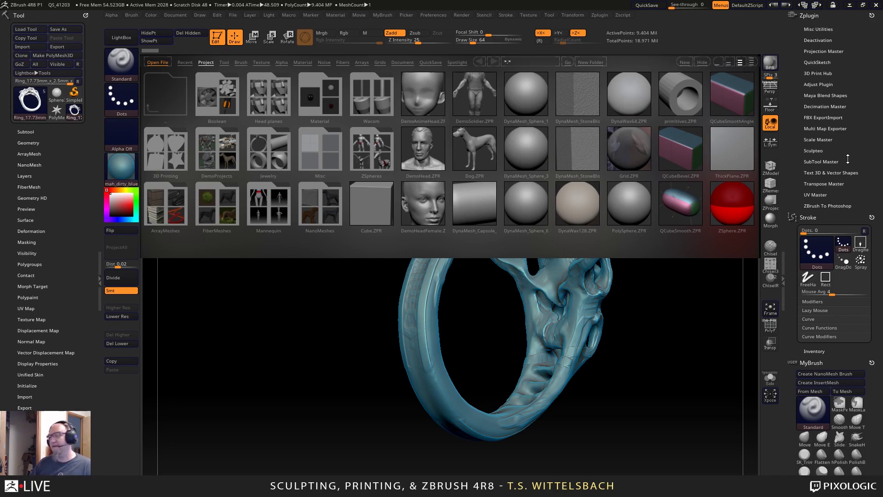
Hide LightBox and set the brush's draw size to 28.
{"action": "left_click", "coordinate": [133, 15]}
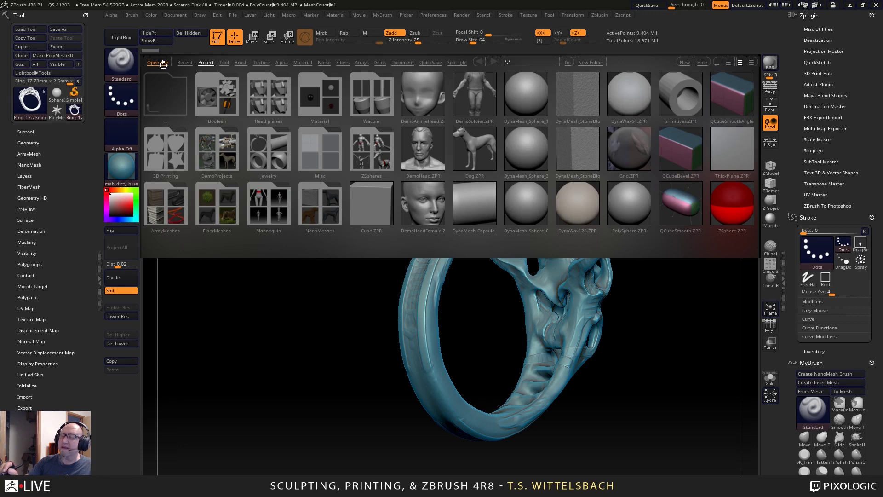
{"action": "left_click_drag", "start_coordinate": [268, 361], "coordinate": [262, 371]}
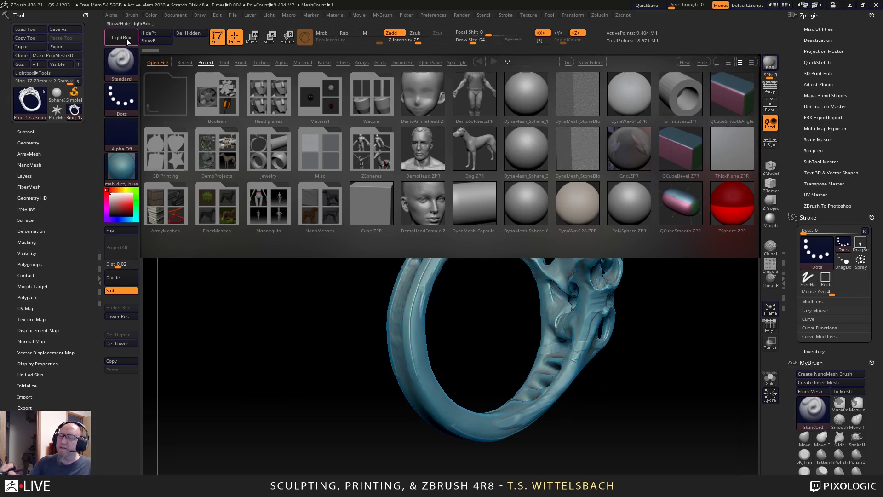
{"action": "left_click", "coordinate": [128, 42]}
{"action": "left_click_drag", "start_coordinate": [676, 226], "coordinate": [646, 255]}
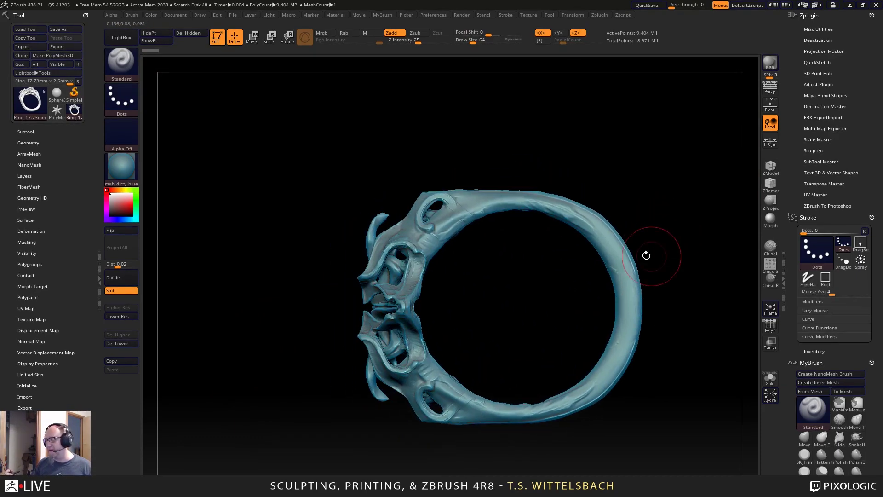
{"action": "key", "text": "space"}
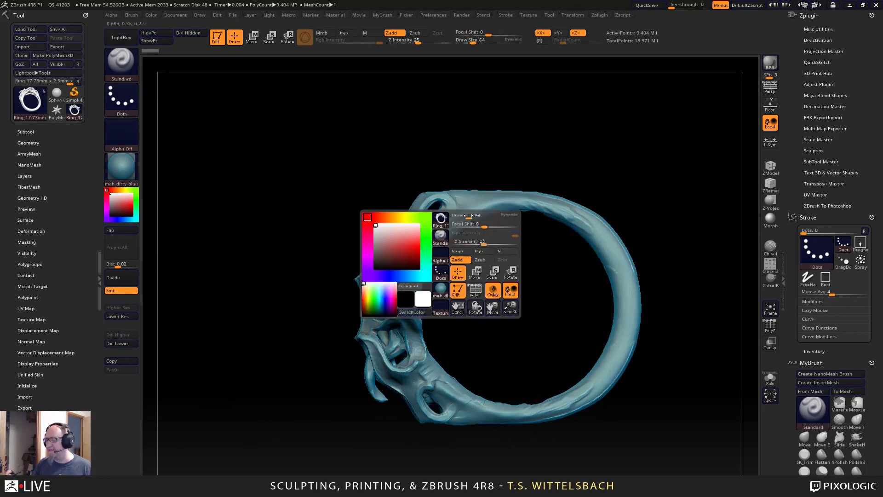
{"action": "right_click_drag", "start_coordinate": [448, 209], "coordinate": [476, 236], "text": "alt"}
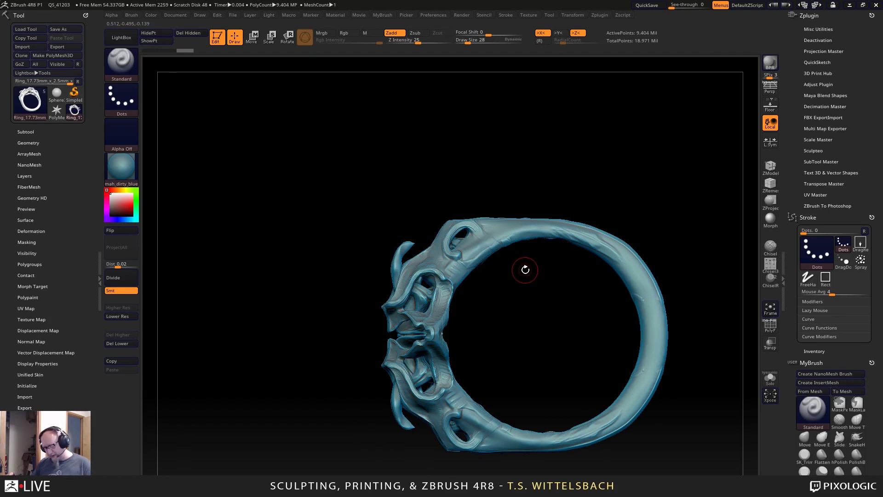
{"action": "left_click_drag", "start_coordinate": [499, 306], "coordinate": [492, 300]}
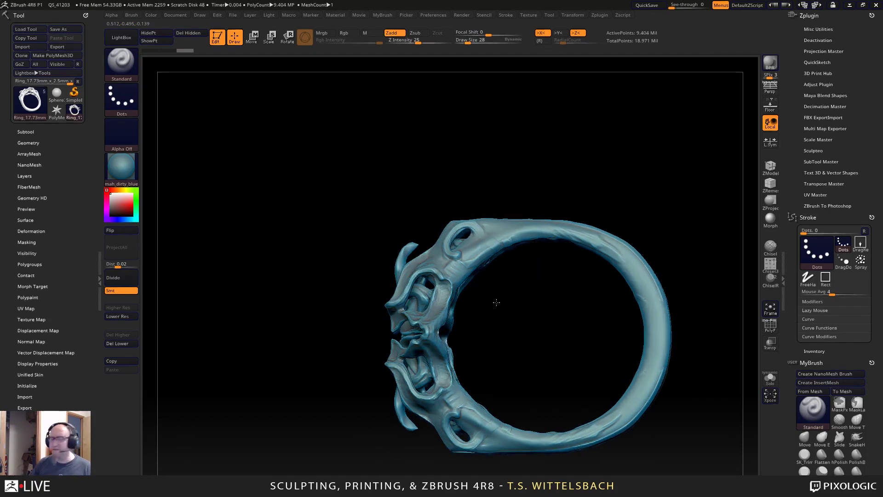
{"action": "left_click_drag", "start_coordinate": [463, 270], "coordinate": [507, 242]}
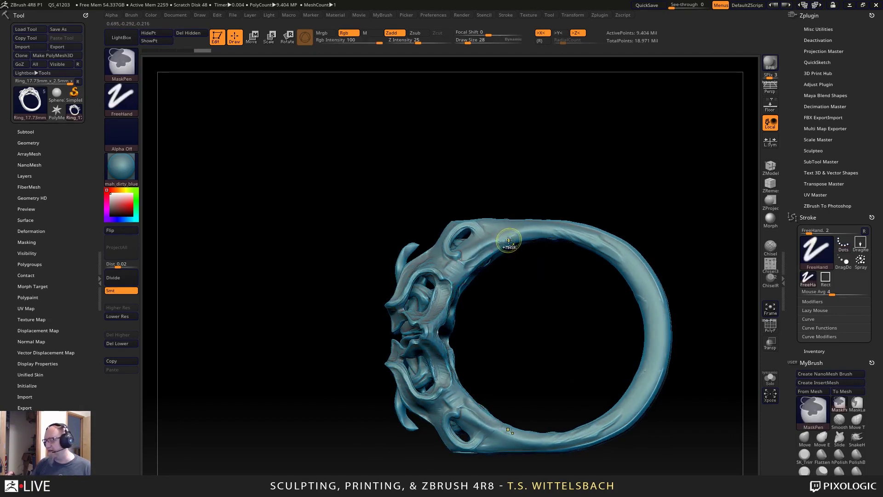
{"action": "key", "text": "ctrl+a"}
{"action": "left_click", "coordinate": [529, 272], "text": "ctrl"}
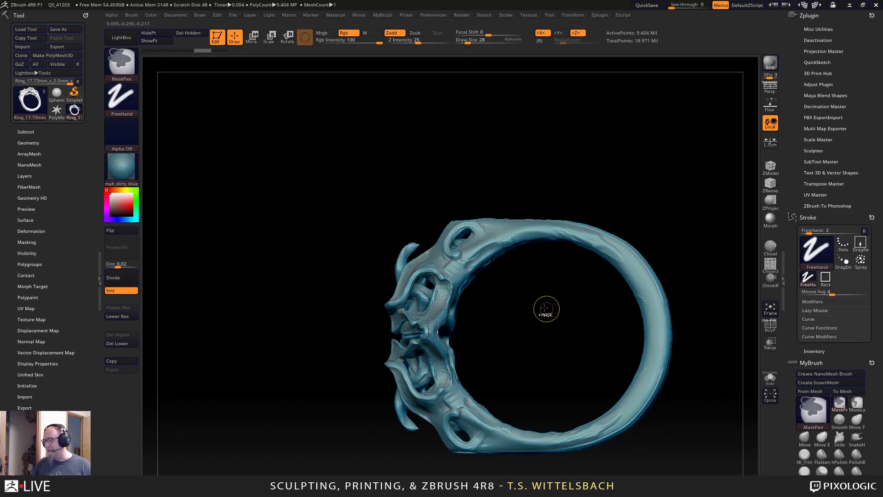
{"action": "mouse_move", "coordinate": [545, 308]}
{"action": "left_mouse_down", "text": "ctrl"}
{"action": "mouse_move", "coordinate": [534, 291]}
{"action": "mouse_move", "coordinate": [523, 305]}
{"action": "left_mouse_up", "text": "ctrl"}
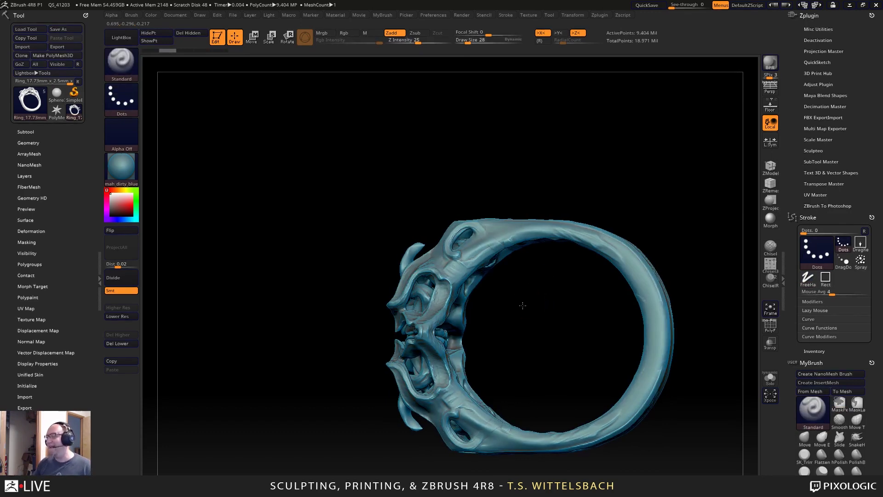
{"action": "left_click_drag", "start_coordinate": [546, 339], "coordinate": [519, 303], "text": "alt"}
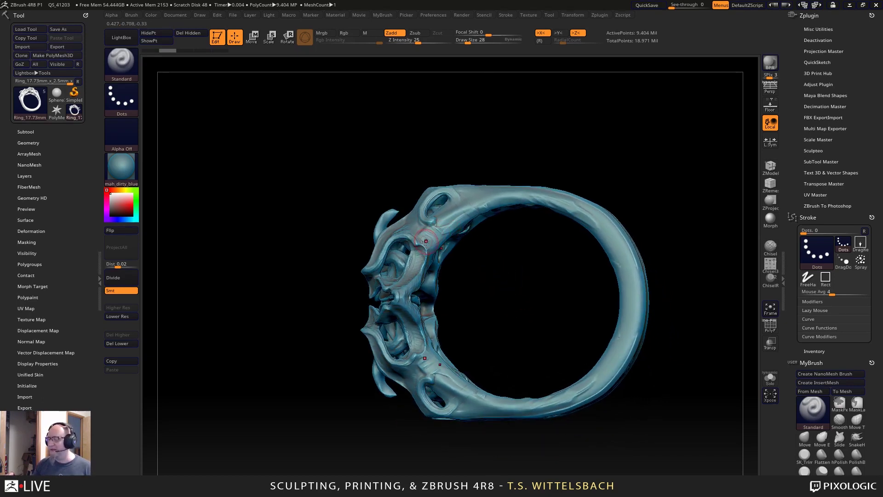
{"action": "key", "text": "ctrl"}
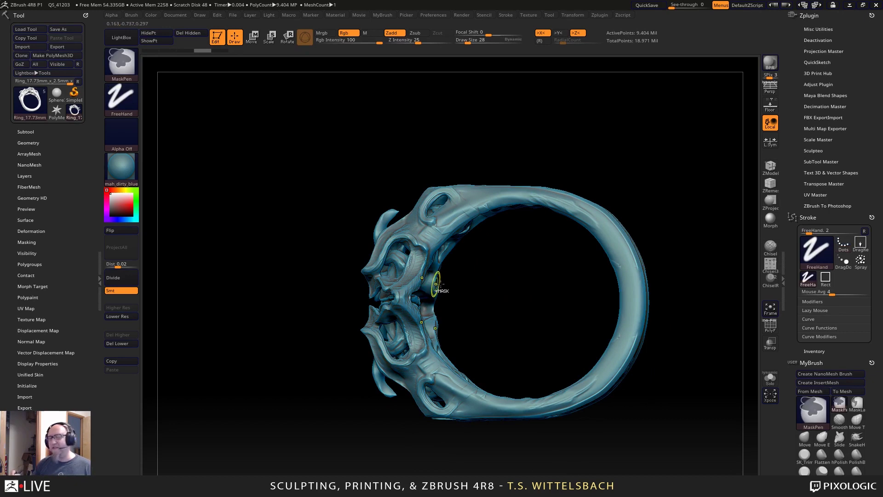
Pick the tw ClayTubes brush for sculpting and expand the ring's subtool list.
{"action": "left_click_drag", "start_coordinate": [873, 424], "coordinate": [874, 369]}
{"action": "left_click", "coordinate": [805, 343]}
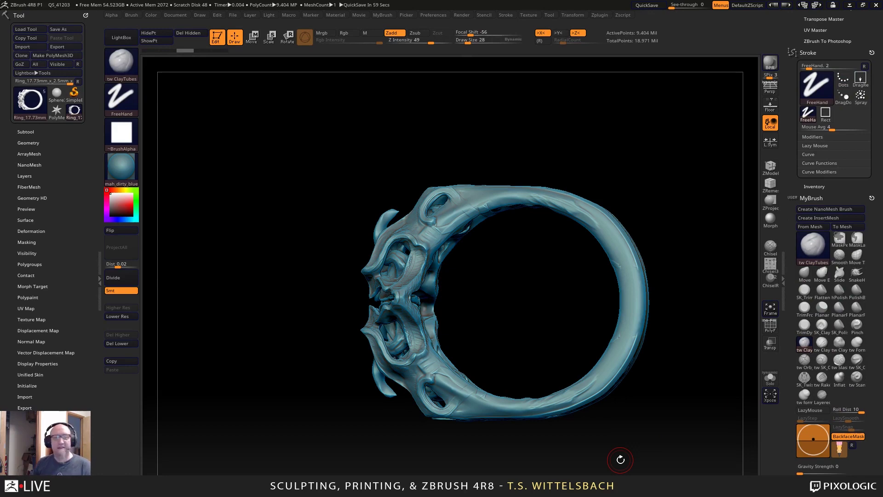
{"action": "left_click_drag", "start_coordinate": [621, 459], "coordinate": [643, 387]}
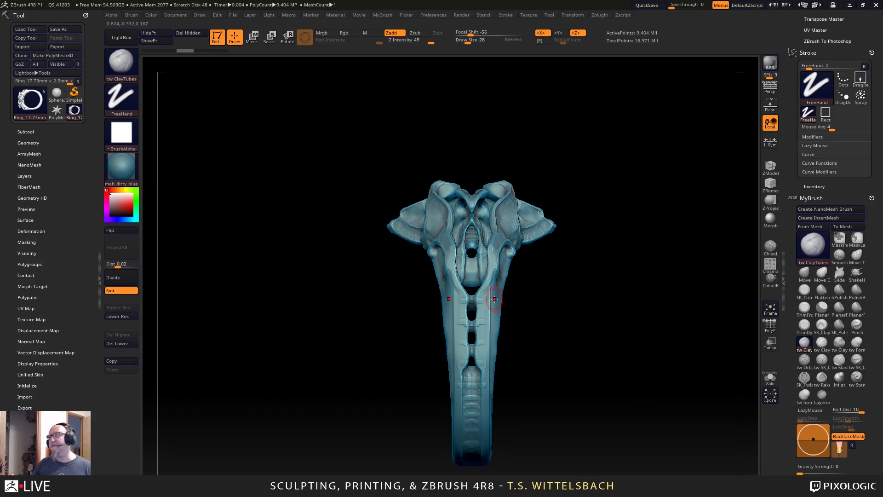
{"action": "left_click_drag", "start_coordinate": [546, 270], "coordinate": [540, 281]}
{"action": "left_click", "coordinate": [32, 132]}
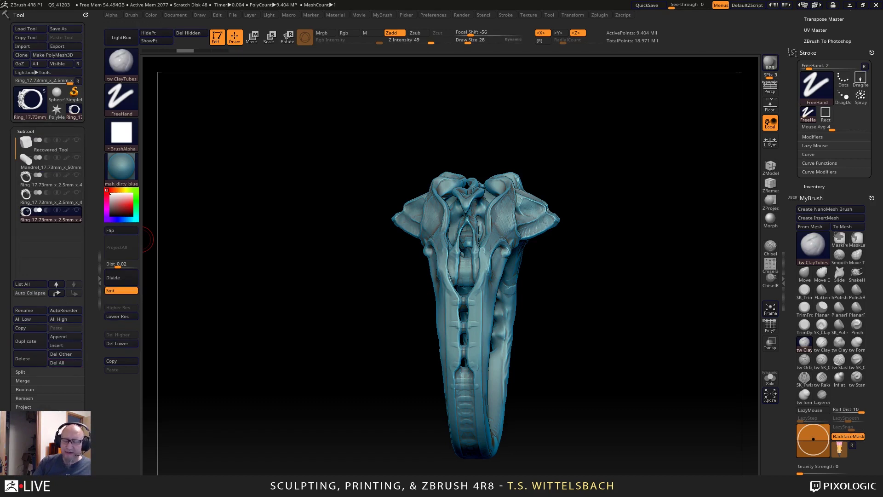
{"action": "left_click_drag", "start_coordinate": [92, 473], "coordinate": [92, 451]}
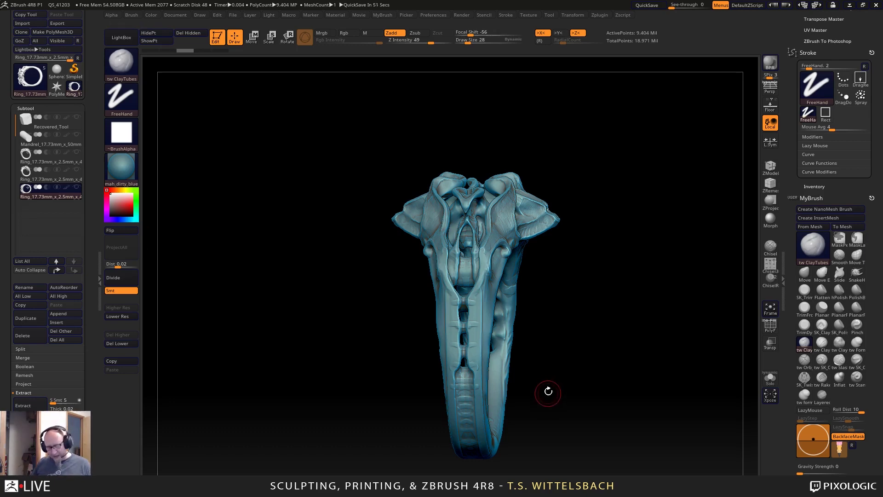
Build up clay along the ring's shoulder and the curved ridges bordering the row of slots in the band.
{"action": "mouse_move", "coordinate": [552, 283]}
{"action": "left_mouse_down", "text": "shift"}
{"action": "mouse_move", "coordinate": [562, 264]}
{"action": "mouse_move", "coordinate": [555, 275]}
{"action": "mouse_move", "coordinate": [570, 269]}
{"action": "mouse_move", "coordinate": [510, 280]}
{"action": "left_mouse_up", "text": "shift"}
{"action": "left_click_drag", "start_coordinate": [647, 240], "coordinate": [575, 248]}
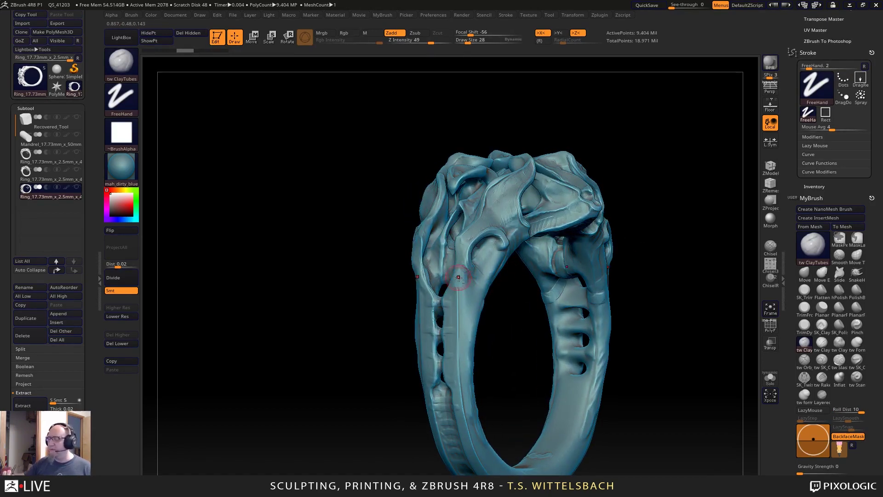
{"action": "mouse_move", "coordinate": [464, 285]}
{"action": "left_mouse_down"}
{"action": "mouse_move", "coordinate": [450, 343]}
{"action": "mouse_move", "coordinate": [458, 398]}
{"action": "left_mouse_up"}
{"action": "mouse_move", "coordinate": [631, 322]}
{"action": "left_mouse_down"}
{"action": "mouse_move", "coordinate": [661, 316]}
{"action": "mouse_move", "coordinate": [542, 327]}
{"action": "mouse_move", "coordinate": [566, 286]}
{"action": "left_mouse_up"}
{"action": "left_click_drag", "start_coordinate": [504, 221], "coordinate": [487, 251]}
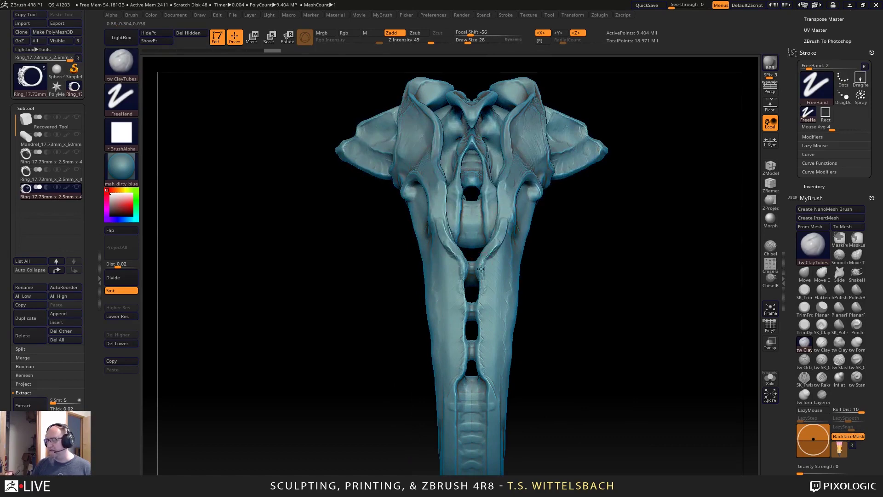
Lower the Z intensity to 11 and sculpt light strokes on the upper shoulder surfaces beside the central openings.
{"action": "left_click_drag", "start_coordinate": [424, 41], "coordinate": [405, 41]}
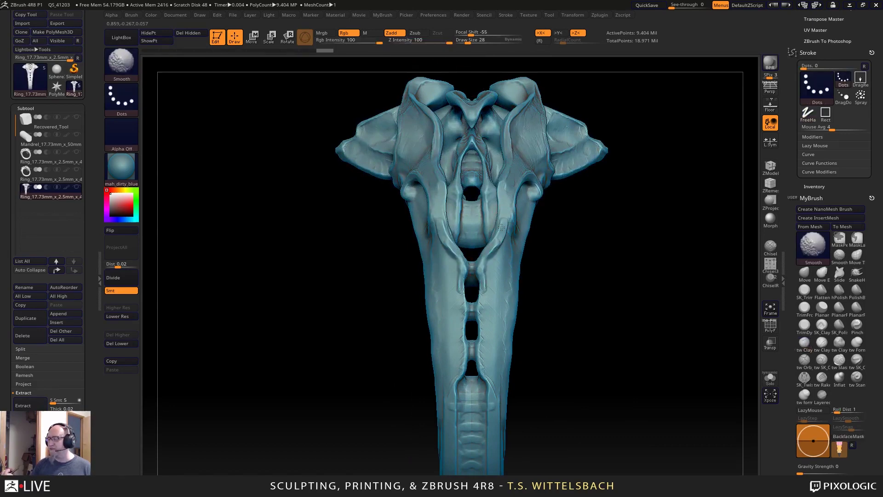
{"action": "left_click_drag", "start_coordinate": [555, 223], "coordinate": [561, 284]}
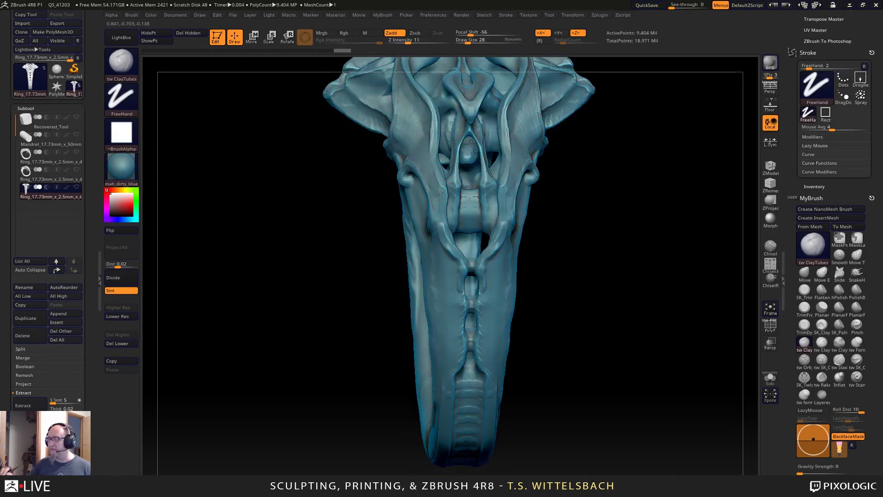
{"action": "left_click_drag", "start_coordinate": [443, 195], "coordinate": [447, 235]}
{"action": "left_click_drag", "start_coordinate": [444, 194], "coordinate": [436, 184]}
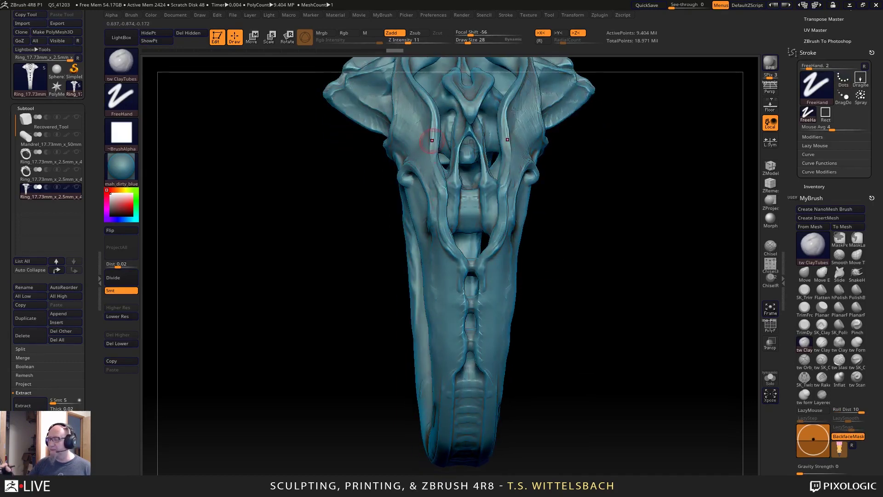
{"action": "right_click_drag", "start_coordinate": [435, 183], "coordinate": [508, 156]}
{"action": "left_click_drag", "start_coordinate": [510, 186], "coordinate": [509, 193]}
{"action": "right_click_drag", "start_coordinate": [509, 193], "coordinate": [440, 188]}
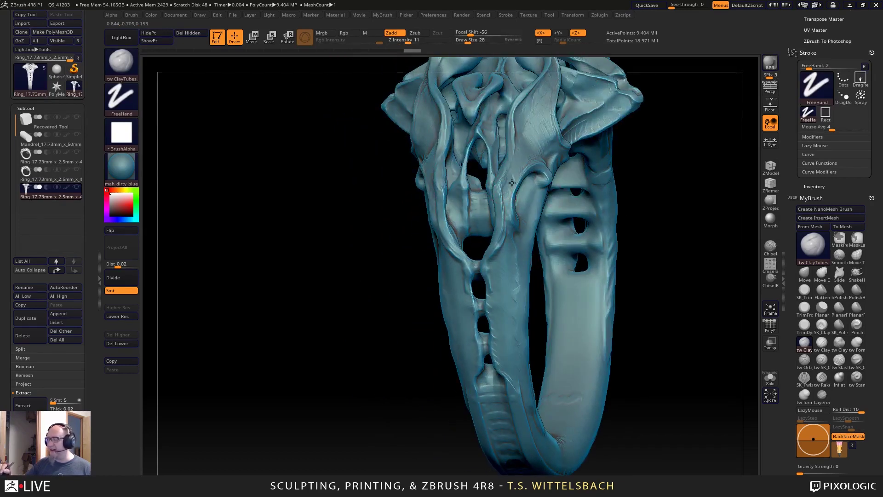
Sculpt fine striations down the outer shoulder and along the band beside the row of slots.
{"action": "left_click_drag", "start_coordinate": [512, 182], "coordinate": [490, 268]}
{"action": "left_click_drag", "start_coordinate": [500, 319], "coordinate": [515, 249], "text": "alt"}
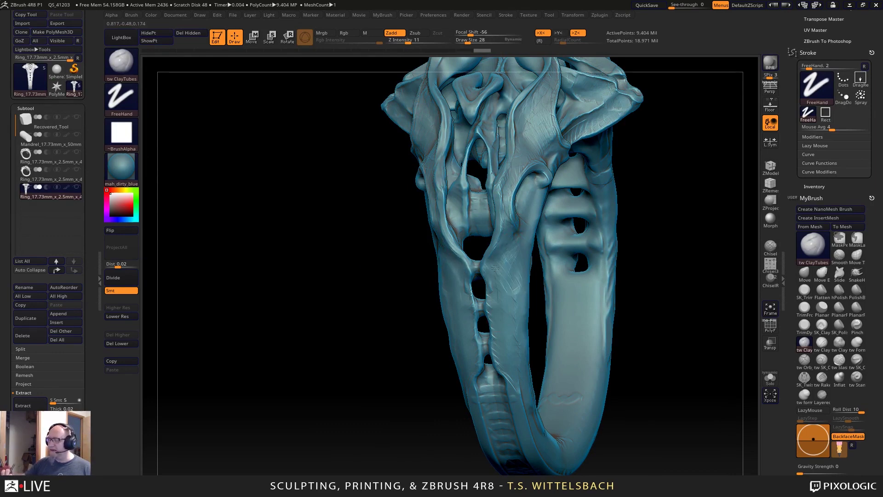
{"action": "left_click_drag", "start_coordinate": [490, 302], "coordinate": [476, 368]}
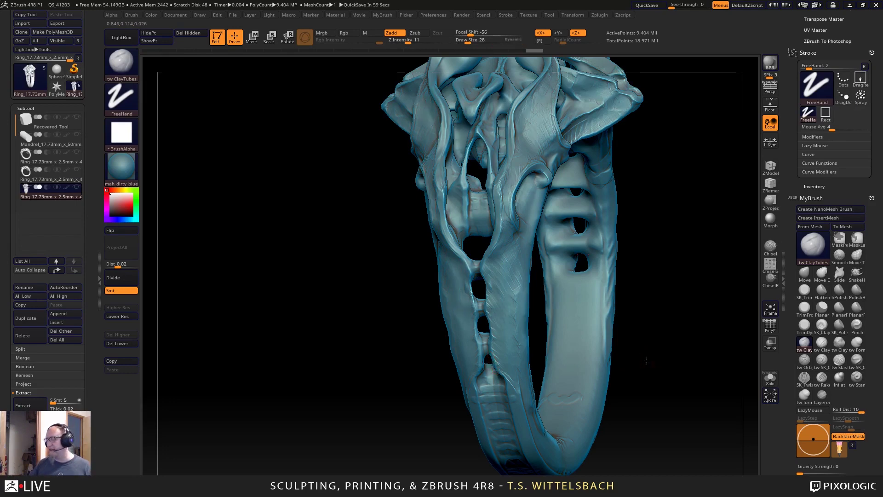
Smooth and rework the raised rims along both sides of the row of slots in the band.
{"action": "left_click_drag", "start_coordinate": [533, 361], "coordinate": [586, 310]}
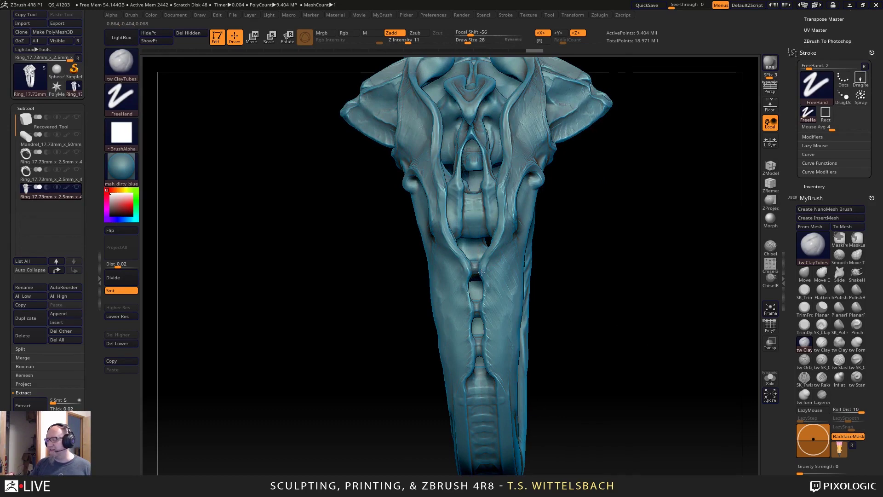
{"action": "key", "text": "shift"}
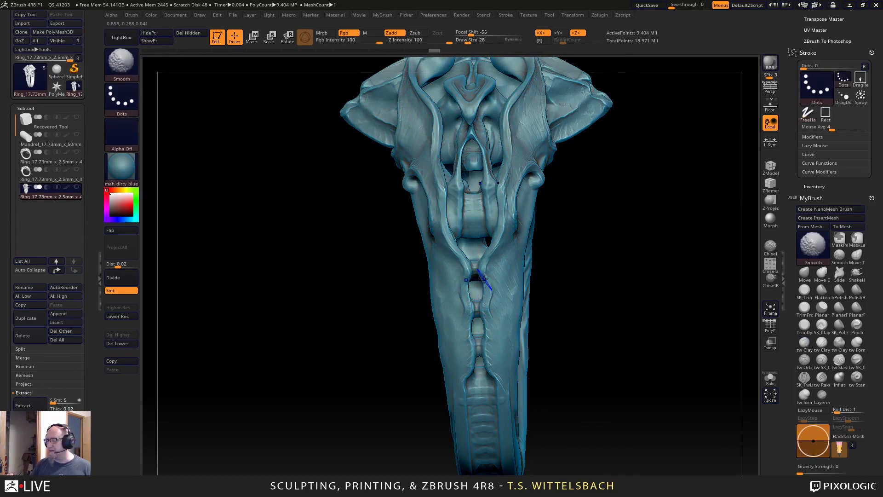
{"action": "mouse_move", "coordinate": [562, 230]}
{"action": "left_mouse_down"}
{"action": "mouse_move", "coordinate": [529, 227]}
{"action": "mouse_move", "coordinate": [600, 218]}
{"action": "left_mouse_up"}
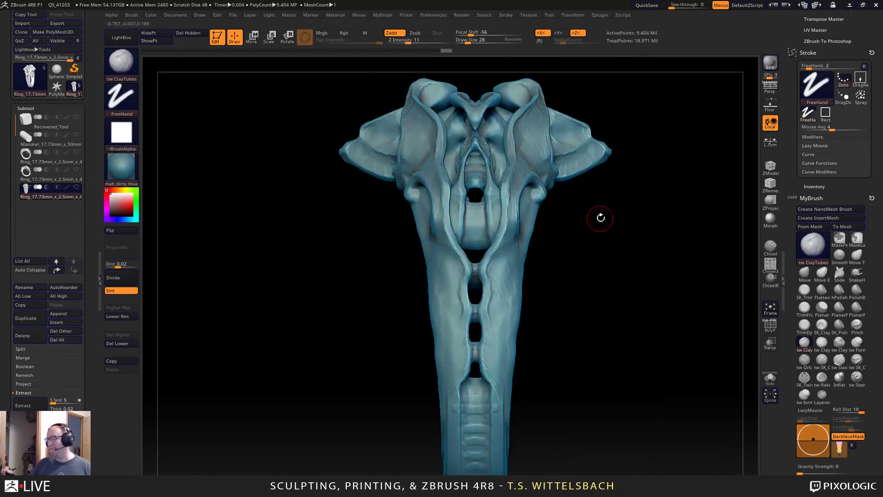
{"action": "mouse_move", "coordinate": [483, 318]}
{"action": "left_mouse_down"}
{"action": "mouse_move", "coordinate": [487, 327]}
{"action": "mouse_move", "coordinate": [481, 313]}
{"action": "mouse_move", "coordinate": [474, 317]}
{"action": "mouse_move", "coordinate": [486, 313]}
{"action": "mouse_move", "coordinate": [468, 299]}
{"action": "mouse_move", "coordinate": [479, 303]}
{"action": "left_mouse_up"}
{"action": "key", "text": "shift"}
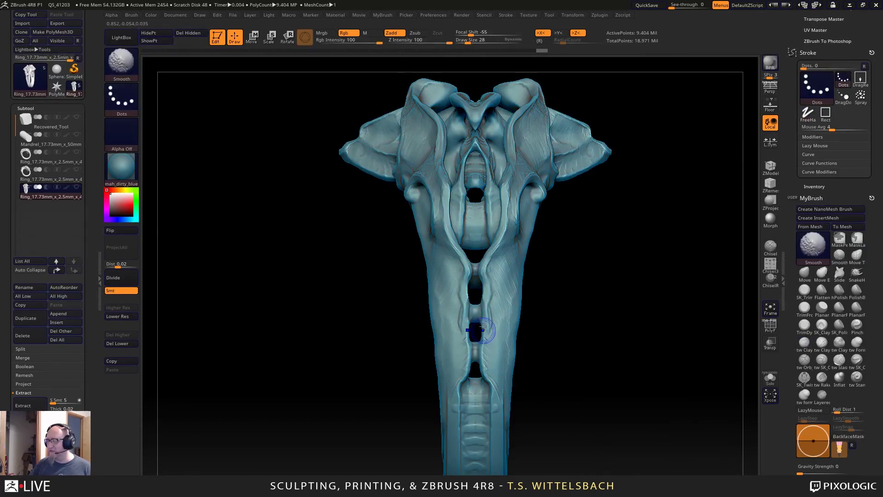
{"action": "left_click_drag", "start_coordinate": [482, 327], "coordinate": [486, 406], "text": "shift"}
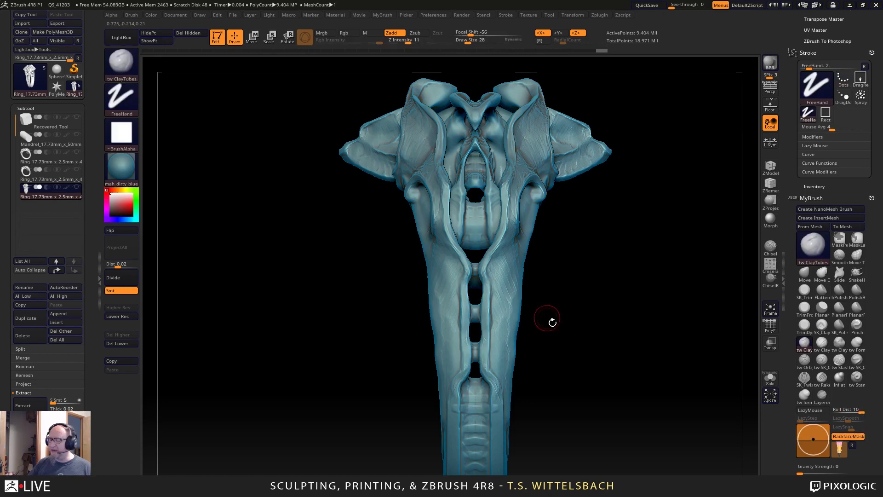
{"action": "left_click_drag", "start_coordinate": [552, 321], "coordinate": [510, 319]}
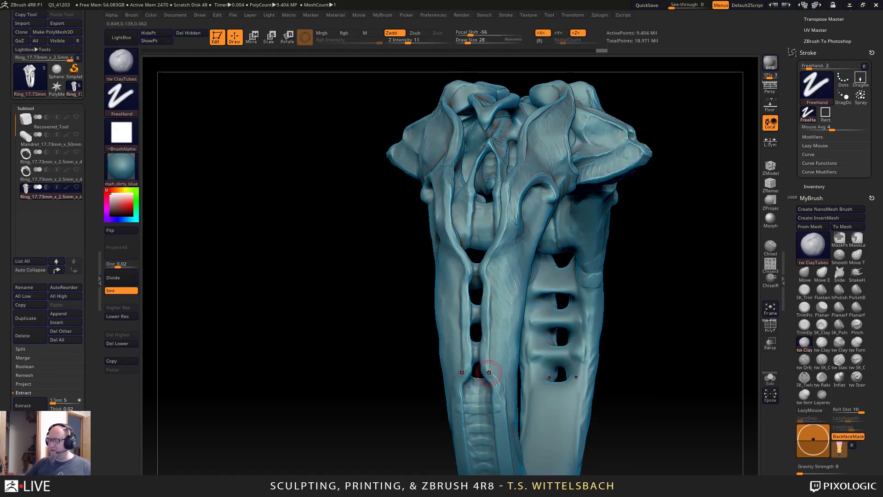
{"action": "mouse_move", "coordinate": [492, 329]}
{"action": "left_mouse_down"}
{"action": "mouse_move", "coordinate": [492, 266]}
{"action": "mouse_move", "coordinate": [510, 266]}
{"action": "mouse_move", "coordinate": [508, 251]}
{"action": "mouse_move", "coordinate": [491, 276]}
{"action": "mouse_move", "coordinate": [499, 283]}
{"action": "mouse_move", "coordinate": [499, 382]}
{"action": "left_mouse_up"}
Smooth and lightly build up the band's side surface and inner edge just below the curled hook.
{"action": "left_click_drag", "start_coordinate": [676, 276], "coordinate": [535, 346]}
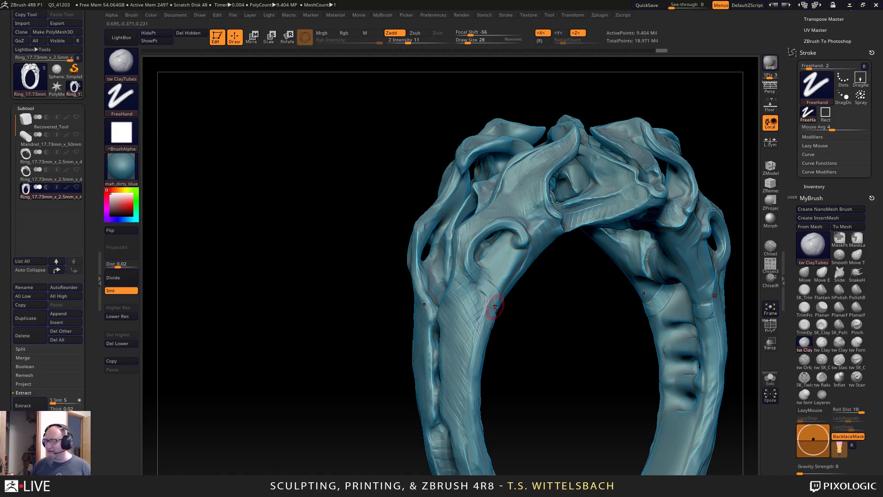
{"action": "key", "text": "shift"}
{"action": "left_click_drag", "start_coordinate": [487, 289], "coordinate": [494, 304], "text": "shift"}
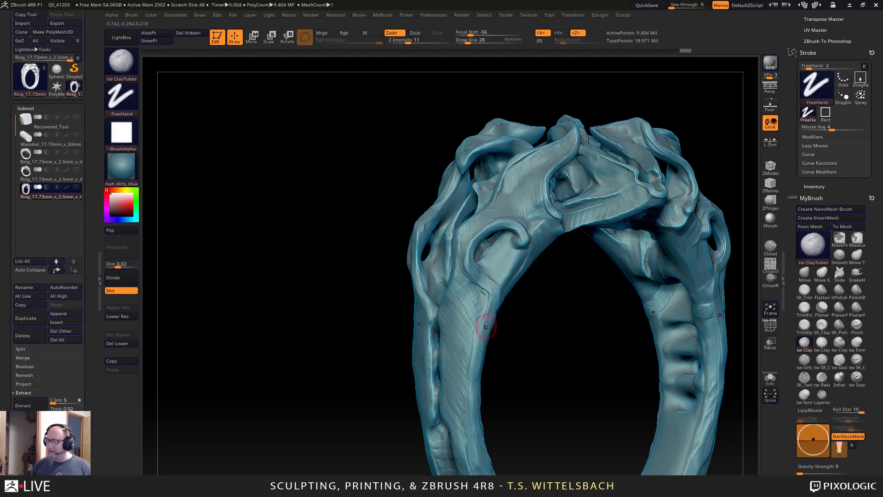
{"action": "mouse_move", "coordinate": [485, 278]}
{"action": "left_mouse_down"}
{"action": "mouse_move", "coordinate": [470, 382]}
{"action": "mouse_move", "coordinate": [494, 301]}
{"action": "mouse_move", "coordinate": [481, 315]}
{"action": "mouse_move", "coordinate": [470, 273]}
{"action": "mouse_move", "coordinate": [477, 350]}
{"action": "left_mouse_up"}
{"action": "mouse_move", "coordinate": [468, 261]}
{"action": "left_mouse_down"}
{"action": "mouse_move", "coordinate": [484, 309]}
{"action": "mouse_move", "coordinate": [478, 302]}
{"action": "mouse_move", "coordinate": [476, 312]}
{"action": "left_mouse_up"}
Add fine textured clay strokes to the ring's shoulder beside and above the curled hook.
{"action": "left_click_drag", "start_coordinate": [525, 371], "coordinate": [555, 377]}
{"action": "left_click_drag", "start_coordinate": [578, 415], "coordinate": [546, 353], "text": "alt"}
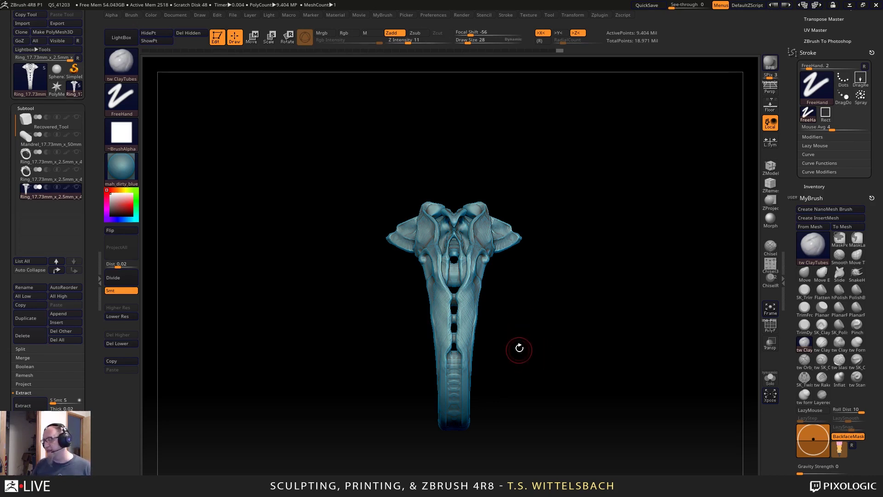
{"action": "left_click_drag", "start_coordinate": [519, 349], "coordinate": [513, 447]}
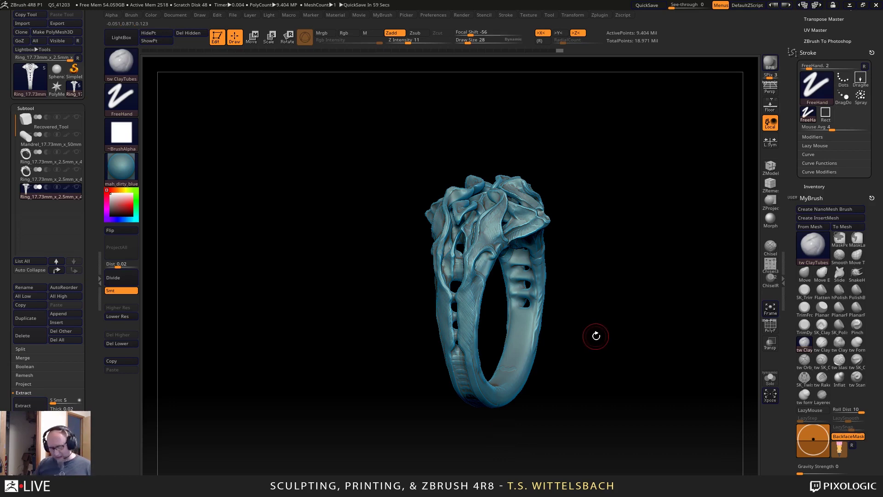
{"action": "mouse_move", "coordinate": [597, 335]}
{"action": "left_mouse_down", "text": "alt"}
{"action": "mouse_move", "coordinate": [589, 304]}
{"action": "mouse_move", "coordinate": [582, 307]}
{"action": "mouse_move", "coordinate": [608, 315]}
{"action": "mouse_move", "coordinate": [544, 317]}
{"action": "mouse_move", "coordinate": [547, 352]}
{"action": "left_mouse_up", "text": "alt"}
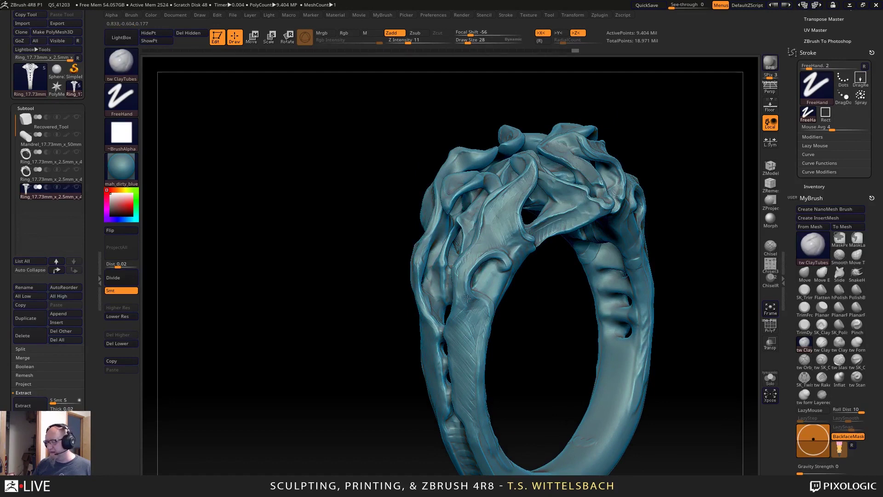
{"action": "left_click_drag", "start_coordinate": [465, 294], "coordinate": [491, 223]}
{"action": "left_click_drag", "start_coordinate": [468, 276], "coordinate": [479, 290]}
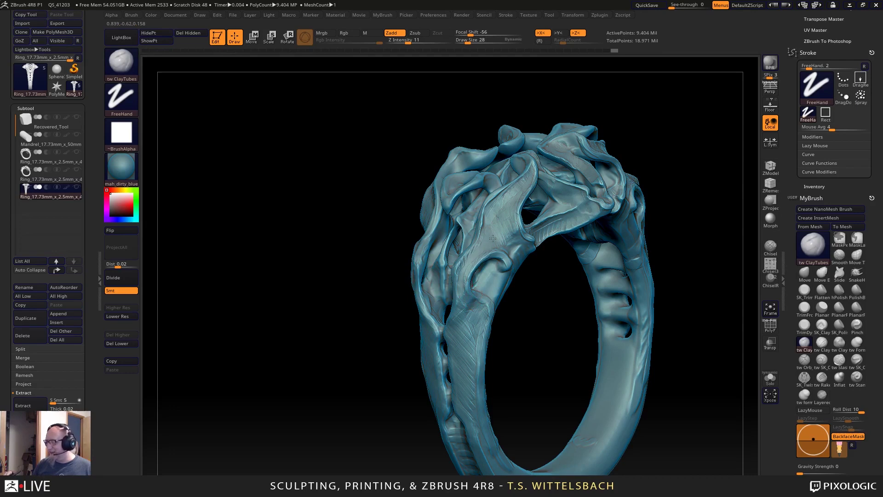
Add a clay stroke to the ring's shoulder above the curled hook and smooth the surface there.
{"action": "mouse_move", "coordinate": [492, 238]}
{"action": "left_mouse_down"}
{"action": "mouse_move", "coordinate": [510, 237]}
{"action": "mouse_move", "coordinate": [519, 255]}
{"action": "left_mouse_up"}
{"action": "left_click_drag", "start_coordinate": [526, 304], "coordinate": [554, 320]}
{"action": "left_click_drag", "start_coordinate": [480, 241], "coordinate": [508, 199], "text": "shift"}
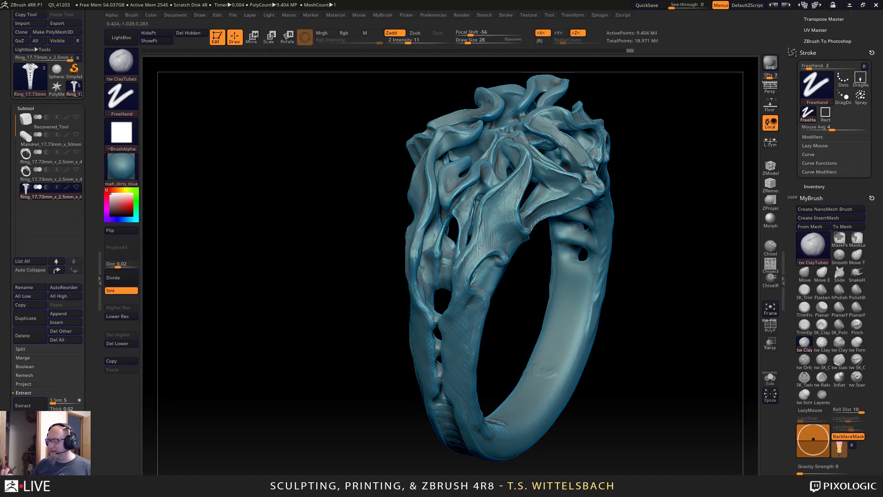
Build up the raised rims along both sides of the row of slots with symmetrical clay strokes.
{"action": "left_click_drag", "start_coordinate": [575, 421], "coordinate": [612, 397], "text": "shift"}
{"action": "right_click", "coordinate": [580, 421]}
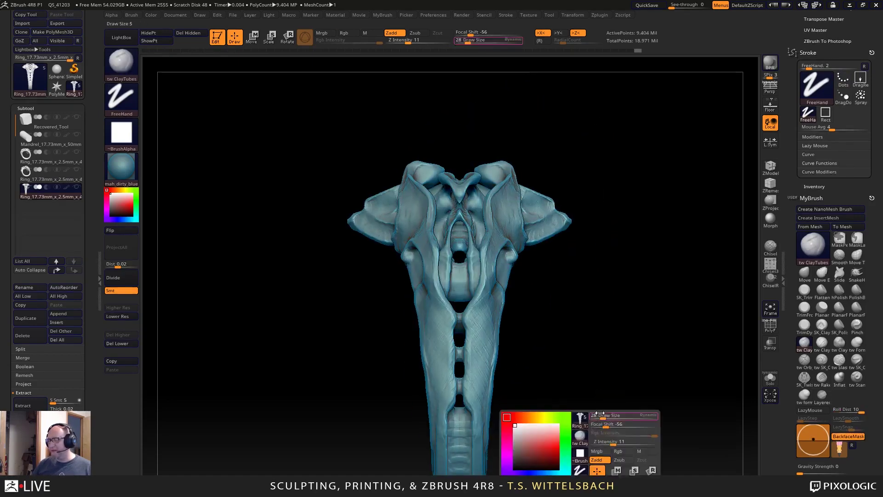
{"action": "left_click_drag", "start_coordinate": [547, 276], "coordinate": [564, 214], "text": "alt"}
{"action": "mouse_move", "coordinate": [497, 219]}
{"action": "left_mouse_down"}
{"action": "mouse_move", "coordinate": [488, 264]}
{"action": "mouse_move", "coordinate": [479, 265]}
{"action": "mouse_move", "coordinate": [489, 279]}
{"action": "left_mouse_up"}
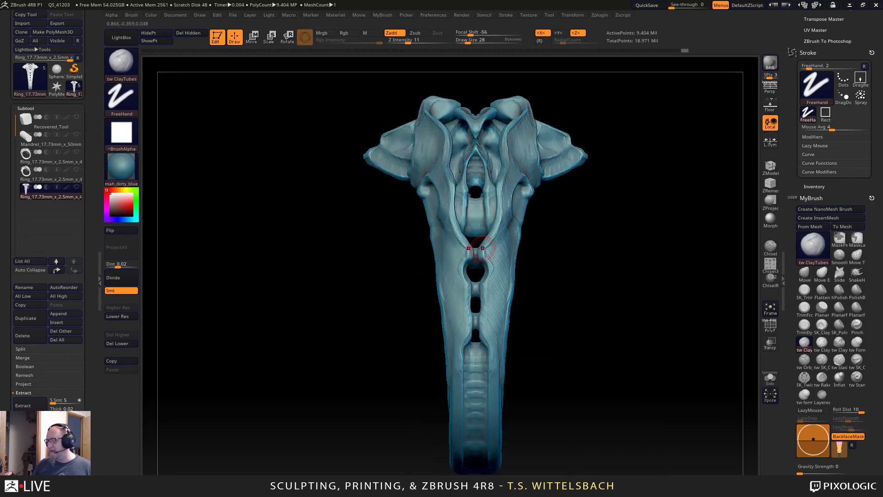
{"action": "mouse_move", "coordinate": [478, 248]}
{"action": "left_mouse_down"}
{"action": "mouse_move", "coordinate": [485, 285]}
{"action": "mouse_move", "coordinate": [488, 271]}
{"action": "mouse_move", "coordinate": [484, 315]}
{"action": "left_mouse_up"}
{"action": "mouse_move", "coordinate": [484, 284]}
{"action": "left_mouse_down"}
{"action": "mouse_move", "coordinate": [484, 343]}
{"action": "mouse_move", "coordinate": [487, 324]}
{"action": "left_mouse_up"}
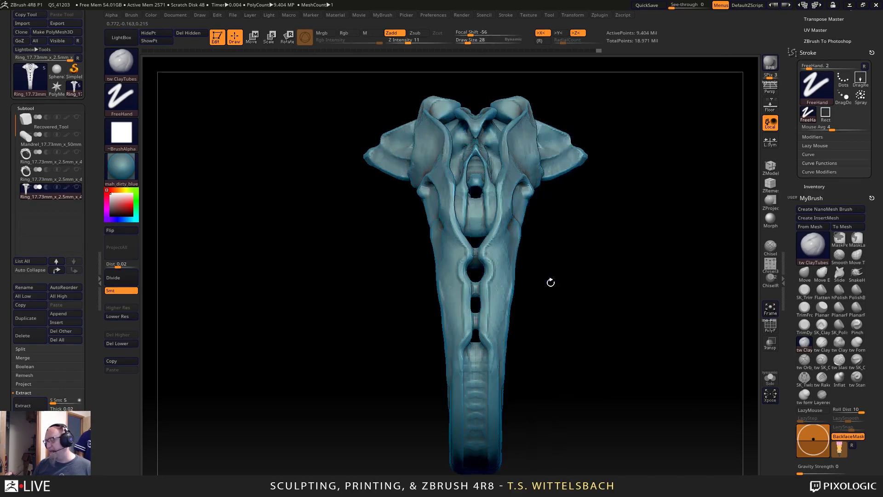
Sculpt fine clay striations along the band beside the slots and on its side face below the curled hook.
{"action": "mouse_move", "coordinate": [558, 275]}
{"action": "left_mouse_down"}
{"action": "mouse_move", "coordinate": [476, 274]}
{"action": "mouse_move", "coordinate": [490, 288]}
{"action": "mouse_move", "coordinate": [489, 340]}
{"action": "left_mouse_up"}
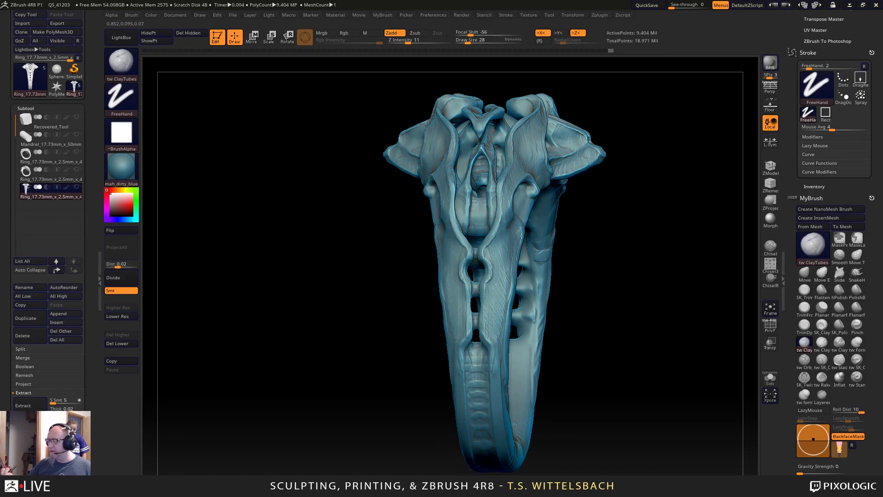
{"action": "left_click_drag", "start_coordinate": [505, 218], "coordinate": [511, 252]}
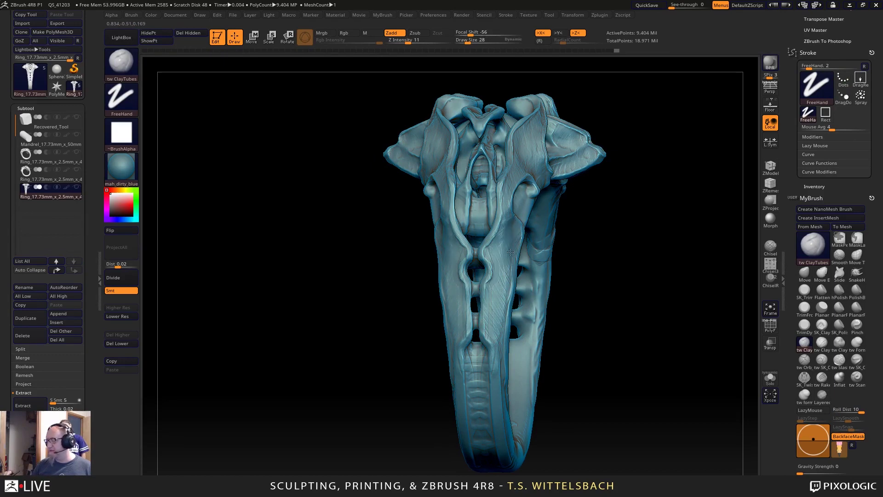
{"action": "left_click_drag", "start_coordinate": [568, 240], "coordinate": [621, 228]}
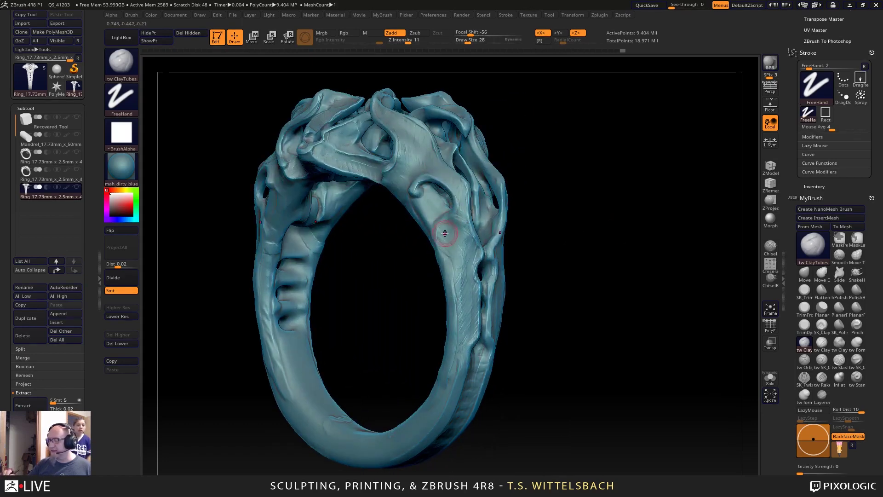
{"action": "mouse_move", "coordinate": [456, 250]}
{"action": "left_mouse_down"}
{"action": "mouse_move", "coordinate": [459, 233]}
{"action": "mouse_move", "coordinate": [455, 340]}
{"action": "left_mouse_up"}
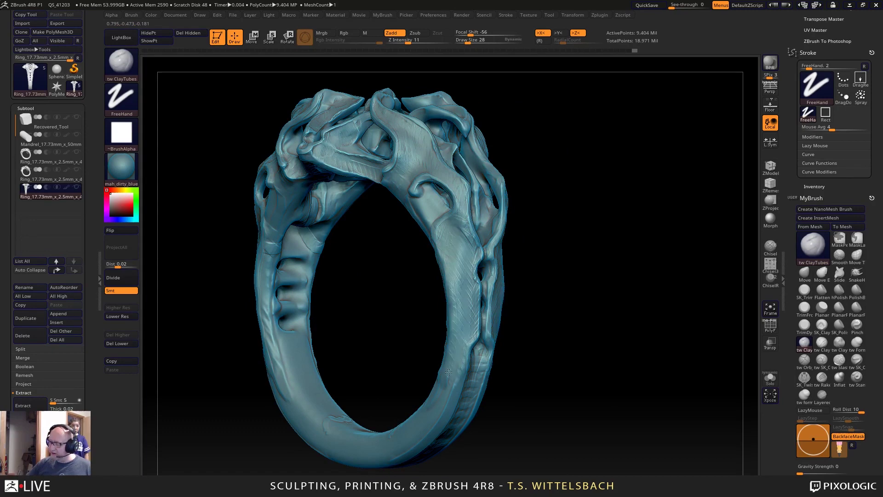
Reinforce the raised rims around the lower slots with overlapping clay strokes.
{"action": "left_click_drag", "start_coordinate": [609, 330], "coordinate": [565, 303], "text": "shift"}
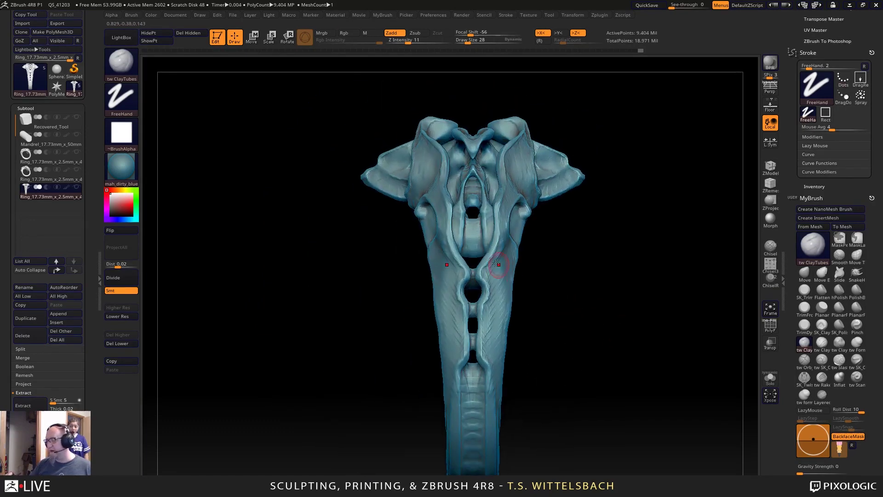
{"action": "left_click_drag", "start_coordinate": [486, 284], "coordinate": [481, 342]}
{"action": "left_click_drag", "start_coordinate": [494, 307], "coordinate": [484, 353]}
{"action": "left_click_drag", "start_coordinate": [491, 319], "coordinate": [483, 345]}
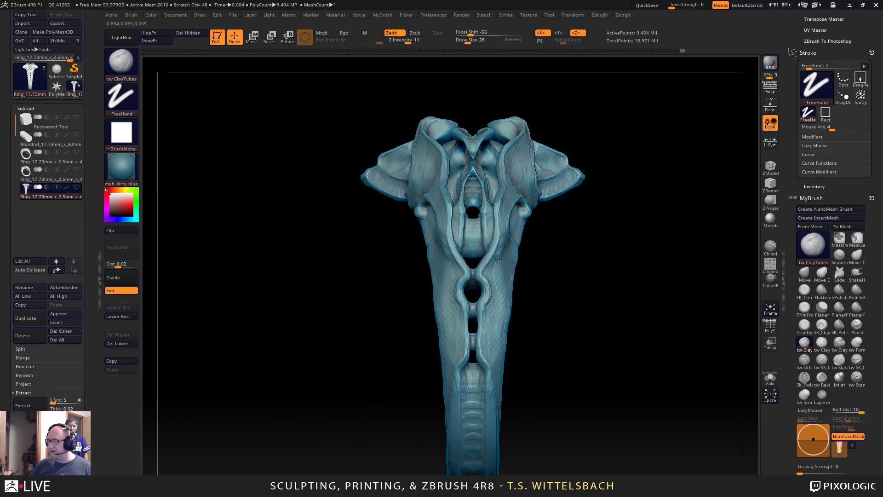
Add short clay strokes to the band surface just above and beside the uppermost slot.
{"action": "left_click_drag", "start_coordinate": [505, 241], "coordinate": [499, 244]}
{"action": "left_click_drag", "start_coordinate": [577, 222], "coordinate": [568, 240]}
{"action": "left_click_drag", "start_coordinate": [499, 238], "coordinate": [502, 246]}
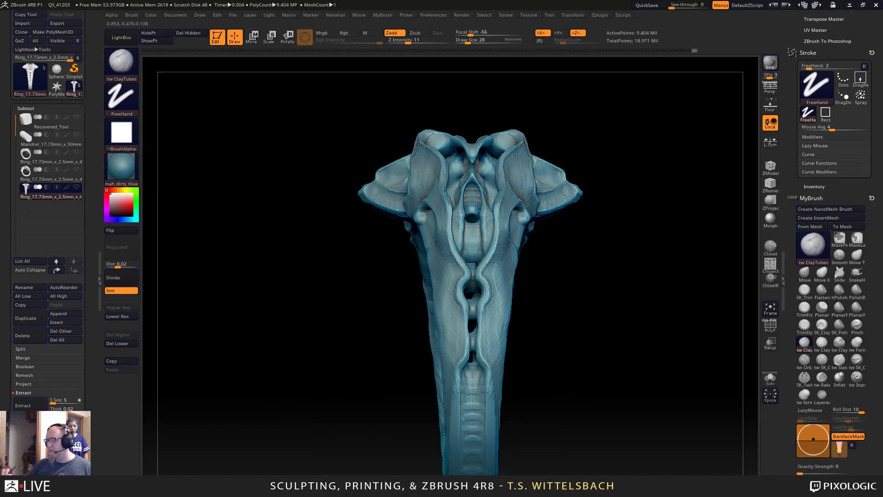
Add short textured clay strokes to the shoulder surface above, beside and inside the curled hook.
{"action": "left_click_drag", "start_coordinate": [605, 194], "coordinate": [624, 270]}
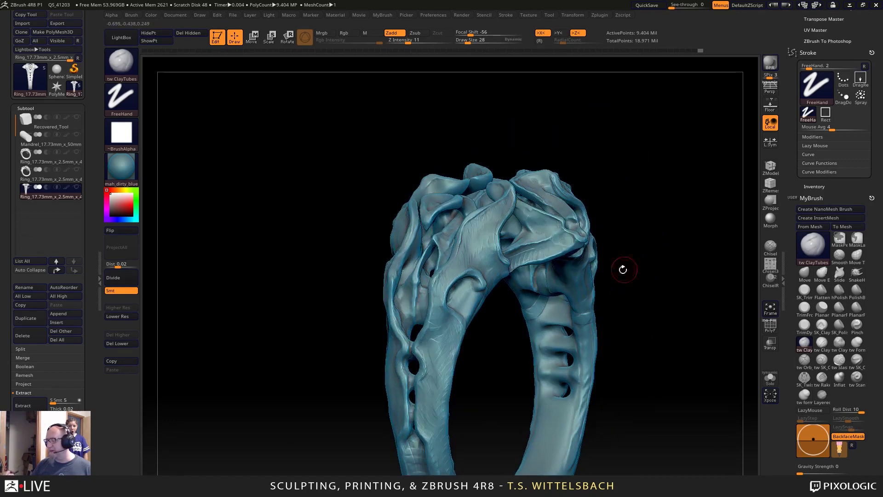
{"action": "left_click_drag", "start_coordinate": [441, 280], "coordinate": [437, 293]}
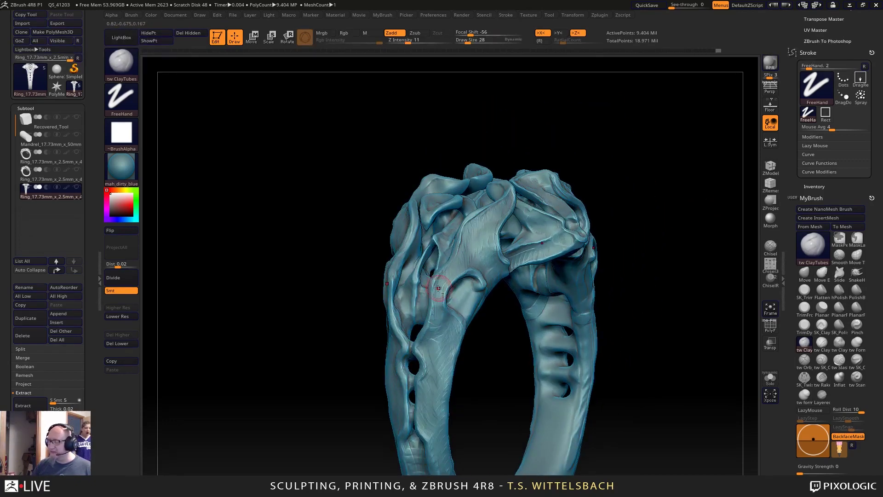
{"action": "left_click_drag", "start_coordinate": [476, 253], "coordinate": [474, 240]}
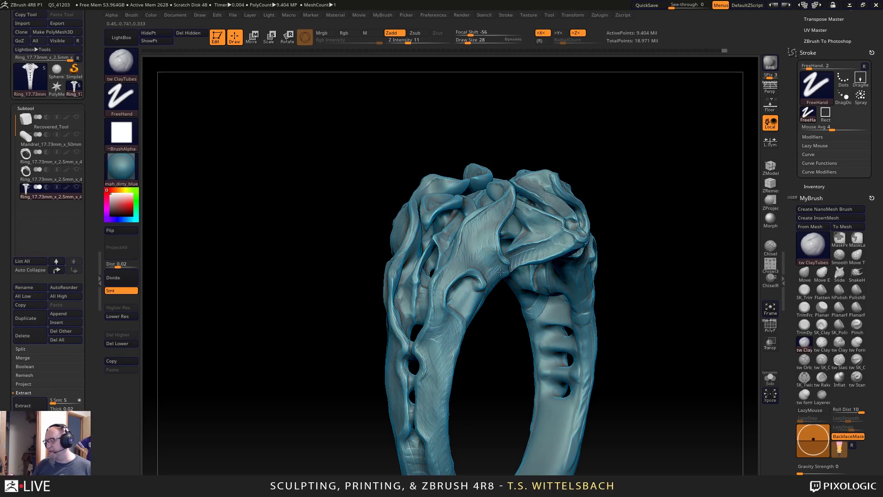
{"action": "left_click_drag", "start_coordinate": [619, 203], "coordinate": [571, 203]}
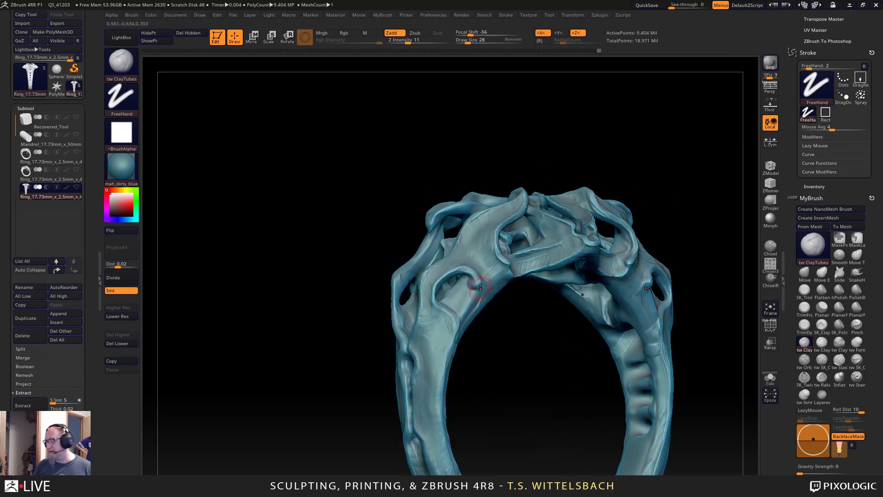
{"action": "left_click_drag", "start_coordinate": [480, 286], "coordinate": [468, 286]}
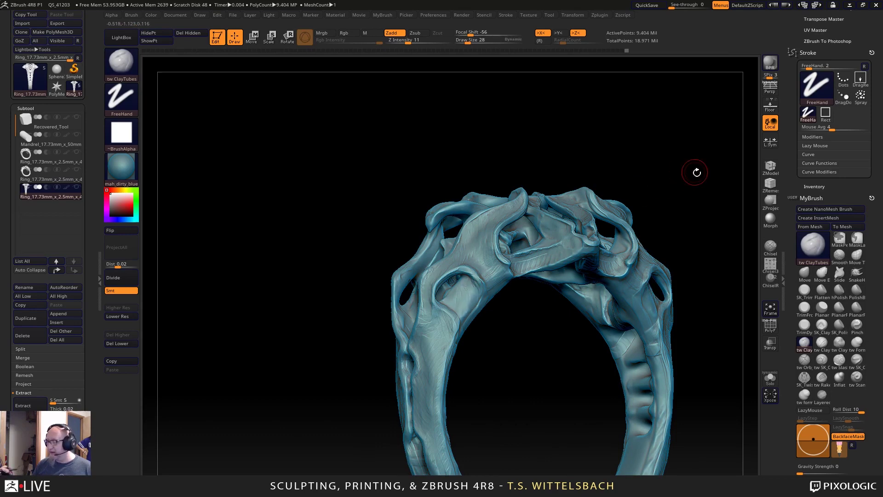
Make the first of the ring subtools active and turn on its polygon wireframe display.
{"action": "mouse_move", "coordinate": [696, 171]}
{"action": "left_mouse_down"}
{"action": "mouse_move", "coordinate": [508, 269]}
{"action": "mouse_move", "coordinate": [582, 318]}
{"action": "mouse_move", "coordinate": [565, 249]}
{"action": "mouse_move", "coordinate": [613, 341]}
{"action": "mouse_move", "coordinate": [563, 335]}
{"action": "mouse_move", "coordinate": [511, 394]}
{"action": "mouse_move", "coordinate": [547, 422]}
{"action": "left_mouse_up"}
{"action": "left_click_drag", "start_coordinate": [496, 367], "coordinate": [507, 410], "text": "alt"}
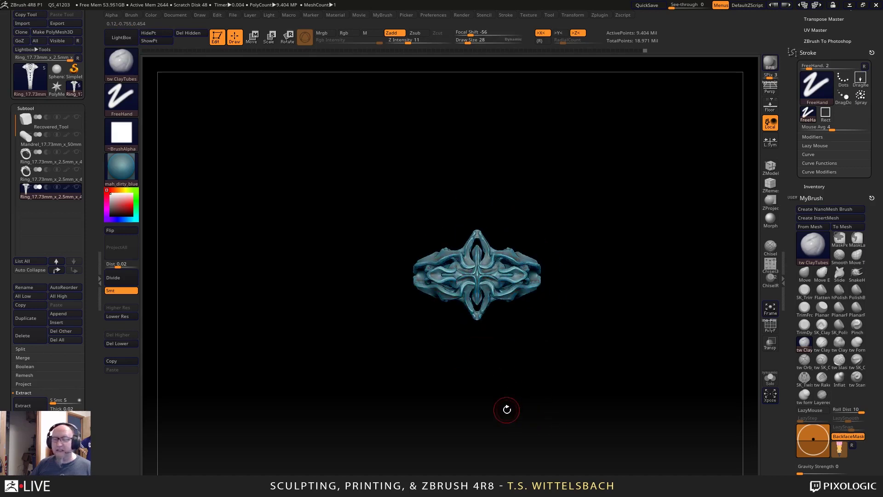
{"action": "left_click", "coordinate": [30, 158]}
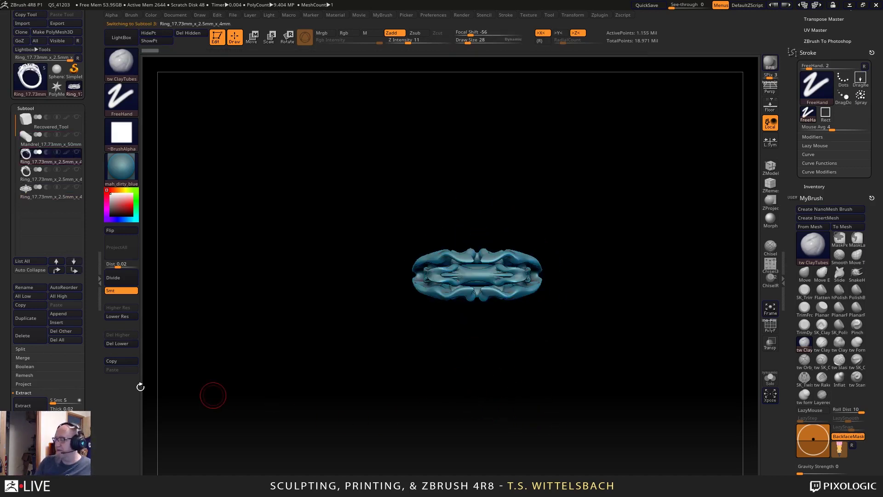
{"action": "left_click_drag", "start_coordinate": [396, 422], "coordinate": [249, 335]}
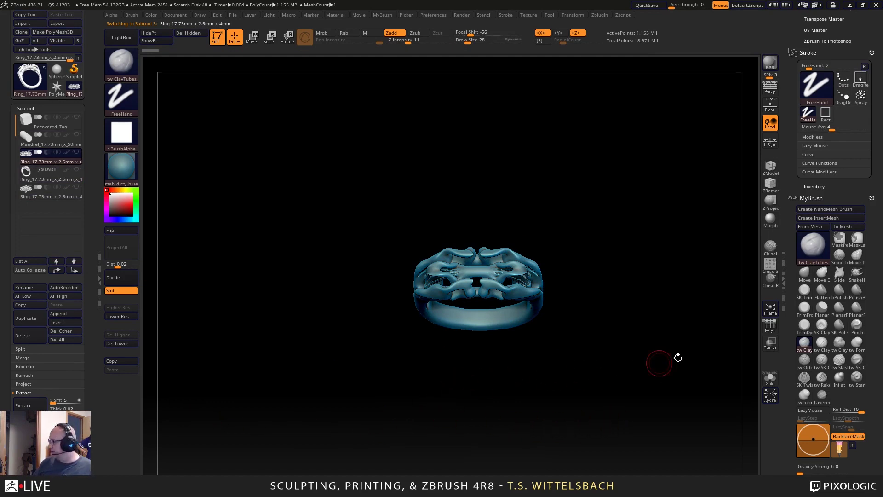
{"action": "left_click", "coordinate": [770, 325]}
{"action": "left_click_drag", "start_coordinate": [572, 416], "coordinate": [473, 427]}
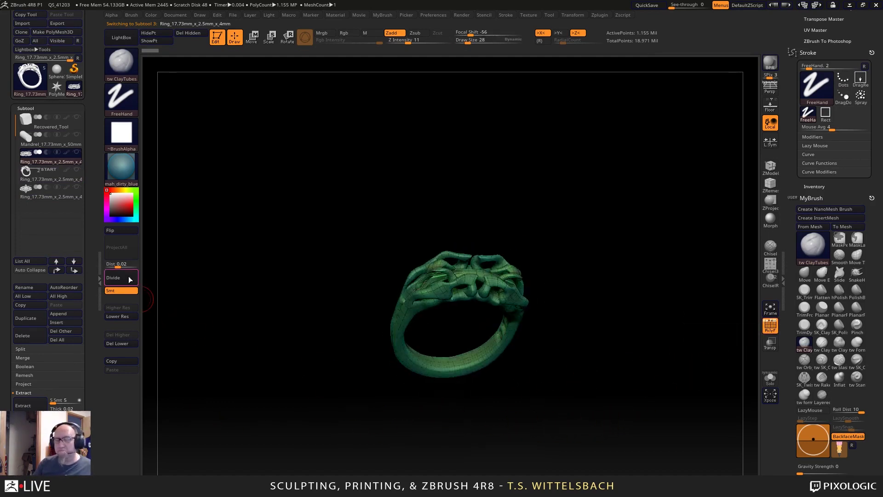
Step the active ring down to its lowest subdivision level to expose the base mesh.
{"action": "left_click", "coordinate": [123, 317]}
{"action": "left_click", "coordinate": [122, 318]}
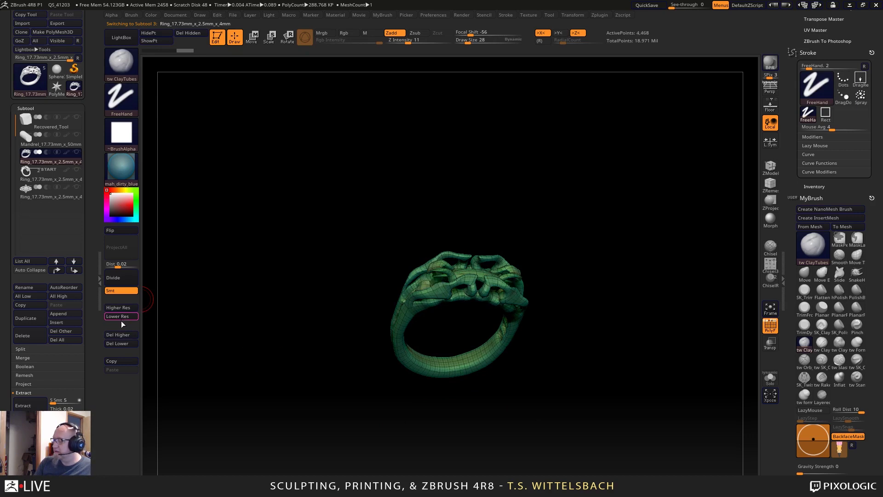
{"action": "left_click", "coordinate": [121, 318]}
{"action": "left_click", "coordinate": [121, 319]}
{"action": "left_click_drag", "start_coordinate": [331, 410], "coordinate": [526, 463]}
{"action": "left_click_drag", "start_coordinate": [560, 400], "coordinate": [625, 339]}
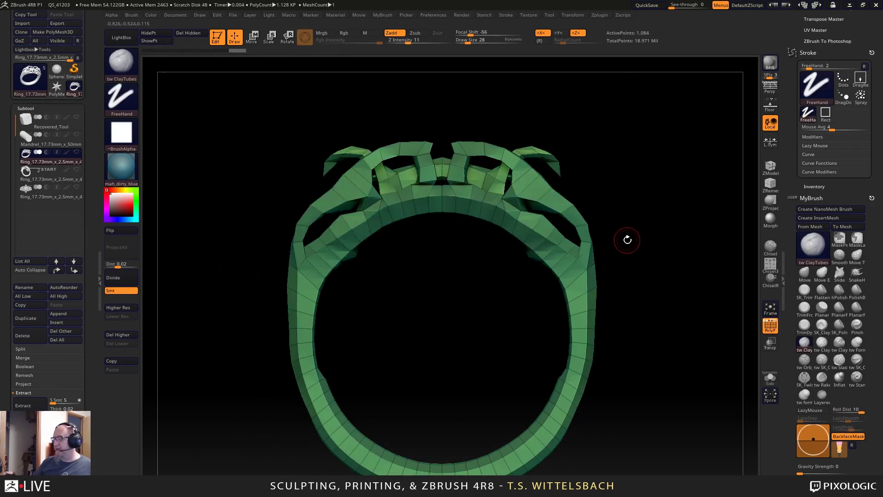
Smooth the low-resolution band along the edges and crossbars of the slots.
{"action": "left_click_drag", "start_coordinate": [666, 314], "coordinate": [592, 320]}
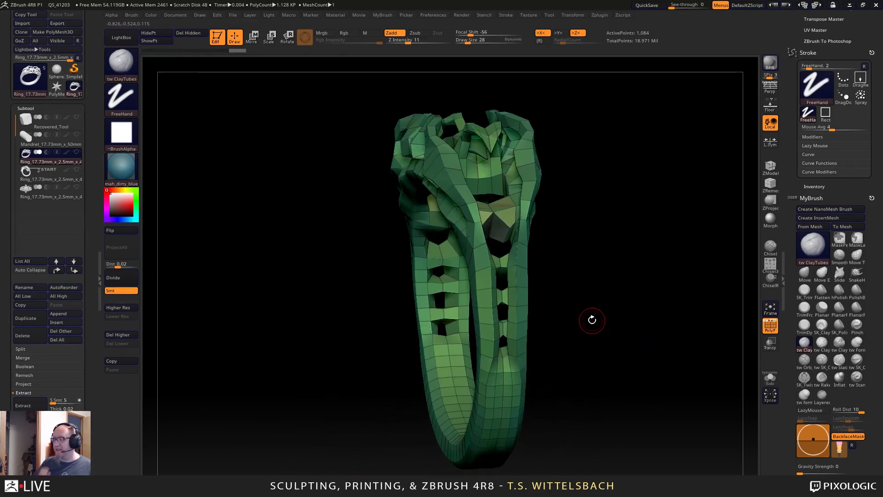
{"action": "key", "text": "shift"}
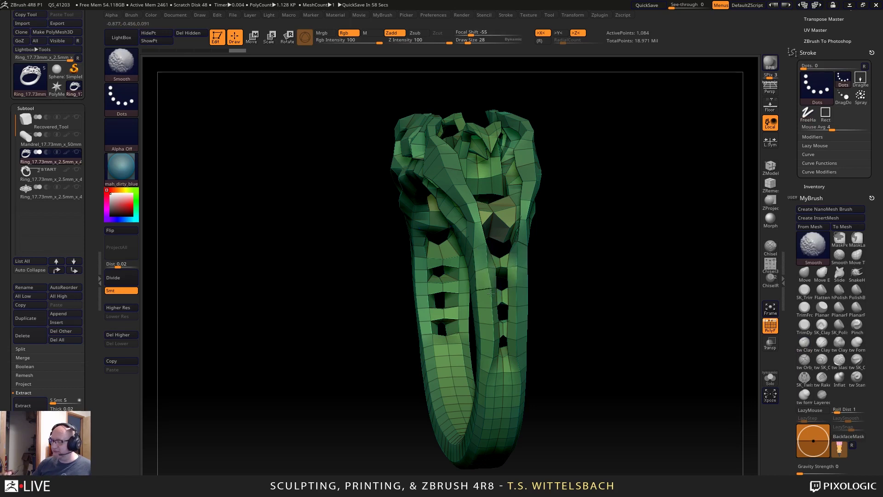
{"action": "left_click_drag", "start_coordinate": [490, 293], "coordinate": [497, 375], "text": "shift"}
{"action": "left_click_drag", "start_coordinate": [508, 338], "coordinate": [500, 312], "text": "shift"}
{"action": "left_click_drag", "start_coordinate": [556, 313], "coordinate": [504, 302], "text": "shift"}
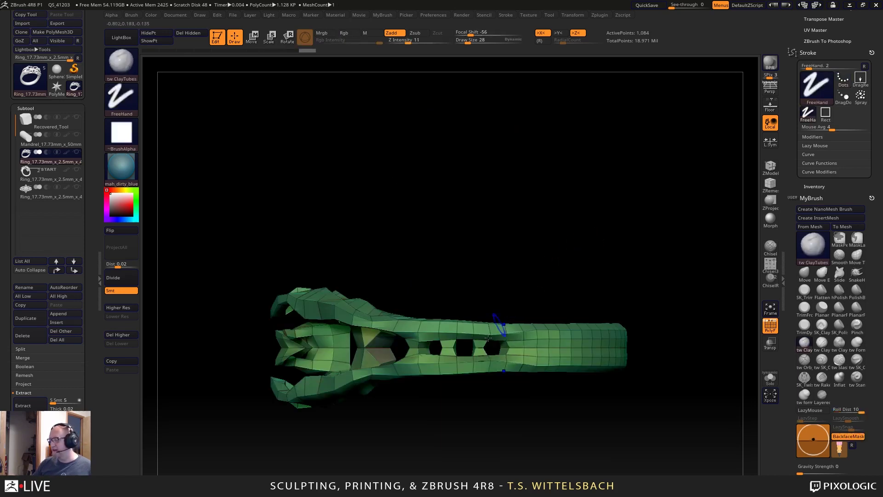
{"action": "key", "text": "shift"}
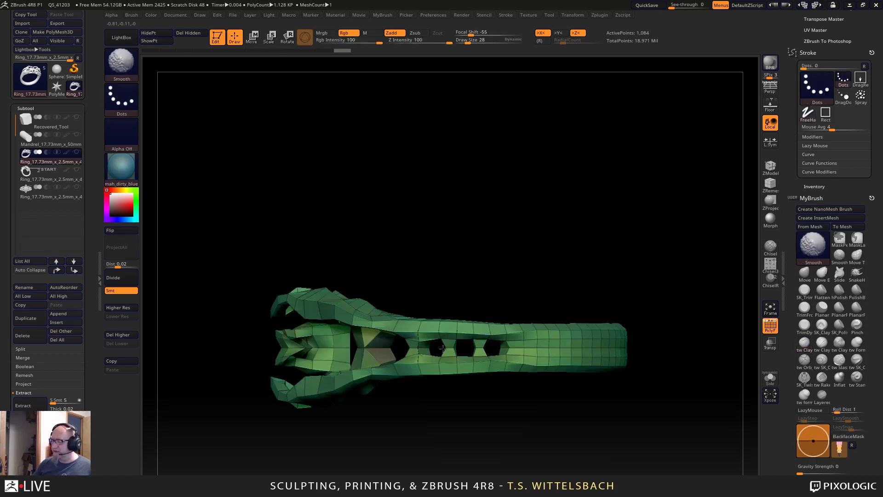
{"action": "left_click_drag", "start_coordinate": [443, 349], "coordinate": [424, 357], "text": "shift"}
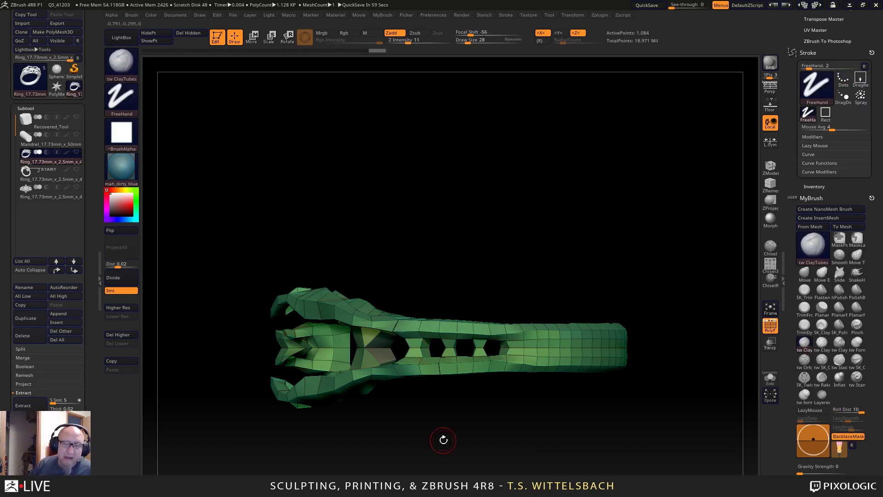
Continue smoothing the base mesh along the rims beside the slots from the ring's outer side.
{"action": "left_click_drag", "start_coordinate": [444, 440], "coordinate": [598, 369]}
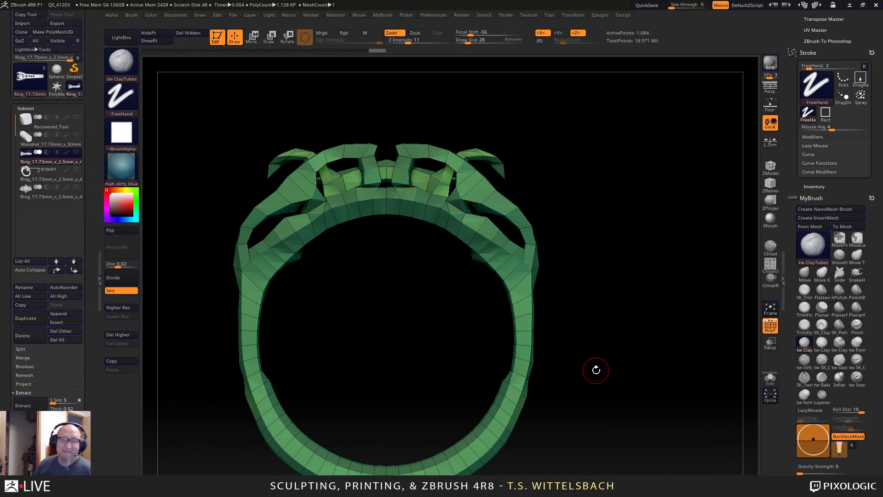
{"action": "left_click_drag", "start_coordinate": [597, 367], "coordinate": [580, 381]}
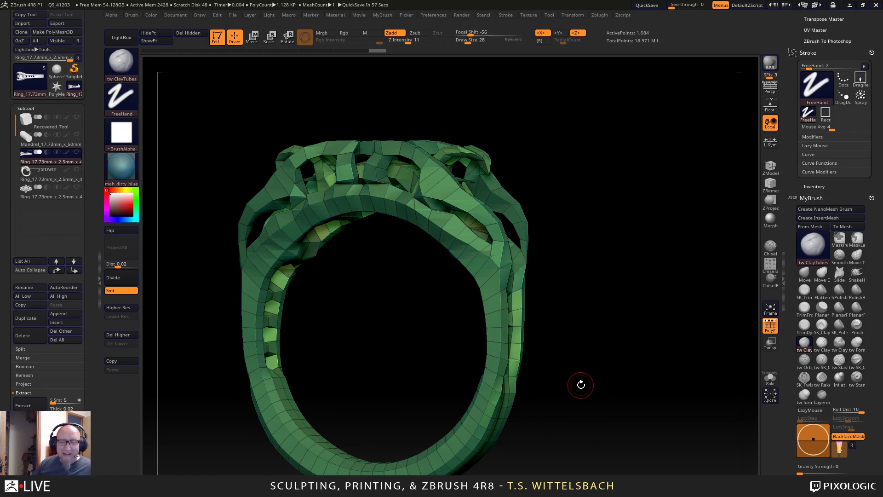
{"action": "mouse_move", "coordinate": [581, 384]}
{"action": "left_mouse_down"}
{"action": "mouse_move", "coordinate": [570, 363]}
{"action": "mouse_move", "coordinate": [584, 372]}
{"action": "mouse_move", "coordinate": [528, 367]}
{"action": "mouse_move", "coordinate": [524, 317]}
{"action": "left_mouse_up"}
{"action": "key", "text": "shift"}
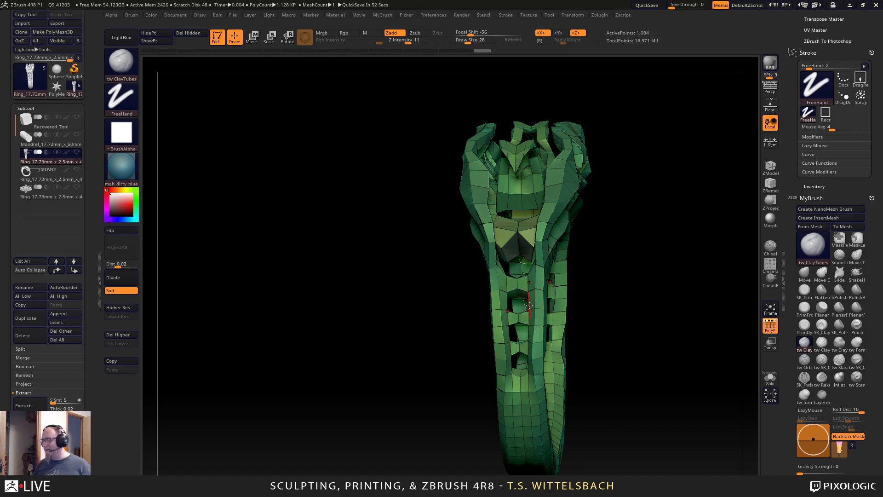
Show the Sculpteo plugin's options for sending the model.
{"action": "left_click_drag", "start_coordinate": [593, 295], "coordinate": [643, 281]}
{"action": "left_click_drag", "start_coordinate": [798, 28], "coordinate": [797, 154]}
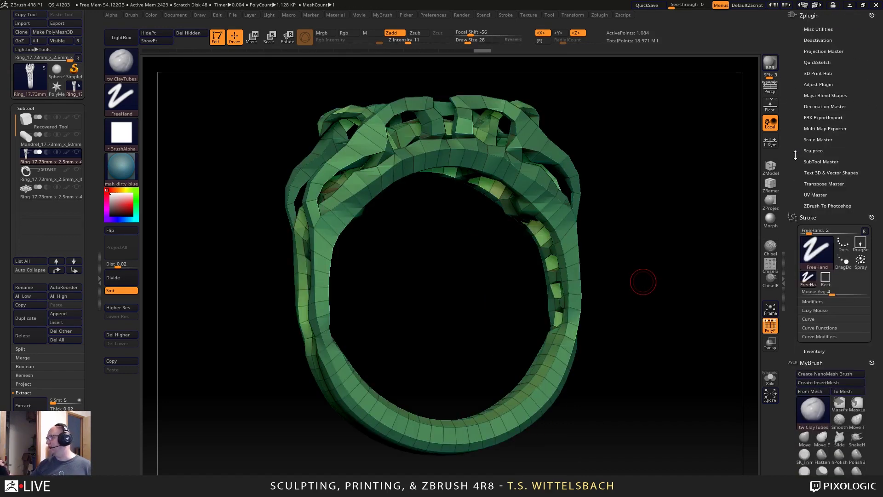
{"action": "left_click", "coordinate": [819, 151]}
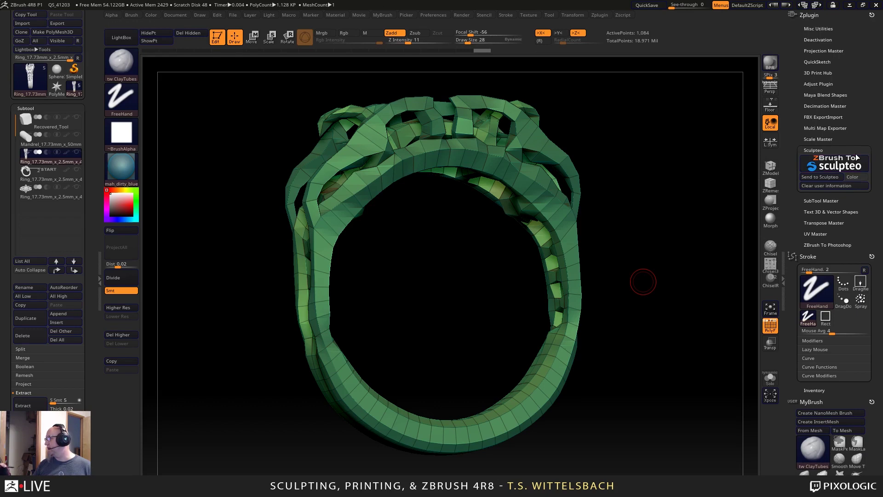
Rework the low-resolution band's side just below the ring's shoulder.
{"action": "left_click_drag", "start_coordinate": [634, 400], "coordinate": [650, 382]}
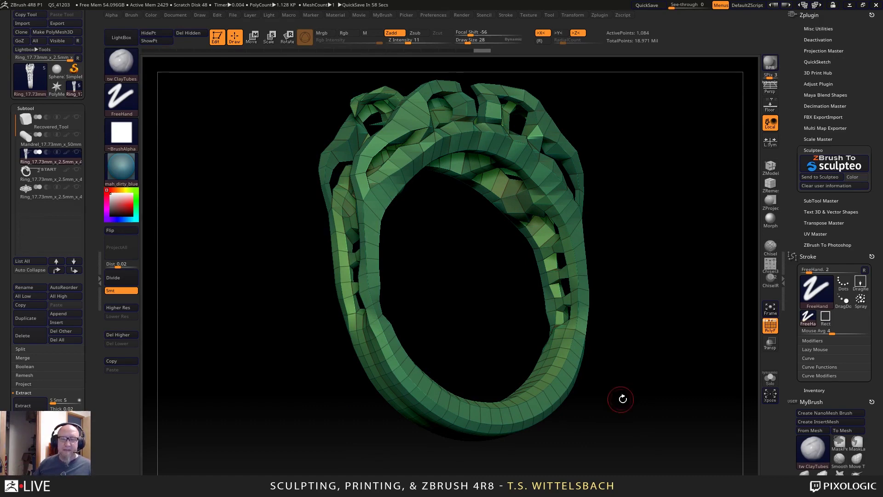
{"action": "left_click_drag", "start_coordinate": [621, 399], "coordinate": [598, 380]}
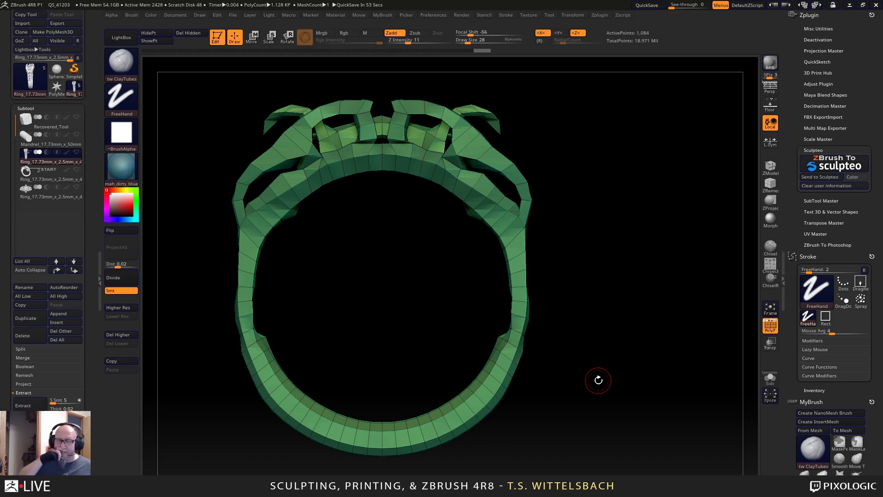
{"action": "mouse_move", "coordinate": [550, 286]}
{"action": "left_mouse_down"}
{"action": "mouse_move", "coordinate": [519, 322]}
{"action": "mouse_move", "coordinate": [512, 245]}
{"action": "left_mouse_up"}
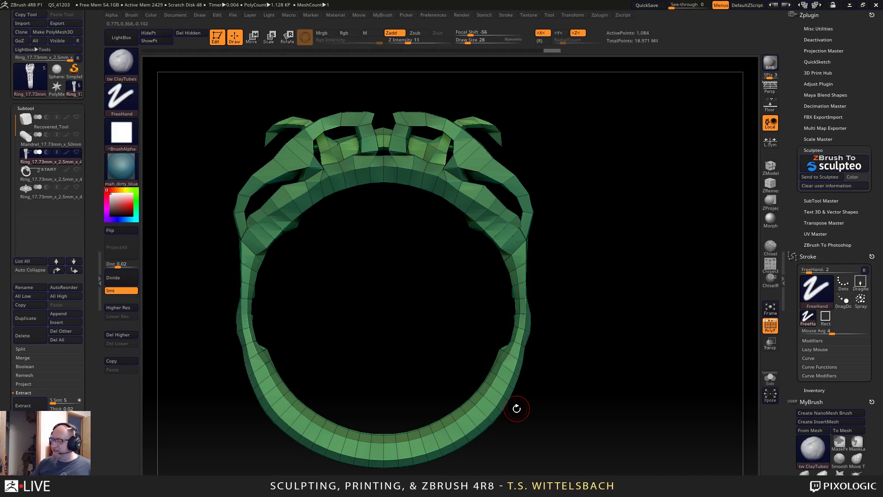
Show the 17.73 mm mandrel subtool from the side and view the LightBox project library.
{"action": "mouse_move", "coordinate": [592, 380]}
{"action": "left_mouse_down"}
{"action": "mouse_move", "coordinate": [576, 383]}
{"action": "mouse_move", "coordinate": [611, 426]}
{"action": "mouse_move", "coordinate": [594, 414]}
{"action": "left_mouse_up"}
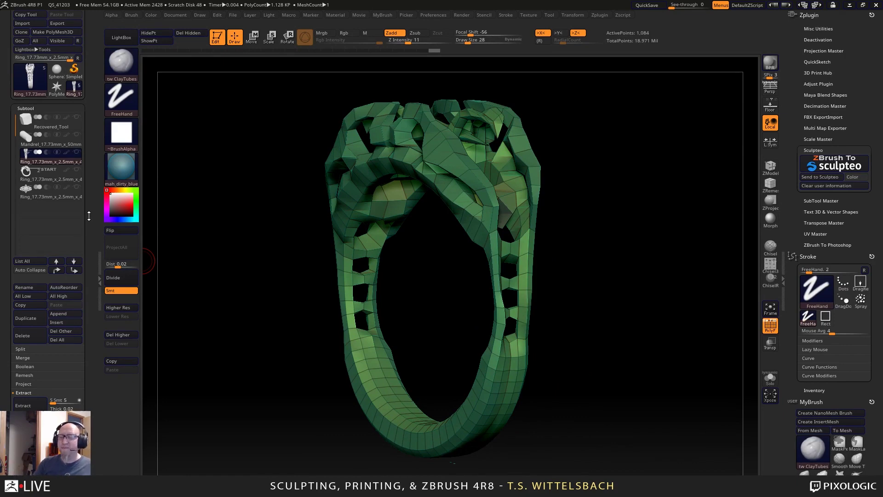
{"action": "left_click", "coordinate": [51, 138]}
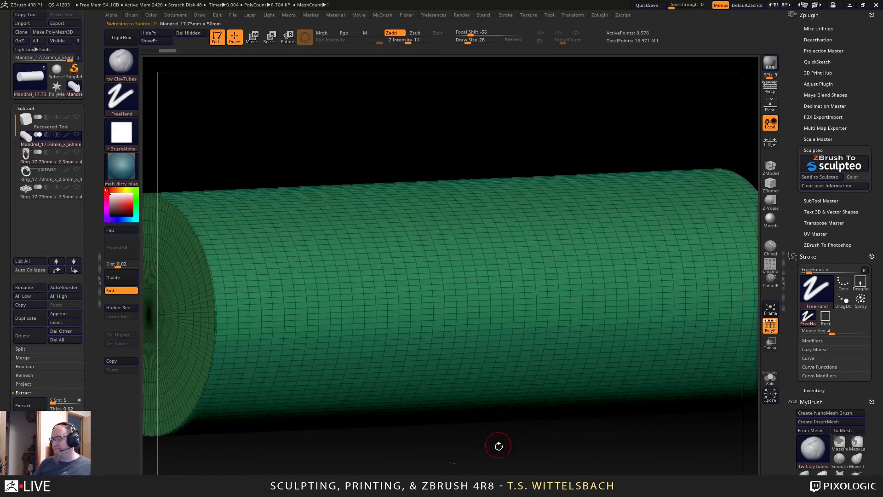
{"action": "left_click_drag", "start_coordinate": [598, 467], "coordinate": [569, 446], "text": "shift"}
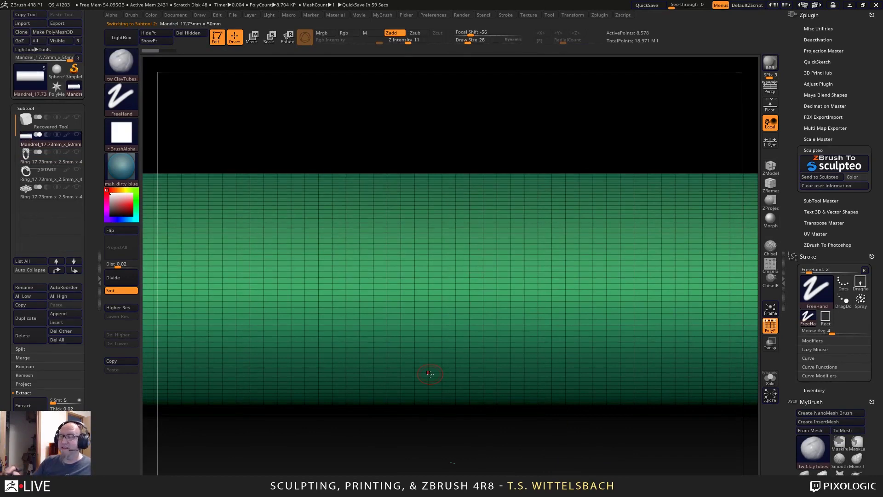
{"action": "left_click", "coordinate": [122, 38]}
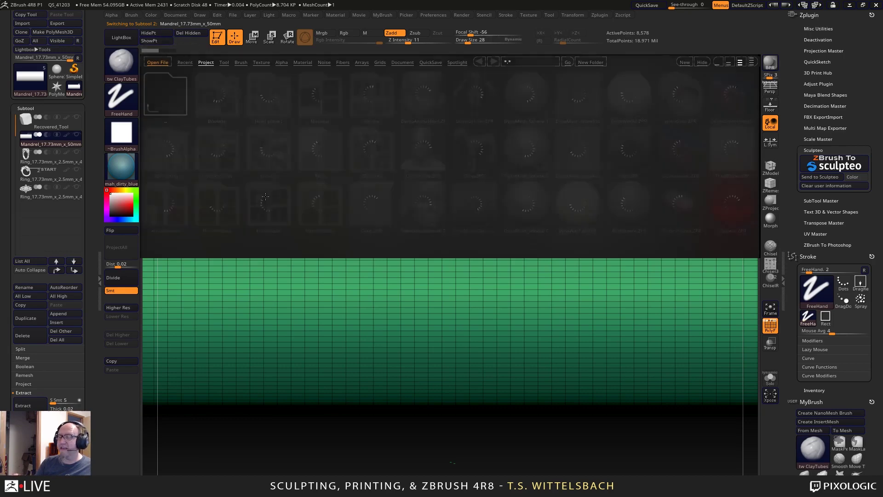
{"action": "left_click_drag", "start_coordinate": [295, 437], "coordinate": [298, 439]}
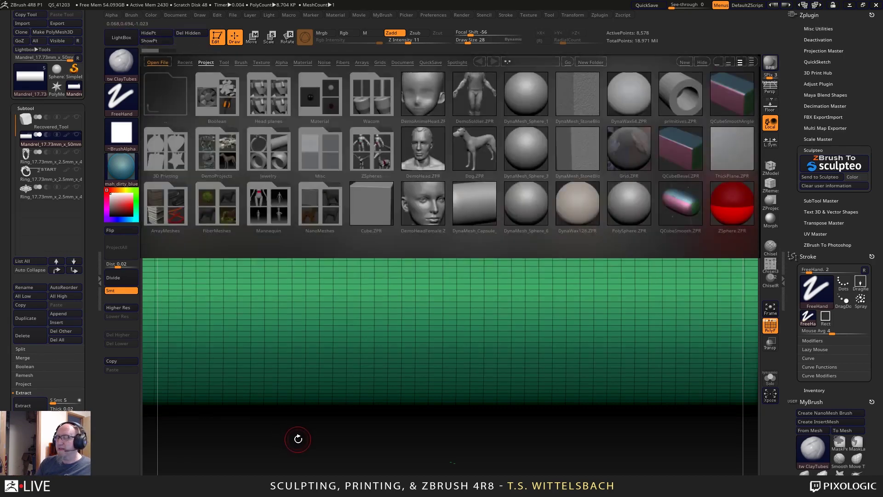
{"action": "left_click", "coordinate": [122, 37]}
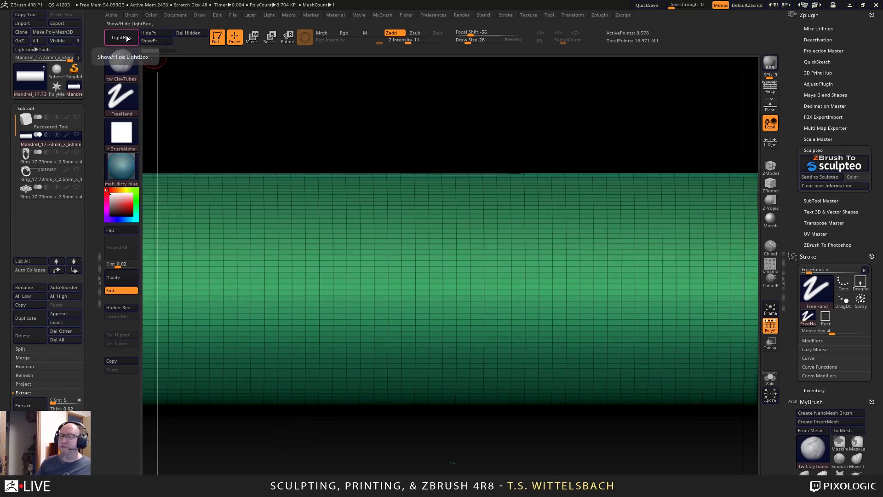
{"action": "left_click", "coordinate": [399, 425]}
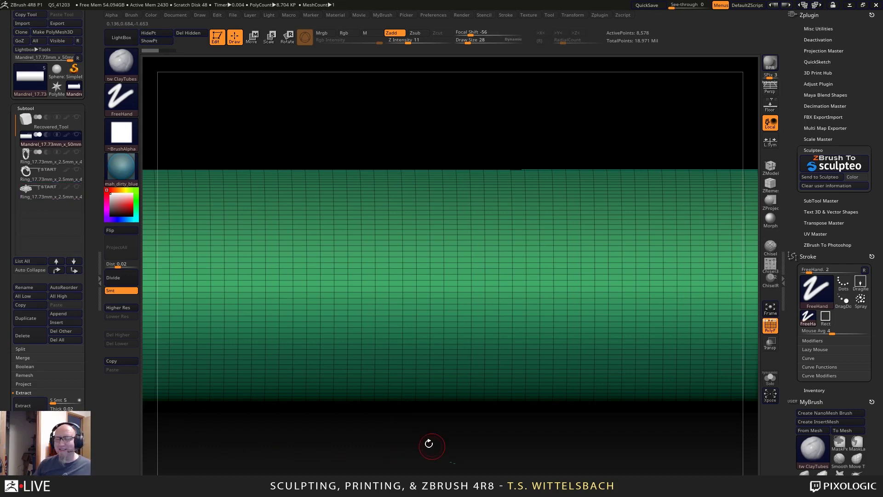
Switch to the last high-resolution ring subtool, hide its polyframe and face the ring's round profile.
{"action": "key", "text": "Down"}
{"action": "key", "text": "Down"}
{"action": "key", "text": "Down"}
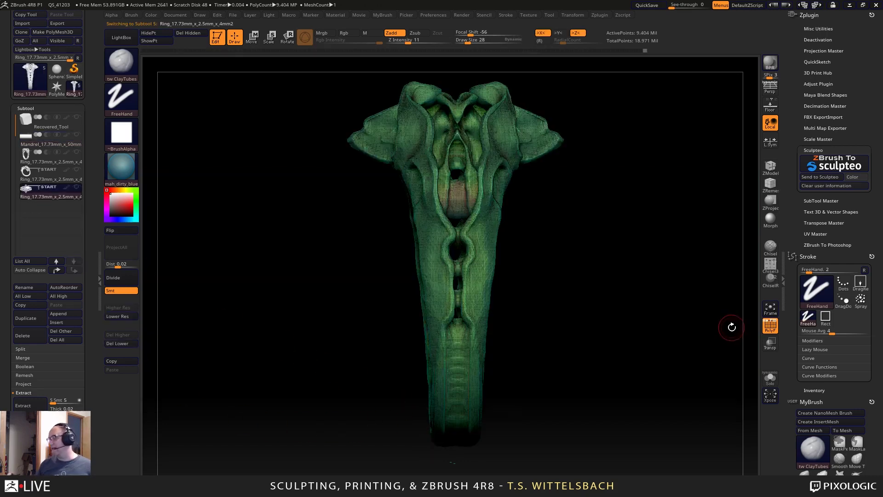
{"action": "left_click", "coordinate": [771, 324]}
{"action": "left_click_drag", "start_coordinate": [580, 350], "coordinate": [604, 317]}
{"action": "left_click_drag", "start_coordinate": [413, 320], "coordinate": [378, 322]}
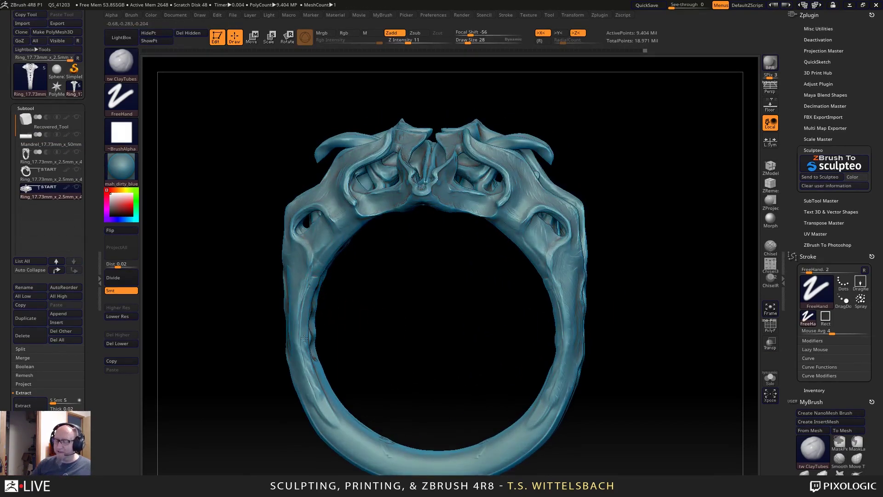
Sculpt ClayTubes strokes along the band's side, from the rim of the oval shoulder opening downward.
{"action": "mouse_move", "coordinate": [304, 338]}
{"action": "left_mouse_down"}
{"action": "mouse_move", "coordinate": [311, 373]}
{"action": "mouse_move", "coordinate": [308, 363]}
{"action": "left_mouse_up"}
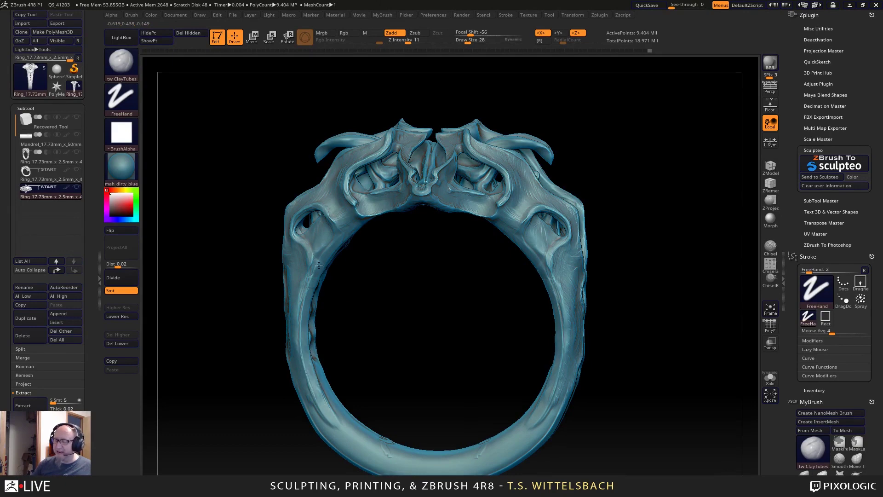
{"action": "left_click_drag", "start_coordinate": [369, 298], "coordinate": [379, 322]}
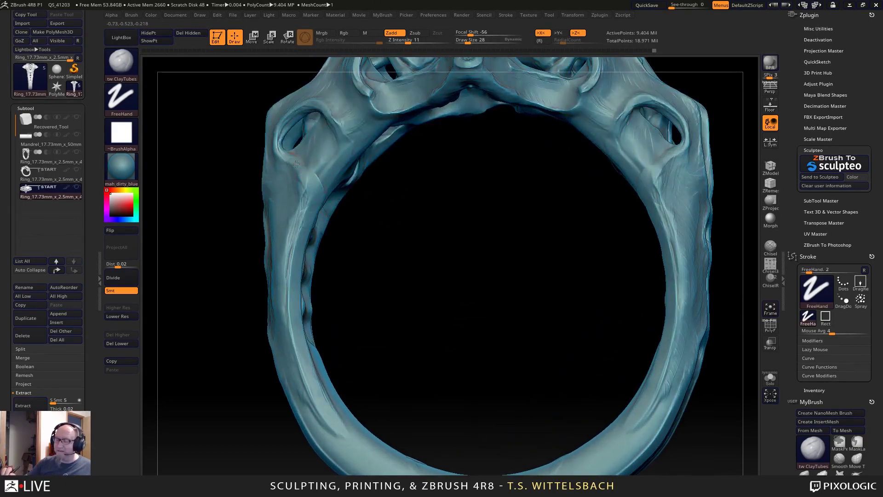
{"action": "mouse_move", "coordinate": [296, 164]}
{"action": "left_mouse_down"}
{"action": "mouse_move", "coordinate": [315, 188]}
{"action": "mouse_move", "coordinate": [291, 137]}
{"action": "mouse_move", "coordinate": [301, 173]}
{"action": "left_mouse_up"}
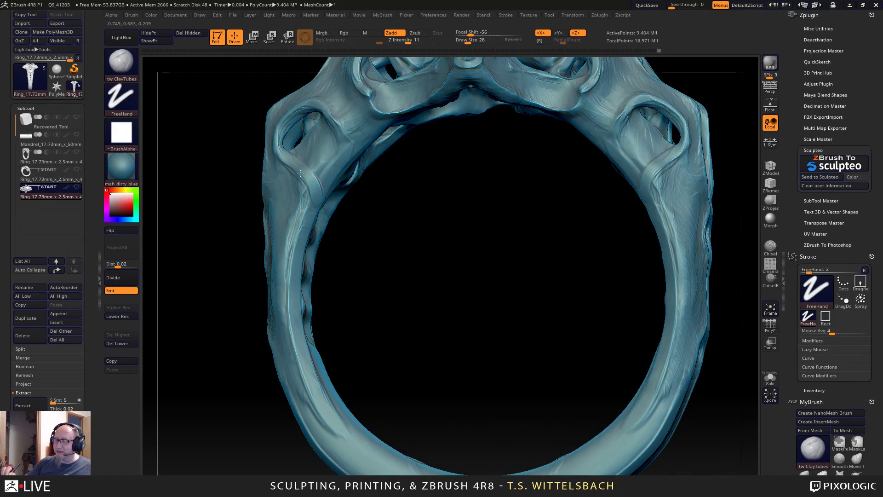
{"action": "mouse_move", "coordinate": [315, 203]}
{"action": "left_mouse_down"}
{"action": "mouse_move", "coordinate": [295, 245]}
{"action": "mouse_move", "coordinate": [290, 308]}
{"action": "mouse_move", "coordinate": [315, 391]}
{"action": "left_mouse_up"}
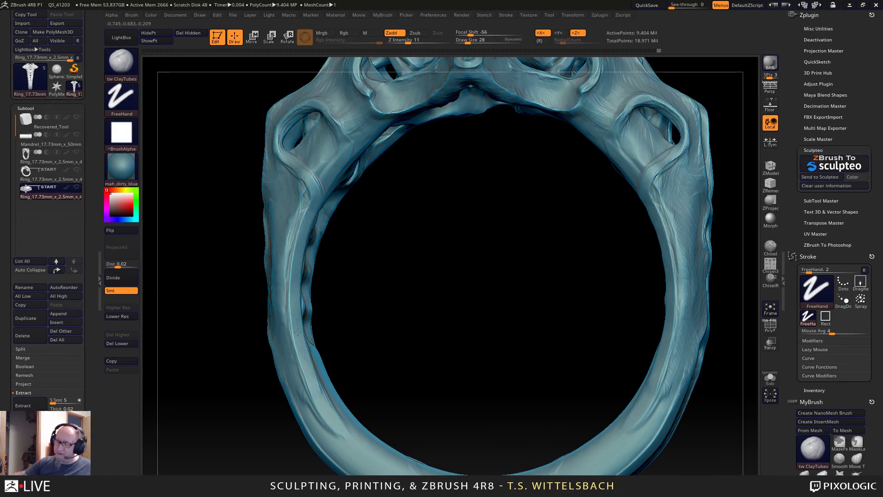
{"action": "left_click_drag", "start_coordinate": [292, 257], "coordinate": [314, 199]}
{"action": "mouse_move", "coordinate": [402, 301]}
{"action": "left_mouse_down"}
{"action": "mouse_move", "coordinate": [468, 361]}
{"action": "mouse_move", "coordinate": [481, 357]}
{"action": "mouse_move", "coordinate": [465, 340]}
{"action": "mouse_move", "coordinate": [615, 357]}
{"action": "mouse_move", "coordinate": [474, 351]}
{"action": "mouse_move", "coordinate": [434, 365]}
{"action": "mouse_move", "coordinate": [455, 330]}
{"action": "mouse_move", "coordinate": [497, 322]}
{"action": "mouse_move", "coordinate": [375, 292]}
{"action": "mouse_move", "coordinate": [358, 273]}
{"action": "left_mouse_up"}
Set the draw size to 48 and reshape the crossbar panel below the uppermost hole between the ring's rims.
{"action": "key", "text": "space"}
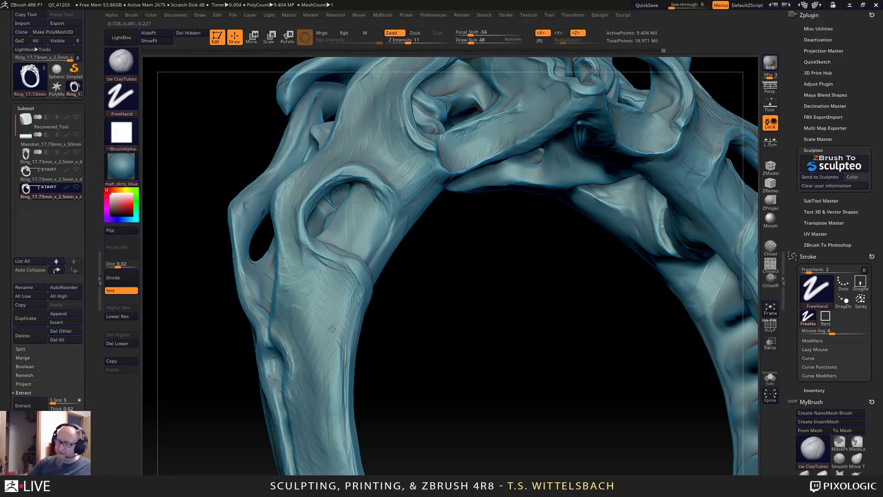
{"action": "left_click_drag", "start_coordinate": [409, 347], "coordinate": [639, 266]}
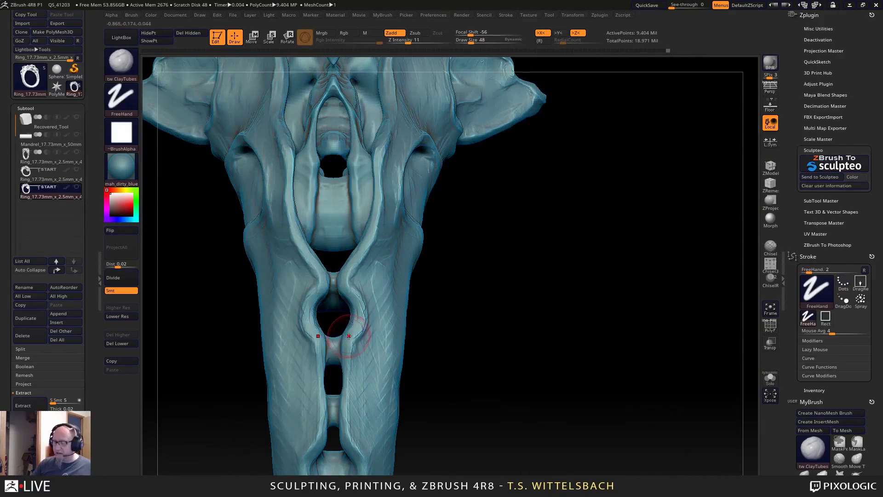
{"action": "left_click_drag", "start_coordinate": [483, 271], "coordinate": [518, 402], "text": "alt"}
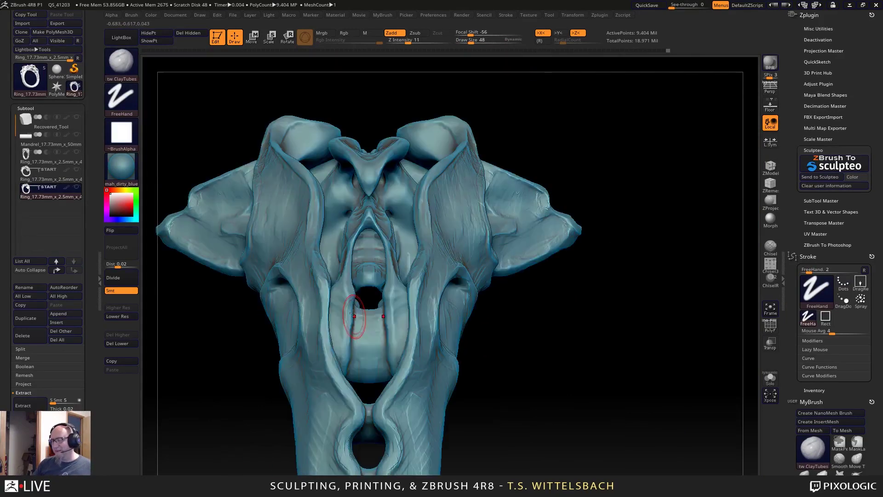
{"action": "left_click_drag", "start_coordinate": [552, 338], "coordinate": [539, 321]}
{"action": "left_click_drag", "start_coordinate": [482, 324], "coordinate": [516, 335]}
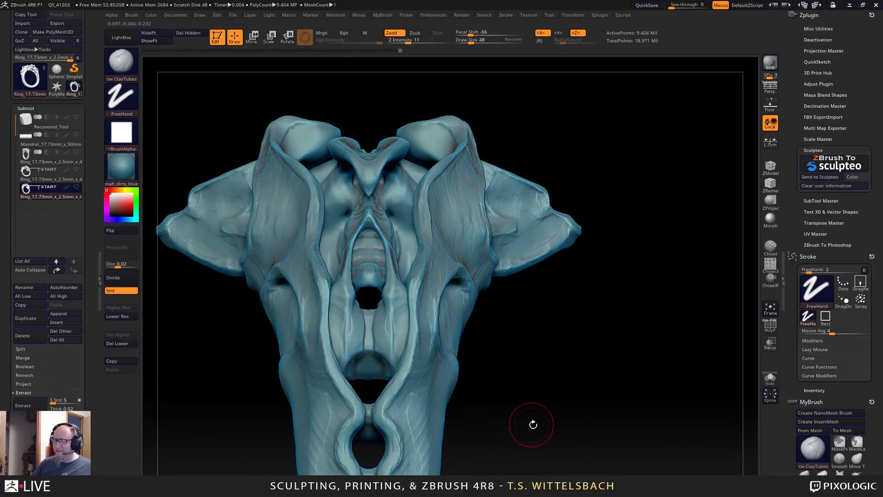
Build up and smooth the underside of the crossbar between the openings, working from inside the ring.
{"action": "mouse_move", "coordinate": [532, 420]}
{"action": "left_mouse_down"}
{"action": "mouse_move", "coordinate": [552, 294]}
{"action": "mouse_move", "coordinate": [522, 262]}
{"action": "left_mouse_up"}
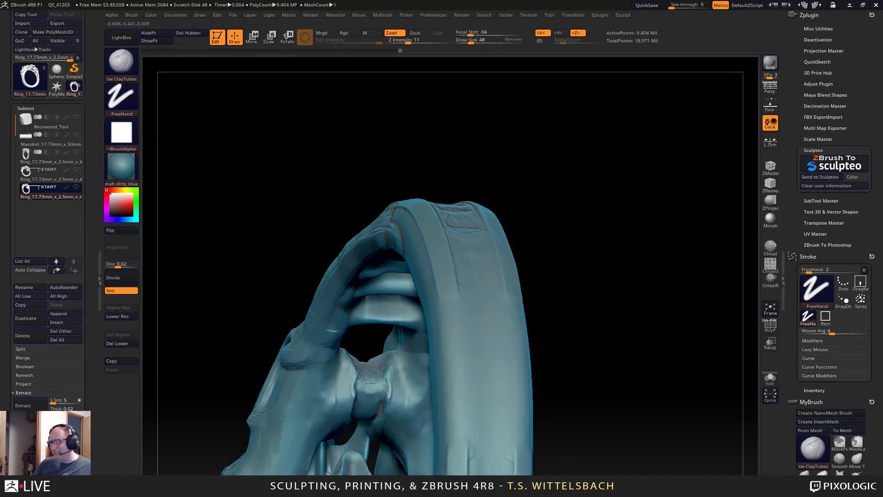
{"action": "left_click_drag", "start_coordinate": [373, 391], "coordinate": [370, 374]}
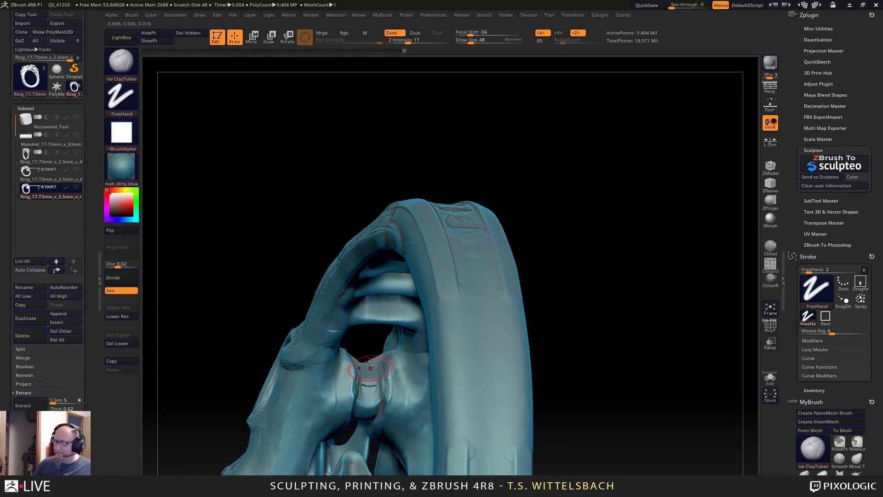
{"action": "key", "text": "shift"}
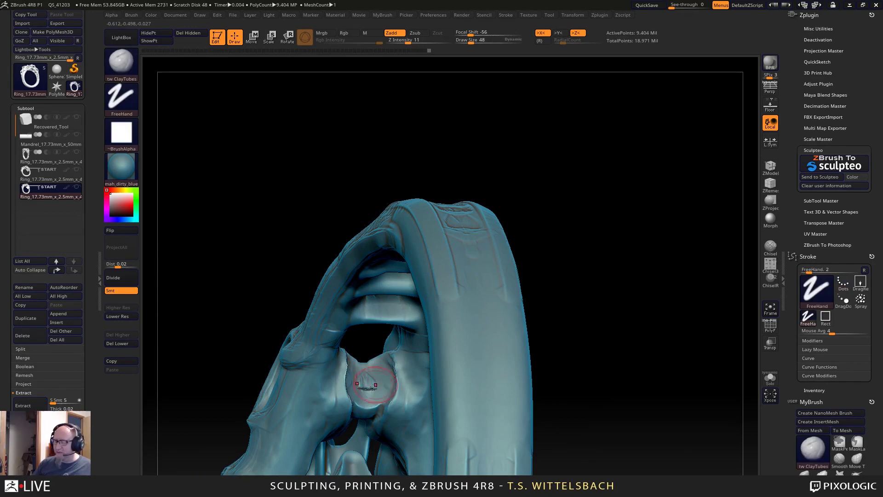
{"action": "key", "text": "shift"}
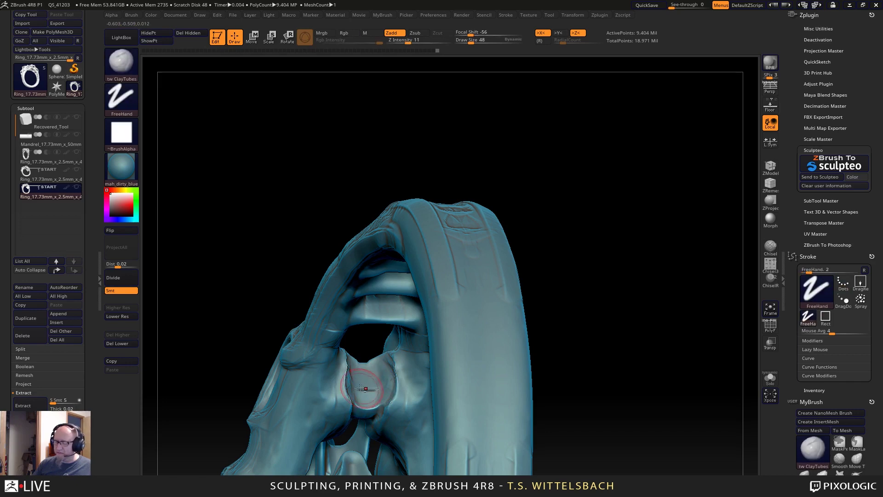
{"action": "key", "text": "shift"}
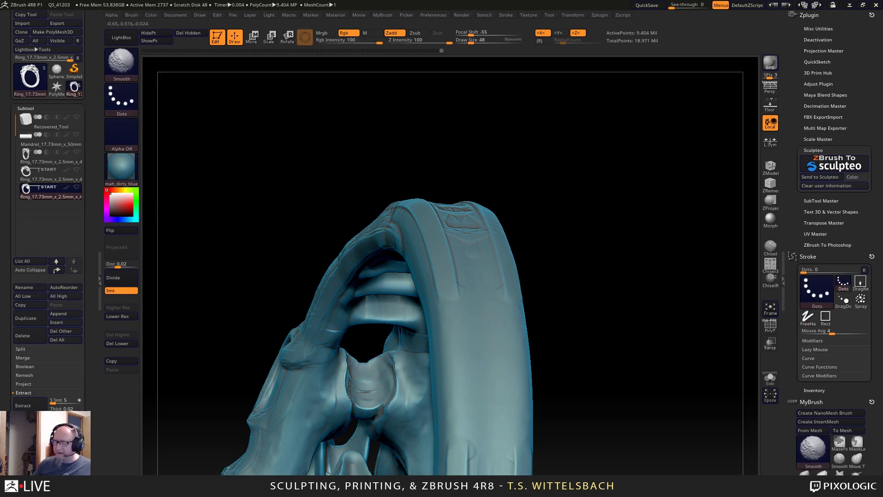
{"action": "mouse_move", "coordinate": [560, 230]}
{"action": "left_mouse_down"}
{"action": "mouse_move", "coordinate": [560, 293]}
{"action": "mouse_move", "coordinate": [529, 368]}
{"action": "mouse_move", "coordinate": [557, 353]}
{"action": "mouse_move", "coordinate": [557, 340]}
{"action": "mouse_move", "coordinate": [406, 357]}
{"action": "mouse_move", "coordinate": [428, 333]}
{"action": "mouse_move", "coordinate": [421, 328]}
{"action": "mouse_move", "coordinate": [399, 350]}
{"action": "mouse_move", "coordinate": [397, 370]}
{"action": "left_mouse_up"}
Refine and smooth the rims and crossbars around the slots on the band's outer side.
{"action": "mouse_move", "coordinate": [623, 432]}
{"action": "left_mouse_down", "text": "shift"}
{"action": "mouse_move", "coordinate": [653, 424]}
{"action": "mouse_move", "coordinate": [644, 419]}
{"action": "left_mouse_up", "text": "shift"}
{"action": "left_click_drag", "start_coordinate": [436, 346], "coordinate": [433, 314]}
{"action": "left_click_drag", "start_coordinate": [646, 260], "coordinate": [460, 272]}
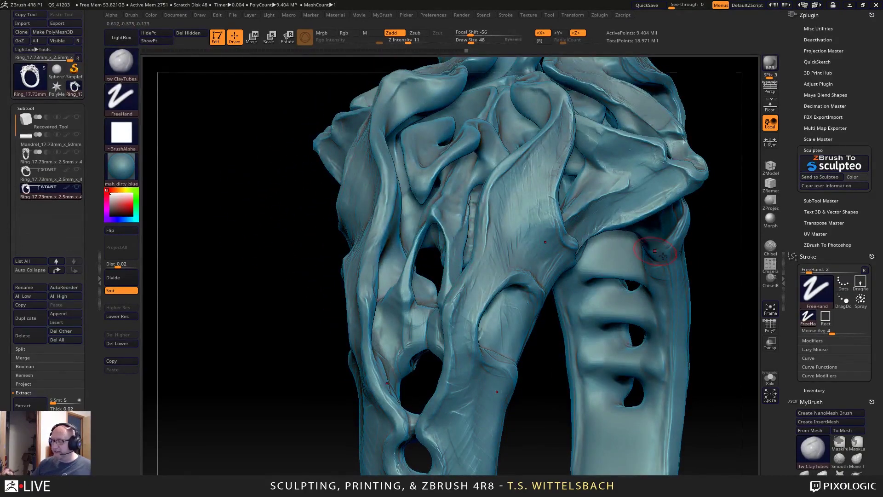
{"action": "left_click_drag", "start_coordinate": [703, 317], "coordinate": [712, 355], "text": "shift"}
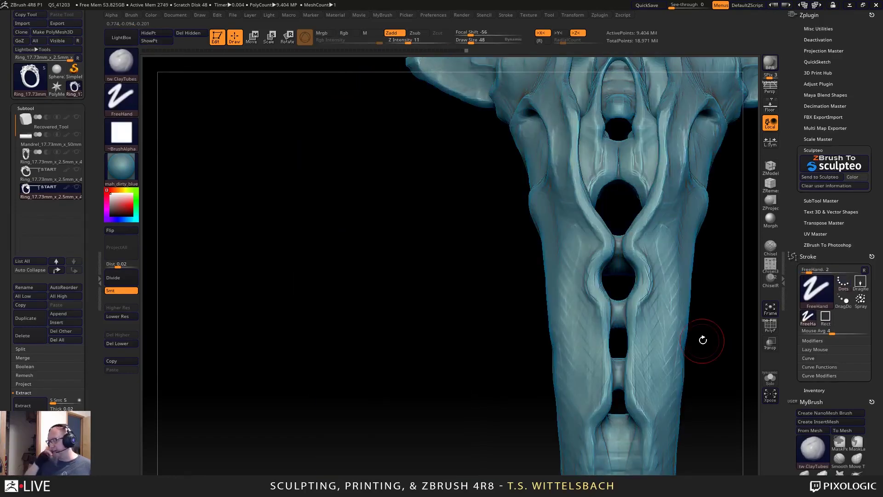
{"action": "left_click_drag", "start_coordinate": [694, 429], "coordinate": [584, 430], "text": "alt"}
{"action": "mouse_move", "coordinate": [529, 231]}
{"action": "left_mouse_down"}
{"action": "mouse_move", "coordinate": [523, 246]}
{"action": "mouse_move", "coordinate": [532, 245]}
{"action": "mouse_move", "coordinate": [526, 253]}
{"action": "mouse_move", "coordinate": [536, 276]}
{"action": "mouse_move", "coordinate": [522, 304]}
{"action": "left_mouse_up"}
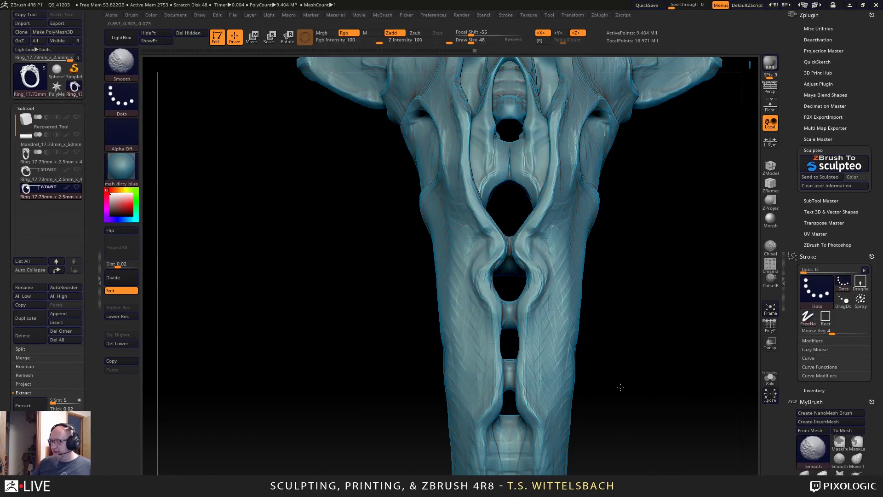
{"action": "mouse_move", "coordinate": [618, 303]}
{"action": "left_mouse_down"}
{"action": "mouse_move", "coordinate": [605, 368]}
{"action": "mouse_move", "coordinate": [623, 369]}
{"action": "mouse_move", "coordinate": [620, 402]}
{"action": "mouse_move", "coordinate": [619, 194]}
{"action": "left_mouse_up"}
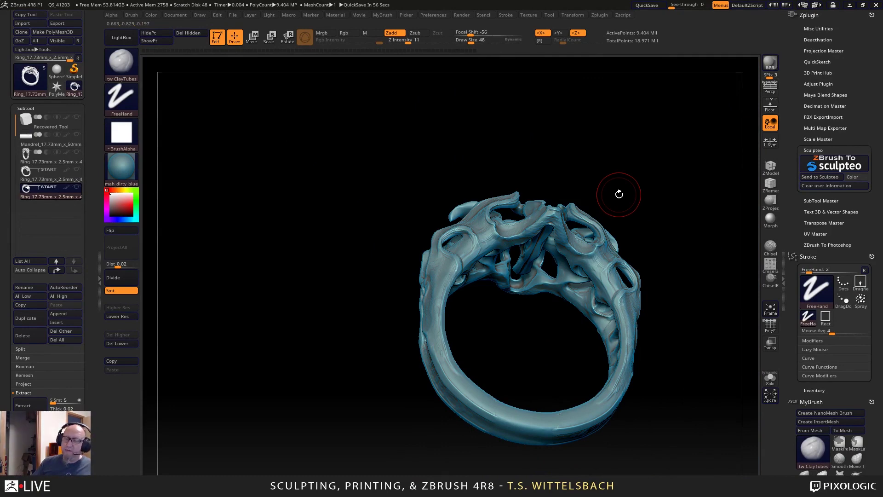
Select the fourth subtool, shift its transform gizmo slightly upward without moving the mesh, and view the available deformers.
{"action": "left_click", "coordinate": [35, 178]}
{"action": "left_click_drag", "start_coordinate": [680, 371], "coordinate": [645, 382], "text": "shift"}
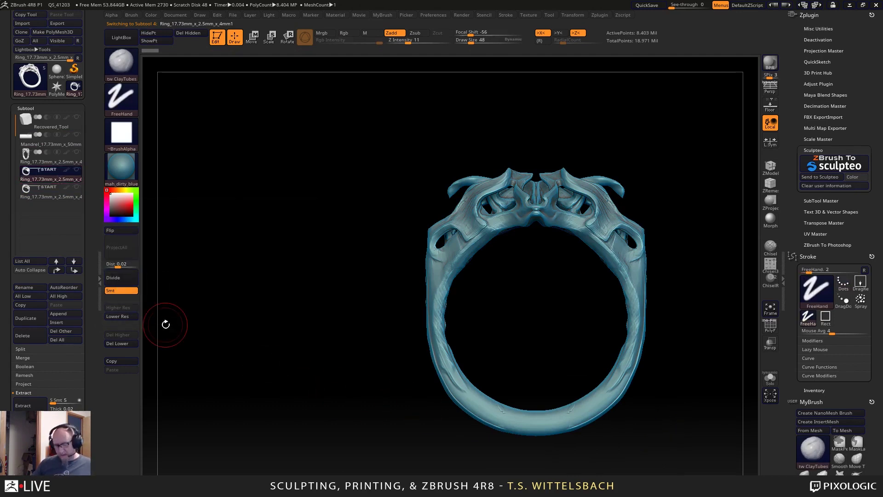
{"action": "key", "text": "w"}
{"action": "left_click_drag", "start_coordinate": [634, 131], "coordinate": [589, 145], "text": "alt"}
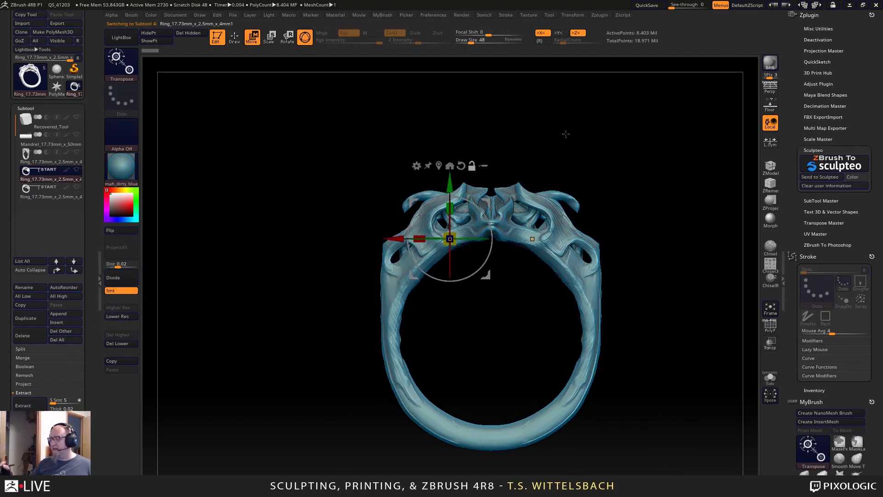
{"action": "left_click_drag", "start_coordinate": [451, 185], "coordinate": [452, 163], "text": "alt"}
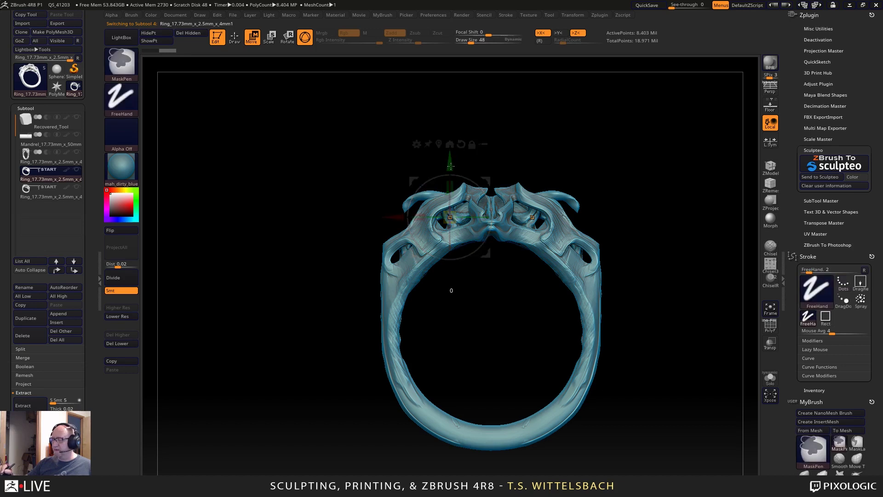
{"action": "left_click", "coordinate": [417, 144]}
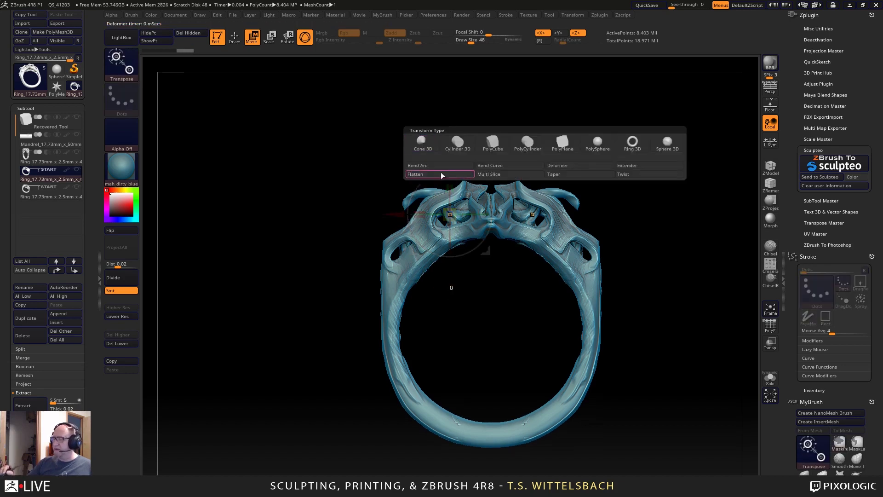
{"action": "left_click", "coordinate": [480, 147]}
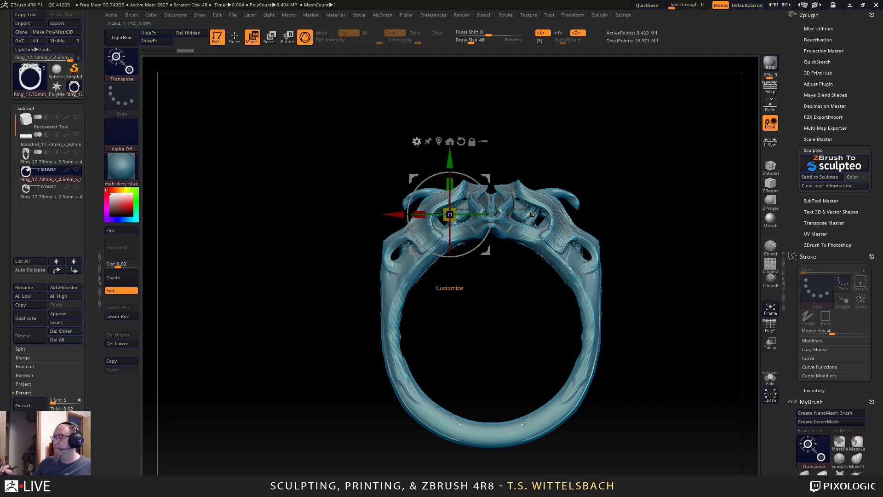
Turn off dynamic subdivision on the ring, then try a higher resolution and decline activating Dynamic Subdiv.
{"action": "key", "text": "shift+d"}
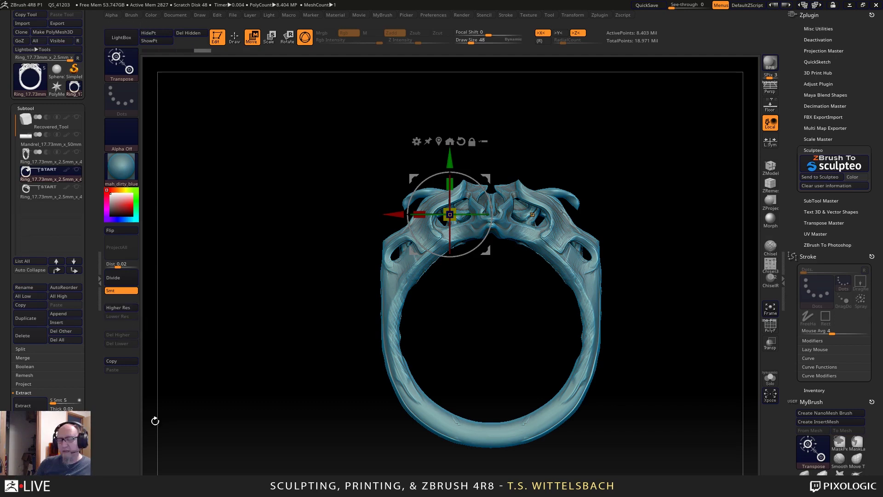
{"action": "left_click", "coordinate": [416, 141]}
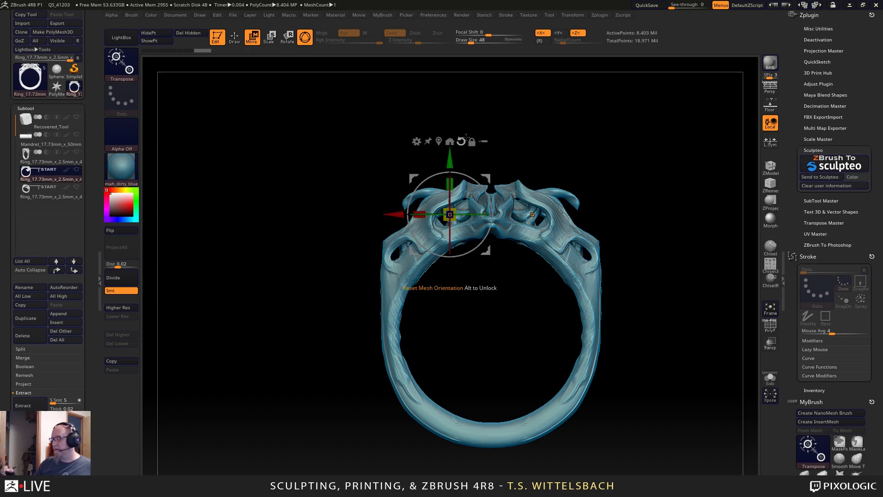
{"action": "left_click", "coordinate": [416, 141]}
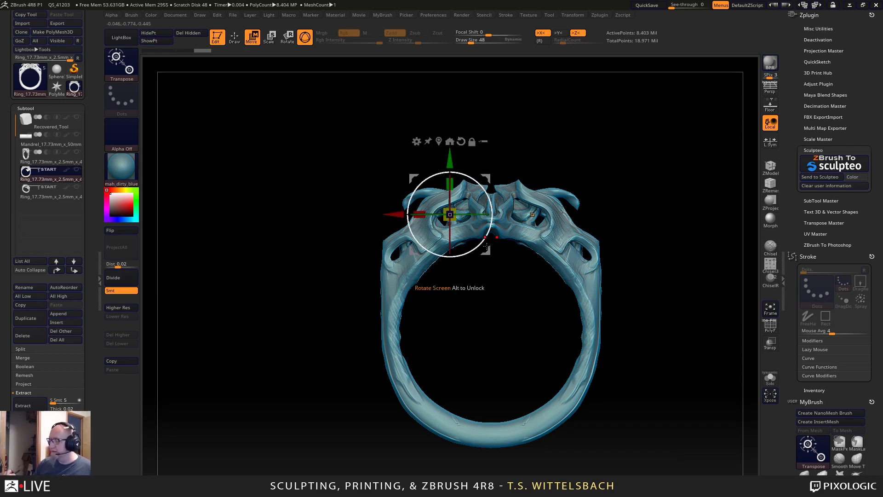
{"action": "left_click_drag", "start_coordinate": [578, 142], "coordinate": [536, 170], "text": "alt"}
{"action": "left_click", "coordinate": [375, 169]}
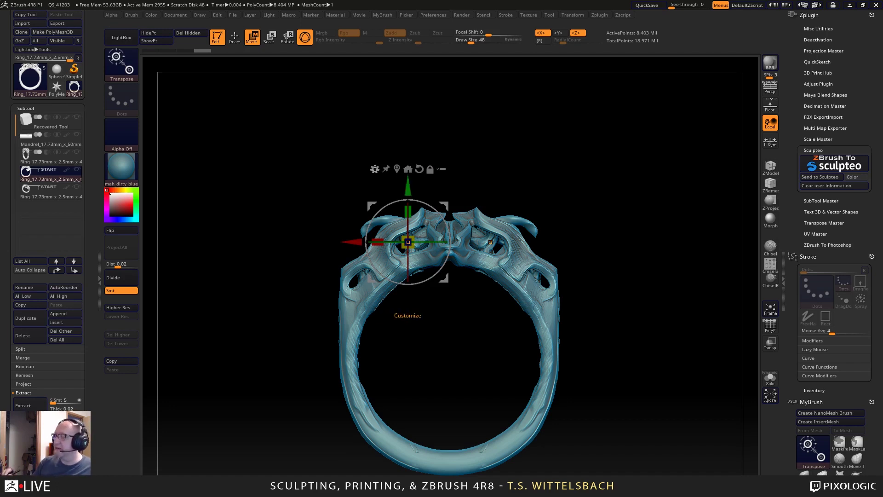
{"action": "left_click", "coordinate": [374, 169]}
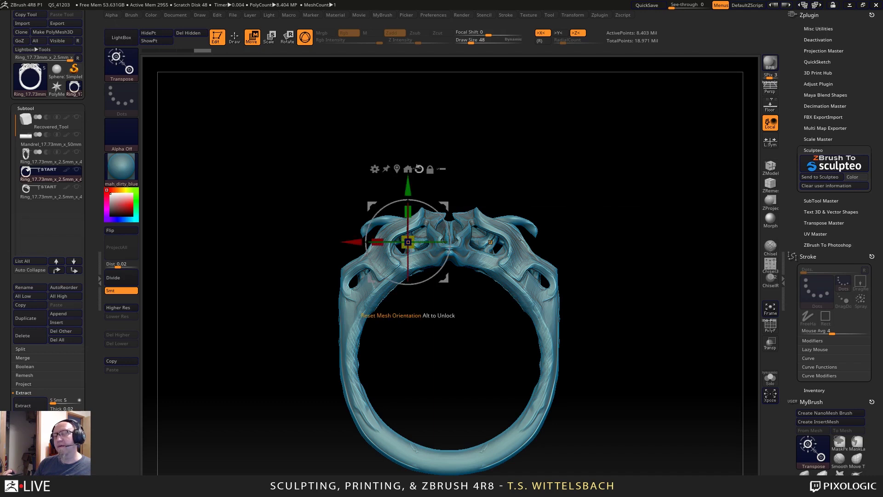
{"action": "left_click", "coordinate": [129, 309]}
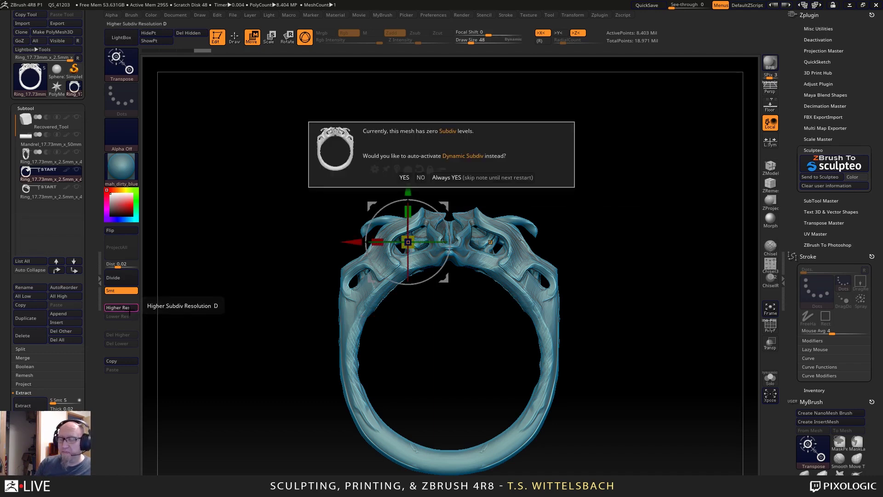
{"action": "left_click", "coordinate": [421, 177]}
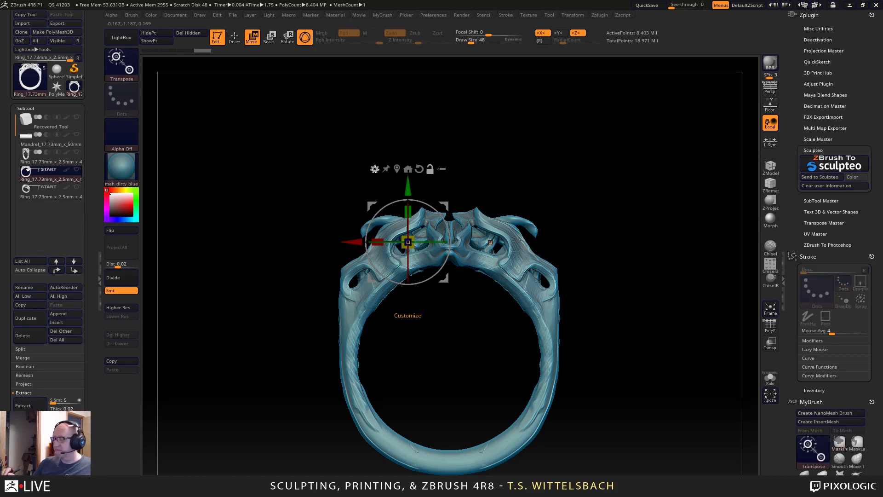
Duplicate the ring mesh within its subtool by moving a copy upward, leaving the original masked.
{"action": "left_click", "coordinate": [375, 169]}
{"action": "key", "text": "ctrl"}
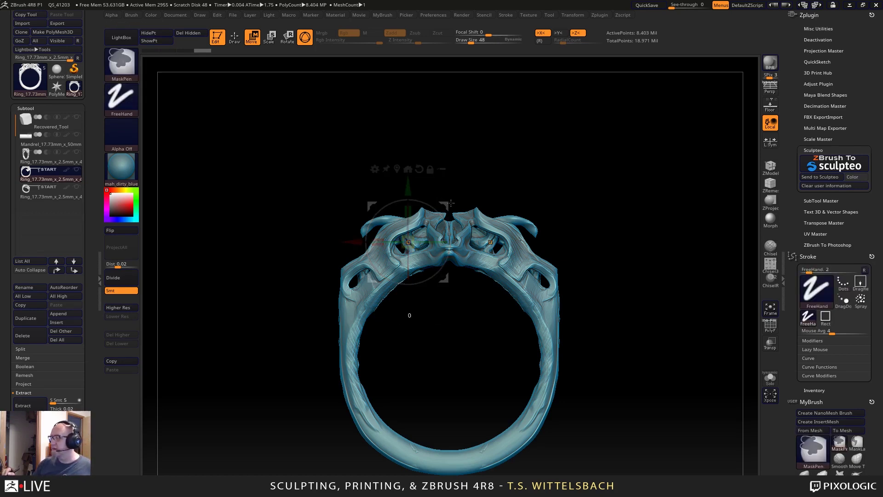
{"action": "left_click", "coordinate": [498, 160], "text": "ctrl"}
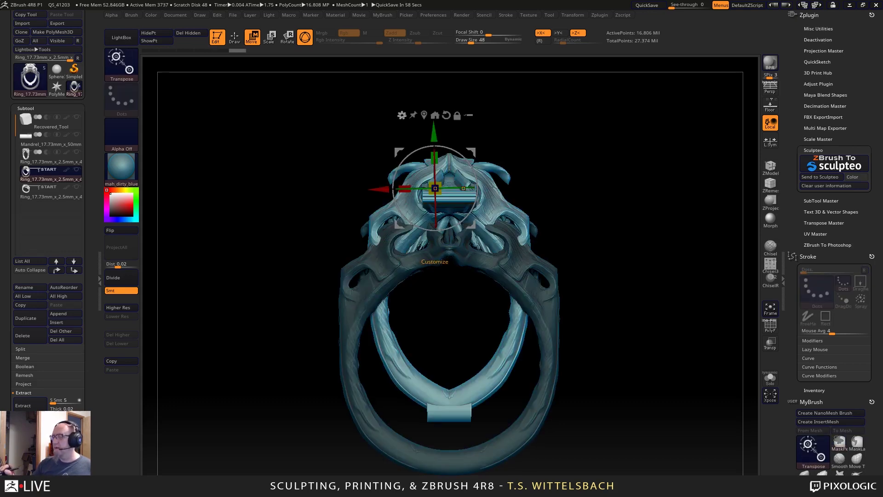
Turn off symmetry and replace the unmasked ring copy with a Cylinder 3D primitive, waiting for the program to respond.
{"action": "left_click", "coordinate": [403, 115]}
{"action": "left_click", "coordinate": [443, 115]}
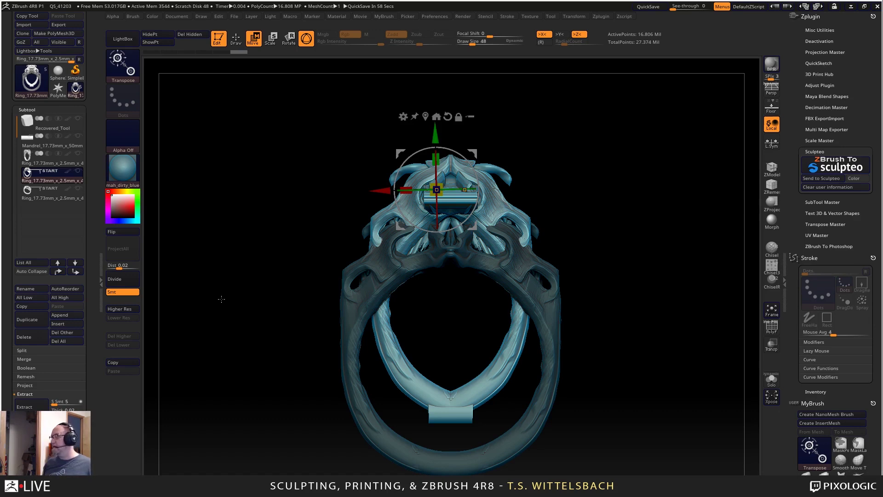
{"action": "key", "text": "x"}
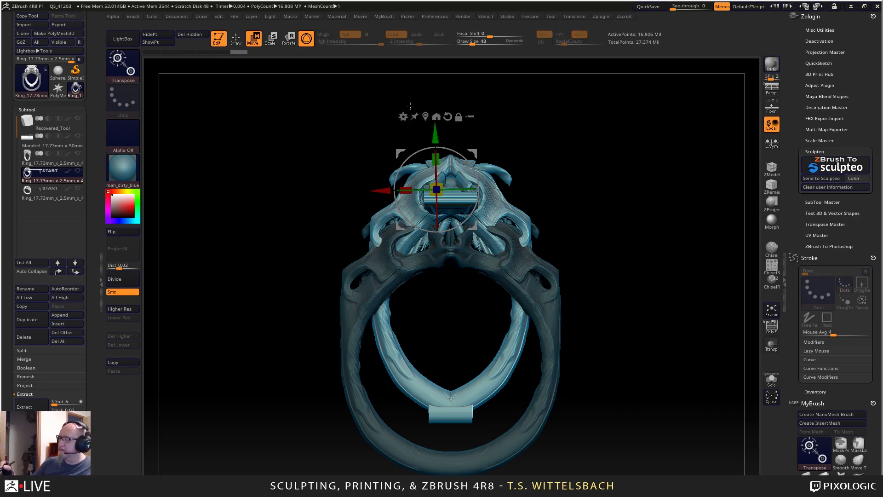
{"action": "left_click", "coordinate": [403, 116]}
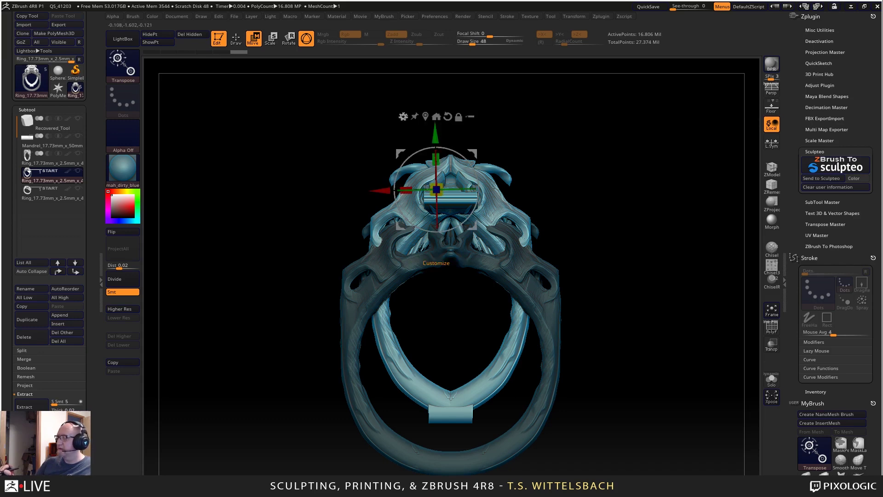
{"action": "left_click", "coordinate": [403, 116]}
{"action": "left_click", "coordinate": [444, 114]}
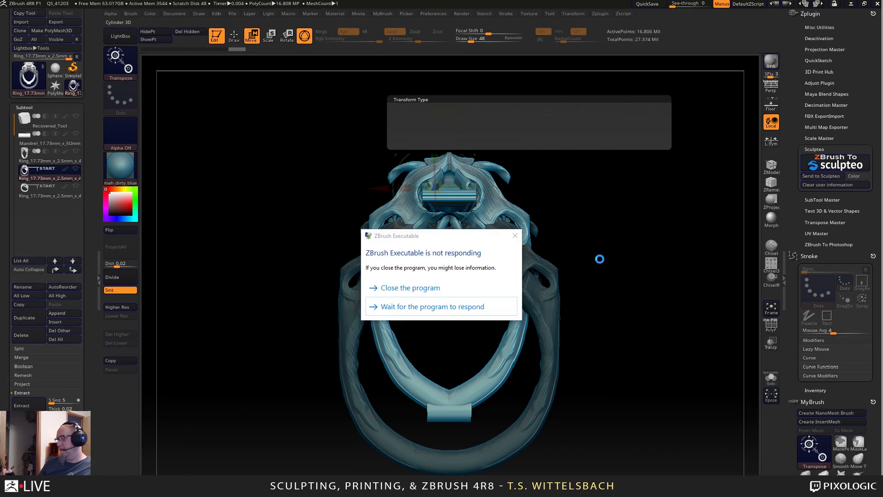
{"action": "left_click", "coordinate": [433, 307]}
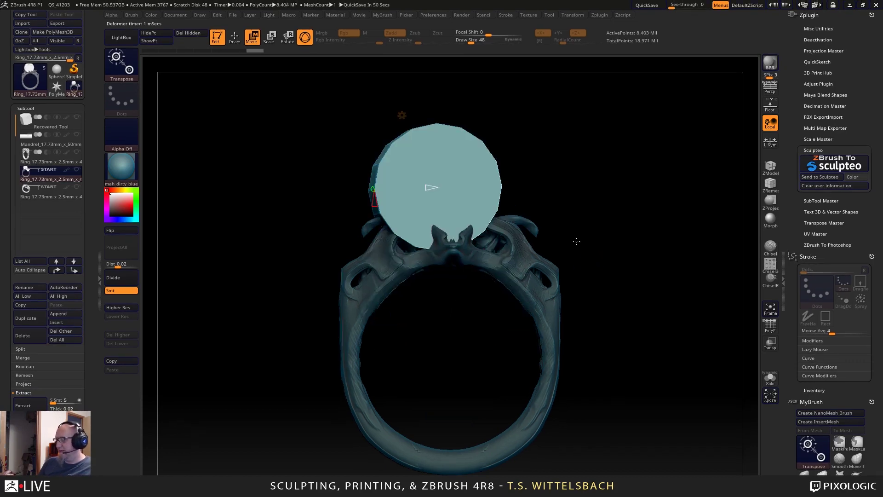
Split the cylinder into its own subtool, select it, and center the transform gizmo on it.
{"action": "left_click_drag", "start_coordinate": [618, 207], "coordinate": [604, 205], "text": "shift"}
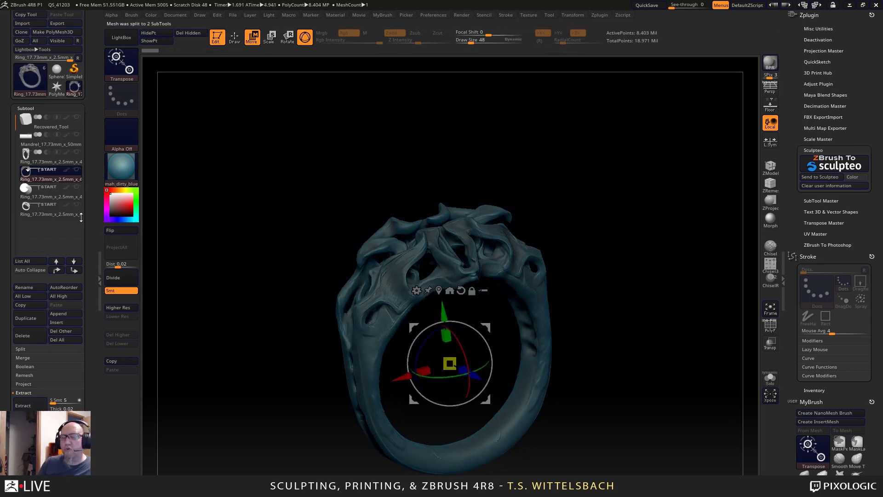
{"action": "left_click", "coordinate": [60, 190]}
{"action": "left_click_drag", "start_coordinate": [621, 345], "coordinate": [600, 339], "text": "shift"}
{"action": "left_click_drag", "start_coordinate": [574, 273], "coordinate": [576, 339], "text": "alt"}
{"action": "left_click", "coordinate": [418, 357]}
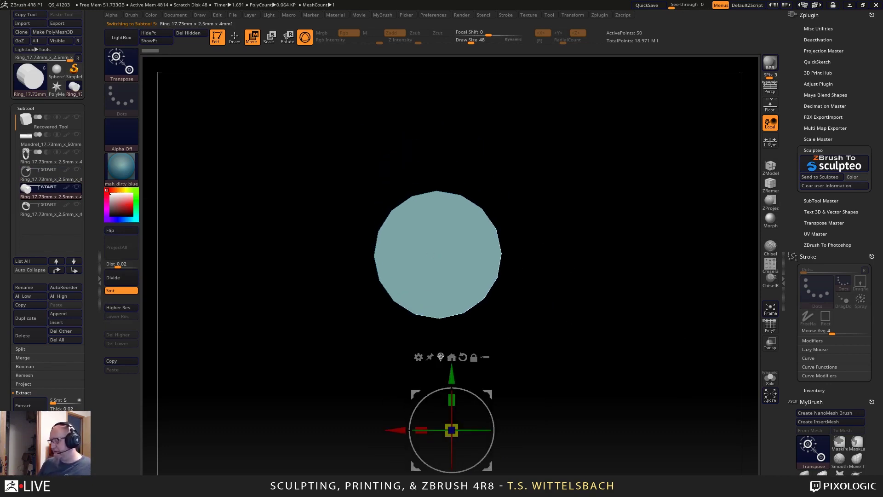
{"action": "left_click", "coordinate": [440, 357]}
{"action": "left_click_drag", "start_coordinate": [548, 193], "coordinate": [557, 235], "text": "alt"}
{"action": "left_click_drag", "start_coordinate": [556, 235], "coordinate": [571, 251]}
{"action": "left_click_drag", "start_coordinate": [518, 171], "coordinate": [524, 220]}
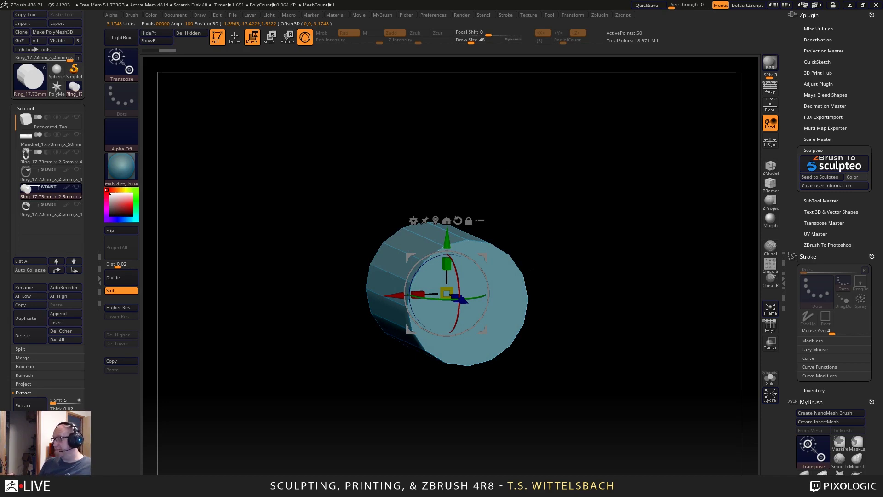
{"action": "mouse_move", "coordinate": [531, 270]}
{"action": "left_mouse_down"}
{"action": "mouse_move", "coordinate": [564, 266]}
{"action": "mouse_move", "coordinate": [544, 296]}
{"action": "mouse_move", "coordinate": [517, 275]}
{"action": "mouse_move", "coordinate": [529, 278]}
{"action": "left_mouse_up"}
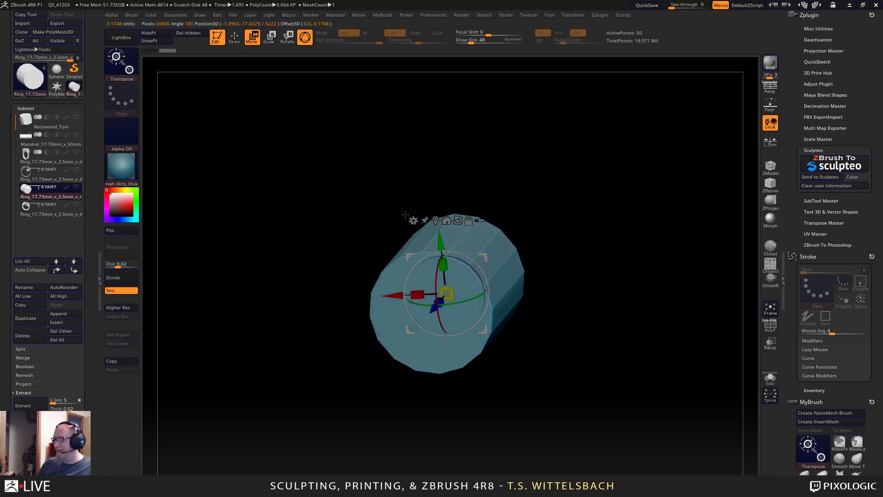
Regenerate the subtool as a parametric Cylinder 3D with 39 horizontal divisions, hollow it out, and narrow it along its axis.
{"action": "left_click", "coordinate": [413, 220]}
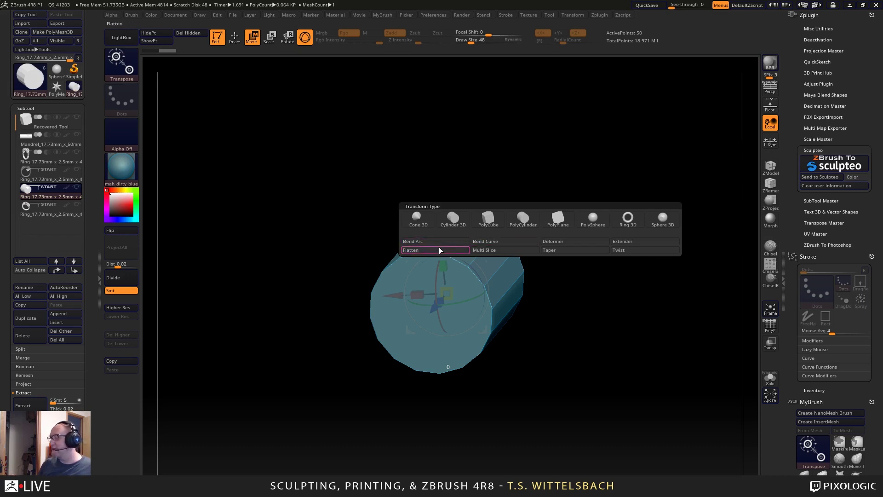
{"action": "left_click", "coordinate": [453, 217]}
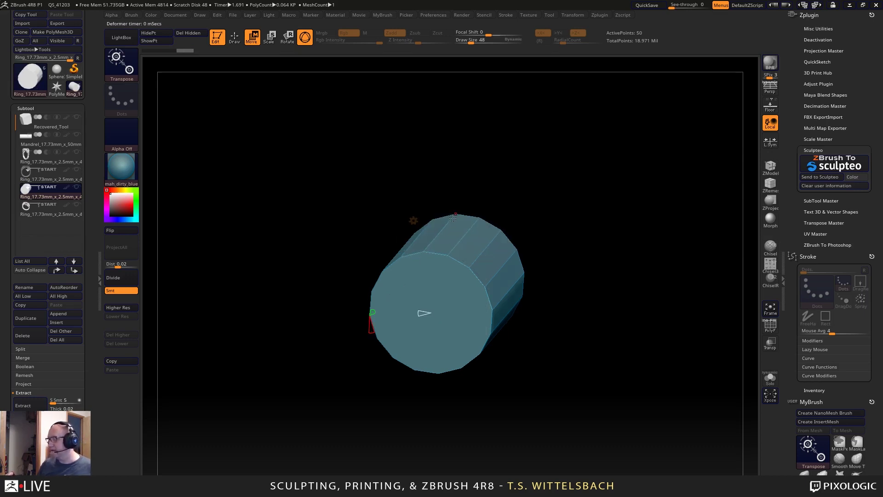
{"action": "left_click_drag", "start_coordinate": [572, 254], "coordinate": [575, 245], "text": "shift"}
{"action": "left_click_drag", "start_coordinate": [439, 294], "coordinate": [403, 340]}
{"action": "left_click_drag", "start_coordinate": [399, 405], "coordinate": [436, 384]}
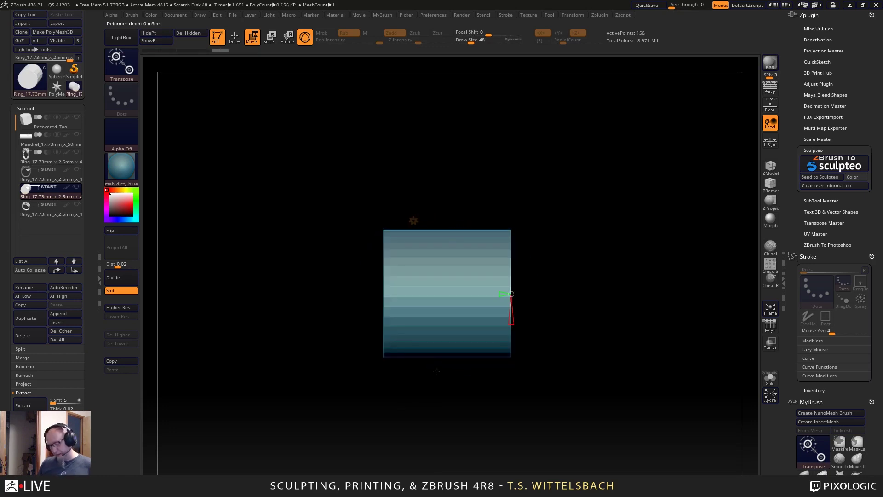
{"action": "left_click_drag", "start_coordinate": [477, 296], "coordinate": [402, 345]}
{"action": "left_click_drag", "start_coordinate": [503, 388], "coordinate": [571, 263]}
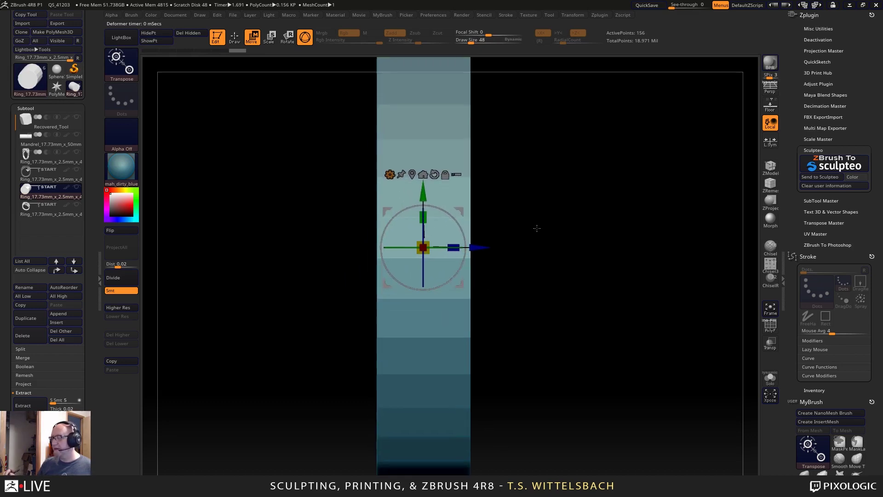
Reapply Cylinder 3D to the hollow cylinder, add more divisions, and set HDivide to 63.
{"action": "left_click", "coordinate": [389, 175]}
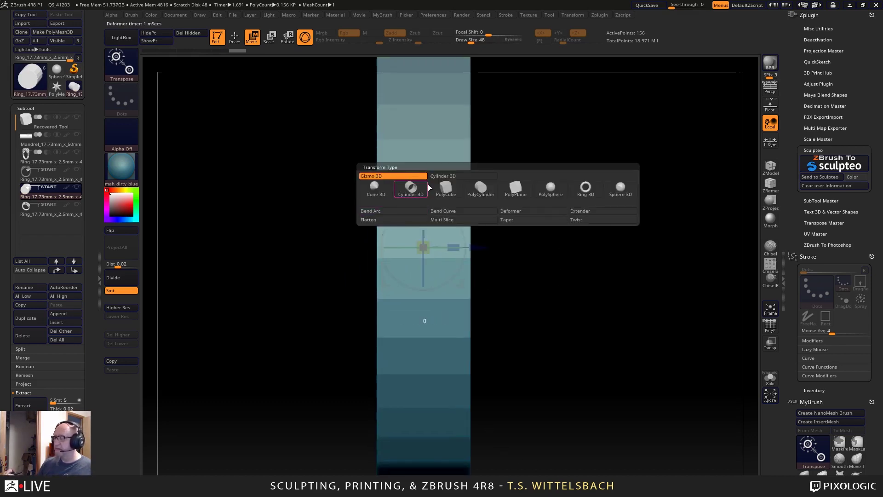
{"action": "left_click", "coordinate": [411, 186]}
{"action": "left_click_drag", "start_coordinate": [624, 204], "coordinate": [633, 231], "text": "alt"}
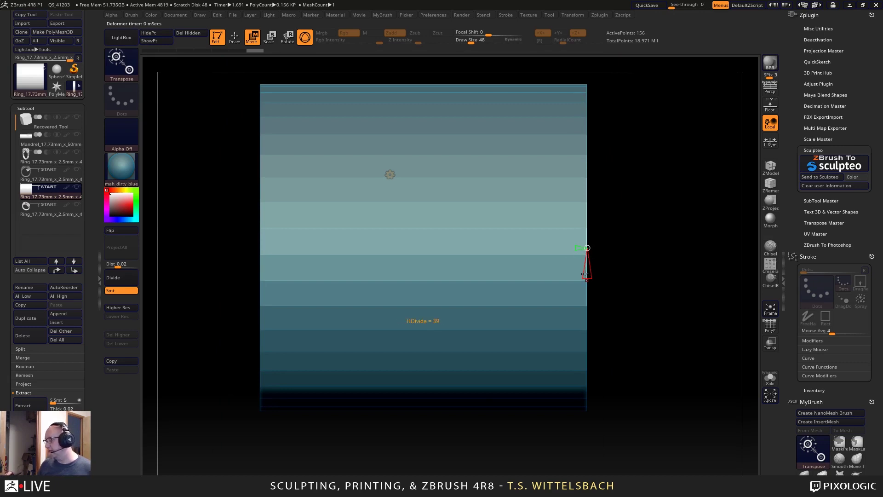
{"action": "left_click", "coordinate": [575, 247]}
{"action": "left_click_drag", "start_coordinate": [573, 247], "coordinate": [571, 248]}
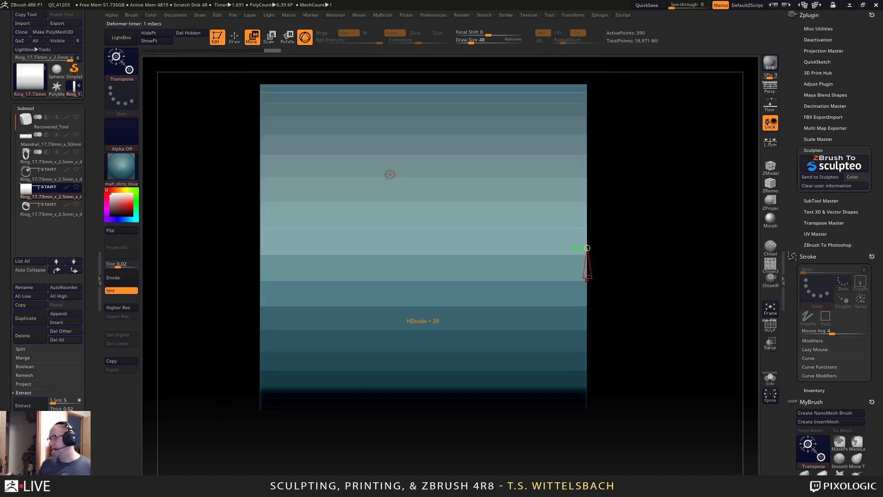
{"action": "left_click_drag", "start_coordinate": [589, 279], "coordinate": [588, 289]}
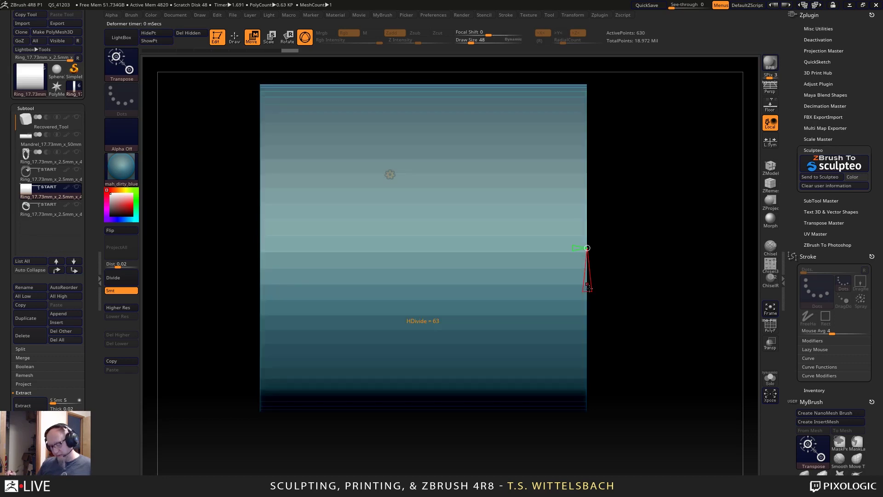
Scale the hollow cylinder along its axis into a narrow ring band and check its shape from the front.
{"action": "left_click_drag", "start_coordinate": [454, 247], "coordinate": [273, 271]}
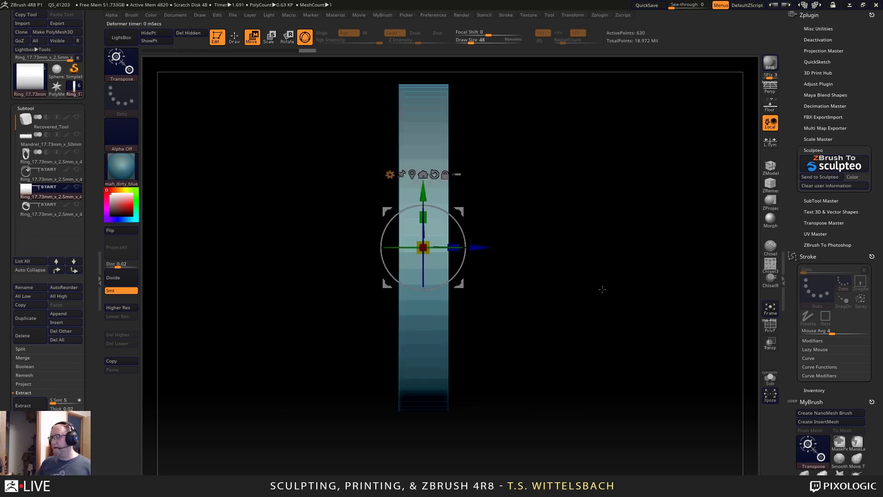
{"action": "left_click_drag", "start_coordinate": [603, 289], "coordinate": [599, 337], "text": "alt"}
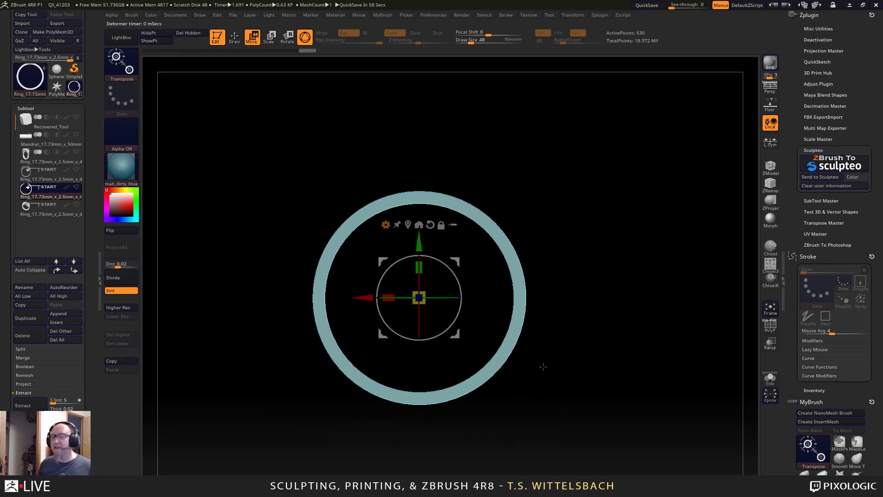
{"action": "left_click_drag", "start_coordinate": [565, 349], "coordinate": [566, 305], "text": "alt"}
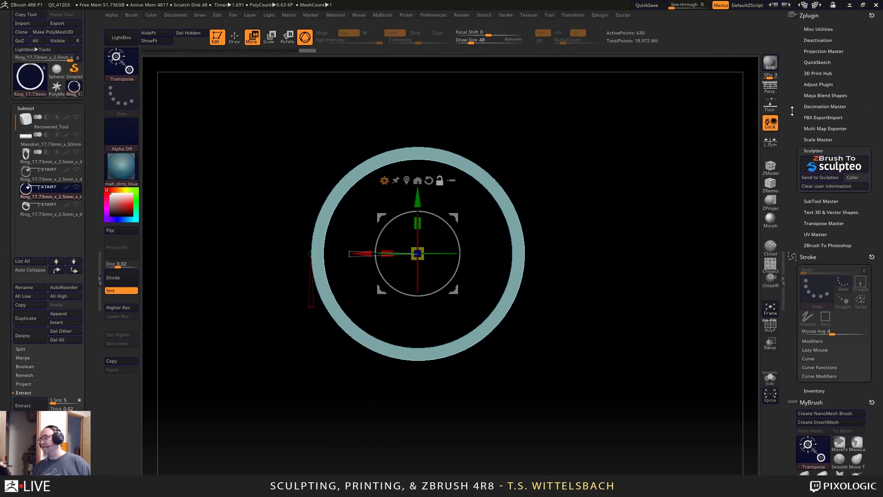
{"action": "left_click_drag", "start_coordinate": [593, 198], "coordinate": [581, 213]}
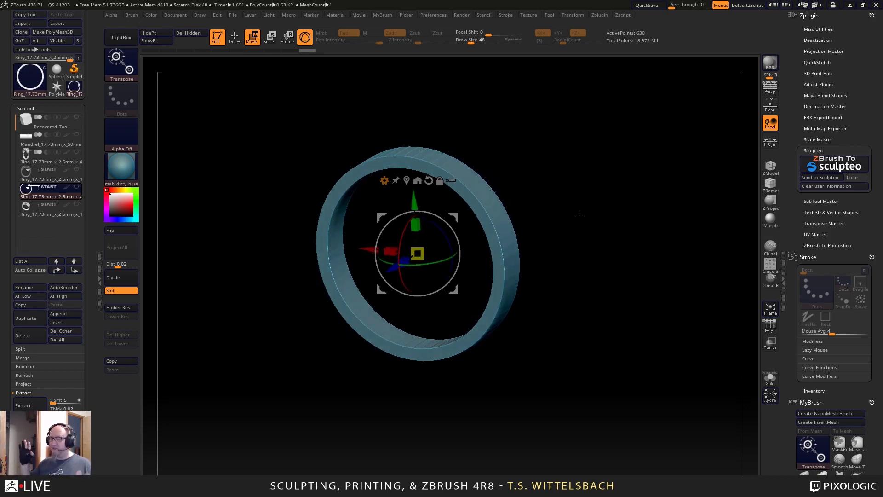
Update the band's size ratios in 3D Print Hub, choosing the 9.25 x 9.25 x 1.41 mm size.
{"action": "left_click", "coordinate": [818, 62]}
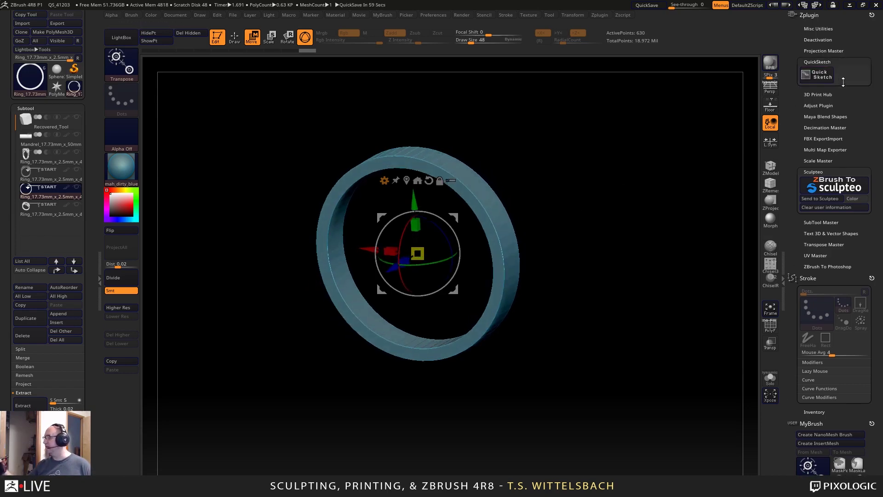
{"action": "left_click", "coordinate": [827, 94]}
{"action": "left_click", "coordinate": [823, 185]}
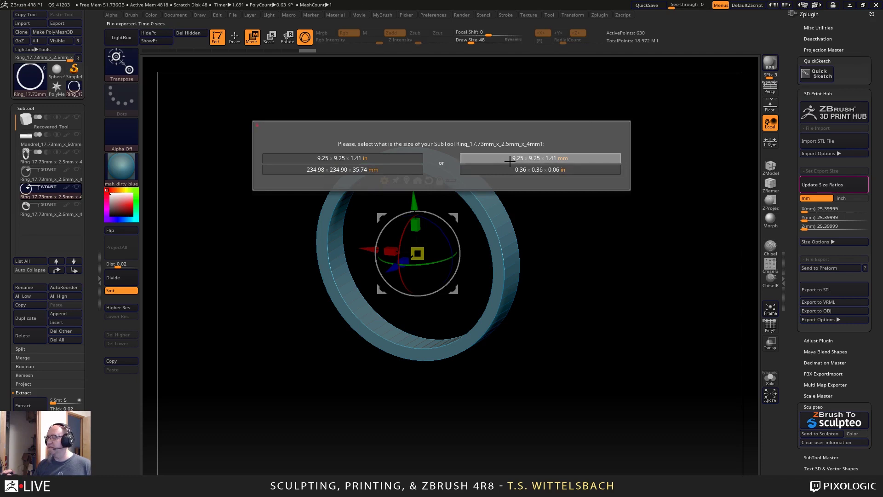
{"action": "left_click", "coordinate": [583, 158]}
Enlarge the ring band uniformly and update its size ratios, choosing the 14.15 x 14.14 x 2.15 mm size.
{"action": "left_click_drag", "start_coordinate": [559, 220], "coordinate": [576, 213], "text": "shift"}
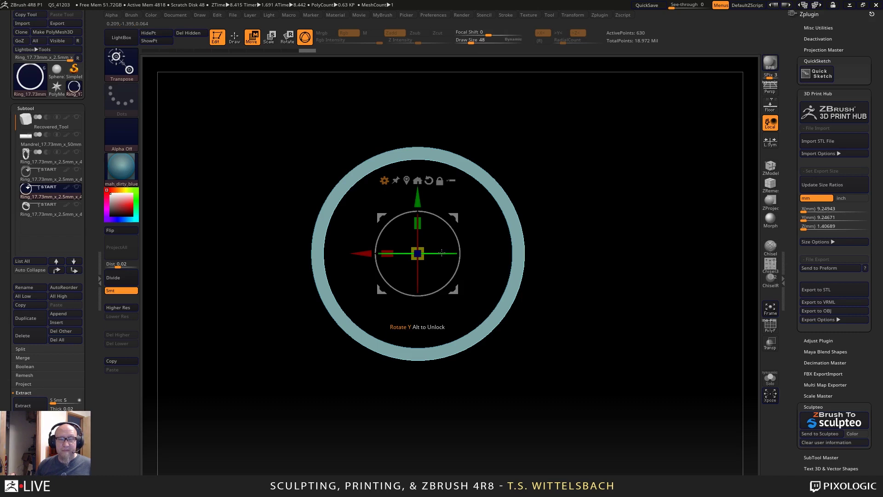
{"action": "left_click_drag", "start_coordinate": [418, 253], "coordinate": [451, 316]}
{"action": "right_click_drag", "start_coordinate": [581, 271], "coordinate": [631, 181], "text": "ctrl"}
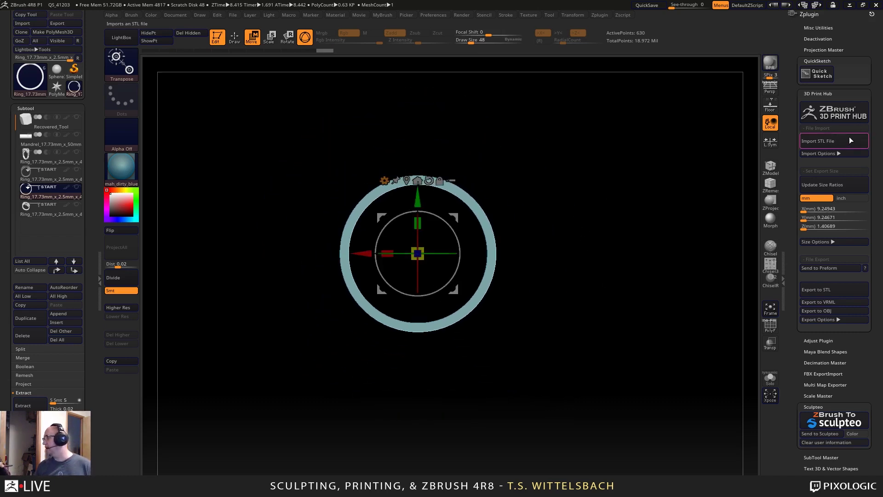
{"action": "left_click", "coordinate": [849, 184]}
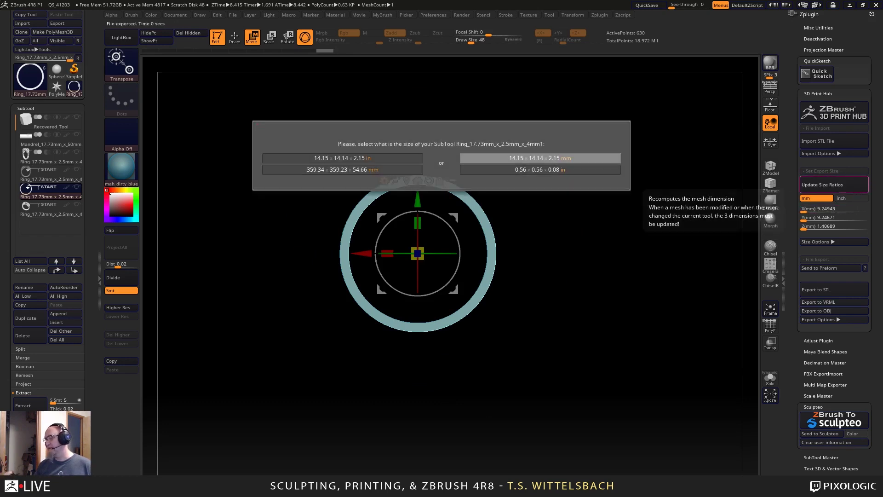
{"action": "left_click", "coordinate": [575, 158]}
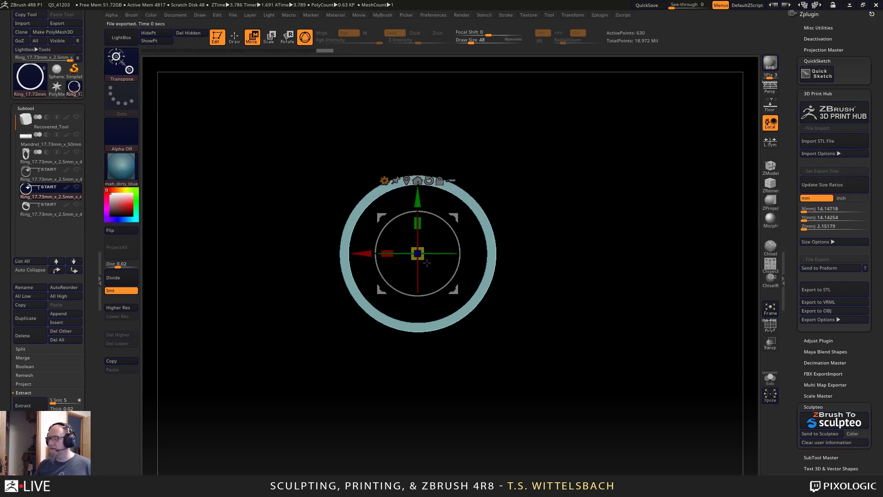
Scale the band up again to about 24.76 x 24.75 x 3.77 mm and update its size ratios in millimetres.
{"action": "left_click_drag", "start_coordinate": [418, 253], "coordinate": [456, 300]}
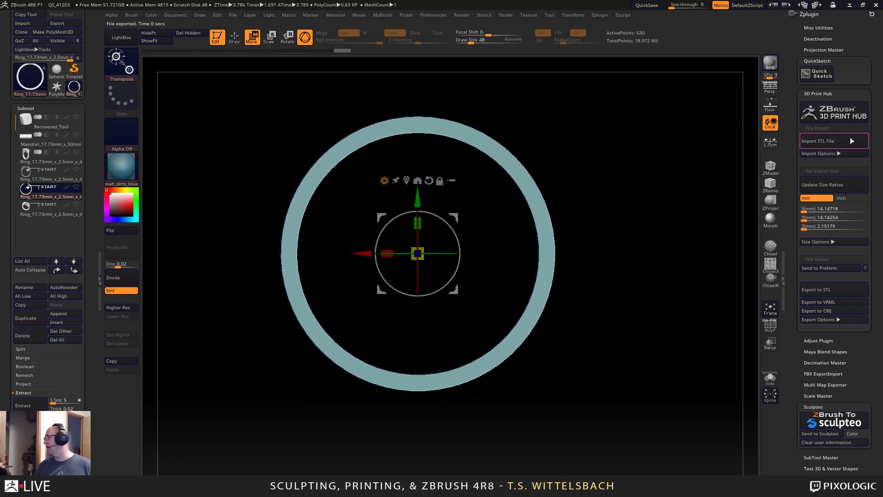
{"action": "left_click", "coordinate": [851, 182]}
{"action": "left_click", "coordinate": [588, 159]}
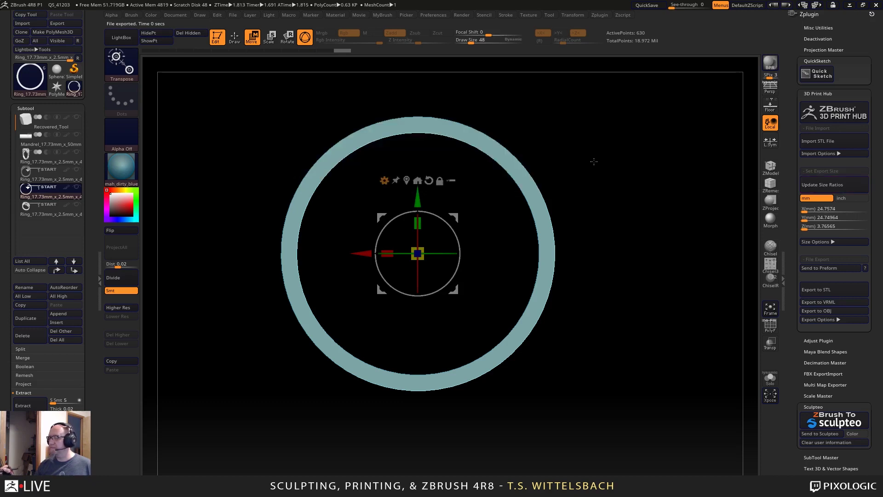
Draw a horizontal transpose line about 15 units long outward from the ring's inner edge and look up the Transpose Units preferences.
{"action": "left_click_drag", "start_coordinate": [614, 290], "coordinate": [615, 316], "text": "alt"}
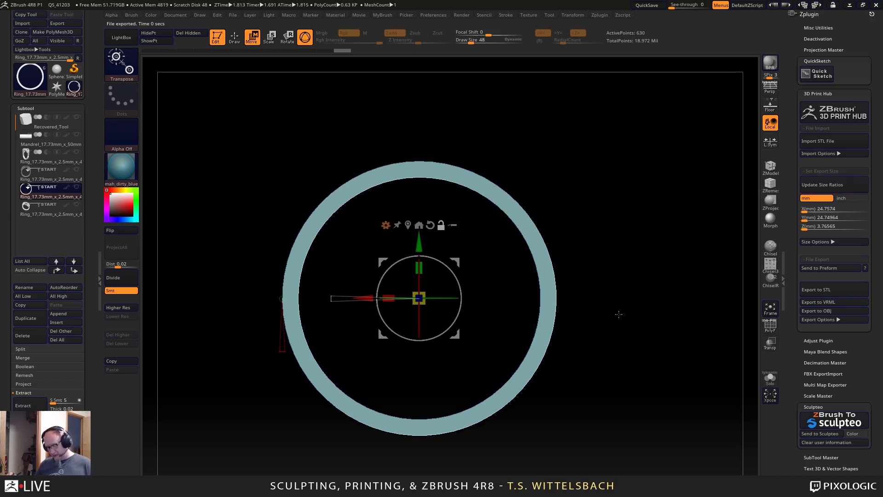
{"action": "key", "text": "y"}
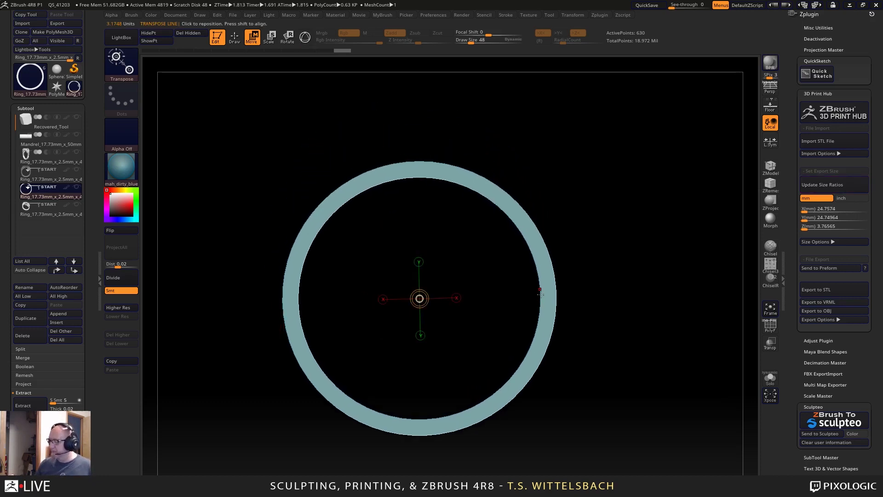
{"action": "left_click_drag", "start_coordinate": [541, 300], "coordinate": [706, 302]}
{"action": "mouse_move", "coordinate": [635, 353]}
{"action": "left_mouse_down", "text": "alt"}
{"action": "mouse_move", "coordinate": [562, 325]}
{"action": "mouse_move", "coordinate": [595, 326]}
{"action": "mouse_move", "coordinate": [612, 345]}
{"action": "left_mouse_up", "text": "alt"}
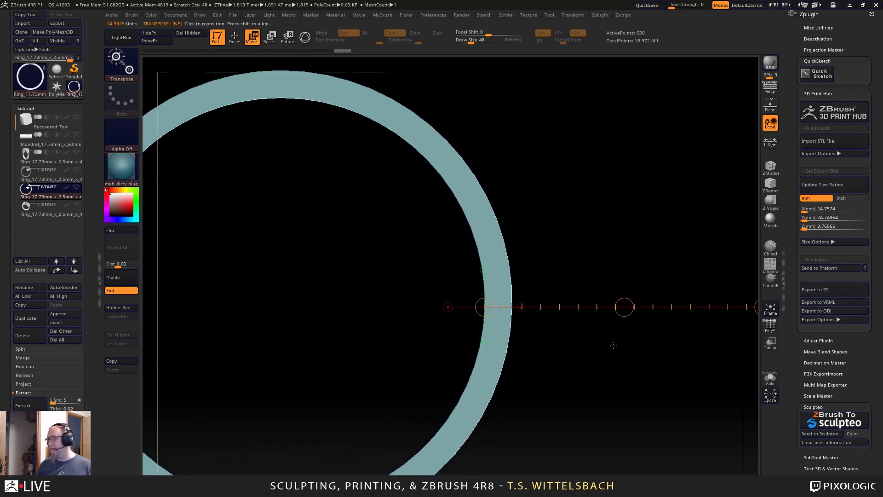
{"action": "left_click", "coordinate": [435, 14]}
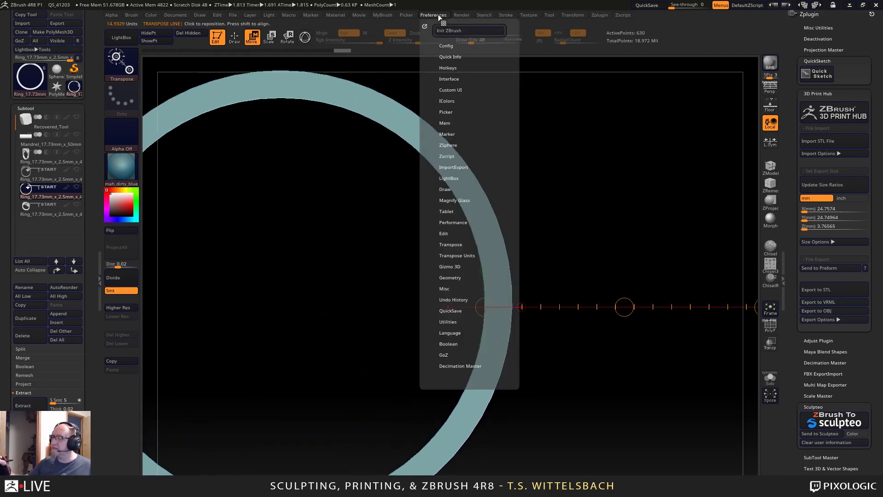
{"action": "left_click", "coordinate": [468, 255]}
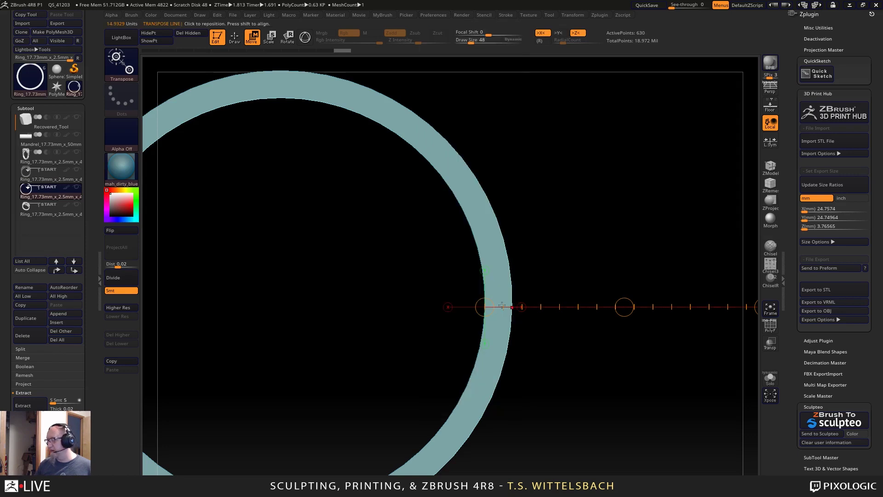
Examine the ring's wall thickness up close against the unit ticks of the transpose line.
{"action": "left_click_drag", "start_coordinate": [575, 368], "coordinate": [587, 440], "text": "alt"}
{"action": "left_click_drag", "start_coordinate": [605, 322], "coordinate": [520, 373], "text": "alt"}
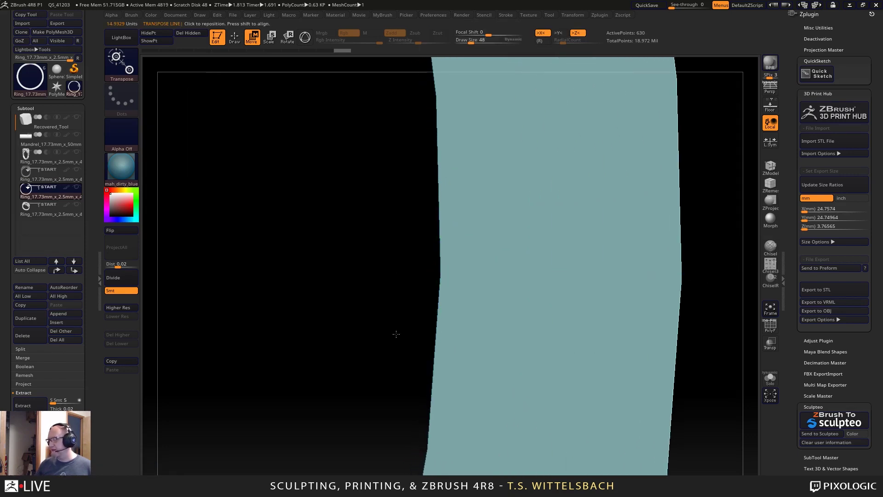
{"action": "mouse_move", "coordinate": [396, 333]}
{"action": "left_mouse_down", "text": "alt"}
{"action": "mouse_move", "coordinate": [352, 353]}
{"action": "mouse_move", "coordinate": [387, 319]}
{"action": "left_mouse_up", "text": "alt"}
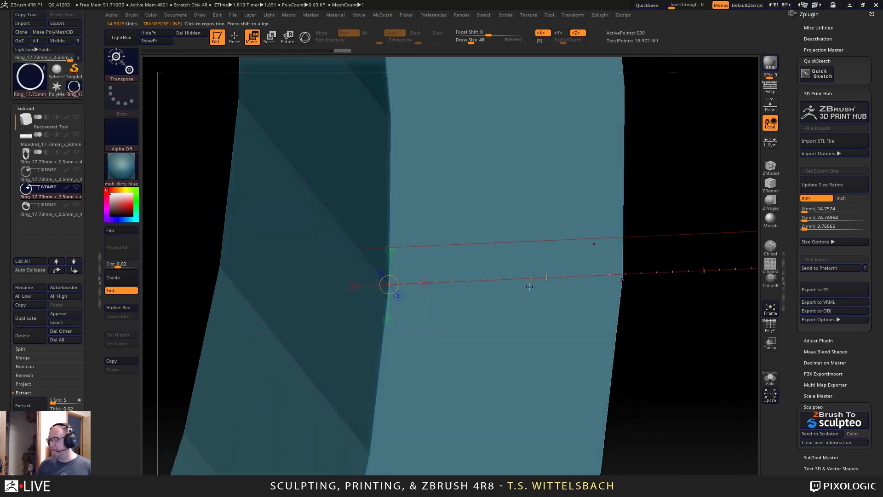
{"action": "left_click_drag", "start_coordinate": [659, 371], "coordinate": [657, 371], "text": "alt"}
{"action": "right_click_drag", "start_coordinate": [658, 371], "coordinate": [591, 354]}
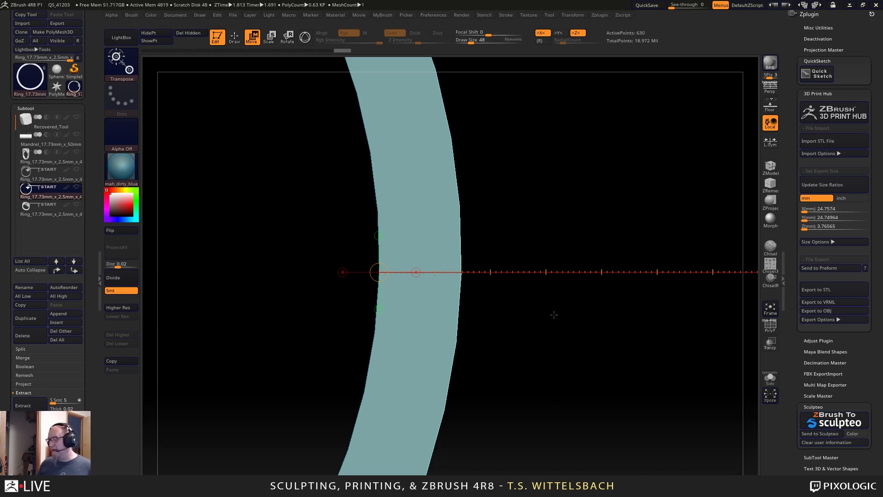
{"action": "left_click_drag", "start_coordinate": [554, 315], "coordinate": [402, 247]}
{"action": "left_click_drag", "start_coordinate": [469, 373], "coordinate": [581, 304], "text": "alt"}
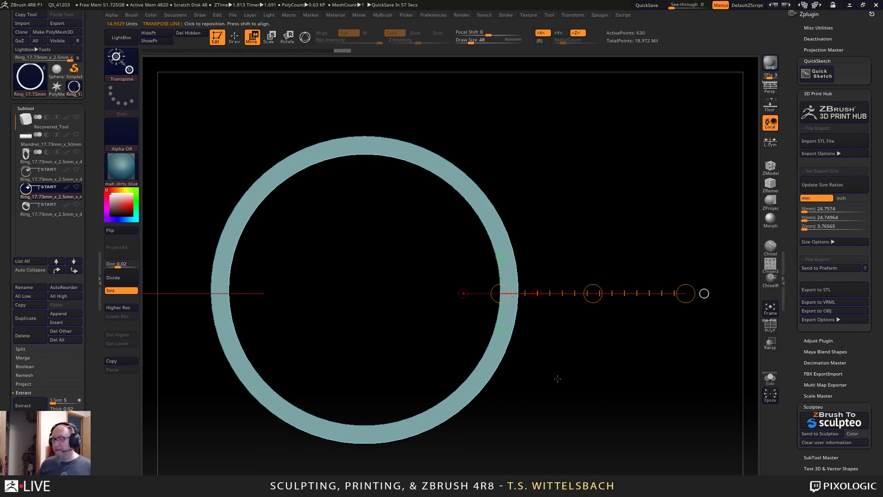
{"action": "left_click_drag", "start_coordinate": [562, 347], "coordinate": [580, 433], "text": "alt"}
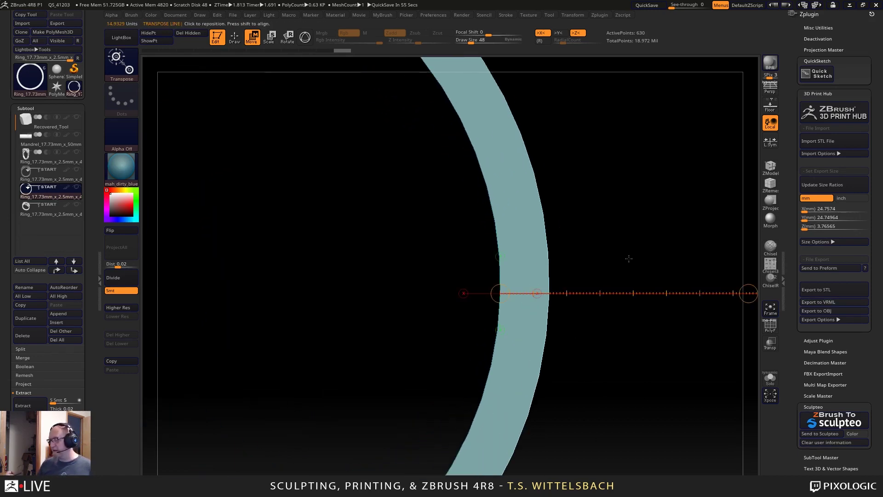
Measure the band's width in side view with a transpose line drawn straight across it.
{"action": "left_click_drag", "start_coordinate": [619, 370], "coordinate": [570, 336], "text": "shift"}
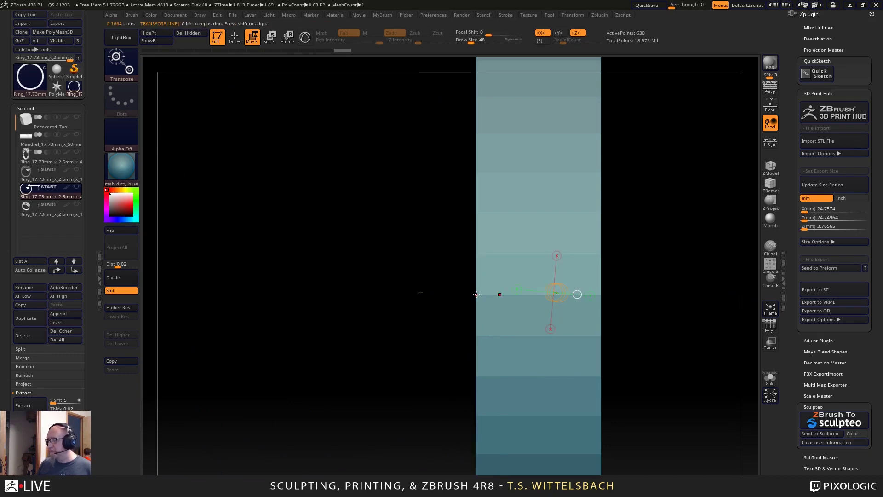
{"action": "left_click_drag", "start_coordinate": [476, 294], "coordinate": [600, 296]}
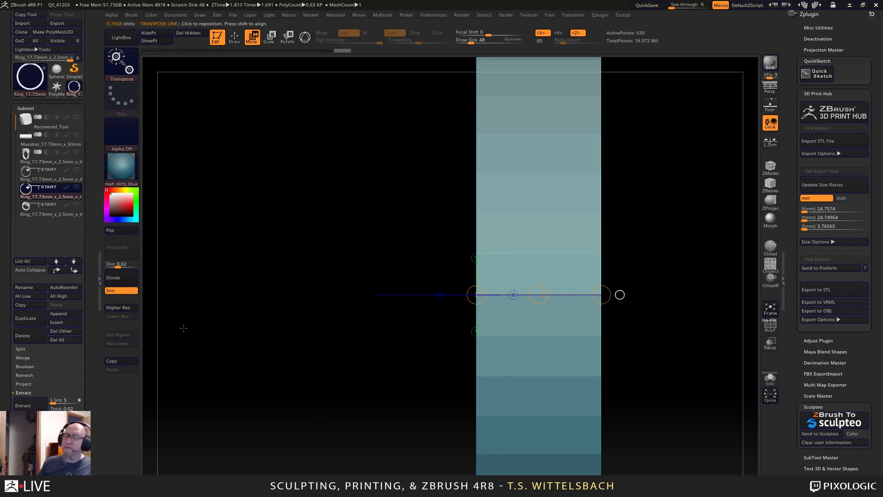
{"action": "left_click_drag", "start_coordinate": [399, 433], "coordinate": [594, 347]}
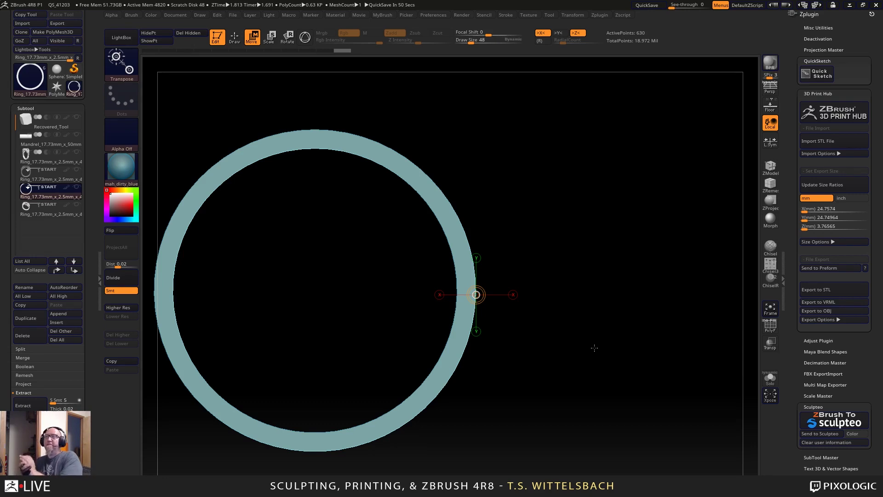
{"action": "left_click_drag", "start_coordinate": [533, 317], "coordinate": [644, 306]}
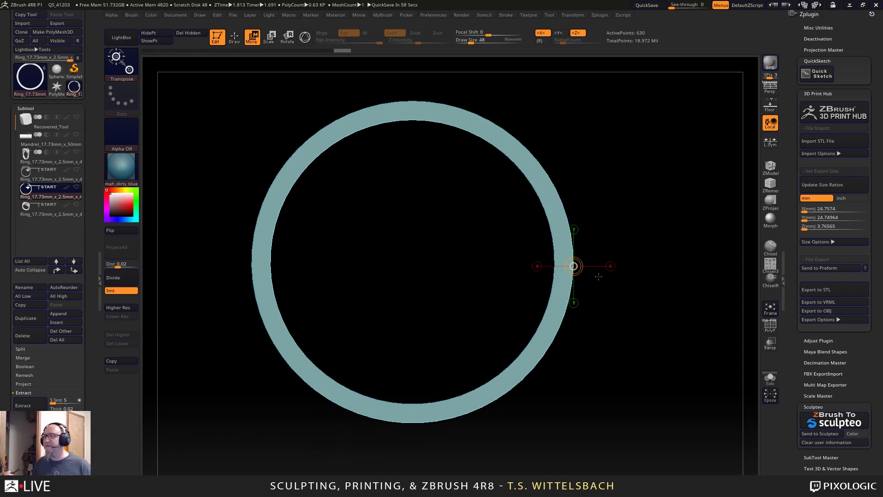
{"action": "left_click_drag", "start_coordinate": [600, 307], "coordinate": [644, 296], "text": "alt"}
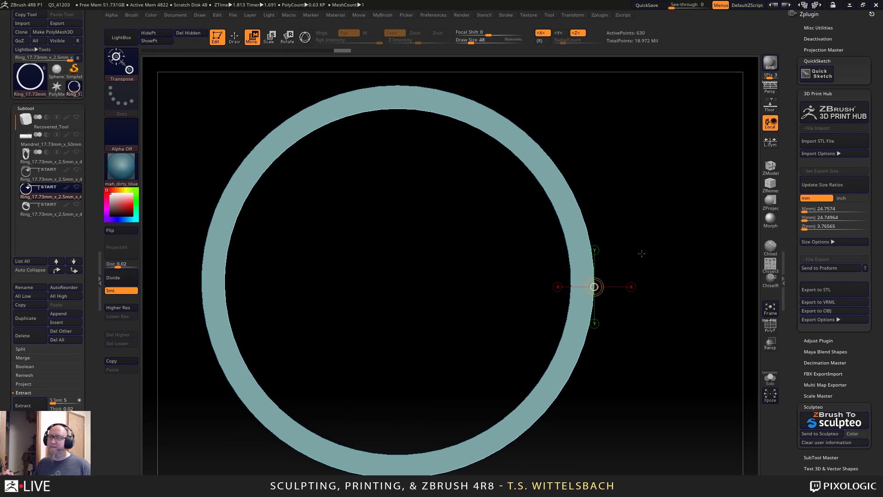
{"action": "left_click_drag", "start_coordinate": [639, 253], "coordinate": [638, 249], "text": "shift"}
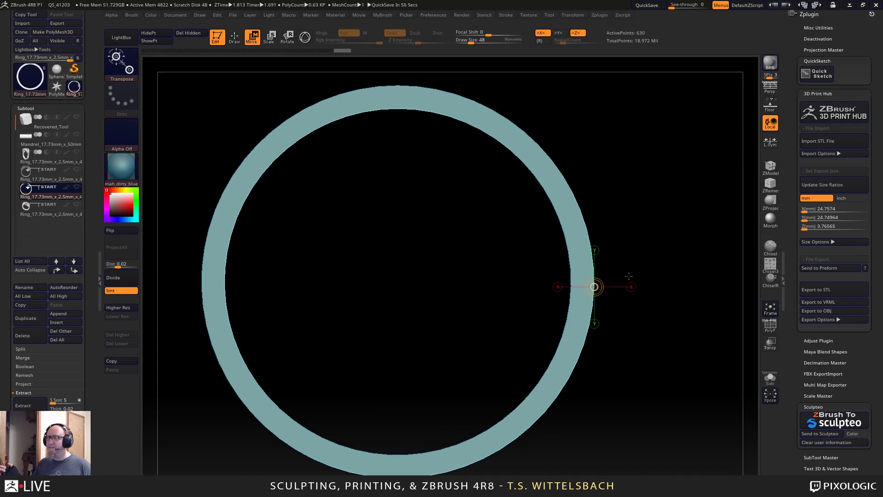
{"action": "left_click_drag", "start_coordinate": [656, 227], "coordinate": [577, 441]}
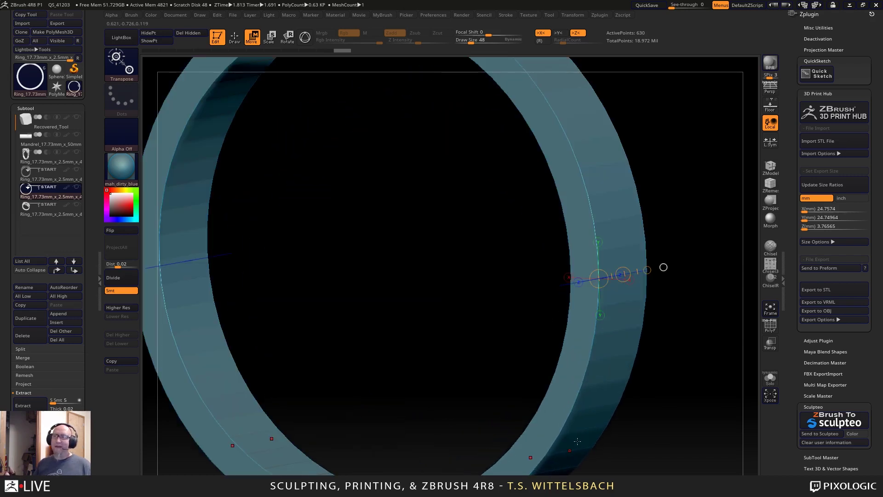
{"action": "left_click_drag", "start_coordinate": [669, 218], "coordinate": [625, 203], "text": "alt"}
{"action": "left_click_drag", "start_coordinate": [661, 243], "coordinate": [606, 249], "text": "alt"}
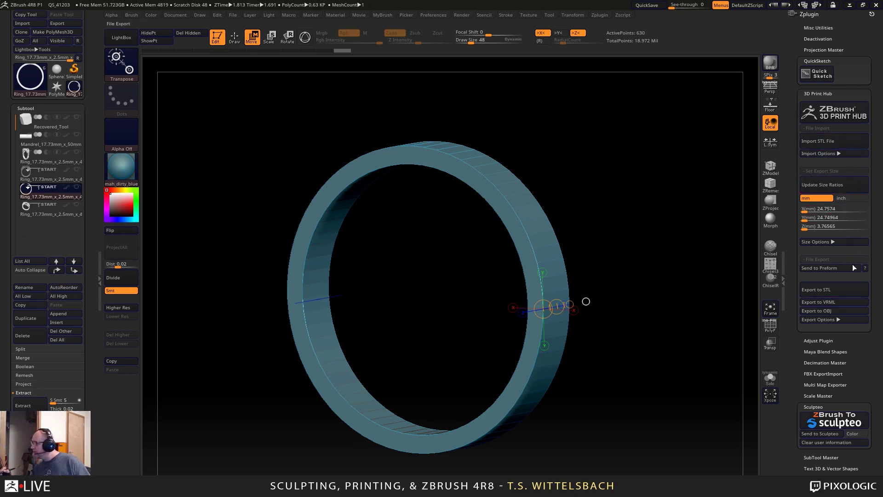
Check the 3D Print Hub size options, and collapse the 3D Print Hub and Sculpteo sections.
{"action": "left_click", "coordinate": [852, 240]}
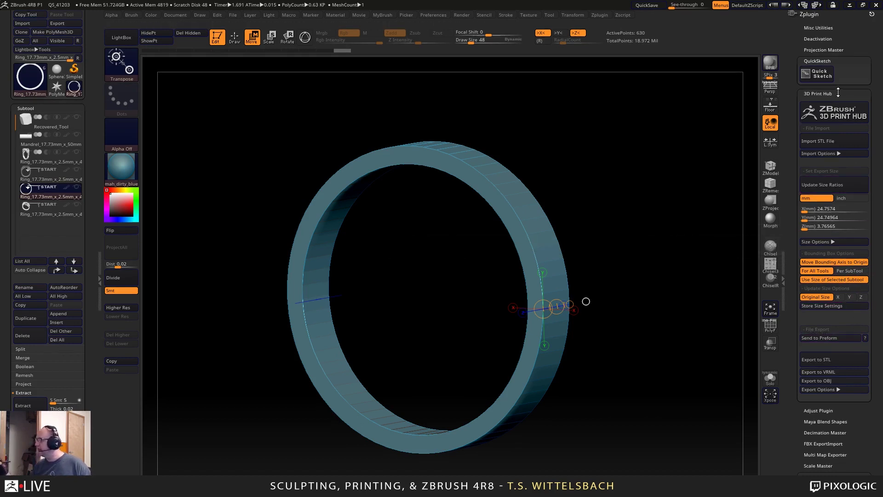
{"action": "left_click", "coordinate": [841, 93]}
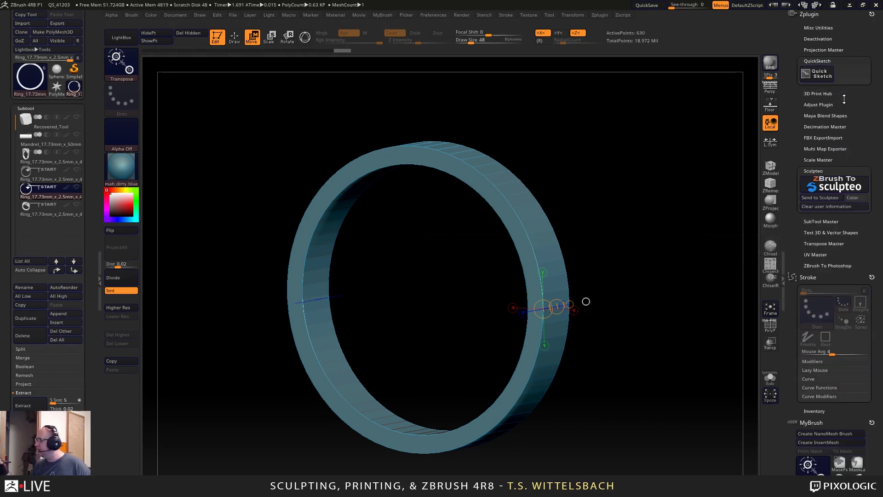
{"action": "left_click", "coordinate": [817, 171]}
Display the polyframe to inspect the band's divisions in side view, and hide it again.
{"action": "left_click_drag", "start_coordinate": [628, 276], "coordinate": [642, 284]}
{"action": "left_click_drag", "start_coordinate": [630, 377], "coordinate": [644, 370]}
{"action": "left_click_drag", "start_coordinate": [578, 395], "coordinate": [610, 382], "text": "alt"}
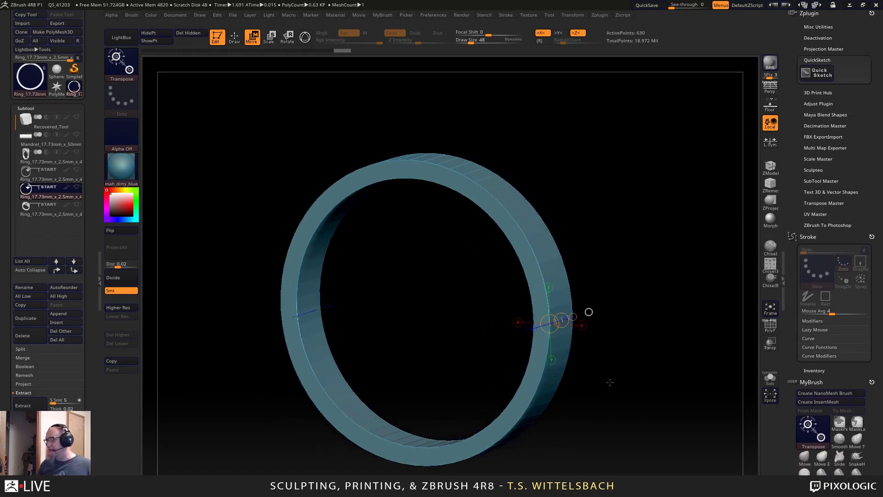
{"action": "left_click", "coordinate": [771, 327]}
{"action": "left_click_drag", "start_coordinate": [633, 390], "coordinate": [572, 388], "text": "shift"}
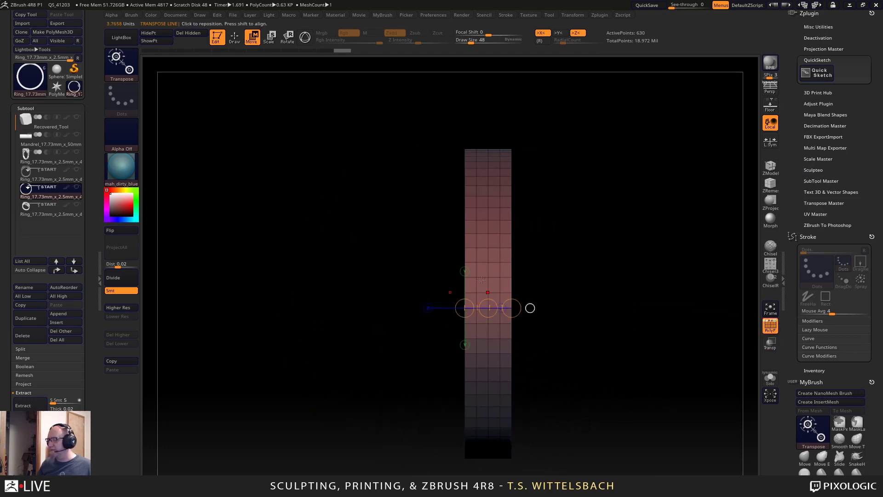
{"action": "left_click_drag", "start_coordinate": [587, 286], "coordinate": [555, 306], "text": "alt"}
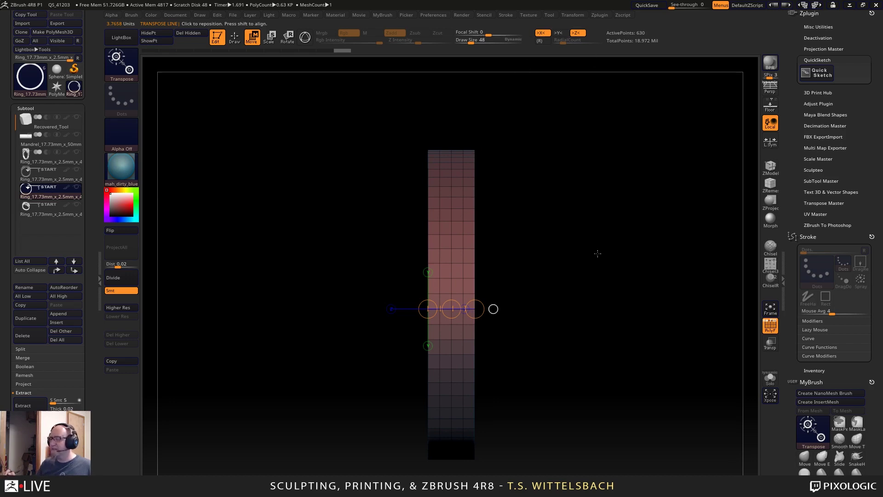
{"action": "left_click_drag", "start_coordinate": [598, 253], "coordinate": [591, 279]}
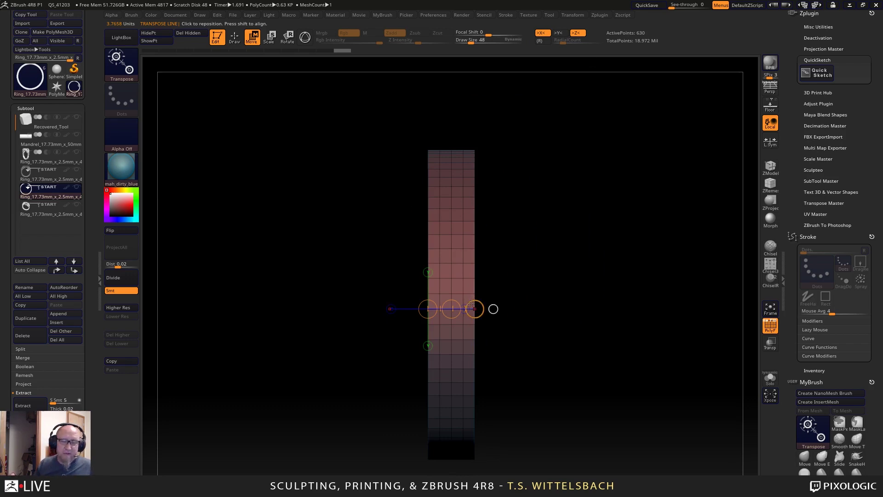
{"action": "left_click_drag", "start_coordinate": [476, 261], "coordinate": [502, 249], "text": "alt"}
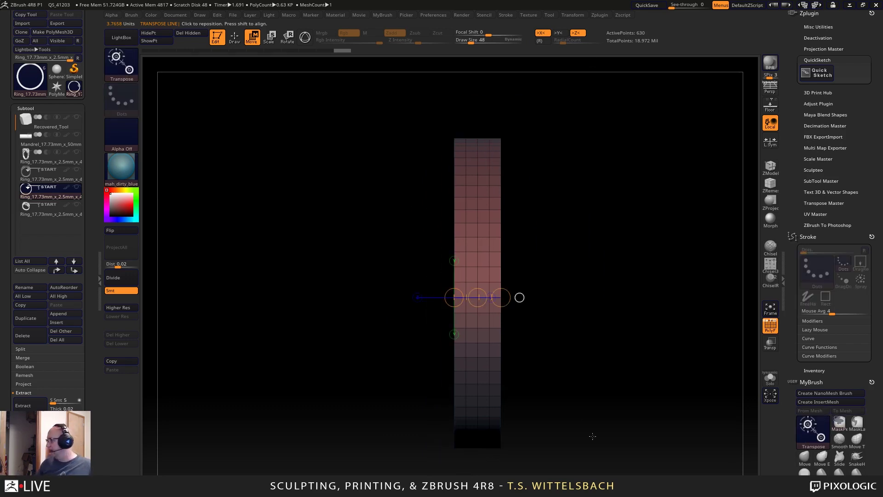
{"action": "left_click", "coordinate": [776, 327]}
{"action": "key", "text": "ctrl"}
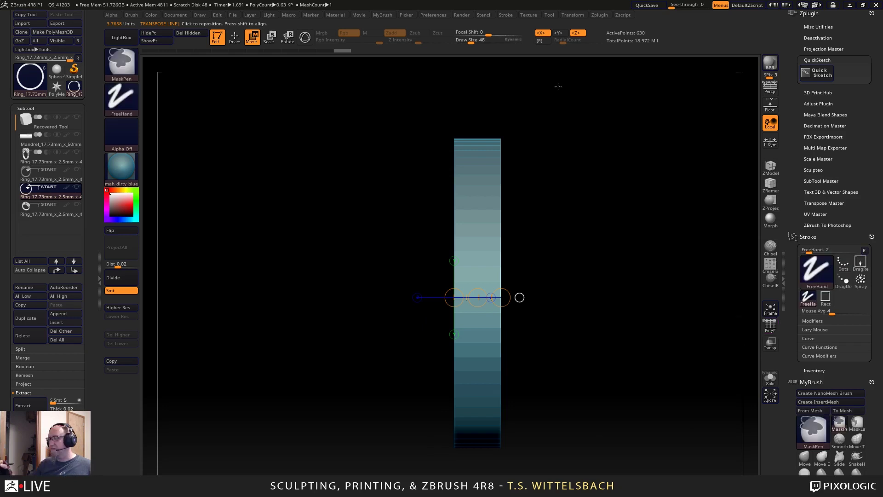
{"action": "left_click_drag", "start_coordinate": [559, 87], "coordinate": [484, 351], "text": "ctrl"}
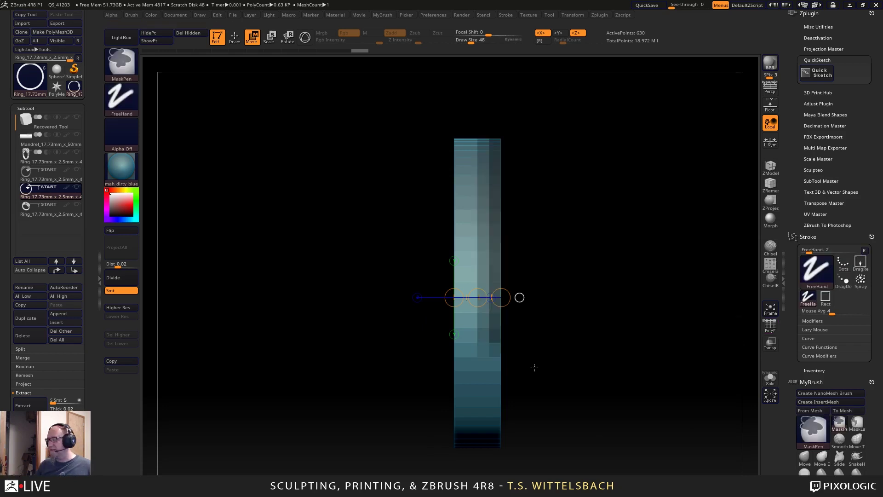
{"action": "left_click_drag", "start_coordinate": [526, 410], "coordinate": [533, 413], "text": "ctrl"}
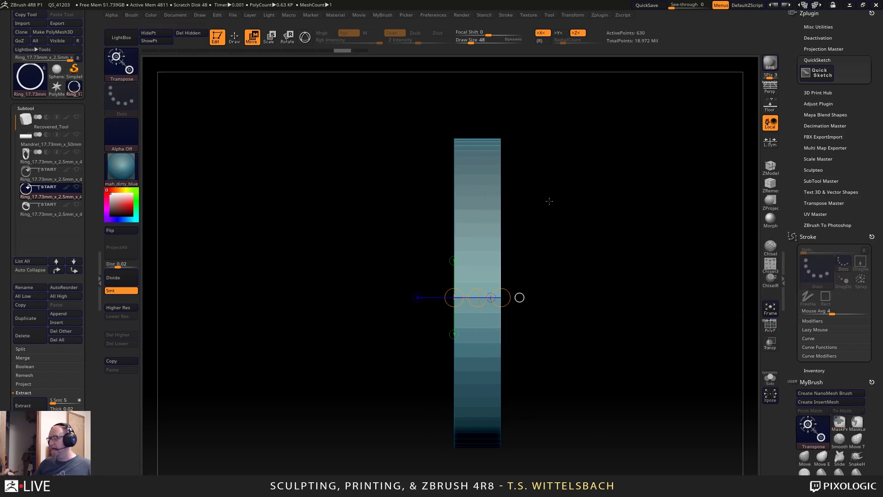
Mask one lengthwise half of the band's width along the full ring in side view.
{"action": "key", "text": "ctrl"}
{"action": "left_click_drag", "start_coordinate": [538, 134], "coordinate": [478, 342], "text": "ctrl"}
{"action": "key", "text": "ctrl"}
{"action": "left_click_drag", "start_coordinate": [523, 364], "coordinate": [598, 354]}
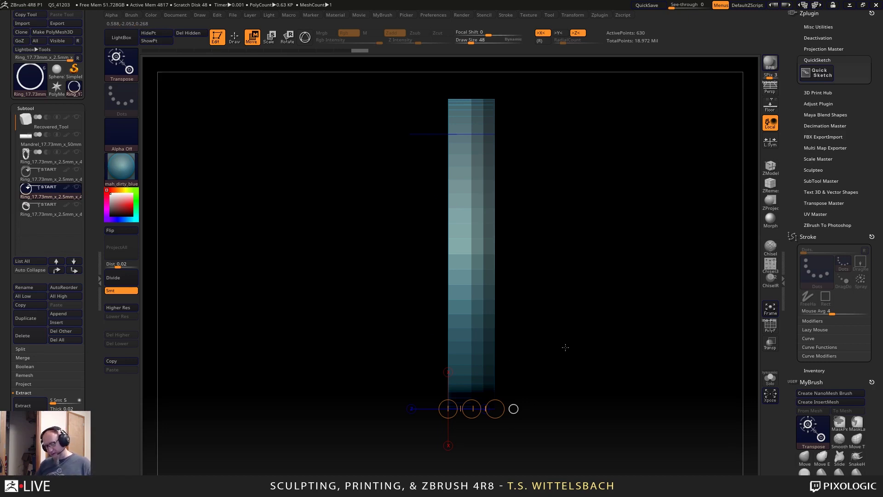
Switch to the gizmo, turn off symmetry and center the gizmo on the unmasked ring band.
{"action": "key", "text": "y"}
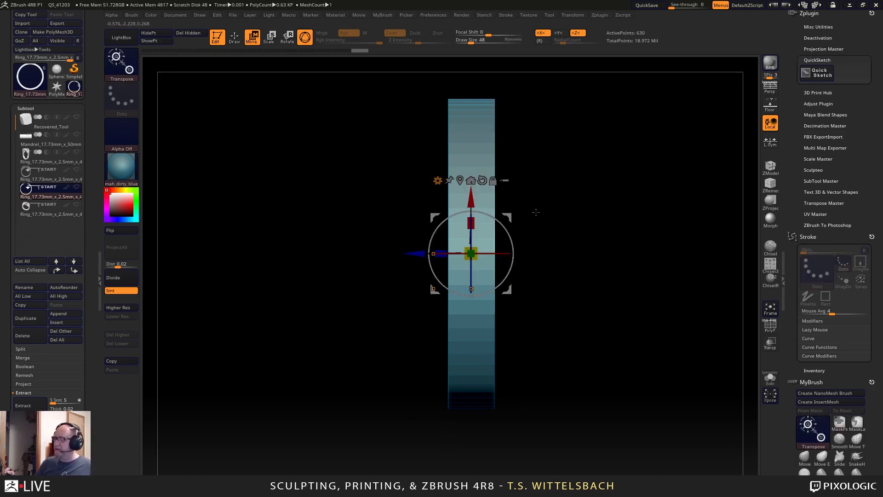
{"action": "left_click", "coordinate": [461, 180]}
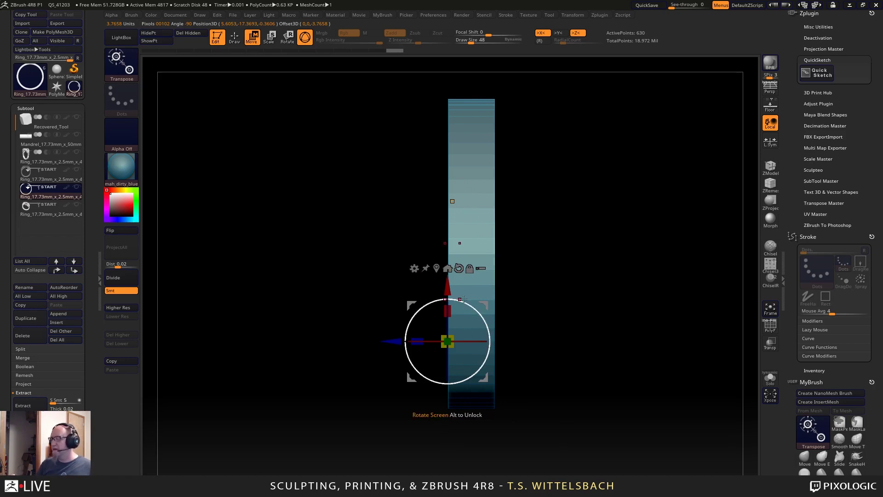
{"action": "key", "text": "x"}
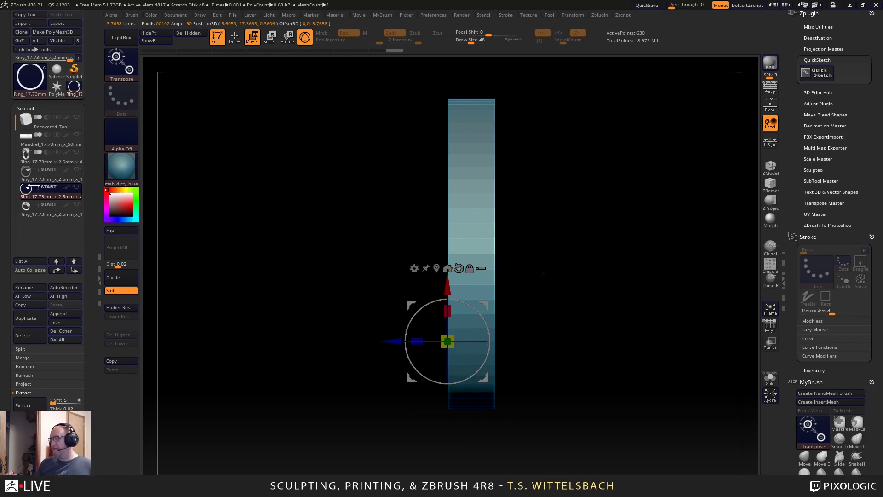
{"action": "left_click", "coordinate": [448, 269]}
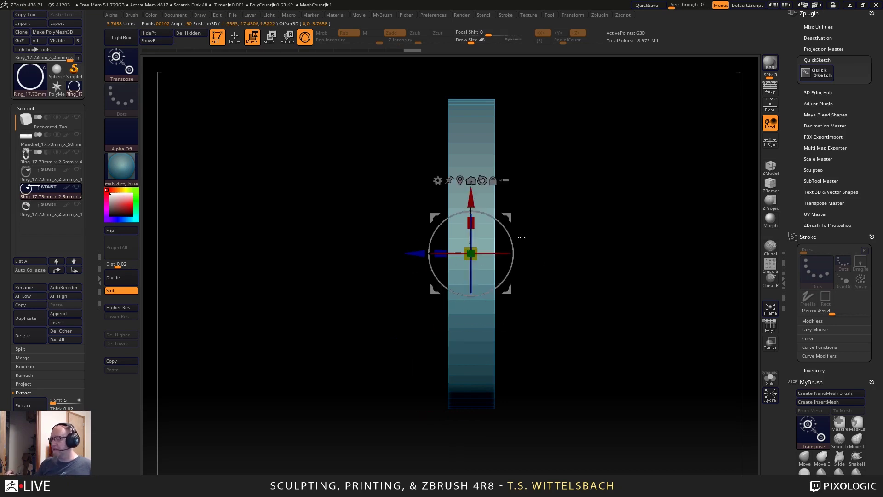
{"action": "left_click", "coordinate": [470, 179]}
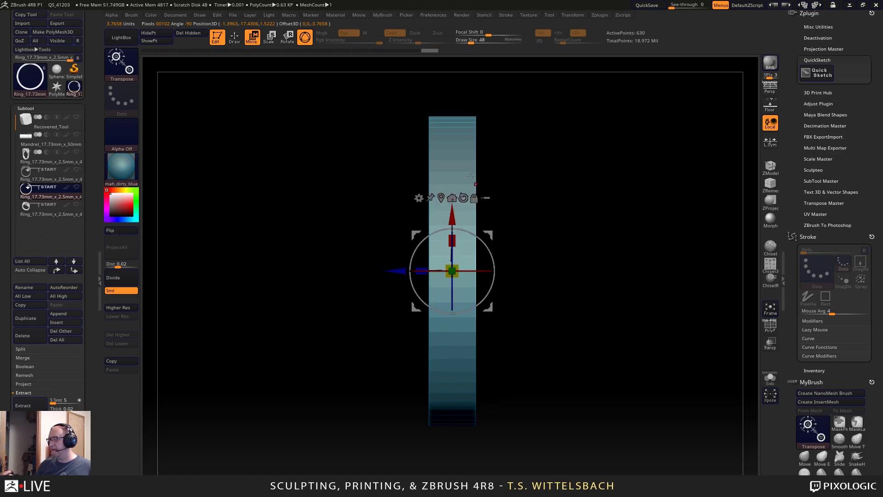
Collapse the DynaMesh options in the Geometry section and display the polyframe on the ring band in side view.
{"action": "left_click_drag", "start_coordinate": [558, 226], "coordinate": [594, 266]}
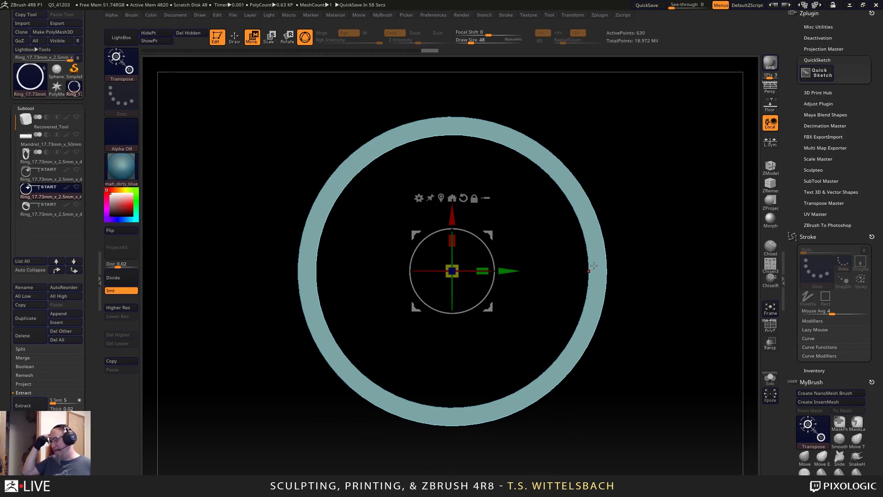
{"action": "scroll", "coordinate": [91, 432], "scroll_direction": "down", "scroll_amount": 3}
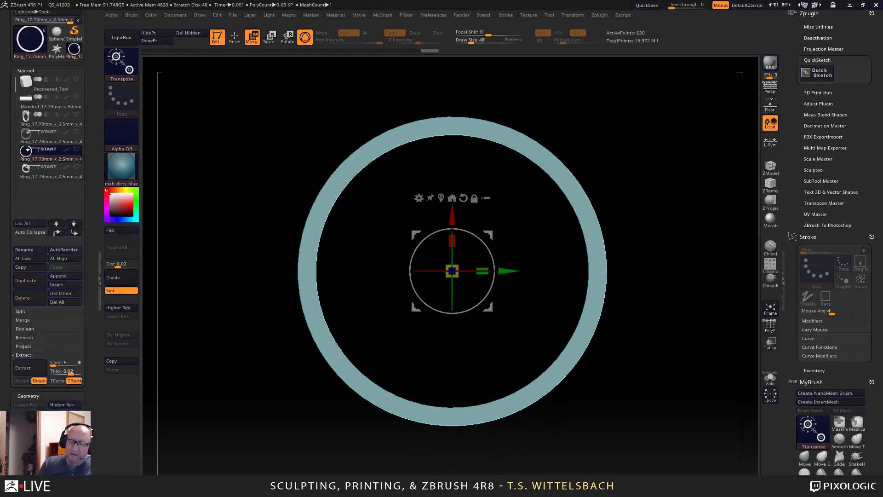
{"action": "scroll", "coordinate": [91, 432], "scroll_direction": "down", "scroll_amount": 5}
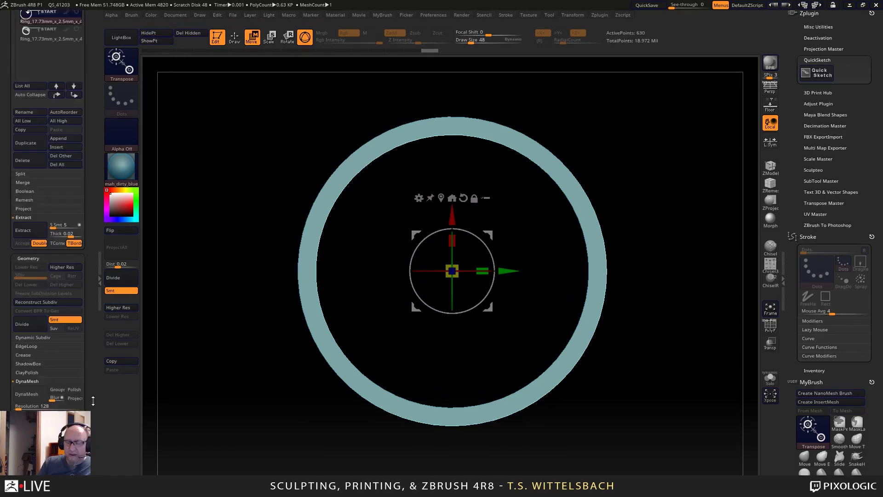
{"action": "left_click", "coordinate": [27, 376]}
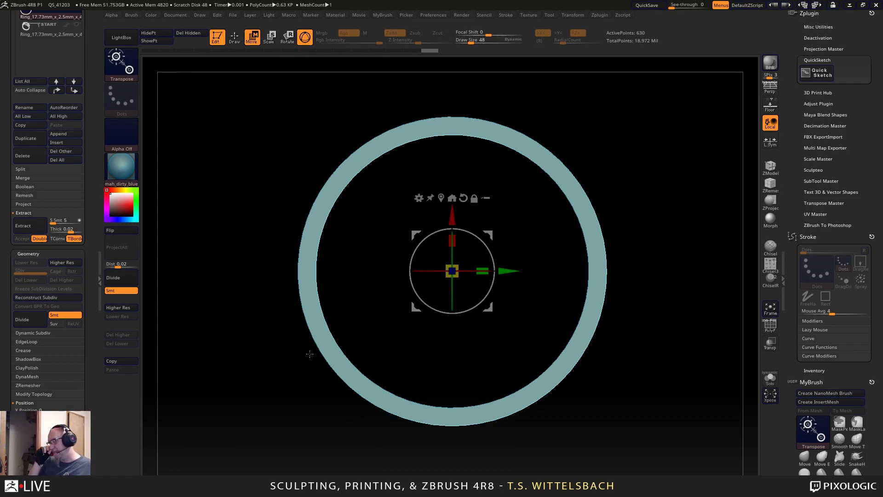
{"action": "left_click_drag", "start_coordinate": [653, 246], "coordinate": [554, 270]}
{"action": "key", "text": "shift+f"}
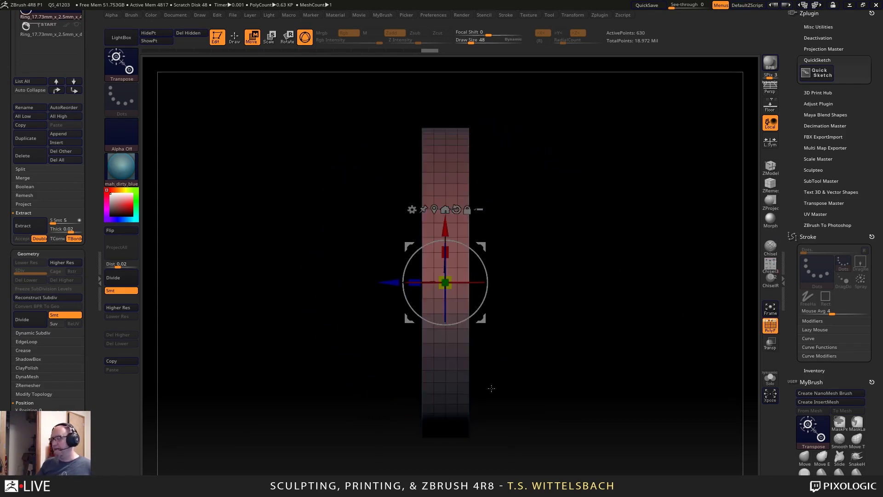
Try masking the band's upper outer edges and its lower half in side view with X and Z symmetry on.
{"action": "mouse_move", "coordinate": [509, 78]}
{"action": "left_mouse_down", "text": "ctrl"}
{"action": "mouse_move", "coordinate": [456, 351]}
{"action": "mouse_move", "coordinate": [452, 327]}
{"action": "left_mouse_up", "text": "ctrl"}
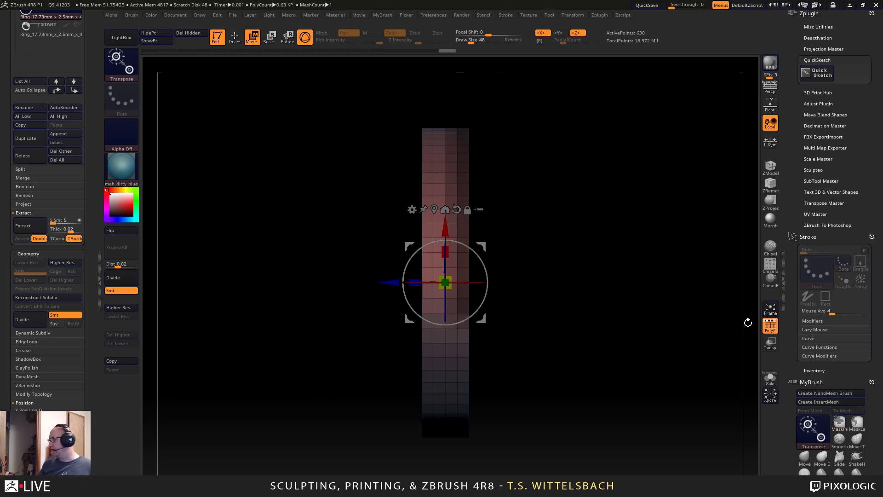
{"action": "left_click_drag", "start_coordinate": [519, 95], "coordinate": [452, 324], "text": "ctrl"}
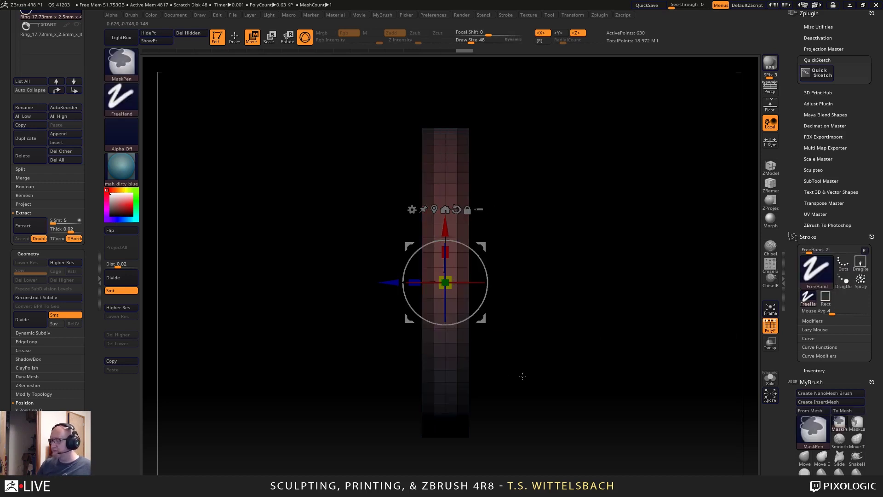
{"action": "left_click_drag", "start_coordinate": [376, 464], "coordinate": [503, 311], "text": "ctrl"}
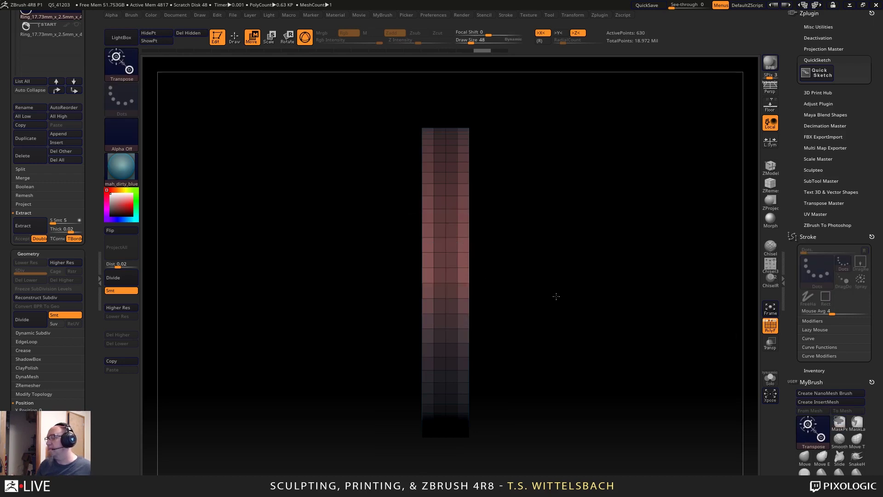
Try masking the band with X and Y symmetry, and restore X and Z symmetry.
{"action": "left_click_drag", "start_coordinate": [557, 296], "coordinate": [635, 294]}
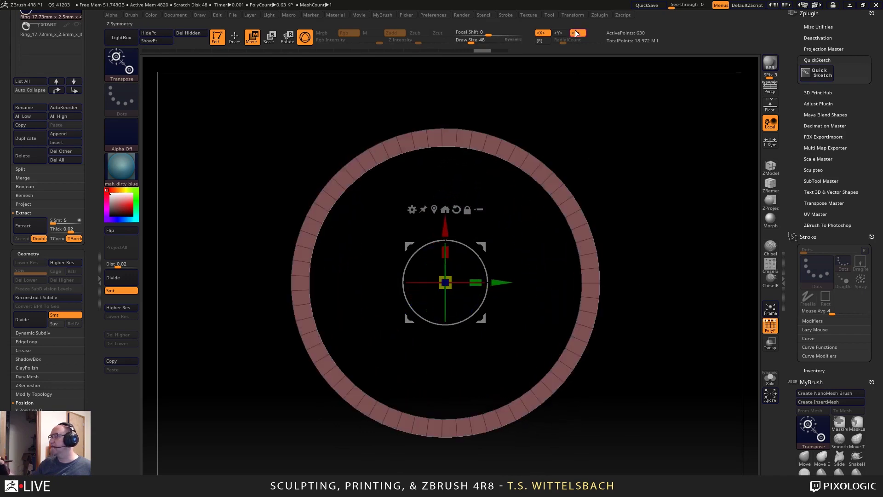
{"action": "left_click", "coordinate": [560, 34]}
{"action": "left_click_drag", "start_coordinate": [660, 252], "coordinate": [640, 313]}
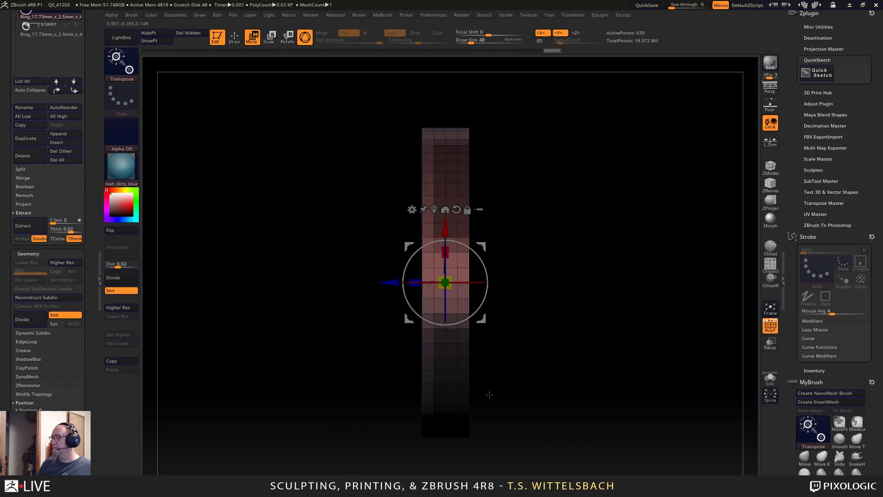
{"action": "left_click", "coordinate": [562, 34]}
{"action": "left_click", "coordinate": [575, 34]}
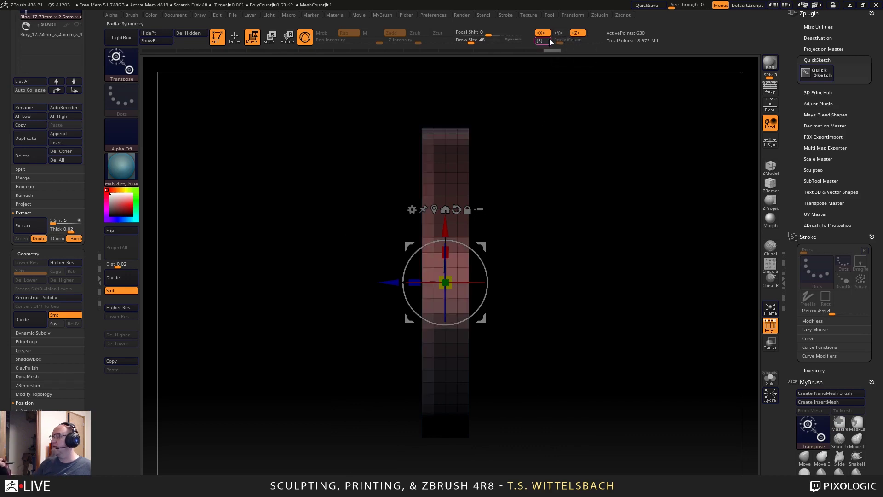
Show the floor grid to check the ring's orientation, clear the mask and hide the floor again.
{"action": "left_click_drag", "start_coordinate": [548, 300], "coordinate": [580, 281]}
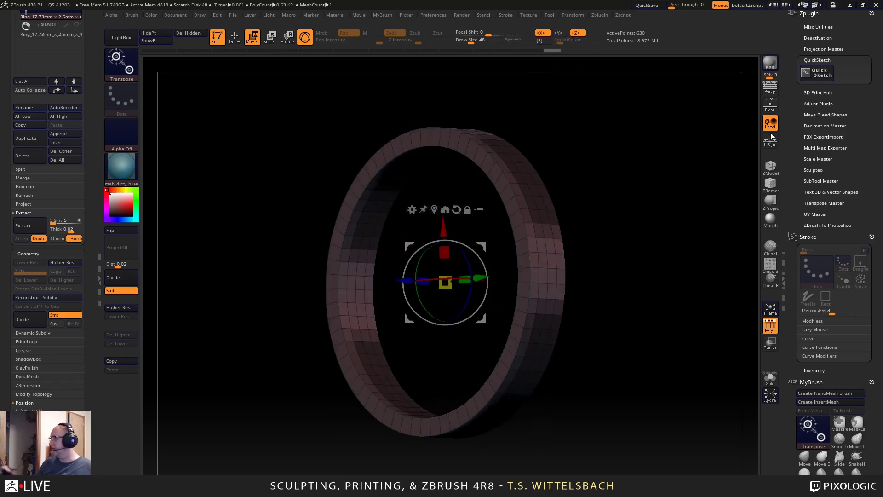
{"action": "left_click", "coordinate": [771, 108]}
{"action": "left_click_drag", "start_coordinate": [695, 260], "coordinate": [662, 364]}
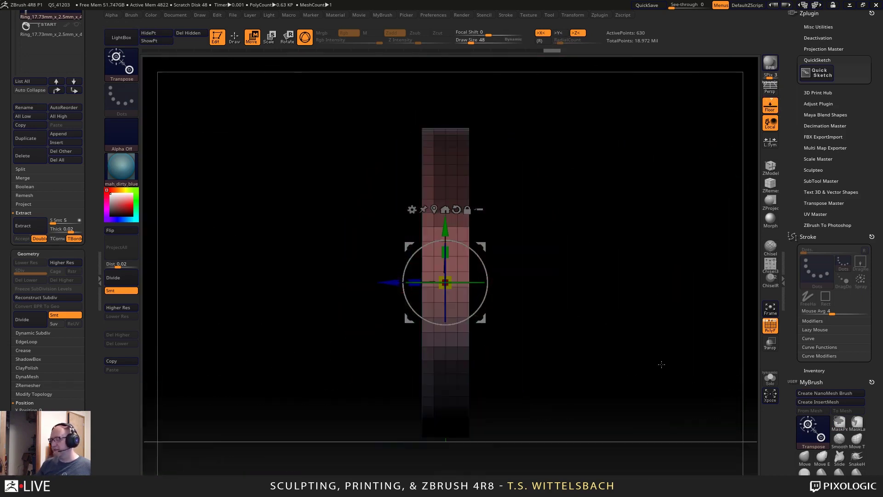
{"action": "left_click_drag", "start_coordinate": [592, 235], "coordinate": [584, 273], "text": "ctrl"}
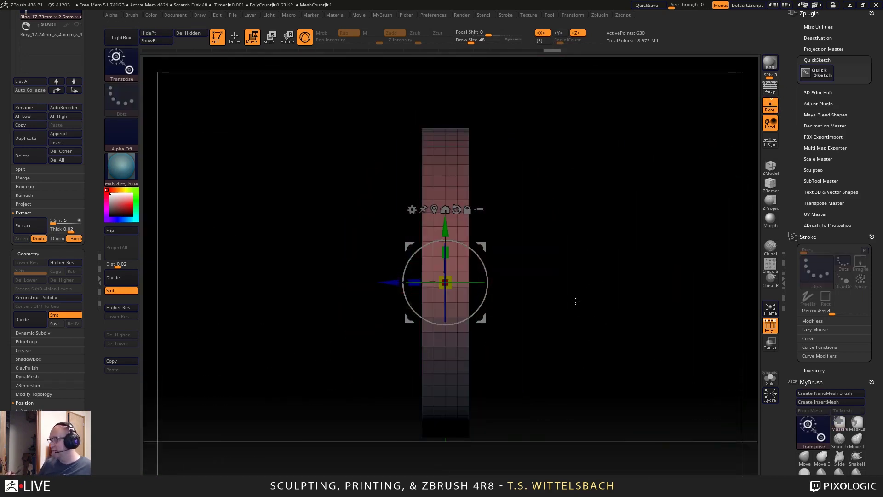
{"action": "left_click", "coordinate": [770, 105]}
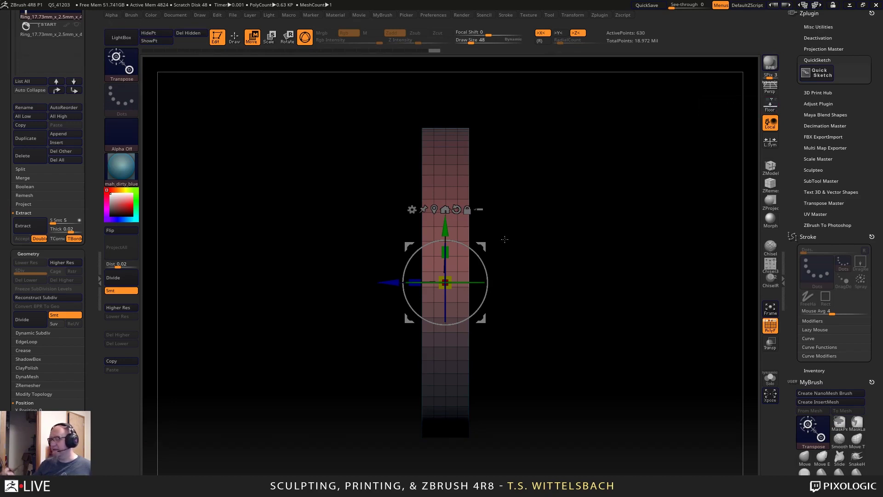
Mask the outer edges of the band's upper part in side view and invert the mask to leave only them editable.
{"action": "key", "text": "ctrl"}
{"action": "left_click_drag", "start_coordinate": [509, 130], "coordinate": [450, 322], "text": "ctrl"}
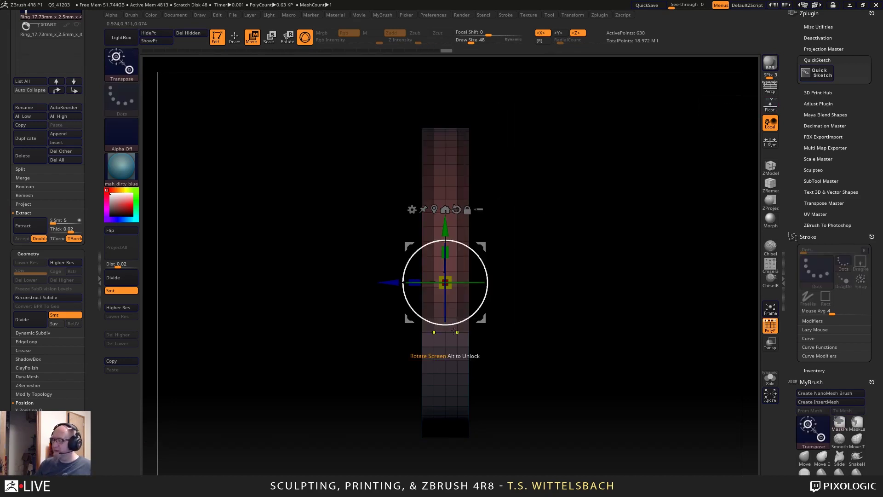
{"action": "left_click", "coordinate": [522, 363], "text": "ctrl"}
Draw a vertical transpose line about 16.9 units long along the band's edge and move its end outward to flare the upper edges.
{"action": "key", "text": "y"}
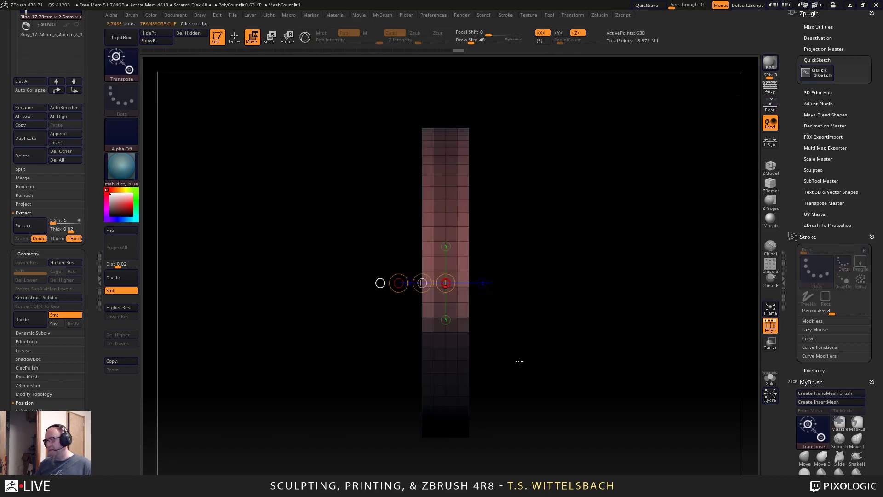
{"action": "mouse_move", "coordinate": [469, 332]}
{"action": "left_mouse_down"}
{"action": "mouse_move", "coordinate": [470, 118]}
{"action": "mouse_move", "coordinate": [521, 131]}
{"action": "left_mouse_up"}
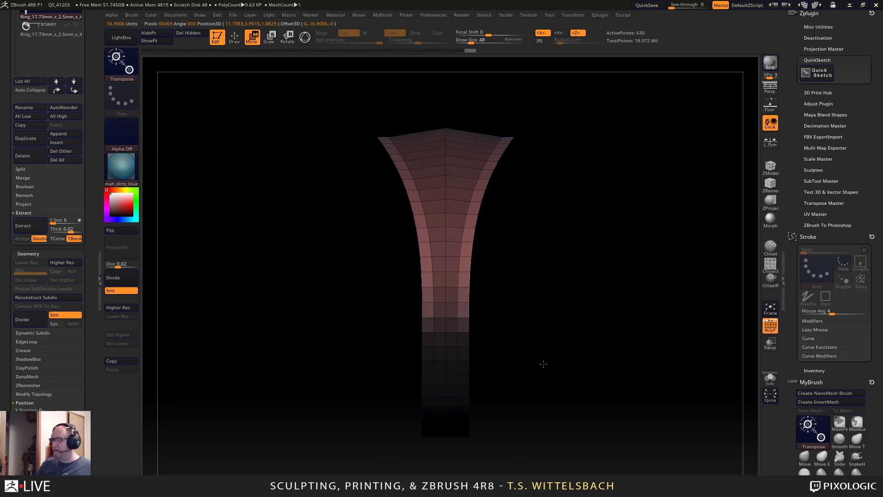
{"action": "left_click_drag", "start_coordinate": [575, 348], "coordinate": [607, 343], "text": "shift"}
{"action": "left_click_drag", "start_coordinate": [578, 304], "coordinate": [614, 292], "text": "alt"}
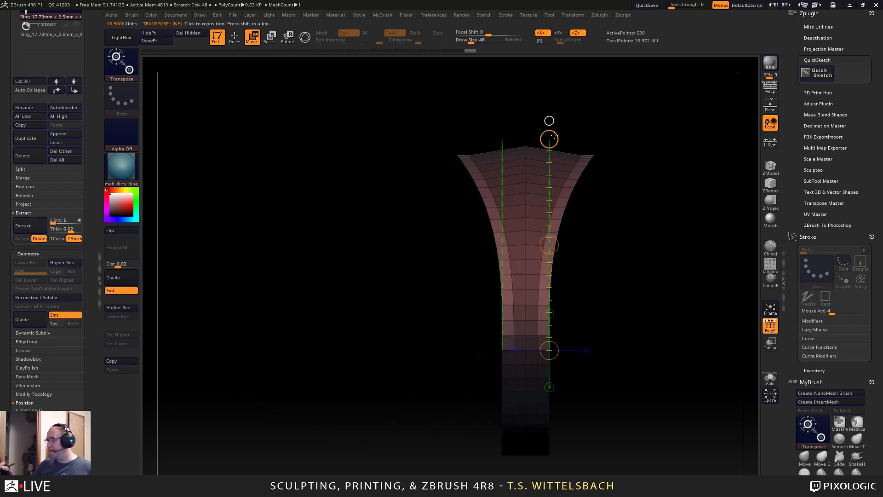
{"action": "left_click_drag", "start_coordinate": [554, 134], "coordinate": [584, 156]}
{"action": "key", "text": "ctrl+z"}
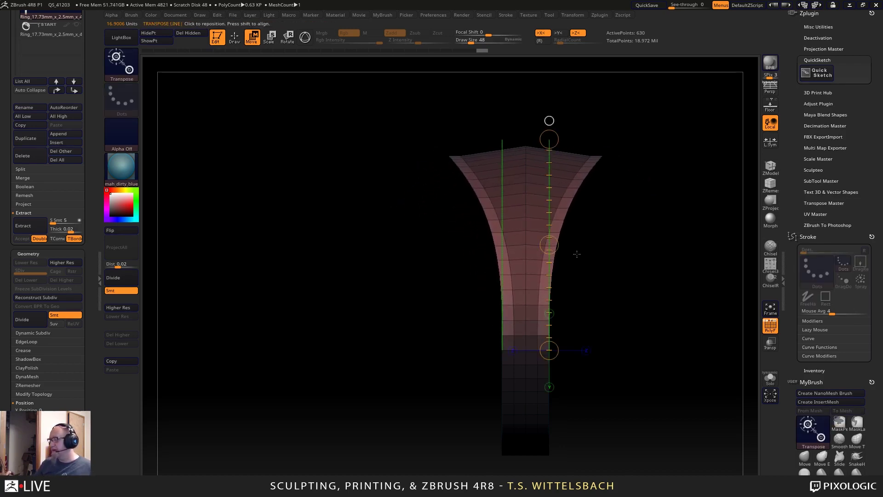
Raise the flared upper edges slightly with the transpose line in front view and clear the mask.
{"action": "left_click_drag", "start_coordinate": [595, 240], "coordinate": [622, 232]}
{"action": "left_click_drag", "start_coordinate": [550, 139], "coordinate": [549, 134]}
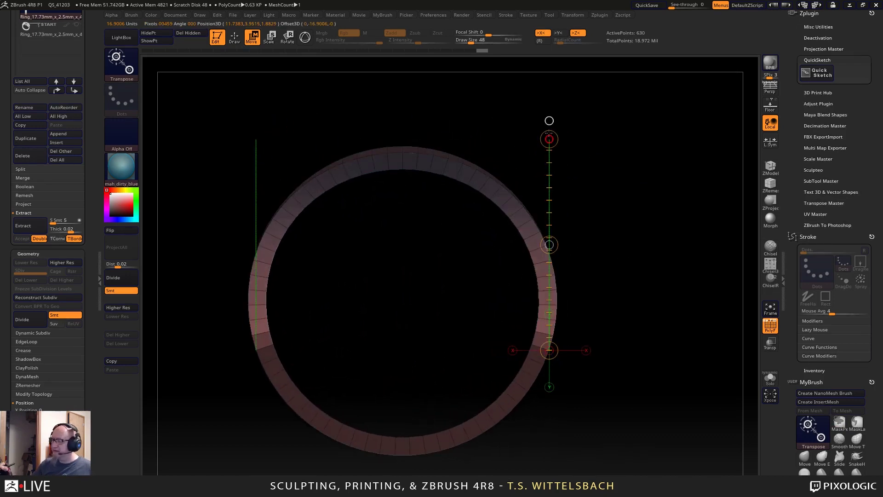
{"action": "left_click_drag", "start_coordinate": [584, 212], "coordinate": [627, 227], "text": "shift"}
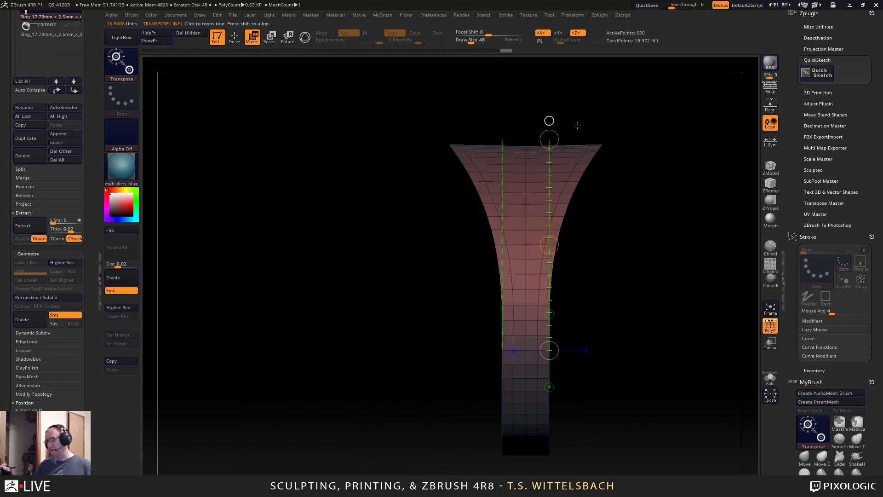
Switch back to the gizmo and check its list of primitives and deformers without applying one.
{"action": "key", "text": "y"}
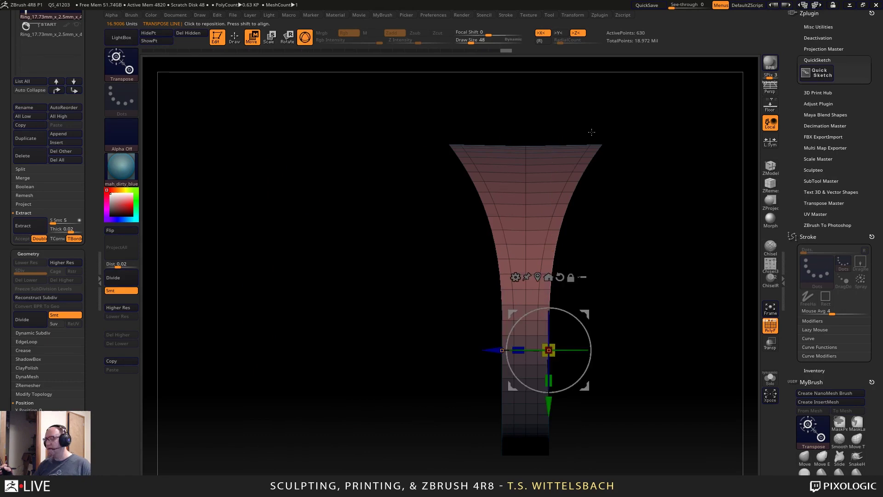
{"action": "left_click", "coordinate": [516, 277]}
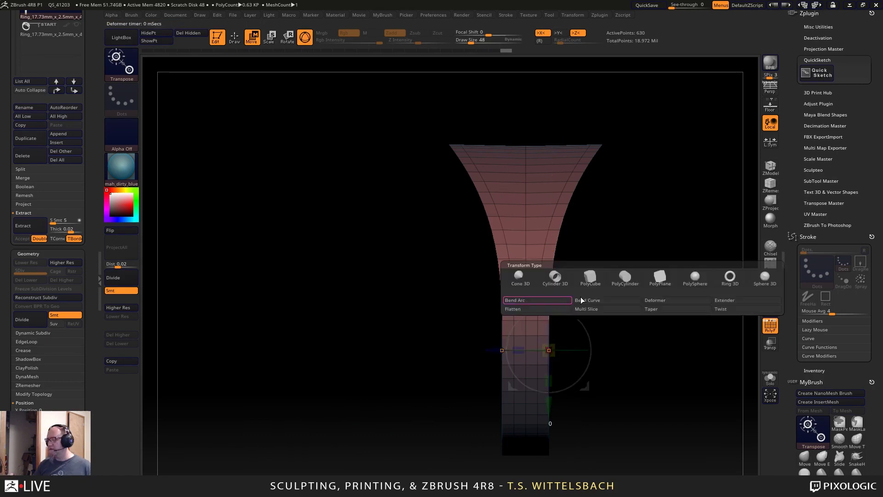
{"action": "left_click", "coordinate": [625, 305]}
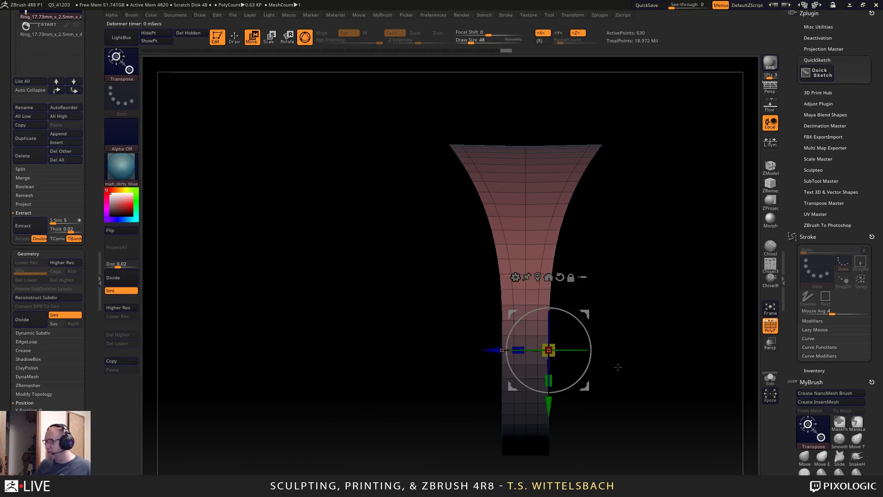
Examine the flared band's shape from the front, side and top.
{"action": "key", "text": "ctrl+z"}
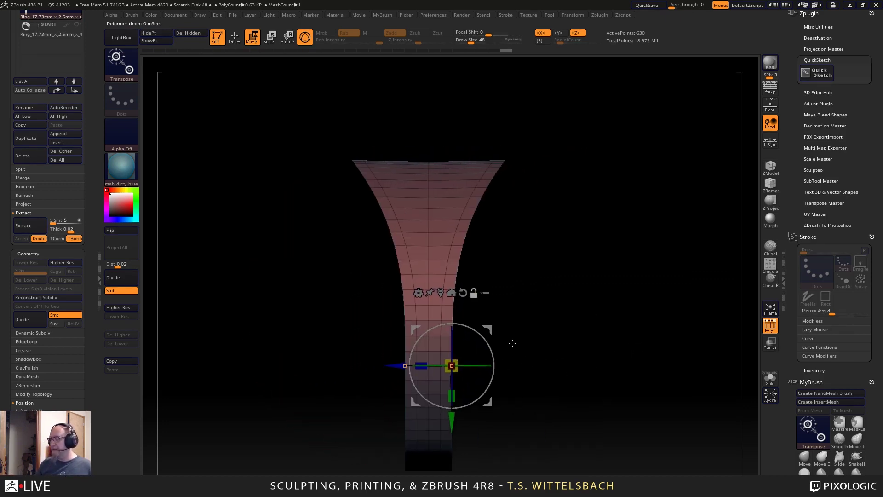
{"action": "key", "text": "ctrl+shift+z"}
{"action": "key", "text": "ctrl+z"}
{"action": "key", "text": "ctrl+z"}
{"action": "key", "text": "ctrl+z"}
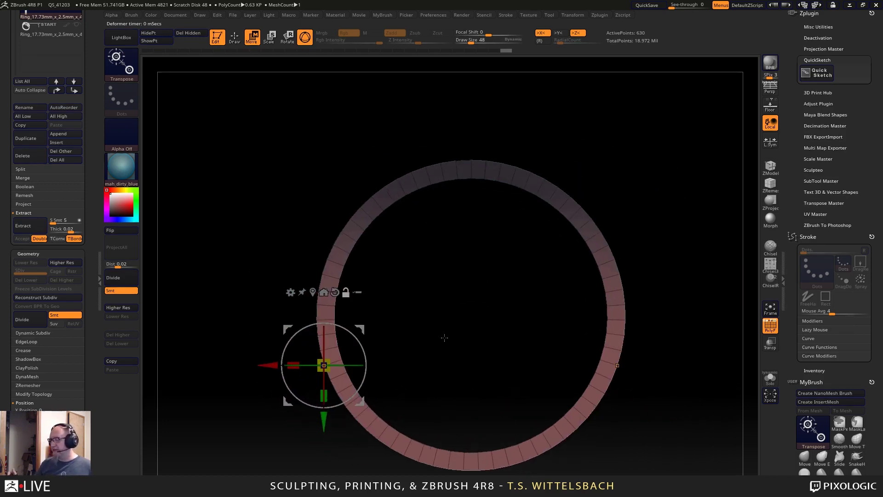
{"action": "left_click_drag", "start_coordinate": [628, 337], "coordinate": [610, 357], "text": "shift"}
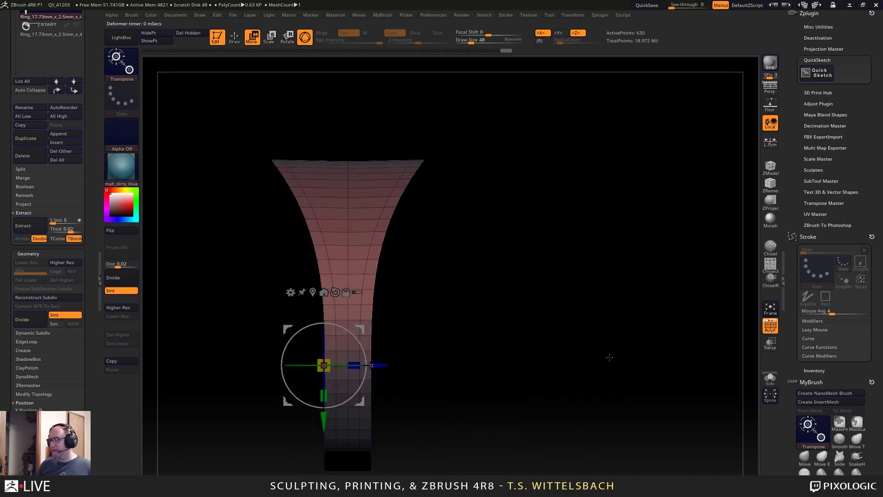
{"action": "left_click_drag", "start_coordinate": [539, 327], "coordinate": [641, 332], "text": "alt"}
{"action": "left_click_drag", "start_coordinate": [617, 286], "coordinate": [613, 361], "text": "shift"}
{"action": "left_click_drag", "start_coordinate": [586, 412], "coordinate": [606, 148], "text": "alt"}
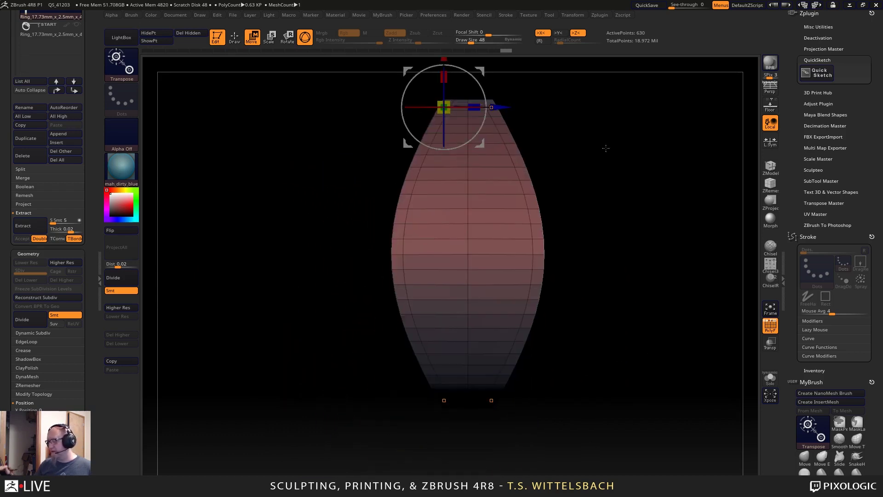
Turn the band on its side and mask its narrow, unflared half.
{"action": "left_click_drag", "start_coordinate": [537, 274], "coordinate": [609, 238], "text": "shift"}
{"action": "left_click_drag", "start_coordinate": [609, 185], "coordinate": [621, 223], "text": "alt"}
{"action": "left_click_drag", "start_coordinate": [623, 209], "coordinate": [624, 253], "text": "shift"}
{"action": "left_click_drag", "start_coordinate": [631, 176], "coordinate": [643, 260], "text": "alt"}
{"action": "mouse_move", "coordinate": [675, 165]}
{"action": "left_mouse_down", "text": "ctrl"}
{"action": "mouse_move", "coordinate": [404, 340]}
{"action": "mouse_move", "coordinate": [415, 342]}
{"action": "left_mouse_up", "text": "ctrl"}
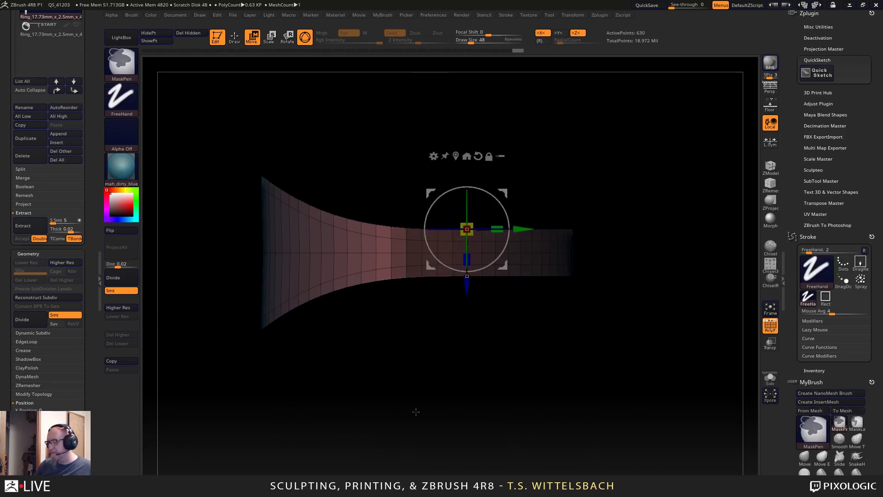
With the ZModeler brush's edge action set to Slide on EdgeLoop Complete, slide the band's outer edge loop inward, away from the flared rim.
{"action": "mouse_move", "coordinate": [461, 386]}
{"action": "left_mouse_down", "text": "shift"}
{"action": "mouse_move", "coordinate": [591, 371]}
{"action": "mouse_move", "coordinate": [634, 379]}
{"action": "left_mouse_up", "text": "shift"}
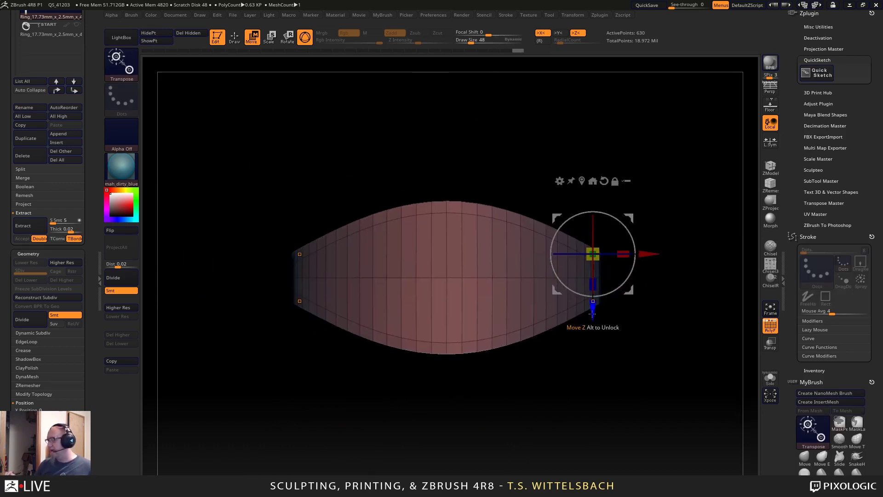
{"action": "left_click", "coordinate": [771, 168]}
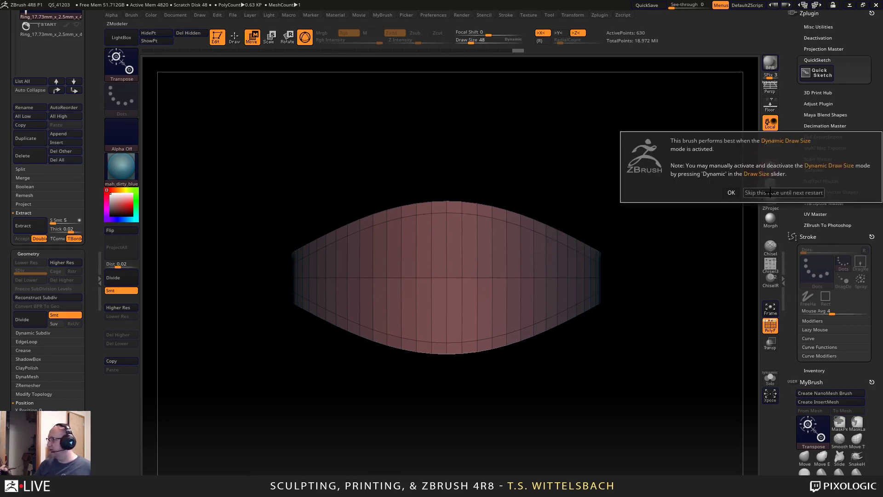
{"action": "left_click", "coordinate": [731, 192]}
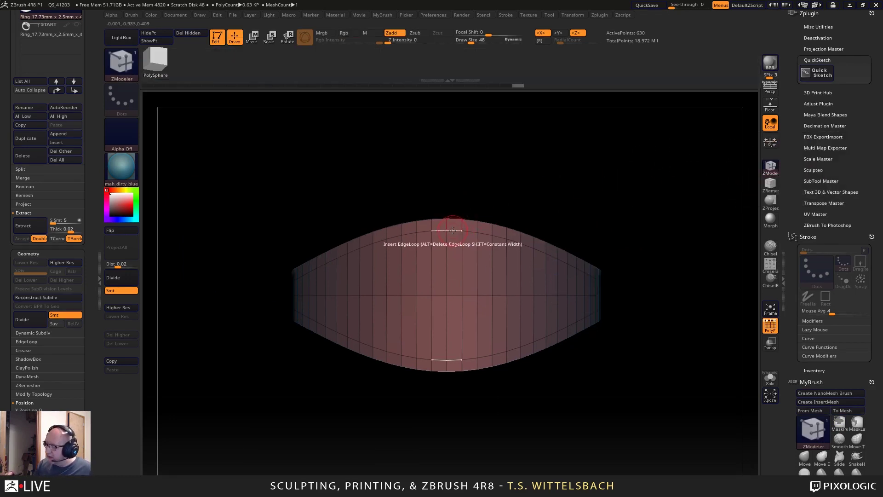
{"action": "key", "text": "space"}
{"action": "left_click", "coordinate": [501, 248]}
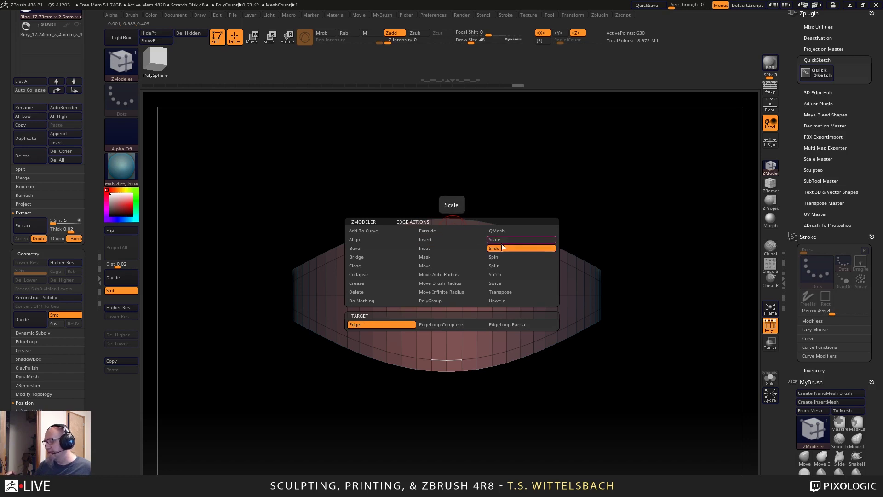
{"action": "left_click", "coordinate": [463, 325]}
{"action": "left_click_drag", "start_coordinate": [543, 195], "coordinate": [568, 196]}
{"action": "left_click_drag", "start_coordinate": [450, 231], "coordinate": [462, 256]}
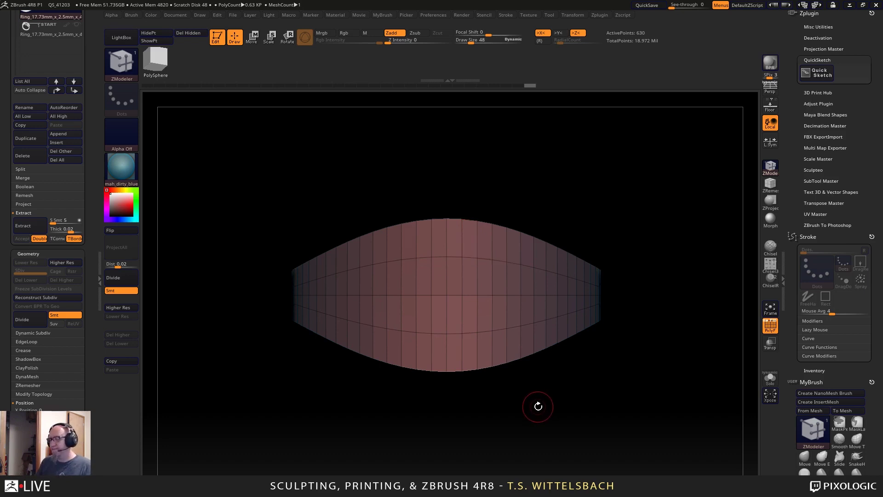
Set ZModeler's point action to Move with Infinite XYZ and shift the inner loop points along the flared part of the band.
{"action": "left_click_drag", "start_coordinate": [538, 410], "coordinate": [541, 408]}
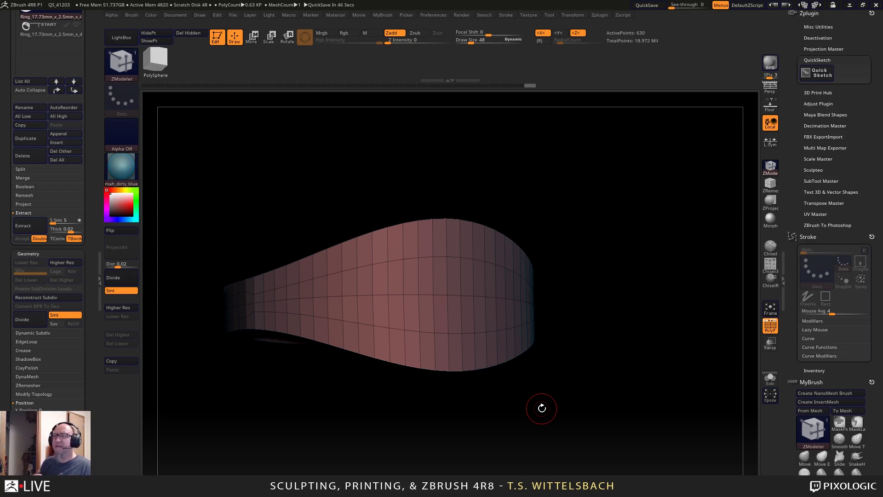
{"action": "mouse_move", "coordinate": [542, 408]}
{"action": "left_mouse_down"}
{"action": "mouse_move", "coordinate": [607, 272]}
{"action": "mouse_move", "coordinate": [629, 306]}
{"action": "mouse_move", "coordinate": [629, 256]}
{"action": "mouse_move", "coordinate": [619, 284]}
{"action": "mouse_move", "coordinate": [584, 297]}
{"action": "mouse_move", "coordinate": [625, 281]}
{"action": "left_mouse_up"}
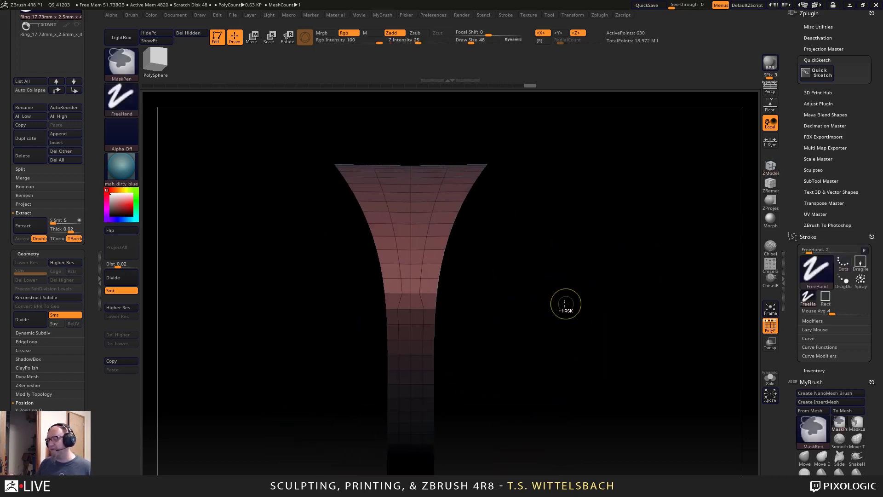
{"action": "mouse_move", "coordinate": [566, 303]}
{"action": "left_mouse_down", "text": "shift"}
{"action": "mouse_move", "coordinate": [549, 333]}
{"action": "mouse_move", "coordinate": [573, 315]}
{"action": "mouse_move", "coordinate": [550, 318]}
{"action": "mouse_move", "coordinate": [587, 278]}
{"action": "left_mouse_up", "text": "shift"}
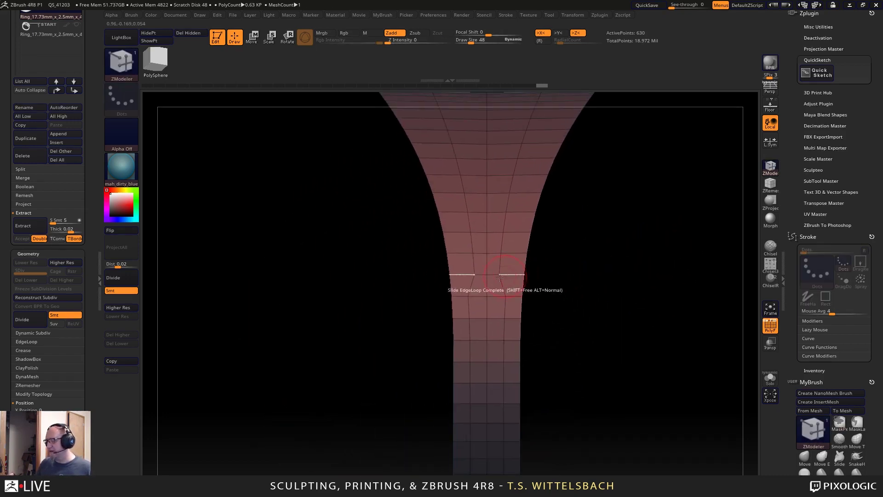
{"action": "key", "text": "space"}
{"action": "left_click", "coordinate": [494, 343]}
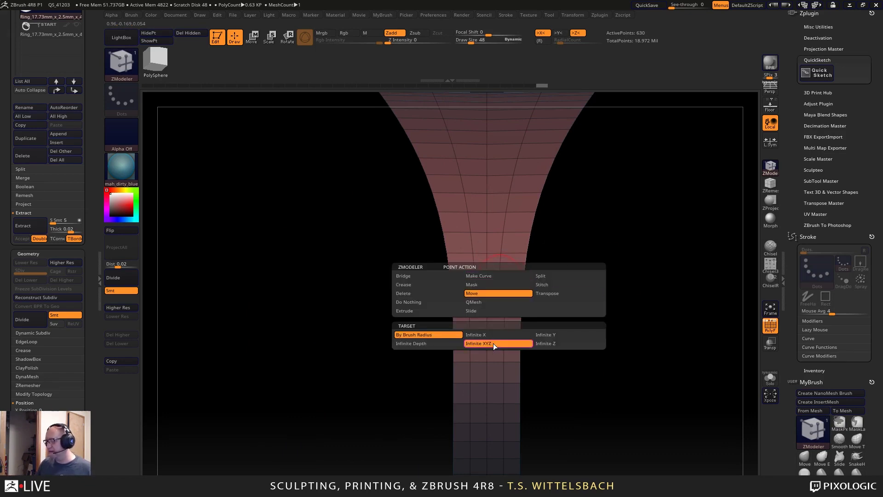
{"action": "left_click", "coordinate": [499, 275]}
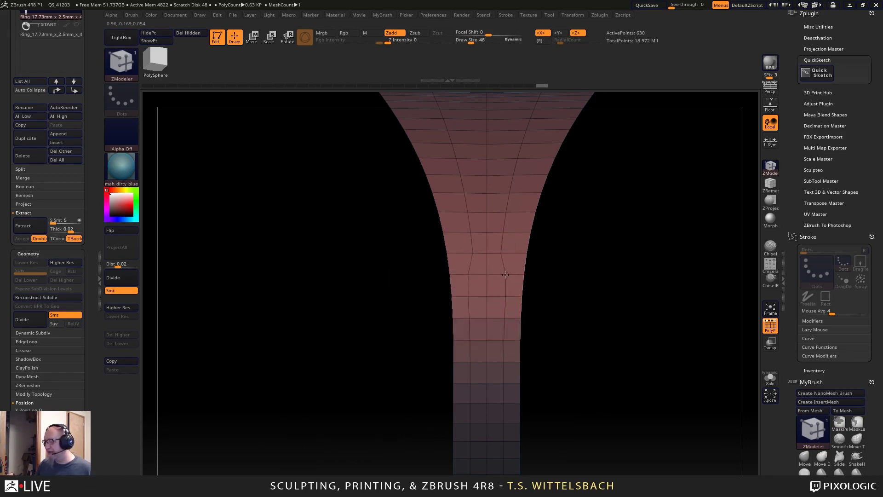
{"action": "key", "text": "ctrl+z"}
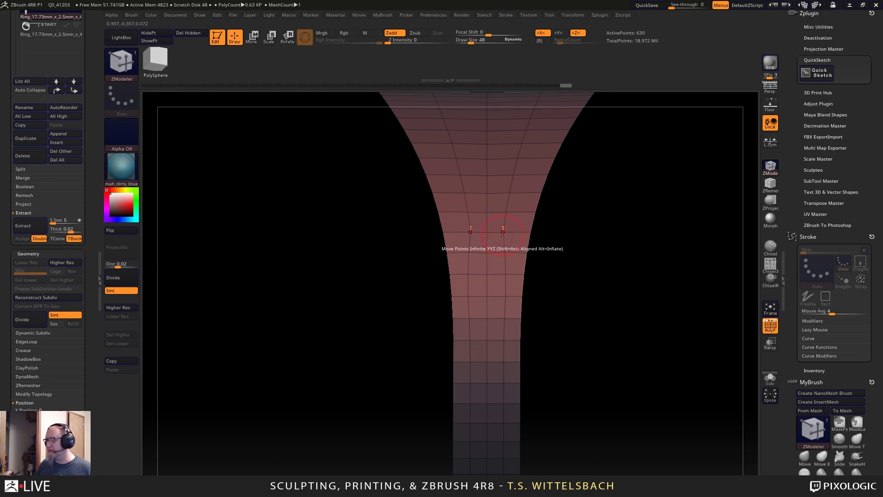
{"action": "left_click_drag", "start_coordinate": [503, 232], "coordinate": [504, 253]}
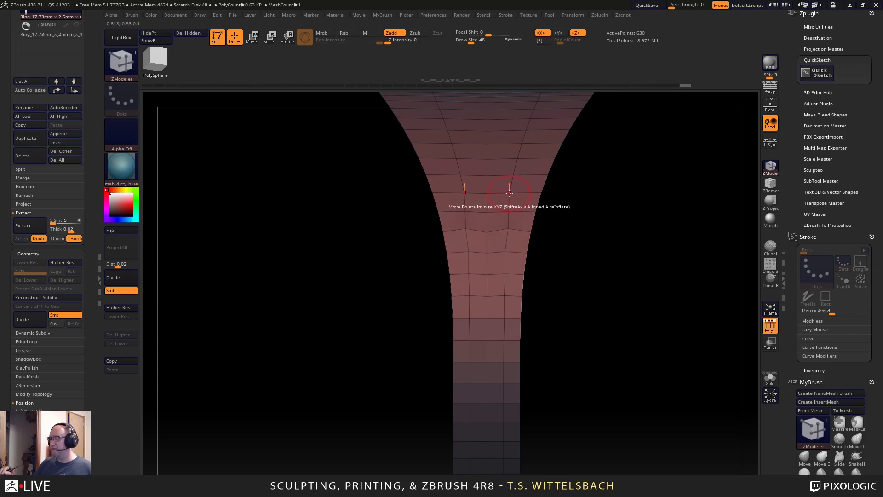
Examine the adjusted edge flow of the flared band from several sides, at an angle and close up.
{"action": "left_click_drag", "start_coordinate": [623, 329], "coordinate": [514, 383], "text": "alt"}
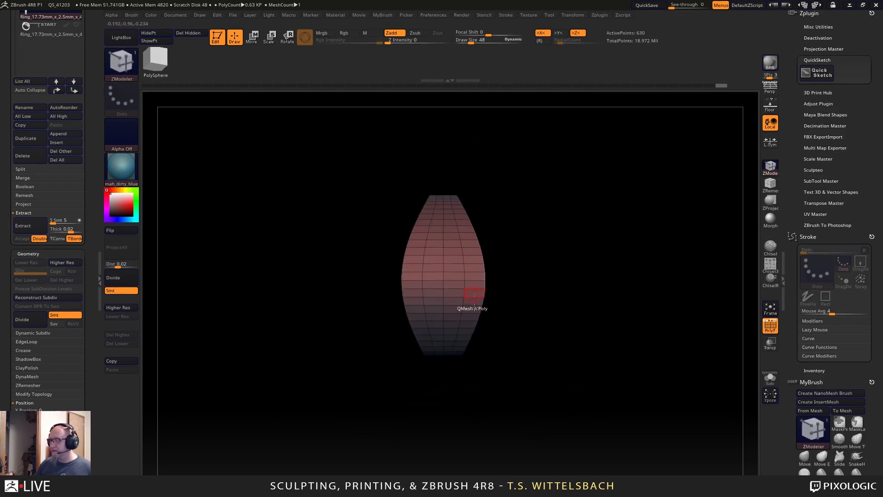
{"action": "left_click_drag", "start_coordinate": [529, 343], "coordinate": [540, 374], "text": "alt"}
{"action": "left_click_drag", "start_coordinate": [582, 339], "coordinate": [567, 252], "text": "alt"}
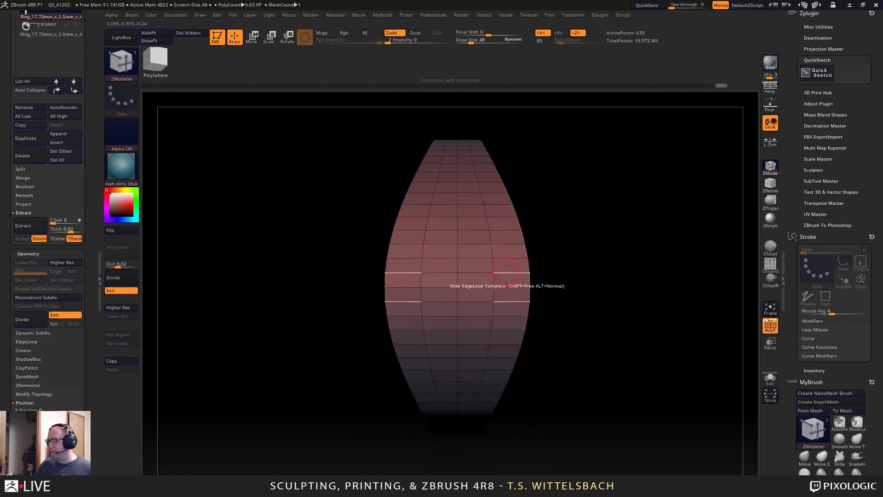
{"action": "mouse_move", "coordinate": [552, 342]}
{"action": "left_mouse_down"}
{"action": "mouse_move", "coordinate": [558, 256]}
{"action": "mouse_move", "coordinate": [566, 338]}
{"action": "left_mouse_up"}
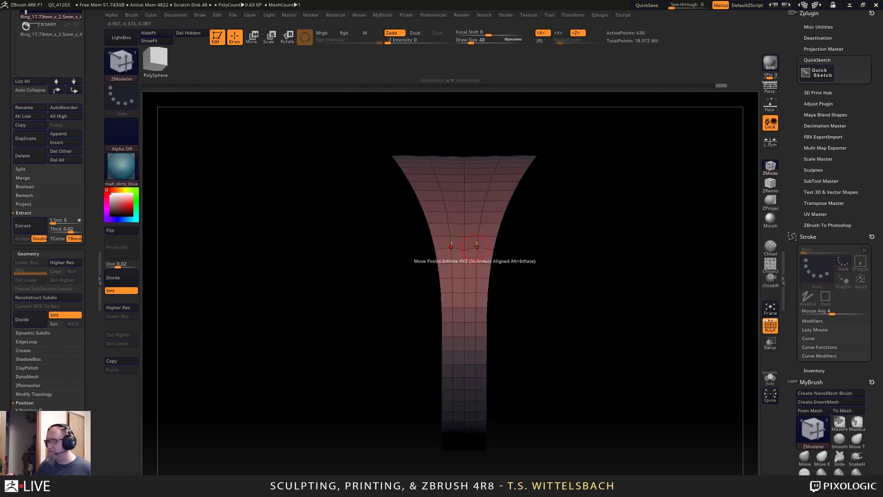
{"action": "left_click_drag", "start_coordinate": [596, 189], "coordinate": [650, 154]}
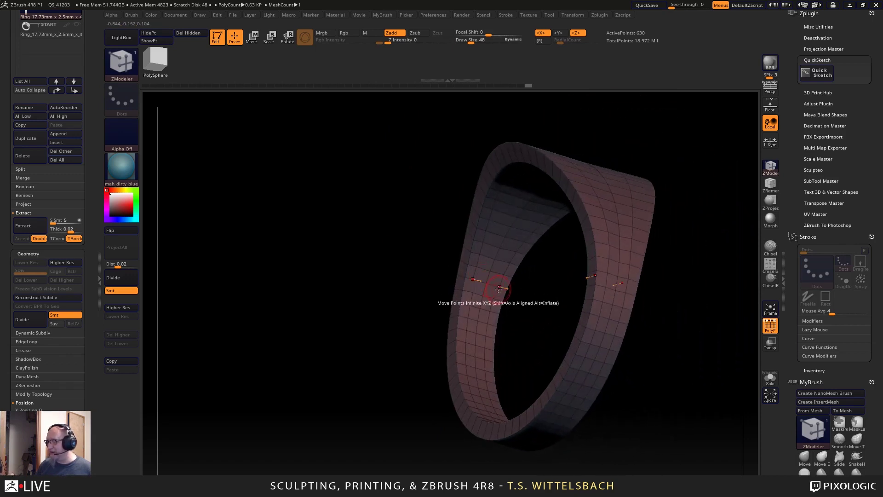
{"action": "mouse_move", "coordinate": [541, 295]}
{"action": "left_mouse_down", "text": "shift"}
{"action": "mouse_move", "coordinate": [612, 310]}
{"action": "mouse_move", "coordinate": [498, 307]}
{"action": "mouse_move", "coordinate": [512, 405]}
{"action": "left_mouse_up", "text": "shift"}
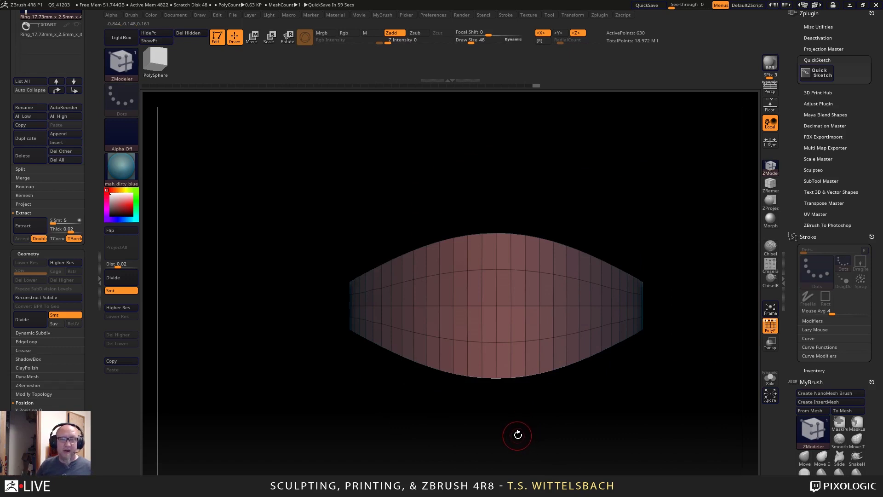
{"action": "left_click_drag", "start_coordinate": [518, 435], "coordinate": [488, 399], "text": "alt"}
{"action": "mouse_move", "coordinate": [595, 384]}
{"action": "left_mouse_down", "text": "shift"}
{"action": "mouse_move", "coordinate": [651, 294]}
{"action": "mouse_move", "coordinate": [617, 290]}
{"action": "mouse_move", "coordinate": [637, 322]}
{"action": "mouse_move", "coordinate": [590, 329]}
{"action": "left_mouse_up", "text": "shift"}
{"action": "left_click_drag", "start_coordinate": [468, 352], "coordinate": [578, 317], "text": "alt"}
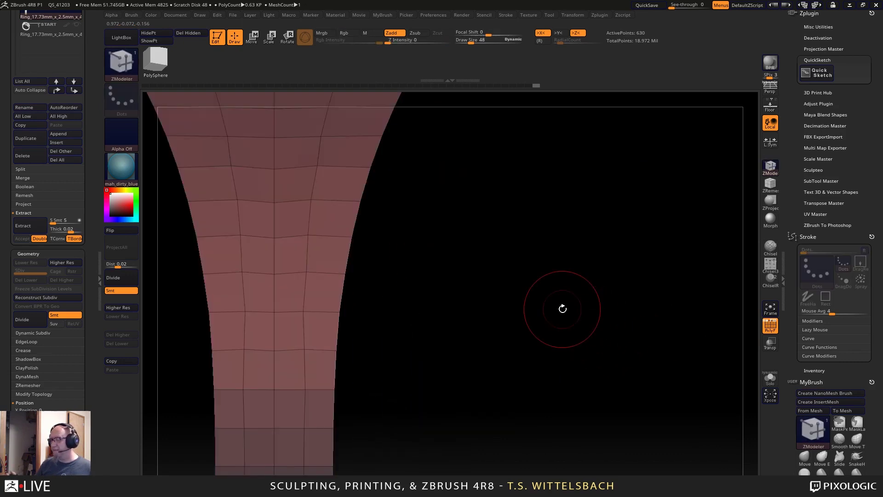
{"action": "mouse_move", "coordinate": [478, 318]}
{"action": "left_mouse_down", "text": "alt"}
{"action": "mouse_move", "coordinate": [584, 302]}
{"action": "mouse_move", "coordinate": [523, 179]}
{"action": "left_mouse_up", "text": "alt"}
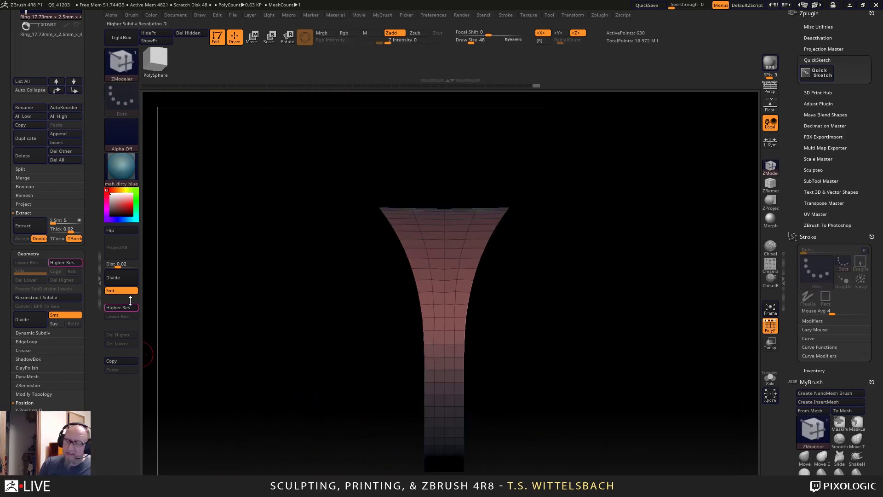
Subdivide the flared band repeatedly up to subdivision level 9 with smoothing on.
{"action": "left_click", "coordinate": [127, 278]}
{"action": "left_click", "coordinate": [126, 277]}
{"action": "left_click", "coordinate": [125, 277]}
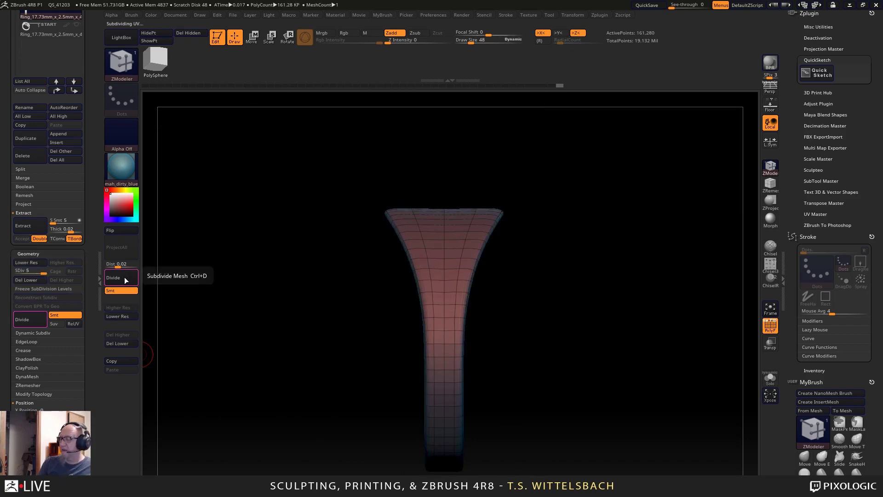
{"action": "left_click", "coordinate": [125, 277]}
{"action": "left_click", "coordinate": [125, 277]}
{"action": "left_click", "coordinate": [126, 277]}
{"action": "left_click", "coordinate": [126, 277]}
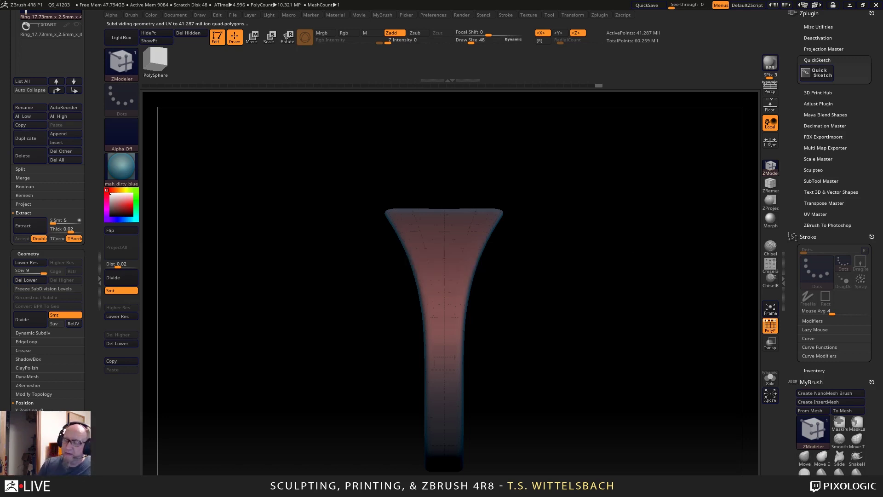
{"action": "left_click", "coordinate": [27, 341]}
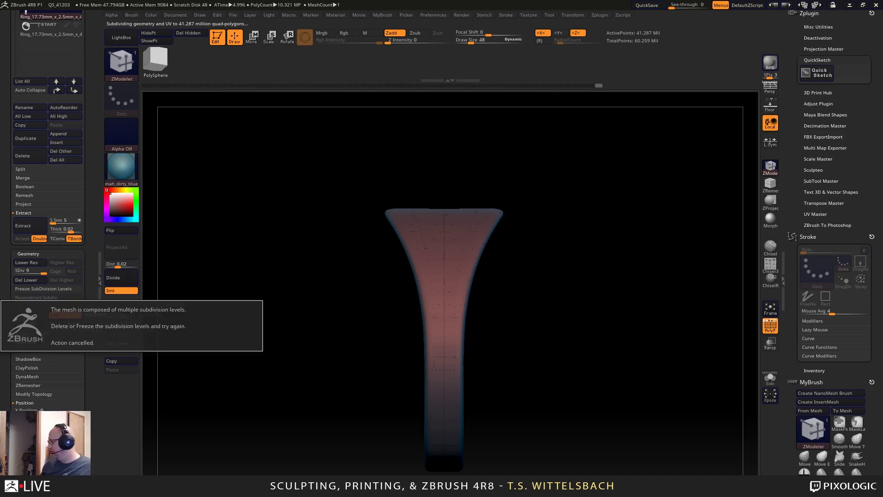
{"action": "left_click", "coordinate": [28, 342]}
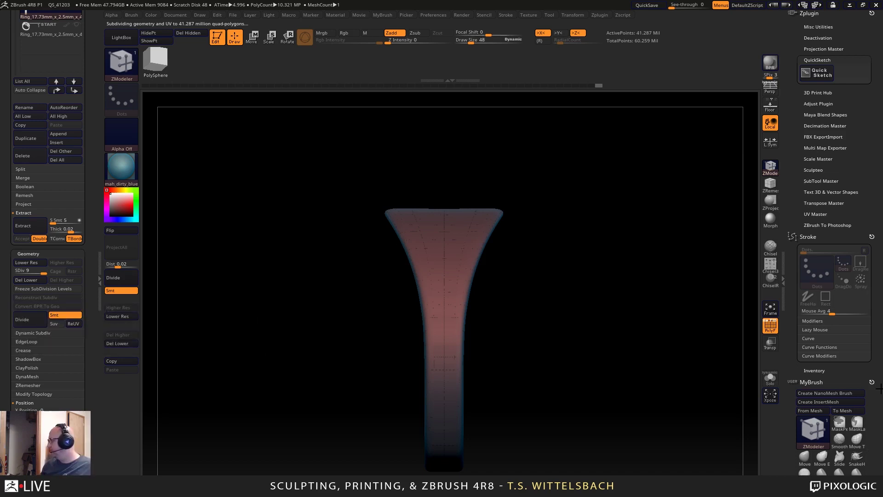
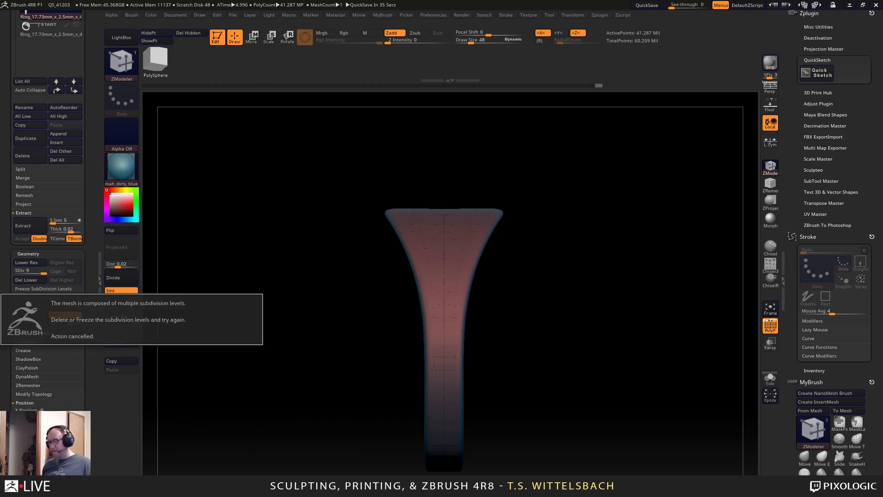
{"action": "key", "text": "shift+d"}
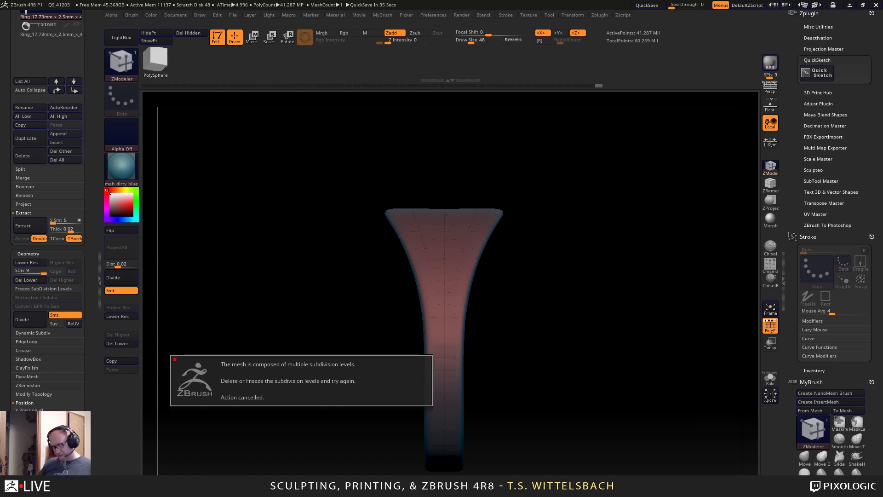
{"action": "key", "text": "super"}
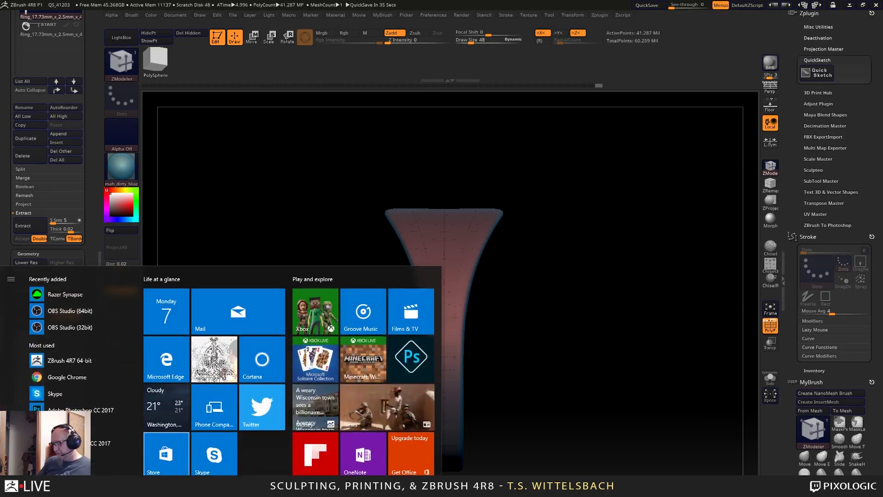
{"action": "key", "text": "alt+Tab"}
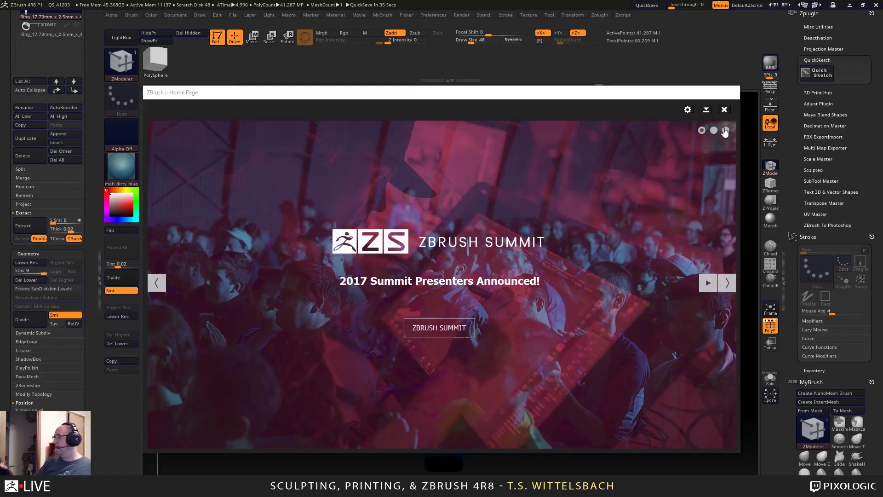
{"action": "left_click", "coordinate": [725, 109]}
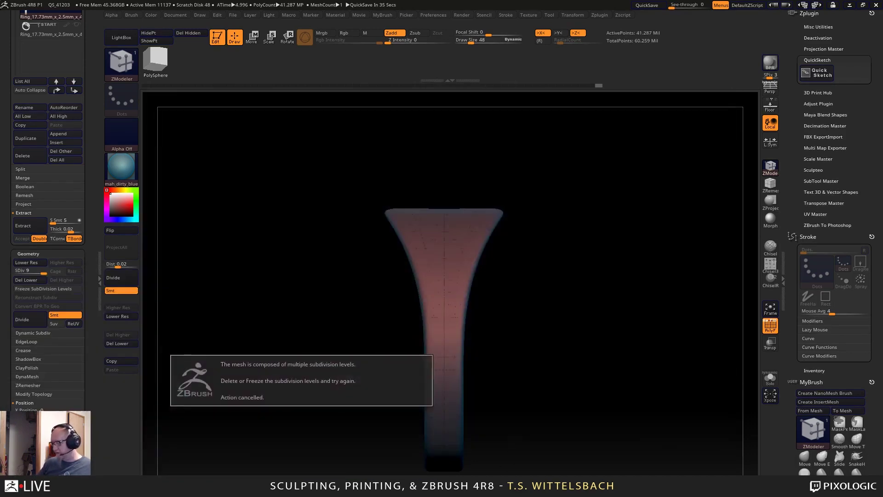
{"action": "key", "text": "super"}
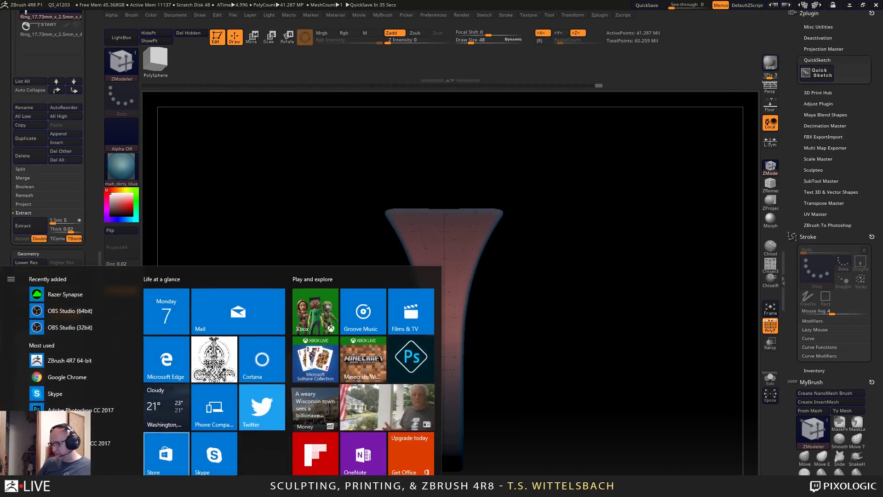
{"action": "key", "text": "super"}
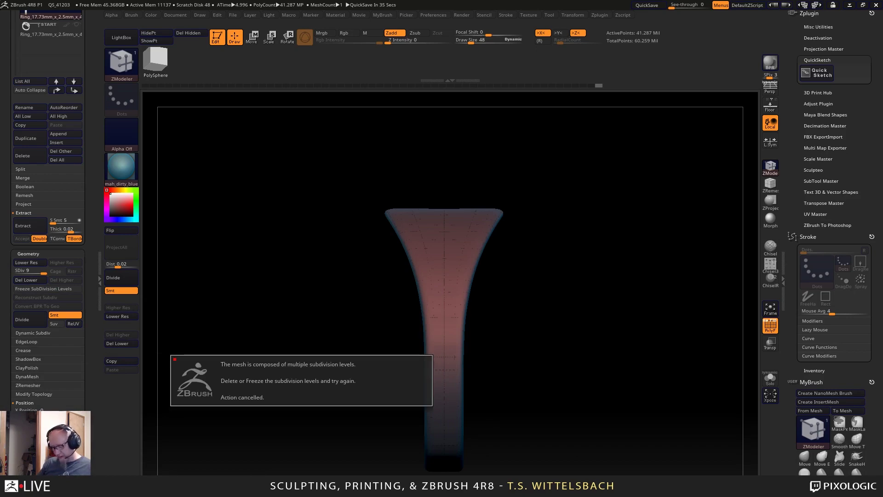
Open Task Manager, end the ZBrush Executable task and close Task Manager.
{"action": "key", "text": "super"}
{"action": "right_click", "coordinate": [458, 486]}
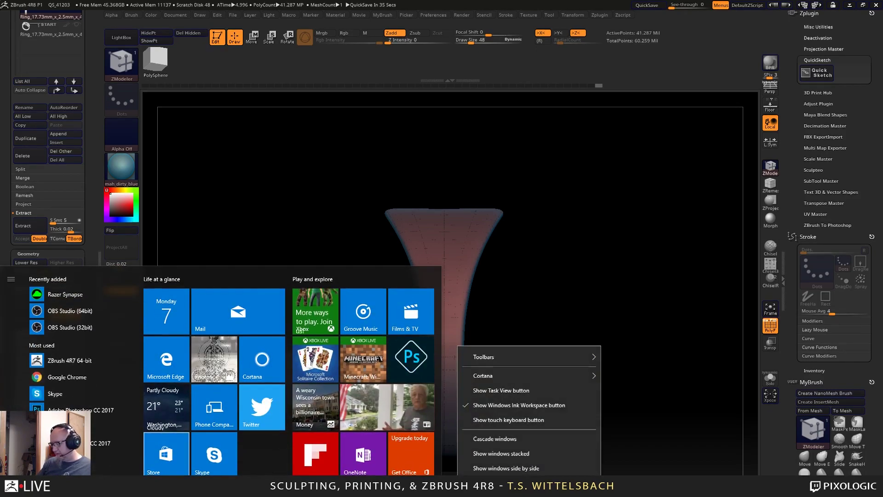
{"action": "left_click", "coordinate": [488, 496]}
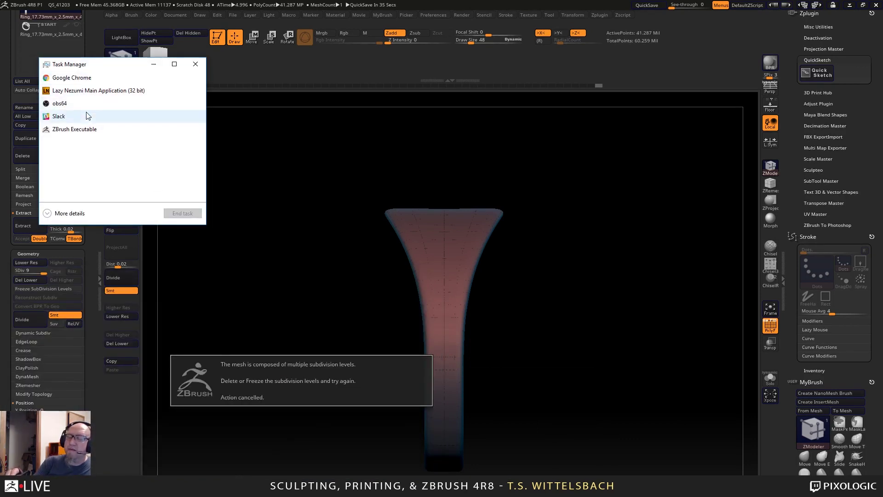
{"action": "left_click", "coordinate": [90, 130]}
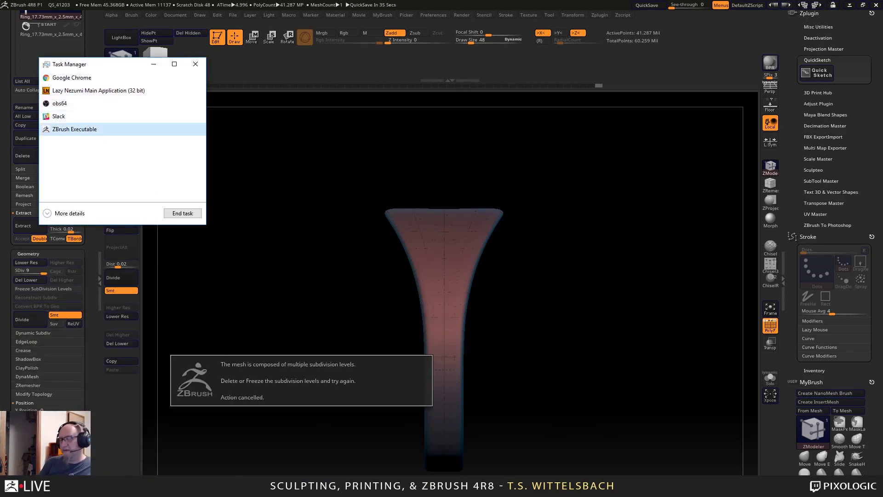
{"action": "left_click", "coordinate": [186, 215]}
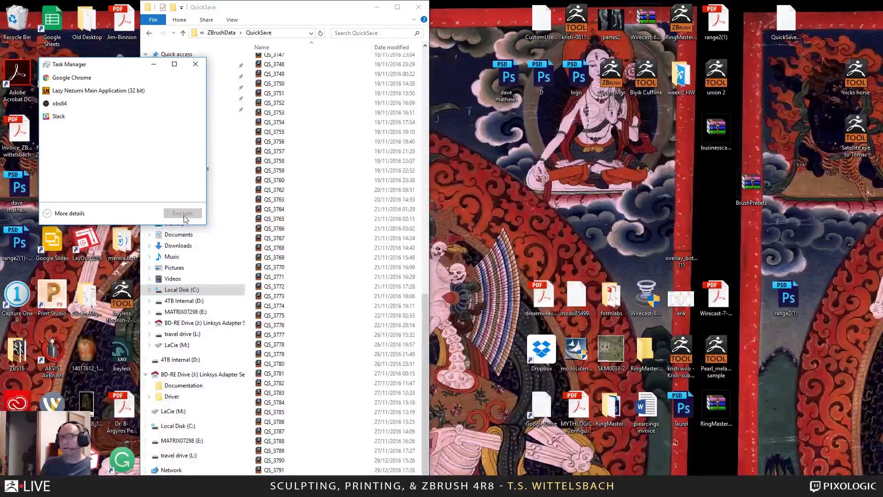
{"action": "left_click", "coordinate": [196, 67]}
{"action": "right_click", "coordinate": [270, 354]}
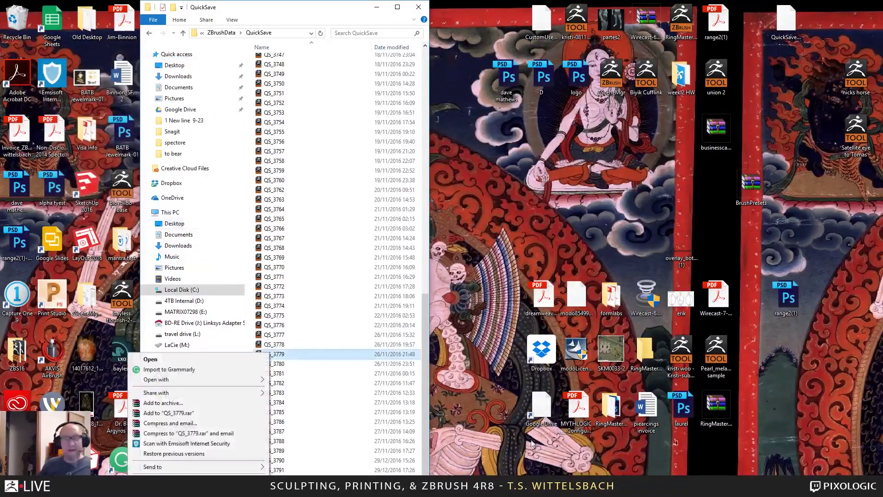
{"action": "left_click", "coordinate": [529, 375]}
{"action": "key", "text": "super"}
{"action": "left_click", "coordinate": [541, 408]}
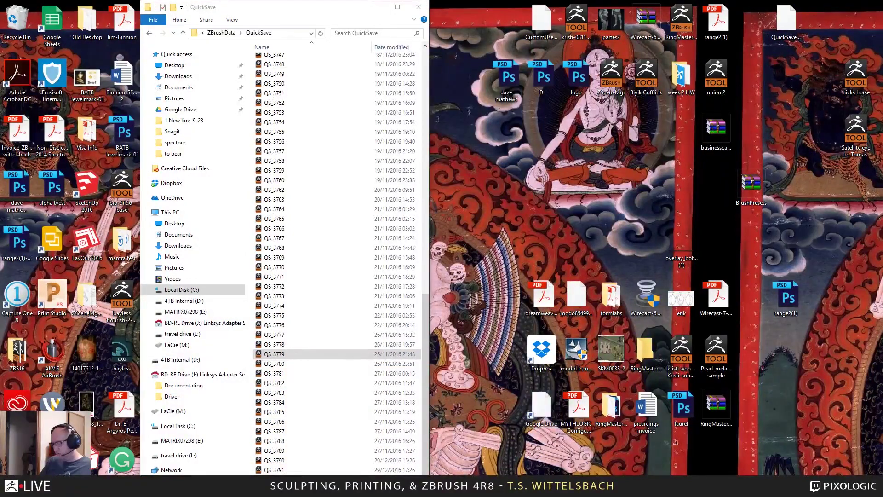
{"action": "right_click", "coordinate": [447, 495]}
{"action": "left_click", "coordinate": [605, 451]}
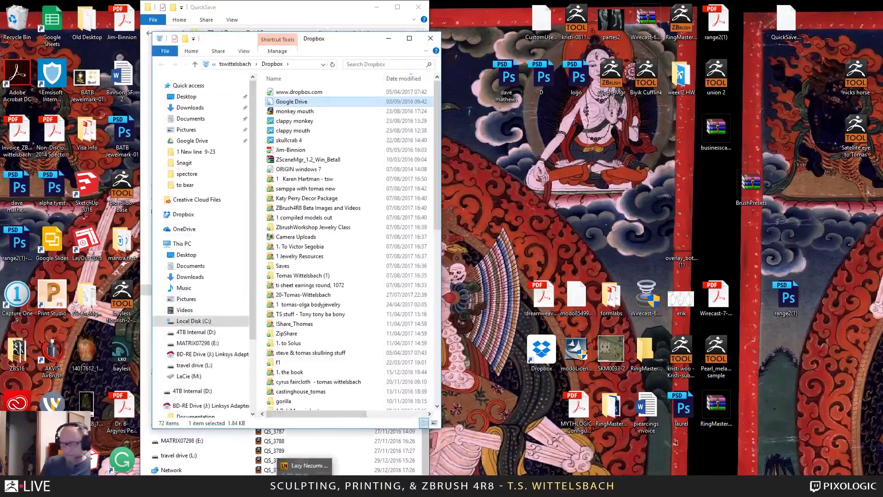
Look through the Windows list of installed applications for ZBrush.
{"action": "key", "text": "super"}
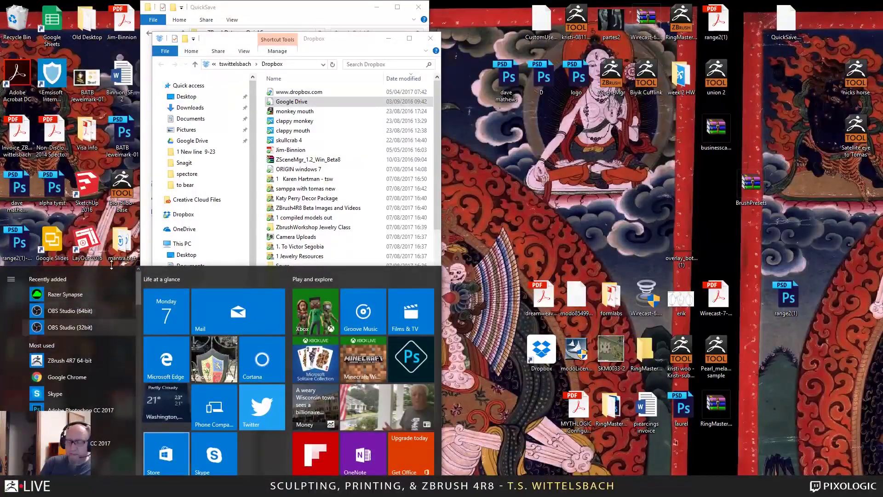
{"action": "key", "text": "Down"}
{"action": "key", "text": "Down"}
{"action": "key", "text": "Down"}
{"action": "key", "text": "Down"}
{"action": "scroll", "coordinate": [111, 266], "scroll_direction": "down", "scroll_amount": 5}
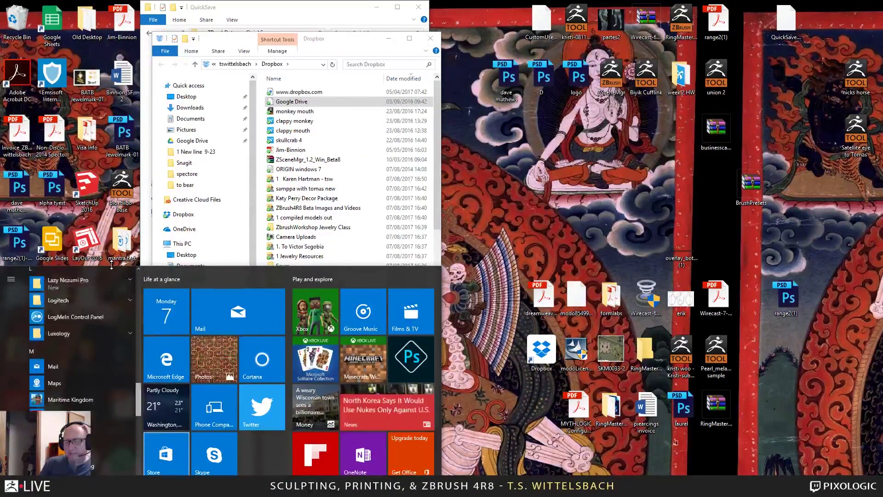
{"action": "scroll", "coordinate": [111, 266], "scroll_direction": "down", "scroll_amount": 10}
{"action": "scroll", "coordinate": [112, 265], "scroll_direction": "down", "scroll_amount": 3}
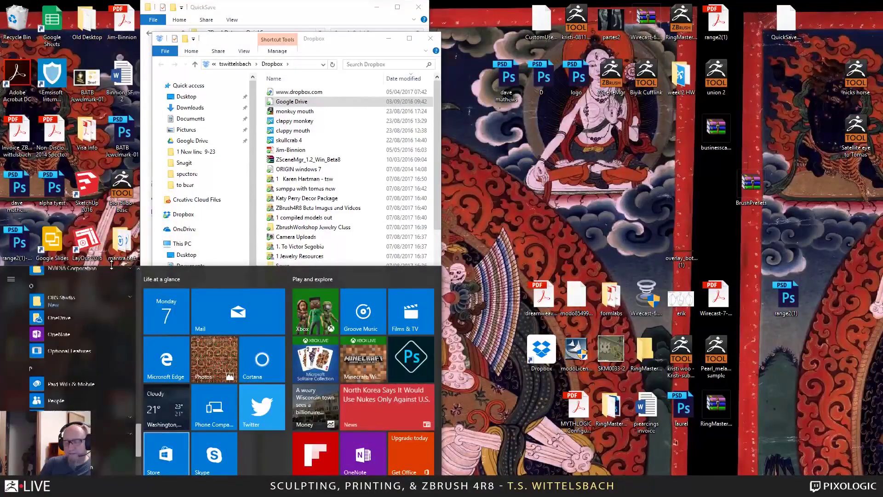
{"action": "scroll", "coordinate": [111, 265], "scroll_direction": "down", "scroll_amount": 2}
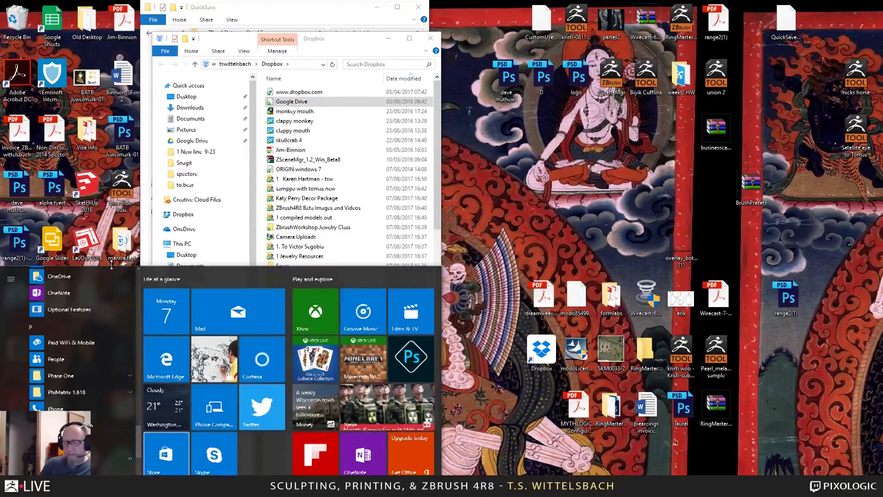
{"action": "key", "text": "Escape"}
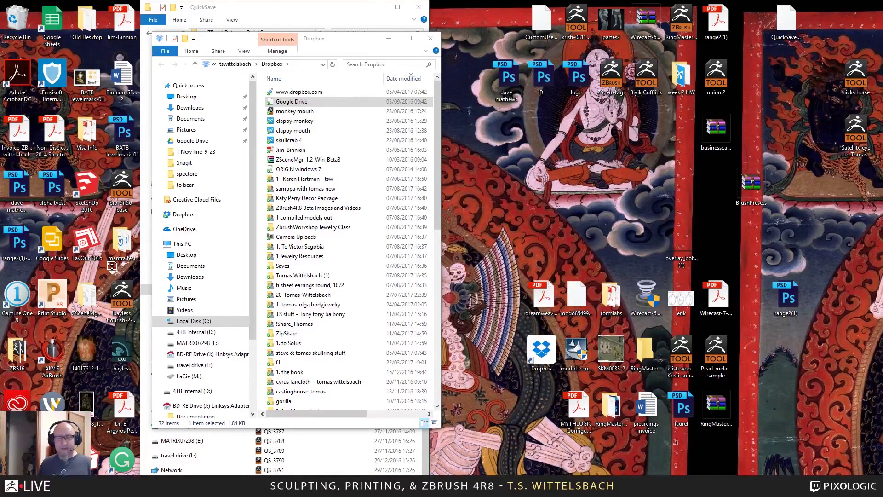
Relaunch ZBrush, wait for it to respond, and close the home page and the abnormal termination notice.
{"action": "double_click", "coordinate": [112, 266]}
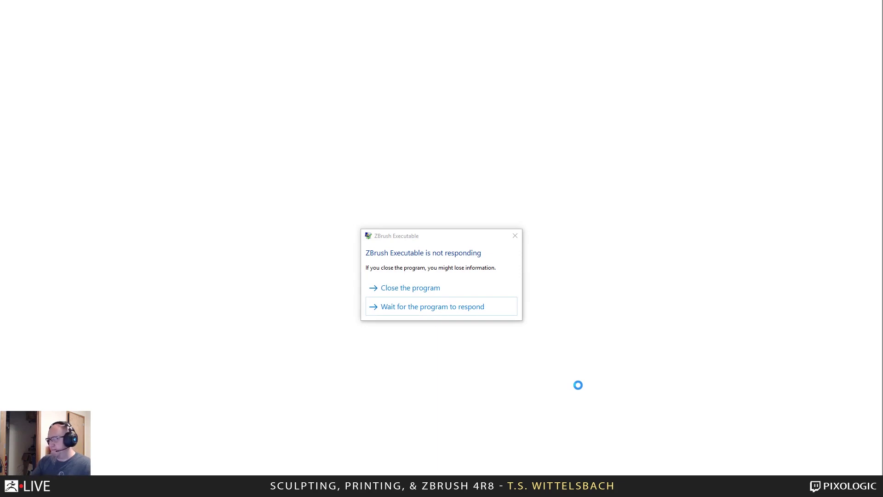
{"action": "left_click", "coordinate": [481, 309]}
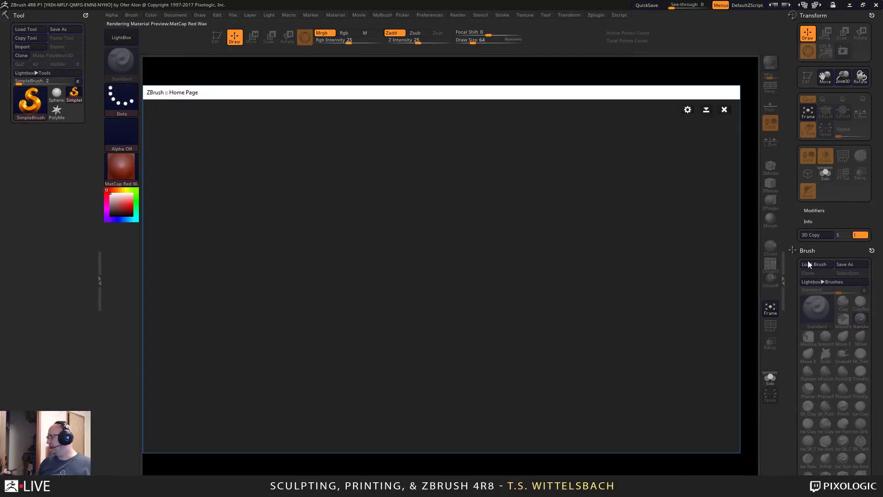
{"action": "left_click", "coordinate": [725, 110]}
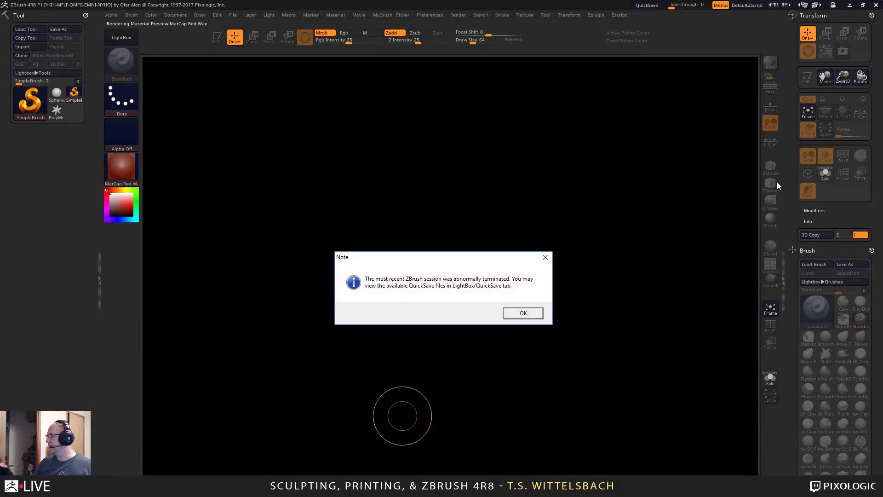
{"action": "left_click", "coordinate": [524, 314]}
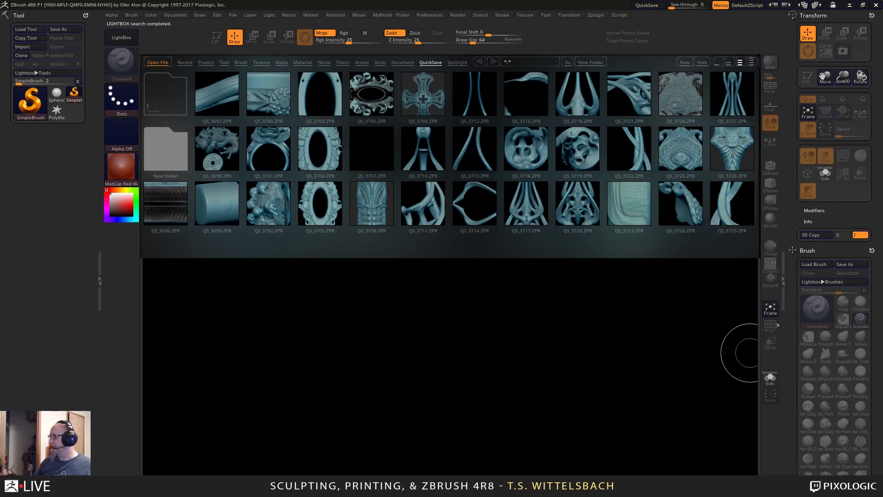
Dock the Brush, MyBrush, Stroke and Zplugin palettes in the side tray.
{"action": "left_click", "coordinate": [185, 62]}
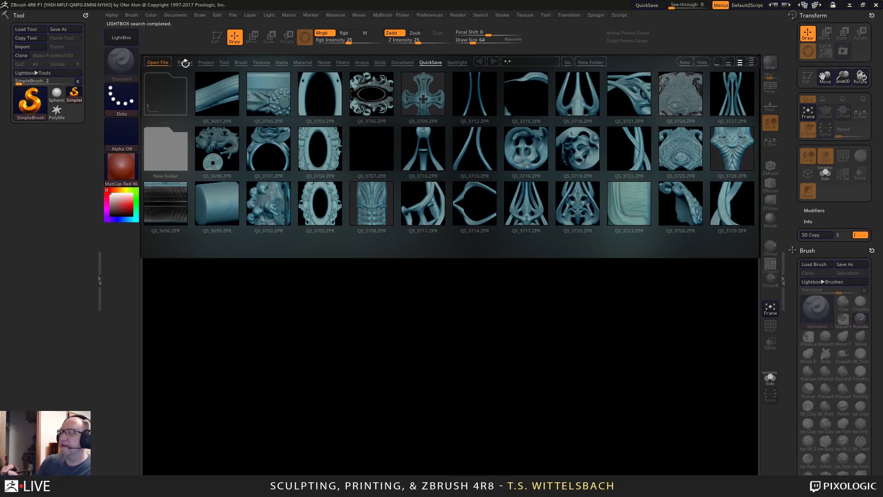
{"action": "left_click", "coordinate": [134, 15]}
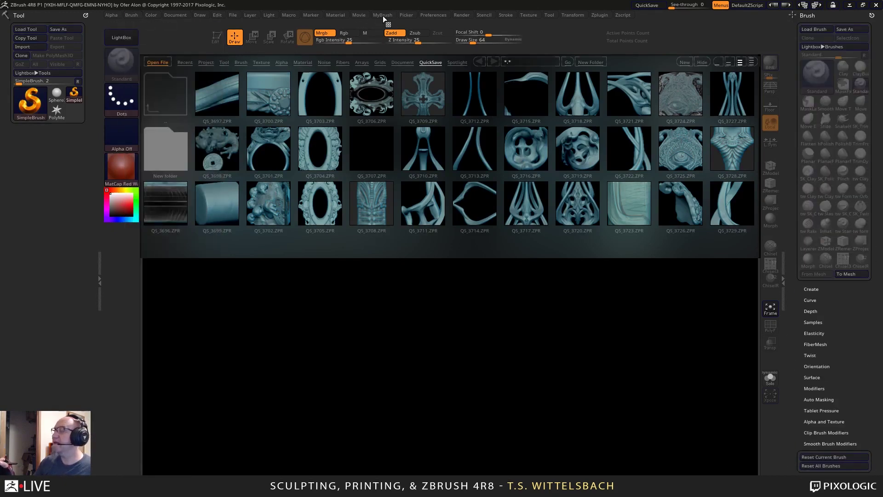
{"action": "left_click", "coordinate": [383, 15]}
{"action": "left_click", "coordinate": [376, 17]}
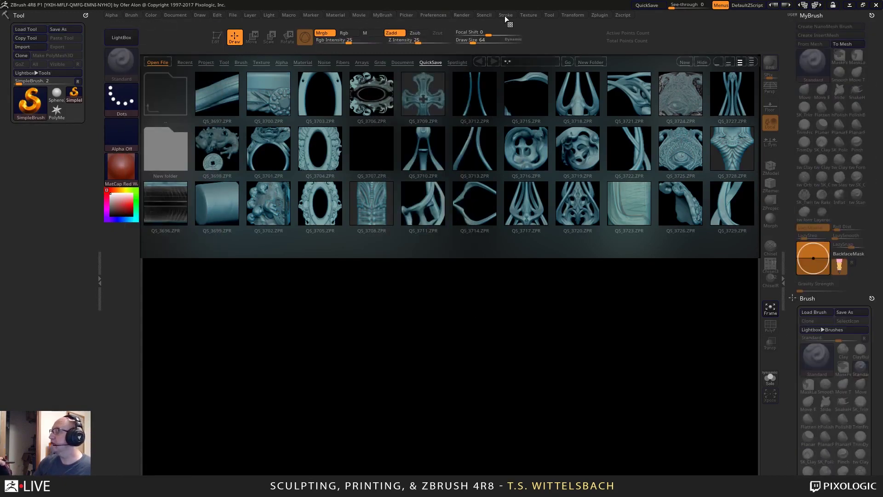
{"action": "left_click", "coordinate": [506, 15]}
{"action": "left_click", "coordinate": [503, 20]}
{"action": "left_click", "coordinate": [599, 17]}
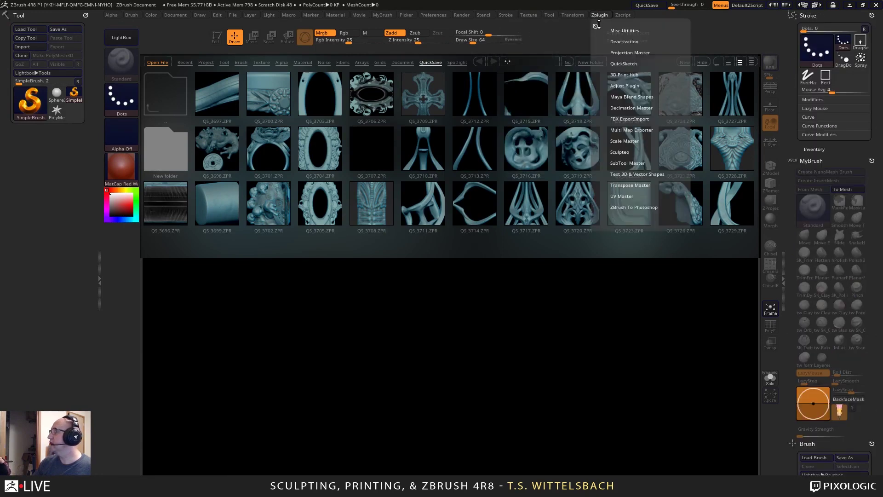
{"action": "left_click", "coordinate": [596, 24]}
{"action": "scroll", "coordinate": [882, 347], "scroll_direction": "down", "scroll_amount": 5}
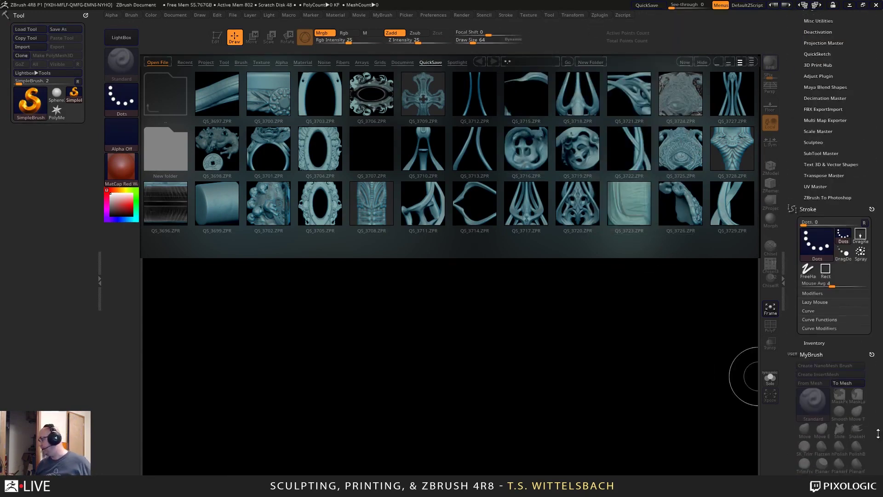
{"action": "scroll", "coordinate": [882, 347], "scroll_direction": "up", "scroll_amount": 4}
Look through the QuickSave project thumbnails in LightBox for the lost ring band.
{"action": "left_click_drag", "start_coordinate": [709, 175], "coordinate": [514, 218]}
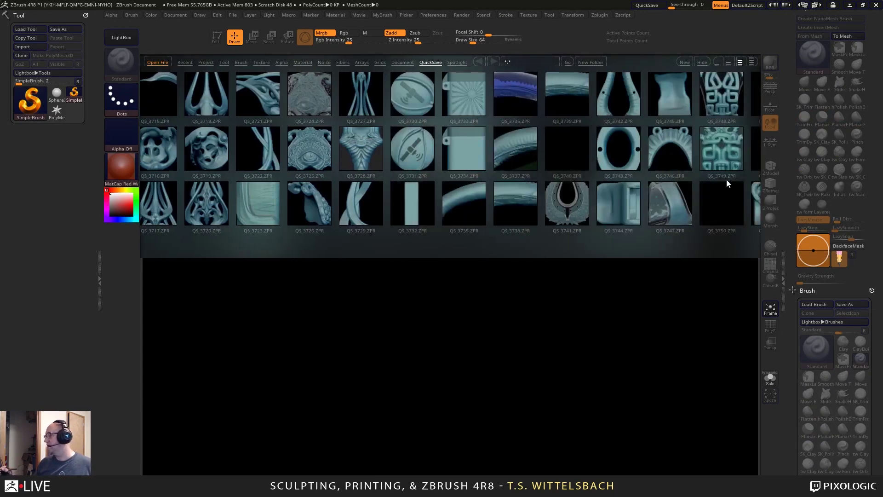
{"action": "left_click_drag", "start_coordinate": [726, 179], "coordinate": [434, 307]}
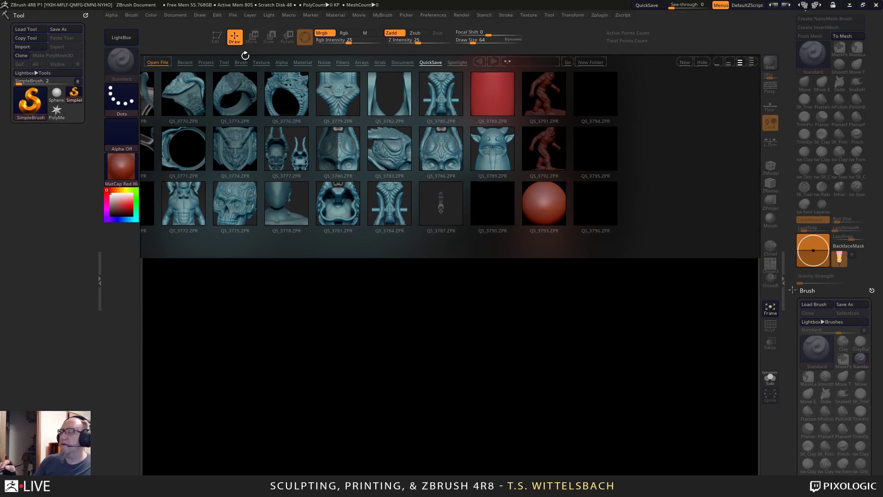
{"action": "left_click_drag", "start_coordinate": [274, 111], "coordinate": [508, 194]}
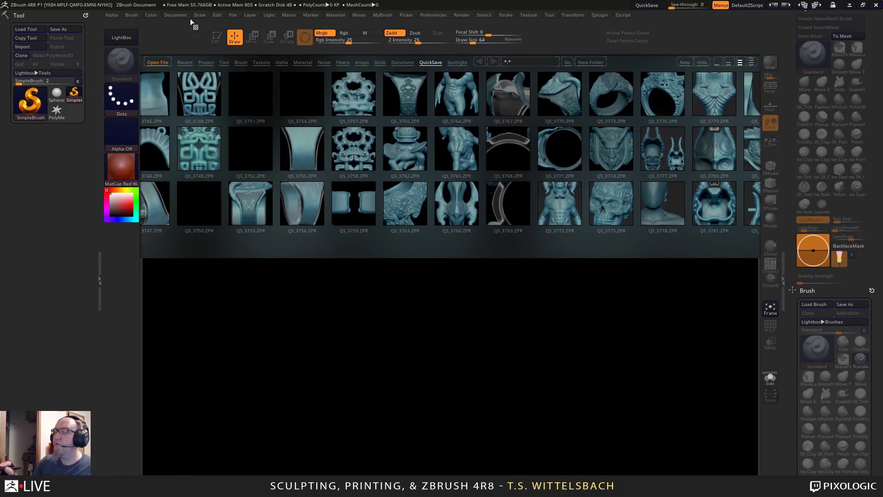
Look through the project files in the Quick saves folder on travel drive (L:) down to the newest, without loading one.
{"action": "left_click", "coordinate": [232, 15]}
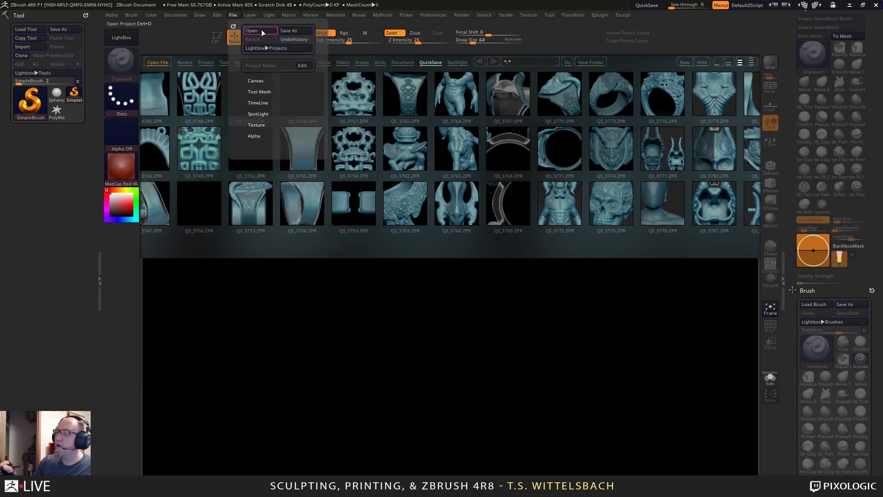
{"action": "left_click", "coordinate": [261, 32]}
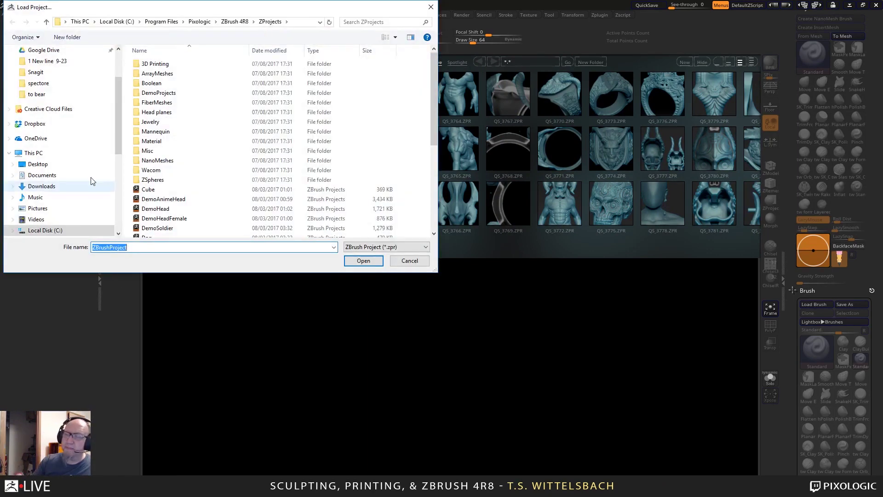
{"action": "left_click_drag", "start_coordinate": [119, 123], "coordinate": [117, 147]}
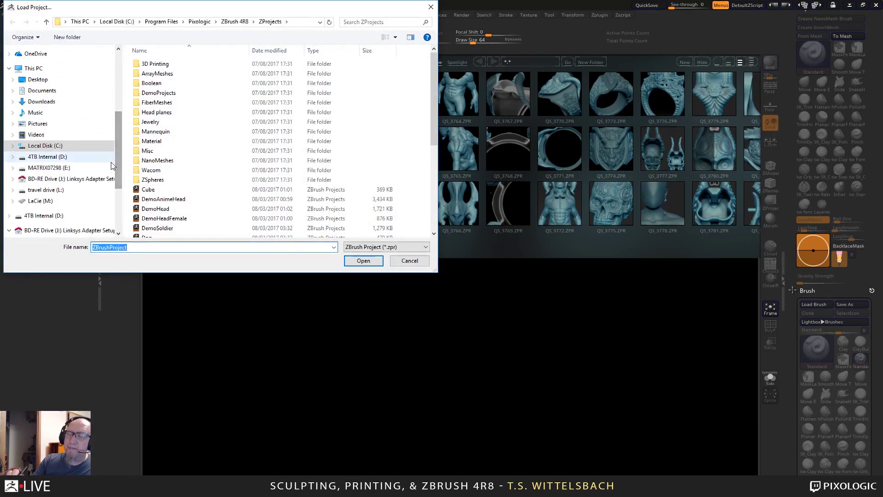
{"action": "left_click", "coordinate": [68, 67]}
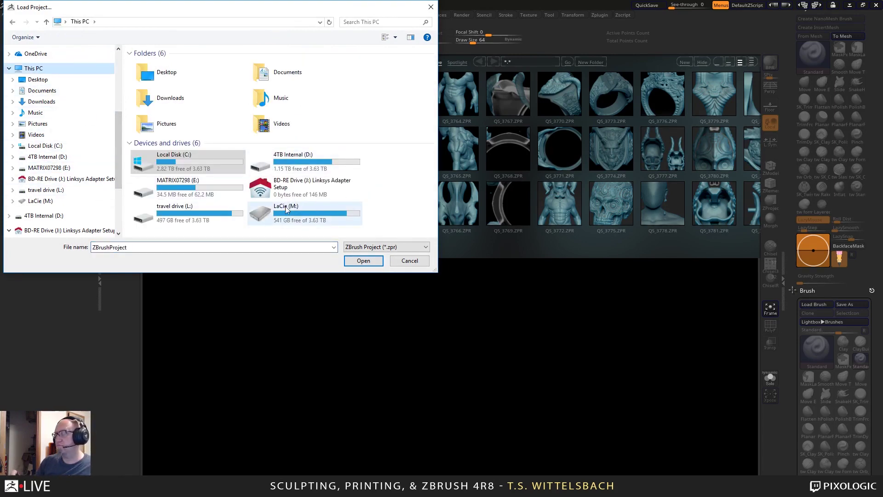
{"action": "double_click", "coordinate": [221, 217]}
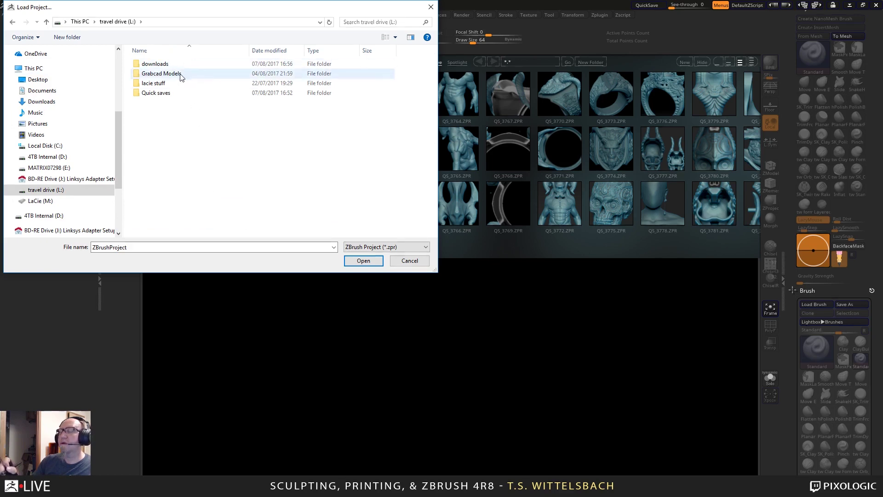
{"action": "double_click", "coordinate": [180, 93]}
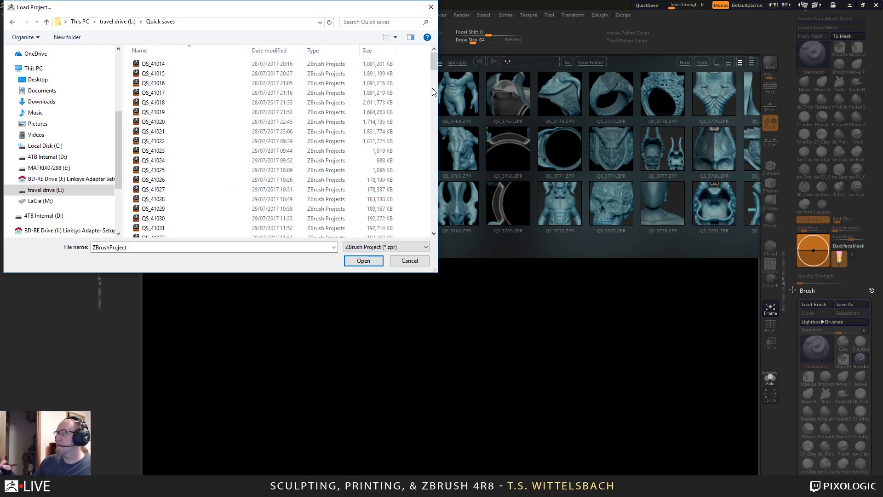
{"action": "left_click_drag", "start_coordinate": [432, 59], "coordinate": [430, 240]}
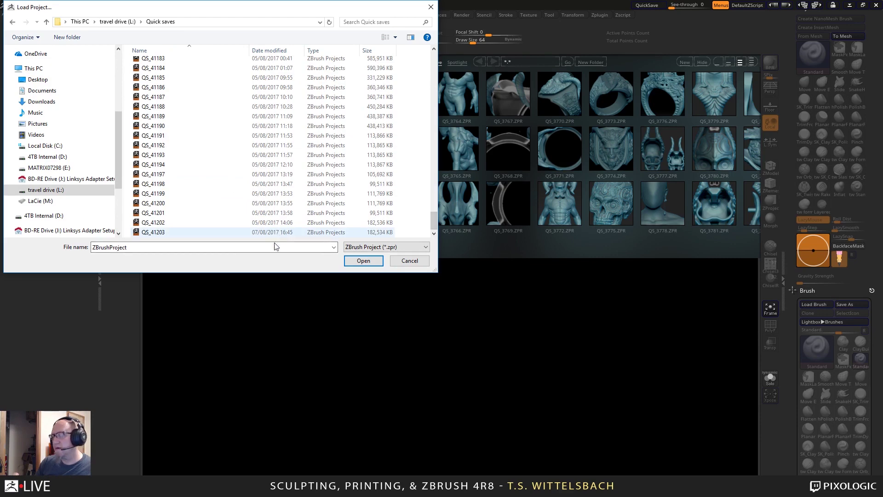
{"action": "left_click", "coordinate": [409, 262]}
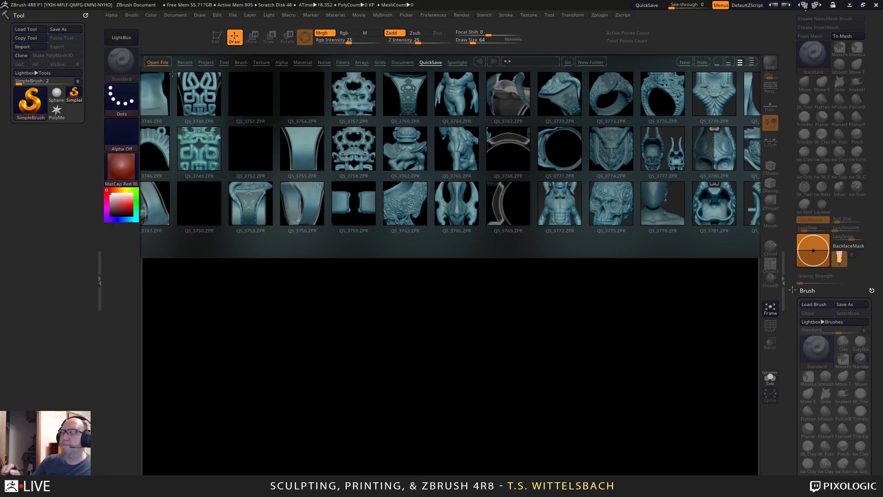
Load the QS_41203 project from the Quick saves folder on travel drive (L:), discarding the current project's changes, and hide LightBox.
{"action": "left_click", "coordinate": [277, 323]}
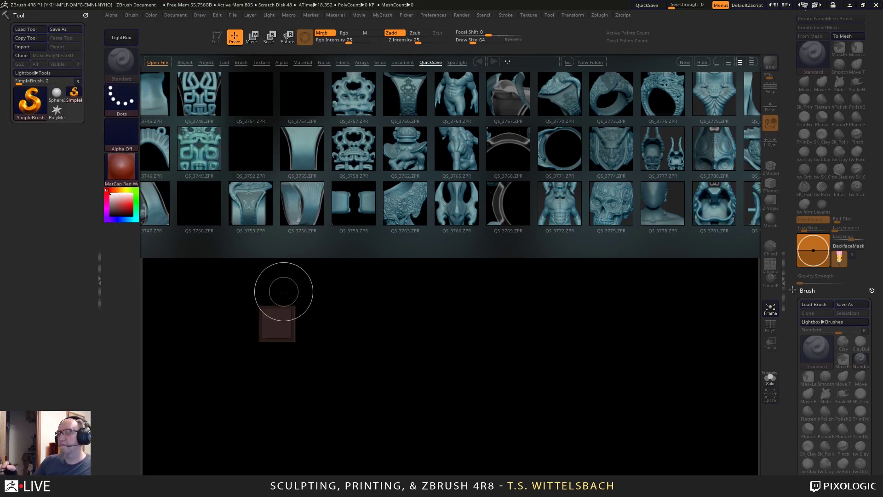
{"action": "left_click", "coordinate": [234, 15]}
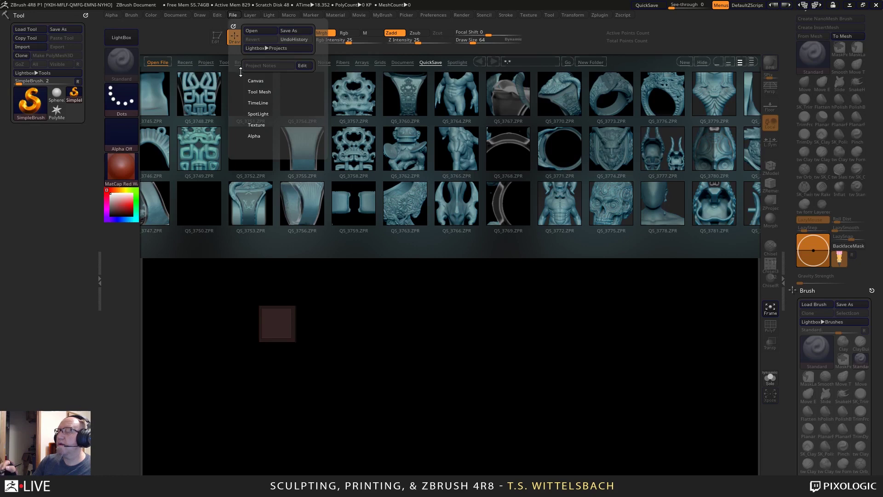
{"action": "left_click", "coordinate": [262, 31]}
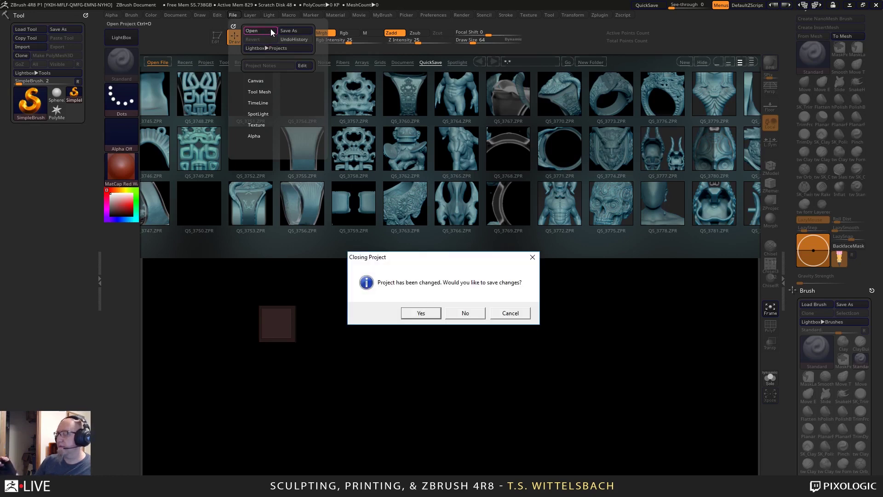
{"action": "left_click", "coordinate": [466, 313]}
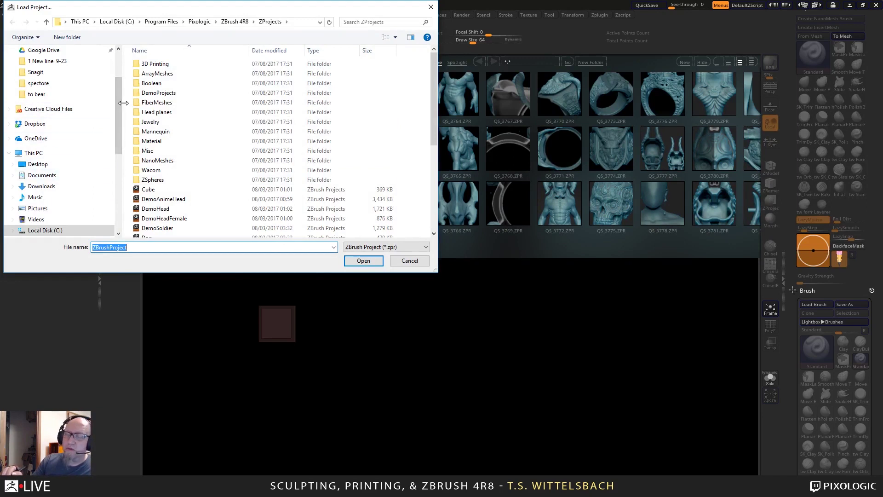
{"action": "left_click_drag", "start_coordinate": [123, 103], "coordinate": [122, 134]}
{"action": "scroll", "coordinate": [118, 154], "scroll_direction": "down", "scroll_amount": 3}
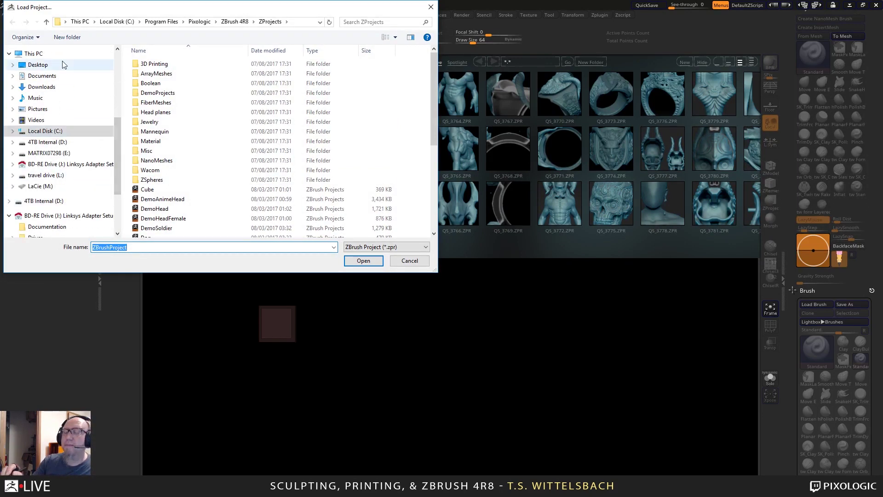
{"action": "left_click", "coordinate": [45, 175]}
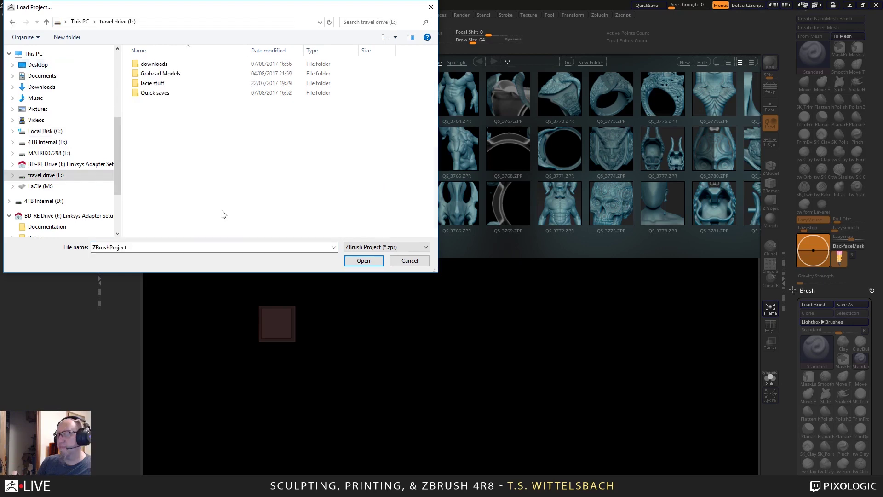
{"action": "double_click", "coordinate": [167, 93]}
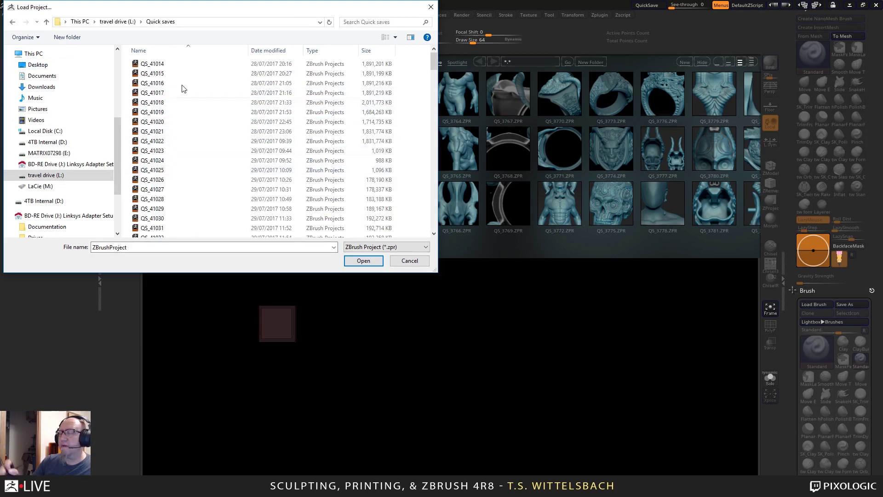
{"action": "left_click_drag", "start_coordinate": [433, 62], "coordinate": [430, 230]}
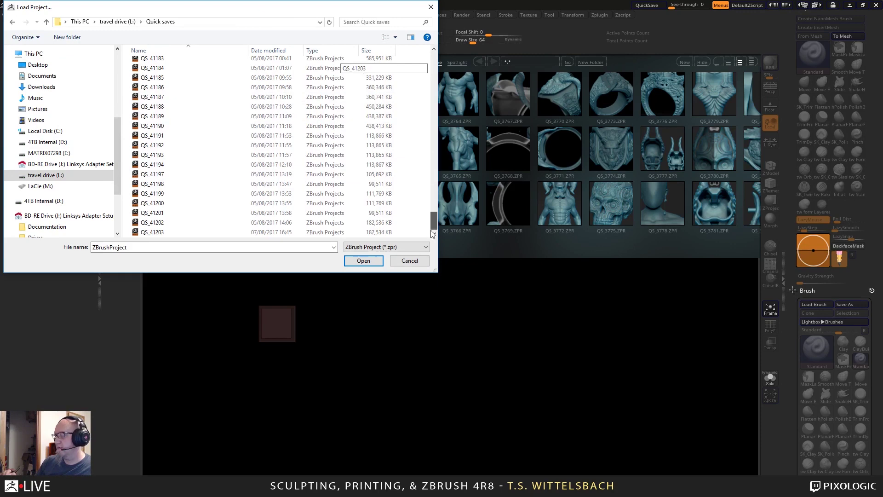
{"action": "double_click", "coordinate": [161, 232]}
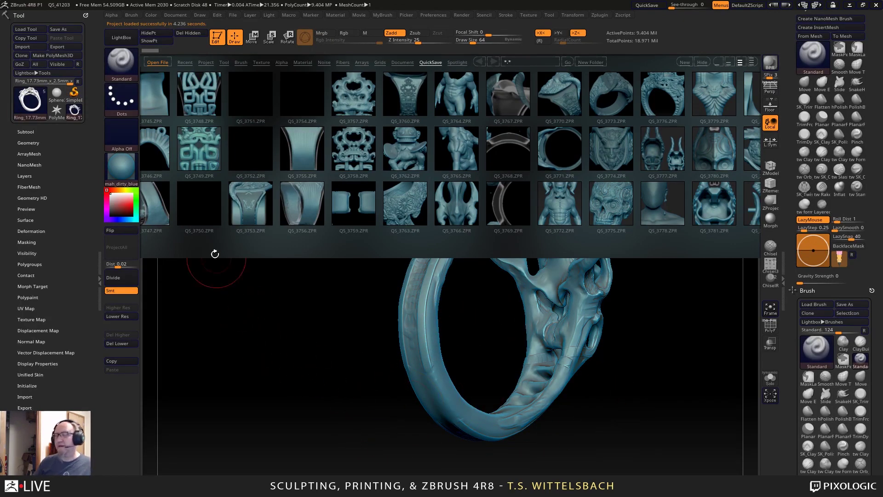
{"action": "left_click", "coordinate": [128, 40]}
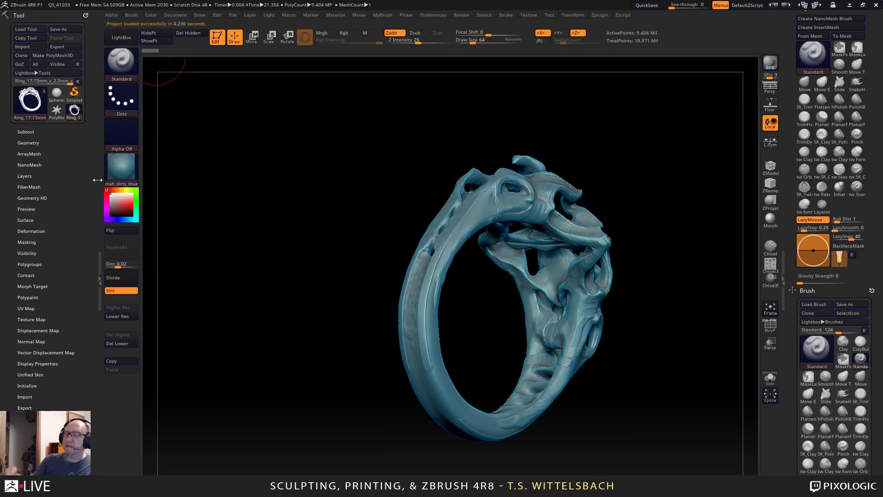
Select the ring subtool directly below the mandrel and try to replace its mesh with a Cylinder 3D primitive.
{"action": "left_click", "coordinate": [28, 132]}
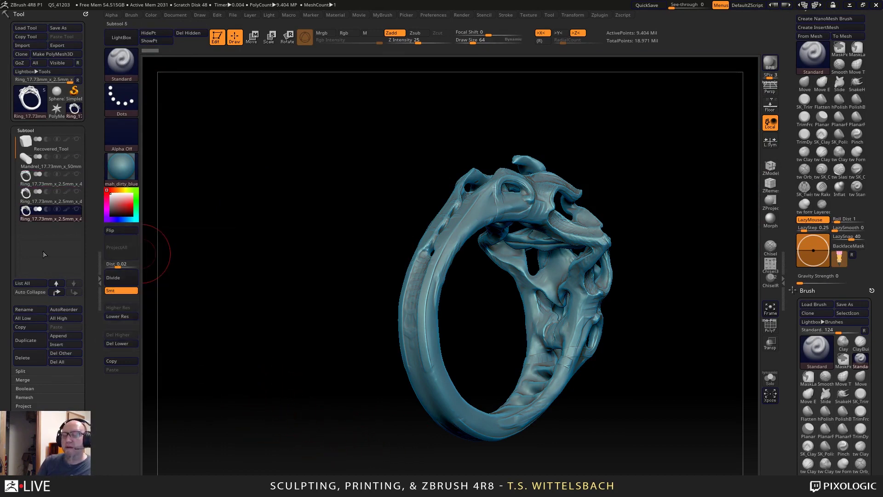
{"action": "left_click", "coordinate": [52, 180]}
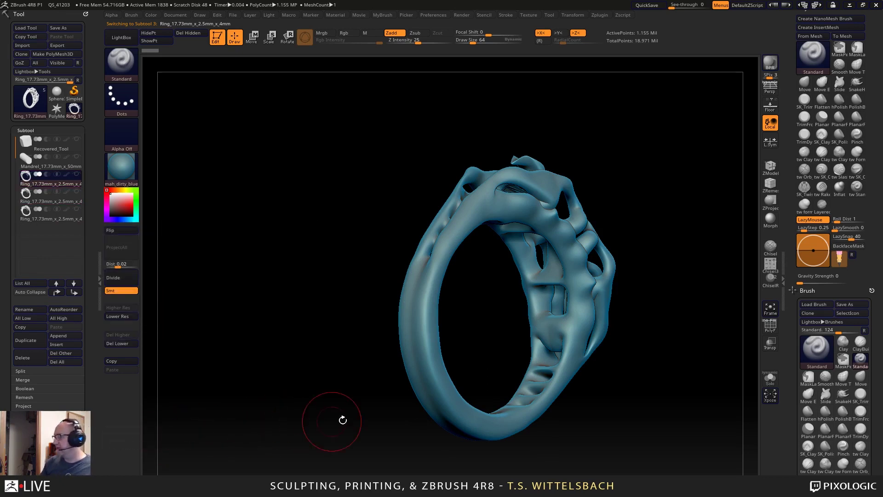
{"action": "left_click_drag", "start_coordinate": [341, 419], "coordinate": [418, 435]}
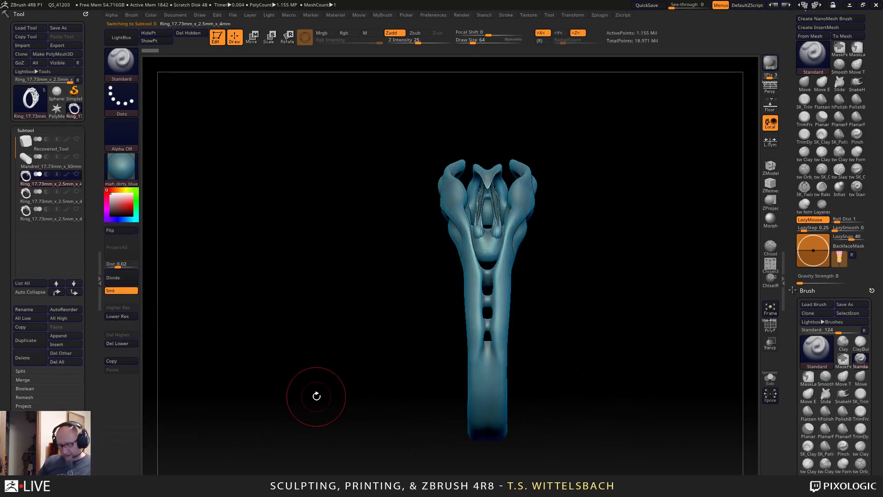
{"action": "key", "text": "w"}
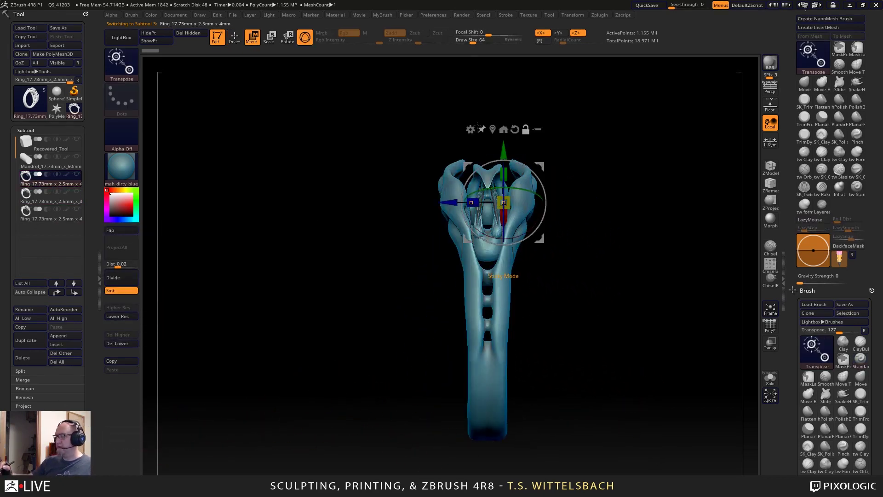
{"action": "left_click", "coordinate": [470, 129]}
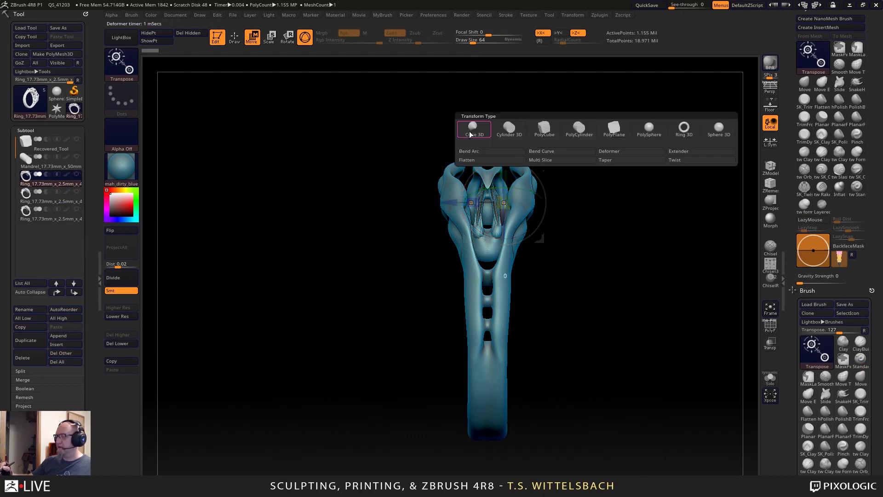
{"action": "left_click", "coordinate": [510, 132]}
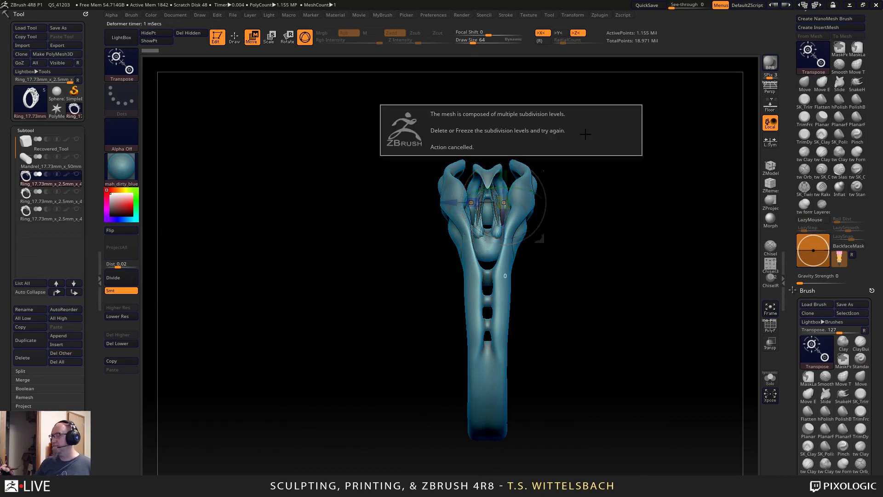
Delete the ring's lower subdivision levels and try the Cylinder 3D replacement again.
{"action": "left_click", "coordinate": [117, 343]}
{"action": "left_click", "coordinate": [471, 129]}
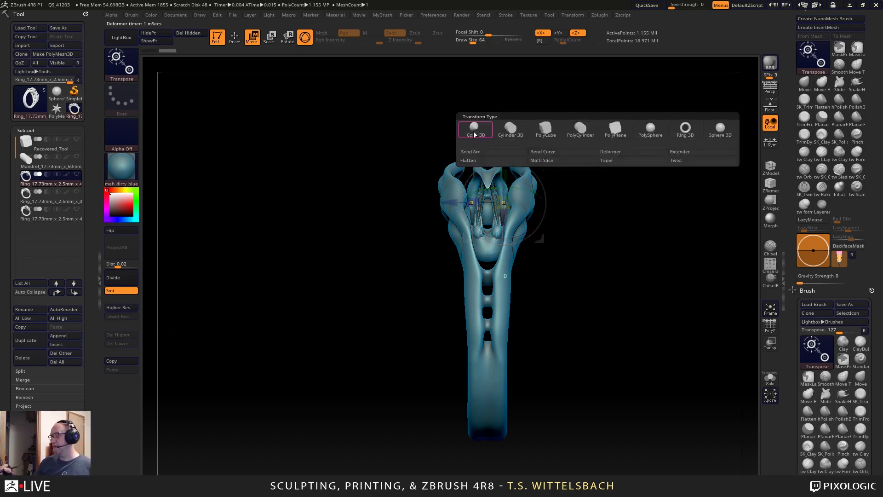
{"action": "left_click", "coordinate": [470, 129]}
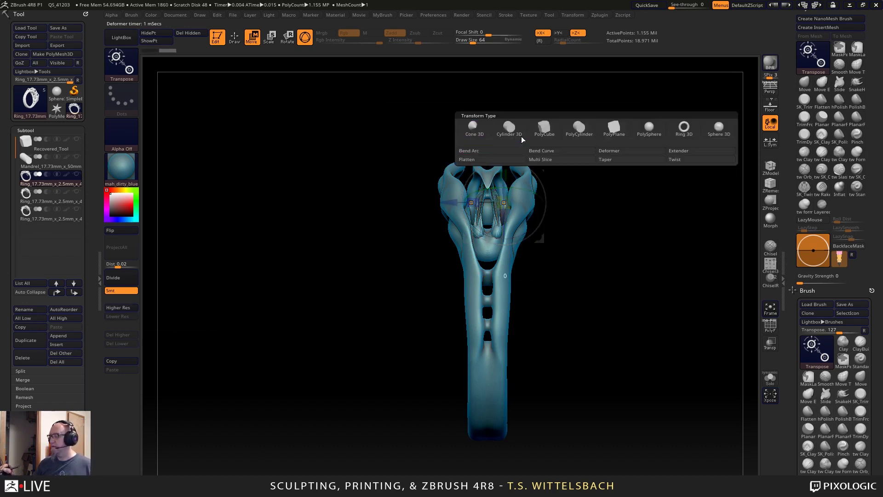
{"action": "left_click", "coordinate": [509, 132]}
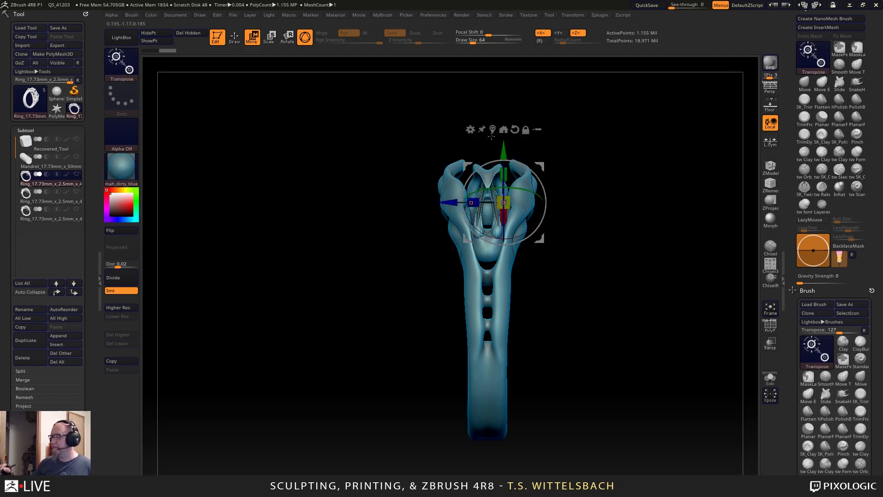
{"action": "left_click", "coordinate": [470, 129]}
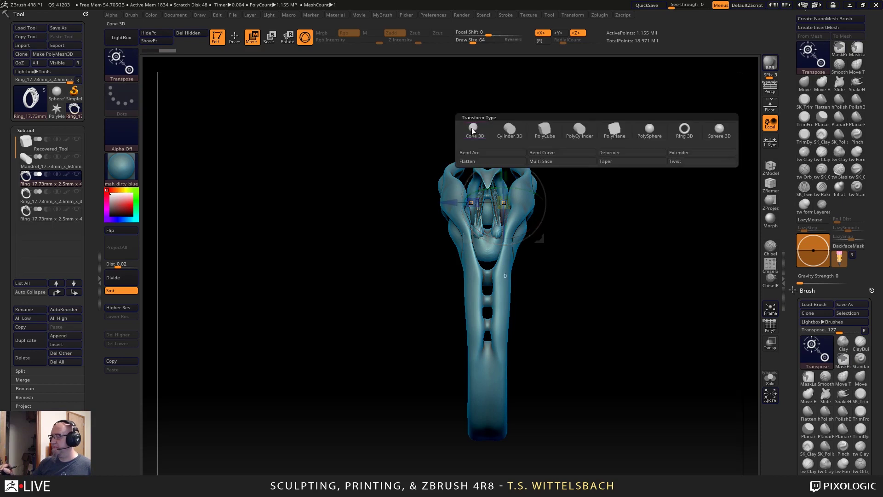
{"action": "left_click", "coordinate": [510, 130]}
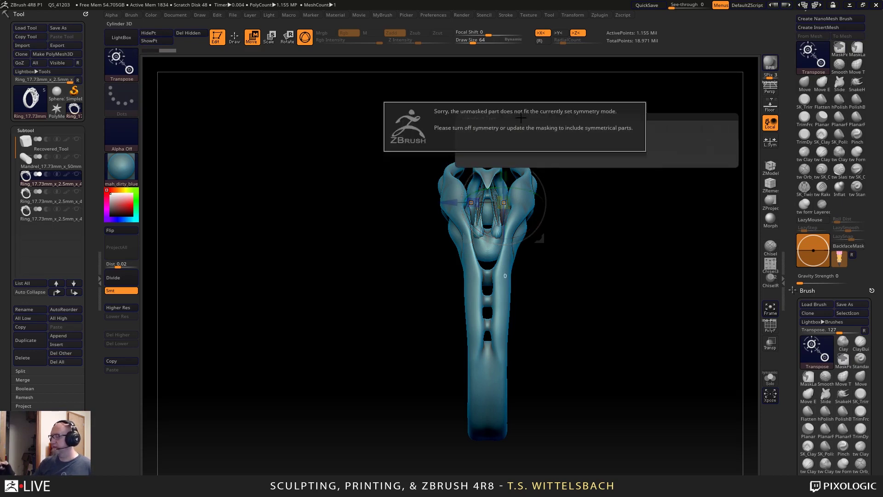
{"action": "left_click", "coordinate": [591, 141]}
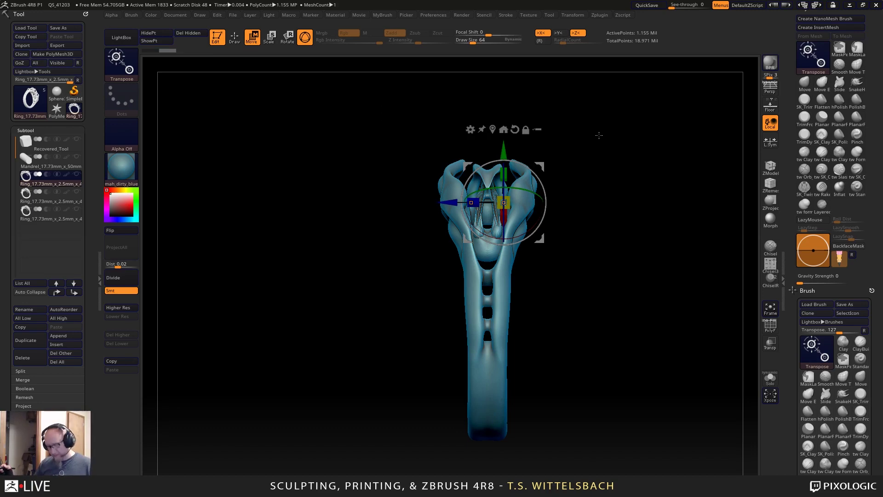
Turn off symmetry and replace the selected ring mesh with a Cylinder 3D primitive.
{"action": "key", "text": "super"}
{"action": "key", "text": "super"}
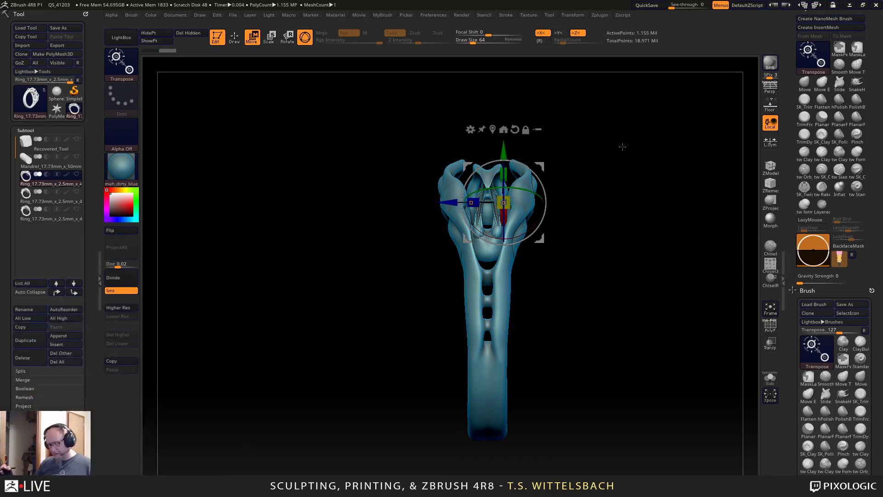
{"action": "key", "text": "x"}
{"action": "left_click", "coordinate": [470, 130]}
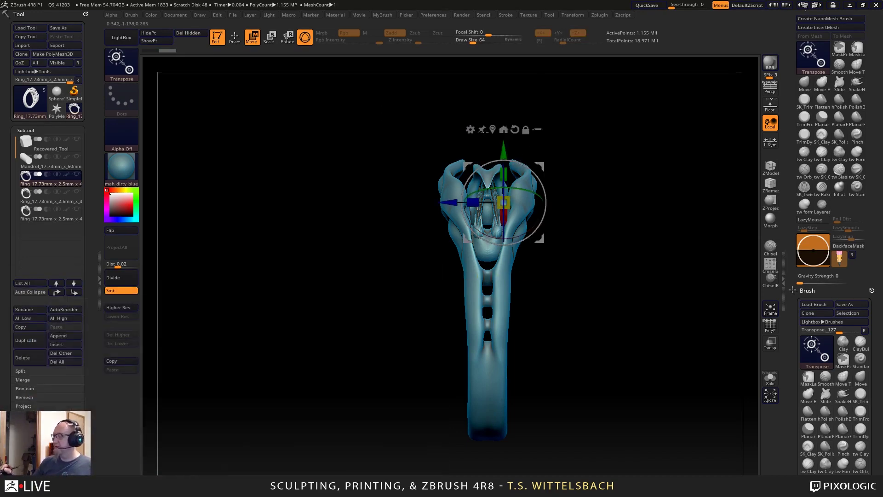
{"action": "left_click", "coordinate": [470, 129]}
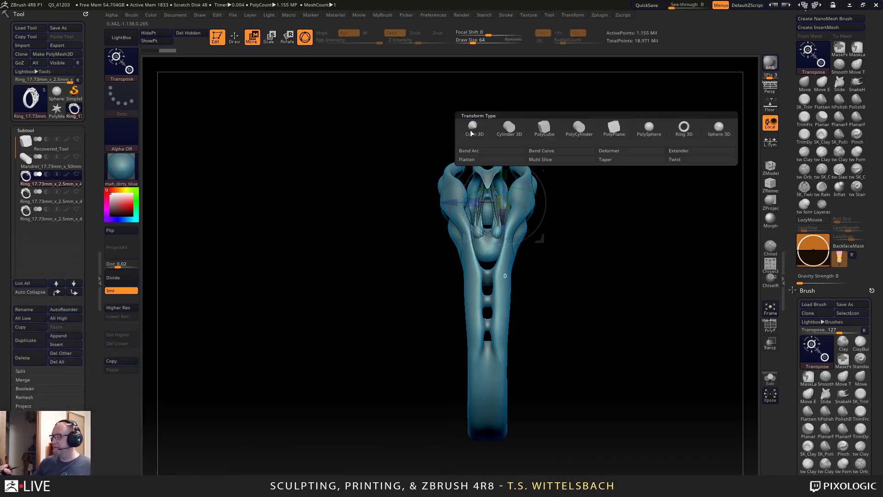
{"action": "left_click", "coordinate": [510, 133]}
Hollow the cylinder into a thin-walled tube, with more divisions around its circumference and VDivide set to 5.
{"action": "left_click_drag", "start_coordinate": [616, 194], "coordinate": [638, 249]}
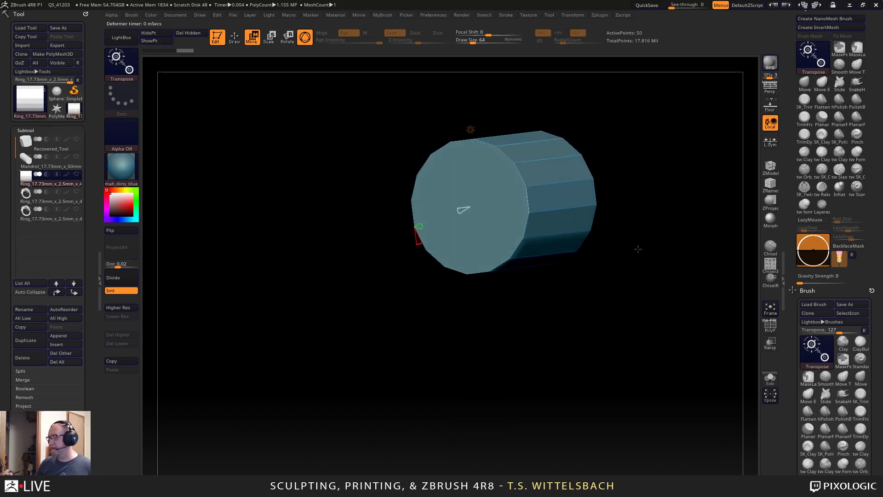
{"action": "left_click_drag", "start_coordinate": [462, 210], "coordinate": [422, 256]}
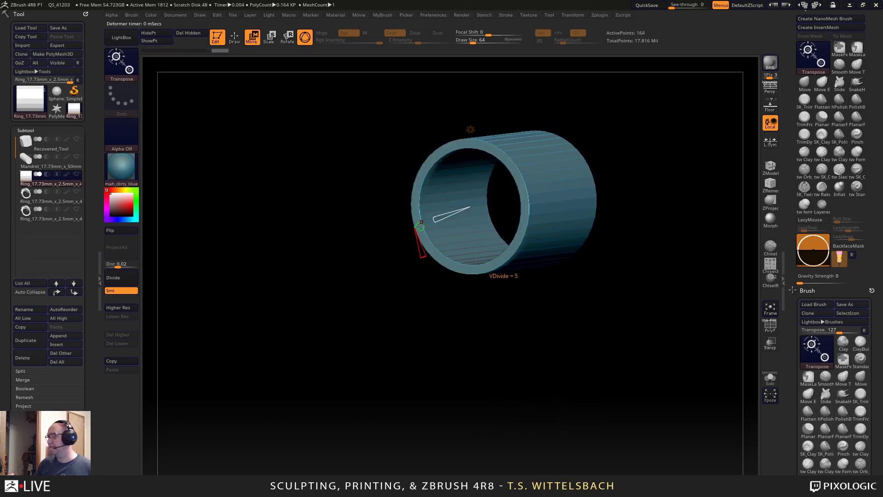
{"action": "left_click_drag", "start_coordinate": [421, 224], "coordinate": [421, 227]}
{"action": "left_click", "coordinate": [518, 334]}
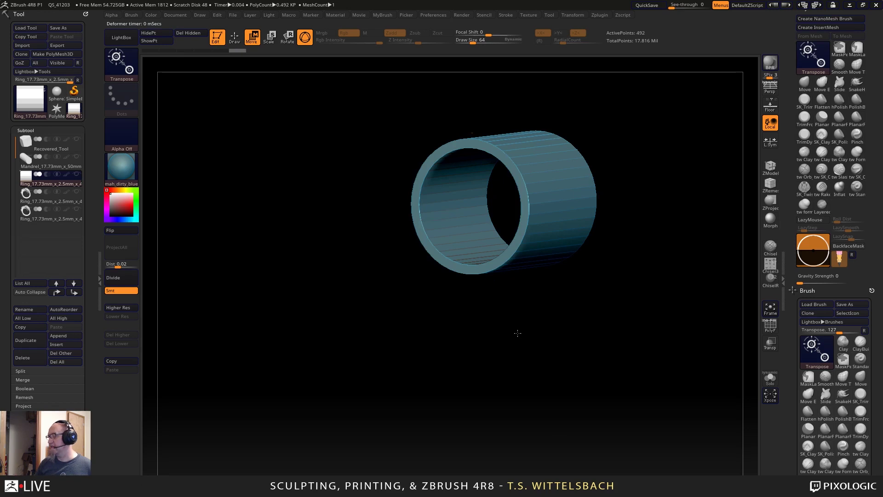
Show the polyframe and scale the tube with the gizmo into a larger, narrower ring band.
{"action": "left_click_drag", "start_coordinate": [518, 333], "coordinate": [571, 383], "text": "shift"}
{"action": "key", "text": "shift+f"}
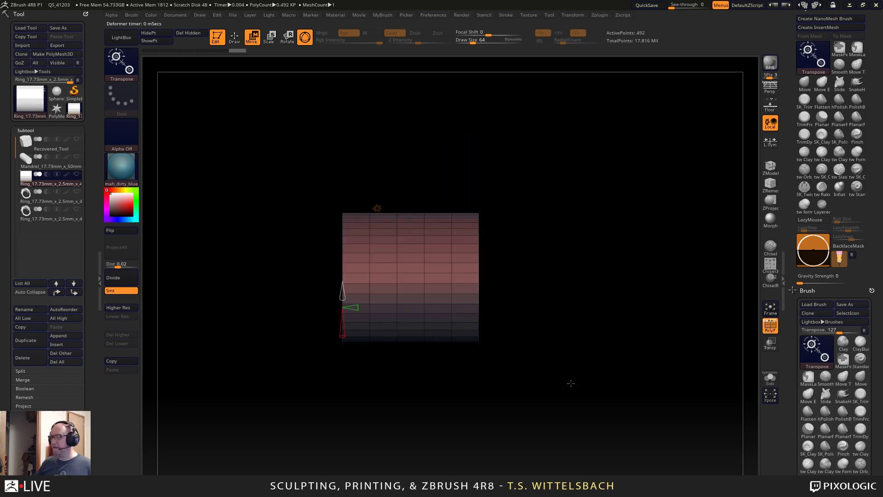
{"action": "left_click_drag", "start_coordinate": [325, 368], "coordinate": [348, 421]}
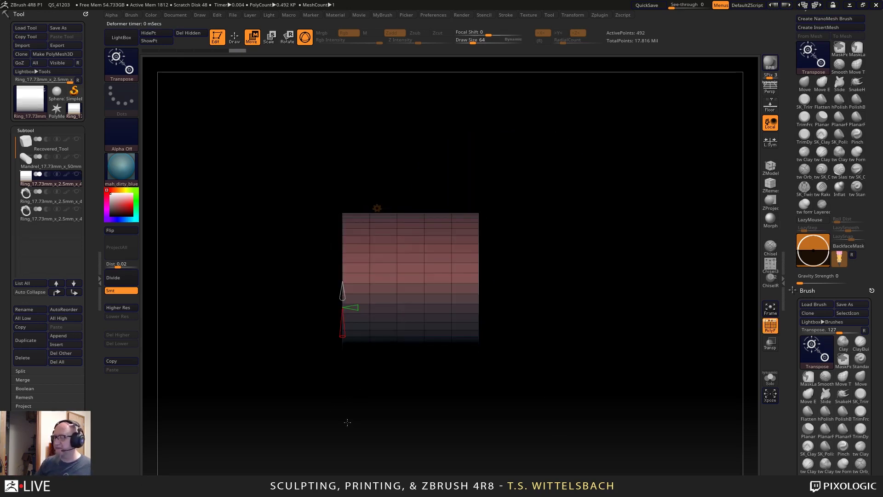
{"action": "left_click_drag", "start_coordinate": [530, 330], "coordinate": [534, 352], "text": "alt"}
{"action": "key", "text": "y"}
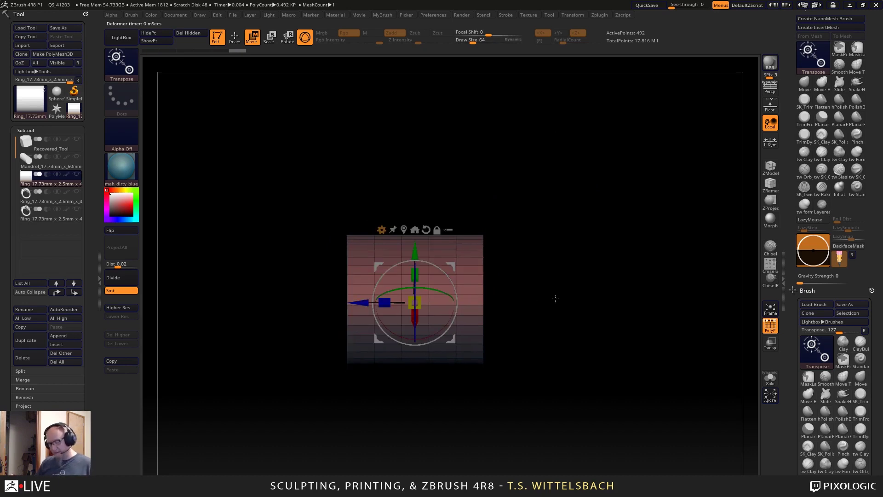
{"action": "mouse_move", "coordinate": [416, 302]}
{"action": "left_mouse_down"}
{"action": "mouse_move", "coordinate": [416, 310]}
{"action": "mouse_move", "coordinate": [443, 310]}
{"action": "mouse_move", "coordinate": [422, 317]}
{"action": "mouse_move", "coordinate": [640, 460]}
{"action": "left_mouse_up"}
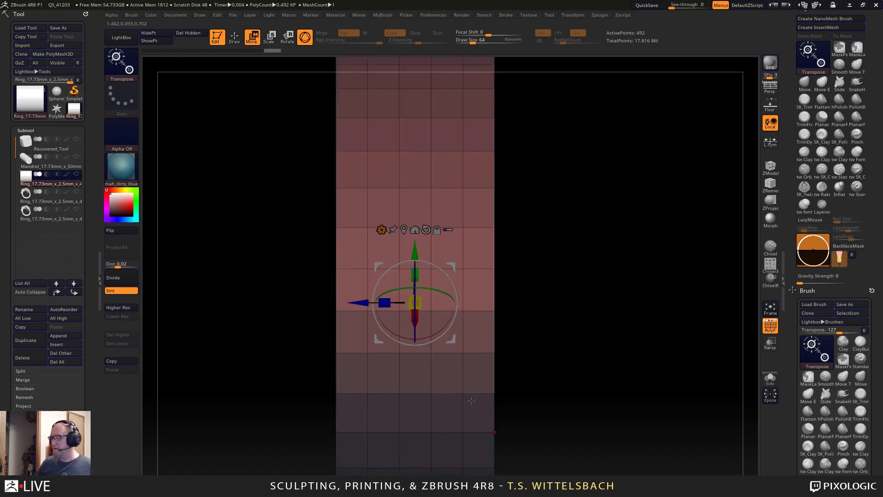
{"action": "mouse_move", "coordinate": [416, 302]}
{"action": "left_mouse_down"}
{"action": "mouse_move", "coordinate": [503, 417]}
{"action": "mouse_move", "coordinate": [633, 456]}
{"action": "mouse_move", "coordinate": [653, 279]}
{"action": "left_mouse_up"}
Update the ring band's size ratios in 3D Print Hub, choosing 103.52 × 103.48 × 29.89 mm as its size.
{"action": "left_click_drag", "start_coordinate": [872, 271], "coordinate": [872, 336]}
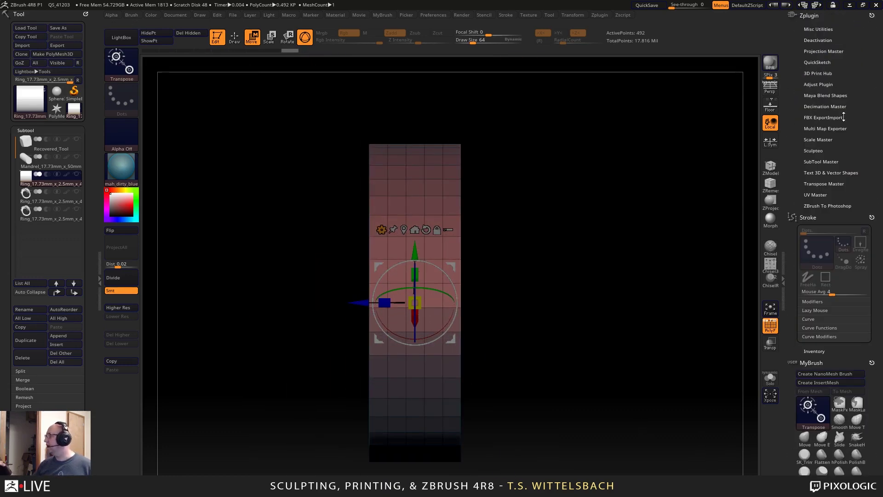
{"action": "left_click", "coordinate": [827, 60]}
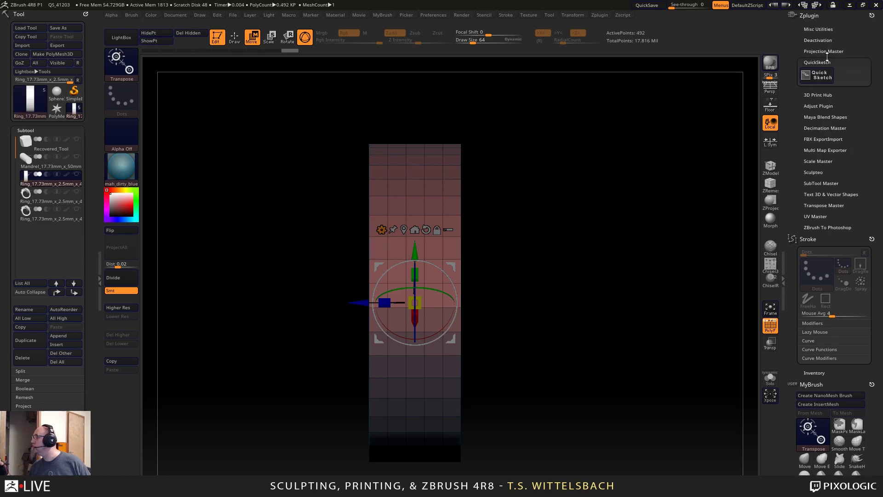
{"action": "left_click", "coordinate": [830, 61]}
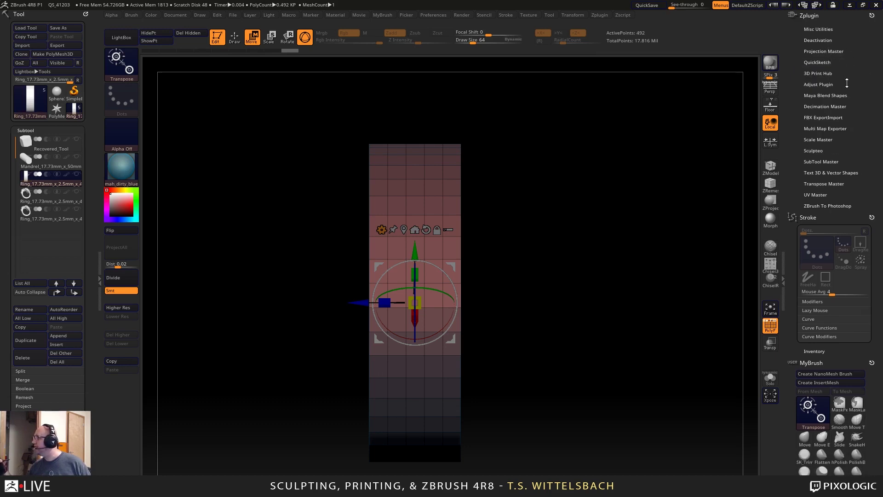
{"action": "left_click", "coordinate": [824, 73]}
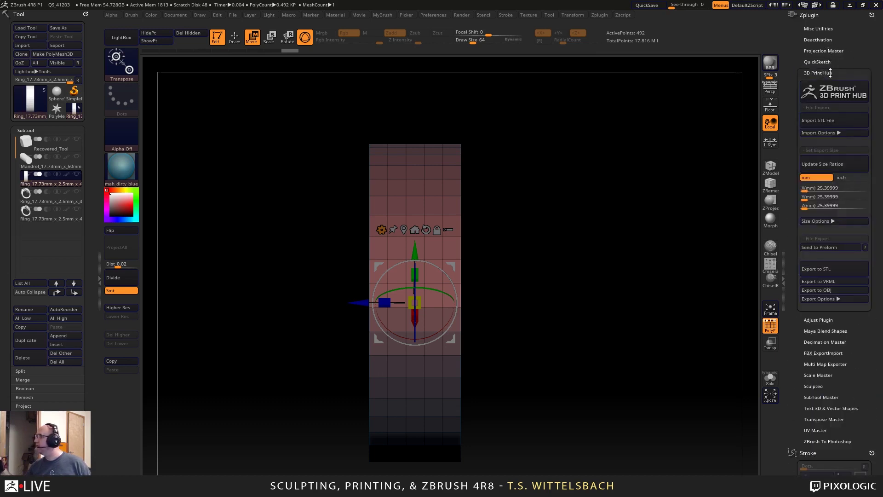
{"action": "key", "text": "space"}
{"action": "left_click", "coordinate": [851, 161]}
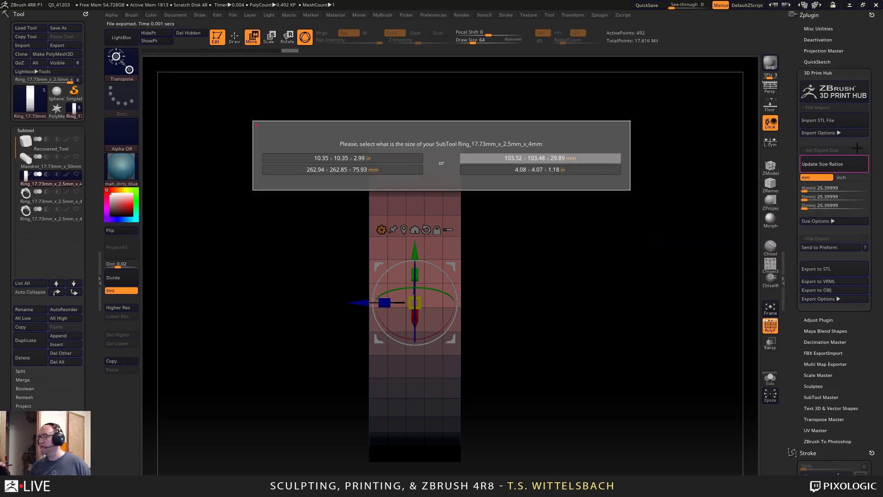
{"action": "left_click", "coordinate": [592, 159]}
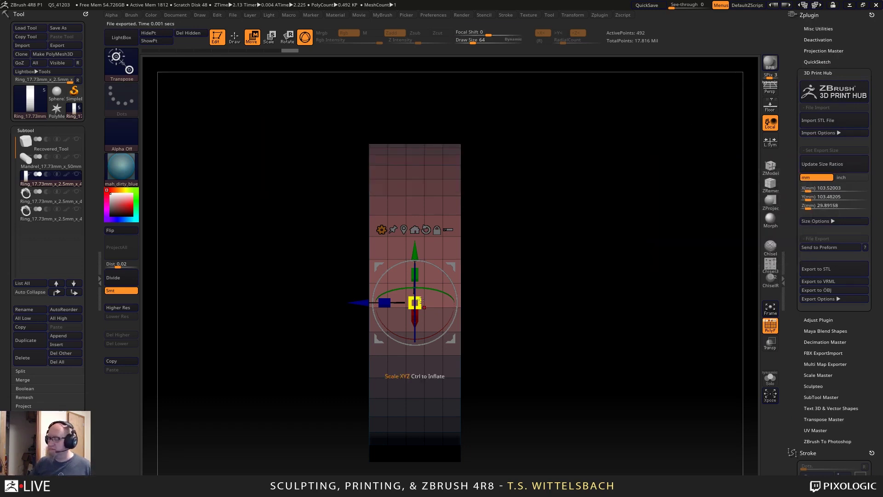
Scale the band down evenly, update its size ratios with 30.50 × 30.49 × 8.81 mm, and inspect its profile.
{"action": "left_click", "coordinate": [861, 164]}
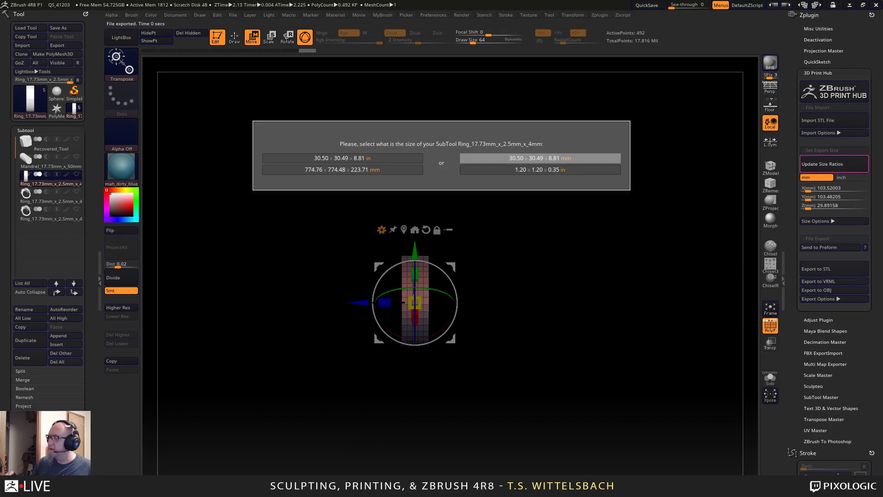
{"action": "left_click", "coordinate": [558, 157]}
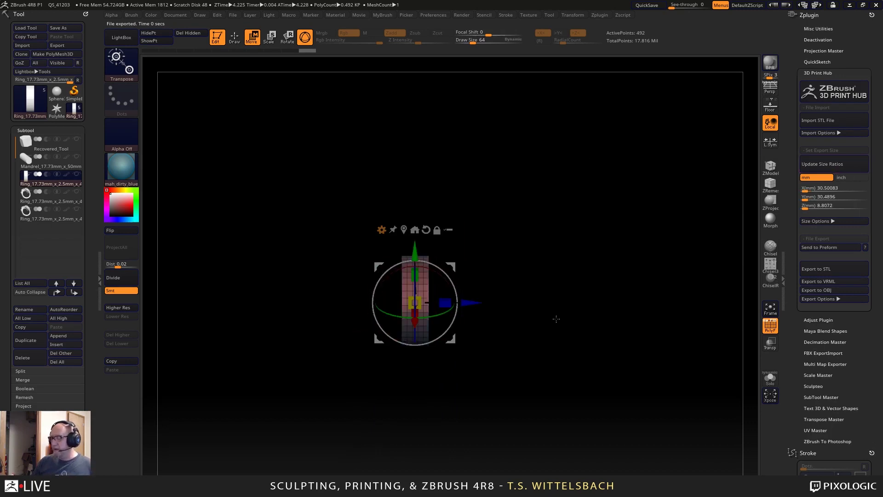
{"action": "left_click_drag", "start_coordinate": [604, 317], "coordinate": [599, 360]}
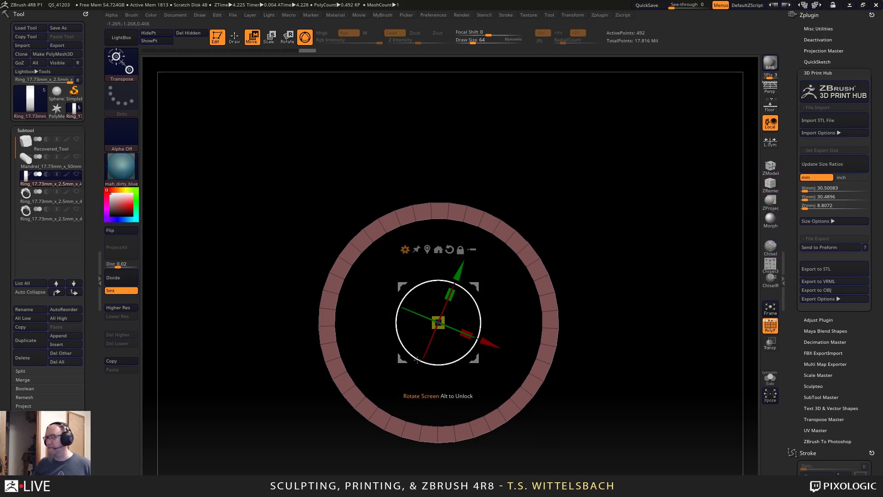
{"action": "left_click_drag", "start_coordinate": [570, 426], "coordinate": [598, 371]}
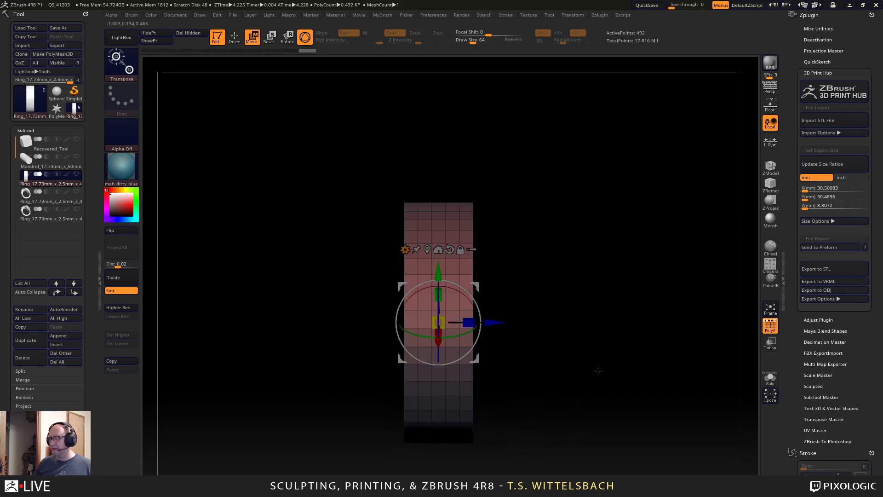
{"action": "left_click_drag", "start_coordinate": [551, 291], "coordinate": [553, 268], "text": "alt"}
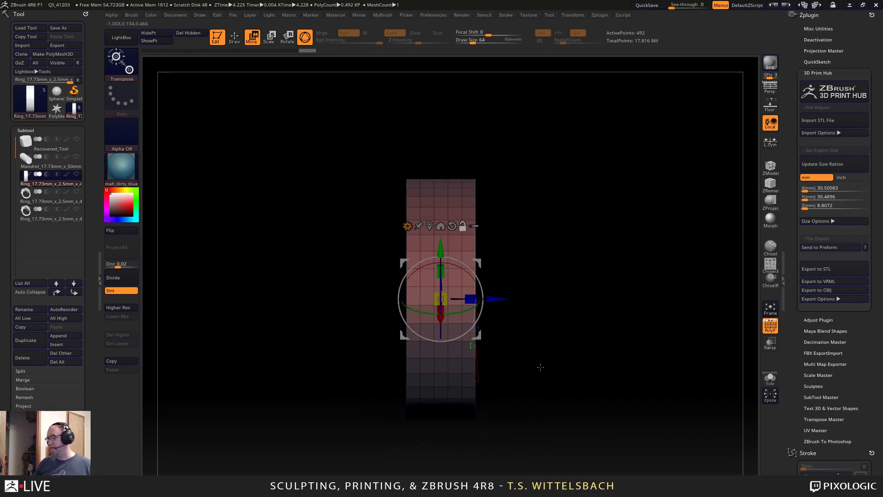
Switch to Draw mode and subdivide the ring band repeatedly with smoothing until it reaches about 8 million points.
{"action": "left_click", "coordinate": [234, 38]}
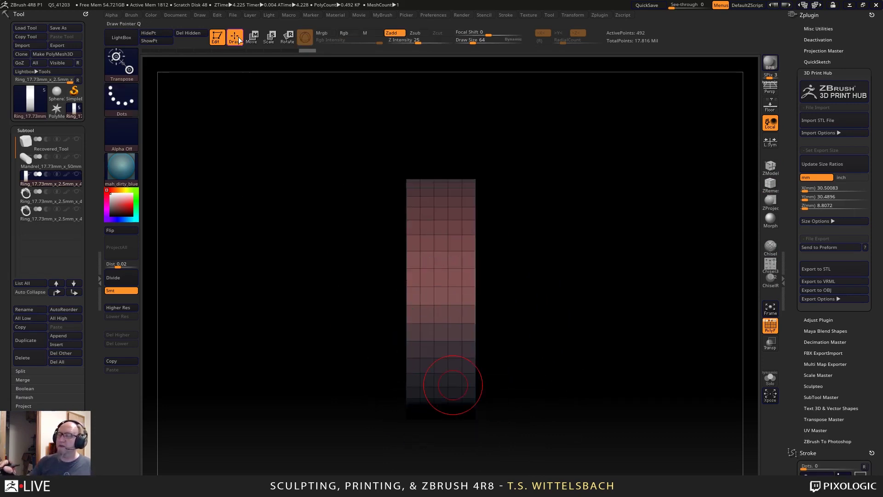
{"action": "left_click_drag", "start_coordinate": [571, 253], "coordinate": [593, 282], "text": "alt"}
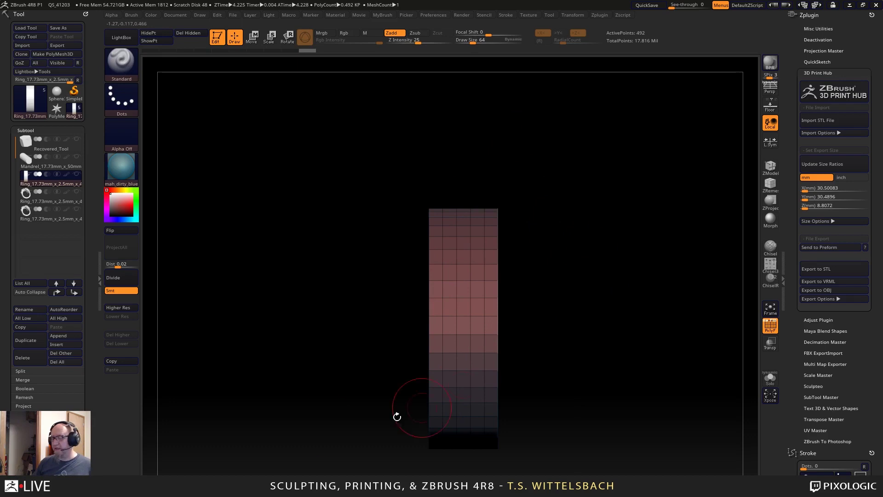
{"action": "left_click", "coordinate": [126, 277]}
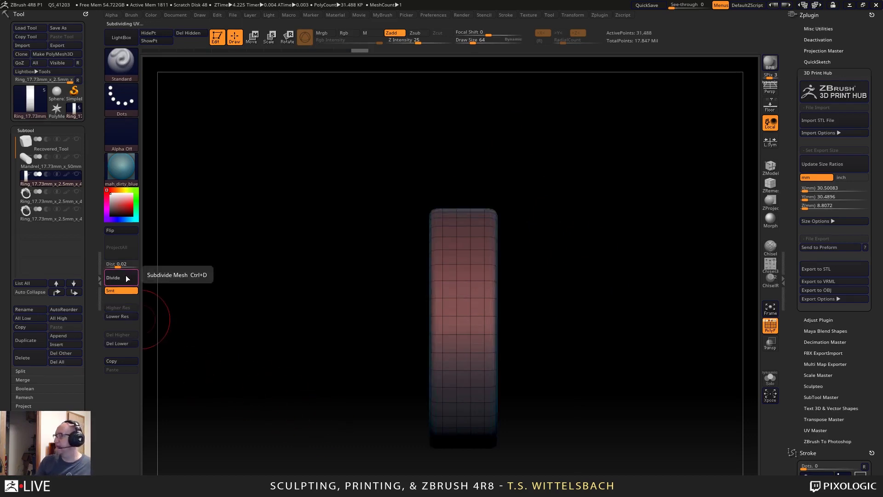
{"action": "left_click", "coordinate": [125, 276]}
{"action": "left_click", "coordinate": [126, 276]}
{"action": "left_click", "coordinate": [127, 275]}
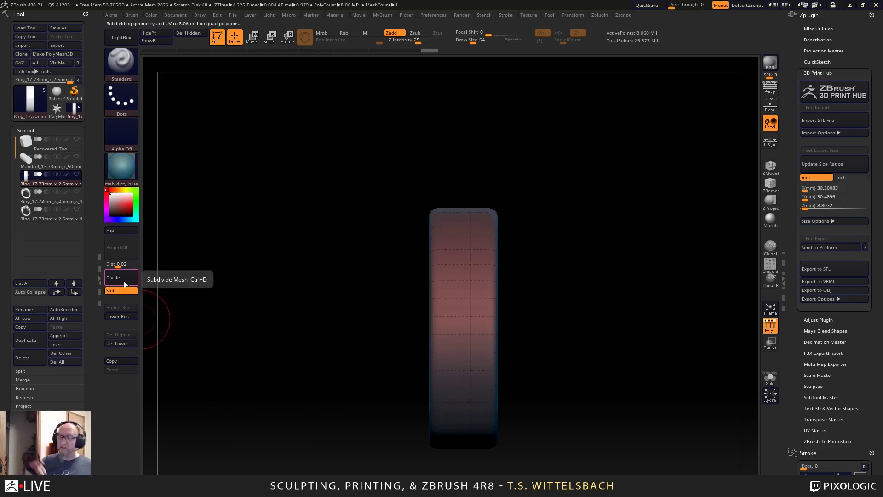
Step down through the ring's subdivision levels and back up to the highest, checking the surface at each.
{"action": "left_click", "coordinate": [126, 316]}
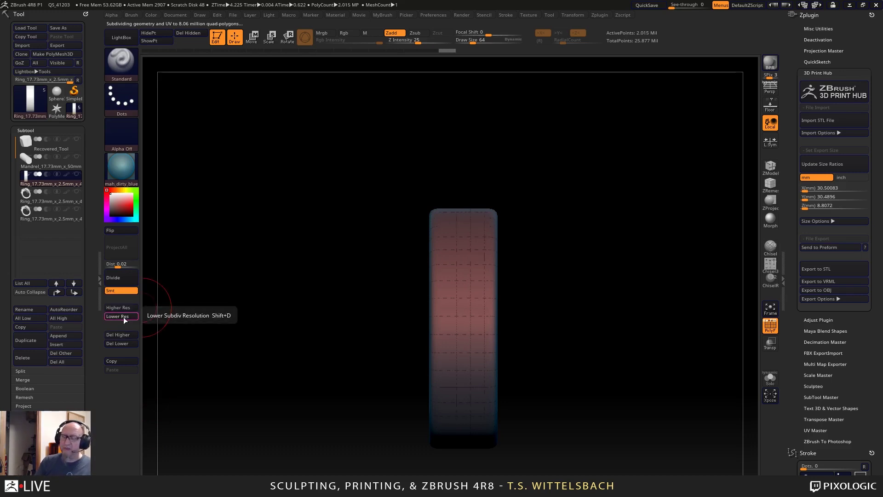
{"action": "left_click", "coordinate": [123, 316]}
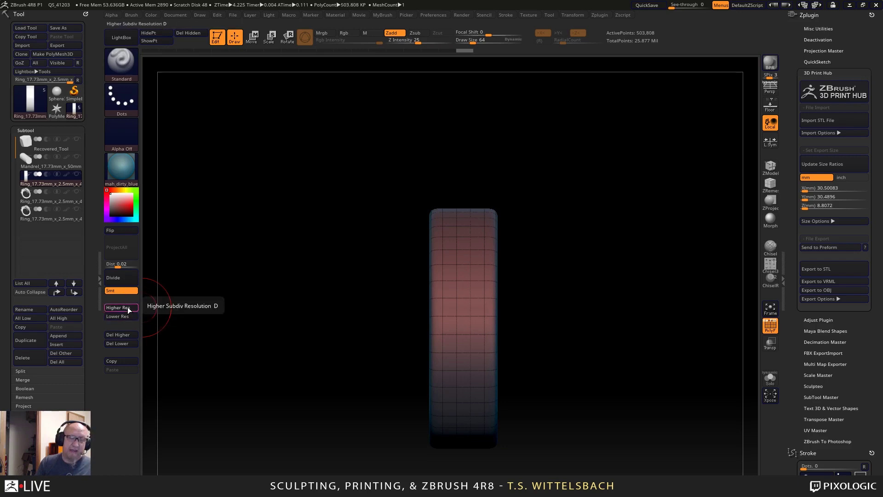
{"action": "left_click", "coordinate": [128, 308]}
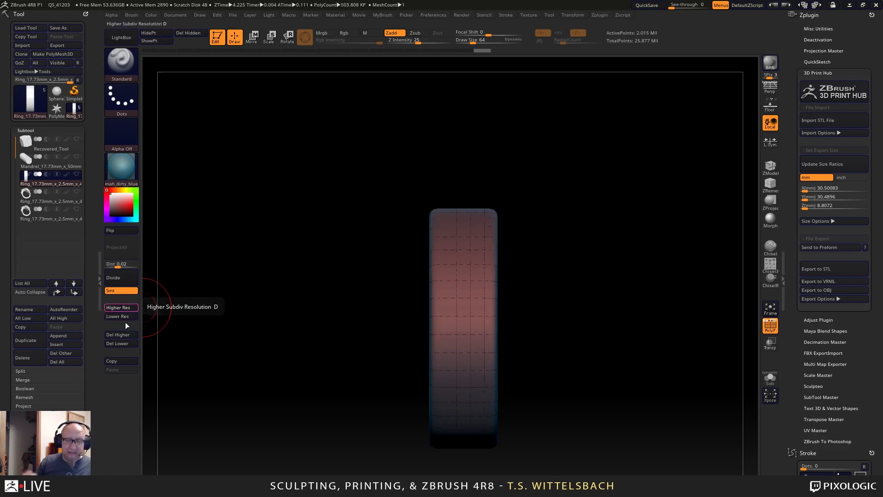
{"action": "left_click_drag", "start_coordinate": [567, 360], "coordinate": [523, 324], "text": "alt"}
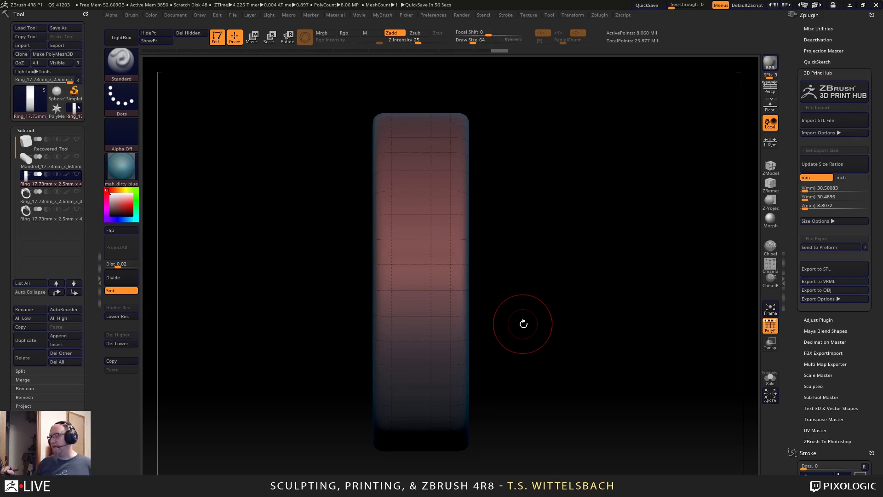
{"action": "left_click_drag", "start_coordinate": [523, 324], "coordinate": [525, 217]}
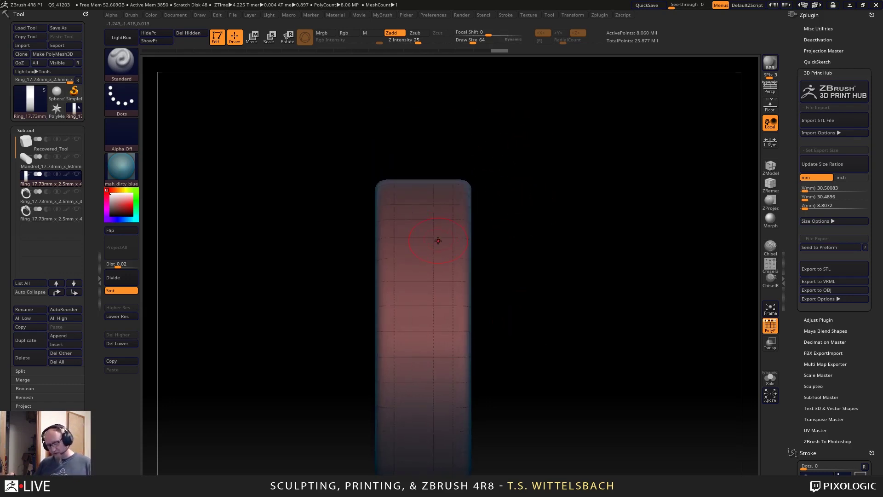
Try to replace the subdivided ring with a fresh Cylinder 3D primitive from the gizmo's transform types.
{"action": "key", "text": "w"}
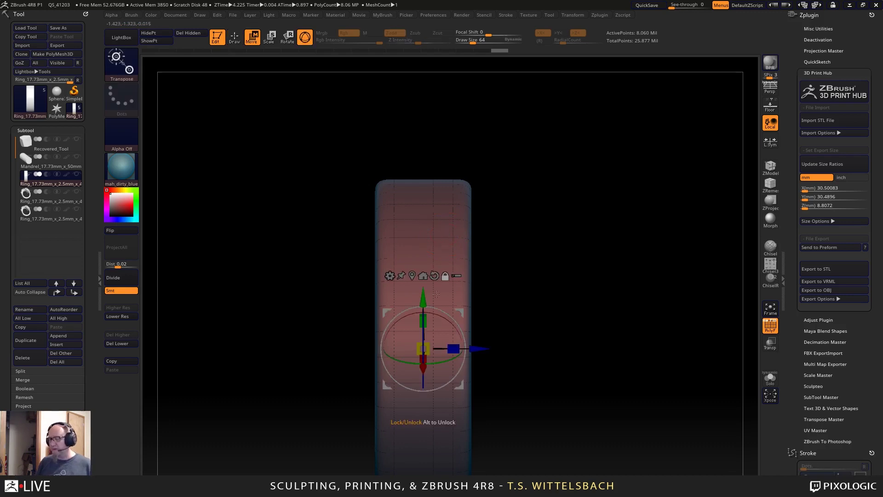
{"action": "left_click", "coordinate": [390, 276]}
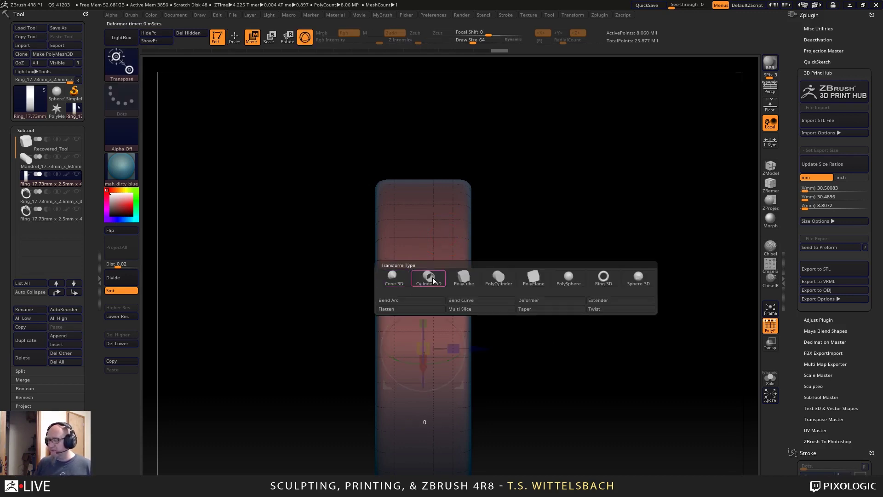
{"action": "left_click", "coordinate": [431, 278]}
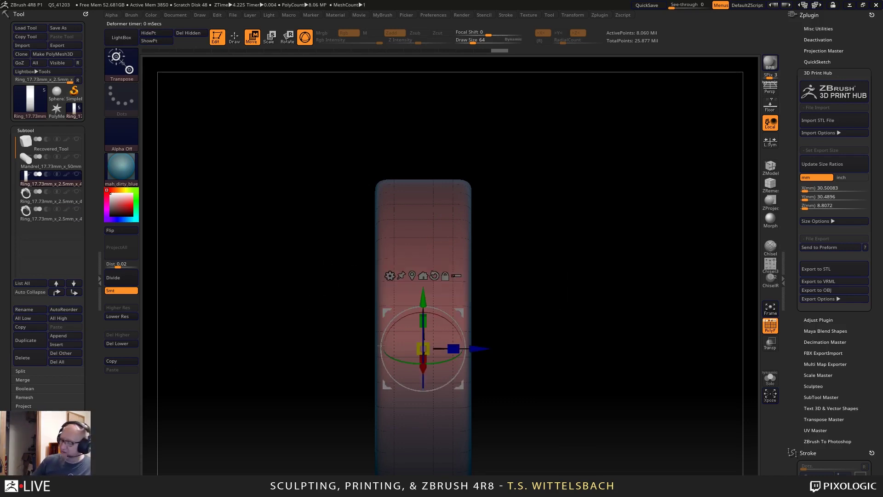
Select the mandrel subtool and replace its mesh with a Cylinder 3D primitive.
{"action": "left_click", "coordinate": [35, 161]}
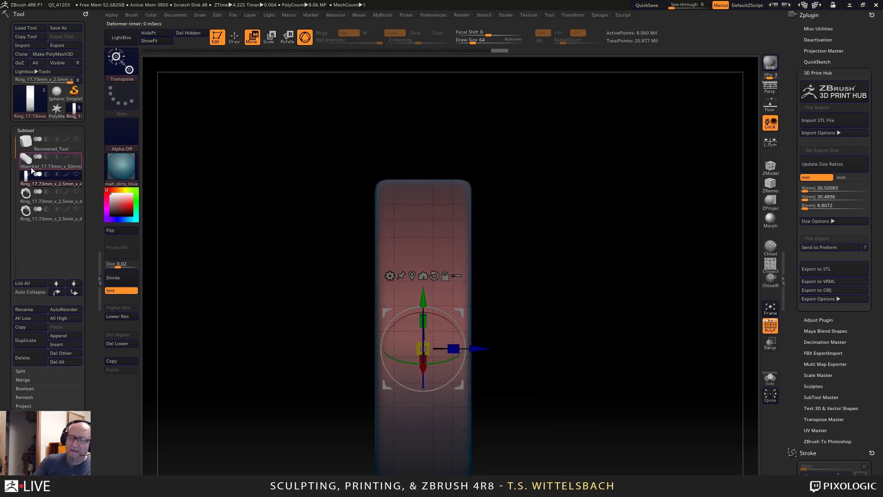
{"action": "key", "text": "f"}
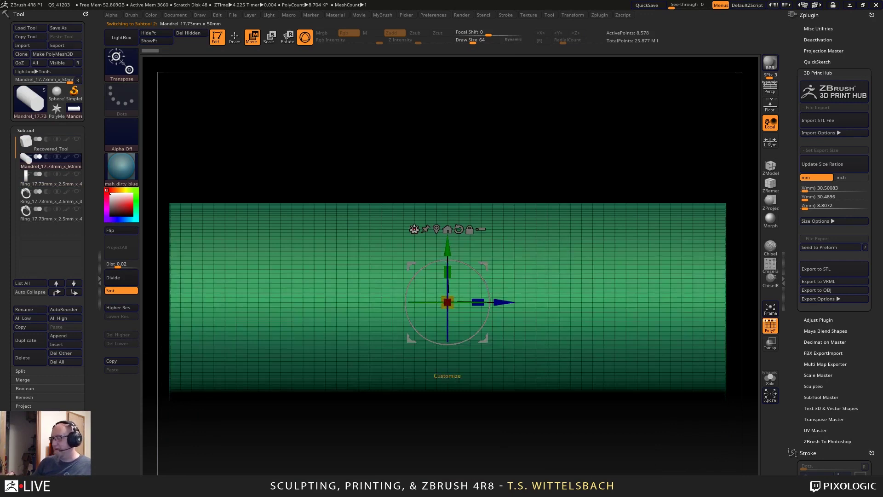
{"action": "left_click", "coordinate": [414, 229]}
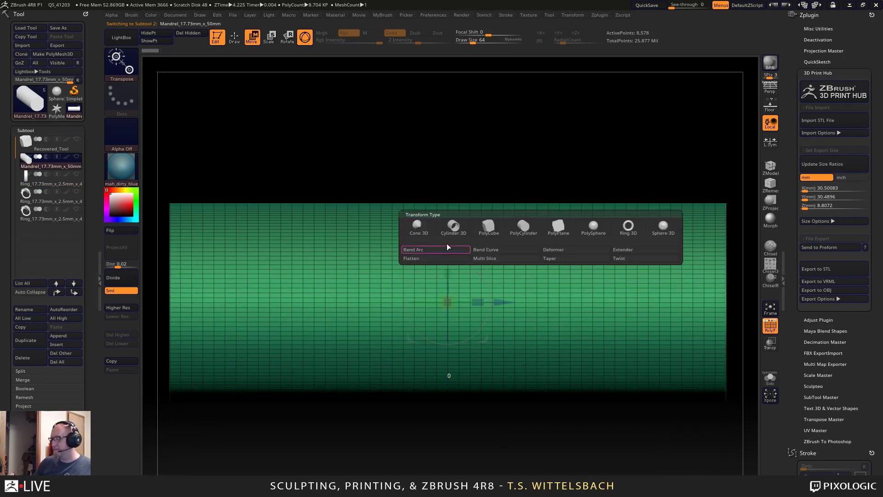
{"action": "left_click", "coordinate": [453, 226]}
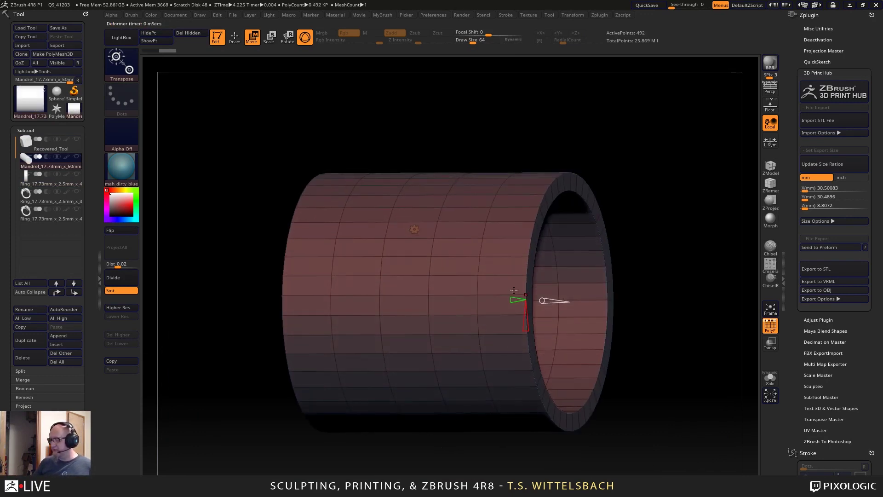
Try an inner radius of 0.39 and 73 circumference divisions on the mandrel's cylinder, then leave it thin-walled with fewer divisions.
{"action": "left_click_drag", "start_coordinate": [642, 368], "coordinate": [611, 391]}
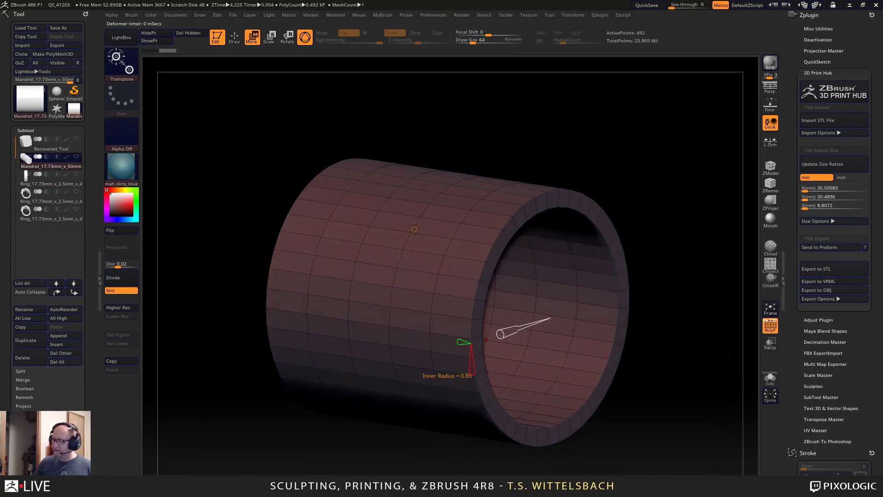
{"action": "left_click_drag", "start_coordinate": [699, 265], "coordinate": [672, 258], "text": "shift"}
{"action": "left_click_drag", "start_coordinate": [388, 339], "coordinate": [405, 346]}
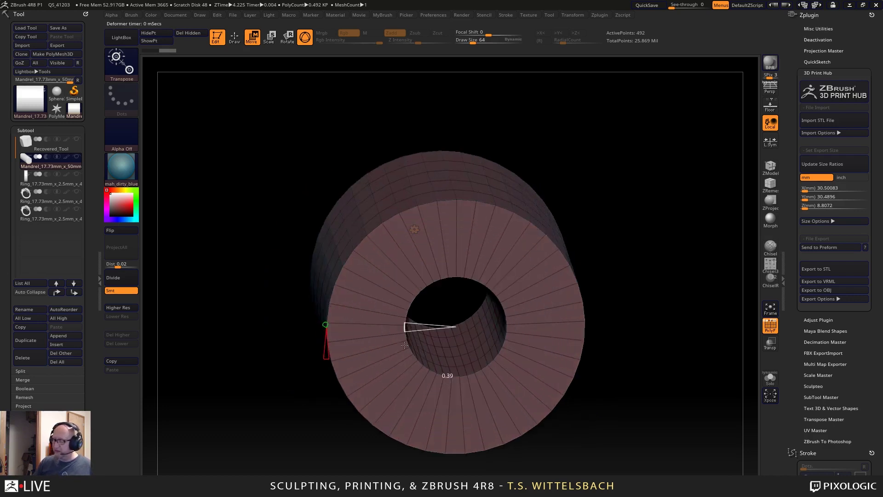
{"action": "key", "text": "ctrl+shift+z"}
{"action": "key", "text": "ctrl+shift+z"}
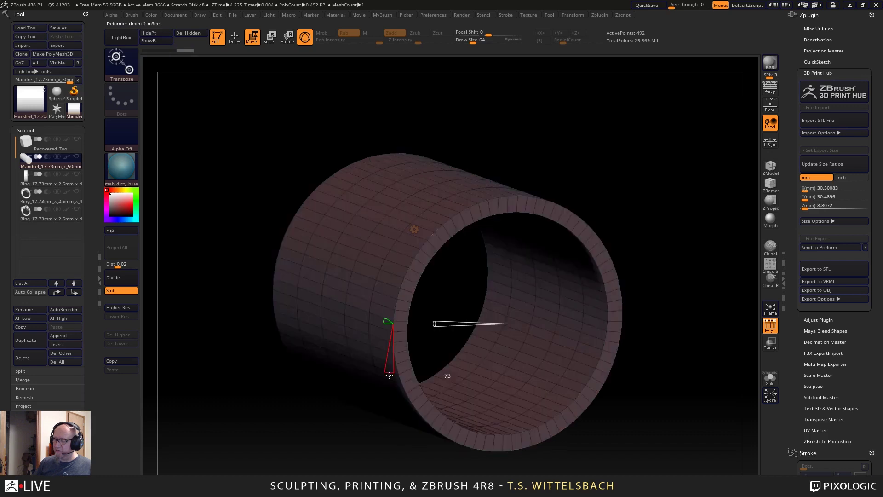
{"action": "mouse_move", "coordinate": [379, 314]}
{"action": "left_mouse_down"}
{"action": "mouse_move", "coordinate": [362, 308]}
{"action": "mouse_move", "coordinate": [403, 304]}
{"action": "mouse_move", "coordinate": [389, 322]}
{"action": "left_mouse_up"}
{"action": "mouse_move", "coordinate": [638, 407]}
{"action": "left_mouse_down"}
{"action": "mouse_move", "coordinate": [609, 420]}
{"action": "mouse_move", "coordinate": [595, 391]}
{"action": "mouse_move", "coordinate": [627, 354]}
{"action": "mouse_move", "coordinate": [631, 386]}
{"action": "left_mouse_up"}
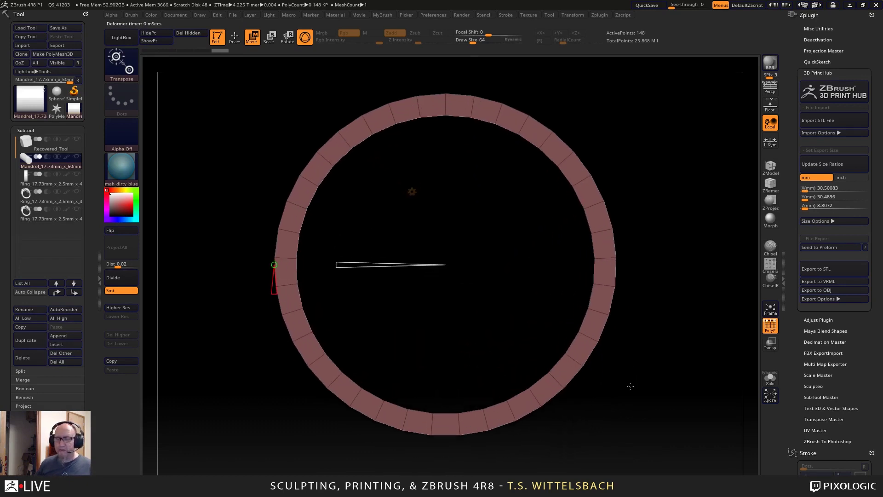
Select the subdivided ring band below the mandrel and hide its polyframe to inspect the smooth surface.
{"action": "left_click", "coordinate": [54, 182]}
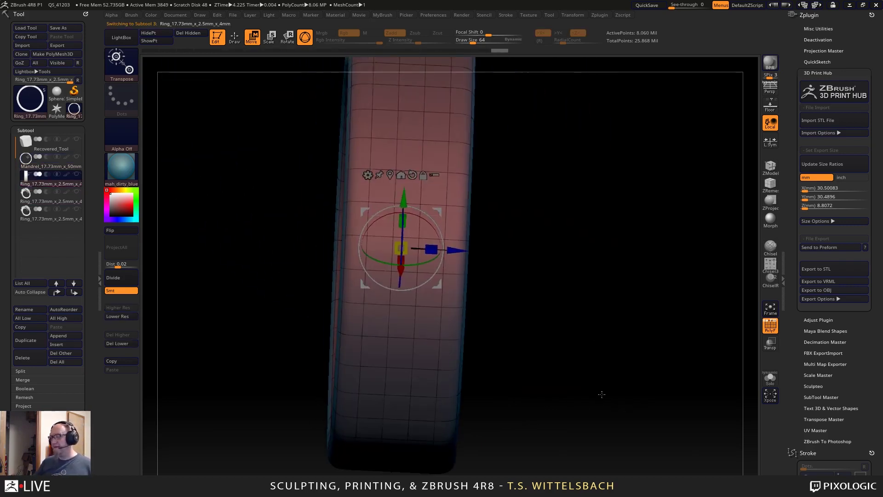
{"action": "left_click_drag", "start_coordinate": [602, 395], "coordinate": [632, 329]}
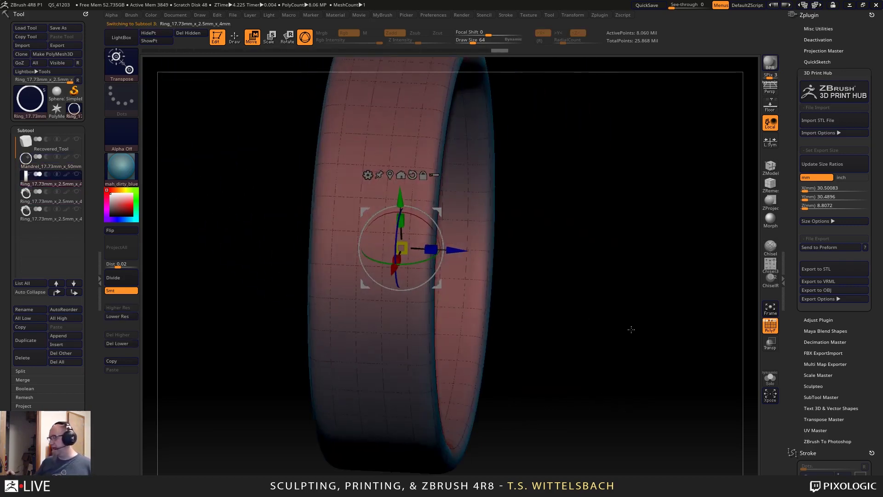
{"action": "left_click", "coordinate": [772, 326]}
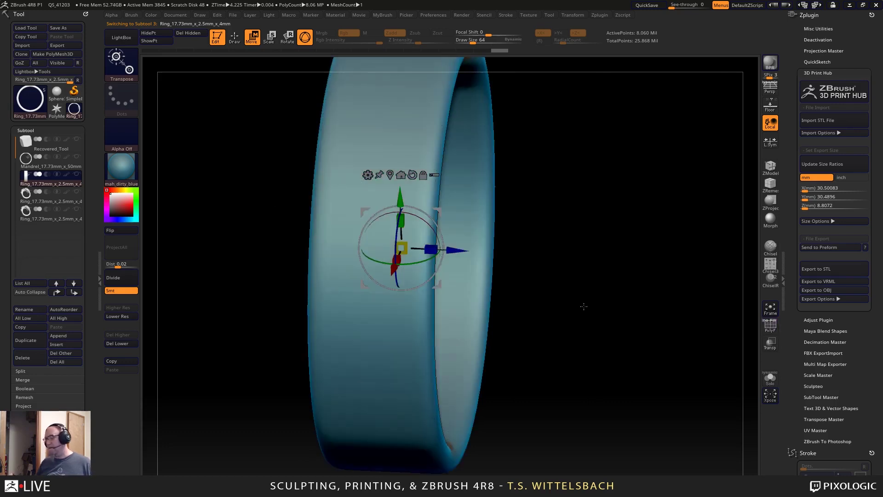
{"action": "left_click_drag", "start_coordinate": [581, 306], "coordinate": [563, 332]}
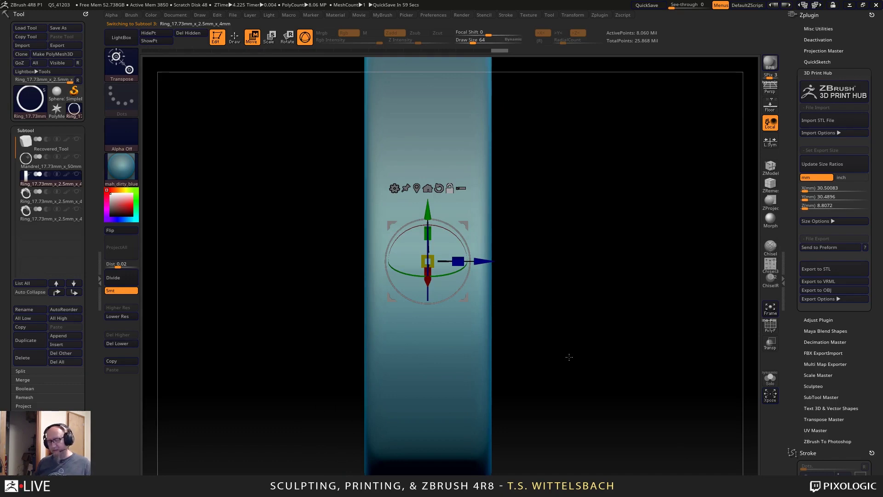
Leave the transform gizmo for drawing mode and choose the tw ClayTubes brush for sculpting the ring band.
{"action": "key", "text": "q"}
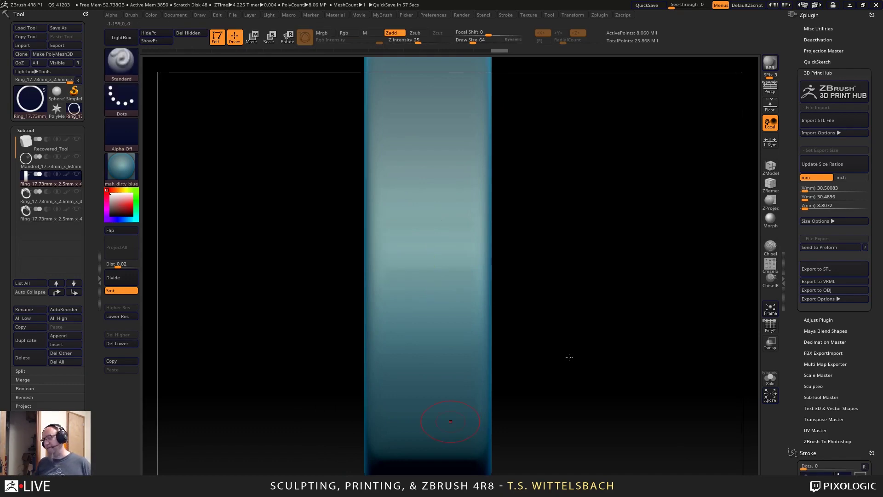
{"action": "left_click_drag", "start_coordinate": [872, 382], "coordinate": [877, 252]}
{"action": "left_click", "coordinate": [804, 176]}
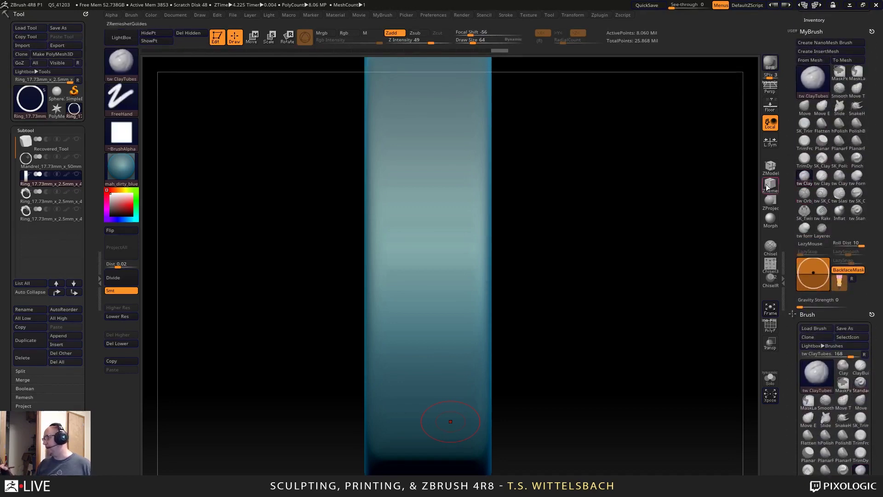
Try building up a broad clay patch over the band's outer face and rim, and switch down and back up one subdivision level.
{"action": "key", "text": "f"}
{"action": "left_click_drag", "start_coordinate": [584, 276], "coordinate": [584, 258]}
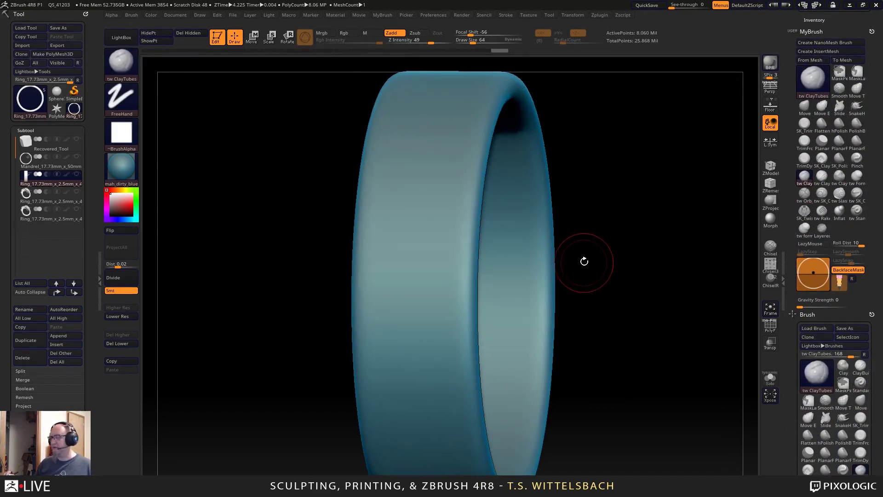
{"action": "left_click_drag", "start_coordinate": [637, 262], "coordinate": [641, 247]}
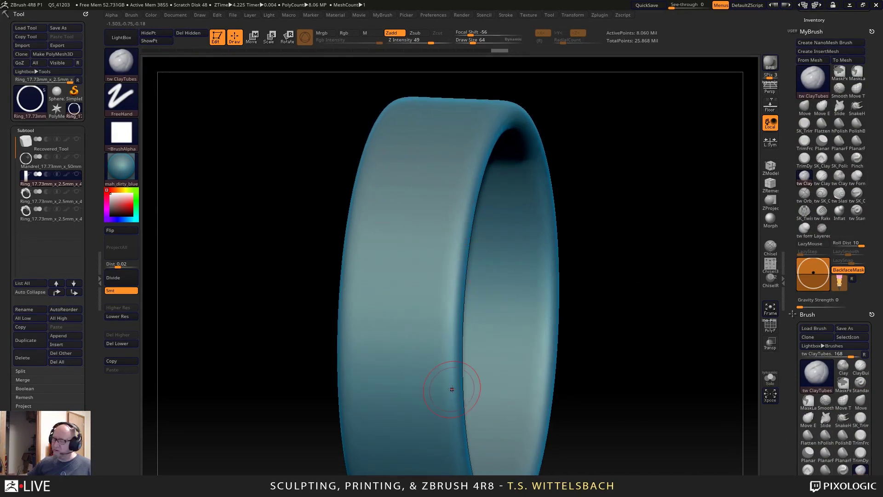
{"action": "mouse_move", "coordinate": [452, 389]}
{"action": "left_mouse_down"}
{"action": "mouse_move", "coordinate": [458, 239]}
{"action": "mouse_move", "coordinate": [395, 322]}
{"action": "mouse_move", "coordinate": [386, 257]}
{"action": "mouse_move", "coordinate": [422, 250]}
{"action": "mouse_move", "coordinate": [448, 180]}
{"action": "mouse_move", "coordinate": [382, 318]}
{"action": "mouse_move", "coordinate": [387, 207]}
{"action": "mouse_move", "coordinate": [384, 316]}
{"action": "mouse_move", "coordinate": [408, 368]}
{"action": "mouse_move", "coordinate": [400, 372]}
{"action": "mouse_move", "coordinate": [450, 198]}
{"action": "left_mouse_up"}
{"action": "left_click_drag", "start_coordinate": [424, 281], "coordinate": [425, 382]}
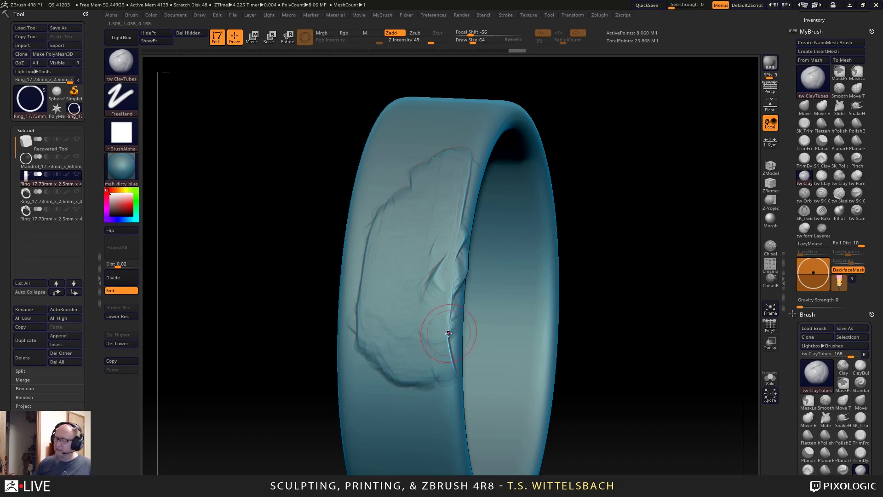
{"action": "left_click_drag", "start_coordinate": [616, 280], "coordinate": [640, 303]}
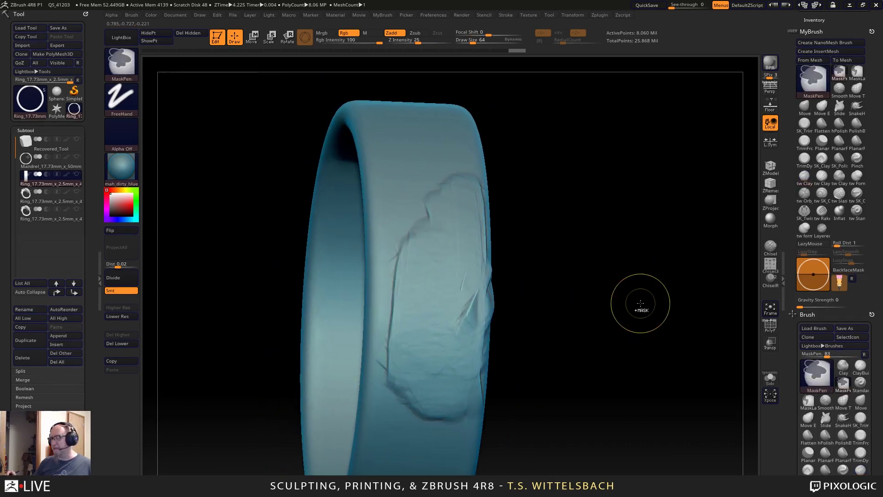
{"action": "key", "text": "shift+d"}
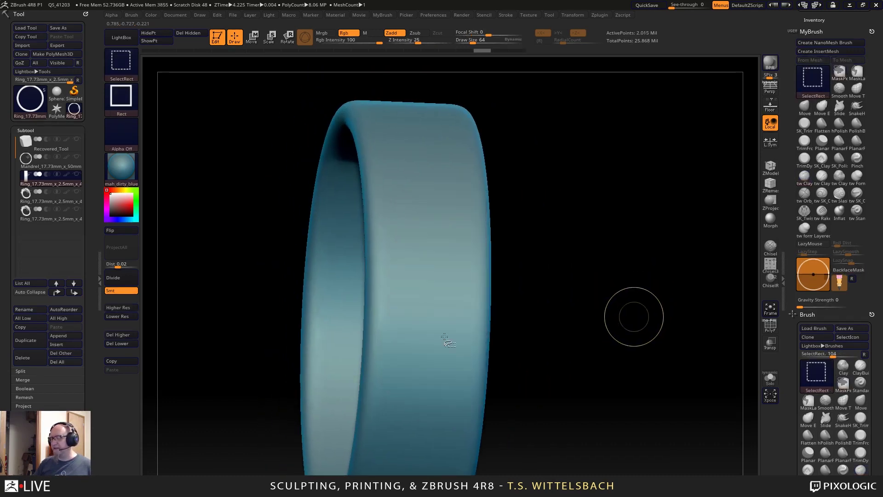
{"action": "key", "text": "d"}
{"action": "left_click_drag", "start_coordinate": [539, 345], "coordinate": [520, 351]}
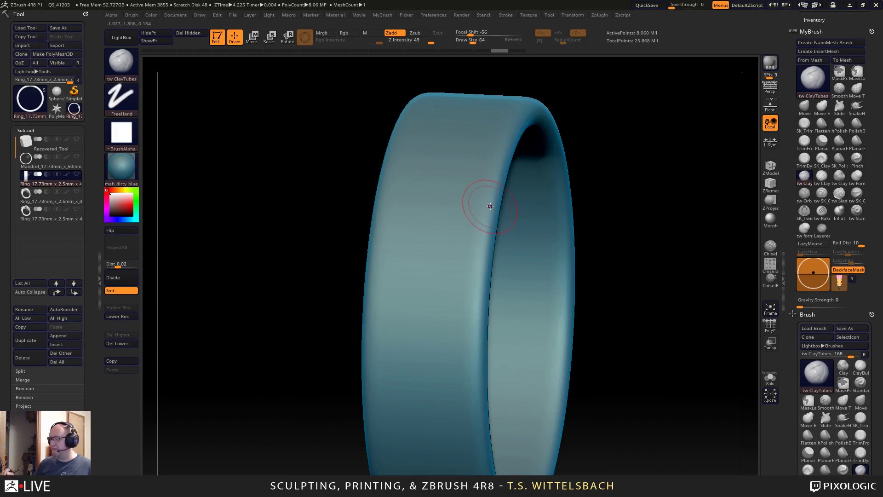
Build up a curved raised strip on the band's outer face near one rim and smooth its edge.
{"action": "mouse_move", "coordinate": [472, 244]}
{"action": "left_mouse_down"}
{"action": "mouse_move", "coordinate": [454, 309]}
{"action": "mouse_move", "coordinate": [460, 361]}
{"action": "left_mouse_up"}
{"action": "mouse_move", "coordinate": [477, 233]}
{"action": "left_mouse_down"}
{"action": "mouse_move", "coordinate": [460, 325]}
{"action": "mouse_move", "coordinate": [456, 290]}
{"action": "mouse_move", "coordinate": [463, 369]}
{"action": "left_mouse_up"}
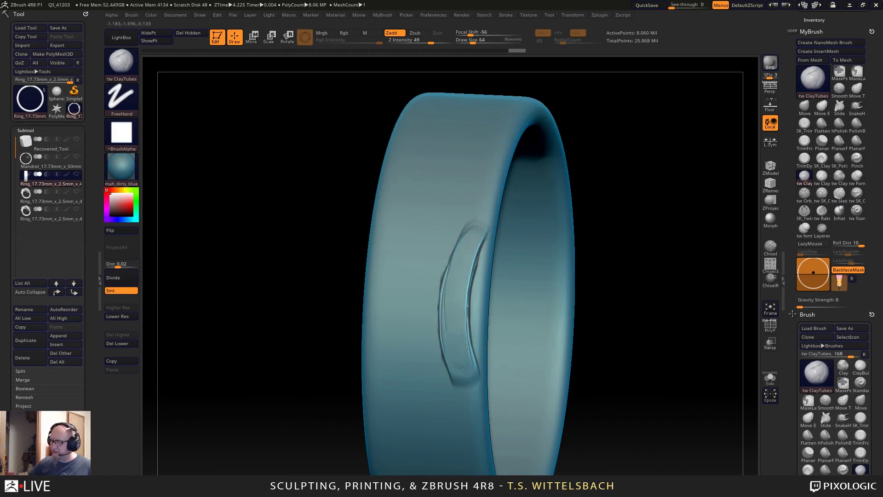
{"action": "mouse_move", "coordinate": [676, 272]}
{"action": "left_mouse_down"}
{"action": "mouse_move", "coordinate": [653, 271]}
{"action": "mouse_move", "coordinate": [583, 335]}
{"action": "mouse_move", "coordinate": [628, 202]}
{"action": "left_mouse_up"}
{"action": "left_click_drag", "start_coordinate": [433, 189], "coordinate": [411, 351], "text": "shift"}
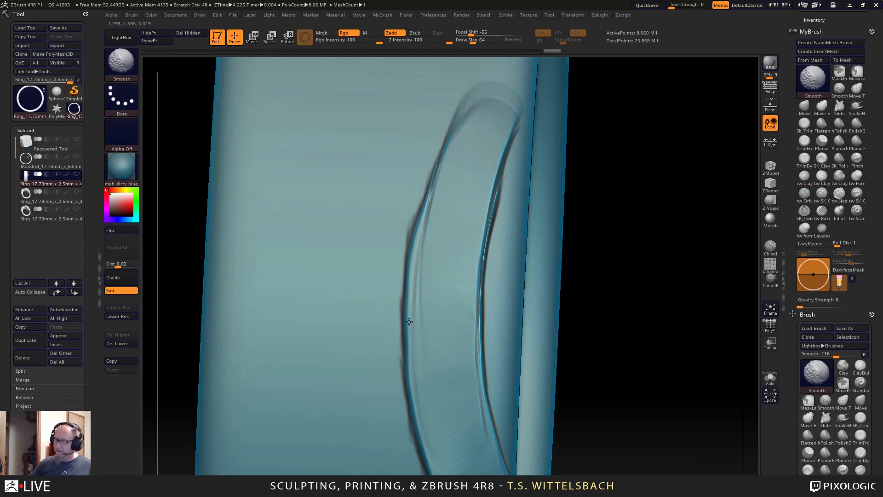
Set Smooth Stronger as the smoothing brush and soften the raised strip with it.
{"action": "left_click", "coordinate": [840, 89], "text": "shift"}
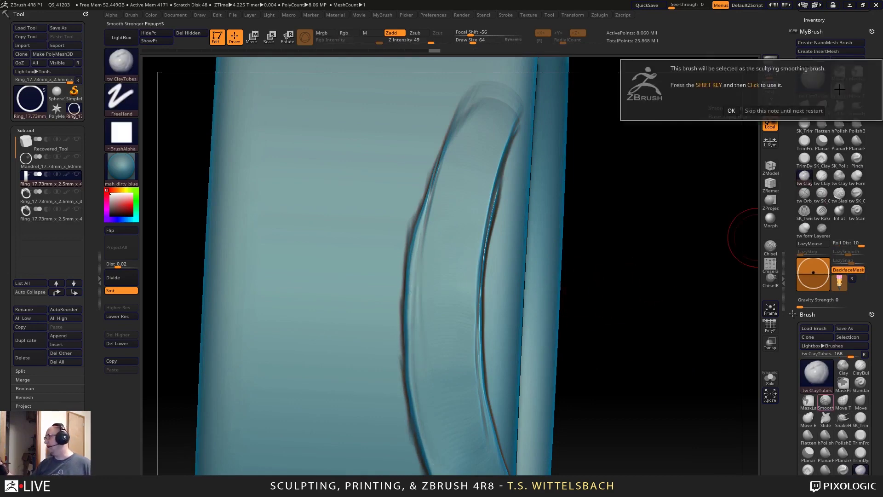
{"action": "left_click", "coordinate": [732, 111]}
{"action": "mouse_move", "coordinate": [653, 281]}
{"action": "left_mouse_down"}
{"action": "mouse_move", "coordinate": [628, 292]}
{"action": "mouse_move", "coordinate": [554, 287]}
{"action": "left_mouse_up"}
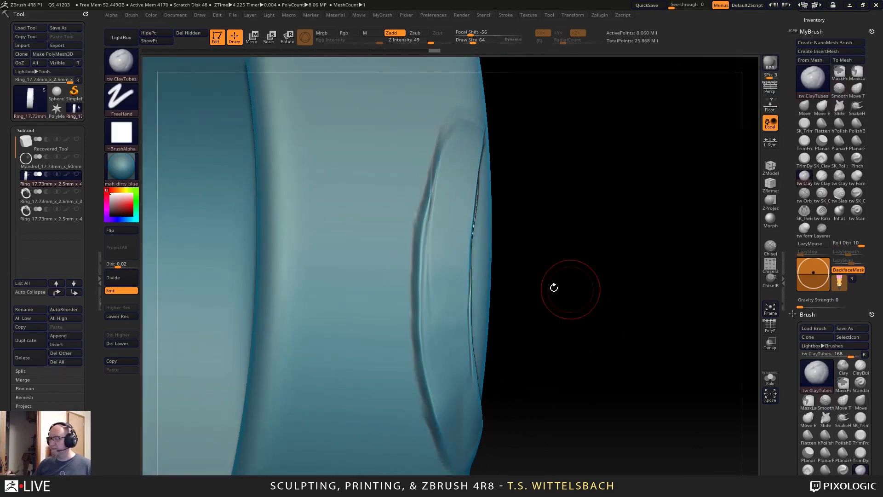
{"action": "mouse_move", "coordinate": [431, 235]}
{"action": "left_mouse_down", "text": "shift"}
{"action": "mouse_move", "coordinate": [427, 207]}
{"action": "mouse_move", "coordinate": [463, 300]}
{"action": "mouse_move", "coordinate": [460, 367]}
{"action": "left_mouse_up", "text": "shift"}
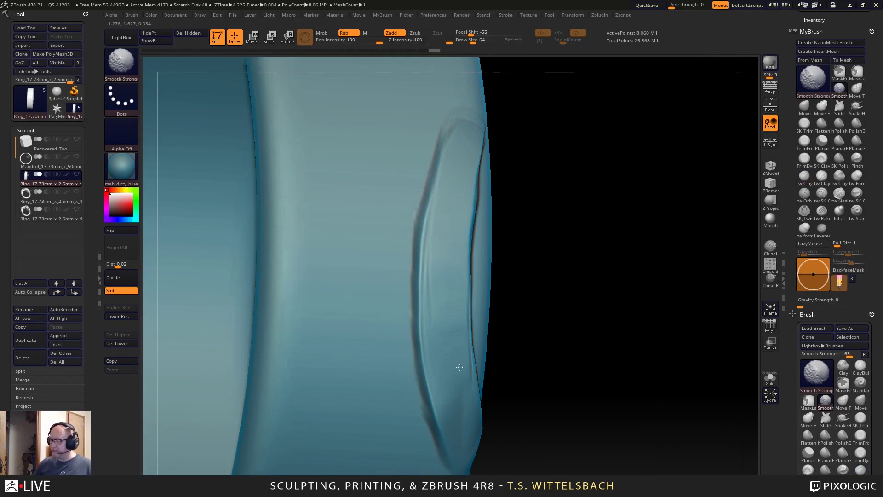
Sculpt a second, longer strip along the opposite rim, curving toward the middle of the band, and smooth it.
{"action": "mouse_move", "coordinate": [619, 289]}
{"action": "left_mouse_down"}
{"action": "mouse_move", "coordinate": [622, 298]}
{"action": "mouse_move", "coordinate": [620, 269]}
{"action": "mouse_move", "coordinate": [592, 252]}
{"action": "mouse_move", "coordinate": [602, 262]}
{"action": "mouse_move", "coordinate": [587, 262]}
{"action": "mouse_move", "coordinate": [617, 318]}
{"action": "left_mouse_up"}
{"action": "left_click_drag", "start_coordinate": [346, 170], "coordinate": [363, 421]}
{"action": "mouse_move", "coordinate": [349, 371]}
{"action": "left_mouse_down"}
{"action": "mouse_move", "coordinate": [400, 473]}
{"action": "mouse_move", "coordinate": [352, 180]}
{"action": "mouse_move", "coordinate": [372, 294]}
{"action": "mouse_move", "coordinate": [367, 421]}
{"action": "mouse_move", "coordinate": [394, 473]}
{"action": "mouse_move", "coordinate": [417, 474]}
{"action": "left_mouse_up"}
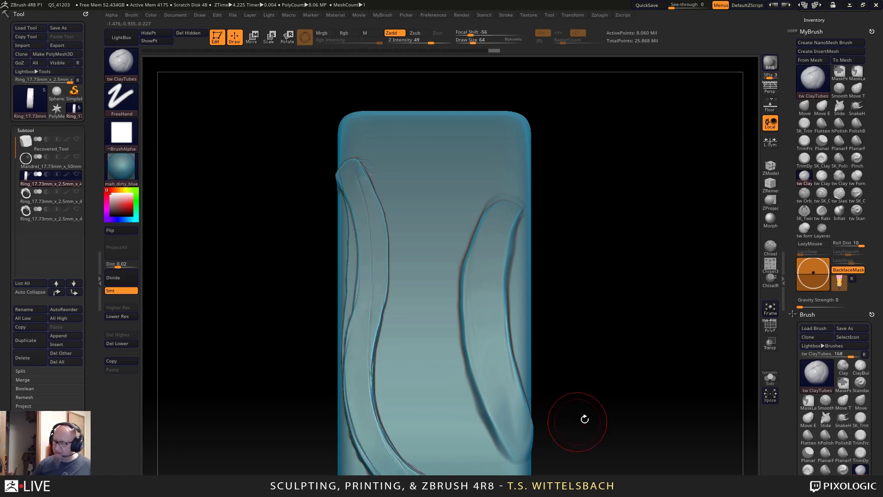
{"action": "left_click_drag", "start_coordinate": [584, 419], "coordinate": [654, 301], "text": "alt"}
{"action": "mouse_move", "coordinate": [440, 182]}
{"action": "left_mouse_down", "text": "shift"}
{"action": "mouse_move", "coordinate": [431, 199]}
{"action": "mouse_move", "coordinate": [442, 322]}
{"action": "mouse_move", "coordinate": [474, 389]}
{"action": "left_mouse_up", "text": "shift"}
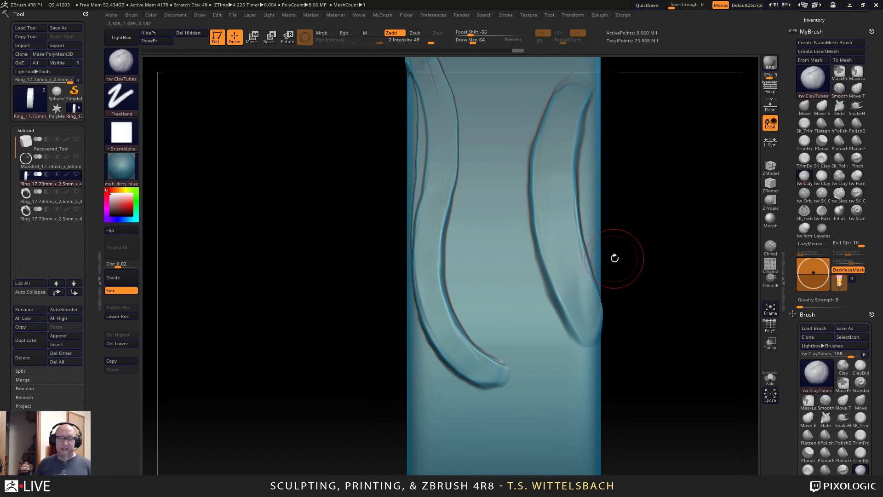
{"action": "left_click_drag", "start_coordinate": [614, 258], "coordinate": [641, 305]}
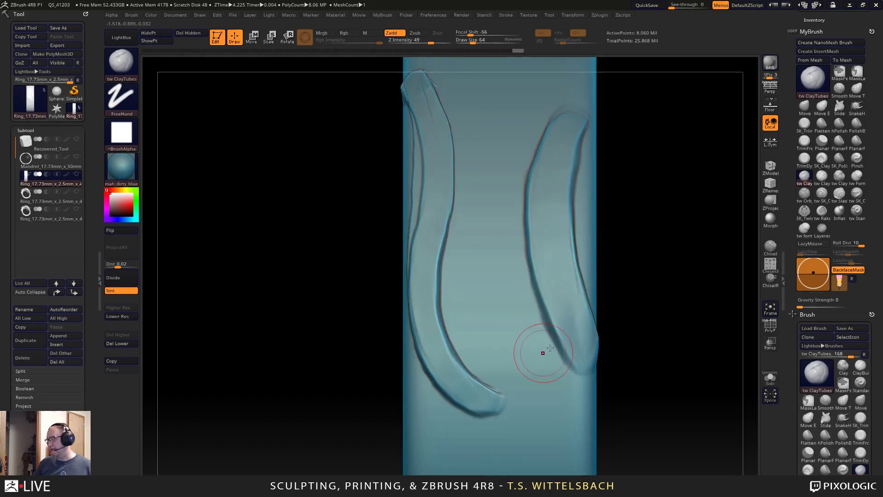
Lower the ring's subdivision level and rough out a face between the raised bands with the tw ClayTubes and Move brushes.
{"action": "left_click", "coordinate": [128, 317]}
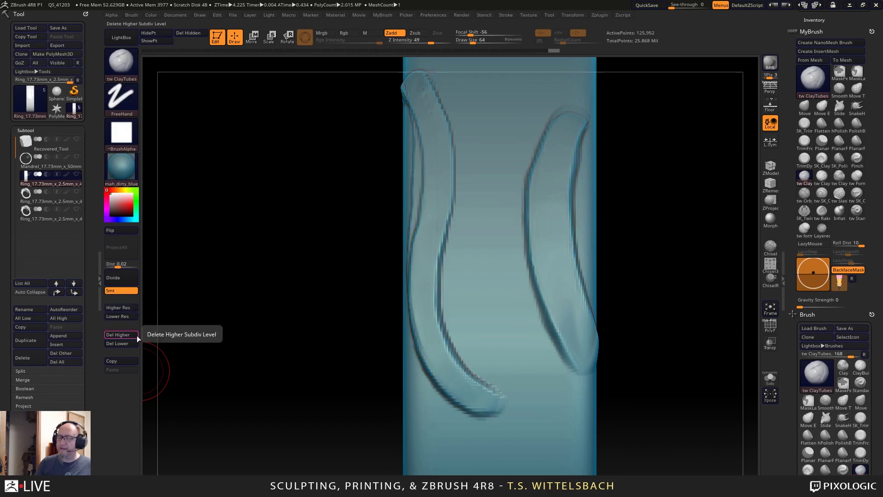
{"action": "mouse_move", "coordinate": [473, 299]}
{"action": "left_mouse_down"}
{"action": "mouse_move", "coordinate": [491, 310]}
{"action": "mouse_move", "coordinate": [568, 276]}
{"action": "mouse_move", "coordinate": [550, 242]}
{"action": "mouse_move", "coordinate": [576, 308]}
{"action": "mouse_move", "coordinate": [549, 240]}
{"action": "mouse_move", "coordinate": [557, 333]}
{"action": "mouse_move", "coordinate": [587, 221]}
{"action": "mouse_move", "coordinate": [577, 198]}
{"action": "mouse_move", "coordinate": [496, 240]}
{"action": "mouse_move", "coordinate": [494, 263]}
{"action": "mouse_move", "coordinate": [478, 235]}
{"action": "mouse_move", "coordinate": [465, 276]}
{"action": "mouse_move", "coordinate": [511, 299]}
{"action": "mouse_move", "coordinate": [497, 254]}
{"action": "mouse_move", "coordinate": [506, 281]}
{"action": "mouse_move", "coordinate": [520, 285]}
{"action": "mouse_move", "coordinate": [575, 262]}
{"action": "mouse_move", "coordinate": [529, 340]}
{"action": "mouse_move", "coordinate": [543, 346]}
{"action": "mouse_move", "coordinate": [568, 461]}
{"action": "left_mouse_up"}
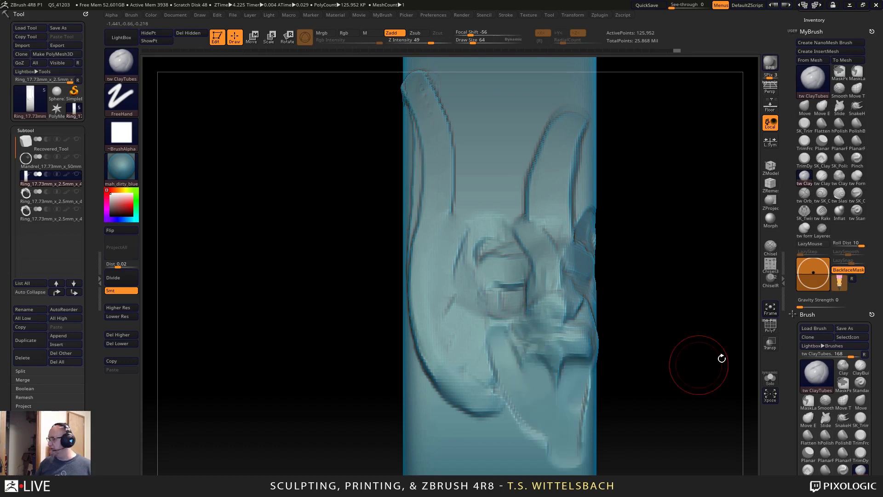
{"action": "left_click", "coordinate": [860, 401]}
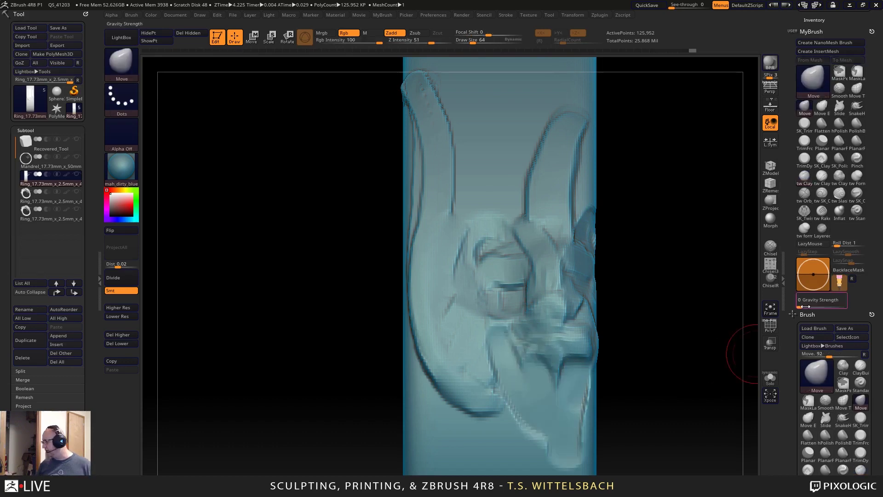
{"action": "key", "text": "space"}
{"action": "mouse_move", "coordinate": [621, 302]}
{"action": "left_mouse_down"}
{"action": "mouse_move", "coordinate": [604, 303]}
{"action": "mouse_move", "coordinate": [660, 341]}
{"action": "mouse_move", "coordinate": [612, 342]}
{"action": "left_mouse_up"}
Undo the face strokes and return the ring to its highest subdivision level.
{"action": "key", "text": "ctrl+z"}
{"action": "key", "text": "ctrl+z"}
{"action": "key", "text": "ctrl+z"}
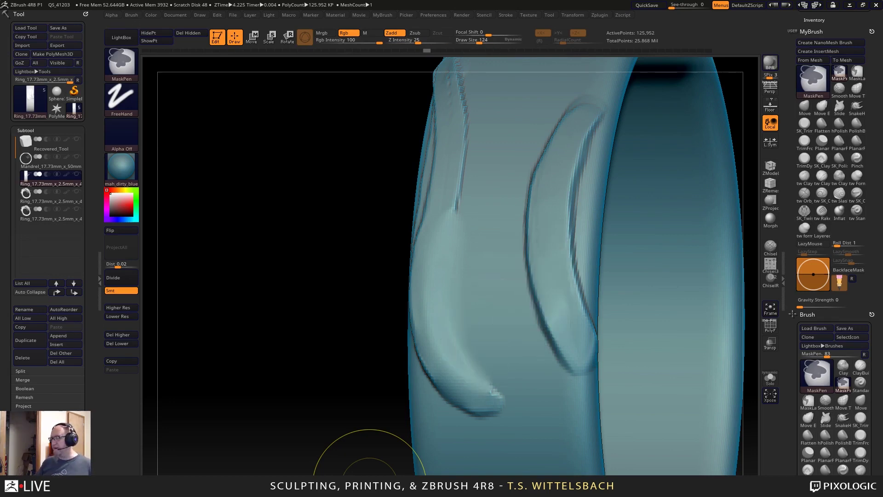
{"action": "key", "text": "ctrl+z"}
{"action": "key", "text": "ctrl+z"}
{"action": "left_click_drag", "start_coordinate": [359, 432], "coordinate": [414, 400]}
{"action": "left_click_drag", "start_coordinate": [612, 365], "coordinate": [635, 365], "text": "alt"}
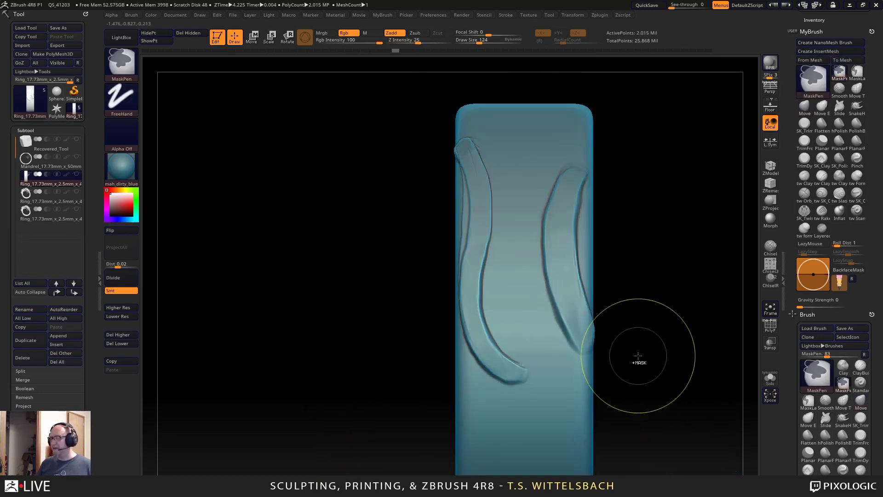
{"action": "key", "text": "d"}
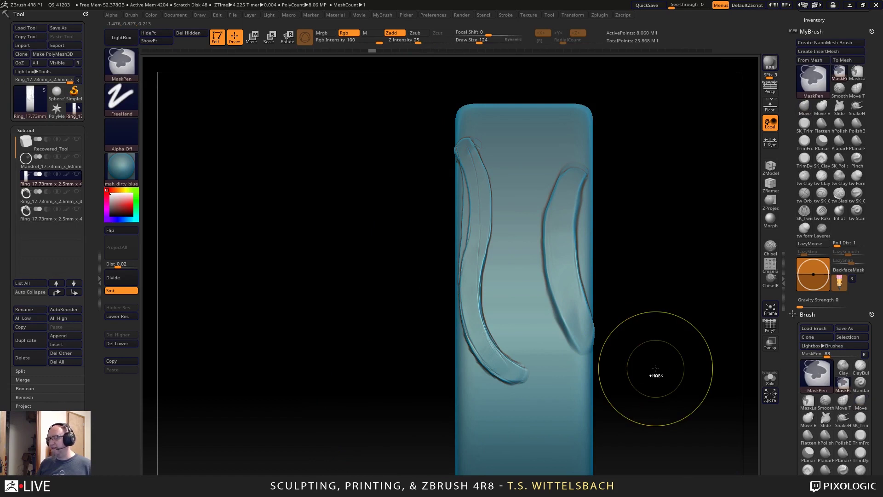
Undo the sculpting of both raised bands back to a plain ring.
{"action": "key", "text": "ctrl+z"}
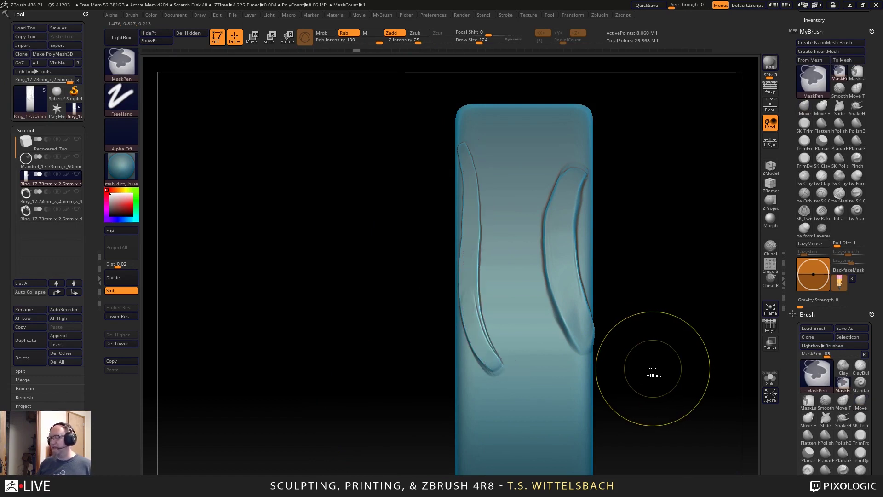
{"action": "key", "text": "ctrl+z"}
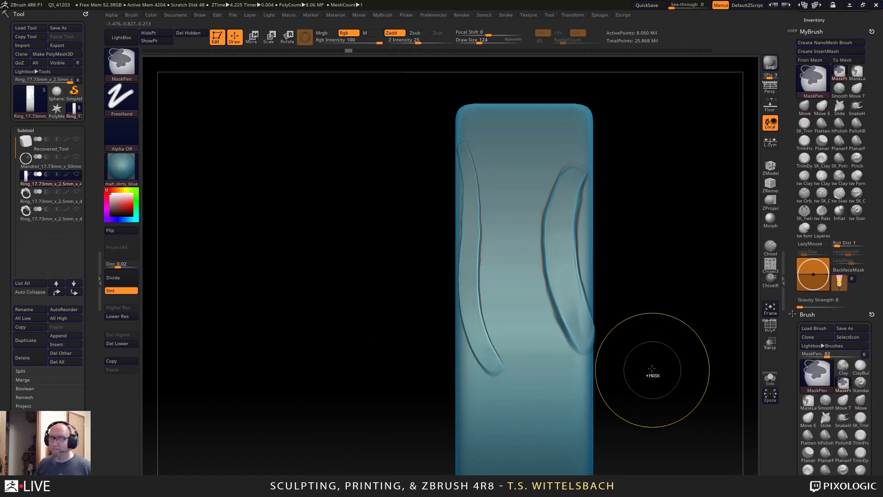
{"action": "key", "text": "ctrl+z"}
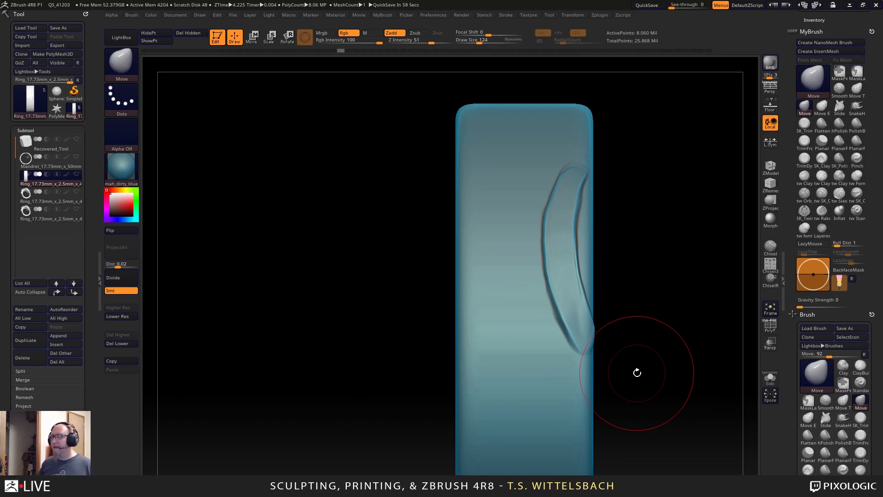
{"action": "key", "text": "ctrl"}
{"action": "key", "text": "ctrl+z"}
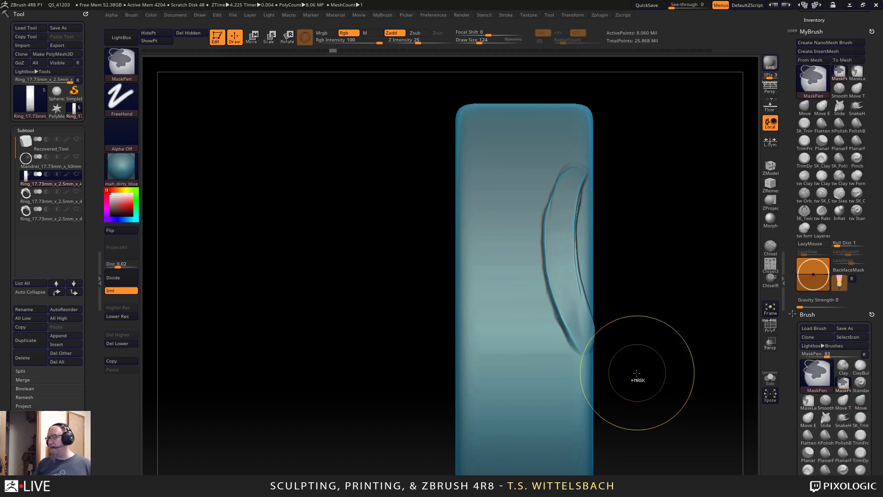
{"action": "key", "text": "ctrl+z"}
{"action": "key", "text": "ctrl+z"}
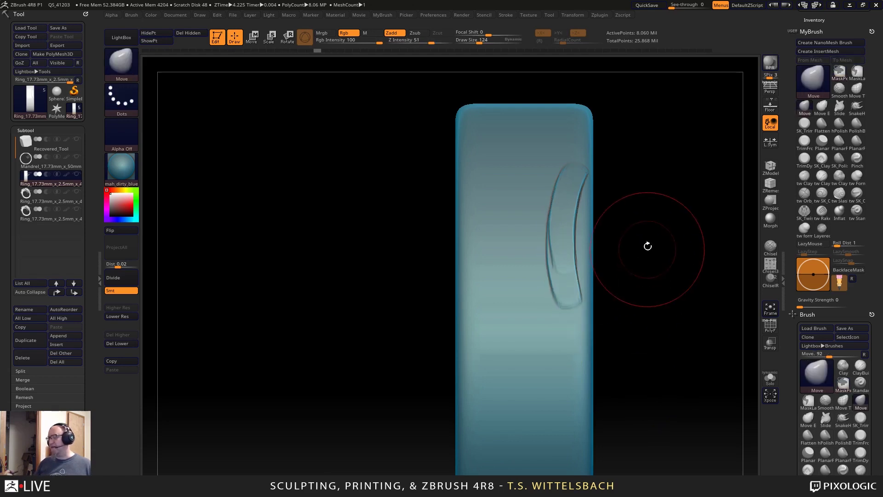
{"action": "key", "text": "ctrl+z"}
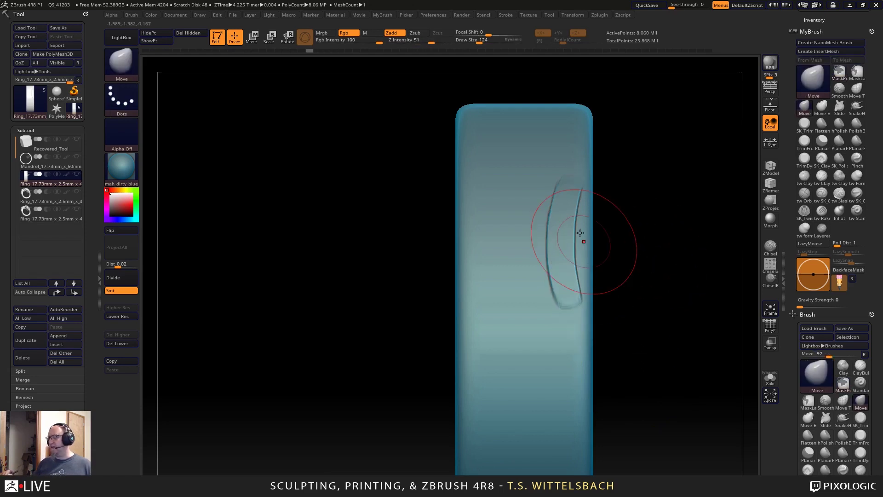
{"action": "key", "text": "ctrl+z"}
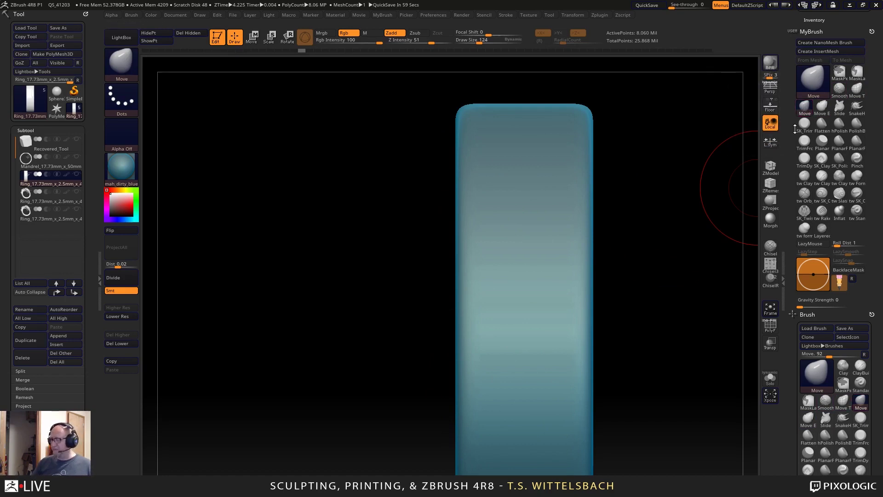
Choose the tw ClayTubes brush and activate X and Z symmetry on the ring.
{"action": "left_click", "coordinate": [804, 178]}
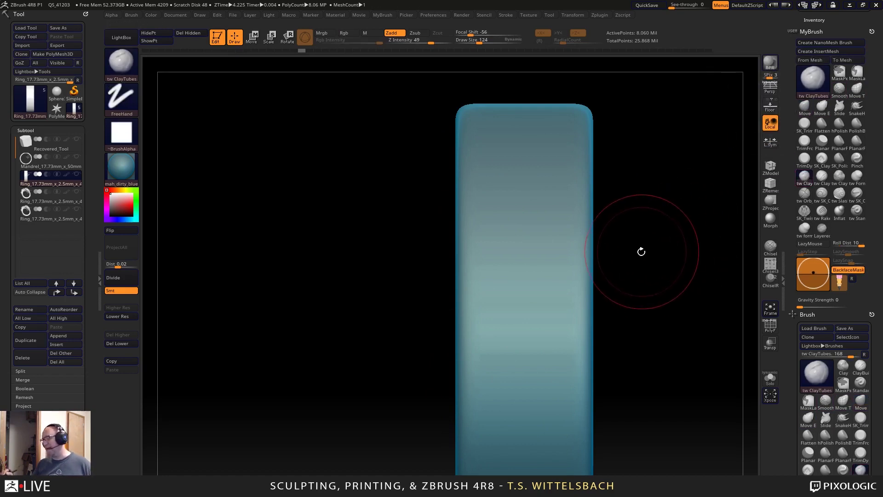
{"action": "left_click_drag", "start_coordinate": [641, 251], "coordinate": [590, 250], "text": "alt"}
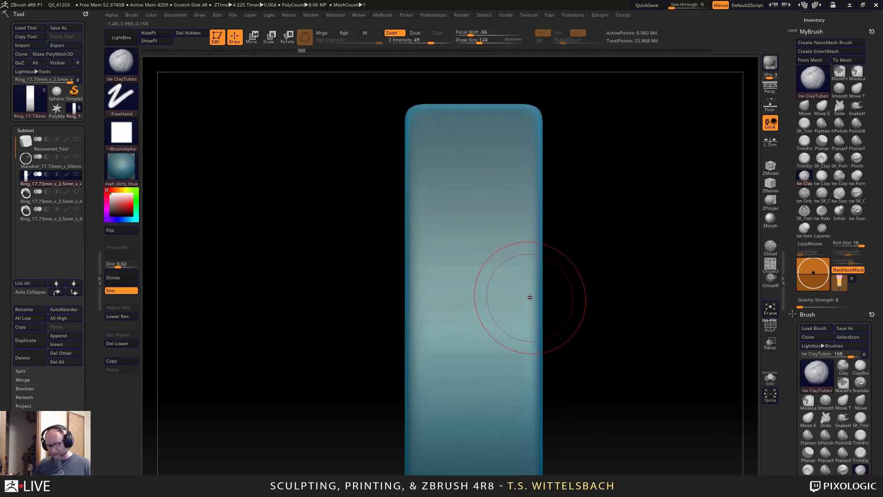
{"action": "key", "text": "x"}
{"action": "left_click_drag", "start_coordinate": [631, 261], "coordinate": [629, 264]}
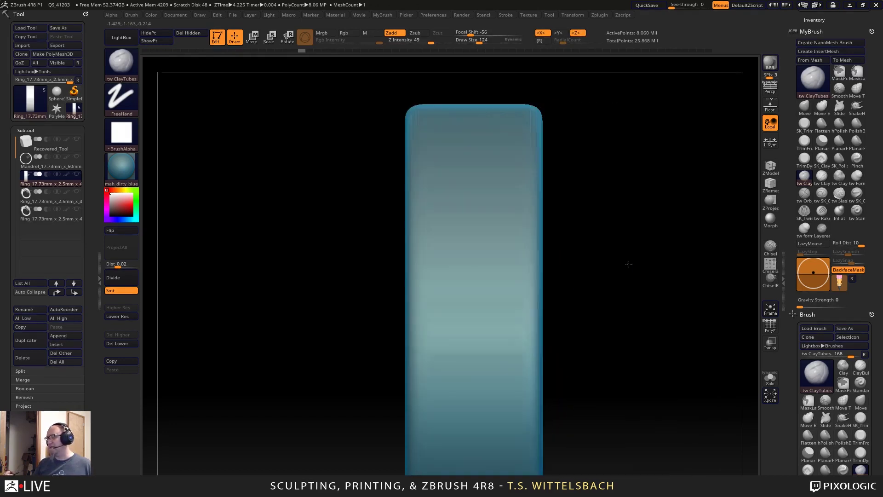
{"action": "key", "text": "shift"}
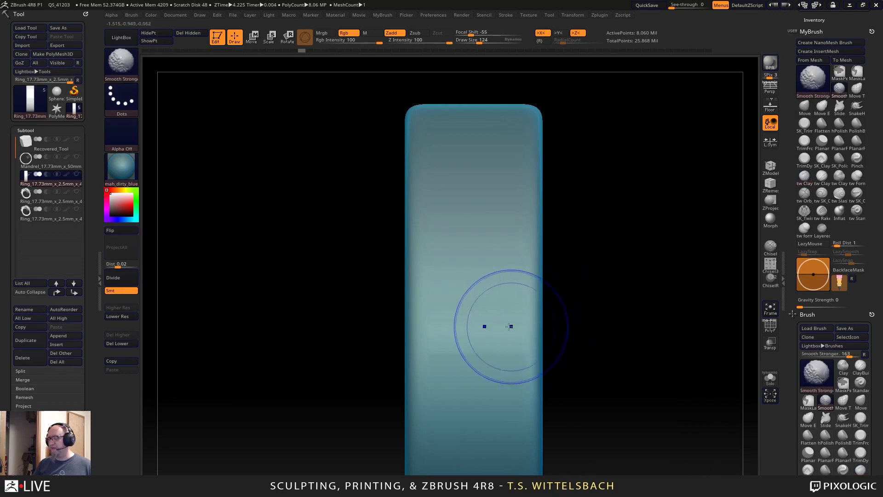
Bring up the Move gizmo and center it on the unmasked mesh, accepting removal of the newer undo history entries.
{"action": "key", "text": "w"}
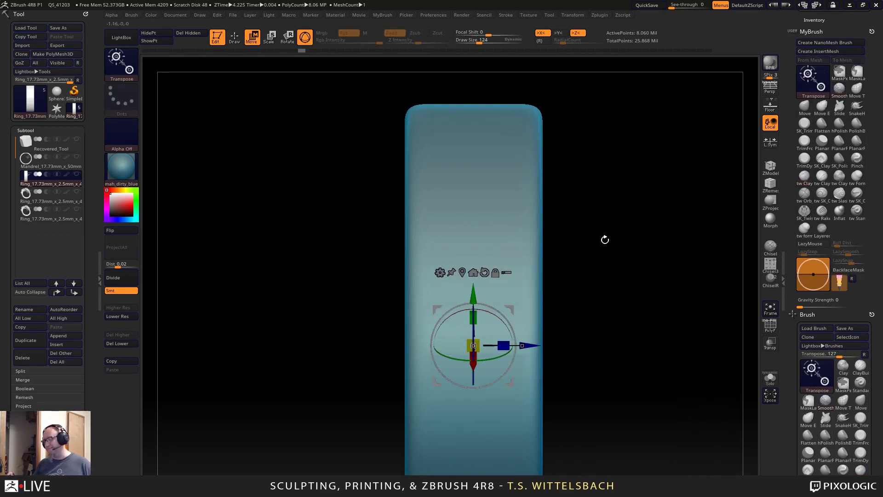
{"action": "left_click", "coordinate": [465, 269]}
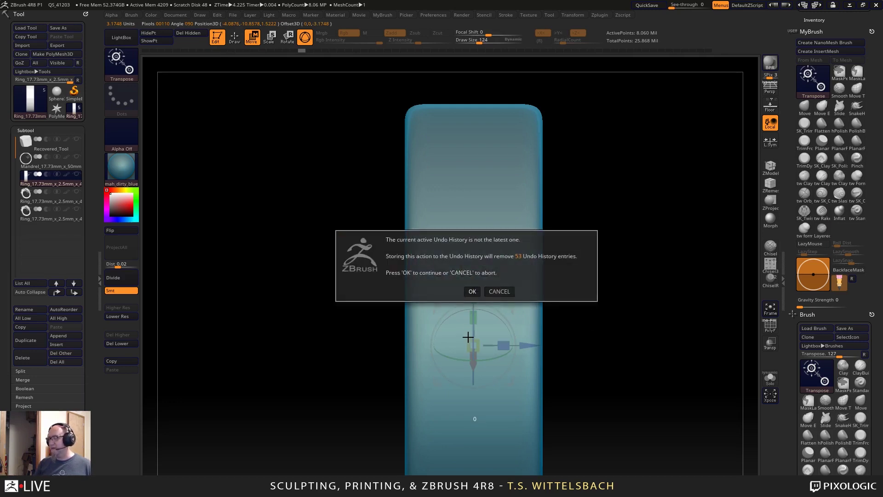
{"action": "left_click", "coordinate": [473, 291]}
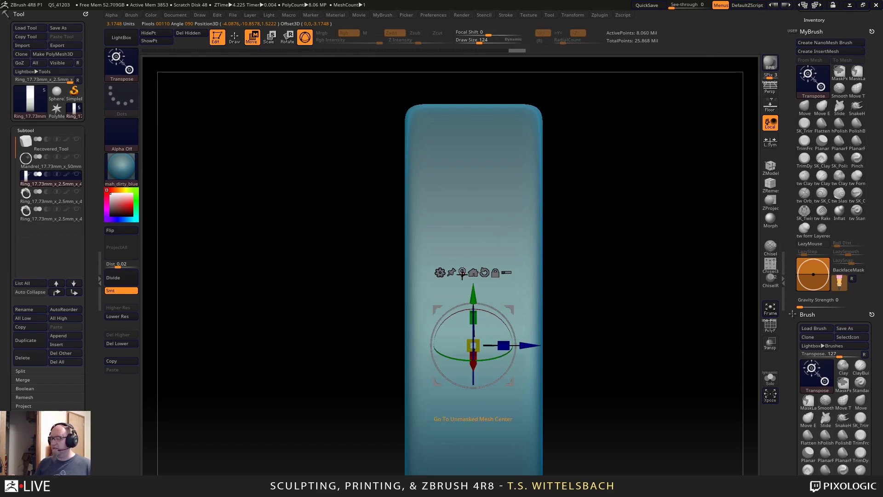
{"action": "left_click", "coordinate": [459, 385]}
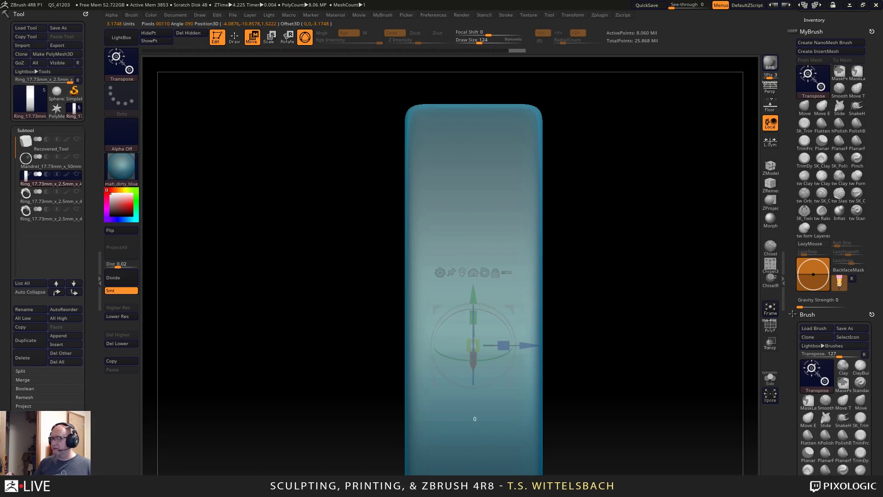
{"action": "left_click_drag", "start_coordinate": [645, 193], "coordinate": [663, 139], "text": "alt"}
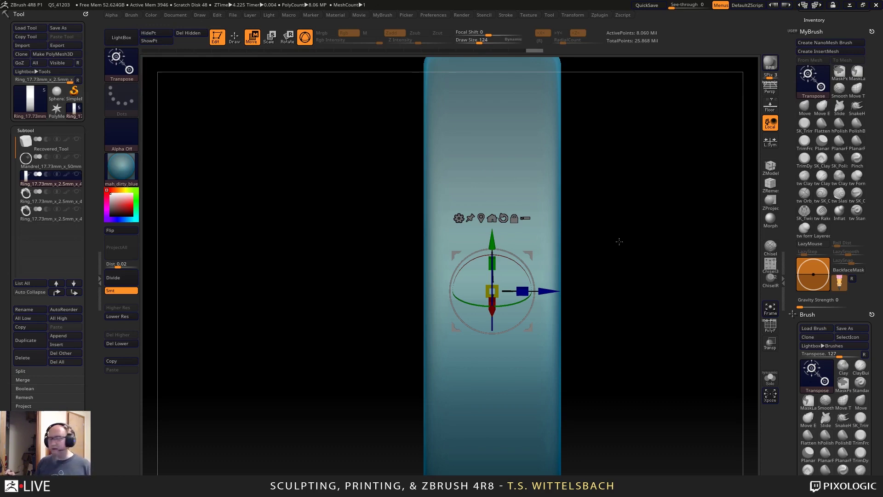
Toggle perspective and the floor grid while viewing the ring from several angles to check its orientation.
{"action": "left_click_drag", "start_coordinate": [609, 269], "coordinate": [617, 271]}
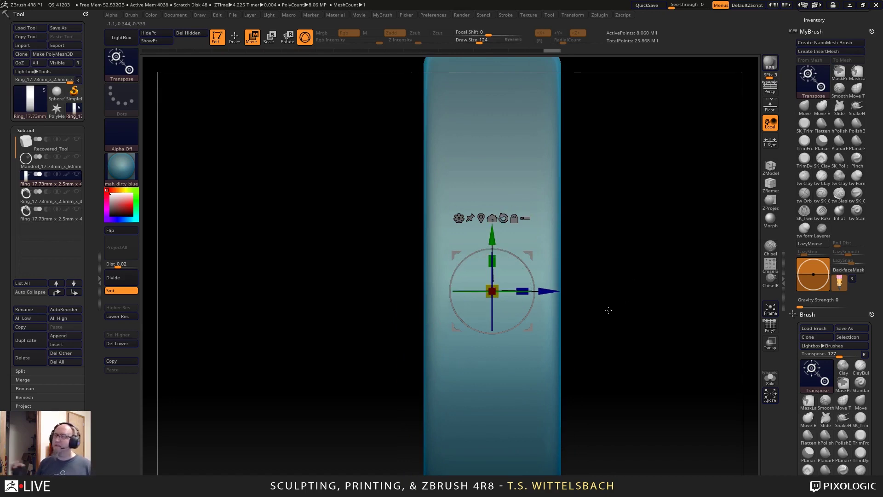
{"action": "key", "text": "p"}
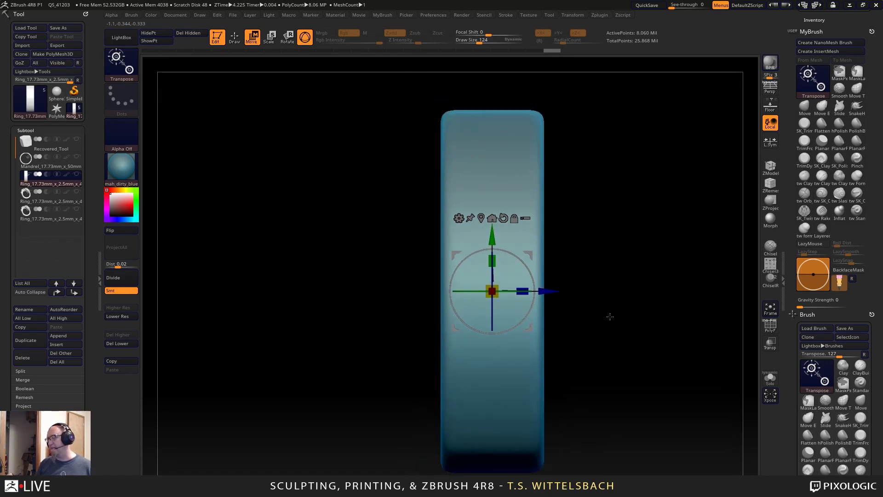
{"action": "left_click", "coordinate": [770, 107]}
{"action": "key", "text": "p"}
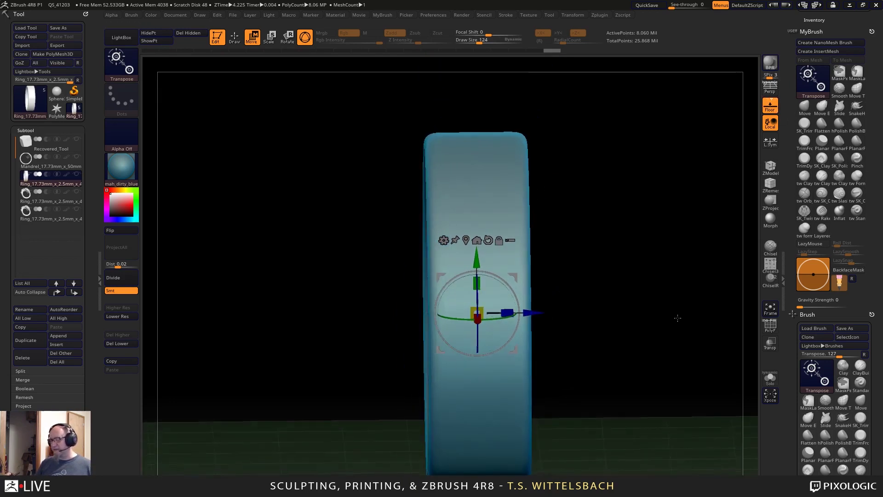
{"action": "left_click", "coordinate": [773, 107]}
{"action": "mouse_move", "coordinate": [628, 295]}
{"action": "left_mouse_down"}
{"action": "mouse_move", "coordinate": [602, 296]}
{"action": "mouse_move", "coordinate": [613, 305]}
{"action": "left_mouse_up"}
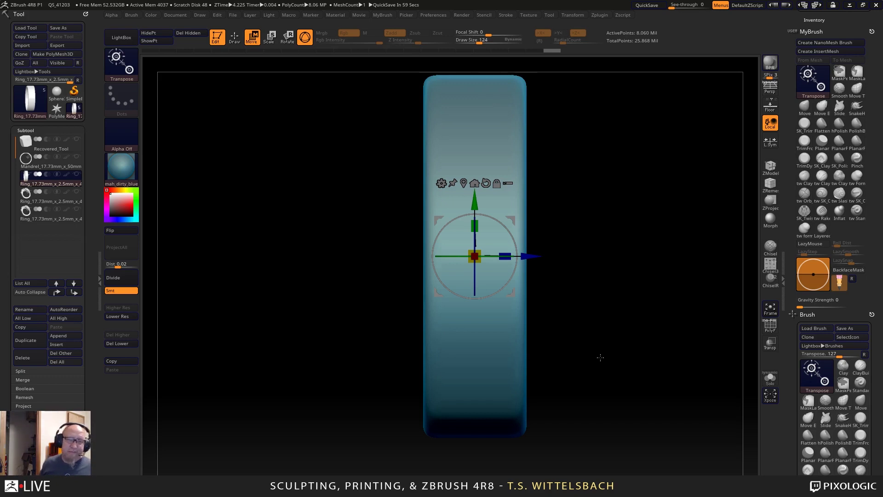
{"action": "key", "text": "p"}
{"action": "key", "text": "p"}
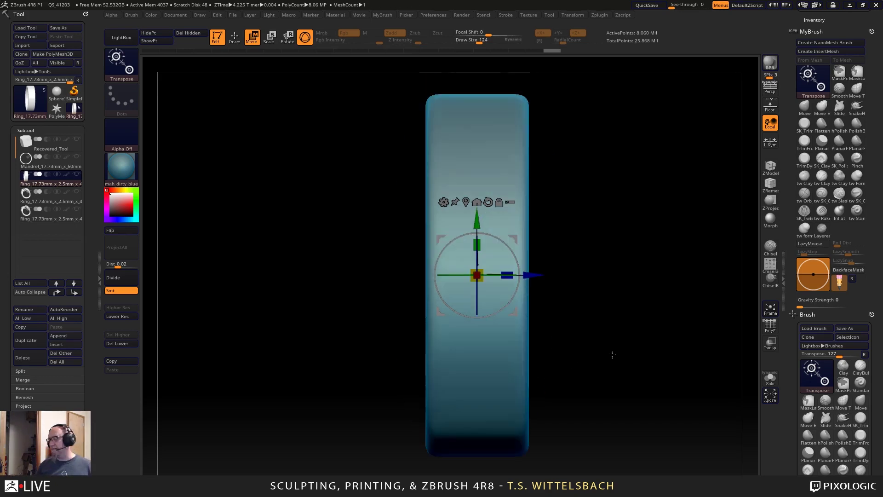
{"action": "left_click_drag", "start_coordinate": [612, 355], "coordinate": [587, 355]}
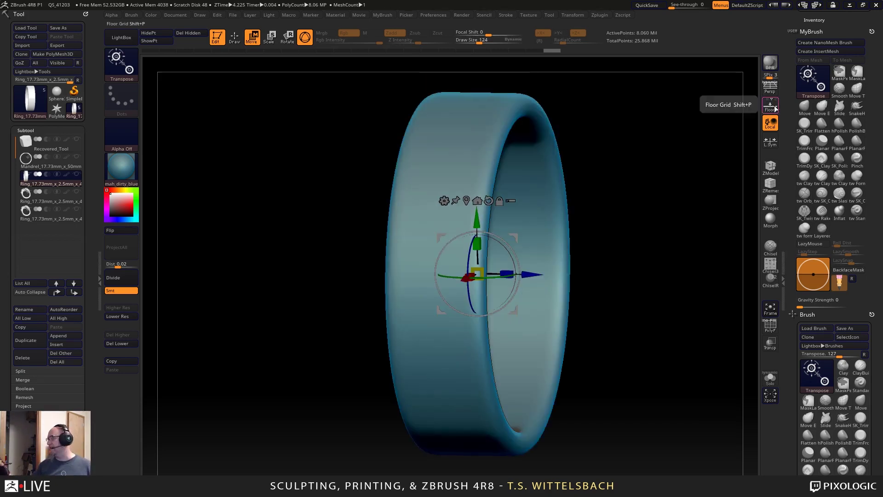
{"action": "left_click", "coordinate": [774, 107]}
{"action": "left_click", "coordinate": [774, 108]}
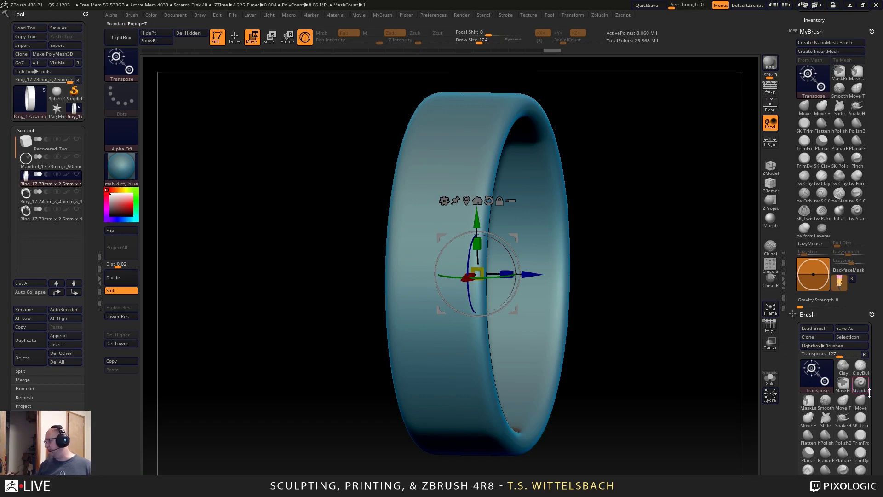
Switch to the tw ClayTubes brush and activate X and Z symmetry with the ring squared up edge-on.
{"action": "left_click", "coordinate": [805, 176]}
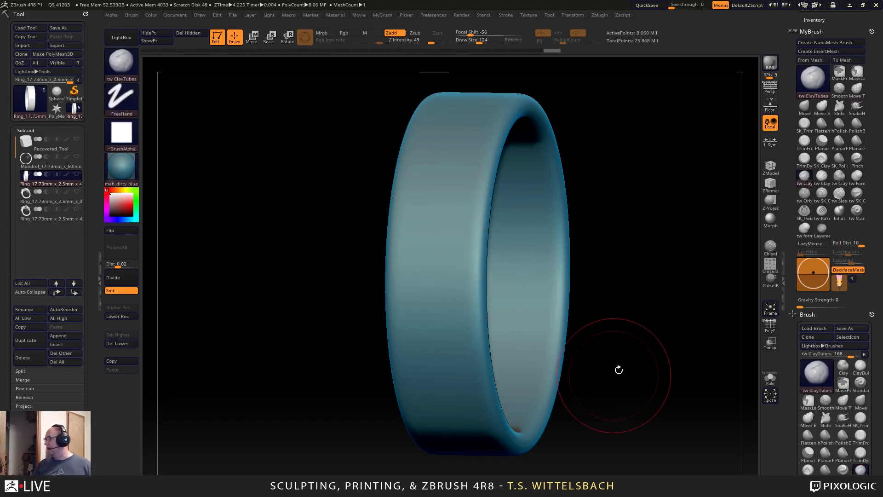
{"action": "left_click_drag", "start_coordinate": [619, 368], "coordinate": [635, 330], "text": "alt"}
{"action": "left_click_drag", "start_coordinate": [639, 274], "coordinate": [646, 267], "text": "shift"}
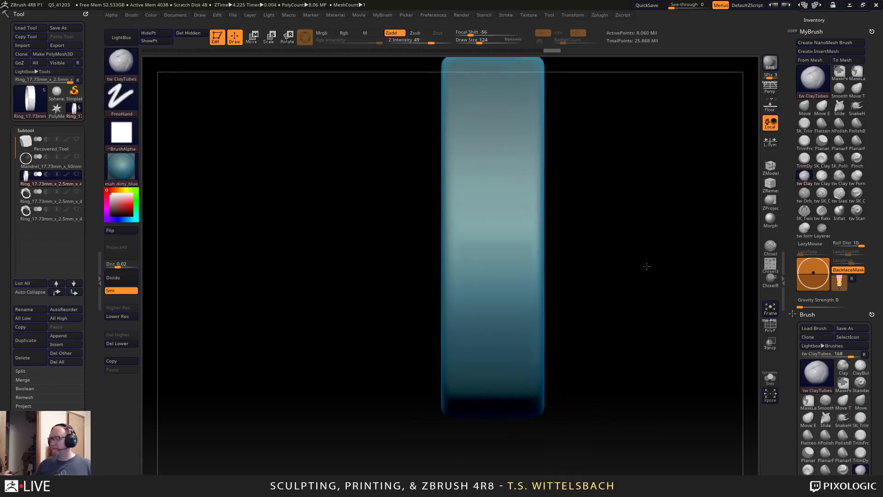
{"action": "key", "text": "x"}
{"action": "mouse_move", "coordinate": [649, 304]}
{"action": "left_mouse_down"}
{"action": "mouse_move", "coordinate": [639, 311]}
{"action": "mouse_move", "coordinate": [676, 284]}
{"action": "left_mouse_up"}
{"action": "left_click_drag", "start_coordinate": [622, 156], "coordinate": [654, 209], "text": "shift"}
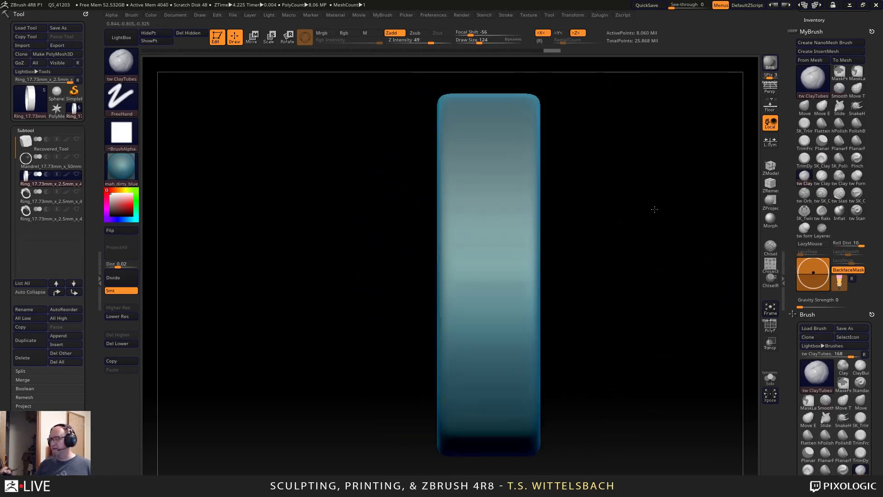
{"action": "left_click_drag", "start_coordinate": [570, 207], "coordinate": [574, 247], "text": "alt"}
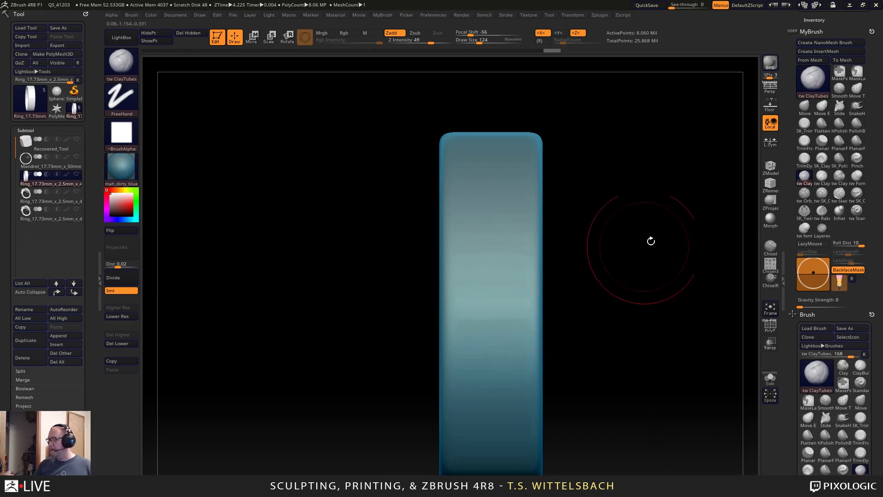
Check the ring's alignment against the floor grid and hide the grid again.
{"action": "left_click", "coordinate": [770, 105]}
{"action": "left_click_drag", "start_coordinate": [635, 296], "coordinate": [657, 301]}
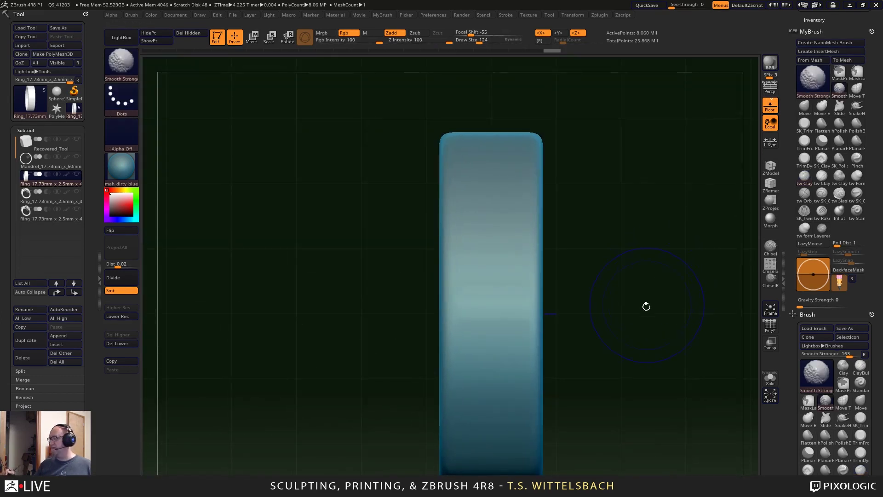
{"action": "left_click", "coordinate": [771, 107]}
{"action": "left_click_drag", "start_coordinate": [614, 326], "coordinate": [616, 263], "text": "alt"}
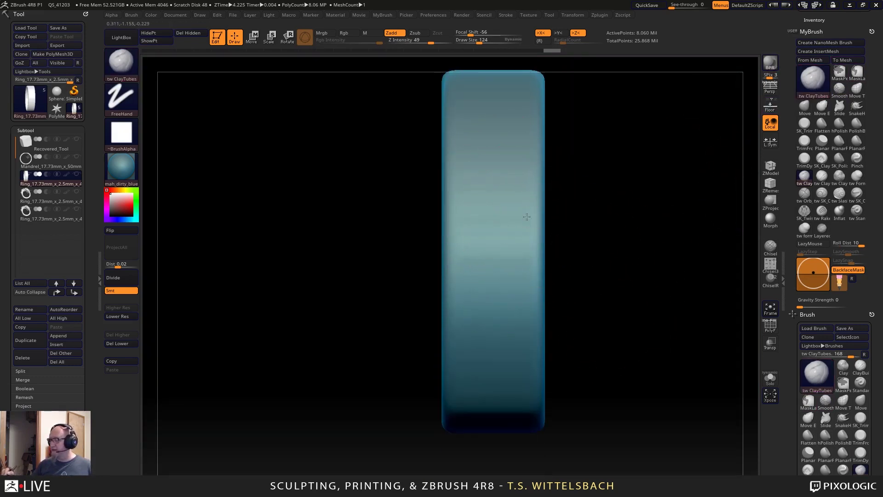
Build up and smooth a symmetric oval clay mound on the front of the band, reducing the draw size to 62.
{"action": "mouse_move", "coordinate": [523, 192]}
{"action": "left_mouse_down"}
{"action": "mouse_move", "coordinate": [524, 249]}
{"action": "mouse_move", "coordinate": [532, 239]}
{"action": "mouse_move", "coordinate": [518, 214]}
{"action": "mouse_move", "coordinate": [520, 181]}
{"action": "mouse_move", "coordinate": [548, 296]}
{"action": "mouse_move", "coordinate": [512, 294]}
{"action": "left_mouse_up"}
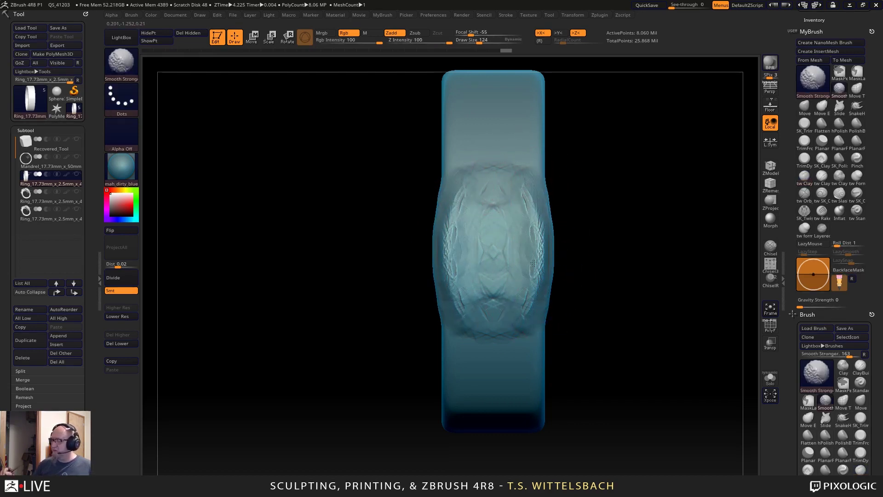
{"action": "key", "text": "space"}
{"action": "left_click_drag", "start_coordinate": [586, 226], "coordinate": [627, 209]}
{"action": "mouse_move", "coordinate": [443, 188]}
{"action": "left_mouse_down"}
{"action": "mouse_move", "coordinate": [435, 251]}
{"action": "mouse_move", "coordinate": [457, 177]}
{"action": "mouse_move", "coordinate": [454, 189]}
{"action": "left_mouse_up"}
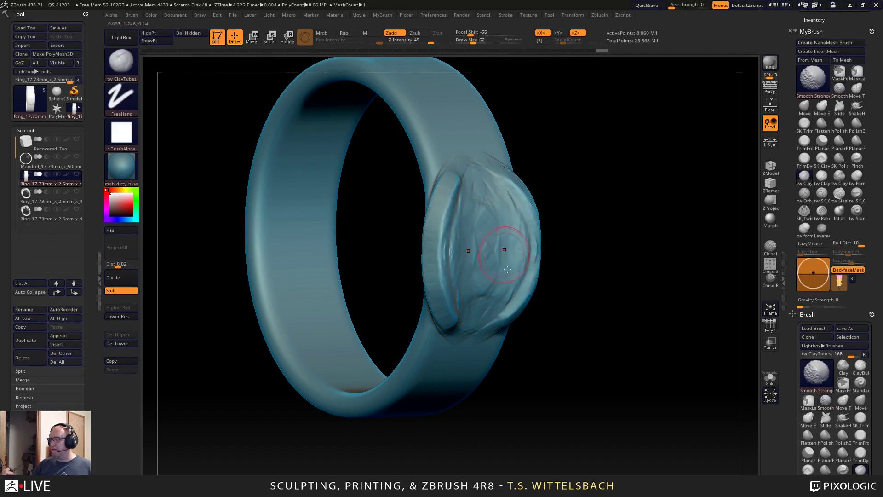
Sculpt layered clay ridges across the oval mound and around its rim, softening them with the Smooth Stronger brush.
{"action": "mouse_move", "coordinate": [593, 365]}
{"action": "left_mouse_down"}
{"action": "mouse_move", "coordinate": [594, 299]}
{"action": "mouse_move", "coordinate": [635, 290]}
{"action": "mouse_move", "coordinate": [637, 372]}
{"action": "left_mouse_up"}
{"action": "mouse_move", "coordinate": [641, 291]}
{"action": "left_mouse_down"}
{"action": "mouse_move", "coordinate": [641, 305]}
{"action": "mouse_move", "coordinate": [690, 311]}
{"action": "left_mouse_up"}
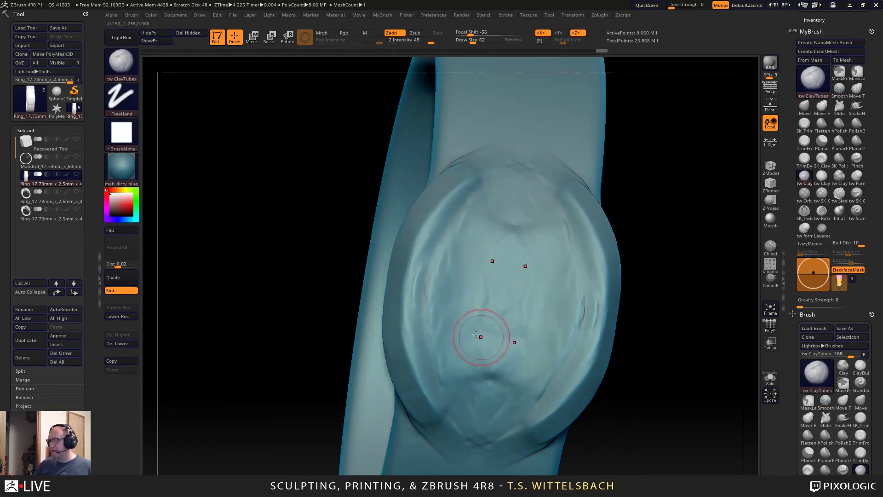
{"action": "left_click_drag", "start_coordinate": [449, 363], "coordinate": [412, 248]}
{"action": "mouse_move", "coordinate": [435, 378]}
{"action": "left_mouse_down"}
{"action": "mouse_move", "coordinate": [473, 313]}
{"action": "mouse_move", "coordinate": [460, 365]}
{"action": "mouse_move", "coordinate": [488, 397]}
{"action": "left_mouse_up"}
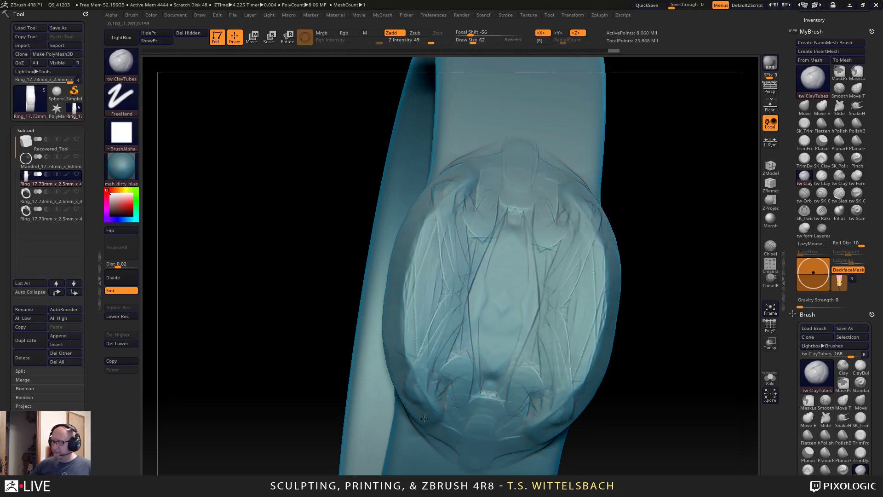
{"action": "left_click_drag", "start_coordinate": [564, 398], "coordinate": [508, 460]}
{"action": "left_click_drag", "start_coordinate": [501, 421], "coordinate": [541, 435]}
{"action": "mouse_move", "coordinate": [571, 391]}
{"action": "left_mouse_down", "text": "shift"}
{"action": "mouse_move", "coordinate": [598, 276]}
{"action": "mouse_move", "coordinate": [507, 193]}
{"action": "mouse_move", "coordinate": [454, 266]}
{"action": "mouse_move", "coordinate": [430, 339]}
{"action": "mouse_move", "coordinate": [538, 264]}
{"action": "left_mouse_up", "text": "shift"}
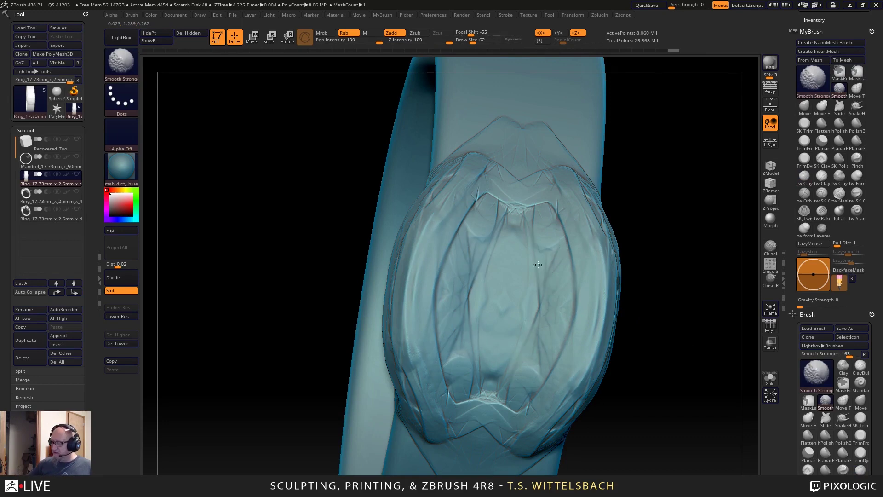
{"action": "mouse_move", "coordinate": [583, 424]}
{"action": "left_mouse_down"}
{"action": "mouse_move", "coordinate": [660, 360]}
{"action": "mouse_move", "coordinate": [646, 365]}
{"action": "mouse_move", "coordinate": [623, 347]}
{"action": "left_mouse_up"}
{"action": "left_click_drag", "start_coordinate": [612, 306], "coordinate": [607, 268], "text": "shift"}
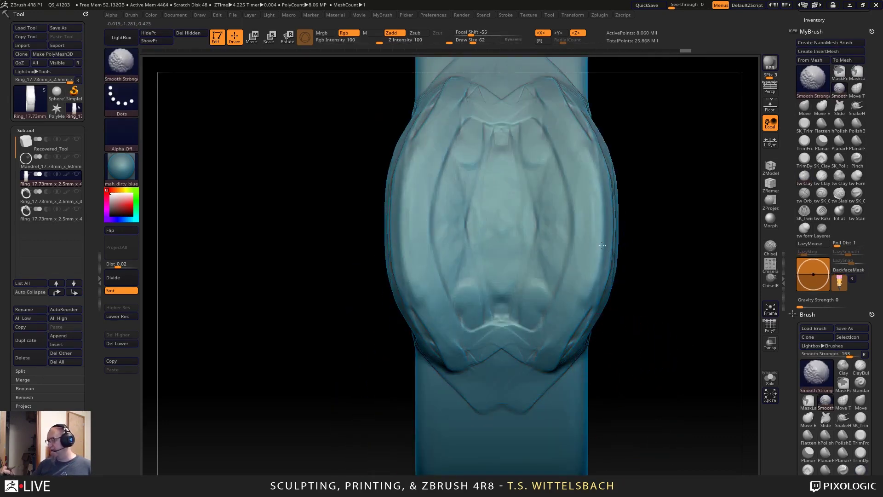
Add clay strokes along the mound's sides and lower end and try flattening them with the SK_TrimPolish brush.
{"action": "left_click_drag", "start_coordinate": [622, 371], "coordinate": [617, 346], "text": "alt"}
{"action": "mouse_move", "coordinate": [596, 239]}
{"action": "left_mouse_down"}
{"action": "mouse_move", "coordinate": [584, 292]}
{"action": "mouse_move", "coordinate": [535, 331]}
{"action": "left_mouse_up"}
{"action": "mouse_move", "coordinate": [562, 294]}
{"action": "left_mouse_down"}
{"action": "mouse_move", "coordinate": [542, 349]}
{"action": "mouse_move", "coordinate": [567, 347]}
{"action": "left_mouse_up"}
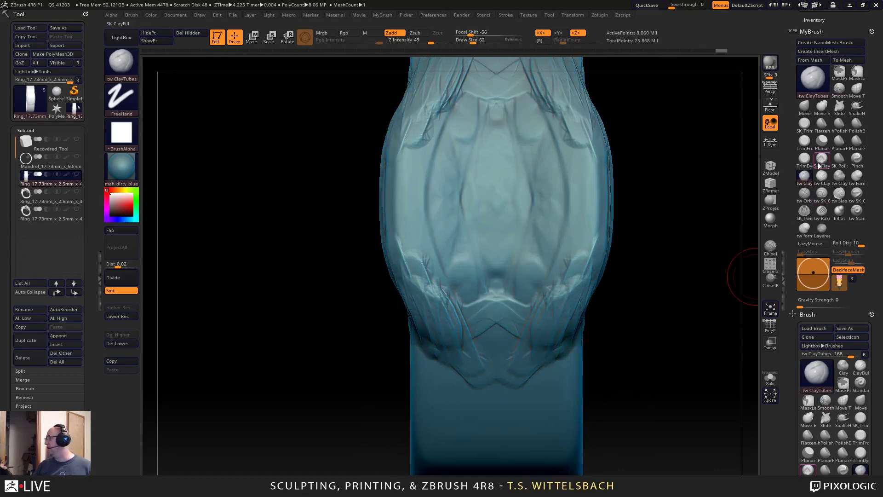
{"action": "left_click", "coordinate": [806, 125]}
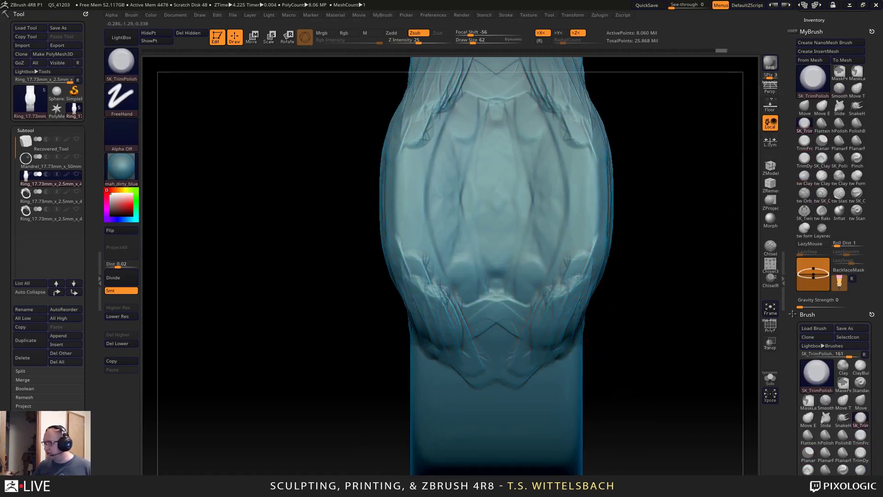
{"action": "mouse_move", "coordinate": [578, 273]}
{"action": "left_mouse_down"}
{"action": "mouse_move", "coordinate": [559, 304]}
{"action": "mouse_move", "coordinate": [574, 255]}
{"action": "mouse_move", "coordinate": [555, 299]}
{"action": "mouse_move", "coordinate": [560, 310]}
{"action": "mouse_move", "coordinate": [561, 262]}
{"action": "left_mouse_up"}
{"action": "mouse_move", "coordinate": [642, 311]}
{"action": "left_mouse_down"}
{"action": "mouse_move", "coordinate": [565, 300]}
{"action": "mouse_move", "coordinate": [566, 327]}
{"action": "left_mouse_up"}
{"action": "mouse_move", "coordinate": [637, 329]}
{"action": "left_mouse_down"}
{"action": "mouse_move", "coordinate": [670, 335]}
{"action": "mouse_move", "coordinate": [672, 371]}
{"action": "left_mouse_up"}
Undo the trim-polish flattening and the preceding clay strokes on the mound.
{"action": "key", "text": "ctrl"}
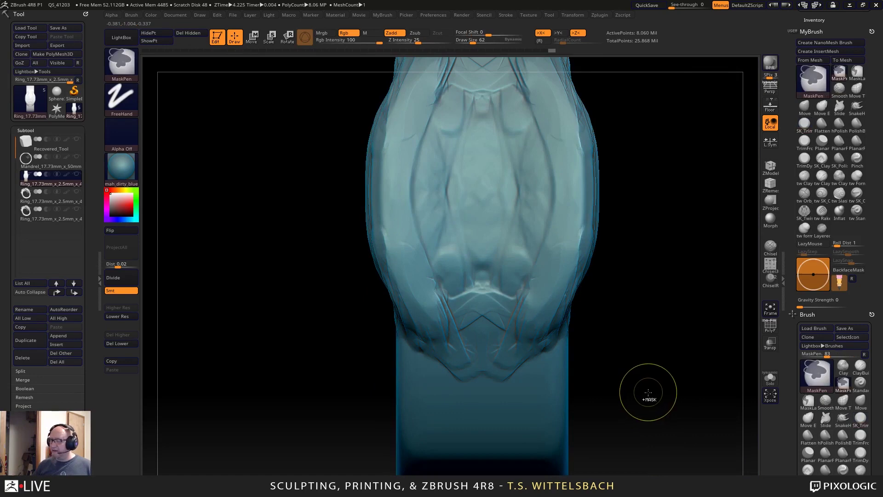
{"action": "key", "text": "ctrl+z"}
{"action": "key", "text": "ctrl+z"}
{"action": "key", "text": "ctrl+z"}
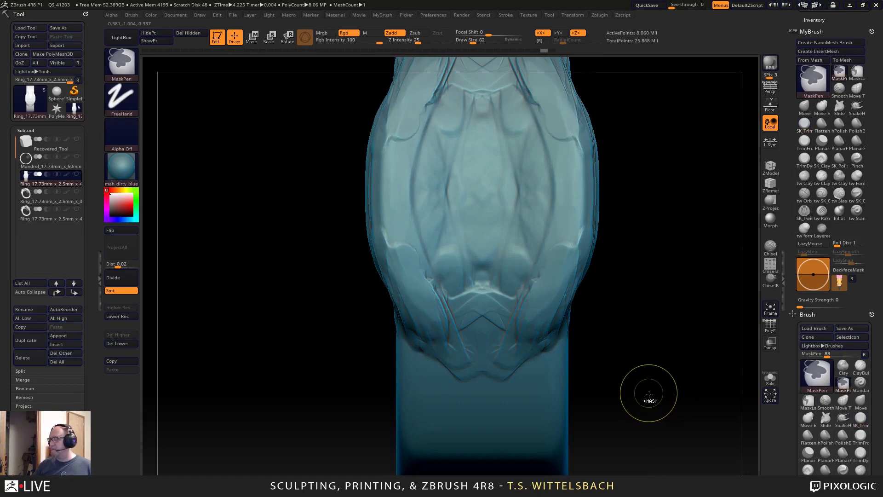
{"action": "key", "text": "ctrl+z"}
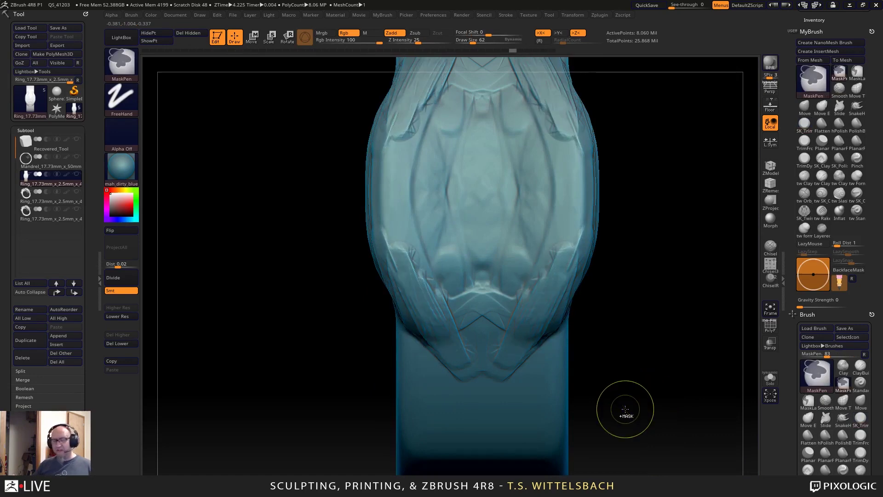
{"action": "key", "text": "ctrl+z"}
{"action": "key", "text": "ctrl+z"}
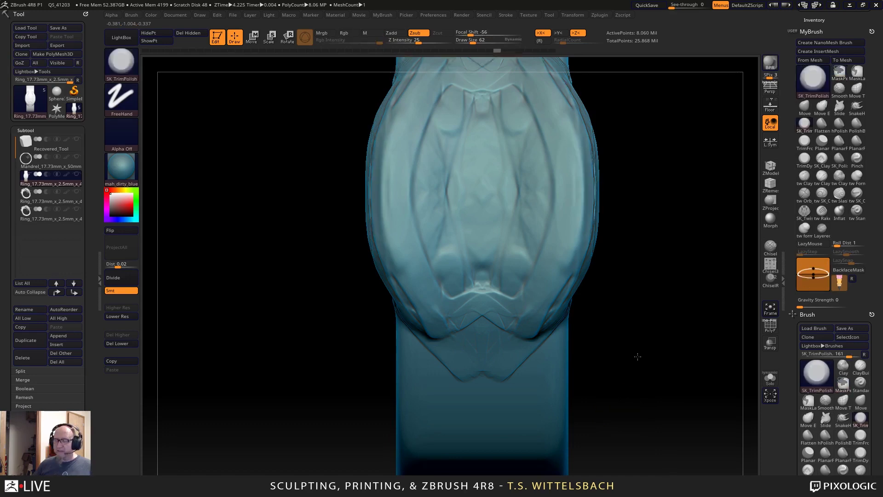
Build clay with the tw ClayTubes brush along the mound's side edge and down the side wall of the band.
{"action": "left_click_drag", "start_coordinate": [638, 357], "coordinate": [591, 348]}
{"action": "left_click", "coordinate": [805, 177]}
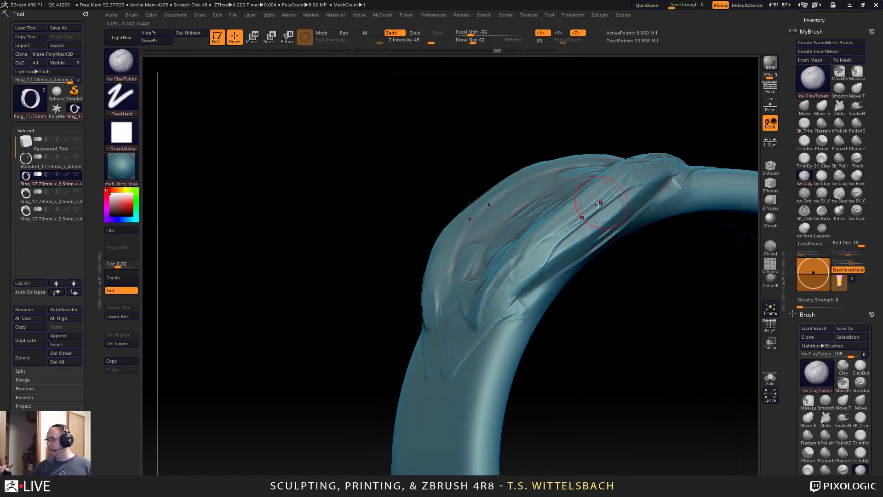
{"action": "mouse_move", "coordinate": [598, 207]}
{"action": "left_mouse_down"}
{"action": "mouse_move", "coordinate": [684, 165]}
{"action": "mouse_move", "coordinate": [718, 193]}
{"action": "left_mouse_up"}
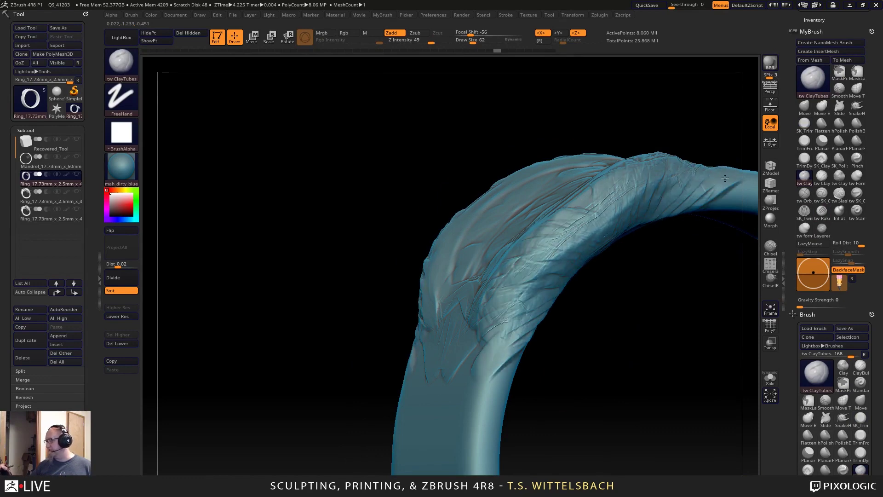
{"action": "mouse_move", "coordinate": [575, 240]}
{"action": "left_mouse_down"}
{"action": "mouse_move", "coordinate": [511, 354]}
{"action": "mouse_move", "coordinate": [588, 249]}
{"action": "left_mouse_up"}
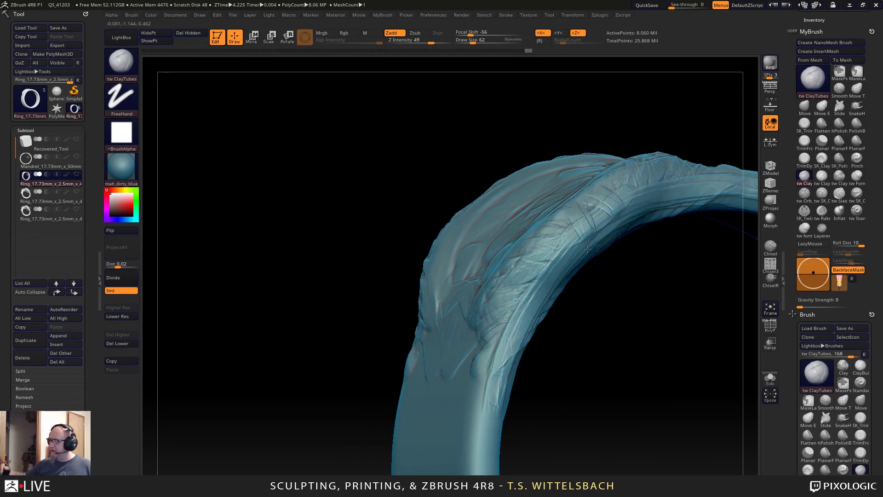
{"action": "mouse_move", "coordinate": [587, 249]}
{"action": "left_mouse_down"}
{"action": "mouse_move", "coordinate": [486, 370]}
{"action": "mouse_move", "coordinate": [463, 381]}
{"action": "left_mouse_up"}
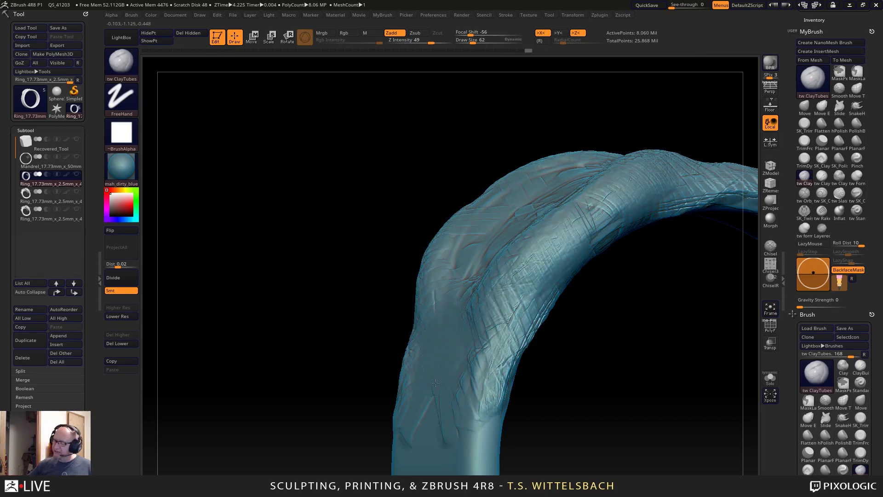
Extend the clay buildup across the mound's face and shoulders, blending it toward the plain band.
{"action": "mouse_move", "coordinate": [553, 390]}
{"action": "left_mouse_down"}
{"action": "mouse_move", "coordinate": [674, 280]}
{"action": "mouse_move", "coordinate": [686, 312]}
{"action": "mouse_move", "coordinate": [625, 253]}
{"action": "mouse_move", "coordinate": [670, 282]}
{"action": "mouse_move", "coordinate": [667, 244]}
{"action": "mouse_move", "coordinate": [589, 176]}
{"action": "left_mouse_up"}
{"action": "mouse_move", "coordinate": [527, 235]}
{"action": "left_mouse_down"}
{"action": "mouse_move", "coordinate": [481, 263]}
{"action": "mouse_move", "coordinate": [546, 223]}
{"action": "mouse_move", "coordinate": [484, 309]}
{"action": "mouse_move", "coordinate": [520, 245]}
{"action": "mouse_move", "coordinate": [534, 322]}
{"action": "mouse_move", "coordinate": [592, 207]}
{"action": "mouse_move", "coordinate": [461, 267]}
{"action": "mouse_move", "coordinate": [501, 236]}
{"action": "mouse_move", "coordinate": [576, 345]}
{"action": "left_mouse_up"}
{"action": "mouse_move", "coordinate": [645, 272]}
{"action": "left_mouse_down"}
{"action": "mouse_move", "coordinate": [661, 256]}
{"action": "mouse_move", "coordinate": [652, 202]}
{"action": "mouse_move", "coordinate": [641, 206]}
{"action": "mouse_move", "coordinate": [611, 271]}
{"action": "left_mouse_up"}
{"action": "mouse_move", "coordinate": [581, 219]}
{"action": "left_mouse_down"}
{"action": "mouse_move", "coordinate": [574, 268]}
{"action": "mouse_move", "coordinate": [515, 359]}
{"action": "mouse_move", "coordinate": [490, 321]}
{"action": "mouse_move", "coordinate": [455, 400]}
{"action": "left_mouse_up"}
{"action": "mouse_move", "coordinate": [476, 301]}
{"action": "left_mouse_down"}
{"action": "mouse_move", "coordinate": [504, 292]}
{"action": "mouse_move", "coordinate": [506, 199]}
{"action": "mouse_move", "coordinate": [548, 188]}
{"action": "mouse_move", "coordinate": [621, 142]}
{"action": "left_mouse_up"}
{"action": "left_click_drag", "start_coordinate": [622, 254], "coordinate": [638, 316]}
Smooth the rough clay strokes along the ring's side edge and upper shoulder.
{"action": "right_click_drag", "start_coordinate": [638, 315], "coordinate": [596, 332]}
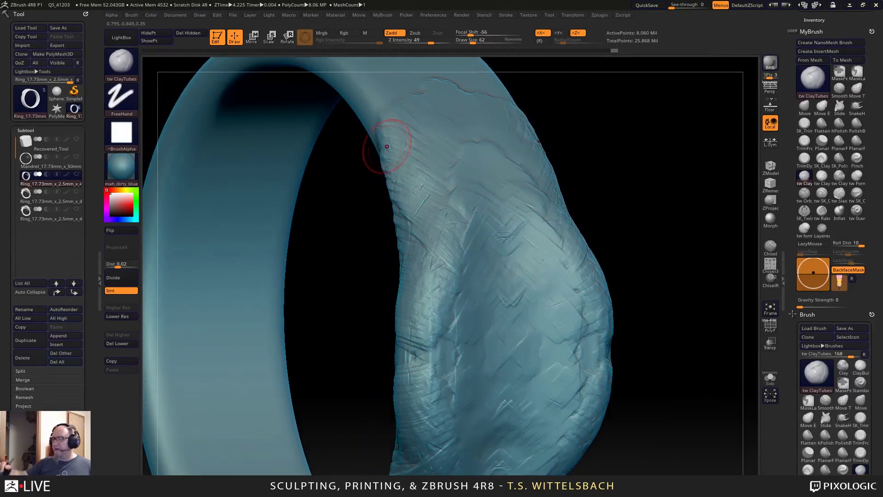
{"action": "mouse_move", "coordinate": [380, 127]}
{"action": "left_mouse_down", "text": "shift"}
{"action": "mouse_move", "coordinate": [375, 138]}
{"action": "mouse_move", "coordinate": [355, 98]}
{"action": "mouse_move", "coordinate": [395, 205]}
{"action": "mouse_move", "coordinate": [406, 336]}
{"action": "mouse_move", "coordinate": [396, 373]}
{"action": "mouse_move", "coordinate": [403, 301]}
{"action": "mouse_move", "coordinate": [412, 374]}
{"action": "mouse_move", "coordinate": [417, 299]}
{"action": "left_mouse_up", "text": "shift"}
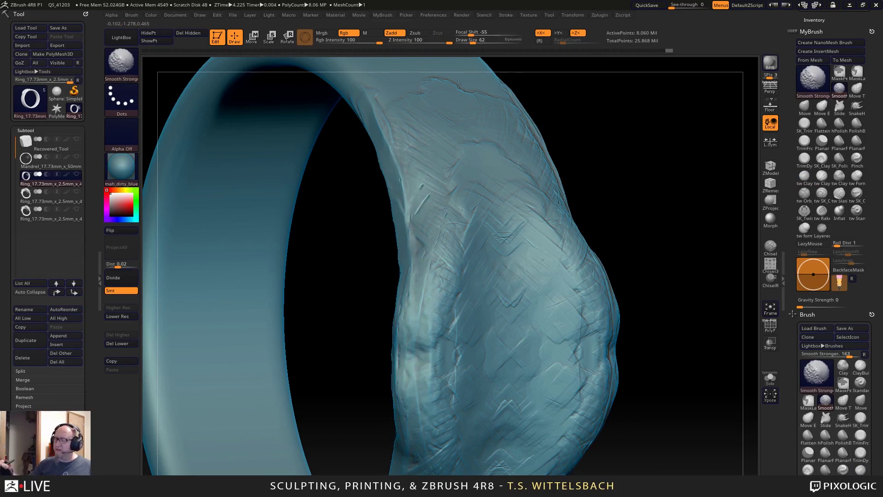
{"action": "mouse_move", "coordinate": [599, 138]}
{"action": "left_mouse_down", "text": "shift"}
{"action": "mouse_move", "coordinate": [643, 191]}
{"action": "mouse_move", "coordinate": [543, 301]}
{"action": "mouse_move", "coordinate": [536, 282]}
{"action": "mouse_move", "coordinate": [508, 281]}
{"action": "left_mouse_up", "text": "shift"}
Preview the sculpted ring with the ok_hot_iron material from several angles and restore the mah_dirty_blue material.
{"action": "left_click_drag", "start_coordinate": [350, 302], "coordinate": [555, 165]}
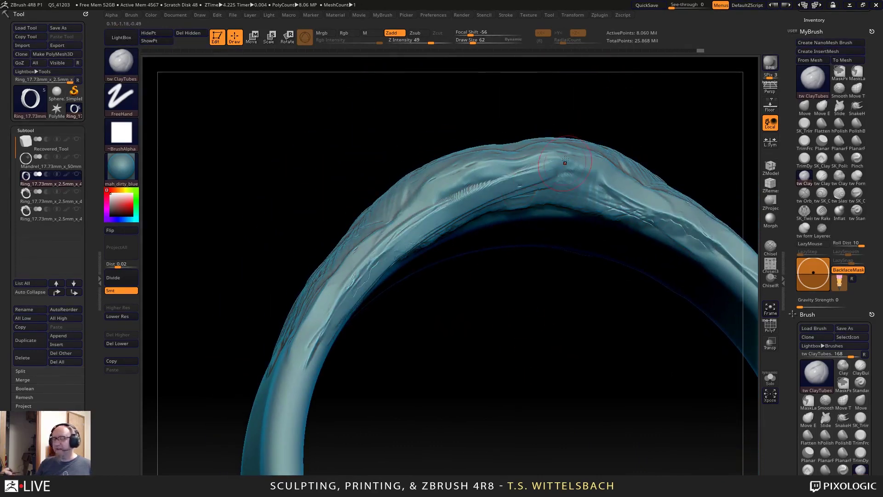
{"action": "left_click", "coordinate": [125, 167]}
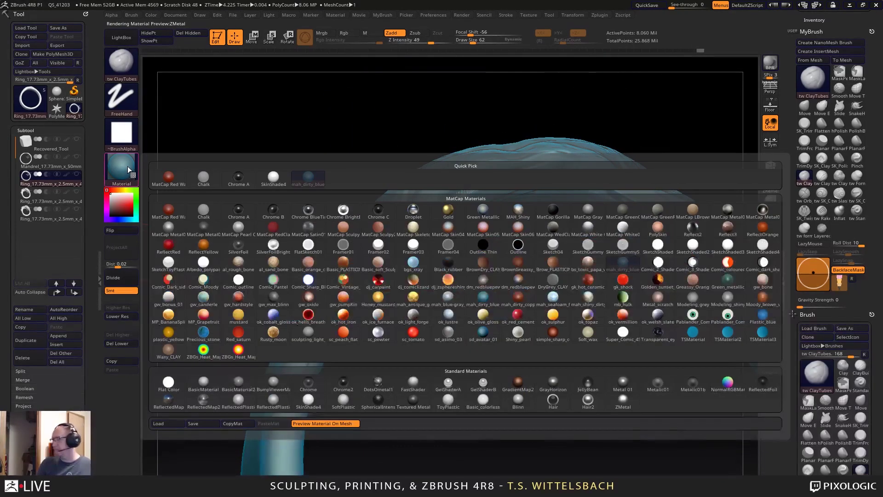
{"action": "left_click", "coordinate": [344, 314]}
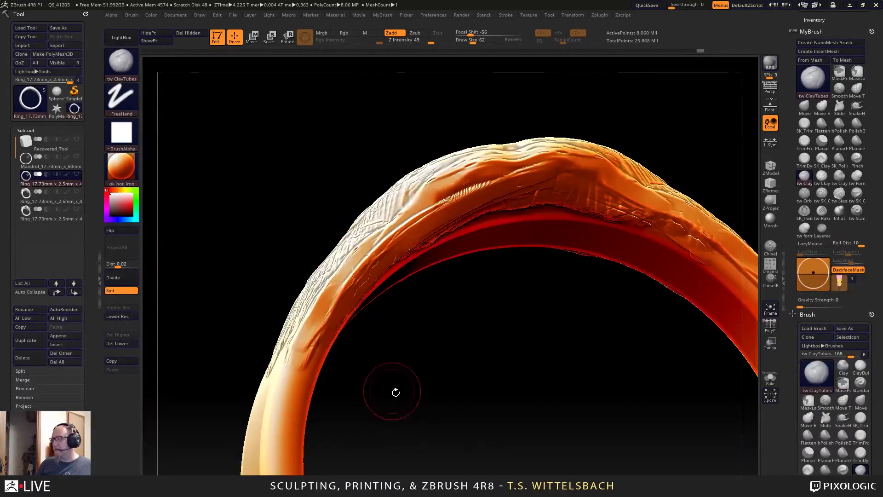
{"action": "left_click_drag", "start_coordinate": [394, 391], "coordinate": [509, 394], "text": "shift"}
{"action": "mouse_move", "coordinate": [502, 345]}
{"action": "left_mouse_down", "text": "alt"}
{"action": "mouse_move", "coordinate": [507, 371]}
{"action": "mouse_move", "coordinate": [534, 408]}
{"action": "mouse_move", "coordinate": [625, 360]}
{"action": "mouse_move", "coordinate": [485, 304]}
{"action": "mouse_move", "coordinate": [502, 400]}
{"action": "mouse_move", "coordinate": [451, 264]}
{"action": "mouse_move", "coordinate": [474, 239]}
{"action": "mouse_move", "coordinate": [483, 251]}
{"action": "mouse_move", "coordinate": [504, 230]}
{"action": "mouse_move", "coordinate": [525, 238]}
{"action": "left_mouse_up", "text": "alt"}
{"action": "left_click_drag", "start_coordinate": [575, 350], "coordinate": [639, 320]}
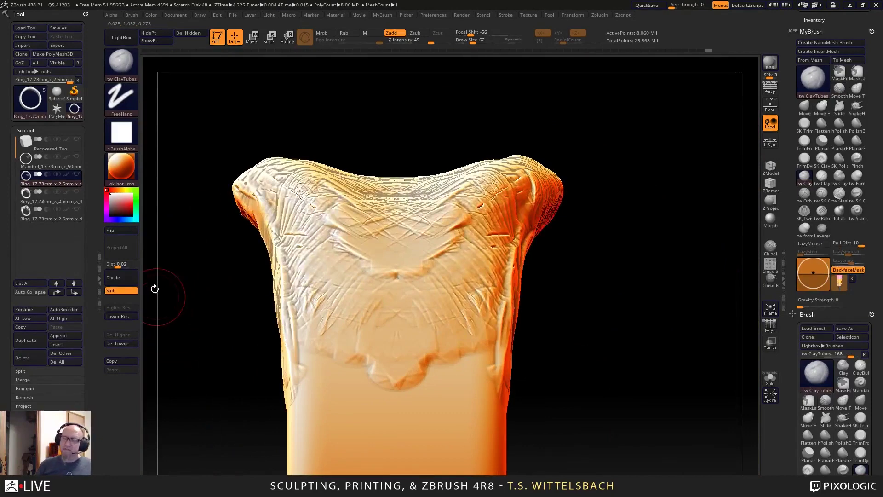
{"action": "left_click", "coordinate": [124, 167]}
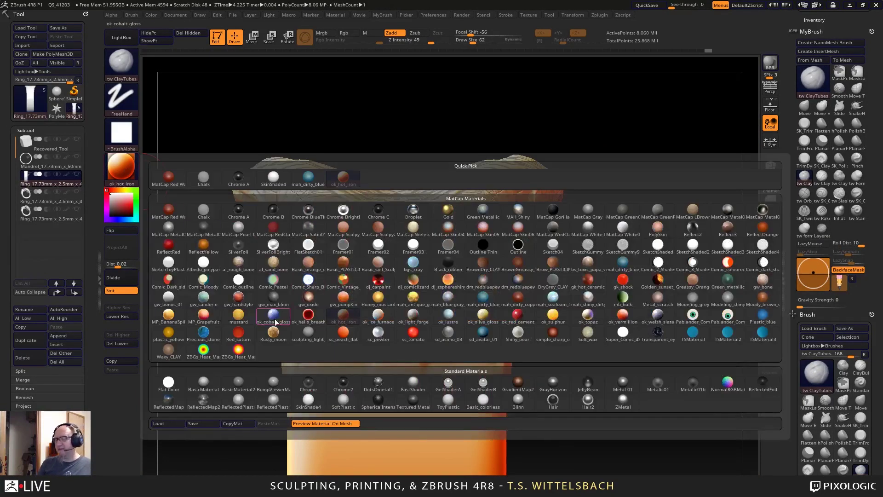
{"action": "left_click", "coordinate": [483, 301]}
Lower the ring's subdivision by three levels and smooth the clay form over the whole front of the band.
{"action": "mouse_move", "coordinate": [584, 322]}
{"action": "left_mouse_down"}
{"action": "mouse_move", "coordinate": [593, 316]}
{"action": "mouse_move", "coordinate": [484, 369]}
{"action": "mouse_move", "coordinate": [495, 386]}
{"action": "mouse_move", "coordinate": [476, 391]}
{"action": "mouse_move", "coordinate": [437, 290]}
{"action": "mouse_move", "coordinate": [628, 358]}
{"action": "mouse_move", "coordinate": [569, 412]}
{"action": "left_mouse_up"}
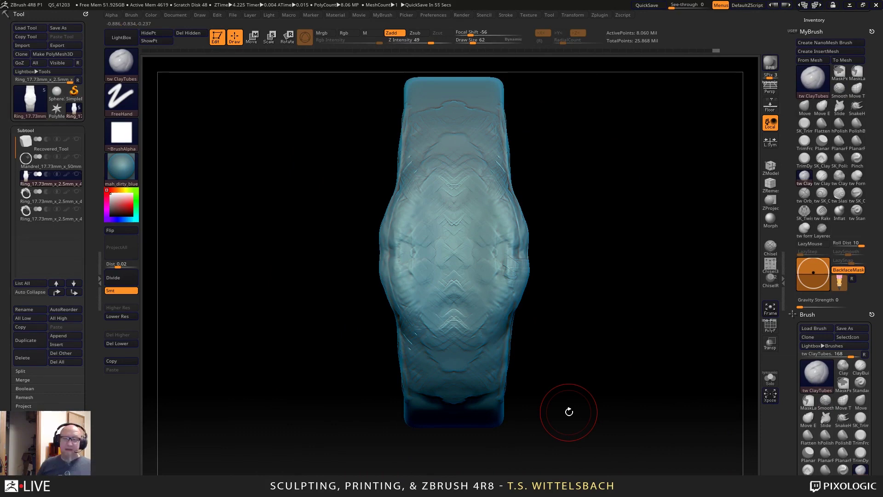
{"action": "left_click_drag", "start_coordinate": [569, 412], "coordinate": [586, 359], "text": "shift"}
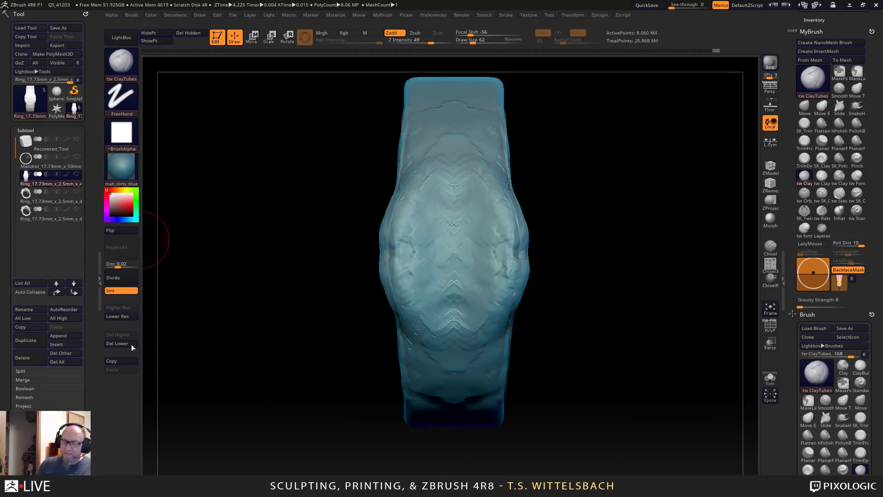
{"action": "left_click", "coordinate": [124, 316]}
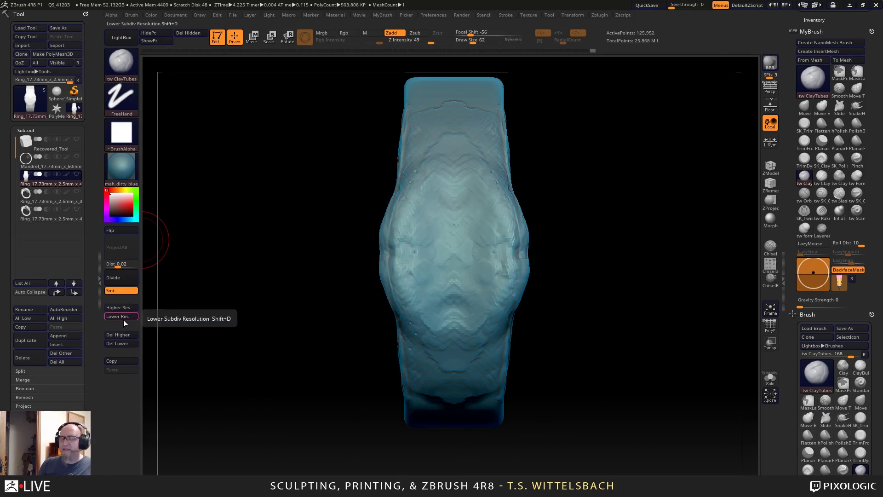
{"action": "mouse_move", "coordinate": [421, 119]}
{"action": "left_mouse_down", "text": "shift"}
{"action": "mouse_move", "coordinate": [509, 235]}
{"action": "mouse_move", "coordinate": [495, 309]}
{"action": "mouse_move", "coordinate": [389, 230]}
{"action": "mouse_move", "coordinate": [405, 304]}
{"action": "left_mouse_up", "text": "shift"}
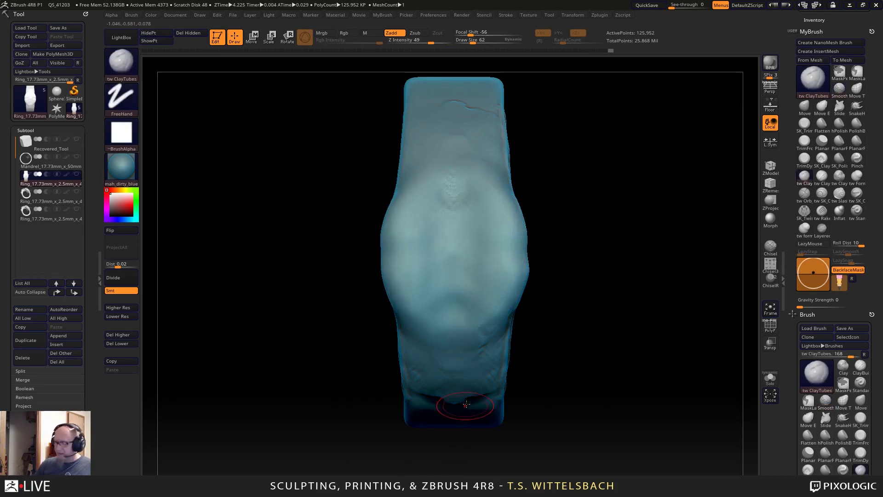
{"action": "left_click_drag", "start_coordinate": [414, 126], "coordinate": [416, 139], "text": "shift"}
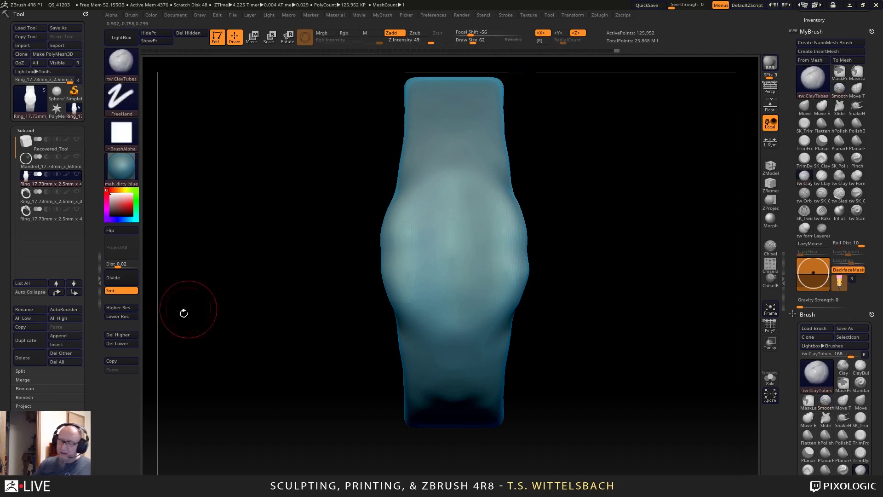
Raise the ring's subdivision one level at a time by two levels, smoothing the returning surface detail at each level.
{"action": "left_click", "coordinate": [131, 307]}
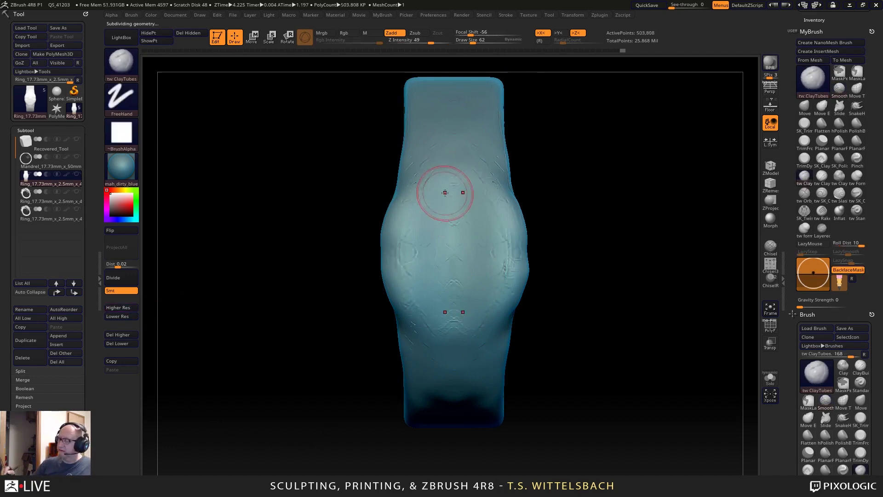
{"action": "left_click_drag", "start_coordinate": [437, 177], "coordinate": [434, 168], "text": "shift"}
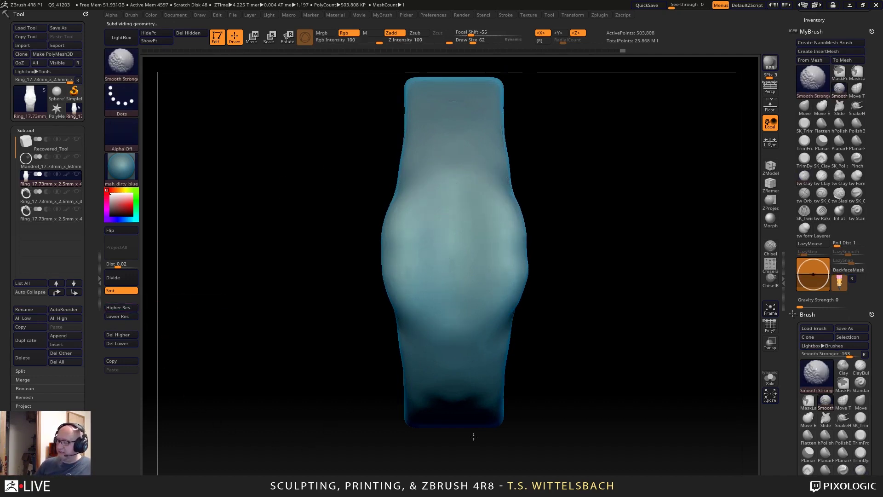
{"action": "left_click", "coordinate": [126, 307]}
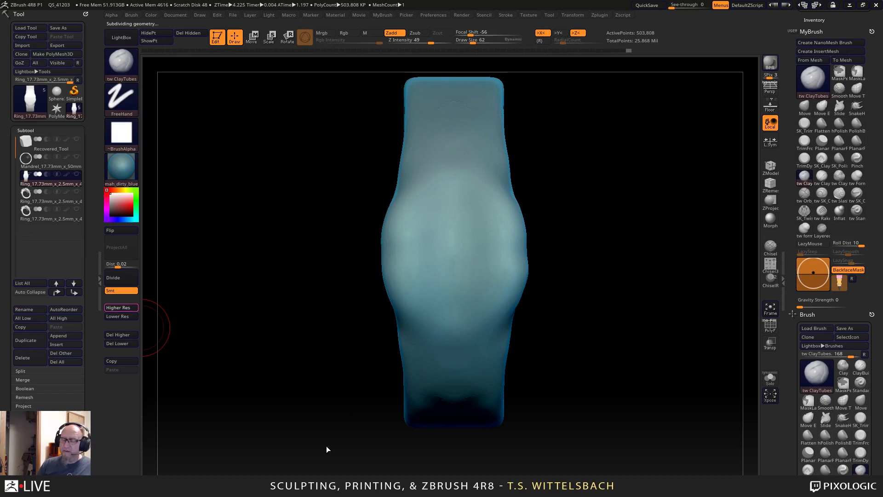
{"action": "key", "text": "shift"}
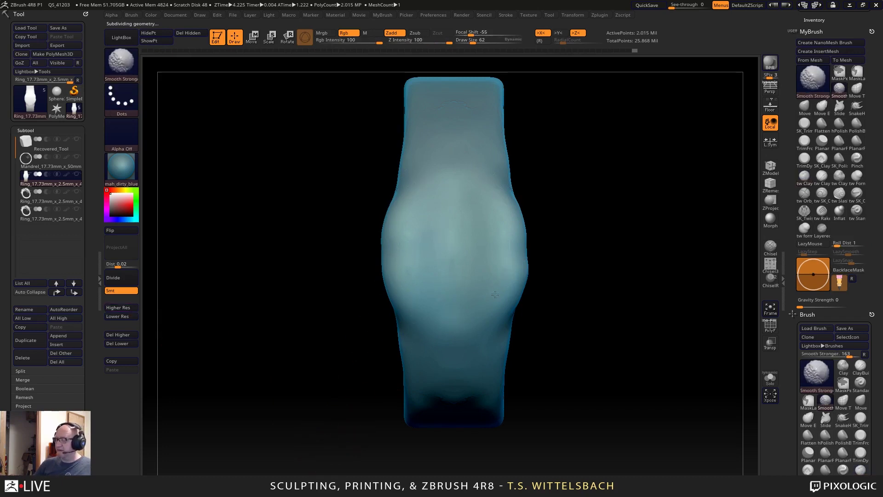
{"action": "mouse_move", "coordinate": [535, 379]}
{"action": "left_mouse_down"}
{"action": "mouse_move", "coordinate": [623, 360]}
{"action": "mouse_move", "coordinate": [595, 282]}
{"action": "mouse_move", "coordinate": [547, 299]}
{"action": "left_mouse_up"}
{"action": "left_click_drag", "start_coordinate": [499, 242], "coordinate": [491, 199], "text": "shift"}
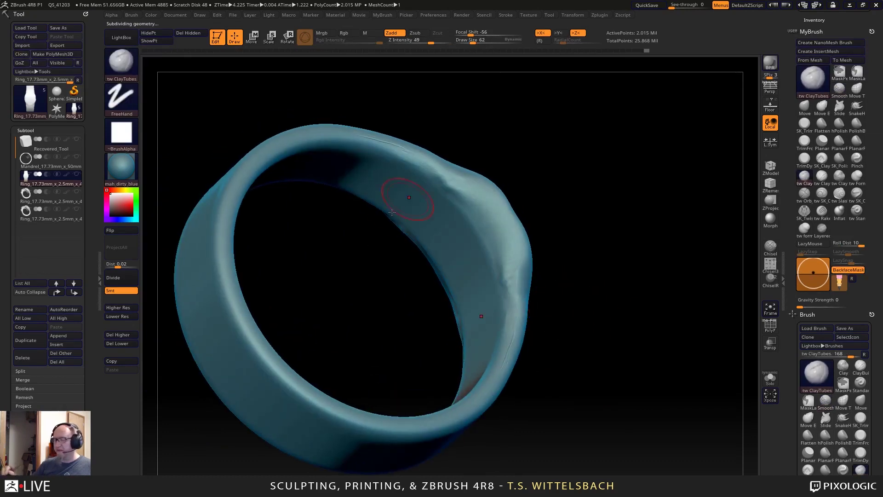
Return the ring to its highest subdivision level and smooth the remaining fine marks on the mound.
{"action": "left_click", "coordinate": [131, 308]}
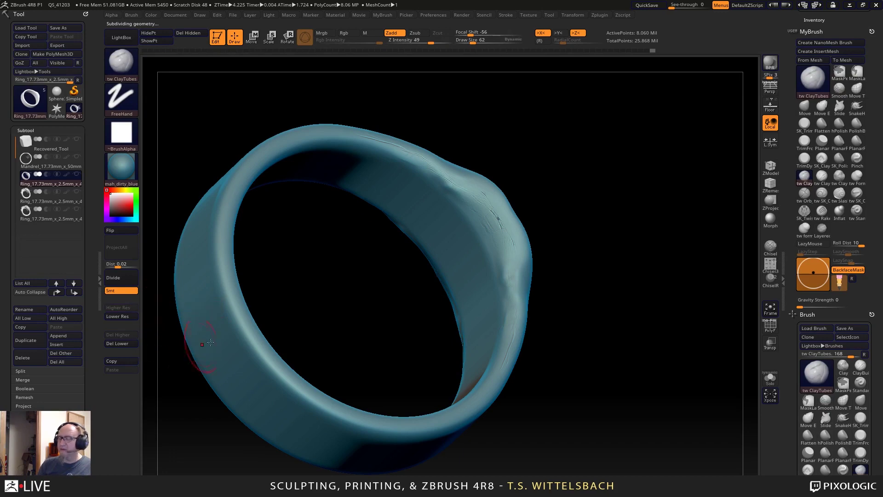
{"action": "left_click_drag", "start_coordinate": [614, 230], "coordinate": [563, 373], "text": "shift"}
{"action": "key", "text": "shift"}
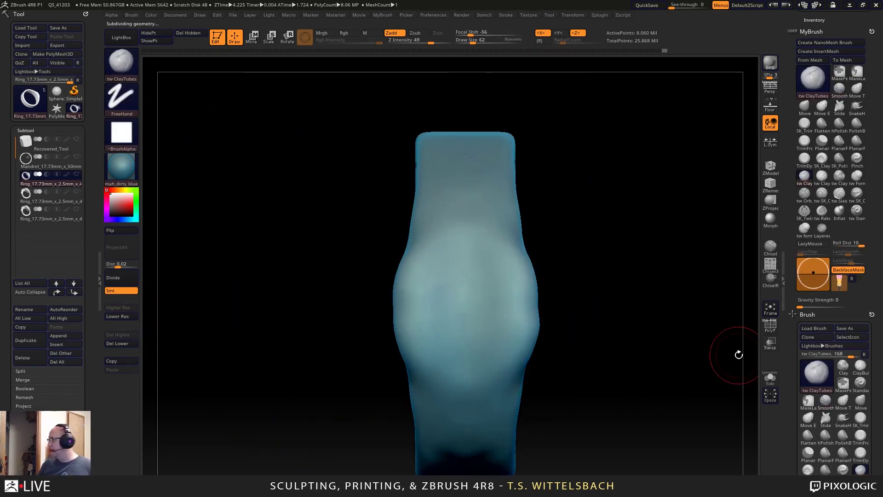
Load the IMM ZipperM brush and demonstrate switching between it, Smooth Stronger and tw ClayTubes in the custom brush set.
{"action": "key", "text": "b"}
{"action": "left_click", "coordinate": [594, 317]}
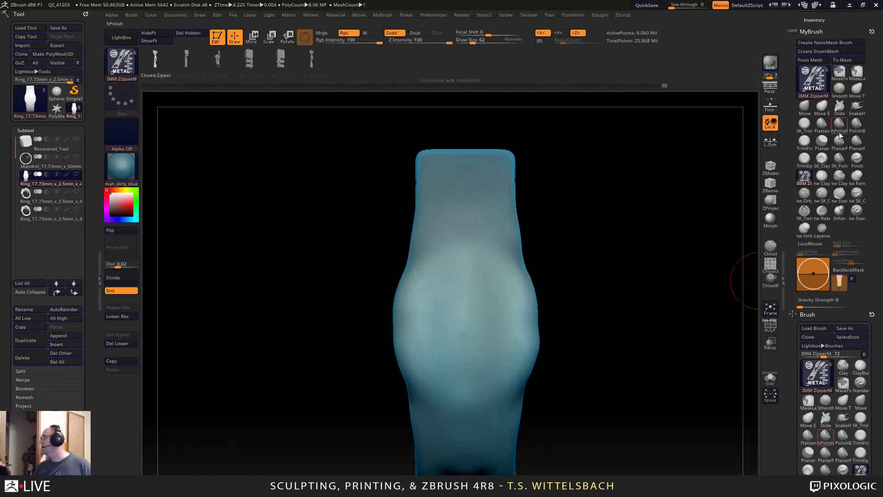
{"action": "key", "text": "shift"}
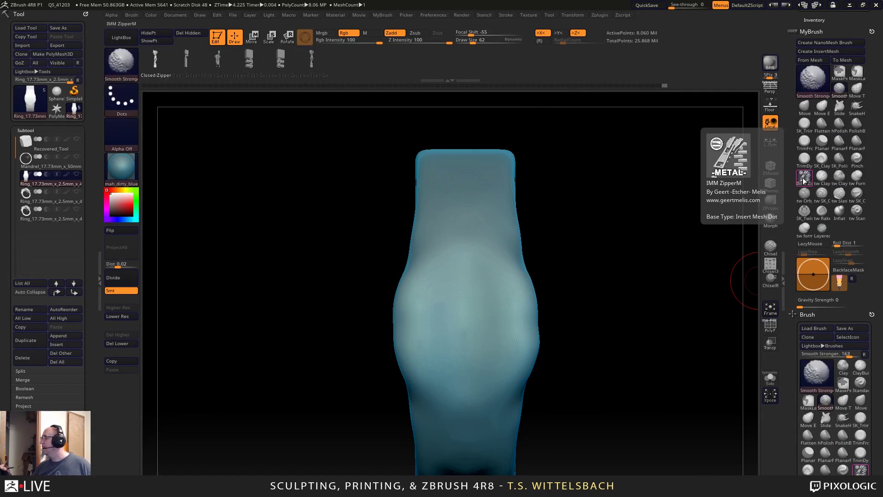
{"action": "left_click", "coordinate": [813, 82]}
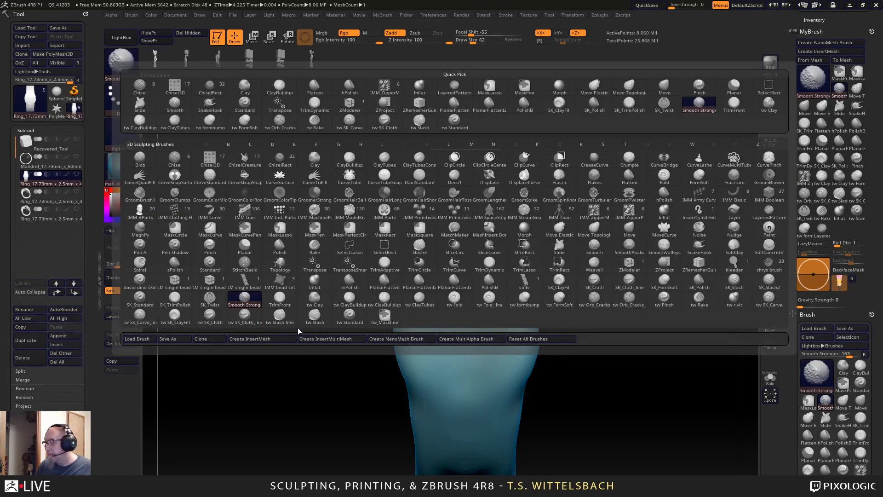
{"action": "left_click", "coordinate": [420, 300]}
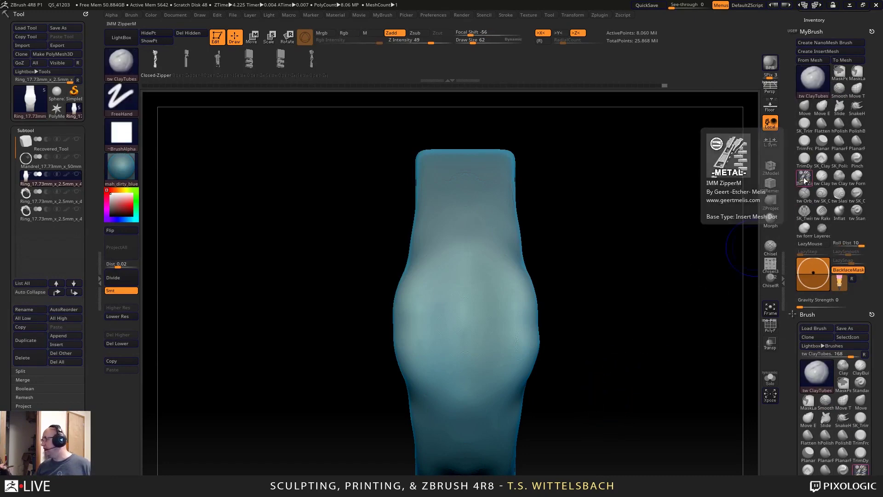
{"action": "left_click", "coordinate": [820, 374]}
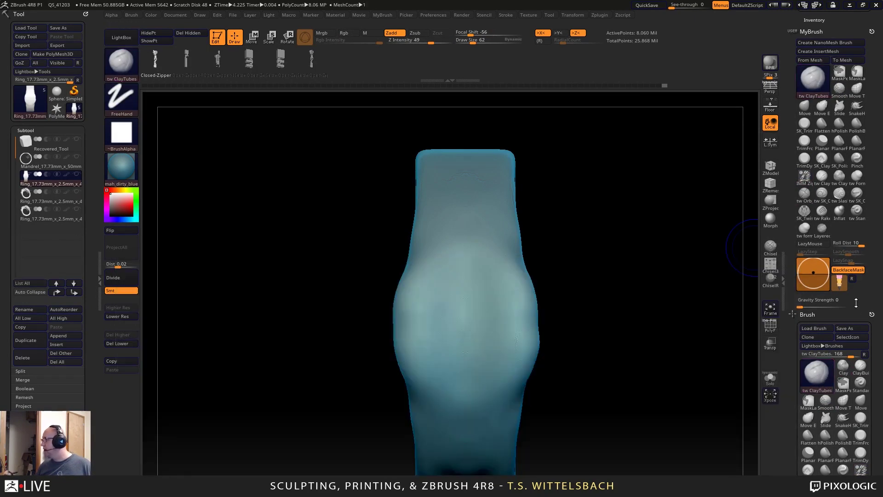
{"action": "left_click", "coordinate": [804, 177]}
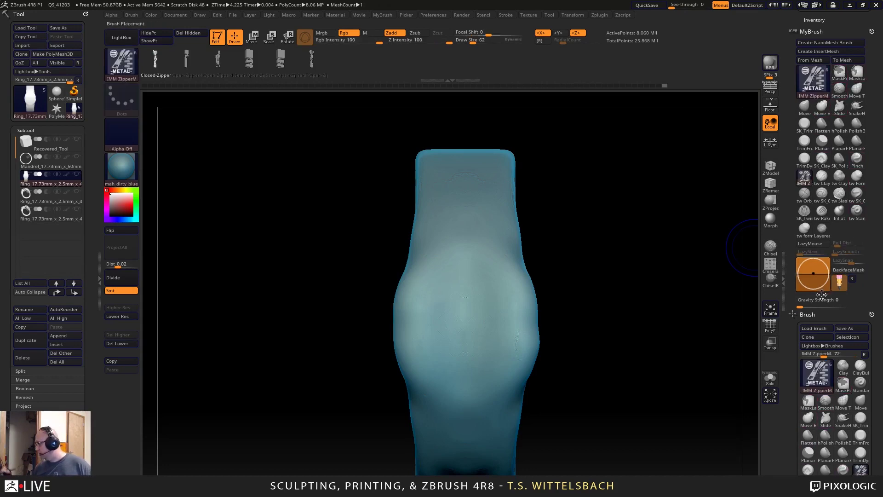
{"action": "left_click", "coordinate": [817, 375]}
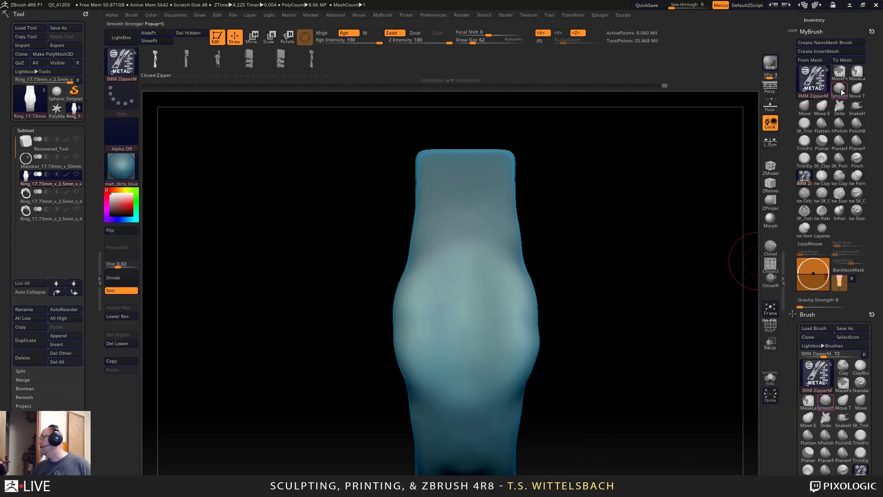
{"action": "left_click", "coordinate": [840, 90]}
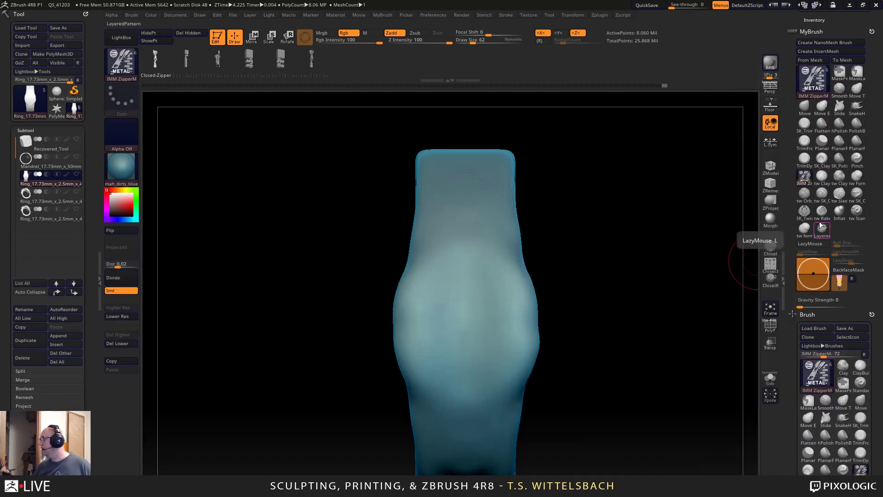
{"action": "left_click", "coordinate": [807, 178]}
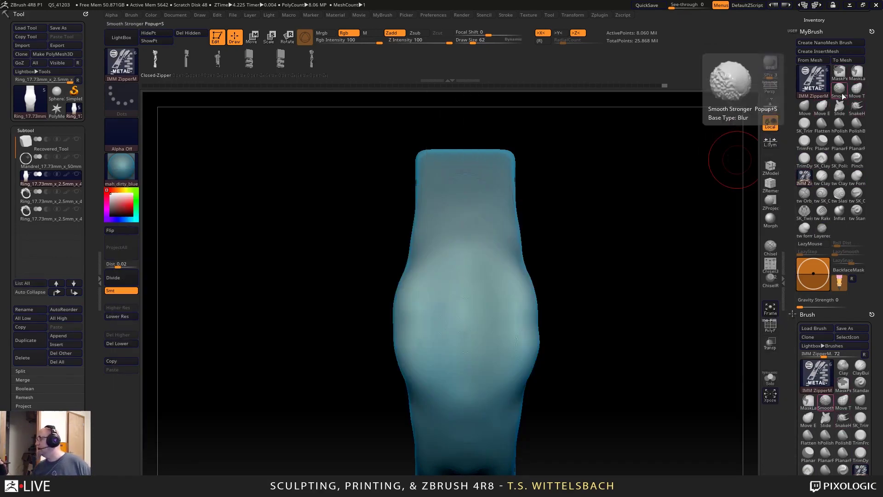
{"action": "left_click", "coordinate": [817, 89]}
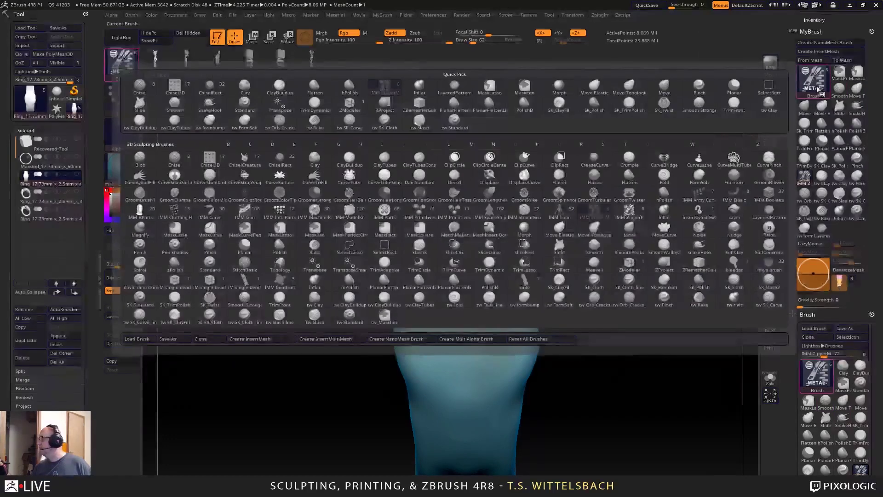
{"action": "left_click", "coordinate": [840, 89]}
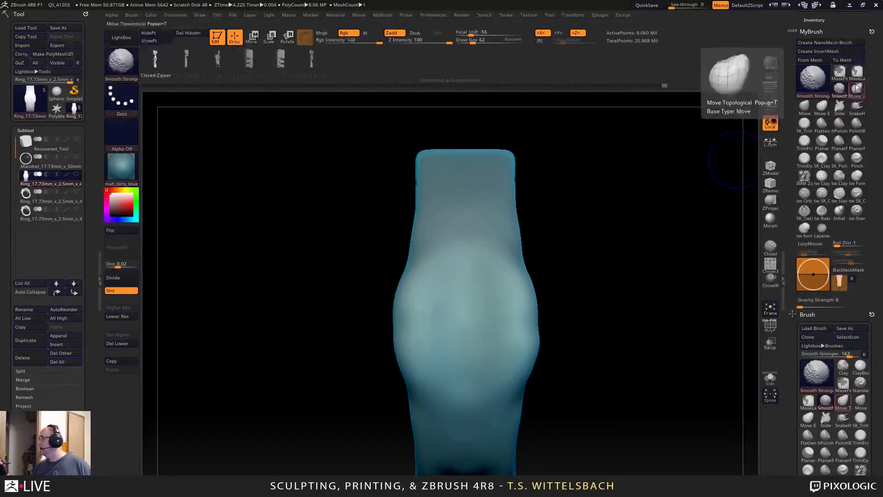
Build up symmetric clay ridges along the side edges of the raised front with the tw ClayTubes brush and smooth them.
{"action": "key", "text": "b"}
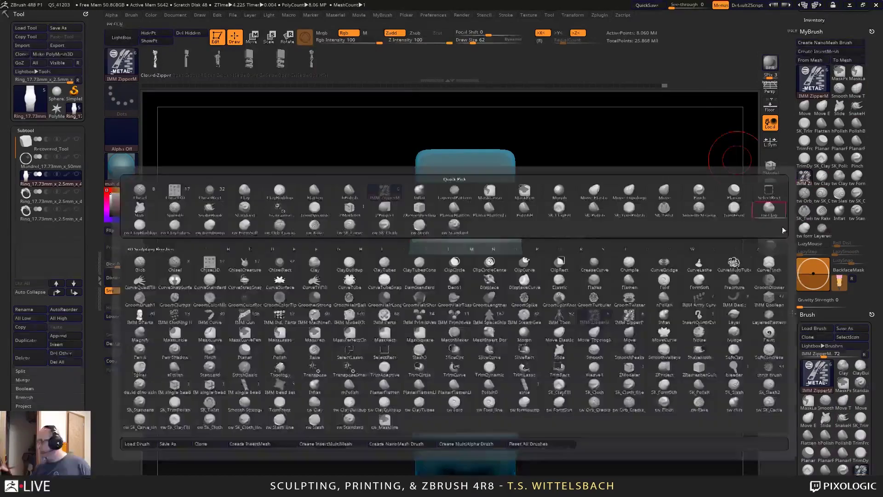
{"action": "left_click", "coordinate": [420, 404]}
{"action": "left_click_drag", "start_coordinate": [555, 181], "coordinate": [577, 216]}
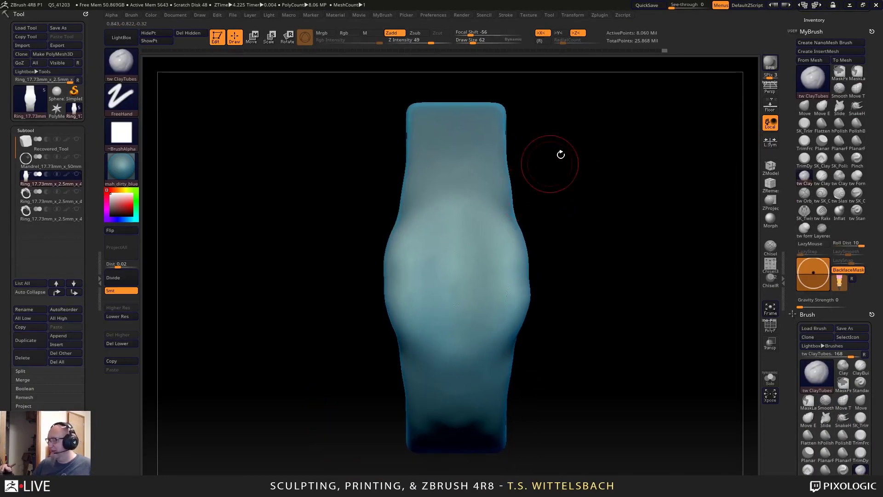
{"action": "left_click_drag", "start_coordinate": [562, 152], "coordinate": [512, 196]}
{"action": "mouse_move", "coordinate": [512, 249]}
{"action": "left_mouse_down"}
{"action": "mouse_move", "coordinate": [511, 198]}
{"action": "mouse_move", "coordinate": [553, 120]}
{"action": "mouse_move", "coordinate": [523, 257]}
{"action": "mouse_move", "coordinate": [576, 109]}
{"action": "mouse_move", "coordinate": [547, 152]}
{"action": "mouse_move", "coordinate": [509, 260]}
{"action": "left_mouse_up"}
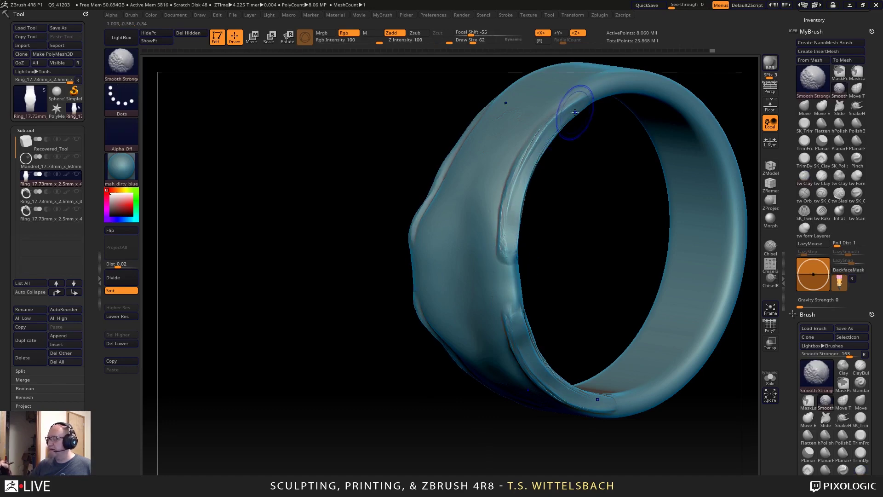
{"action": "mouse_move", "coordinate": [531, 260]}
{"action": "left_mouse_down"}
{"action": "mouse_move", "coordinate": [703, 231]}
{"action": "mouse_move", "coordinate": [652, 340]}
{"action": "left_mouse_up"}
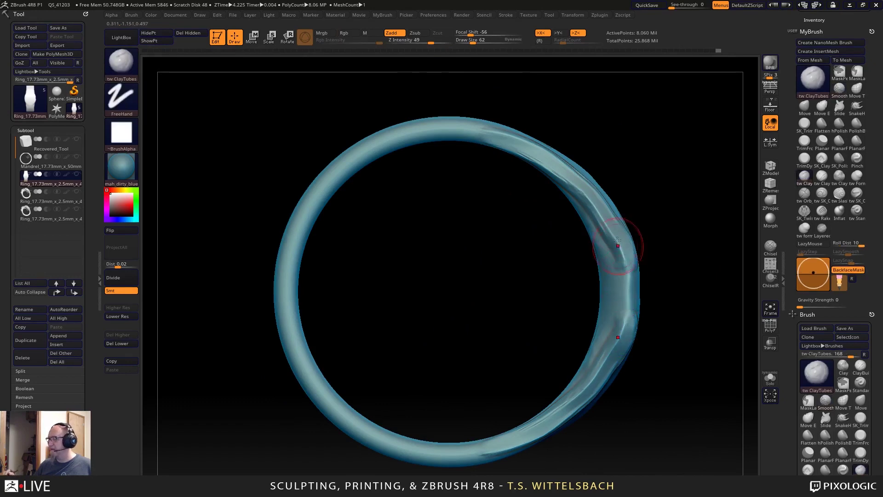
{"action": "mouse_move", "coordinate": [612, 247]}
{"action": "left_mouse_down"}
{"action": "mouse_move", "coordinate": [513, 148]}
{"action": "mouse_move", "coordinate": [594, 212]}
{"action": "mouse_move", "coordinate": [681, 306]}
{"action": "mouse_move", "coordinate": [662, 408]}
{"action": "mouse_move", "coordinate": [483, 177]}
{"action": "mouse_move", "coordinate": [569, 288]}
{"action": "left_mouse_up"}
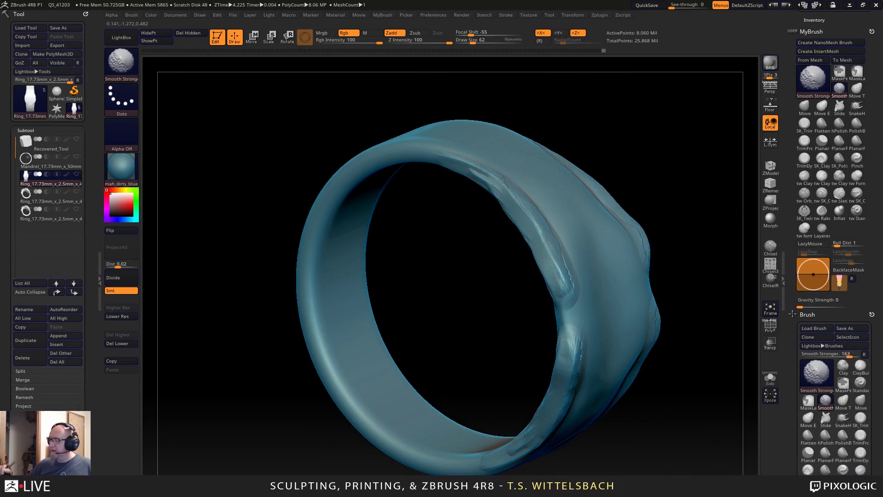
Sculpt four raised pads on the ring's front face, leaving a cross-shaped recess between them.
{"action": "mouse_move", "coordinate": [650, 358]}
{"action": "left_mouse_down", "text": "alt"}
{"action": "mouse_move", "coordinate": [704, 347]}
{"action": "mouse_move", "coordinate": [703, 339]}
{"action": "mouse_move", "coordinate": [636, 319]}
{"action": "left_mouse_up", "text": "alt"}
{"action": "mouse_move", "coordinate": [528, 271]}
{"action": "left_mouse_down"}
{"action": "mouse_move", "coordinate": [505, 278]}
{"action": "mouse_move", "coordinate": [524, 247]}
{"action": "mouse_move", "coordinate": [517, 234]}
{"action": "mouse_move", "coordinate": [558, 268]}
{"action": "left_mouse_up"}
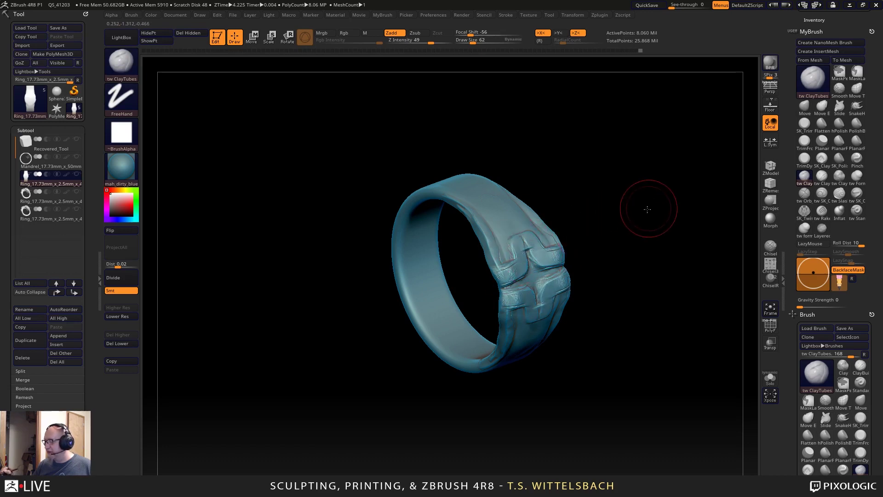
{"action": "mouse_move", "coordinate": [647, 209]}
{"action": "left_mouse_down"}
{"action": "mouse_move", "coordinate": [602, 203]}
{"action": "mouse_move", "coordinate": [639, 260]}
{"action": "mouse_move", "coordinate": [617, 215]}
{"action": "left_mouse_up"}
{"action": "mouse_move", "coordinate": [545, 253]}
{"action": "left_mouse_down"}
{"action": "mouse_move", "coordinate": [504, 272]}
{"action": "mouse_move", "coordinate": [507, 284]}
{"action": "mouse_move", "coordinate": [496, 278]}
{"action": "mouse_move", "coordinate": [582, 262]}
{"action": "left_mouse_up"}
{"action": "key", "text": "shift"}
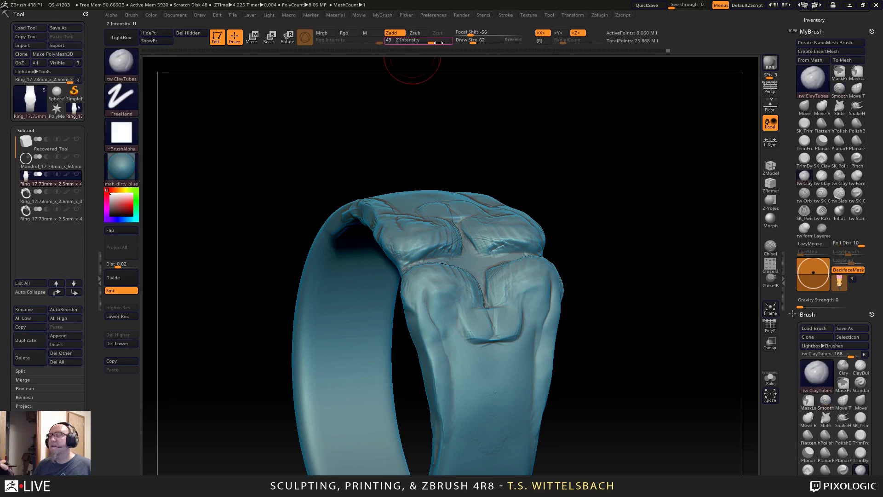
Set the clay brush's Z Intensity to 8 and blend the raised pads into the band's shoulders with light crossing strokes.
{"action": "left_click_drag", "start_coordinate": [407, 42], "coordinate": [403, 42]}
{"action": "left_click_drag", "start_coordinate": [568, 236], "coordinate": [543, 217]}
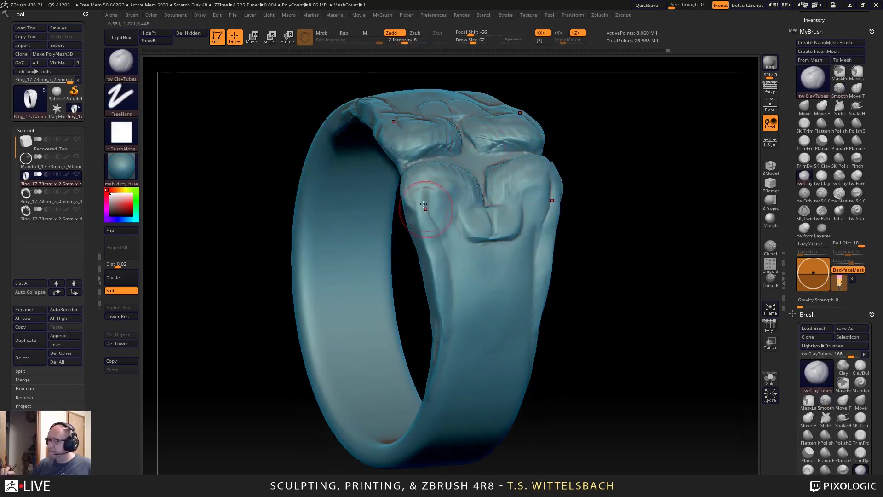
{"action": "mouse_move", "coordinate": [429, 246]}
{"action": "left_mouse_down"}
{"action": "mouse_move", "coordinate": [483, 276]}
{"action": "mouse_move", "coordinate": [517, 226]}
{"action": "left_mouse_up"}
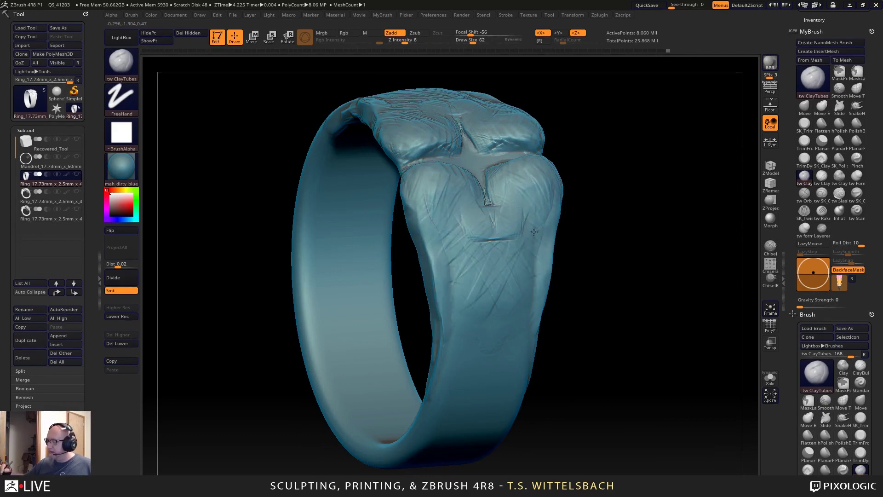
{"action": "left_click_drag", "start_coordinate": [640, 290], "coordinate": [605, 260]}
{"action": "left_click_drag", "start_coordinate": [674, 273], "coordinate": [468, 233], "text": "alt"}
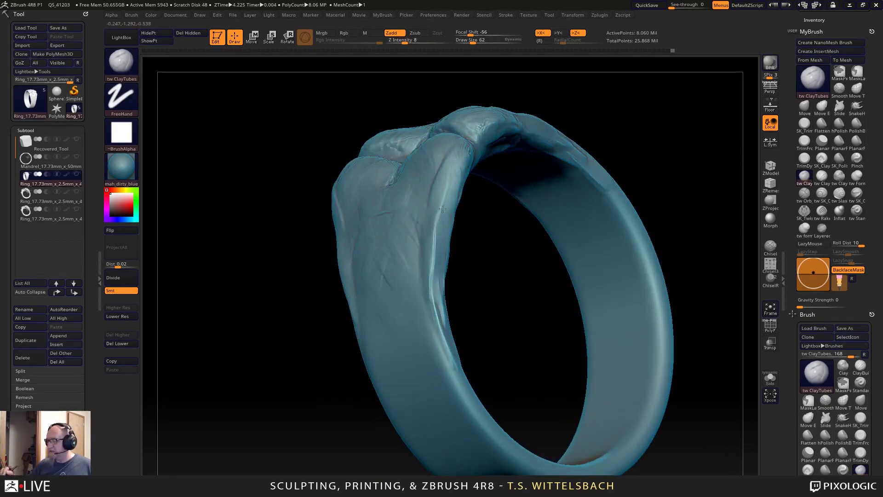
Build up the shoulders' outer edges with light clay strokes and smooth the marks along the band's sides.
{"action": "mouse_move", "coordinate": [464, 394]}
{"action": "left_mouse_down"}
{"action": "mouse_move", "coordinate": [437, 294]}
{"action": "mouse_move", "coordinate": [467, 170]}
{"action": "mouse_move", "coordinate": [445, 346]}
{"action": "mouse_move", "coordinate": [459, 159]}
{"action": "mouse_move", "coordinate": [438, 325]}
{"action": "left_mouse_up"}
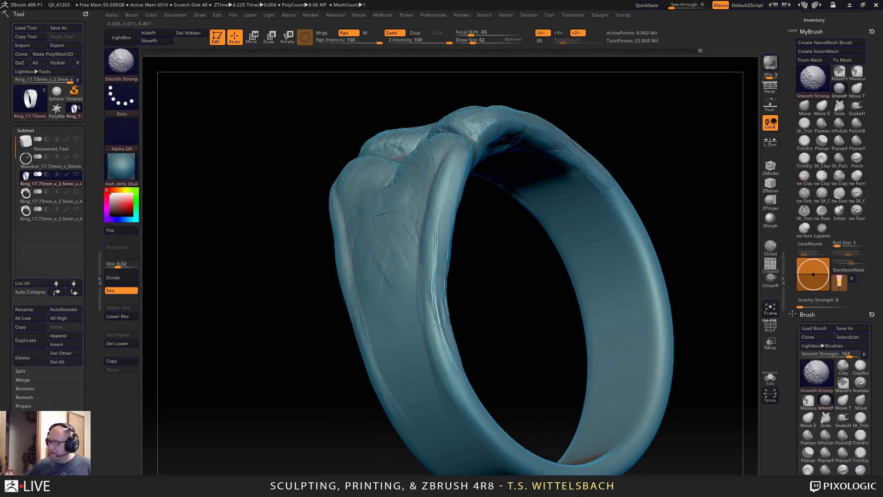
{"action": "mouse_move", "coordinate": [508, 306]}
{"action": "left_mouse_down"}
{"action": "mouse_move", "coordinate": [489, 282]}
{"action": "mouse_move", "coordinate": [515, 302]}
{"action": "mouse_move", "coordinate": [504, 281]}
{"action": "left_mouse_up"}
{"action": "mouse_move", "coordinate": [412, 157]}
{"action": "left_mouse_down"}
{"action": "mouse_move", "coordinate": [432, 212]}
{"action": "mouse_move", "coordinate": [465, 258]}
{"action": "mouse_move", "coordinate": [471, 302]}
{"action": "left_mouse_up"}
{"action": "mouse_move", "coordinate": [503, 332]}
{"action": "left_mouse_down"}
{"action": "mouse_move", "coordinate": [386, 184]}
{"action": "mouse_move", "coordinate": [393, 161]}
{"action": "mouse_move", "coordinate": [424, 210]}
{"action": "left_mouse_up"}
{"action": "left_click_drag", "start_coordinate": [410, 162], "coordinate": [408, 179], "text": "shift"}
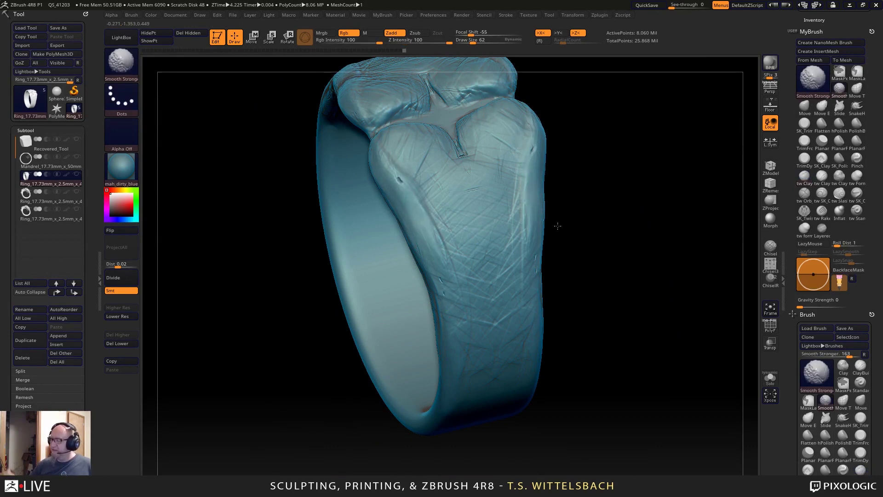
Round and smooth the four pads around the cross-shaped recess and soften the stroke marks on the shoulders.
{"action": "mouse_move", "coordinate": [619, 204]}
{"action": "left_mouse_down"}
{"action": "mouse_move", "coordinate": [621, 162]}
{"action": "mouse_move", "coordinate": [623, 271]}
{"action": "left_mouse_up"}
{"action": "mouse_move", "coordinate": [559, 255]}
{"action": "left_mouse_down"}
{"action": "mouse_move", "coordinate": [529, 269]}
{"action": "mouse_move", "coordinate": [559, 271]}
{"action": "mouse_move", "coordinate": [522, 301]}
{"action": "mouse_move", "coordinate": [530, 307]}
{"action": "mouse_move", "coordinate": [512, 328]}
{"action": "mouse_move", "coordinate": [535, 288]}
{"action": "left_mouse_up"}
{"action": "left_click_drag", "start_coordinate": [637, 246], "coordinate": [604, 206], "text": "alt"}
{"action": "left_click_drag", "start_coordinate": [507, 237], "coordinate": [542, 254]}
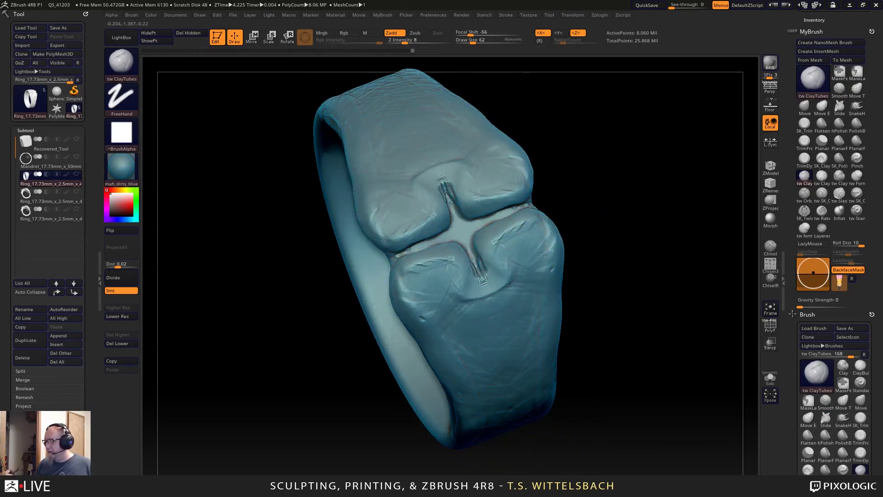
Add U-shaped raised folds around the ends of the cross's lengthwise grooves and form a central ridge down each shoulder.
{"action": "mouse_move", "coordinate": [612, 304]}
{"action": "left_mouse_down"}
{"action": "mouse_move", "coordinate": [623, 266]}
{"action": "mouse_move", "coordinate": [615, 233]}
{"action": "mouse_move", "coordinate": [601, 241]}
{"action": "mouse_move", "coordinate": [458, 180]}
{"action": "mouse_move", "coordinate": [428, 221]}
{"action": "mouse_move", "coordinate": [474, 251]}
{"action": "mouse_move", "coordinate": [453, 236]}
{"action": "mouse_move", "coordinate": [461, 218]}
{"action": "mouse_move", "coordinate": [448, 216]}
{"action": "mouse_move", "coordinate": [473, 168]}
{"action": "left_mouse_up"}
{"action": "left_click_drag", "start_coordinate": [448, 237], "coordinate": [463, 233]}
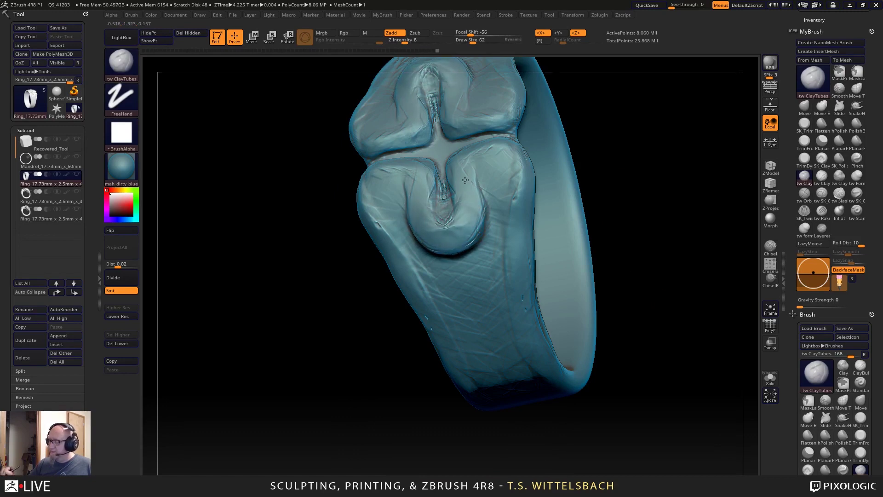
{"action": "left_click_drag", "start_coordinate": [612, 180], "coordinate": [649, 182], "text": "shift"}
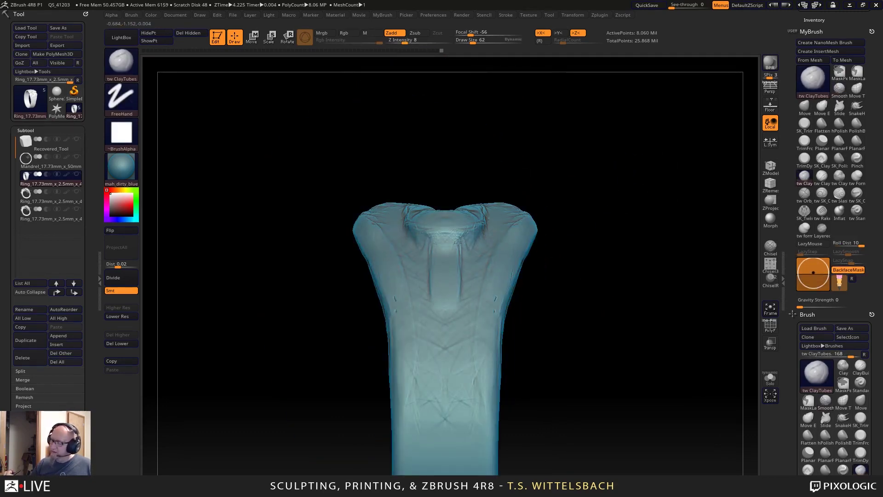
{"action": "left_click_drag", "start_coordinate": [462, 221], "coordinate": [449, 222]}
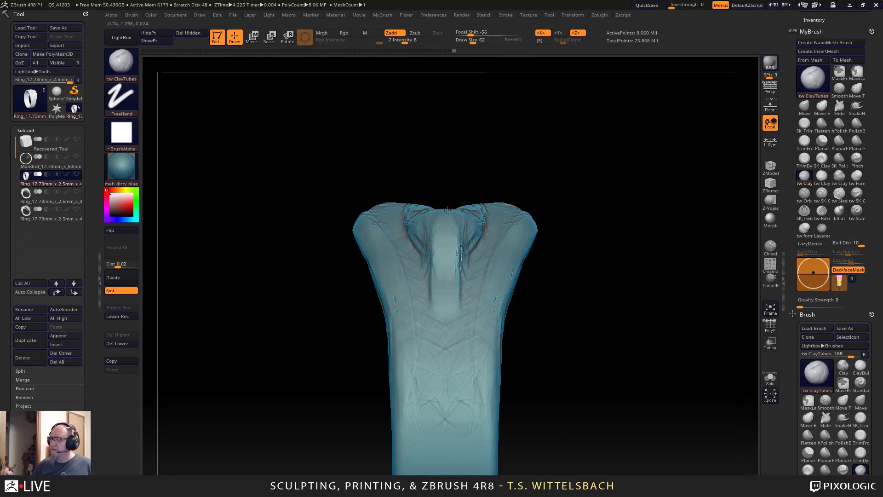
{"action": "mouse_move", "coordinate": [461, 225]}
{"action": "left_mouse_down"}
{"action": "mouse_move", "coordinate": [475, 251]}
{"action": "mouse_move", "coordinate": [445, 345]}
{"action": "mouse_move", "coordinate": [444, 278]}
{"action": "left_mouse_up"}
Layer clay strokes over the ring's side faces to define folds running from the pads down the shoulders.
{"action": "mouse_move", "coordinate": [595, 270]}
{"action": "left_mouse_down"}
{"action": "mouse_move", "coordinate": [611, 316]}
{"action": "mouse_move", "coordinate": [503, 351]}
{"action": "mouse_move", "coordinate": [473, 335]}
{"action": "left_mouse_up"}
{"action": "mouse_move", "coordinate": [390, 302]}
{"action": "left_mouse_down"}
{"action": "mouse_move", "coordinate": [397, 290]}
{"action": "mouse_move", "coordinate": [387, 322]}
{"action": "mouse_move", "coordinate": [469, 243]}
{"action": "left_mouse_up"}
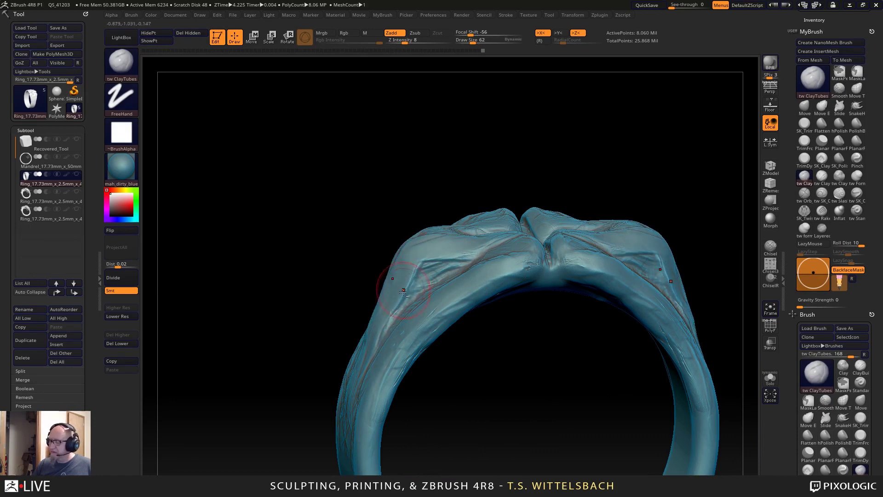
{"action": "mouse_move", "coordinate": [403, 290]}
{"action": "left_mouse_down", "text": "shift"}
{"action": "mouse_move", "coordinate": [466, 246]}
{"action": "mouse_move", "coordinate": [391, 320]}
{"action": "mouse_move", "coordinate": [357, 448]}
{"action": "left_mouse_up", "text": "shift"}
{"action": "mouse_move", "coordinate": [487, 336]}
{"action": "left_mouse_down"}
{"action": "mouse_move", "coordinate": [521, 422]}
{"action": "mouse_move", "coordinate": [572, 400]}
{"action": "mouse_move", "coordinate": [546, 457]}
{"action": "mouse_move", "coordinate": [645, 360]}
{"action": "mouse_move", "coordinate": [771, 325]}
{"action": "left_mouse_up"}
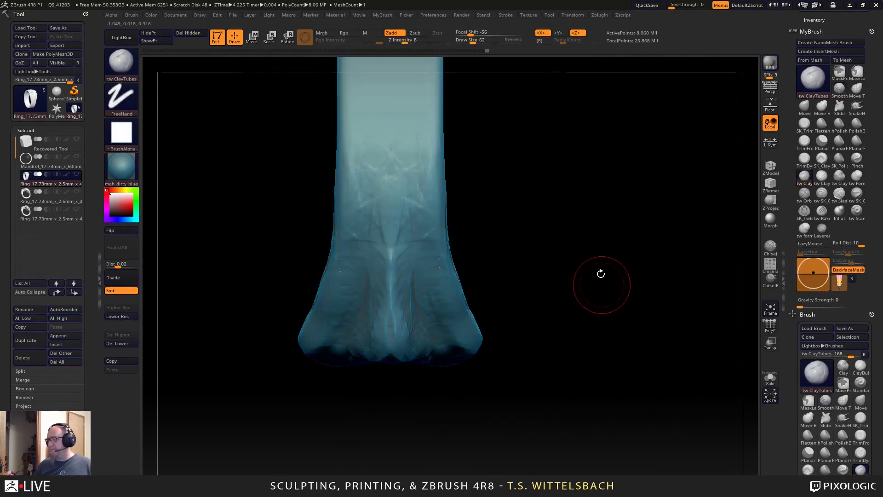
Extend the central ridge and its flanking folds from the flared shoulder along the outside of the band.
{"action": "left_click_drag", "start_coordinate": [602, 274], "coordinate": [703, 370], "text": "alt"}
{"action": "left_click_drag", "start_coordinate": [488, 171], "coordinate": [497, 417]}
{"action": "left_click_drag", "start_coordinate": [491, 259], "coordinate": [494, 372]}
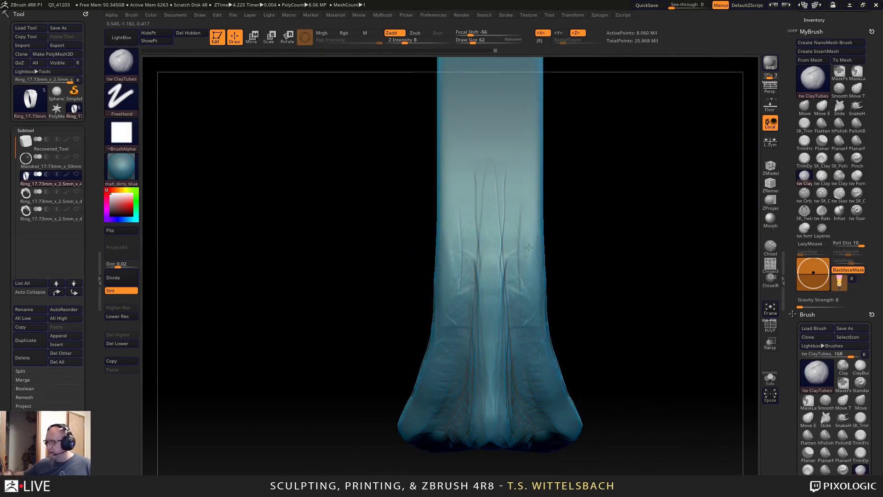
Using the Move brush at draw size 169, lower the subdivision by two levels and narrow the band behind the flared shoulder.
{"action": "mouse_move", "coordinate": [652, 204]}
{"action": "left_mouse_down"}
{"action": "mouse_move", "coordinate": [696, 253]}
{"action": "mouse_move", "coordinate": [732, 198]}
{"action": "left_mouse_up"}
{"action": "left_click", "coordinate": [805, 107]}
{"action": "right_click", "coordinate": [584, 218]}
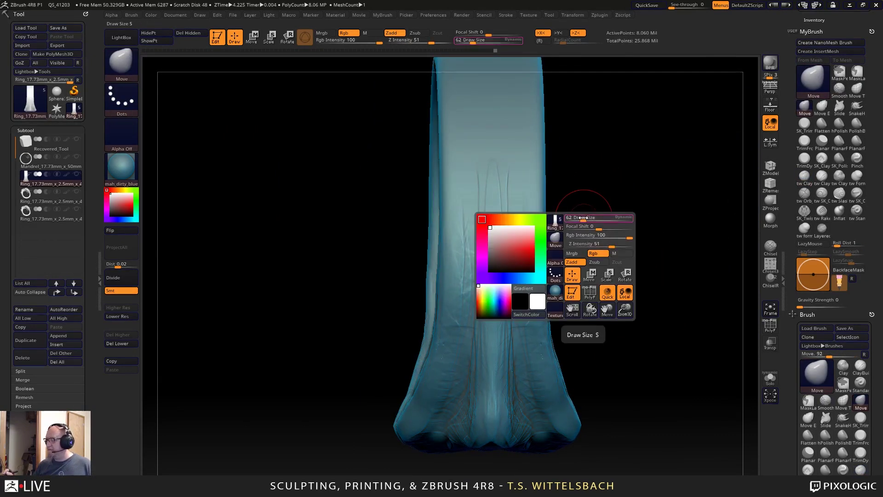
{"action": "left_click_drag", "start_coordinate": [583, 218], "coordinate": [622, 205]}
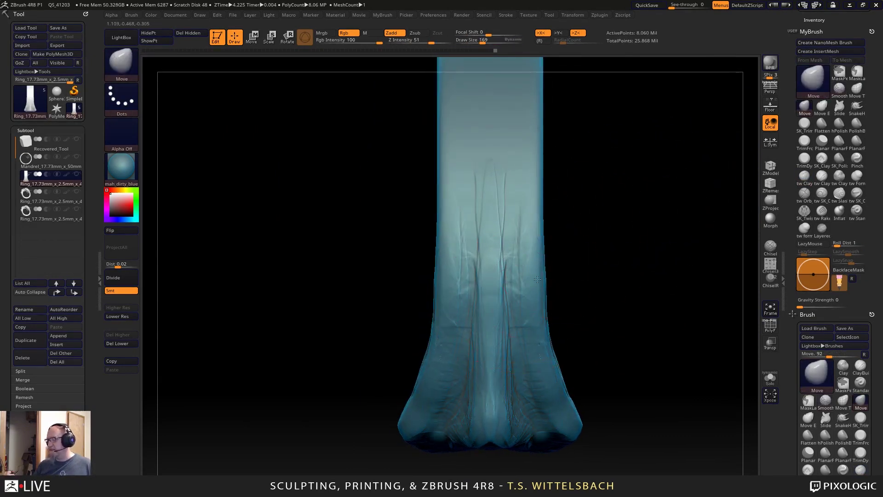
{"action": "key", "text": "shift+d"}
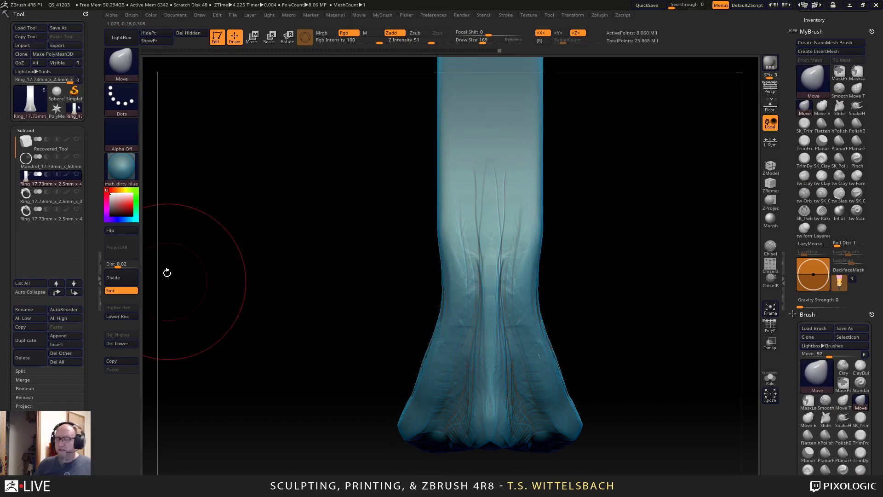
{"action": "left_click", "coordinate": [123, 317]}
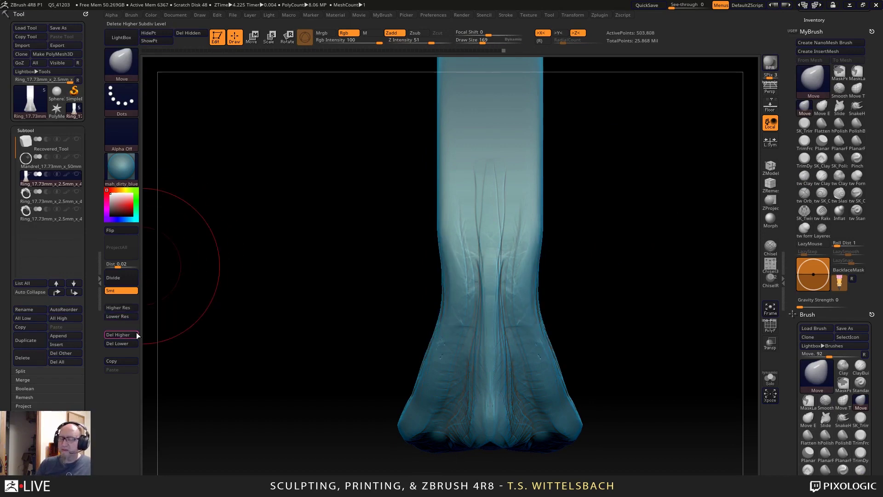
{"action": "left_click_drag", "start_coordinate": [454, 207], "coordinate": [464, 204]}
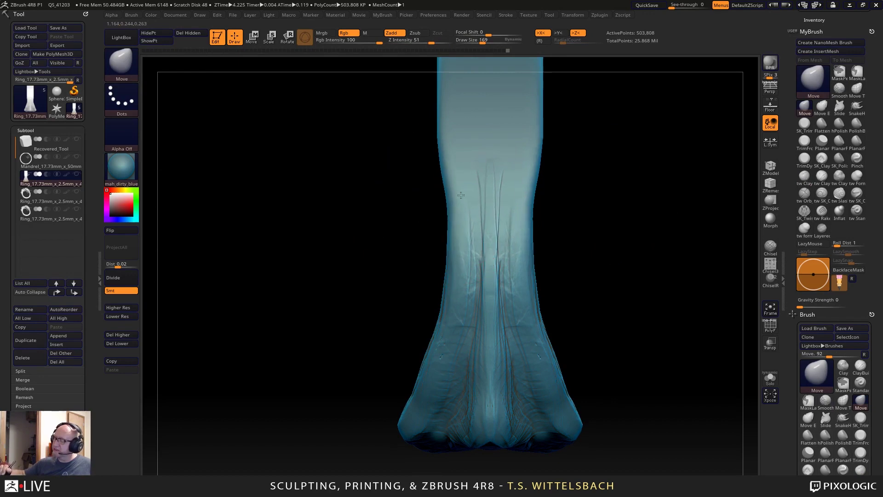
Narrow the band further behind the shoulder with the Move brush and round its outline at the base of the ring.
{"action": "left_click_drag", "start_coordinate": [451, 168], "coordinate": [465, 164]}
{"action": "left_click_drag", "start_coordinate": [453, 152], "coordinate": [484, 98]}
{"action": "left_click_drag", "start_coordinate": [600, 154], "coordinate": [607, 276], "text": "alt"}
{"action": "key", "text": "ctrl"}
{"action": "key", "text": "ctrl"}
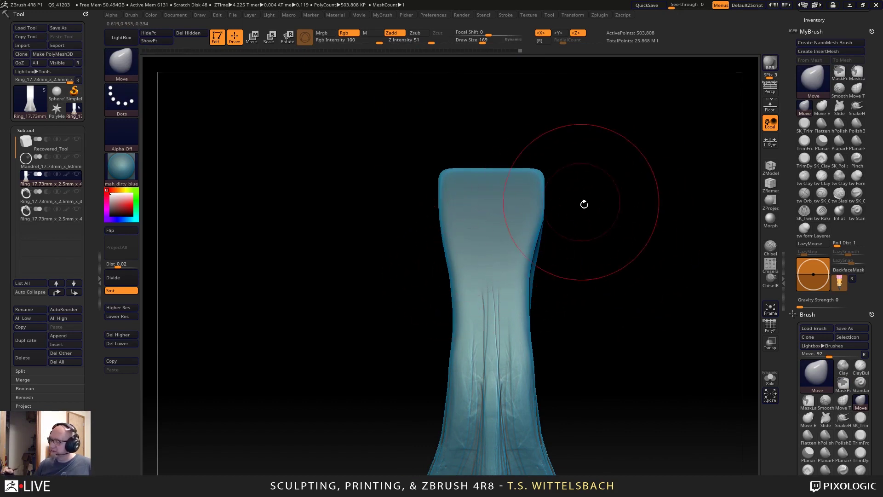
{"action": "key", "text": "ctrl+z"}
{"action": "left_click_drag", "start_coordinate": [463, 271], "coordinate": [459, 263]}
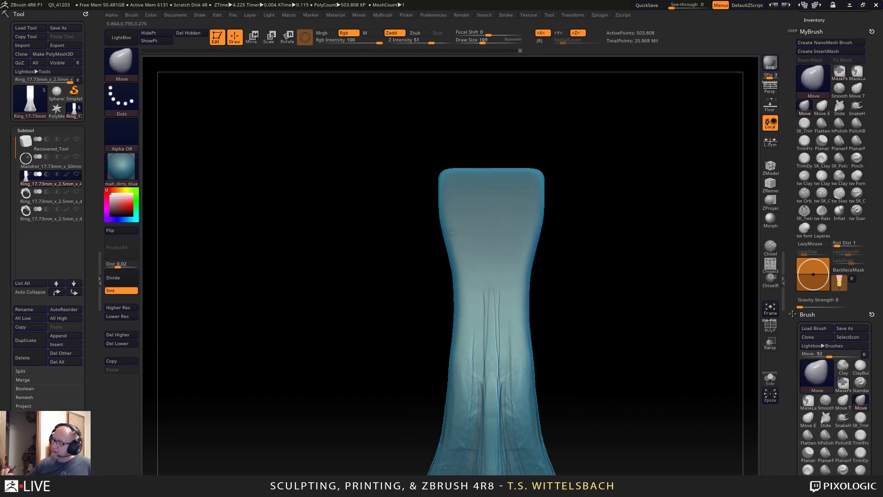
{"action": "mouse_move", "coordinate": [538, 183]}
{"action": "left_mouse_down"}
{"action": "mouse_move", "coordinate": [495, 166]}
{"action": "mouse_move", "coordinate": [494, 157]}
{"action": "mouse_move", "coordinate": [454, 167]}
{"action": "left_mouse_up"}
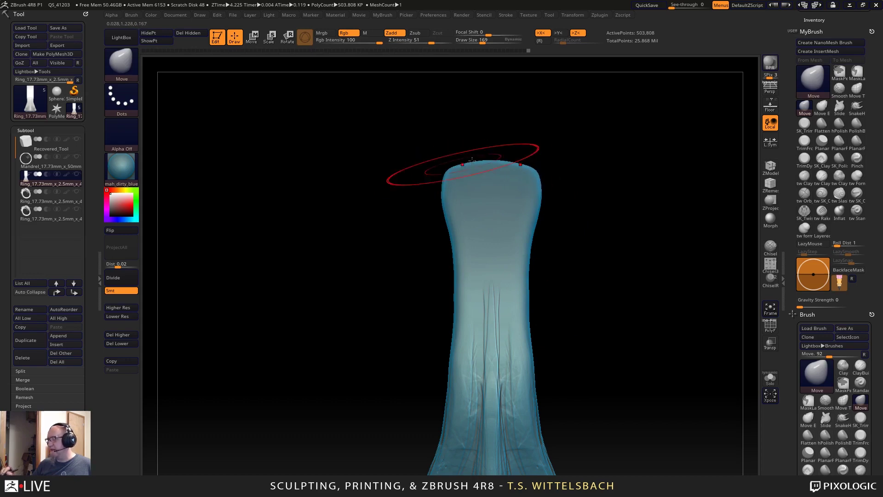
{"action": "mouse_move", "coordinate": [611, 310]}
{"action": "left_mouse_down"}
{"action": "mouse_move", "coordinate": [581, 301]}
{"action": "mouse_move", "coordinate": [666, 209]}
{"action": "mouse_move", "coordinate": [671, 389]}
{"action": "mouse_move", "coordinate": [651, 391]}
{"action": "mouse_move", "coordinate": [578, 253]}
{"action": "mouse_move", "coordinate": [577, 393]}
{"action": "mouse_move", "coordinate": [585, 322]}
{"action": "mouse_move", "coordinate": [535, 339]}
{"action": "mouse_move", "coordinate": [553, 339]}
{"action": "mouse_move", "coordinate": [556, 360]}
{"action": "mouse_move", "coordinate": [534, 281]}
{"action": "mouse_move", "coordinate": [481, 338]}
{"action": "mouse_move", "coordinate": [490, 313]}
{"action": "left_mouse_up"}
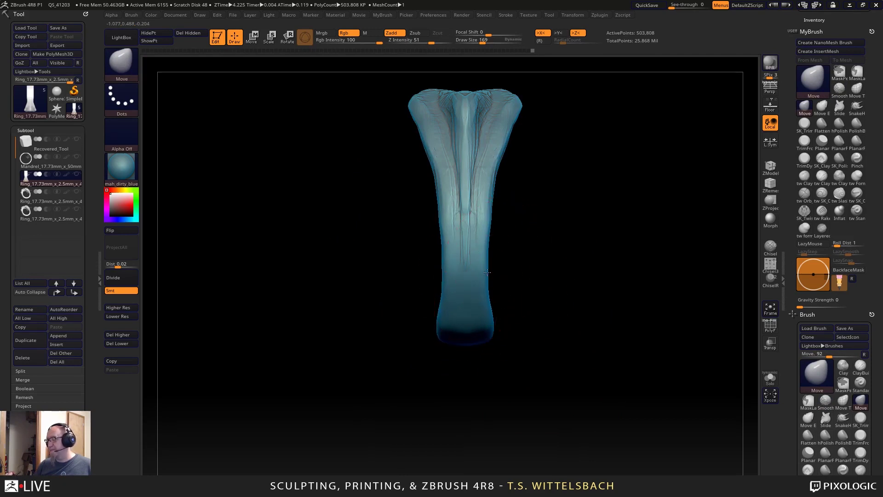
{"action": "left_click_drag", "start_coordinate": [565, 167], "coordinate": [565, 299], "text": "alt"}
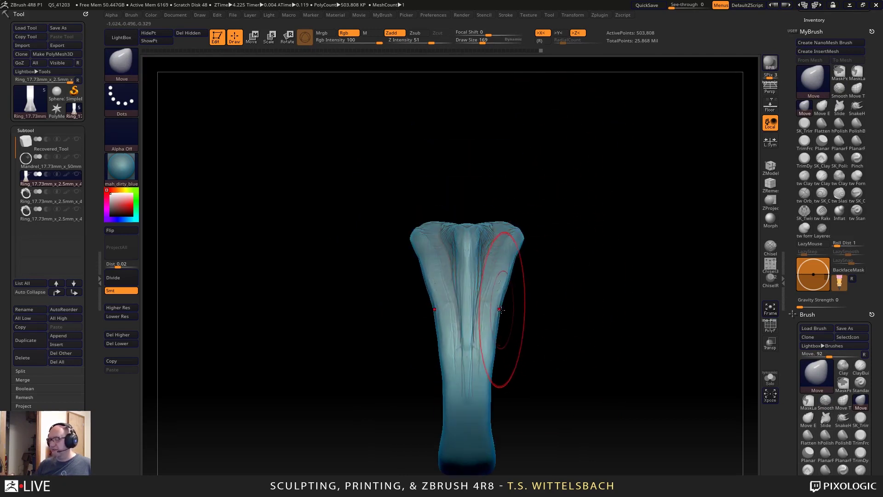
Drop the ring to its lowest subdivision level and apply Smart ReSym to realign its symmetry.
{"action": "left_click", "coordinate": [129, 316]}
{"action": "left_click", "coordinate": [128, 316]}
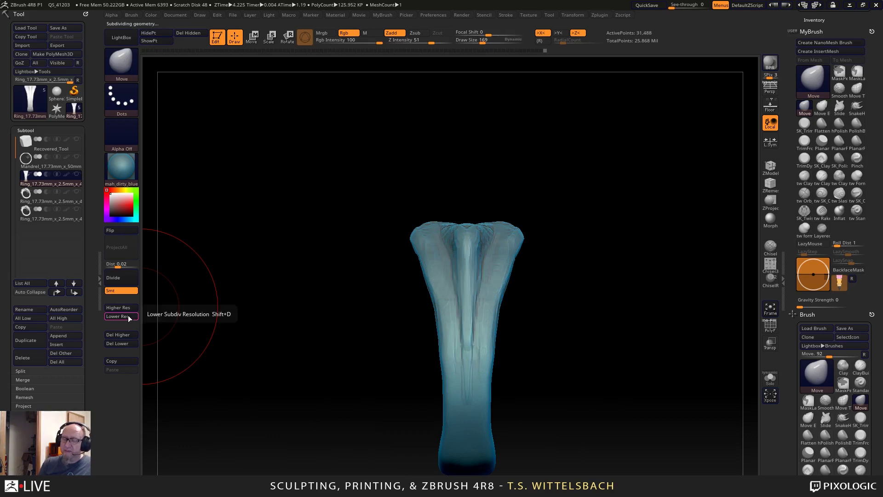
{"action": "left_click", "coordinate": [128, 316]}
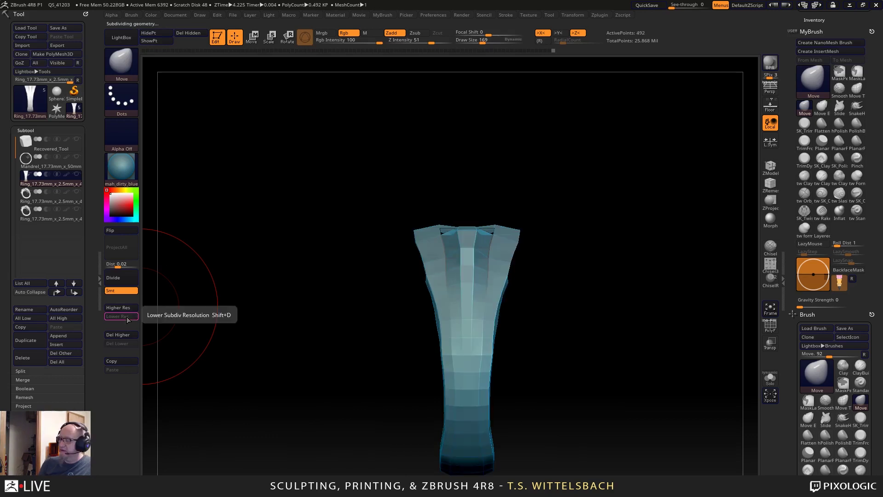
{"action": "scroll", "coordinate": [70, 406], "scroll_direction": "down", "scroll_amount": 5}
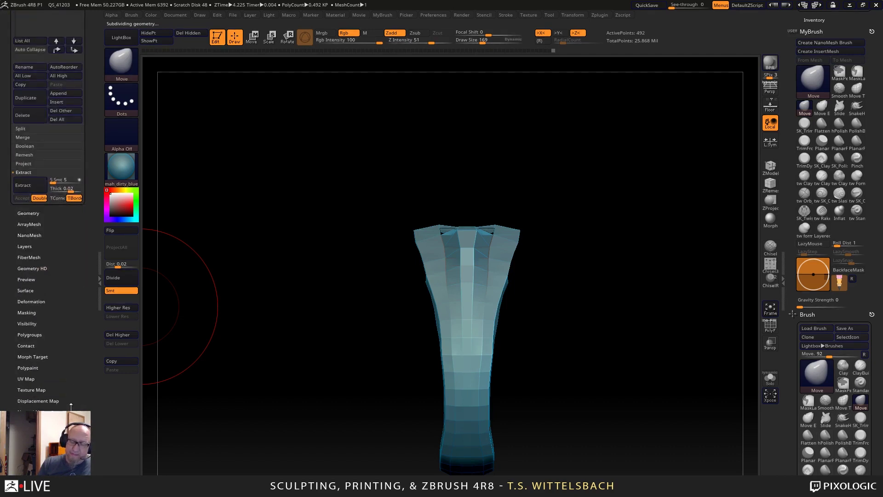
{"action": "left_click", "coordinate": [31, 302]}
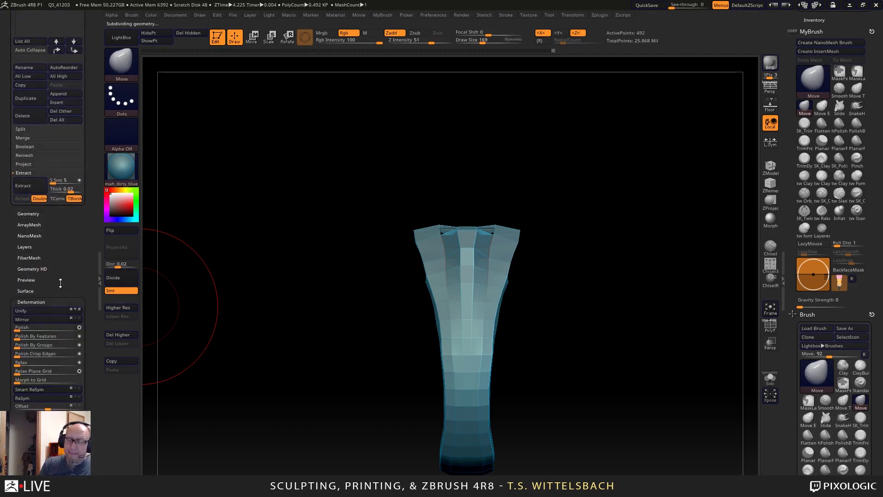
{"action": "scroll", "coordinate": [32, 305], "scroll_direction": "down", "scroll_amount": 2}
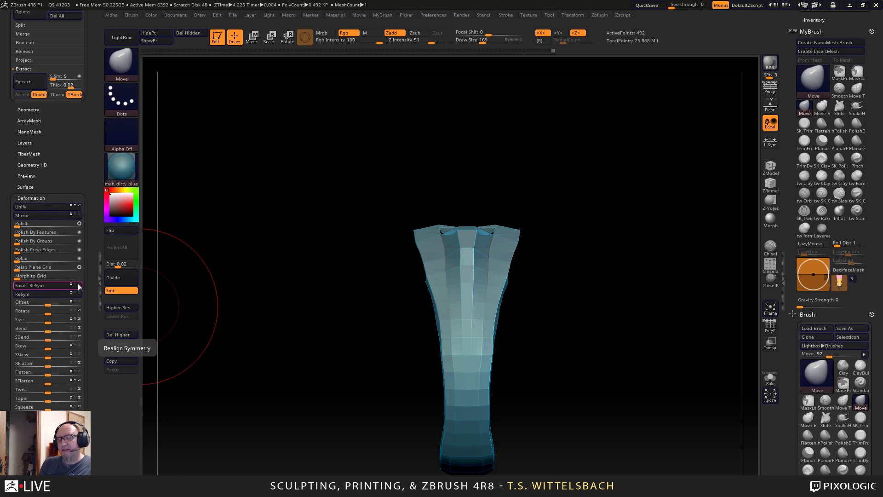
{"action": "left_click", "coordinate": [54, 285]}
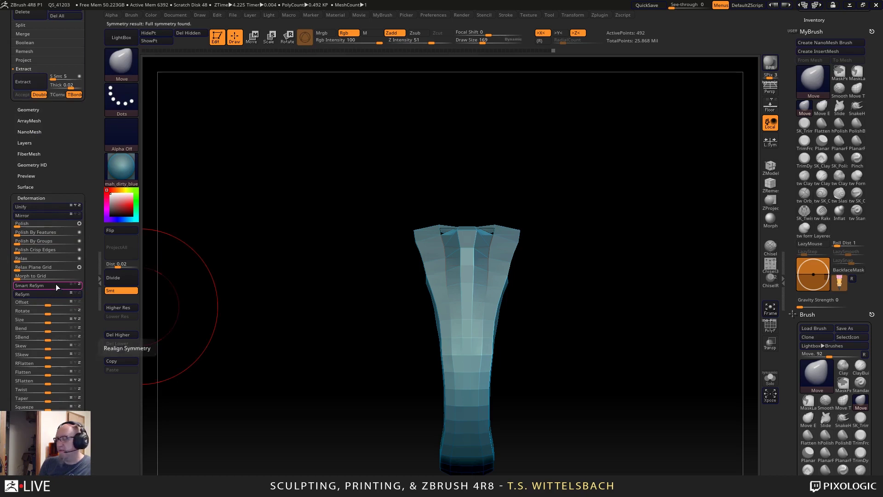
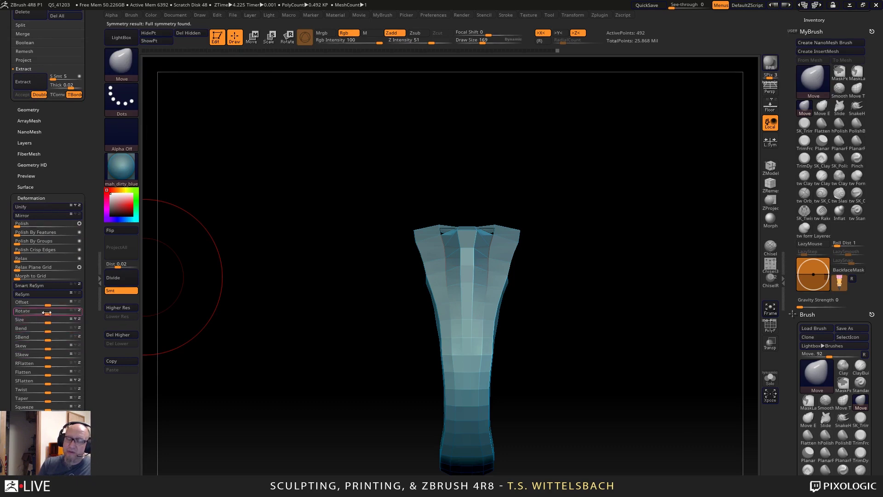
{"action": "left_click", "coordinate": [47, 286]}
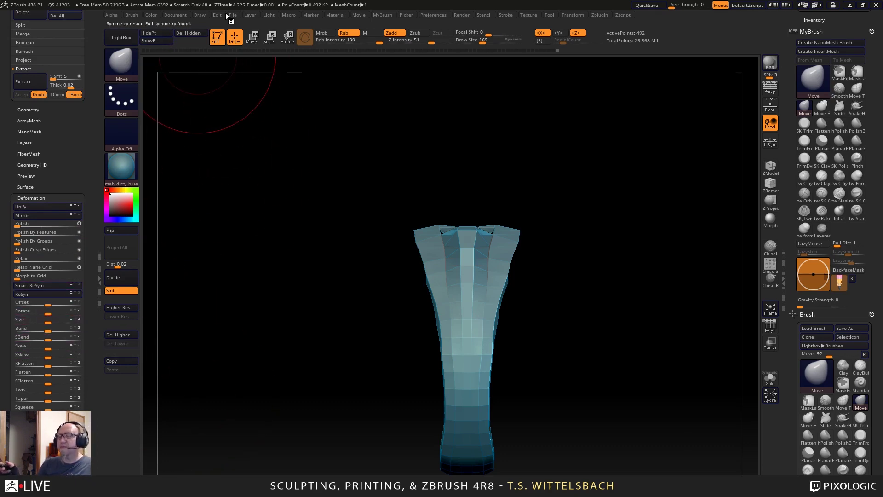
{"action": "left_click_drag", "start_coordinate": [582, 317], "coordinate": [594, 320]}
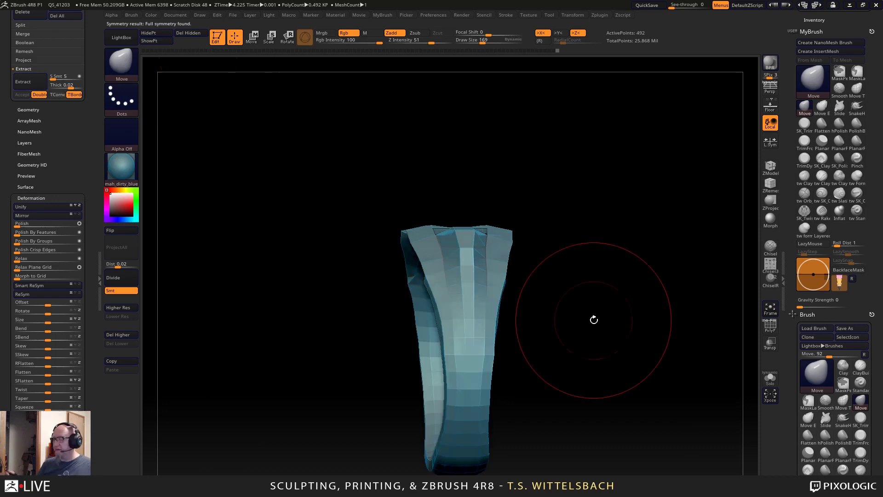
Raise the ring back up to its highest subdivision level.
{"action": "left_click", "coordinate": [128, 307]}
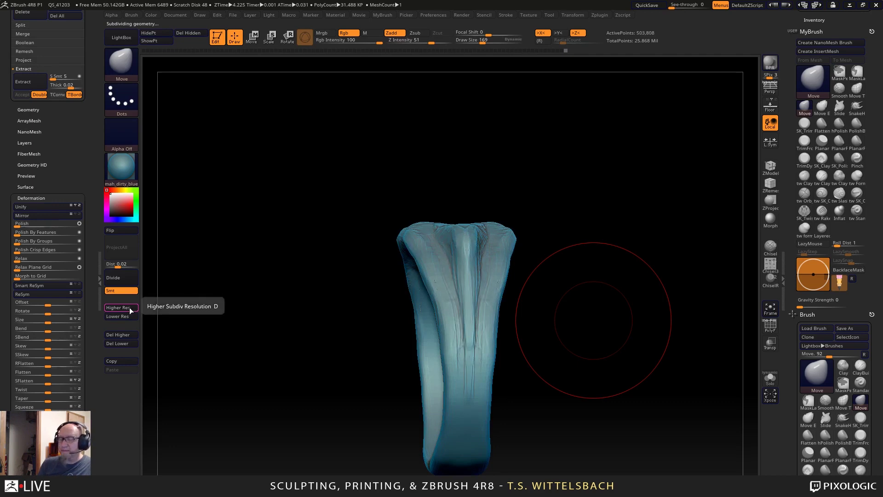
{"action": "left_click", "coordinate": [129, 308]}
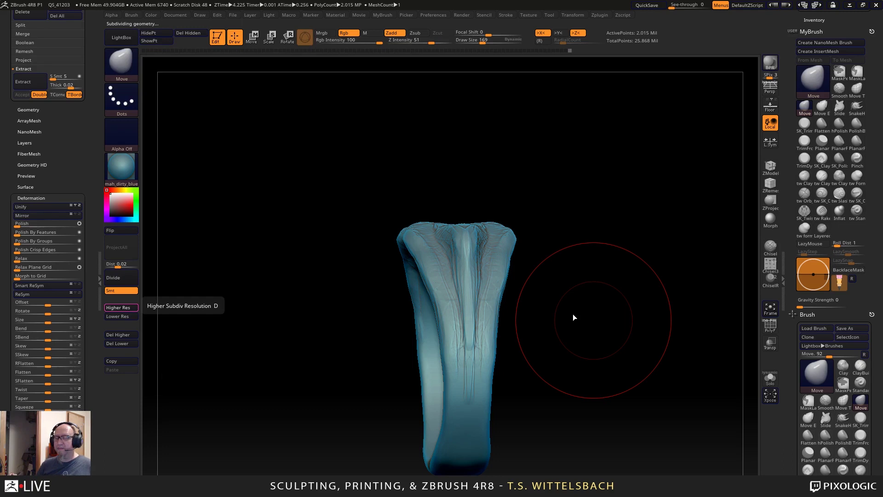
{"action": "key", "text": "d"}
{"action": "left_click_drag", "start_coordinate": [573, 314], "coordinate": [465, 353]}
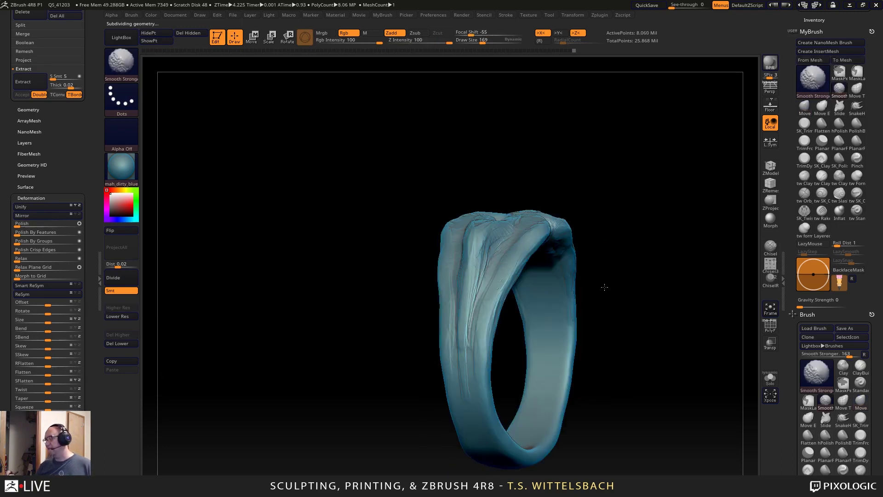
{"action": "left_click_drag", "start_coordinate": [605, 287], "coordinate": [631, 276]}
One subdivision level down, build up the shoulder folds where they taper into the band using tw ClayTubes at draw size 73.
{"action": "key", "text": "b"}
{"action": "key", "text": "m"}
{"action": "key", "text": "v"}
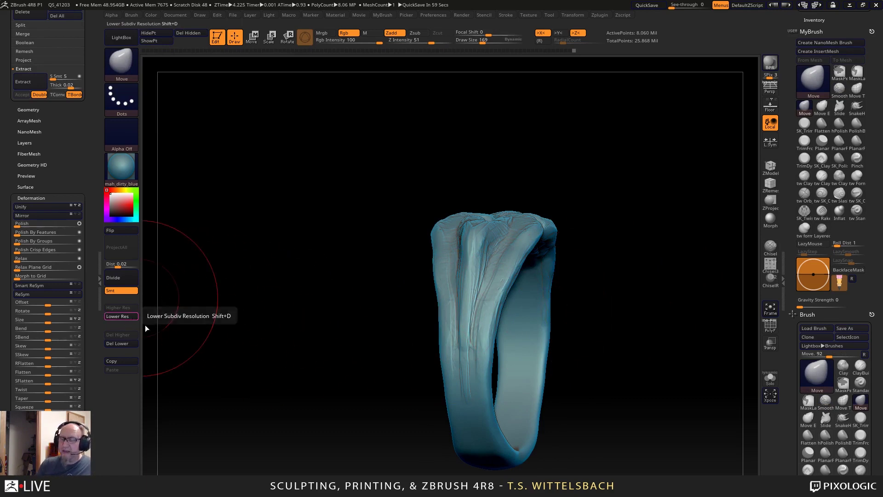
{"action": "key", "text": "space"}
{"action": "left_click_drag", "start_coordinate": [422, 283], "coordinate": [406, 290]}
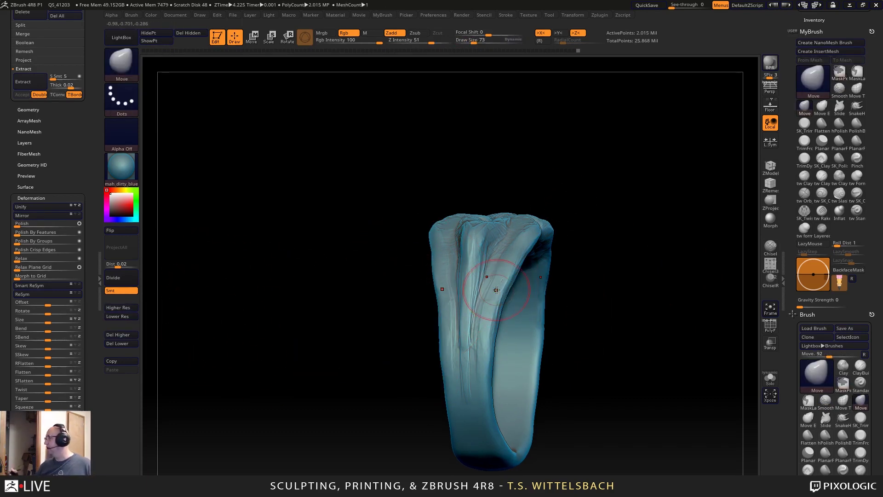
{"action": "left_click", "coordinate": [805, 176]}
{"action": "left_click_drag", "start_coordinate": [631, 287], "coordinate": [632, 232], "text": "alt"}
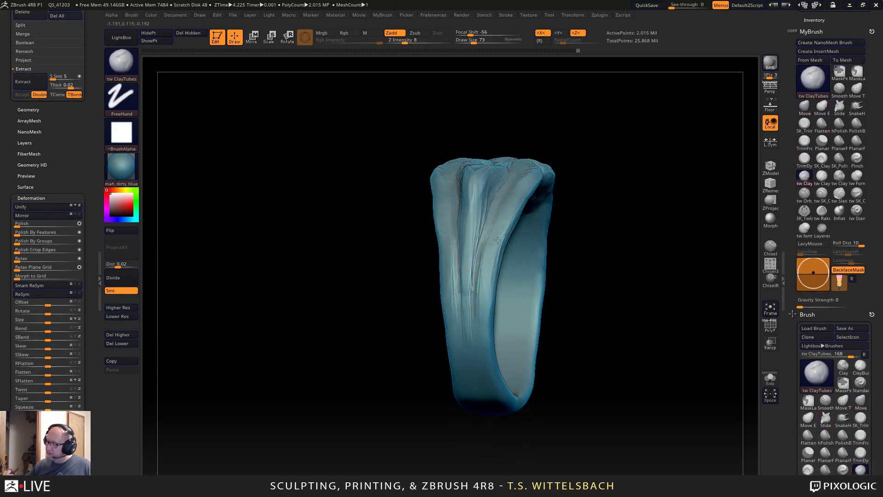
{"action": "mouse_move", "coordinate": [567, 138]}
{"action": "left_mouse_down"}
{"action": "mouse_move", "coordinate": [626, 151]}
{"action": "mouse_move", "coordinate": [650, 227]}
{"action": "mouse_move", "coordinate": [427, 255]}
{"action": "mouse_move", "coordinate": [454, 291]}
{"action": "mouse_move", "coordinate": [435, 396]}
{"action": "left_mouse_up"}
{"action": "mouse_move", "coordinate": [524, 349]}
{"action": "left_mouse_down"}
{"action": "mouse_move", "coordinate": [547, 309]}
{"action": "mouse_move", "coordinate": [476, 380]}
{"action": "left_mouse_up"}
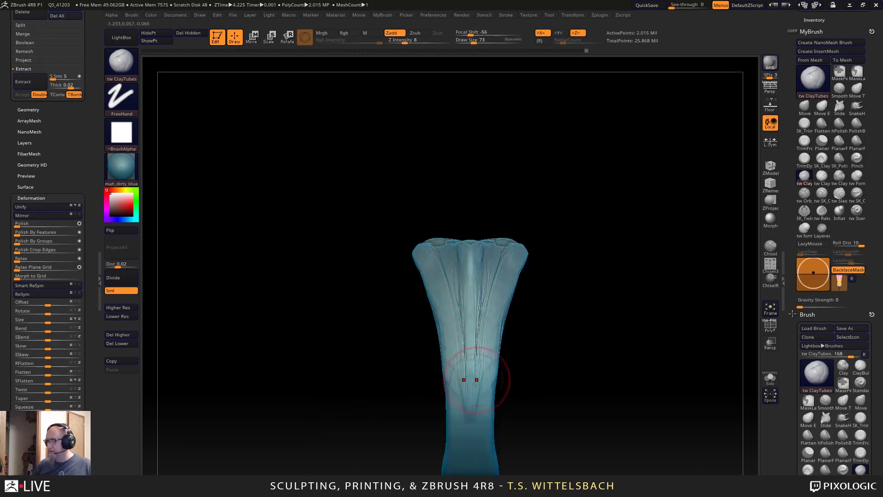
{"action": "left_click_drag", "start_coordinate": [496, 332], "coordinate": [484, 384]}
{"action": "left_click_drag", "start_coordinate": [558, 411], "coordinate": [487, 380]}
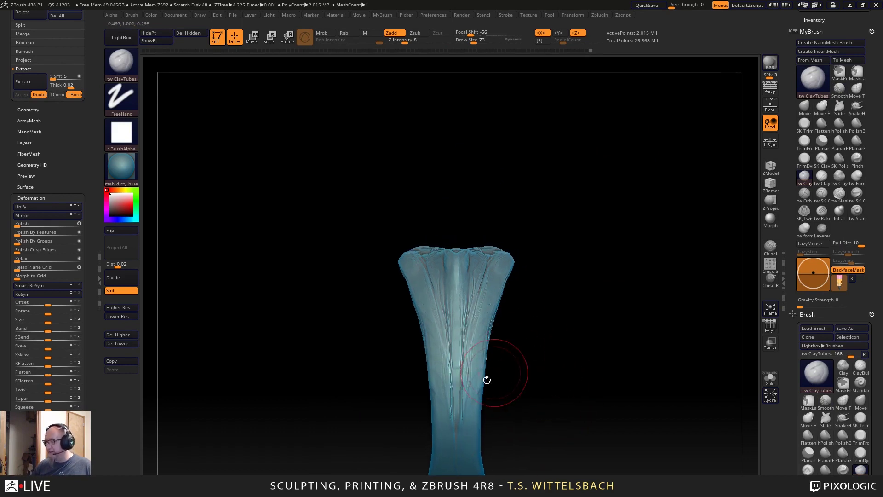
Smooth the pads around the cross and carve its lengthwise groove into a broader central recess.
{"action": "mouse_move", "coordinate": [598, 221]}
{"action": "left_mouse_down"}
{"action": "mouse_move", "coordinate": [585, 244]}
{"action": "mouse_move", "coordinate": [515, 308]}
{"action": "left_mouse_up"}
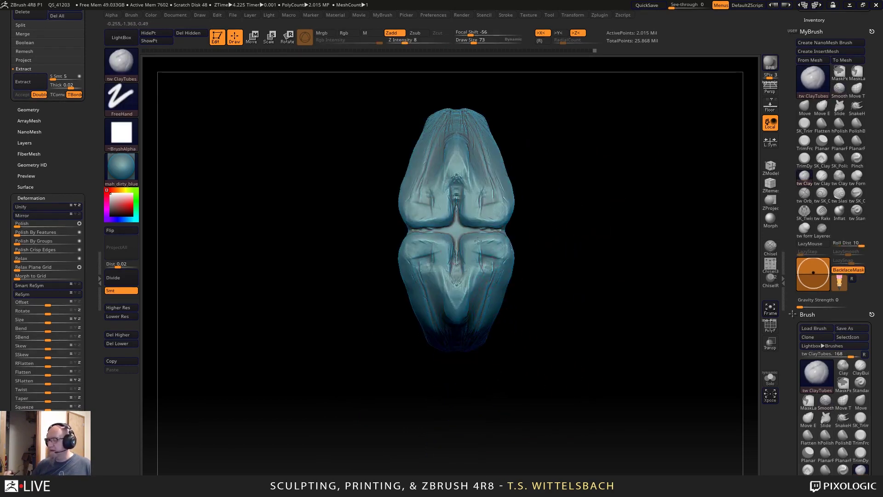
{"action": "left_click_drag", "start_coordinate": [483, 271], "coordinate": [488, 252], "text": "shift"}
{"action": "left_click_drag", "start_coordinate": [599, 189], "coordinate": [616, 242], "text": "alt"}
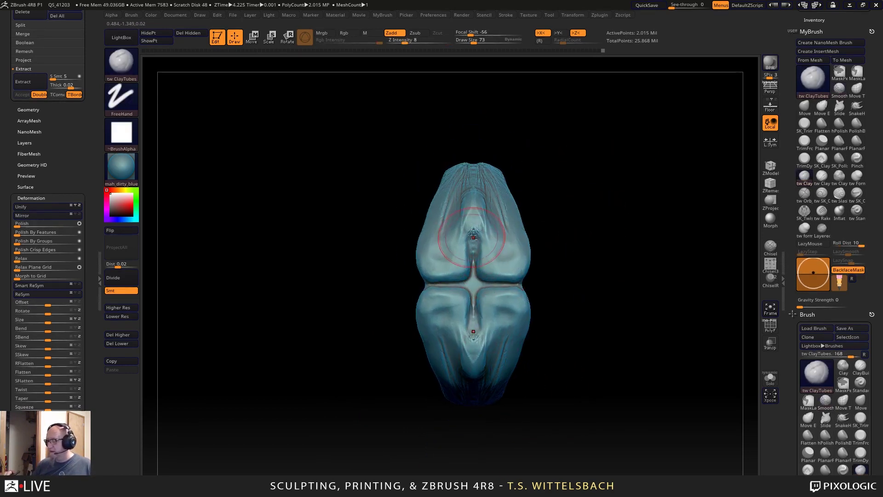
{"action": "mouse_move", "coordinate": [473, 258]}
{"action": "left_mouse_down", "text": "alt"}
{"action": "mouse_move", "coordinate": [473, 246]}
{"action": "mouse_move", "coordinate": [473, 271]}
{"action": "mouse_move", "coordinate": [473, 260]}
{"action": "left_mouse_up", "text": "alt"}
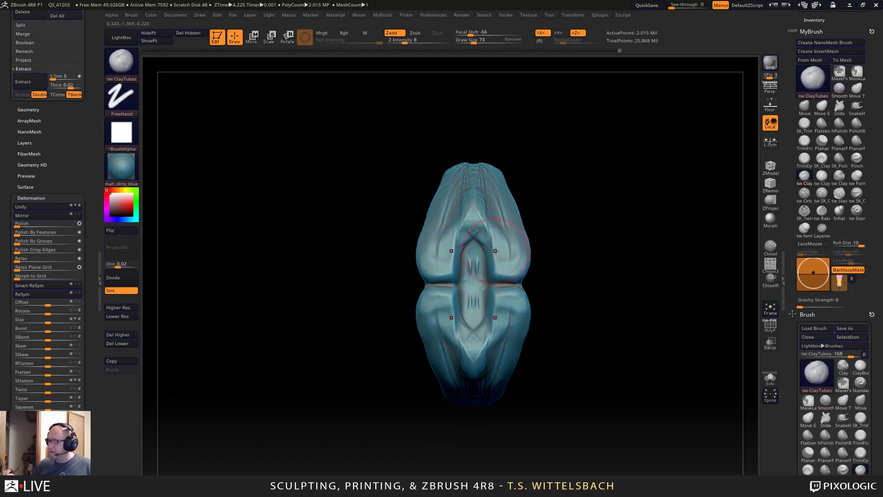
Refine the folds and pad edges around the cross with tw ClayTubes, raise the draw size to 51, and smooth the pads.
{"action": "key", "text": "space"}
{"action": "left_click_drag", "start_coordinate": [524, 226], "coordinate": [515, 216]}
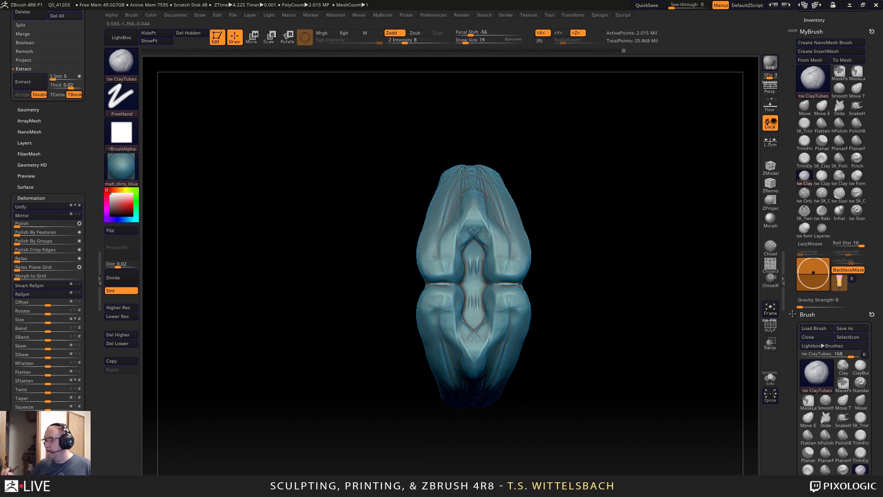
{"action": "key", "text": "space"}
{"action": "left_click_drag", "start_coordinate": [497, 246], "coordinate": [505, 246]}
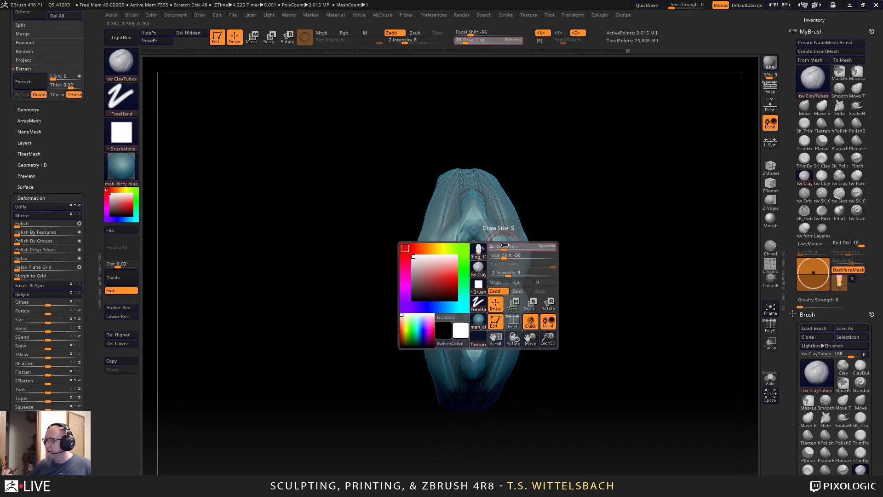
{"action": "key", "text": "shift"}
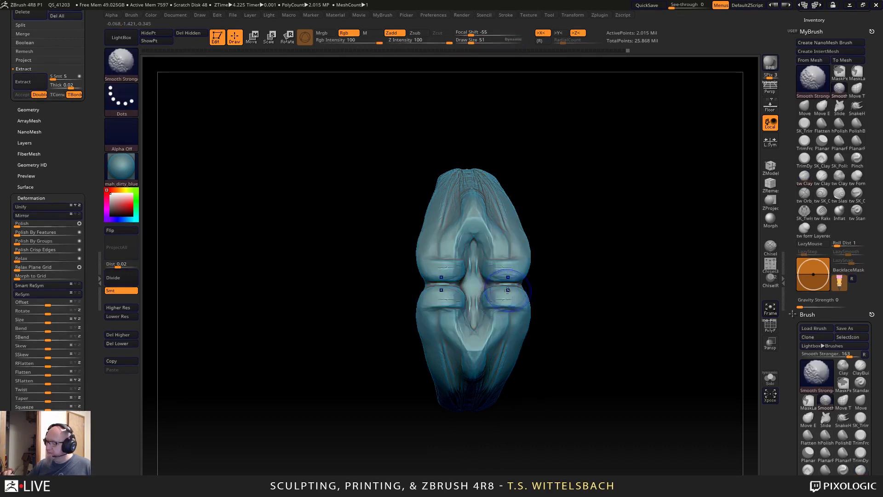
{"action": "left_click_drag", "start_coordinate": [605, 305], "coordinate": [598, 281]}
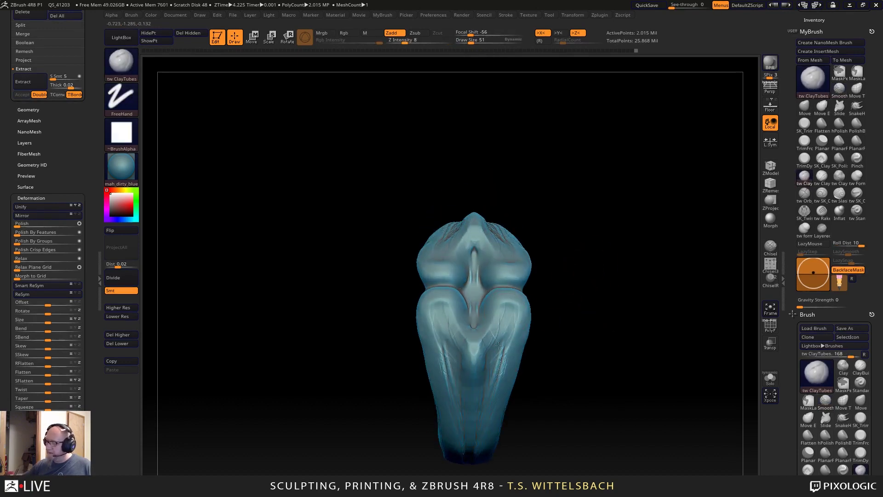
Layer clay strokes along the folds running from the pads down the shoulder and smooth them into the central ridge.
{"action": "left_click_drag", "start_coordinate": [544, 315], "coordinate": [559, 258]}
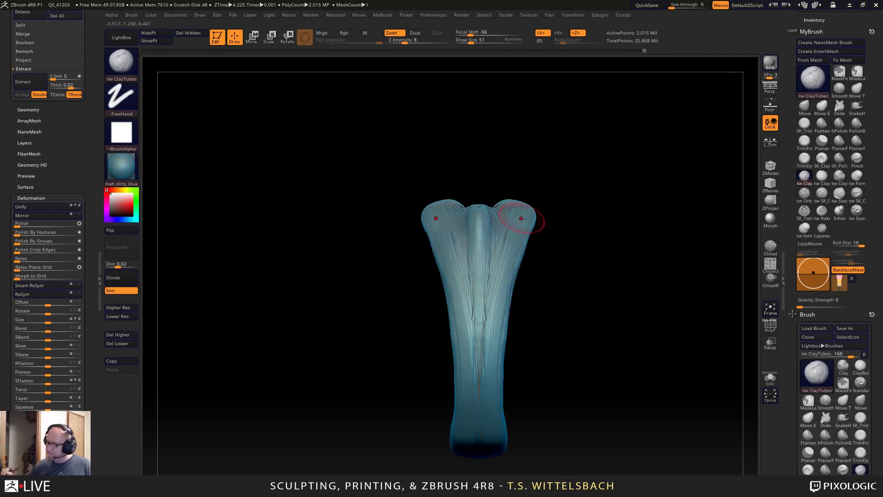
{"action": "key", "text": "shift"}
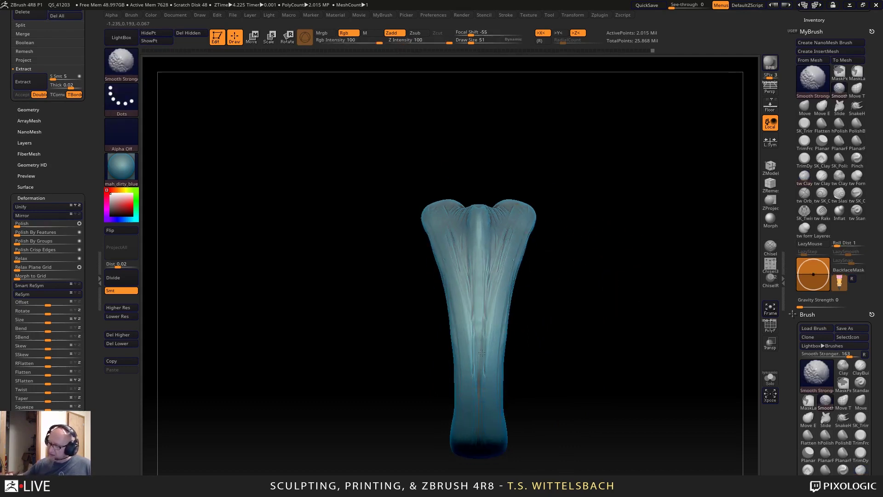
{"action": "left_click_drag", "start_coordinate": [635, 263], "coordinate": [559, 272], "text": "shift"}
{"action": "left_click_drag", "start_coordinate": [624, 321], "coordinate": [487, 315], "text": "alt"}
Smooth the ring's side faces and the edges along the inside of the band.
{"action": "mouse_move", "coordinate": [585, 205]}
{"action": "left_mouse_down"}
{"action": "mouse_move", "coordinate": [613, 184]}
{"action": "mouse_move", "coordinate": [391, 234]}
{"action": "left_mouse_up"}
{"action": "key", "text": "shift"}
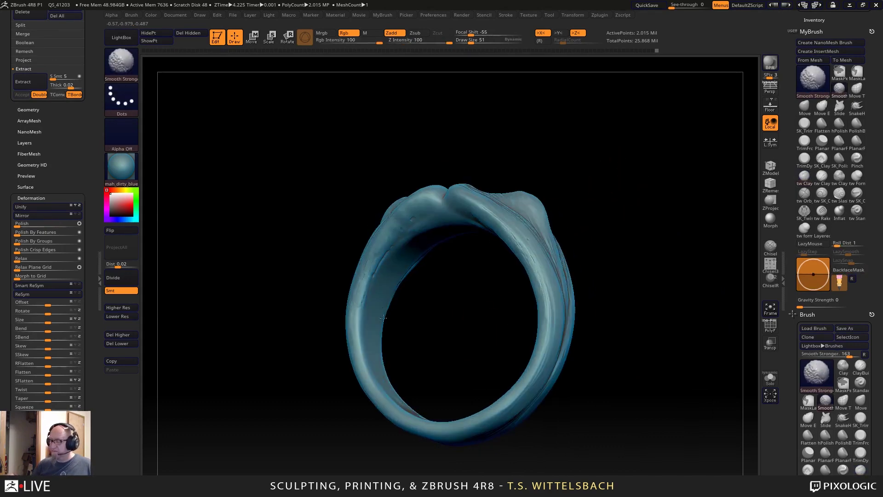
{"action": "mouse_move", "coordinate": [433, 314]}
{"action": "left_mouse_down"}
{"action": "mouse_move", "coordinate": [473, 286]}
{"action": "mouse_move", "coordinate": [471, 274]}
{"action": "left_mouse_up"}
{"action": "left_click_drag", "start_coordinate": [399, 256], "coordinate": [373, 285], "text": "shift"}
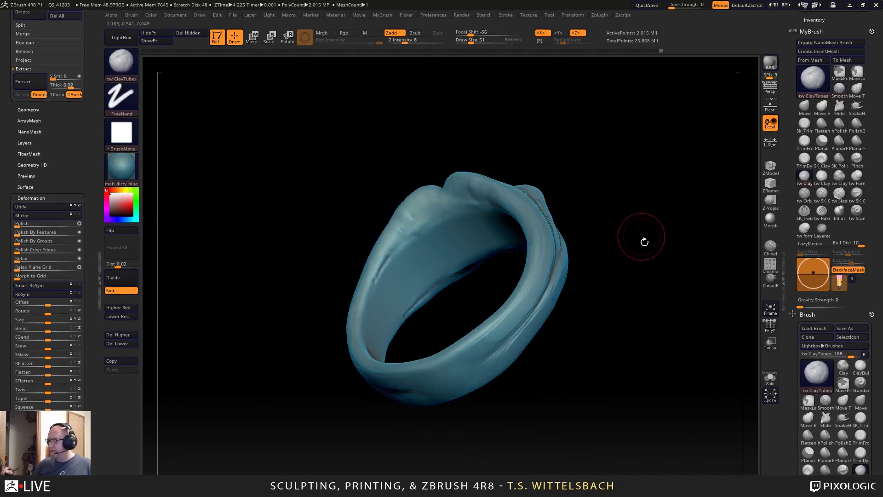
Pull the pads outward and widen the central recess into a diamond using the Move brush at draw size 90.
{"action": "mouse_move", "coordinate": [643, 239]}
{"action": "left_mouse_down"}
{"action": "mouse_move", "coordinate": [595, 312]}
{"action": "mouse_move", "coordinate": [643, 274]}
{"action": "mouse_move", "coordinate": [634, 371]}
{"action": "mouse_move", "coordinate": [544, 279]}
{"action": "left_mouse_up"}
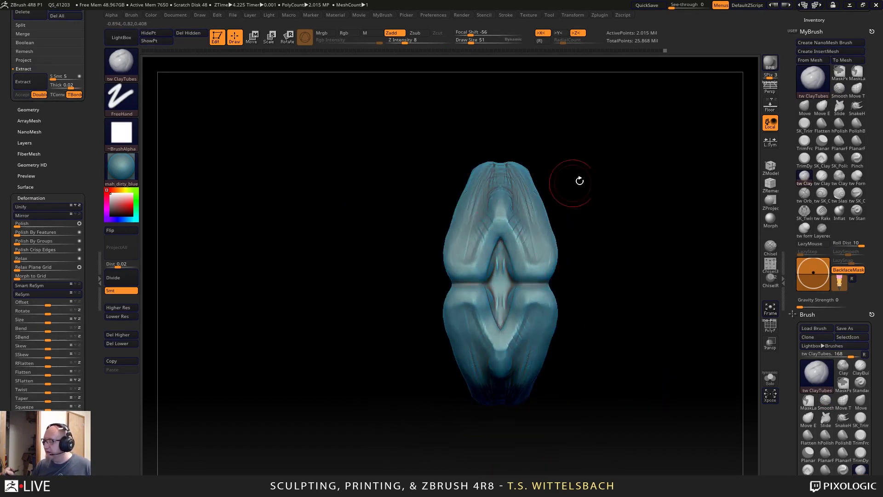
{"action": "left_click", "coordinate": [806, 108]}
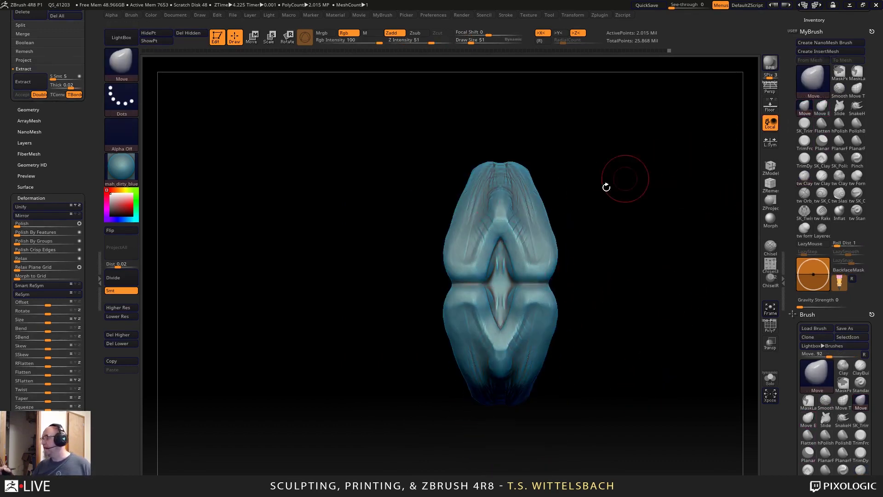
{"action": "left_click_drag", "start_coordinate": [617, 177], "coordinate": [629, 174]}
{"action": "key", "text": "space"}
{"action": "mouse_move", "coordinate": [488, 269]}
{"action": "left_mouse_down"}
{"action": "mouse_move", "coordinate": [504, 243]}
{"action": "mouse_move", "coordinate": [552, 249]}
{"action": "mouse_move", "coordinate": [570, 262]}
{"action": "left_mouse_up"}
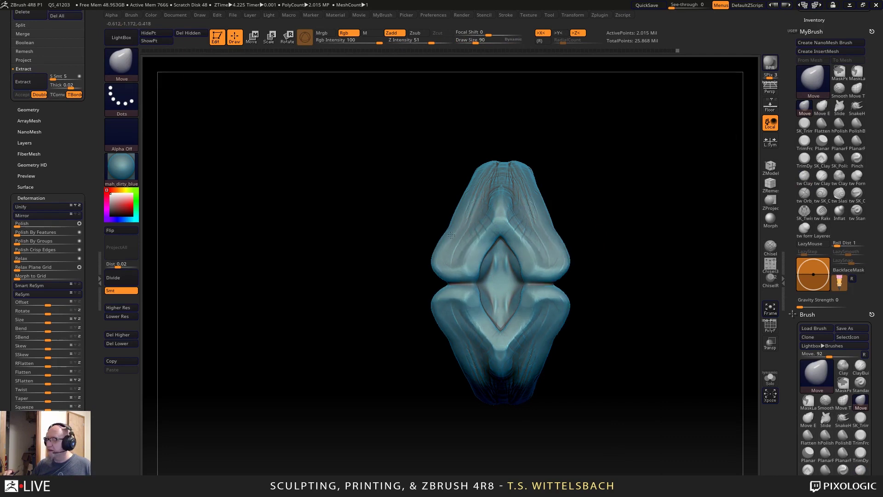
{"action": "left_click_drag", "start_coordinate": [452, 235], "coordinate": [374, 246]}
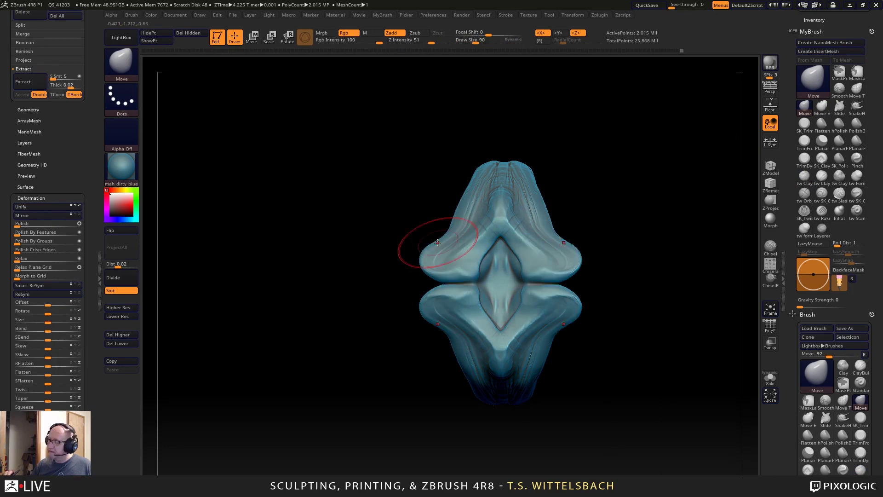
{"action": "mouse_move", "coordinate": [551, 310]}
{"action": "left_mouse_down"}
{"action": "mouse_move", "coordinate": [522, 334]}
{"action": "mouse_move", "coordinate": [526, 292]}
{"action": "left_mouse_up"}
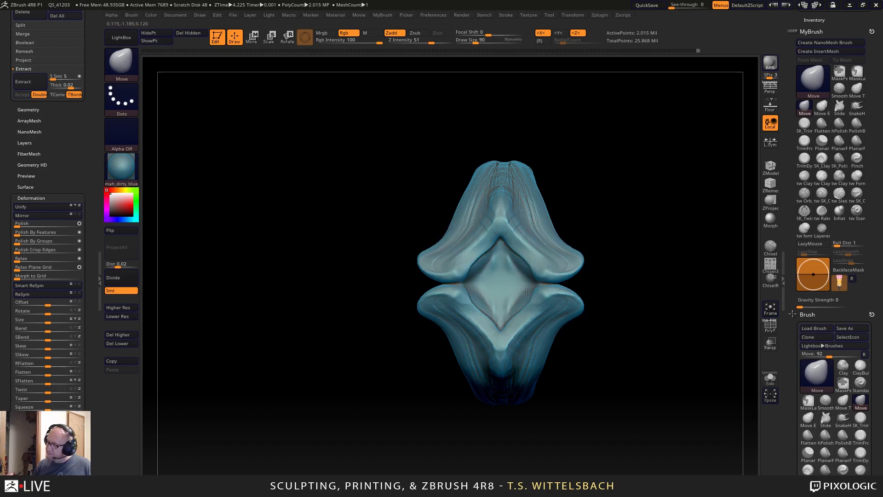
Refine the silhouette of the ring's shoulders and band with the Move brush, checking it from the end, side and above.
{"action": "right_click_drag", "start_coordinate": [527, 292], "coordinate": [544, 247], "text": "shift"}
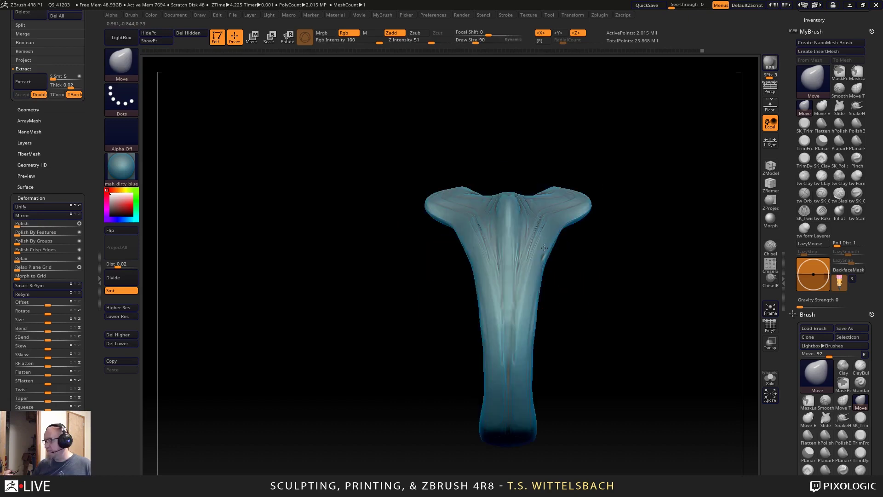
{"action": "mouse_move", "coordinate": [544, 247]}
{"action": "left_mouse_down"}
{"action": "mouse_move", "coordinate": [536, 282]}
{"action": "mouse_move", "coordinate": [658, 285]}
{"action": "left_mouse_up"}
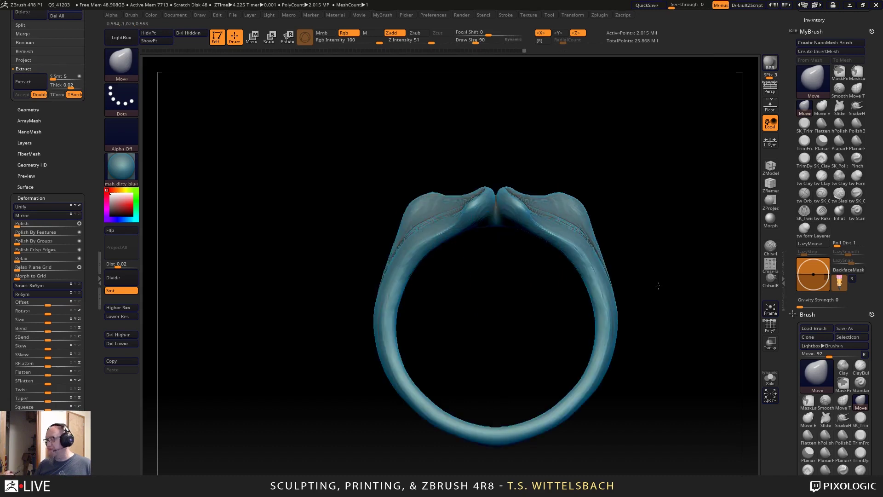
{"action": "left_click_drag", "start_coordinate": [658, 285], "coordinate": [527, 198]}
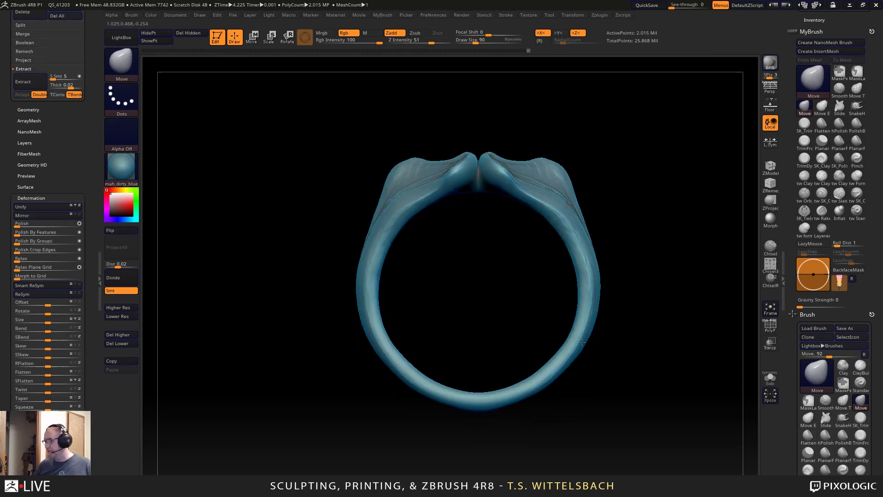
{"action": "left_click_drag", "start_coordinate": [582, 343], "coordinate": [549, 337]}
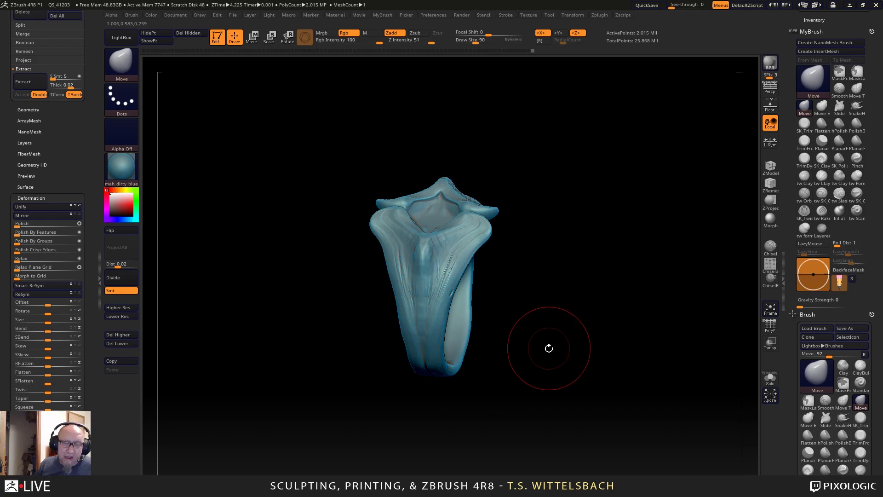
{"action": "mouse_move", "coordinate": [549, 348]}
{"action": "left_mouse_down"}
{"action": "mouse_move", "coordinate": [549, 377]}
{"action": "mouse_move", "coordinate": [543, 353]}
{"action": "left_mouse_up"}
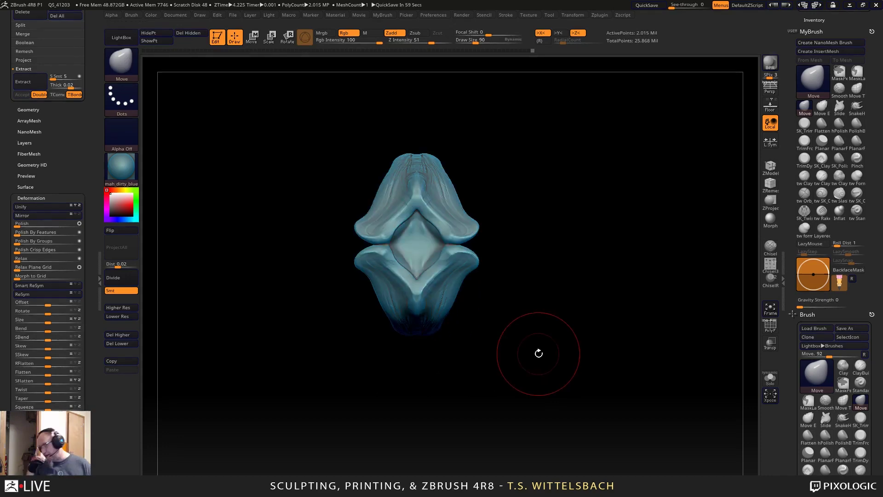
Carve the diamond recess into a round, bowl-shaped socket with tw ClayTubes at draw size 90.
{"action": "mouse_move", "coordinate": [616, 258]}
{"action": "left_mouse_down", "text": "alt"}
{"action": "mouse_move", "coordinate": [575, 264]}
{"action": "mouse_move", "coordinate": [505, 205]}
{"action": "mouse_move", "coordinate": [601, 258]}
{"action": "mouse_move", "coordinate": [470, 311]}
{"action": "left_mouse_up", "text": "alt"}
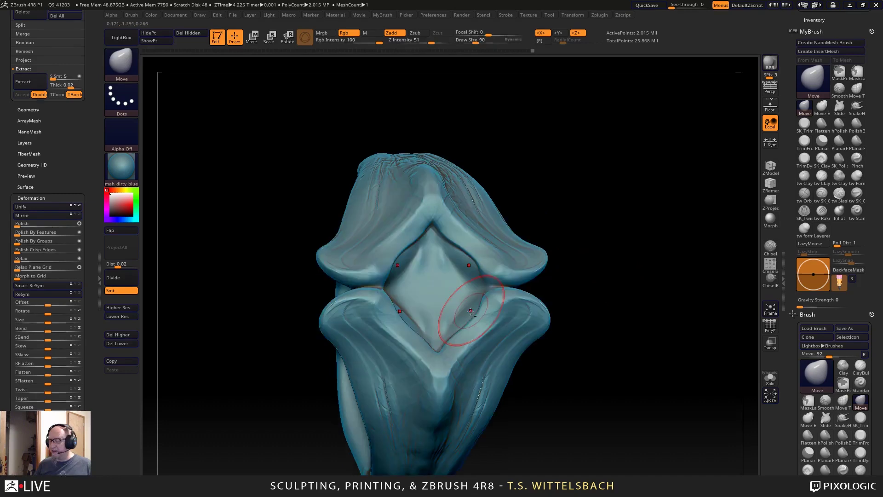
{"action": "key", "text": "ctrl+z"}
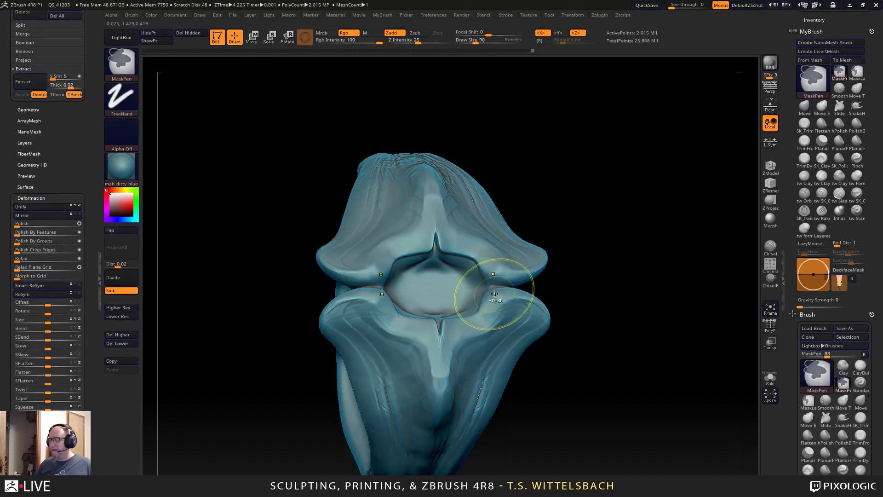
{"action": "key", "text": "ctrl+z"}
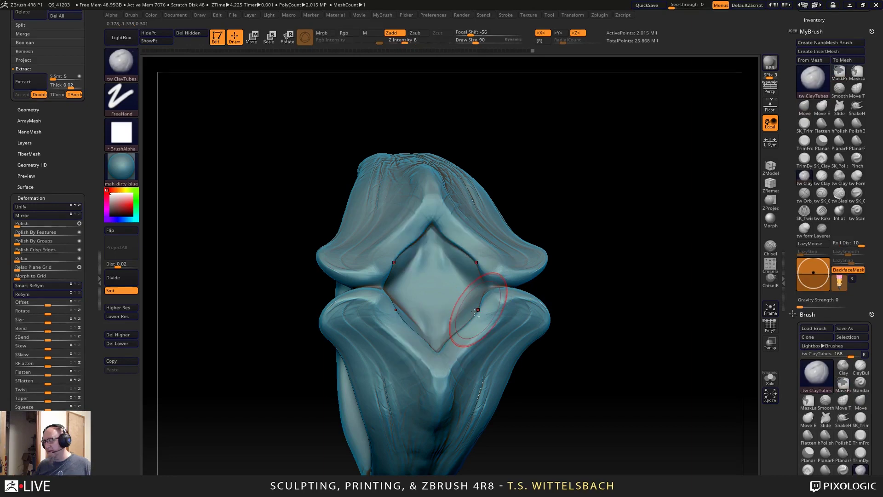
{"action": "key", "text": "ctrl+z"}
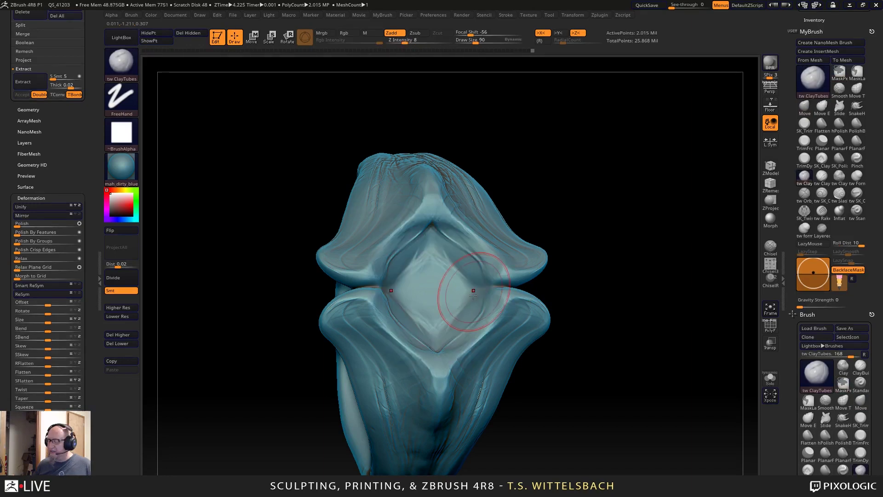
{"action": "key", "text": "ctrl+shift+z"}
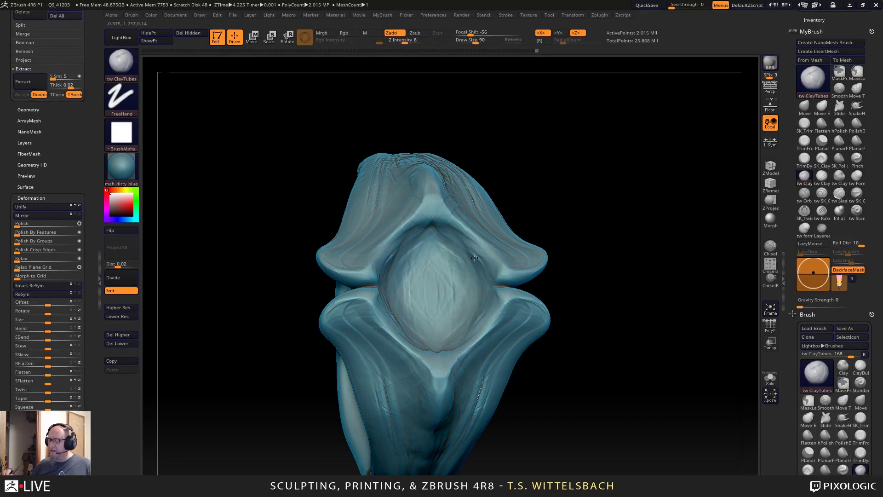
{"action": "key", "text": "ctrl+shift+z"}
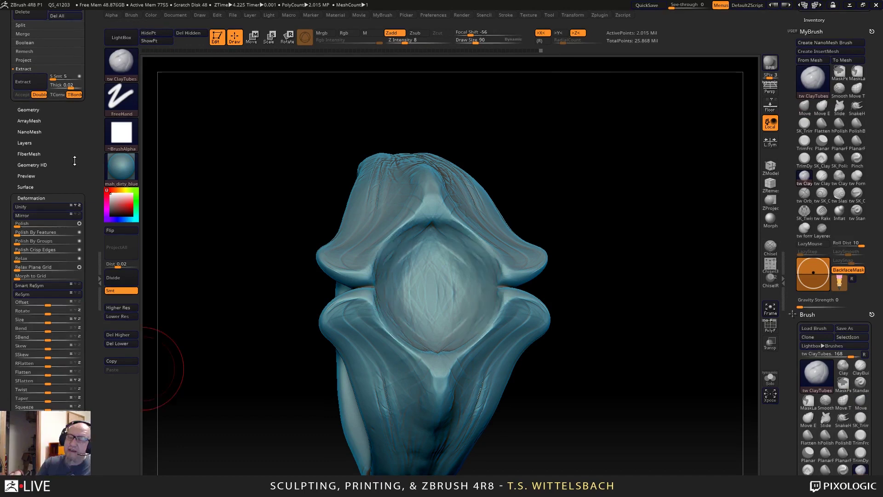
Append a sphere subtool, make it active, and turn on the sculpted ring's visibility beside it.
{"action": "left_click_drag", "start_coordinate": [75, 161], "coordinate": [95, 228]}
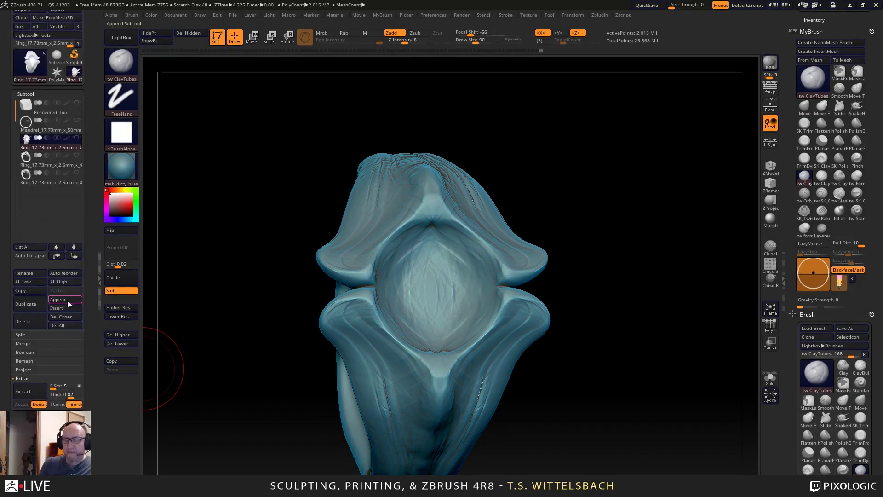
{"action": "left_click", "coordinate": [67, 300]}
{"action": "left_click", "coordinate": [109, 319]}
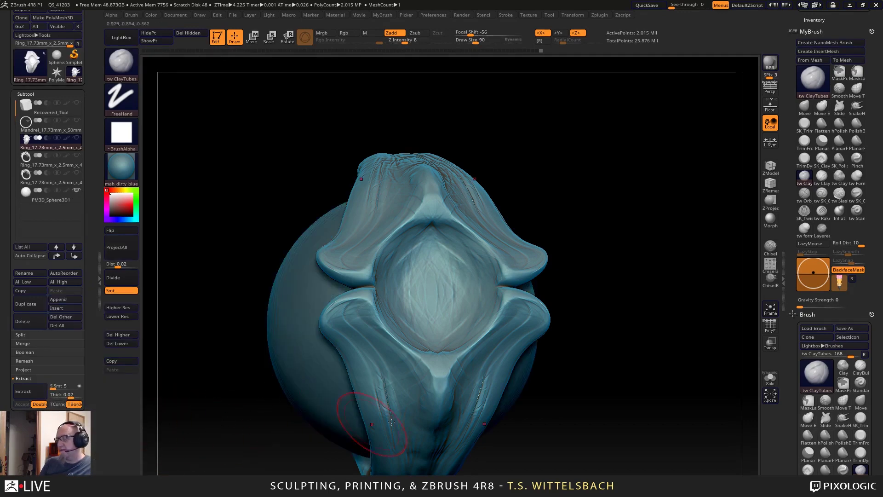
{"action": "left_click_drag", "start_coordinate": [582, 414], "coordinate": [574, 307], "text": "shift"}
{"action": "left_click", "coordinate": [533, 389], "text": "alt"}
{"action": "key", "text": "f"}
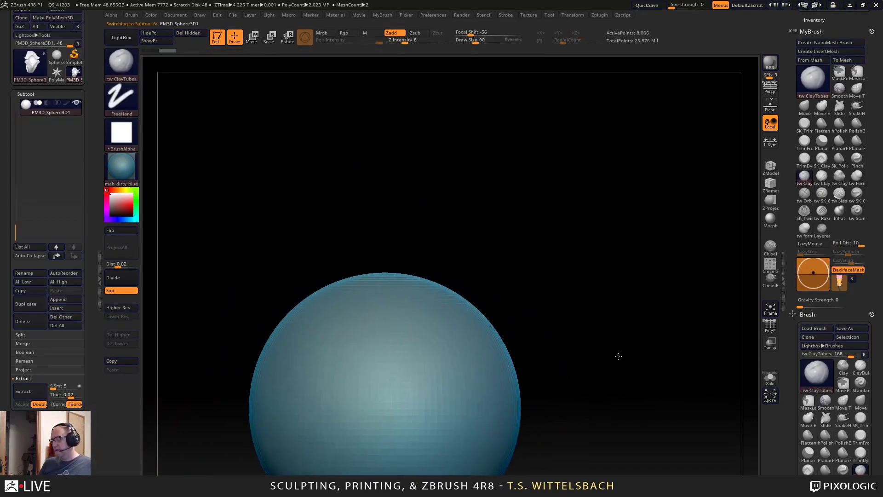
{"action": "left_click_drag", "start_coordinate": [17, 231], "coordinate": [89, 159]}
{"action": "left_click", "coordinate": [77, 121]}
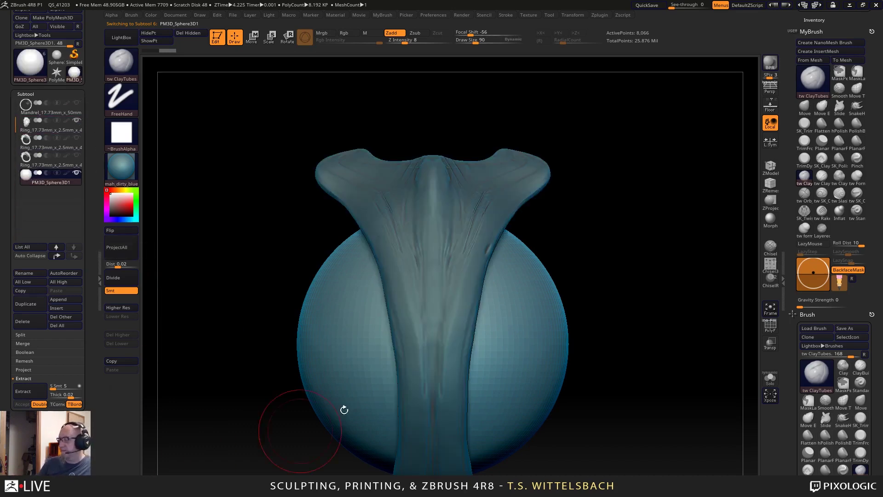
Move the sphere up above the ring's pads and scale it down uniformly with the gizmo.
{"action": "right_click_drag", "start_coordinate": [535, 316], "coordinate": [530, 366], "text": "alt"}
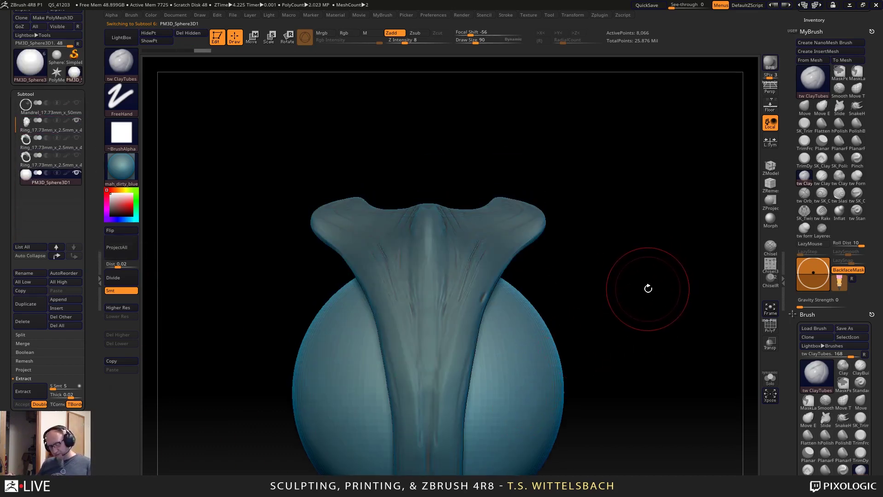
{"action": "key", "text": "w"}
{"action": "left_click_drag", "start_coordinate": [427, 339], "coordinate": [438, 79]}
{"action": "right_click_drag", "start_coordinate": [528, 105], "coordinate": [560, 299], "text": "alt"}
{"action": "left_click_drag", "start_coordinate": [459, 326], "coordinate": [377, 239]}
{"action": "key", "text": "f"}
{"action": "left_click_drag", "start_coordinate": [454, 251], "coordinate": [617, 288]}
{"action": "key", "text": "f"}
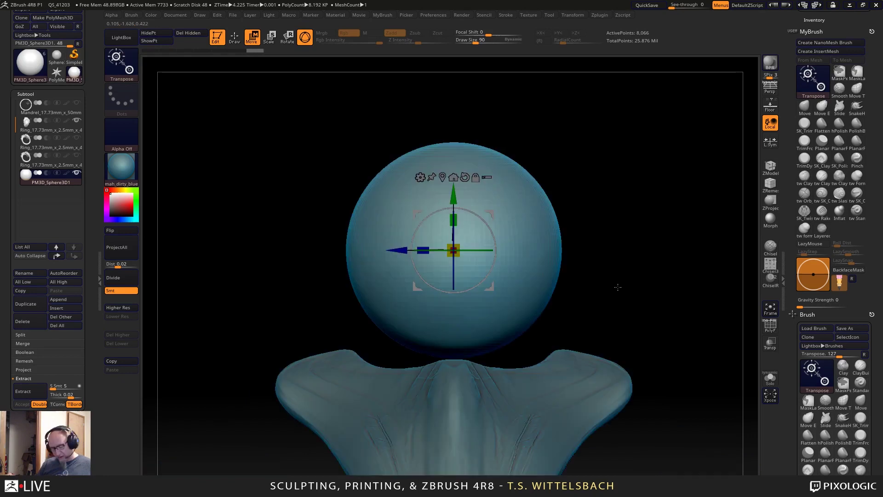
Measure the sphere's diameter with a transpose line and return to the gizmo.
{"action": "key", "text": "y"}
{"action": "left_click_drag", "start_coordinate": [349, 251], "coordinate": [567, 256]}
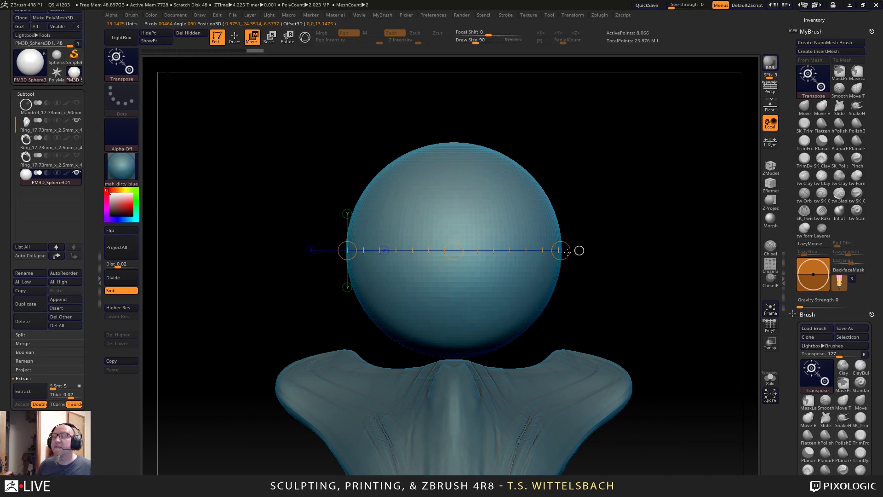
{"action": "left_click_drag", "start_coordinate": [619, 285], "coordinate": [568, 205], "text": "alt"}
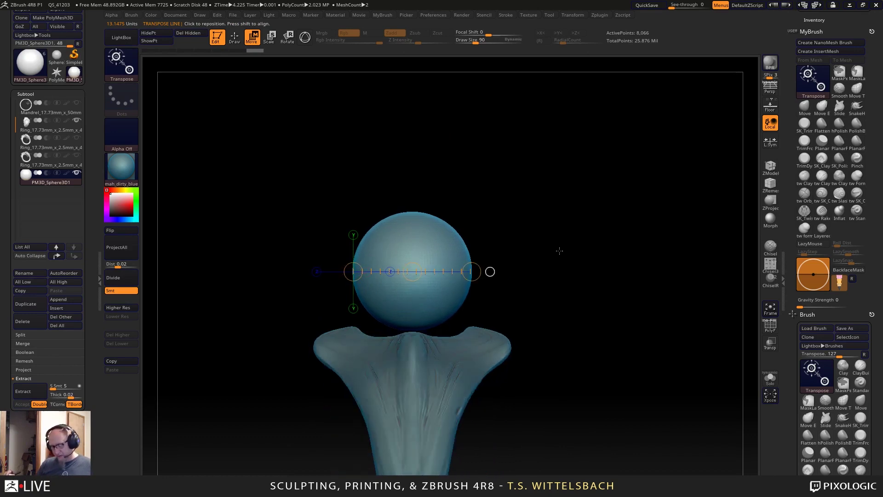
{"action": "key", "text": "y"}
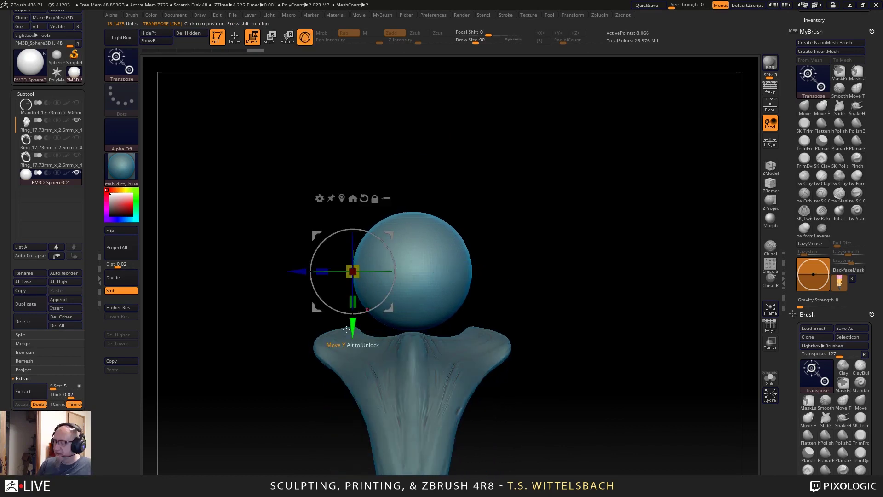
Lower the sphere along the Y axis until it sits in the round socket between the pads.
{"action": "left_click_drag", "start_coordinate": [347, 329], "coordinate": [346, 377]}
{"action": "left_click_drag", "start_coordinate": [460, 374], "coordinate": [533, 244], "text": "shift"}
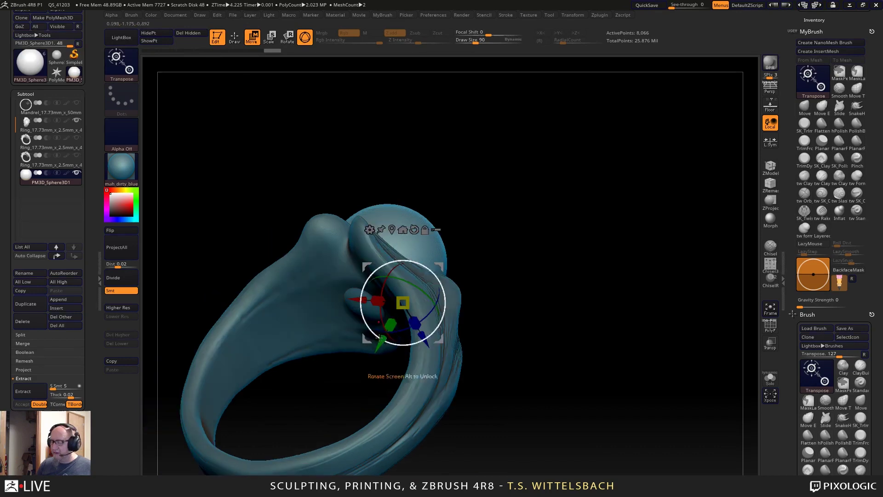
{"action": "left_click_drag", "start_coordinate": [381, 344], "coordinate": [387, 333]}
{"action": "left_click_drag", "start_coordinate": [511, 295], "coordinate": [565, 181], "text": "shift"}
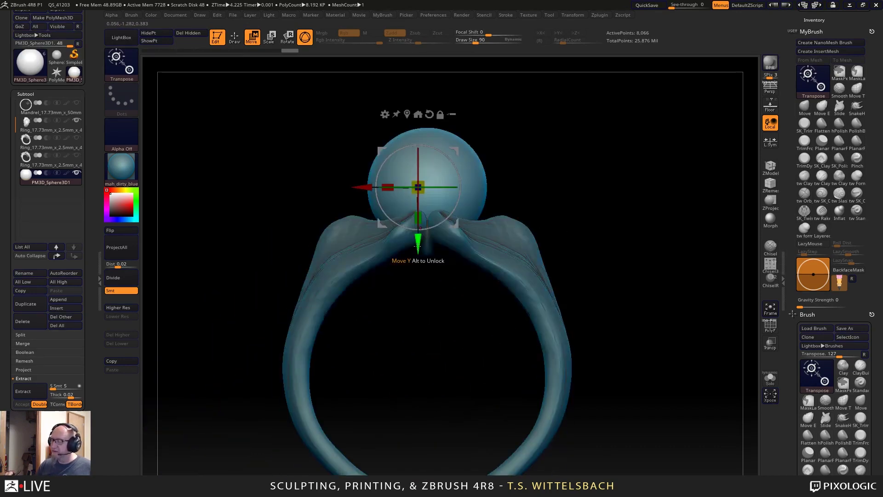
{"action": "left_click_drag", "start_coordinate": [418, 248], "coordinate": [418, 251]}
{"action": "left_click_drag", "start_coordinate": [598, 203], "coordinate": [588, 269], "text": "alt"}
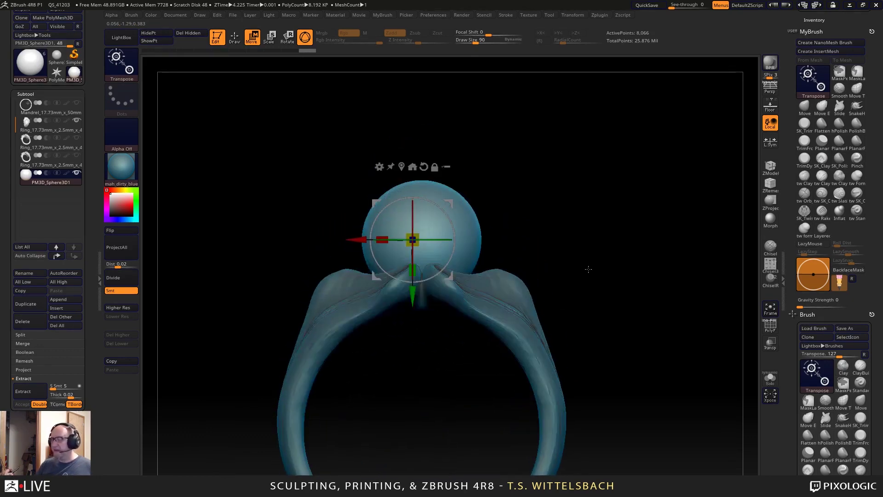
Pull the ring's shoulders up into pointed prongs at both ends of the sphere with the Move brush at draw size 140.
{"action": "left_click", "coordinate": [806, 107]}
{"action": "right_click", "coordinate": [516, 256]}
{"action": "left_click_drag", "start_coordinate": [544, 208], "coordinate": [553, 208]}
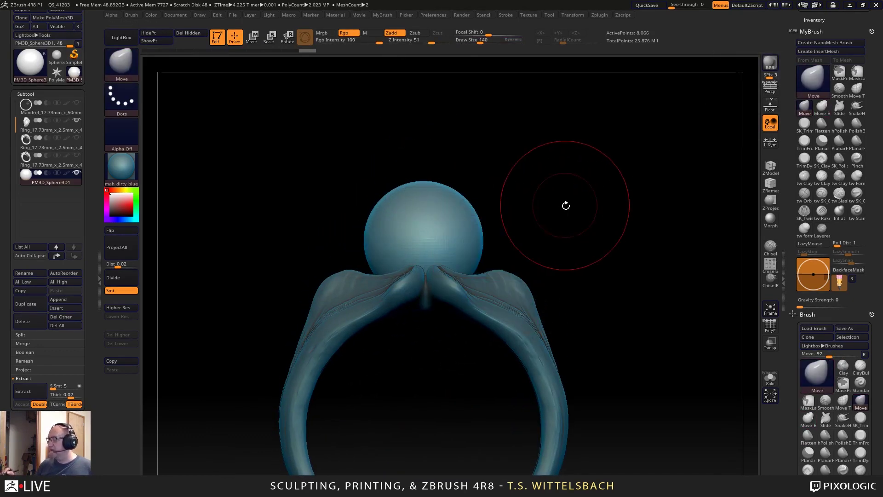
{"action": "left_click", "coordinate": [561, 357], "text": "alt"}
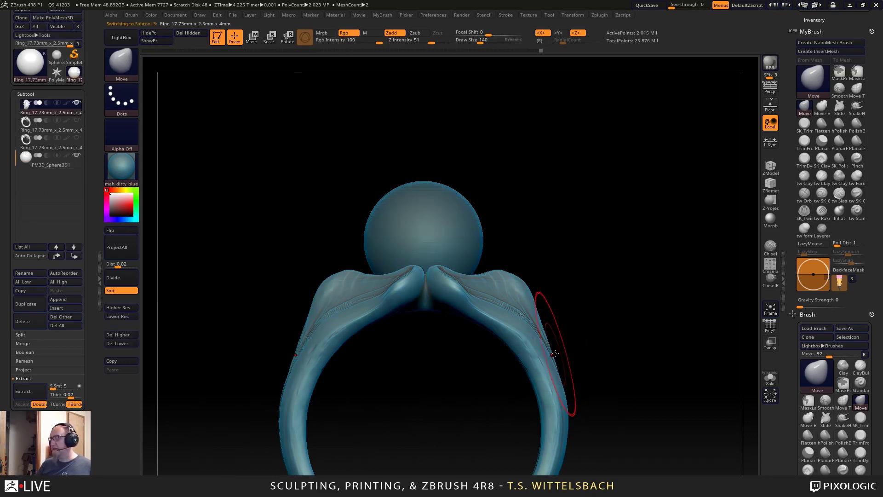
{"action": "left_click_drag", "start_coordinate": [525, 288], "coordinate": [492, 229]}
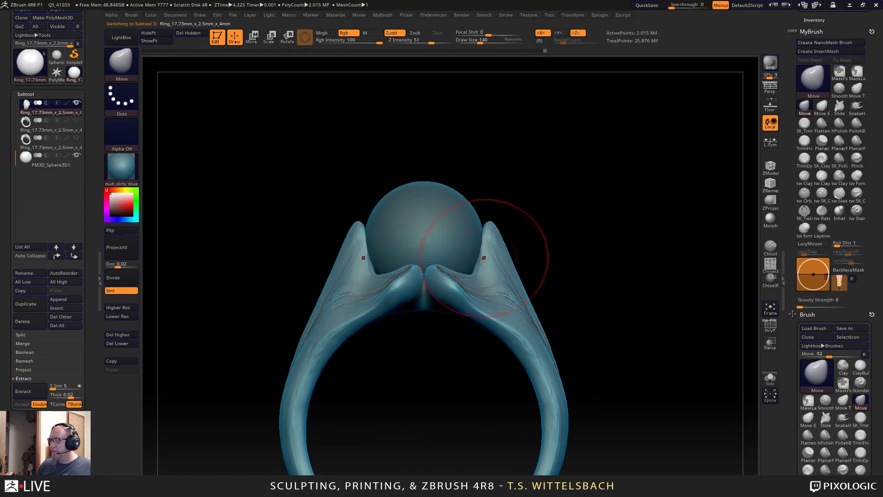
{"action": "mouse_move", "coordinate": [471, 264]}
{"action": "left_mouse_down"}
{"action": "mouse_move", "coordinate": [490, 251]}
{"action": "mouse_move", "coordinate": [489, 235]}
{"action": "left_mouse_up"}
{"action": "left_click_drag", "start_coordinate": [488, 277], "coordinate": [475, 268]}
Set the Move brush's draw size to 90, refine the prongs, and pull the side pads up against the sphere.
{"action": "key", "text": "space"}
{"action": "left_click_drag", "start_coordinate": [544, 206], "coordinate": [538, 206]}
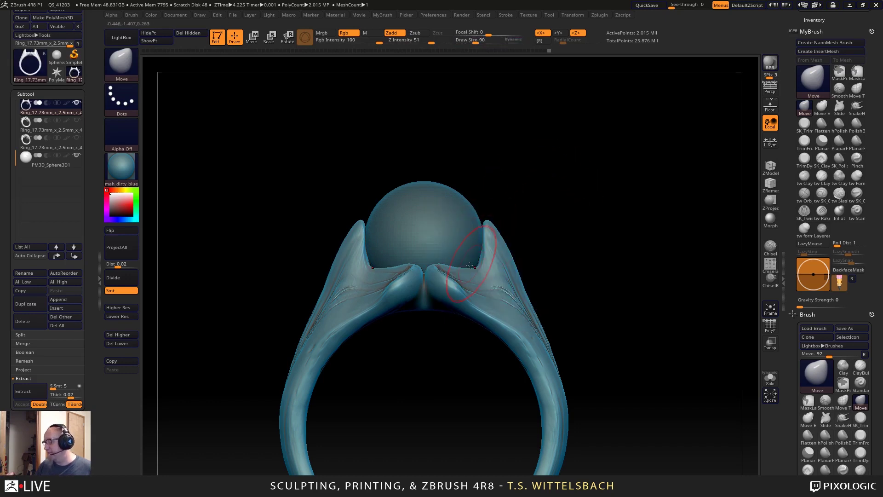
{"action": "left_click_drag", "start_coordinate": [476, 270], "coordinate": [490, 240]}
{"action": "mouse_move", "coordinate": [559, 184]}
{"action": "left_mouse_down"}
{"action": "mouse_move", "coordinate": [585, 249]}
{"action": "mouse_move", "coordinate": [580, 239]}
{"action": "mouse_move", "coordinate": [555, 256]}
{"action": "mouse_move", "coordinate": [540, 245]}
{"action": "left_mouse_up"}
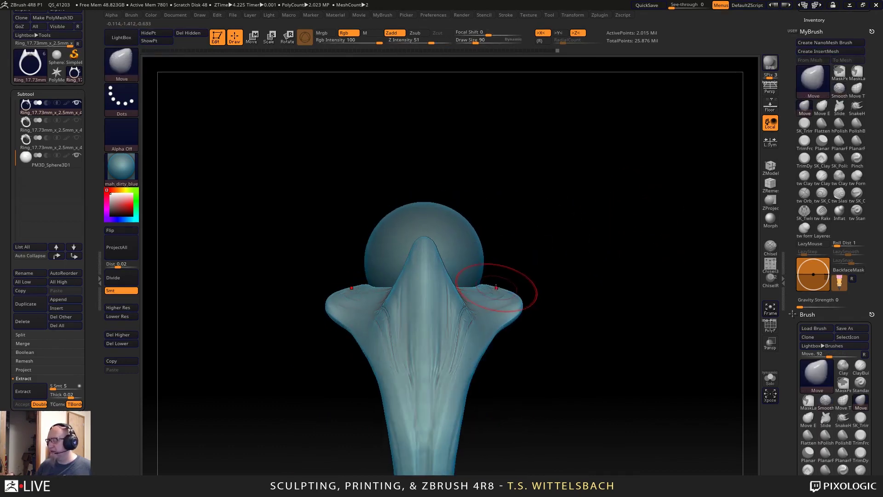
{"action": "left_click_drag", "start_coordinate": [498, 275], "coordinate": [490, 262]}
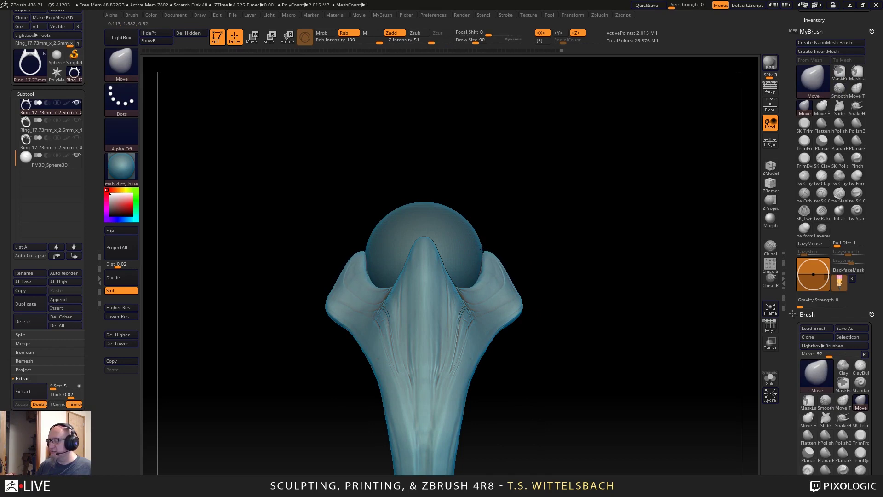
{"action": "left_click_drag", "start_coordinate": [529, 280], "coordinate": [599, 292]}
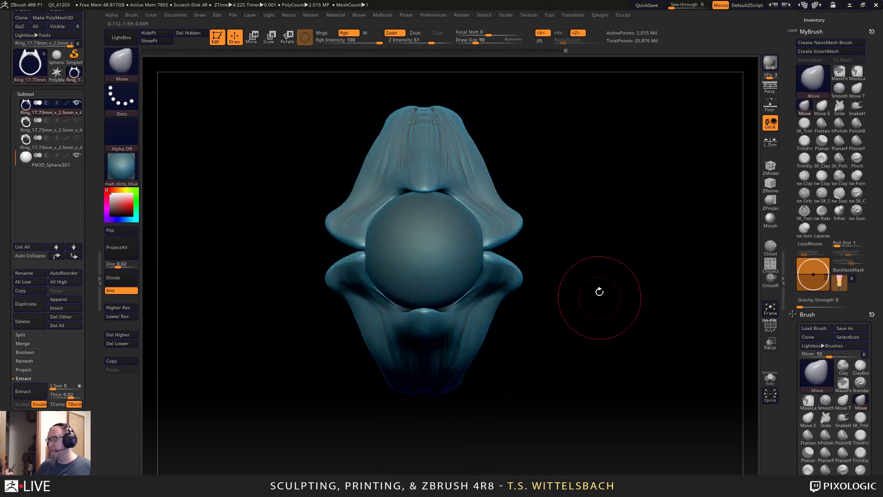
Refine the shoulder edges and prongs around the sphere with small Move brush strokes.
{"action": "left_click_drag", "start_coordinate": [549, 190], "coordinate": [547, 309], "text": "alt"}
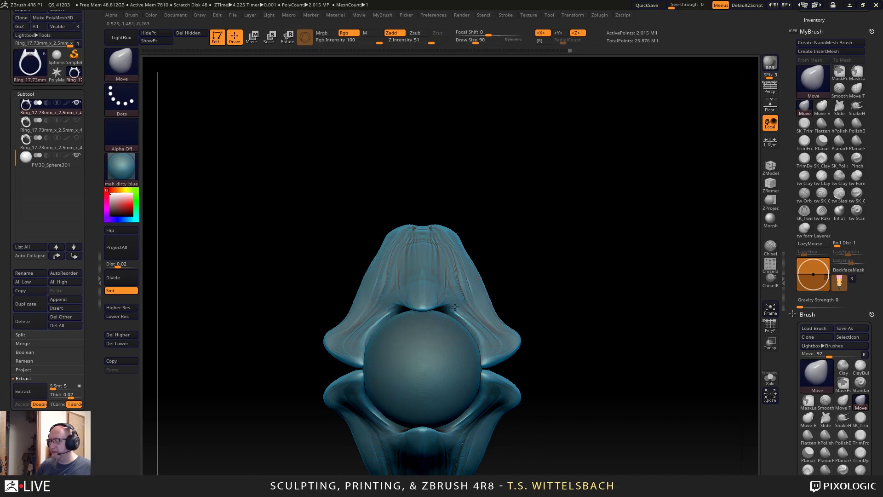
{"action": "left_click_drag", "start_coordinate": [455, 307], "coordinate": [460, 314]}
{"action": "mouse_move", "coordinate": [537, 276]}
{"action": "left_mouse_down"}
{"action": "mouse_move", "coordinate": [583, 257]}
{"action": "mouse_move", "coordinate": [530, 258]}
{"action": "mouse_move", "coordinate": [563, 273]}
{"action": "left_mouse_up"}
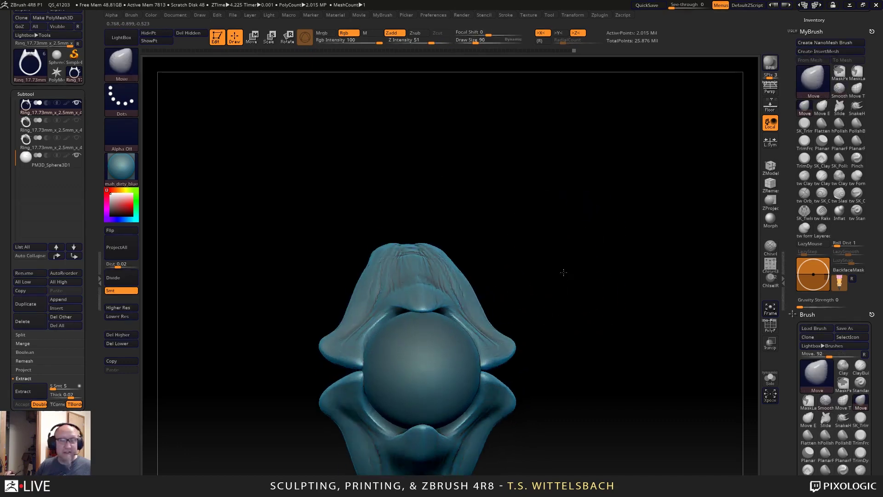
{"action": "mouse_move", "coordinate": [560, 229]}
{"action": "left_mouse_down"}
{"action": "mouse_move", "coordinate": [584, 282]}
{"action": "mouse_move", "coordinate": [536, 331]}
{"action": "mouse_move", "coordinate": [558, 221]}
{"action": "mouse_move", "coordinate": [574, 280]}
{"action": "mouse_move", "coordinate": [449, 292]}
{"action": "mouse_move", "coordinate": [629, 228]}
{"action": "left_mouse_up"}
{"action": "left_click_drag", "start_coordinate": [393, 185], "coordinate": [391, 169]}
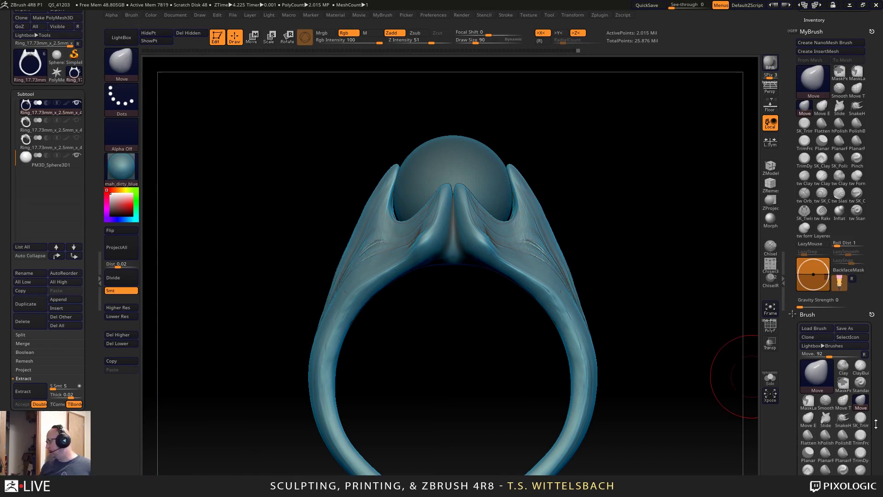
Try to curl the end prongs outward with the Spiral brush at draw size 135, inspect the twist with polyframe on, and undo it.
{"action": "left_click", "coordinate": [817, 375]}
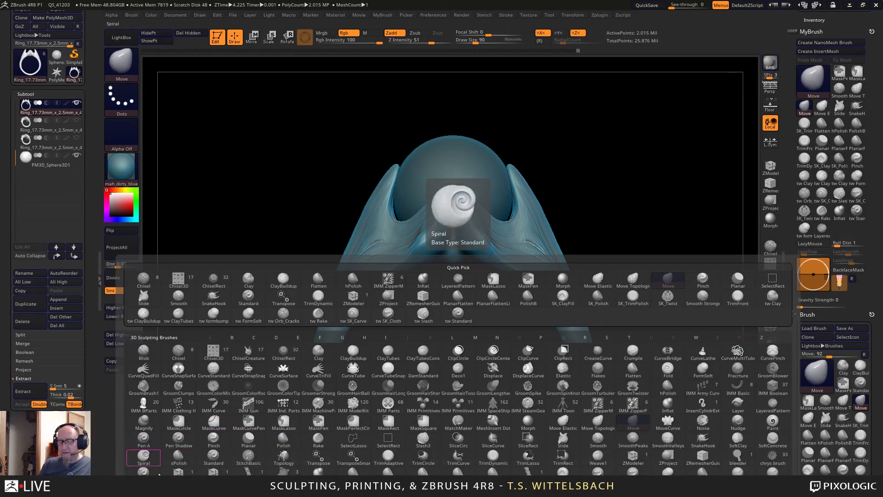
{"action": "left_click", "coordinate": [143, 454]}
{"action": "key", "text": "space"}
{"action": "left_click_drag", "start_coordinate": [541, 183], "coordinate": [546, 183]}
{"action": "left_click_drag", "start_coordinate": [545, 184], "coordinate": [557, 186]}
{"action": "left_click", "coordinate": [771, 325]}
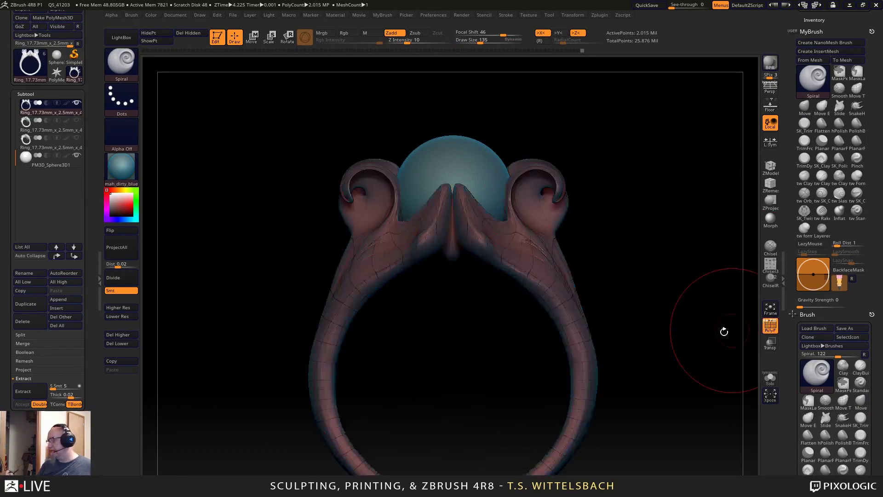
{"action": "mouse_move", "coordinate": [732, 292]}
{"action": "left_mouse_down", "text": "alt"}
{"action": "mouse_move", "coordinate": [638, 296]}
{"action": "mouse_move", "coordinate": [570, 285]}
{"action": "left_mouse_up", "text": "alt"}
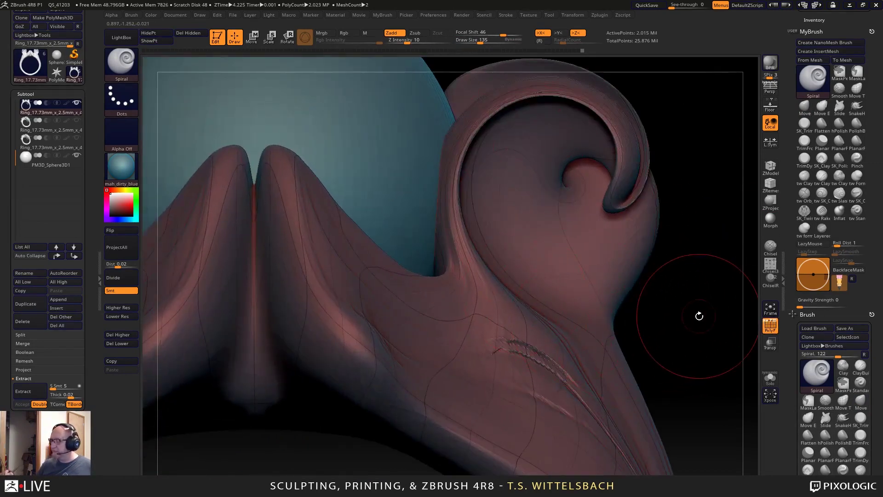
{"action": "mouse_move", "coordinate": [700, 315]}
{"action": "left_mouse_down"}
{"action": "mouse_move", "coordinate": [378, 398]}
{"action": "mouse_move", "coordinate": [404, 392]}
{"action": "left_mouse_up"}
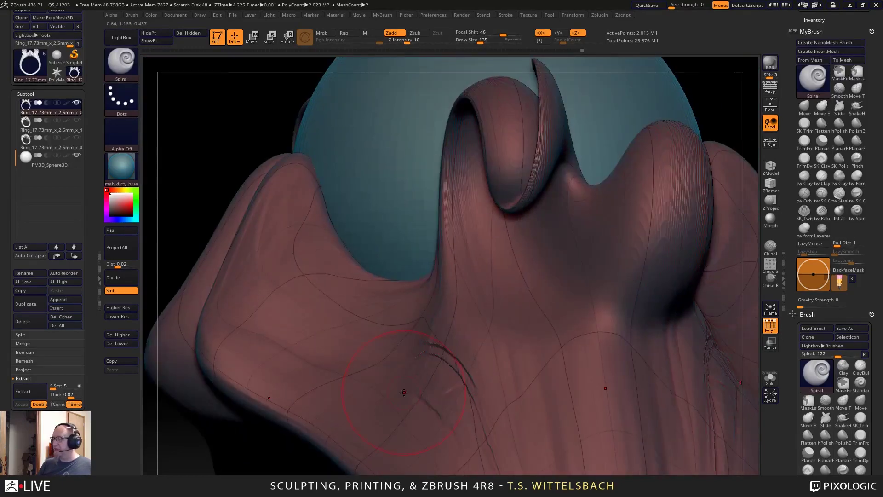
{"action": "key", "text": "ctrl+z"}
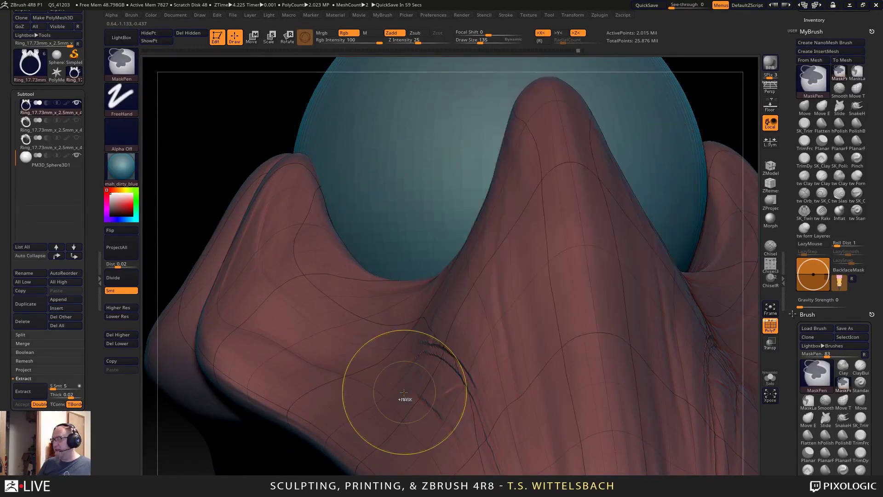
Try twisting the sides of the shoulders with the Spiral brush from the top view, undo it, and turn the polyframe off.
{"action": "left_click_drag", "start_coordinate": [404, 393], "coordinate": [454, 430]}
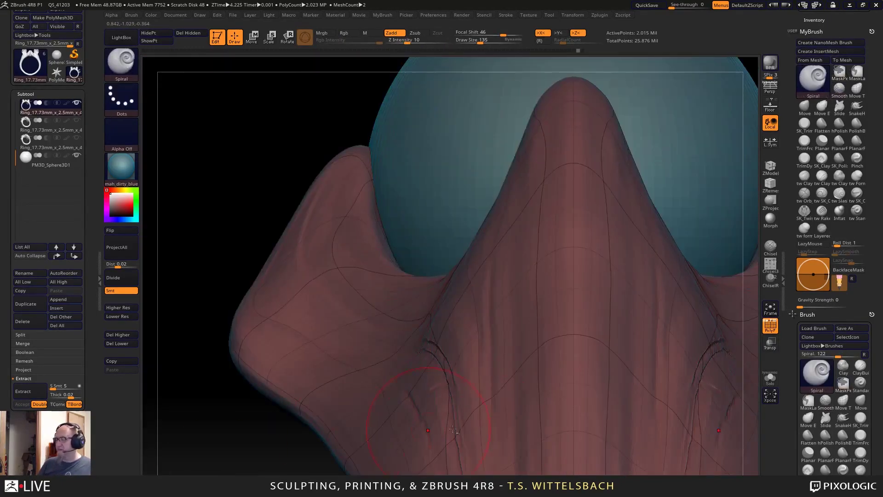
{"action": "left_click_drag", "start_coordinate": [277, 473], "coordinate": [264, 355], "text": "alt"}
{"action": "left_click_drag", "start_coordinate": [357, 394], "coordinate": [258, 395], "text": "alt"}
{"action": "left_click_drag", "start_coordinate": [598, 320], "coordinate": [601, 437]}
{"action": "left_click_drag", "start_coordinate": [601, 251], "coordinate": [576, 339], "text": "shift"}
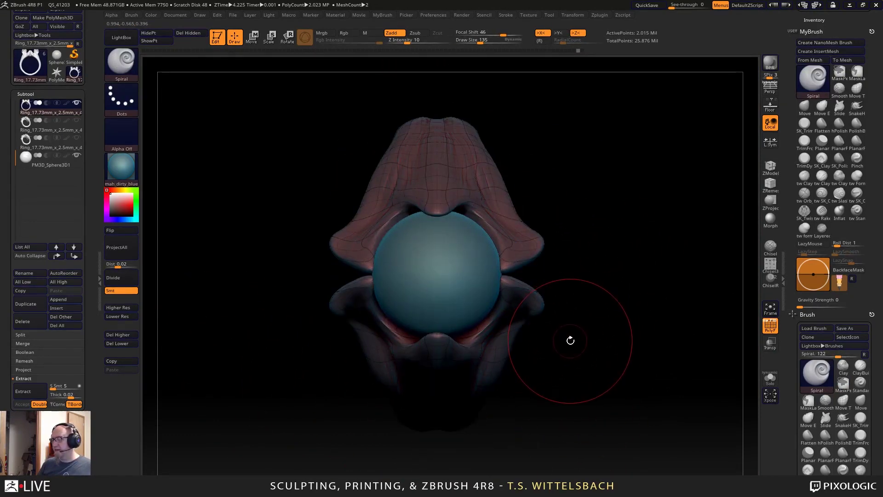
{"action": "left_click_drag", "start_coordinate": [378, 166], "coordinate": [385, 160]}
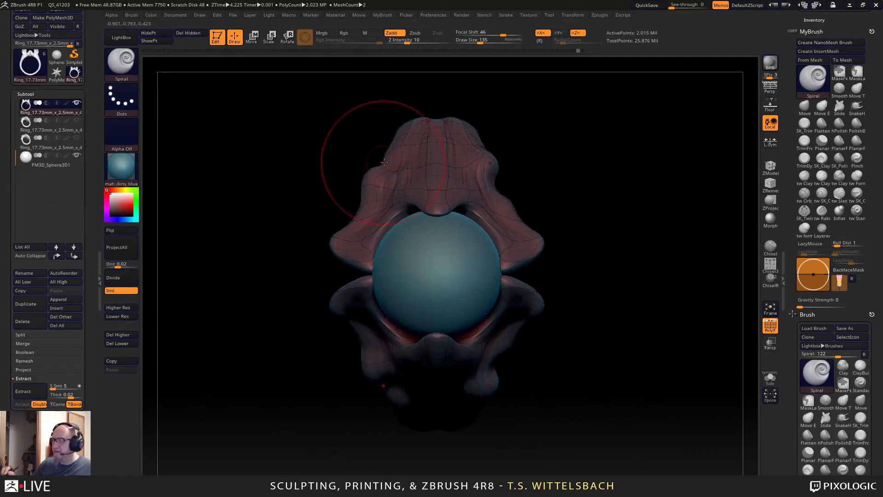
{"action": "left_click", "coordinate": [771, 324]}
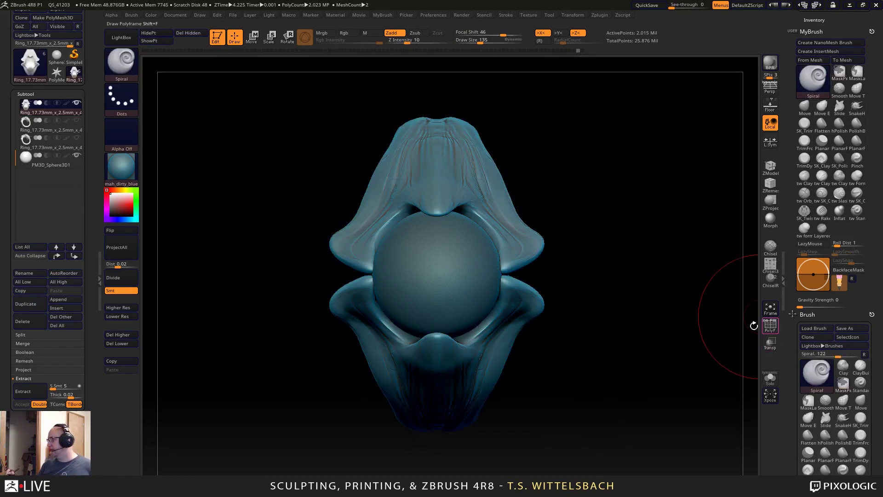
Adjust the band's side contours below the shoulders with the Move brush at draw size 135.
{"action": "left_click_drag", "start_coordinate": [615, 255], "coordinate": [624, 342], "text": "alt"}
{"action": "left_click", "coordinate": [805, 107]}
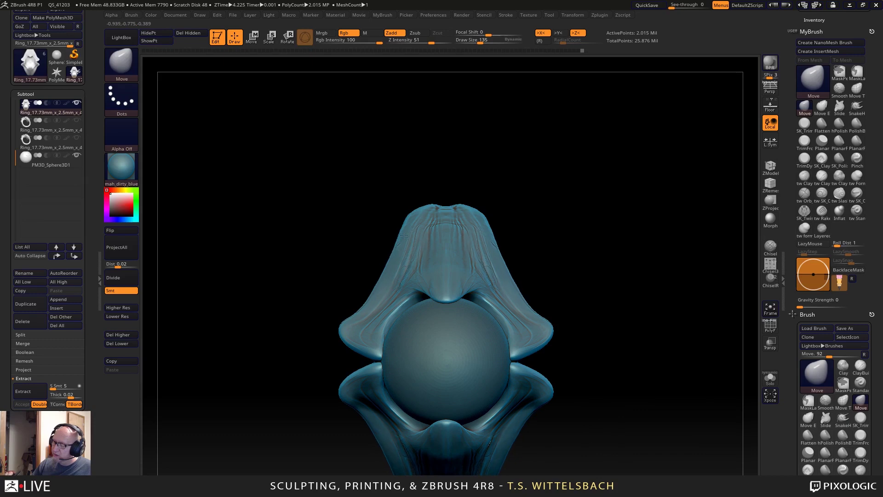
{"action": "left_click_drag", "start_coordinate": [588, 306], "coordinate": [543, 257]}
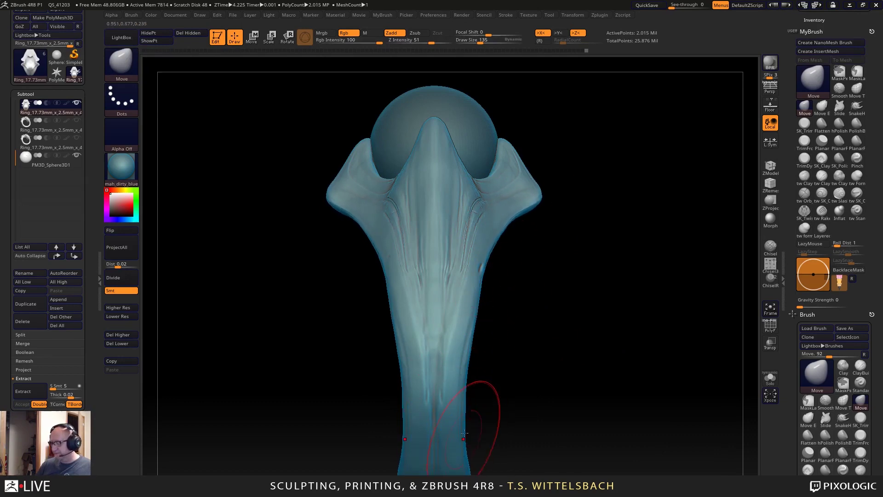
{"action": "left_click_drag", "start_coordinate": [548, 371], "coordinate": [552, 349], "text": "alt"}
{"action": "left_click_drag", "start_coordinate": [474, 299], "coordinate": [476, 282]}
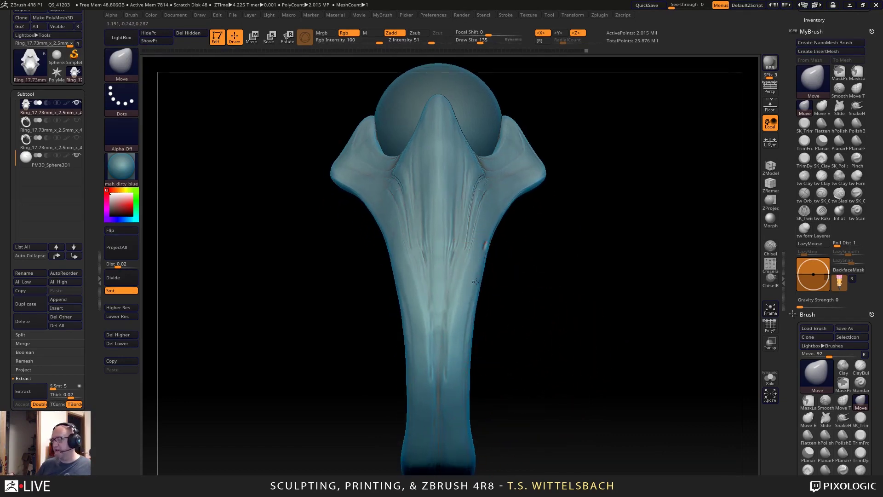
Build V-shaped ridges running from the shoulders down the shank with the tw ClayTubes brush at draw size 73.
{"action": "left_click", "coordinate": [805, 175]}
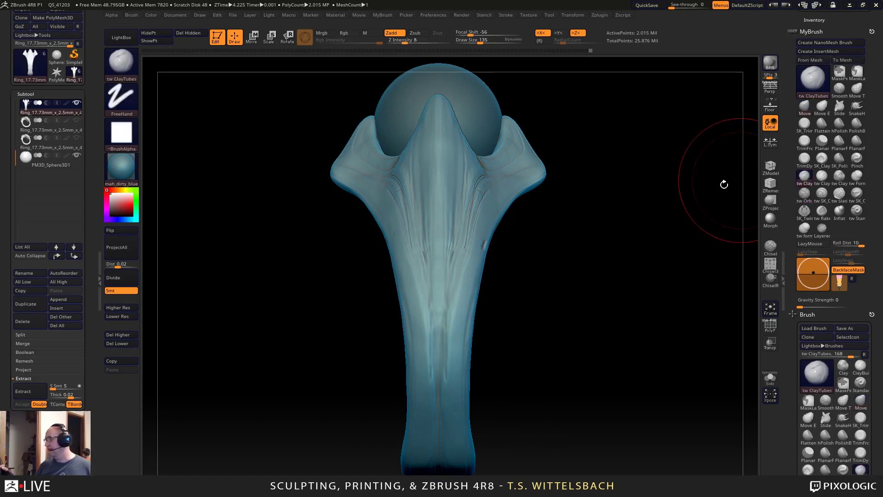
{"action": "key", "text": "space"}
{"action": "left_click_drag", "start_coordinate": [458, 298], "coordinate": [449, 298]}
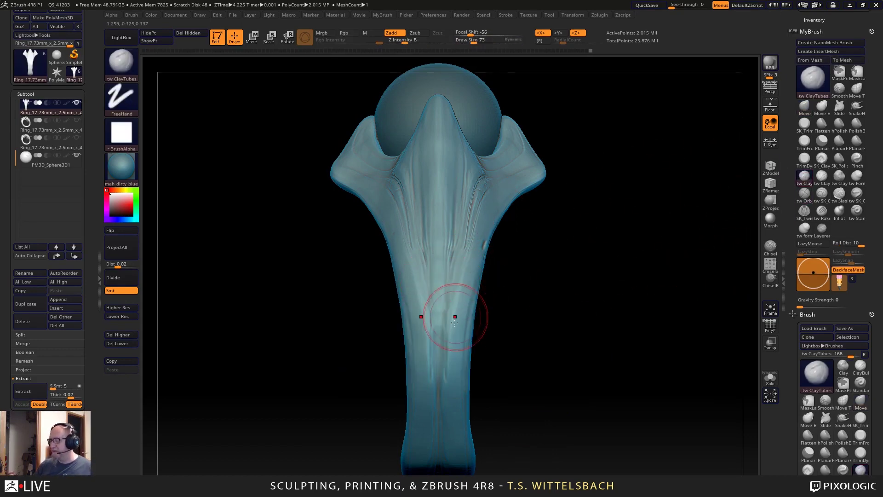
{"action": "left_click_drag", "start_coordinate": [454, 367], "coordinate": [454, 268]}
{"action": "left_click_drag", "start_coordinate": [448, 317], "coordinate": [459, 242]}
{"action": "left_click_drag", "start_coordinate": [460, 288], "coordinate": [483, 197]}
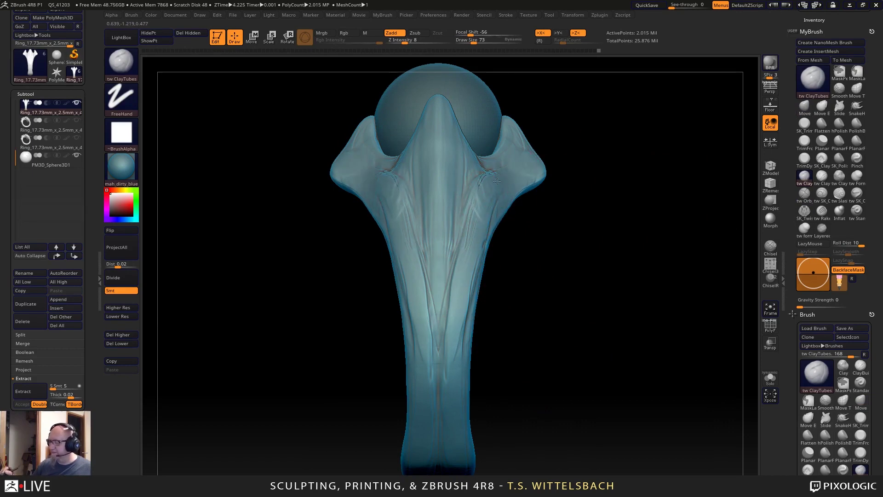
{"action": "mouse_move", "coordinate": [477, 212]}
{"action": "left_mouse_down"}
{"action": "mouse_move", "coordinate": [439, 326]}
{"action": "mouse_move", "coordinate": [439, 433]}
{"action": "left_mouse_up"}
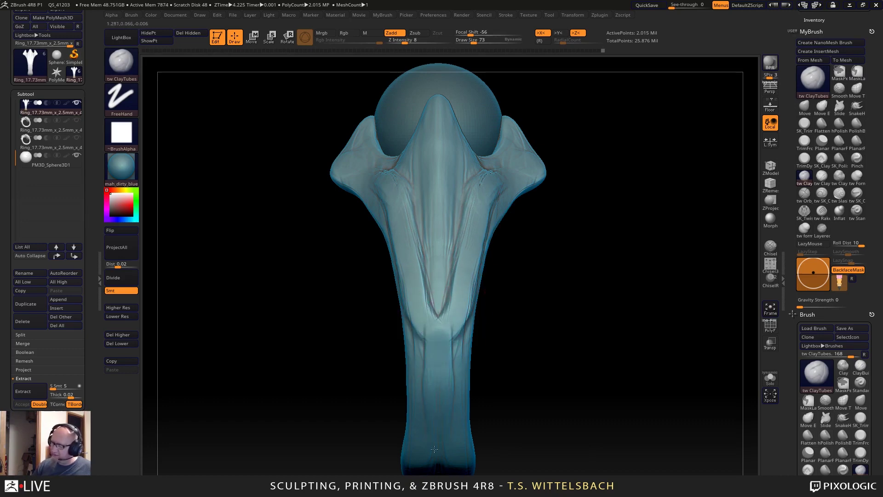
Sculpt raised transverse segments across the outer shank below the V ridges, and undo the last two strokes.
{"action": "left_click_drag", "start_coordinate": [509, 392], "coordinate": [566, 223]}
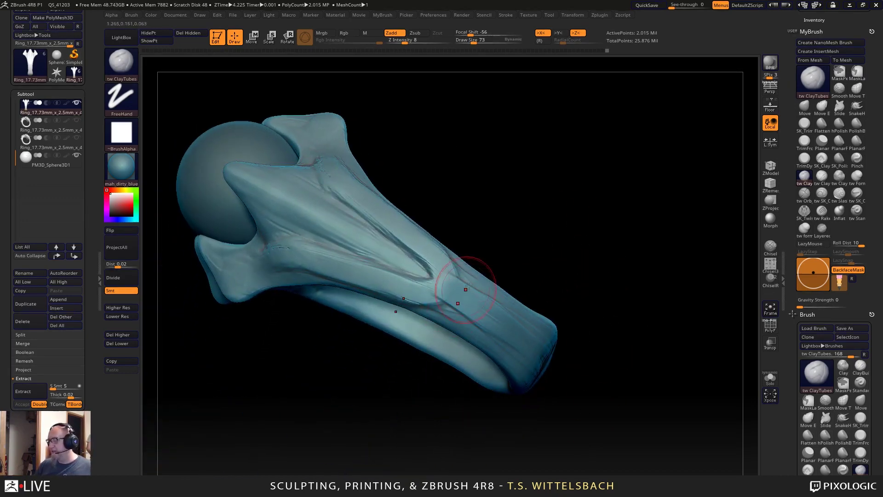
{"action": "mouse_move", "coordinate": [468, 286]}
{"action": "left_mouse_down"}
{"action": "mouse_move", "coordinate": [479, 257]}
{"action": "mouse_move", "coordinate": [502, 343]}
{"action": "left_mouse_up"}
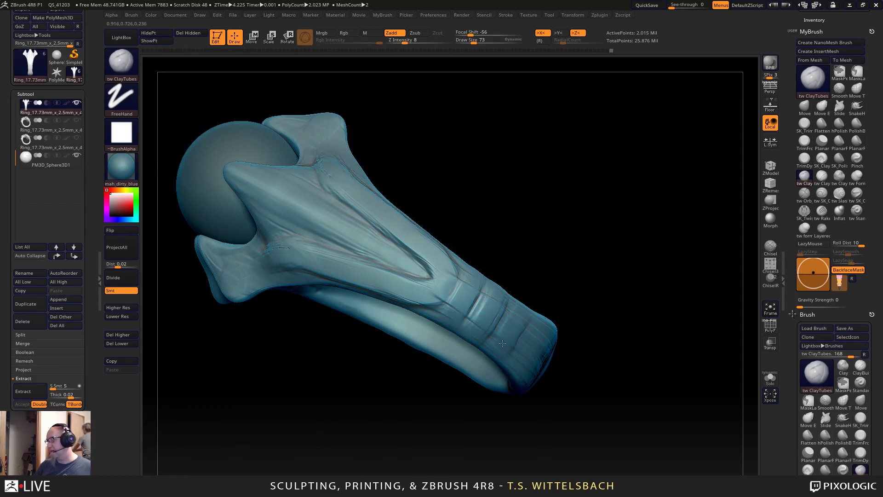
{"action": "left_click_drag", "start_coordinate": [527, 237], "coordinate": [548, 294], "text": "shift"}
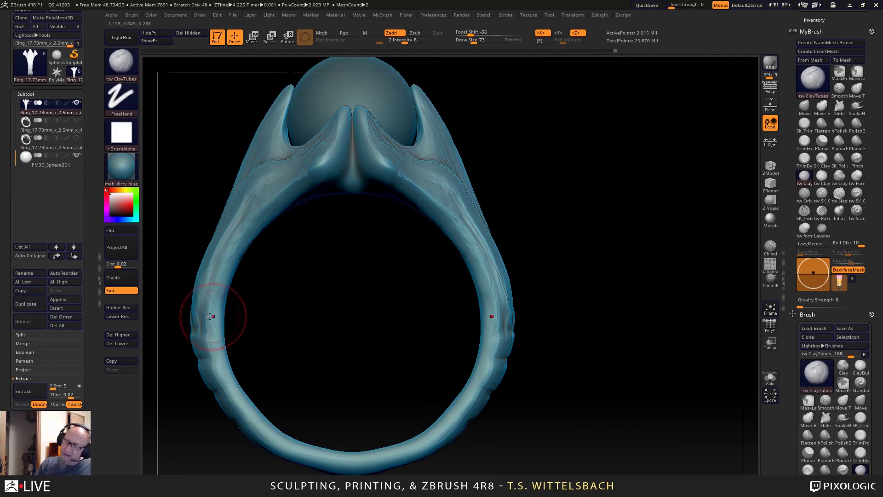
{"action": "mouse_move", "coordinate": [218, 279]}
{"action": "left_mouse_down"}
{"action": "mouse_move", "coordinate": [213, 266]}
{"action": "mouse_move", "coordinate": [229, 260]}
{"action": "left_mouse_up"}
{"action": "left_click_drag", "start_coordinate": [216, 368], "coordinate": [232, 362]}
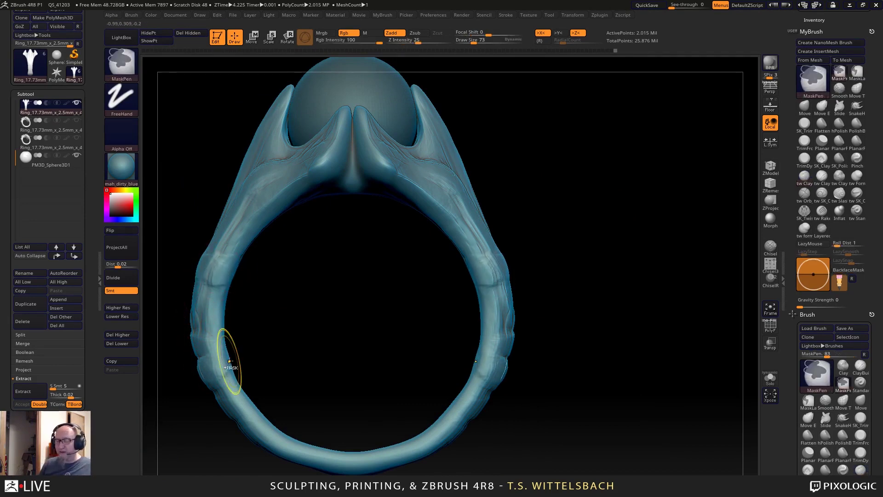
{"action": "key", "text": "ctrl+z"}
{"action": "key", "text": "ctrl+z"}
Add finer cross strokes to the segments along the outer shank with tw ClayTubes at draw size 33.
{"action": "mouse_move", "coordinate": [229, 361]}
{"action": "left_mouse_down"}
{"action": "mouse_move", "coordinate": [558, 340]}
{"action": "mouse_move", "coordinate": [473, 355]}
{"action": "mouse_move", "coordinate": [489, 402]}
{"action": "left_mouse_up"}
{"action": "key", "text": "space"}
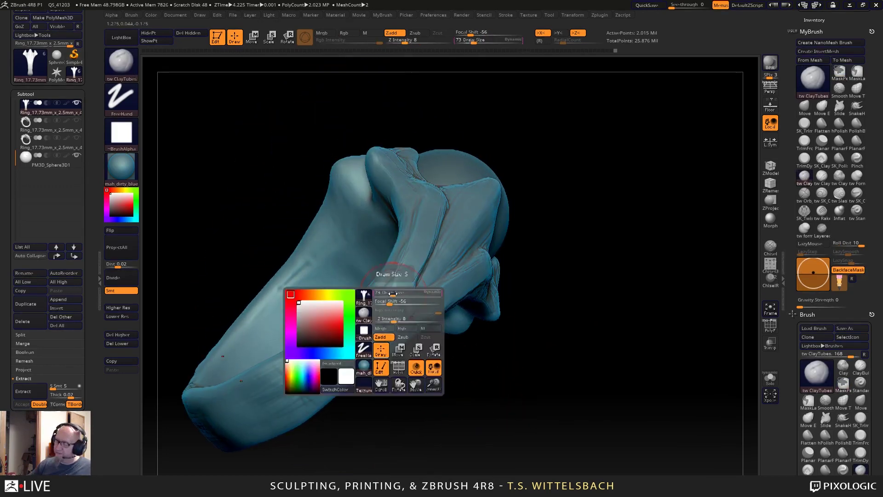
{"action": "left_click_drag", "start_coordinate": [392, 293], "coordinate": [387, 293]}
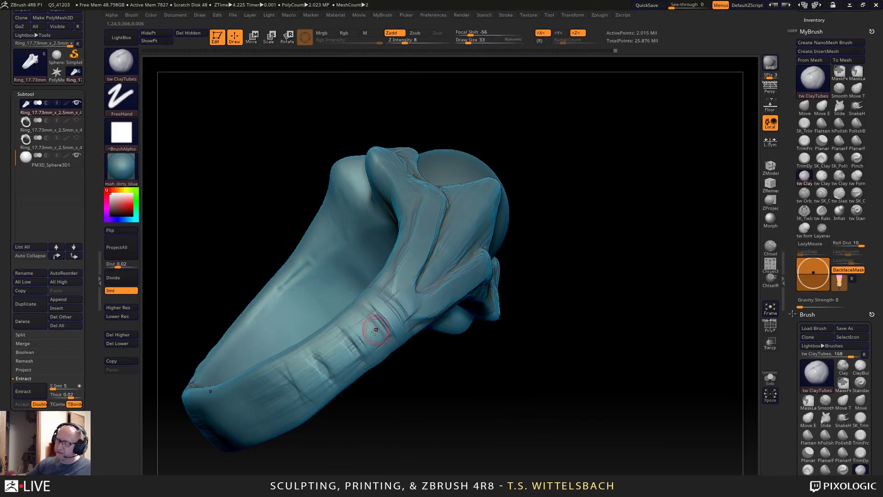
{"action": "mouse_move", "coordinate": [343, 325]}
{"action": "left_mouse_down"}
{"action": "mouse_move", "coordinate": [365, 346]}
{"action": "mouse_move", "coordinate": [315, 395]}
{"action": "left_mouse_up"}
{"action": "mouse_move", "coordinate": [353, 460]}
{"action": "left_mouse_down", "text": "shift"}
{"action": "mouse_move", "coordinate": [385, 451]}
{"action": "mouse_move", "coordinate": [595, 316]}
{"action": "mouse_move", "coordinate": [575, 311]}
{"action": "left_mouse_up", "text": "shift"}
Build a raised rectangular plate with an inset panel at the underside centre of the band with tw ClayTubes at draw size 30.
{"action": "right_click", "coordinate": [376, 293]}
{"action": "left_click_drag", "start_coordinate": [401, 244], "coordinate": [399, 244]}
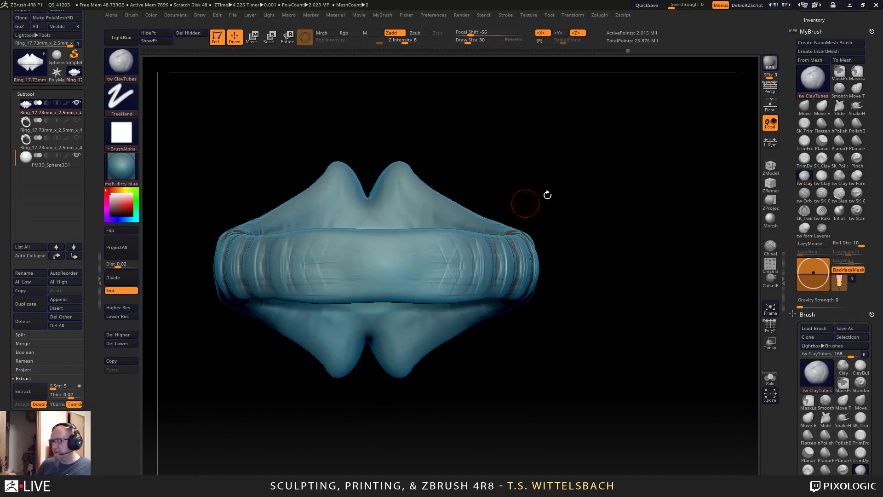
{"action": "left_click_drag", "start_coordinate": [548, 195], "coordinate": [530, 200], "text": "shift"}
{"action": "mouse_move", "coordinate": [379, 242]}
{"action": "left_mouse_down"}
{"action": "mouse_move", "coordinate": [414, 244]}
{"action": "mouse_move", "coordinate": [419, 265]}
{"action": "mouse_move", "coordinate": [362, 246]}
{"action": "mouse_move", "coordinate": [411, 251]}
{"action": "left_mouse_up"}
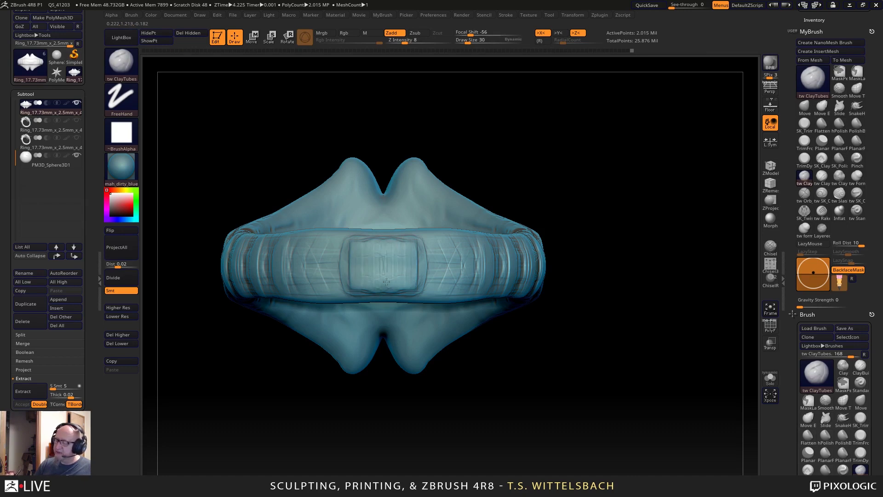
{"action": "mouse_move", "coordinate": [357, 255]}
{"action": "left_mouse_down"}
{"action": "mouse_move", "coordinate": [351, 246]}
{"action": "mouse_move", "coordinate": [377, 244]}
{"action": "mouse_move", "coordinate": [412, 266]}
{"action": "left_mouse_up"}
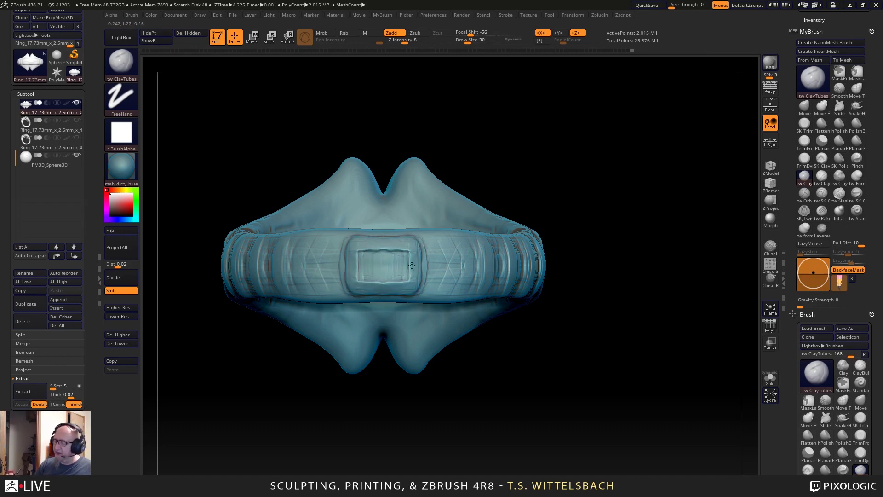
Rework the underside plate with tw ClayTubes at draw size 58, cutting scooped corners and adding straps beside them.
{"action": "mouse_move", "coordinate": [460, 349]}
{"action": "left_mouse_down"}
{"action": "mouse_move", "coordinate": [509, 401]}
{"action": "mouse_move", "coordinate": [566, 292]}
{"action": "mouse_move", "coordinate": [517, 227]}
{"action": "mouse_move", "coordinate": [561, 266]}
{"action": "mouse_move", "coordinate": [612, 221]}
{"action": "mouse_move", "coordinate": [603, 272]}
{"action": "left_mouse_up"}
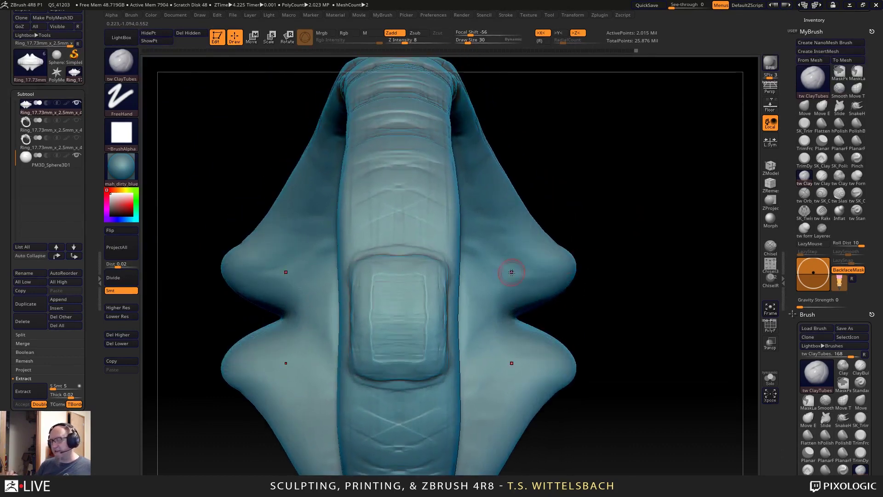
{"action": "left_click_drag", "start_coordinate": [438, 288], "coordinate": [433, 271]}
{"action": "right_click_drag", "start_coordinate": [438, 247], "coordinate": [439, 249]}
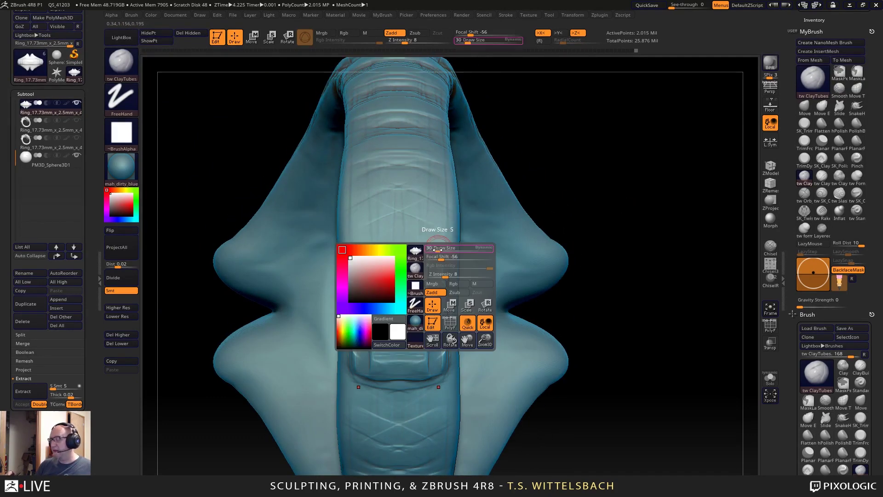
{"action": "mouse_move", "coordinate": [437, 249]}
{"action": "left_mouse_down"}
{"action": "mouse_move", "coordinate": [446, 285]}
{"action": "mouse_move", "coordinate": [440, 269]}
{"action": "mouse_move", "coordinate": [408, 266]}
{"action": "mouse_move", "coordinate": [417, 302]}
{"action": "mouse_move", "coordinate": [438, 316]}
{"action": "mouse_move", "coordinate": [398, 308]}
{"action": "left_mouse_up"}
{"action": "mouse_move", "coordinate": [653, 296]}
{"action": "left_mouse_down"}
{"action": "mouse_move", "coordinate": [524, 298]}
{"action": "mouse_move", "coordinate": [624, 287]}
{"action": "mouse_move", "coordinate": [510, 274]}
{"action": "mouse_move", "coordinate": [433, 249]}
{"action": "left_mouse_up"}
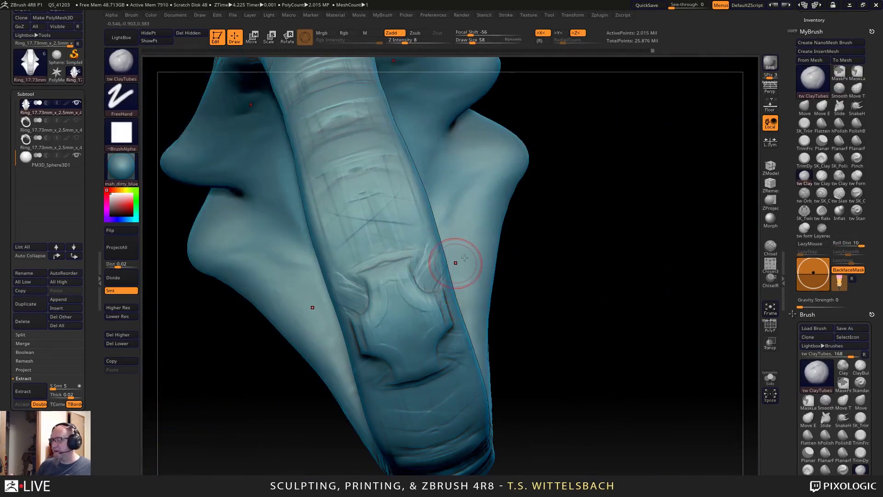
Shape curved straps that run from the band's edges into the plate's corners, and work a small diamond into its centre.
{"action": "mouse_move", "coordinate": [543, 262]}
{"action": "left_mouse_down"}
{"action": "mouse_move", "coordinate": [600, 286]}
{"action": "mouse_move", "coordinate": [603, 276]}
{"action": "left_mouse_up"}
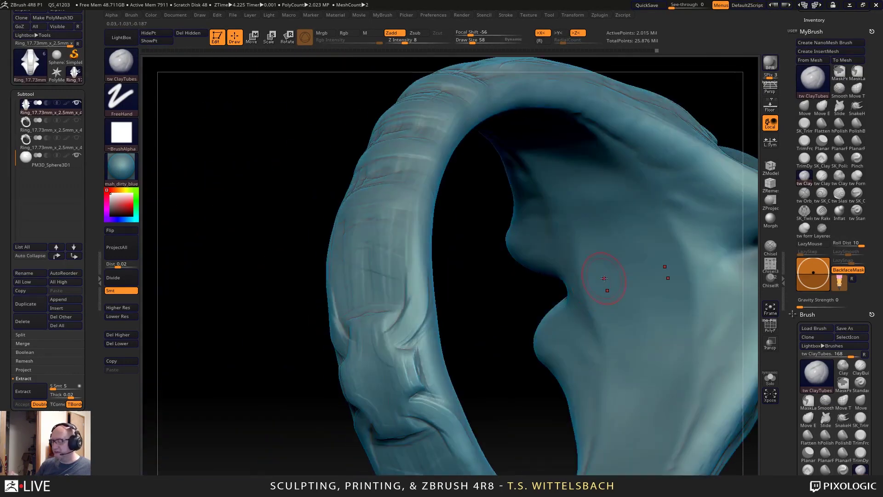
{"action": "left_click_drag", "start_coordinate": [470, 362], "coordinate": [473, 355]}
{"action": "mouse_move", "coordinate": [385, 333]}
{"action": "left_mouse_down"}
{"action": "mouse_move", "coordinate": [349, 351]}
{"action": "mouse_move", "coordinate": [354, 382]}
{"action": "left_mouse_up"}
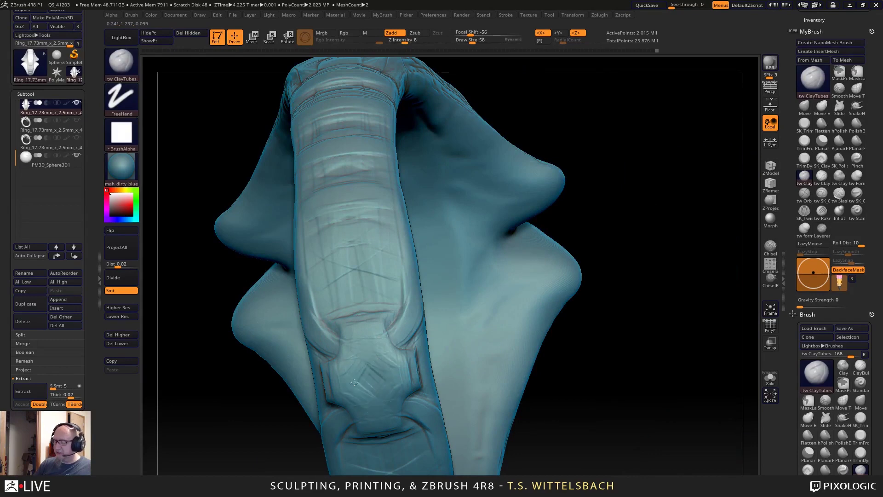
Build the straps and scooped plate corners into rounded interlocking loops and even out the plate's centre.
{"action": "left_click_drag", "start_coordinate": [552, 363], "coordinate": [616, 331]}
{"action": "left_click_drag", "start_coordinate": [547, 269], "coordinate": [435, 284], "text": "alt"}
{"action": "mouse_move", "coordinate": [641, 211]}
{"action": "left_mouse_down", "text": "alt"}
{"action": "mouse_move", "coordinate": [640, 254]}
{"action": "mouse_move", "coordinate": [629, 285]}
{"action": "left_mouse_up", "text": "alt"}
{"action": "left_click_drag", "start_coordinate": [434, 333], "coordinate": [448, 366]}
{"action": "mouse_move", "coordinate": [436, 328]}
{"action": "left_mouse_down"}
{"action": "mouse_move", "coordinate": [436, 357]}
{"action": "mouse_move", "coordinate": [462, 366]}
{"action": "mouse_move", "coordinate": [466, 397]}
{"action": "mouse_move", "coordinate": [437, 359]}
{"action": "mouse_move", "coordinate": [435, 333]}
{"action": "mouse_move", "coordinate": [435, 344]}
{"action": "mouse_move", "coordinate": [465, 369]}
{"action": "mouse_move", "coordinate": [462, 398]}
{"action": "mouse_move", "coordinate": [414, 382]}
{"action": "left_mouse_up"}
{"action": "left_click_drag", "start_coordinate": [441, 331], "coordinate": [440, 331], "text": "ctrl+shift"}
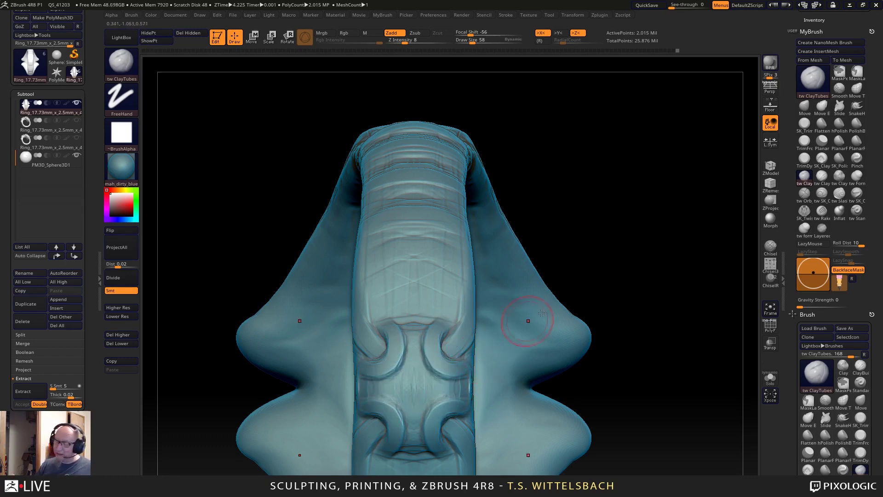
{"action": "left_click_drag", "start_coordinate": [653, 281], "coordinate": [595, 264]}
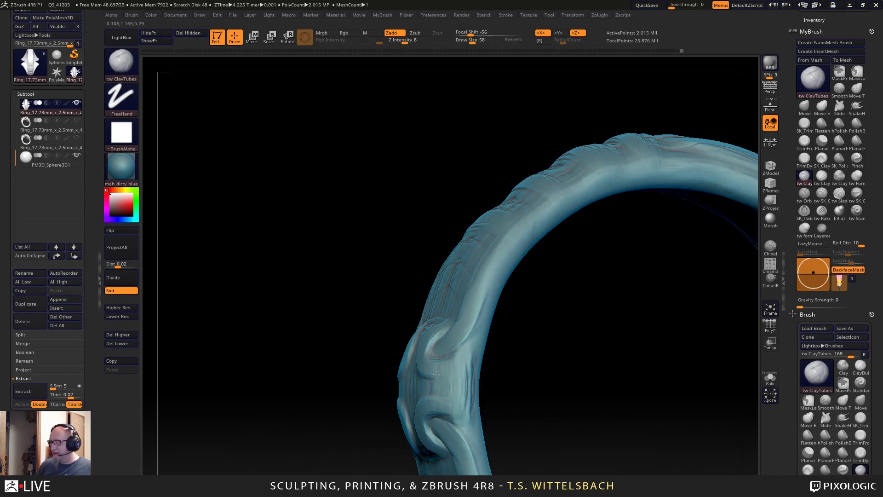
Refine the interlocking loops of the underside plate with tw ClayTubes and fill the plate's centre into one broad, even surface.
{"action": "left_click_drag", "start_coordinate": [391, 405], "coordinate": [449, 361]}
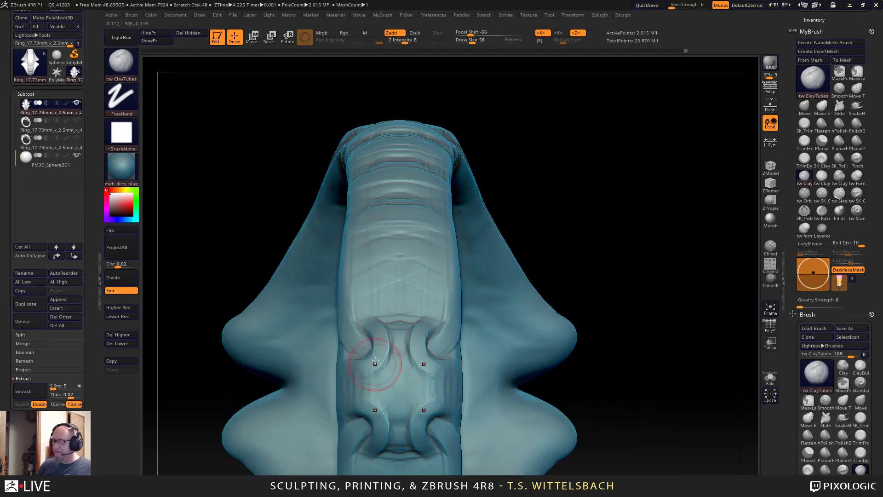
{"action": "left_click_drag", "start_coordinate": [427, 333], "coordinate": [450, 377]}
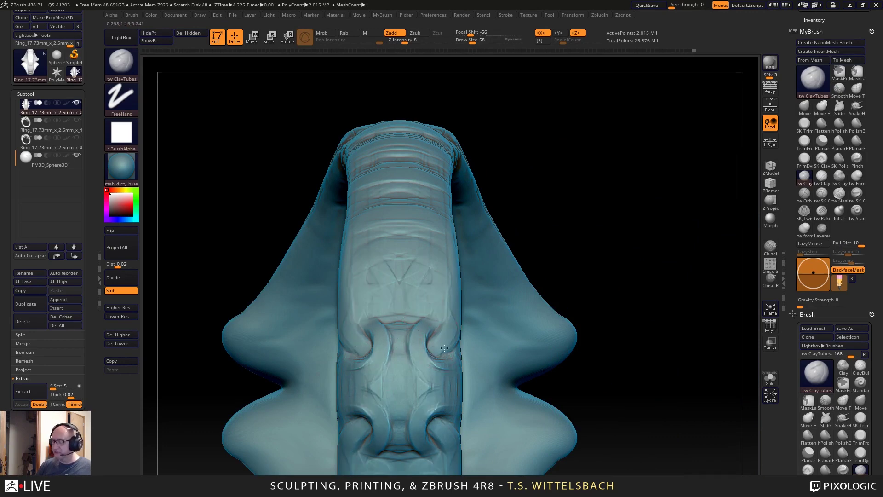
{"action": "mouse_move", "coordinate": [591, 258]}
{"action": "left_mouse_down"}
{"action": "mouse_move", "coordinate": [578, 252]}
{"action": "mouse_move", "coordinate": [427, 345]}
{"action": "left_mouse_up"}
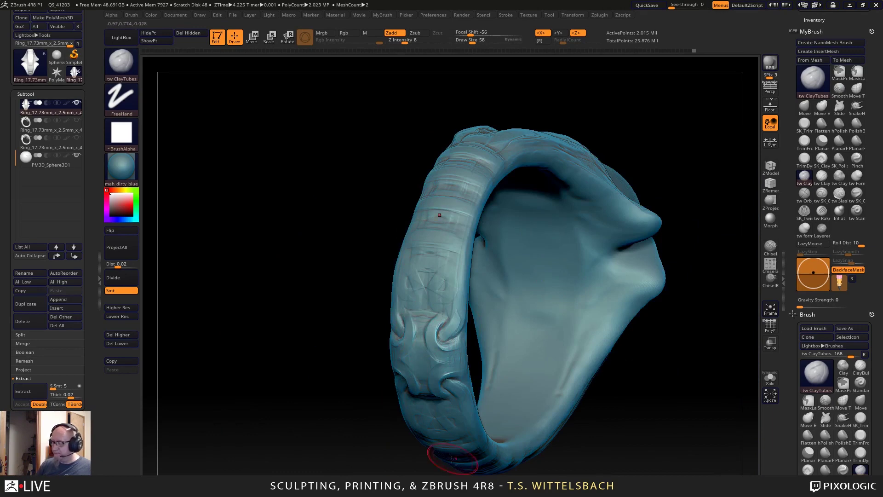
{"action": "left_click_drag", "start_coordinate": [601, 432], "coordinate": [554, 453]}
{"action": "left_click_drag", "start_coordinate": [465, 321], "coordinate": [464, 365], "text": "alt"}
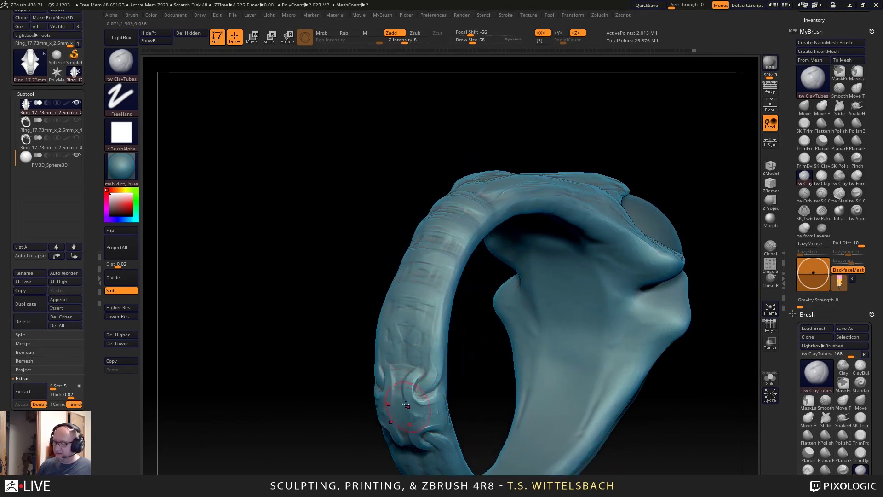
{"action": "left_click_drag", "start_coordinate": [479, 404], "coordinate": [539, 350], "text": "shift"}
{"action": "mouse_move", "coordinate": [552, 304]}
{"action": "left_mouse_down", "text": "alt"}
{"action": "mouse_move", "coordinate": [572, 262]}
{"action": "mouse_move", "coordinate": [548, 319]}
{"action": "left_mouse_up", "text": "alt"}
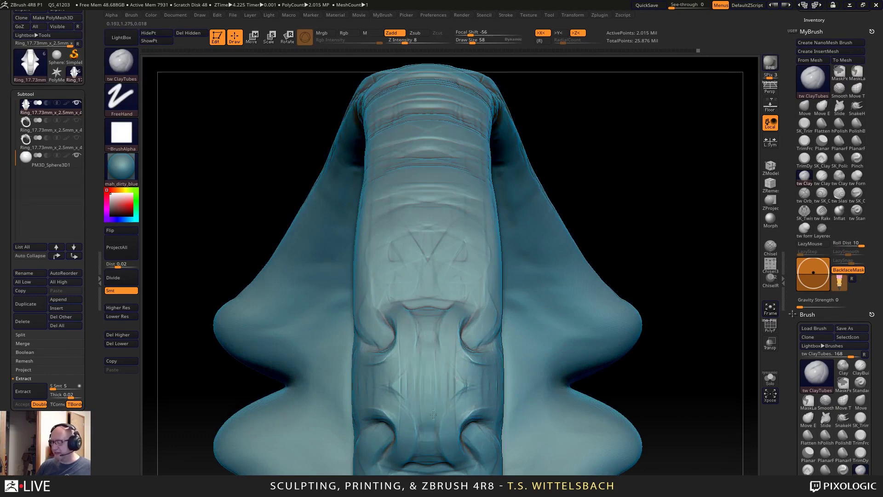
{"action": "left_click_drag", "start_coordinate": [412, 406], "coordinate": [396, 410]}
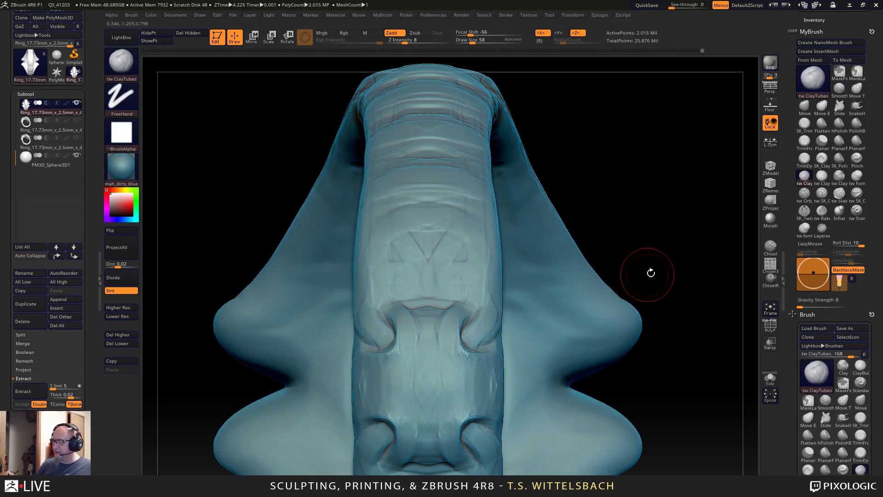
Build up the hooked band ends around the underside plate, shape the lip between them, and soften the triangular relief on the adjoining segment.
{"action": "mouse_move", "coordinate": [649, 270]}
{"action": "left_mouse_down"}
{"action": "mouse_move", "coordinate": [650, 345]}
{"action": "mouse_move", "coordinate": [585, 387]}
{"action": "mouse_move", "coordinate": [594, 360]}
{"action": "mouse_move", "coordinate": [481, 361]}
{"action": "mouse_move", "coordinate": [493, 333]}
{"action": "mouse_move", "coordinate": [483, 294]}
{"action": "left_mouse_up"}
{"action": "mouse_move", "coordinate": [607, 335]}
{"action": "left_mouse_down"}
{"action": "mouse_move", "coordinate": [554, 302]}
{"action": "mouse_move", "coordinate": [649, 235]}
{"action": "mouse_move", "coordinate": [374, 253]}
{"action": "left_mouse_up"}
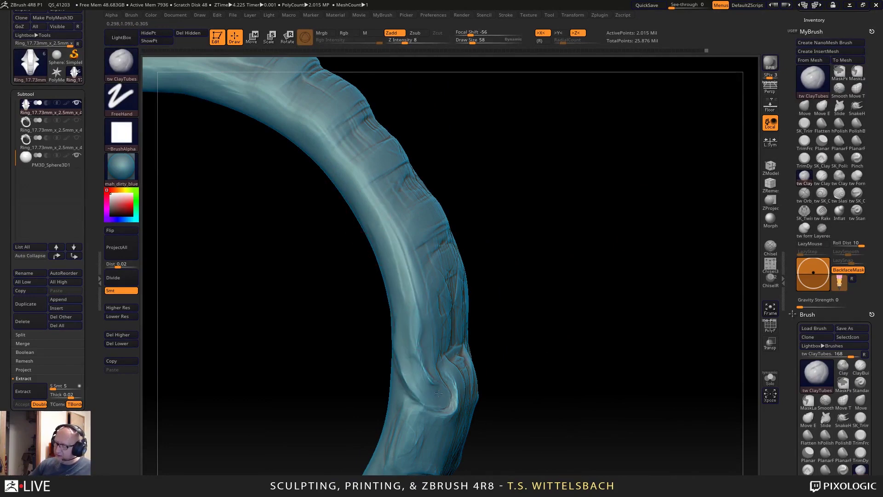
{"action": "left_click_drag", "start_coordinate": [594, 223], "coordinate": [437, 239]}
{"action": "left_click_drag", "start_coordinate": [540, 361], "coordinate": [542, 322]}
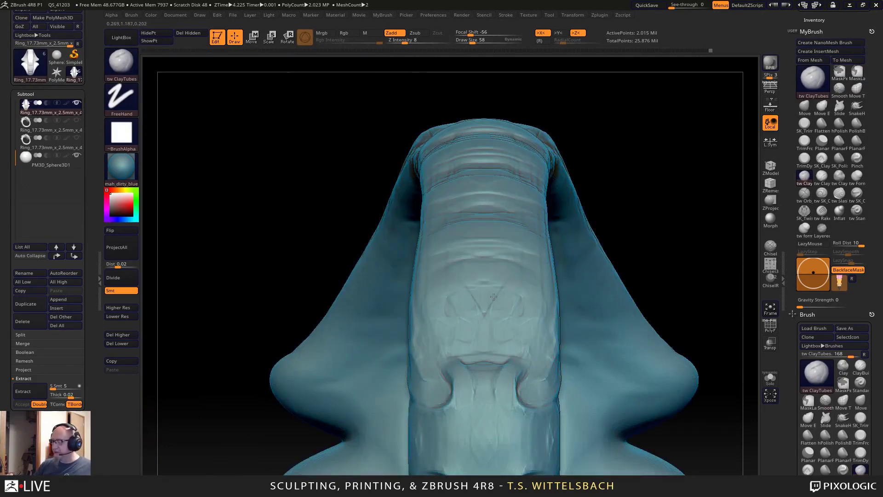
{"action": "left_click_drag", "start_coordinate": [651, 161], "coordinate": [524, 224]}
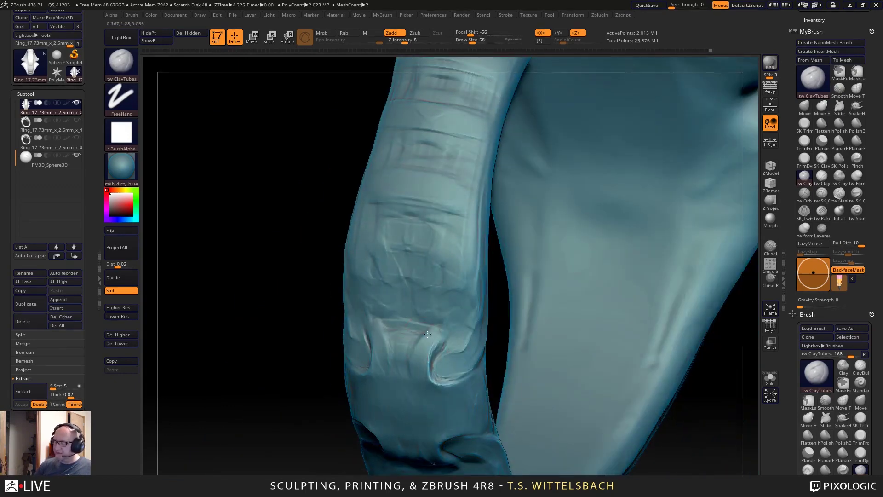
{"action": "mouse_move", "coordinate": [398, 324]}
{"action": "left_mouse_down"}
{"action": "mouse_move", "coordinate": [426, 326]}
{"action": "mouse_move", "coordinate": [391, 332]}
{"action": "mouse_move", "coordinate": [432, 335]}
{"action": "left_mouse_up"}
{"action": "left_click_drag", "start_coordinate": [345, 457], "coordinate": [390, 382]}
Sculpt tapering lines and a narrow central ridge across the lower band segments with tw ClayTubes at draw size 30.
{"action": "left_click_drag", "start_coordinate": [653, 319], "coordinate": [603, 260], "text": "alt"}
{"action": "left_click_drag", "start_coordinate": [602, 260], "coordinate": [587, 390]}
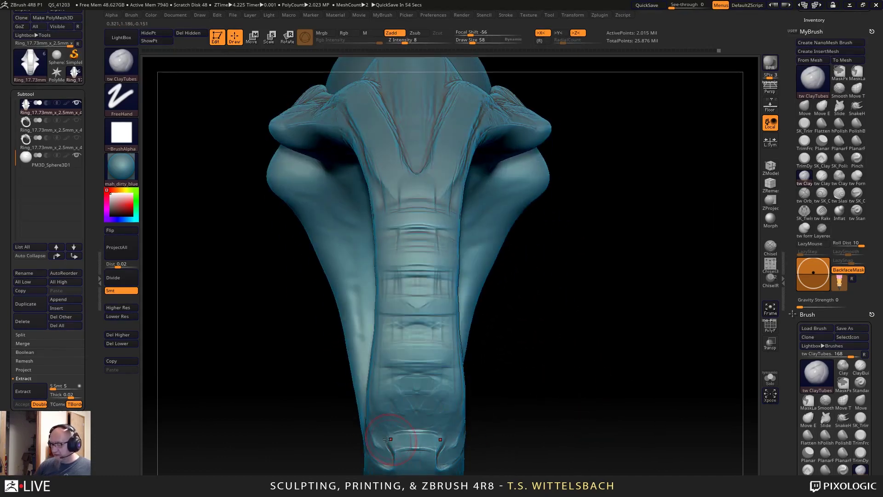
{"action": "right_click_drag", "start_coordinate": [378, 397], "coordinate": [386, 378]}
{"action": "key", "text": "space"}
{"action": "left_click_drag", "start_coordinate": [394, 378], "coordinate": [387, 378]}
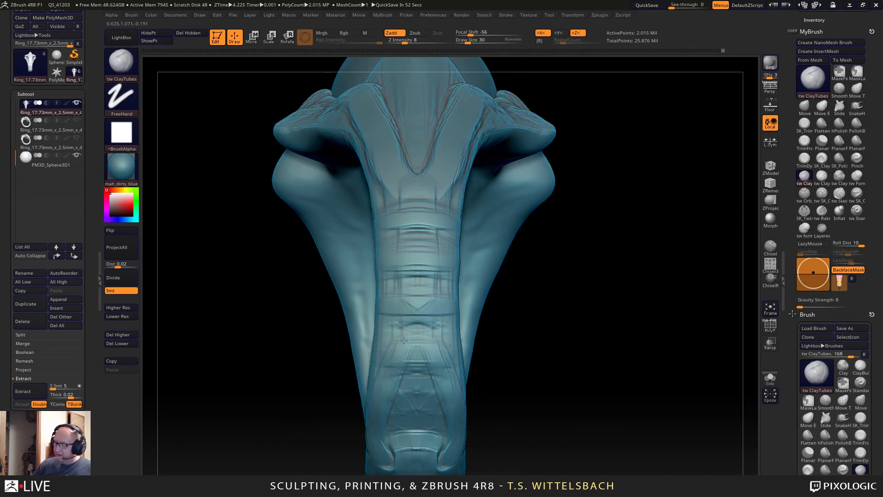
{"action": "left_click_drag", "start_coordinate": [404, 341], "coordinate": [426, 300]}
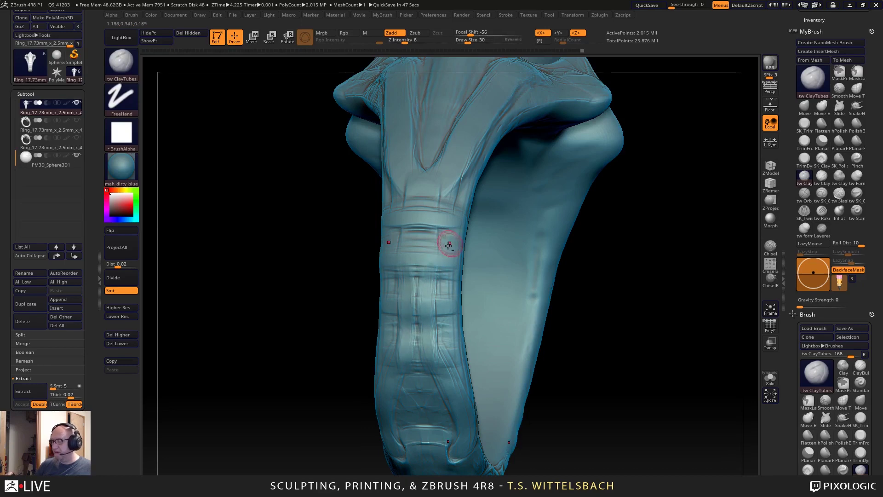
{"action": "left_click_drag", "start_coordinate": [581, 303], "coordinate": [639, 350], "text": "shift"}
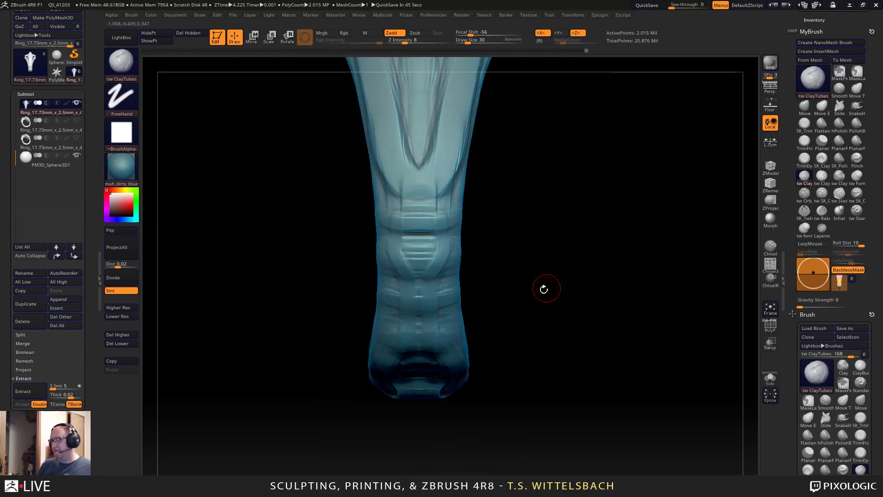
Set the draw size to 51 and smooth the segmented relief on the band below the V ridge.
{"action": "left_click_drag", "start_coordinate": [473, 251], "coordinate": [482, 250]}
{"action": "key", "text": "space"}
{"action": "left_click_drag", "start_coordinate": [445, 198], "coordinate": [455, 192]}
{"action": "left_click_drag", "start_coordinate": [557, 182], "coordinate": [578, 282], "text": "alt"}
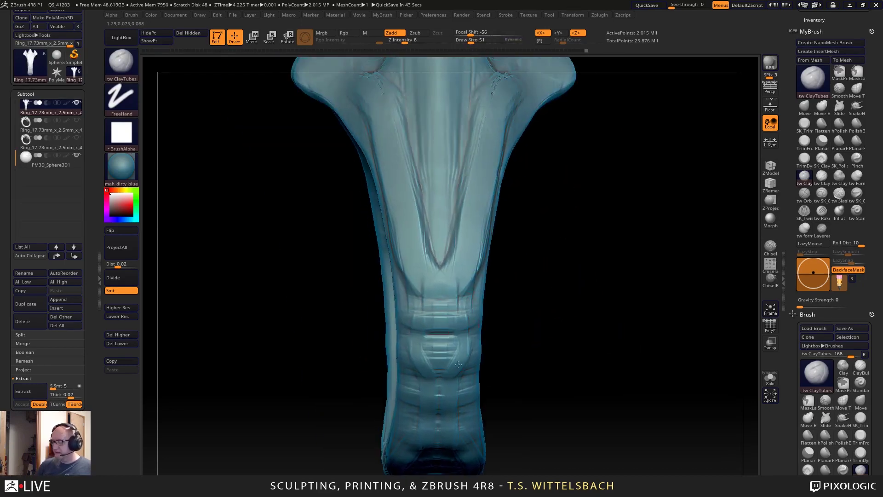
{"action": "mouse_move", "coordinate": [444, 298]}
{"action": "left_mouse_down", "text": "shift"}
{"action": "mouse_move", "coordinate": [416, 322]}
{"action": "mouse_move", "coordinate": [405, 460]}
{"action": "left_mouse_up", "text": "shift"}
{"action": "right_click_drag", "start_coordinate": [405, 460], "coordinate": [540, 305]}
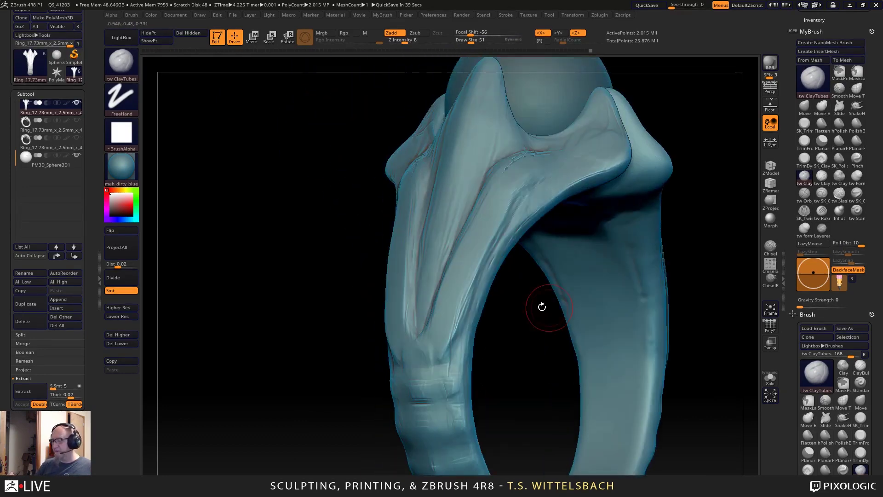
Smooth the band's flank below the prongs, and build up the outer face of the side prong with clay strokes.
{"action": "mouse_move", "coordinate": [475, 266]}
{"action": "left_mouse_down", "text": "shift"}
{"action": "mouse_move", "coordinate": [508, 193]}
{"action": "mouse_move", "coordinate": [435, 368]}
{"action": "mouse_move", "coordinate": [448, 304]}
{"action": "mouse_move", "coordinate": [485, 238]}
{"action": "mouse_move", "coordinate": [529, 186]}
{"action": "mouse_move", "coordinate": [589, 156]}
{"action": "mouse_move", "coordinate": [587, 180]}
{"action": "left_mouse_up", "text": "shift"}
{"action": "left_click_drag", "start_coordinate": [682, 187], "coordinate": [662, 217], "text": "shift"}
{"action": "left_click_drag", "start_coordinate": [539, 203], "coordinate": [515, 345], "text": "alt"}
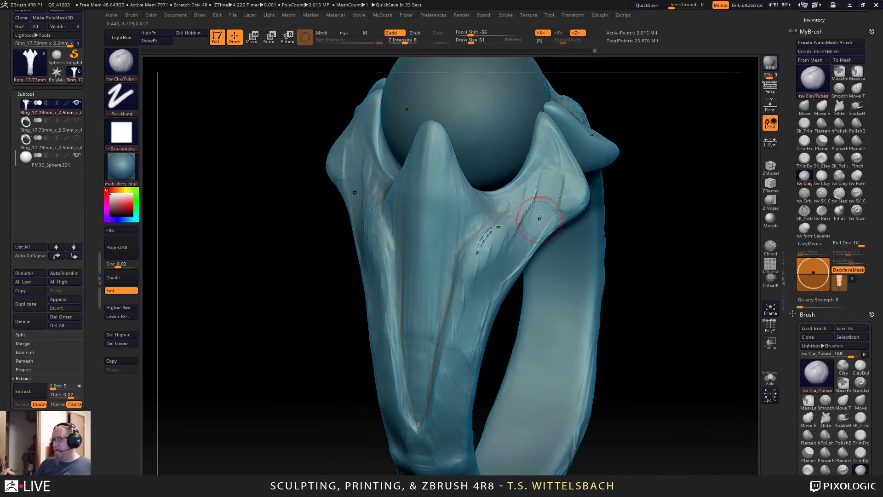
{"action": "mouse_move", "coordinate": [540, 216]}
{"action": "left_mouse_down", "text": "shift"}
{"action": "mouse_move", "coordinate": [528, 188]}
{"action": "mouse_move", "coordinate": [487, 234]}
{"action": "left_mouse_up", "text": "shift"}
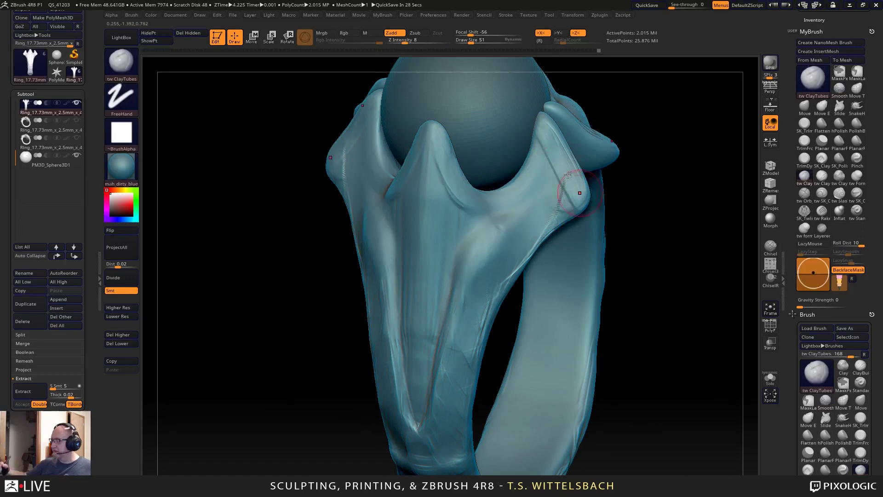
{"action": "left_click_drag", "start_coordinate": [548, 138], "coordinate": [575, 196]}
{"action": "left_click_drag", "start_coordinate": [553, 161], "coordinate": [550, 211]}
{"action": "left_click_drag", "start_coordinate": [540, 175], "coordinate": [534, 217]}
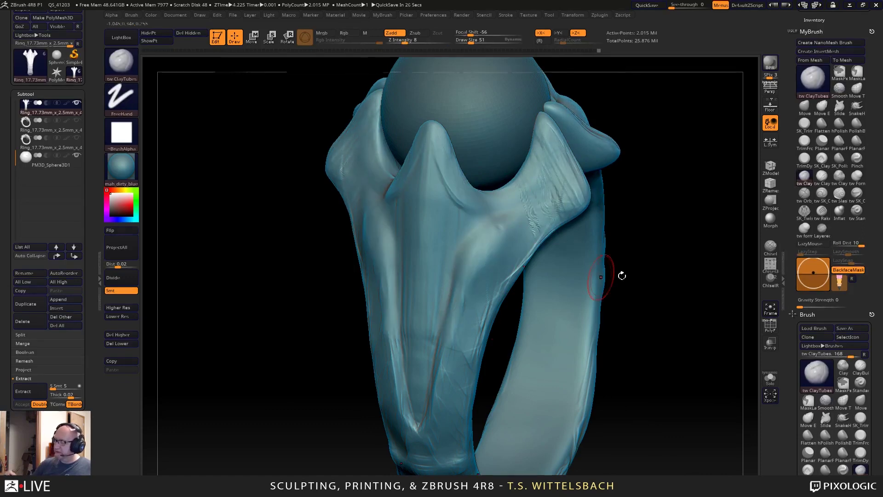
Build up the band's sides with long clay strokes from the side prongs down to the underside, replacing the segments but leaving a central ridge.
{"action": "mouse_move", "coordinate": [622, 275]}
{"action": "left_mouse_down"}
{"action": "mouse_move", "coordinate": [566, 223]}
{"action": "mouse_move", "coordinate": [647, 394]}
{"action": "mouse_move", "coordinate": [635, 369]}
{"action": "mouse_move", "coordinate": [647, 465]}
{"action": "mouse_move", "coordinate": [632, 389]}
{"action": "mouse_move", "coordinate": [621, 449]}
{"action": "mouse_move", "coordinate": [593, 240]}
{"action": "mouse_move", "coordinate": [544, 381]}
{"action": "mouse_move", "coordinate": [541, 359]}
{"action": "mouse_move", "coordinate": [469, 282]}
{"action": "mouse_move", "coordinate": [466, 312]}
{"action": "left_mouse_up"}
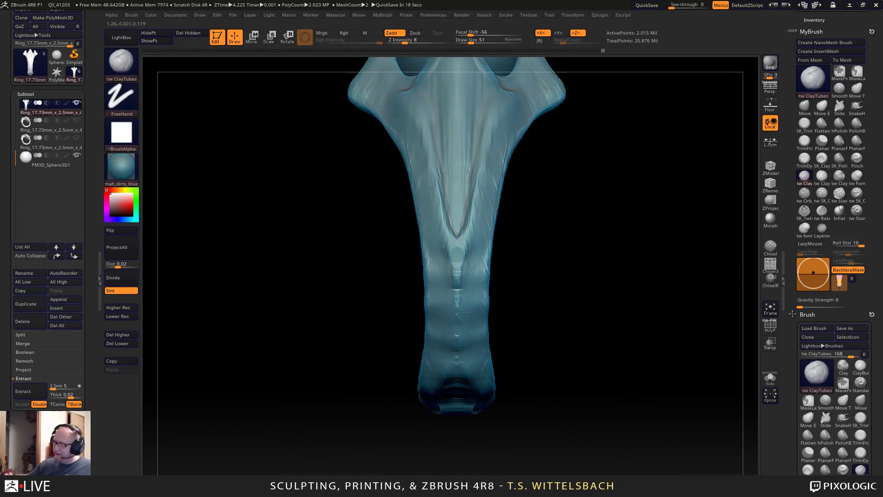
{"action": "left_click_drag", "start_coordinate": [554, 351], "coordinate": [483, 357]}
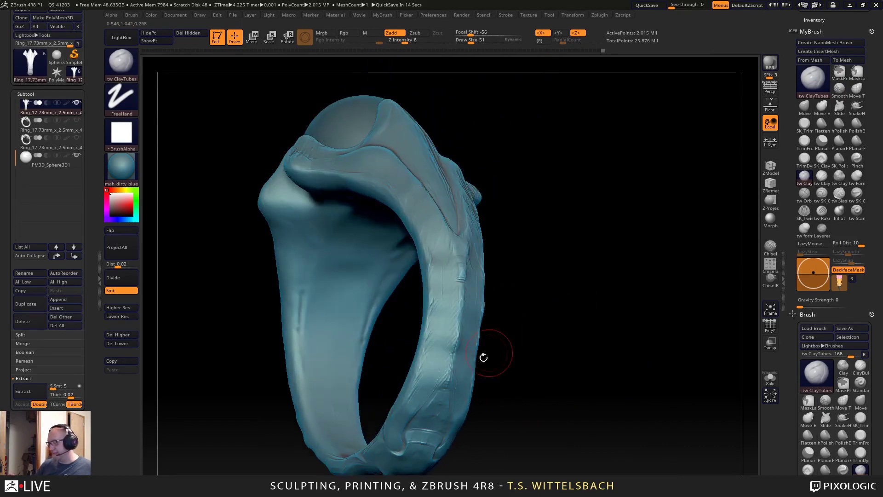
{"action": "left_click_drag", "start_coordinate": [430, 326], "coordinate": [425, 374]}
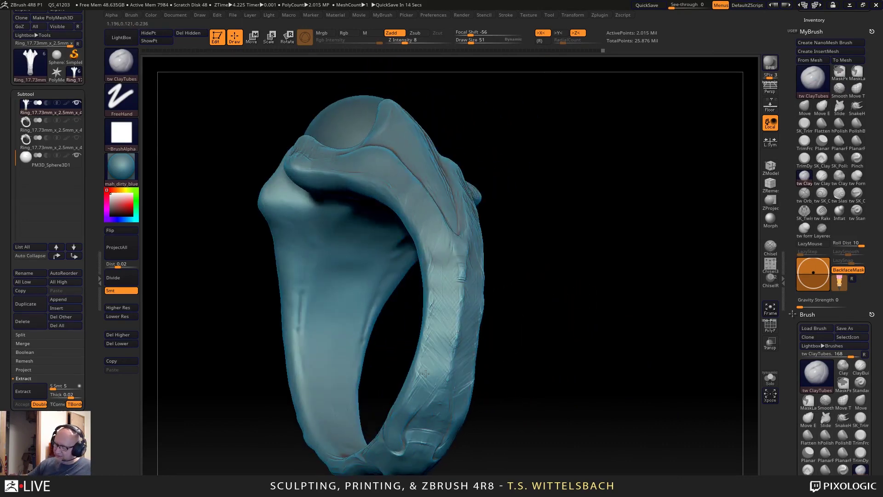
{"action": "mouse_move", "coordinate": [503, 349]}
{"action": "left_mouse_down"}
{"action": "mouse_move", "coordinate": [568, 316]}
{"action": "mouse_move", "coordinate": [562, 322]}
{"action": "left_mouse_up"}
{"action": "left_click_drag", "start_coordinate": [477, 340], "coordinate": [481, 234]}
{"action": "mouse_move", "coordinate": [477, 274]}
{"action": "left_mouse_down"}
{"action": "mouse_move", "coordinate": [491, 179]}
{"action": "mouse_move", "coordinate": [472, 313]}
{"action": "left_mouse_up"}
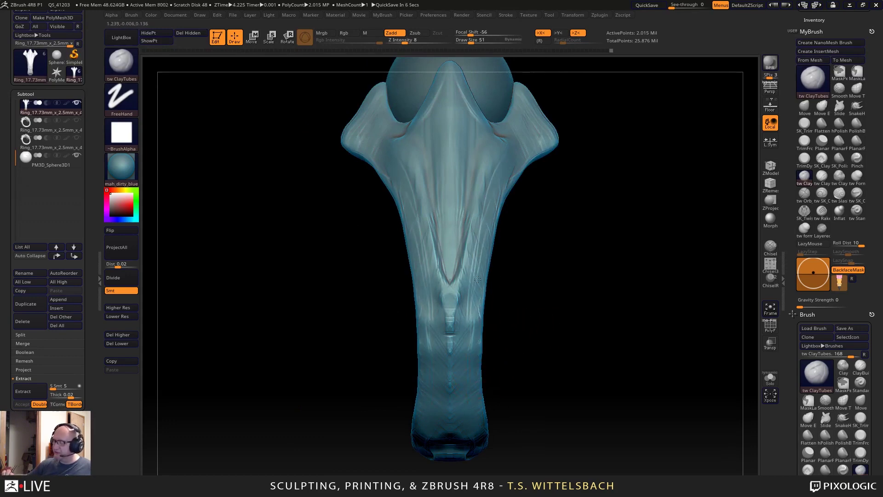
{"action": "left_click_drag", "start_coordinate": [482, 221], "coordinate": [502, 167]}
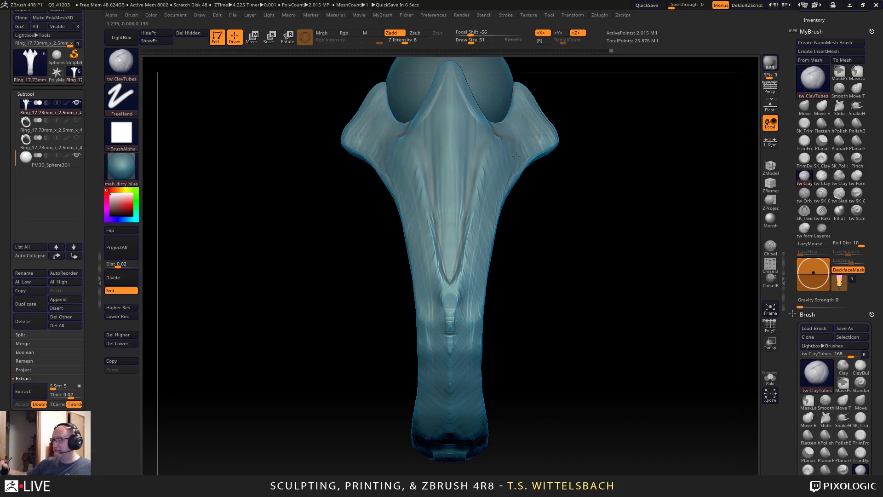
{"action": "left_click_drag", "start_coordinate": [478, 317], "coordinate": [474, 339]}
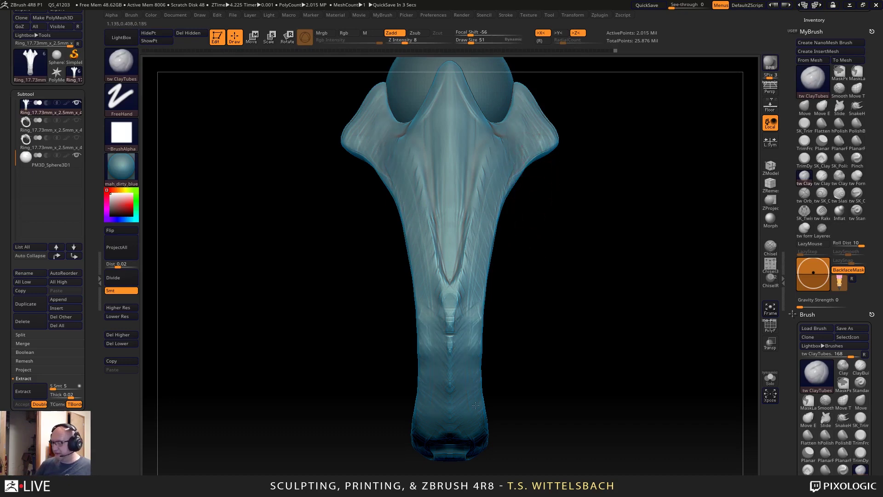
Sculpt the surfaces beside the central prong, deepening the contour around its base and the grooves along the V ridge.
{"action": "left_click_drag", "start_coordinate": [539, 389], "coordinate": [507, 372]}
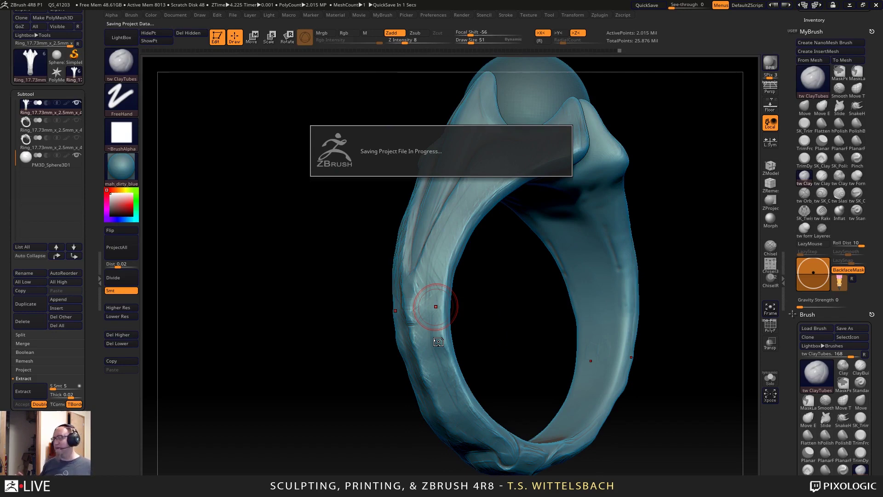
{"action": "left_click_drag", "start_coordinate": [438, 341], "coordinate": [473, 345]}
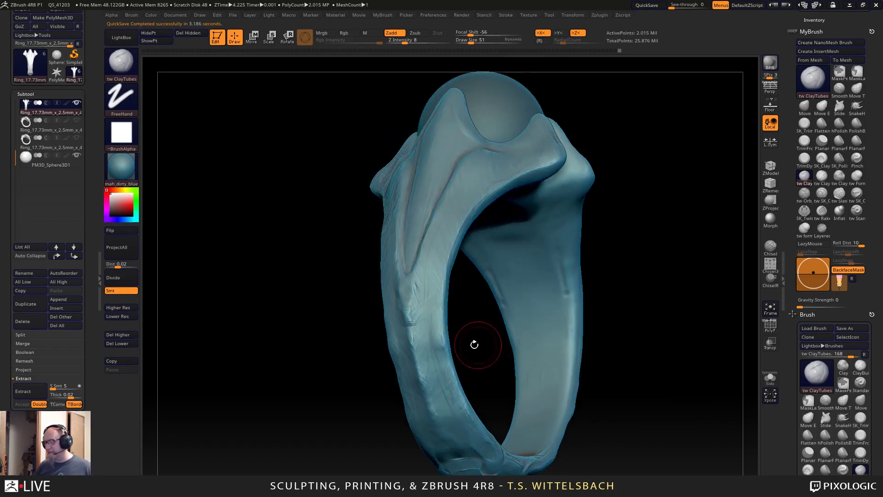
{"action": "left_click_drag", "start_coordinate": [517, 365], "coordinate": [576, 371]}
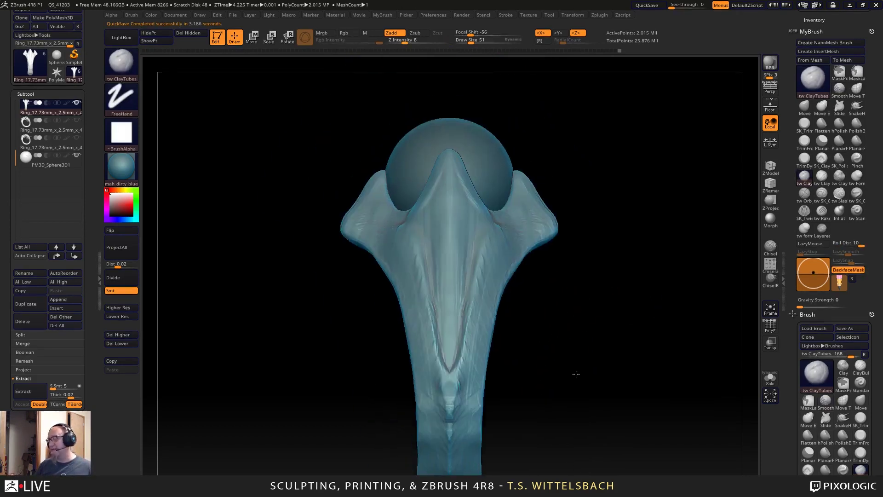
{"action": "mouse_move", "coordinate": [513, 351]}
{"action": "left_mouse_down"}
{"action": "mouse_move", "coordinate": [600, 326]}
{"action": "mouse_move", "coordinate": [581, 325]}
{"action": "mouse_move", "coordinate": [568, 296]}
{"action": "mouse_move", "coordinate": [521, 336]}
{"action": "left_mouse_up"}
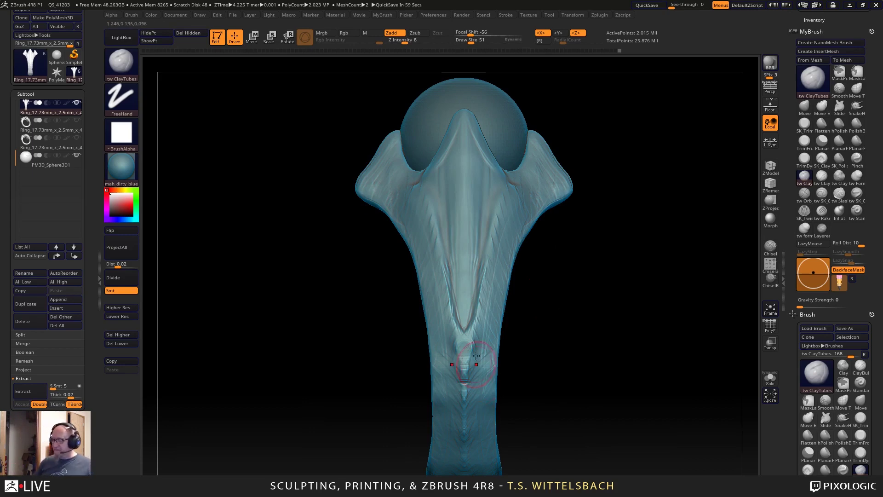
{"action": "left_click_drag", "start_coordinate": [568, 325], "coordinate": [548, 311]}
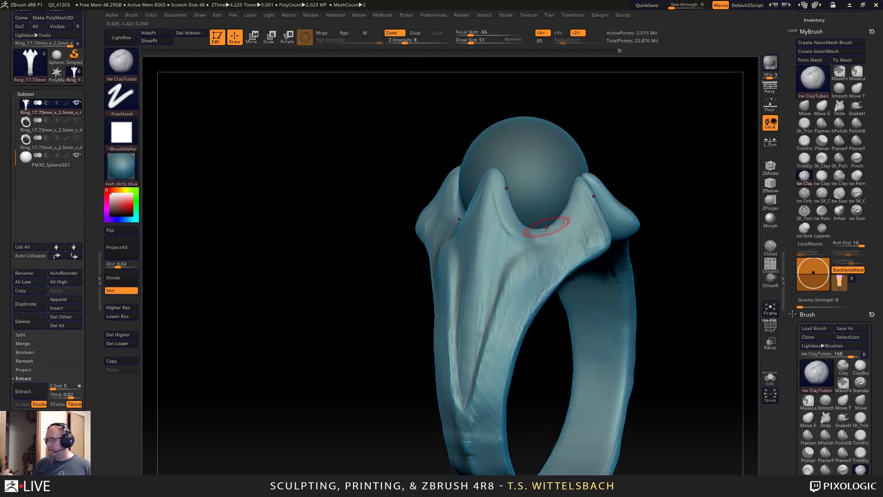
{"action": "left_click_drag", "start_coordinate": [635, 195], "coordinate": [633, 217]}
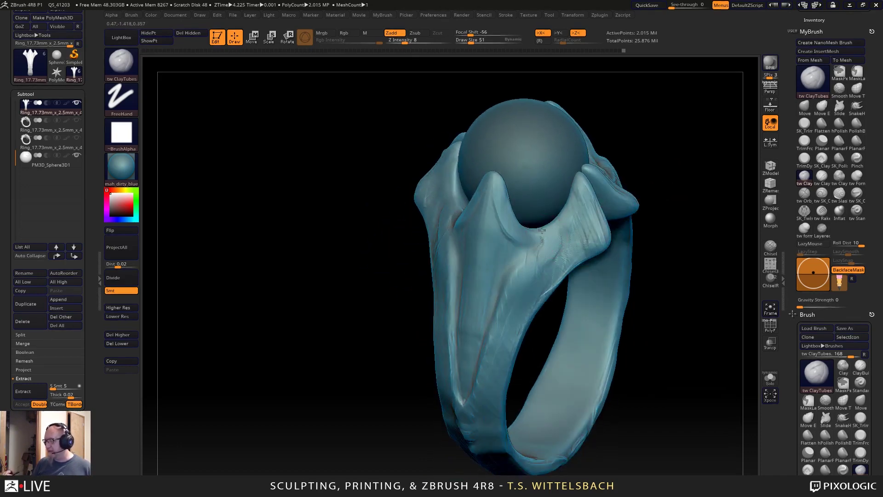
{"action": "mouse_move", "coordinate": [547, 252]}
{"action": "left_mouse_down"}
{"action": "mouse_move", "coordinate": [512, 278]}
{"action": "mouse_move", "coordinate": [543, 266]}
{"action": "mouse_move", "coordinate": [550, 252]}
{"action": "left_mouse_up"}
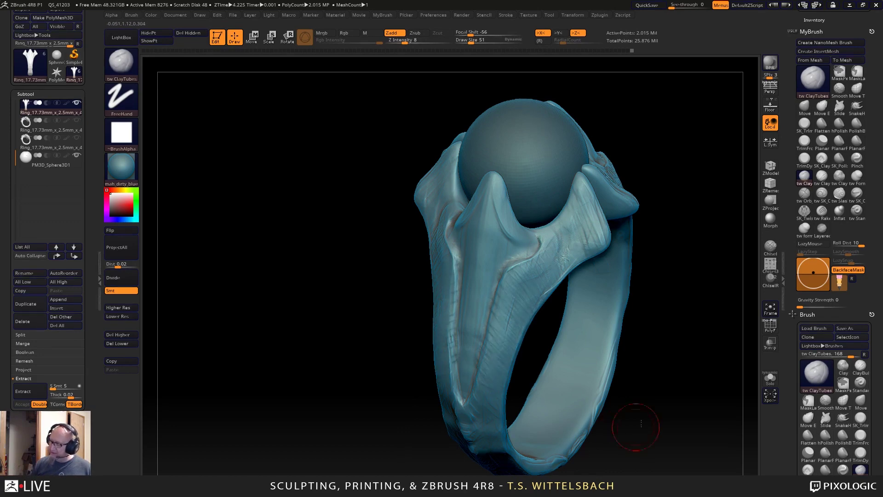
Rework the V ridge's lower tip into a raised panel with a pointed top that covers the band's central ridge.
{"action": "left_click_drag", "start_coordinate": [631, 420], "coordinate": [566, 305]}
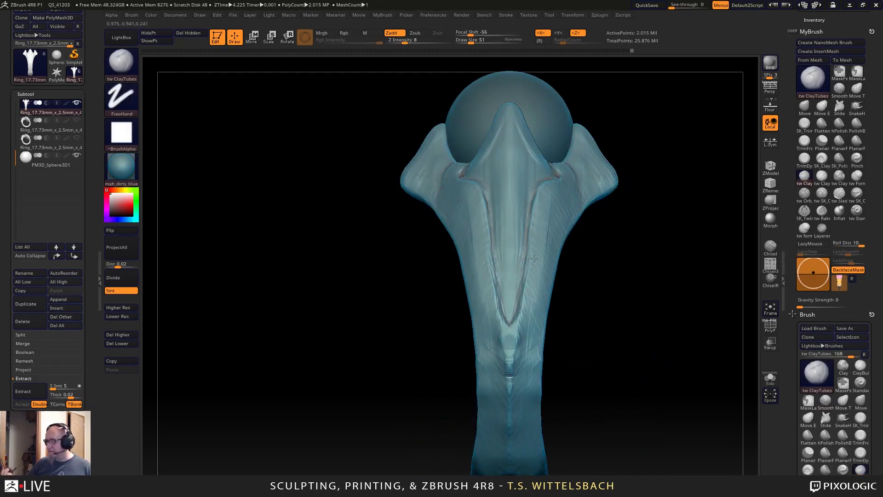
{"action": "mouse_move", "coordinate": [514, 301]}
{"action": "left_mouse_down"}
{"action": "mouse_move", "coordinate": [525, 308]}
{"action": "mouse_move", "coordinate": [530, 361]}
{"action": "left_mouse_up"}
{"action": "mouse_move", "coordinate": [530, 357]}
{"action": "left_mouse_down"}
{"action": "mouse_move", "coordinate": [529, 317]}
{"action": "mouse_move", "coordinate": [509, 296]}
{"action": "mouse_move", "coordinate": [514, 377]}
{"action": "left_mouse_up"}
{"action": "mouse_move", "coordinate": [501, 314]}
{"action": "left_mouse_down"}
{"action": "mouse_move", "coordinate": [523, 328]}
{"action": "mouse_move", "coordinate": [522, 378]}
{"action": "mouse_move", "coordinate": [510, 393]}
{"action": "mouse_move", "coordinate": [518, 424]}
{"action": "left_mouse_up"}
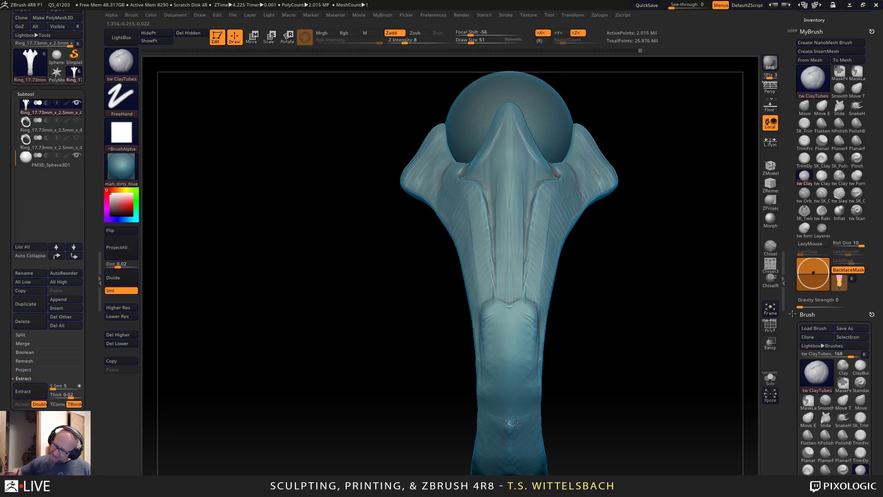
{"action": "mouse_move", "coordinate": [518, 424]}
{"action": "left_mouse_down"}
{"action": "mouse_move", "coordinate": [514, 299]}
{"action": "mouse_move", "coordinate": [520, 328]}
{"action": "left_mouse_up"}
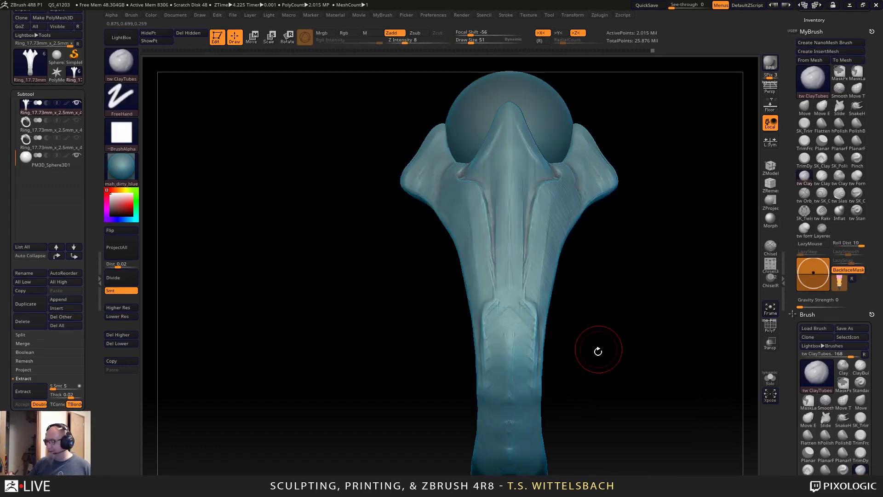
{"action": "left_click_drag", "start_coordinate": [595, 351], "coordinate": [528, 350]}
{"action": "mouse_move", "coordinate": [651, 449]}
{"action": "left_mouse_down"}
{"action": "mouse_move", "coordinate": [623, 426]}
{"action": "mouse_move", "coordinate": [651, 387]}
{"action": "mouse_move", "coordinate": [452, 327]}
{"action": "mouse_move", "coordinate": [425, 302]}
{"action": "mouse_move", "coordinate": [481, 217]}
{"action": "left_mouse_up"}
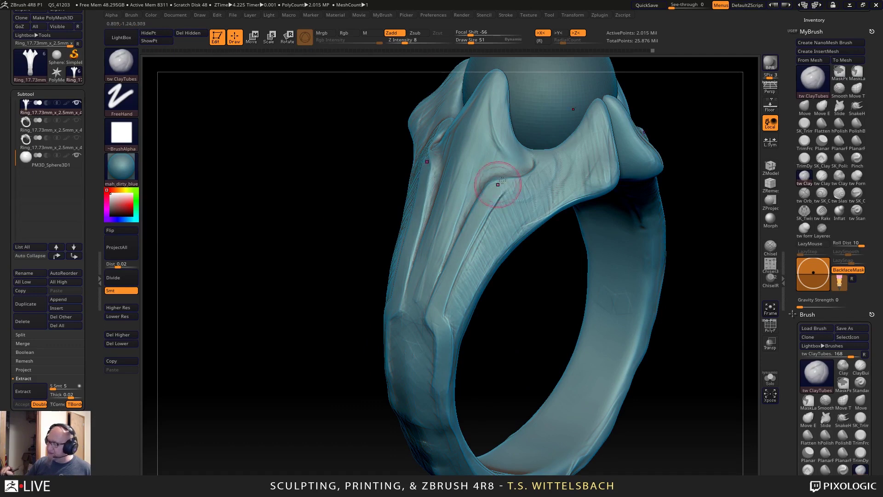
Build up the band's flank beside the V ridge with ClayTubes strokes running from the side prong's base down to the raised panel.
{"action": "mouse_move", "coordinate": [529, 299]}
{"action": "left_mouse_down"}
{"action": "mouse_move", "coordinate": [509, 331]}
{"action": "mouse_move", "coordinate": [516, 236]}
{"action": "mouse_move", "coordinate": [536, 216]}
{"action": "mouse_move", "coordinate": [539, 269]}
{"action": "mouse_move", "coordinate": [508, 281]}
{"action": "left_mouse_up"}
{"action": "left_click_drag", "start_coordinate": [672, 205], "coordinate": [623, 197]}
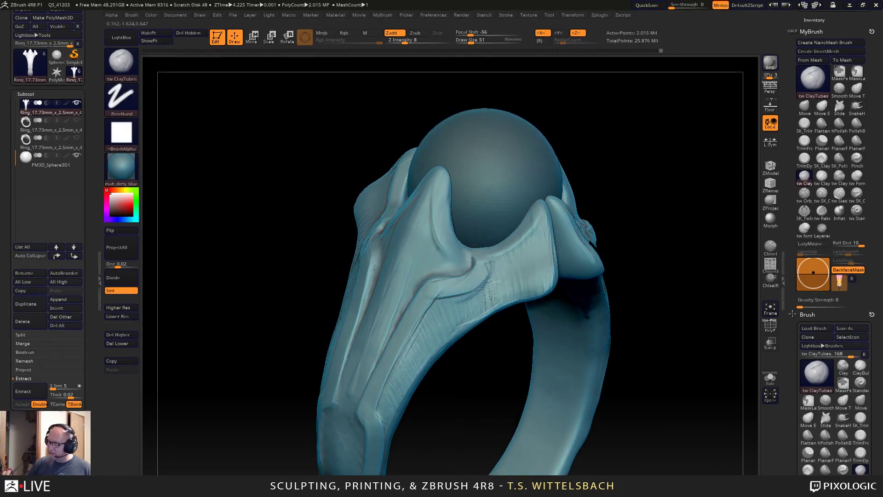
{"action": "left_click_drag", "start_coordinate": [427, 304], "coordinate": [383, 414]}
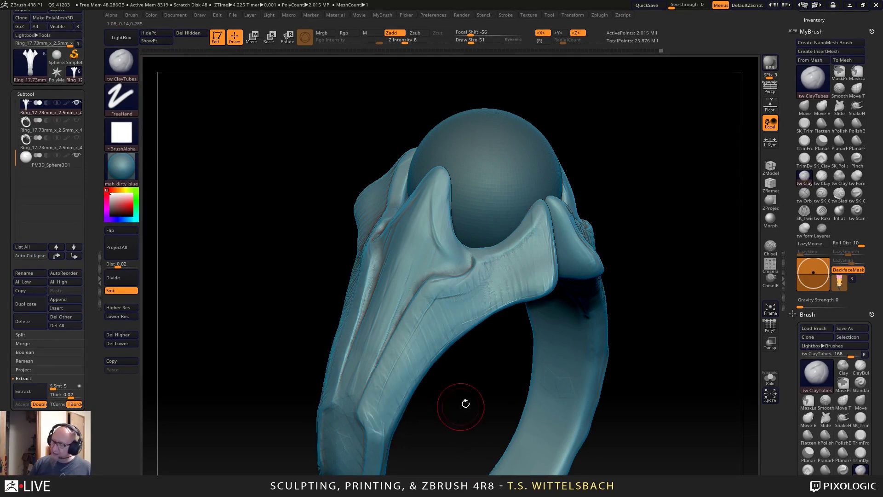
{"action": "left_click_drag", "start_coordinate": [465, 402], "coordinate": [498, 406]}
{"action": "left_click_drag", "start_coordinate": [569, 347], "coordinate": [549, 232], "text": "alt"}
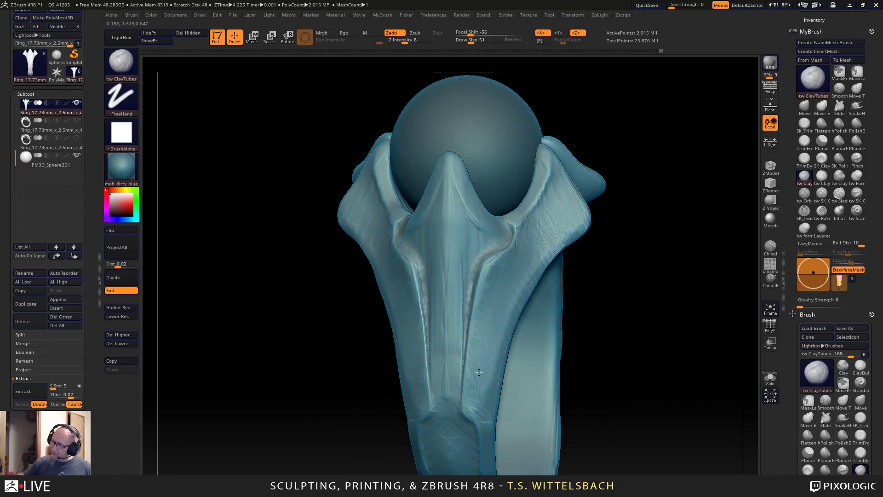
{"action": "mouse_move", "coordinate": [587, 297]}
{"action": "left_mouse_down"}
{"action": "mouse_move", "coordinate": [660, 250]}
{"action": "mouse_move", "coordinate": [607, 265]}
{"action": "mouse_move", "coordinate": [592, 305]}
{"action": "left_mouse_up"}
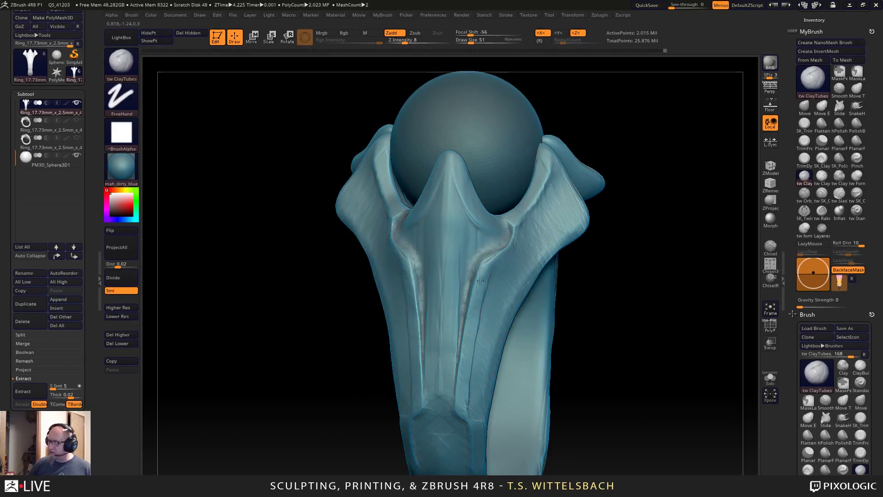
Smooth the groove beside the V ridge and even out the adjoining flank with the SK_ClayFill brush.
{"action": "left_click_drag", "start_coordinate": [509, 228], "coordinate": [461, 373], "text": "shift"}
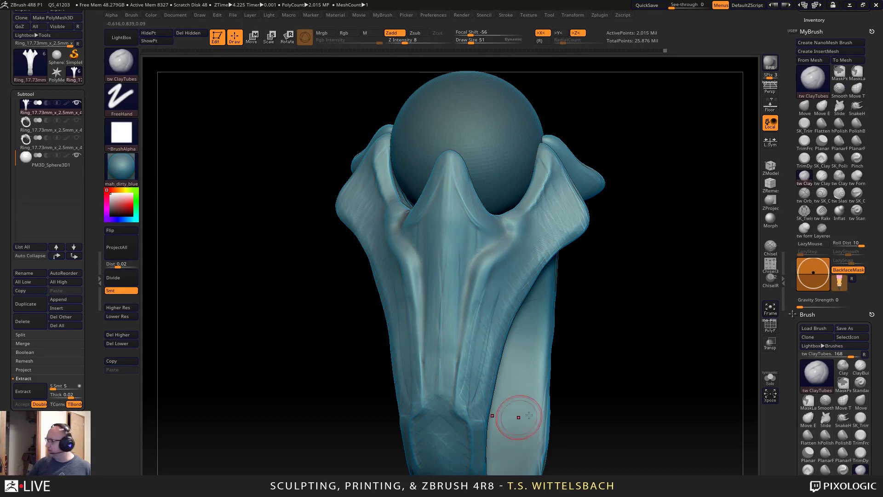
{"action": "left_click", "coordinate": [821, 161]}
{"action": "left_click_drag", "start_coordinate": [497, 280], "coordinate": [468, 405]}
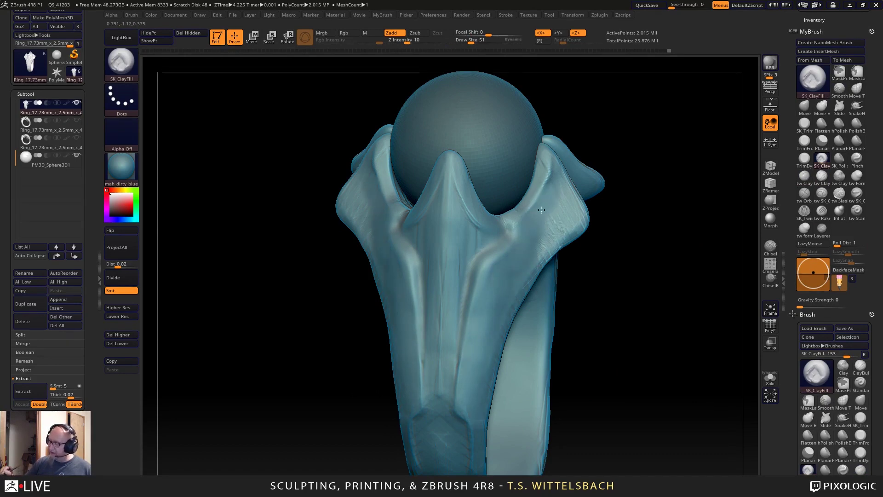
{"action": "mouse_move", "coordinate": [591, 342]}
{"action": "left_mouse_down"}
{"action": "mouse_move", "coordinate": [625, 325]}
{"action": "mouse_move", "coordinate": [606, 320]}
{"action": "mouse_move", "coordinate": [591, 340]}
{"action": "mouse_move", "coordinate": [634, 347]}
{"action": "mouse_move", "coordinate": [606, 333]}
{"action": "left_mouse_up"}
Flatten the band's flank alongside the V ridge's groove using the SK_TrimPolish brush at draw size 77.
{"action": "left_click", "coordinate": [804, 125]}
{"action": "right_click", "coordinate": [611, 237]}
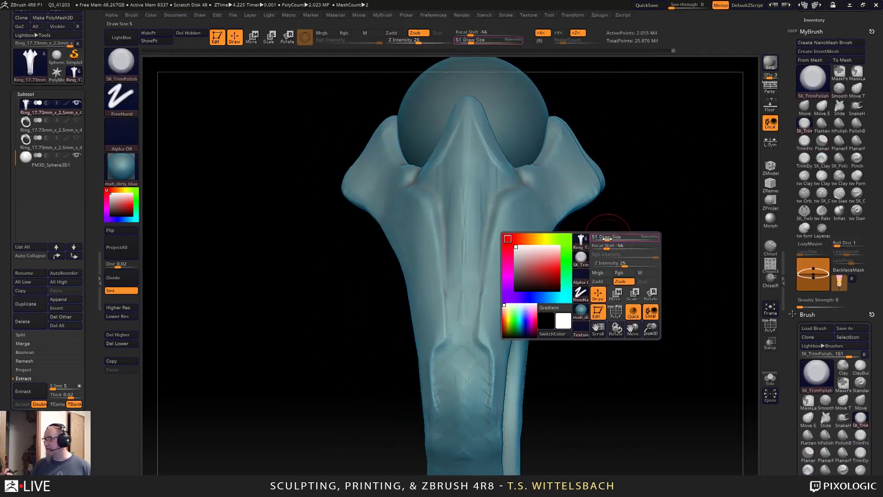
{"action": "mouse_move", "coordinate": [611, 240]}
{"action": "left_mouse_down"}
{"action": "mouse_move", "coordinate": [653, 225]}
{"action": "mouse_move", "coordinate": [662, 244]}
{"action": "left_mouse_up"}
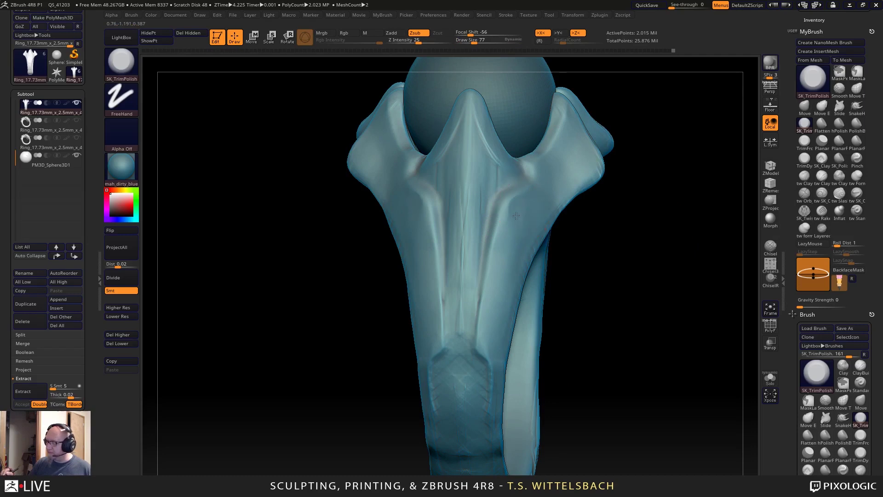
{"action": "left_click_drag", "start_coordinate": [508, 236], "coordinate": [490, 328]}
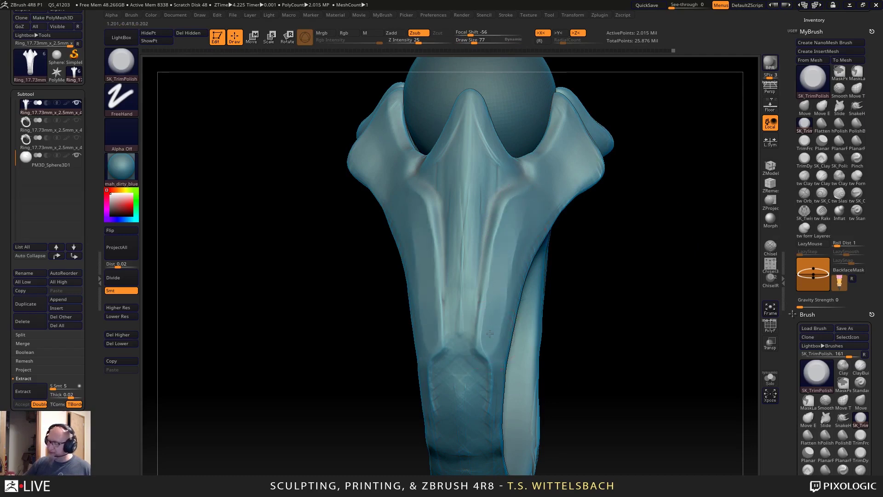
{"action": "mouse_move", "coordinate": [496, 283]}
{"action": "left_mouse_down"}
{"action": "mouse_move", "coordinate": [508, 288]}
{"action": "mouse_move", "coordinate": [501, 264]}
{"action": "left_mouse_up"}
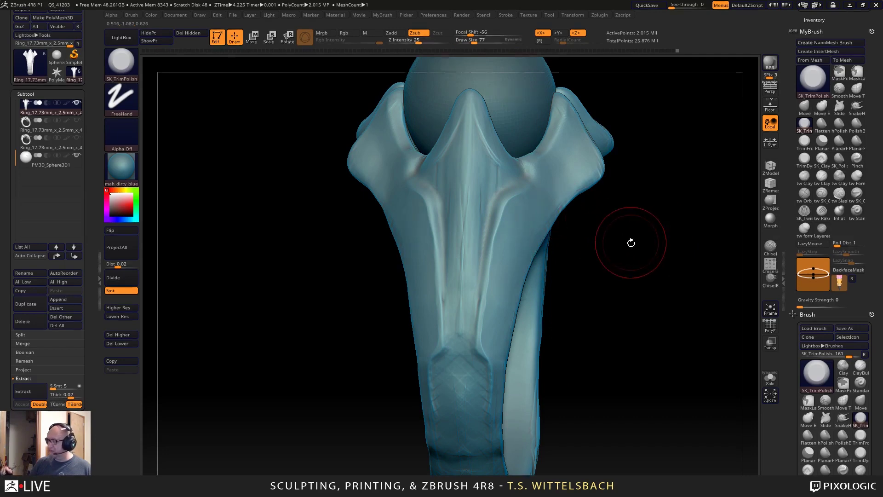
{"action": "mouse_move", "coordinate": [631, 243]}
{"action": "left_mouse_down"}
{"action": "mouse_move", "coordinate": [694, 203]}
{"action": "mouse_move", "coordinate": [601, 247]}
{"action": "mouse_move", "coordinate": [495, 332]}
{"action": "left_mouse_up"}
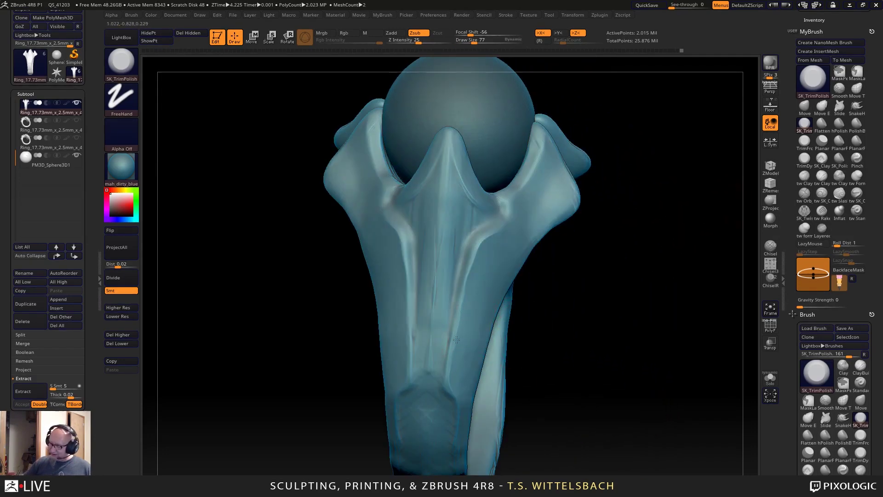
{"action": "mouse_move", "coordinate": [532, 233]}
{"action": "left_mouse_down"}
{"action": "mouse_move", "coordinate": [649, 213]}
{"action": "mouse_move", "coordinate": [572, 256]}
{"action": "left_mouse_up"}
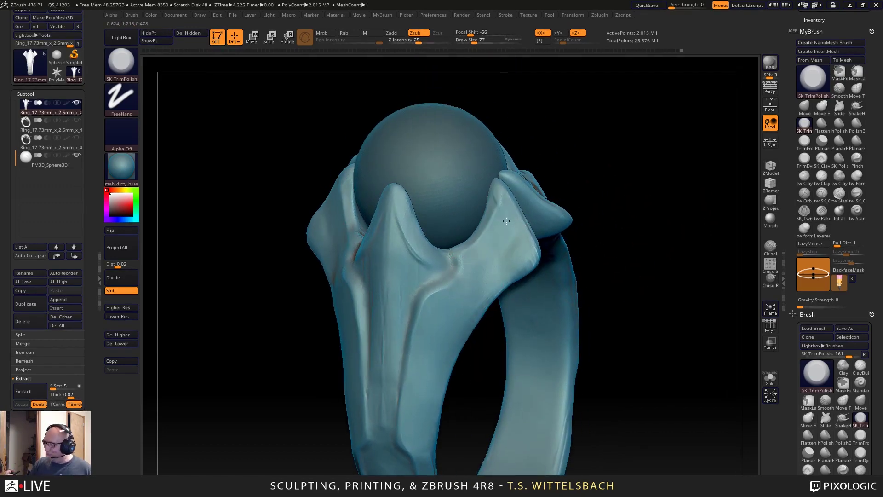
Polish the side prong's broad outer face and trim its rim around the sphere.
{"action": "left_click_drag", "start_coordinate": [507, 221], "coordinate": [524, 259]}
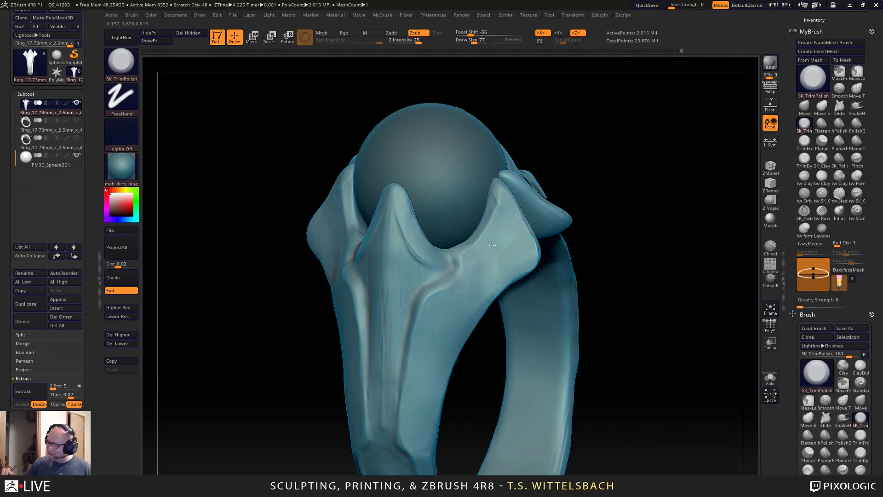
{"action": "mouse_move", "coordinate": [621, 234]}
{"action": "left_mouse_down"}
{"action": "mouse_move", "coordinate": [690, 199]}
{"action": "mouse_move", "coordinate": [672, 197]}
{"action": "mouse_move", "coordinate": [704, 200]}
{"action": "left_mouse_up"}
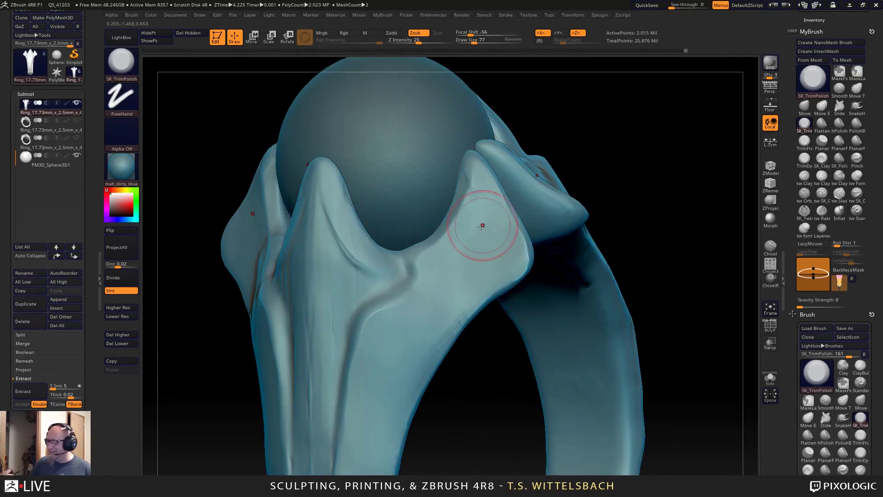
{"action": "right_click_drag", "start_coordinate": [478, 186], "coordinate": [434, 242]}
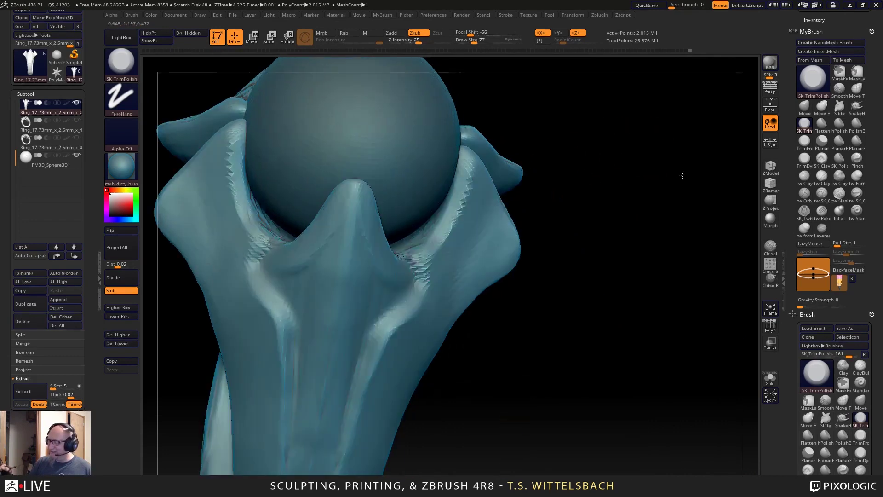
{"action": "mouse_move", "coordinate": [432, 244]}
{"action": "left_mouse_down"}
{"action": "mouse_move", "coordinate": [419, 253]}
{"action": "mouse_move", "coordinate": [453, 214]}
{"action": "left_mouse_up"}
{"action": "left_click_drag", "start_coordinate": [594, 105], "coordinate": [494, 202]}
Trim a bevel along the side prong's outer edge and continue it down the band's edge.
{"action": "mouse_move", "coordinate": [466, 158]}
{"action": "left_mouse_down"}
{"action": "mouse_move", "coordinate": [512, 249]}
{"action": "mouse_move", "coordinate": [502, 204]}
{"action": "left_mouse_up"}
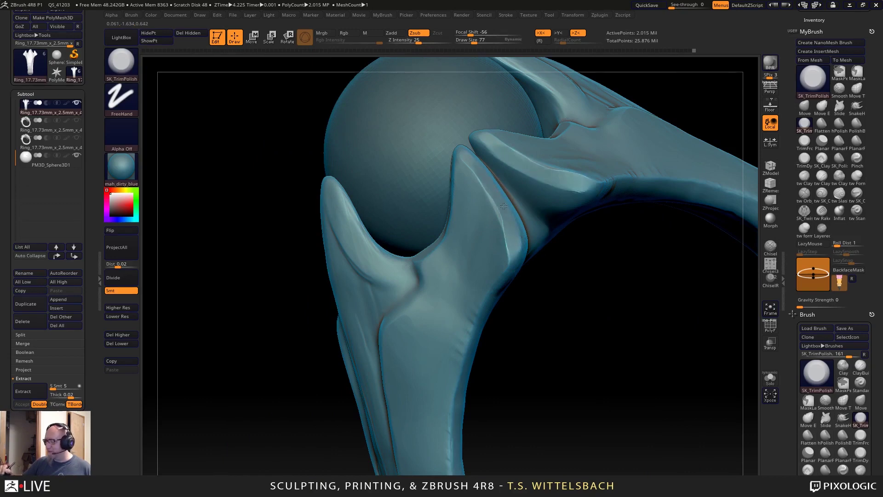
{"action": "right_click_drag", "start_coordinate": [570, 349], "coordinate": [511, 186]}
{"action": "mouse_move", "coordinate": [505, 176]}
{"action": "left_mouse_down"}
{"action": "mouse_move", "coordinate": [471, 308]}
{"action": "mouse_move", "coordinate": [466, 383]}
{"action": "mouse_move", "coordinate": [474, 474]}
{"action": "left_mouse_up"}
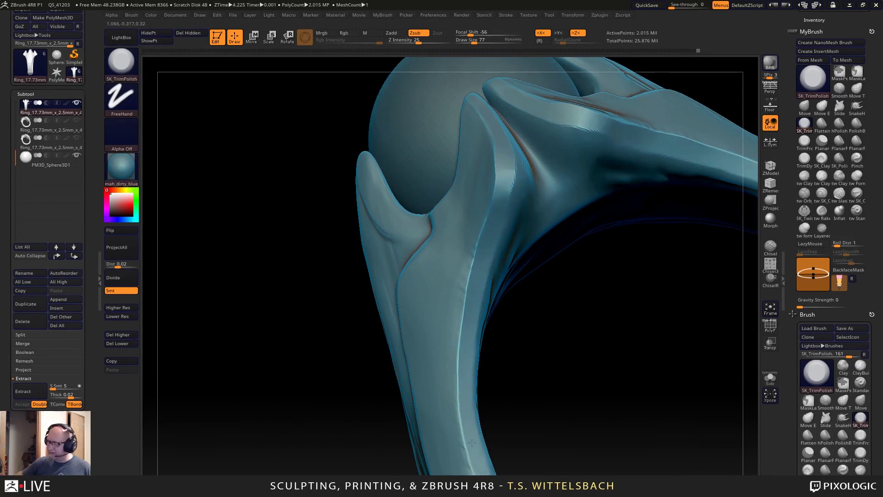
{"action": "mouse_move", "coordinate": [472, 442]}
{"action": "left_mouse_down"}
{"action": "mouse_move", "coordinate": [464, 299]}
{"action": "mouse_move", "coordinate": [510, 171]}
{"action": "left_mouse_up"}
{"action": "left_click_drag", "start_coordinate": [572, 290], "coordinate": [529, 199]}
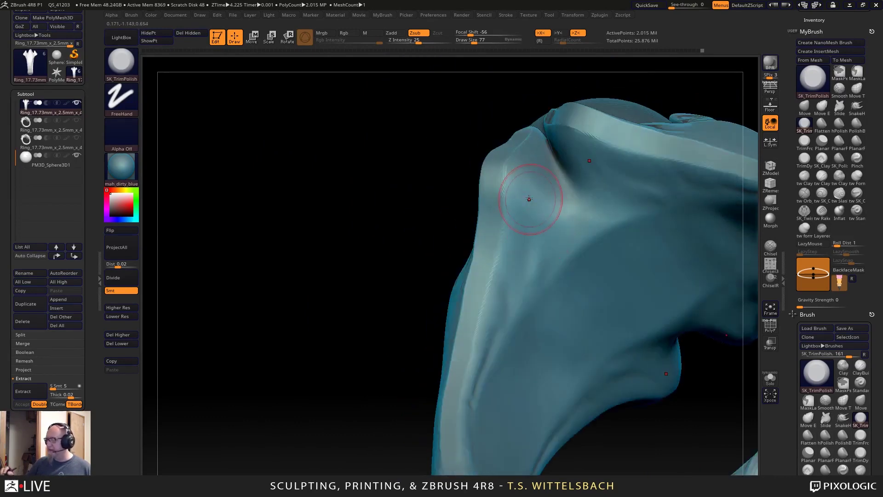
Enlarge the trim brush to draw size 109 and polish the band's inner surface below the side prong.
{"action": "right_click_drag", "start_coordinate": [530, 199], "coordinate": [521, 203]}
{"action": "key", "text": "space"}
{"action": "left_click_drag", "start_coordinate": [516, 179], "coordinate": [492, 288]}
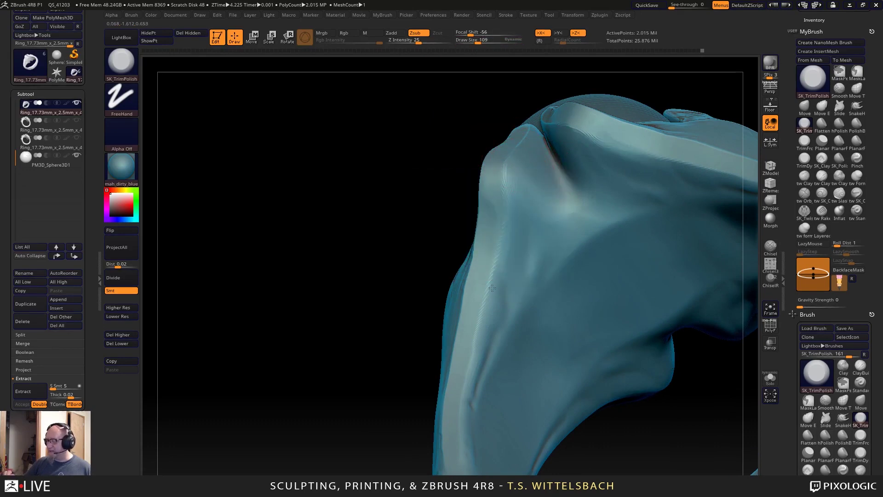
{"action": "left_click_drag", "start_coordinate": [621, 453], "coordinate": [587, 363]}
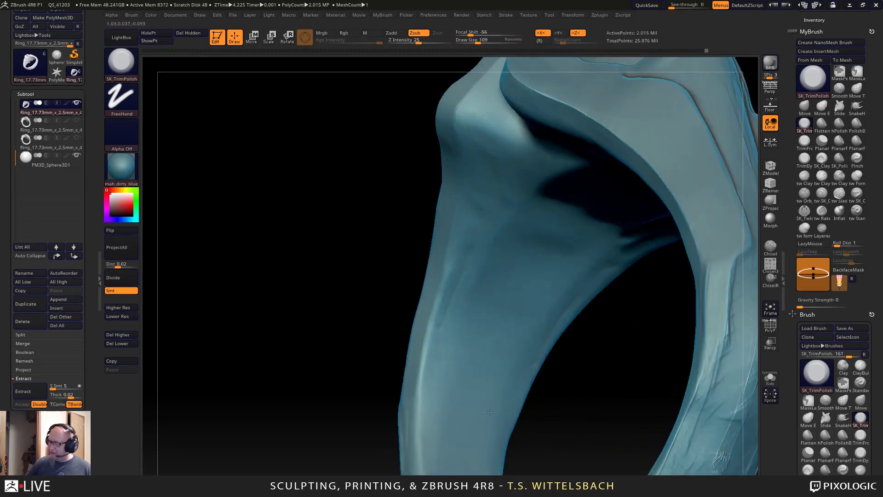
{"action": "mouse_move", "coordinate": [560, 402]}
{"action": "right_mouse_down"}
{"action": "mouse_move", "coordinate": [606, 388]}
{"action": "mouse_move", "coordinate": [623, 339]}
{"action": "mouse_move", "coordinate": [485, 295]}
{"action": "right_mouse_up"}
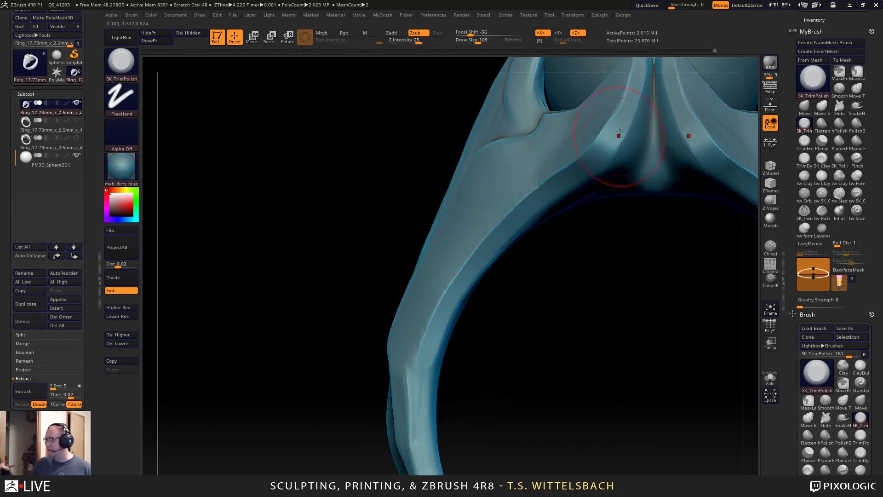
Extend a clean bevel along the band's inner edge with long trim strokes from the side prong's tip down past the raised panel.
{"action": "right_click_drag", "start_coordinate": [596, 253], "coordinate": [520, 372], "text": "alt"}
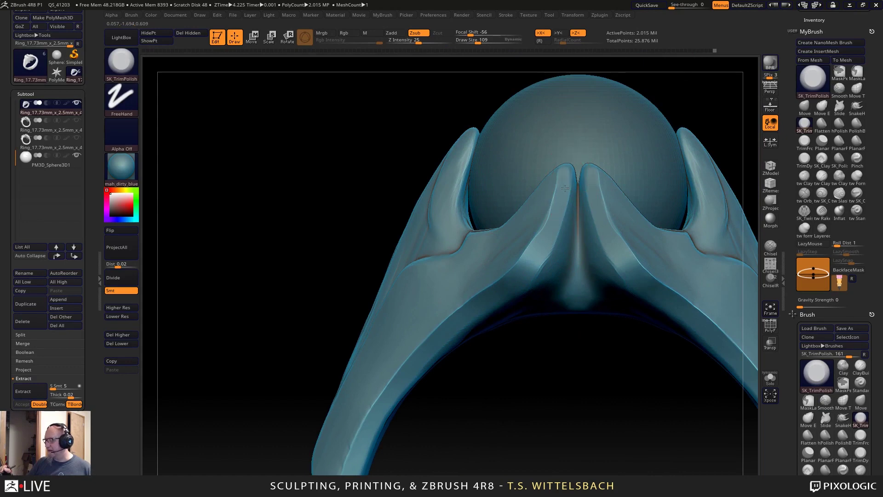
{"action": "mouse_move", "coordinate": [565, 188]}
{"action": "left_mouse_down"}
{"action": "mouse_move", "coordinate": [506, 297]}
{"action": "mouse_move", "coordinate": [449, 332]}
{"action": "left_mouse_up"}
{"action": "left_click_drag", "start_coordinate": [395, 389], "coordinate": [377, 405]}
{"action": "right_click_drag", "start_coordinate": [445, 408], "coordinate": [524, 274], "text": "alt"}
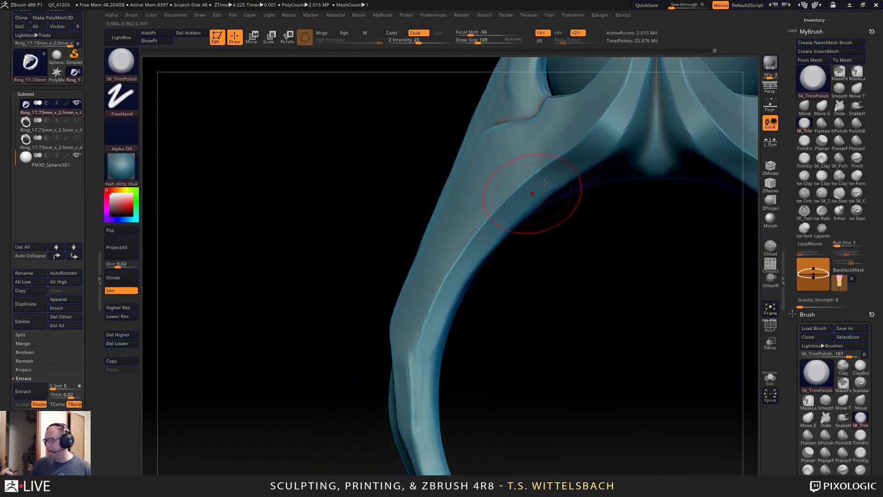
{"action": "mouse_move", "coordinate": [565, 193]}
{"action": "left_mouse_down"}
{"action": "mouse_move", "coordinate": [486, 233]}
{"action": "mouse_move", "coordinate": [423, 466]}
{"action": "left_mouse_up"}
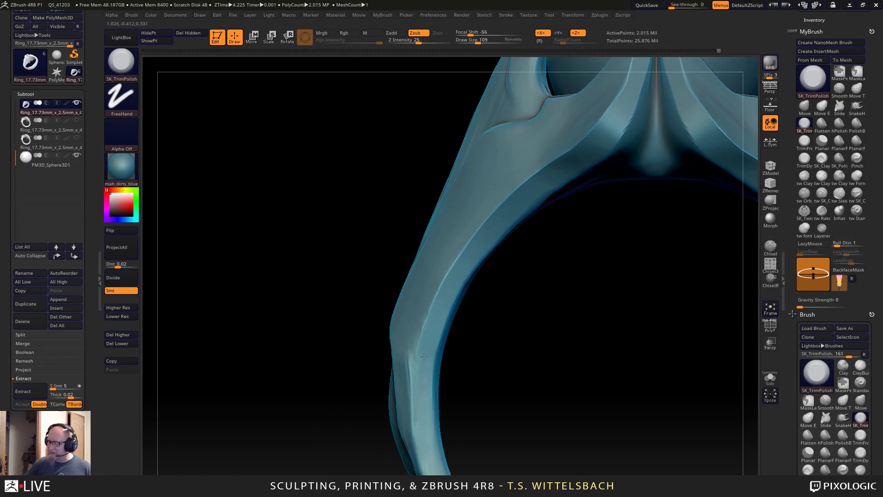
{"action": "mouse_move", "coordinate": [425, 454]}
{"action": "right_mouse_down"}
{"action": "mouse_move", "coordinate": [389, 300]}
{"action": "mouse_move", "coordinate": [491, 380]}
{"action": "right_mouse_up"}
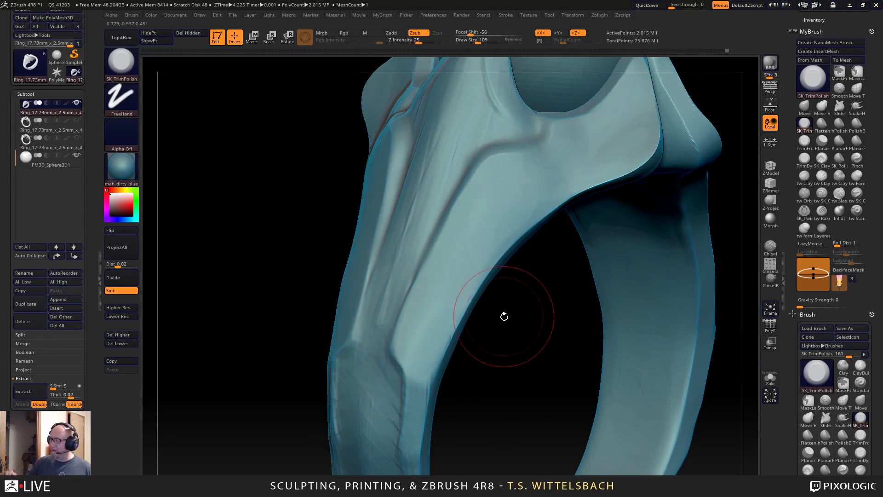
Smooth and polish the side prong's face, then trim the rim between the prongs with the draw size reduced to 45.
{"action": "mouse_move", "coordinate": [505, 313]}
{"action": "right_mouse_down"}
{"action": "mouse_move", "coordinate": [508, 300]}
{"action": "mouse_move", "coordinate": [679, 313]}
{"action": "mouse_move", "coordinate": [602, 269]}
{"action": "right_mouse_up"}
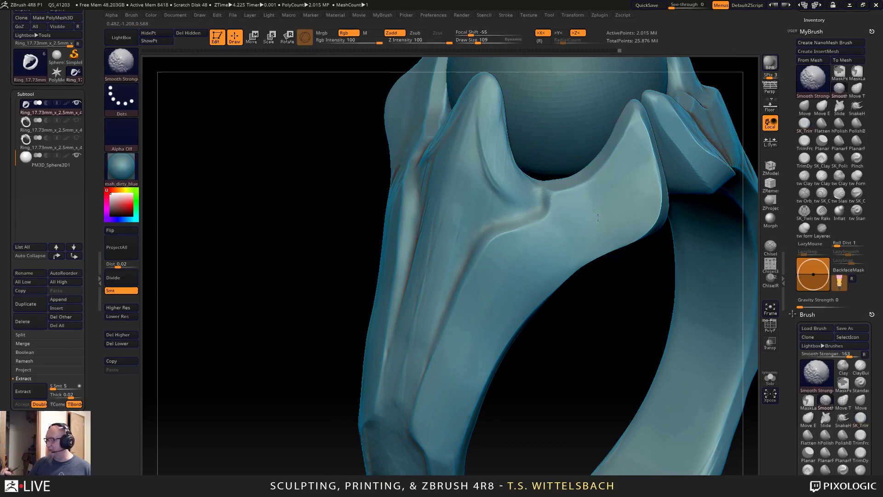
{"action": "left_click_drag", "start_coordinate": [625, 282], "coordinate": [534, 253]}
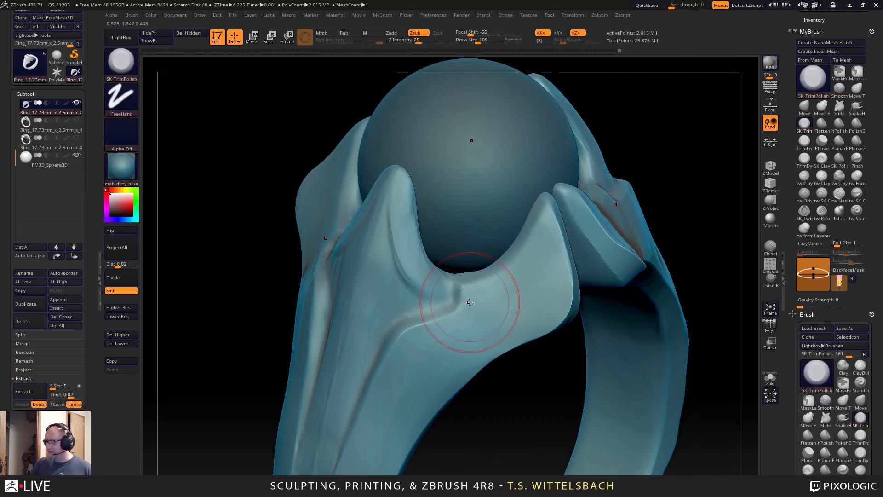
{"action": "mouse_move", "coordinate": [477, 379]}
{"action": "left_mouse_down"}
{"action": "mouse_move", "coordinate": [523, 407]}
{"action": "mouse_move", "coordinate": [615, 336]}
{"action": "mouse_move", "coordinate": [635, 251]}
{"action": "mouse_move", "coordinate": [658, 249]}
{"action": "mouse_move", "coordinate": [653, 272]}
{"action": "mouse_move", "coordinate": [647, 268]}
{"action": "left_mouse_up"}
{"action": "key", "text": "shift"}
{"action": "key", "text": "space"}
{"action": "left_click_drag", "start_coordinate": [682, 273], "coordinate": [685, 326], "text": "alt"}
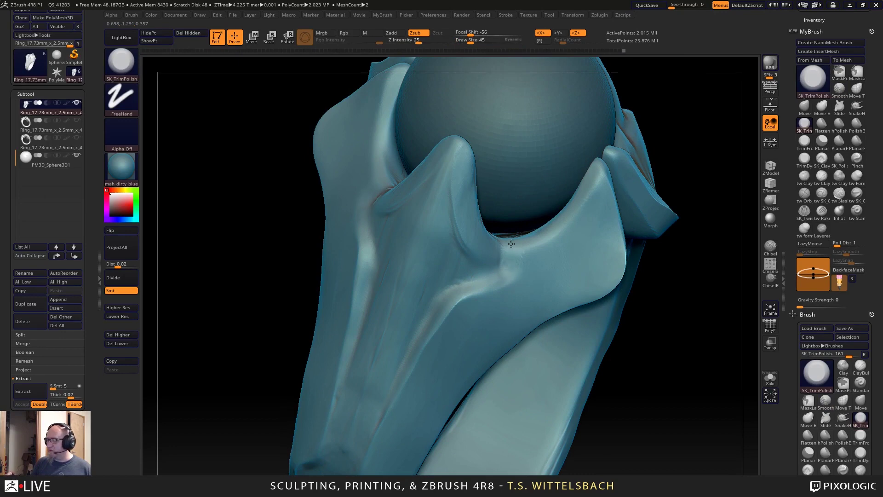
{"action": "mouse_move", "coordinate": [702, 252]}
{"action": "left_mouse_down"}
{"action": "mouse_move", "coordinate": [670, 245]}
{"action": "mouse_move", "coordinate": [666, 339]}
{"action": "mouse_move", "coordinate": [652, 336]}
{"action": "left_mouse_up"}
Build up the central prong's side faces with ClayTubes strokes, shaping a ridge from its tip and defining its flared base.
{"action": "left_click", "coordinate": [805, 178]}
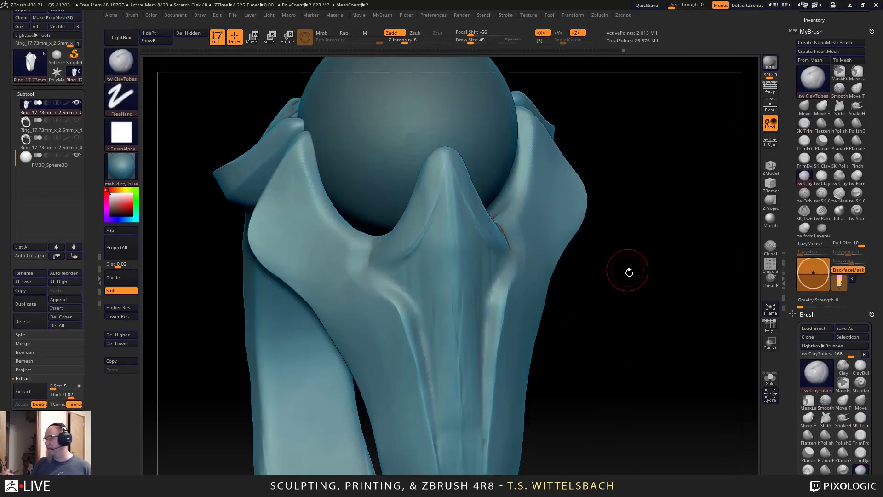
{"action": "left_click_drag", "start_coordinate": [629, 272], "coordinate": [676, 287]}
{"action": "mouse_move", "coordinate": [476, 189]}
{"action": "left_mouse_down"}
{"action": "mouse_move", "coordinate": [422, 249]}
{"action": "mouse_move", "coordinate": [453, 280]}
{"action": "mouse_move", "coordinate": [423, 268]}
{"action": "mouse_move", "coordinate": [449, 253]}
{"action": "mouse_move", "coordinate": [469, 287]}
{"action": "mouse_move", "coordinate": [470, 241]}
{"action": "mouse_move", "coordinate": [488, 194]}
{"action": "mouse_move", "coordinate": [453, 263]}
{"action": "mouse_move", "coordinate": [441, 267]}
{"action": "left_mouse_up"}
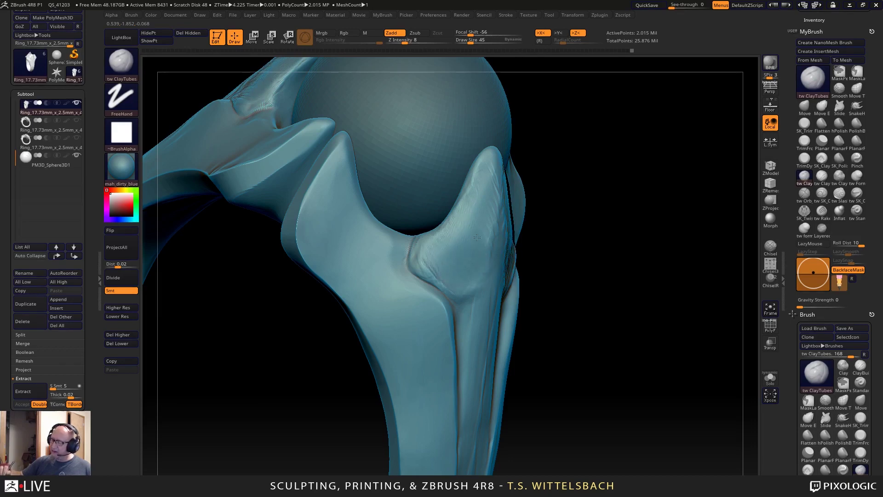
{"action": "left_click_drag", "start_coordinate": [623, 207], "coordinate": [556, 164]}
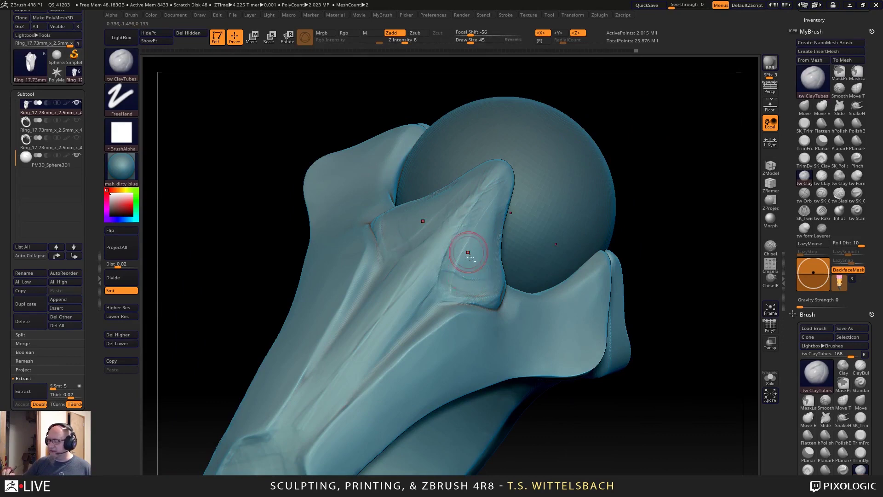
{"action": "left_click_drag", "start_coordinate": [481, 274], "coordinate": [506, 188]}
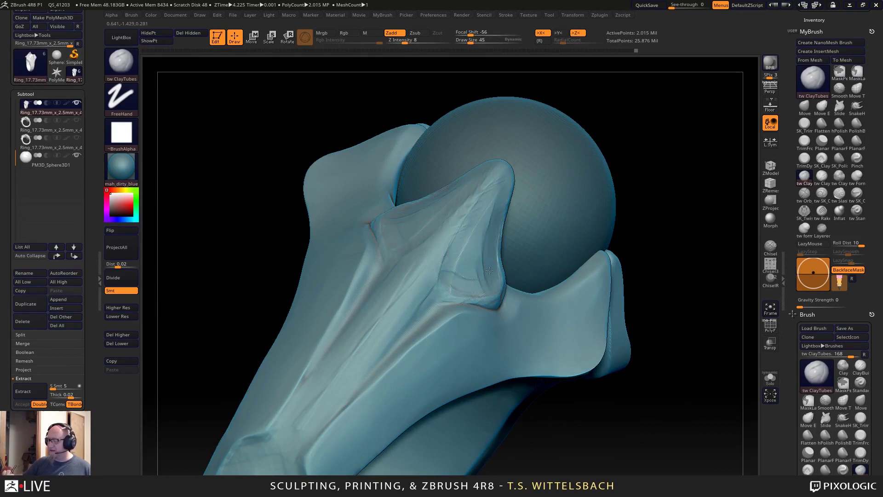
{"action": "left_click_drag", "start_coordinate": [490, 270], "coordinate": [498, 189]}
{"action": "left_click_drag", "start_coordinate": [478, 230], "coordinate": [487, 265]}
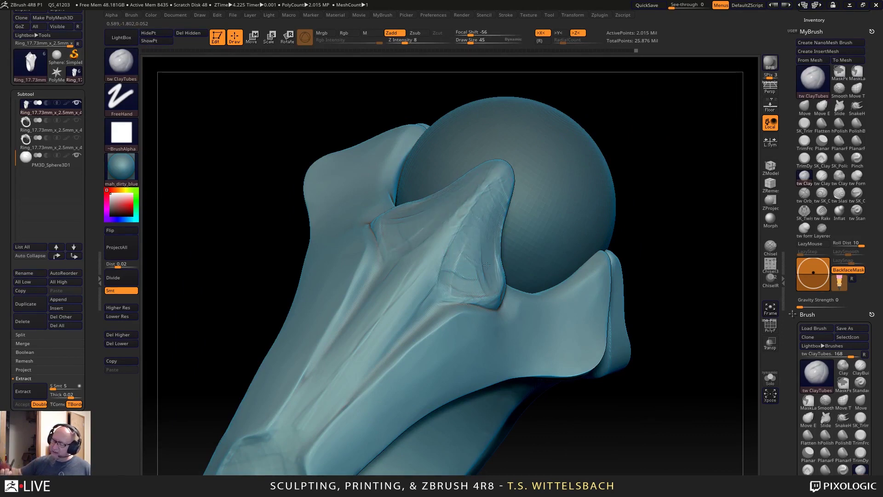
{"action": "mouse_move", "coordinate": [639, 192]}
{"action": "left_mouse_down", "text": "shift"}
{"action": "mouse_move", "coordinate": [674, 194]}
{"action": "mouse_move", "coordinate": [689, 408]}
{"action": "mouse_move", "coordinate": [681, 372]}
{"action": "mouse_move", "coordinate": [625, 316]}
{"action": "mouse_move", "coordinate": [653, 321]}
{"action": "left_mouse_up", "text": "shift"}
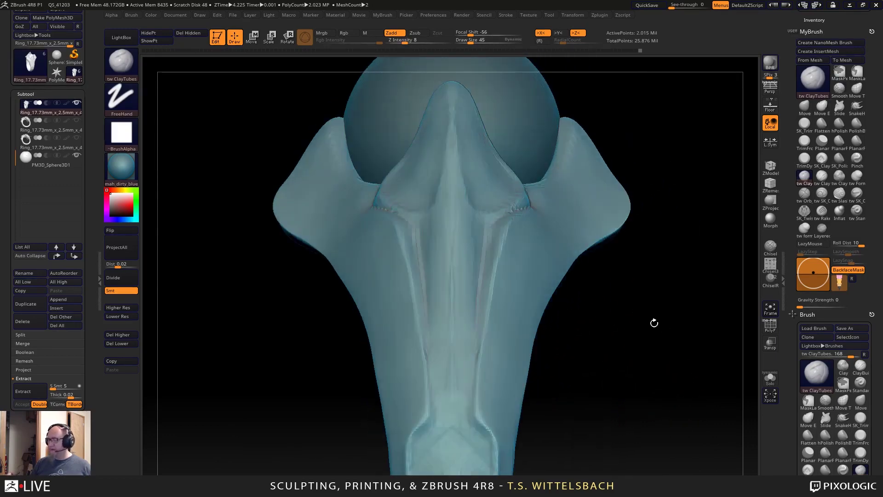
Append a Cube3D primitive as a new subtool and hide the ring subtool.
{"action": "left_click", "coordinate": [70, 300]}
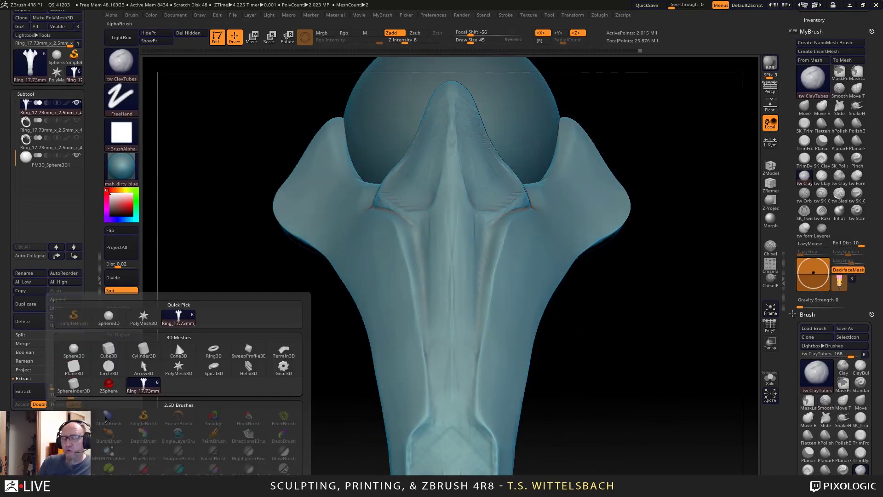
{"action": "left_click", "coordinate": [109, 351]}
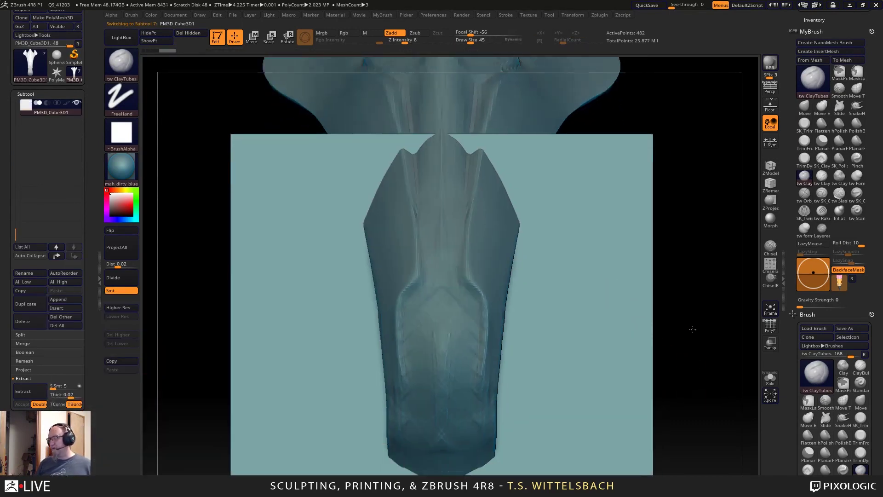
{"action": "left_click_drag", "start_coordinate": [693, 330], "coordinate": [677, 288]}
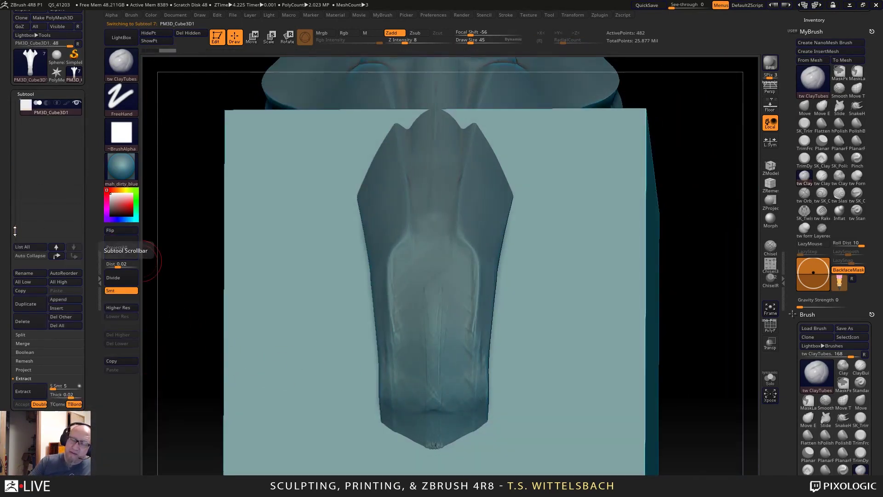
{"action": "left_click_drag", "start_coordinate": [16, 232], "coordinate": [16, 123]}
{"action": "left_click", "coordinate": [76, 121]}
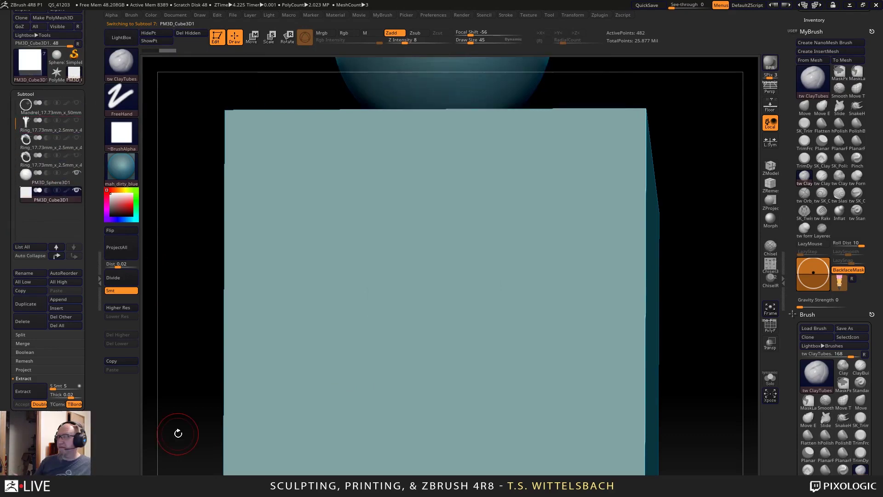
Switch the material to MAH_Shiny.
{"action": "left_click", "coordinate": [123, 167]}
{"action": "left_click", "coordinate": [128, 168]}
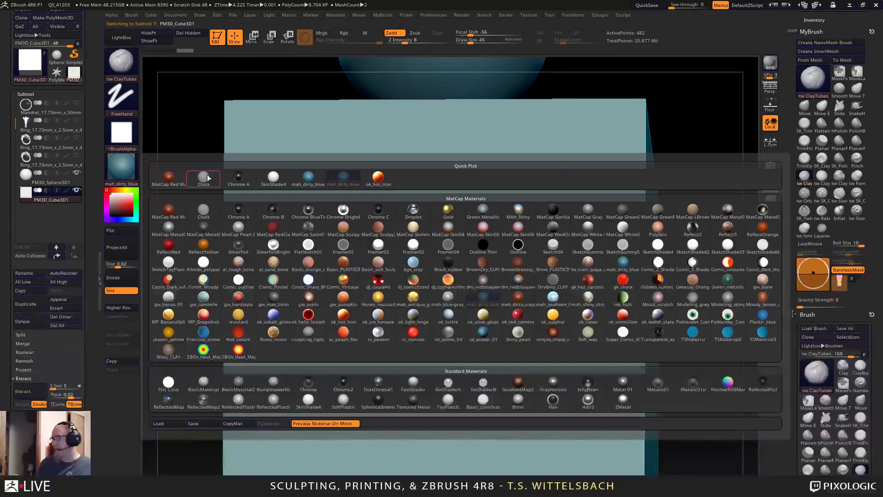
{"action": "key", "text": "Escape"}
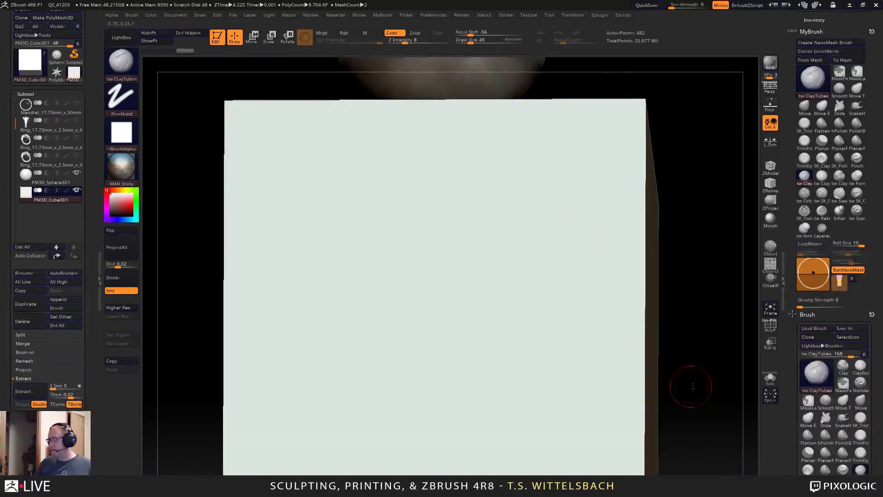
Scale the cube down along the X axis with the gizmo to flatten it into a thin slab.
{"action": "left_click_drag", "start_coordinate": [690, 386], "coordinate": [663, 302], "text": "alt"}
{"action": "left_click_drag", "start_coordinate": [651, 245], "coordinate": [656, 300], "text": "alt"}
{"action": "left_click_drag", "start_coordinate": [617, 243], "coordinate": [654, 320]}
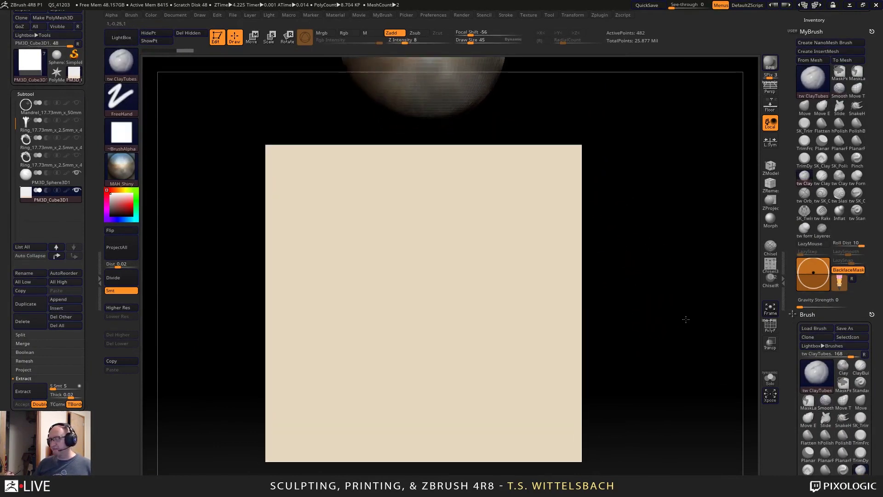
{"action": "mouse_move", "coordinate": [682, 312]}
{"action": "left_mouse_down"}
{"action": "mouse_move", "coordinate": [680, 322]}
{"action": "mouse_move", "coordinate": [690, 321]}
{"action": "mouse_move", "coordinate": [686, 345]}
{"action": "mouse_move", "coordinate": [680, 276]}
{"action": "mouse_move", "coordinate": [678, 330]}
{"action": "mouse_move", "coordinate": [696, 305]}
{"action": "mouse_move", "coordinate": [673, 286]}
{"action": "mouse_move", "coordinate": [692, 341]}
{"action": "mouse_move", "coordinate": [680, 341]}
{"action": "mouse_move", "coordinate": [689, 343]}
{"action": "mouse_move", "coordinate": [648, 378]}
{"action": "mouse_move", "coordinate": [601, 388]}
{"action": "mouse_move", "coordinate": [502, 374]}
{"action": "left_mouse_up"}
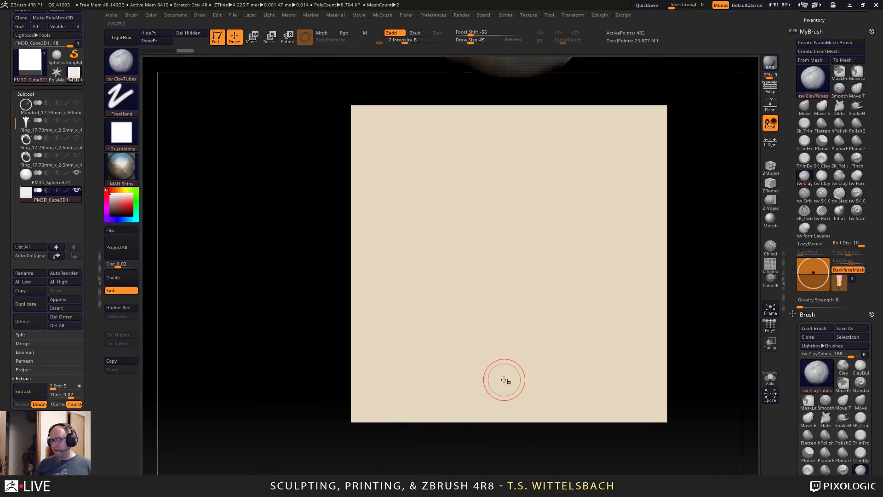
{"action": "key", "text": "w"}
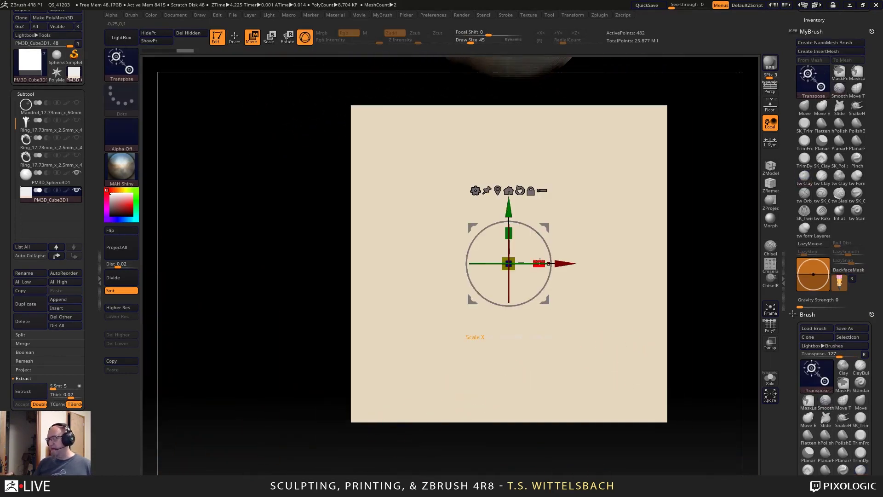
{"action": "right_click_drag", "start_coordinate": [540, 262], "coordinate": [554, 304]}
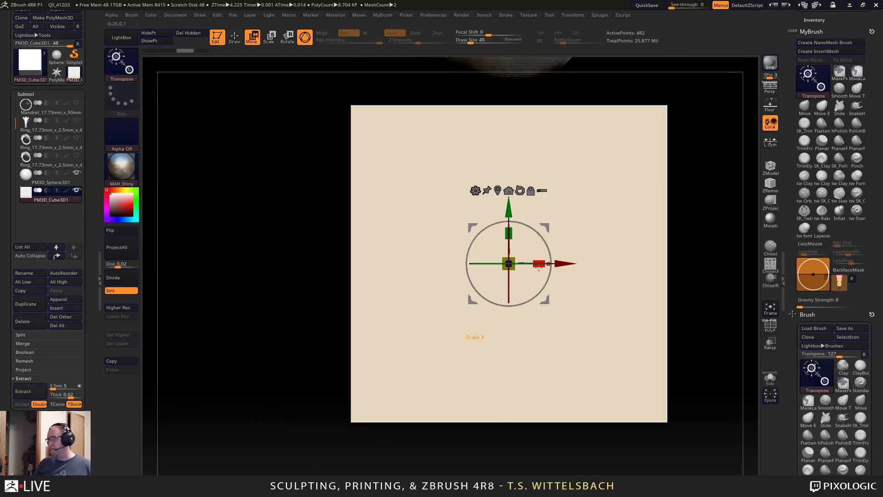
{"action": "left_click_drag", "start_coordinate": [542, 264], "coordinate": [333, 327]}
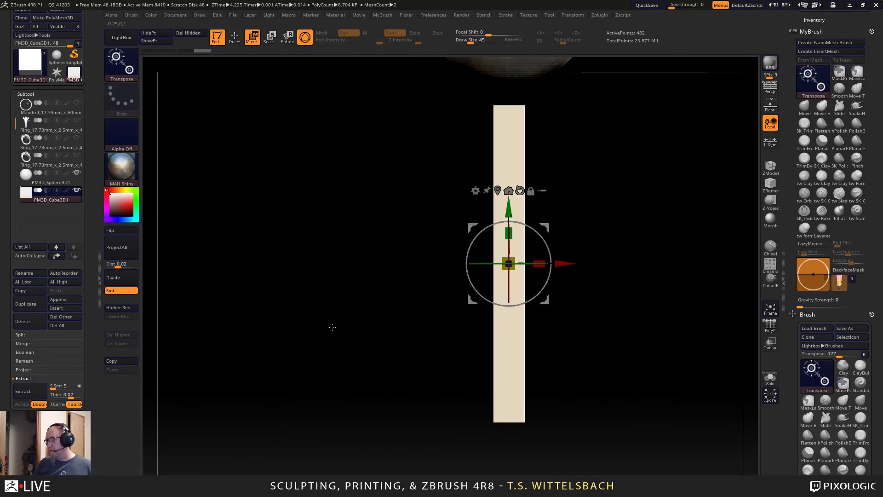
{"action": "left_click_drag", "start_coordinate": [539, 263], "coordinate": [519, 271]}
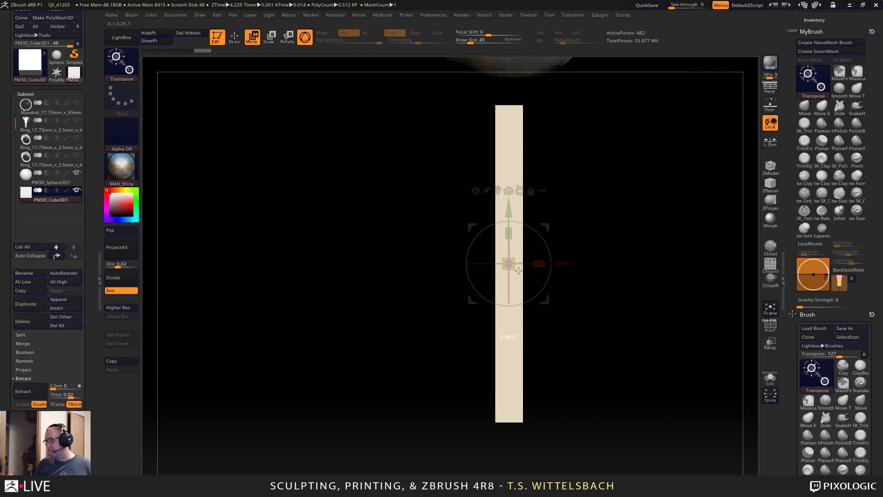
{"action": "right_click_drag", "start_coordinate": [518, 271], "coordinate": [673, 287], "text": "shift"}
{"action": "left_click_drag", "start_coordinate": [674, 287], "coordinate": [639, 290]}
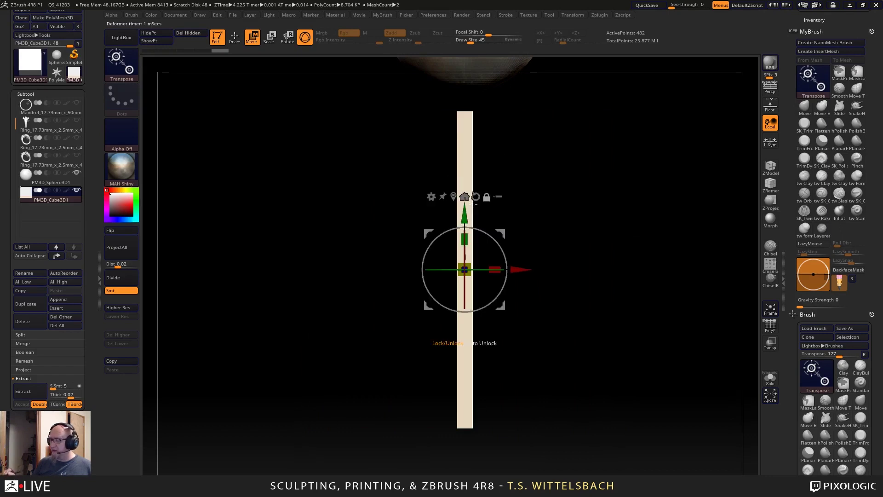
Try to reshape the thin slab with the control handles of a gizmo deformer, and undo the deformations.
{"action": "mouse_move", "coordinate": [432, 197]}
{"action": "left_click", "coordinate": [437, 217]}
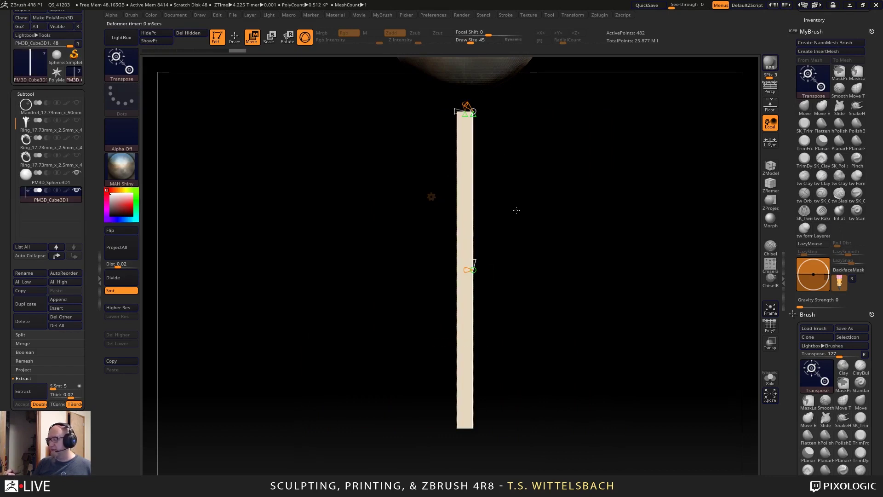
{"action": "left_click_drag", "start_coordinate": [471, 270], "coordinate": [459, 274]}
{"action": "key", "text": "ctrl+z"}
{"action": "mouse_move", "coordinate": [564, 290]}
{"action": "left_mouse_down"}
{"action": "mouse_move", "coordinate": [640, 274]}
{"action": "mouse_move", "coordinate": [660, 242]}
{"action": "mouse_move", "coordinate": [647, 291]}
{"action": "mouse_move", "coordinate": [658, 246]}
{"action": "mouse_move", "coordinate": [673, 274]}
{"action": "mouse_move", "coordinate": [664, 300]}
{"action": "mouse_move", "coordinate": [662, 276]}
{"action": "mouse_move", "coordinate": [673, 276]}
{"action": "mouse_move", "coordinate": [663, 306]}
{"action": "mouse_move", "coordinate": [677, 261]}
{"action": "mouse_move", "coordinate": [667, 284]}
{"action": "mouse_move", "coordinate": [704, 331]}
{"action": "mouse_move", "coordinate": [694, 290]}
{"action": "mouse_move", "coordinate": [689, 327]}
{"action": "mouse_move", "coordinate": [700, 288]}
{"action": "mouse_move", "coordinate": [686, 311]}
{"action": "left_mouse_up"}
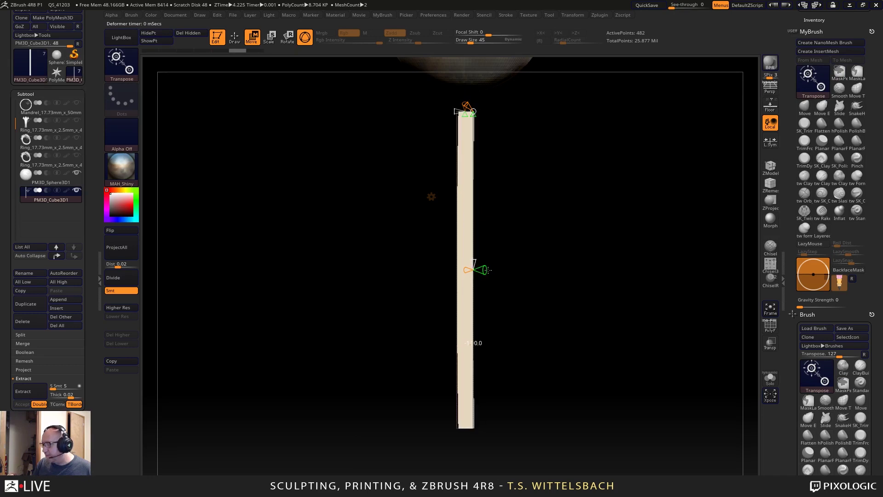
{"action": "mouse_move", "coordinate": [489, 270]}
{"action": "left_mouse_down"}
{"action": "mouse_move", "coordinate": [641, 290]}
{"action": "mouse_move", "coordinate": [678, 329]}
{"action": "mouse_move", "coordinate": [676, 276]}
{"action": "mouse_move", "coordinate": [667, 296]}
{"action": "mouse_move", "coordinate": [706, 247]}
{"action": "mouse_move", "coordinate": [675, 290]}
{"action": "mouse_move", "coordinate": [684, 272]}
{"action": "mouse_move", "coordinate": [682, 306]}
{"action": "mouse_move", "coordinate": [686, 293]}
{"action": "mouse_move", "coordinate": [551, 374]}
{"action": "left_mouse_up"}
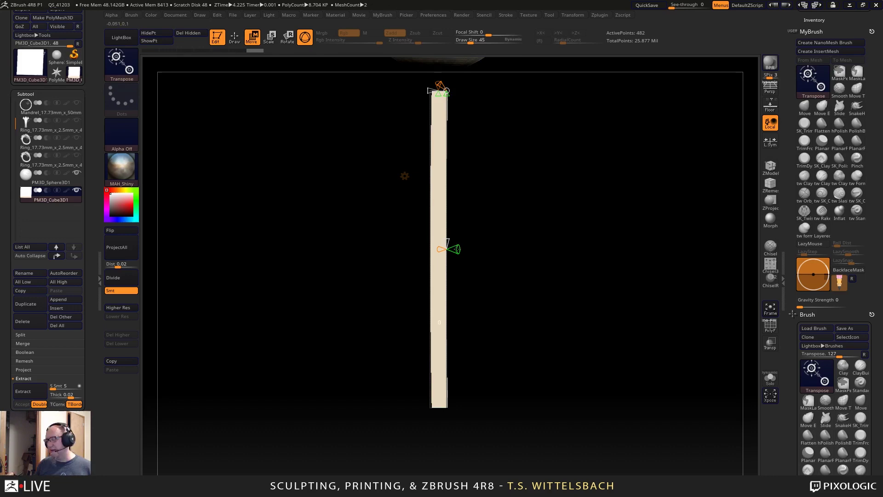
{"action": "left_click_drag", "start_coordinate": [457, 249], "coordinate": [625, 211]}
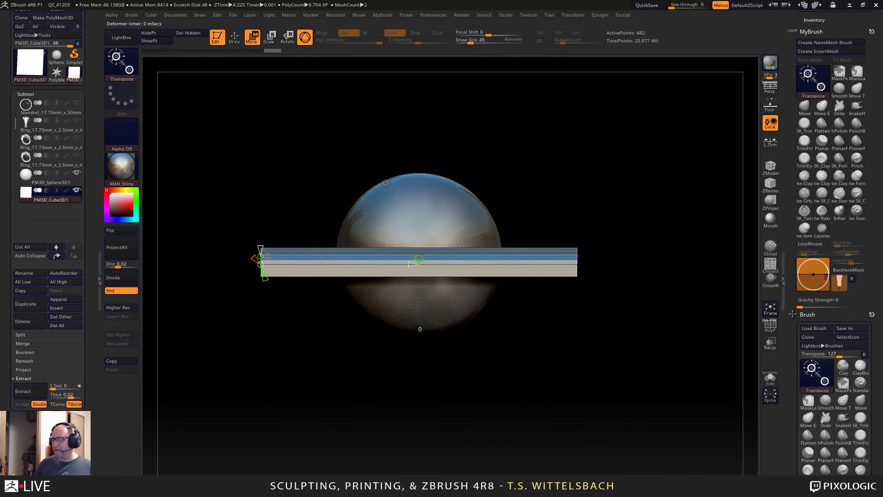
{"action": "left_click_drag", "start_coordinate": [421, 257], "coordinate": [419, 238]}
{"action": "mouse_move", "coordinate": [648, 167]}
{"action": "left_mouse_down"}
{"action": "mouse_move", "coordinate": [635, 308]}
{"action": "mouse_move", "coordinate": [651, 272]}
{"action": "mouse_move", "coordinate": [635, 309]}
{"action": "mouse_move", "coordinate": [650, 320]}
{"action": "mouse_move", "coordinate": [652, 267]}
{"action": "mouse_move", "coordinate": [673, 282]}
{"action": "mouse_move", "coordinate": [656, 298]}
{"action": "mouse_move", "coordinate": [661, 258]}
{"action": "mouse_move", "coordinate": [676, 283]}
{"action": "mouse_move", "coordinate": [654, 302]}
{"action": "mouse_move", "coordinate": [653, 264]}
{"action": "mouse_move", "coordinate": [670, 295]}
{"action": "mouse_move", "coordinate": [662, 276]}
{"action": "left_mouse_up"}
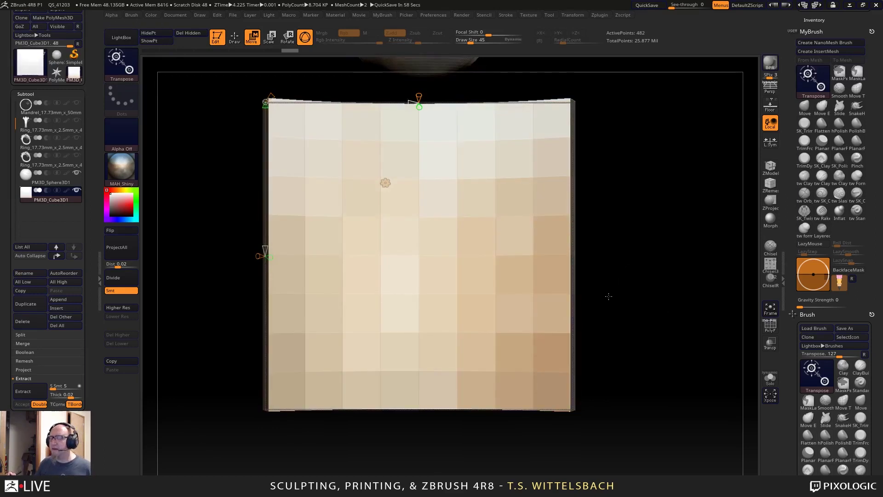
{"action": "key", "text": "ctrl+z"}
{"action": "key", "text": "ctrl+z"}
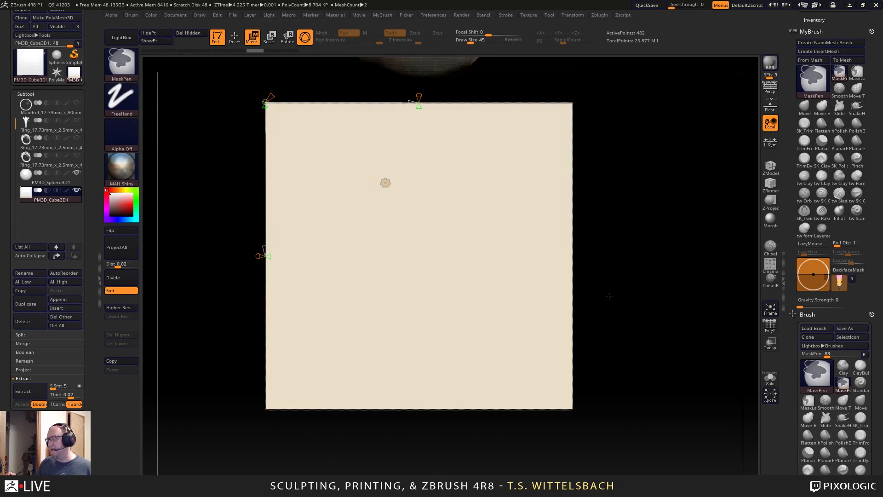
{"action": "key", "text": "ctrl+z"}
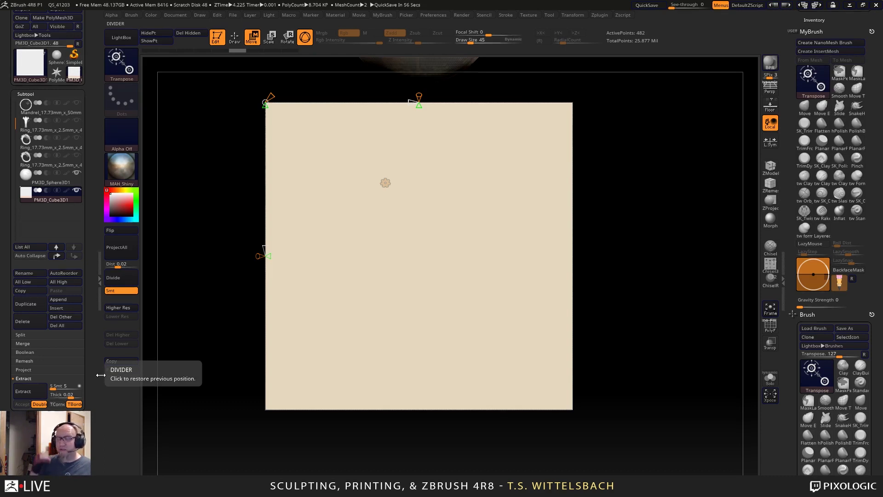
Subdivide the slab four times with smoothing on.
{"action": "left_click", "coordinate": [125, 279]}
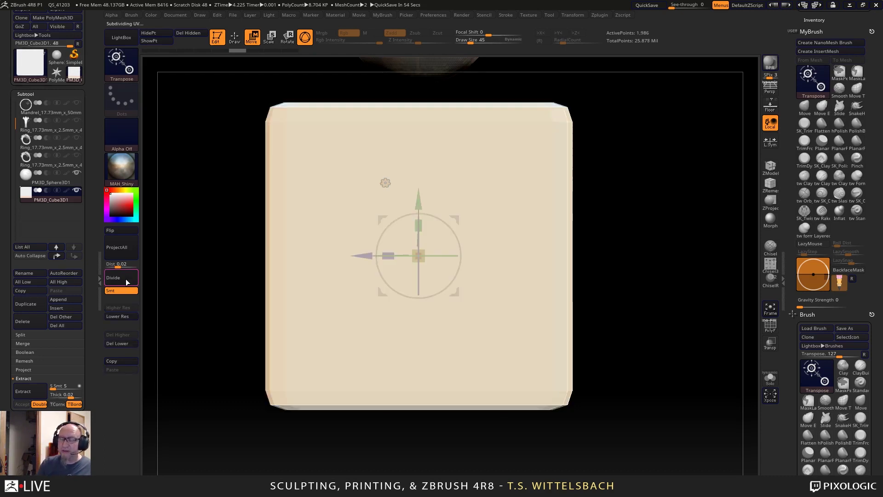
{"action": "double_click", "coordinate": [125, 279]}
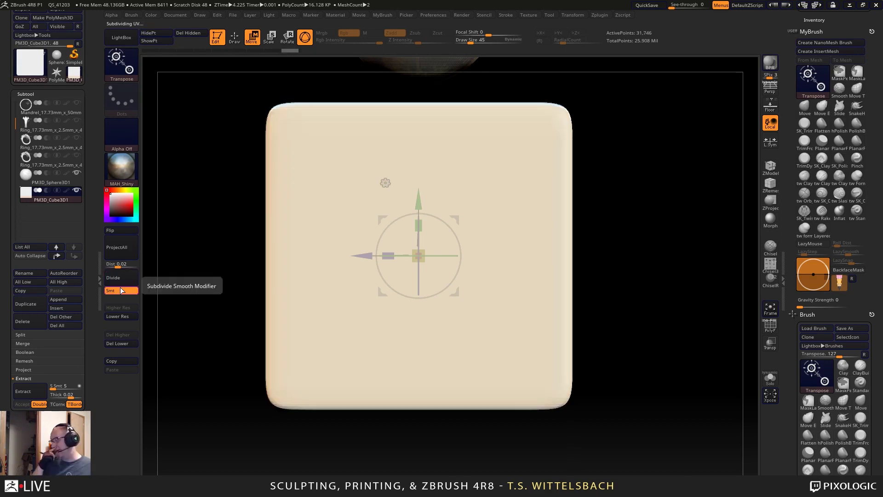
{"action": "left_click", "coordinate": [126, 278]}
{"action": "mouse_move", "coordinate": [341, 455]}
{"action": "left_mouse_down"}
{"action": "mouse_move", "coordinate": [450, 441]}
{"action": "mouse_move", "coordinate": [455, 414]}
{"action": "mouse_move", "coordinate": [457, 443]}
{"action": "left_mouse_up"}
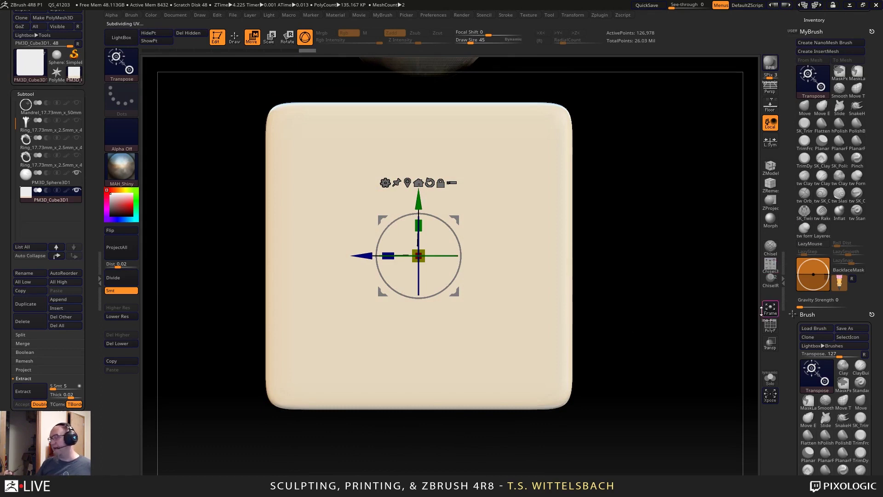
Trim the slab's upper corner and its adjoining edges with the SK_TrimPolish brush at draw size 45.
{"action": "left_click_drag", "start_coordinate": [639, 288], "coordinate": [632, 360], "text": "alt"}
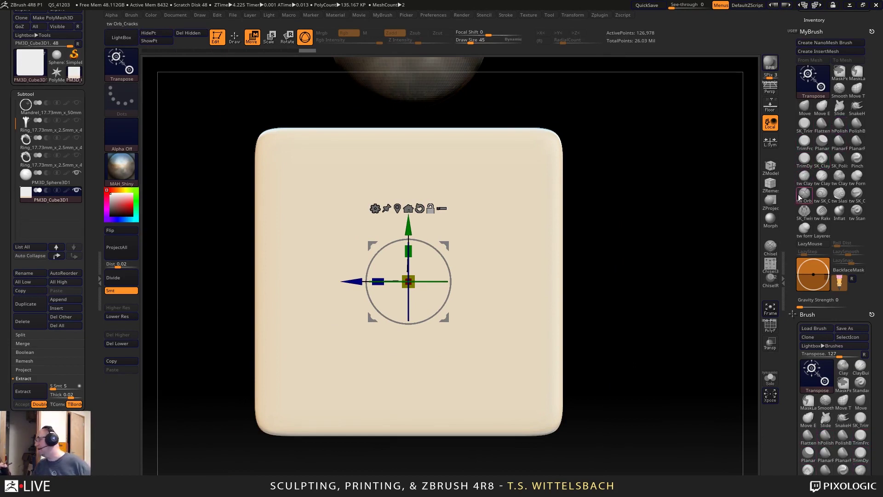
{"action": "left_click", "coordinate": [805, 141]}
{"action": "left_click", "coordinate": [804, 124]}
{"action": "left_click_drag", "start_coordinate": [690, 207], "coordinate": [631, 227]}
{"action": "key", "text": "space"}
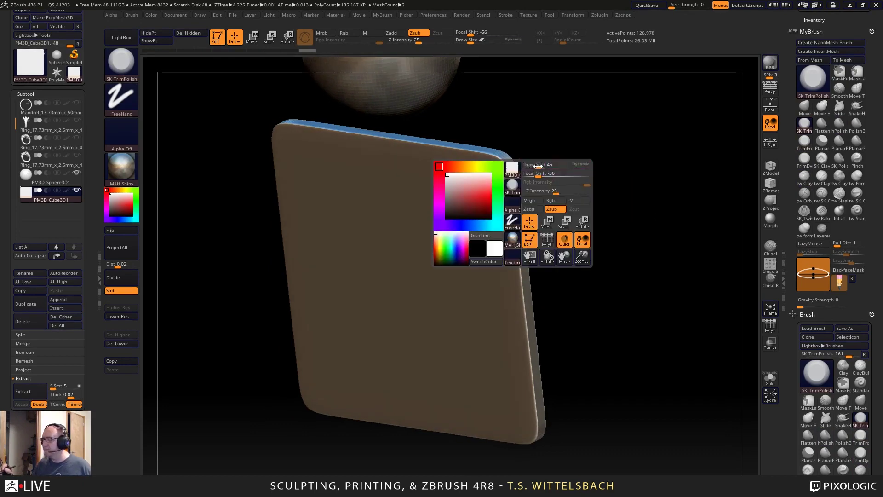
{"action": "left_click_drag", "start_coordinate": [536, 167], "coordinate": [533, 166]}
{"action": "mouse_move", "coordinate": [585, 163]}
{"action": "left_mouse_down", "text": "alt"}
{"action": "mouse_move", "coordinate": [572, 224]}
{"action": "mouse_move", "coordinate": [588, 239]}
{"action": "mouse_move", "coordinate": [548, 185]}
{"action": "left_mouse_up", "text": "alt"}
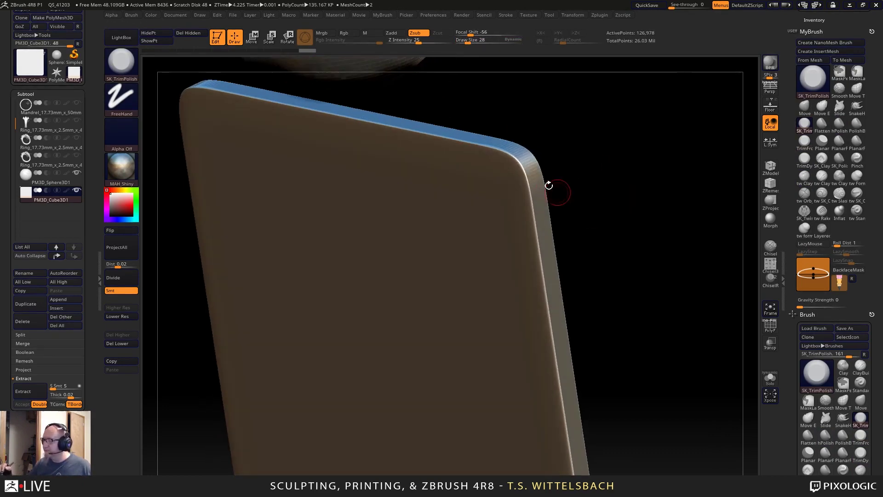
{"action": "key", "text": "space"}
{"action": "left_click_drag", "start_coordinate": [522, 151], "coordinate": [524, 144]}
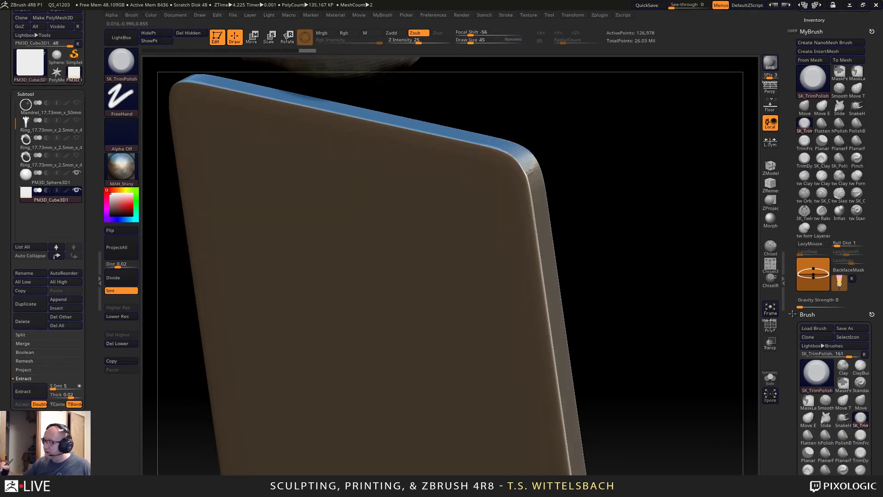
{"action": "left_click_drag", "start_coordinate": [552, 177], "coordinate": [611, 183], "text": "shift"}
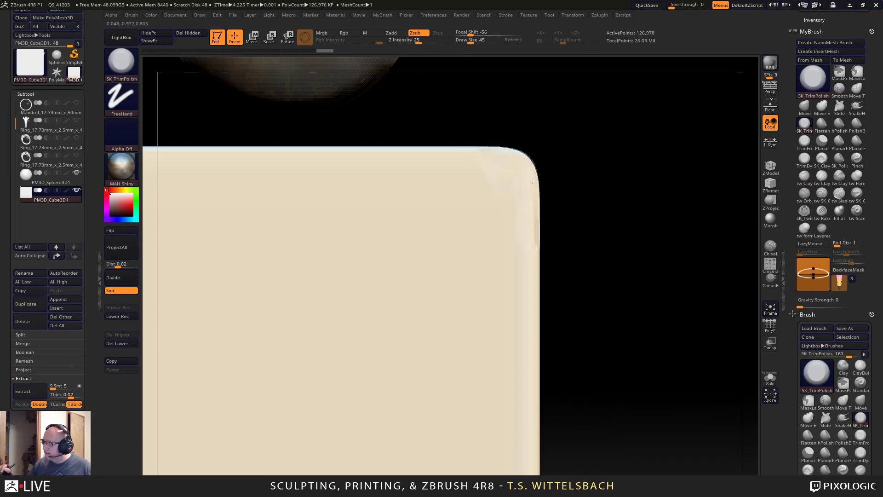
Test a tw Orb_Cracks stroke near the slab's corner, and subdivide the slab twice more for finer detail.
{"action": "left_click", "coordinate": [804, 193]}
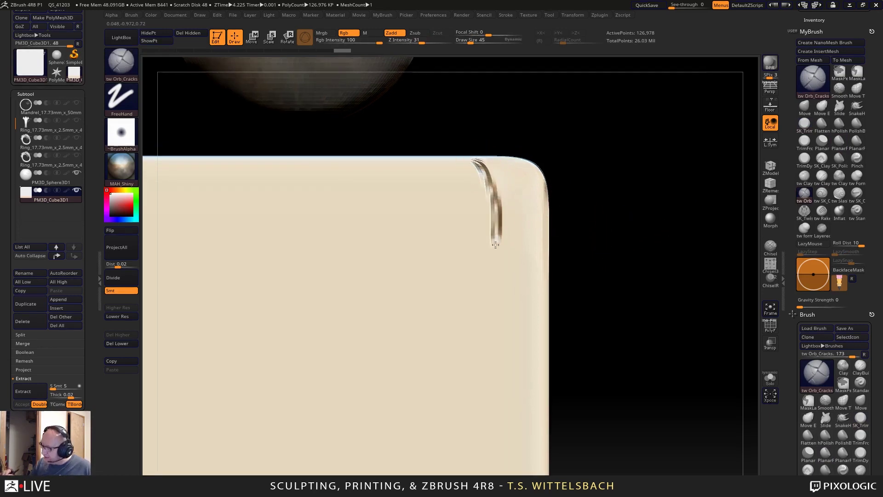
{"action": "mouse_move", "coordinate": [495, 244]}
{"action": "left_mouse_down"}
{"action": "mouse_move", "coordinate": [509, 302]}
{"action": "mouse_move", "coordinate": [578, 289]}
{"action": "mouse_move", "coordinate": [561, 279]}
{"action": "left_mouse_up"}
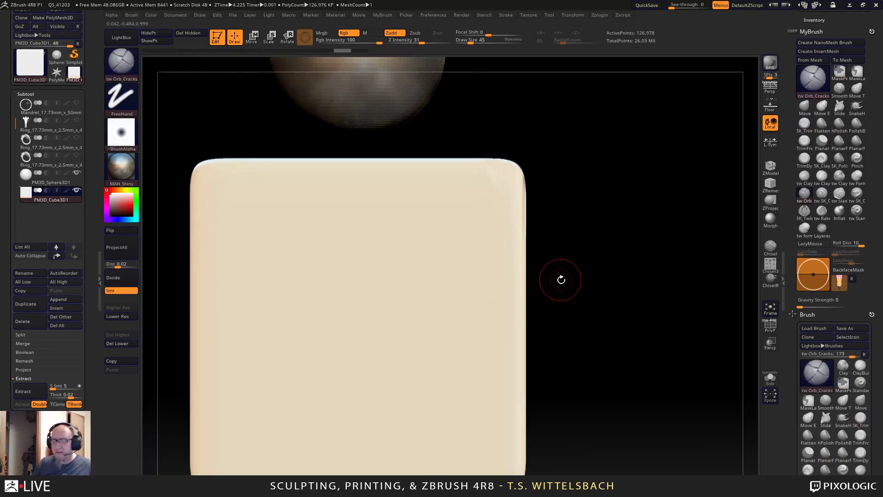
{"action": "left_click", "coordinate": [124, 279]}
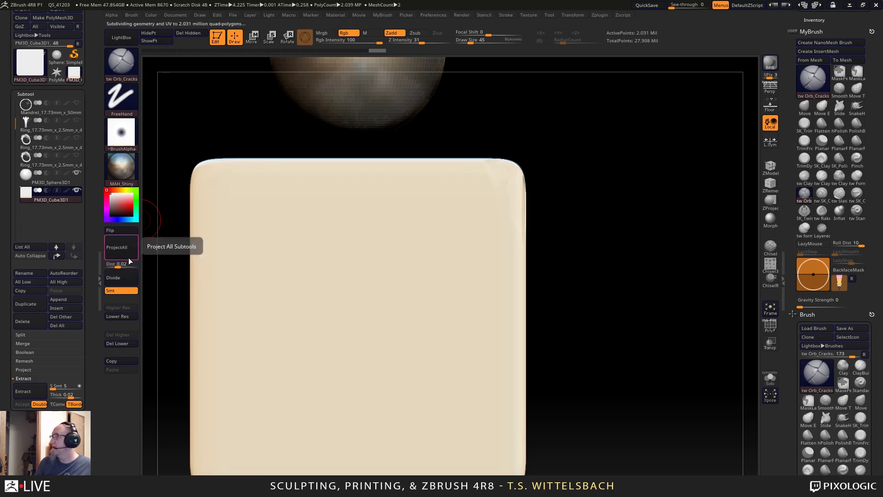
Carve a network of crossing, curved crack grooves into the upper corner area of the slab's front face with tw Orb_Cracks.
{"action": "mouse_move", "coordinate": [444, 199]}
{"action": "left_mouse_down"}
{"action": "mouse_move", "coordinate": [452, 205]}
{"action": "mouse_move", "coordinate": [454, 339]}
{"action": "mouse_move", "coordinate": [469, 410]}
{"action": "left_mouse_up"}
{"action": "mouse_move", "coordinate": [578, 368]}
{"action": "left_mouse_down"}
{"action": "mouse_move", "coordinate": [570, 191]}
{"action": "mouse_move", "coordinate": [584, 253]}
{"action": "left_mouse_up"}
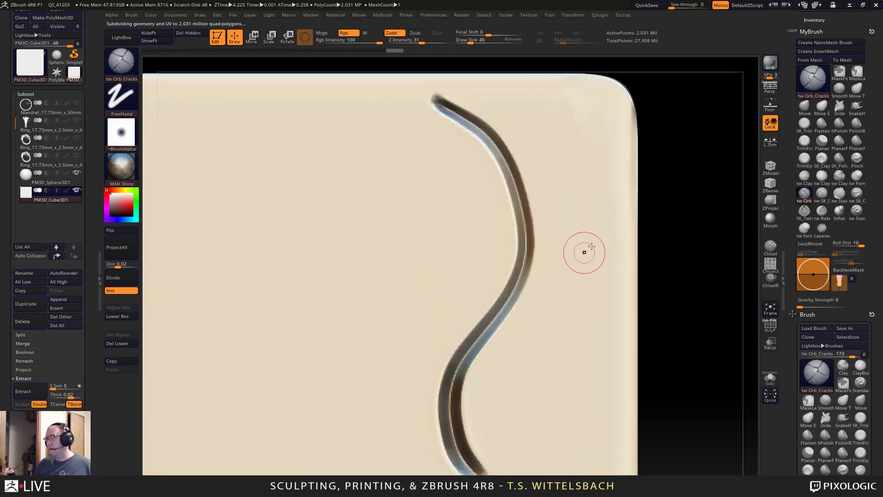
{"action": "left_click_drag", "start_coordinate": [659, 234], "coordinate": [608, 210], "text": "alt"}
{"action": "mouse_move", "coordinate": [470, 100]}
{"action": "left_mouse_down"}
{"action": "mouse_move", "coordinate": [506, 221]}
{"action": "mouse_move", "coordinate": [499, 350]}
{"action": "left_mouse_up"}
{"action": "mouse_move", "coordinate": [383, 124]}
{"action": "left_mouse_down"}
{"action": "mouse_move", "coordinate": [419, 217]}
{"action": "mouse_move", "coordinate": [380, 264]}
{"action": "left_mouse_up"}
{"action": "left_click_drag", "start_coordinate": [311, 239], "coordinate": [580, 158]}
{"action": "left_click_drag", "start_coordinate": [332, 308], "coordinate": [588, 262]}
{"action": "left_click_drag", "start_coordinate": [338, 146], "coordinate": [511, 410]}
{"action": "left_click_drag", "start_coordinate": [403, 317], "coordinate": [281, 355]}
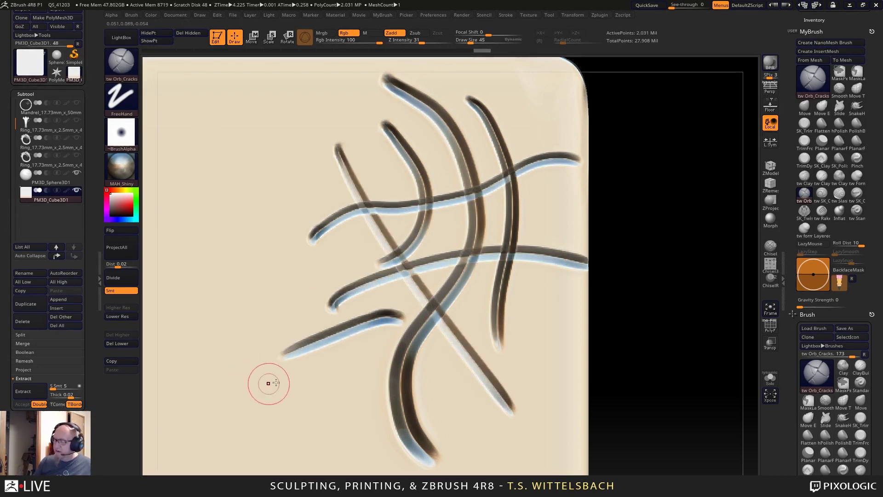
{"action": "left_click_drag", "start_coordinate": [264, 384], "coordinate": [543, 381]}
{"action": "left_click_drag", "start_coordinate": [371, 221], "coordinate": [510, 408]}
{"action": "mouse_move", "coordinate": [602, 415]}
{"action": "left_mouse_down", "text": "alt"}
{"action": "mouse_move", "coordinate": [617, 367]}
{"action": "mouse_move", "coordinate": [624, 232]}
{"action": "left_mouse_up", "text": "alt"}
{"action": "mouse_move", "coordinate": [543, 322]}
{"action": "left_mouse_down"}
{"action": "mouse_move", "coordinate": [560, 305]}
{"action": "mouse_move", "coordinate": [547, 320]}
{"action": "mouse_move", "coordinate": [629, 291]}
{"action": "mouse_move", "coordinate": [575, 243]}
{"action": "mouse_move", "coordinate": [582, 326]}
{"action": "left_mouse_up"}
{"action": "mouse_move", "coordinate": [582, 326]}
{"action": "right_mouse_down"}
{"action": "mouse_move", "coordinate": [586, 300]}
{"action": "mouse_move", "coordinate": [574, 315]}
{"action": "mouse_move", "coordinate": [590, 307]}
{"action": "mouse_move", "coordinate": [579, 297]}
{"action": "right_mouse_up"}
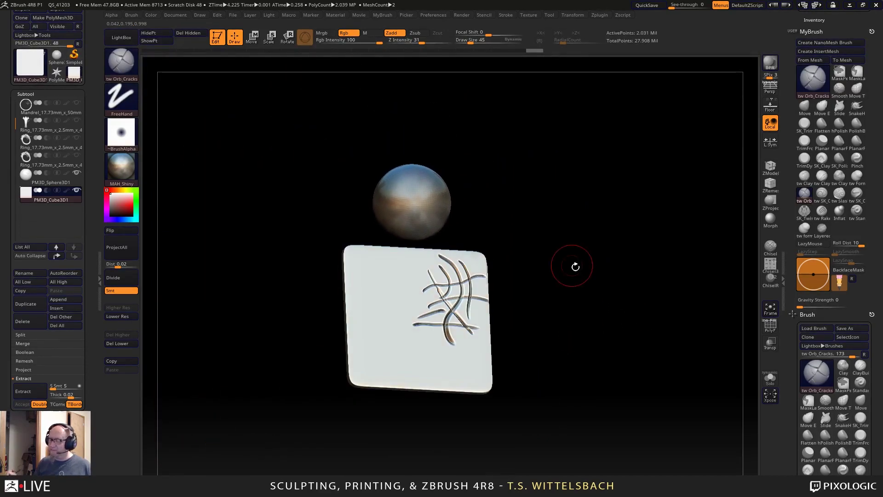
{"action": "mouse_move", "coordinate": [575, 267]}
{"action": "right_mouse_down"}
{"action": "mouse_move", "coordinate": [582, 282]}
{"action": "mouse_move", "coordinate": [575, 256]}
{"action": "mouse_move", "coordinate": [573, 309]}
{"action": "mouse_move", "coordinate": [573, 260]}
{"action": "right_mouse_up"}
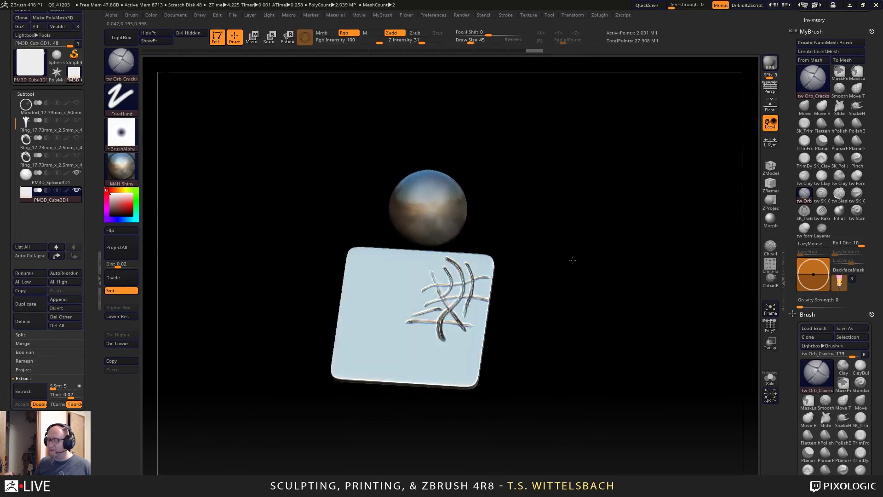
Undo all the crack grooves carved into the slab's front face.
{"action": "left_click_drag", "start_coordinate": [573, 260], "coordinate": [564, 276], "text": "shift"}
{"action": "mouse_move", "coordinate": [547, 307]}
{"action": "left_mouse_down", "text": "alt"}
{"action": "mouse_move", "coordinate": [560, 249]}
{"action": "mouse_move", "coordinate": [584, 366]}
{"action": "mouse_move", "coordinate": [591, 340]}
{"action": "left_mouse_up", "text": "alt"}
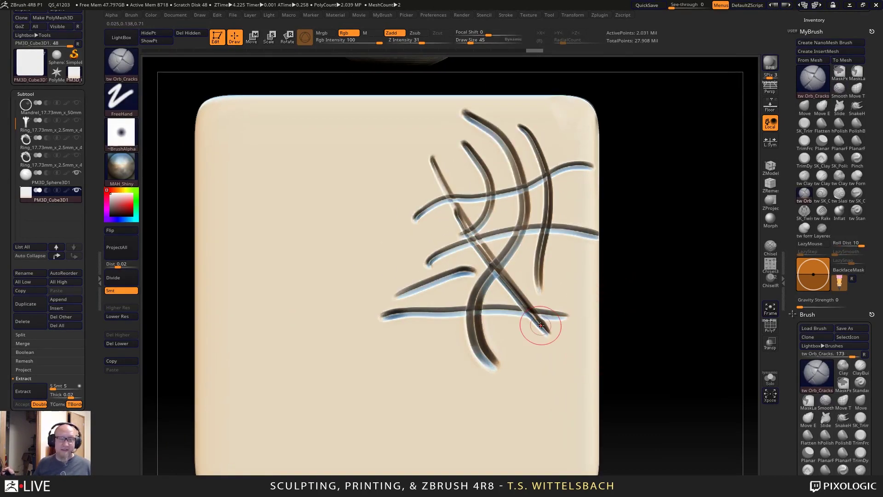
{"action": "key", "text": "ctrl"}
{"action": "key", "text": "ctrl+z"}
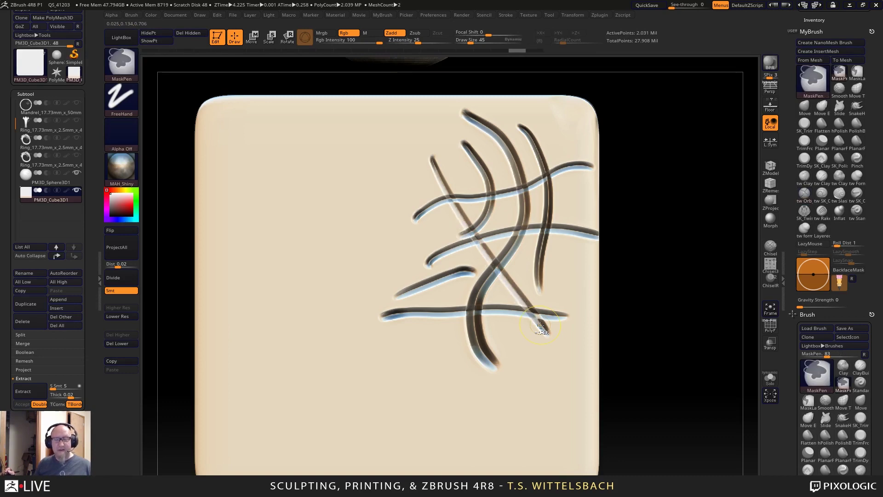
{"action": "key", "text": "ctrl+z"}
{"action": "key", "text": "ctrl+z"}
{"action": "key", "text": "ctrl+z"}
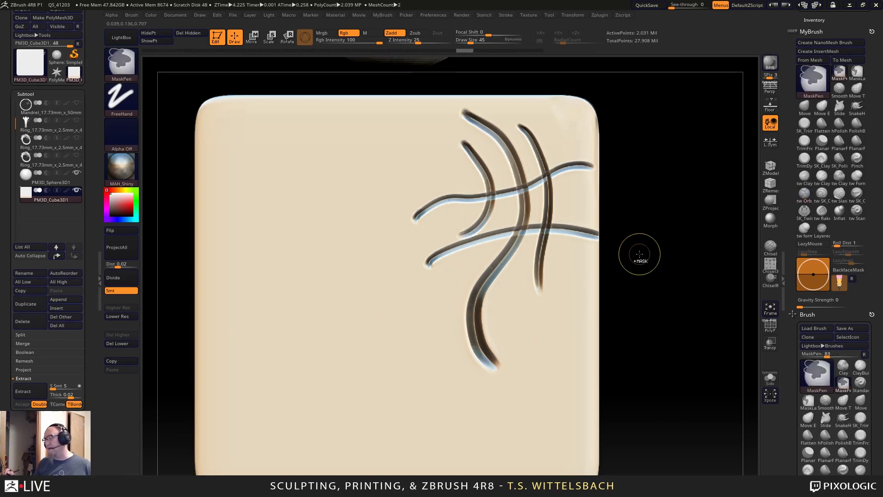
{"action": "key", "text": "ctrl+z"}
{"action": "key", "text": "ctrl+z"}
{"action": "key", "text": "ctrl+z"}
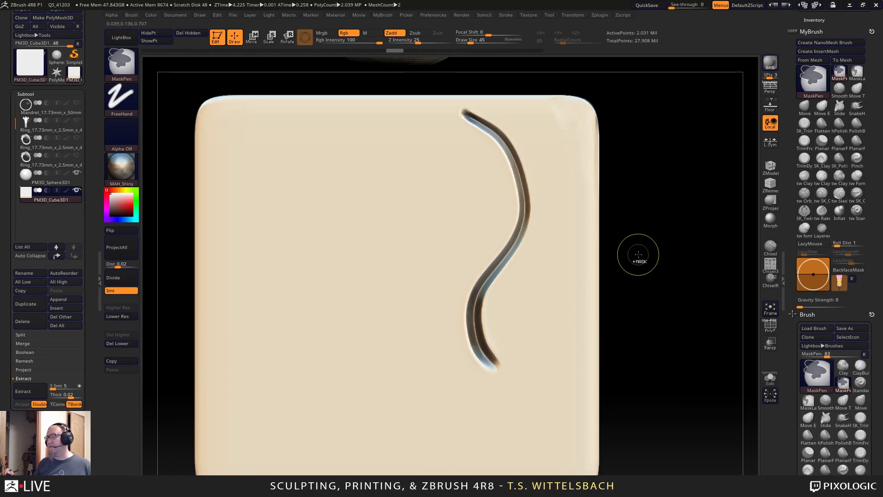
{"action": "key", "text": "ctrl+z"}
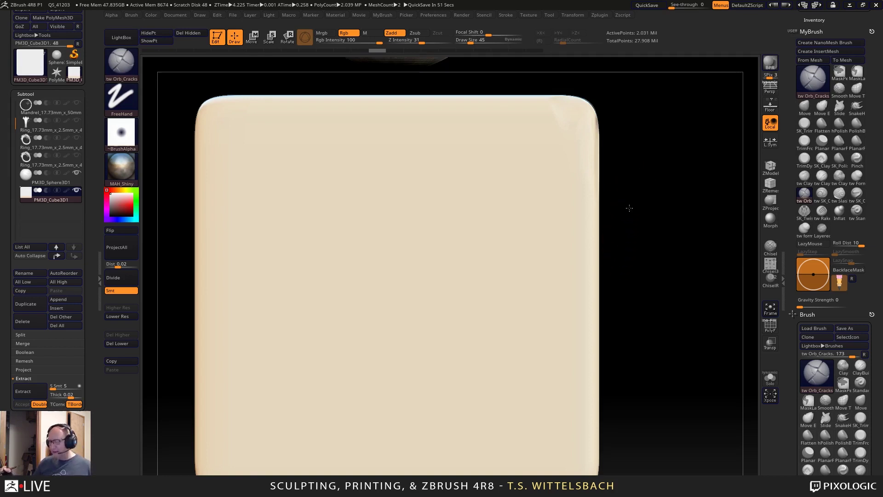
Test a vertical MaskPen stroke on the slab's front face and clear the mask.
{"action": "left_click_drag", "start_coordinate": [631, 206], "coordinate": [629, 224], "text": "alt"}
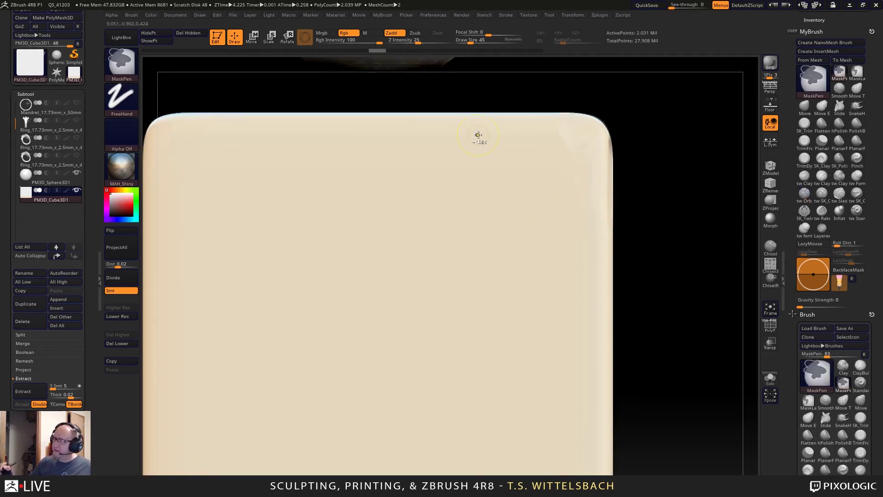
{"action": "mouse_move", "coordinate": [478, 132]}
{"action": "left_mouse_down", "text": "ctrl"}
{"action": "mouse_move", "coordinate": [482, 275]}
{"action": "mouse_move", "coordinate": [481, 167]}
{"action": "left_mouse_up", "text": "ctrl"}
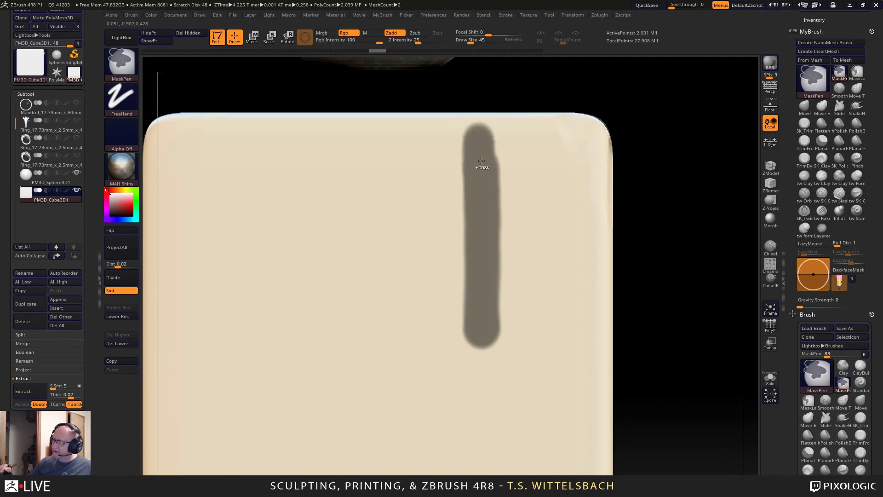
{"action": "key", "text": "ctrl+a"}
{"action": "left_click", "coordinate": [652, 215], "text": "ctrl"}
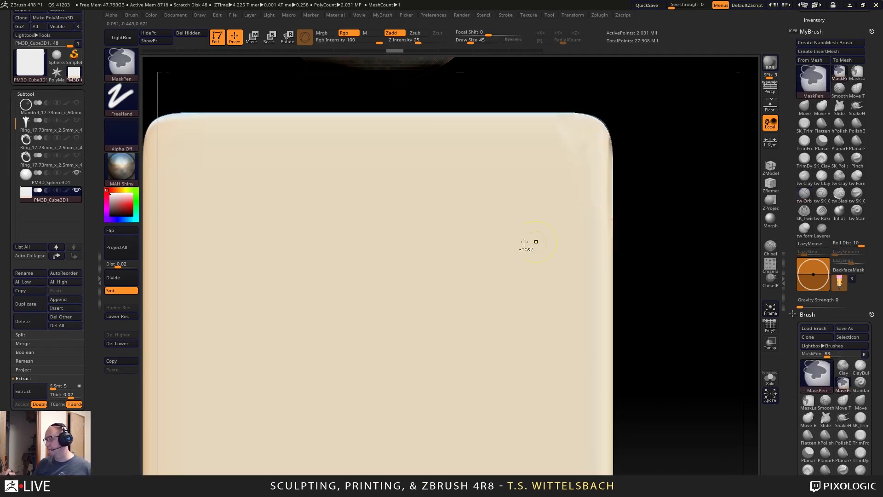
Set the MaskPen brush's focal shift to -86, test it with a short vertical mask stroke, and undo the stroke.
{"action": "key", "text": "ctrl+space"}
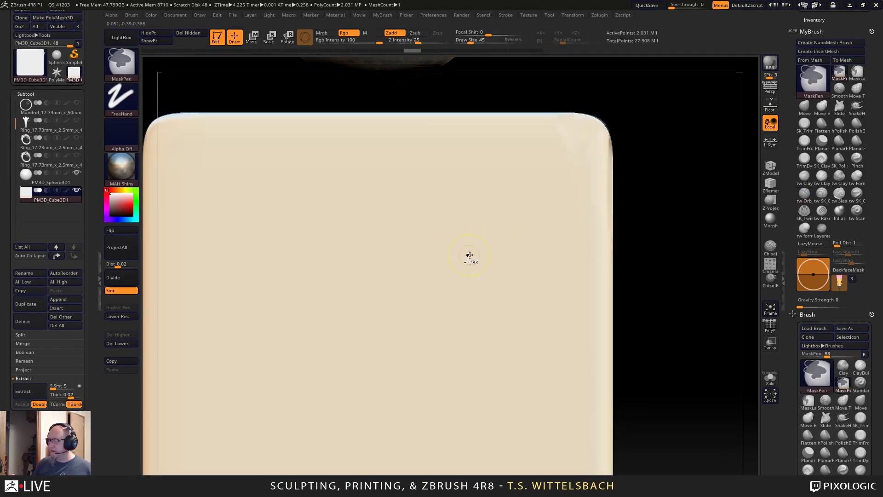
{"action": "key", "text": "space"}
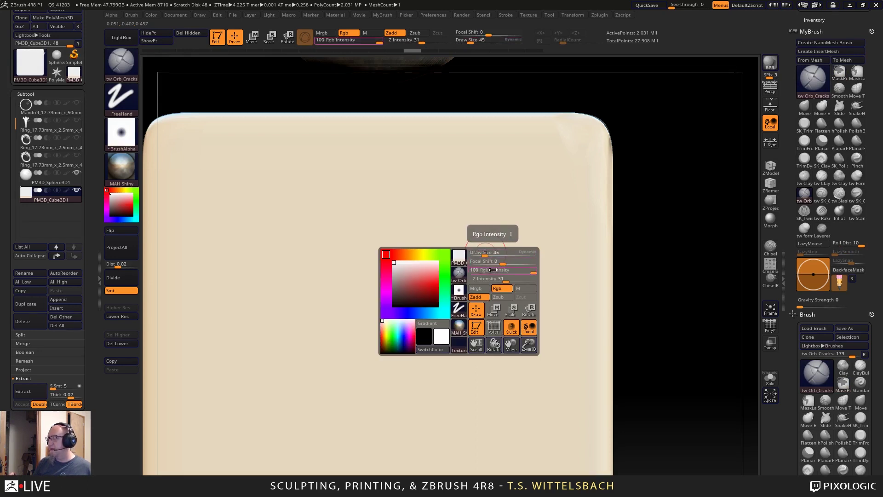
{"action": "key", "text": "ctrl"}
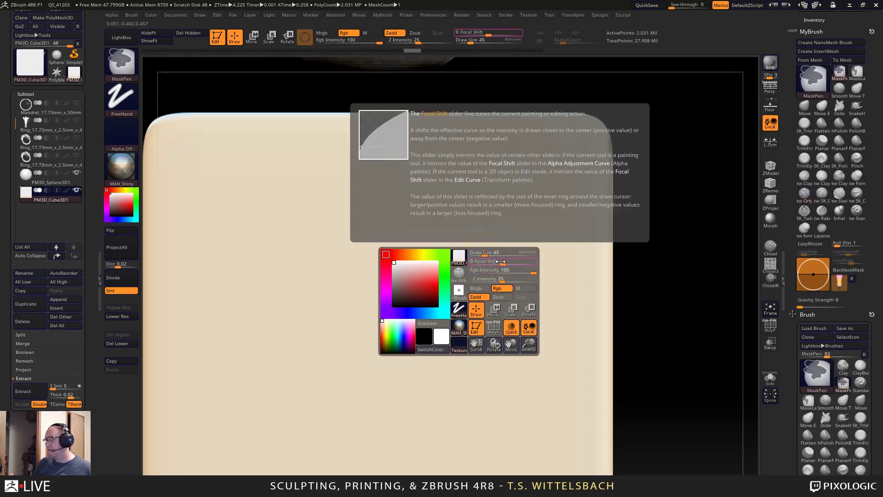
{"action": "left_click_drag", "start_coordinate": [503, 263], "coordinate": [492, 263], "text": "ctrl"}
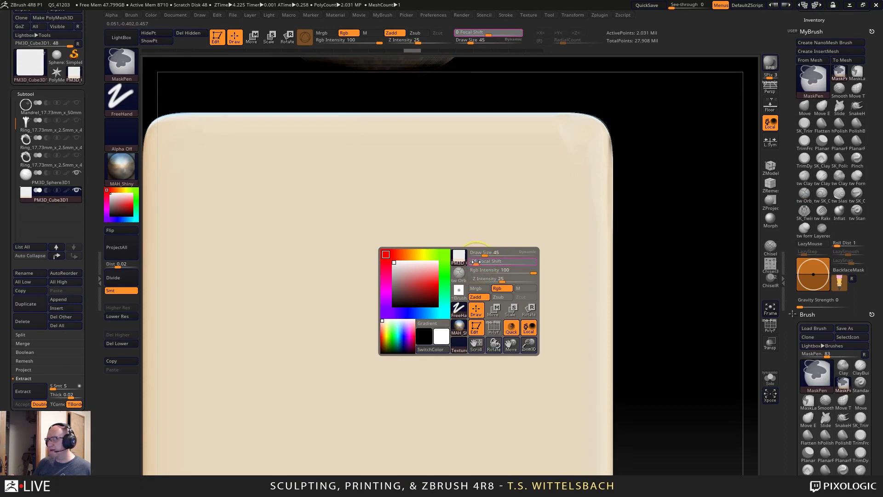
{"action": "left_click_drag", "start_coordinate": [476, 261], "coordinate": [473, 262]}
{"action": "left_click_drag", "start_coordinate": [481, 211], "coordinate": [479, 320], "text": "ctrl"}
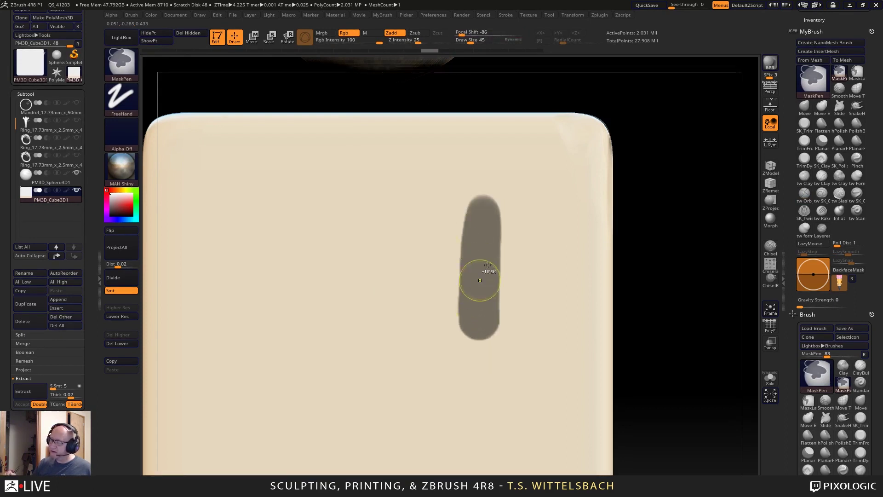
{"action": "key", "text": "ctrl+z"}
Mask a narrow vertical rectangle running down from the slab's upper edge, invert the mask, and raise the strip slightly with the move gizmo.
{"action": "left_click_drag", "start_coordinate": [633, 285], "coordinate": [622, 242], "text": "alt"}
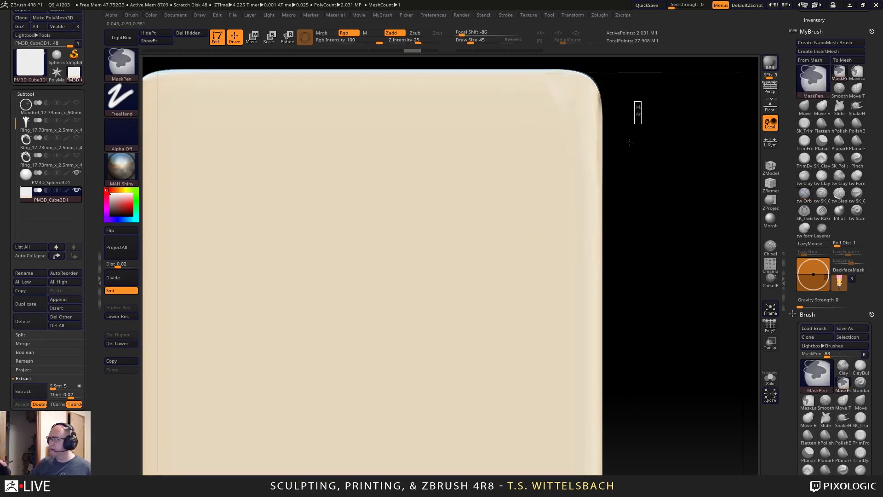
{"action": "mouse_move", "coordinate": [629, 143]}
{"action": "left_mouse_down", "text": "ctrl"}
{"action": "mouse_move", "coordinate": [605, 393]}
{"action": "mouse_move", "coordinate": [534, 319]}
{"action": "mouse_move", "coordinate": [477, 296]}
{"action": "mouse_move", "coordinate": [437, 316]}
{"action": "left_mouse_up", "text": "ctrl"}
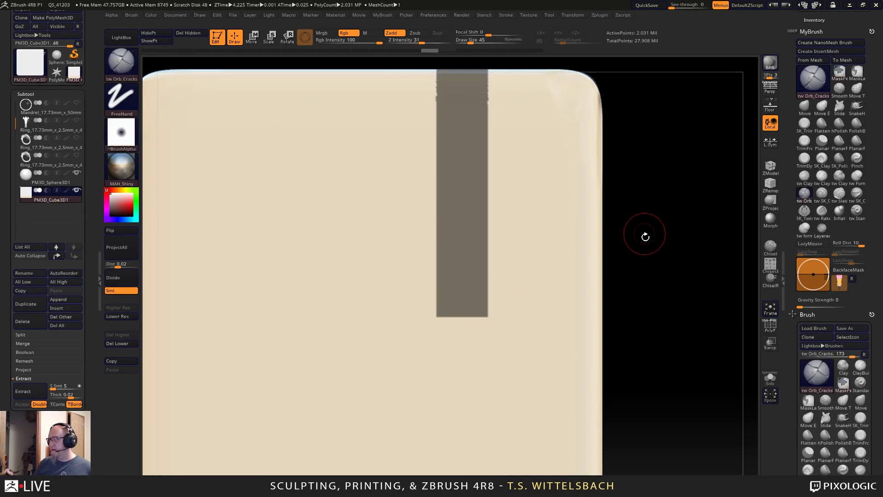
{"action": "left_click", "coordinate": [645, 235], "text": "ctrl"}
{"action": "left_click_drag", "start_coordinate": [645, 236], "coordinate": [648, 263]}
{"action": "key", "text": "w"}
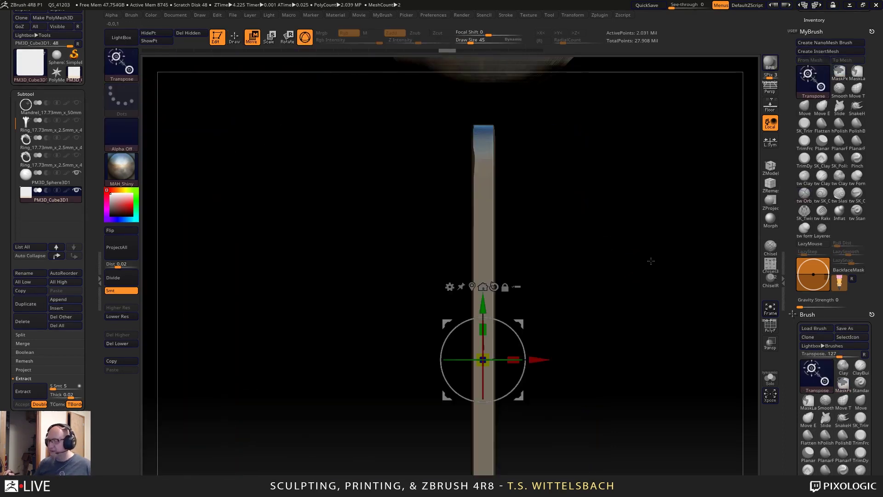
{"action": "left_click_drag", "start_coordinate": [534, 358], "coordinate": [538, 357]}
Inspect the raised strip's profile against the slab and clear the mask.
{"action": "left_click_drag", "start_coordinate": [565, 322], "coordinate": [704, 187]}
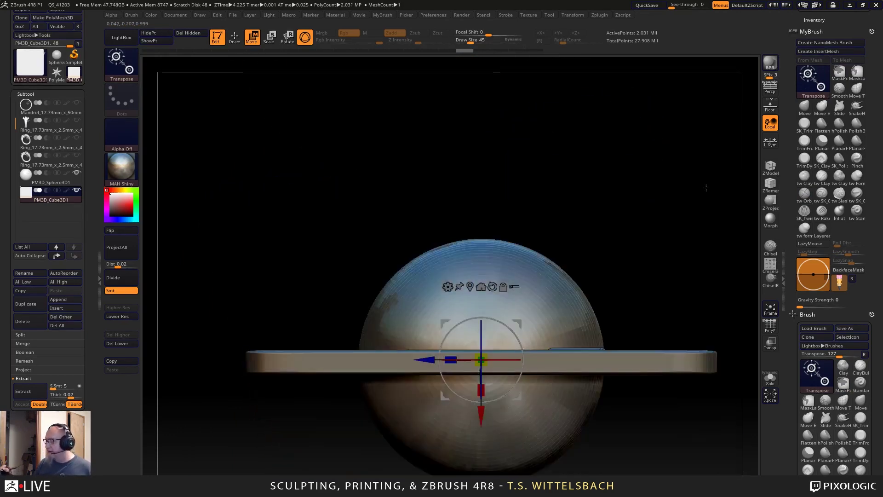
{"action": "left_click_drag", "start_coordinate": [674, 247], "coordinate": [491, 179], "text": "alt"}
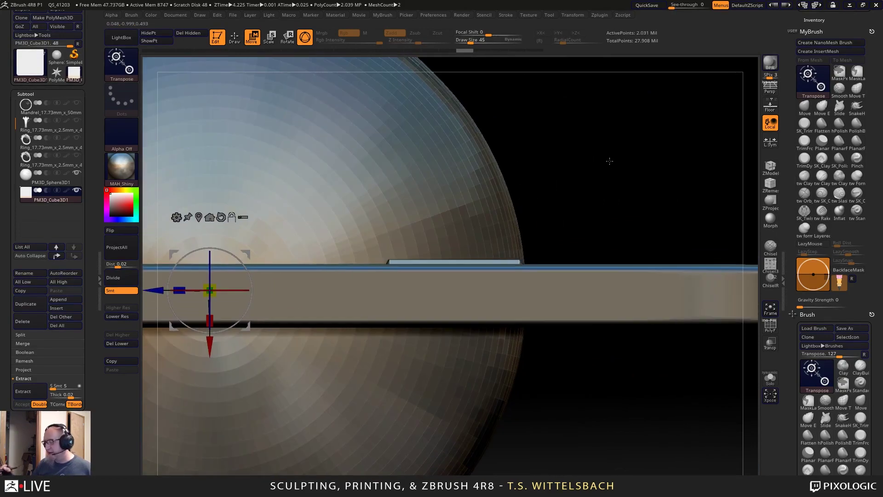
{"action": "left_click_drag", "start_coordinate": [631, 153], "coordinate": [623, 172], "text": "alt"}
{"action": "left_click_drag", "start_coordinate": [546, 404], "coordinate": [505, 375], "text": "alt"}
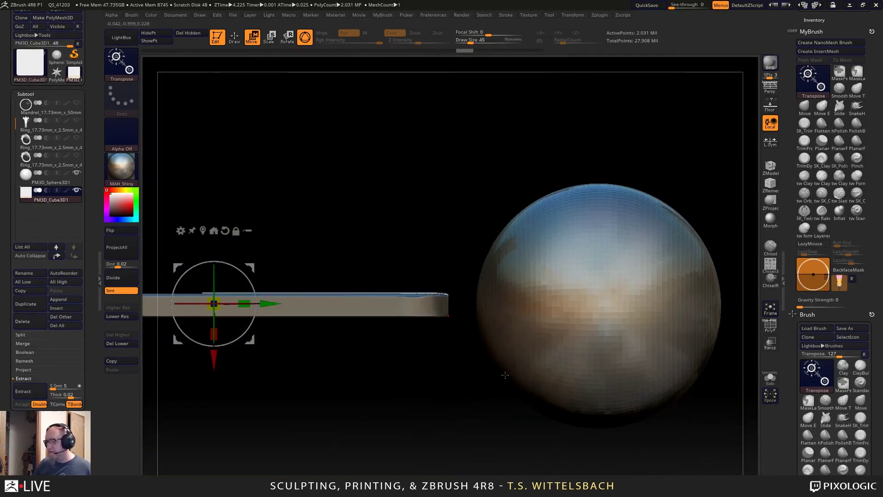
{"action": "mouse_move", "coordinate": [473, 406]}
{"action": "left_mouse_down"}
{"action": "mouse_move", "coordinate": [475, 468]}
{"action": "mouse_move", "coordinate": [519, 471]}
{"action": "mouse_move", "coordinate": [505, 465]}
{"action": "mouse_move", "coordinate": [619, 320]}
{"action": "left_mouse_up"}
{"action": "left_click_drag", "start_coordinate": [594, 416], "coordinate": [589, 422], "text": "ctrl"}
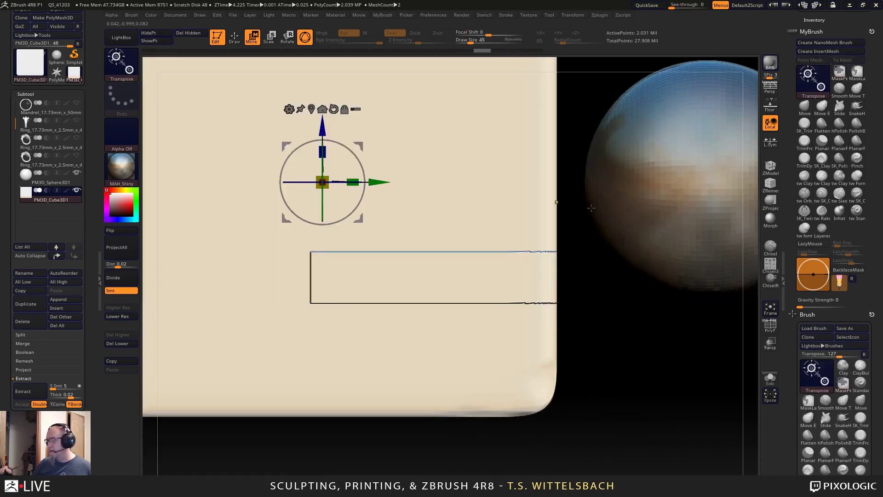
Mask a wide rectangle crossing the raised strip, invert the mask, and raise that rectangle off the slab's face.
{"action": "left_click_drag", "start_coordinate": [590, 214], "coordinate": [615, 454], "text": "ctrl"}
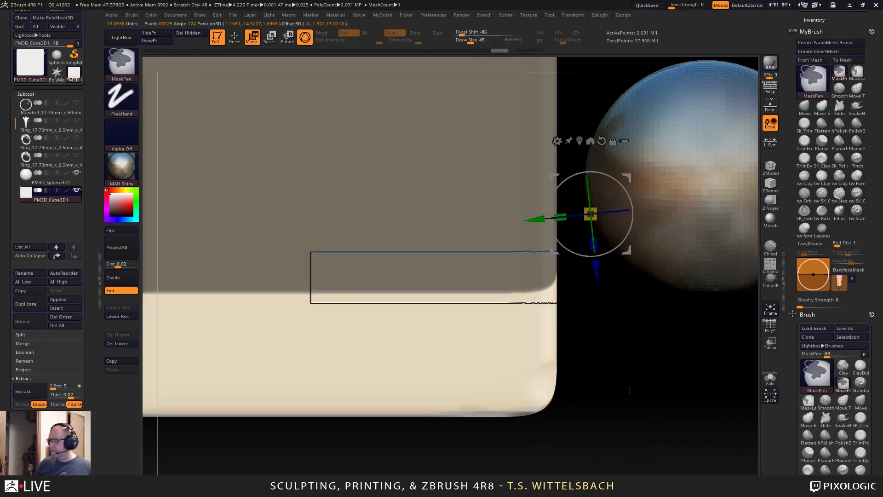
{"action": "left_click_drag", "start_coordinate": [594, 391], "coordinate": [614, 396], "text": "ctrl"}
{"action": "key", "text": "q"}
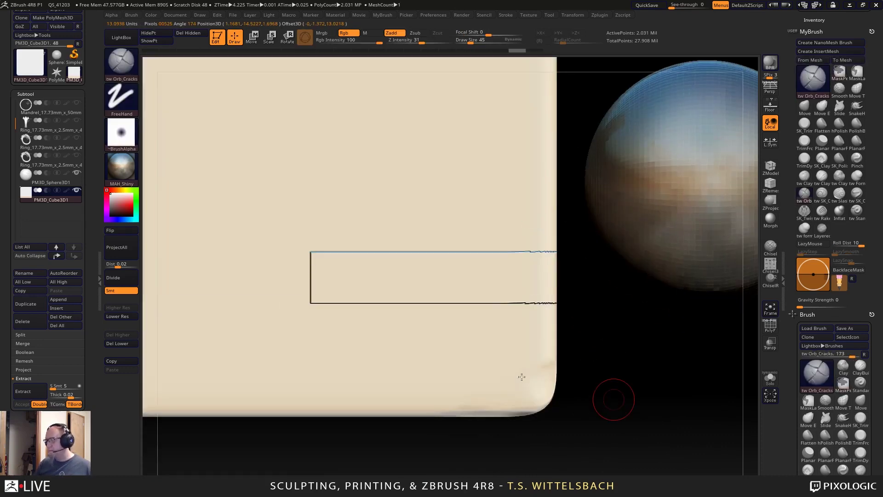
{"action": "mouse_move", "coordinate": [606, 290]}
{"action": "left_mouse_down", "text": "ctrl"}
{"action": "mouse_move", "coordinate": [641, 442]}
{"action": "mouse_move", "coordinate": [488, 352]}
{"action": "mouse_move", "coordinate": [509, 391]}
{"action": "left_mouse_up", "text": "ctrl"}
{"action": "left_click", "coordinate": [601, 437], "text": "ctrl"}
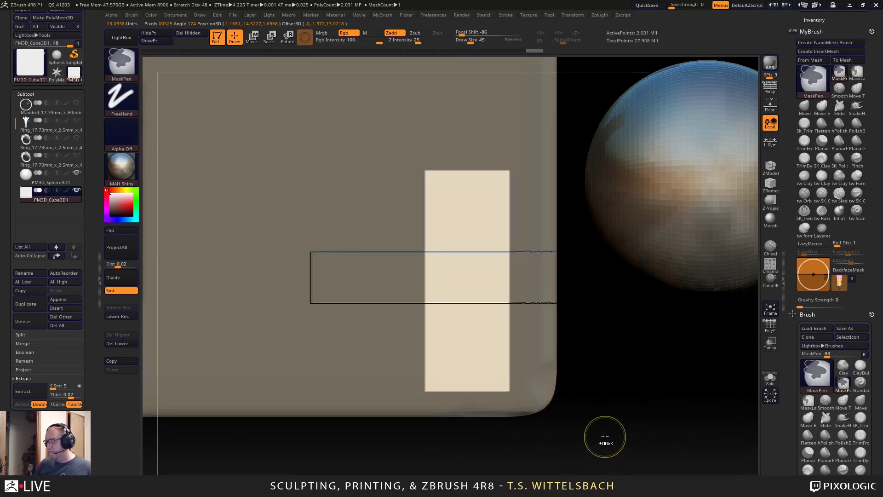
{"action": "left_click_drag", "start_coordinate": [606, 434], "coordinate": [636, 346]}
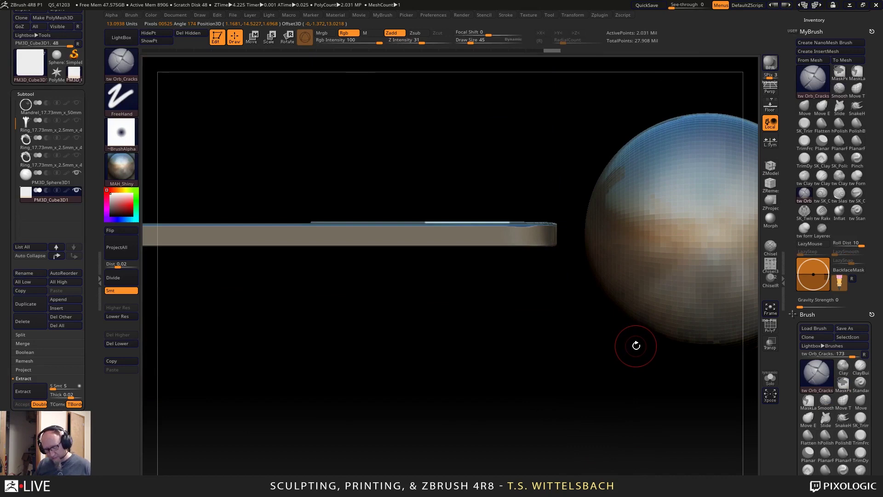
{"action": "key", "text": "w"}
{"action": "left_click_drag", "start_coordinate": [591, 266], "coordinate": [591, 266]}
Mask the area where the two raised strips overlap and invert the mask to leave only that block editable.
{"action": "left_click_drag", "start_coordinate": [534, 300], "coordinate": [614, 258]}
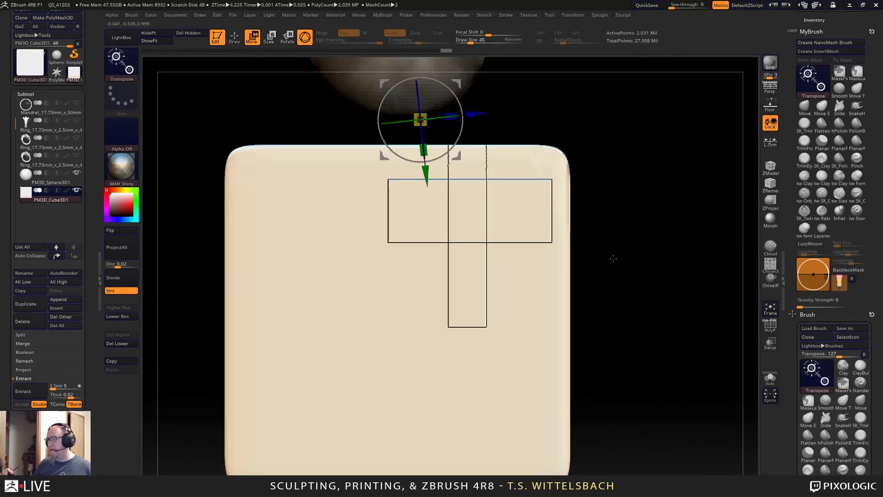
{"action": "mouse_move", "coordinate": [650, 282]}
{"action": "left_mouse_down", "text": "shift"}
{"action": "mouse_move", "coordinate": [617, 322]}
{"action": "mouse_move", "coordinate": [619, 352]}
{"action": "mouse_move", "coordinate": [614, 330]}
{"action": "mouse_move", "coordinate": [598, 342]}
{"action": "mouse_move", "coordinate": [600, 361]}
{"action": "mouse_move", "coordinate": [586, 363]}
{"action": "mouse_move", "coordinate": [627, 350]}
{"action": "mouse_move", "coordinate": [609, 338]}
{"action": "mouse_move", "coordinate": [625, 247]}
{"action": "mouse_move", "coordinate": [632, 313]}
{"action": "left_mouse_up", "text": "shift"}
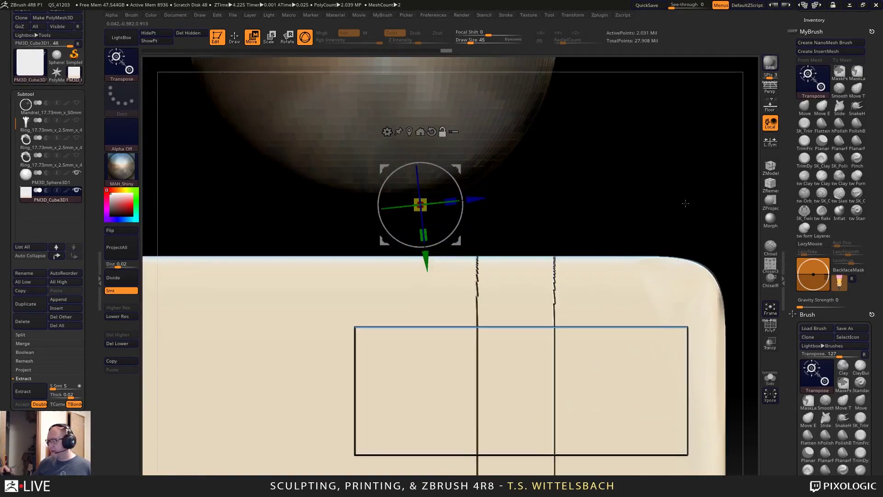
{"action": "left_click_drag", "start_coordinate": [686, 202], "coordinate": [605, 105], "text": "alt"}
{"action": "left_click_drag", "start_coordinate": [638, 156], "coordinate": [672, 112]}
{"action": "left_click_drag", "start_coordinate": [627, 64], "coordinate": [633, 261], "text": "alt"}
{"action": "left_click_drag", "start_coordinate": [589, 185], "coordinate": [386, 316], "text": "ctrl"}
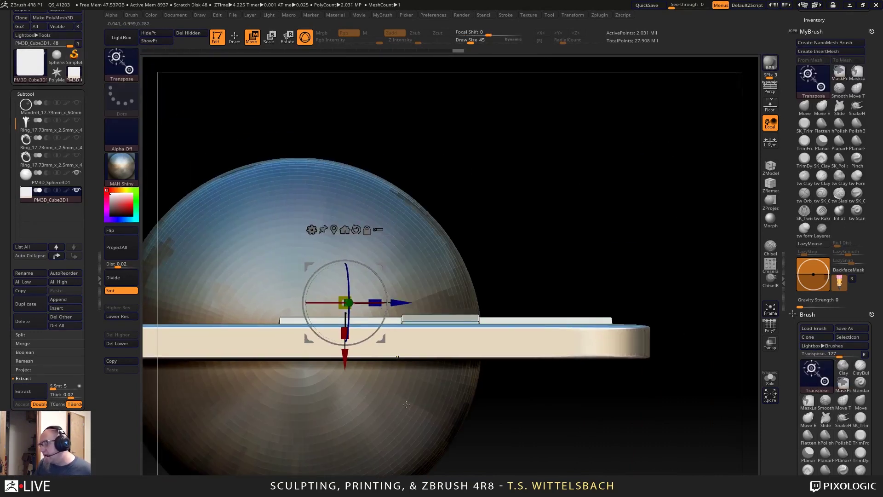
{"action": "left_click", "coordinate": [528, 427], "text": "ctrl"}
Curve the overlap block's surface with a transpose line about 3.43 units long, raising both of its ends.
{"action": "left_click_drag", "start_coordinate": [527, 427], "coordinate": [540, 445]}
{"action": "key", "text": "y"}
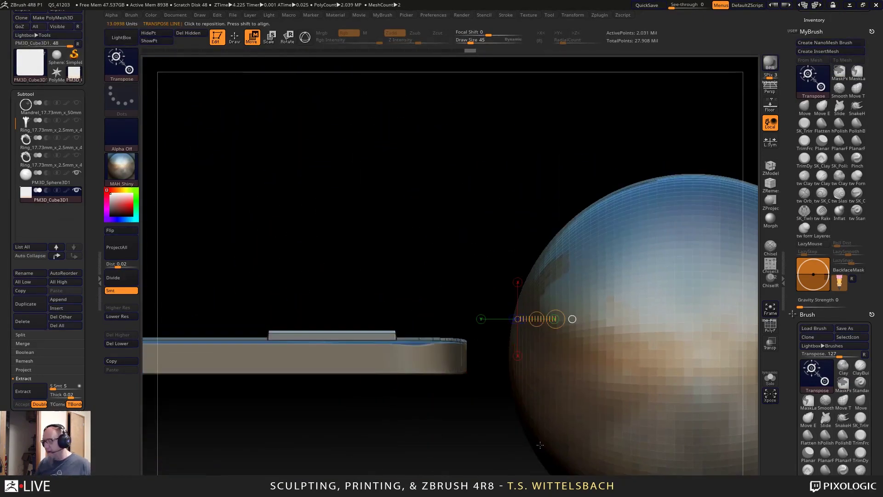
{"action": "left_click_drag", "start_coordinate": [381, 420], "coordinate": [434, 330], "text": "alt"}
{"action": "left_click_drag", "start_coordinate": [399, 299], "coordinate": [495, 296]}
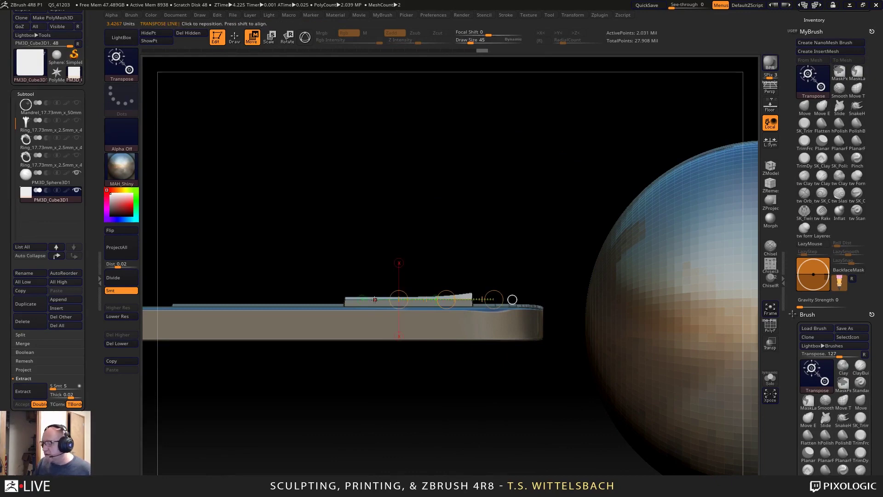
{"action": "left_click_drag", "start_coordinate": [399, 299], "coordinate": [303, 299]}
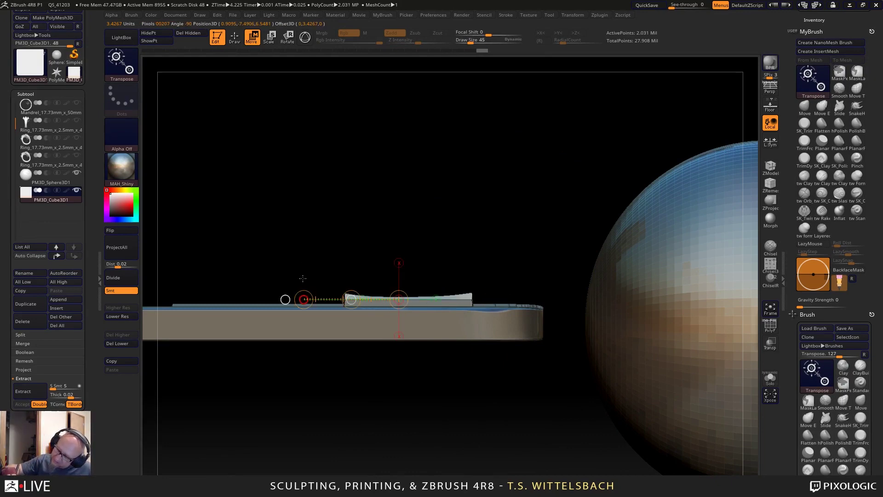
{"action": "left_click_drag", "start_coordinate": [295, 270], "coordinate": [656, 237]}
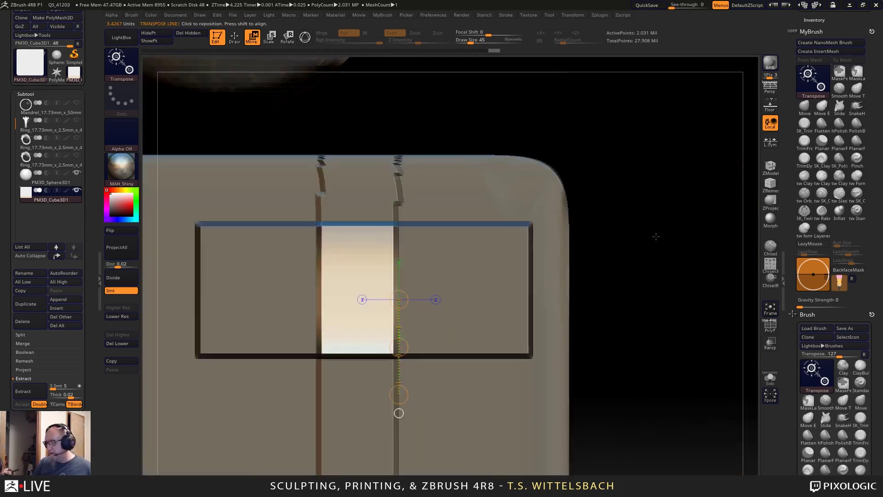
Isolate the wide strip's outer section beside the overlap with a mask and lay a transpose line along its length.
{"action": "mouse_move", "coordinate": [639, 295]}
{"action": "left_mouse_down", "text": "shift"}
{"action": "mouse_move", "coordinate": [608, 199]}
{"action": "mouse_move", "coordinate": [422, 292]}
{"action": "mouse_move", "coordinate": [280, 332]}
{"action": "left_mouse_up", "text": "shift"}
{"action": "left_click_drag", "start_coordinate": [593, 223], "coordinate": [398, 304], "text": "ctrl"}
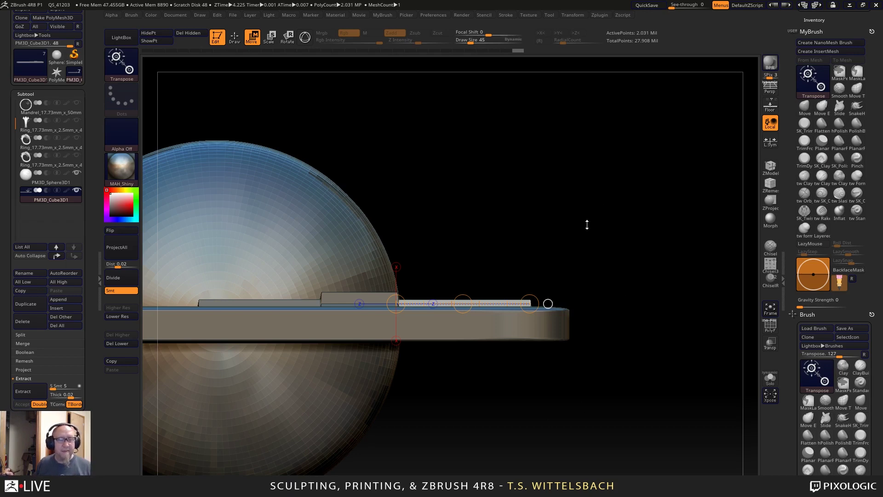
{"action": "mouse_move", "coordinate": [587, 225]}
{"action": "left_mouse_down"}
{"action": "mouse_move", "coordinate": [619, 221]}
{"action": "mouse_move", "coordinate": [613, 247]}
{"action": "mouse_move", "coordinate": [631, 256]}
{"action": "mouse_move", "coordinate": [625, 270]}
{"action": "mouse_move", "coordinate": [665, 243]}
{"action": "mouse_move", "coordinate": [649, 262]}
{"action": "left_mouse_up"}
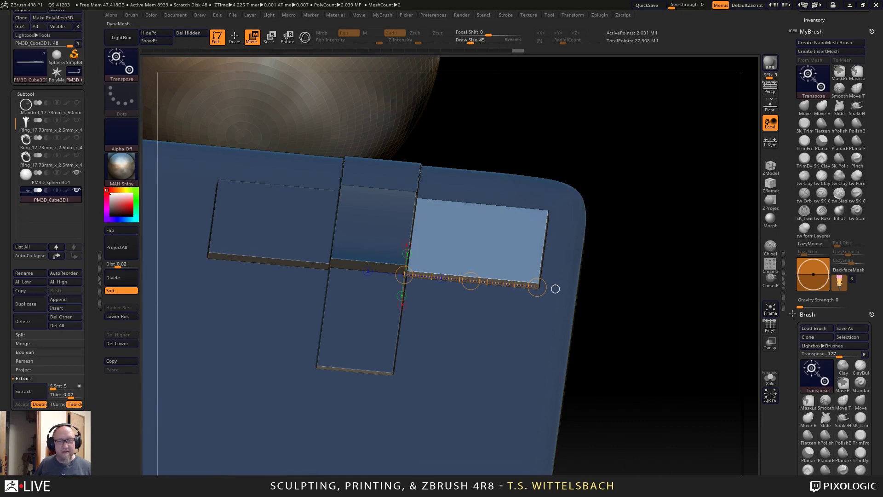
Switch to OBS Studio to check the live stream's status.
{"action": "key", "text": "super"}
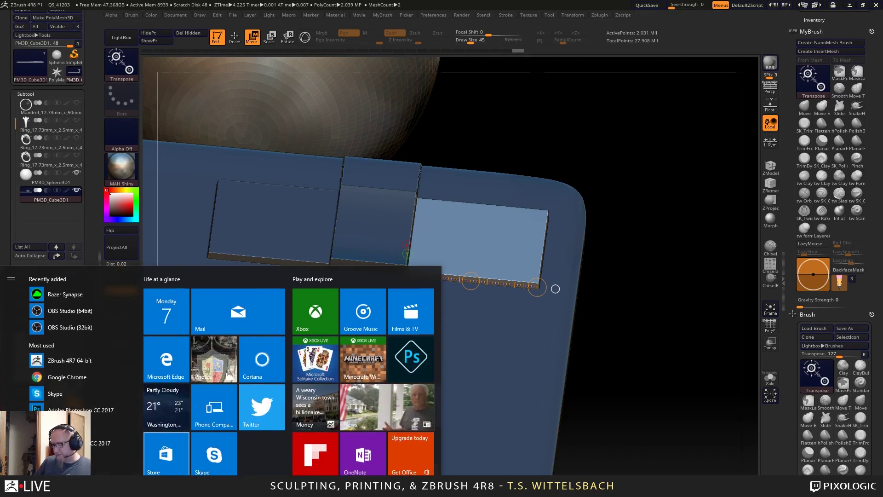
{"action": "left_click", "coordinate": [463, 486]}
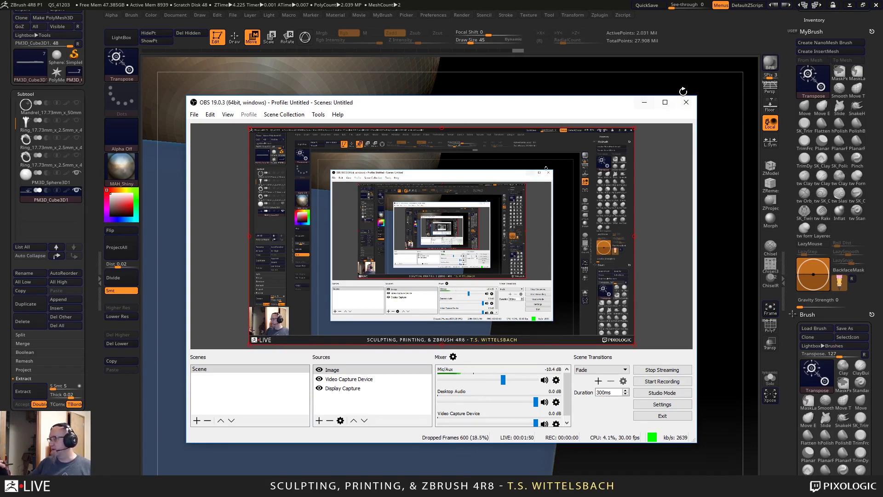
Minimize the OBS window and return to the raised blocks on the rounded plate.
{"action": "left_click", "coordinate": [646, 104]}
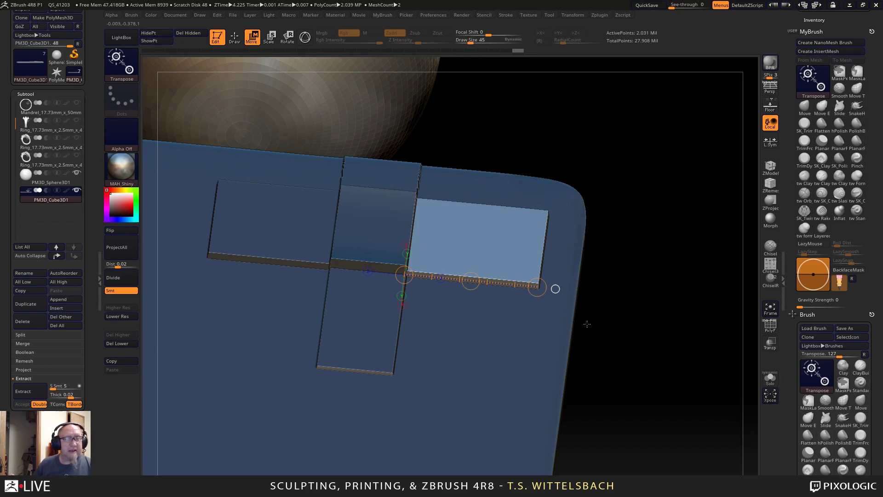
{"action": "left_click_drag", "start_coordinate": [588, 324], "coordinate": [589, 336]}
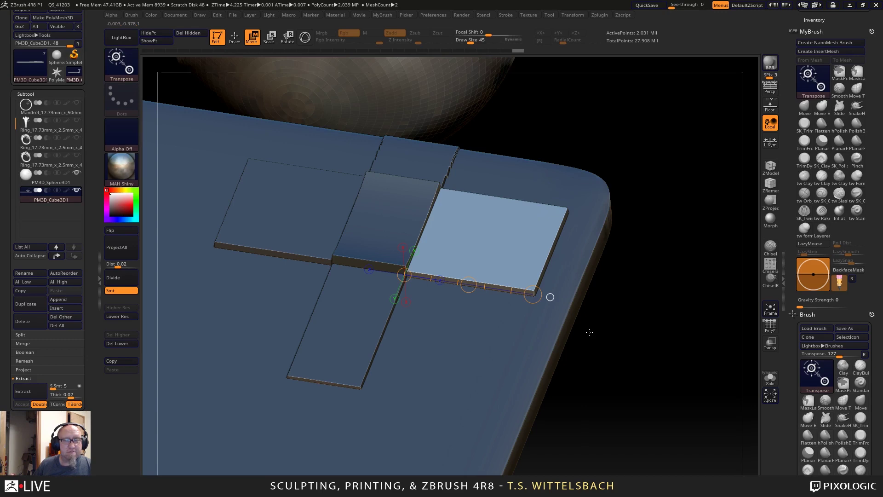
{"action": "left_click_drag", "start_coordinate": [592, 333], "coordinate": [583, 341]}
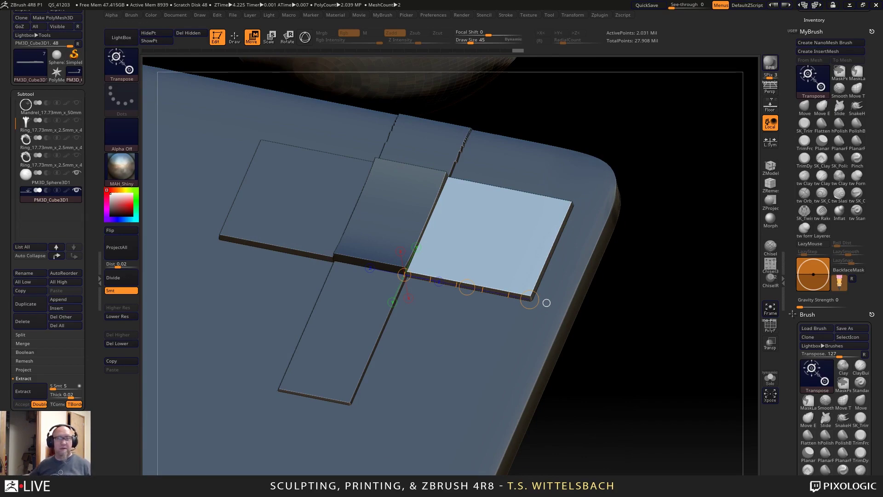
Check the Pixologic Twitch stream page and its chat in the browser.
{"action": "left_click_drag", "start_coordinate": [0, 91], "coordinate": [402, 37]}
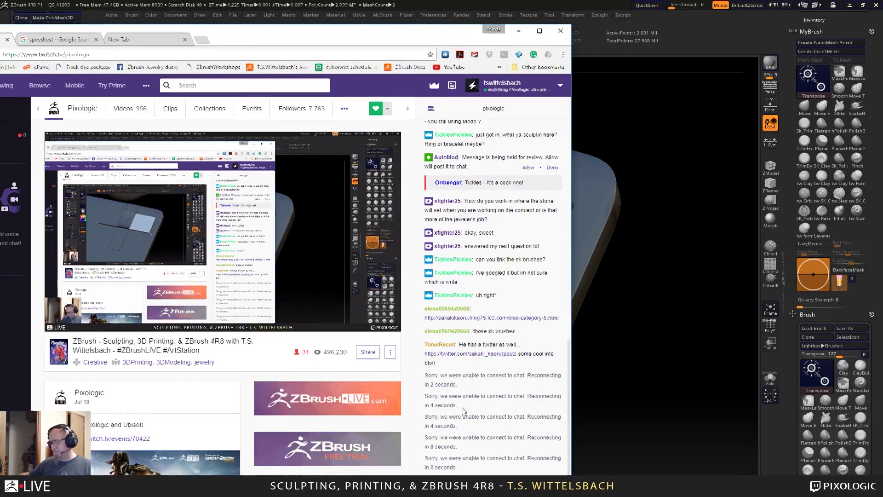
{"action": "left_click_drag", "start_coordinate": [322, 31], "coordinate": [324, 7]}
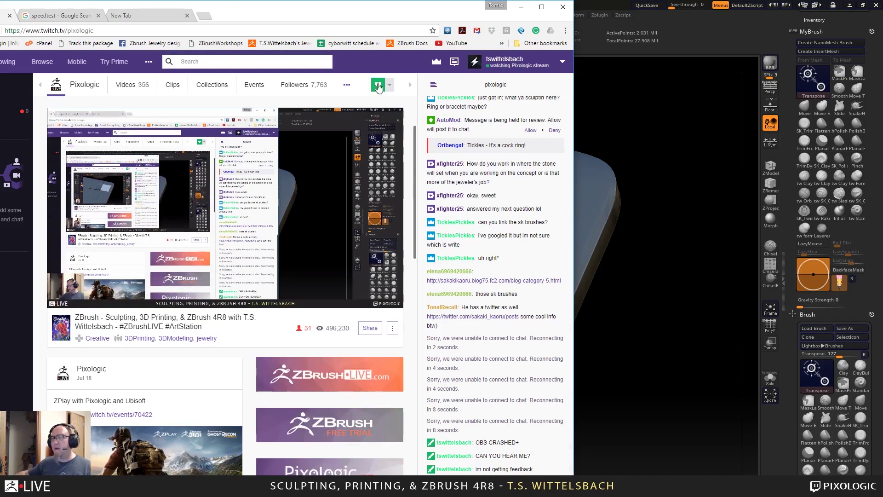
{"action": "left_click_drag", "start_coordinate": [348, 18], "coordinate": [329, 54]}
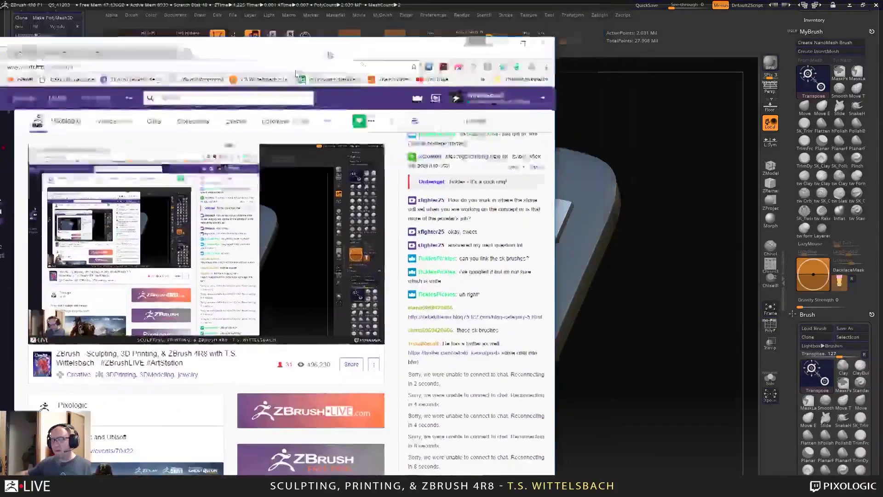
{"action": "left_click", "coordinate": [546, 303]}
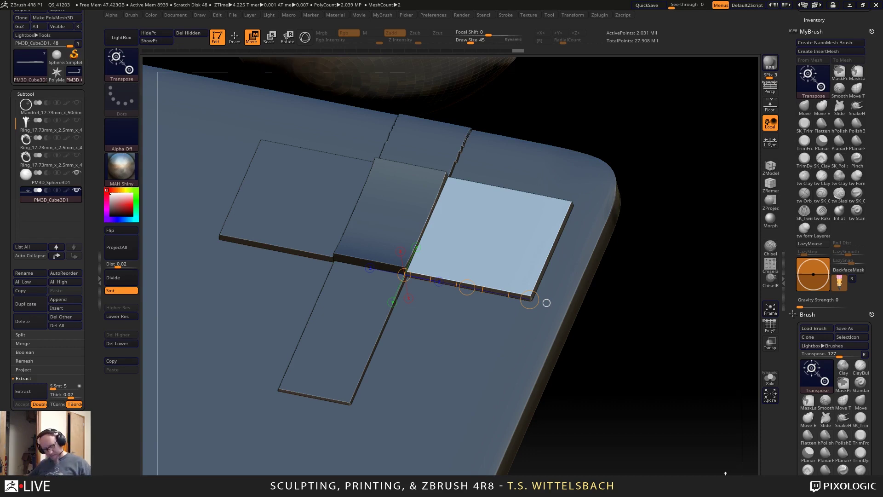
{"action": "key", "text": "super"}
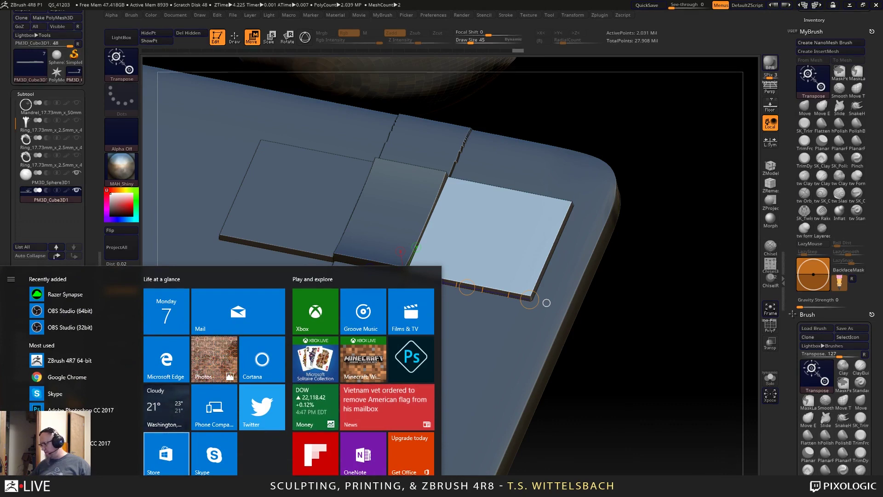
{"action": "left_click", "coordinate": [664, 384]}
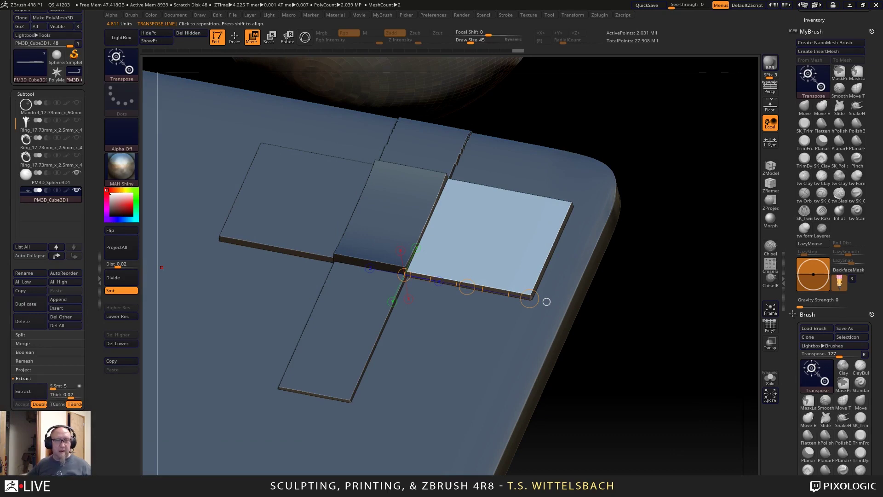
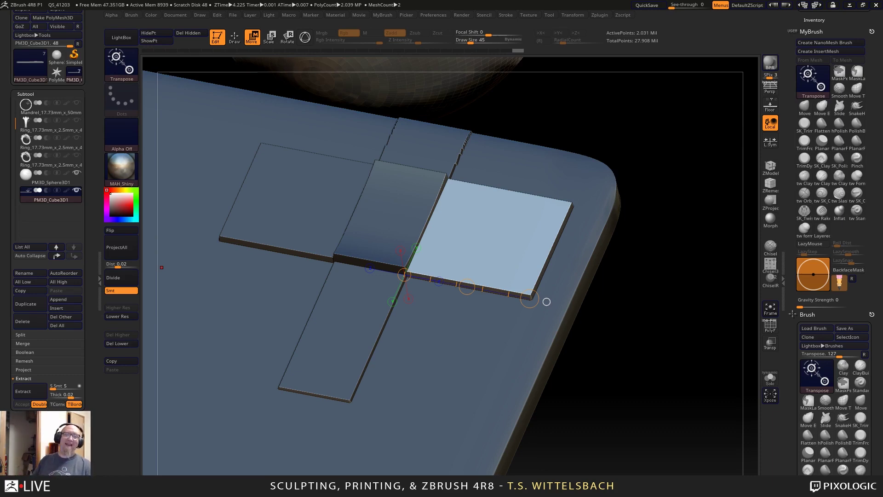
Try a slight transpose move on the lighter unmasked block while viewing the plate edge-on.
{"action": "left_click_drag", "start_coordinate": [643, 399], "coordinate": [666, 407]}
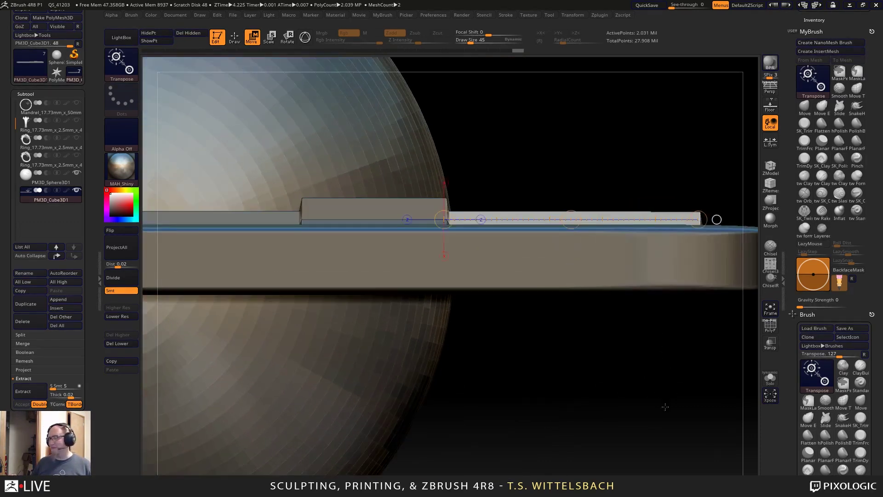
{"action": "left_click_drag", "start_coordinate": [634, 361], "coordinate": [582, 395], "text": "alt"}
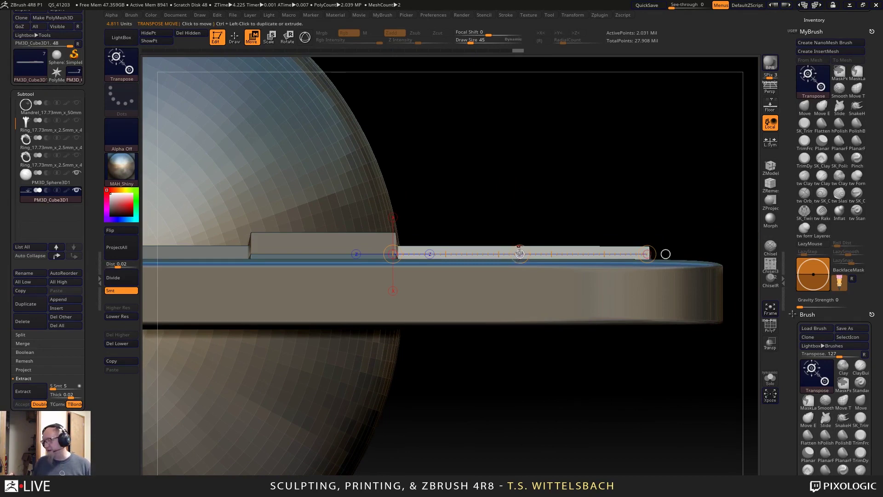
{"action": "mouse_move", "coordinate": [520, 254]}
{"action": "left_mouse_down"}
{"action": "mouse_move", "coordinate": [519, 246]}
{"action": "mouse_move", "coordinate": [519, 254]}
{"action": "left_mouse_up"}
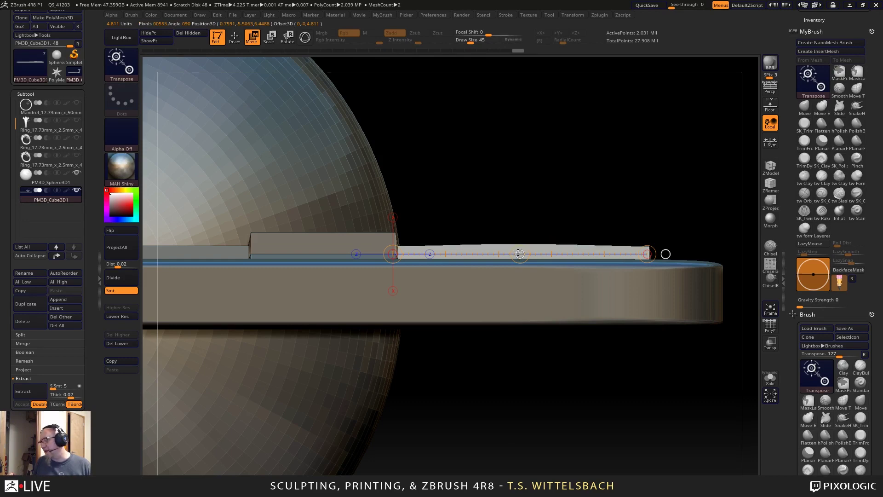
Face the plate straight on and choose the SK_Twist brush for sculpting its blank area.
{"action": "right_click_drag", "start_coordinate": [690, 193], "coordinate": [667, 381]}
{"action": "right_click_drag", "start_coordinate": [661, 340], "coordinate": [647, 279]}
{"action": "left_click_drag", "start_coordinate": [646, 279], "coordinate": [705, 375]}
{"action": "key", "text": "f"}
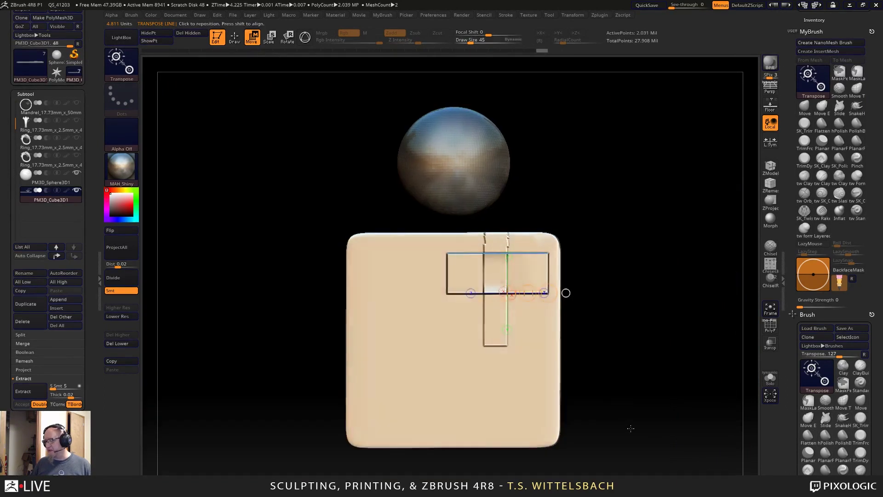
{"action": "mouse_move", "coordinate": [639, 415]}
{"action": "left_mouse_down"}
{"action": "mouse_move", "coordinate": [633, 399]}
{"action": "mouse_move", "coordinate": [629, 418]}
{"action": "mouse_move", "coordinate": [628, 410]}
{"action": "mouse_move", "coordinate": [636, 420]}
{"action": "mouse_move", "coordinate": [633, 380]}
{"action": "mouse_move", "coordinate": [681, 394]}
{"action": "mouse_move", "coordinate": [657, 381]}
{"action": "mouse_move", "coordinate": [671, 417]}
{"action": "mouse_move", "coordinate": [658, 433]}
{"action": "mouse_move", "coordinate": [651, 429]}
{"action": "mouse_move", "coordinate": [633, 343]}
{"action": "mouse_move", "coordinate": [646, 408]}
{"action": "left_mouse_up"}
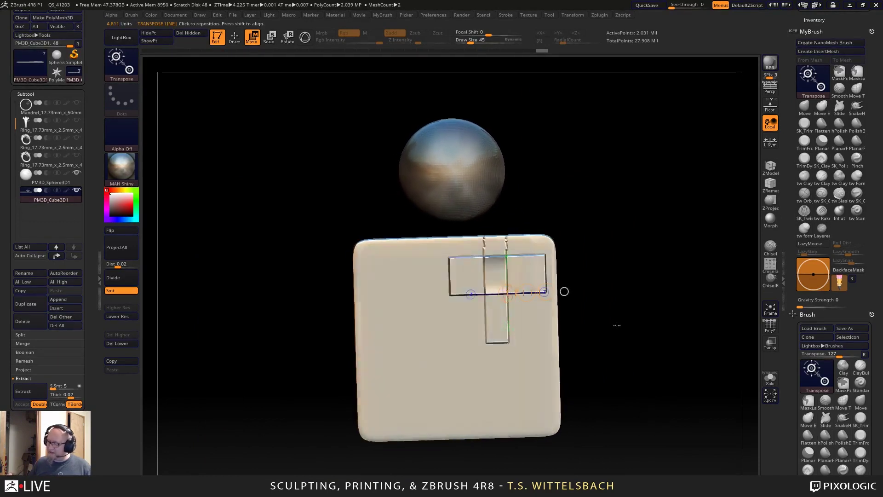
{"action": "mouse_move", "coordinate": [616, 306]}
{"action": "left_mouse_down"}
{"action": "mouse_move", "coordinate": [627, 284]}
{"action": "mouse_move", "coordinate": [647, 296]}
{"action": "mouse_move", "coordinate": [633, 288]}
{"action": "left_mouse_up"}
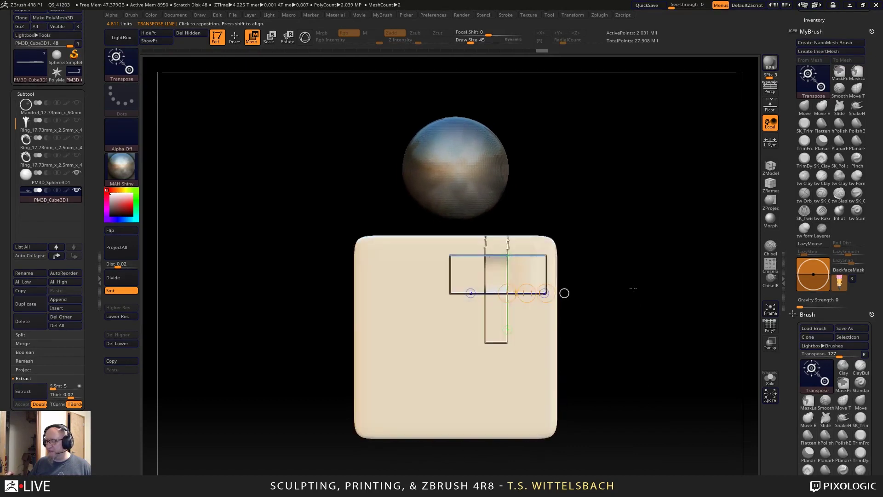
{"action": "left_click_drag", "start_coordinate": [610, 368], "coordinate": [624, 304], "text": "alt"}
{"action": "left_click_drag", "start_coordinate": [625, 305], "coordinate": [635, 340]}
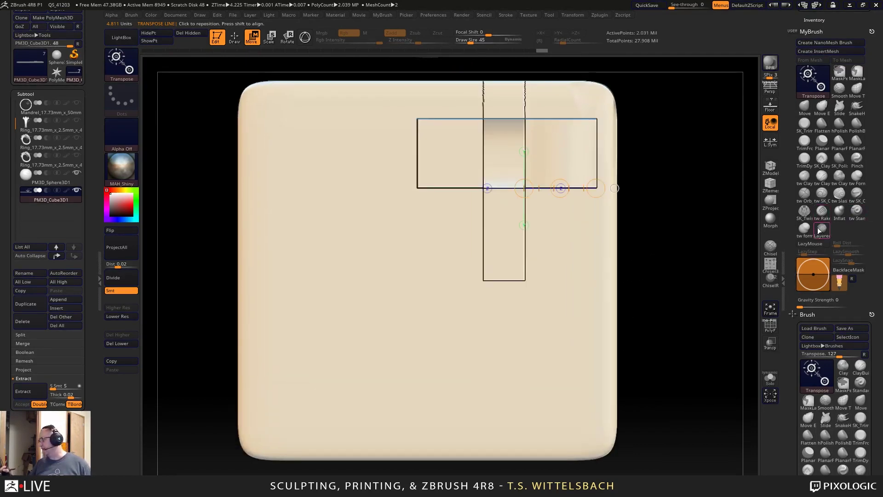
{"action": "left_click", "coordinate": [805, 213]}
{"action": "left_click_drag", "start_coordinate": [652, 277], "coordinate": [675, 241], "text": "alt"}
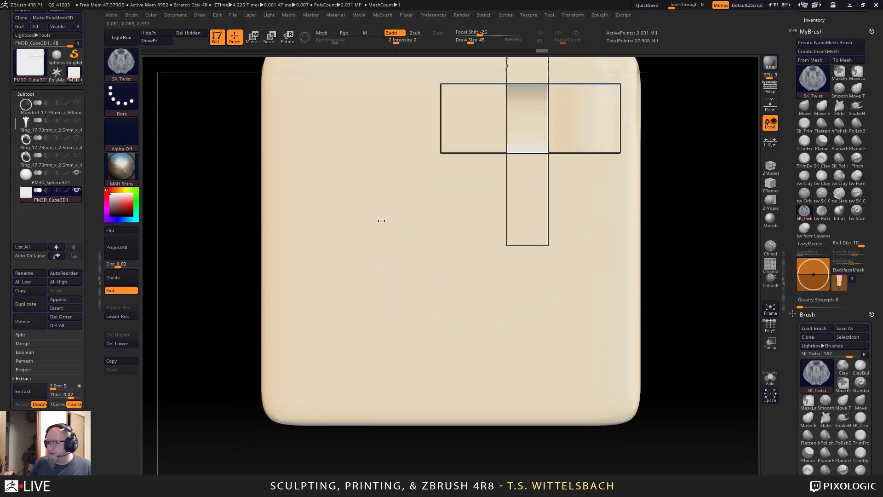
Undo a trial curved stroke and set the SK_Twist brush to Z Intensity 3 and Draw Size 26.
{"action": "mouse_move", "coordinate": [387, 253]}
{"action": "left_mouse_down"}
{"action": "mouse_move", "coordinate": [403, 301]}
{"action": "mouse_move", "coordinate": [442, 302]}
{"action": "left_mouse_up"}
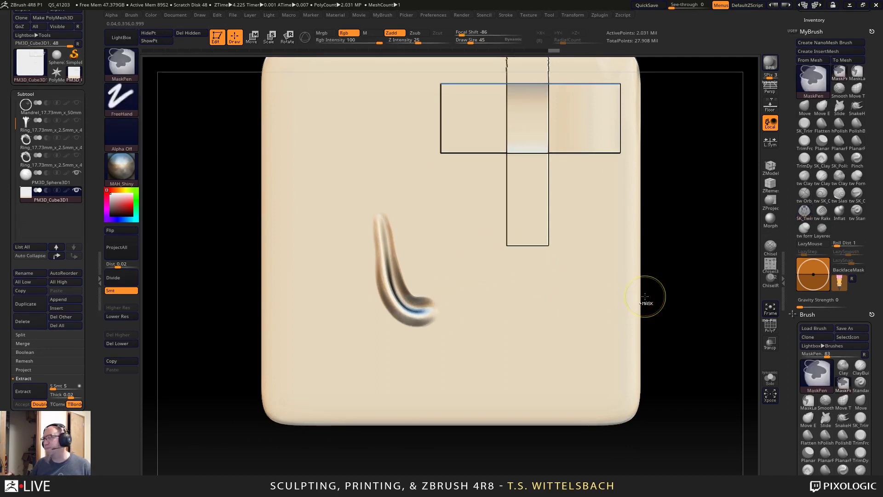
{"action": "key", "text": "ctrl+z"}
{"action": "left_click", "coordinate": [398, 41]}
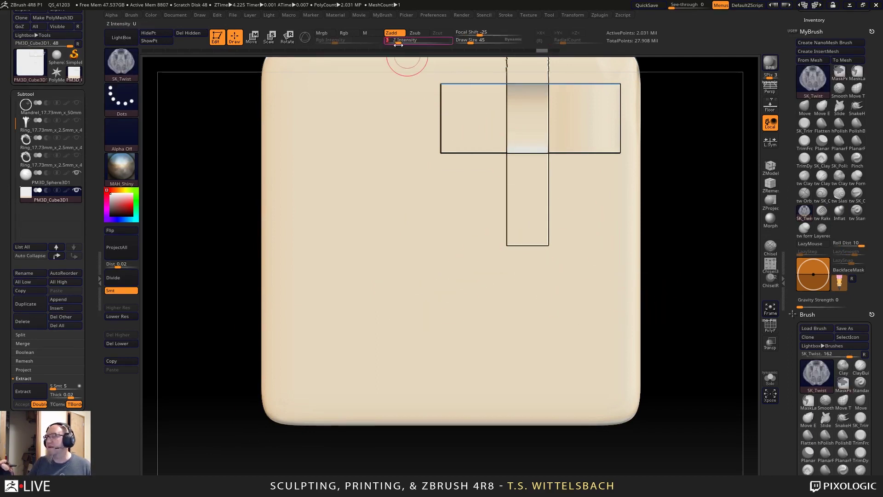
{"action": "key", "text": "space"}
{"action": "left_click_drag", "start_coordinate": [476, 276], "coordinate": [475, 276]}
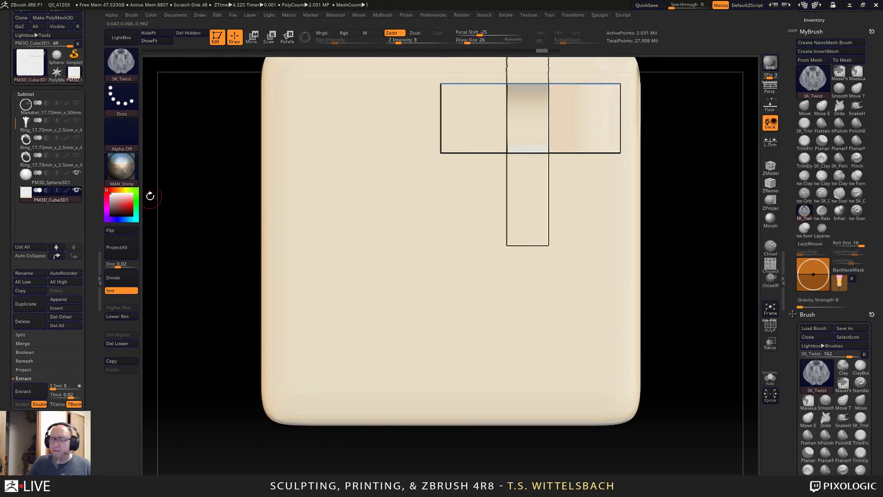
Apply the mah_dirty_blue material and sculpt a curved SK_Twist stroke in the blank area beside the raised blocks.
{"action": "left_click", "coordinate": [121, 168]}
{"action": "left_click", "coordinate": [692, 244]}
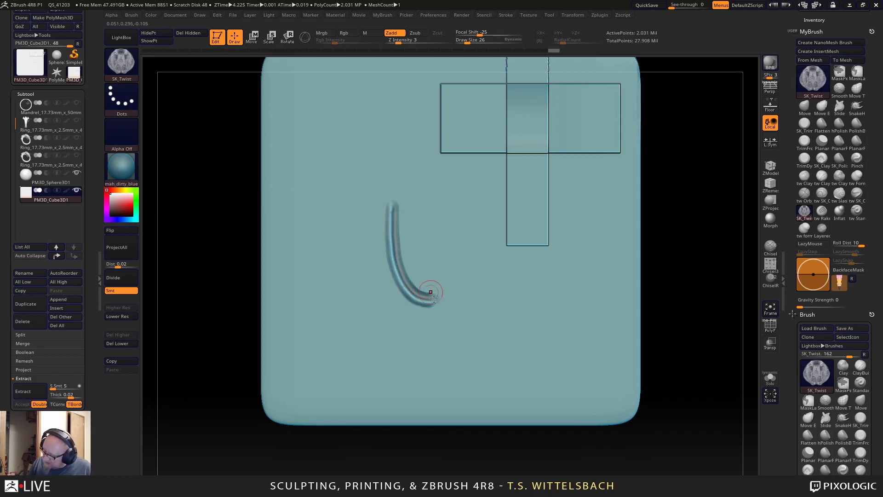
{"action": "mouse_move", "coordinate": [479, 456]}
{"action": "left_mouse_down", "text": "alt"}
{"action": "mouse_move", "coordinate": [473, 446]}
{"action": "mouse_move", "coordinate": [487, 443]}
{"action": "mouse_move", "coordinate": [530, 465]}
{"action": "mouse_move", "coordinate": [502, 416]}
{"action": "mouse_move", "coordinate": [506, 345]}
{"action": "left_mouse_up", "text": "alt"}
{"action": "mouse_move", "coordinate": [381, 418]}
{"action": "left_mouse_down"}
{"action": "mouse_move", "coordinate": [365, 432]}
{"action": "mouse_move", "coordinate": [366, 445]}
{"action": "left_mouse_up"}
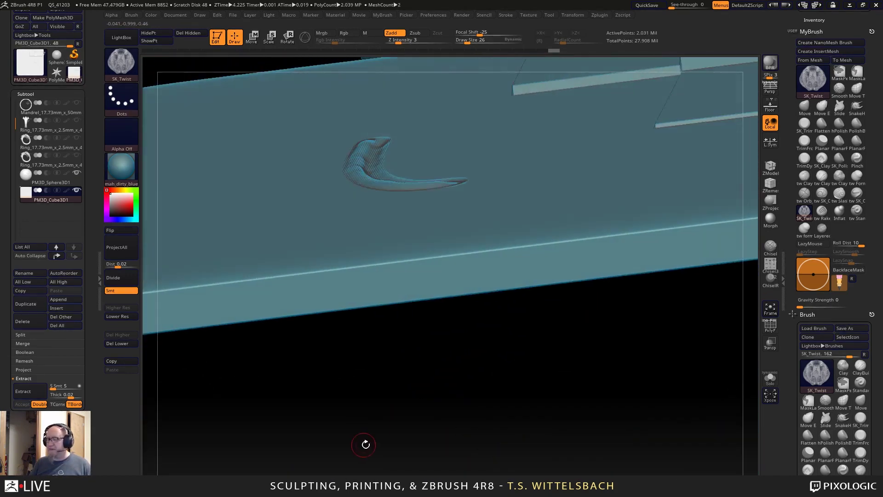
{"action": "mouse_move", "coordinate": [365, 444]}
{"action": "right_mouse_down"}
{"action": "mouse_move", "coordinate": [389, 411]}
{"action": "mouse_move", "coordinate": [405, 424]}
{"action": "right_mouse_up"}
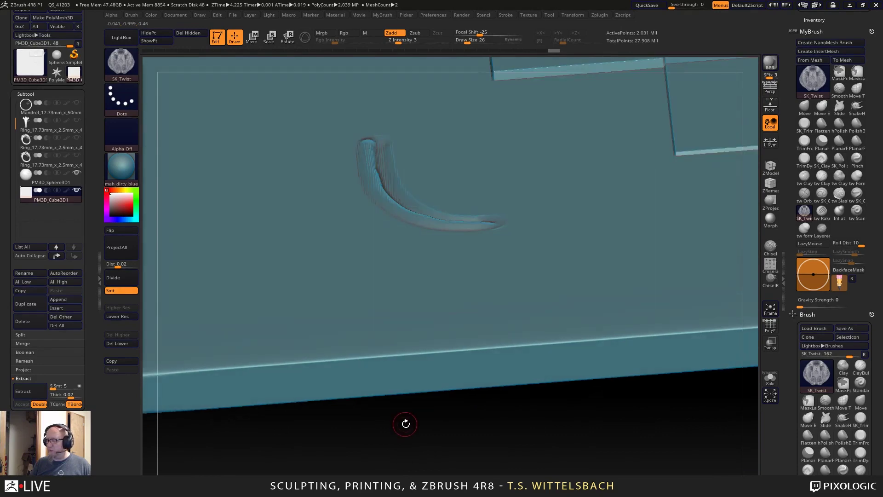
{"action": "left_click_drag", "start_coordinate": [405, 424], "coordinate": [407, 437], "text": "shift"}
{"action": "left_click_drag", "start_coordinate": [656, 406], "coordinate": [628, 465], "text": "shift"}
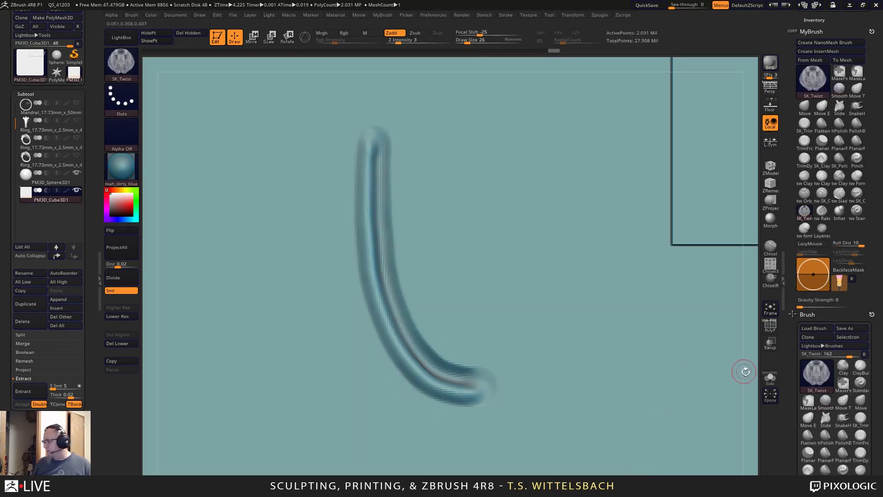
Build up clay along the outer side of the curved ridge using SK_ClayFill at Draw Size 21.
{"action": "mouse_move", "coordinate": [745, 371]}
{"action": "left_mouse_down", "text": "alt"}
{"action": "mouse_move", "coordinate": [740, 304]}
{"action": "mouse_move", "coordinate": [752, 248]}
{"action": "left_mouse_up", "text": "alt"}
{"action": "left_click", "coordinate": [822, 158]}
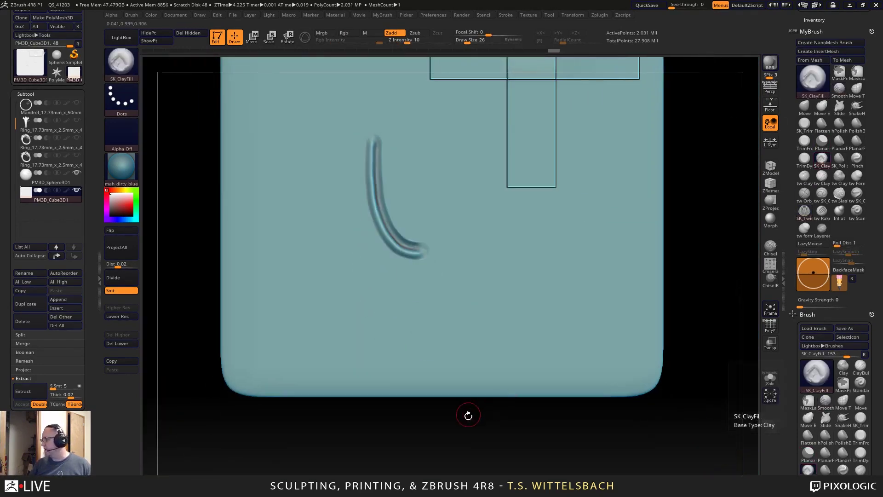
{"action": "key", "text": "space"}
{"action": "left_click_drag", "start_coordinate": [403, 458], "coordinate": [398, 452], "text": "shift"}
{"action": "key", "text": "space"}
{"action": "left_click_drag", "start_coordinate": [377, 202], "coordinate": [370, 201]}
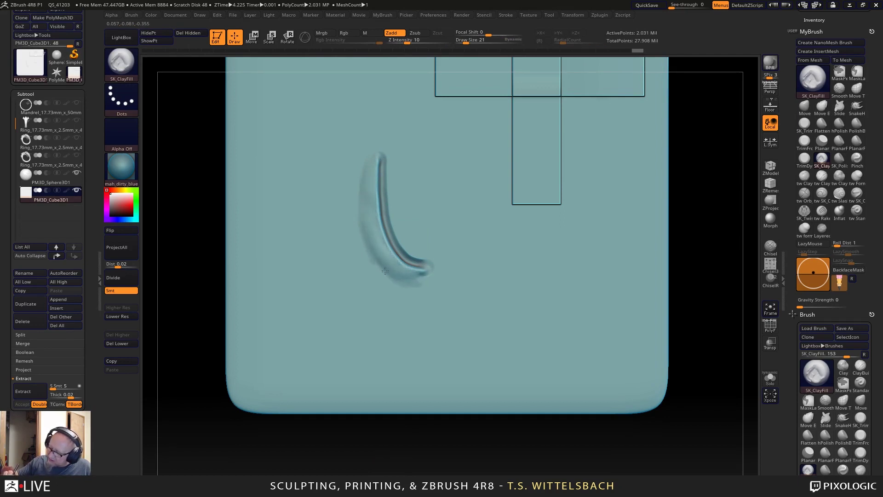
{"action": "left_click_drag", "start_coordinate": [385, 271], "coordinate": [384, 274]}
Widen the clay slope beside the curved ridge with SK_ClayFill at Draw Size 42 and smooth it.
{"action": "key", "text": "space"}
{"action": "mouse_move", "coordinate": [357, 222]}
{"action": "left_mouse_down"}
{"action": "mouse_move", "coordinate": [360, 182]}
{"action": "mouse_move", "coordinate": [357, 197]}
{"action": "left_mouse_up"}
{"action": "key", "text": "space"}
{"action": "mouse_move", "coordinate": [362, 156]}
{"action": "left_mouse_down"}
{"action": "mouse_move", "coordinate": [359, 191]}
{"action": "mouse_move", "coordinate": [380, 267]}
{"action": "left_mouse_up"}
{"action": "left_click_drag", "start_coordinate": [497, 432], "coordinate": [549, 442], "text": "alt"}
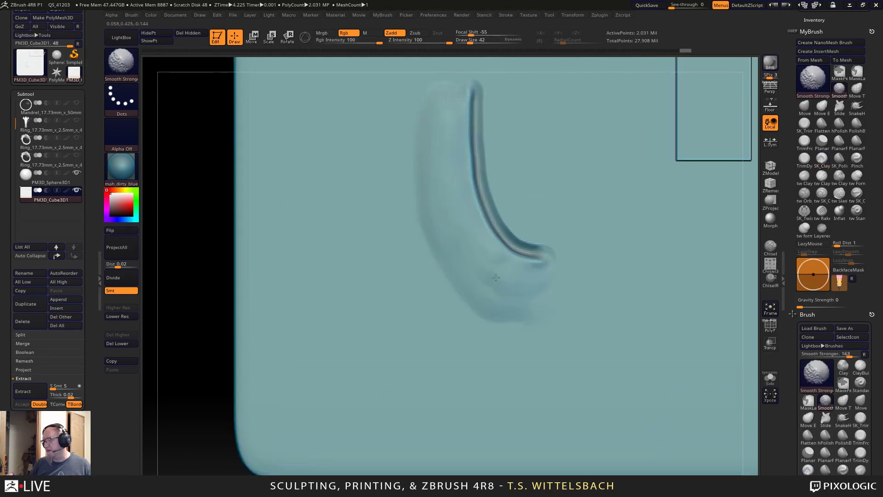
{"action": "key", "text": "shift"}
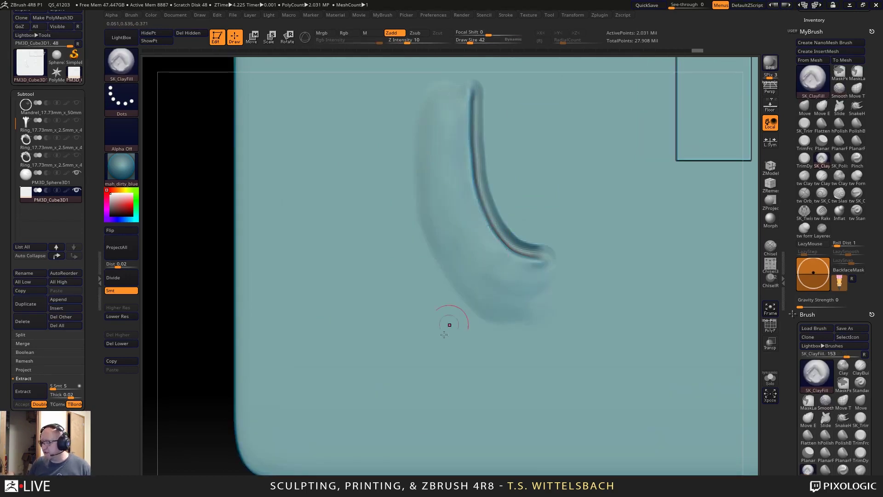
{"action": "left_click_drag", "start_coordinate": [238, 490], "coordinate": [217, 486]}
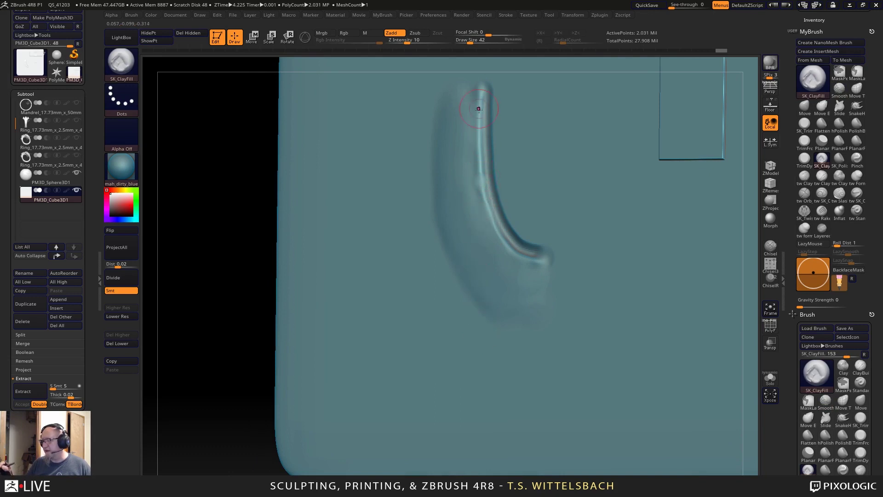
{"action": "mouse_move", "coordinate": [251, 412]}
{"action": "left_mouse_down"}
{"action": "mouse_move", "coordinate": [229, 373]}
{"action": "mouse_move", "coordinate": [246, 368]}
{"action": "mouse_move", "coordinate": [213, 376]}
{"action": "mouse_move", "coordinate": [233, 368]}
{"action": "left_mouse_up"}
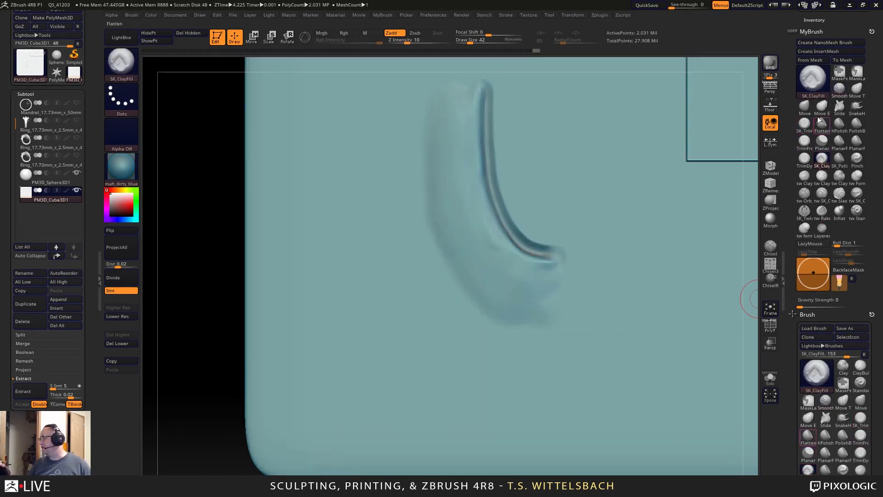
Flatten the built-up clay beside the curved ridge with the TrimFront brush, undoing the stray trim stroke.
{"action": "left_click", "coordinate": [805, 140]}
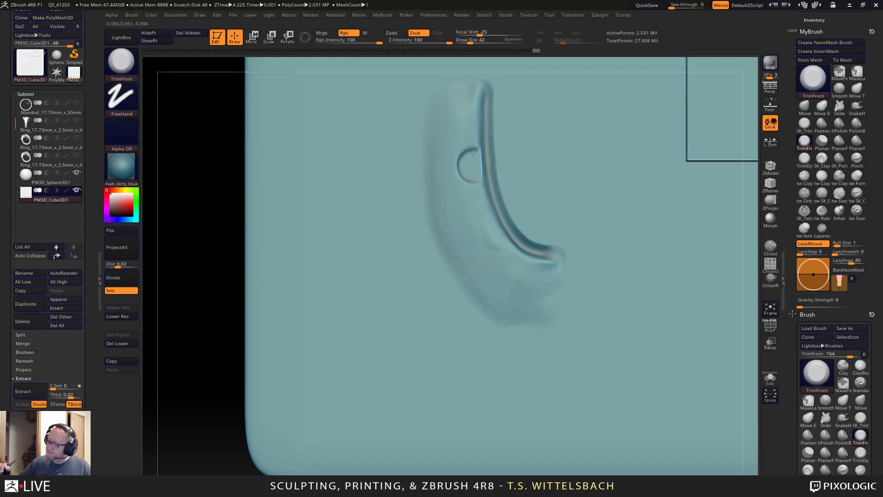
{"action": "left_click_drag", "start_coordinate": [467, 162], "coordinate": [483, 232]}
{"action": "key", "text": "ctrl+z"}
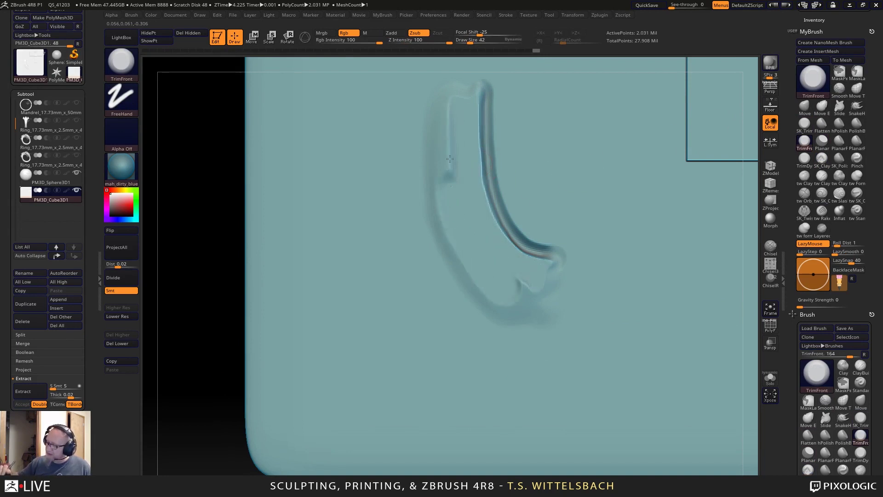
{"action": "mouse_move", "coordinate": [216, 414]}
{"action": "left_mouse_down", "text": "alt"}
{"action": "mouse_move", "coordinate": [270, 448]}
{"action": "mouse_move", "coordinate": [410, 384]}
{"action": "left_mouse_up", "text": "alt"}
{"action": "mouse_move", "coordinate": [465, 363]}
{"action": "left_mouse_down", "text": "alt"}
{"action": "mouse_move", "coordinate": [455, 429]}
{"action": "mouse_move", "coordinate": [477, 410]}
{"action": "mouse_move", "coordinate": [477, 452]}
{"action": "left_mouse_up", "text": "alt"}
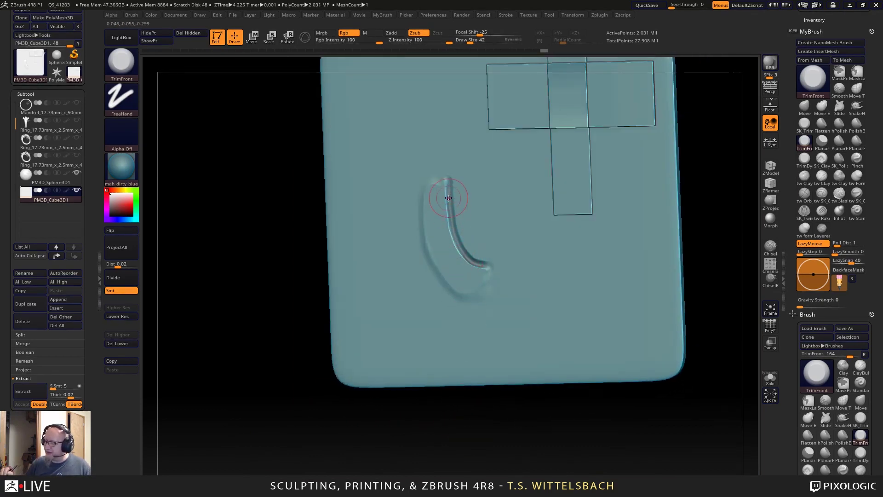
{"action": "mouse_move", "coordinate": [510, 423]}
{"action": "left_mouse_down"}
{"action": "mouse_move", "coordinate": [492, 439]}
{"action": "mouse_move", "coordinate": [470, 426]}
{"action": "left_mouse_up"}
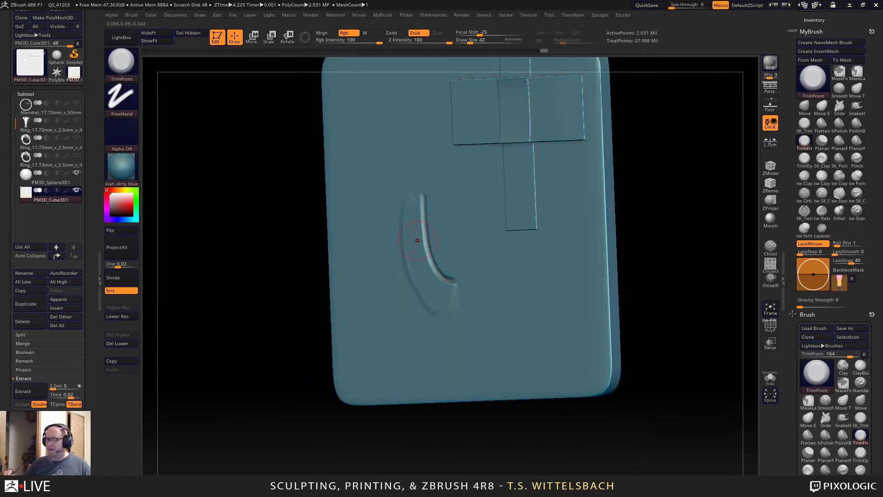
Try cutting along the inner side of the curved ridge with TrimFront, smoothing and trimming across the adjoining slope.
{"action": "left_click_drag", "start_coordinate": [424, 231], "coordinate": [429, 261]}
{"action": "left_click_drag", "start_coordinate": [437, 421], "coordinate": [456, 414]}
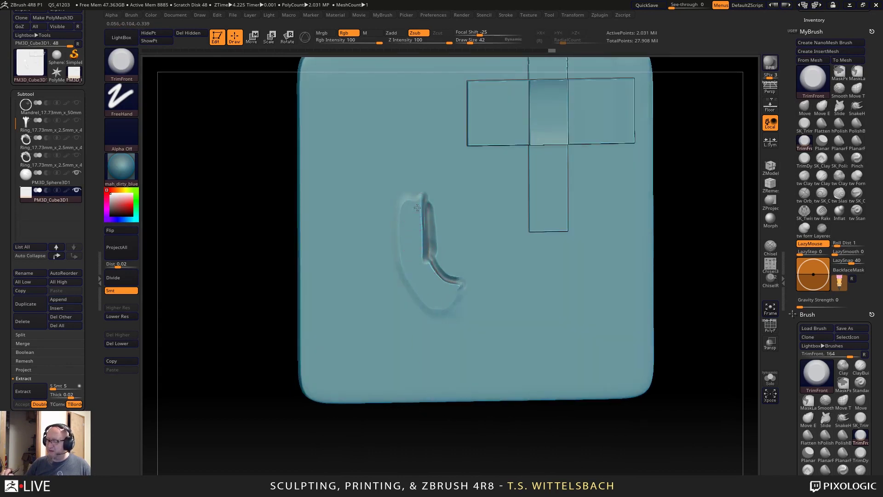
{"action": "left_click_drag", "start_coordinate": [488, 459], "coordinate": [449, 457]}
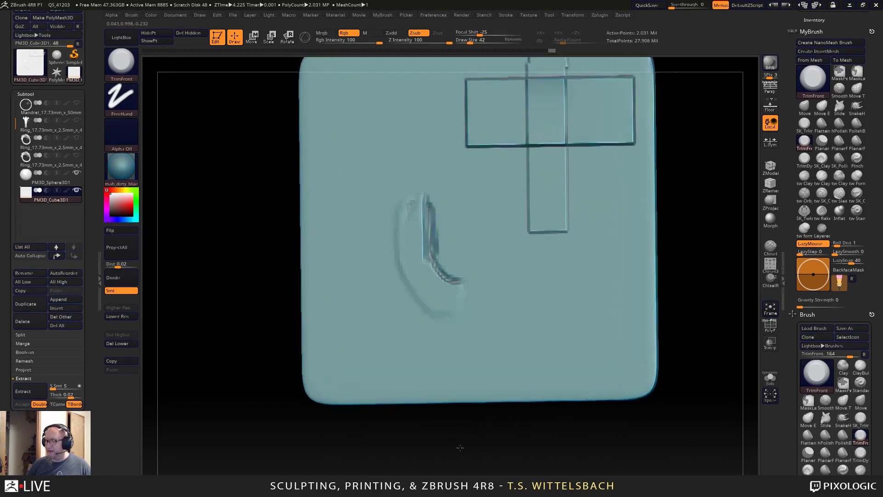
{"action": "left_click_drag", "start_coordinate": [420, 430], "coordinate": [421, 455], "text": "alt"}
{"action": "left_click_drag", "start_coordinate": [424, 198], "coordinate": [424, 228], "text": "shift"}
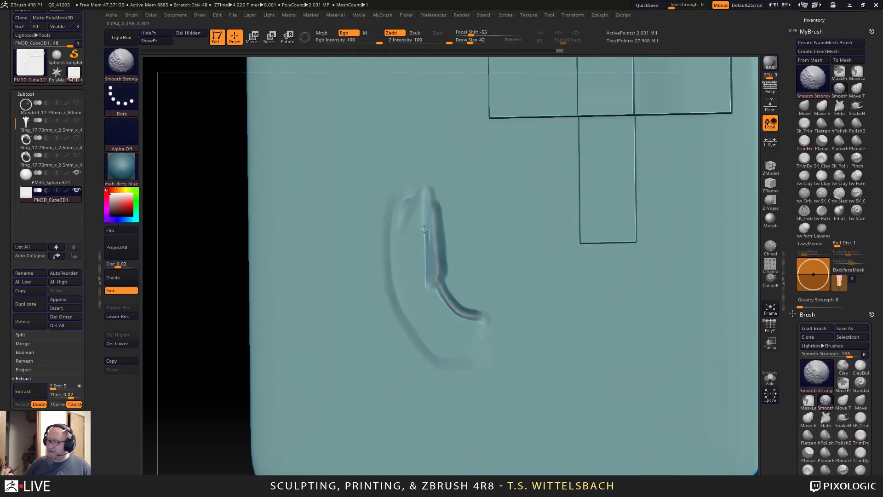
{"action": "left_click_drag", "start_coordinate": [425, 307], "coordinate": [423, 368], "text": "shift"}
{"action": "left_click_drag", "start_coordinate": [422, 220], "coordinate": [420, 353]}
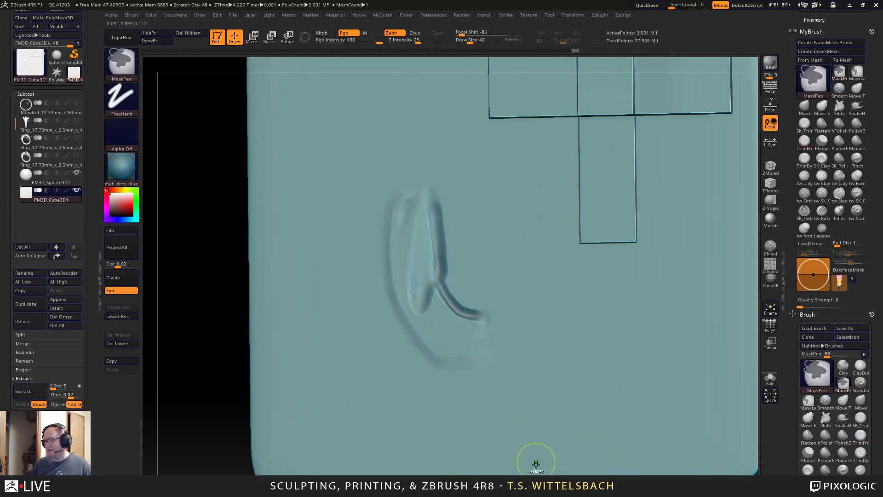
Undo the recent trim and smoothing strokes on the curved ridge and its slope.
{"action": "key", "text": "ctrl+z"}
{"action": "key", "text": "ctrl+z"}
{"action": "key", "text": "ctrl+z"}
{"action": "key", "text": "ctrl+z"}
{"action": "key", "text": "ctrl+z"}
{"action": "key", "text": "ctrl+z"}
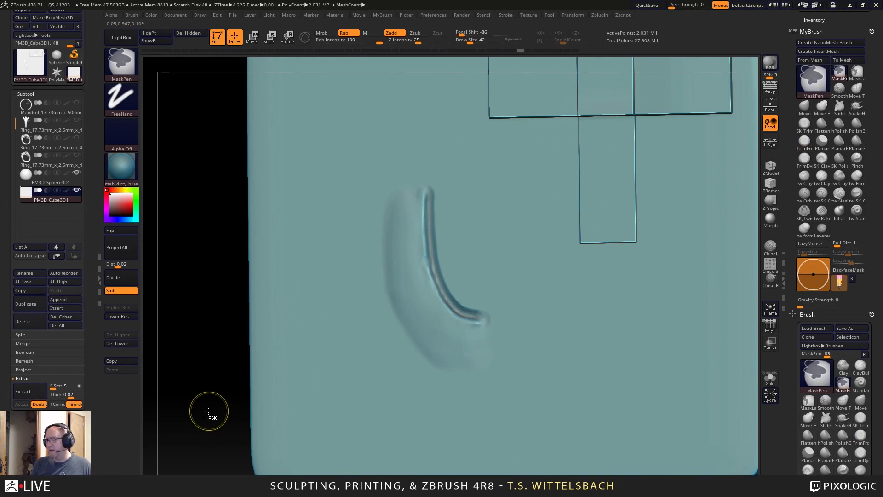
{"action": "left_click_drag", "start_coordinate": [210, 408], "coordinate": [345, 424], "text": "shift"}
{"action": "left_click_drag", "start_coordinate": [580, 309], "coordinate": [591, 289]}
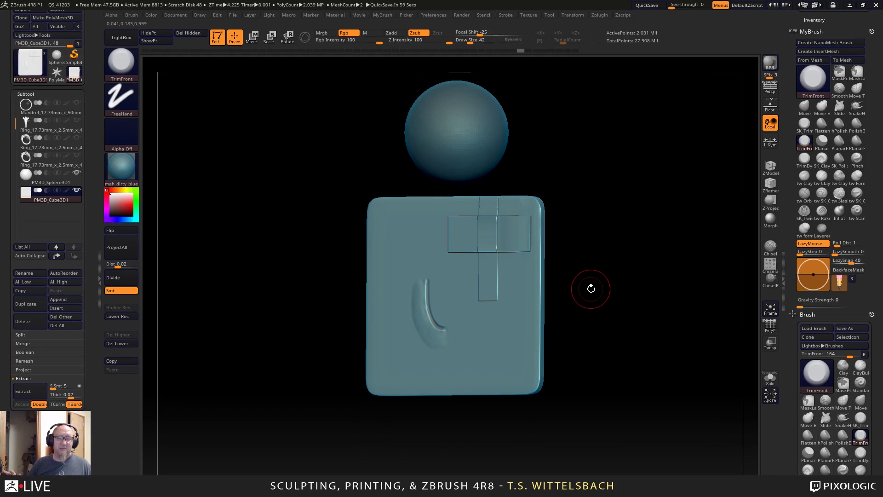
{"action": "mouse_move", "coordinate": [591, 289]}
{"action": "left_mouse_down", "text": "shift"}
{"action": "mouse_move", "coordinate": [603, 427]}
{"action": "mouse_move", "coordinate": [580, 426]}
{"action": "mouse_move", "coordinate": [580, 390]}
{"action": "mouse_move", "coordinate": [588, 423]}
{"action": "mouse_move", "coordinate": [592, 388]}
{"action": "mouse_move", "coordinate": [586, 422]}
{"action": "mouse_move", "coordinate": [583, 408]}
{"action": "left_mouse_up", "text": "shift"}
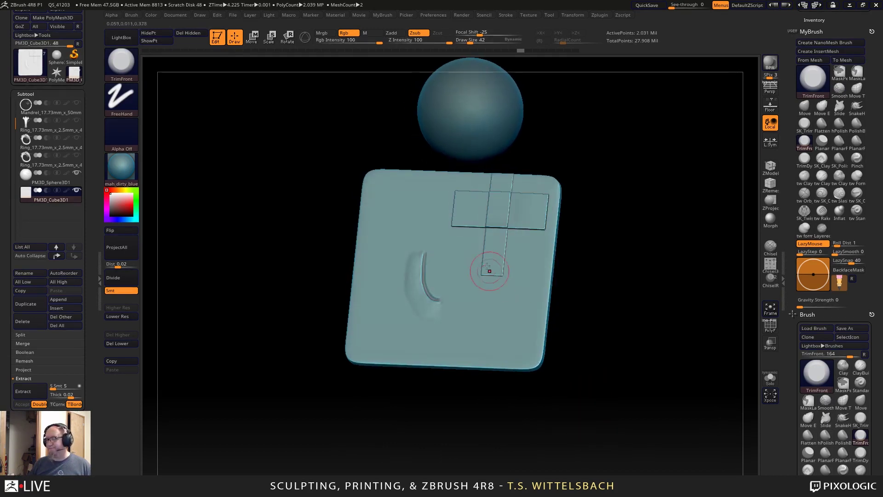
{"action": "mouse_move", "coordinate": [598, 349]}
{"action": "left_mouse_down"}
{"action": "mouse_move", "coordinate": [645, 357]}
{"action": "mouse_move", "coordinate": [655, 328]}
{"action": "mouse_move", "coordinate": [633, 341]}
{"action": "left_mouse_up"}
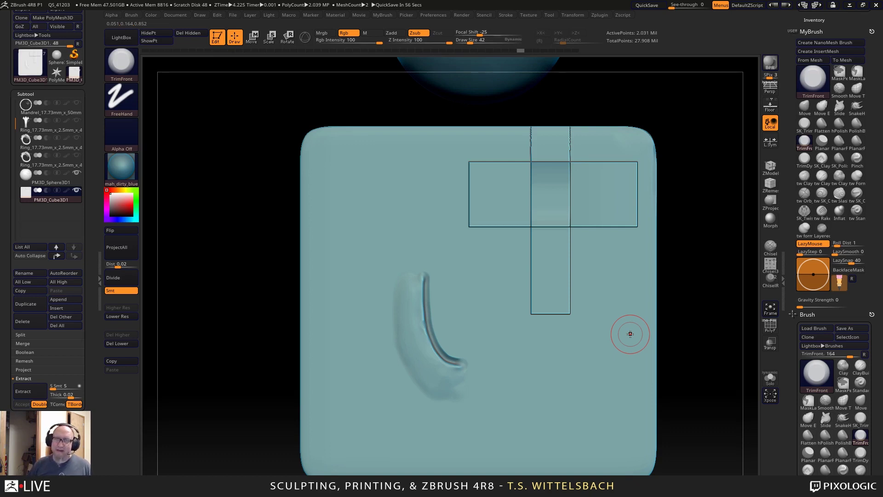
Mask eight oval spots in two columns of four on the plate's blank left side with MaskPen at Draw Size 28.
{"action": "left_click_drag", "start_coordinate": [678, 293], "coordinate": [694, 328], "text": "alt"}
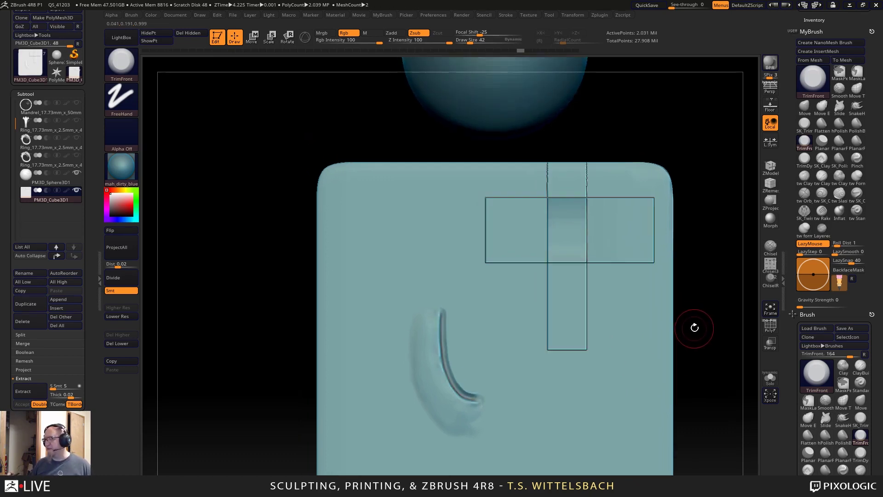
{"action": "key", "text": "ctrl"}
{"action": "right_click_drag", "start_coordinate": [378, 218], "coordinate": [378, 217]}
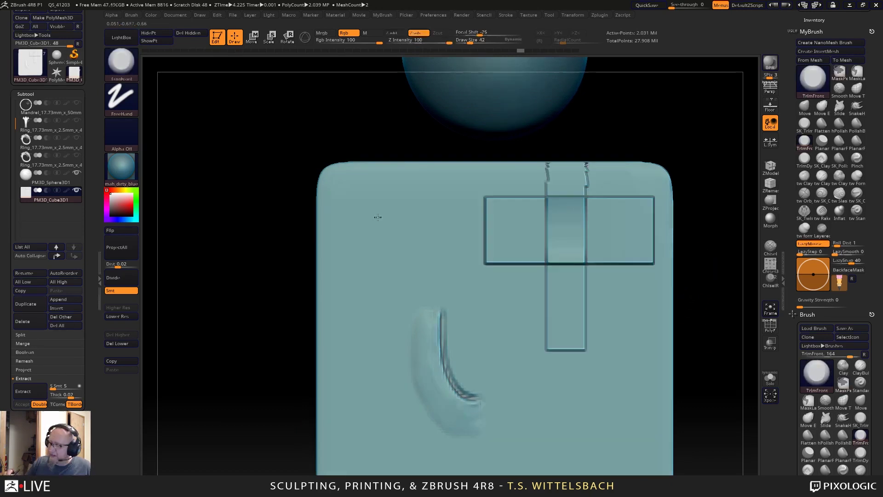
{"action": "key", "text": "ctrl+z"}
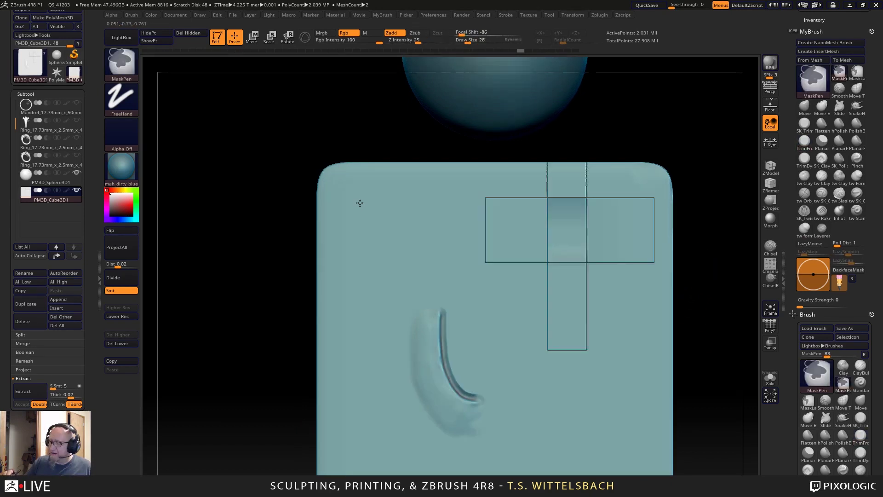
{"action": "left_click", "coordinate": [358, 228], "text": "ctrl"}
{"action": "left_click", "coordinate": [355, 265], "text": "ctrl"}
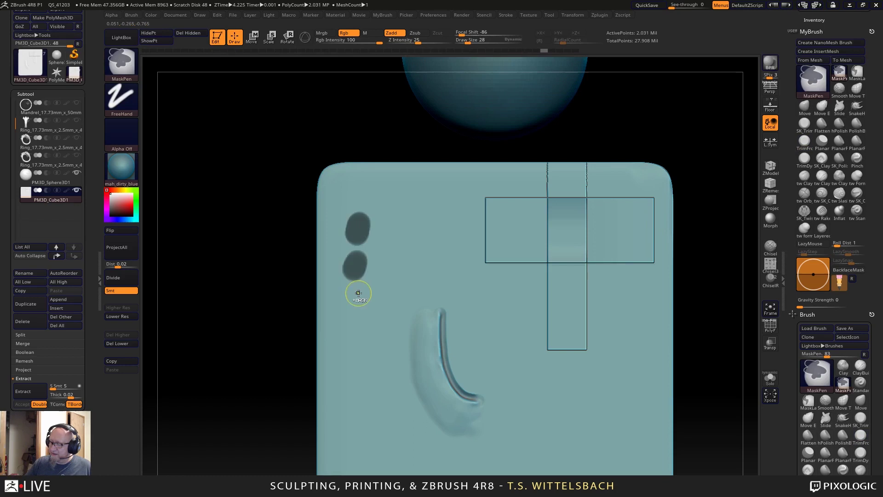
{"action": "left_click", "coordinate": [386, 227], "text": "ctrl"}
{"action": "left_click", "coordinate": [351, 301], "text": "ctrl"}
{"action": "left_click", "coordinate": [351, 345], "text": "ctrl"}
{"action": "left_click", "coordinate": [382, 265], "text": "ctrl"}
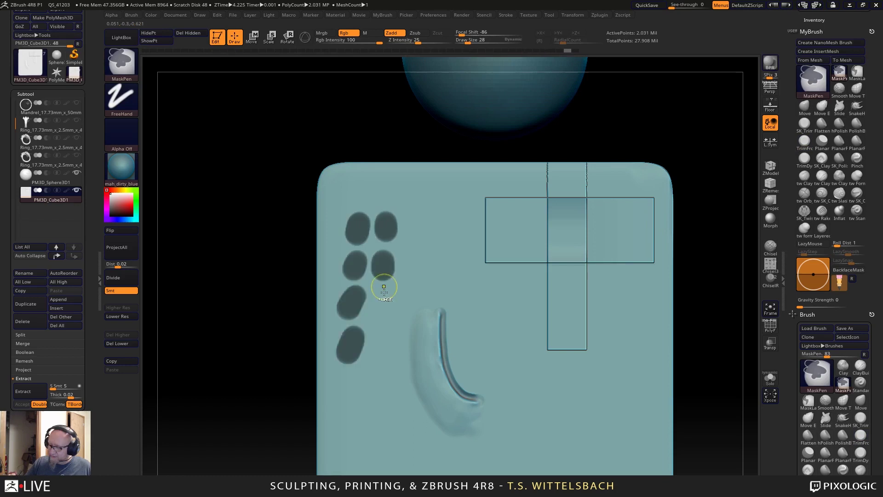
{"action": "left_click", "coordinate": [383, 308], "text": "ctrl"}
{"action": "left_click", "coordinate": [380, 348], "text": "ctrl"}
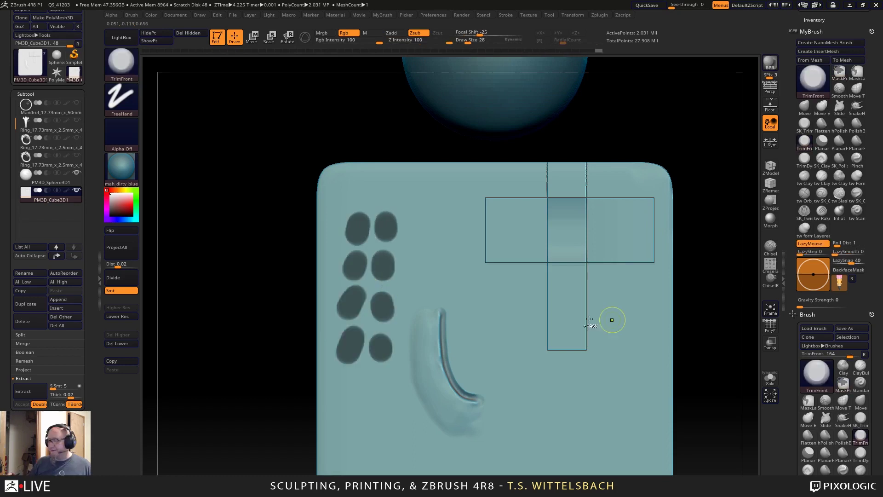
Mask the rest of the plate with rectangular selections, leaving only a rectangle around the eight spots unmasked.
{"action": "left_click_drag", "start_coordinate": [589, 320], "coordinate": [411, 474], "text": "ctrl"}
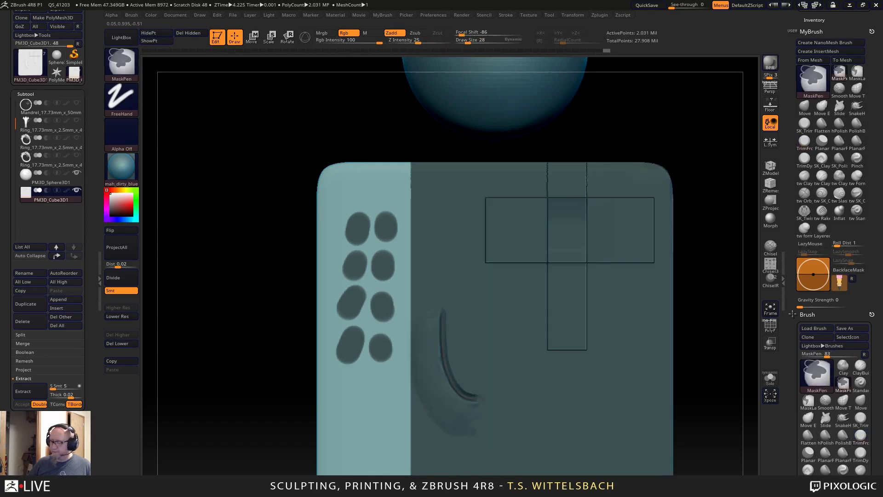
{"action": "left_click_drag", "start_coordinate": [223, 451], "coordinate": [711, 476], "text": "ctrl"}
{"action": "left_click_drag", "start_coordinate": [292, 121], "coordinate": [485, 189], "text": "ctrl"}
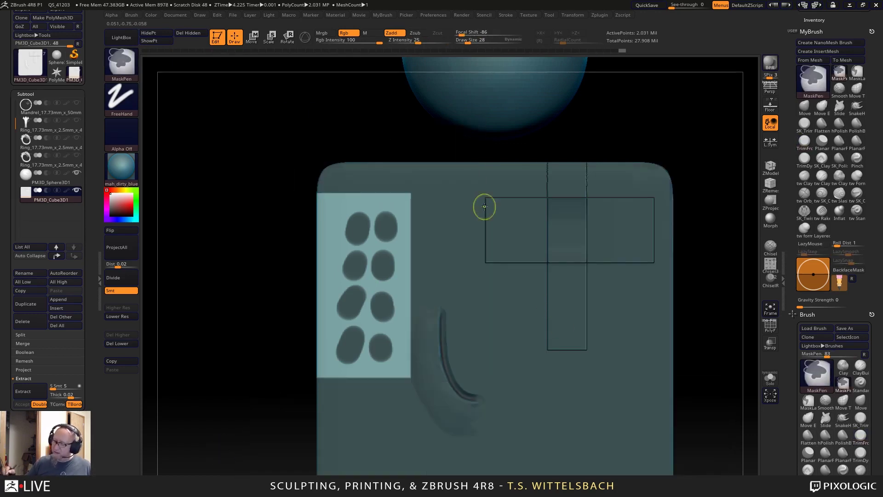
Raise the unmasked rectangle around the masked spots slightly above the plate surface with the Move gizmo.
{"action": "left_click_drag", "start_coordinate": [688, 248], "coordinate": [667, 396]}
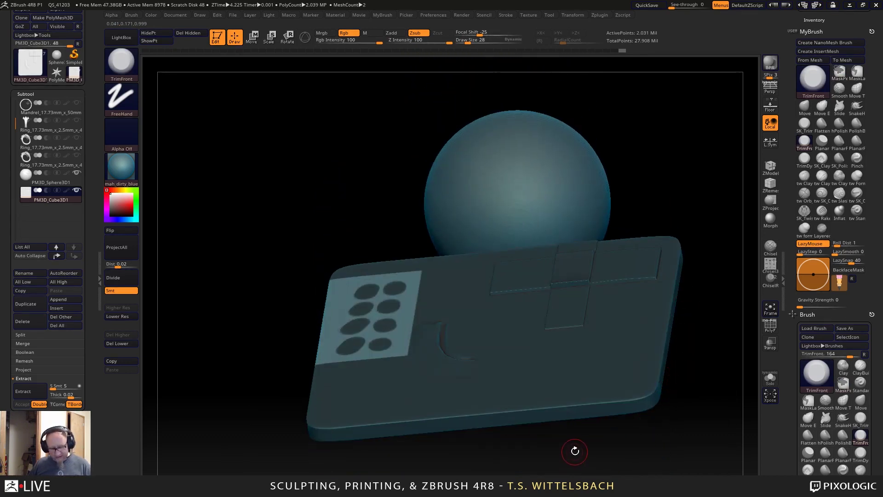
{"action": "key", "text": "w"}
{"action": "left_click_drag", "start_coordinate": [575, 451], "coordinate": [520, 452]}
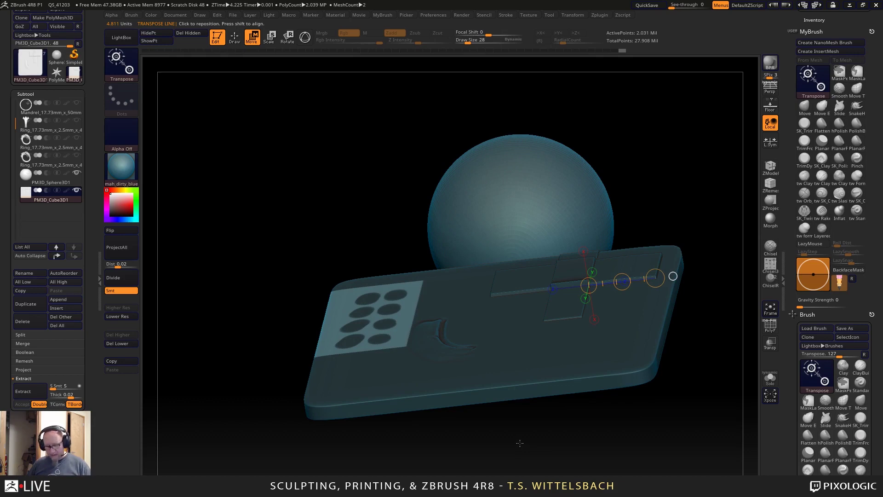
{"action": "key", "text": "y"}
{"action": "left_click_drag", "start_coordinate": [581, 232], "coordinate": [581, 230]}
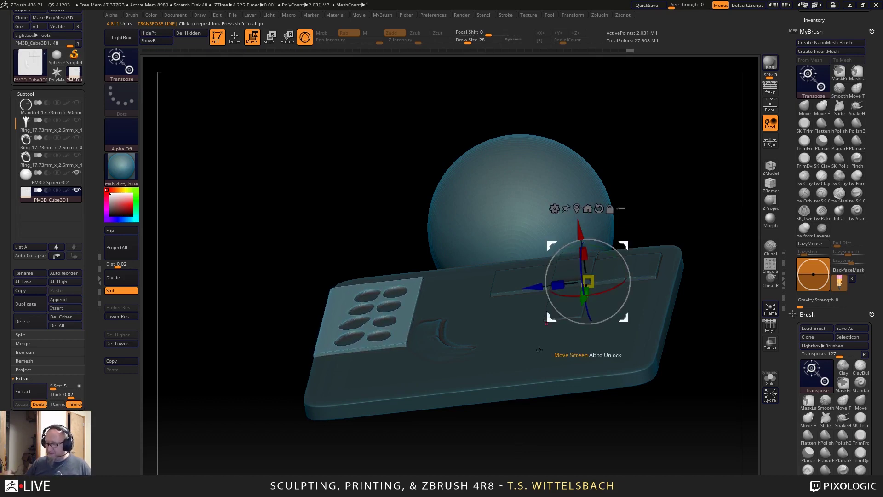
Lay a transpose line along the plate's raised top in side view and move the unmasked area slightly higher.
{"action": "left_click_drag", "start_coordinate": [598, 432], "coordinate": [582, 426]}
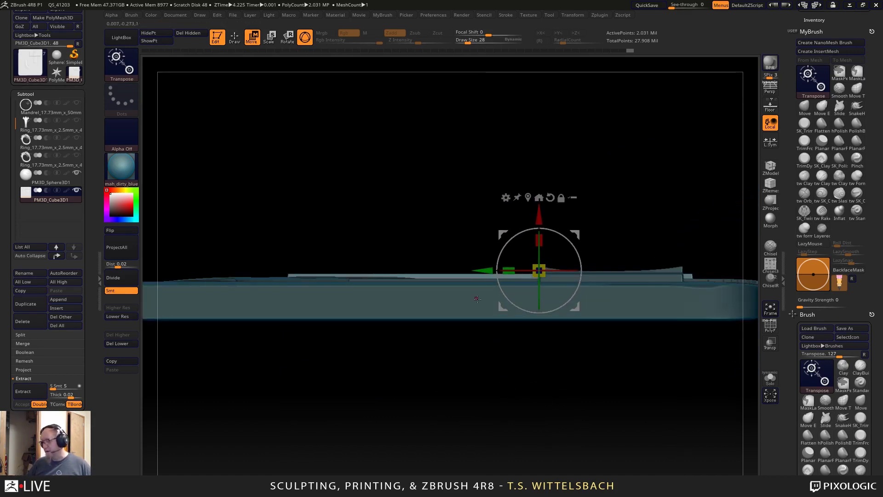
{"action": "key", "text": "y"}
{"action": "left_click_drag", "start_coordinate": [289, 274], "coordinate": [694, 275]}
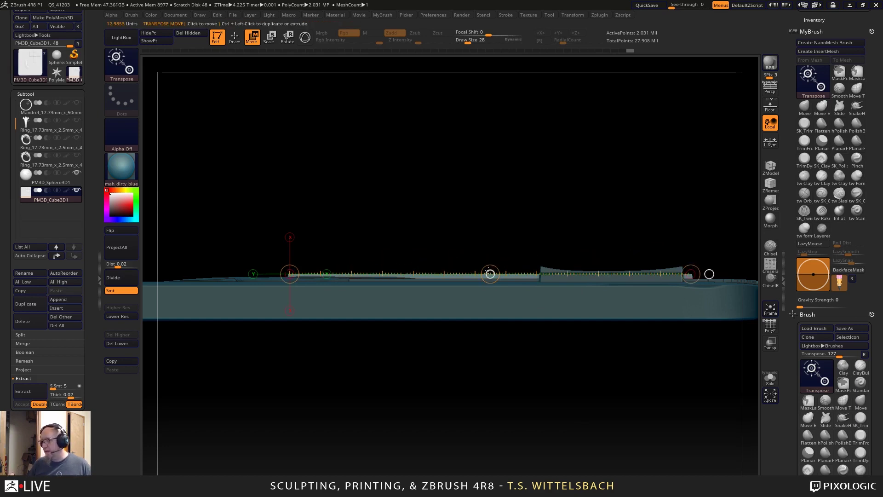
{"action": "left_click_drag", "start_coordinate": [491, 274], "coordinate": [491, 268]}
{"action": "left_click_drag", "start_coordinate": [603, 385], "coordinate": [651, 244]}
{"action": "left_click_drag", "start_coordinate": [566, 414], "coordinate": [474, 361]}
{"action": "left_click_drag", "start_coordinate": [607, 256], "coordinate": [541, 335]}
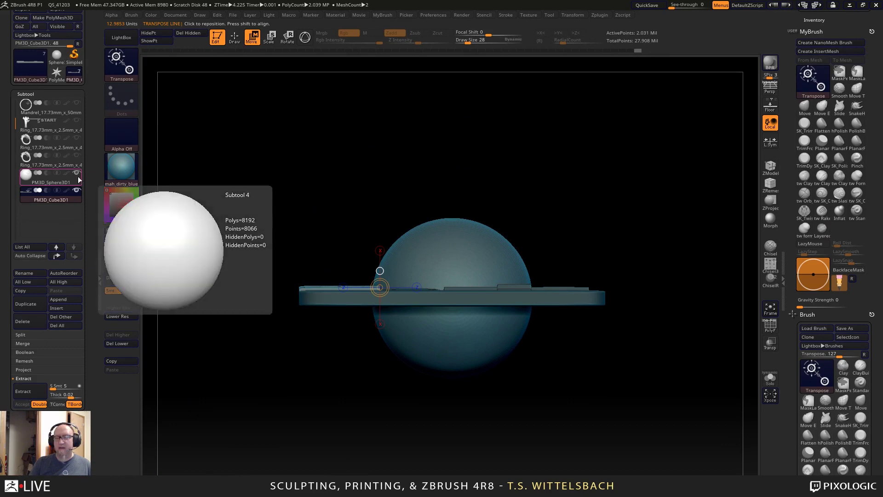
Switch to the first ring subtool and polish the side prong's inner edge and the groove edge with SK_TrimPolish at Draw Size 65.
{"action": "left_click", "coordinate": [53, 125]}
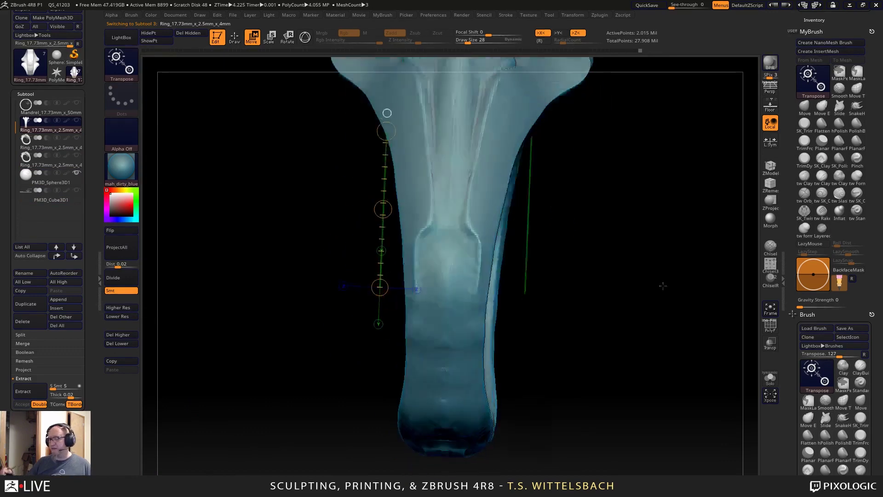
{"action": "left_click_drag", "start_coordinate": [631, 247], "coordinate": [606, 318], "text": "alt"}
{"action": "left_click_drag", "start_coordinate": [694, 382], "coordinate": [655, 367]}
{"action": "left_click_drag", "start_coordinate": [684, 272], "coordinate": [638, 339], "text": "alt"}
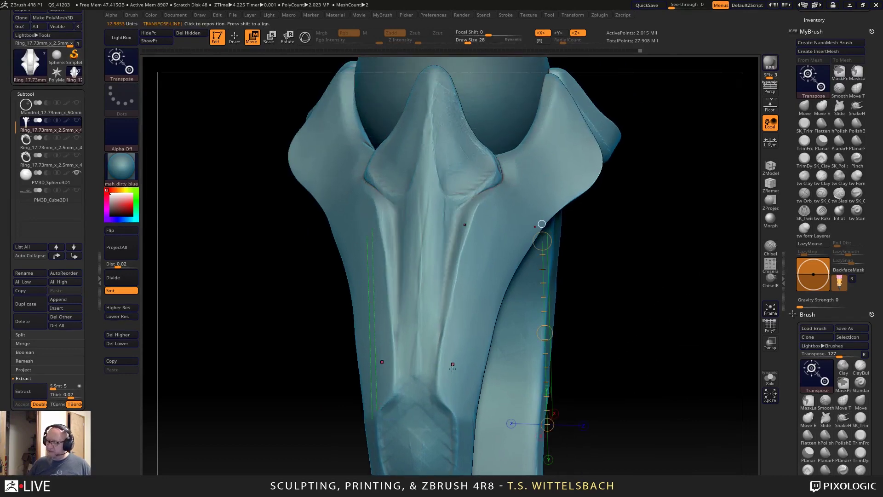
{"action": "left_click", "coordinate": [804, 123]}
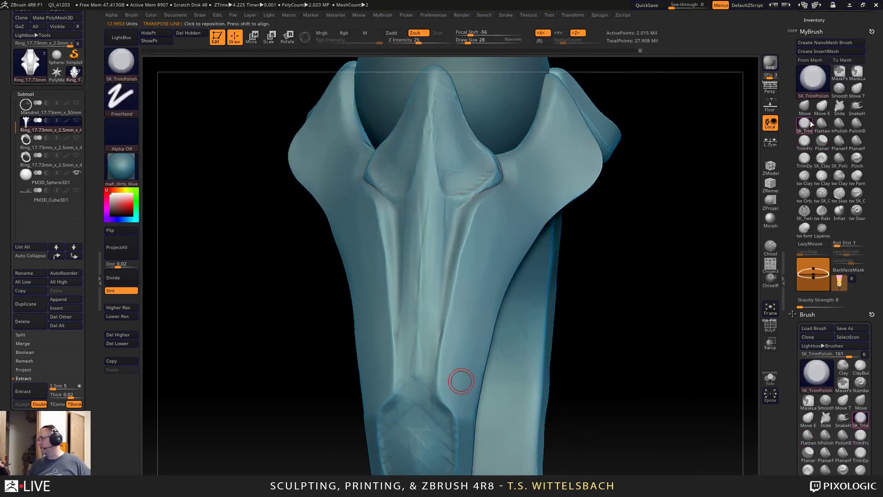
{"action": "key", "text": "space"}
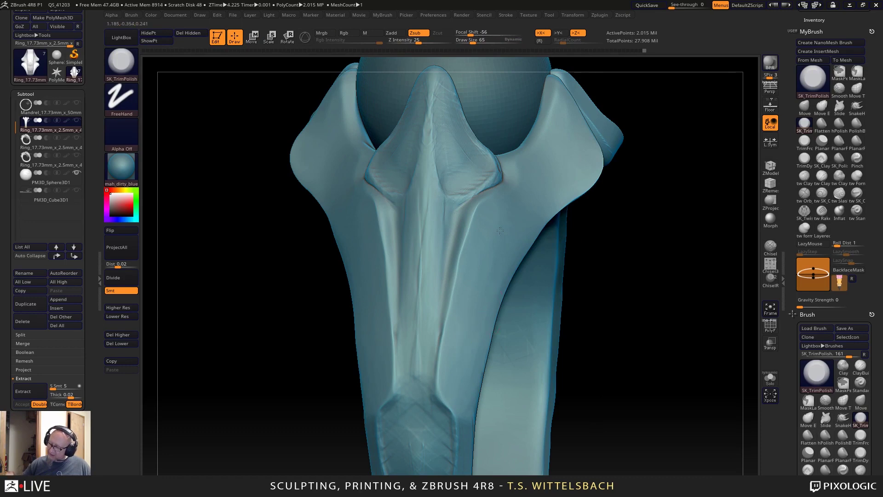
{"action": "left_click_drag", "start_coordinate": [617, 226], "coordinate": [593, 294]}
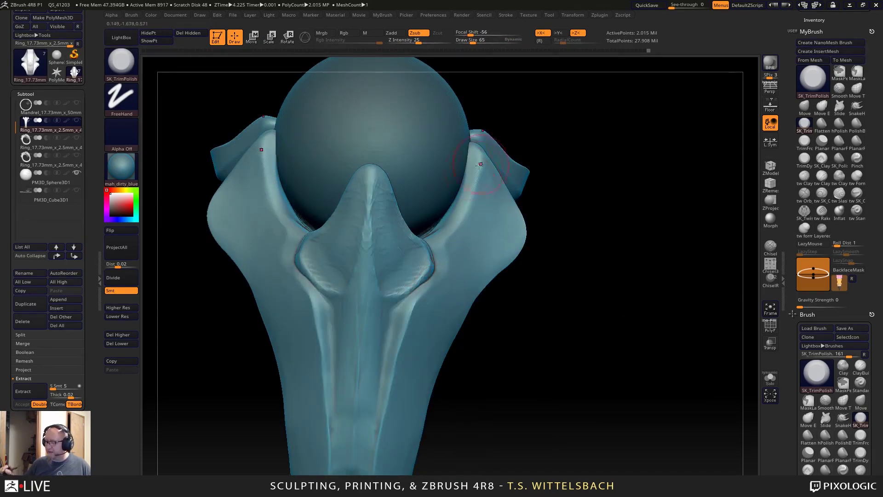
{"action": "left_click_drag", "start_coordinate": [459, 215], "coordinate": [466, 200]}
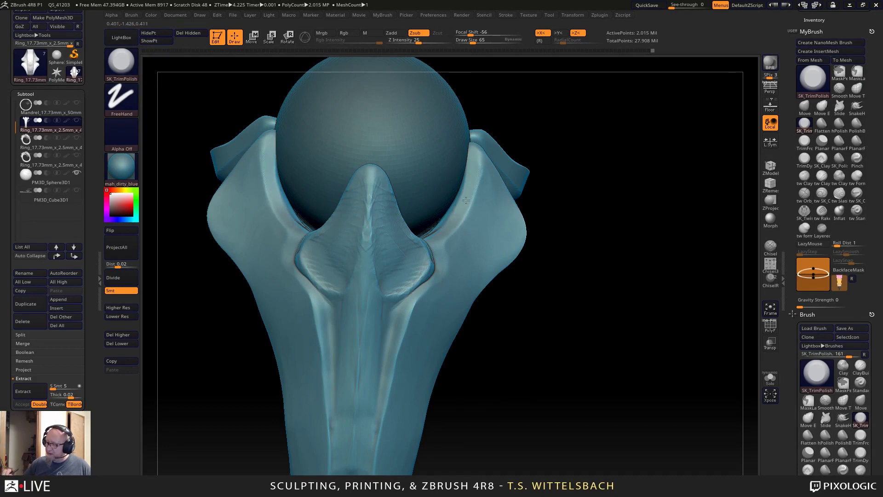
{"action": "left_click_drag", "start_coordinate": [425, 294], "coordinate": [407, 323]}
Build up clay on the ring's central prong with tw ClayTubes at Draw Size 45 and smooth it into the band.
{"action": "mouse_move", "coordinate": [507, 393]}
{"action": "left_mouse_down", "text": "alt"}
{"action": "mouse_move", "coordinate": [603, 351]}
{"action": "mouse_move", "coordinate": [599, 369]}
{"action": "mouse_move", "coordinate": [585, 368]}
{"action": "left_mouse_up", "text": "alt"}
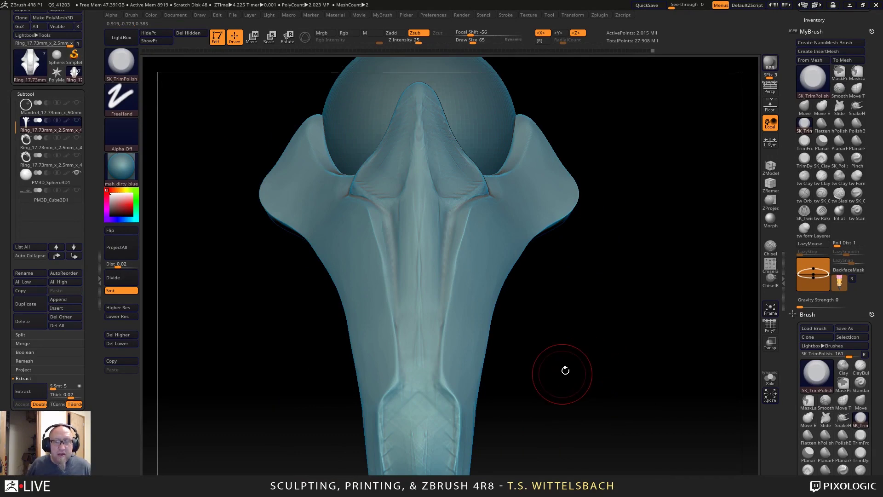
{"action": "mouse_move", "coordinate": [566, 371]}
{"action": "left_mouse_down"}
{"action": "mouse_move", "coordinate": [598, 351]}
{"action": "mouse_move", "coordinate": [615, 378]}
{"action": "mouse_move", "coordinate": [690, 367]}
{"action": "mouse_move", "coordinate": [739, 305]}
{"action": "left_mouse_up"}
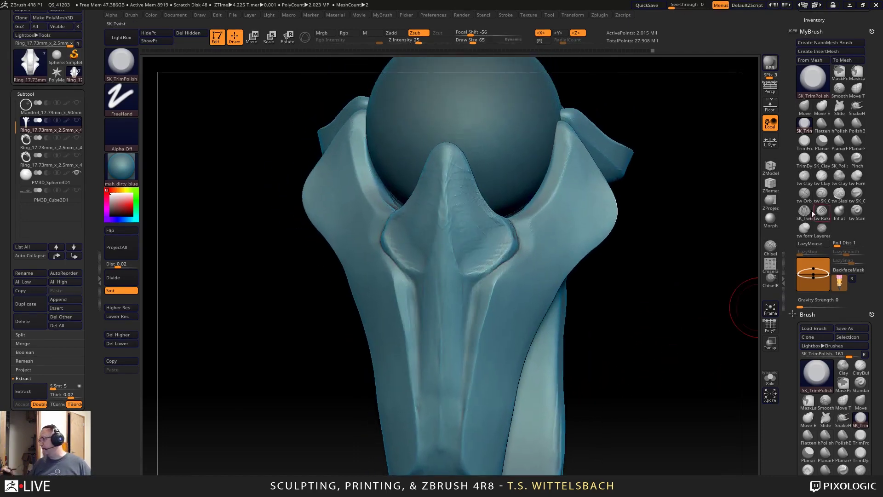
{"action": "left_click", "coordinate": [805, 175]}
{"action": "right_click_drag", "start_coordinate": [505, 235], "coordinate": [503, 232]}
{"action": "key", "text": "space"}
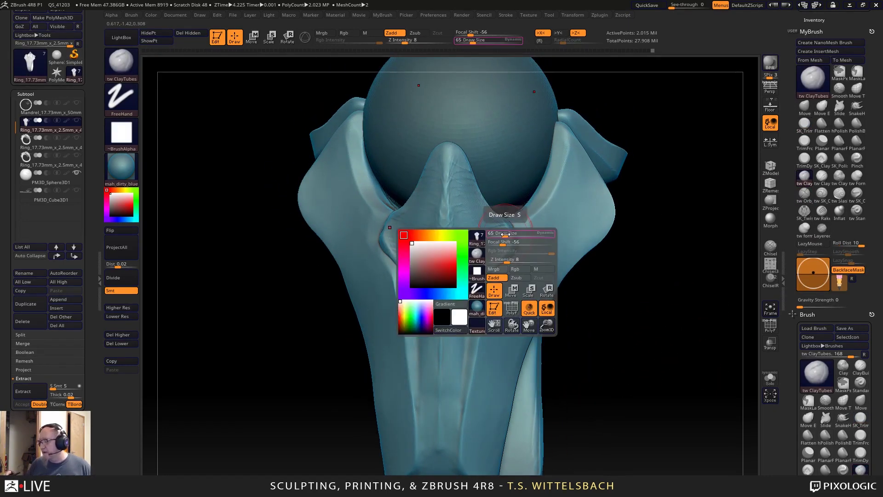
{"action": "left_click_drag", "start_coordinate": [504, 233], "coordinate": [499, 212]}
{"action": "left_click_drag", "start_coordinate": [460, 172], "coordinate": [471, 259]}
{"action": "left_click_drag", "start_coordinate": [455, 162], "coordinate": [458, 183]}
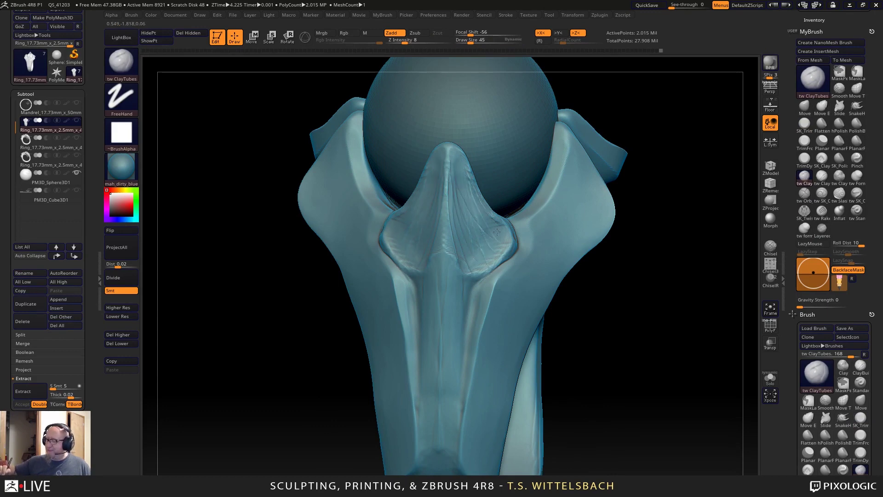
{"action": "key", "text": "shift"}
{"action": "left_click_drag", "start_coordinate": [467, 278], "coordinate": [497, 272], "text": "shift"}
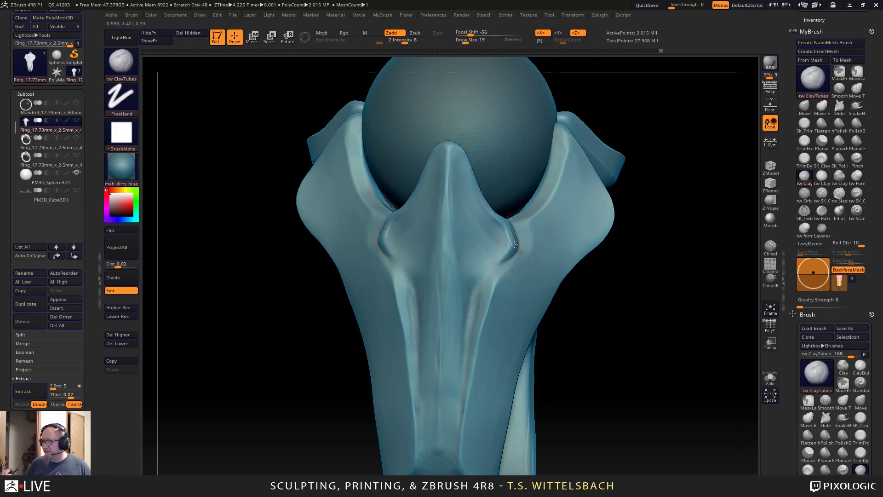
Add clay below the central prong's flared sides with tw ClayTubes at Draw Size 45 to fill the transition into the grooves.
{"action": "key", "text": "space"}
{"action": "left_click_drag", "start_coordinate": [511, 244], "coordinate": [517, 244]}
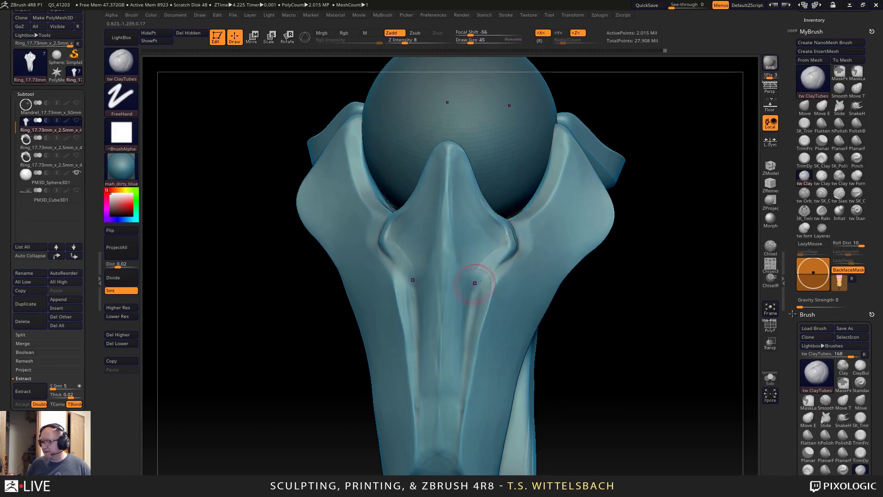
{"action": "mouse_move", "coordinate": [468, 310]}
{"action": "left_mouse_down"}
{"action": "mouse_move", "coordinate": [506, 248]}
{"action": "mouse_move", "coordinate": [466, 332]}
{"action": "left_mouse_up"}
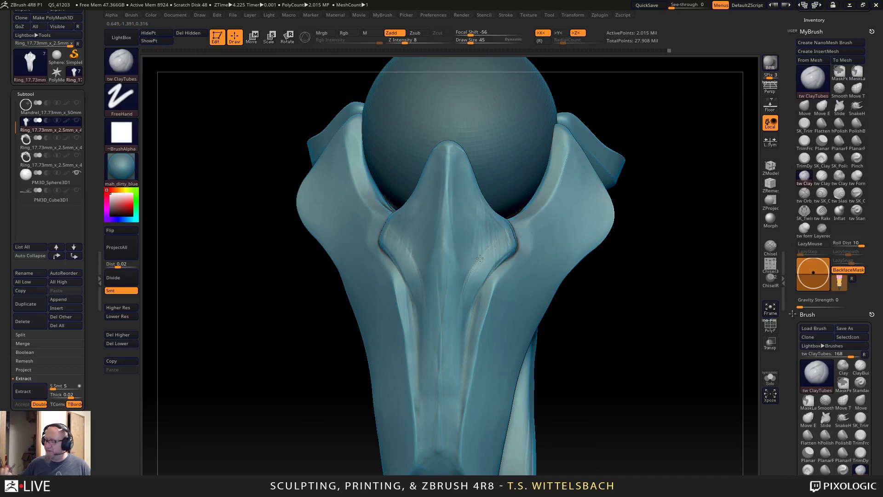
Fill the central prong's flared faces and the channel below them with tw ClayTubes at Draw Size 45, and smooth the strokes.
{"action": "left_click_drag", "start_coordinate": [480, 259], "coordinate": [464, 162]}
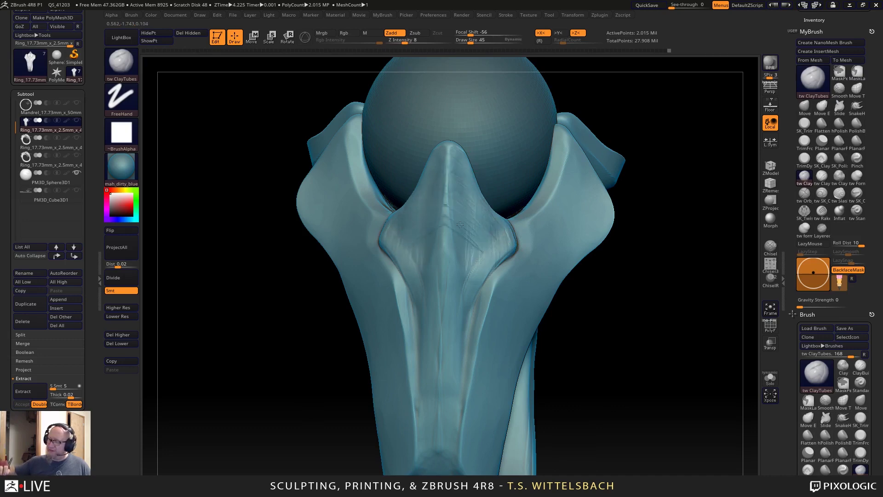
{"action": "left_click_drag", "start_coordinate": [452, 324], "coordinate": [439, 395]}
{"action": "key", "text": "shift"}
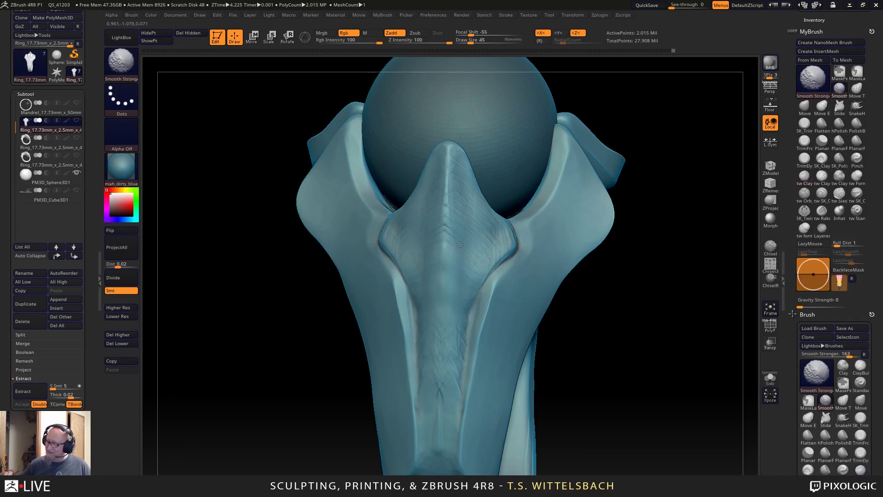
{"action": "mouse_move", "coordinate": [454, 178]}
{"action": "left_mouse_down", "text": "shift"}
{"action": "mouse_move", "coordinate": [489, 243]}
{"action": "mouse_move", "coordinate": [472, 191]}
{"action": "left_mouse_up", "text": "shift"}
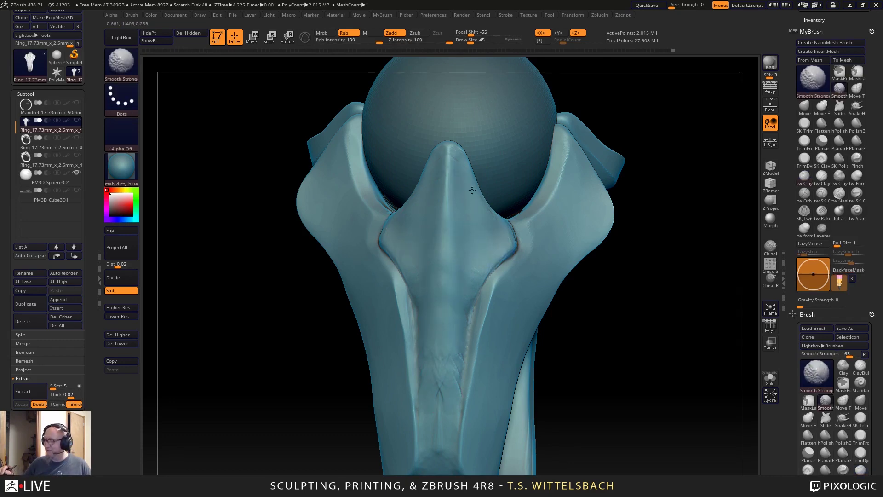
{"action": "left_click_drag", "start_coordinate": [405, 214], "coordinate": [491, 242], "text": "shift"}
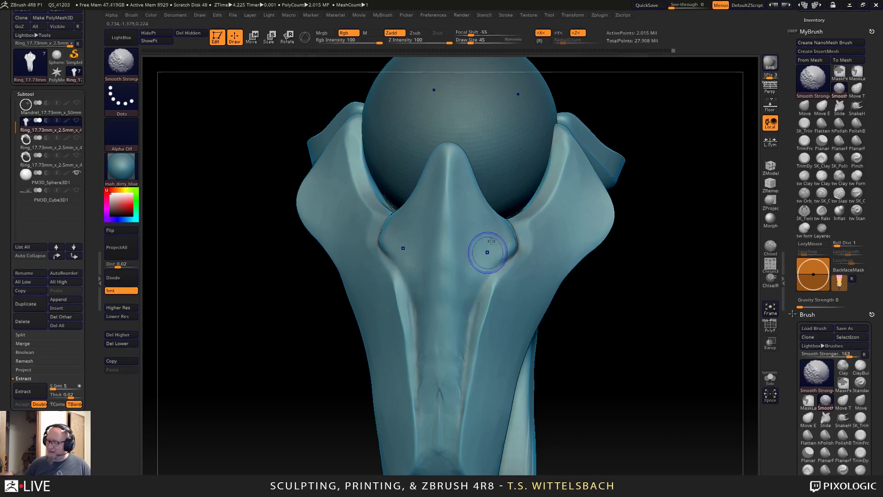
Build up the outer edge of the side prong with tw ClayTubes at Draw Size 45 to form a notch beneath it, smoothing the clay.
{"action": "left_click_drag", "start_coordinate": [722, 243], "coordinate": [629, 244]}
{"action": "mouse_move", "coordinate": [496, 170]}
{"action": "left_mouse_down"}
{"action": "mouse_move", "coordinate": [523, 209]}
{"action": "mouse_move", "coordinate": [532, 269]}
{"action": "left_mouse_up"}
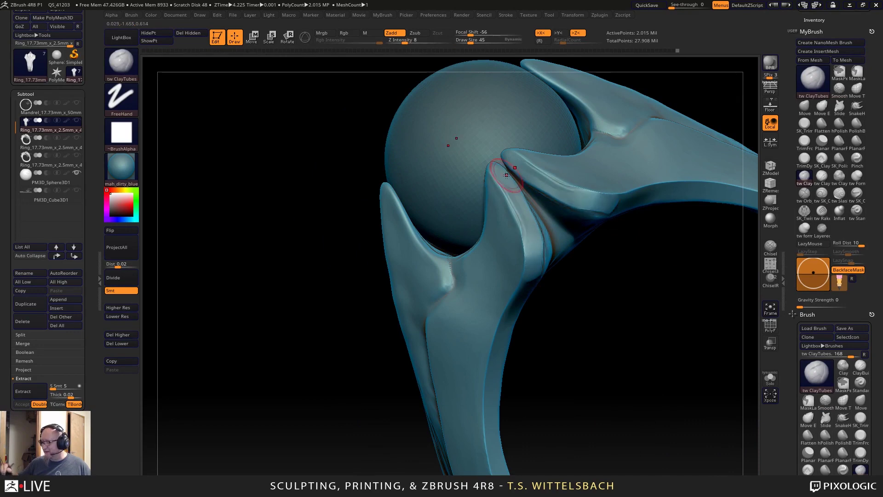
{"action": "right_click_drag", "start_coordinate": [508, 171], "coordinate": [590, 424]}
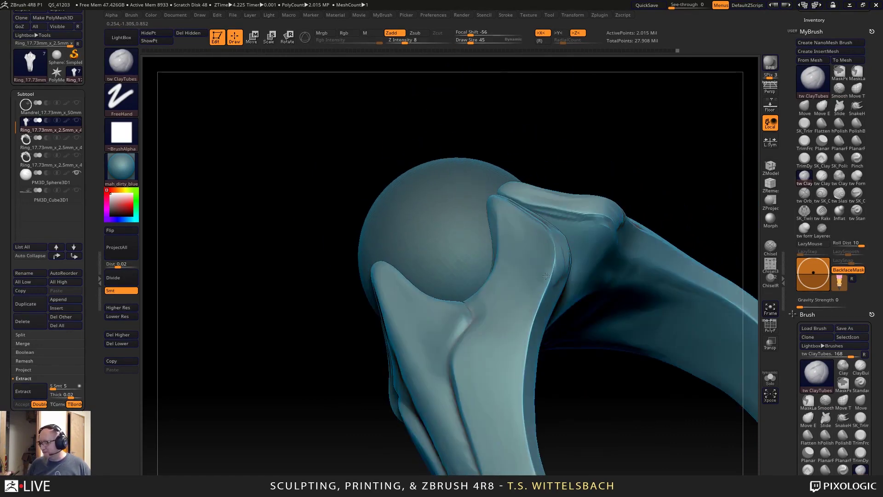
{"action": "mouse_move", "coordinate": [546, 276]}
{"action": "left_mouse_down"}
{"action": "mouse_move", "coordinate": [533, 291]}
{"action": "mouse_move", "coordinate": [544, 311]}
{"action": "mouse_move", "coordinate": [536, 289]}
{"action": "mouse_move", "coordinate": [557, 285]}
{"action": "mouse_move", "coordinate": [555, 269]}
{"action": "mouse_move", "coordinate": [520, 382]}
{"action": "mouse_move", "coordinate": [542, 229]}
{"action": "left_mouse_up"}
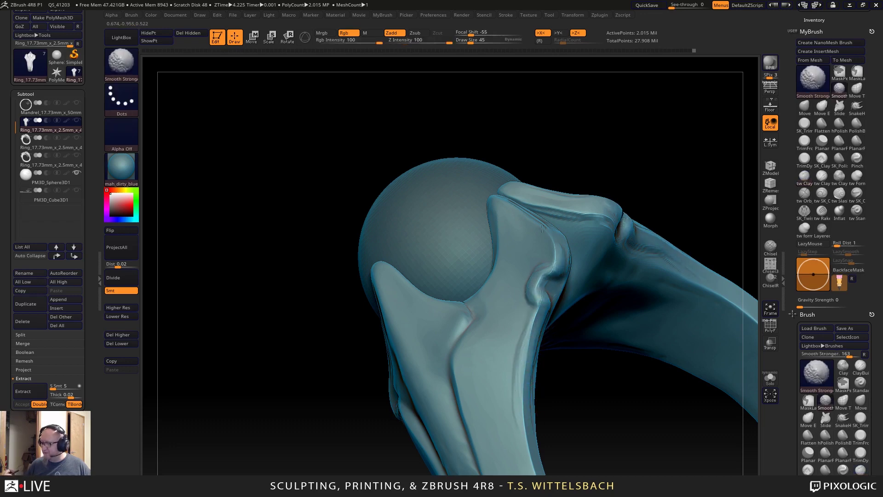
Sharpen the side prong's outer edge and the notch beneath it with the Pinch brush at Draw Size 62.
{"action": "left_click", "coordinate": [846, 473]}
{"action": "right_click_drag", "start_coordinate": [615, 292], "coordinate": [534, 289]}
{"action": "key", "text": "space"}
{"action": "left_click_drag", "start_coordinate": [552, 241], "coordinate": [557, 242]}
{"action": "left_click_drag", "start_coordinate": [669, 162], "coordinate": [661, 182]}
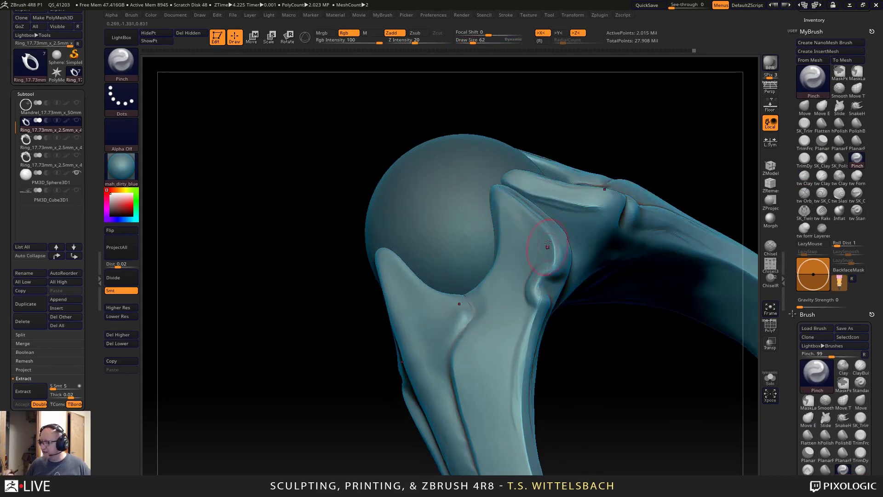
{"action": "left_click_drag", "start_coordinate": [549, 271], "coordinate": [518, 385]}
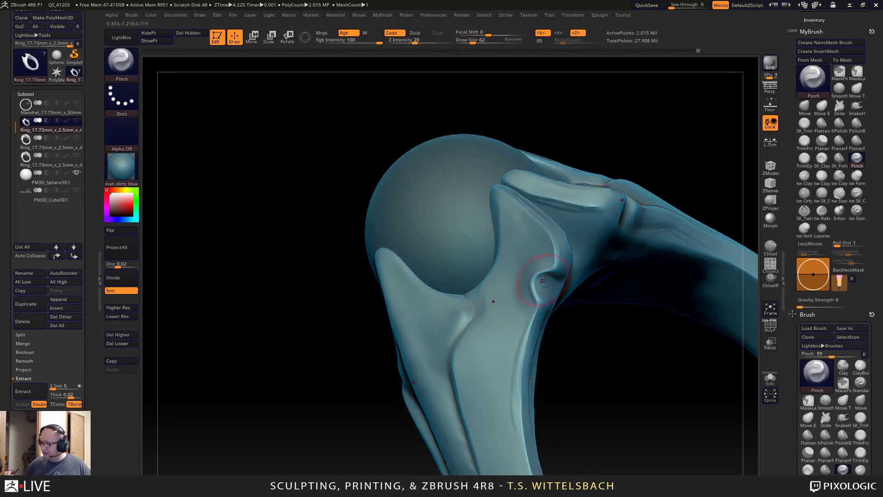
{"action": "left_click_drag", "start_coordinate": [544, 280], "coordinate": [530, 366], "text": "shift"}
Examine the side prong's notch from the front and close up, and check its mesh density with the wireframe overlay.
{"action": "right_click_drag", "start_coordinate": [566, 368], "coordinate": [607, 373], "text": "shift"}
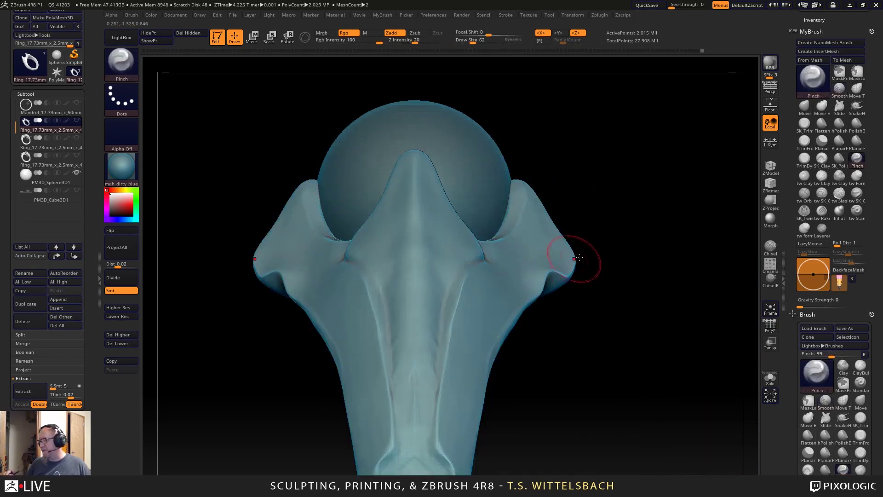
{"action": "right_click_drag", "start_coordinate": [580, 258], "coordinate": [547, 266]}
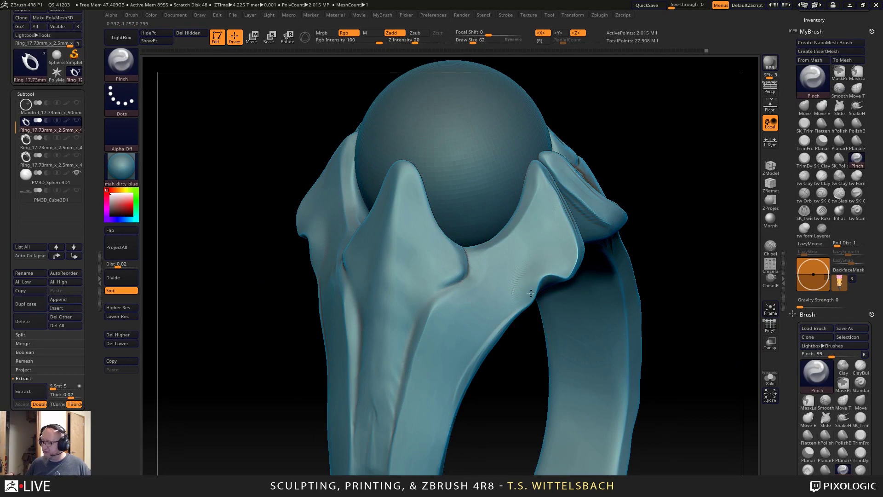
{"action": "left_click_drag", "start_coordinate": [463, 430], "coordinate": [503, 310]}
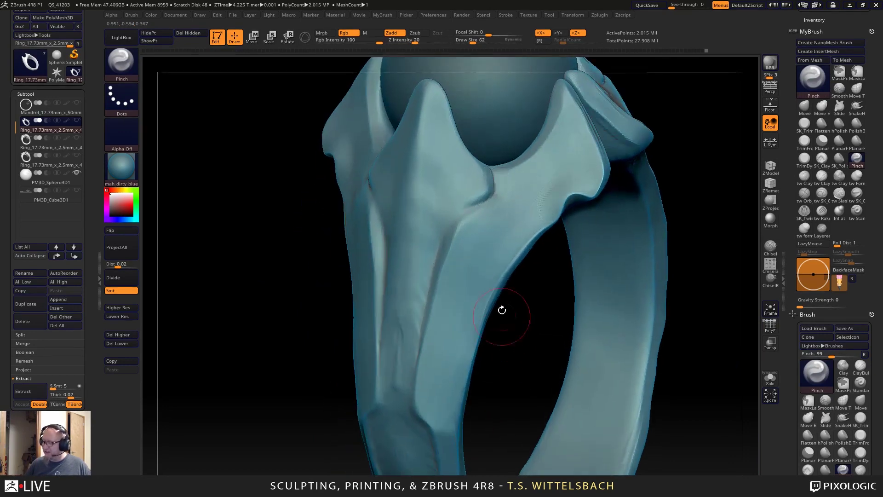
{"action": "key", "text": "shift"}
{"action": "mouse_move", "coordinate": [709, 172]}
{"action": "left_mouse_down", "text": "alt"}
{"action": "mouse_move", "coordinate": [646, 215]}
{"action": "mouse_move", "coordinate": [647, 311]}
{"action": "left_mouse_up", "text": "alt"}
{"action": "mouse_move", "coordinate": [466, 428]}
{"action": "left_mouse_down"}
{"action": "mouse_move", "coordinate": [471, 436]}
{"action": "mouse_move", "coordinate": [455, 435]}
{"action": "left_mouse_up"}
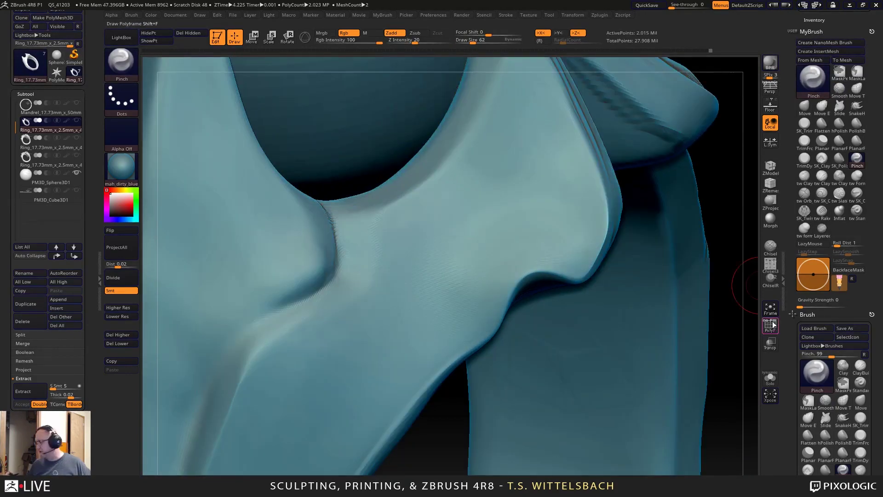
{"action": "key", "text": "shift+f"}
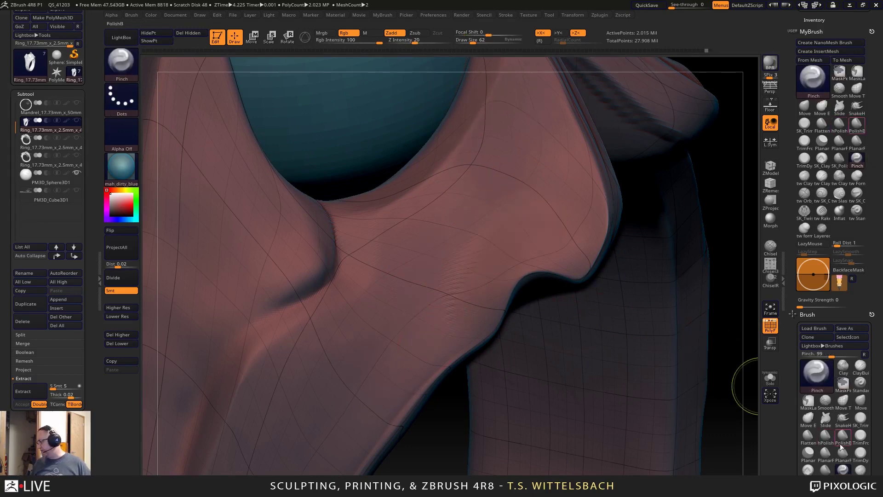
{"action": "left_click", "coordinate": [770, 324]}
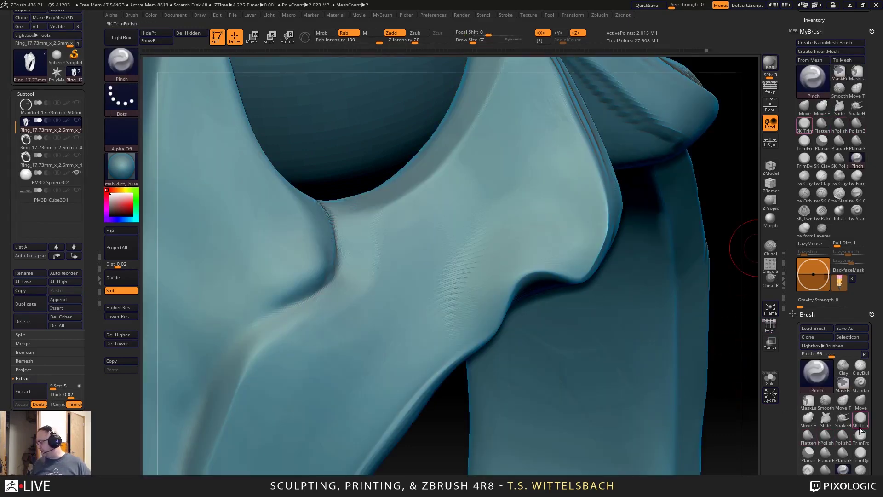
Try tw ClayBuildup strokes at Draw Size 62 down the side prong's face toward the band.
{"action": "left_click", "coordinate": [822, 177]}
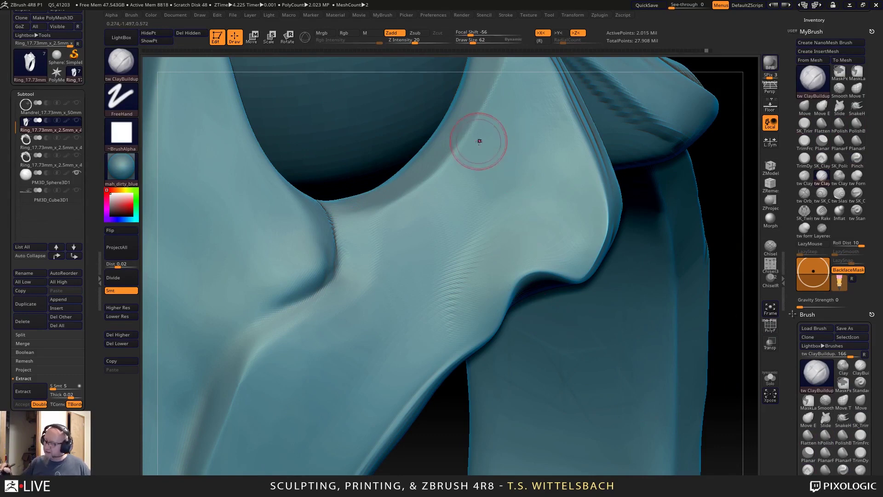
{"action": "mouse_move", "coordinate": [479, 140]}
{"action": "left_mouse_down"}
{"action": "mouse_move", "coordinate": [483, 199]}
{"action": "mouse_move", "coordinate": [456, 277]}
{"action": "mouse_move", "coordinate": [403, 354]}
{"action": "left_mouse_up"}
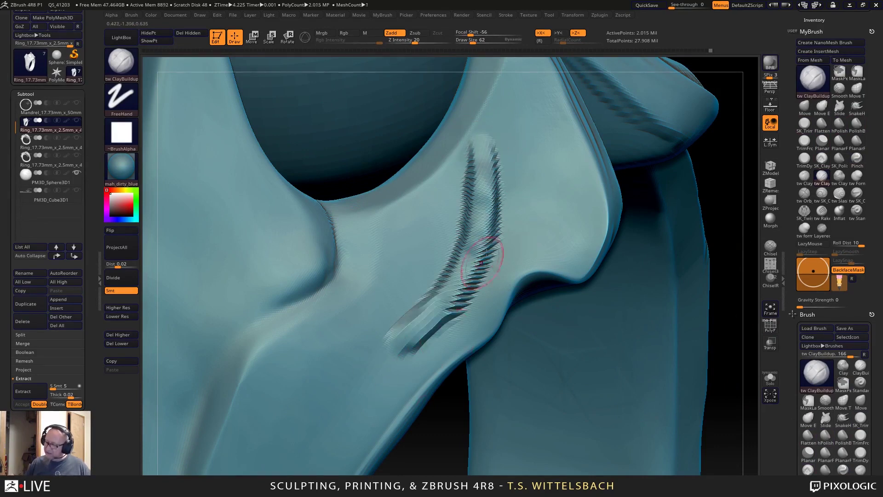
{"action": "left_click", "coordinate": [370, 393]}
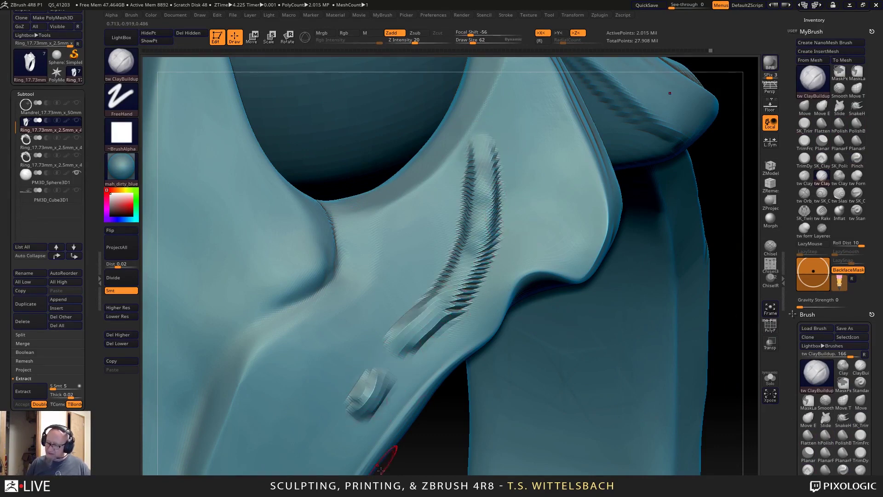
Undo the clay buildup and the pinching on the side prong, back to the rough clay around its notch.
{"action": "key", "text": "ctrl+z"}
{"action": "key", "text": "ctrl+z"}
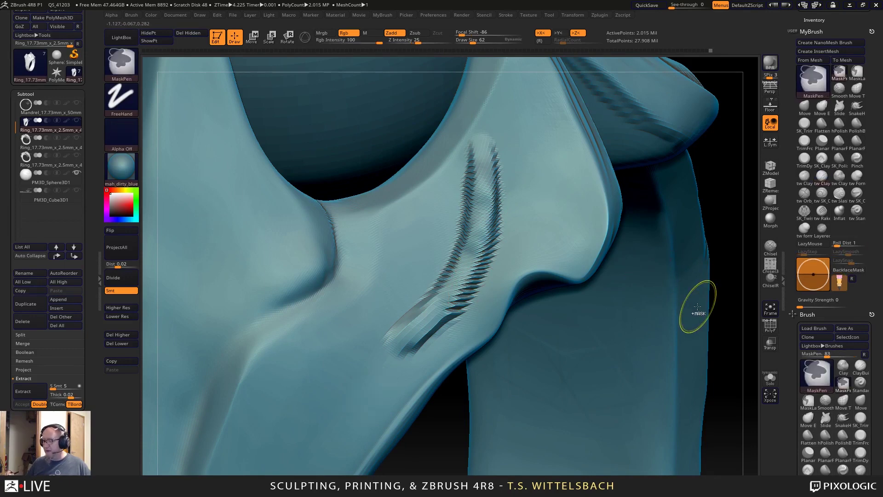
{"action": "key", "text": "ctrl+z"}
{"action": "key", "text": "ctrl+z"}
{"action": "key", "text": "ctrl+z"}
{"action": "key", "text": "ctrl+z"}
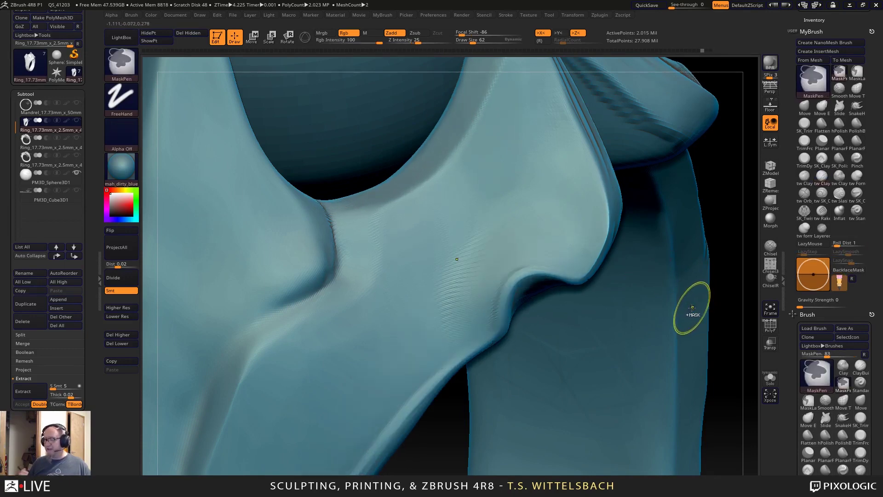
{"action": "key", "text": "ctrl+z"}
{"action": "key", "text": "ctrl+z"}
{"action": "key", "text": "ctrl+z"}
{"action": "key", "text": "ctrl+z"}
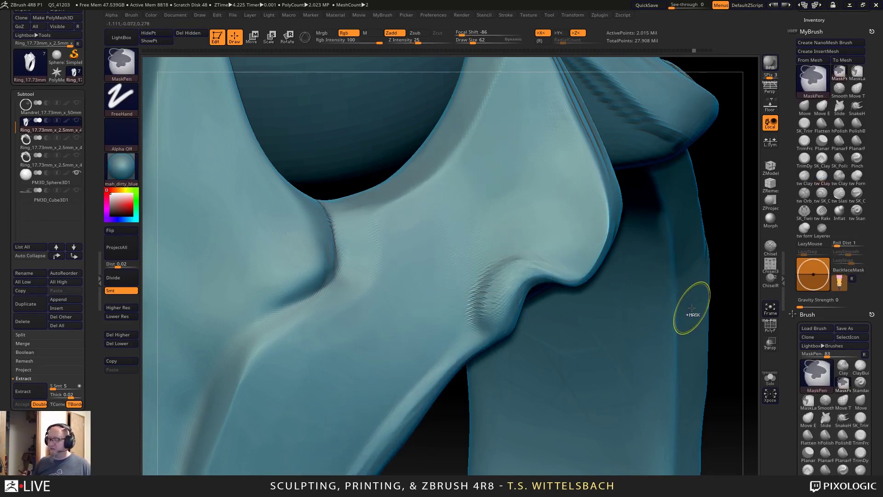
{"action": "key", "text": "ctrl+z"}
{"action": "key", "text": "ctrl+z"}
{"action": "key", "text": "ctrl+z"}
Smooth the rough clay around the notch beneath the side prong into the prong's face.
{"action": "left_click_drag", "start_coordinate": [430, 464], "coordinate": [469, 381], "text": "alt"}
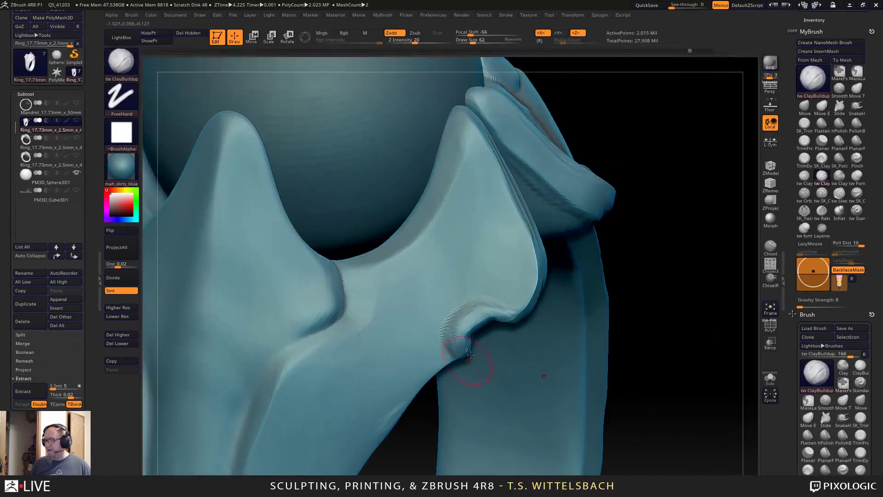
{"action": "mouse_move", "coordinate": [486, 304]}
{"action": "left_mouse_down", "text": "shift"}
{"action": "mouse_move", "coordinate": [455, 327]}
{"action": "mouse_move", "coordinate": [469, 304]}
{"action": "left_mouse_up", "text": "shift"}
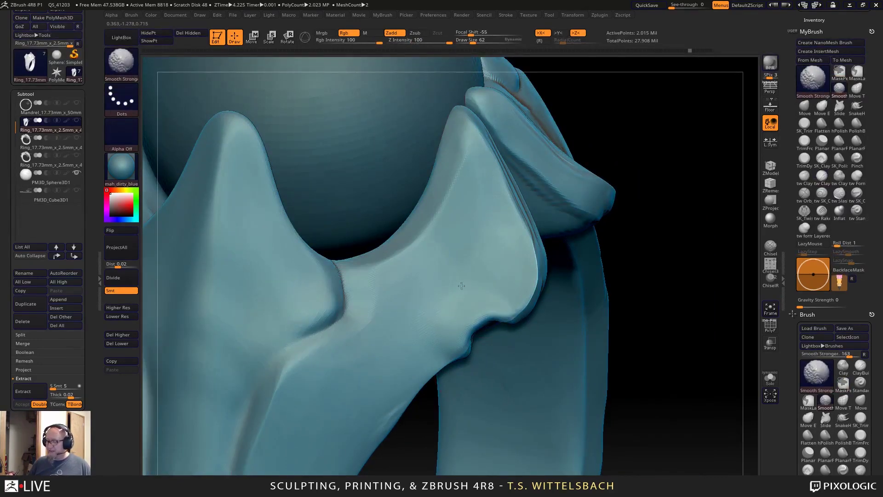
{"action": "left_click_drag", "start_coordinate": [645, 405], "coordinate": [720, 322], "text": "alt"}
{"action": "left_click_drag", "start_coordinate": [581, 234], "coordinate": [545, 255], "text": "shift"}
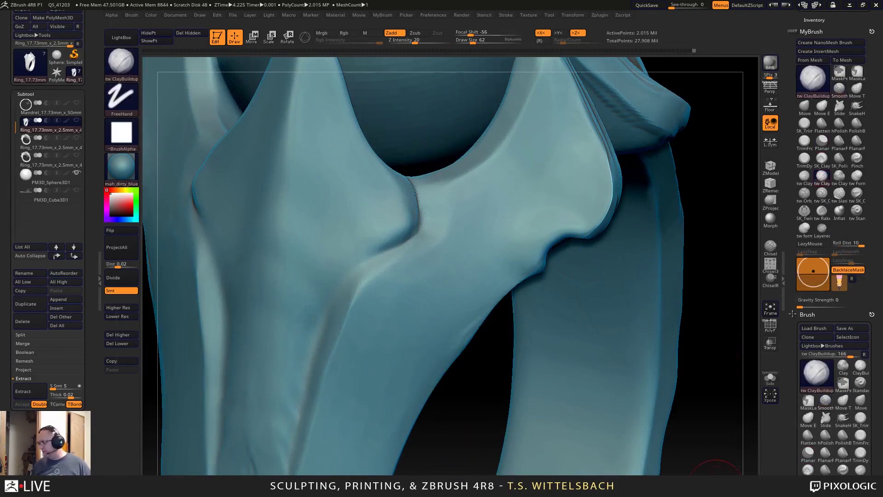
Add clay along the band's edge below the side prong with tw ClayTubes at Draw Size 62, and smooth the area above the notch.
{"action": "left_click_drag", "start_coordinate": [880, 345], "coordinate": [881, 391]}
{"action": "left_click", "coordinate": [805, 253]}
{"action": "mouse_move", "coordinate": [462, 415]}
{"action": "left_mouse_down", "text": "alt"}
{"action": "mouse_move", "coordinate": [574, 180]}
{"action": "mouse_move", "coordinate": [459, 336]}
{"action": "mouse_move", "coordinate": [529, 258]}
{"action": "mouse_move", "coordinate": [547, 163]}
{"action": "left_mouse_up", "text": "alt"}
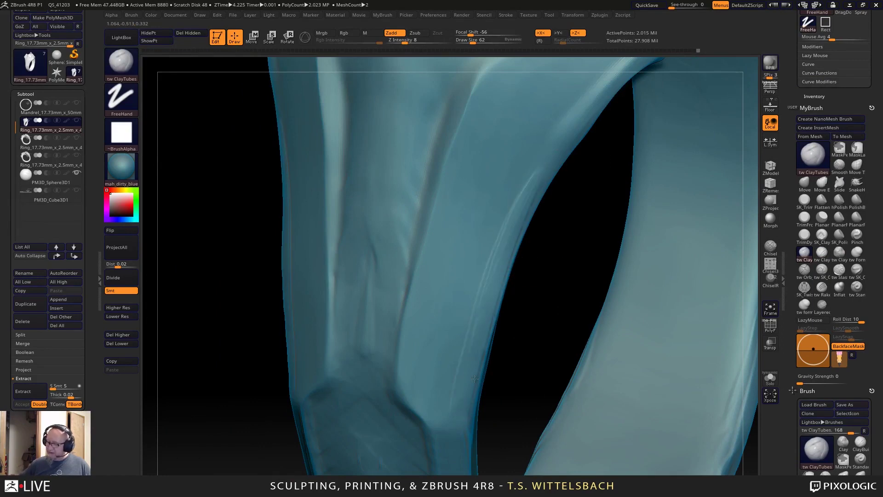
{"action": "left_click_drag", "start_coordinate": [515, 207], "coordinate": [571, 99]}
{"action": "left_click_drag", "start_coordinate": [578, 198], "coordinate": [477, 406], "text": "alt"}
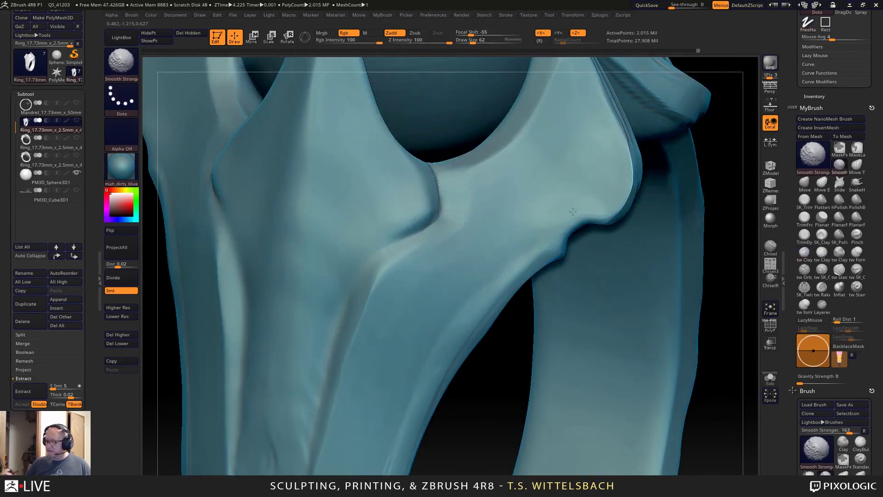
{"action": "mouse_move", "coordinate": [550, 244]}
{"action": "left_mouse_down"}
{"action": "mouse_move", "coordinate": [556, 225]}
{"action": "mouse_move", "coordinate": [597, 213]}
{"action": "mouse_move", "coordinate": [557, 194]}
{"action": "left_mouse_up"}
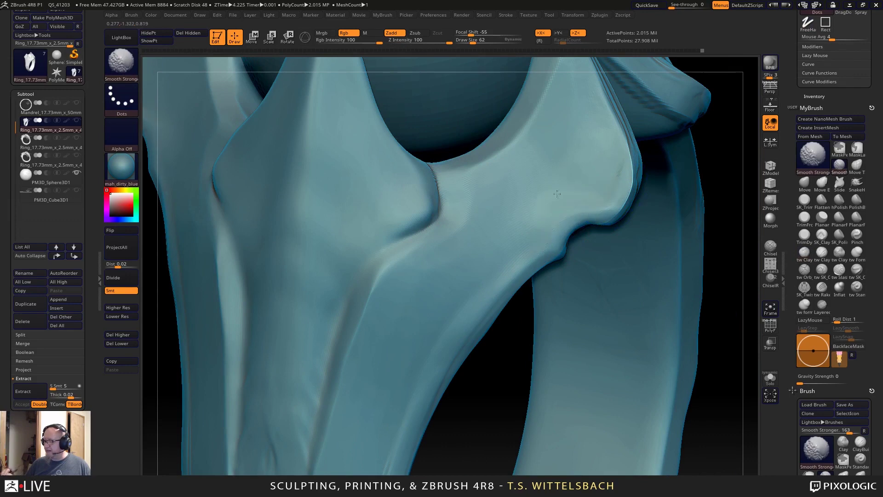
Mask the side prongs and the arms flanking the central prong with MaskPen at Draw Size 28, cleaning up the mask's inner border.
{"action": "mouse_move", "coordinate": [655, 200]}
{"action": "left_mouse_down", "text": "alt"}
{"action": "mouse_move", "coordinate": [670, 197]}
{"action": "mouse_move", "coordinate": [676, 219]}
{"action": "mouse_move", "coordinate": [604, 244]}
{"action": "left_mouse_up", "text": "alt"}
{"action": "right_click", "coordinate": [535, 224]}
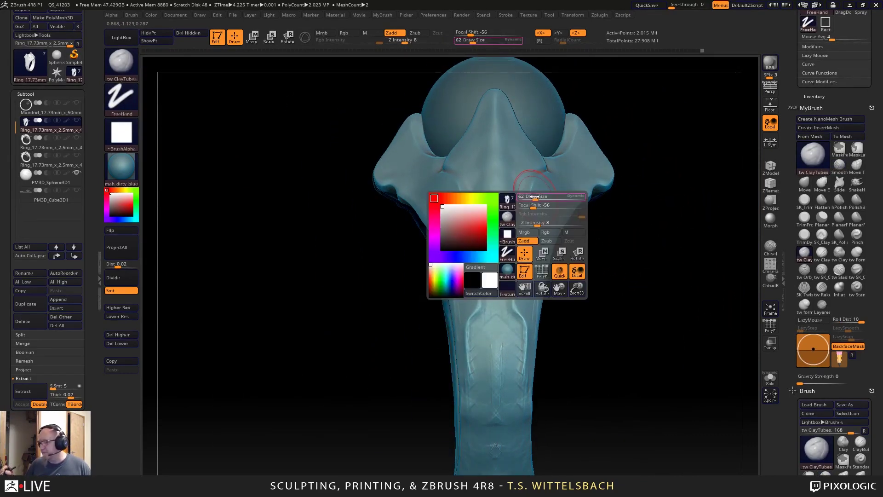
{"action": "left_click_drag", "start_coordinate": [536, 197], "coordinate": [529, 196]}
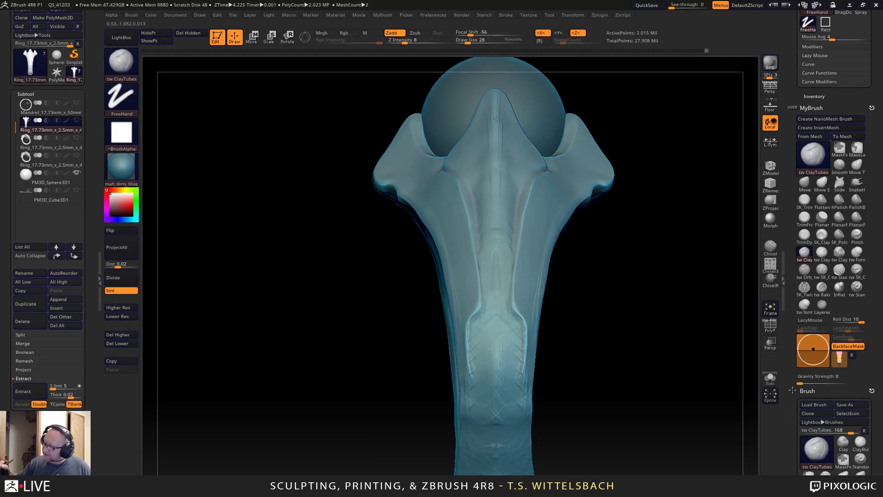
{"action": "mouse_move", "coordinate": [665, 183]}
{"action": "left_mouse_down"}
{"action": "mouse_move", "coordinate": [614, 280]}
{"action": "mouse_move", "coordinate": [645, 199]}
{"action": "mouse_move", "coordinate": [617, 198]}
{"action": "left_mouse_up"}
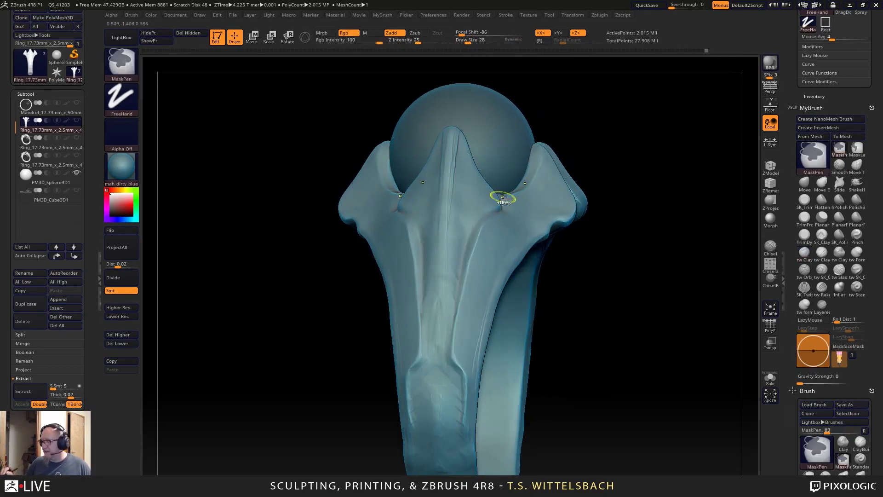
{"action": "mouse_move", "coordinate": [503, 197]}
{"action": "left_mouse_down", "text": "ctrl"}
{"action": "mouse_move", "coordinate": [505, 215]}
{"action": "mouse_move", "coordinate": [479, 240]}
{"action": "mouse_move", "coordinate": [458, 318]}
{"action": "mouse_move", "coordinate": [465, 441]}
{"action": "mouse_move", "coordinate": [470, 360]}
{"action": "mouse_move", "coordinate": [493, 285]}
{"action": "mouse_move", "coordinate": [519, 254]}
{"action": "mouse_move", "coordinate": [529, 197]}
{"action": "mouse_move", "coordinate": [572, 152]}
{"action": "mouse_move", "coordinate": [581, 203]}
{"action": "left_mouse_up", "text": "ctrl"}
{"action": "mouse_move", "coordinate": [582, 241]}
{"action": "left_mouse_down"}
{"action": "mouse_move", "coordinate": [633, 282]}
{"action": "mouse_move", "coordinate": [617, 306]}
{"action": "mouse_move", "coordinate": [645, 288]}
{"action": "mouse_move", "coordinate": [631, 297]}
{"action": "mouse_move", "coordinate": [639, 339]}
{"action": "left_mouse_up"}
{"action": "mouse_move", "coordinate": [423, 291]}
{"action": "left_mouse_down", "text": "ctrl+alt"}
{"action": "mouse_move", "coordinate": [427, 316]}
{"action": "mouse_move", "coordinate": [447, 329]}
{"action": "left_mouse_up", "text": "ctrl+alt"}
Build crosswise tw ClayTubes strokes at Draw Size 28 over the unmasked central prong and down its narrow lower channel, smoothing where needed.
{"action": "mouse_move", "coordinate": [637, 338]}
{"action": "left_mouse_down"}
{"action": "mouse_move", "coordinate": [702, 390]}
{"action": "mouse_move", "coordinate": [692, 371]}
{"action": "mouse_move", "coordinate": [706, 336]}
{"action": "mouse_move", "coordinate": [686, 408]}
{"action": "mouse_move", "coordinate": [699, 375]}
{"action": "left_mouse_up"}
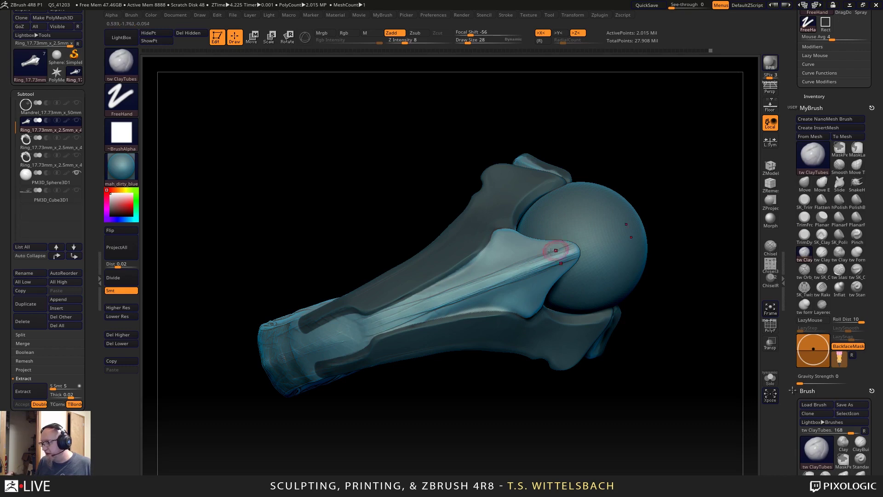
{"action": "key", "text": "shift"}
{"action": "mouse_move", "coordinate": [537, 263]}
{"action": "left_mouse_down", "text": "shift"}
{"action": "mouse_move", "coordinate": [483, 288]}
{"action": "mouse_move", "coordinate": [519, 285]}
{"action": "left_mouse_up", "text": "shift"}
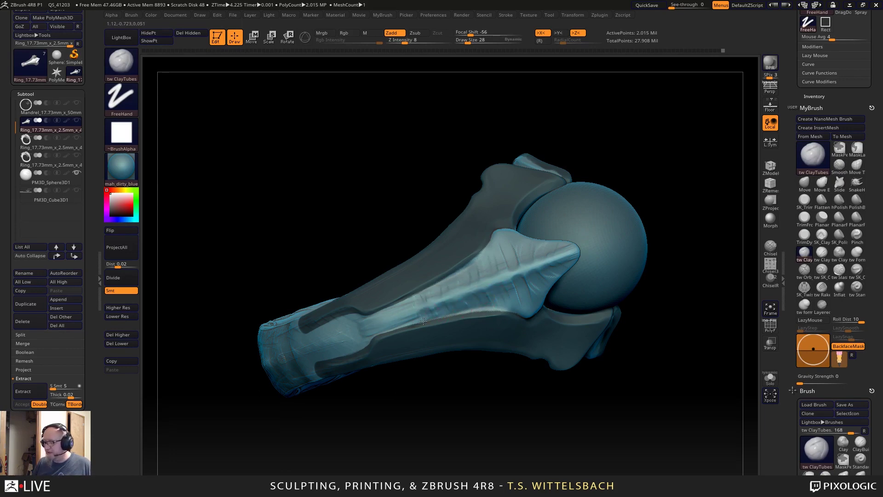
{"action": "mouse_move", "coordinate": [366, 346]}
{"action": "left_mouse_down"}
{"action": "mouse_move", "coordinate": [662, 367]}
{"action": "mouse_move", "coordinate": [550, 350]}
{"action": "mouse_move", "coordinate": [601, 348]}
{"action": "mouse_move", "coordinate": [595, 331]}
{"action": "mouse_move", "coordinate": [591, 351]}
{"action": "left_mouse_up"}
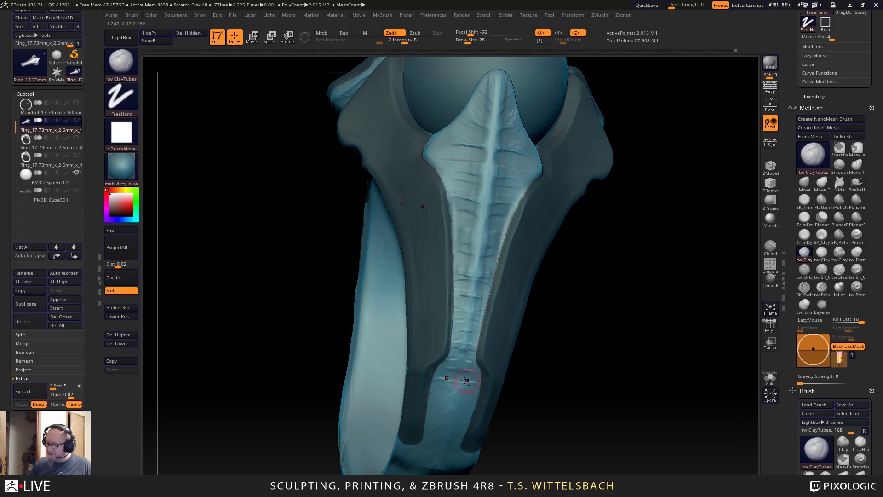
Add tw ClayTubes strokes at Draw Size 28 along the outer band below the masked arms, and undo the last two strokes.
{"action": "mouse_move", "coordinate": [453, 418]}
{"action": "left_mouse_down"}
{"action": "mouse_move", "coordinate": [598, 355]}
{"action": "mouse_move", "coordinate": [638, 393]}
{"action": "mouse_move", "coordinate": [571, 318]}
{"action": "left_mouse_up"}
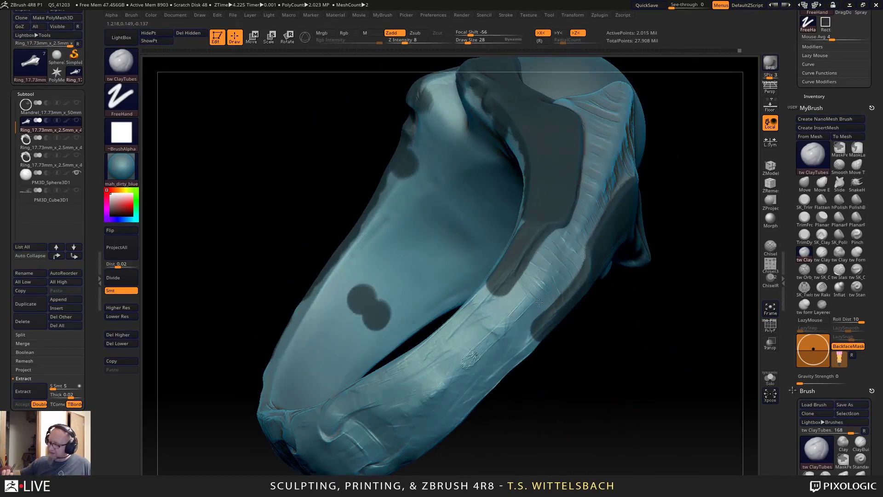
{"action": "key", "text": "ctrl+z"}
{"action": "key", "text": "ctrl+z"}
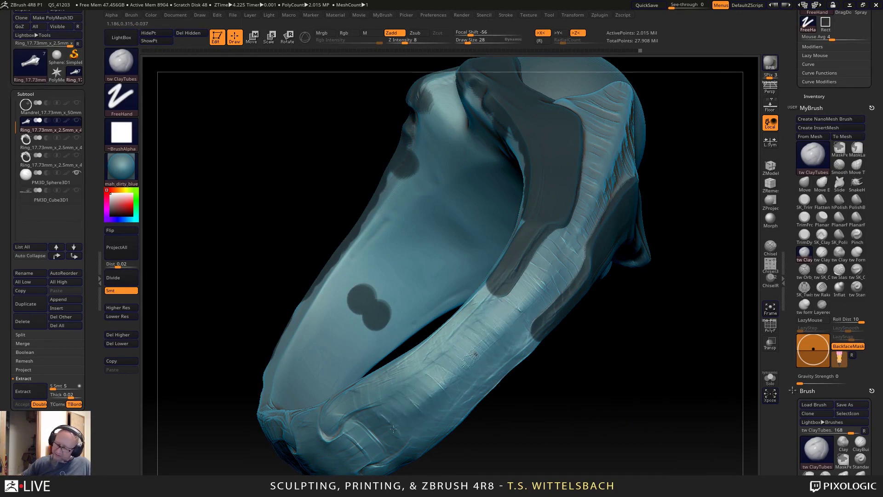
Smooth the lower band, then add and soften a tw ClayTubes stroke along the central prong's edge facing the sphere at Draw Size 28.
{"action": "left_click_drag", "start_coordinate": [376, 431], "coordinate": [501, 343]}
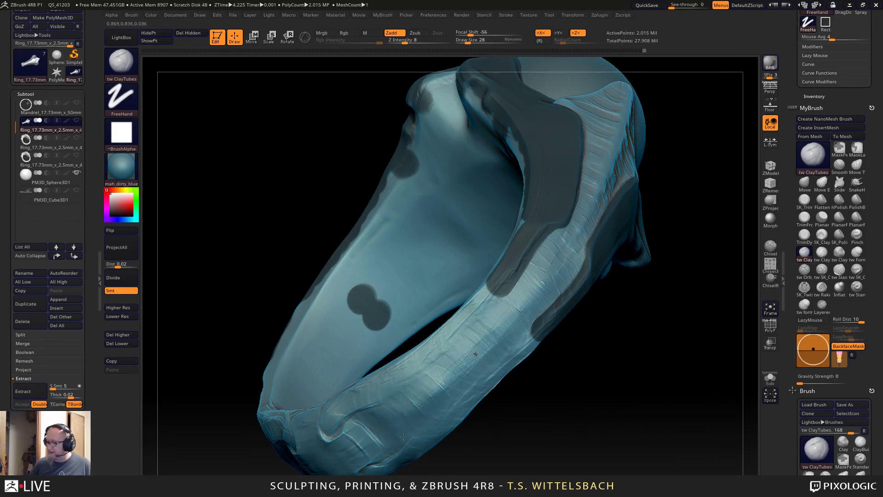
{"action": "mouse_move", "coordinate": [671, 305]}
{"action": "left_mouse_down"}
{"action": "mouse_move", "coordinate": [715, 329]}
{"action": "mouse_move", "coordinate": [578, 244]}
{"action": "left_mouse_up"}
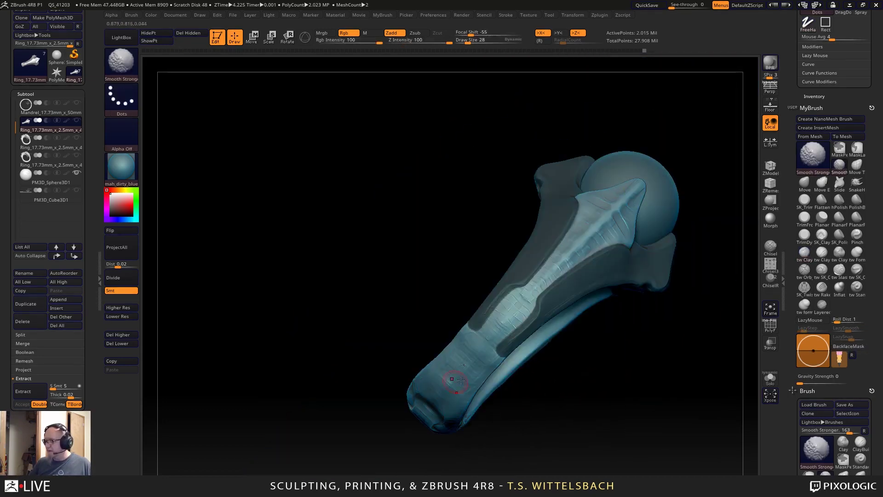
{"action": "mouse_move", "coordinate": [672, 311]}
{"action": "left_mouse_down", "text": "alt"}
{"action": "mouse_move", "coordinate": [515, 405]}
{"action": "mouse_move", "coordinate": [659, 300]}
{"action": "mouse_move", "coordinate": [479, 287]}
{"action": "left_mouse_up", "text": "alt"}
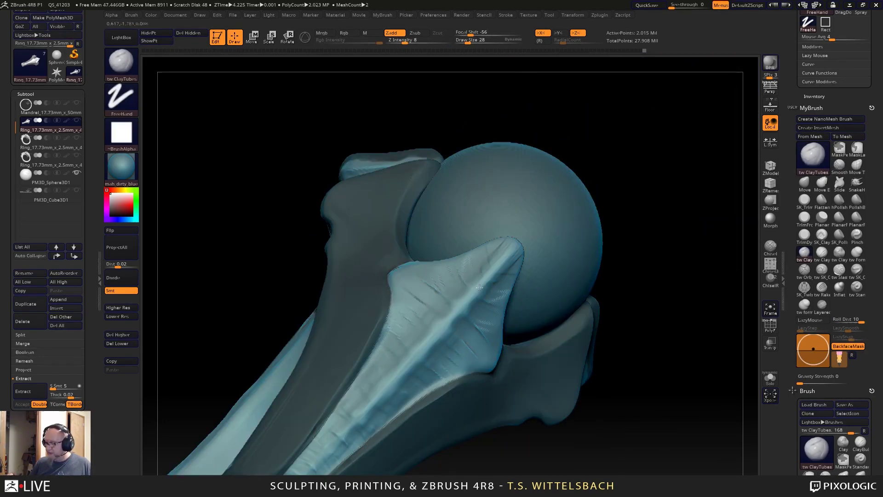
{"action": "right_click_drag", "start_coordinate": [480, 288], "coordinate": [432, 288]}
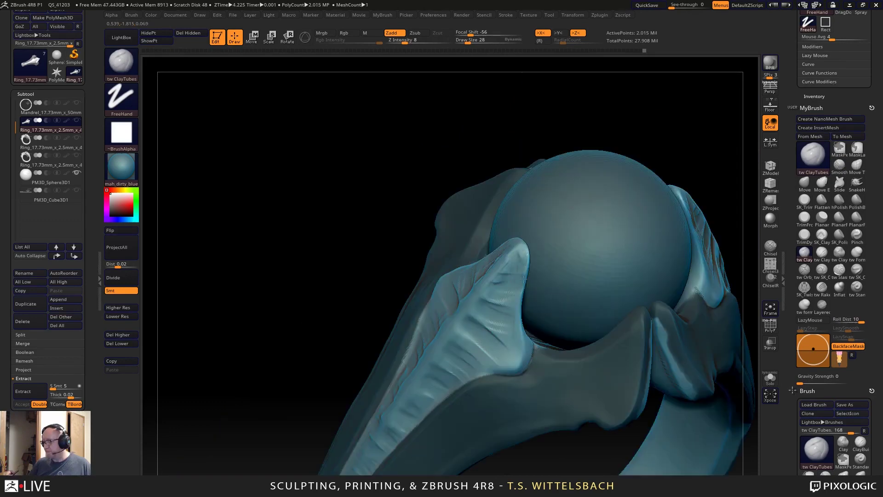
{"action": "mouse_move", "coordinate": [521, 247]}
{"action": "left_mouse_down"}
{"action": "mouse_move", "coordinate": [514, 312]}
{"action": "mouse_move", "coordinate": [521, 342]}
{"action": "left_mouse_up"}
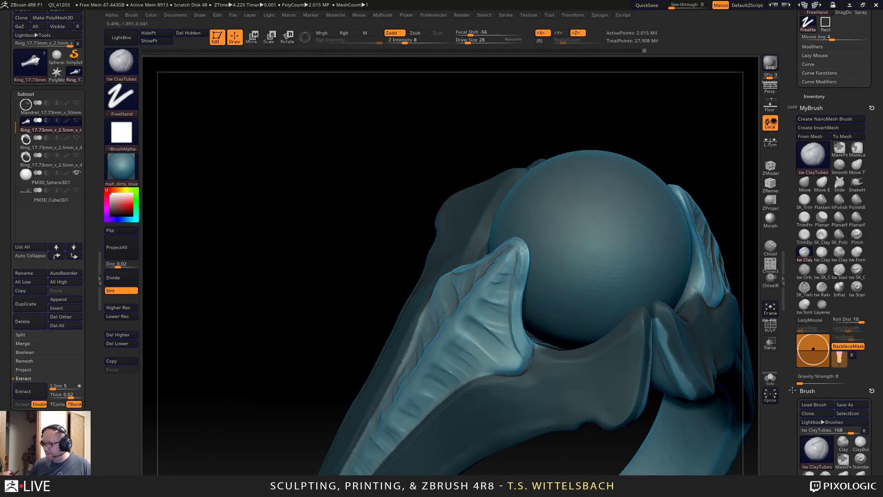
{"action": "key", "text": "shift"}
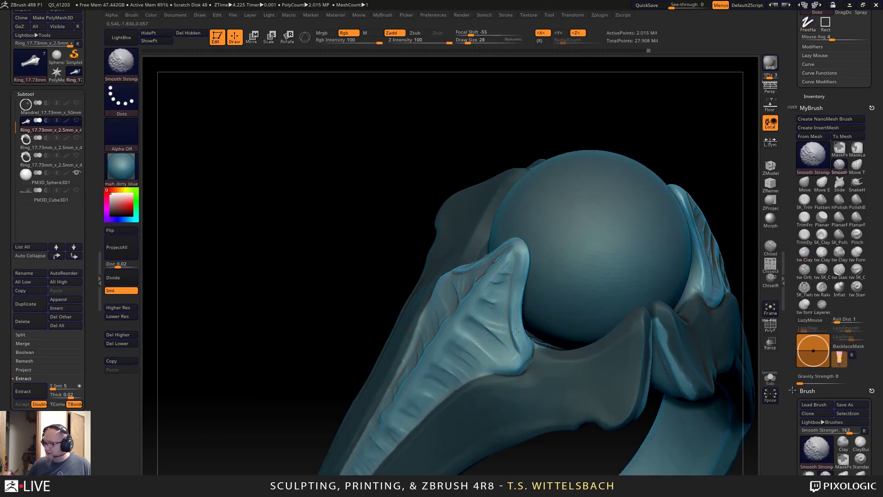
Clear the existing mask, mask the upper ends of the two outer prongs, and invert it so only those ends stay editable.
{"action": "mouse_move", "coordinate": [617, 459]}
{"action": "right_mouse_down"}
{"action": "mouse_move", "coordinate": [560, 445]}
{"action": "mouse_move", "coordinate": [562, 394]}
{"action": "mouse_move", "coordinate": [670, 126]}
{"action": "mouse_move", "coordinate": [621, 220]}
{"action": "mouse_move", "coordinate": [615, 209]}
{"action": "right_mouse_up"}
{"action": "left_click_drag", "start_coordinate": [667, 158], "coordinate": [554, 286], "text": "ctrl"}
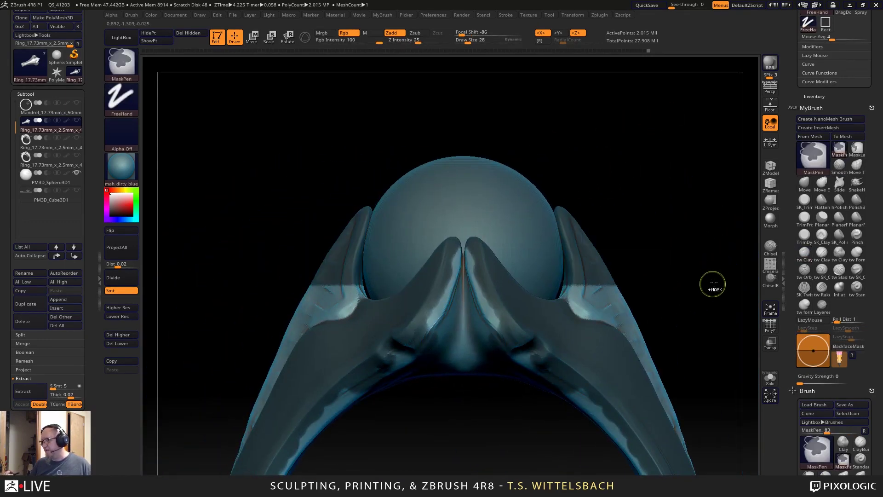
{"action": "left_click_drag", "start_coordinate": [712, 288], "coordinate": [694, 317], "text": "ctrl"}
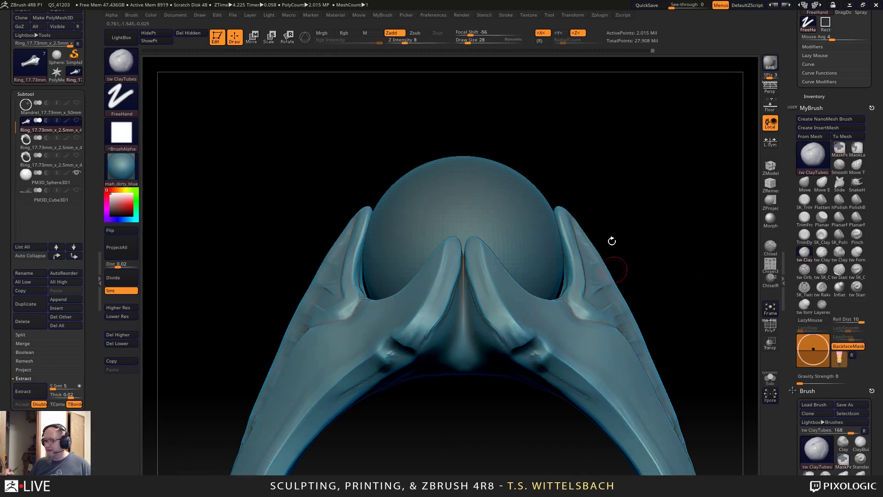
{"action": "left_click_drag", "start_coordinate": [680, 135], "coordinate": [305, 297], "text": "ctrl"}
{"action": "left_click", "coordinate": [717, 316], "text": "ctrl"}
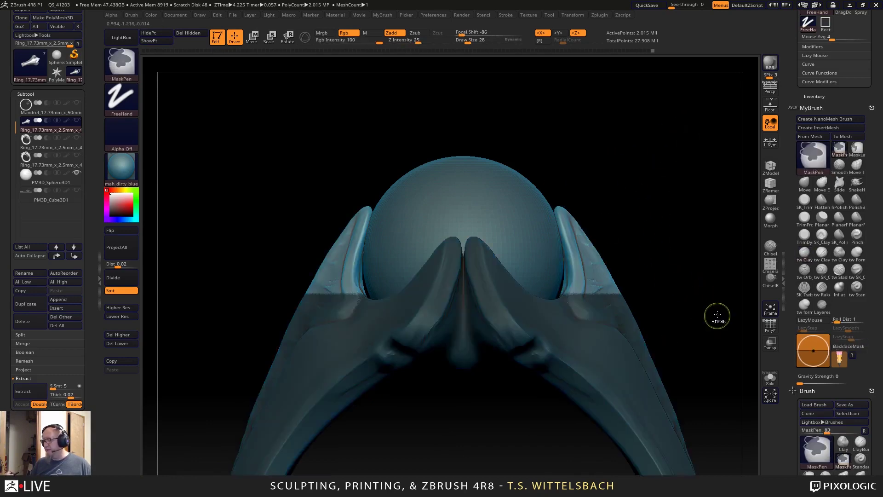
Shift the unmasked outer prong tips slightly away from the sphere using the Transpose line in Move mode, and clear the mask.
{"action": "key", "text": "w"}
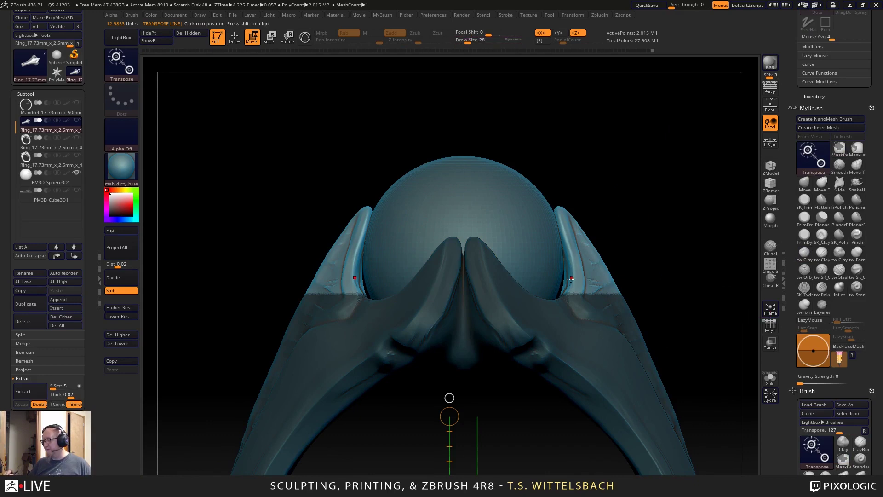
{"action": "mouse_move", "coordinate": [577, 325]}
{"action": "left_mouse_down"}
{"action": "mouse_move", "coordinate": [576, 200]}
{"action": "mouse_move", "coordinate": [563, 209]}
{"action": "mouse_move", "coordinate": [577, 205]}
{"action": "left_mouse_up"}
{"action": "left_click_drag", "start_coordinate": [571, 242], "coordinate": [572, 247]}
{"action": "left_click_drag", "start_coordinate": [683, 200], "coordinate": [663, 267]}
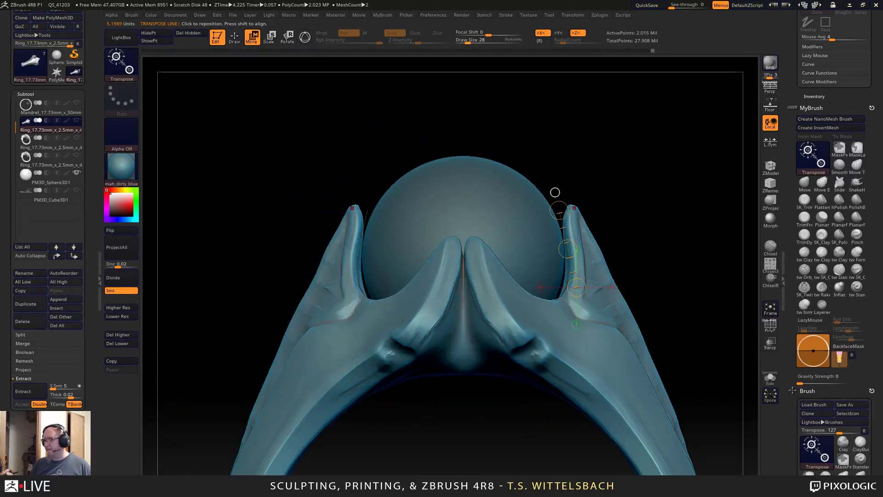
Try carving rough crack detail into the central prong's tip with tw Orb_Cracks at Draw Size 28 and Z Intensity 31.
{"action": "left_click_drag", "start_coordinate": [663, 220], "coordinate": [718, 220]}
{"action": "mouse_move", "coordinate": [718, 150]}
{"action": "left_mouse_down"}
{"action": "mouse_move", "coordinate": [614, 138]}
{"action": "mouse_move", "coordinate": [606, 125]}
{"action": "left_mouse_up"}
{"action": "left_click", "coordinate": [805, 270]}
{"action": "mouse_move", "coordinate": [728, 274]}
{"action": "left_mouse_down"}
{"action": "mouse_move", "coordinate": [631, 215]}
{"action": "mouse_move", "coordinate": [585, 173]}
{"action": "left_mouse_up"}
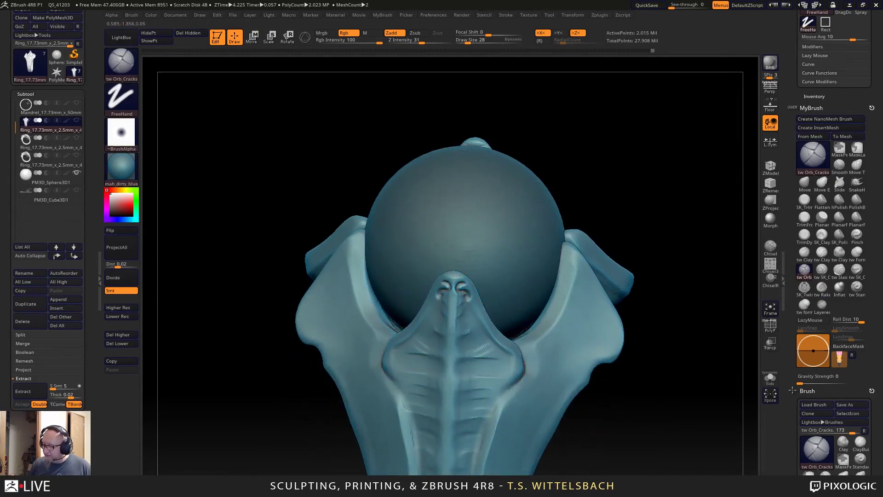
{"action": "mouse_move", "coordinate": [462, 293]}
{"action": "left_mouse_down"}
{"action": "mouse_move", "coordinate": [476, 323]}
{"action": "mouse_move", "coordinate": [466, 278]}
{"action": "mouse_move", "coordinate": [478, 289]}
{"action": "left_mouse_up"}
{"action": "key", "text": "ctrl+z"}
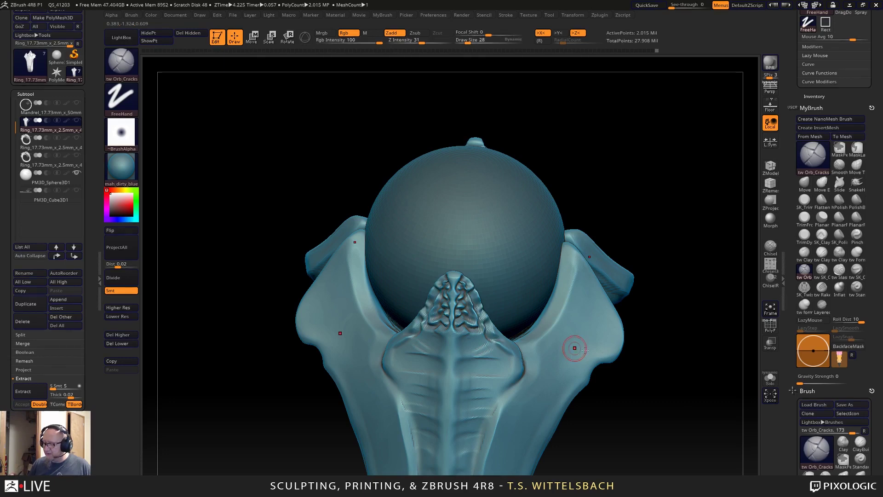
{"action": "key", "text": "ctrl+shift+z"}
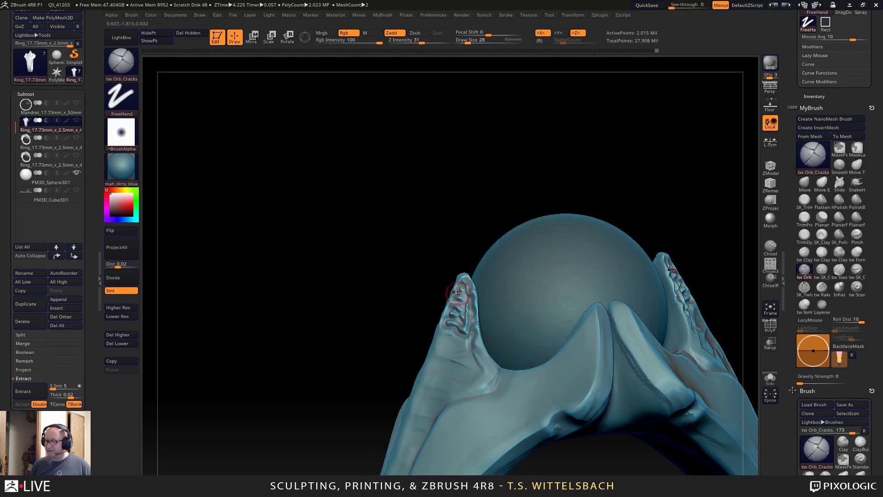
{"action": "left_click_drag", "start_coordinate": [451, 312], "coordinate": [480, 304]}
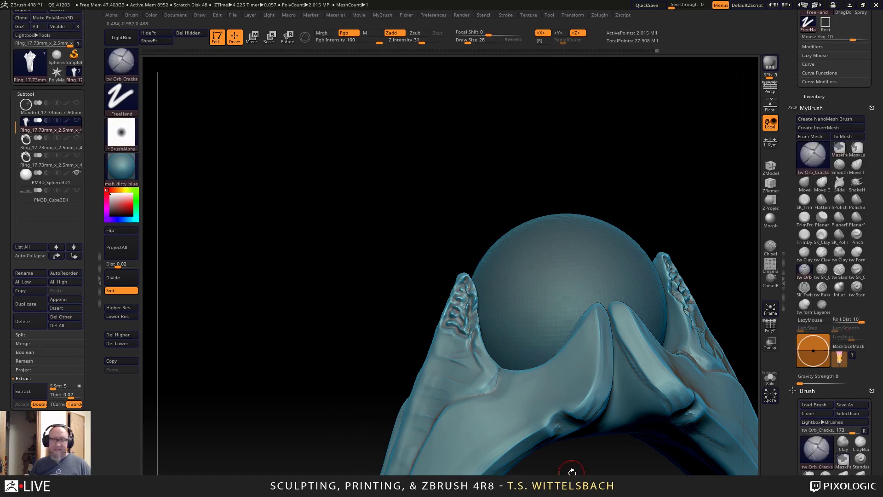
{"action": "left_click_drag", "start_coordinate": [595, 459], "coordinate": [534, 385]}
Undo the crack strokes on the prong tips.
{"action": "key", "text": "ctrl"}
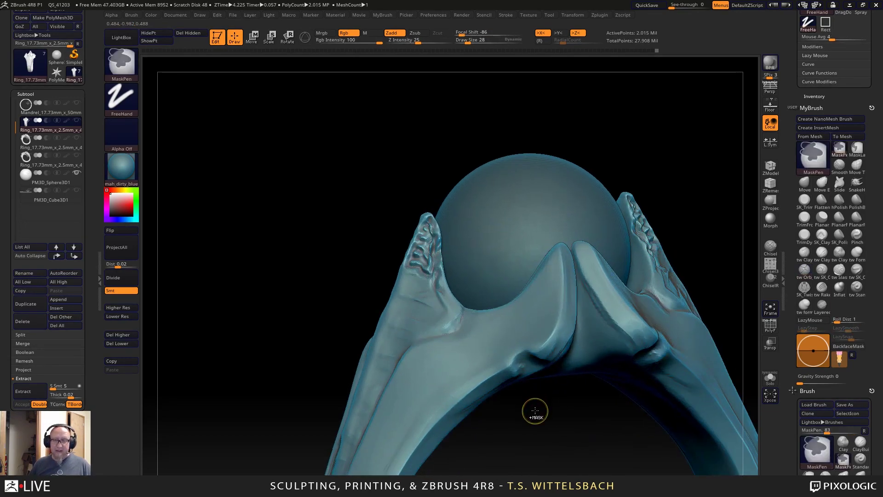
{"action": "key", "text": "ctrl+z"}
{"action": "key", "text": "ctrl+z"}
{"action": "key", "text": "ctrl+z"}
{"action": "key", "text": "ctrl+z"}
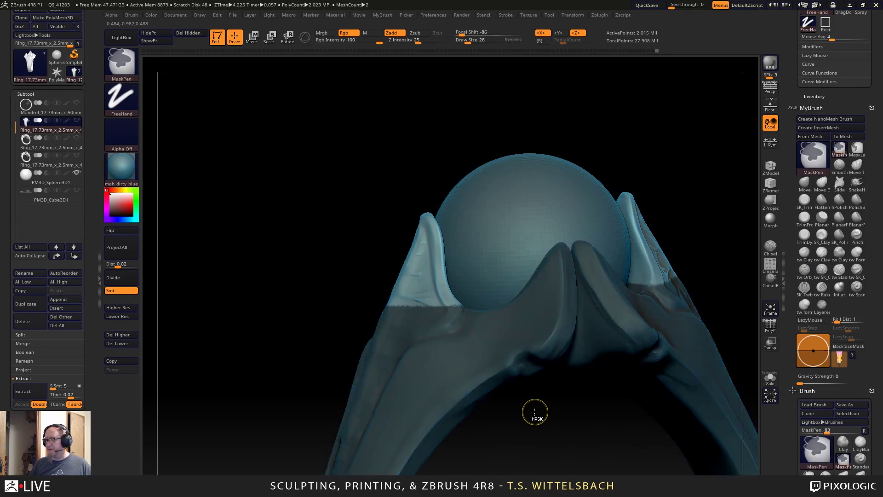
Clear the restored mask, work SK_Twist at Z Intensity 3 along the crease at the prong's flared base corner, and smooth it.
{"action": "left_click_drag", "start_coordinate": [536, 412], "coordinate": [578, 433], "text": "shift"}
{"action": "mouse_move", "coordinate": [654, 323]}
{"action": "left_mouse_down"}
{"action": "mouse_move", "coordinate": [667, 428]}
{"action": "mouse_move", "coordinate": [662, 325]}
{"action": "mouse_move", "coordinate": [615, 430]}
{"action": "left_mouse_up"}
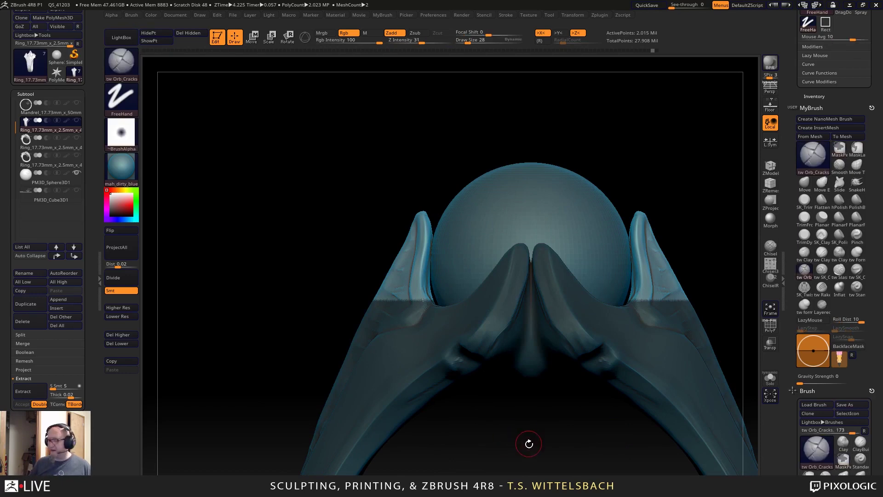
{"action": "mouse_move", "coordinate": [529, 442]}
{"action": "left_mouse_down", "text": "alt"}
{"action": "mouse_move", "coordinate": [528, 357]}
{"action": "mouse_move", "coordinate": [513, 402]}
{"action": "mouse_move", "coordinate": [558, 422]}
{"action": "mouse_move", "coordinate": [666, 347]}
{"action": "mouse_move", "coordinate": [653, 381]}
{"action": "mouse_move", "coordinate": [636, 340]}
{"action": "left_mouse_up", "text": "alt"}
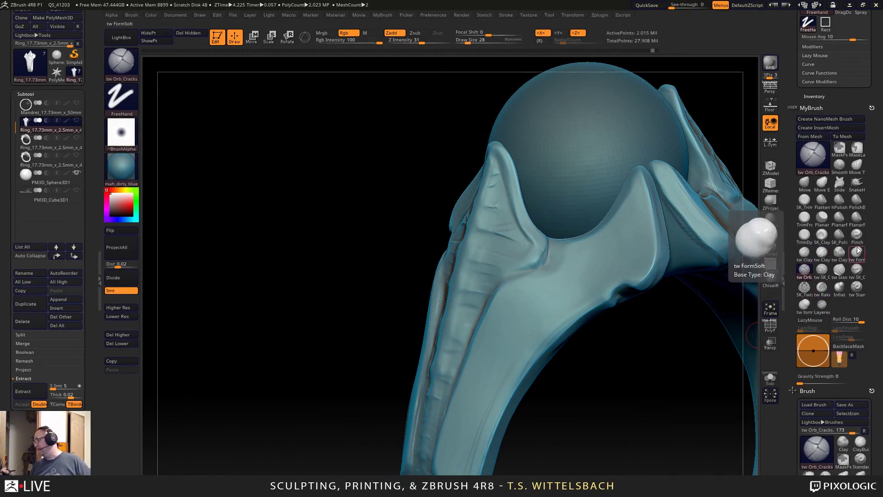
{"action": "left_click", "coordinate": [804, 286]}
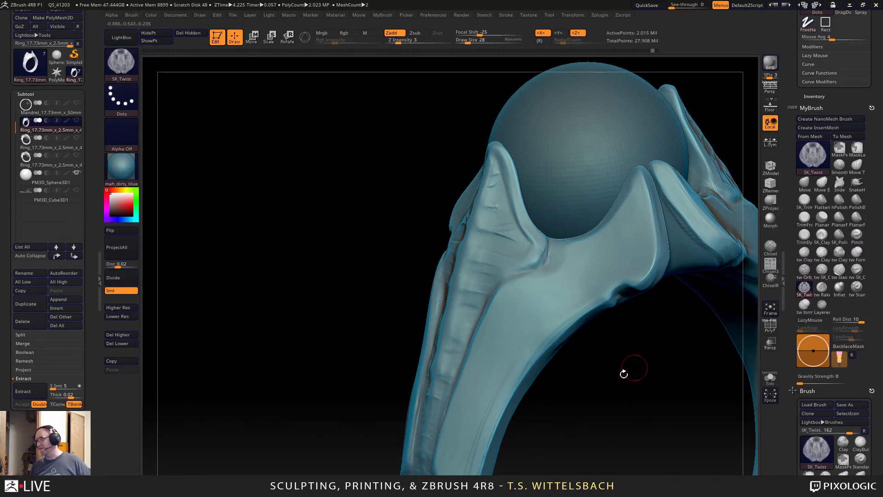
{"action": "left_click_drag", "start_coordinate": [625, 368], "coordinate": [549, 236]}
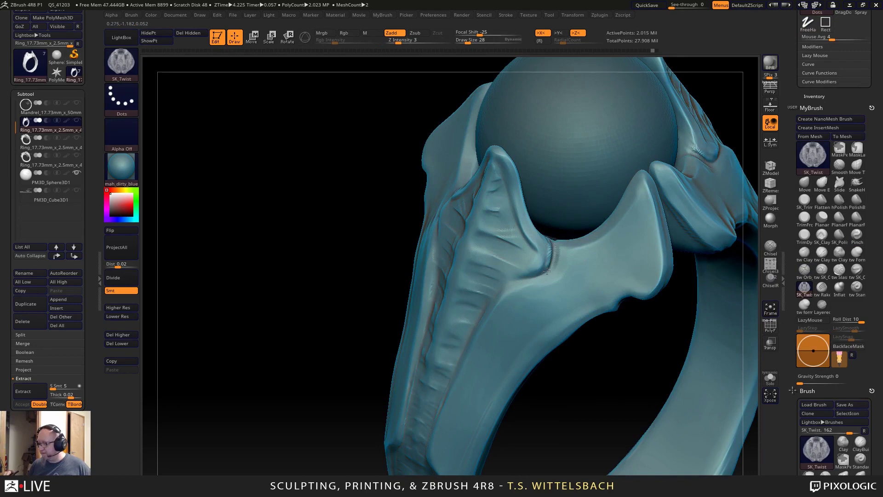
{"action": "key", "text": "shift"}
{"action": "mouse_move", "coordinate": [553, 246]}
{"action": "left_mouse_down", "text": "shift"}
{"action": "mouse_move", "coordinate": [506, 278]}
{"action": "mouse_move", "coordinate": [562, 245]}
{"action": "left_mouse_up", "text": "shift"}
Try an SK_Twist dab on the inner band surface and undo it.
{"action": "left_click_drag", "start_coordinate": [594, 372], "coordinate": [618, 377]}
{"action": "left_click", "coordinate": [618, 376]}
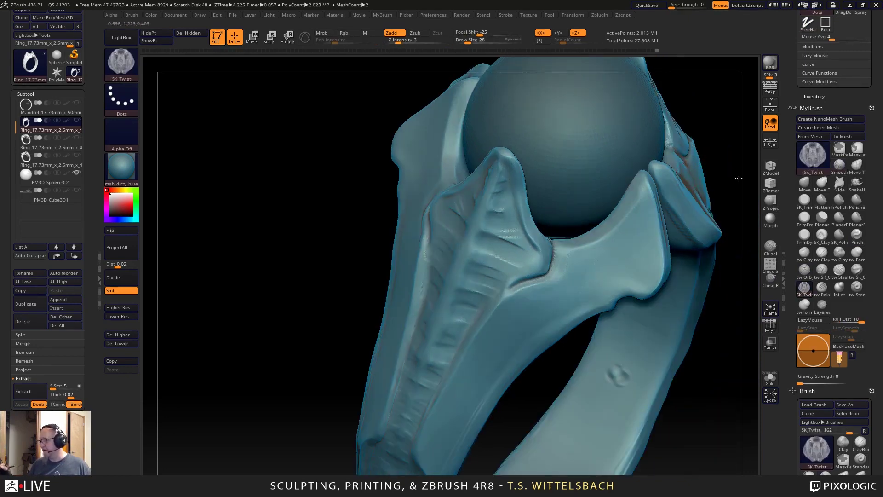
{"action": "left_click_drag", "start_coordinate": [730, 175], "coordinate": [676, 208], "text": "alt"}
{"action": "key", "text": "ctrl+z"}
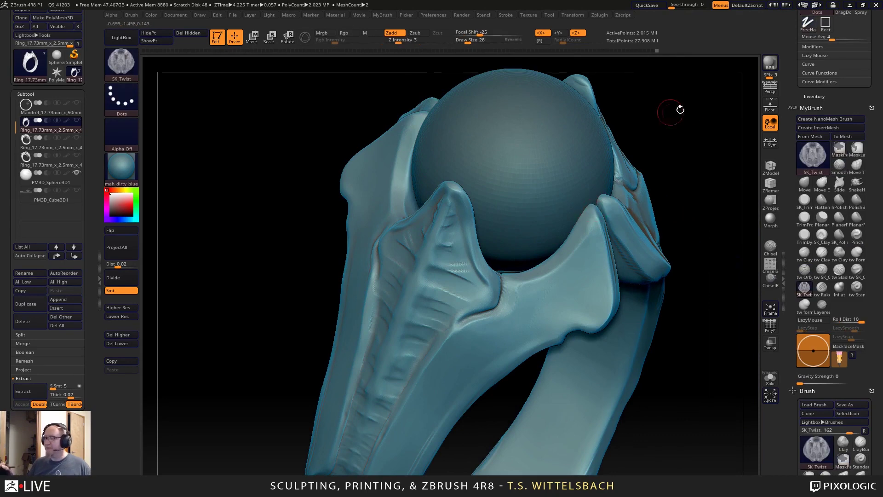
Add another SK_Twist stroke at Draw Size 28 on the crease where the ribbed prong's flared corner meets the neighbouring arm.
{"action": "left_click_drag", "start_coordinate": [680, 109], "coordinate": [647, 167]}
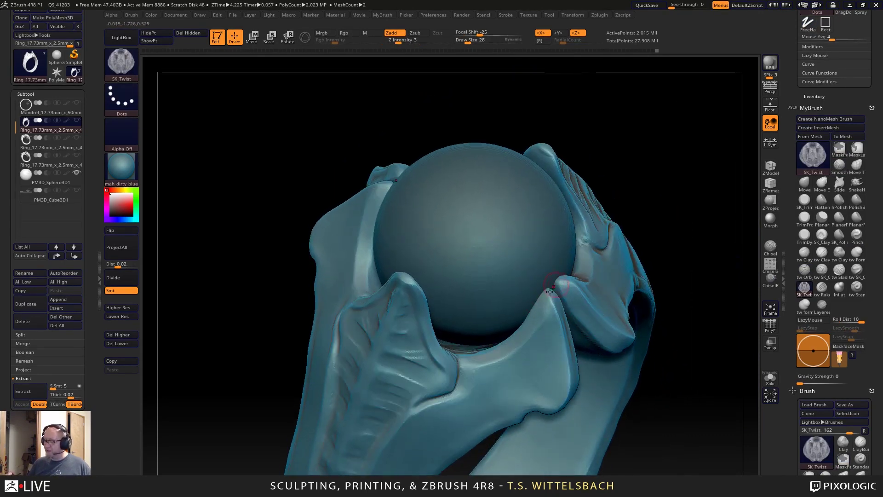
{"action": "left_click_drag", "start_coordinate": [656, 227], "coordinate": [658, 189]}
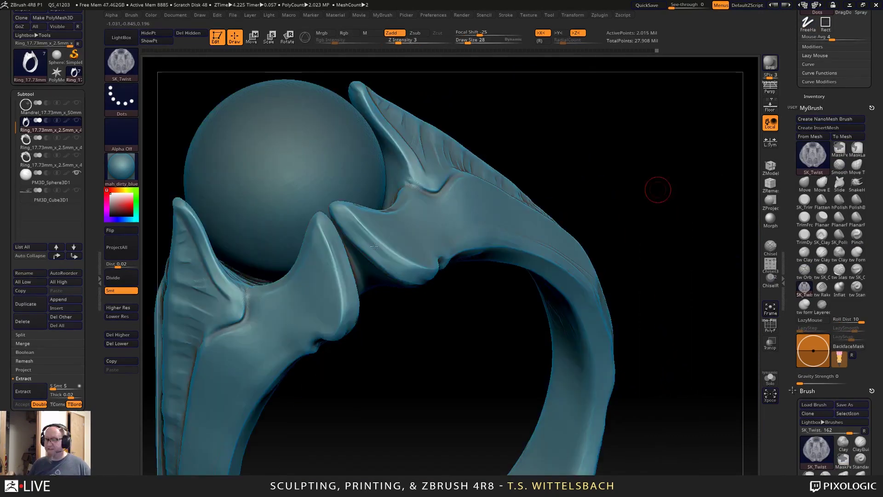
{"action": "left_click_drag", "start_coordinate": [374, 246], "coordinate": [459, 338], "text": "alt"}
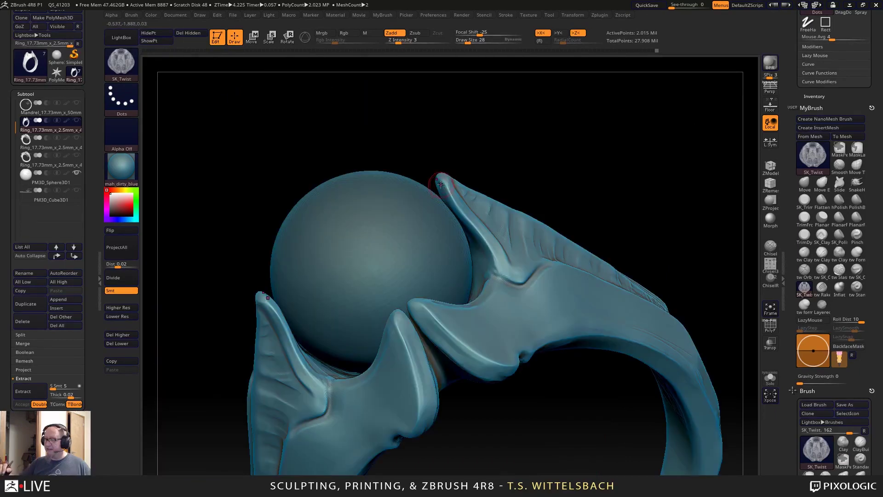
{"action": "left_click_drag", "start_coordinate": [510, 182], "coordinate": [478, 473], "text": "shift"}
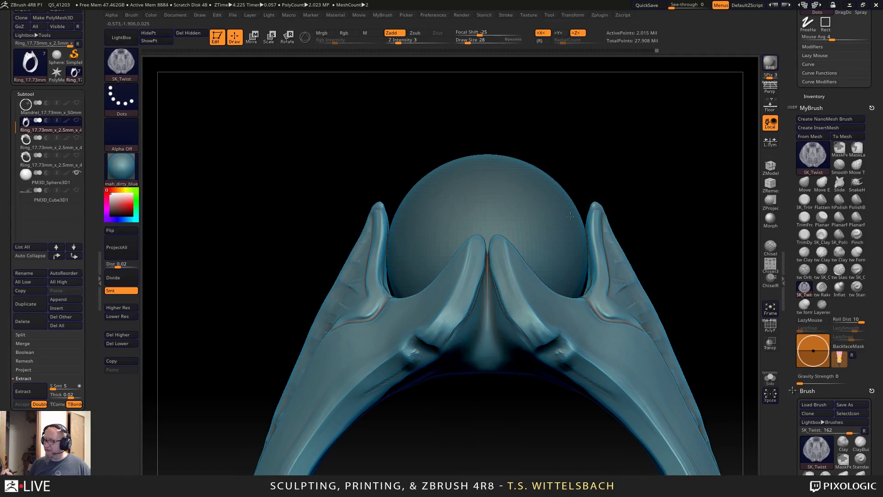
{"action": "left_click_drag", "start_coordinate": [601, 203], "coordinate": [678, 224]}
{"action": "mouse_move", "coordinate": [543, 416]}
{"action": "left_mouse_down"}
{"action": "mouse_move", "coordinate": [558, 359]}
{"action": "mouse_move", "coordinate": [533, 334]}
{"action": "left_mouse_up"}
{"action": "left_click_drag", "start_coordinate": [685, 100], "coordinate": [665, 158]}
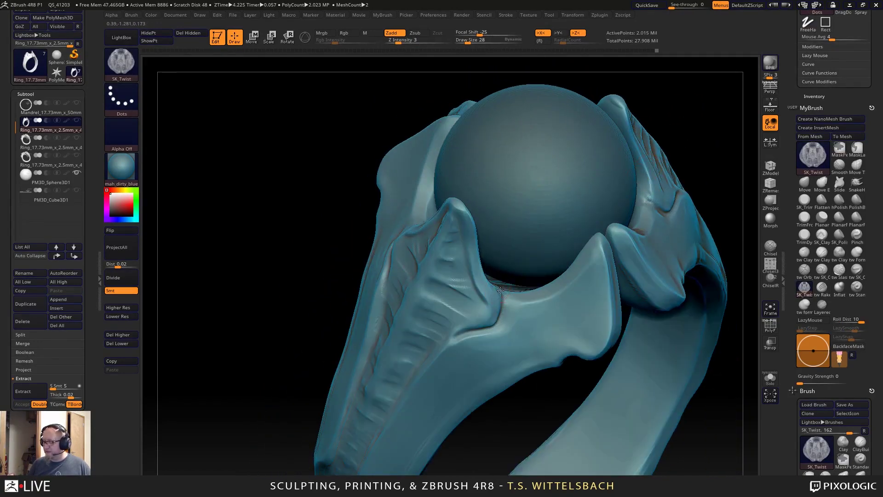
{"action": "mouse_move", "coordinate": [501, 290]}
{"action": "left_mouse_down"}
{"action": "mouse_move", "coordinate": [493, 320]}
{"action": "mouse_move", "coordinate": [498, 296]}
{"action": "mouse_move", "coordinate": [510, 304]}
{"action": "left_mouse_up"}
{"action": "left_click_drag", "start_coordinate": [510, 391], "coordinate": [576, 385], "text": "shift"}
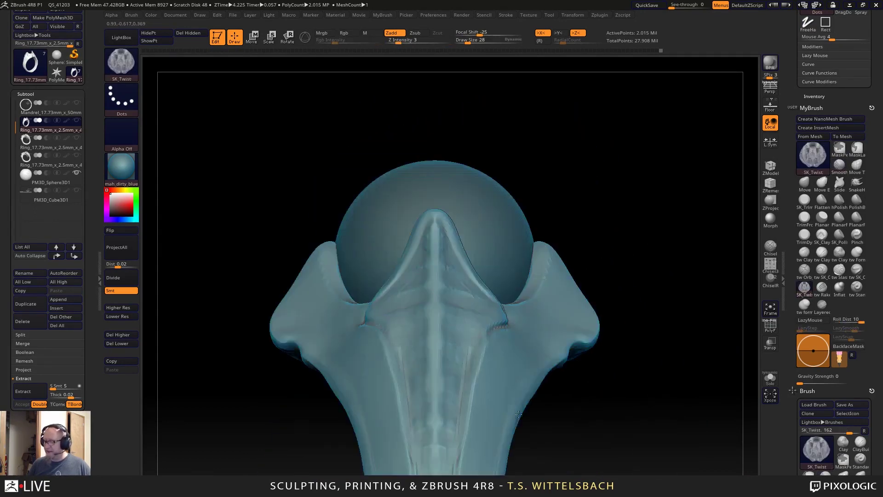
Build up the raised borders flanking the ribbed channel below the prong with tw ClayTubes at Z Intensity 8, and smooth them.
{"action": "mouse_move", "coordinate": [622, 370]}
{"action": "left_mouse_down", "text": "alt"}
{"action": "mouse_move", "coordinate": [664, 272]}
{"action": "mouse_move", "coordinate": [672, 314]}
{"action": "left_mouse_up", "text": "alt"}
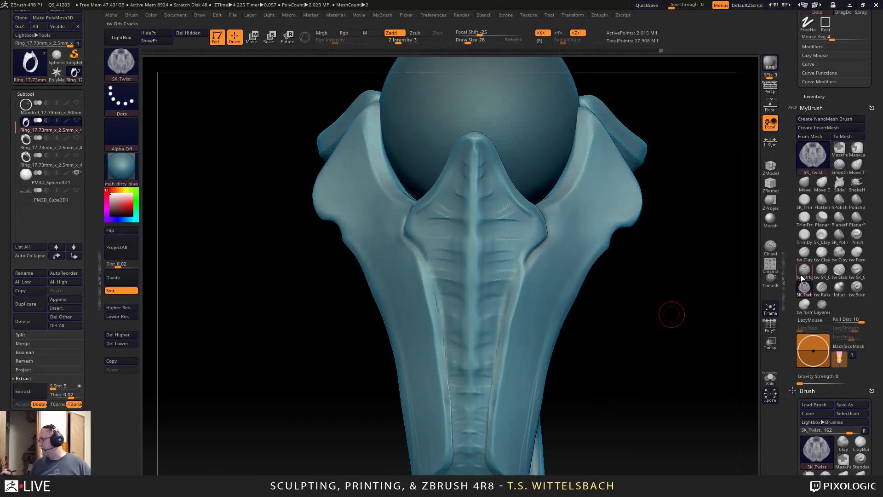
{"action": "left_click", "coordinate": [805, 252]}
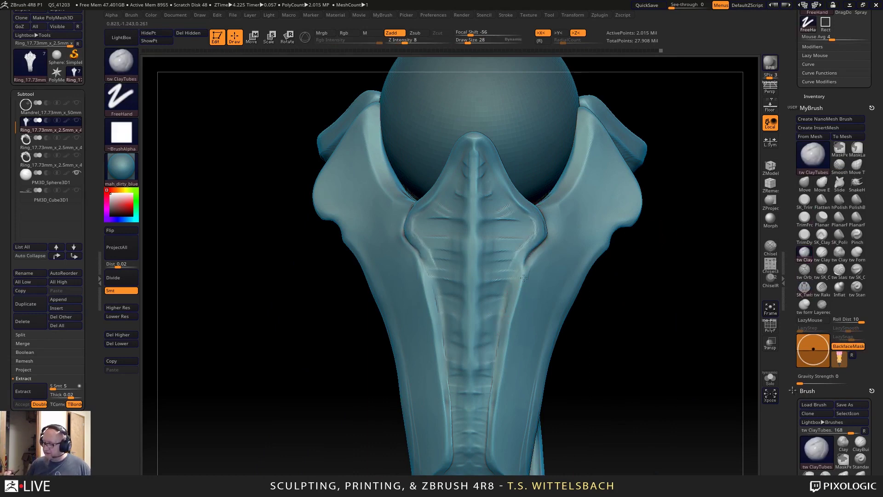
{"action": "mouse_move", "coordinate": [524, 278]}
{"action": "left_mouse_down"}
{"action": "mouse_move", "coordinate": [483, 460]}
{"action": "mouse_move", "coordinate": [497, 374]}
{"action": "left_mouse_up"}
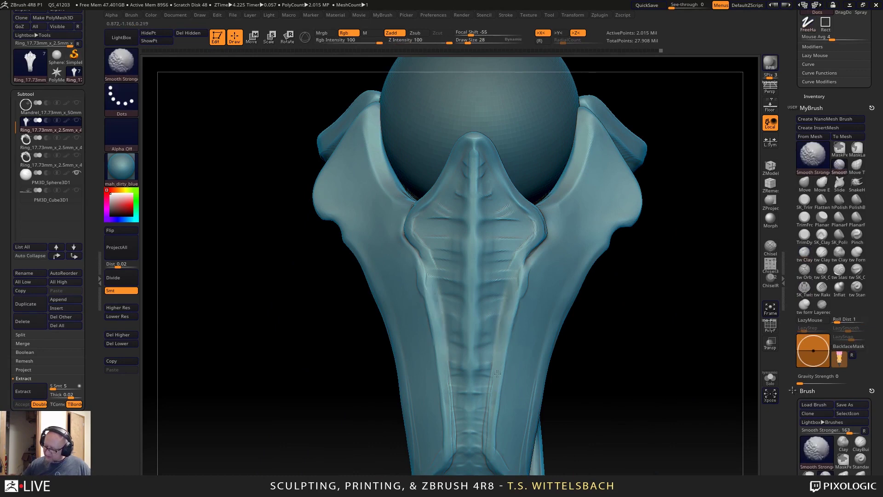
{"action": "left_click_drag", "start_coordinate": [531, 460], "coordinate": [541, 430], "text": "alt"}
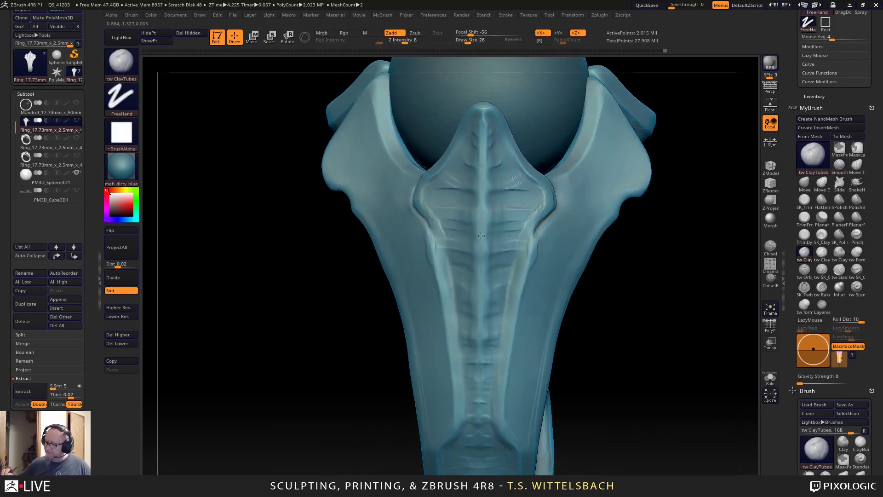
Build up the central spine ridge along the prong and ribbed channel with tw ClayTubes, raising Z Intensity to 16.
{"action": "left_click_drag", "start_coordinate": [484, 233], "coordinate": [486, 208]}
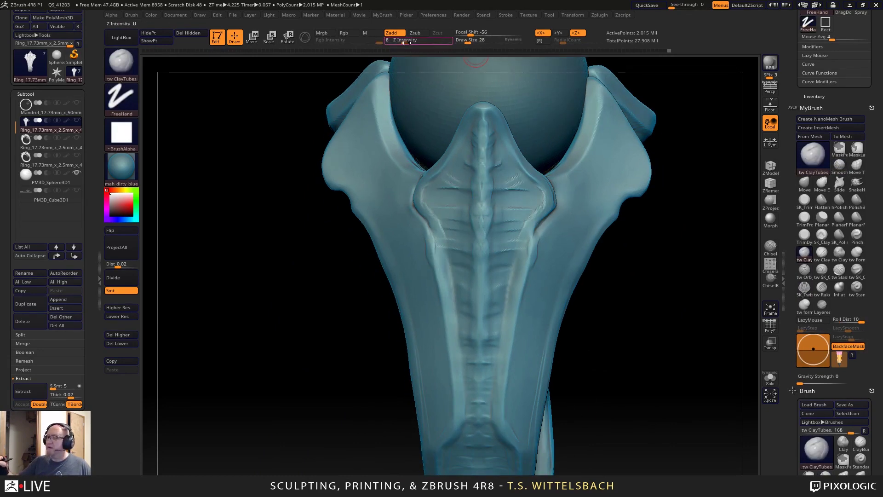
{"action": "left_click_drag", "start_coordinate": [405, 41], "coordinate": [413, 41]}
{"action": "left_click_drag", "start_coordinate": [486, 133], "coordinate": [485, 181]}
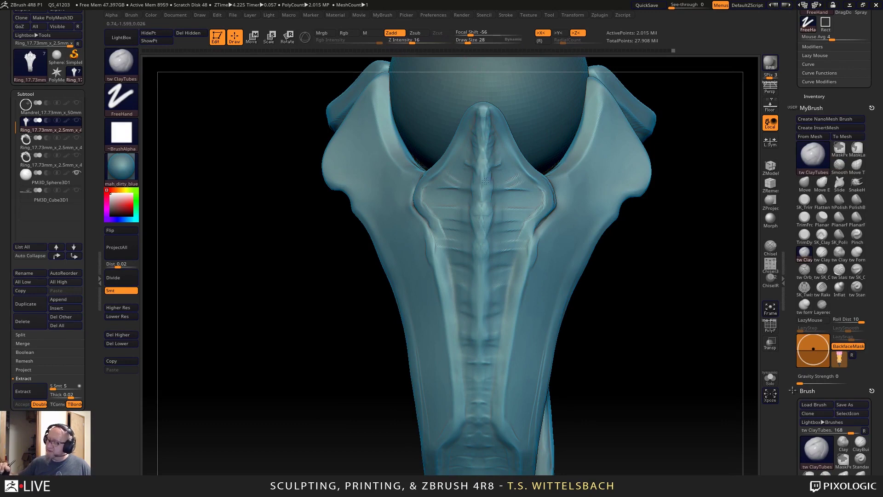
{"action": "left_click_drag", "start_coordinate": [483, 220], "coordinate": [479, 389]}
Sculpt clay cross ribs branching from the spine over the prong face and down the tapering channel.
{"action": "left_click_drag", "start_coordinate": [494, 275], "coordinate": [490, 293]}
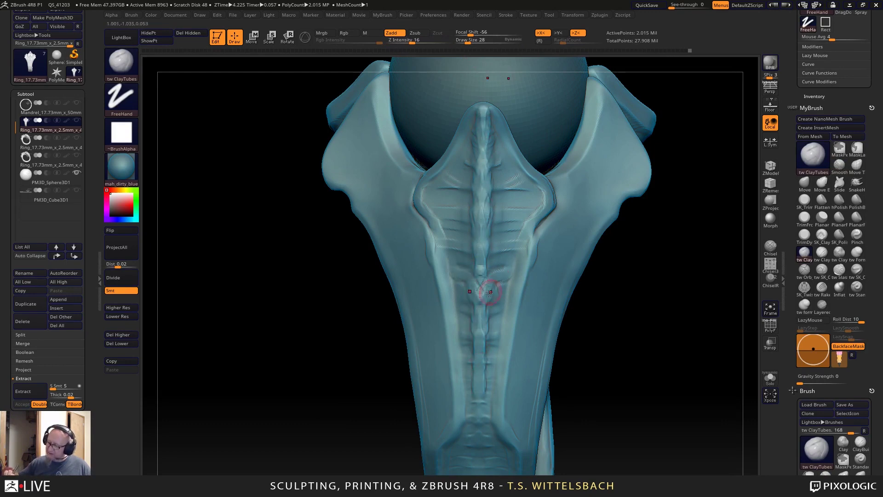
{"action": "mouse_move", "coordinate": [486, 243]}
{"action": "left_mouse_down"}
{"action": "mouse_move", "coordinate": [506, 242]}
{"action": "mouse_move", "coordinate": [483, 198]}
{"action": "mouse_move", "coordinate": [511, 217]}
{"action": "mouse_move", "coordinate": [483, 188]}
{"action": "mouse_move", "coordinate": [510, 190]}
{"action": "left_mouse_up"}
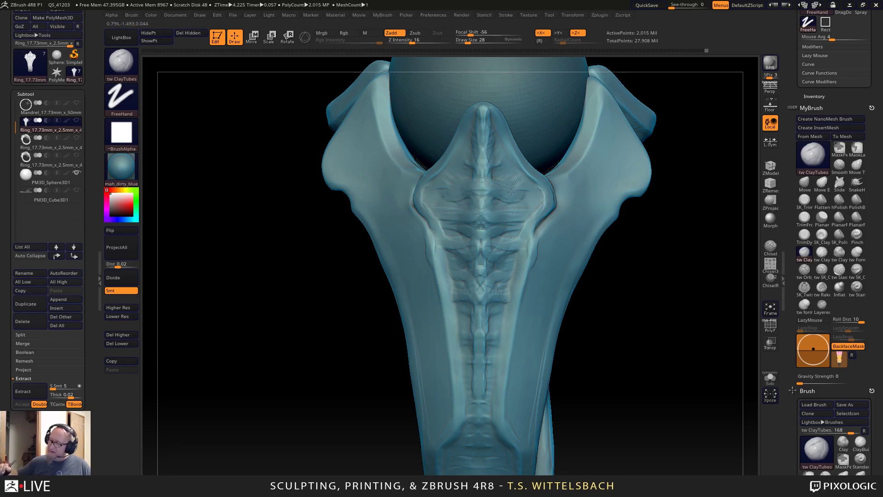
{"action": "mouse_move", "coordinate": [510, 143]}
{"action": "left_mouse_down"}
{"action": "mouse_move", "coordinate": [490, 157]}
{"action": "mouse_move", "coordinate": [505, 139]}
{"action": "left_mouse_up"}
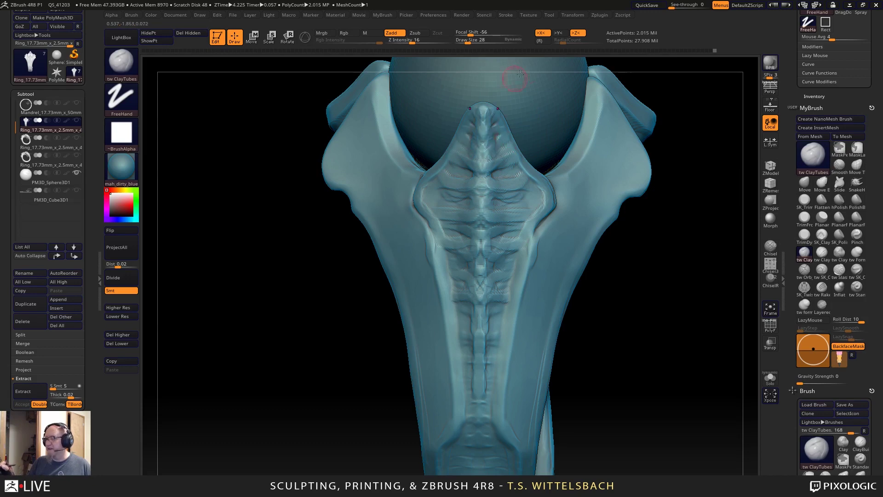
{"action": "mouse_move", "coordinate": [496, 199]}
{"action": "left_mouse_down"}
{"action": "mouse_move", "coordinate": [536, 191]}
{"action": "mouse_move", "coordinate": [496, 192]}
{"action": "mouse_move", "coordinate": [523, 221]}
{"action": "mouse_move", "coordinate": [484, 231]}
{"action": "mouse_move", "coordinate": [483, 259]}
{"action": "mouse_move", "coordinate": [511, 263]}
{"action": "mouse_move", "coordinate": [480, 292]}
{"action": "mouse_move", "coordinate": [487, 311]}
{"action": "mouse_move", "coordinate": [478, 329]}
{"action": "mouse_move", "coordinate": [492, 351]}
{"action": "mouse_move", "coordinate": [481, 373]}
{"action": "mouse_move", "coordinate": [481, 432]}
{"action": "left_mouse_up"}
Add crosswise and lengthwise clay strokes to the ribbed panel on the band below the channel.
{"action": "mouse_move", "coordinate": [601, 409]}
{"action": "left_mouse_down"}
{"action": "mouse_move", "coordinate": [682, 255]}
{"action": "mouse_move", "coordinate": [605, 181]}
{"action": "left_mouse_up"}
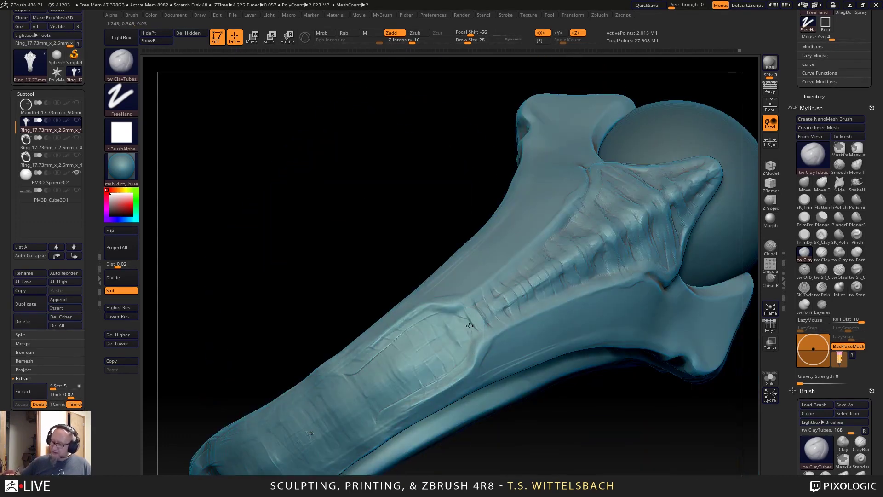
{"action": "left_click_drag", "start_coordinate": [454, 317], "coordinate": [462, 349]}
{"action": "mouse_move", "coordinate": [435, 326]}
{"action": "left_mouse_down"}
{"action": "mouse_move", "coordinate": [453, 358]}
{"action": "mouse_move", "coordinate": [440, 372]}
{"action": "left_mouse_up"}
{"action": "mouse_move", "coordinate": [407, 337]}
{"action": "left_mouse_down"}
{"action": "mouse_move", "coordinate": [425, 382]}
{"action": "mouse_move", "coordinate": [397, 368]}
{"action": "mouse_move", "coordinate": [361, 396]}
{"action": "mouse_move", "coordinate": [336, 448]}
{"action": "left_mouse_up"}
{"action": "left_click_drag", "start_coordinate": [472, 463], "coordinate": [673, 281]}
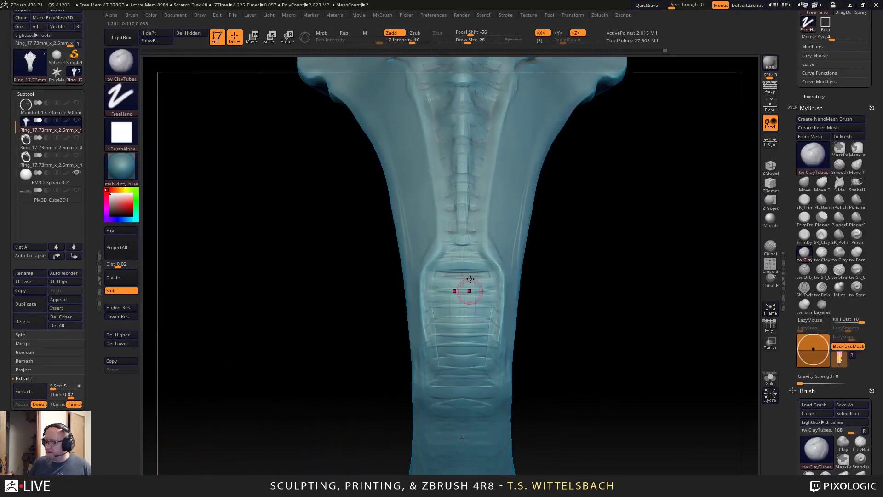
{"action": "left_click_drag", "start_coordinate": [460, 227], "coordinate": [465, 324]}
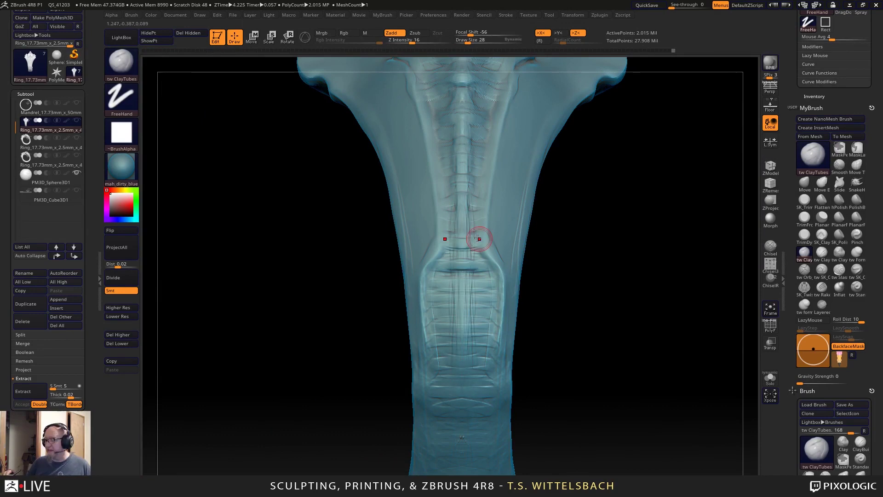
Lay raised clay borders along both sides of the ribbed channel and even them out with Smooth Stronger.
{"action": "right_click_drag", "start_coordinate": [512, 87], "coordinate": [524, 183], "text": "alt"}
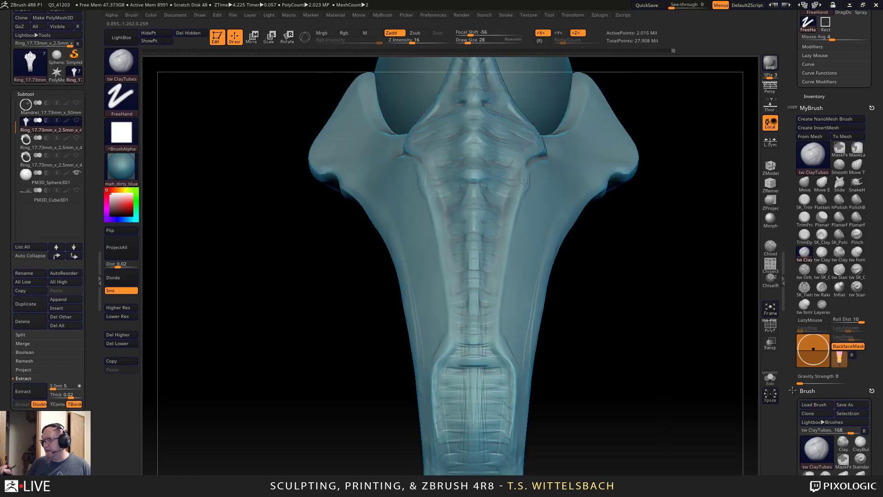
{"action": "left_click_drag", "start_coordinate": [505, 260], "coordinate": [501, 342]}
{"action": "left_click_drag", "start_coordinate": [514, 209], "coordinate": [526, 180]}
{"action": "mouse_move", "coordinate": [503, 246]}
{"action": "left_mouse_down"}
{"action": "mouse_move", "coordinate": [496, 329]}
{"action": "mouse_move", "coordinate": [514, 395]}
{"action": "left_mouse_up"}
{"action": "left_click_drag", "start_coordinate": [511, 344], "coordinate": [503, 334], "text": "shift"}
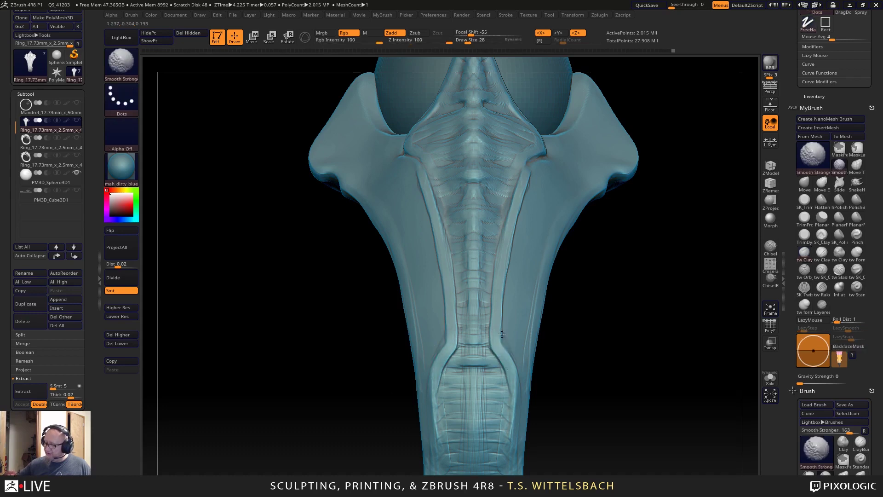
{"action": "left_click_drag", "start_coordinate": [516, 219], "coordinate": [525, 175], "text": "shift"}
{"action": "right_click_drag", "start_coordinate": [527, 244], "coordinate": [538, 233], "text": "alt"}
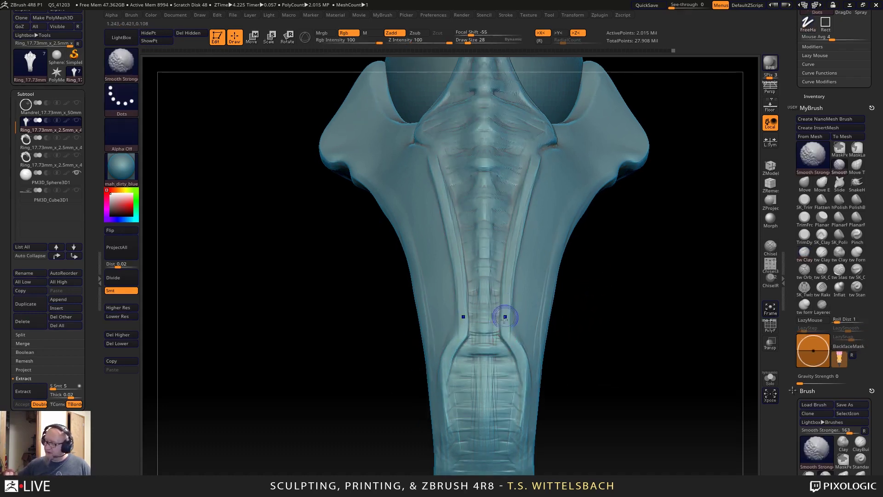
{"action": "left_click_drag", "start_coordinate": [505, 316], "coordinate": [528, 170], "text": "shift"}
Build up the rim around the ribbed prong's flared corner with tw ClayTubes at Z Intensity 16.
{"action": "left_click_drag", "start_coordinate": [684, 250], "coordinate": [625, 254]}
{"action": "mouse_move", "coordinate": [699, 196]}
{"action": "left_mouse_down"}
{"action": "mouse_move", "coordinate": [703, 269]}
{"action": "mouse_move", "coordinate": [690, 232]}
{"action": "left_mouse_up"}
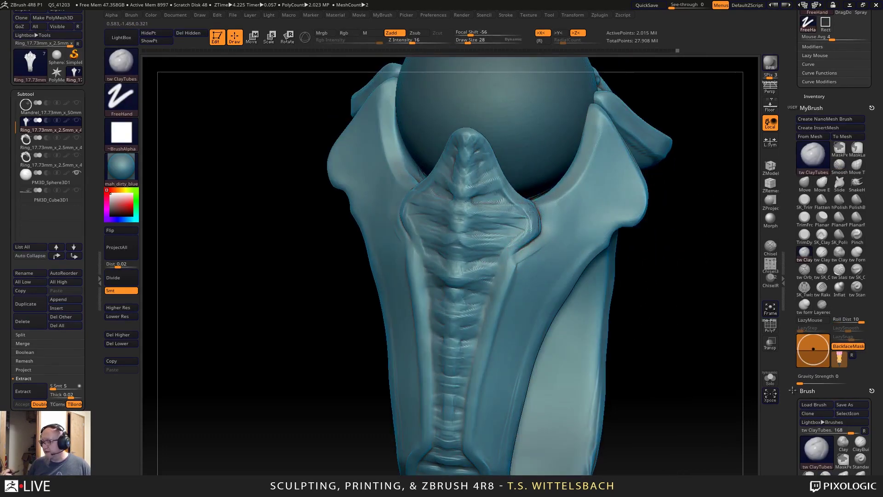
{"action": "left_click_drag", "start_coordinate": [530, 215], "coordinate": [486, 277]}
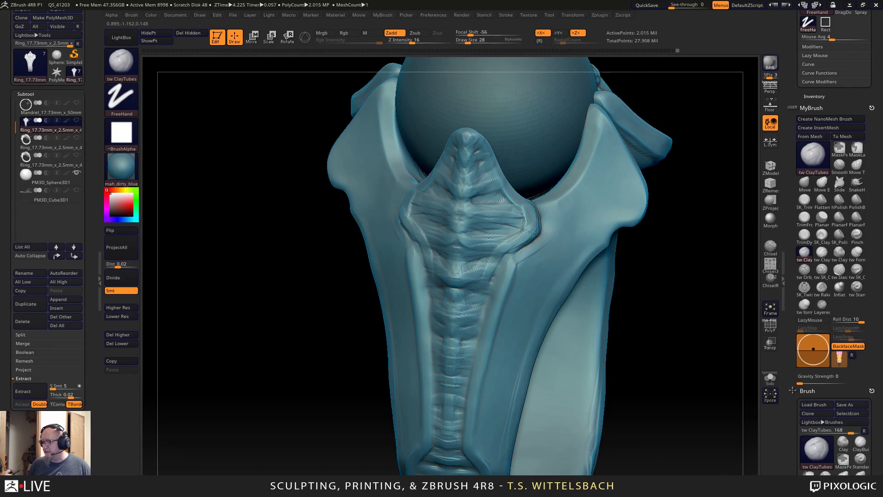
{"action": "left_click_drag", "start_coordinate": [533, 222], "coordinate": [533, 229]}
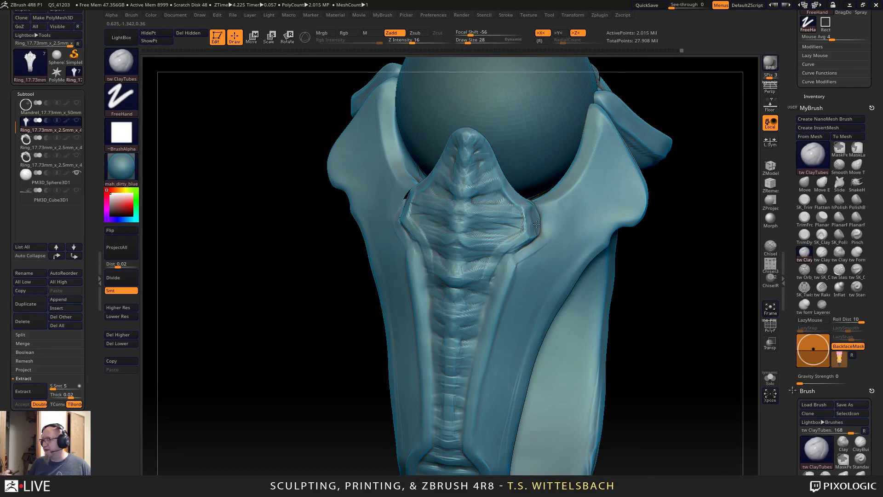
Thicken the ribbed prong's side edge and the rounded knob at its base with clay strokes.
{"action": "left_click_drag", "start_coordinate": [666, 215], "coordinate": [612, 261]}
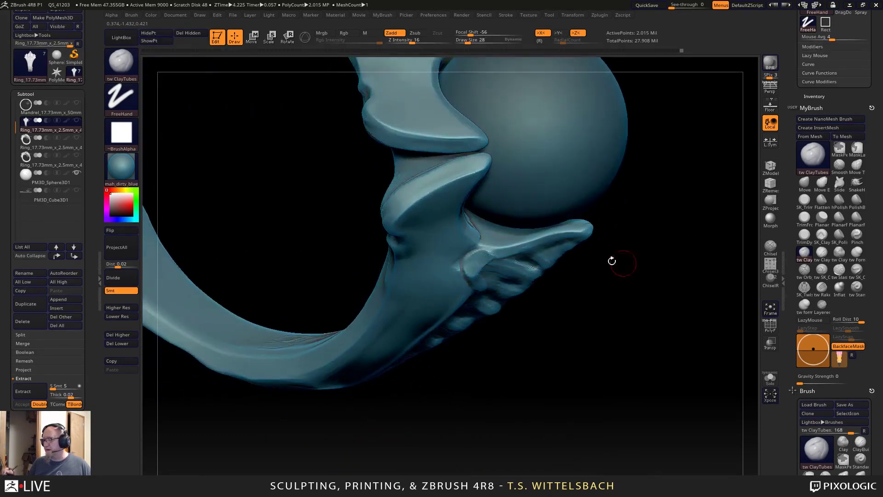
{"action": "left_click_drag", "start_coordinate": [499, 251], "coordinate": [549, 234]}
{"action": "left_click_drag", "start_coordinate": [649, 226], "coordinate": [670, 193]}
{"action": "left_click_drag", "start_coordinate": [501, 251], "coordinate": [518, 245]}
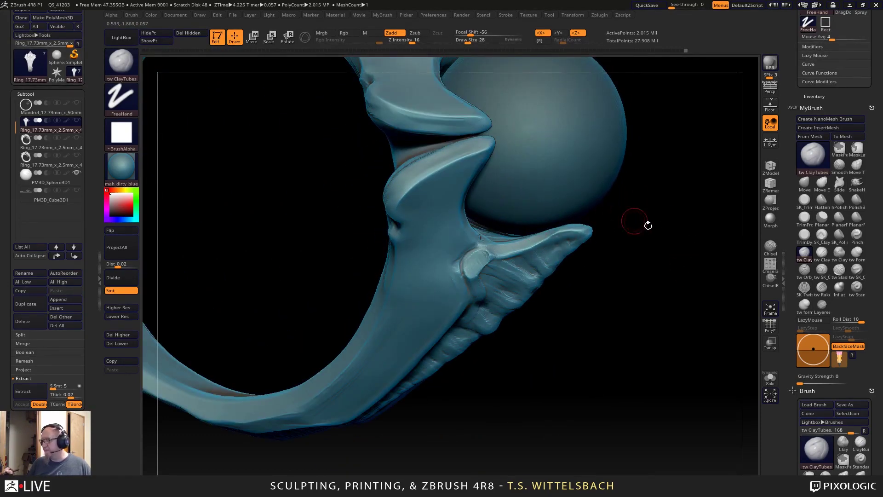
{"action": "left_click_drag", "start_coordinate": [647, 225], "coordinate": [665, 160], "text": "shift"}
{"action": "mouse_move", "coordinate": [710, 192]}
{"action": "left_mouse_down"}
{"action": "mouse_move", "coordinate": [715, 306]}
{"action": "mouse_move", "coordinate": [635, 305]}
{"action": "mouse_move", "coordinate": [444, 274]}
{"action": "mouse_move", "coordinate": [454, 290]}
{"action": "mouse_move", "coordinate": [443, 269]}
{"action": "mouse_move", "coordinate": [456, 279]}
{"action": "mouse_move", "coordinate": [462, 271]}
{"action": "mouse_move", "coordinate": [443, 277]}
{"action": "left_mouse_up"}
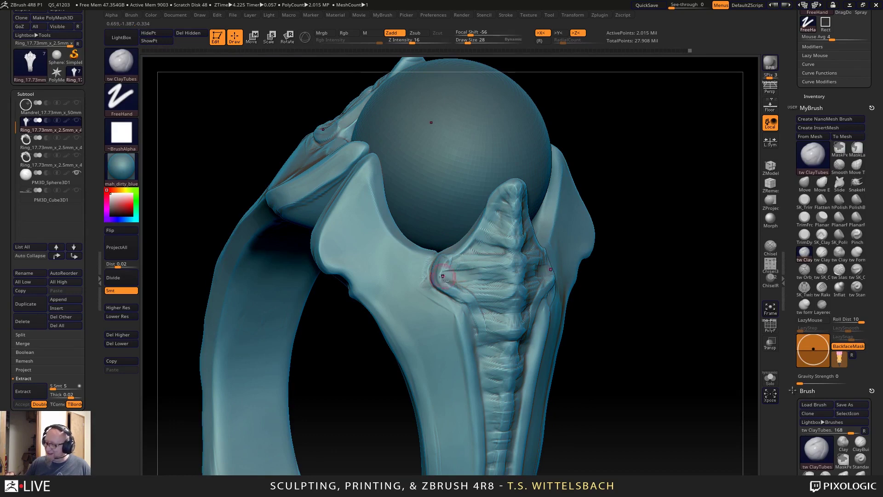
{"action": "left_click_drag", "start_coordinate": [576, 249], "coordinate": [682, 214]}
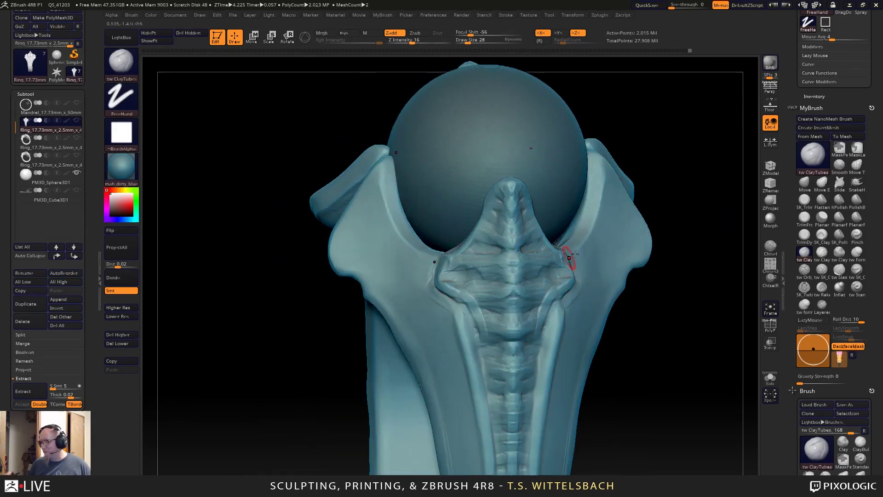
Refine the ribs and recesses where the prong's flared base meets the channel's raised borders.
{"action": "right_click_drag", "start_coordinate": [576, 254], "coordinate": [527, 202]}
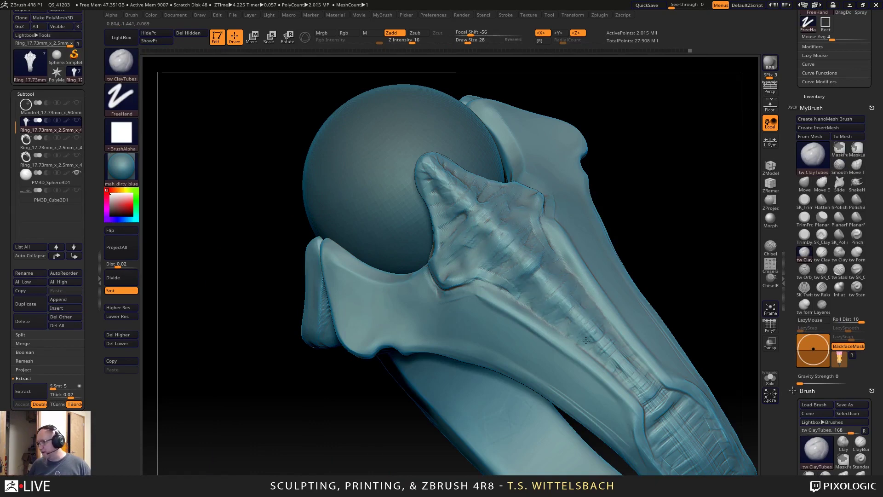
{"action": "right_click_drag", "start_coordinate": [617, 338], "coordinate": [601, 154]}
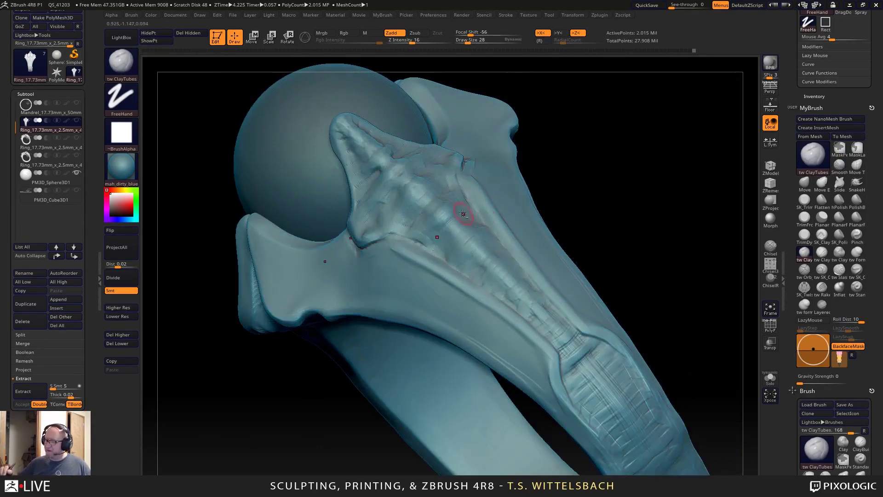
{"action": "mouse_move", "coordinate": [463, 214]}
{"action": "right_mouse_down", "text": "shift"}
{"action": "mouse_move", "coordinate": [645, 158]}
{"action": "mouse_move", "coordinate": [633, 197]}
{"action": "mouse_move", "coordinate": [647, 221]}
{"action": "right_mouse_up", "text": "shift"}
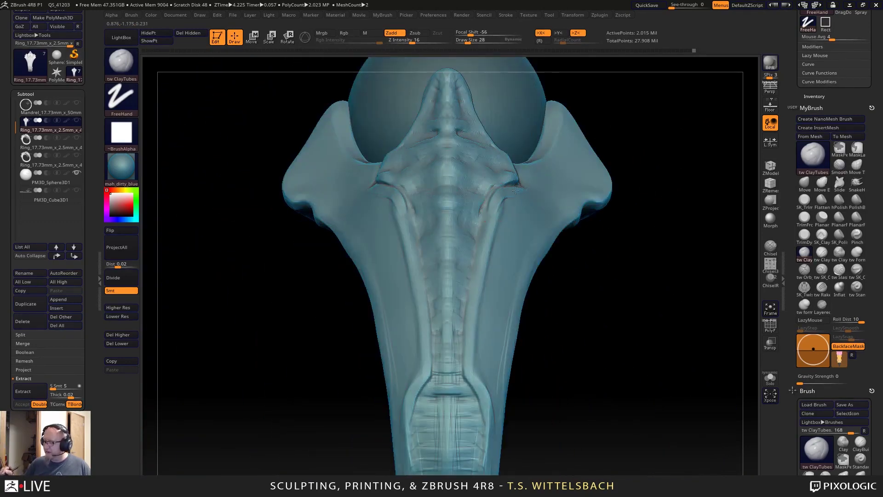
{"action": "right_click_drag", "start_coordinate": [690, 171], "coordinate": [530, 195]}
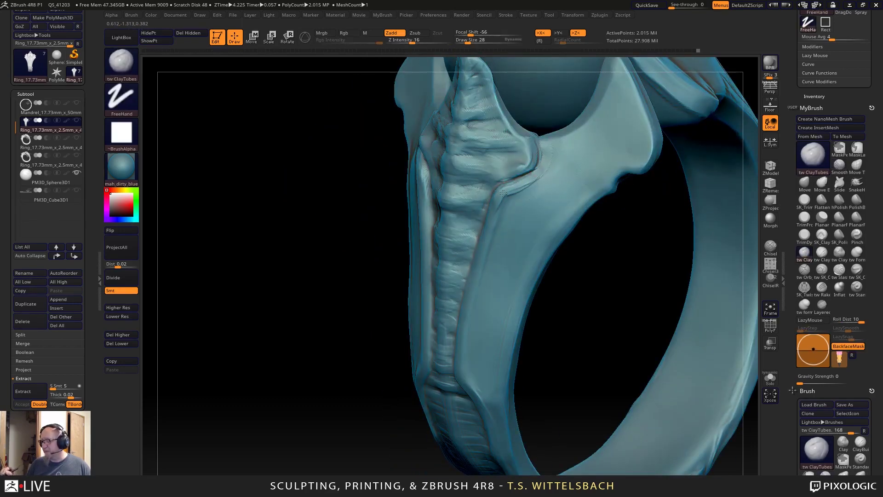
Cover the arm's flat side face beside the ribbed channel with diagonal hatched clay strokes.
{"action": "right_click_drag", "start_coordinate": [480, 316], "coordinate": [514, 188]}
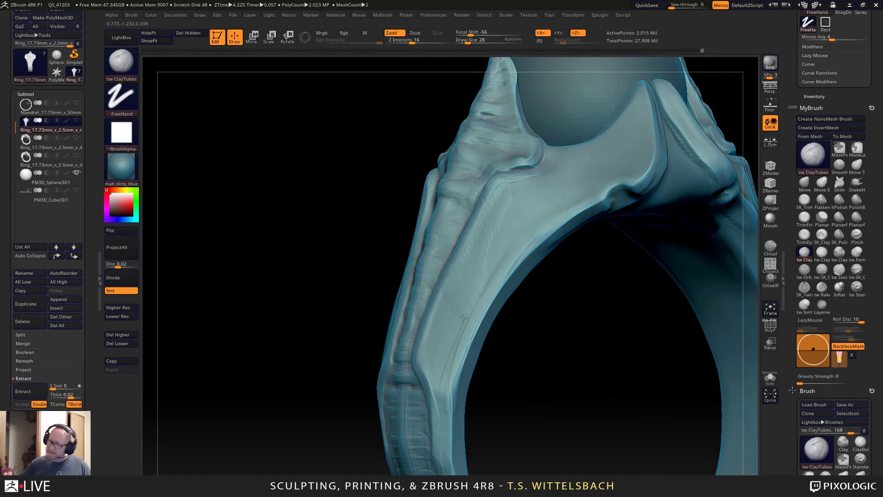
{"action": "mouse_move", "coordinate": [452, 327]}
{"action": "left_mouse_down"}
{"action": "mouse_move", "coordinate": [440, 341]}
{"action": "mouse_move", "coordinate": [423, 338]}
{"action": "left_mouse_up"}
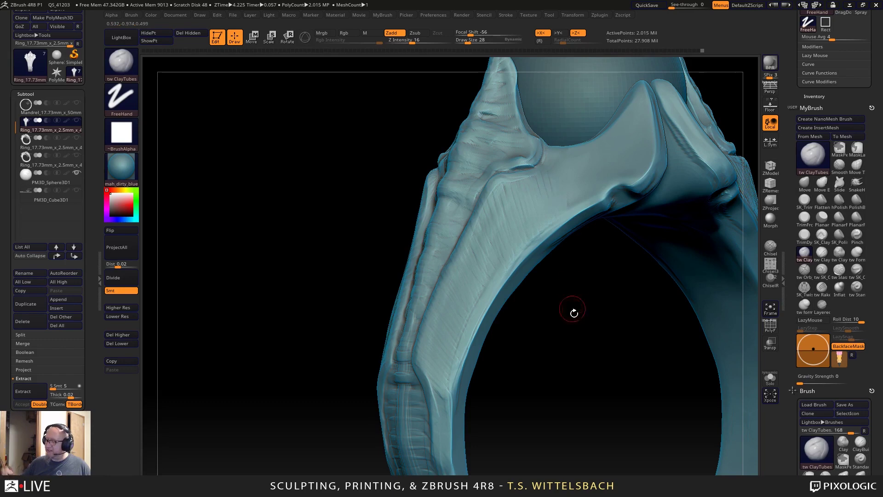
{"action": "mouse_move", "coordinate": [572, 312]}
{"action": "left_mouse_down"}
{"action": "mouse_move", "coordinate": [655, 274]}
{"action": "mouse_move", "coordinate": [563, 216]}
{"action": "left_mouse_up"}
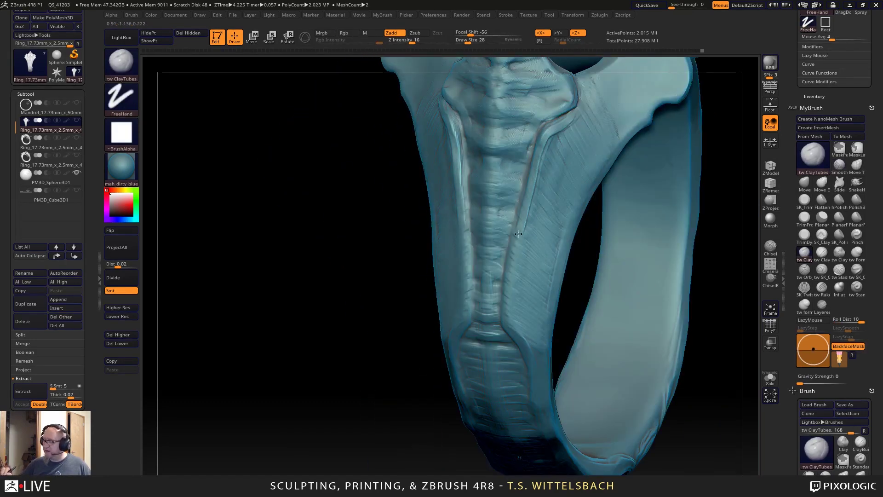
Reinforce the raised border between the channel and the hatched arm face, down to the angled corner above the lower panel.
{"action": "mouse_move", "coordinate": [533, 184]}
{"action": "left_mouse_down"}
{"action": "mouse_move", "coordinate": [503, 321]}
{"action": "mouse_move", "coordinate": [524, 345]}
{"action": "left_mouse_up"}
{"action": "left_click_drag", "start_coordinate": [505, 291], "coordinate": [521, 338]}
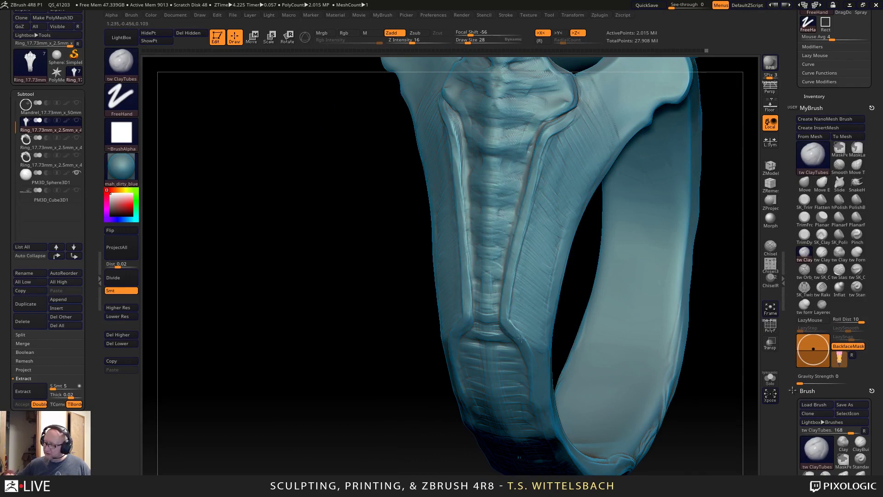
{"action": "left_click_drag", "start_coordinate": [594, 285], "coordinate": [570, 280]}
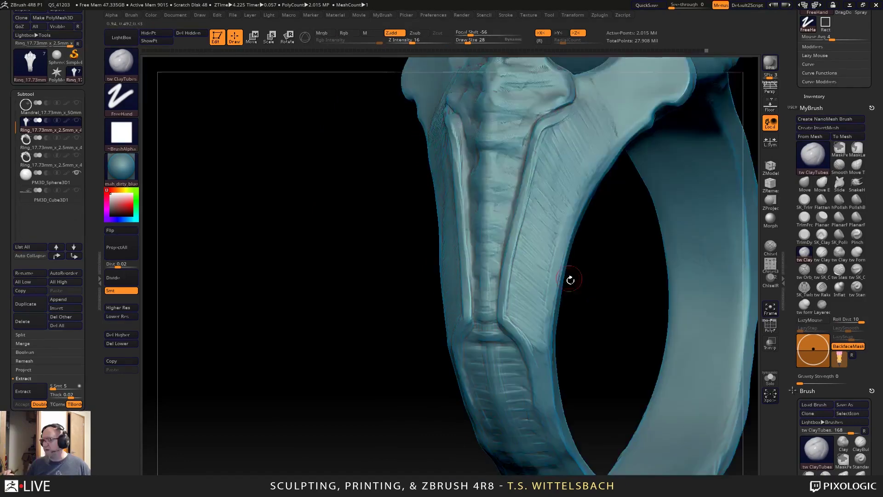
Build a raised clay rim along the arm's outer edge, around its notch and up to the flared tip.
{"action": "right_click_drag", "start_coordinate": [570, 280], "coordinate": [607, 189]}
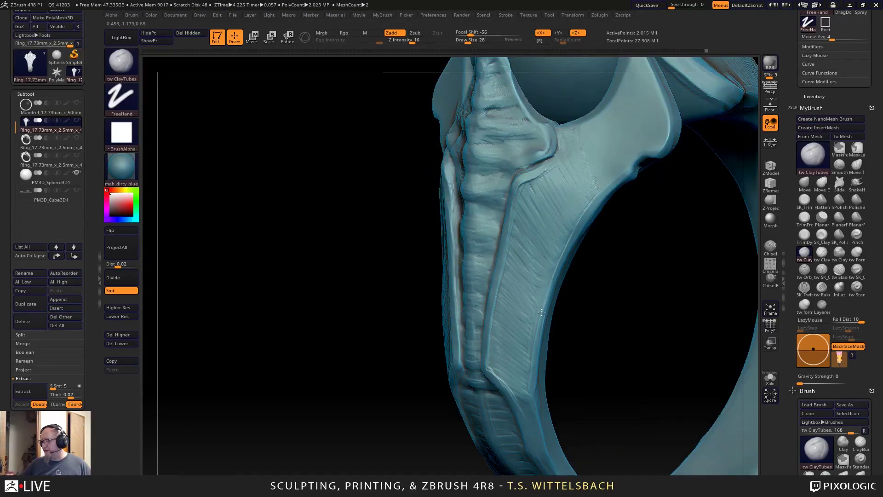
{"action": "right_click_drag", "start_coordinate": [600, 197], "coordinate": [584, 277]}
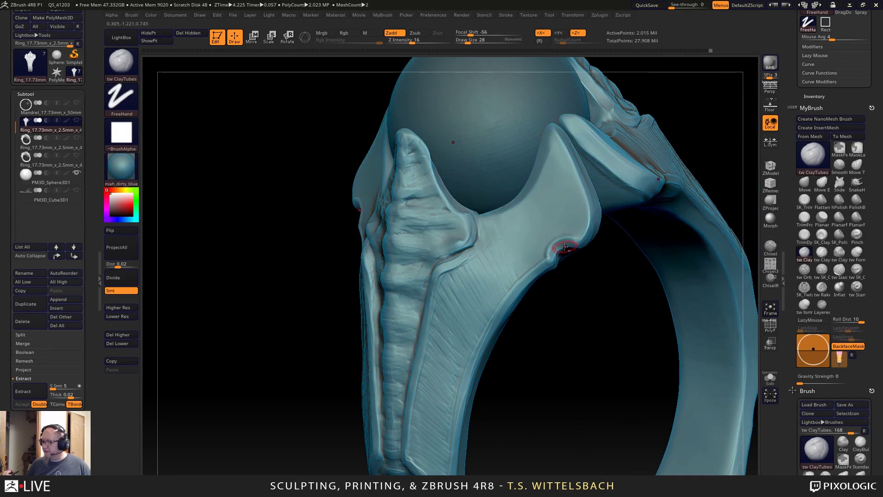
{"action": "mouse_move", "coordinate": [569, 244]}
{"action": "left_mouse_down"}
{"action": "mouse_move", "coordinate": [562, 250]}
{"action": "mouse_move", "coordinate": [556, 241]}
{"action": "mouse_move", "coordinate": [550, 252]}
{"action": "mouse_move", "coordinate": [580, 245]}
{"action": "left_mouse_up"}
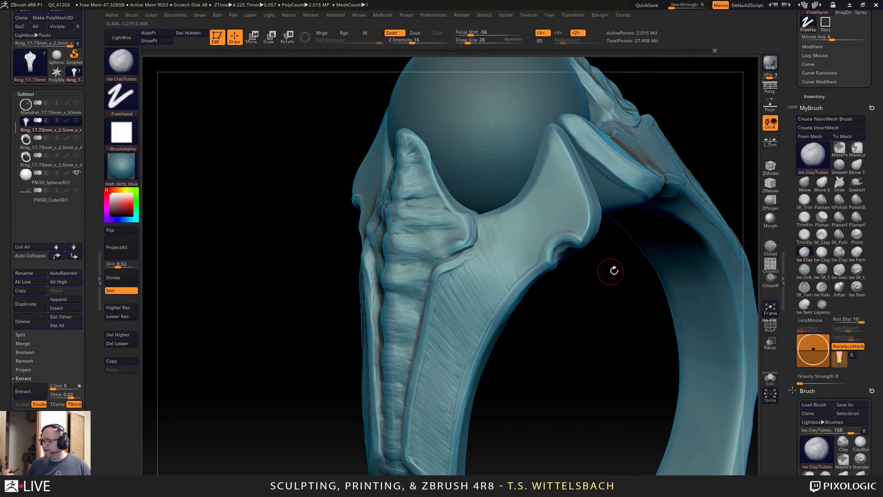
{"action": "right_click_drag", "start_coordinate": [614, 270], "coordinate": [539, 239]}
{"action": "mouse_move", "coordinate": [508, 173]}
{"action": "left_mouse_down"}
{"action": "mouse_move", "coordinate": [543, 269]}
{"action": "mouse_move", "coordinate": [541, 243]}
{"action": "left_mouse_up"}
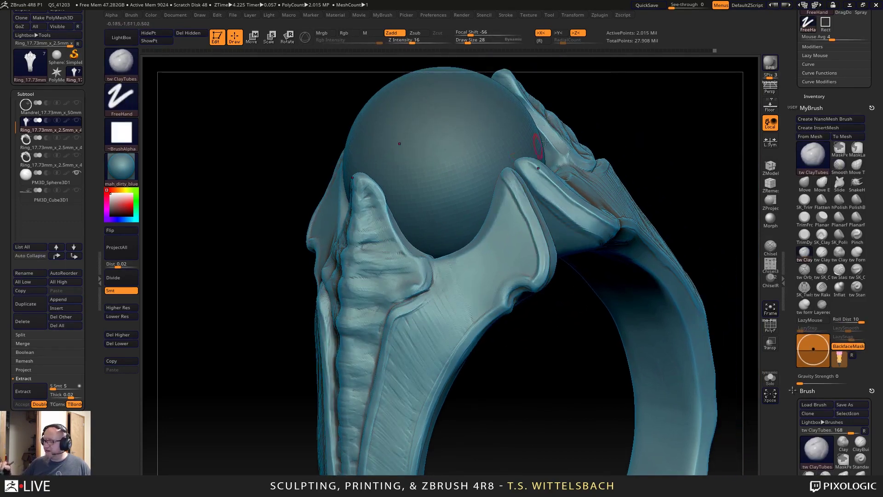
{"action": "mouse_move", "coordinate": [525, 184]}
{"action": "right_mouse_down"}
{"action": "mouse_move", "coordinate": [552, 187]}
{"action": "mouse_move", "coordinate": [499, 185]}
{"action": "right_mouse_up"}
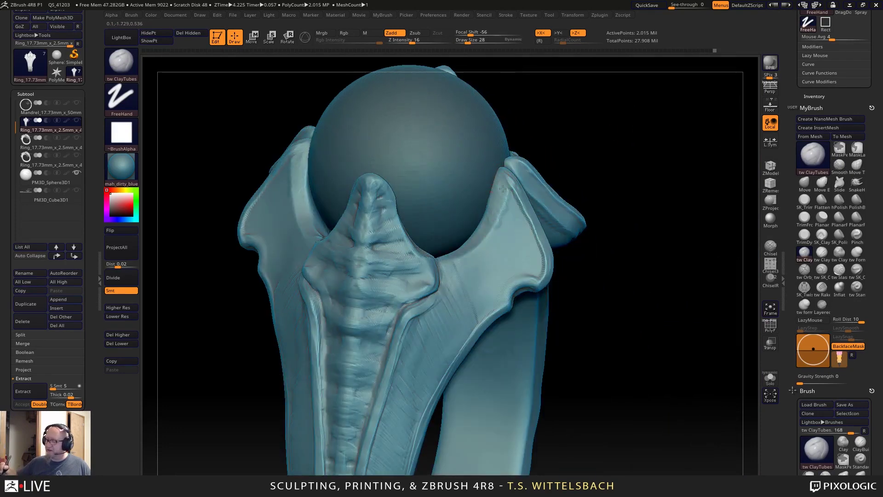
Build up clay strokes on the inner web below the split between the paired prong tips.
{"action": "right_click_drag", "start_coordinate": [473, 230], "coordinate": [623, 164], "text": "shift"}
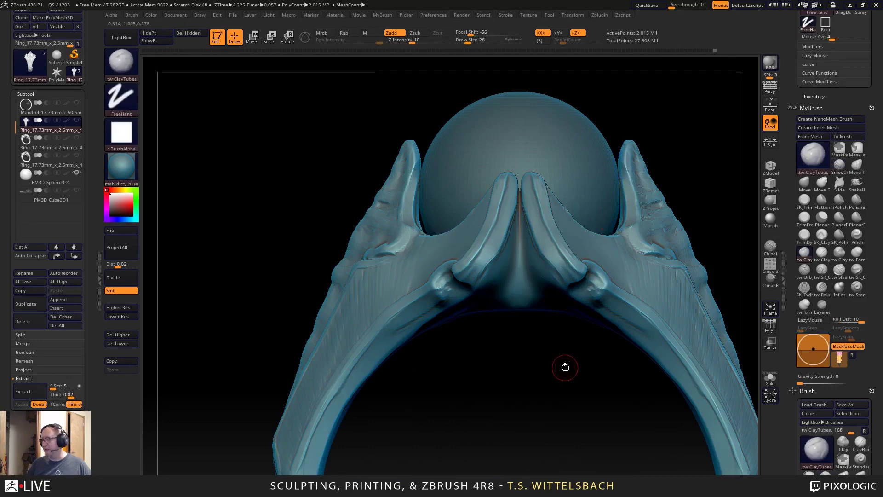
{"action": "left_click_drag", "start_coordinate": [564, 367], "coordinate": [530, 386], "text": "alt"}
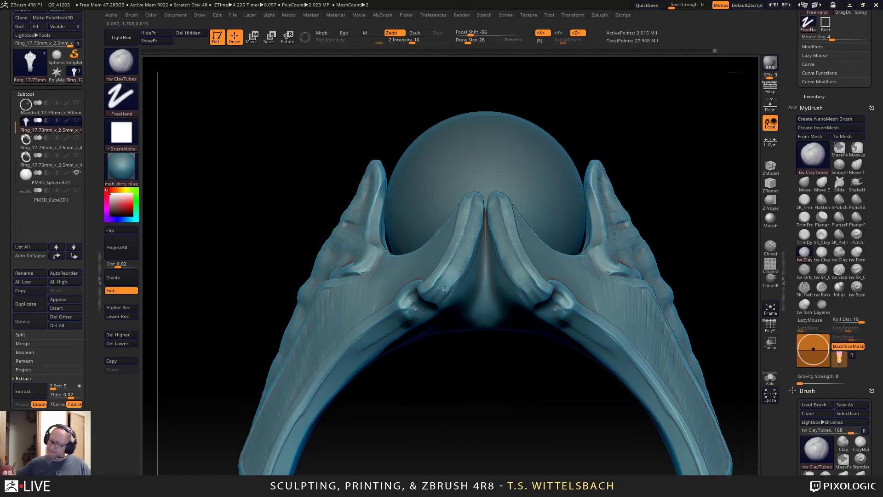
{"action": "mouse_move", "coordinate": [492, 401]}
{"action": "right_mouse_down"}
{"action": "mouse_move", "coordinate": [501, 413]}
{"action": "mouse_move", "coordinate": [529, 403]}
{"action": "mouse_move", "coordinate": [506, 281]}
{"action": "mouse_move", "coordinate": [458, 299]}
{"action": "right_mouse_up"}
{"action": "left_click_drag", "start_coordinate": [471, 305], "coordinate": [490, 332]}
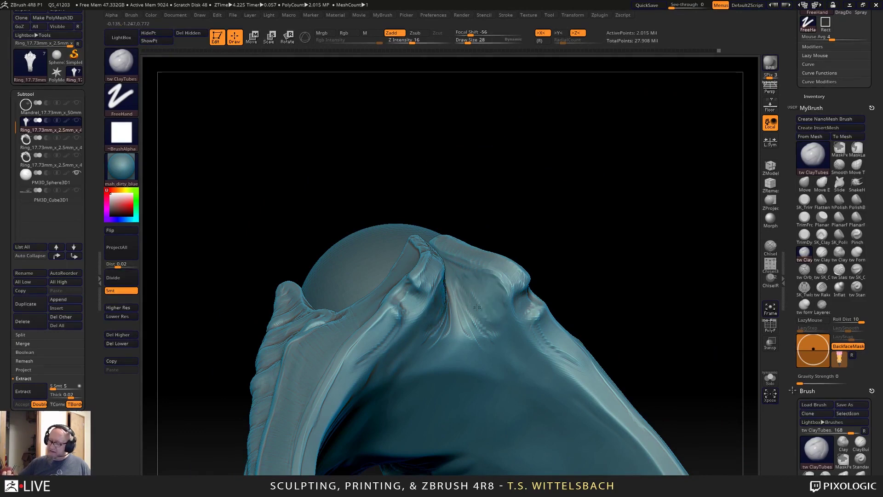
{"action": "right_click_drag", "start_coordinate": [478, 308], "coordinate": [426, 307]}
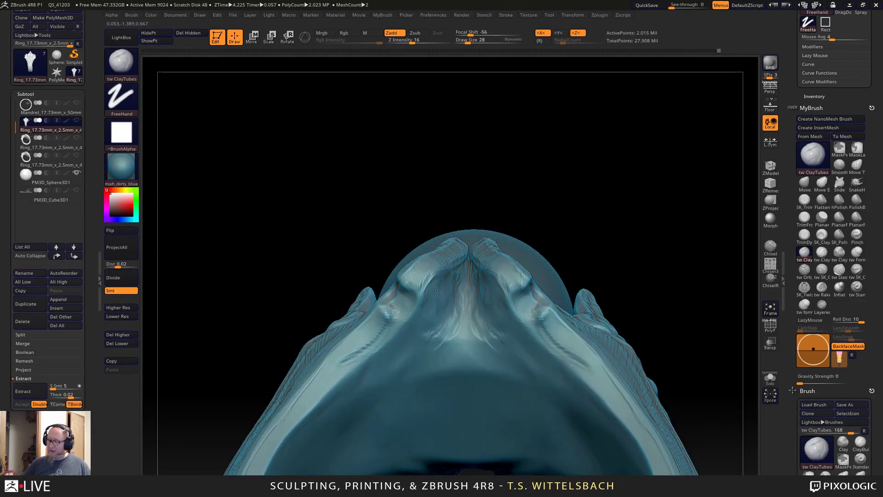
{"action": "left_click_drag", "start_coordinate": [483, 322], "coordinate": [501, 343]}
{"action": "left_click_drag", "start_coordinate": [635, 177], "coordinate": [583, 182]}
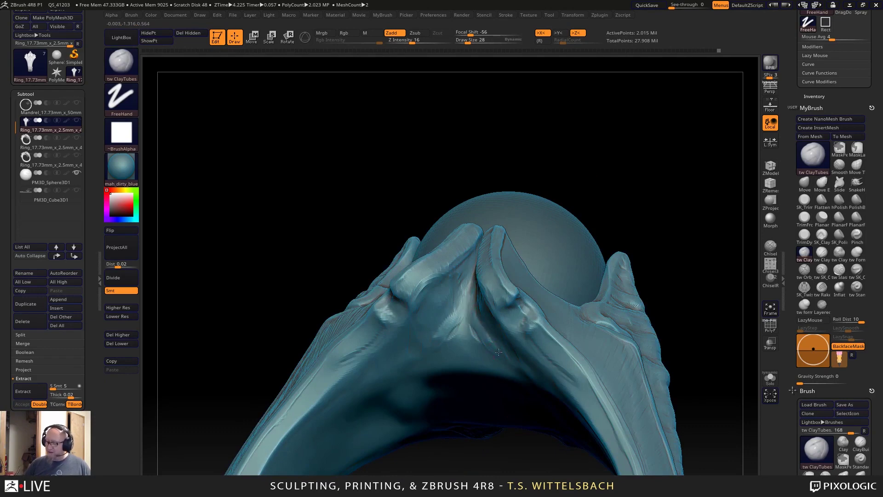
{"action": "right_click_drag", "start_coordinate": [484, 322], "coordinate": [644, 173]}
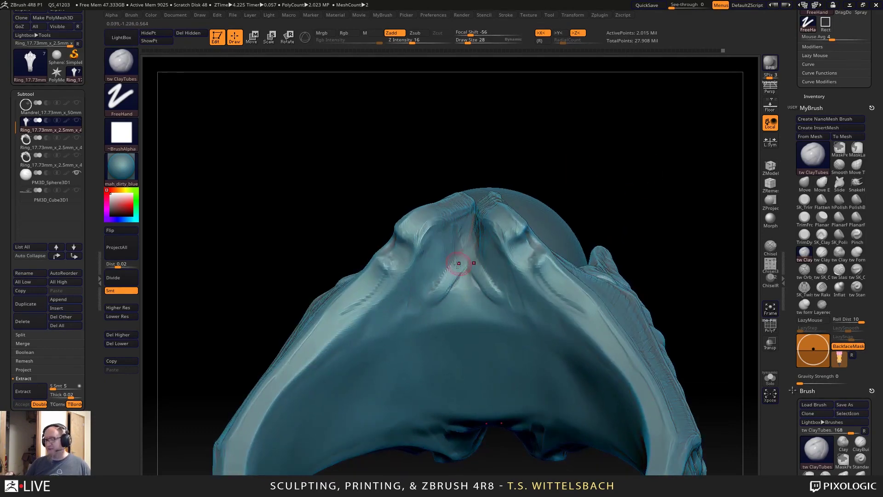
{"action": "mouse_move", "coordinate": [469, 254]}
{"action": "left_mouse_down"}
{"action": "mouse_move", "coordinate": [507, 293]}
{"action": "mouse_move", "coordinate": [470, 231]}
{"action": "left_mouse_up"}
Polish the arm's hatched side face and its inner edge with the SK_TrimPolish brush at draw size 95.
{"action": "mouse_move", "coordinate": [648, 145]}
{"action": "left_mouse_down"}
{"action": "mouse_move", "coordinate": [686, 152]}
{"action": "mouse_move", "coordinate": [730, 237]}
{"action": "left_mouse_up"}
{"action": "mouse_move", "coordinate": [596, 393]}
{"action": "left_mouse_down"}
{"action": "mouse_move", "coordinate": [552, 357]}
{"action": "mouse_move", "coordinate": [509, 300]}
{"action": "mouse_move", "coordinate": [492, 335]}
{"action": "mouse_move", "coordinate": [472, 349]}
{"action": "mouse_move", "coordinate": [456, 304]}
{"action": "mouse_move", "coordinate": [469, 294]}
{"action": "mouse_move", "coordinate": [460, 322]}
{"action": "mouse_move", "coordinate": [462, 301]}
{"action": "mouse_move", "coordinate": [488, 322]}
{"action": "mouse_move", "coordinate": [492, 341]}
{"action": "mouse_move", "coordinate": [500, 309]}
{"action": "mouse_move", "coordinate": [478, 331]}
{"action": "mouse_move", "coordinate": [467, 300]}
{"action": "mouse_move", "coordinate": [478, 294]}
{"action": "mouse_move", "coordinate": [464, 331]}
{"action": "mouse_move", "coordinate": [483, 349]}
{"action": "left_mouse_up"}
{"action": "left_click_drag", "start_coordinate": [662, 417], "coordinate": [525, 291]}
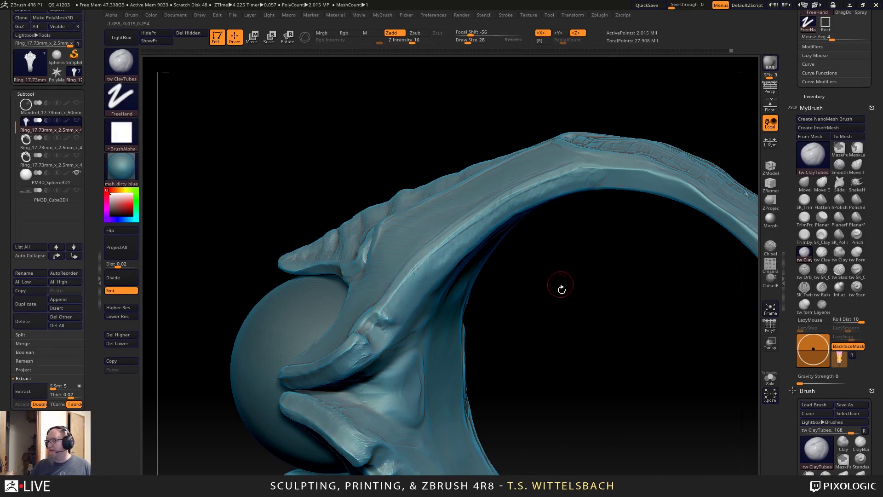
{"action": "left_click_drag", "start_coordinate": [562, 289], "coordinate": [635, 253]}
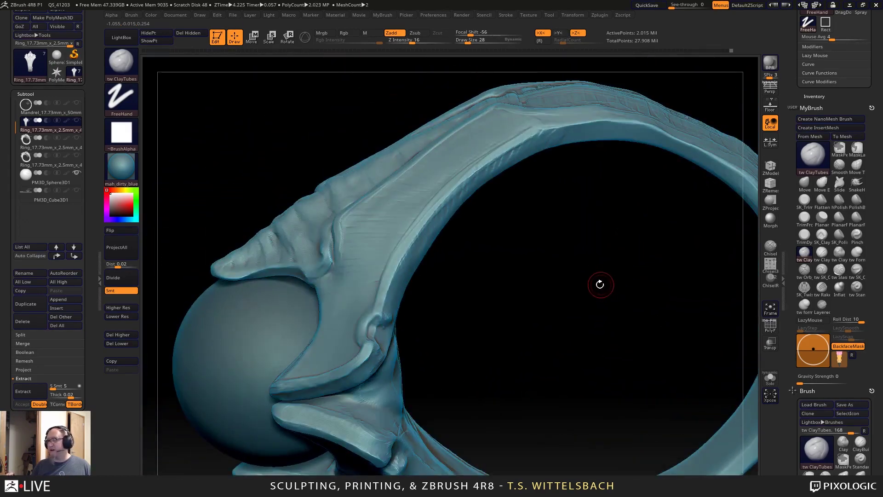
{"action": "left_click_drag", "start_coordinate": [601, 282], "coordinate": [669, 348]}
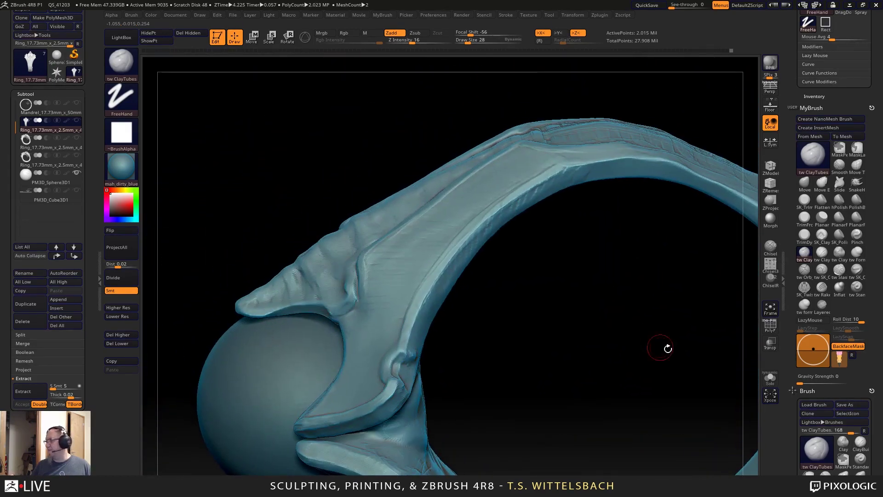
{"action": "left_click", "coordinate": [804, 201]}
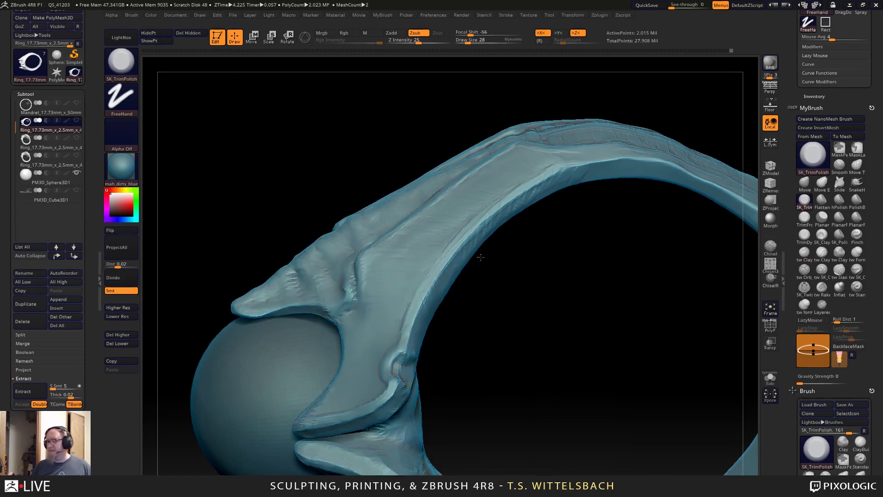
{"action": "key", "text": "space"}
{"action": "left_click_drag", "start_coordinate": [486, 258], "coordinate": [552, 188]}
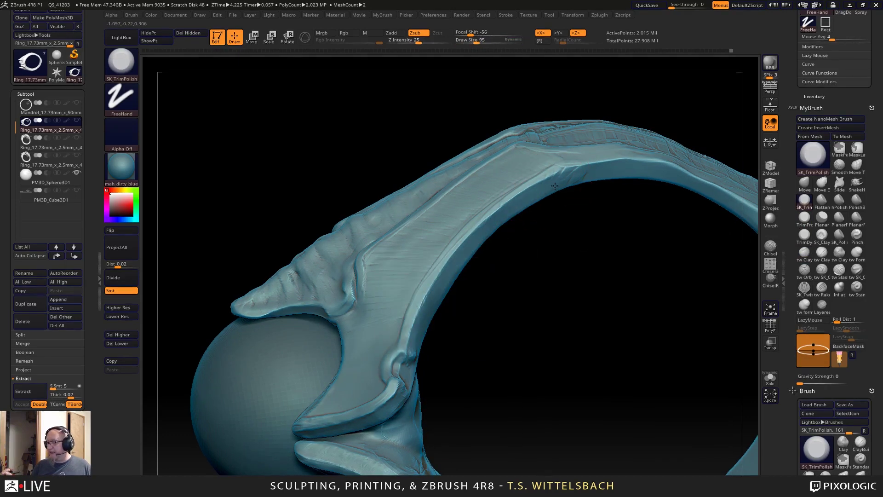
{"action": "mouse_move", "coordinate": [556, 186]}
{"action": "left_mouse_down"}
{"action": "mouse_move", "coordinate": [460, 327]}
{"action": "mouse_move", "coordinate": [483, 265]}
{"action": "mouse_move", "coordinate": [557, 179]}
{"action": "left_mouse_up"}
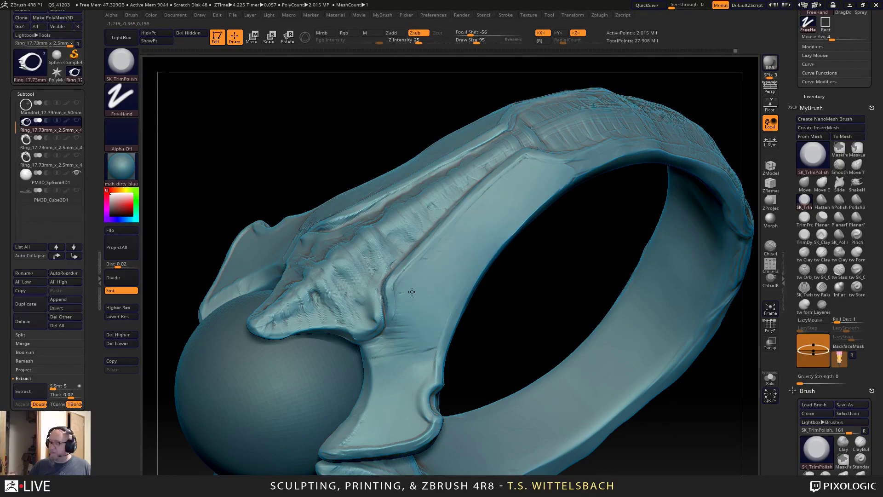
{"action": "left_click_drag", "start_coordinate": [552, 282], "coordinate": [576, 197]}
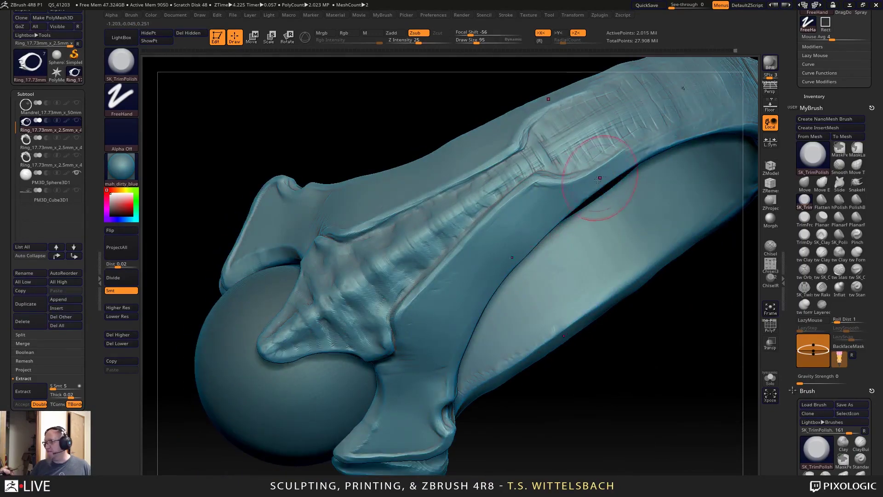
Flatten the flared prong tip's side face and soften its raised rim with trim-polish strokes.
{"action": "mouse_move", "coordinate": [416, 355]}
{"action": "right_mouse_down"}
{"action": "mouse_move", "coordinate": [557, 379]}
{"action": "mouse_move", "coordinate": [461, 254]}
{"action": "right_mouse_up"}
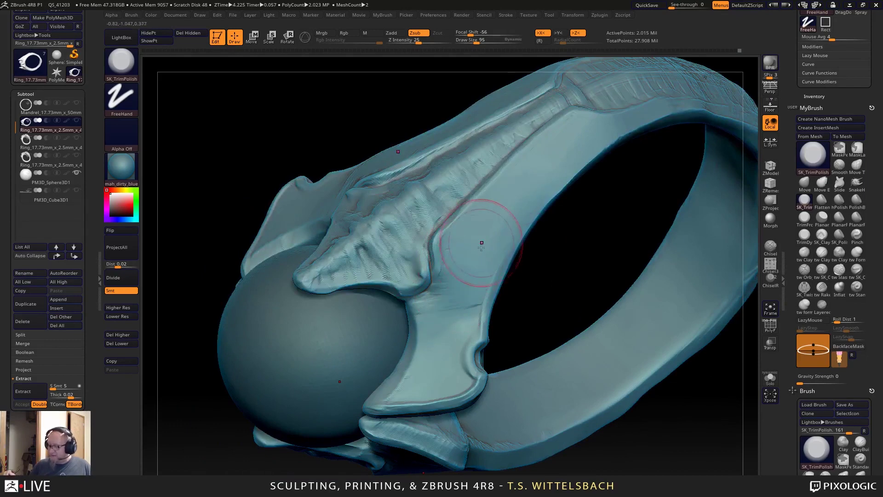
{"action": "mouse_move", "coordinate": [453, 388]}
{"action": "left_mouse_down"}
{"action": "mouse_move", "coordinate": [401, 403]}
{"action": "mouse_move", "coordinate": [382, 399]}
{"action": "left_mouse_up"}
{"action": "left_click_drag", "start_coordinate": [424, 364], "coordinate": [396, 398]}
{"action": "left_click_drag", "start_coordinate": [450, 389], "coordinate": [427, 380]}
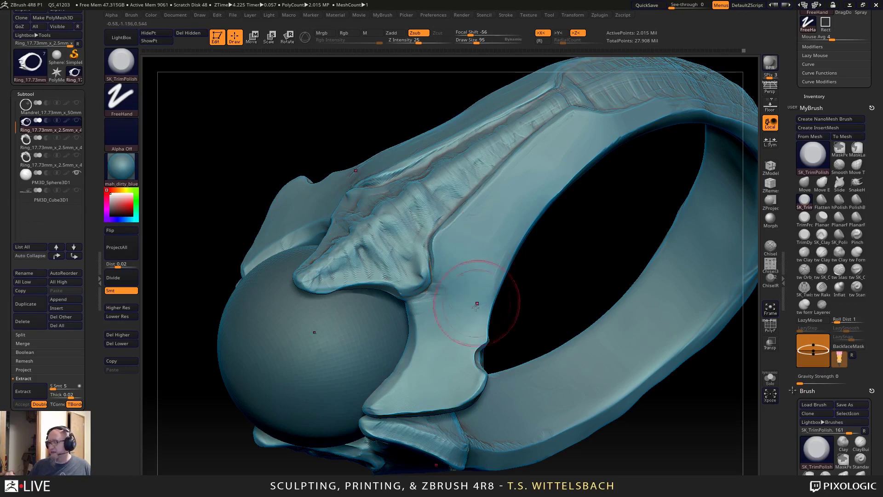
Polish the band's outer surface and flatten the ribs in the recessed panel beyond the channel's narrow end.
{"action": "left_click_drag", "start_coordinate": [596, 168], "coordinate": [516, 284], "text": "alt"}
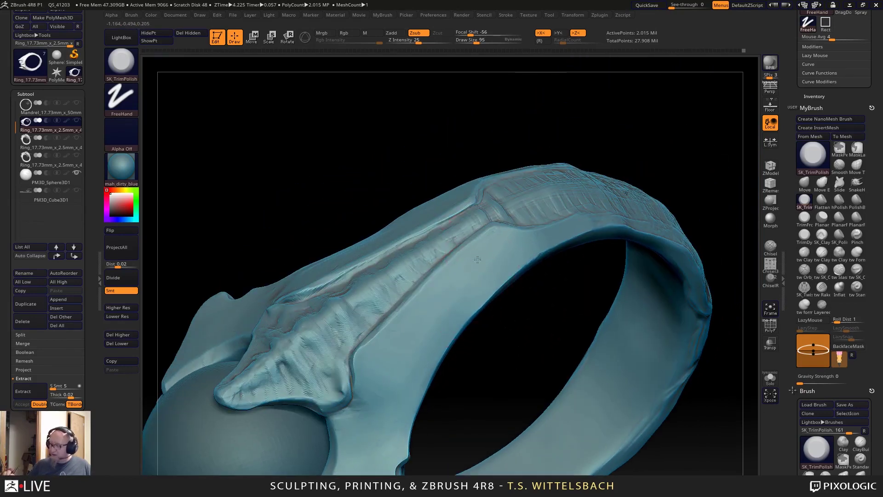
{"action": "left_click_drag", "start_coordinate": [384, 441], "coordinate": [607, 347]}
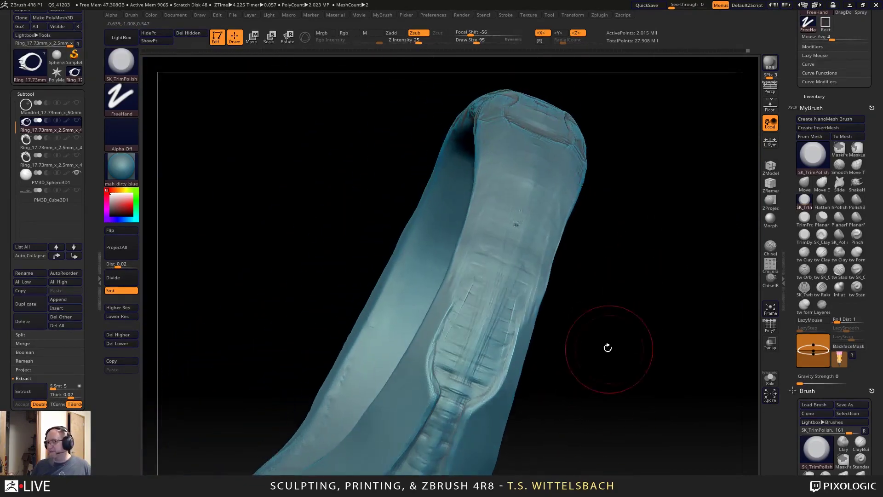
{"action": "left_click_drag", "start_coordinate": [635, 234], "coordinate": [590, 300], "text": "alt"}
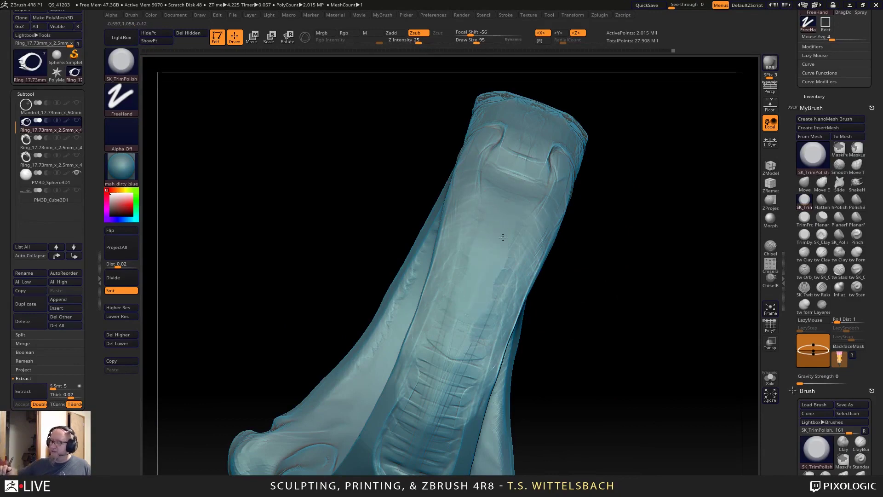
{"action": "left_click_drag", "start_coordinate": [502, 272], "coordinate": [421, 456]}
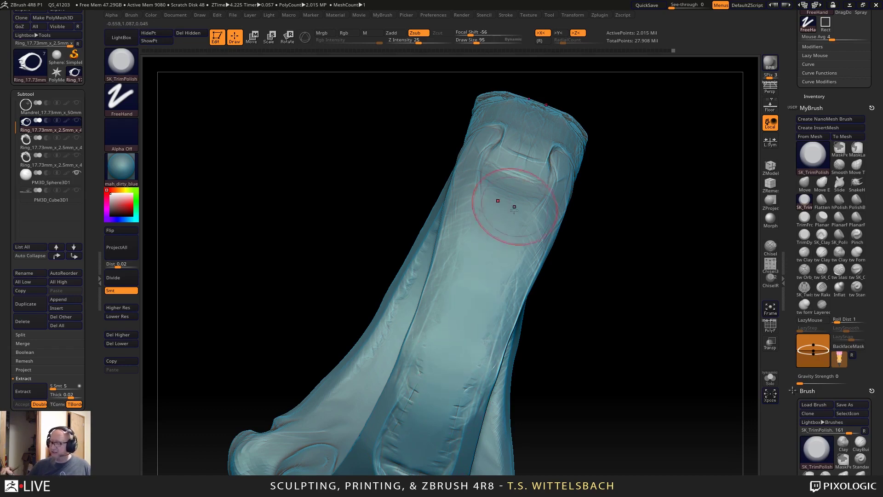
Polish the band around the paired curled notches at the back of the ring.
{"action": "left_click_drag", "start_coordinate": [589, 336], "coordinate": [573, 306]}
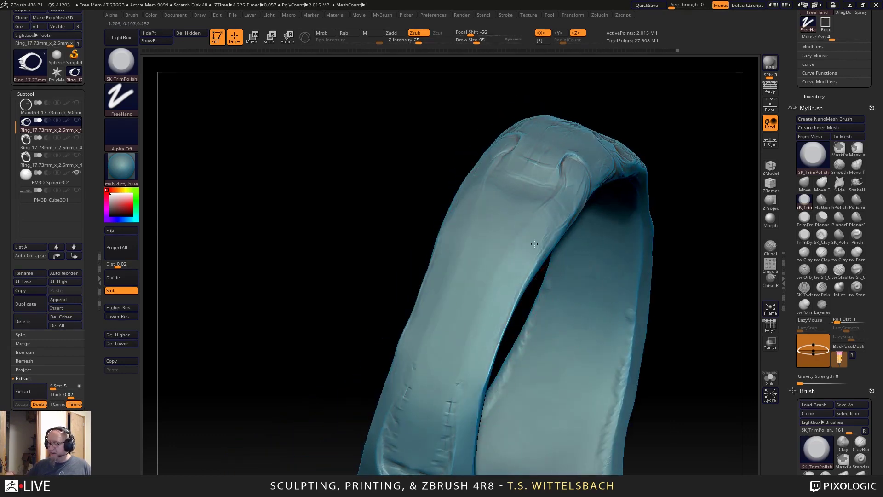
{"action": "right_click_drag", "start_coordinate": [535, 244], "coordinate": [489, 246]}
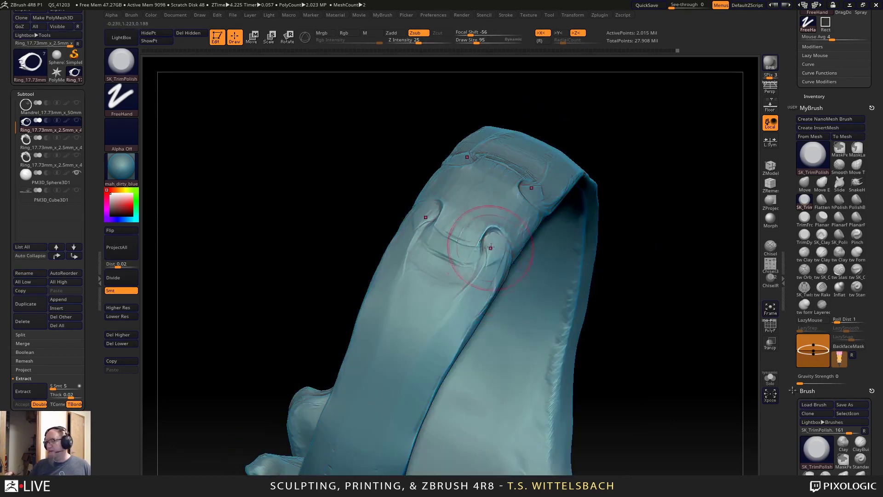
{"action": "mouse_move", "coordinate": [489, 246]}
{"action": "left_mouse_down"}
{"action": "mouse_move", "coordinate": [496, 255]}
{"action": "mouse_move", "coordinate": [478, 290]}
{"action": "mouse_move", "coordinate": [465, 285]}
{"action": "left_mouse_up"}
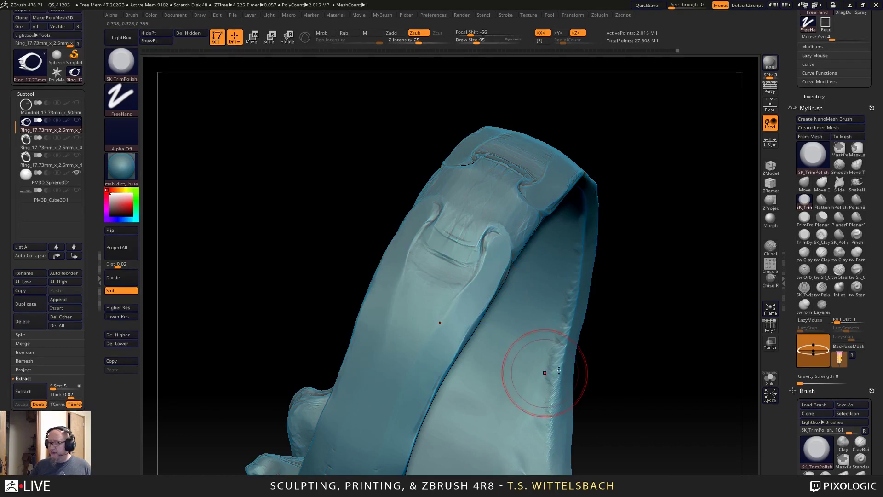
Smooth the ribbed surface of the central prong up to its tip with the Smooth Stronger brush.
{"action": "right_click_drag", "start_coordinate": [559, 370], "coordinate": [519, 388], "text": "ctrl"}
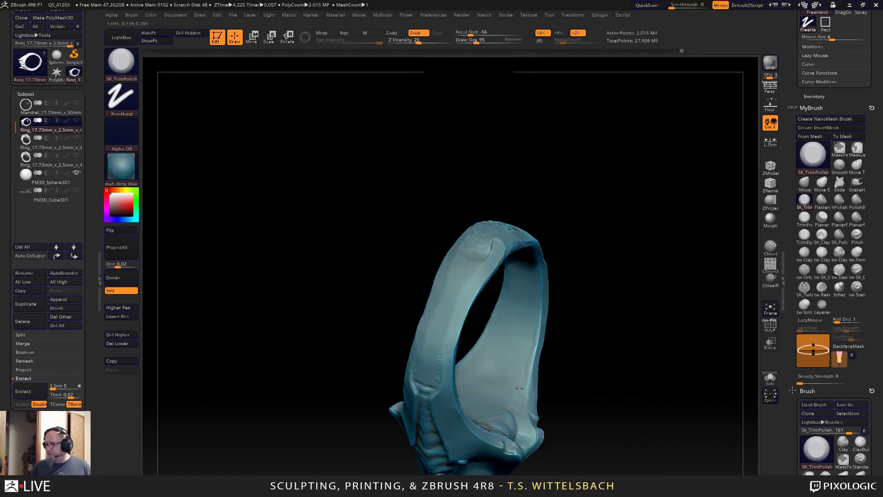
{"action": "left_click_drag", "start_coordinate": [519, 388], "coordinate": [617, 367]}
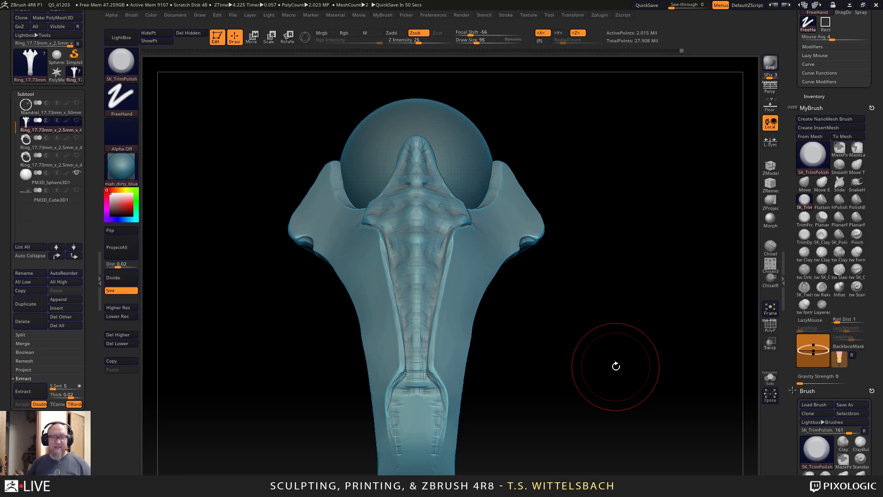
{"action": "mouse_move", "coordinate": [553, 368]}
{"action": "left_mouse_down"}
{"action": "mouse_move", "coordinate": [532, 378]}
{"action": "mouse_move", "coordinate": [635, 256]}
{"action": "mouse_move", "coordinate": [627, 345]}
{"action": "mouse_move", "coordinate": [636, 345]}
{"action": "mouse_move", "coordinate": [637, 328]}
{"action": "mouse_move", "coordinate": [653, 323]}
{"action": "mouse_move", "coordinate": [673, 365]}
{"action": "left_mouse_up"}
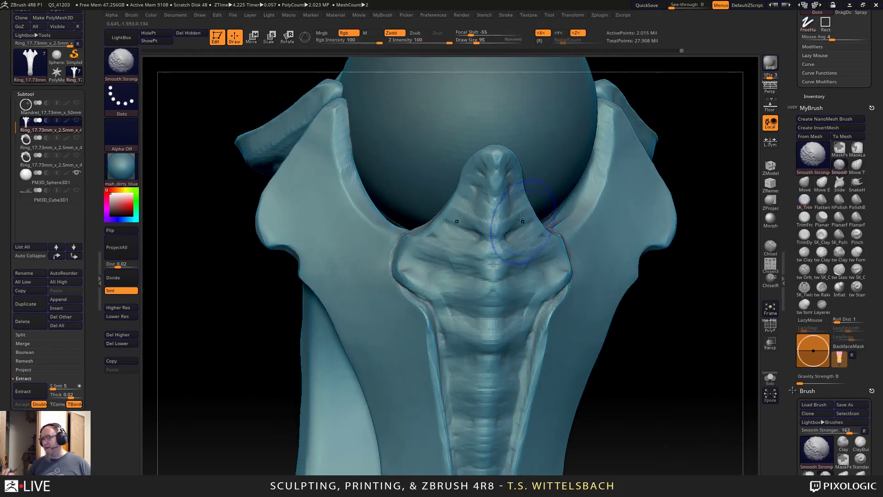
{"action": "left_click_drag", "start_coordinate": [521, 217], "coordinate": [504, 171], "text": "shift"}
Reinforce the raised border along the ribbed channel with the tw ClayTubes brush at draw size 26.
{"action": "left_click_drag", "start_coordinate": [611, 361], "coordinate": [672, 342]}
{"action": "key", "text": "space"}
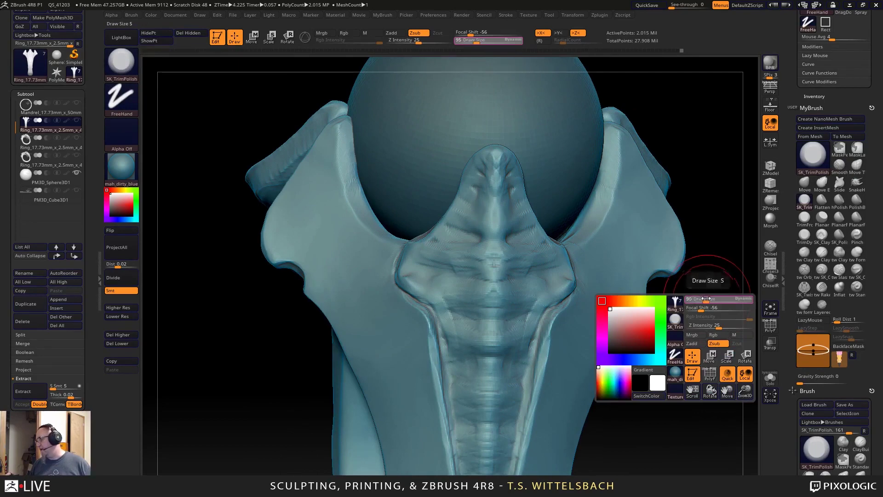
{"action": "mouse_move", "coordinate": [706, 298]}
{"action": "left_mouse_down"}
{"action": "mouse_move", "coordinate": [691, 296]}
{"action": "mouse_move", "coordinate": [695, 282]}
{"action": "left_mouse_up"}
{"action": "left_click_drag", "start_coordinate": [663, 346], "coordinate": [660, 278]}
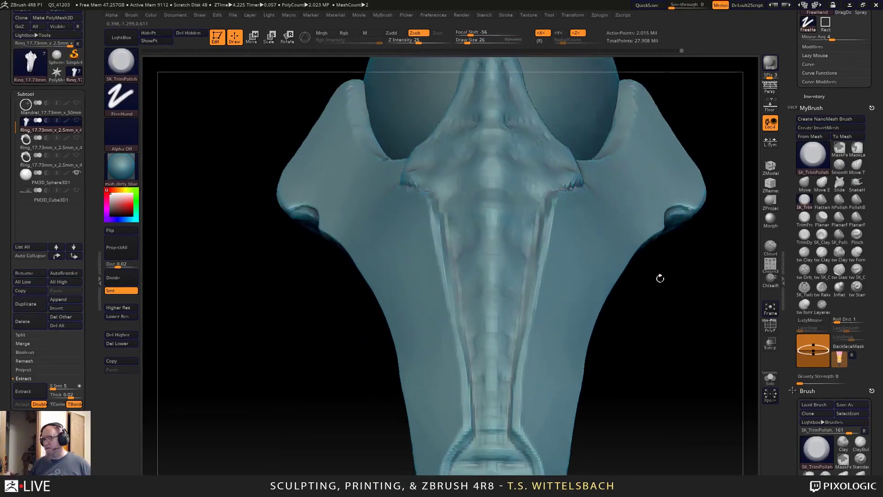
{"action": "mouse_move", "coordinate": [633, 315]}
{"action": "left_mouse_down"}
{"action": "mouse_move", "coordinate": [635, 333]}
{"action": "mouse_move", "coordinate": [631, 326]}
{"action": "left_mouse_up"}
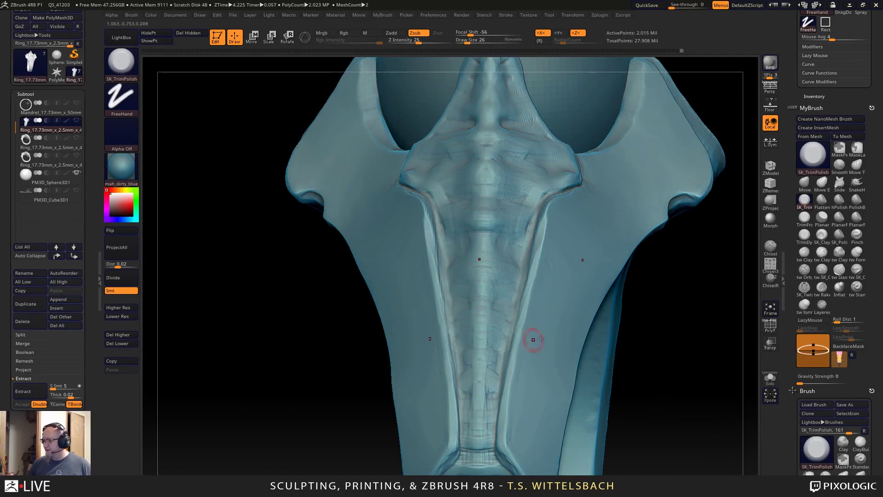
{"action": "left_click", "coordinate": [808, 256]}
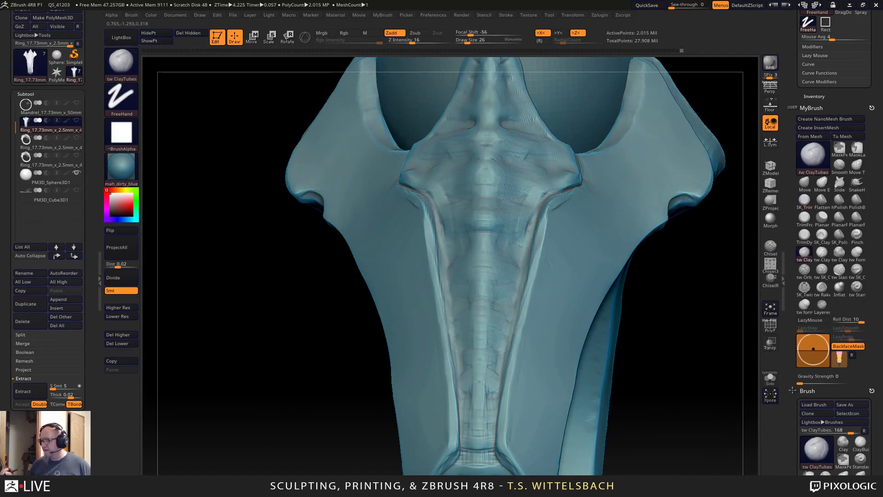
{"action": "mouse_move", "coordinate": [548, 207]}
{"action": "left_mouse_down"}
{"action": "mouse_move", "coordinate": [511, 432]}
{"action": "mouse_move", "coordinate": [515, 458]}
{"action": "left_mouse_up"}
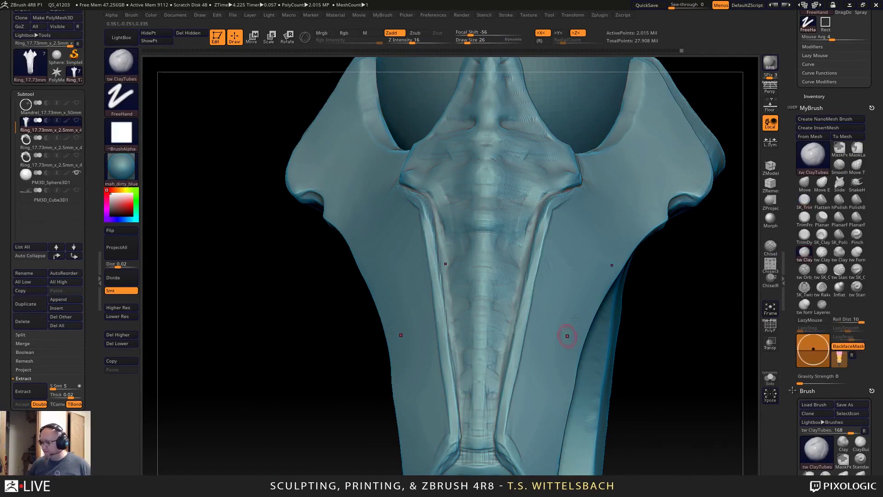
Add thin clay lines running lengthwise down the smooth side faces between the channel border and outer edge.
{"action": "left_click_drag", "start_coordinate": [584, 236], "coordinate": [539, 455]}
{"action": "left_click_drag", "start_coordinate": [633, 235], "coordinate": [621, 262]}
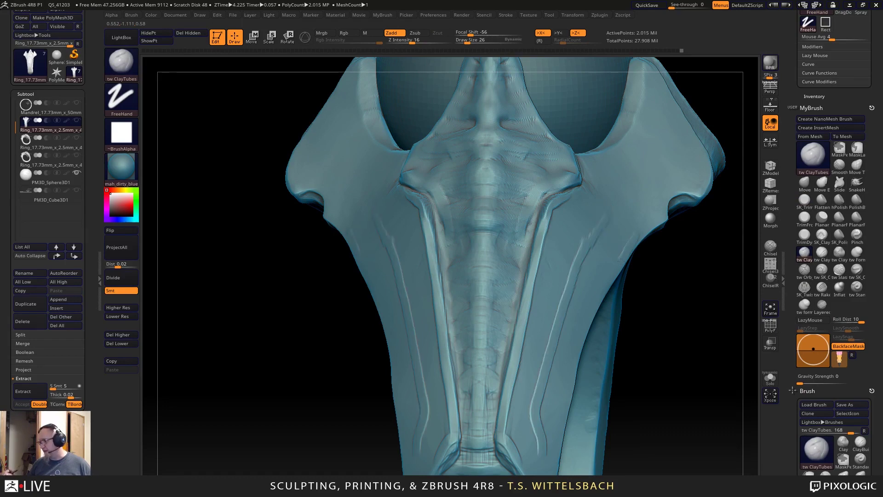
{"action": "left_click_drag", "start_coordinate": [600, 293], "coordinate": [554, 451]}
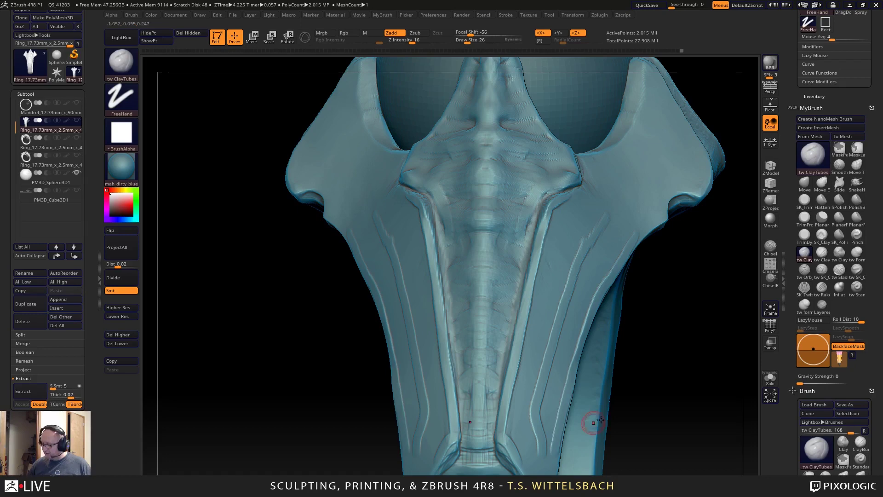
{"action": "right_click_drag", "start_coordinate": [601, 420], "coordinate": [581, 413], "text": "ctrl"}
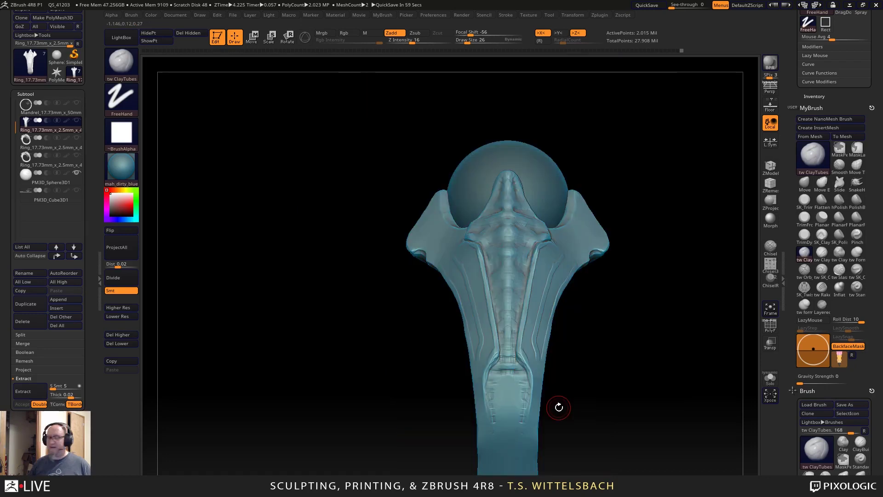
{"action": "left_click_drag", "start_coordinate": [559, 407], "coordinate": [648, 330], "text": "alt"}
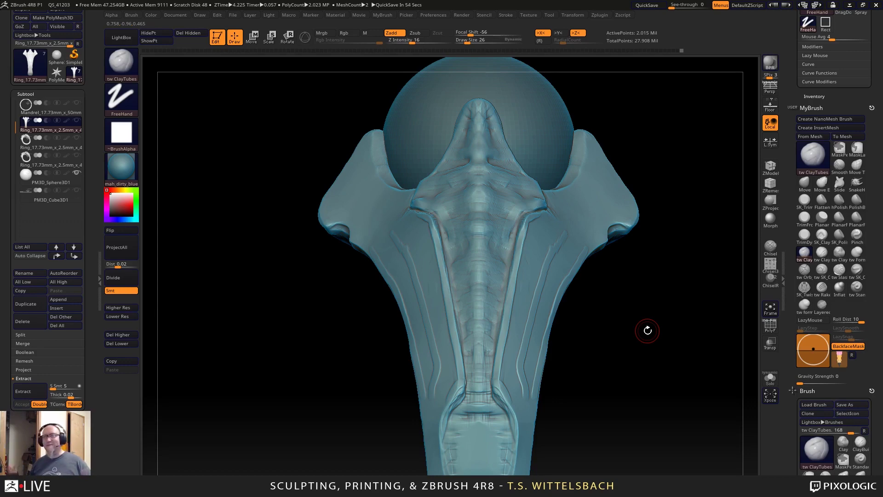
{"action": "left_click_drag", "start_coordinate": [629, 316], "coordinate": [623, 315], "text": "alt"}
{"action": "key", "text": "ctrl"}
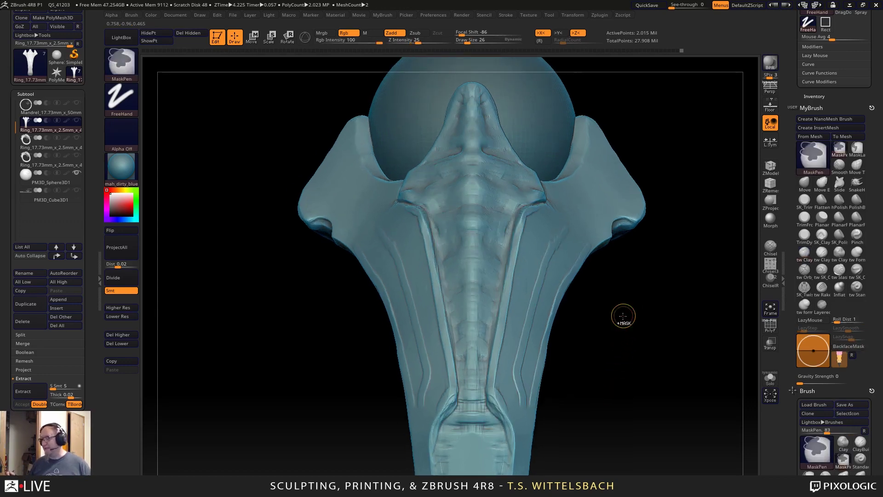
Try long tw ClayTubes lines at draw size 26 down the side faces beside the ribbed channel, fanning toward the outer prongs.
{"action": "left_click_drag", "start_coordinate": [623, 316], "coordinate": [612, 346]}
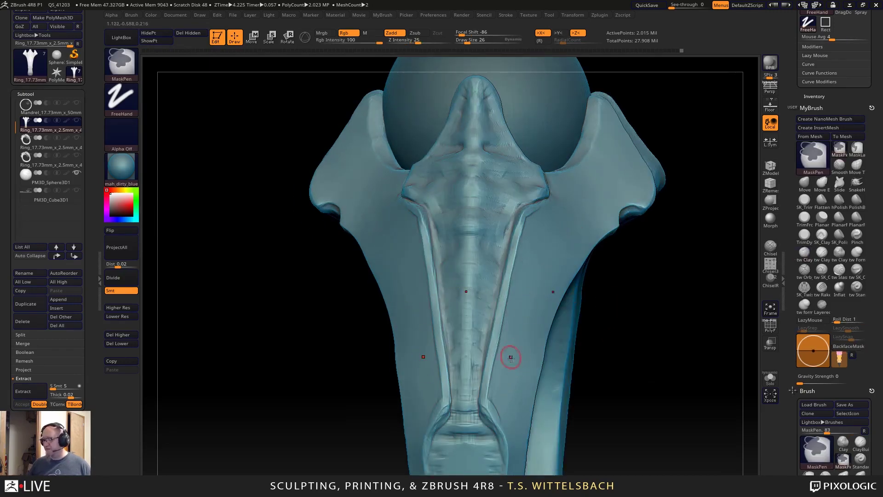
{"action": "left_click_drag", "start_coordinate": [537, 363], "coordinate": [535, 348]}
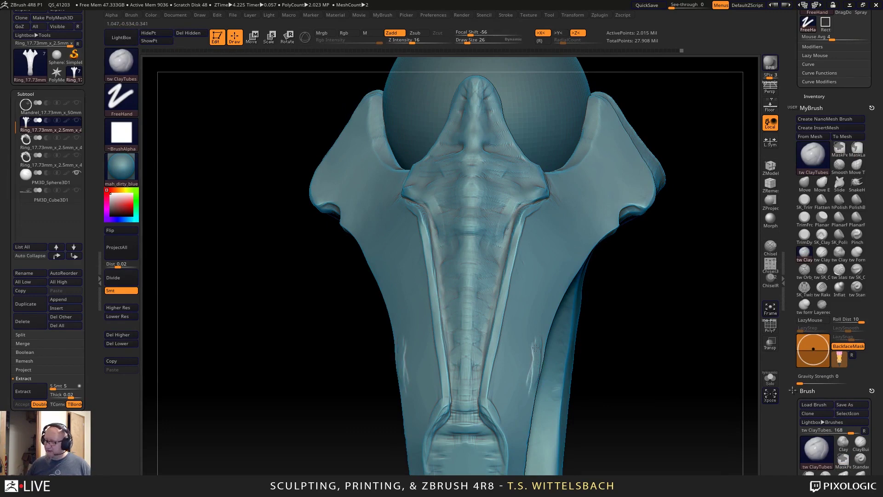
{"action": "left_click_drag", "start_coordinate": [529, 314], "coordinate": [541, 222]}
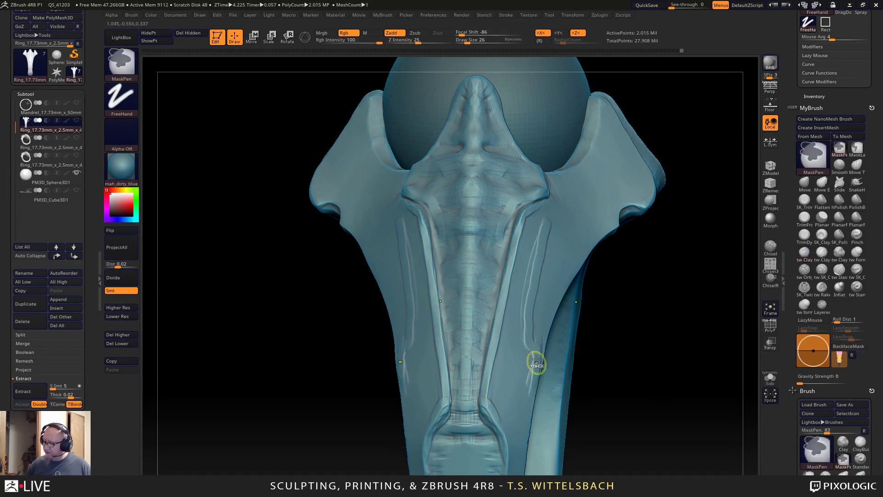
{"action": "key", "text": "ctrl+z"}
{"action": "mouse_move", "coordinate": [535, 370]}
{"action": "left_mouse_down"}
{"action": "mouse_move", "coordinate": [533, 313]}
{"action": "mouse_move", "coordinate": [520, 293]}
{"action": "left_mouse_up"}
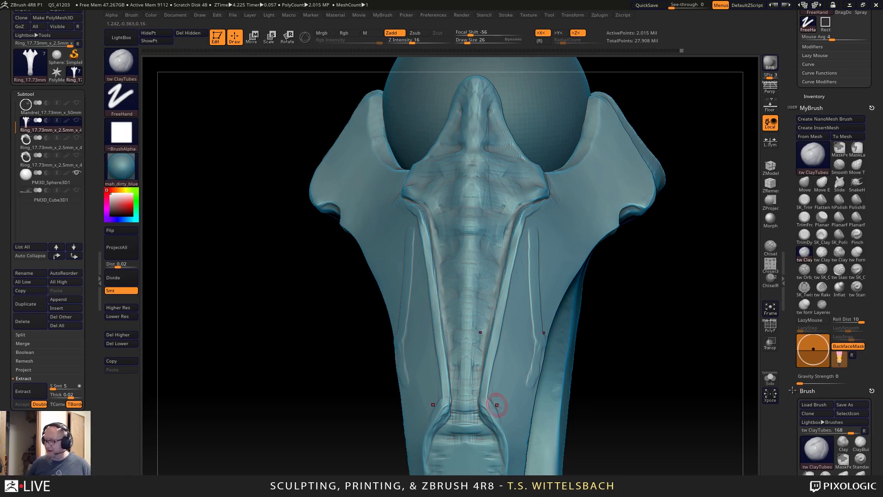
{"action": "left_click_drag", "start_coordinate": [526, 336], "coordinate": [527, 238]}
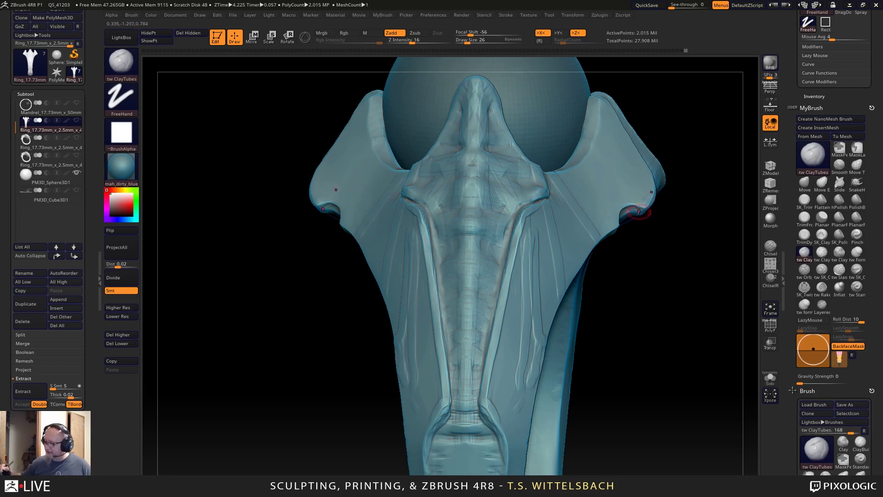
Undo the long clay lines, try short slanted hatch strokes beside the channel border, and undo those as well.
{"action": "key", "text": "ctrl"}
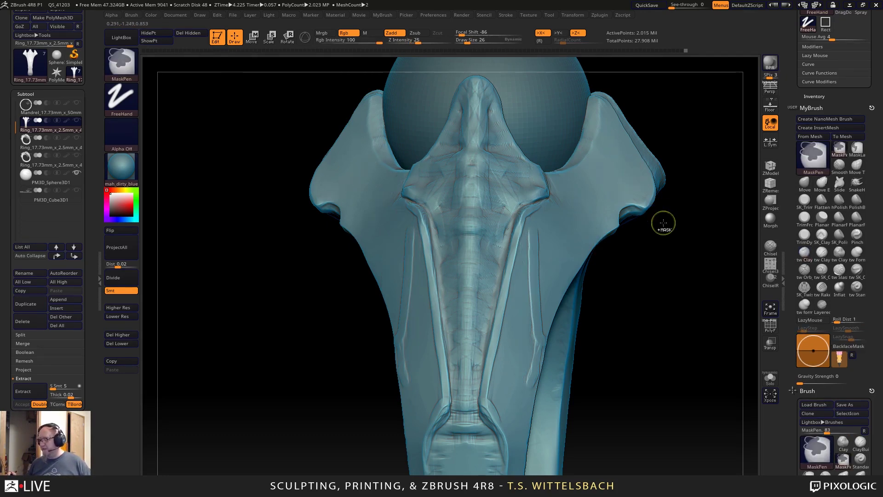
{"action": "key", "text": "ctrl+z"}
{"action": "key", "text": "ctrl+z"}
{"action": "key", "text": "ctrl+z"}
{"action": "key", "text": "ctrl+z"}
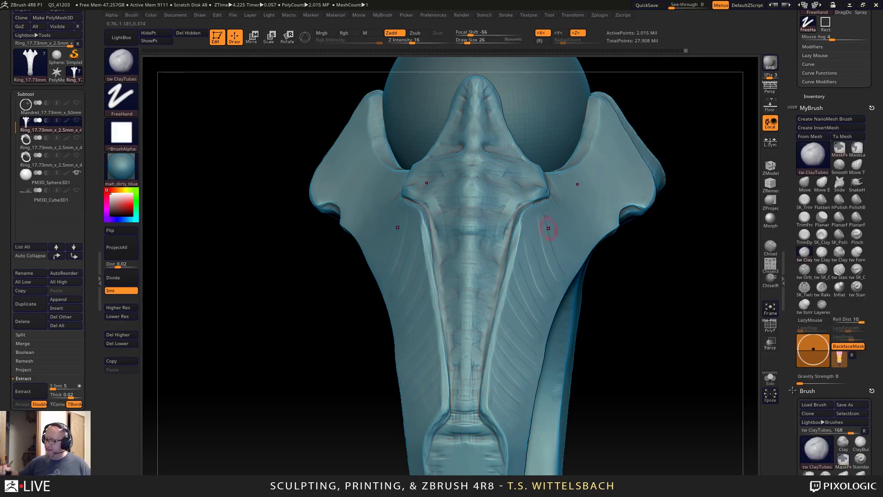
{"action": "key", "text": "ctrl"}
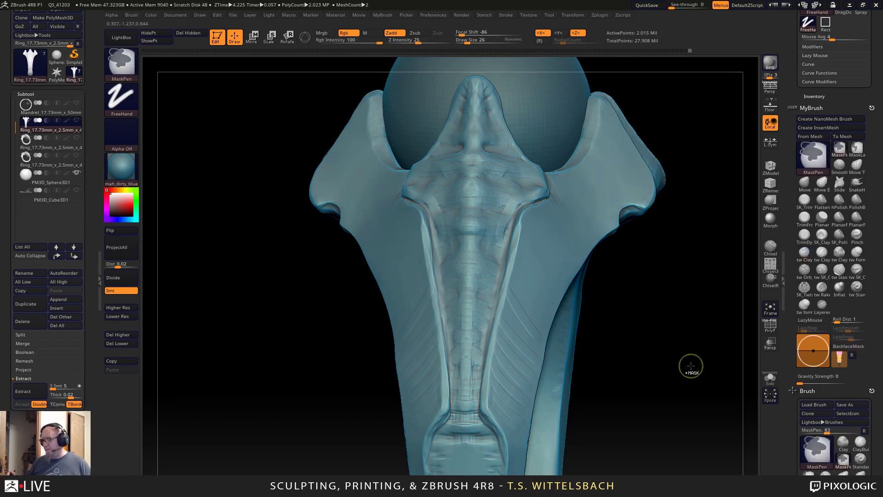
{"action": "key", "text": "ctrl+z"}
{"action": "key", "text": "ctrl+z"}
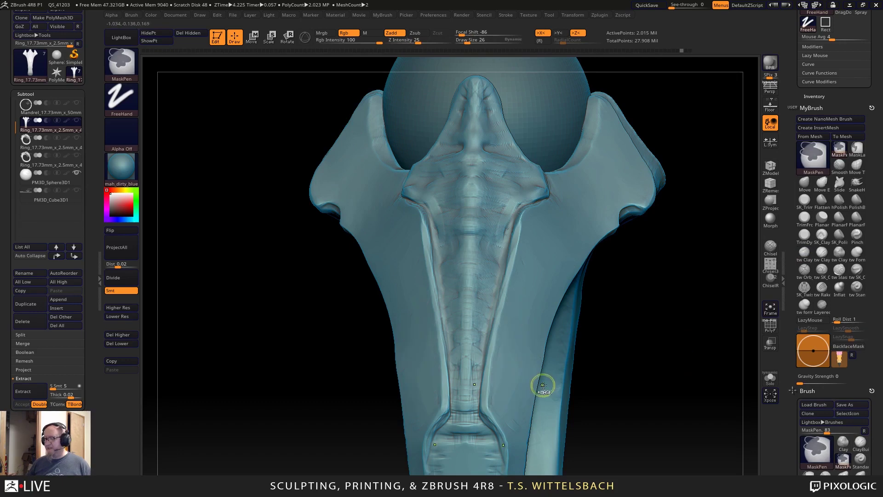
Thicken the raised border along the ribbed channel with tw ClayTubes and smooth its upper corner with Smooth Stronger.
{"action": "mouse_move", "coordinate": [651, 370]}
{"action": "left_mouse_down"}
{"action": "mouse_move", "coordinate": [683, 361]}
{"action": "mouse_move", "coordinate": [650, 370]}
{"action": "left_mouse_up"}
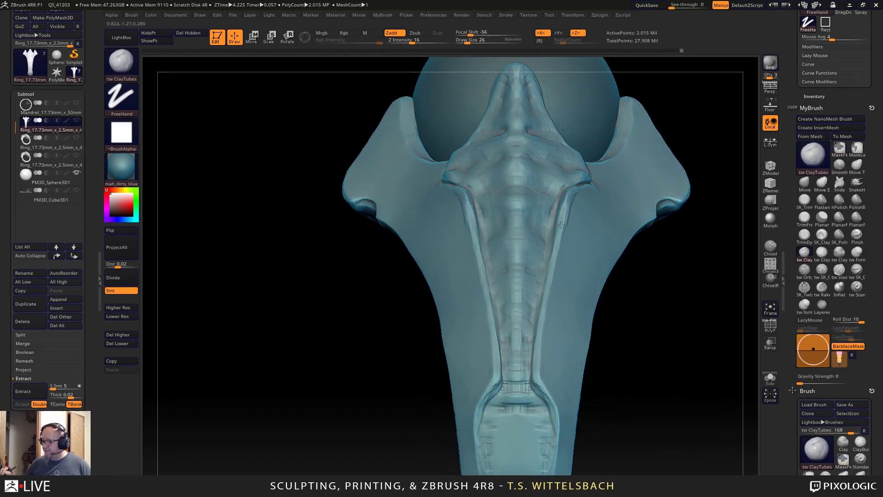
{"action": "mouse_move", "coordinate": [561, 225]}
{"action": "left_mouse_down"}
{"action": "mouse_move", "coordinate": [537, 380]}
{"action": "mouse_move", "coordinate": [545, 473]}
{"action": "left_mouse_up"}
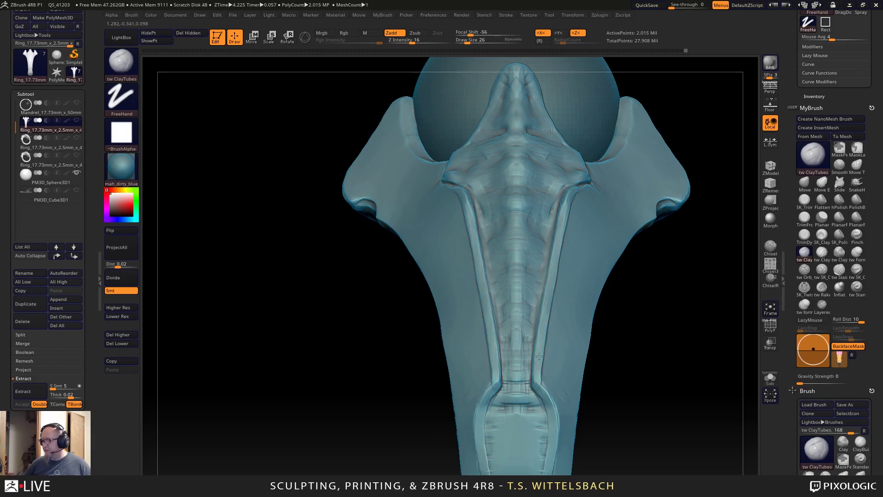
{"action": "left_click_drag", "start_coordinate": [708, 119], "coordinate": [701, 134]}
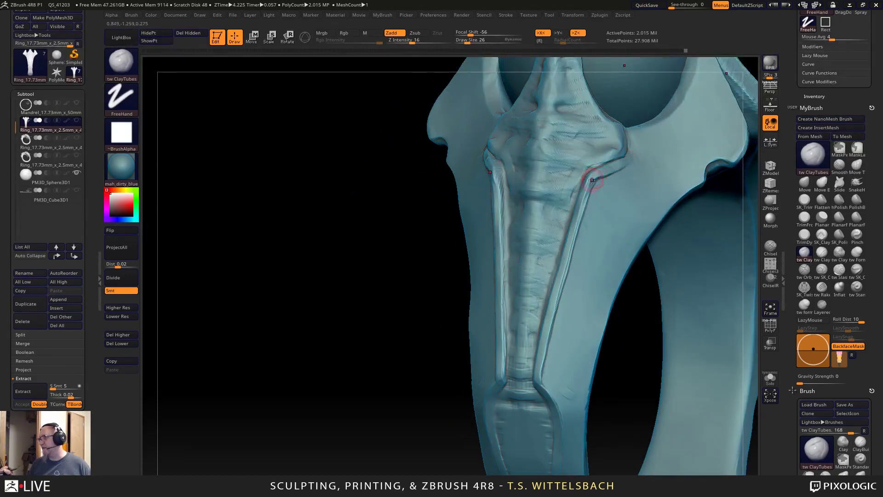
{"action": "left_click_drag", "start_coordinate": [627, 329], "coordinate": [631, 316]}
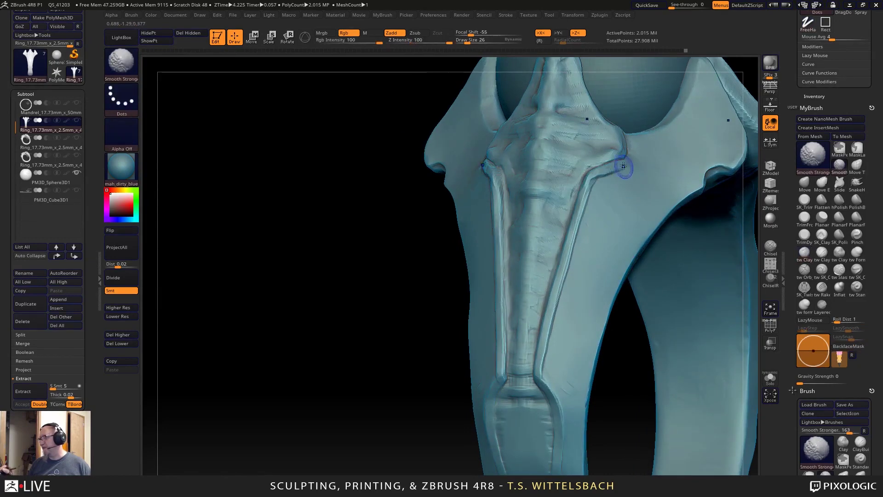
{"action": "left_click_drag", "start_coordinate": [623, 170], "coordinate": [592, 175], "text": "shift"}
{"action": "mouse_move", "coordinate": [624, 364]}
{"action": "left_mouse_down", "text": "alt"}
{"action": "mouse_move", "coordinate": [595, 394]}
{"action": "mouse_move", "coordinate": [612, 323]}
{"action": "left_mouse_up", "text": "alt"}
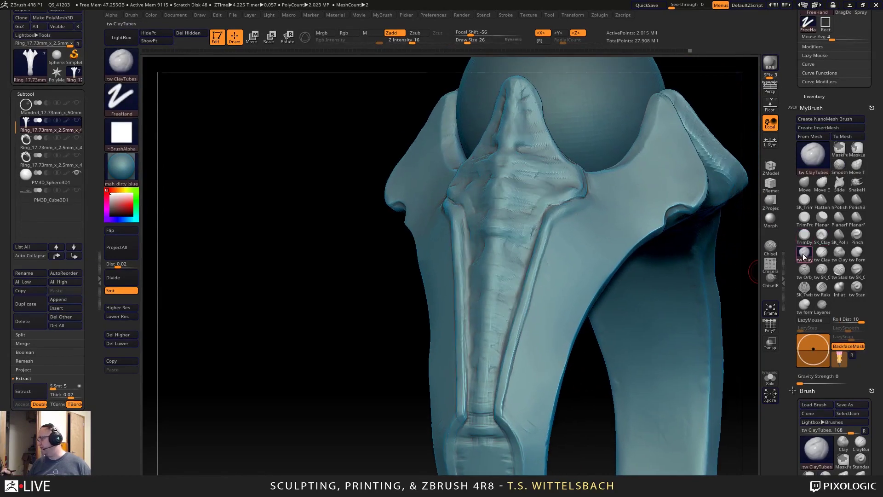
Fill the side face along the outer side of the channel border with the SK_ClayFill brush at draw size 33.
{"action": "left_click", "coordinate": [823, 234]}
{"action": "right_click_drag", "start_coordinate": [582, 230], "coordinate": [595, 230]}
{"action": "key", "text": "space"}
{"action": "mouse_move", "coordinate": [569, 221]}
{"action": "left_mouse_down"}
{"action": "mouse_move", "coordinate": [577, 220]}
{"action": "mouse_move", "coordinate": [542, 278]}
{"action": "mouse_move", "coordinate": [522, 426]}
{"action": "mouse_move", "coordinate": [529, 412]}
{"action": "left_mouse_up"}
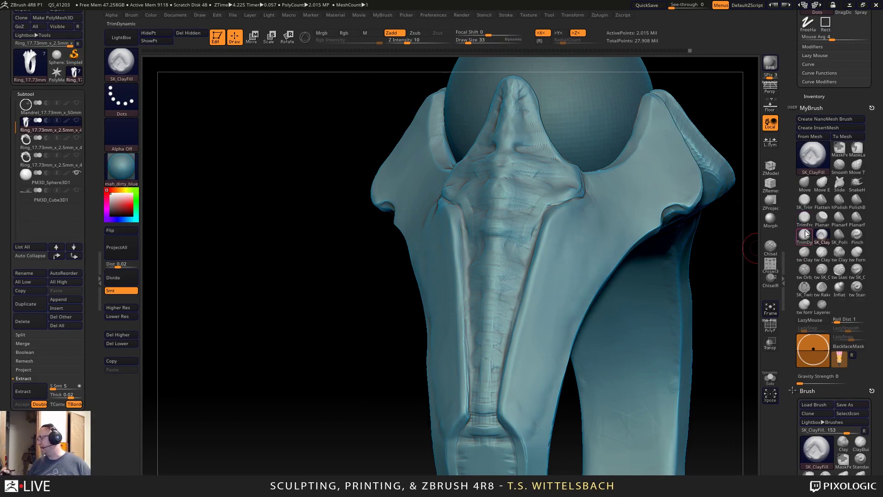
Flatten the side faces between the channel border and outer edge with SK_TrimPolish at draw size 73.
{"action": "left_click", "coordinate": [814, 210]}
{"action": "key", "text": "space"}
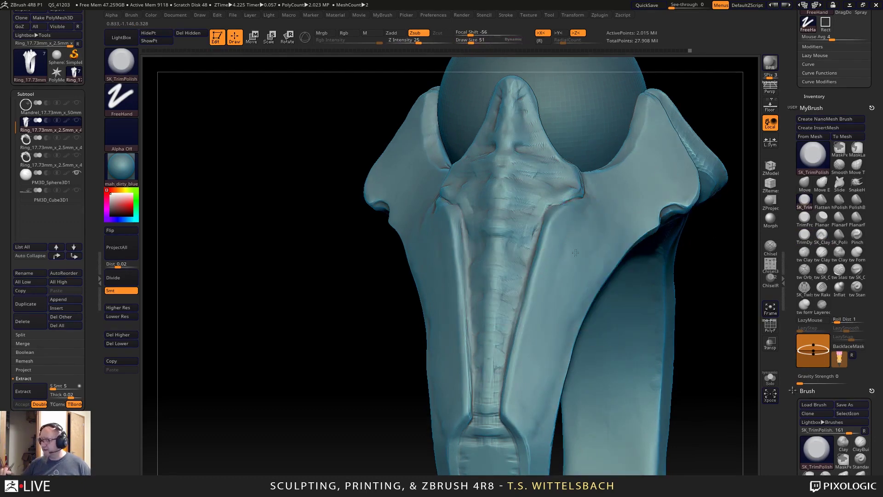
{"action": "right_click_drag", "start_coordinate": [576, 252], "coordinate": [581, 253]}
{"action": "key", "text": "space"}
{"action": "left_click_drag", "start_coordinate": [572, 288], "coordinate": [578, 288]}
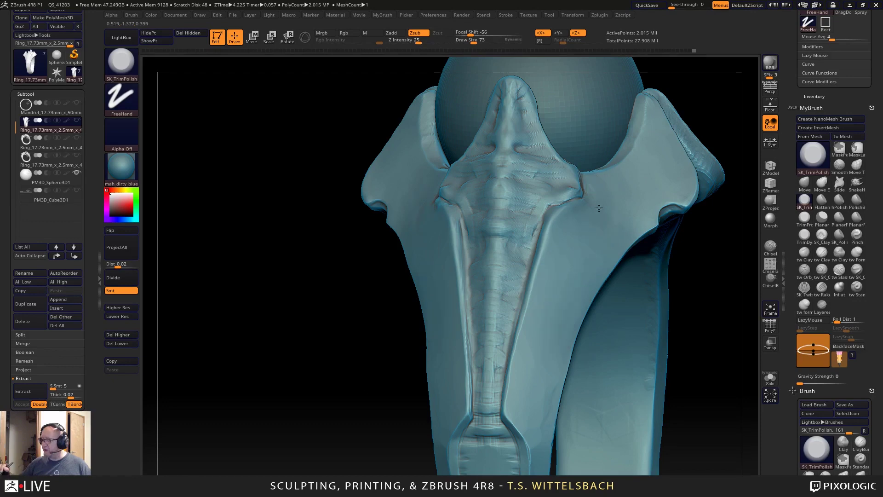
Try broad curved tw ClayTubes strokes at draw size 73 across the side faces and up the outer prongs.
{"action": "left_click_drag", "start_coordinate": [708, 416], "coordinate": [568, 407]}
{"action": "left_click_drag", "start_coordinate": [627, 407], "coordinate": [603, 413]}
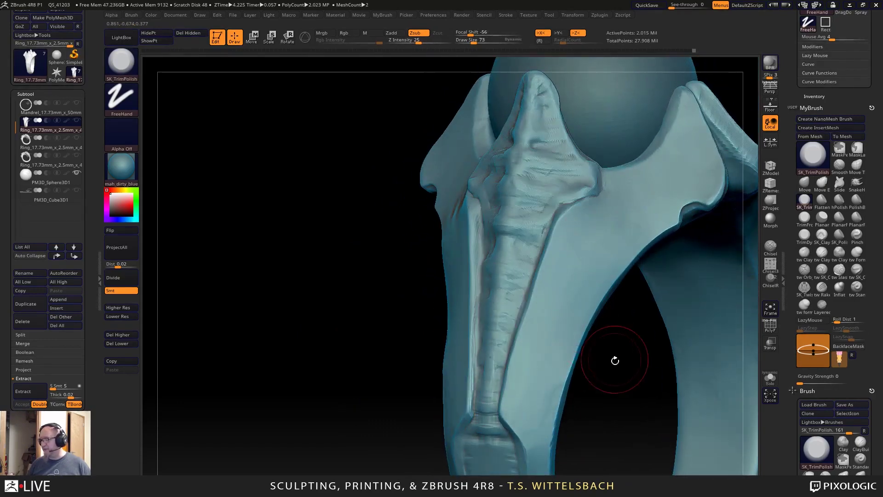
{"action": "mouse_move", "coordinate": [615, 360]}
{"action": "right_mouse_down"}
{"action": "mouse_move", "coordinate": [568, 416]}
{"action": "mouse_move", "coordinate": [488, 368]}
{"action": "right_mouse_up"}
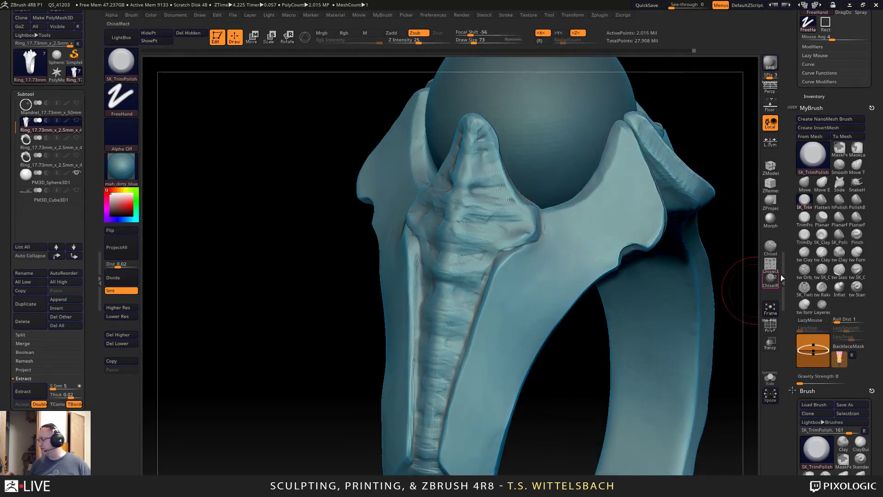
{"action": "left_click", "coordinate": [803, 258]}
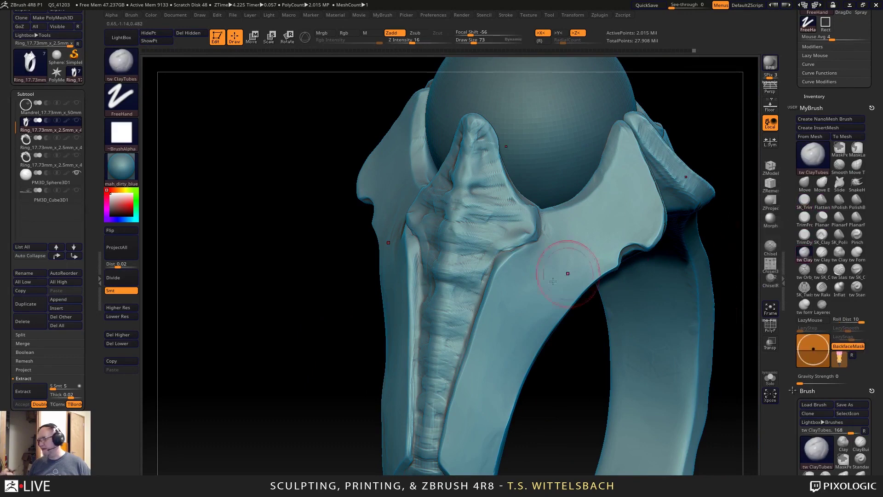
{"action": "mouse_move", "coordinate": [599, 244]}
{"action": "left_mouse_down"}
{"action": "mouse_move", "coordinate": [502, 336]}
{"action": "mouse_move", "coordinate": [503, 359]}
{"action": "left_mouse_up"}
{"action": "mouse_move", "coordinate": [605, 246]}
{"action": "left_mouse_down"}
{"action": "mouse_move", "coordinate": [512, 331]}
{"action": "mouse_move", "coordinate": [581, 256]}
{"action": "mouse_move", "coordinate": [512, 313]}
{"action": "mouse_move", "coordinate": [532, 319]}
{"action": "mouse_move", "coordinate": [522, 285]}
{"action": "mouse_move", "coordinate": [511, 304]}
{"action": "left_mouse_up"}
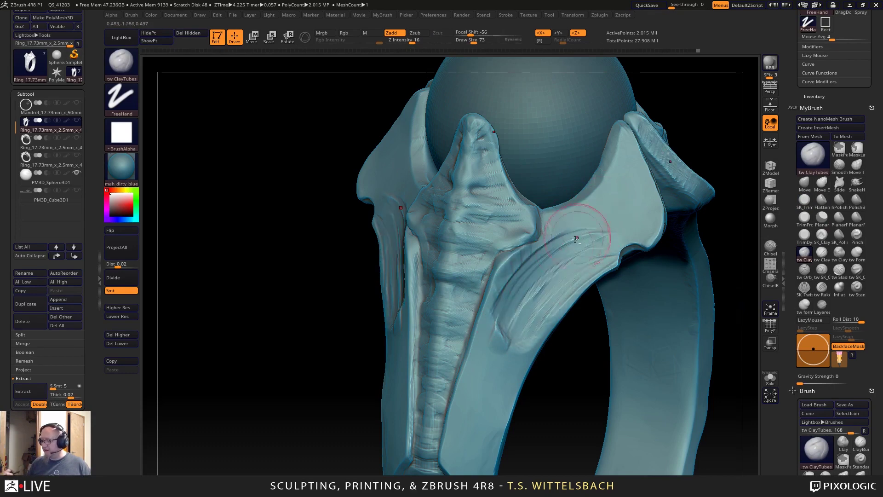
{"action": "left_click_drag", "start_coordinate": [578, 234], "coordinate": [530, 296]}
{"action": "mouse_move", "coordinate": [567, 374]}
{"action": "left_mouse_down"}
{"action": "mouse_move", "coordinate": [548, 405]}
{"action": "mouse_move", "coordinate": [553, 371]}
{"action": "mouse_move", "coordinate": [579, 369]}
{"action": "mouse_move", "coordinate": [591, 407]}
{"action": "left_mouse_up"}
{"action": "left_click_drag", "start_coordinate": [700, 328], "coordinate": [592, 150]}
{"action": "left_click_drag", "start_coordinate": [679, 275], "coordinate": [663, 355], "text": "alt"}
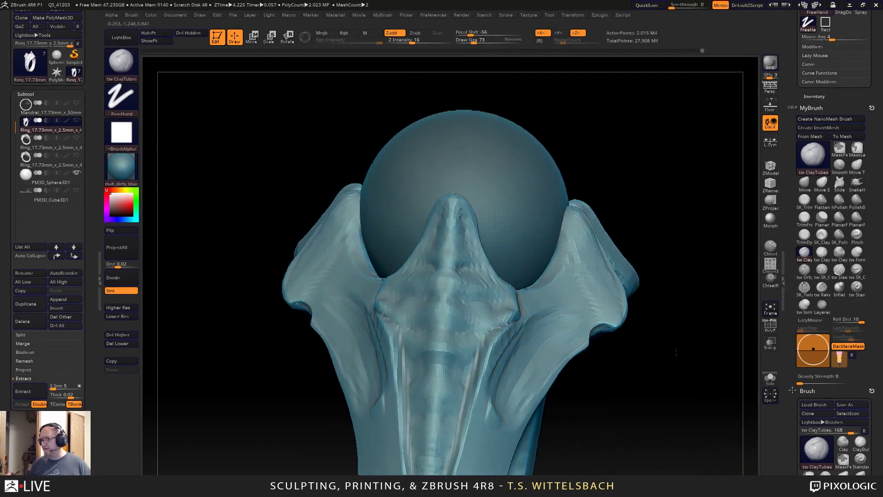
{"action": "left_click_drag", "start_coordinate": [479, 465], "coordinate": [493, 419]}
Undo the broad curved strokes, try other curved line patterns below the outer prongs, and restore the smooth side faces.
{"action": "mouse_move", "coordinate": [568, 422]}
{"action": "left_mouse_down", "text": "alt"}
{"action": "mouse_move", "coordinate": [596, 272]}
{"action": "mouse_move", "coordinate": [635, 256]}
{"action": "mouse_move", "coordinate": [582, 153]}
{"action": "mouse_move", "coordinate": [617, 236]}
{"action": "mouse_move", "coordinate": [607, 248]}
{"action": "mouse_move", "coordinate": [598, 237]}
{"action": "mouse_move", "coordinate": [612, 248]}
{"action": "mouse_move", "coordinate": [602, 236]}
{"action": "left_mouse_up", "text": "alt"}
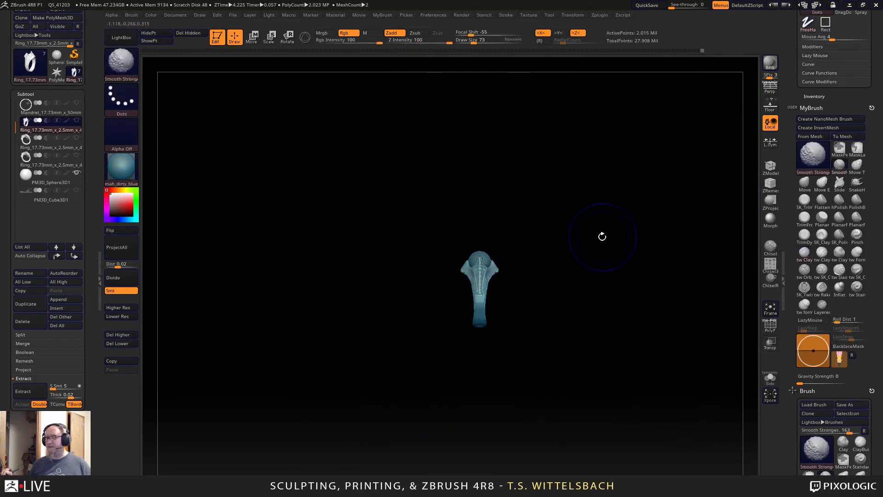
{"action": "mouse_move", "coordinate": [569, 263]}
{"action": "left_mouse_down", "text": "alt"}
{"action": "mouse_move", "coordinate": [586, 270]}
{"action": "mouse_move", "coordinate": [656, 470]}
{"action": "left_mouse_up", "text": "alt"}
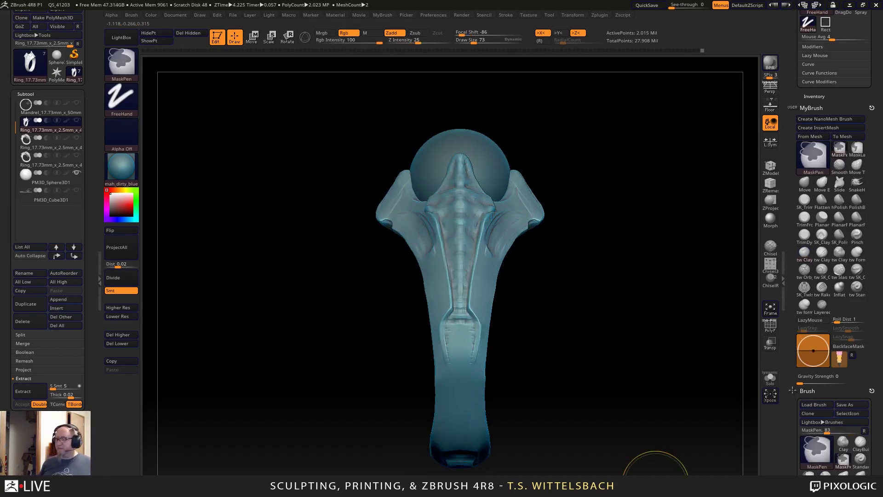
{"action": "key", "text": "ctrl"}
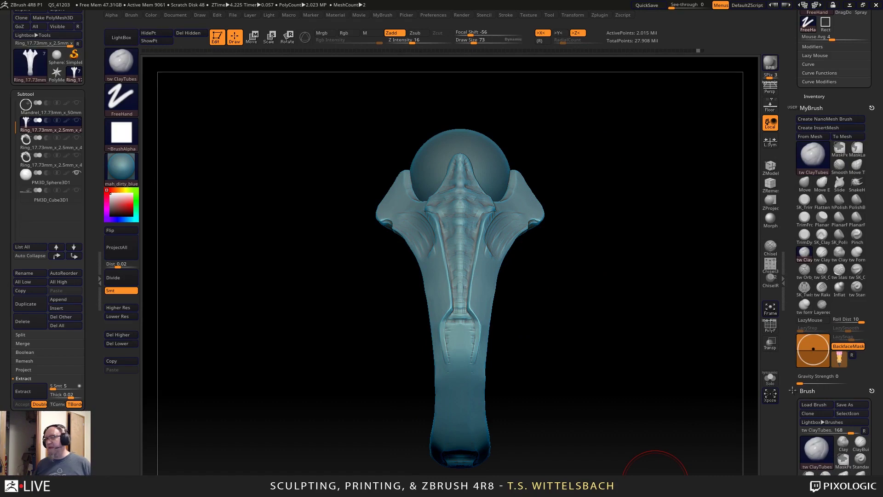
{"action": "key", "text": "ctrl"}
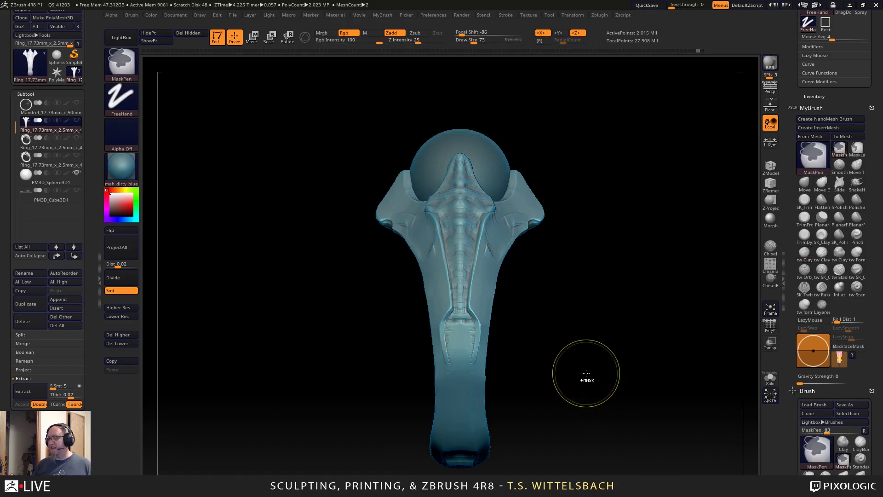
{"action": "mouse_move", "coordinate": [586, 373]}
{"action": "right_mouse_down", "text": "ctrl"}
{"action": "mouse_move", "coordinate": [613, 300]}
{"action": "mouse_move", "coordinate": [602, 340]}
{"action": "right_mouse_up", "text": "ctrl"}
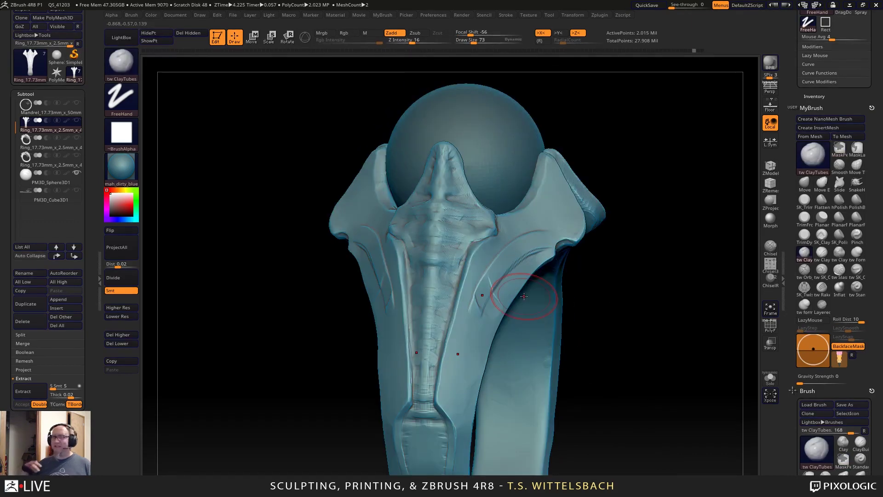
{"action": "key", "text": "ctrl"}
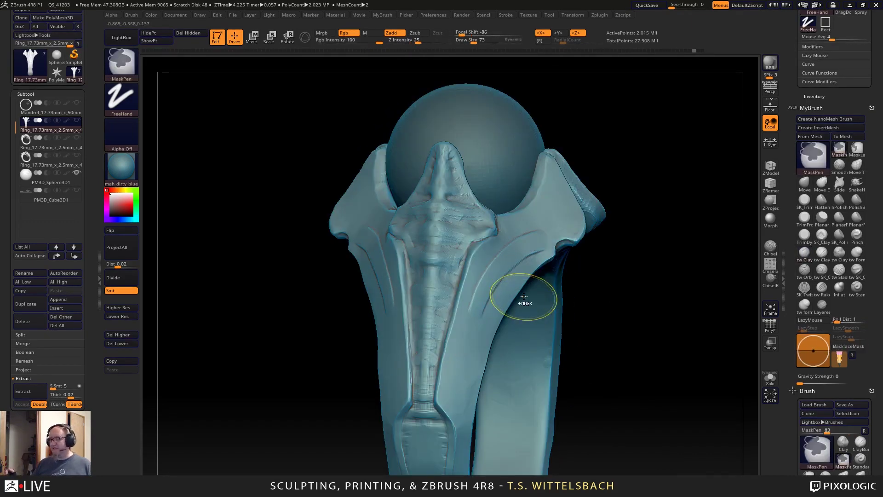
{"action": "mouse_move", "coordinate": [529, 292]}
{"action": "right_mouse_down"}
{"action": "mouse_move", "coordinate": [657, 286]}
{"action": "mouse_move", "coordinate": [685, 257]}
{"action": "mouse_move", "coordinate": [571, 319]}
{"action": "right_mouse_up"}
{"action": "key", "text": "shift"}
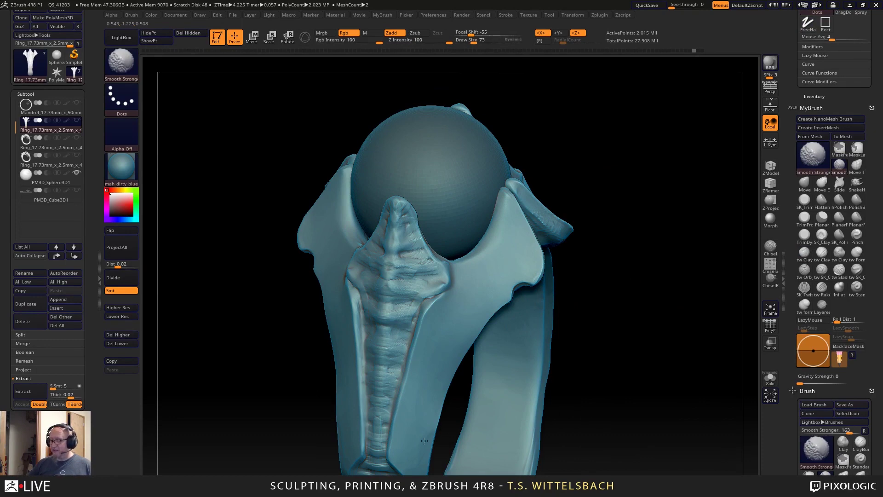
Build a raised rim with tw ClayTubes at draw size 73 along the concave edges of the side prongs around the sphere.
{"action": "mouse_move", "coordinate": [607, 322]}
{"action": "right_mouse_down"}
{"action": "mouse_move", "coordinate": [625, 317]}
{"action": "mouse_move", "coordinate": [633, 293]}
{"action": "mouse_move", "coordinate": [658, 276]}
{"action": "right_mouse_up"}
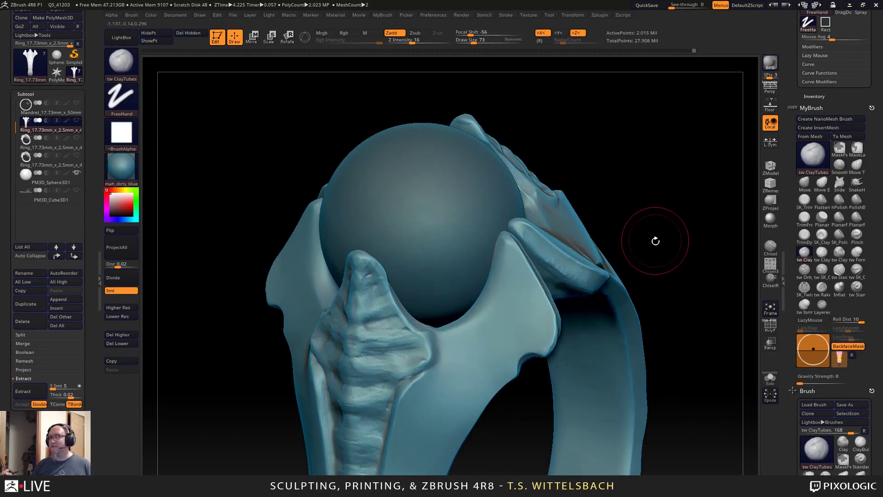
{"action": "right_click_drag", "start_coordinate": [653, 241], "coordinate": [650, 236]}
{"action": "mouse_move", "coordinate": [450, 340]}
{"action": "left_mouse_down"}
{"action": "mouse_move", "coordinate": [476, 318]}
{"action": "mouse_move", "coordinate": [500, 249]}
{"action": "left_mouse_up"}
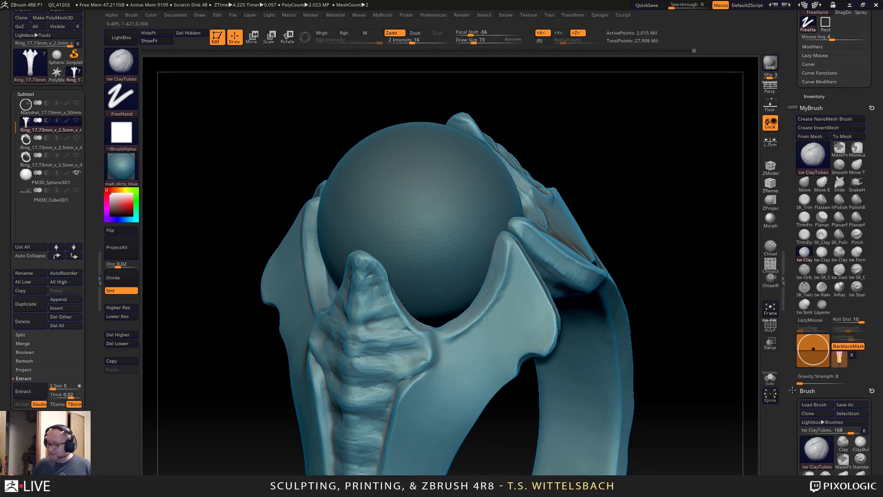
{"action": "left_click_drag", "start_coordinate": [465, 318], "coordinate": [436, 340]}
{"action": "right_click_drag", "start_coordinate": [704, 260], "coordinate": [686, 250], "text": "shift"}
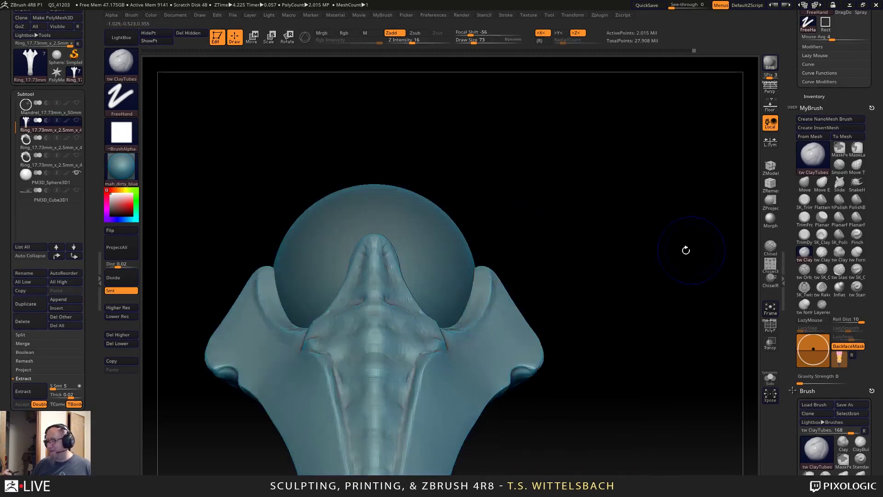
Reinforce the ribbed channel's border and shape its scalloped inner edges with tw ClayTubes at draw size 26.
{"action": "left_click_drag", "start_coordinate": [588, 376], "coordinate": [636, 291], "text": "alt"}
{"action": "key", "text": "space"}
{"action": "left_click_drag", "start_coordinate": [694, 271], "coordinate": [681, 296]}
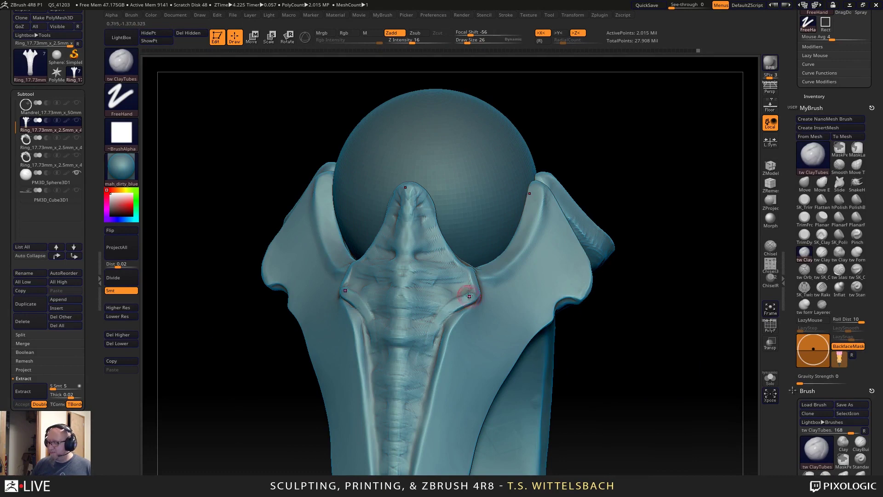
{"action": "mouse_move", "coordinate": [467, 299]}
{"action": "left_mouse_down"}
{"action": "mouse_move", "coordinate": [442, 309]}
{"action": "mouse_move", "coordinate": [424, 375]}
{"action": "mouse_move", "coordinate": [444, 415]}
{"action": "left_mouse_up"}
{"action": "left_click_drag", "start_coordinate": [607, 414], "coordinate": [667, 271], "text": "alt"}
{"action": "left_click_drag", "start_coordinate": [480, 279], "coordinate": [480, 295]}
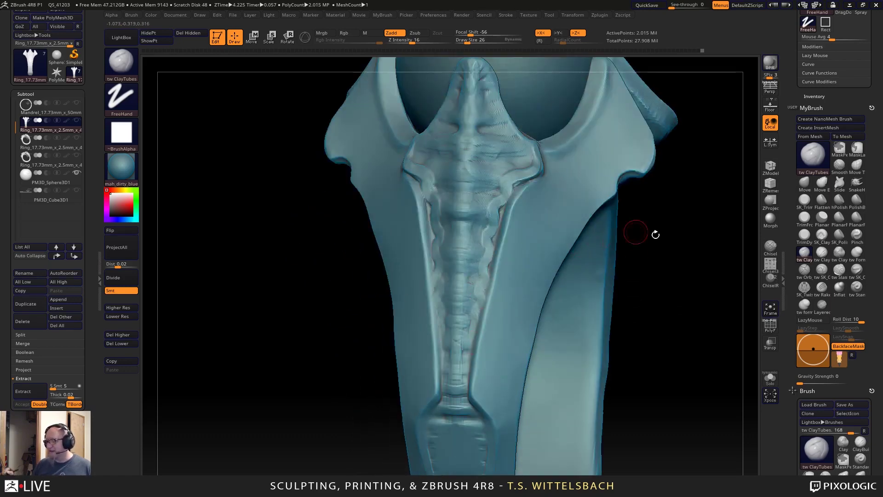
{"action": "left_click_drag", "start_coordinate": [649, 233], "coordinate": [540, 273]}
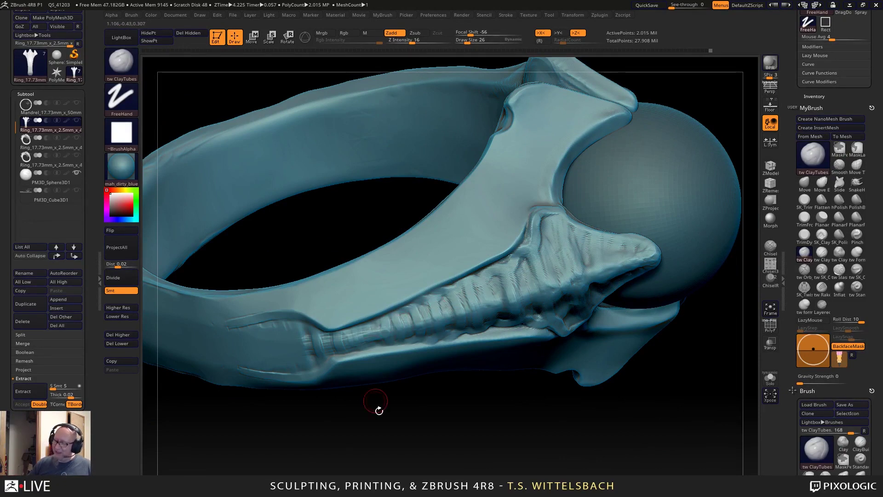
Sculpt crosswise ridges over the central prong and its flared base with tw ClayTubes at draw size 26.
{"action": "left_click_drag", "start_coordinate": [379, 411], "coordinate": [449, 415]}
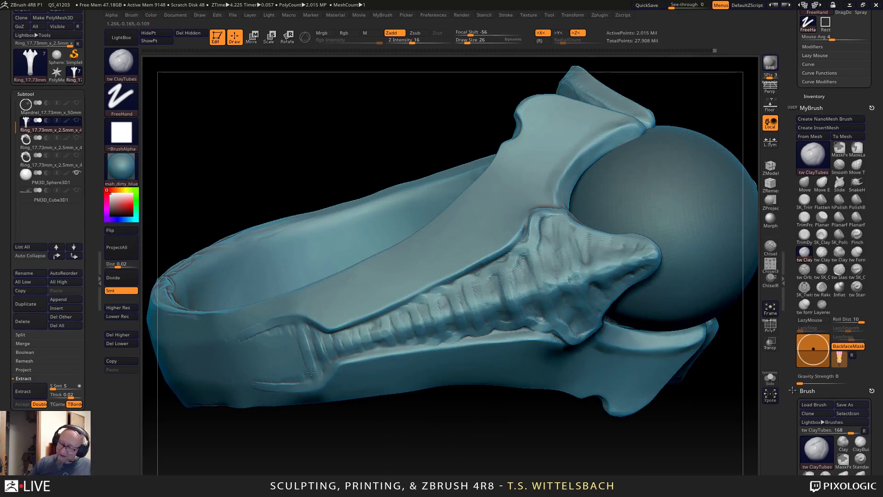
{"action": "left_click_drag", "start_coordinate": [335, 444], "coordinate": [395, 467]}
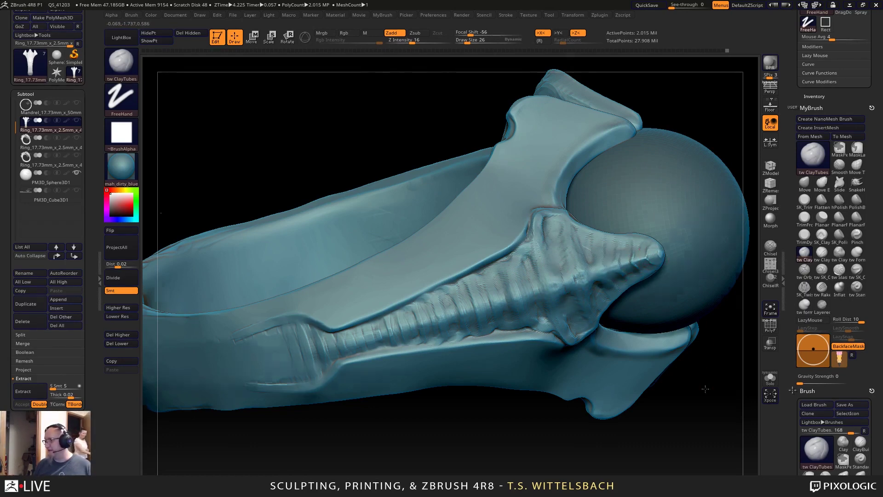
{"action": "mouse_move", "coordinate": [705, 389]}
{"action": "left_mouse_down"}
{"action": "mouse_move", "coordinate": [526, 95]}
{"action": "mouse_move", "coordinate": [512, 253]}
{"action": "mouse_move", "coordinate": [524, 221]}
{"action": "left_mouse_up"}
{"action": "left_click_drag", "start_coordinate": [609, 461], "coordinate": [592, 431], "text": "alt"}
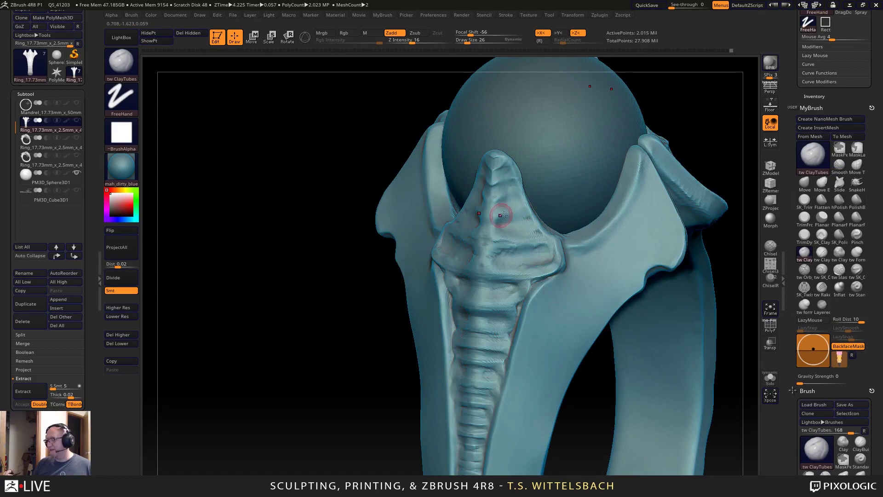
{"action": "mouse_move", "coordinate": [503, 215]}
{"action": "left_mouse_down"}
{"action": "mouse_move", "coordinate": [531, 205]}
{"action": "mouse_move", "coordinate": [501, 197]}
{"action": "mouse_move", "coordinate": [518, 181]}
{"action": "left_mouse_up"}
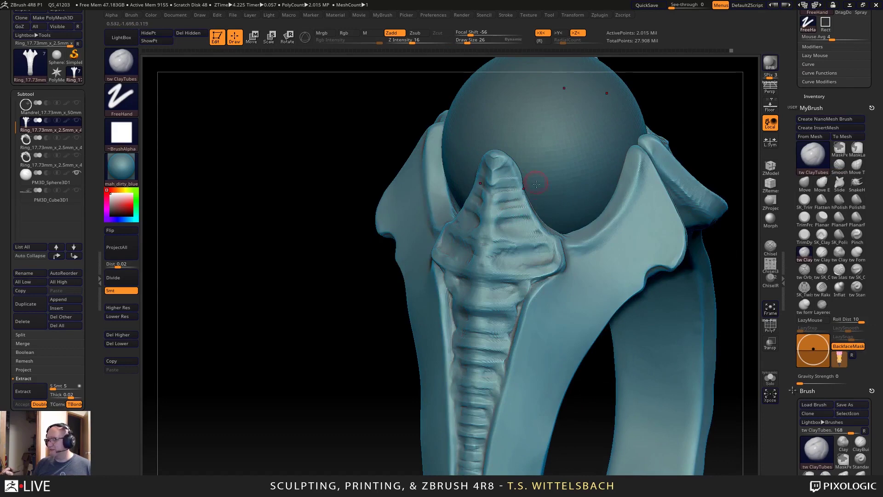
{"action": "mouse_move", "coordinate": [513, 235]}
{"action": "left_mouse_down"}
{"action": "mouse_move", "coordinate": [501, 237]}
{"action": "mouse_move", "coordinate": [549, 247]}
{"action": "left_mouse_up"}
{"action": "mouse_move", "coordinate": [500, 267]}
{"action": "left_mouse_down"}
{"action": "mouse_move", "coordinate": [538, 275]}
{"action": "mouse_move", "coordinate": [530, 274]}
{"action": "left_mouse_up"}
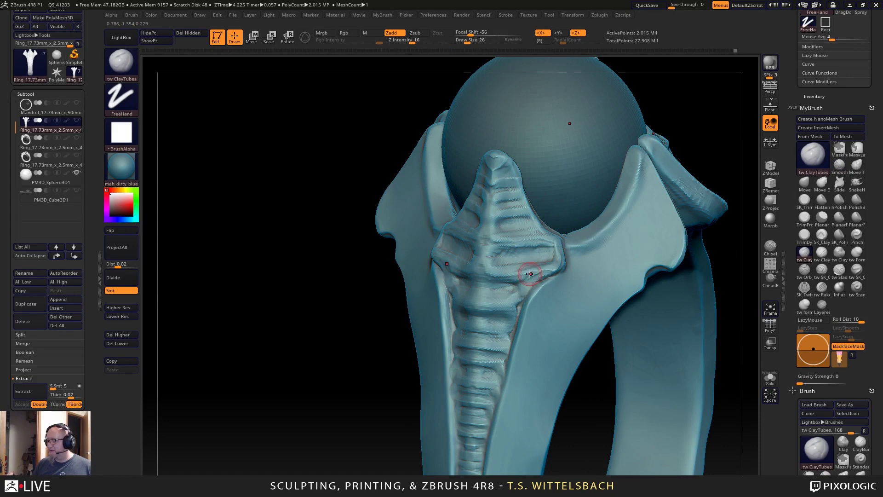
{"action": "left_click_drag", "start_coordinate": [530, 274], "coordinate": [518, 303]}
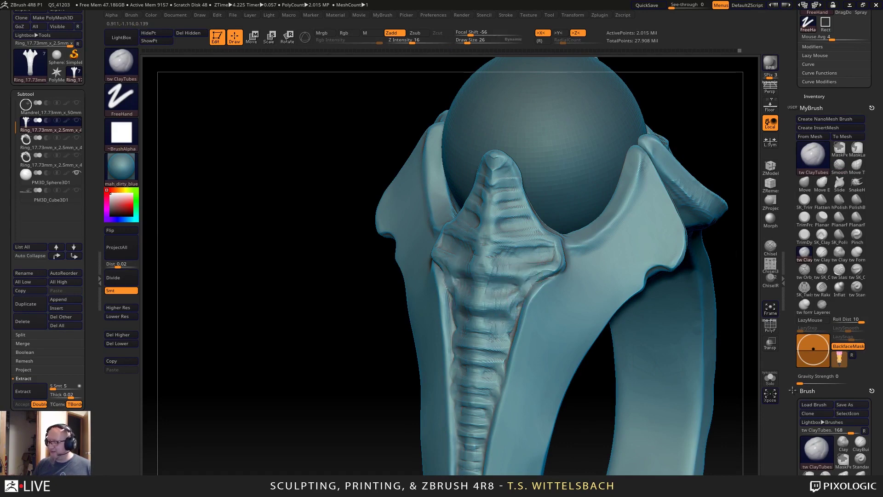
Refine the ridges on the central prong's flared base with tw ClayTubes and soften them with the Smooth brush.
{"action": "left_click_drag", "start_coordinate": [548, 418], "coordinate": [582, 448], "text": "shift"}
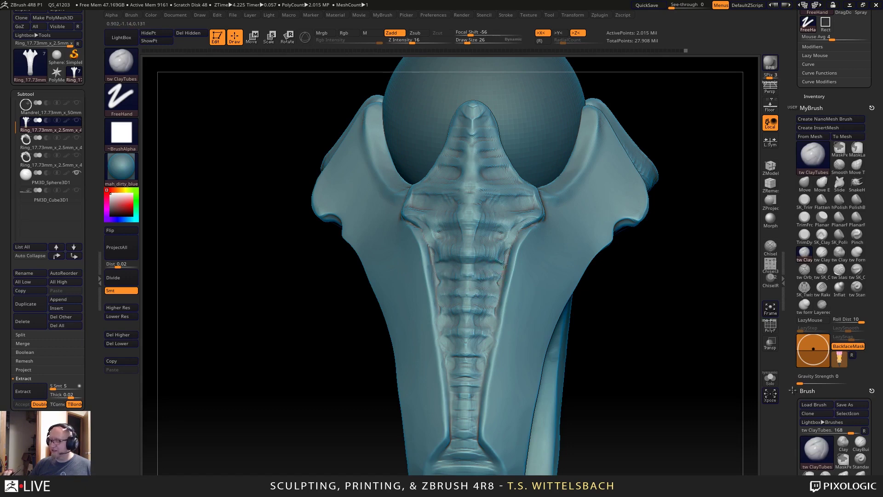
{"action": "left_click_drag", "start_coordinate": [655, 234], "coordinate": [656, 286]}
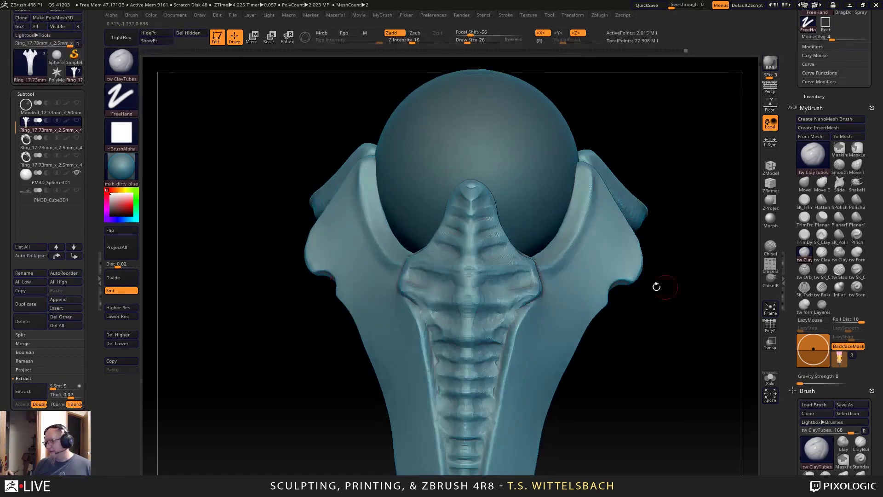
{"action": "mouse_move", "coordinate": [499, 309]}
{"action": "left_mouse_down"}
{"action": "mouse_move", "coordinate": [526, 294]}
{"action": "mouse_move", "coordinate": [524, 284]}
{"action": "mouse_move", "coordinate": [509, 293]}
{"action": "left_mouse_up"}
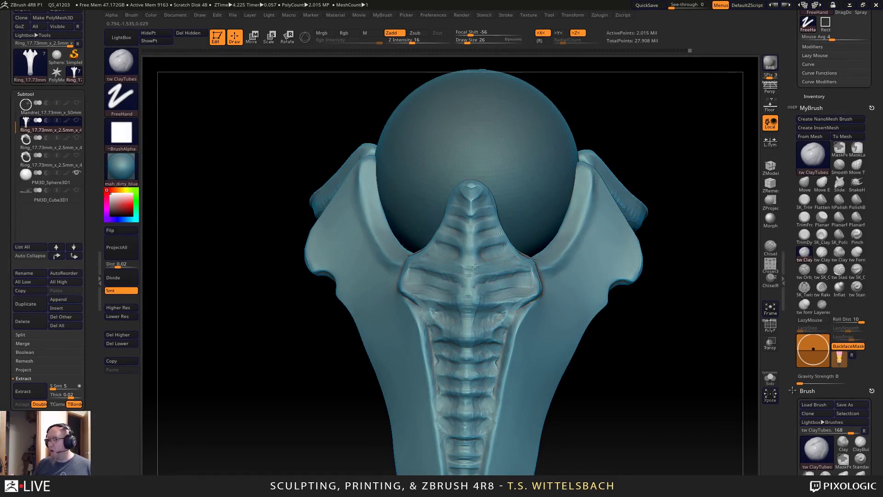
{"action": "key", "text": "shift"}
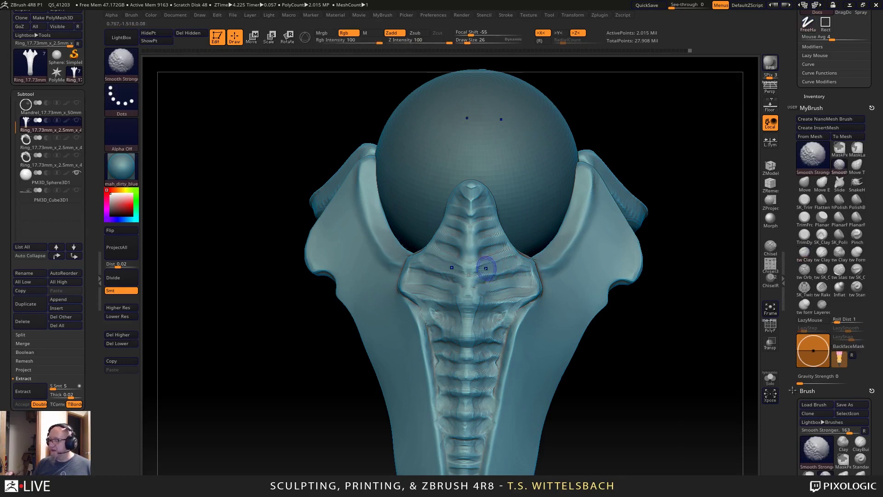
Try boxy line patterns with tw ClayTubes at draw size 26 on the side face beside the ribbed channel.
{"action": "mouse_move", "coordinate": [611, 401]}
{"action": "left_mouse_down"}
{"action": "mouse_move", "coordinate": [627, 388]}
{"action": "mouse_move", "coordinate": [601, 304]}
{"action": "left_mouse_up"}
{"action": "left_click_drag", "start_coordinate": [599, 360], "coordinate": [466, 437]}
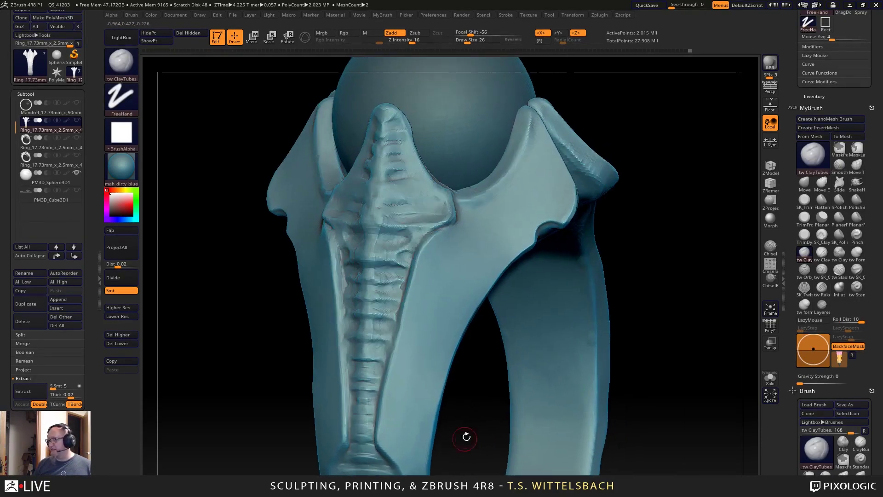
{"action": "left_click_drag", "start_coordinate": [461, 243], "coordinate": [473, 278]}
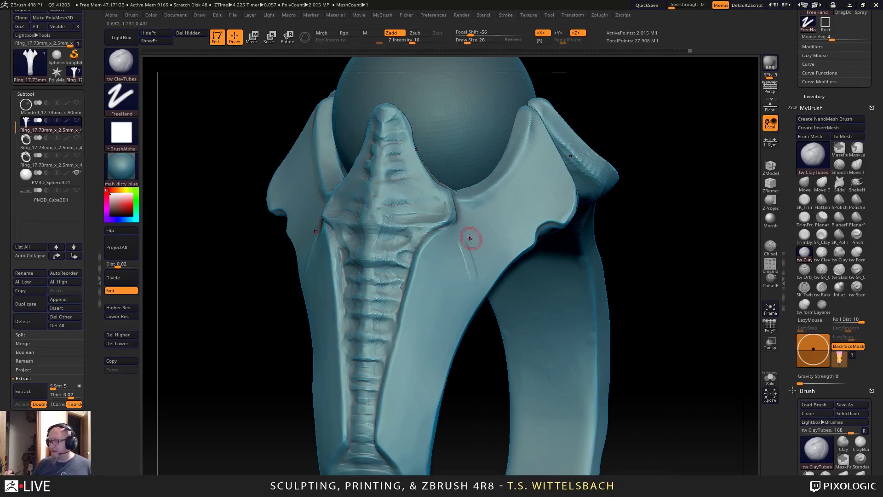
{"action": "mouse_move", "coordinate": [462, 243]}
{"action": "left_mouse_down"}
{"action": "mouse_move", "coordinate": [495, 229]}
{"action": "mouse_move", "coordinate": [505, 260]}
{"action": "left_mouse_up"}
{"action": "mouse_move", "coordinate": [505, 261]}
{"action": "left_mouse_down"}
{"action": "mouse_move", "coordinate": [476, 278]}
{"action": "mouse_move", "coordinate": [418, 288]}
{"action": "mouse_move", "coordinate": [436, 276]}
{"action": "mouse_move", "coordinate": [467, 288]}
{"action": "mouse_move", "coordinate": [430, 301]}
{"action": "mouse_move", "coordinate": [470, 278]}
{"action": "mouse_move", "coordinate": [452, 288]}
{"action": "mouse_move", "coordinate": [458, 291]}
{"action": "left_mouse_up"}
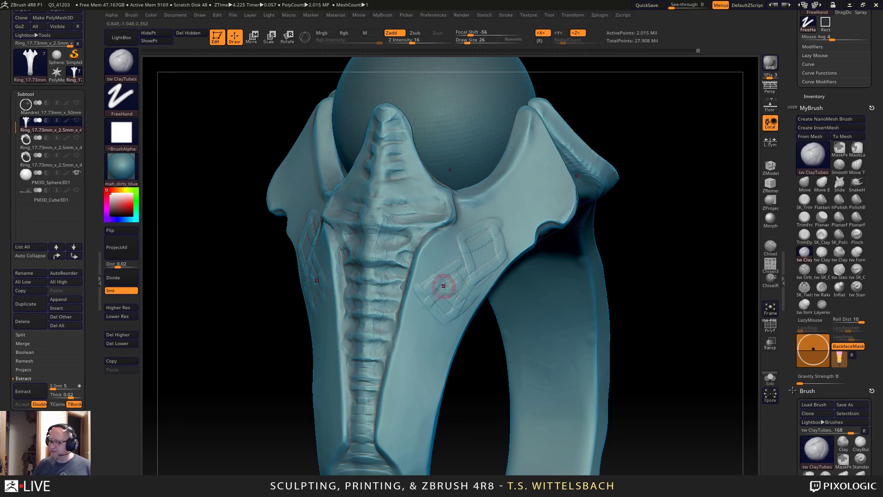
Undo the boxy line strokes on the side face to restore its smooth surface.
{"action": "key", "text": "ctrl"}
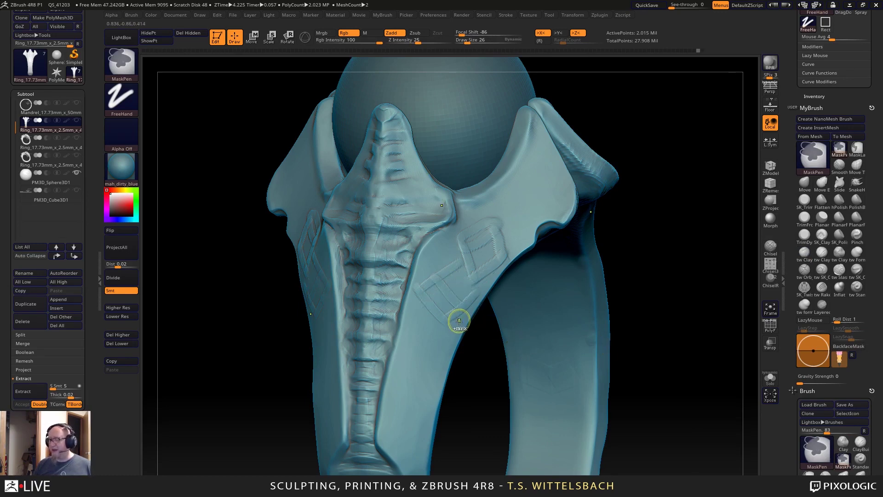
{"action": "key", "text": "ctrl+z"}
{"action": "key", "text": "ctrl+z"}
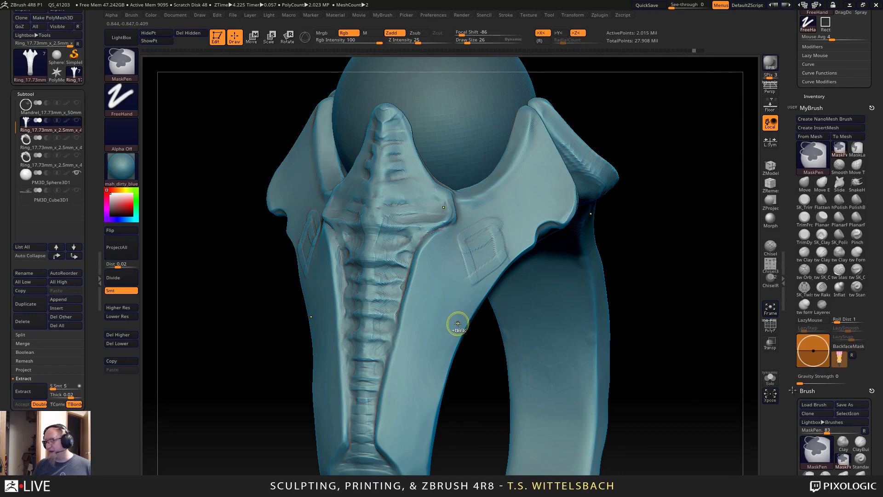
{"action": "key", "text": "ctrl+z"}
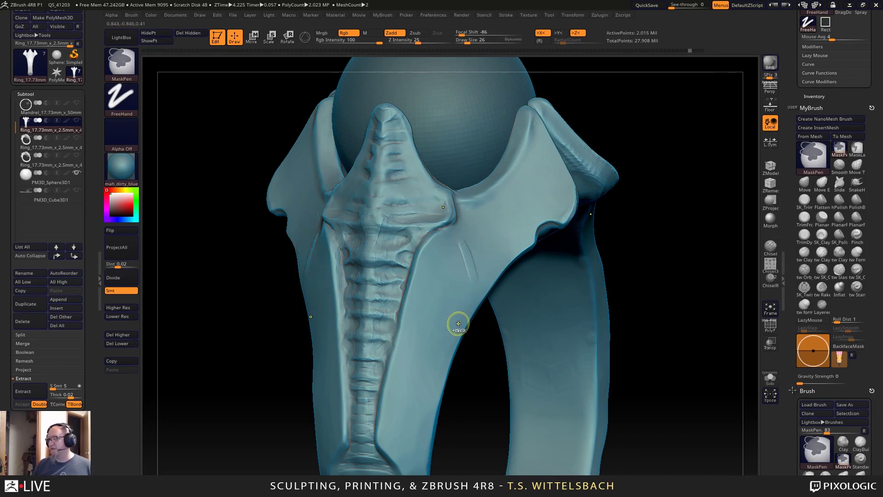
{"action": "key", "text": "ctrl+z"}
Build up the border along the narrow end of the ribbed channel with tw ClayTubes at draw size 26.
{"action": "left_click_drag", "start_coordinate": [656, 387], "coordinate": [651, 303], "text": "shift"}
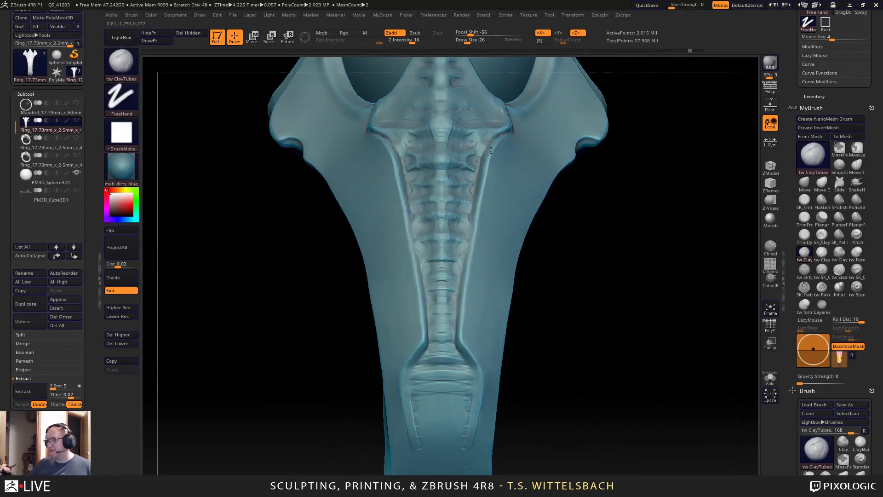
{"action": "left_click_drag", "start_coordinate": [467, 259], "coordinate": [458, 339]}
{"action": "left_click_drag", "start_coordinate": [543, 382], "coordinate": [560, 276]}
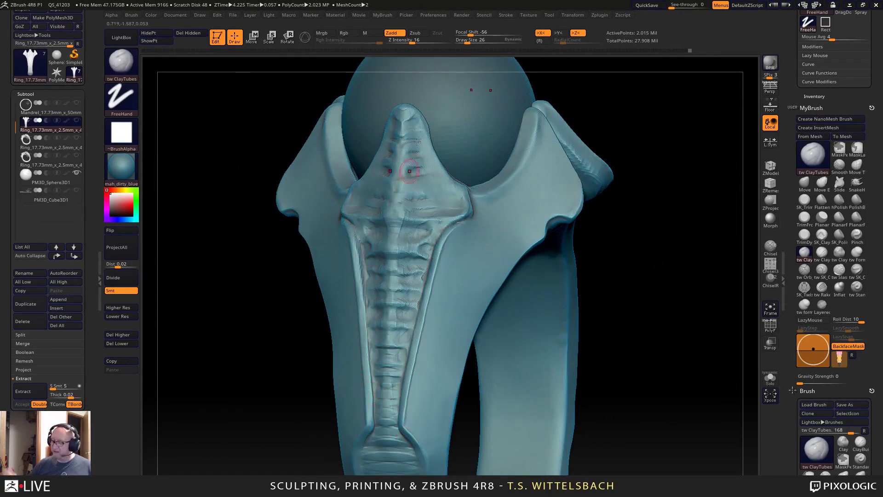
{"action": "mouse_move", "coordinate": [479, 389]}
{"action": "left_mouse_down"}
{"action": "mouse_move", "coordinate": [691, 286]}
{"action": "mouse_move", "coordinate": [677, 380]}
{"action": "mouse_move", "coordinate": [699, 420]}
{"action": "left_mouse_up"}
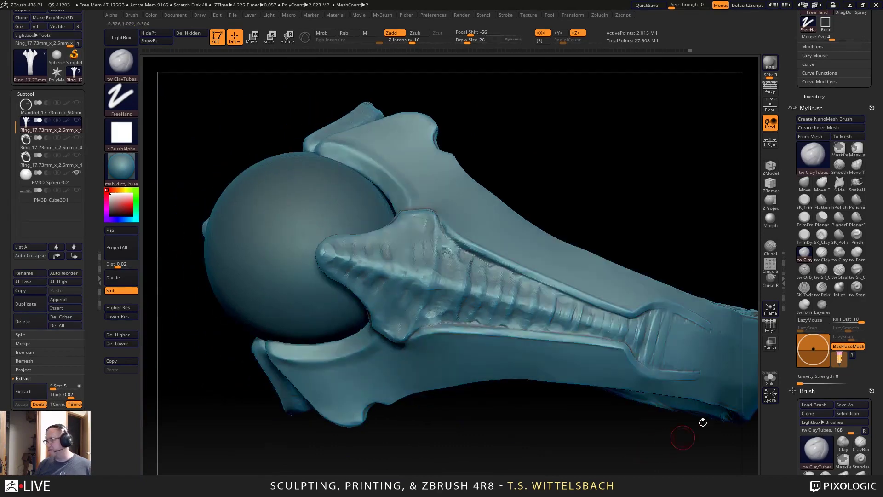
Try cutting deep grooves between the channel's ribs with tw Orb_Cracks at draw size 26, and undo them.
{"action": "left_click", "coordinate": [805, 269]}
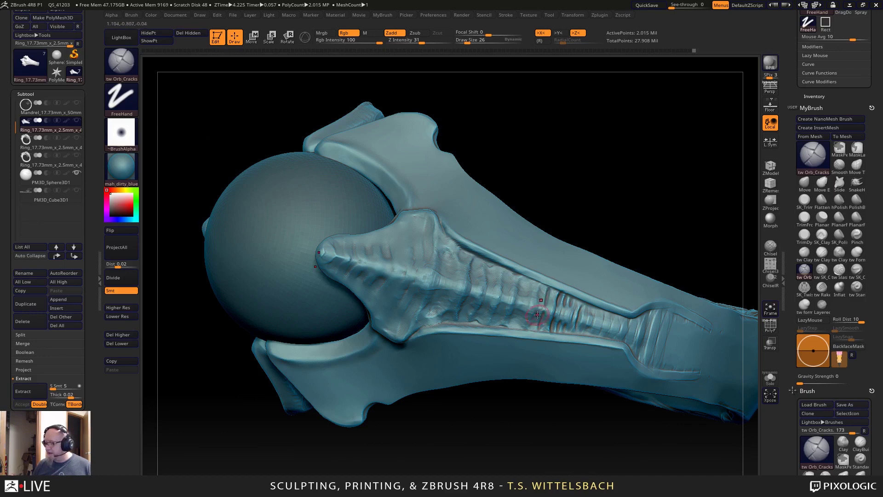
{"action": "mouse_move", "coordinate": [508, 415]}
{"action": "left_mouse_down"}
{"action": "mouse_move", "coordinate": [503, 435]}
{"action": "mouse_move", "coordinate": [480, 311]}
{"action": "left_mouse_up"}
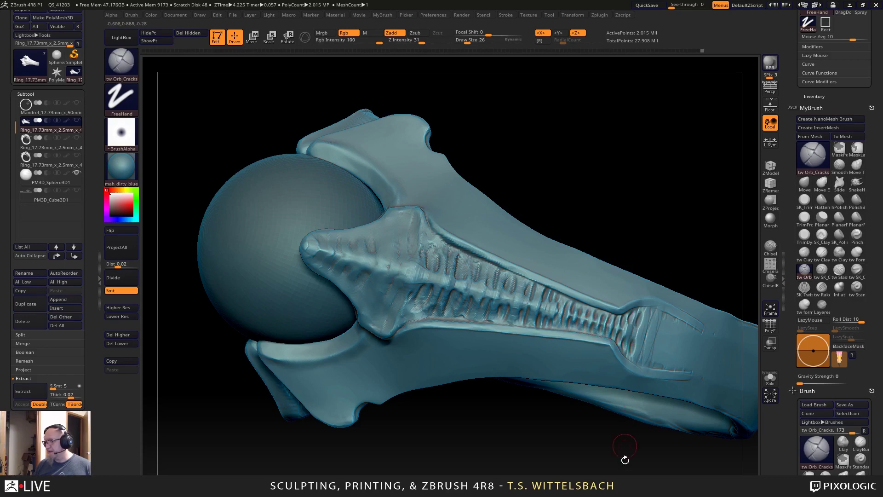
{"action": "mouse_move", "coordinate": [623, 458]}
{"action": "left_mouse_down"}
{"action": "mouse_move", "coordinate": [644, 412]}
{"action": "mouse_move", "coordinate": [616, 428]}
{"action": "mouse_move", "coordinate": [663, 443]}
{"action": "mouse_move", "coordinate": [651, 386]}
{"action": "mouse_move", "coordinate": [572, 390]}
{"action": "mouse_move", "coordinate": [611, 368]}
{"action": "mouse_move", "coordinate": [675, 459]}
{"action": "mouse_move", "coordinate": [666, 403]}
{"action": "mouse_move", "coordinate": [628, 407]}
{"action": "mouse_move", "coordinate": [645, 423]}
{"action": "left_mouse_up"}
{"action": "key", "text": "ctrl"}
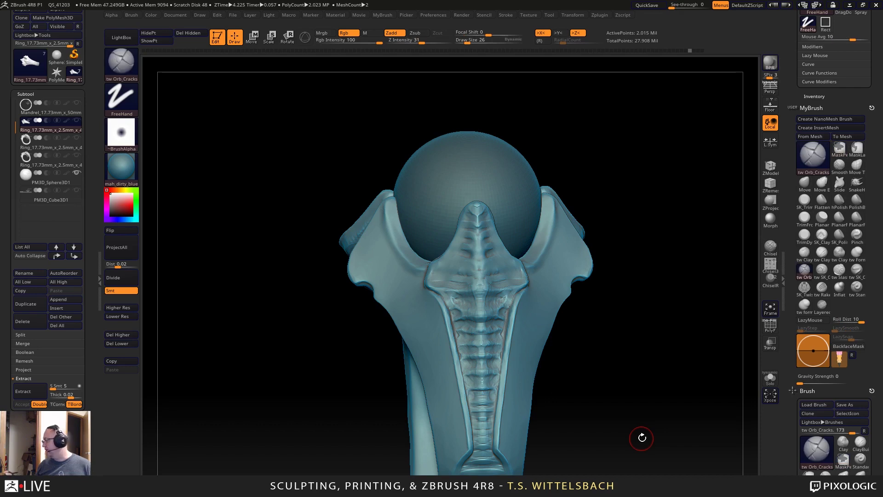
Try SK_Twist at draw size 15 on the ribbed channel and its rounded end, and undo the strokes.
{"action": "left_click", "coordinate": [804, 289]}
{"action": "mouse_move", "coordinate": [698, 362]}
{"action": "left_mouse_down"}
{"action": "mouse_move", "coordinate": [681, 302]}
{"action": "mouse_move", "coordinate": [679, 317]}
{"action": "mouse_move", "coordinate": [675, 252]}
{"action": "mouse_move", "coordinate": [567, 414]}
{"action": "mouse_move", "coordinate": [564, 441]}
{"action": "left_mouse_up"}
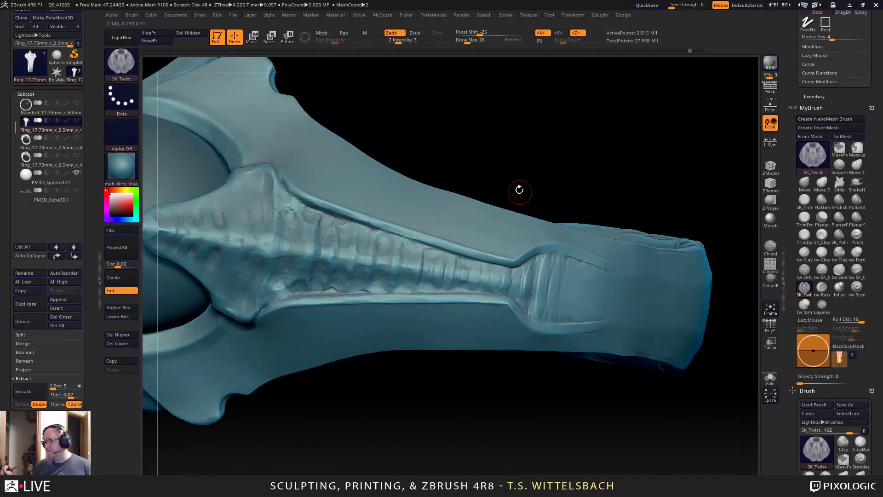
{"action": "key", "text": "space"}
{"action": "left_click_drag", "start_coordinate": [519, 188], "coordinate": [515, 187]}
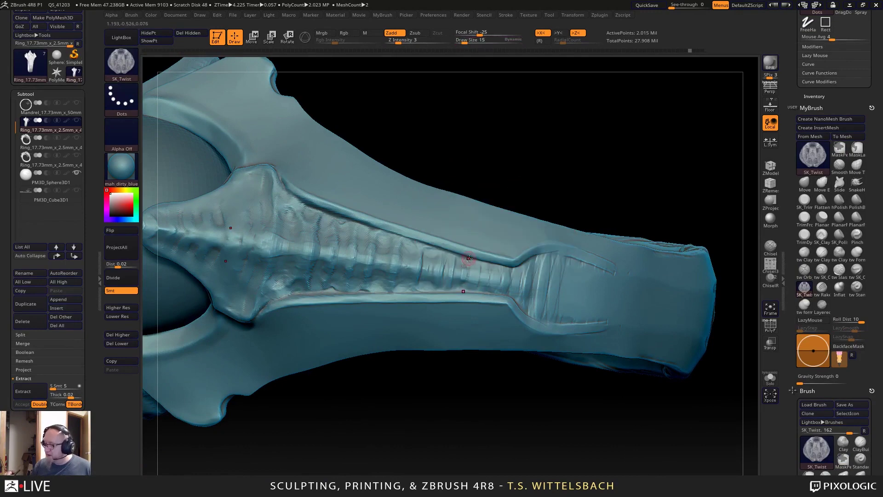
{"action": "left_click_drag", "start_coordinate": [467, 272], "coordinate": [473, 285]}
{"action": "left_click", "coordinate": [469, 313]}
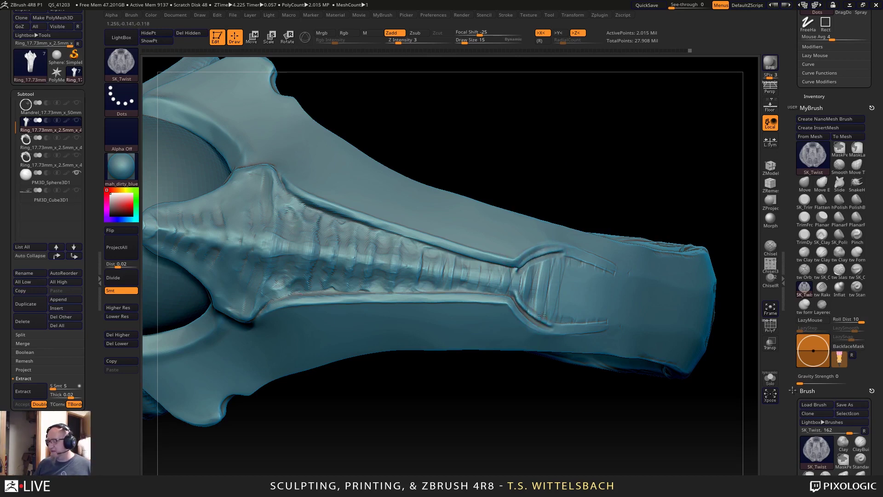
{"action": "key", "text": "ctrl"}
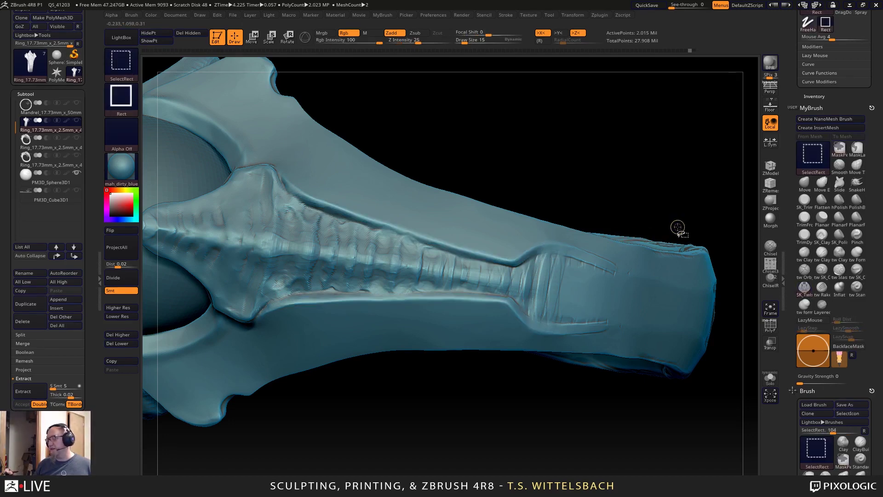
Turn off Z symmetry and work twisted detail into the channel's ribs with SK_Twist at draw size 15.
{"action": "left_click", "coordinate": [579, 33]}
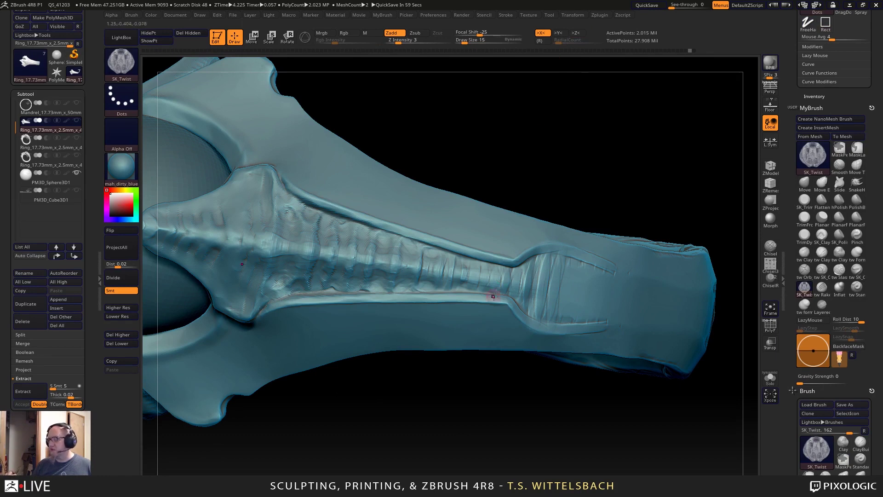
{"action": "left_click_drag", "start_coordinate": [568, 182], "coordinate": [623, 165], "text": "alt"}
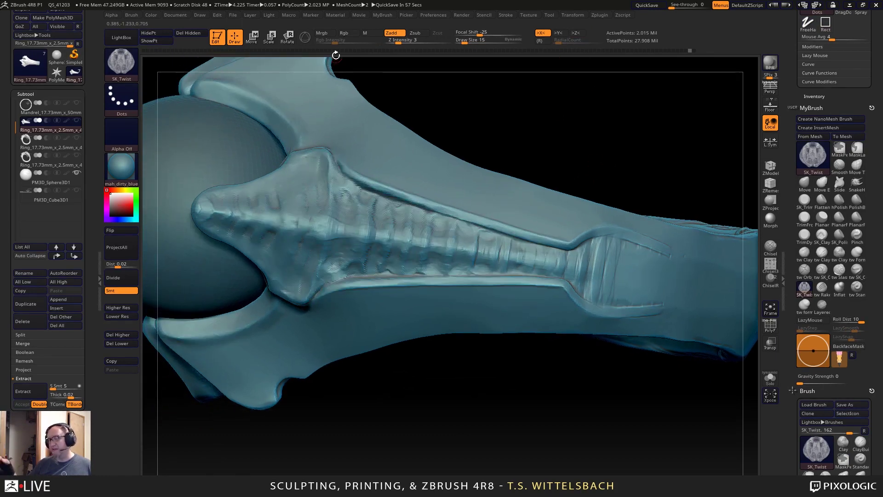
{"action": "left_click_drag", "start_coordinate": [459, 389], "coordinate": [527, 343]}
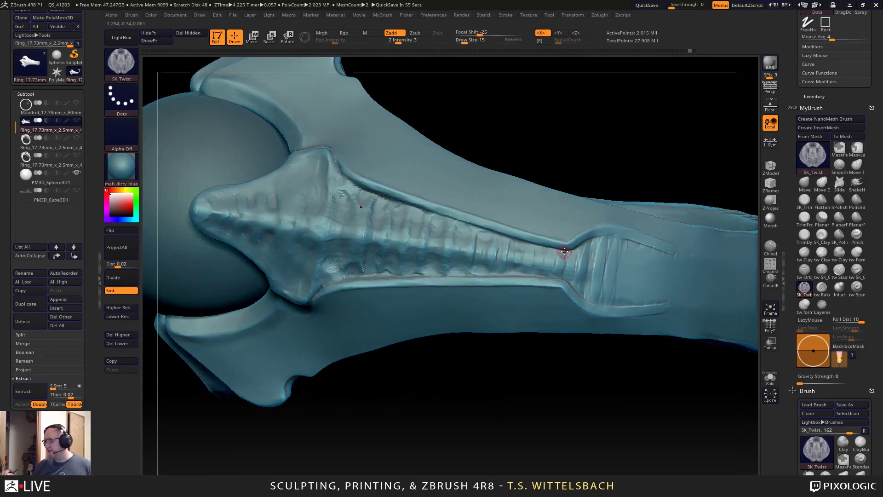
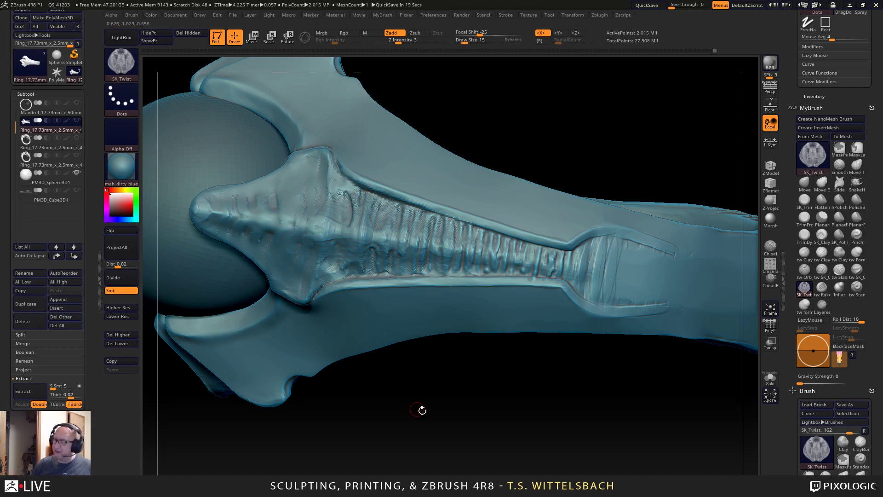
Carve a row of short parallel grooves on the side face beside the channel's narrow end with tw Orb_Cracks at draw size 15.
{"action": "mouse_move", "coordinate": [417, 410]}
{"action": "left_mouse_down", "text": "alt"}
{"action": "mouse_move", "coordinate": [509, 336]}
{"action": "mouse_move", "coordinate": [564, 371]}
{"action": "mouse_move", "coordinate": [542, 336]}
{"action": "mouse_move", "coordinate": [570, 310]}
{"action": "mouse_move", "coordinate": [552, 280]}
{"action": "mouse_move", "coordinate": [570, 305]}
{"action": "mouse_move", "coordinate": [570, 318]}
{"action": "mouse_move", "coordinate": [561, 321]}
{"action": "mouse_move", "coordinate": [562, 301]}
{"action": "mouse_move", "coordinate": [558, 317]}
{"action": "mouse_move", "coordinate": [586, 333]}
{"action": "mouse_move", "coordinate": [520, 371]}
{"action": "mouse_move", "coordinate": [546, 309]}
{"action": "mouse_move", "coordinate": [573, 388]}
{"action": "left_mouse_up", "text": "alt"}
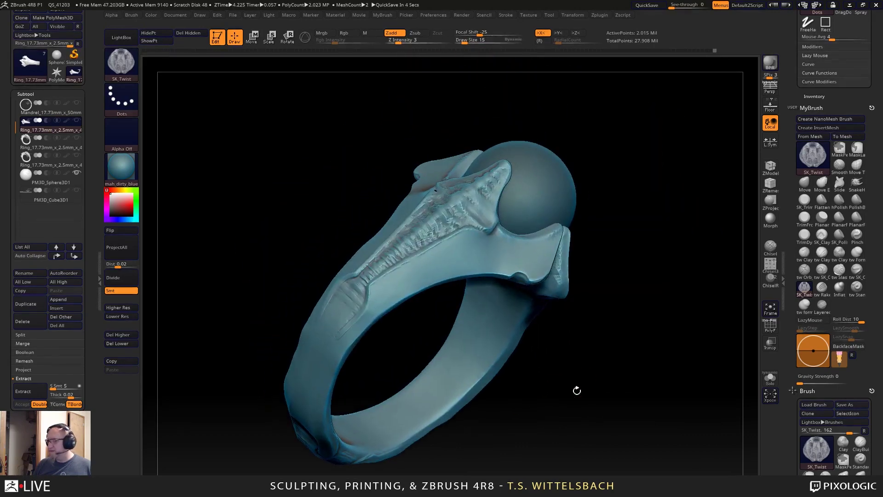
{"action": "left_click", "coordinate": [805, 271]}
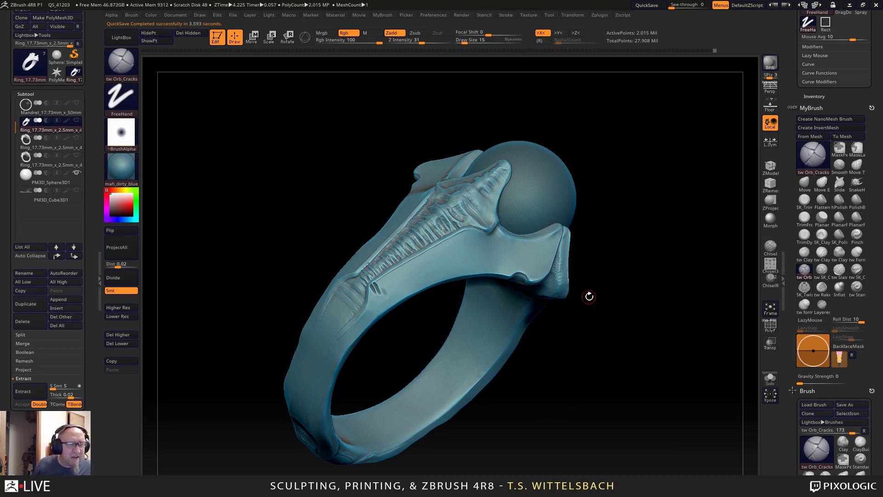
{"action": "left_click_drag", "start_coordinate": [588, 368], "coordinate": [573, 412]}
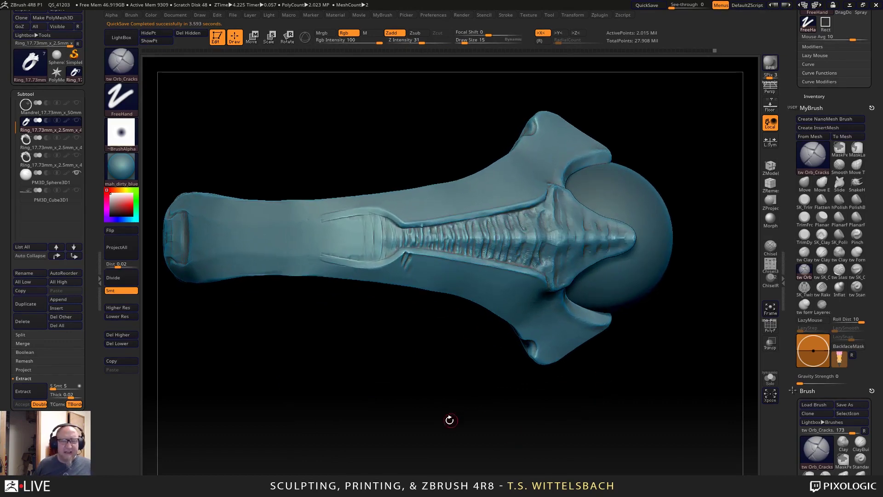
{"action": "left_click_drag", "start_coordinate": [420, 395], "coordinate": [432, 408], "text": "alt"}
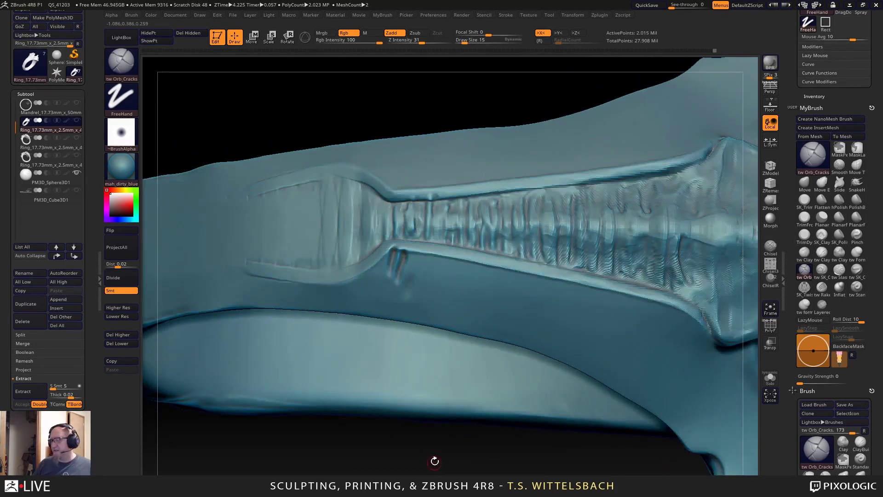
{"action": "left_click_drag", "start_coordinate": [430, 460], "coordinate": [422, 345]}
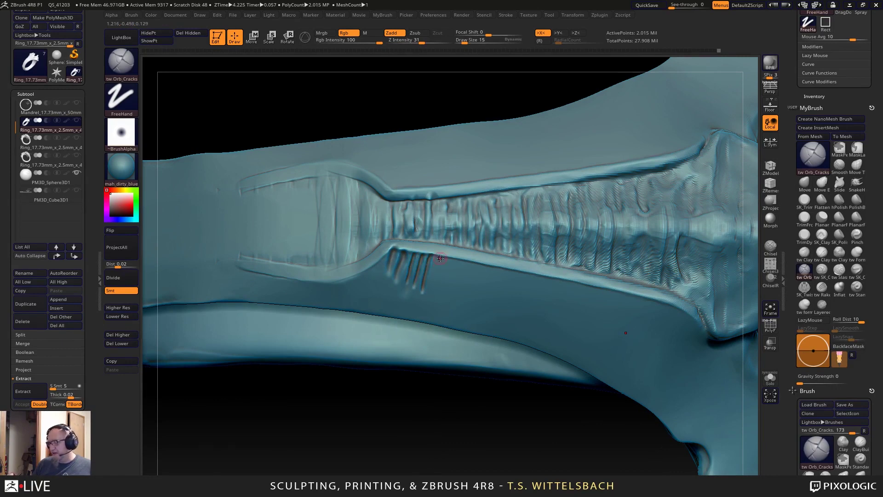
{"action": "left_click_drag", "start_coordinate": [441, 298], "coordinate": [439, 308]}
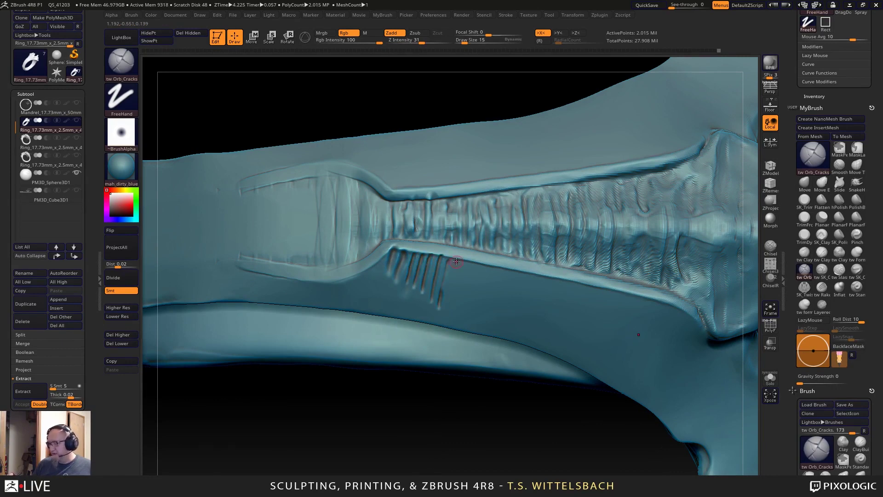
{"action": "left_click_drag", "start_coordinate": [479, 452], "coordinate": [465, 412], "text": "alt"}
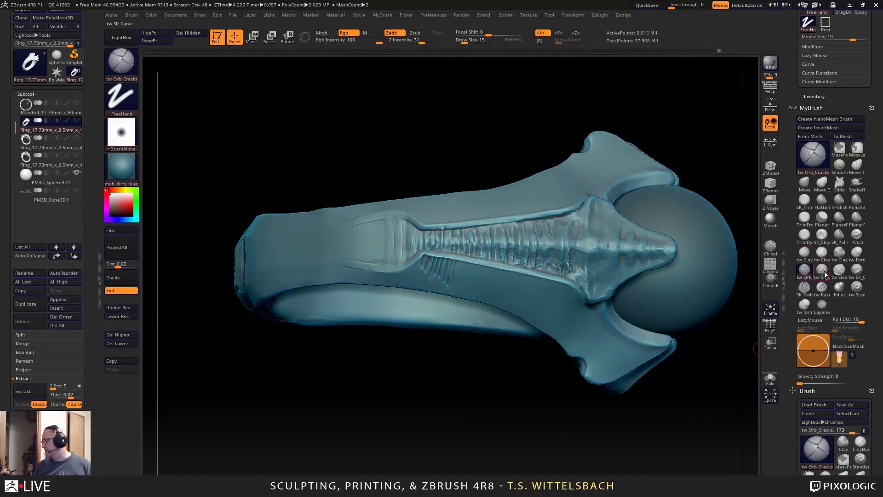
Extend the row of short grooves along the channel's border and twist them with SK_Twist at draw size 8.
{"action": "left_click", "coordinate": [809, 291]}
{"action": "left_click_drag", "start_coordinate": [529, 387], "coordinate": [543, 353]}
{"action": "left_click_drag", "start_coordinate": [468, 289], "coordinate": [458, 272]}
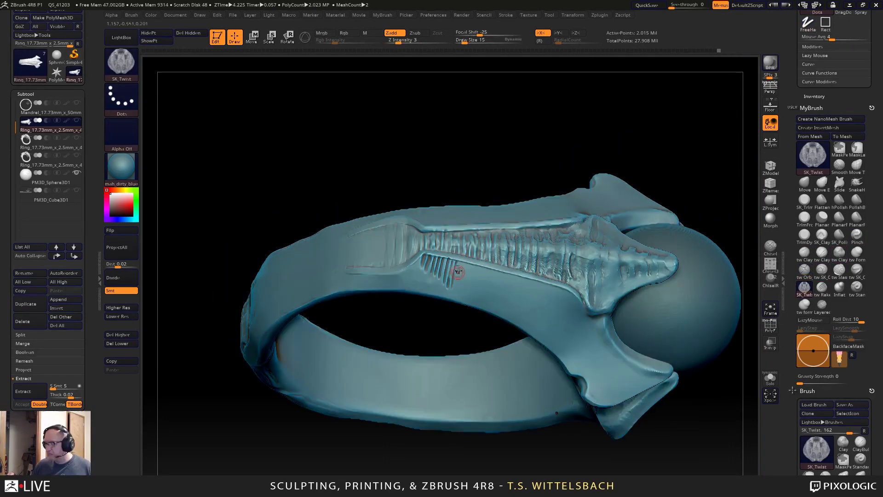
{"action": "key", "text": "space"}
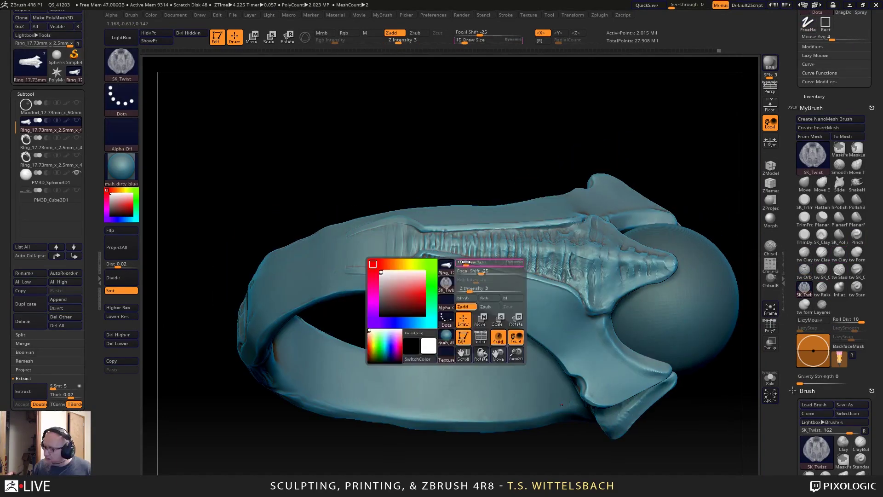
{"action": "mouse_move", "coordinate": [466, 261]}
{"action": "left_mouse_down"}
{"action": "mouse_move", "coordinate": [480, 268]}
{"action": "mouse_move", "coordinate": [483, 287]}
{"action": "left_mouse_up"}
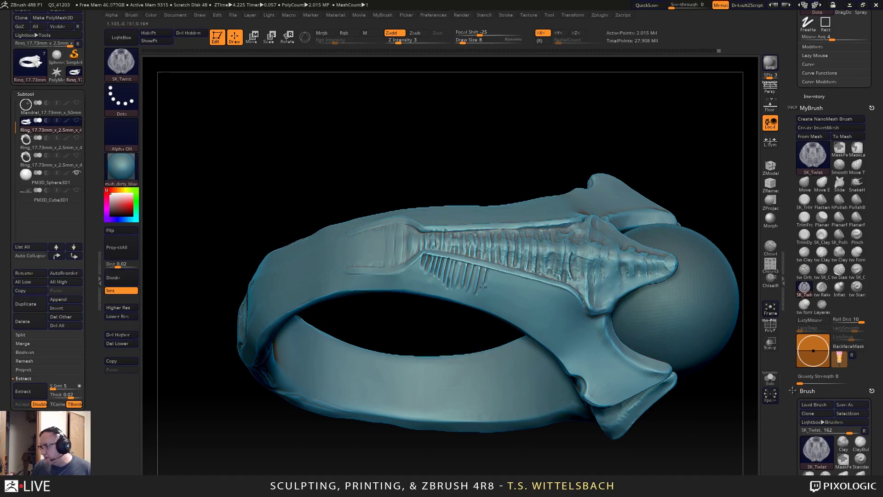
{"action": "mouse_move", "coordinate": [529, 455]}
{"action": "left_mouse_down", "text": "alt"}
{"action": "mouse_move", "coordinate": [530, 432]}
{"action": "mouse_move", "coordinate": [643, 368]}
{"action": "mouse_move", "coordinate": [660, 329]}
{"action": "mouse_move", "coordinate": [665, 419]}
{"action": "mouse_move", "coordinate": [635, 406]}
{"action": "mouse_move", "coordinate": [627, 347]}
{"action": "mouse_move", "coordinate": [626, 357]}
{"action": "mouse_move", "coordinate": [554, 390]}
{"action": "left_mouse_up", "text": "alt"}
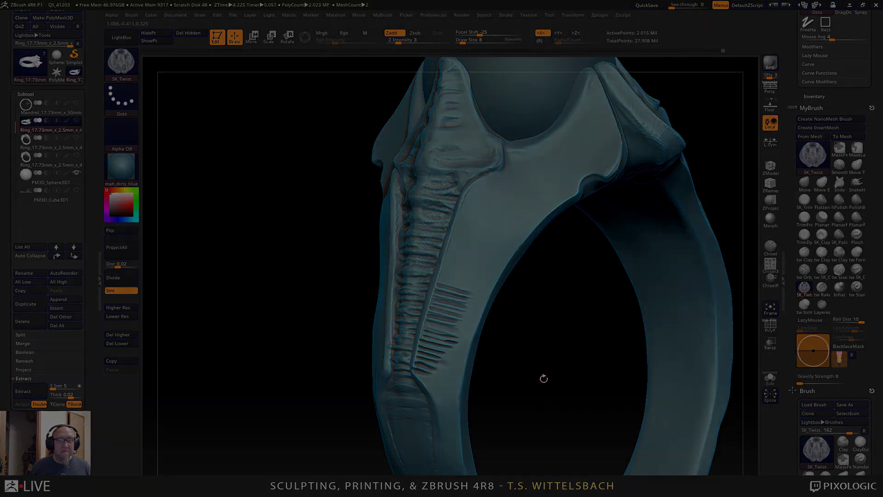
Undo the uppermost grooves in the side-face row.
{"action": "left_click_drag", "start_coordinate": [542, 376], "coordinate": [656, 383]}
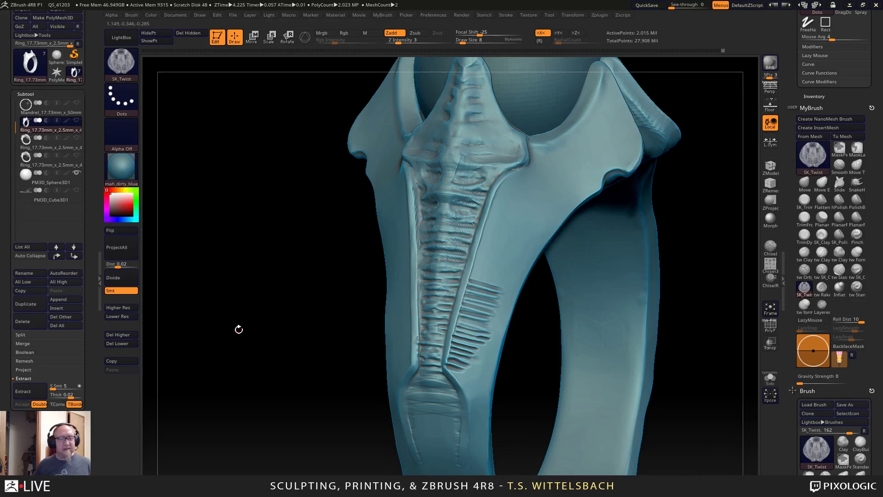
{"action": "left_click_drag", "start_coordinate": [272, 369], "coordinate": [253, 381]}
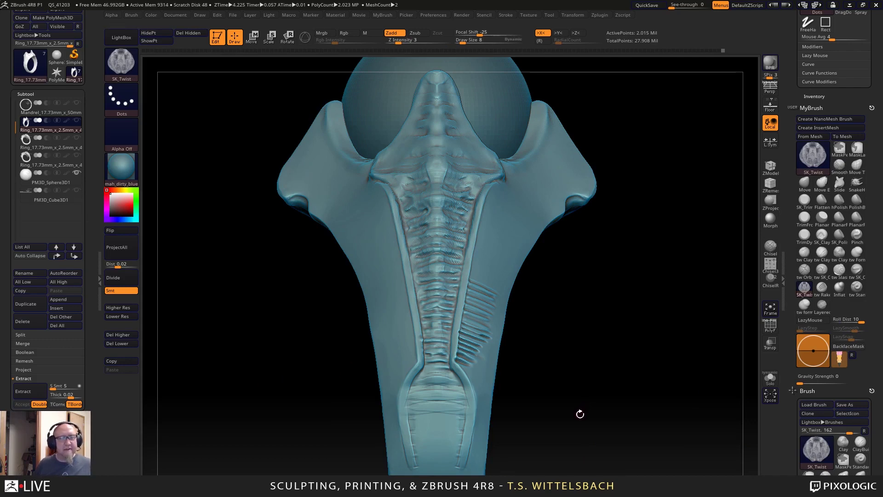
{"action": "key", "text": "ctrl"}
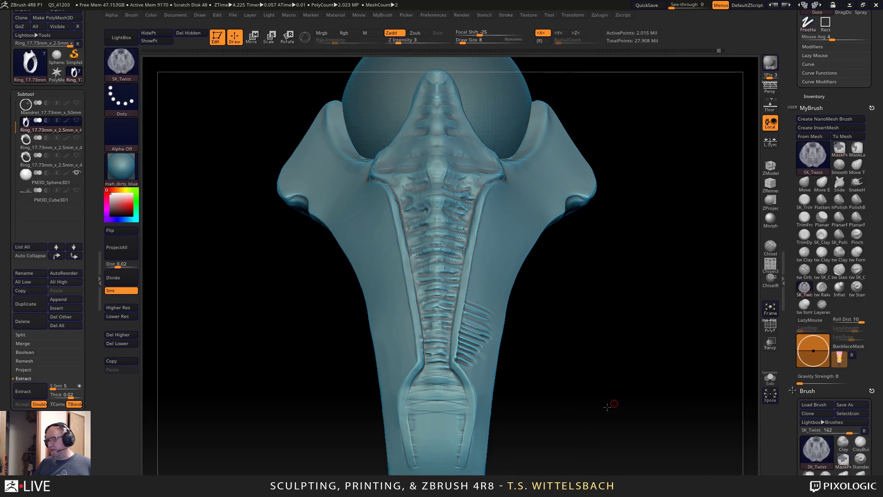
{"action": "left_click_drag", "start_coordinate": [608, 407], "coordinate": [603, 422]}
{"action": "key", "text": "ctrl"}
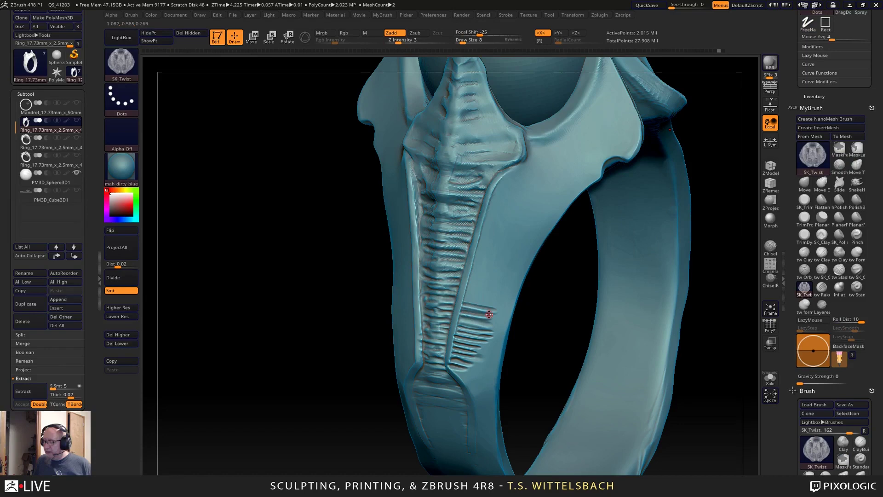
Isolate the grooved strip of the side face to work its grooves with SK_Twist at draw size 8, and restore the full ring.
{"action": "right_click_drag", "start_coordinate": [490, 314], "coordinate": [486, 321]}
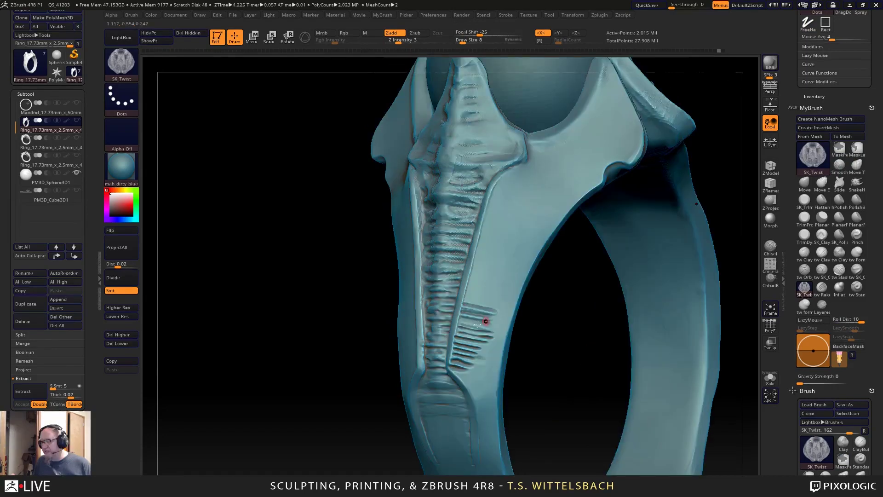
{"action": "mouse_move", "coordinate": [589, 331]}
{"action": "left_mouse_down"}
{"action": "mouse_move", "coordinate": [556, 336]}
{"action": "mouse_move", "coordinate": [477, 252]}
{"action": "mouse_move", "coordinate": [607, 264]}
{"action": "left_mouse_up"}
{"action": "left_click_drag", "start_coordinate": [653, 245], "coordinate": [474, 403], "text": "ctrl+shift"}
{"action": "right_click_drag", "start_coordinate": [548, 430], "coordinate": [578, 325]}
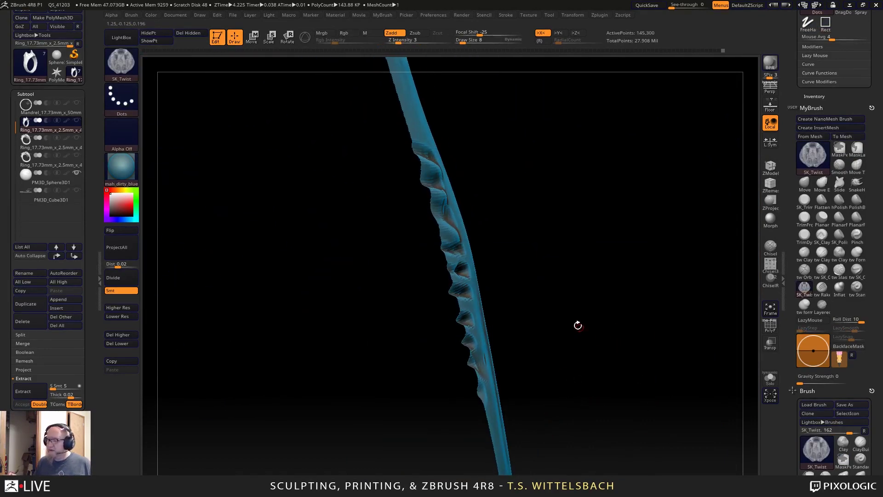
{"action": "mouse_move", "coordinate": [571, 294]}
{"action": "right_mouse_down"}
{"action": "mouse_move", "coordinate": [554, 299]}
{"action": "mouse_move", "coordinate": [599, 301]}
{"action": "mouse_move", "coordinate": [428, 308]}
{"action": "right_mouse_up"}
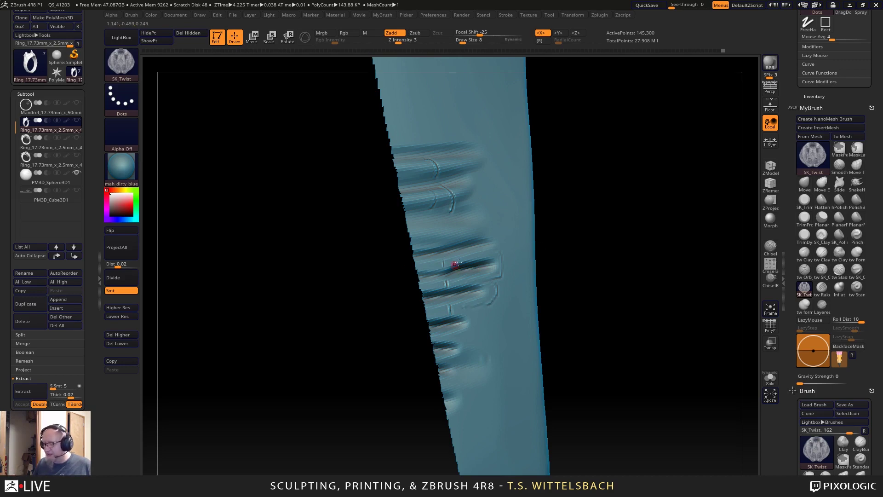
{"action": "left_click_drag", "start_coordinate": [581, 170], "coordinate": [493, 224]}
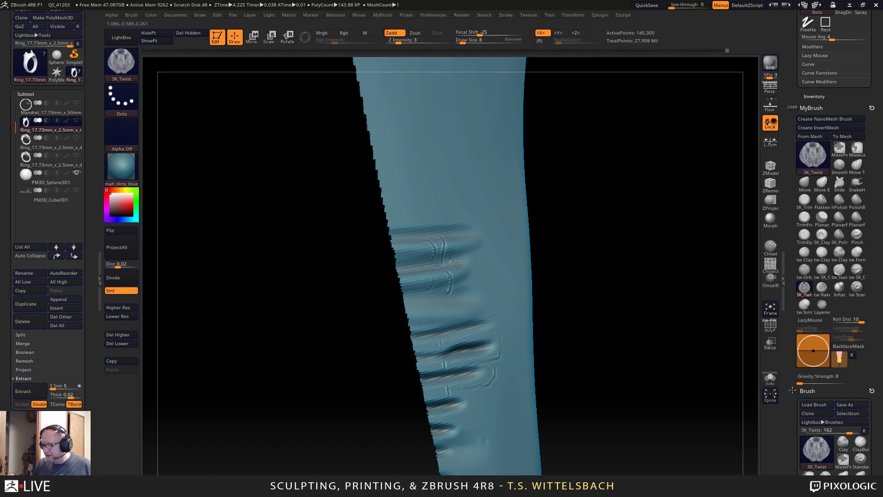
{"action": "mouse_move", "coordinate": [597, 286]}
{"action": "right_mouse_down", "text": "ctrl"}
{"action": "mouse_move", "coordinate": [573, 238]}
{"action": "mouse_move", "coordinate": [581, 190]}
{"action": "right_mouse_up", "text": "ctrl"}
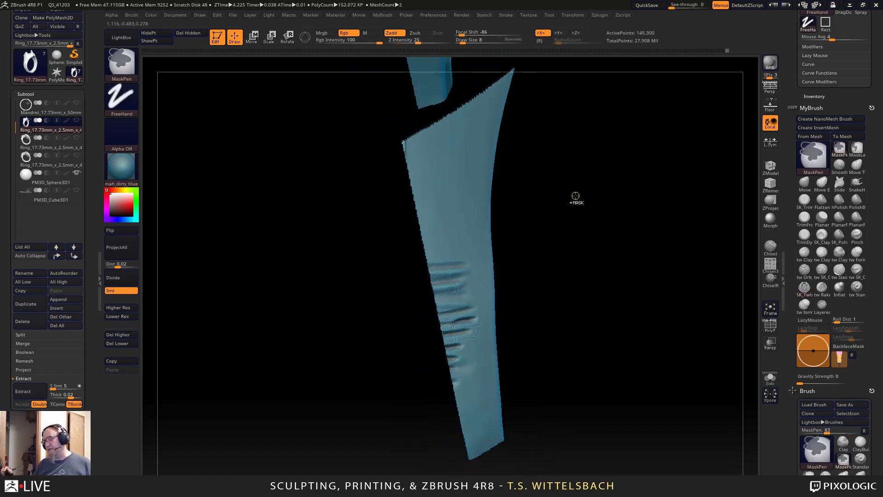
{"action": "left_click", "coordinate": [580, 201], "text": "ctrl+shift"}
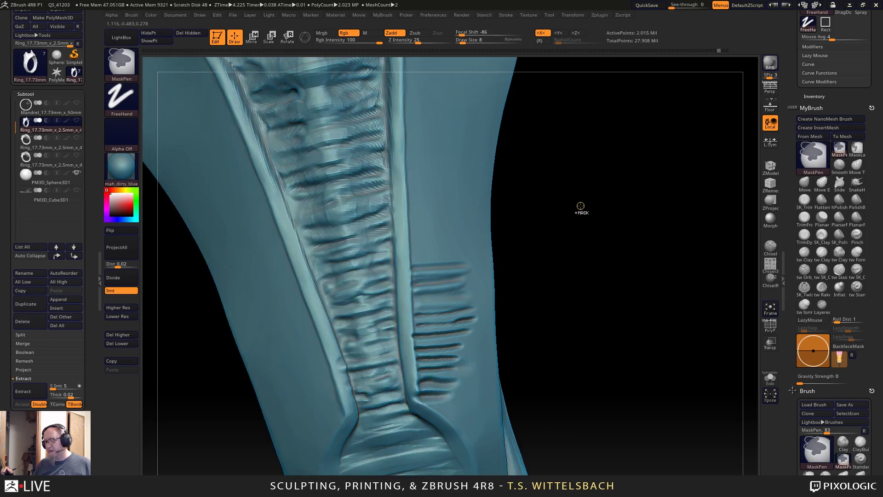
Undo the groove and twist strokes on the side face beside the ribbed channel.
{"action": "key", "text": "ctrl+z"}
{"action": "key", "text": "ctrl+z"}
{"action": "key", "text": "ctrl+z"}
{"action": "key", "text": "ctrl+z"}
{"action": "key", "text": "ctrl+z"}
{"action": "key", "text": "ctrl+z"}
{"action": "key", "text": "ctrl+z"}
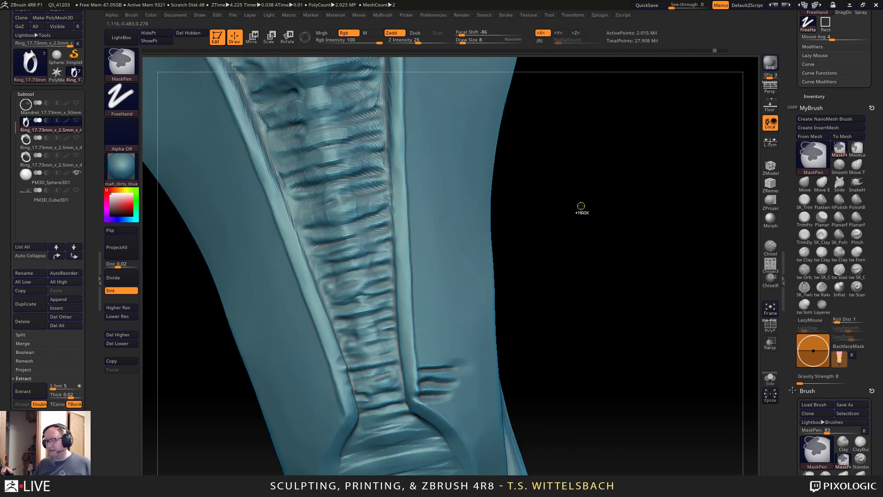
Try a lengthwise SK_Twist stroke at draw size 26 on the smooth side face, and undo it.
{"action": "mouse_move", "coordinate": [581, 205]}
{"action": "left_mouse_down"}
{"action": "mouse_move", "coordinate": [617, 292]}
{"action": "mouse_move", "coordinate": [495, 301]}
{"action": "mouse_move", "coordinate": [500, 278]}
{"action": "left_mouse_up"}
{"action": "key", "text": "space"}
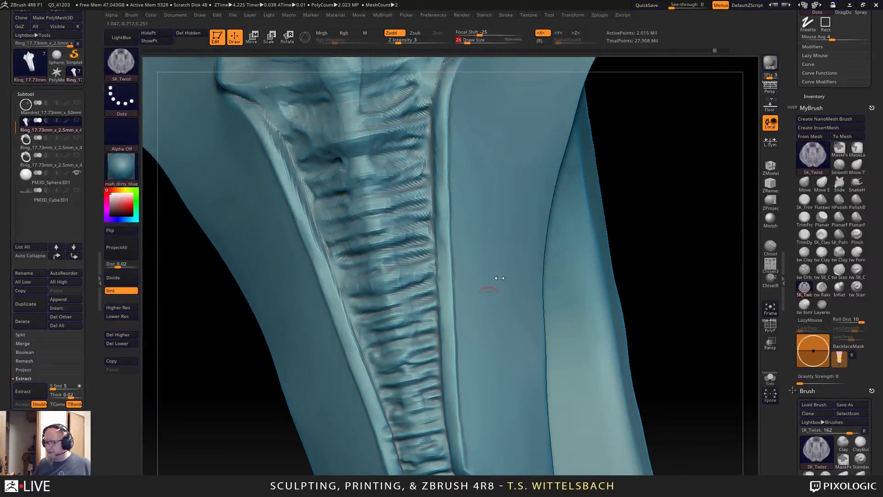
{"action": "left_click_drag", "start_coordinate": [490, 240], "coordinate": [487, 386]}
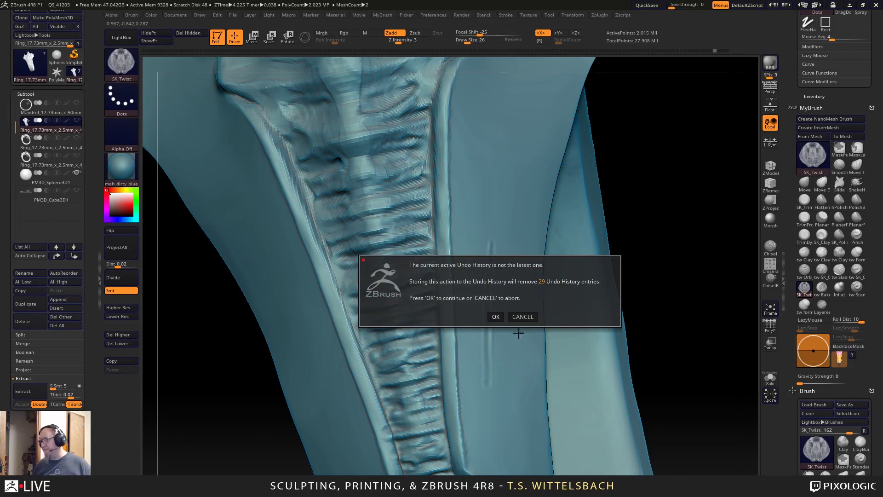
{"action": "left_click", "coordinate": [496, 317]}
{"action": "key", "text": "ctrl+z"}
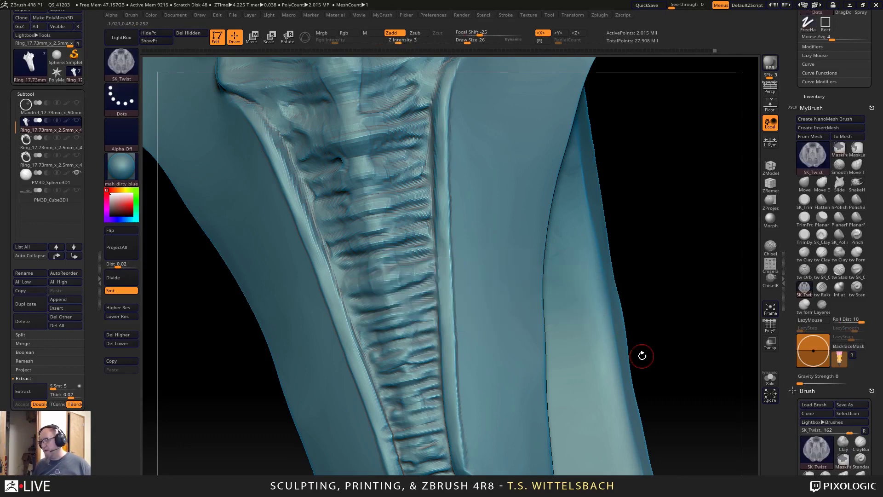
Carve two panel outlines, one above the other, on the side face beside the channel with tw Orb_Cracks at draw size 26.
{"action": "left_click", "coordinate": [805, 269]}
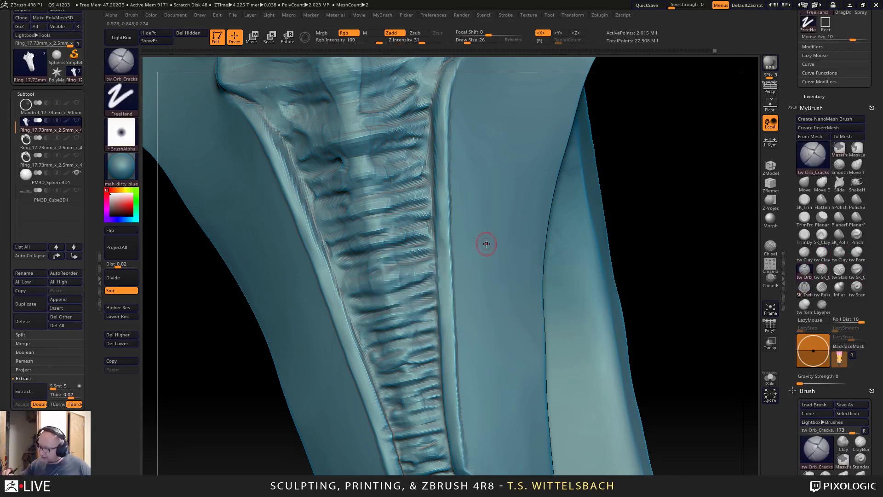
{"action": "mouse_move", "coordinate": [487, 244]}
{"action": "left_mouse_down"}
{"action": "mouse_move", "coordinate": [480, 361]}
{"action": "mouse_move", "coordinate": [492, 389]}
{"action": "mouse_move", "coordinate": [533, 396]}
{"action": "left_mouse_up"}
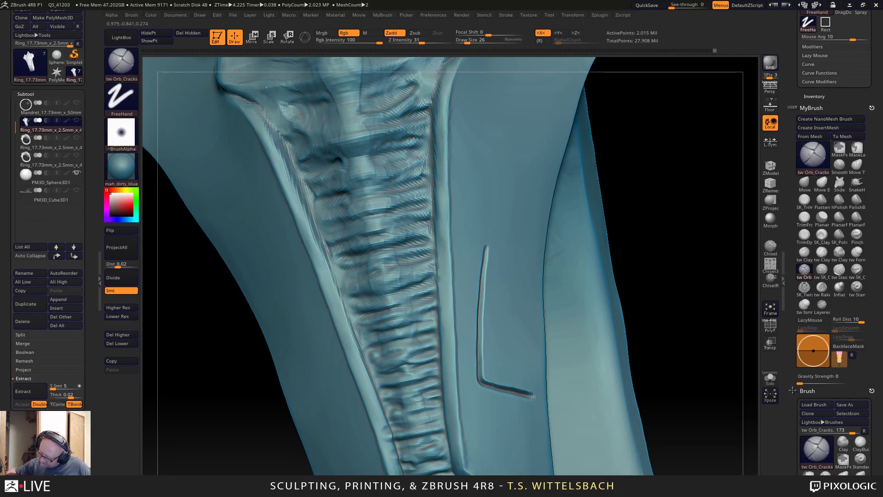
{"action": "mouse_move", "coordinate": [489, 243]}
{"action": "left_mouse_down"}
{"action": "mouse_move", "coordinate": [522, 240]}
{"action": "mouse_move", "coordinate": [546, 252]}
{"action": "left_mouse_up"}
{"action": "mouse_move", "coordinate": [673, 251]}
{"action": "left_mouse_down", "text": "alt"}
{"action": "mouse_move", "coordinate": [644, 223]}
{"action": "mouse_move", "coordinate": [660, 270]}
{"action": "mouse_move", "coordinate": [567, 315]}
{"action": "mouse_move", "coordinate": [556, 421]}
{"action": "left_mouse_up", "text": "alt"}
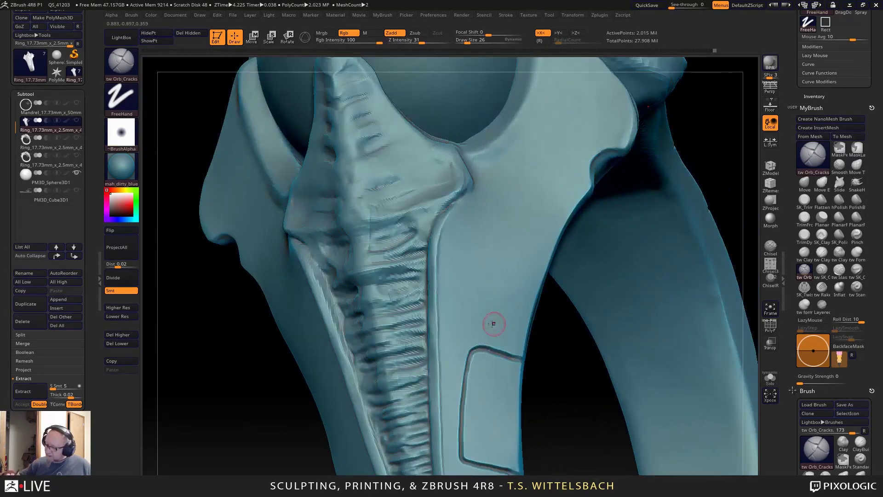
{"action": "left_click_drag", "start_coordinate": [475, 326], "coordinate": [525, 342]}
{"action": "mouse_move", "coordinate": [478, 324]}
{"action": "left_mouse_down"}
{"action": "mouse_move", "coordinate": [491, 254]}
{"action": "mouse_move", "coordinate": [536, 266]}
{"action": "mouse_move", "coordinate": [493, 290]}
{"action": "mouse_move", "coordinate": [487, 323]}
{"action": "mouse_move", "coordinate": [519, 329]}
{"action": "mouse_move", "coordinate": [530, 285]}
{"action": "mouse_move", "coordinate": [513, 267]}
{"action": "mouse_move", "coordinate": [506, 303]}
{"action": "left_mouse_up"}
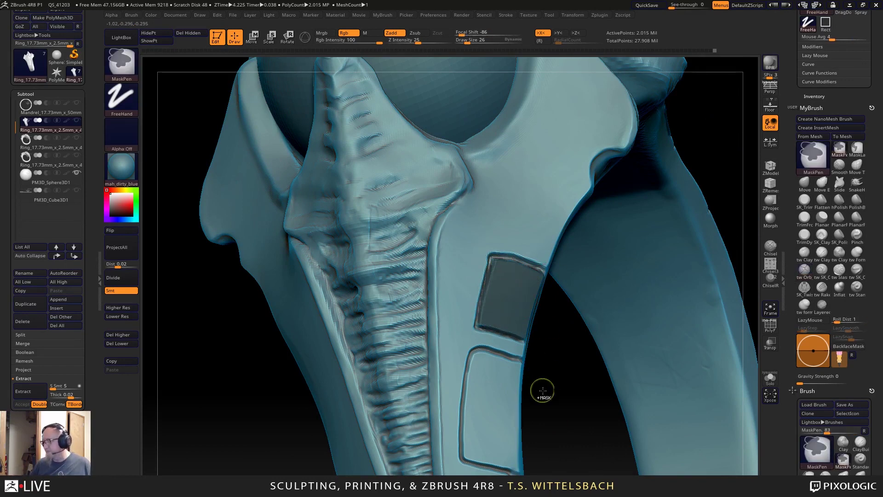
Replace the upper panel's outline with a rectangular mask on the side face, and invert the mask.
{"action": "mouse_move", "coordinate": [554, 387]}
{"action": "left_mouse_down", "text": "ctrl"}
{"action": "mouse_move", "coordinate": [507, 230]}
{"action": "mouse_move", "coordinate": [481, 235]}
{"action": "left_mouse_up", "text": "ctrl"}
{"action": "key", "text": "ctrl+z"}
{"action": "left_click_drag", "start_coordinate": [561, 393], "coordinate": [558, 416]}
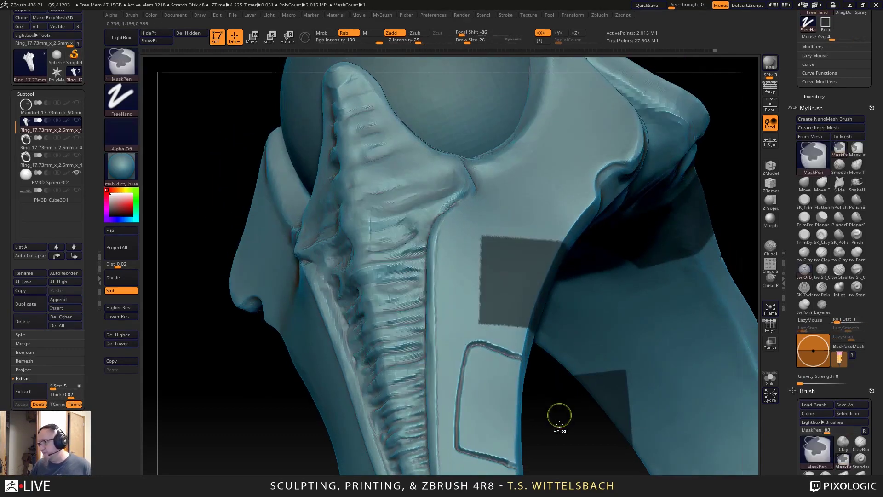
{"action": "left_click", "coordinate": [559, 416], "text": "ctrl"}
{"action": "left_click_drag", "start_coordinate": [572, 457], "coordinate": [568, 402]}
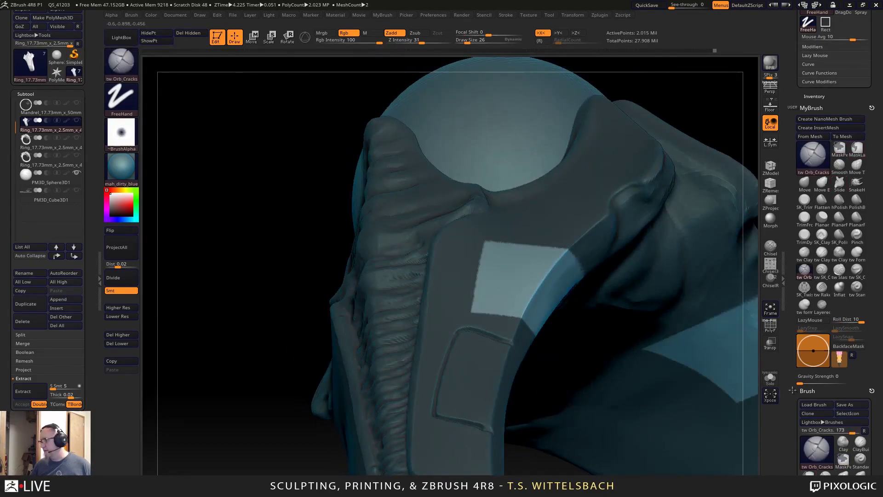
Mask the stray unmasked patches on the far side of the band, leaving only the panel rectangle editable.
{"action": "right_click_drag", "start_coordinate": [612, 359], "coordinate": [611, 416], "text": "ctrl"}
{"action": "key", "text": "ctrl+z"}
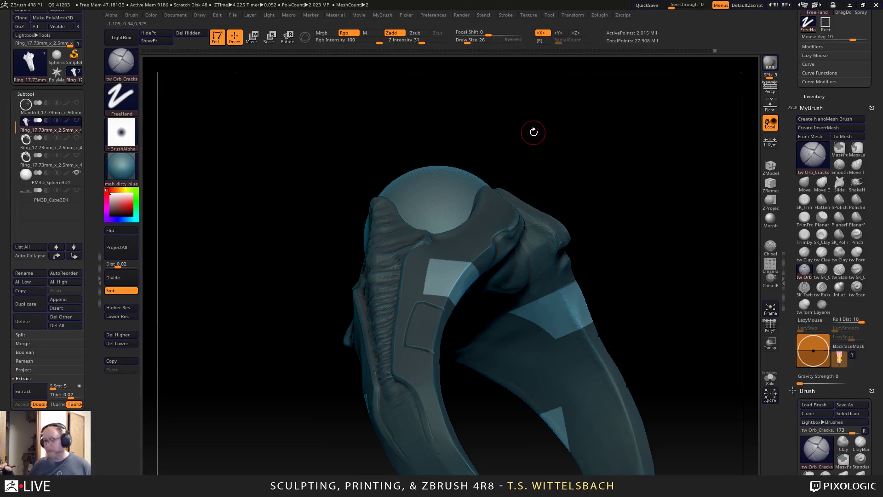
{"action": "left_click_drag", "start_coordinate": [690, 188], "coordinate": [501, 463], "text": "ctrl"}
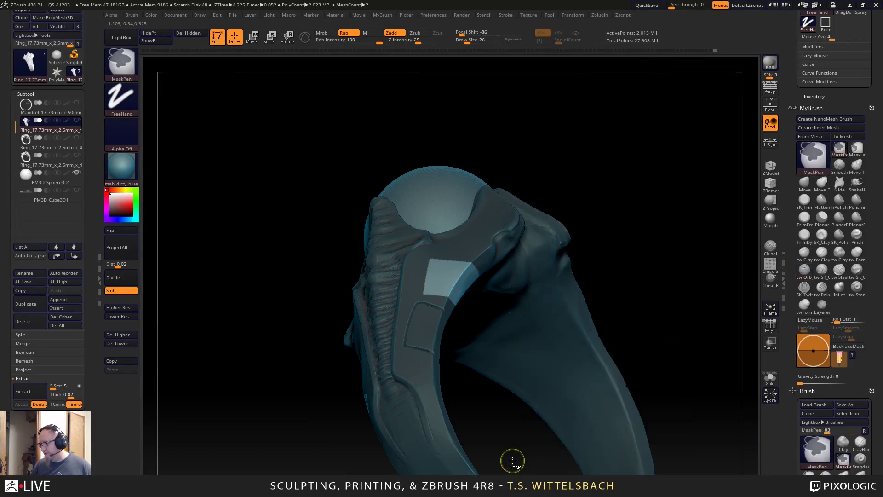
Activate the Move gizmo and centre it on the unmasked upper panel, then try a transform of the panel and undo it.
{"action": "key", "text": "w"}
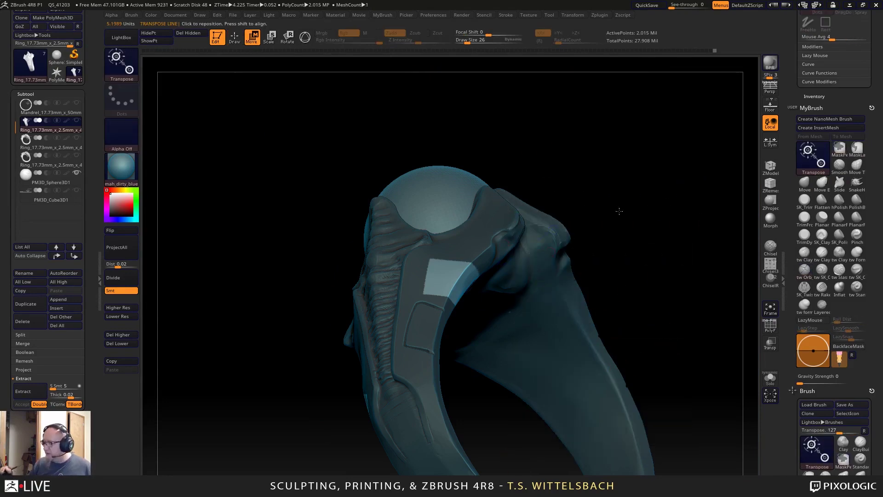
{"action": "mouse_move", "coordinate": [619, 211]}
{"action": "right_mouse_down"}
{"action": "mouse_move", "coordinate": [600, 256]}
{"action": "mouse_move", "coordinate": [633, 199]}
{"action": "mouse_move", "coordinate": [640, 237]}
{"action": "mouse_move", "coordinate": [706, 328]}
{"action": "mouse_move", "coordinate": [659, 254]}
{"action": "right_mouse_up"}
{"action": "left_click_drag", "start_coordinate": [660, 254], "coordinate": [665, 236]}
{"action": "key", "text": "y"}
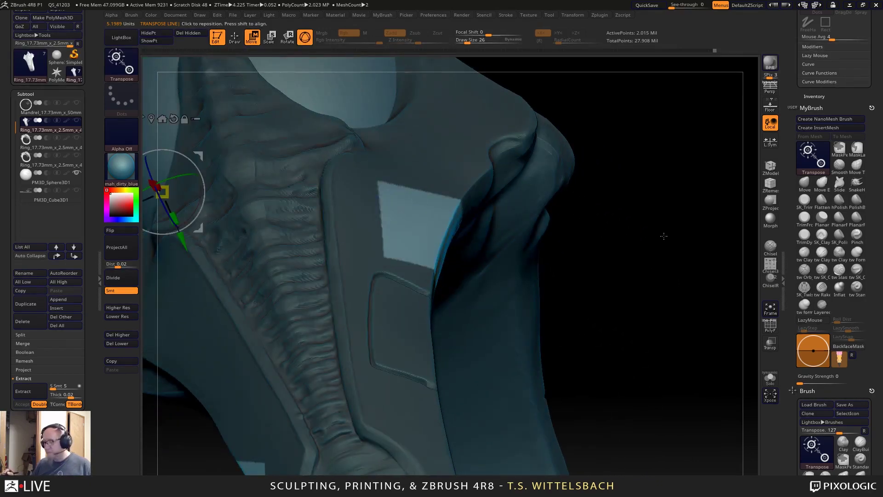
{"action": "left_click_drag", "start_coordinate": [586, 96], "coordinate": [663, 189]}
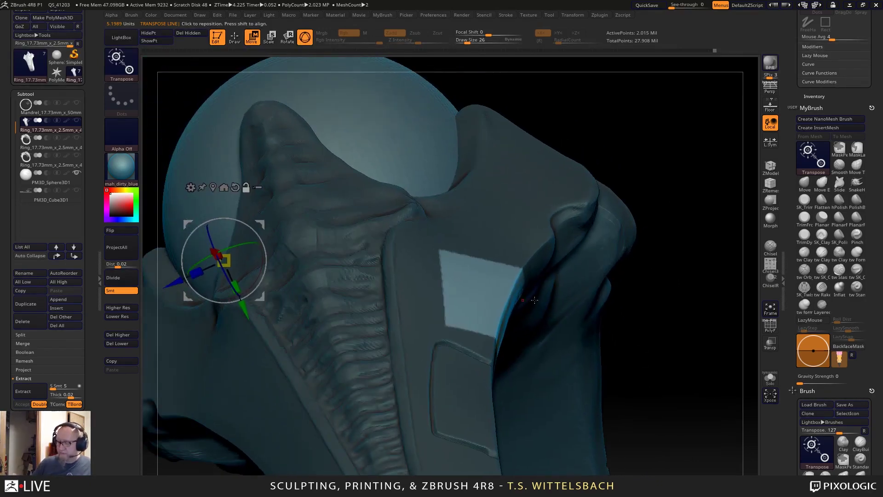
{"action": "left_click_drag", "start_coordinate": [627, 343], "coordinate": [637, 132], "text": "alt"}
{"action": "left_click_drag", "start_coordinate": [681, 162], "coordinate": [234, 494], "text": "ctrl"}
{"action": "left_click_drag", "start_coordinate": [608, 128], "coordinate": [612, 324], "text": "alt"}
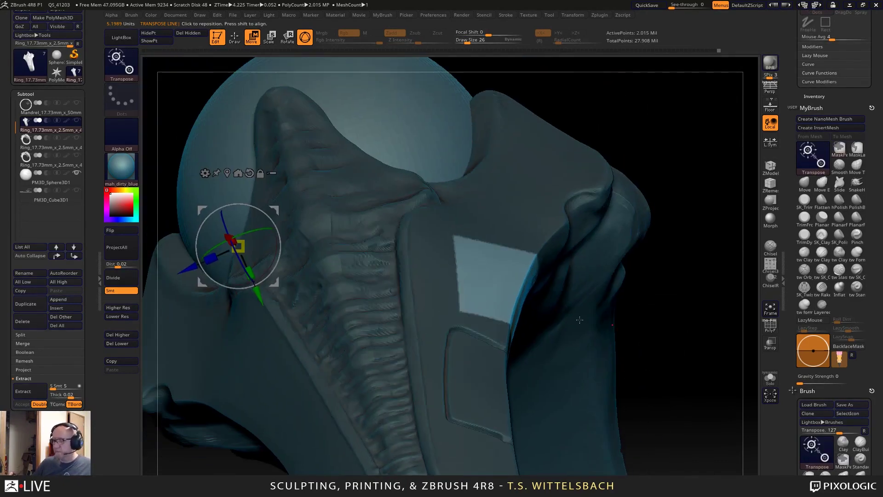
{"action": "left_click", "coordinate": [228, 173]}
{"action": "left_click_drag", "start_coordinate": [693, 288], "coordinate": [660, 250], "text": "alt"}
{"action": "left_click_drag", "start_coordinate": [441, 263], "coordinate": [445, 266]}
{"action": "key", "text": "ctrl+z"}
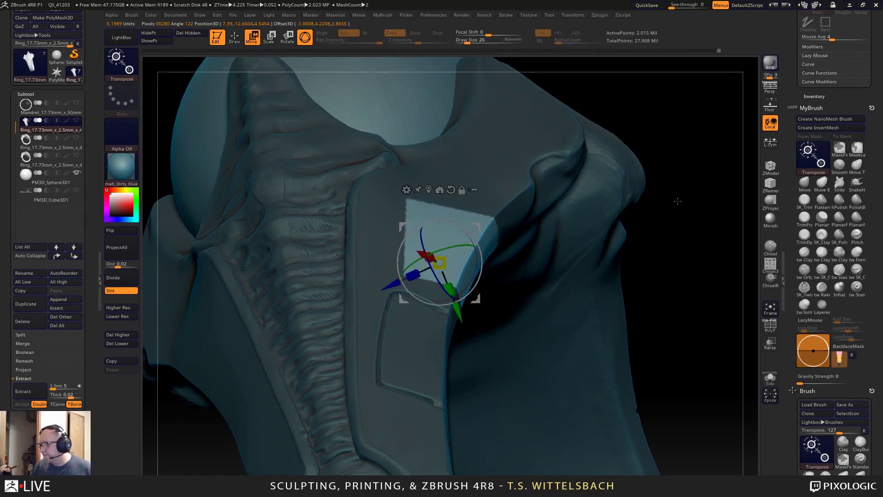
Align the gizmo with the panel's surface, offset the unmasked panel from the surrounding side face, and clear the mask.
{"action": "left_click_drag", "start_coordinate": [676, 201], "coordinate": [675, 148]}
{"action": "left_click_drag", "start_coordinate": [435, 226], "coordinate": [413, 205]}
{"action": "left_click", "coordinate": [422, 210], "text": "alt"}
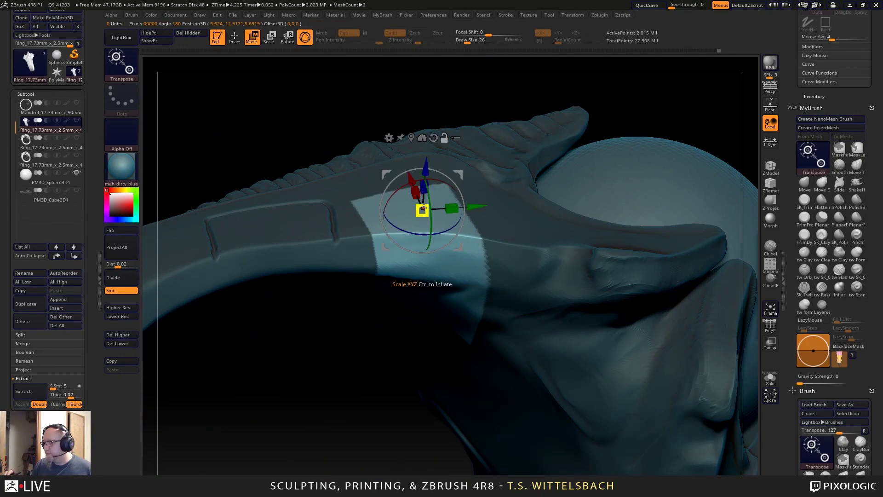
{"action": "left_click_drag", "start_coordinate": [424, 189], "coordinate": [426, 161]}
{"action": "left_click_drag", "start_coordinate": [698, 73], "coordinate": [621, 241]}
{"action": "left_click_drag", "start_coordinate": [480, 284], "coordinate": [472, 337], "text": "alt"}
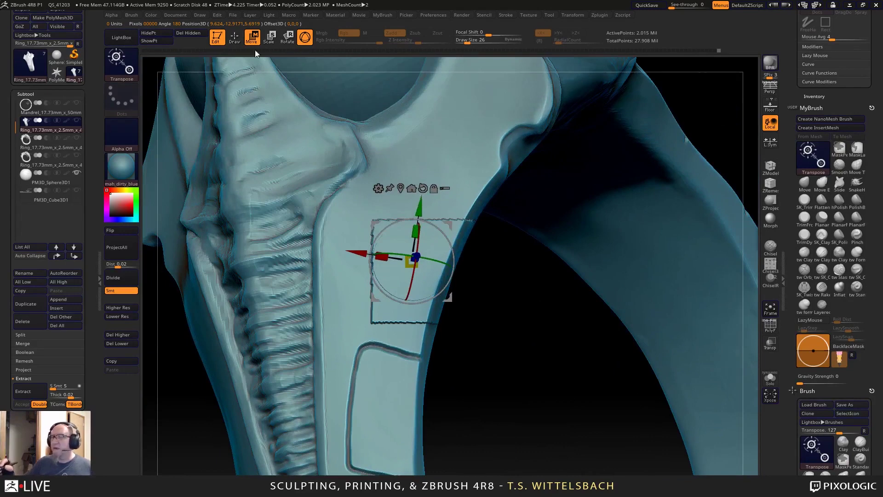
Soften the upper panel's jagged edges with Smooth Stronger at draw size 26.
{"action": "key", "text": "q"}
{"action": "key", "text": "shift"}
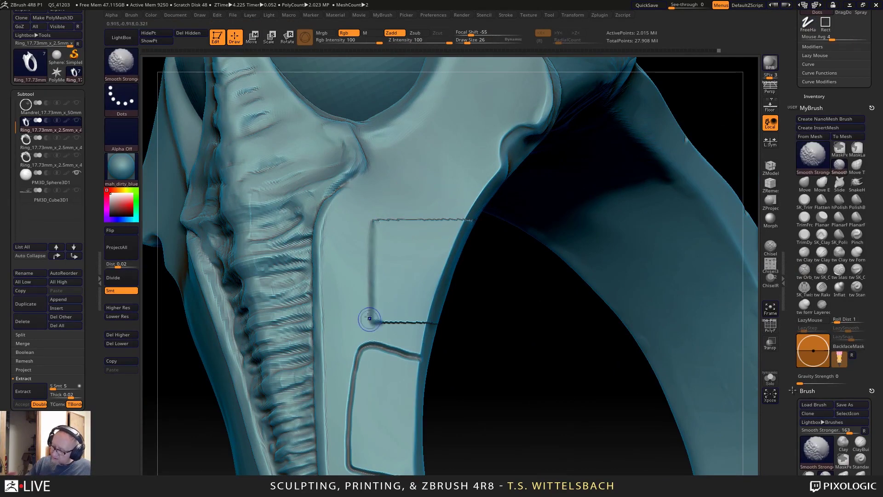
{"action": "mouse_move", "coordinate": [369, 318]}
{"action": "left_mouse_down", "text": "shift"}
{"action": "mouse_move", "coordinate": [404, 286]}
{"action": "mouse_move", "coordinate": [382, 221]}
{"action": "mouse_move", "coordinate": [404, 221]}
{"action": "mouse_move", "coordinate": [401, 322]}
{"action": "mouse_move", "coordinate": [456, 324]}
{"action": "left_mouse_up", "text": "shift"}
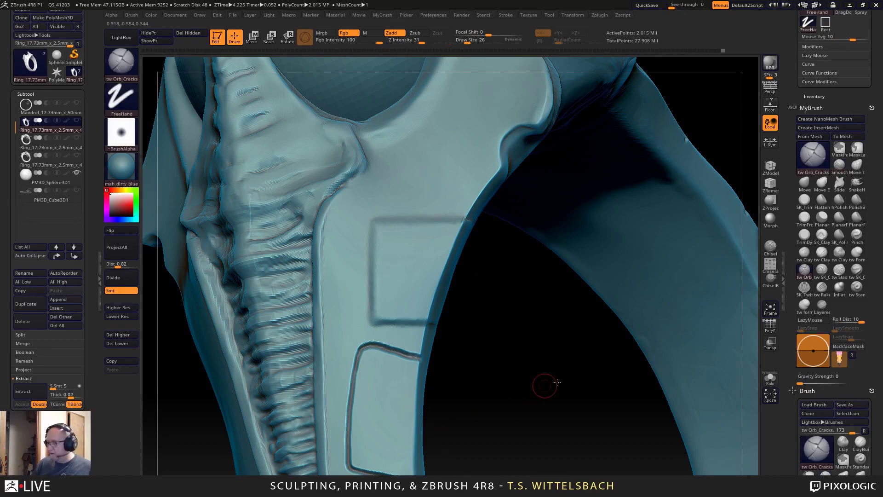
Carve along the upper panel's lower edge and adjoining channel-side edge with tw Orb_Cracks at draw size 26.
{"action": "left_click_drag", "start_coordinate": [557, 383], "coordinate": [595, 387], "text": "alt"}
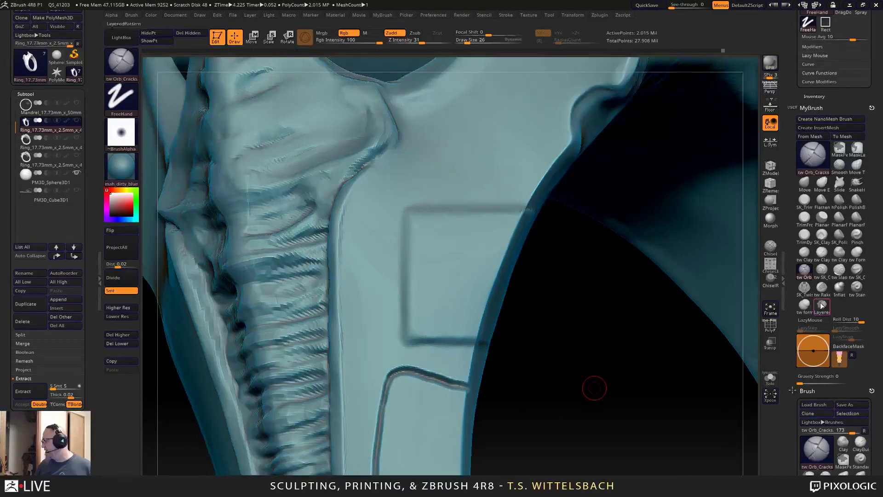
{"action": "left_click_drag", "start_coordinate": [735, 344], "coordinate": [670, 382], "text": "alt"}
{"action": "key", "text": "b"}
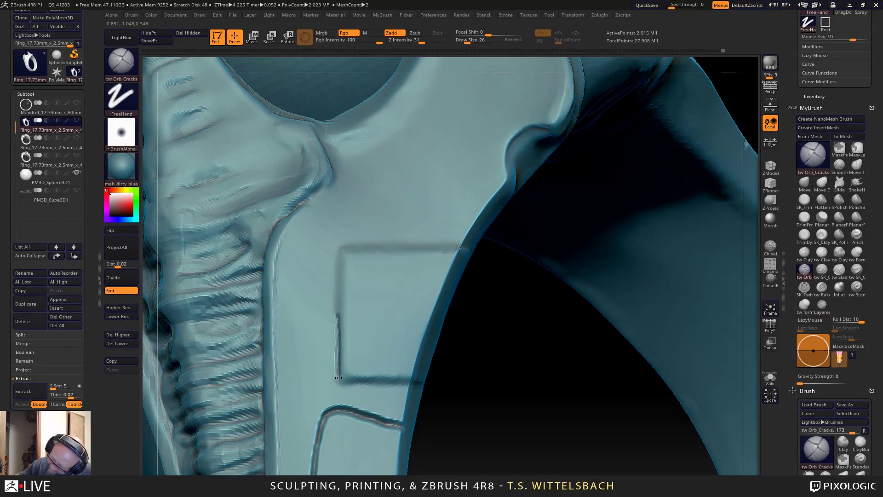
{"action": "left_click_drag", "start_coordinate": [351, 382], "coordinate": [416, 384]}
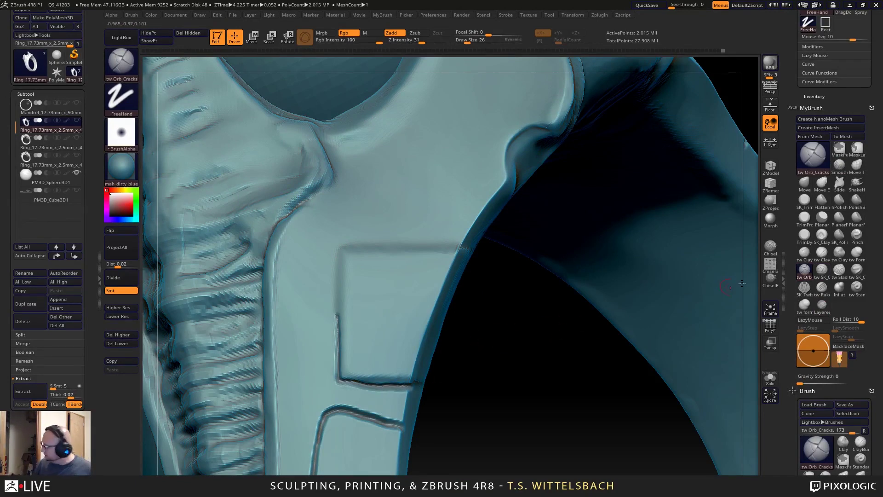
Trace the upper panel's channel-side and top edges with SK_Twist at draw size 26, and smooth the corner between them.
{"action": "left_click", "coordinate": [804, 286]}
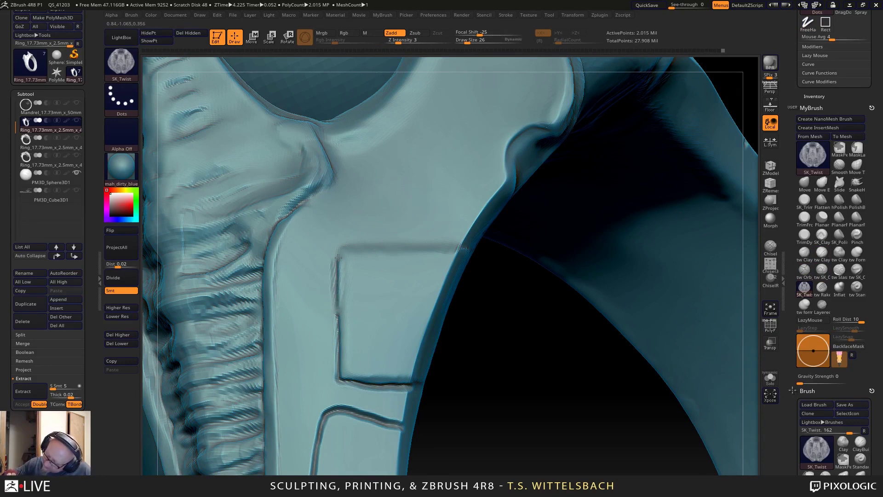
{"action": "mouse_move", "coordinate": [371, 246]}
{"action": "left_mouse_down"}
{"action": "mouse_move", "coordinate": [430, 237]}
{"action": "mouse_move", "coordinate": [397, 229]}
{"action": "left_mouse_up"}
{"action": "key", "text": "shift"}
{"action": "left_click_drag", "start_coordinate": [332, 249], "coordinate": [355, 232], "text": "shift"}
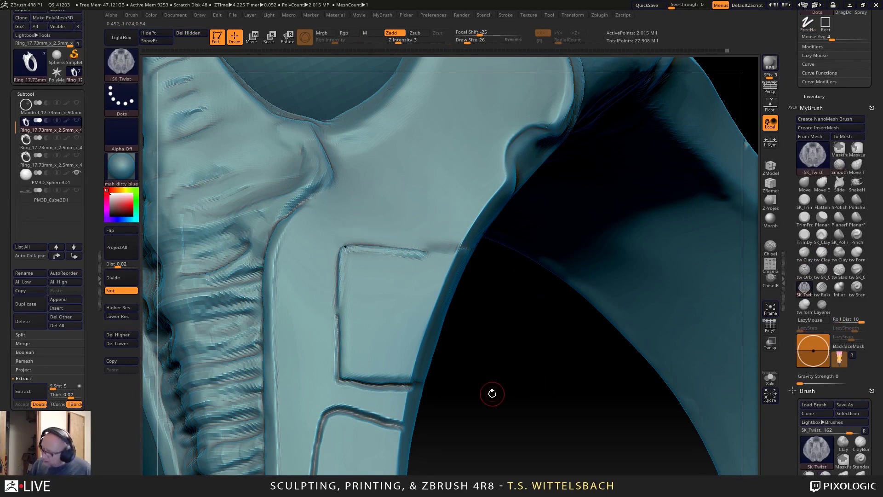
{"action": "left_click_drag", "start_coordinate": [493, 390], "coordinate": [492, 392]}
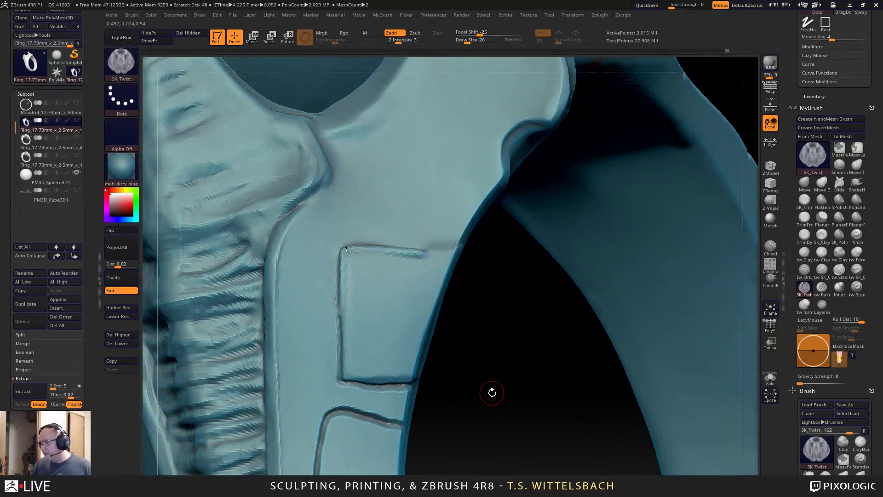
Build up and clean the rough strokes along the upper panel's outline with SK_ClayFill at draw size 26.
{"action": "left_click", "coordinate": [822, 234]}
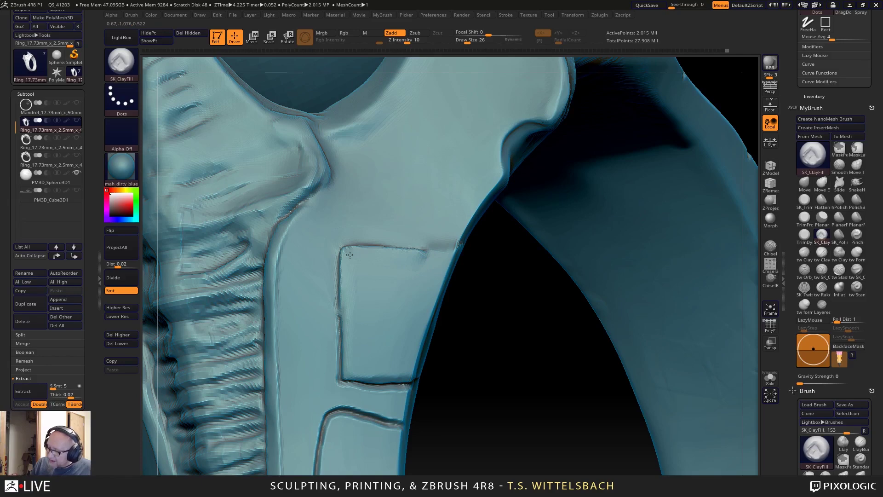
{"action": "mouse_move", "coordinate": [467, 418]}
{"action": "left_mouse_down"}
{"action": "mouse_move", "coordinate": [462, 430]}
{"action": "mouse_move", "coordinate": [473, 409]}
{"action": "left_mouse_up"}
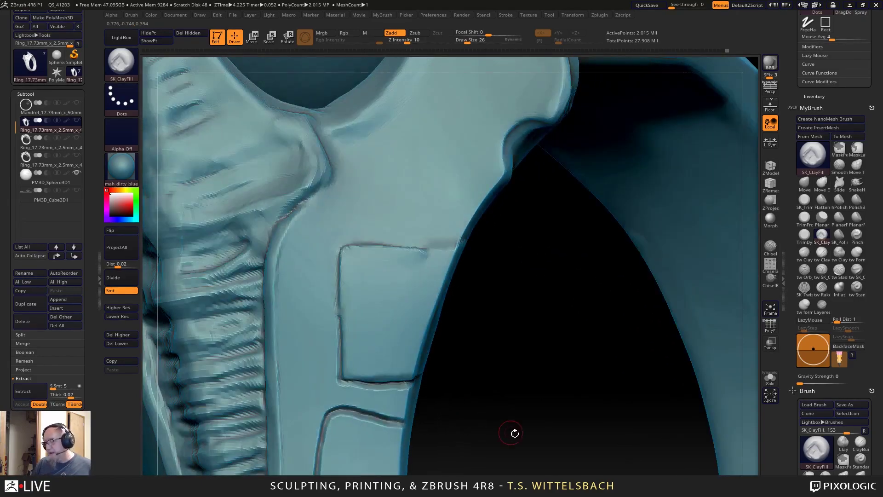
{"action": "left_click_drag", "start_coordinate": [515, 431], "coordinate": [479, 291], "text": "alt"}
{"action": "left_click_drag", "start_coordinate": [578, 359], "coordinate": [613, 344]}
{"action": "left_click_drag", "start_coordinate": [438, 382], "coordinate": [455, 342]}
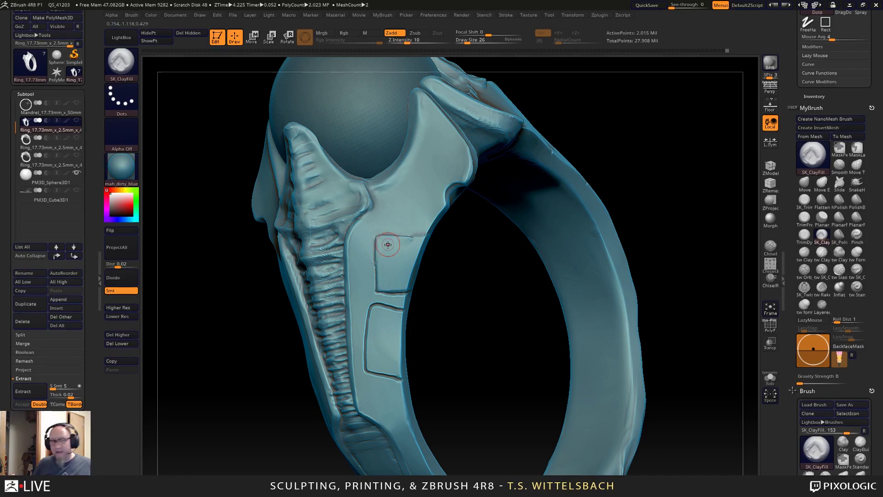
{"action": "left_click_drag", "start_coordinate": [424, 291], "coordinate": [428, 301], "text": "alt"}
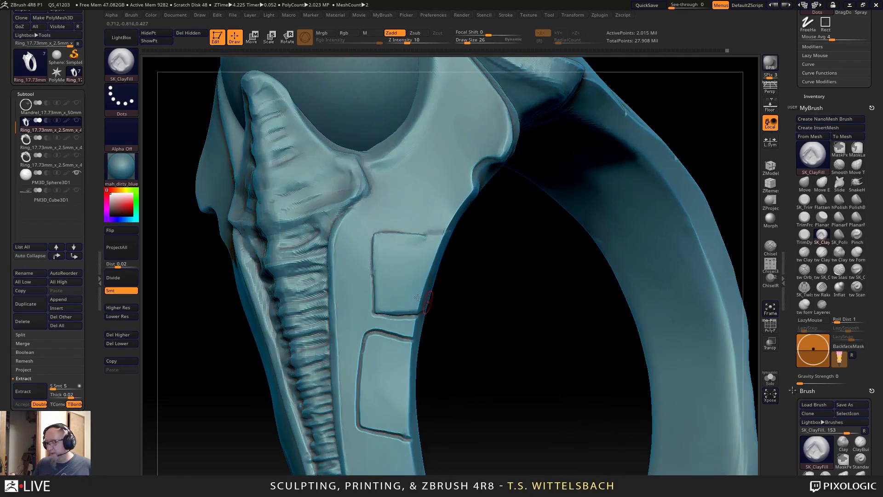
{"action": "mouse_move", "coordinate": [449, 332]}
{"action": "left_mouse_down"}
{"action": "mouse_move", "coordinate": [473, 336]}
{"action": "mouse_move", "coordinate": [455, 316]}
{"action": "mouse_move", "coordinate": [465, 345]}
{"action": "mouse_move", "coordinate": [459, 335]}
{"action": "left_mouse_up"}
{"action": "mouse_move", "coordinate": [421, 321]}
{"action": "right_mouse_down"}
{"action": "mouse_move", "coordinate": [454, 319]}
{"action": "mouse_move", "coordinate": [382, 274]}
{"action": "right_mouse_up"}
{"action": "right_click_drag", "start_coordinate": [463, 313], "coordinate": [505, 327]}
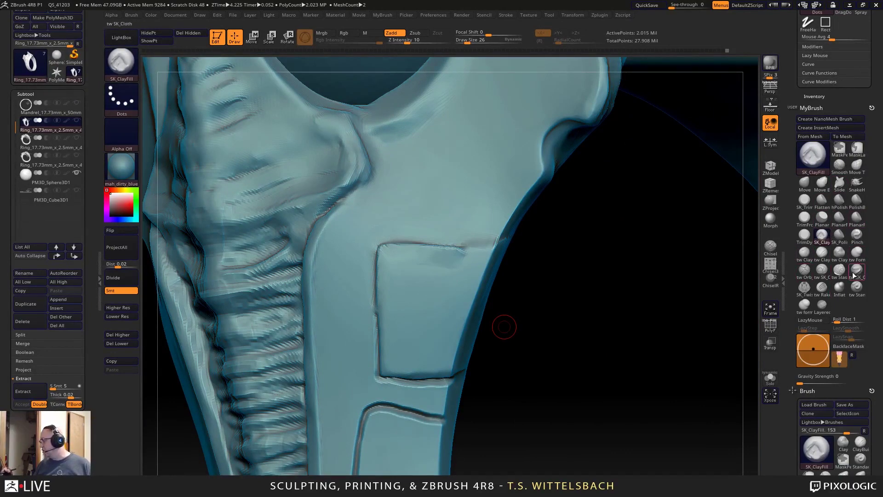
Sharpen the upper panel's outline with the Pinch brush at draw size 42.
{"action": "left_click", "coordinate": [857, 234]}
{"action": "right_click_drag", "start_coordinate": [373, 272], "coordinate": [372, 271]}
{"action": "key", "text": "space"}
{"action": "left_click_drag", "start_coordinate": [372, 271], "coordinate": [381, 271]}
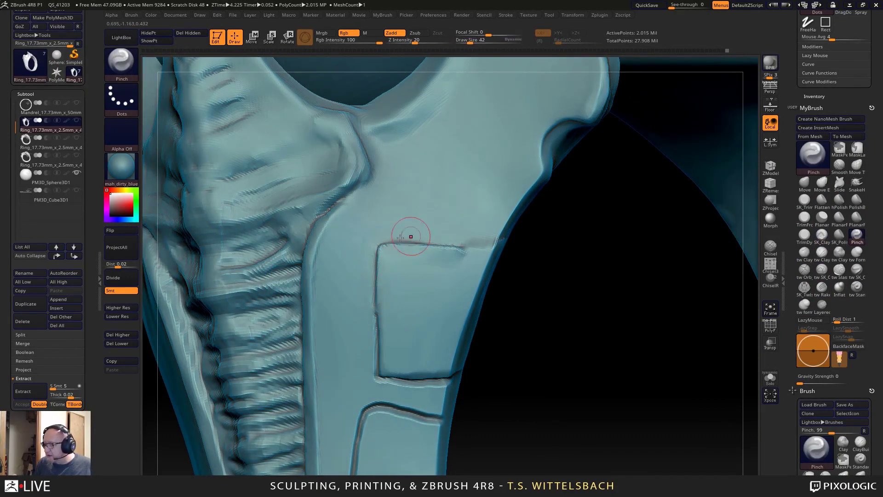
{"action": "mouse_move", "coordinate": [401, 238]}
{"action": "left_mouse_down"}
{"action": "mouse_move", "coordinate": [499, 237]}
{"action": "mouse_move", "coordinate": [592, 300]}
{"action": "left_mouse_up"}
{"action": "mouse_move", "coordinate": [533, 443]}
{"action": "left_mouse_down"}
{"action": "mouse_move", "coordinate": [565, 403]}
{"action": "mouse_move", "coordinate": [649, 363]}
{"action": "mouse_move", "coordinate": [497, 343]}
{"action": "mouse_move", "coordinate": [502, 372]}
{"action": "left_mouse_up"}
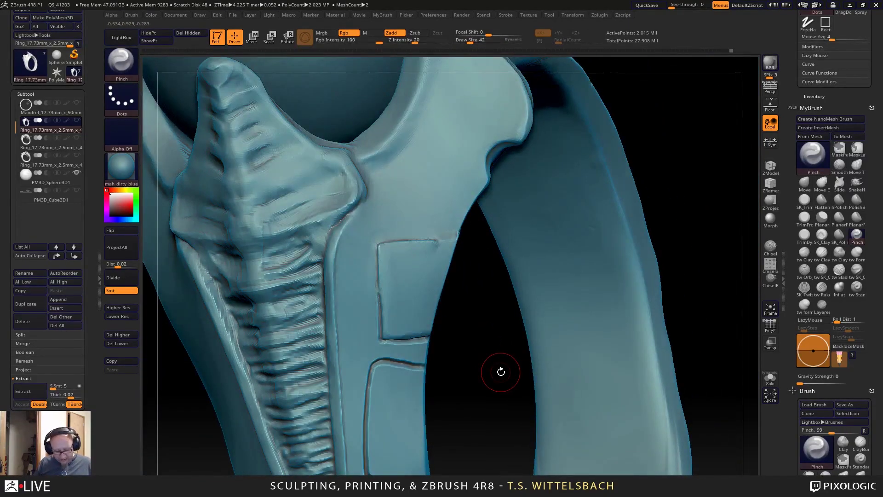
Switch to Lazy Nezumi Pro and hook its isometric constraint preset to the ZBrush window.
{"action": "key", "text": "super"}
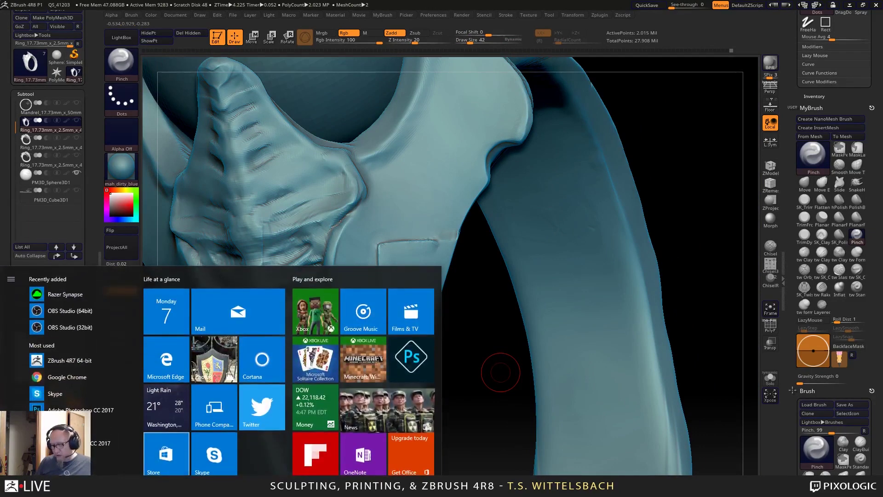
{"action": "left_click", "coordinate": [280, 487]}
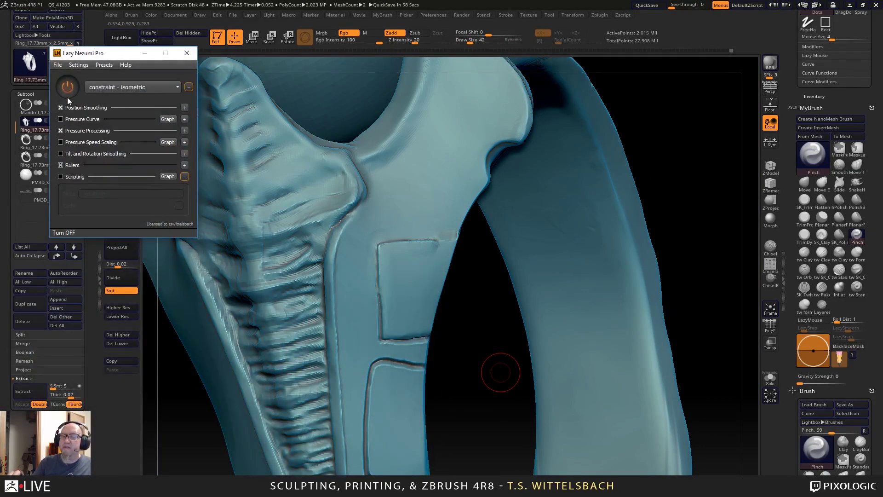
{"action": "left_click", "coordinate": [57, 65]}
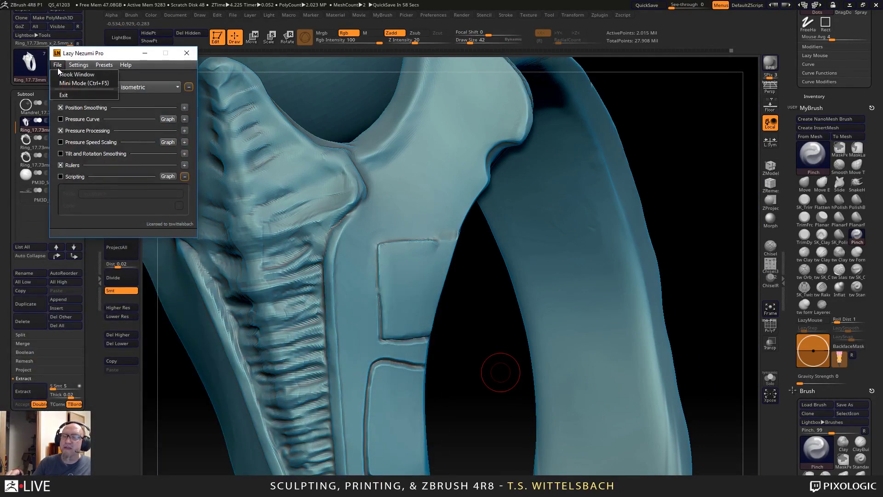
{"action": "left_click", "coordinate": [82, 75]}
{"action": "left_click", "coordinate": [187, 173]}
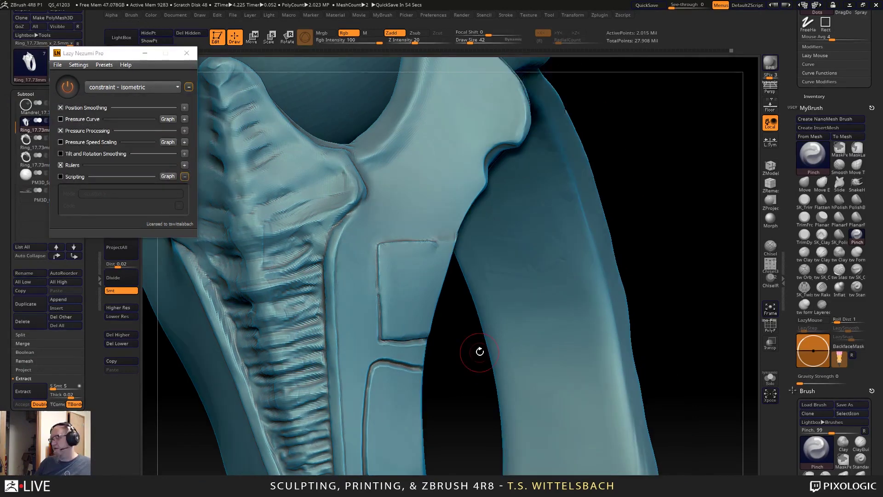
{"action": "left_click_drag", "start_coordinate": [480, 352], "coordinate": [464, 372]}
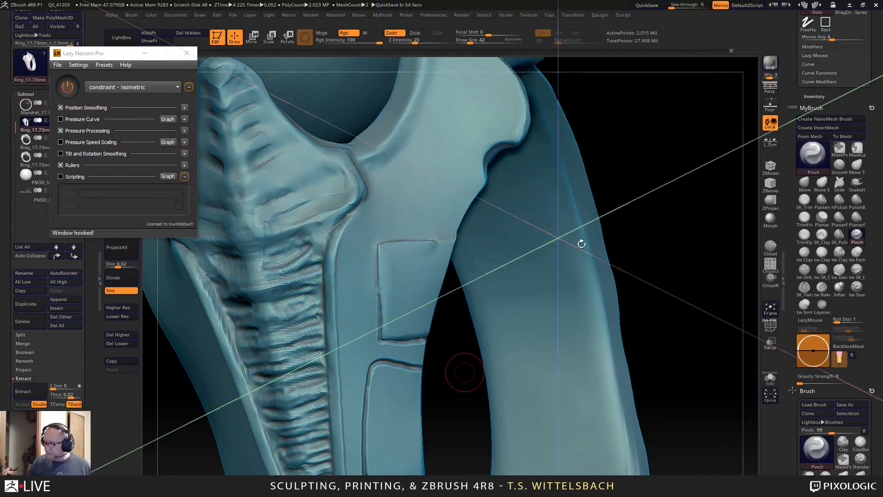
{"action": "left_click_drag", "start_coordinate": [655, 228], "coordinate": [396, 244]}
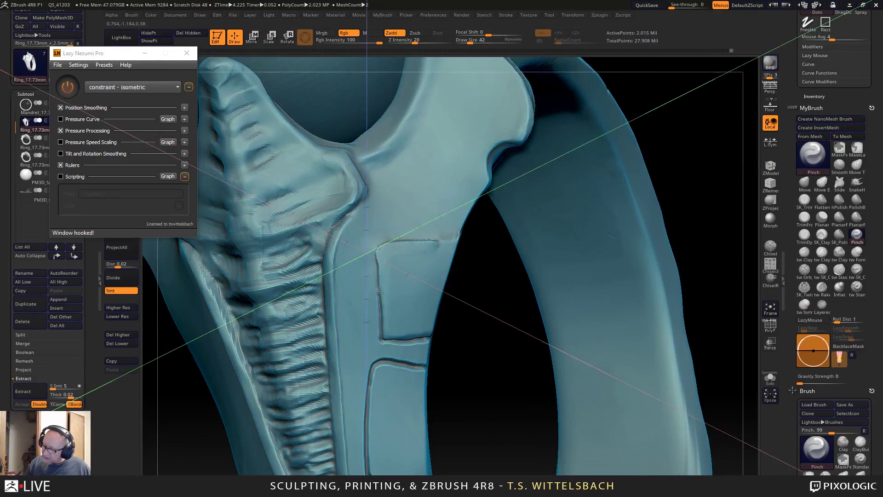
Place the isometric ruler on the upper panel's corner and tilt one of its axes towards the panel's top edge.
{"action": "key", "text": "ctrl"}
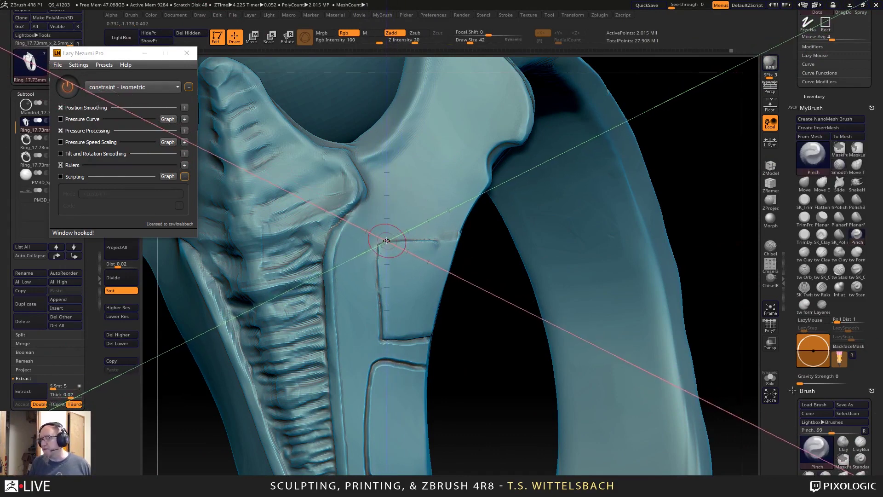
{"action": "key", "text": "ctrl"}
{"action": "left_click_drag", "start_coordinate": [469, 283], "coordinate": [491, 230], "text": "ctrl"}
{"action": "mouse_move", "coordinate": [387, 242]}
{"action": "left_mouse_down"}
{"action": "mouse_move", "coordinate": [427, 241]}
{"action": "mouse_move", "coordinate": [438, 230]}
{"action": "mouse_move", "coordinate": [465, 260]}
{"action": "mouse_move", "coordinate": [475, 297]}
{"action": "mouse_move", "coordinate": [404, 253]}
{"action": "mouse_move", "coordinate": [462, 134]}
{"action": "mouse_move", "coordinate": [482, 374]}
{"action": "mouse_move", "coordinate": [493, 333]}
{"action": "mouse_move", "coordinate": [483, 308]}
{"action": "left_mouse_up"}
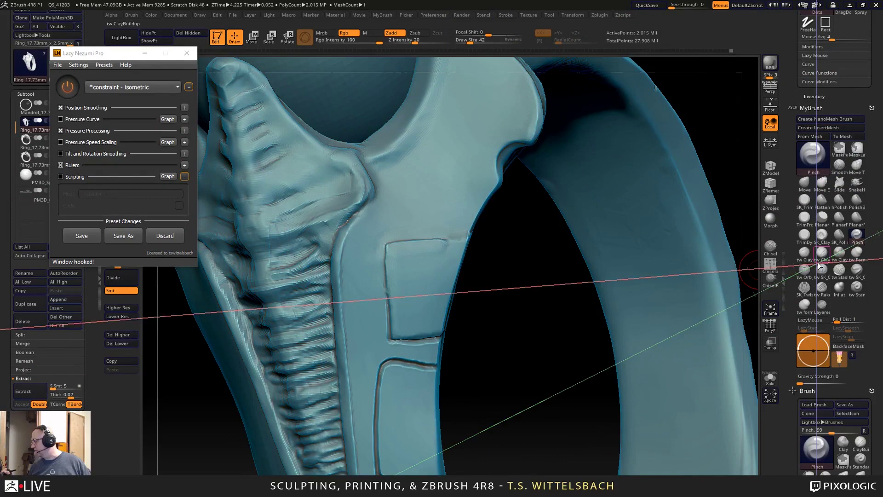
Select the tw Orb_Cracks brush and carve a thin straight groove across the band's shoulder at draw size 7, following the isometric ruler.
{"action": "left_click", "coordinate": [804, 271]}
{"action": "left_click_drag", "start_coordinate": [441, 109], "coordinate": [449, 109]}
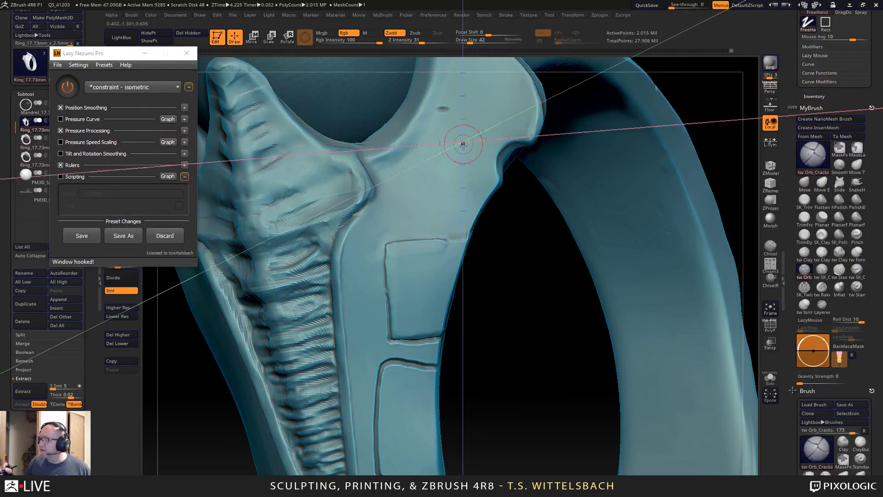
{"action": "key", "text": "space"}
{"action": "left_click_drag", "start_coordinate": [470, 169], "coordinate": [463, 169]}
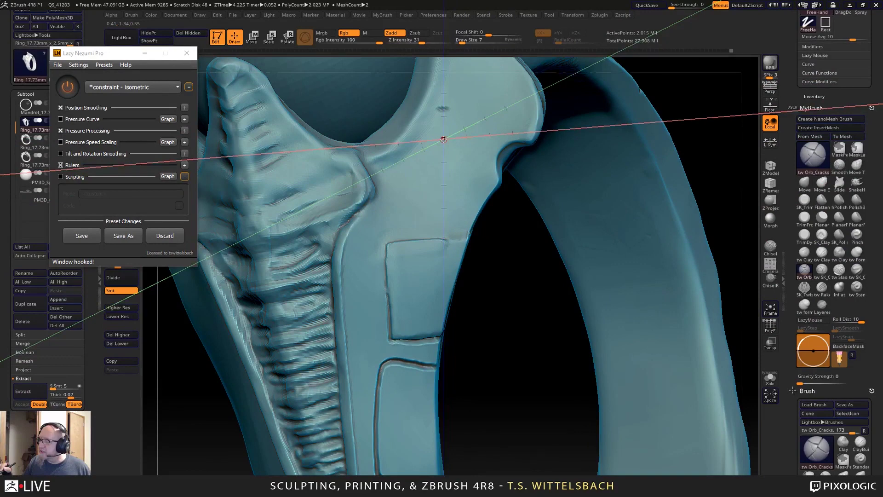
{"action": "left_click_drag", "start_coordinate": [443, 139], "coordinate": [494, 137]}
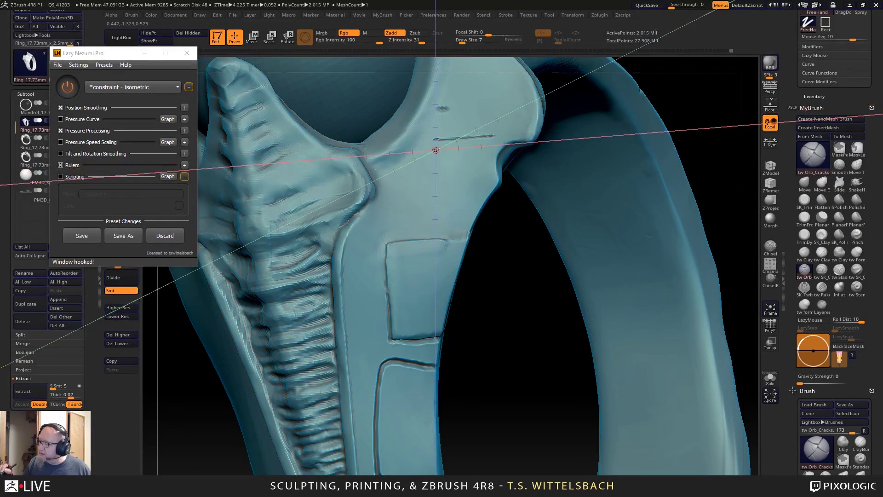
Carve three parallel grooves just below the thin one with draw size 23, following the isometric ruler.
{"action": "key", "text": "ctrl"}
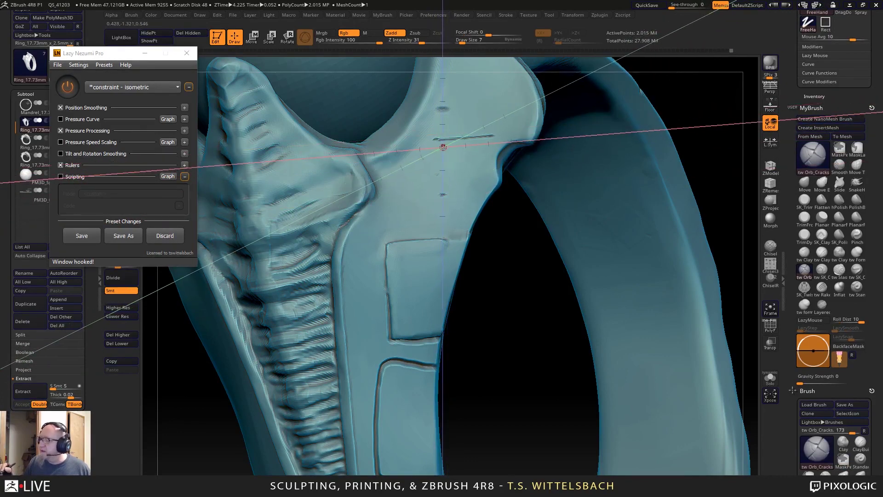
{"action": "key", "text": "ctrl"}
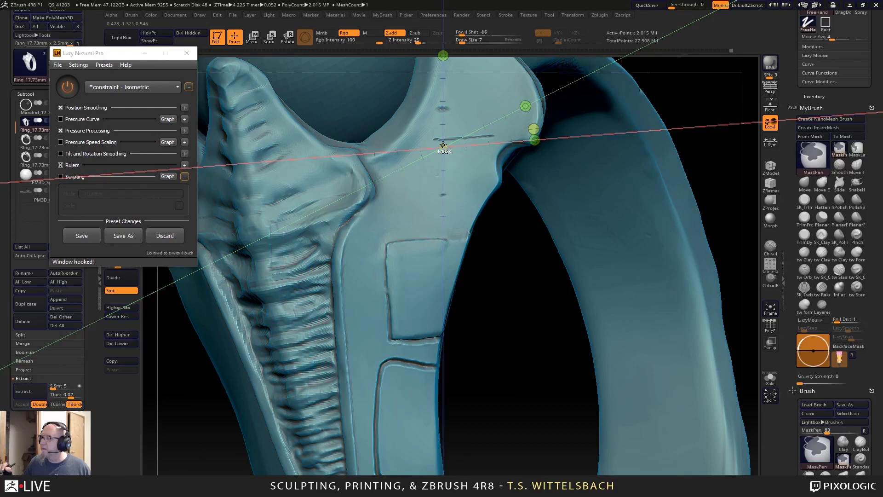
{"action": "key", "text": "space"}
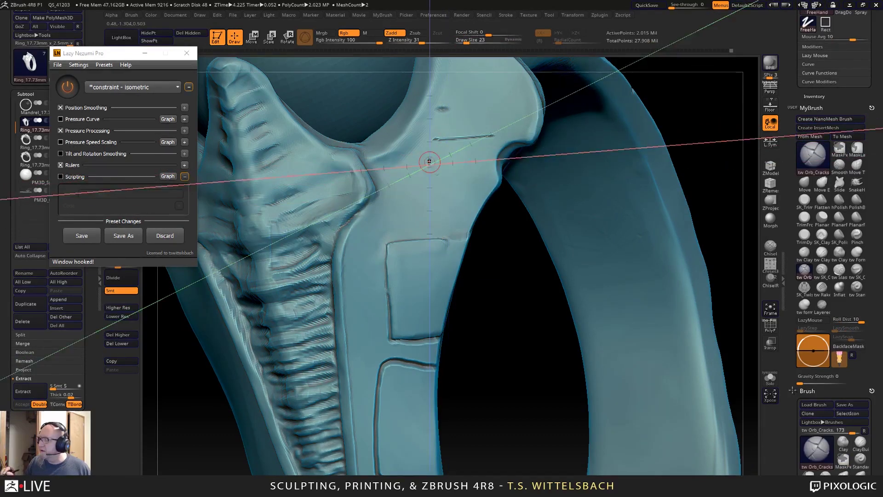
{"action": "left_click_drag", "start_coordinate": [427, 160], "coordinate": [484, 155]}
{"action": "mouse_move", "coordinate": [425, 174]}
{"action": "left_mouse_down"}
{"action": "mouse_move", "coordinate": [483, 169]}
{"action": "mouse_move", "coordinate": [482, 182]}
{"action": "left_mouse_up"}
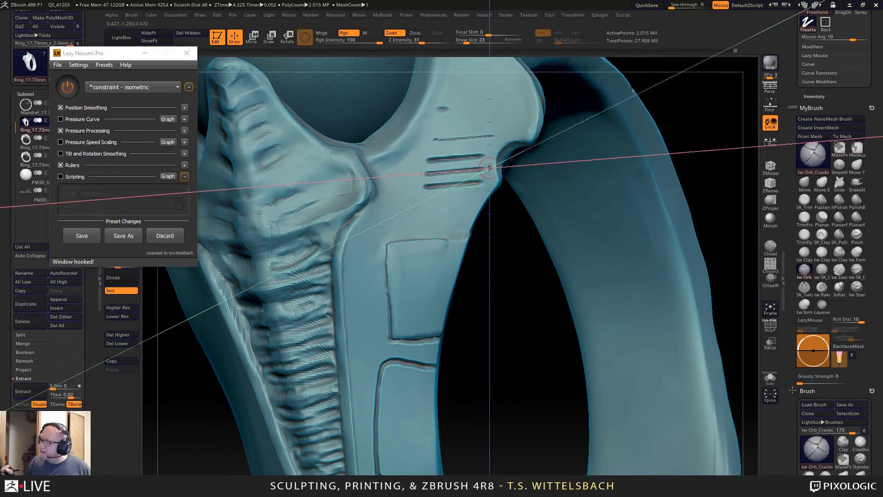
Switch Lazy Nezumi Pro to the "ruler - ellipse" preset and place a circular ruler in the empty space beside the band.
{"action": "left_click", "coordinate": [151, 88]}
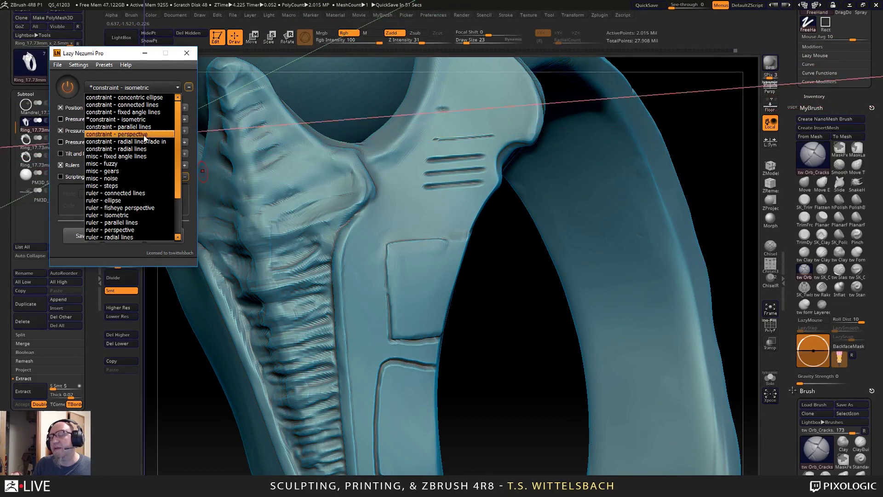
{"action": "left_click", "coordinate": [143, 201]}
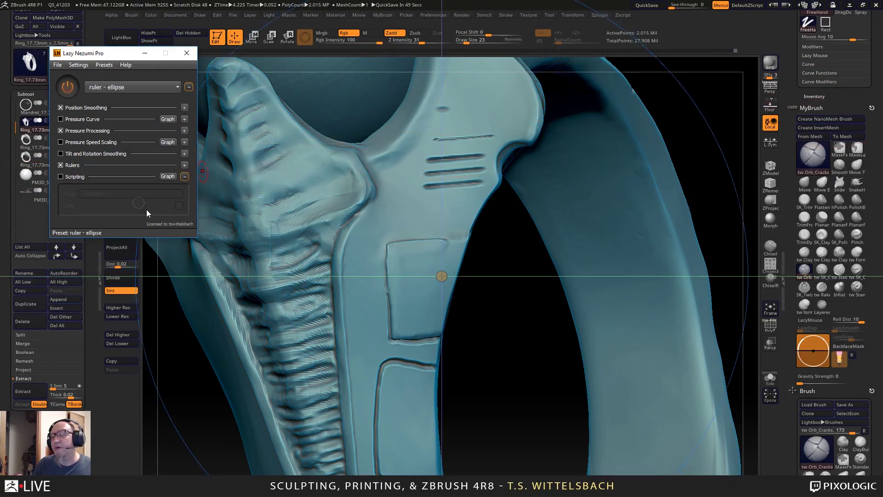
{"action": "left_click_drag", "start_coordinate": [441, 276], "coordinate": [529, 372]}
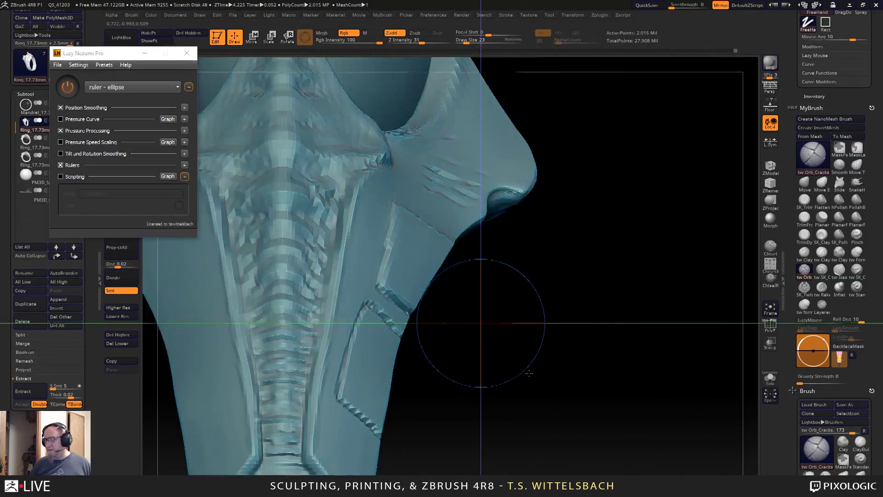
{"action": "left_click_drag", "start_coordinate": [481, 323], "coordinate": [554, 284]}
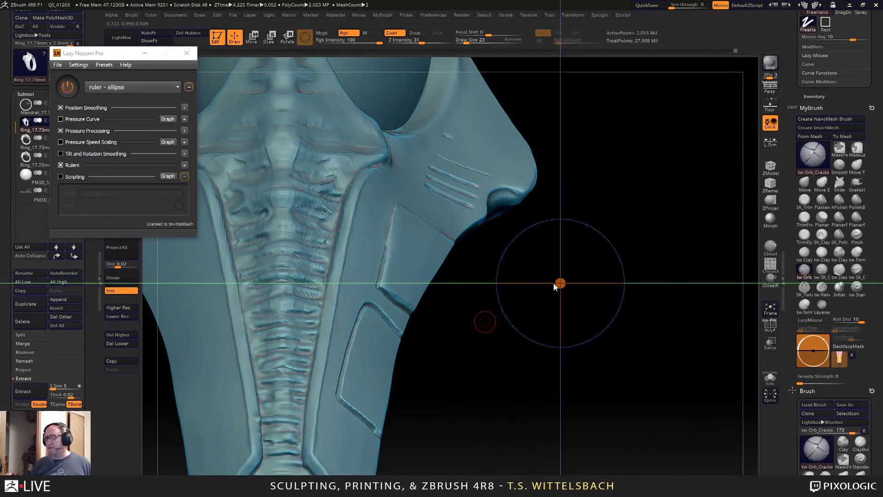
Shrink the circular ruler and carve small circular grooves on the band's shoulder, the ribbed channel and the rim beside the lower panel.
{"action": "key", "text": "ctrl"}
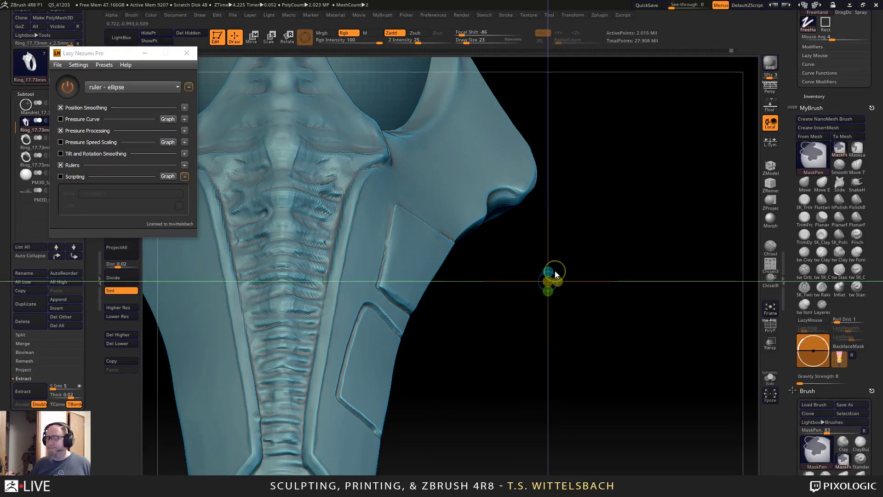
{"action": "key", "text": "ctrl"}
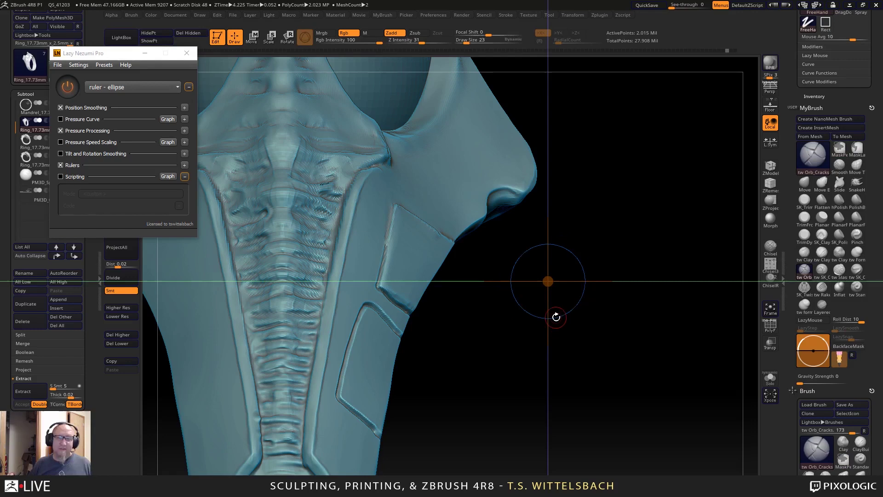
{"action": "mouse_move", "coordinate": [550, 283]}
{"action": "left_mouse_down"}
{"action": "mouse_move", "coordinate": [450, 156]}
{"action": "mouse_move", "coordinate": [283, 373]}
{"action": "left_mouse_up"}
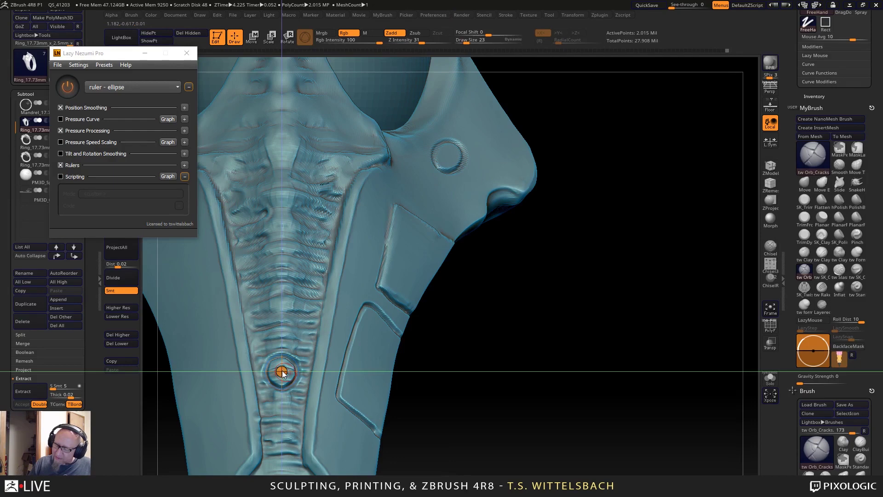
{"action": "left_click_drag", "start_coordinate": [282, 373], "coordinate": [317, 436]}
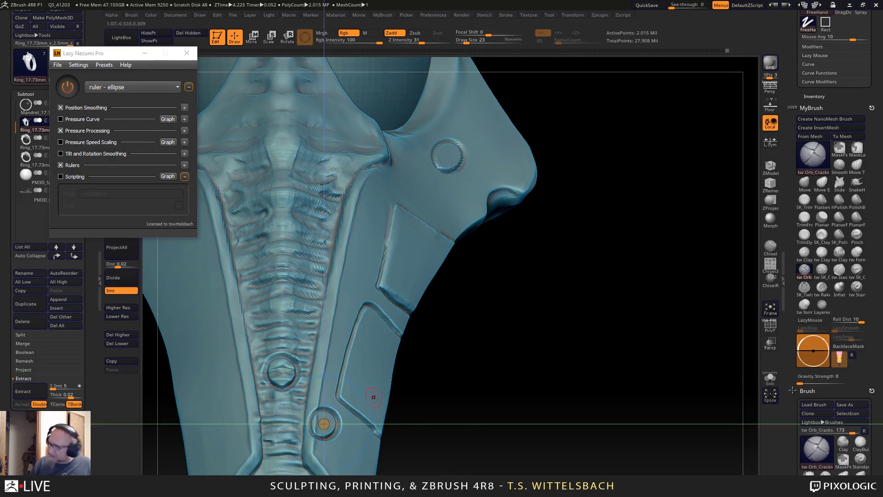
Move the ellipse ruler onto the ring's left flank, enlarge and tilt it, and mask an oval band along it.
{"action": "left_click", "coordinate": [805, 253]}
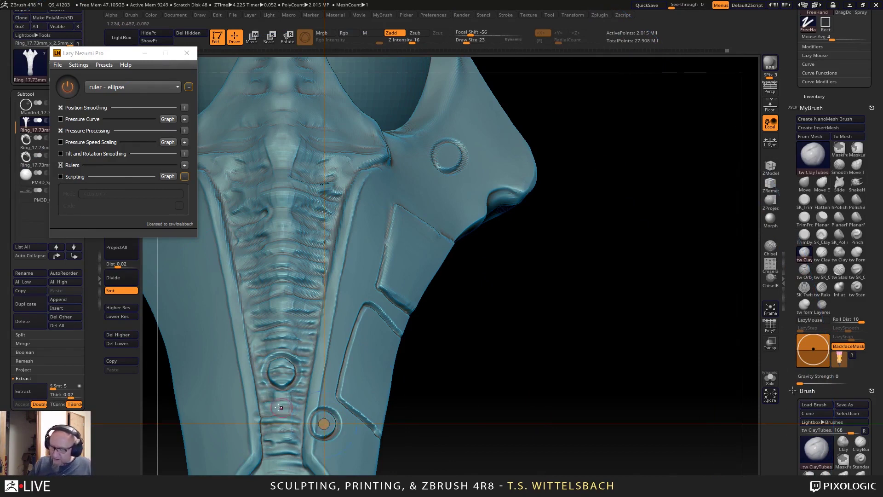
{"action": "mouse_move", "coordinate": [324, 422]}
{"action": "left_mouse_down"}
{"action": "mouse_move", "coordinate": [196, 365]}
{"action": "mouse_move", "coordinate": [211, 372]}
{"action": "mouse_move", "coordinate": [189, 372]}
{"action": "left_mouse_up"}
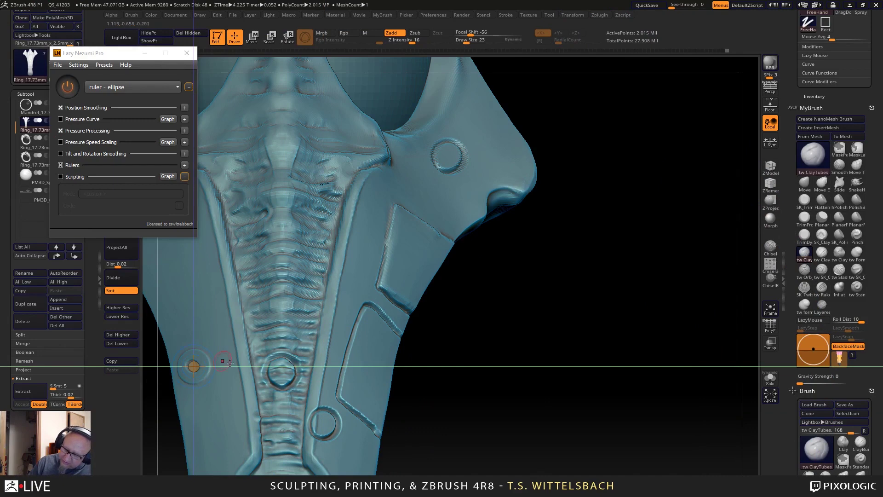
{"action": "left_click", "coordinate": [205, 364]}
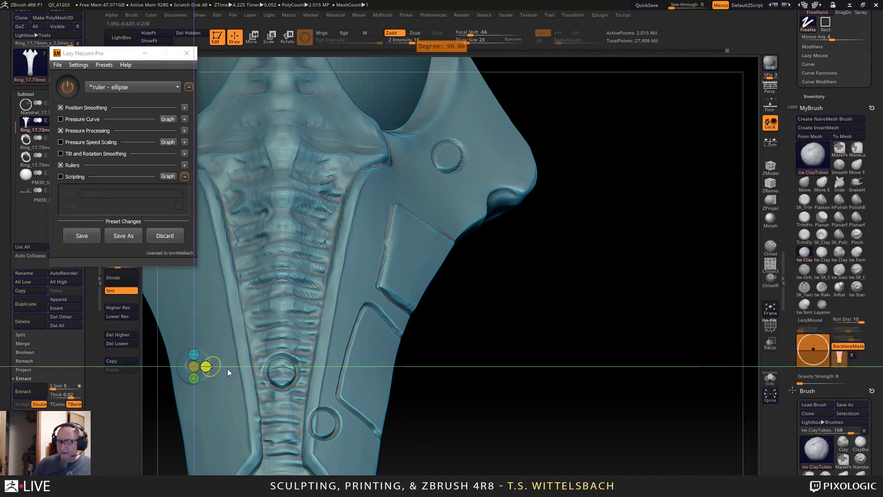
{"action": "key", "text": "ctrl"}
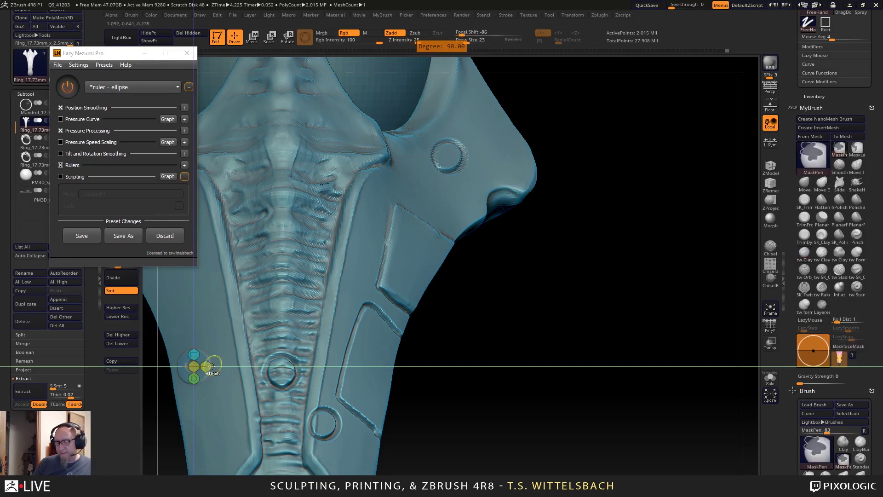
{"action": "mouse_move", "coordinate": [196, 382]}
{"action": "left_mouse_down"}
{"action": "mouse_move", "coordinate": [177, 437]}
{"action": "mouse_move", "coordinate": [208, 375]}
{"action": "mouse_move", "coordinate": [216, 322]}
{"action": "left_mouse_up"}
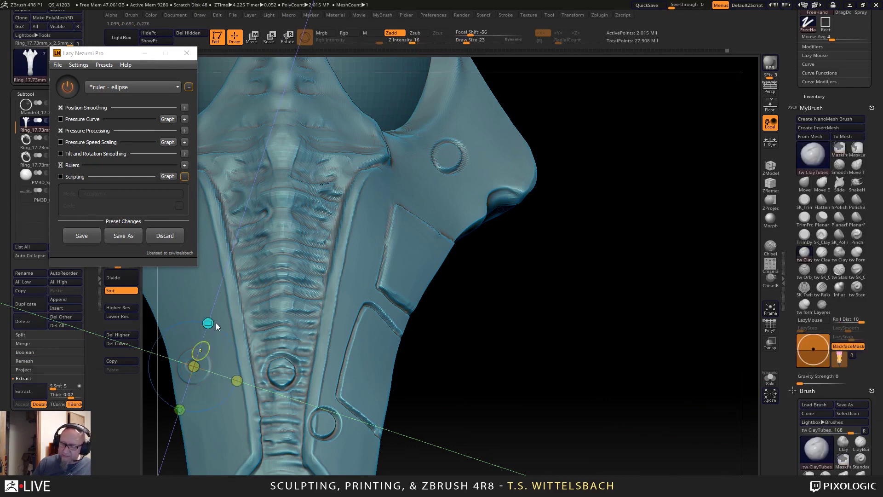
{"action": "left_click_drag", "start_coordinate": [237, 381], "coordinate": [225, 360]}
{"action": "mouse_move", "coordinate": [220, 330]}
{"action": "left_mouse_down", "text": "ctrl"}
{"action": "mouse_move", "coordinate": [208, 399]}
{"action": "mouse_move", "coordinate": [171, 346]}
{"action": "mouse_move", "coordinate": [217, 363]}
{"action": "left_mouse_up", "text": "ctrl"}
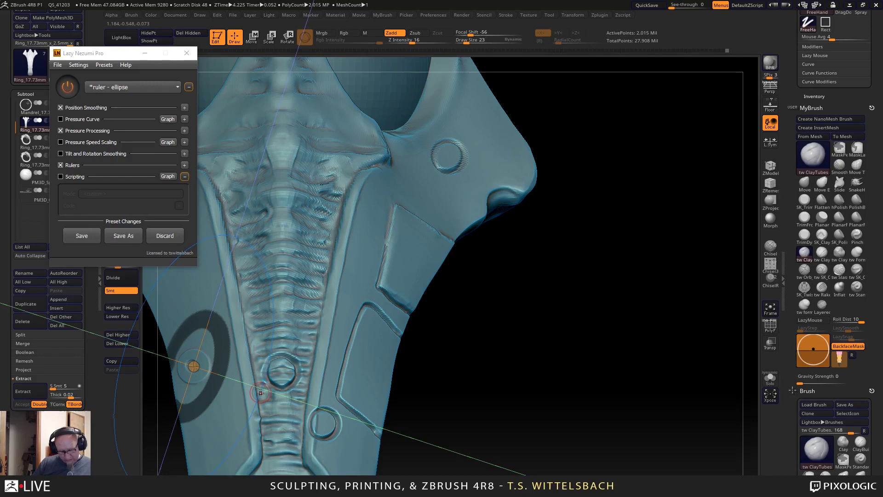
Set the ellipse ruler's rotation to 0.00 and resize the guide around its centre on the left flank.
{"action": "key", "text": "ctrl"}
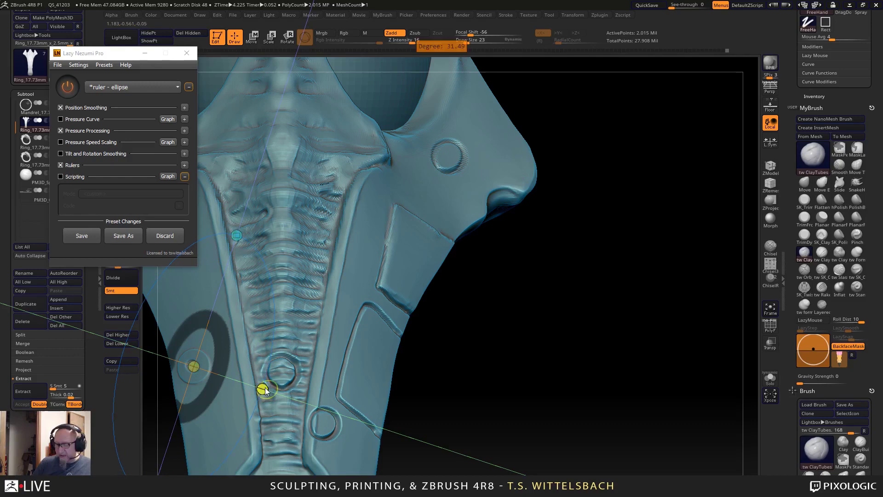
{"action": "key", "text": "shift"}
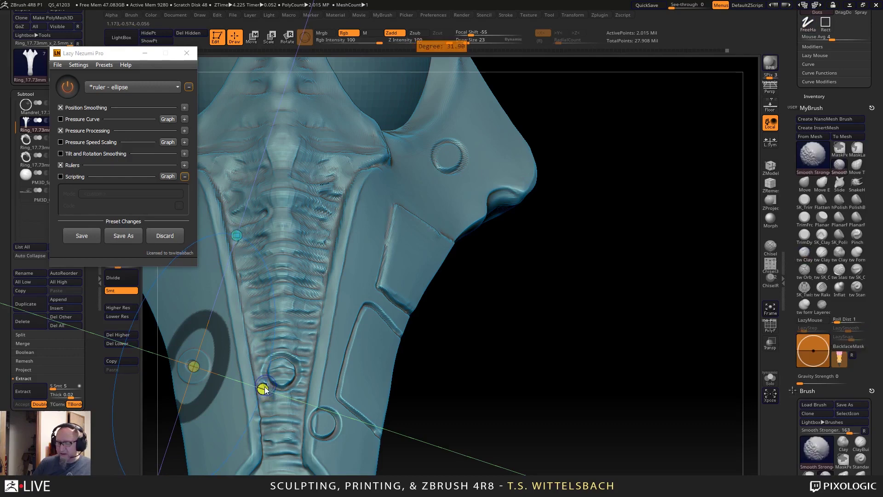
{"action": "left_click_drag", "start_coordinate": [264, 388], "coordinate": [267, 366], "text": "shift"}
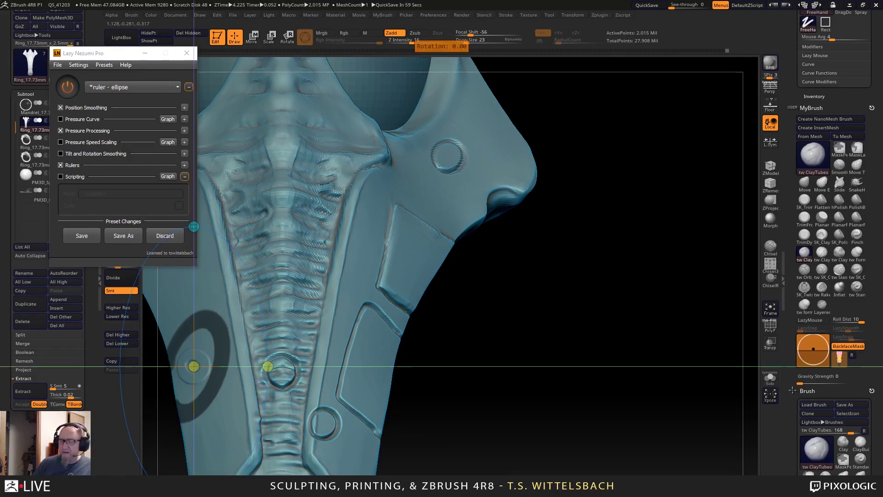
{"action": "mouse_move", "coordinate": [194, 465]}
{"action": "left_mouse_down"}
{"action": "mouse_move", "coordinate": [112, 413]}
{"action": "mouse_move", "coordinate": [150, 464]}
{"action": "mouse_move", "coordinate": [193, 473]}
{"action": "left_mouse_up"}
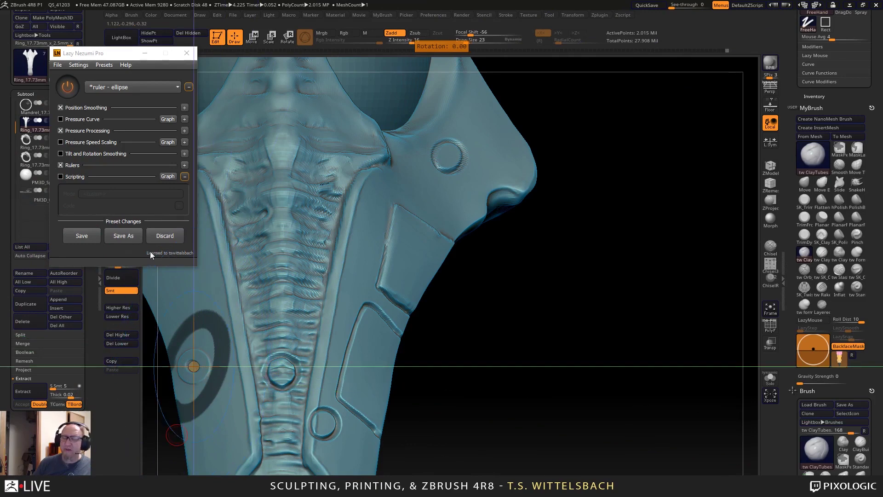
Load the constraint - radial lines preset, place its centre on the upper right panel, and sculpt a fan of radial strokes beside it.
{"action": "left_click", "coordinate": [161, 91]}
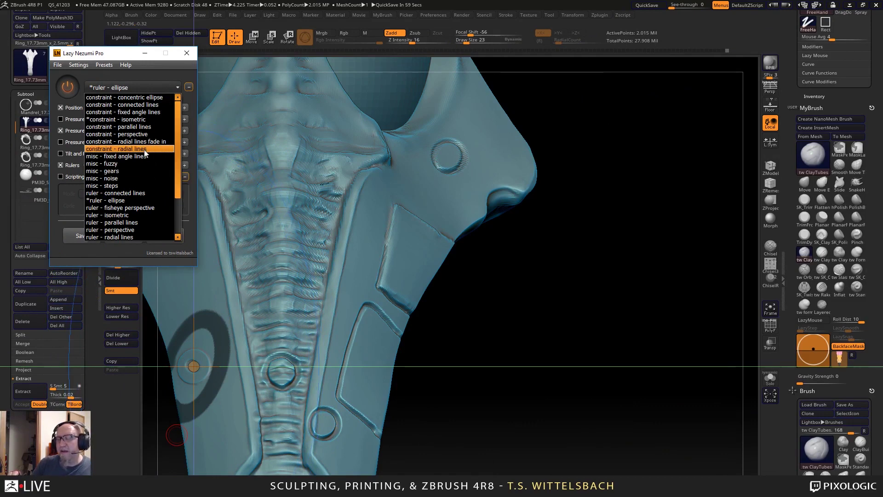
{"action": "left_click", "coordinate": [139, 148]}
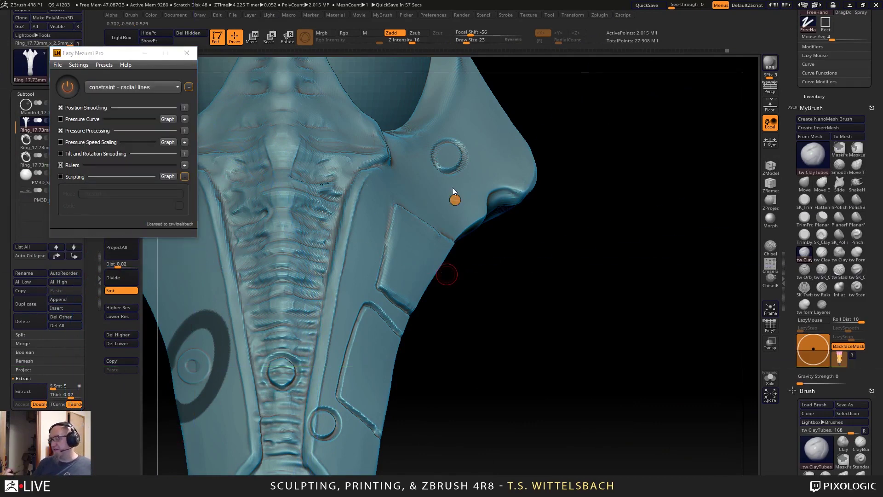
{"action": "mouse_move", "coordinate": [455, 200]}
{"action": "left_mouse_down"}
{"action": "mouse_move", "coordinate": [410, 257]}
{"action": "mouse_move", "coordinate": [373, 239]}
{"action": "left_mouse_up"}
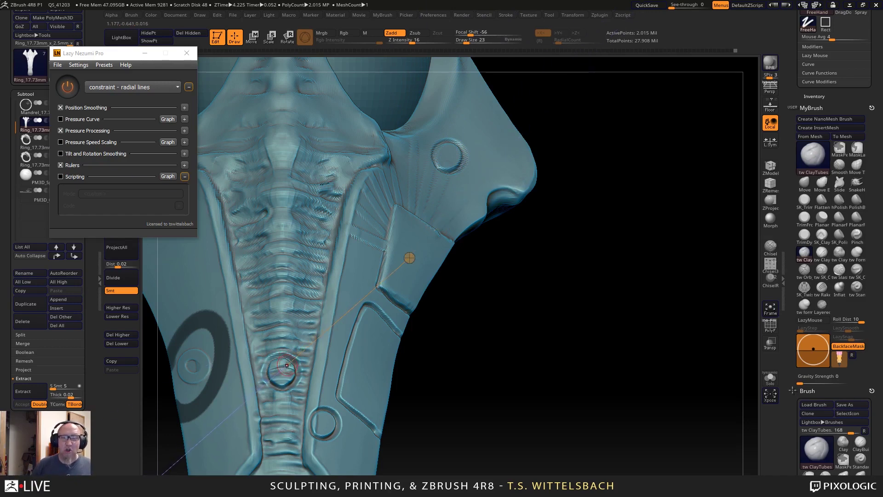
Try the misc - gears preset and sculpt cornered strokes around the right flank's panels with the smoothing - pulled string preset.
{"action": "left_click", "coordinate": [159, 88]}
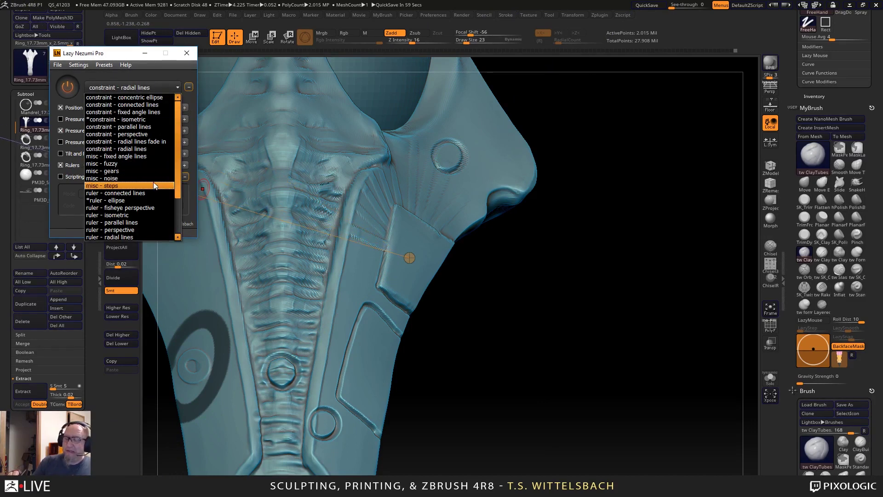
{"action": "left_click", "coordinate": [138, 171]}
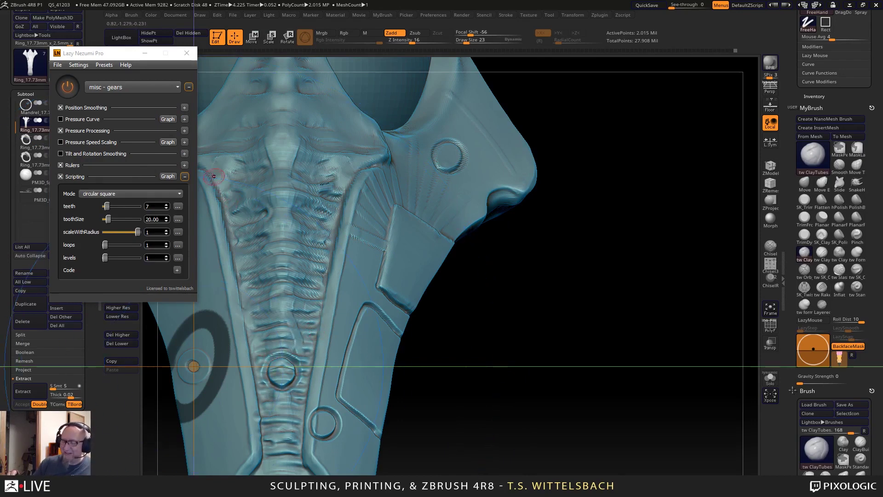
{"action": "left_click", "coordinate": [152, 87]}
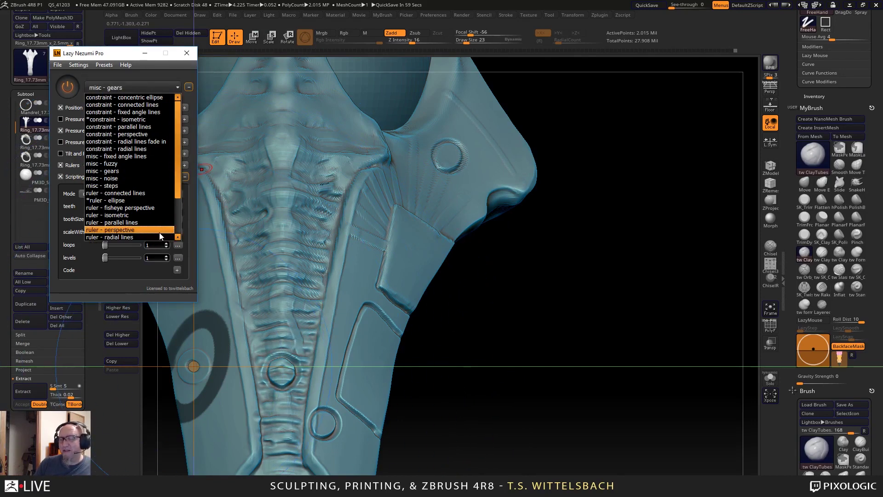
{"action": "left_click_drag", "start_coordinate": [178, 172], "coordinate": [176, 224]}
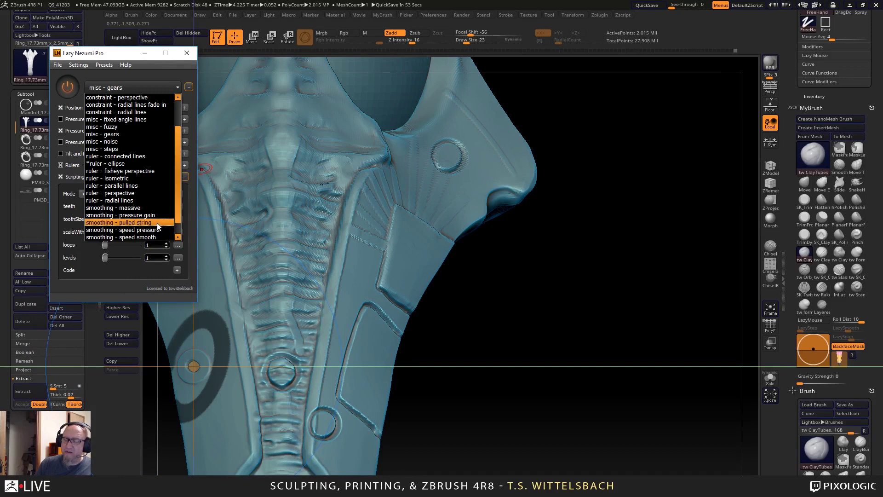
{"action": "left_click", "coordinate": [138, 223]}
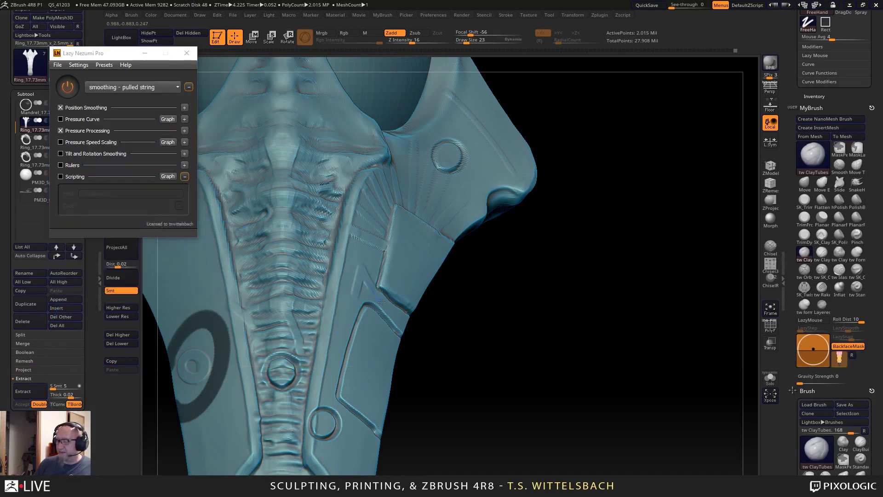
{"action": "left_click_drag", "start_coordinate": [383, 286], "coordinate": [398, 219]}
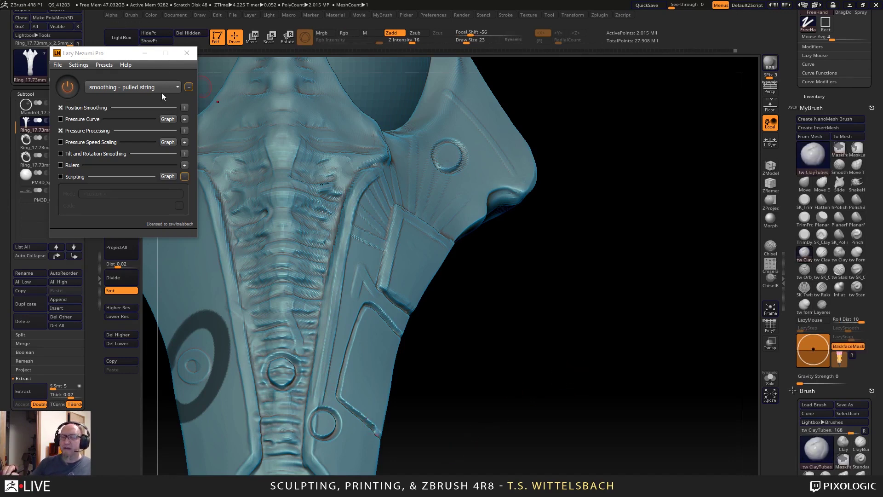
Close the Lazy Nezumi Pro window and undo the trial ClayTubes strokes around the right flank's panels.
{"action": "left_click", "coordinate": [187, 53]}
{"action": "mouse_move", "coordinate": [539, 316]}
{"action": "left_mouse_down"}
{"action": "mouse_move", "coordinate": [552, 335]}
{"action": "mouse_move", "coordinate": [525, 308]}
{"action": "left_mouse_up"}
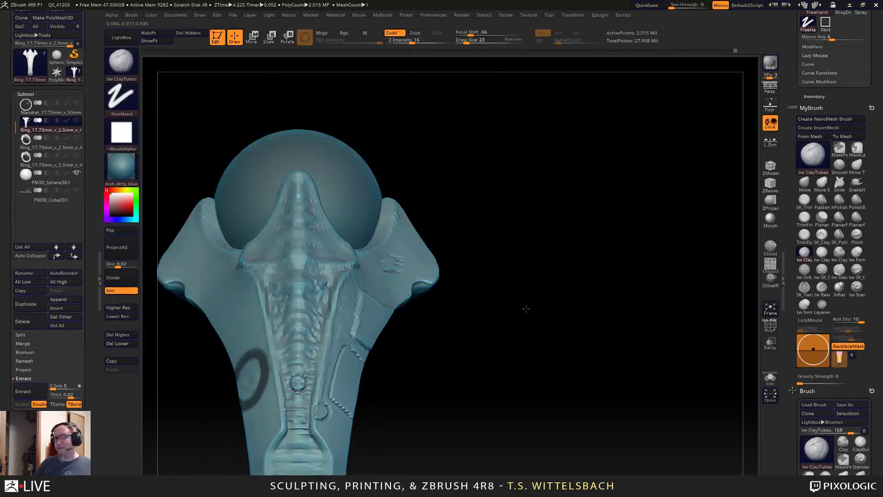
{"action": "key", "text": "ctrl"}
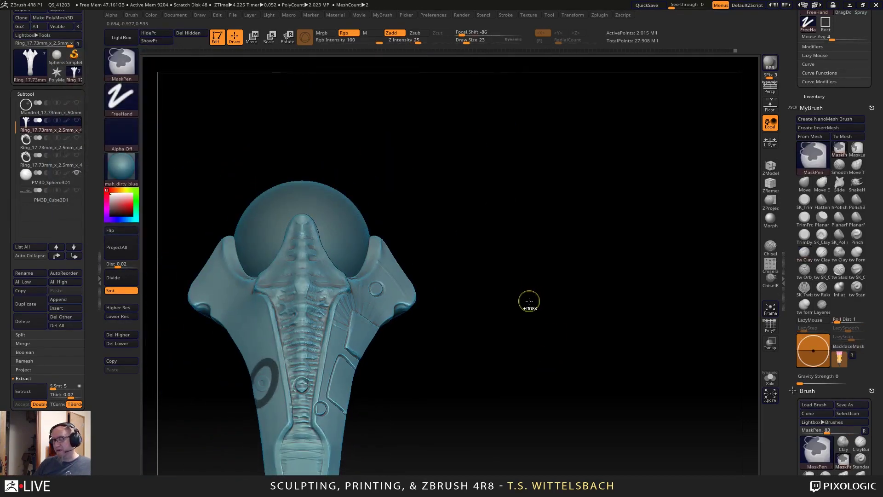
{"action": "mouse_move", "coordinate": [440, 393]}
{"action": "left_mouse_down"}
{"action": "mouse_move", "coordinate": [465, 337]}
{"action": "mouse_move", "coordinate": [528, 399]}
{"action": "mouse_move", "coordinate": [595, 333]}
{"action": "mouse_move", "coordinate": [465, 410]}
{"action": "mouse_move", "coordinate": [460, 400]}
{"action": "left_mouse_up"}
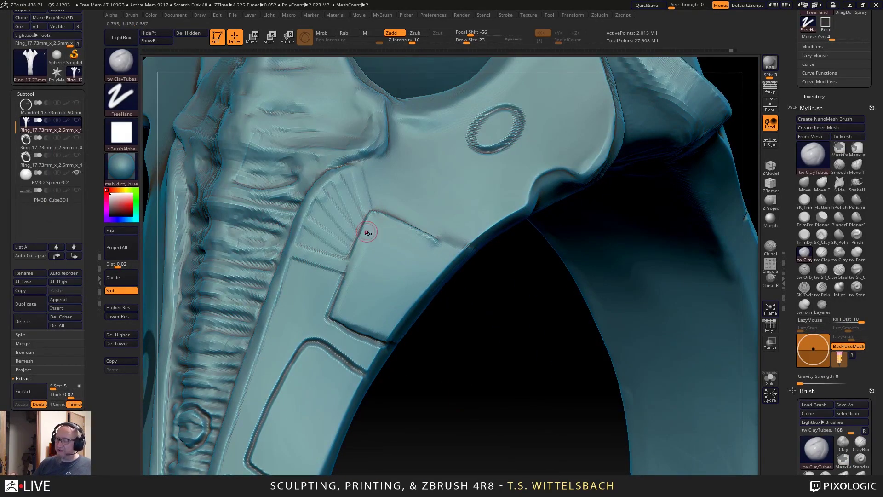
{"action": "key", "text": "ctrl"}
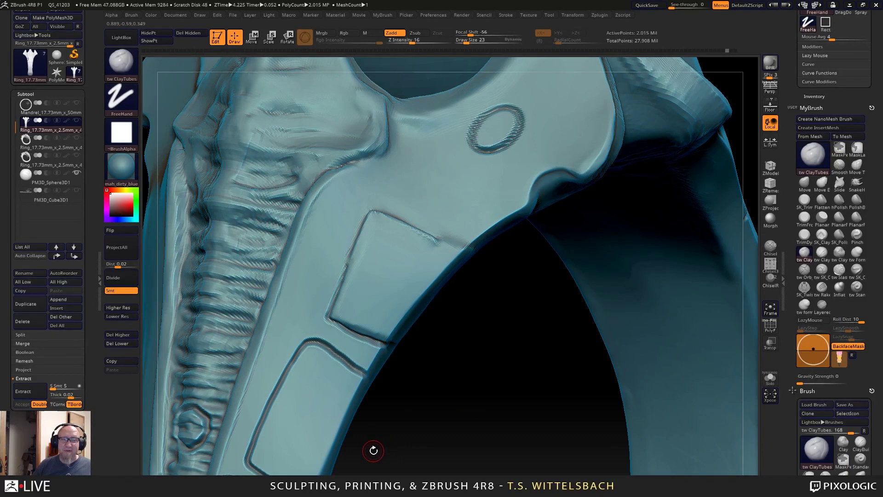
{"action": "left_click_drag", "start_coordinate": [373, 451], "coordinate": [441, 392]}
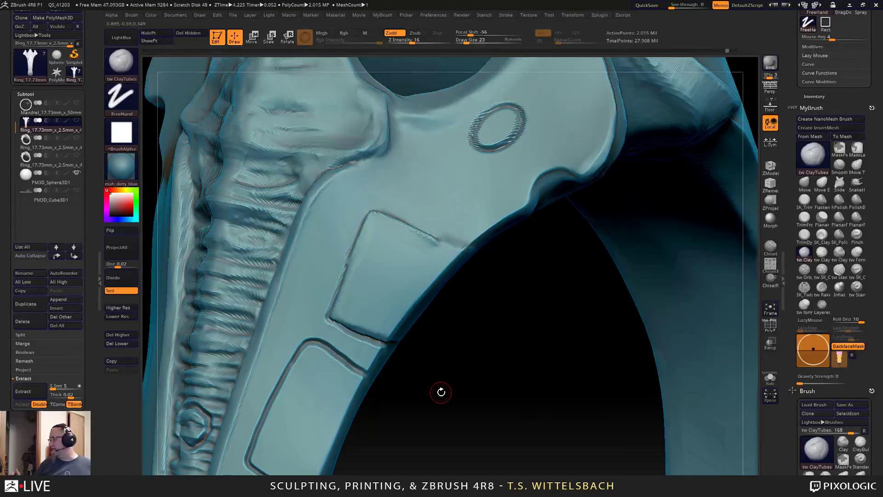
Carve several long crack lines down the strip between the spine relief and the upper panel with the tw Orb_Cracks brush.
{"action": "key", "text": "2"}
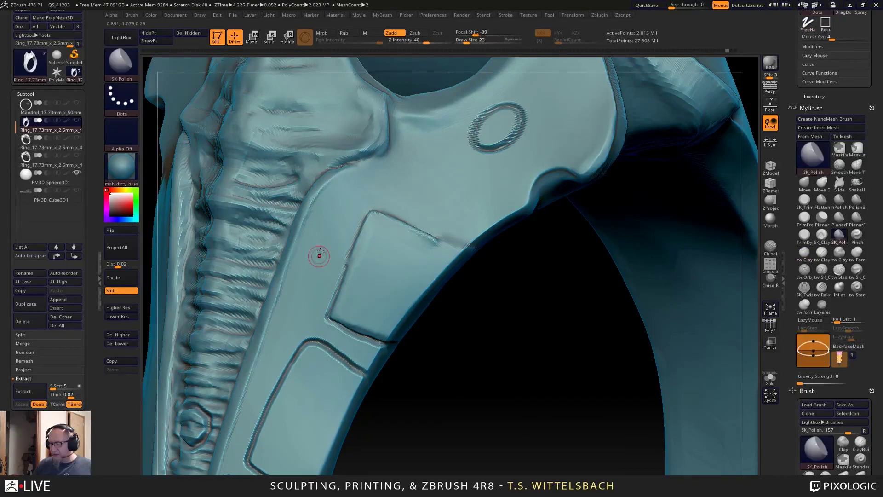
{"action": "left_click", "coordinate": [805, 271]}
{"action": "mouse_move", "coordinate": [340, 175]}
{"action": "left_mouse_down"}
{"action": "mouse_move", "coordinate": [318, 208]}
{"action": "mouse_move", "coordinate": [309, 286]}
{"action": "left_mouse_up"}
{"action": "mouse_move", "coordinate": [327, 196]}
{"action": "left_mouse_down"}
{"action": "mouse_move", "coordinate": [332, 244]}
{"action": "mouse_move", "coordinate": [321, 227]}
{"action": "mouse_move", "coordinate": [298, 293]}
{"action": "left_mouse_up"}
{"action": "left_click_drag", "start_coordinate": [326, 204], "coordinate": [335, 181]}
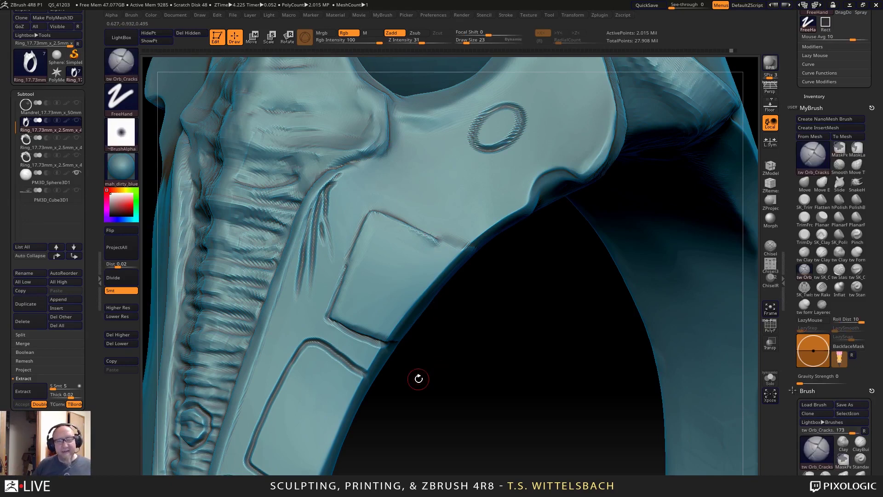
Undo the crack lines beside the upper panel and the engraved circle on the ring's shoulder.
{"action": "key", "text": "ctrl"}
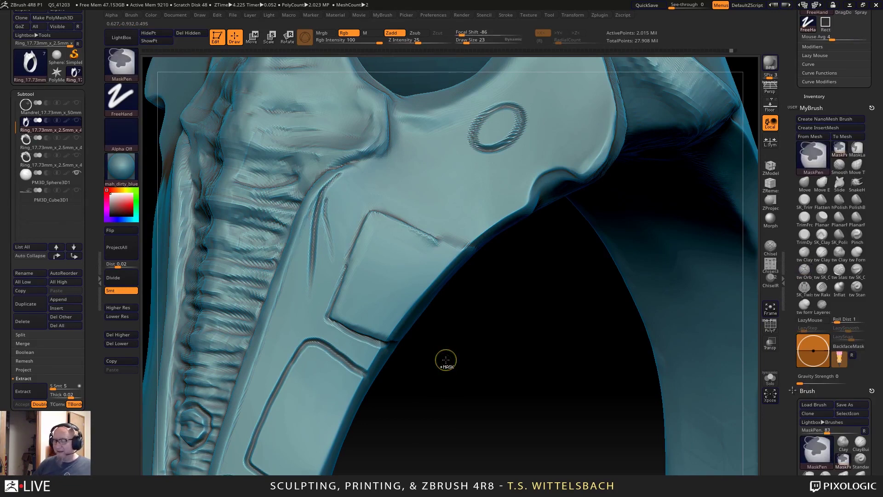
{"action": "key", "text": "ctrl+z"}
{"action": "key", "text": "ctrl+z"}
{"action": "key", "text": "ctrl+z"}
{"action": "key", "text": "ctrl+z"}
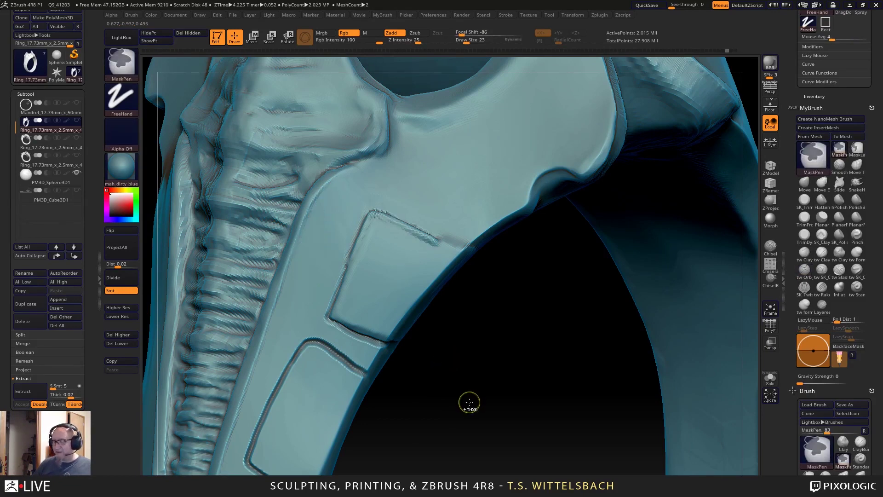
Step back through the undo history until both engraved panels and their masks are gone from the ring's flank.
{"action": "mouse_move", "coordinate": [468, 396]}
{"action": "left_mouse_down"}
{"action": "mouse_move", "coordinate": [432, 368]}
{"action": "mouse_move", "coordinate": [510, 377]}
{"action": "left_mouse_up"}
{"action": "key", "text": "ctrl+z"}
{"action": "key", "text": "ctrl+z"}
{"action": "key", "text": "ctrl+z"}
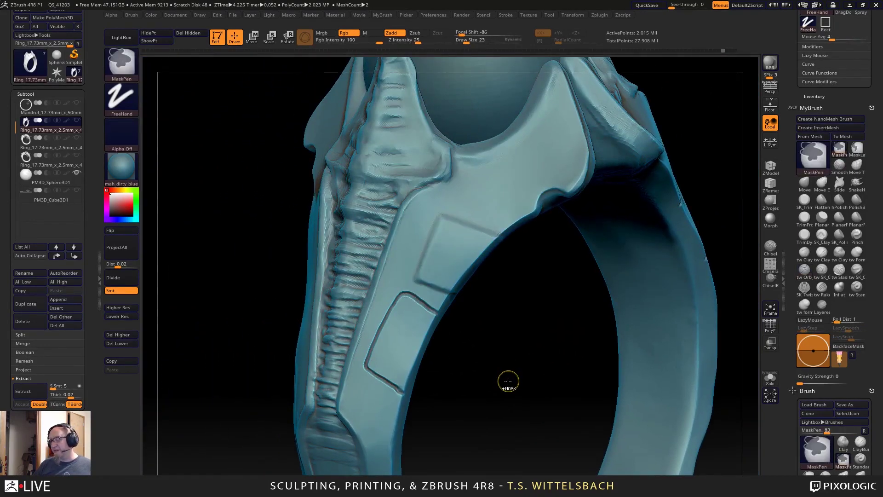
{"action": "key", "text": "ctrl+z"}
{"action": "key", "text": "ctrl+z"}
{"action": "key", "text": "ctrl+z"}
{"action": "key", "text": "ctrl+z"}
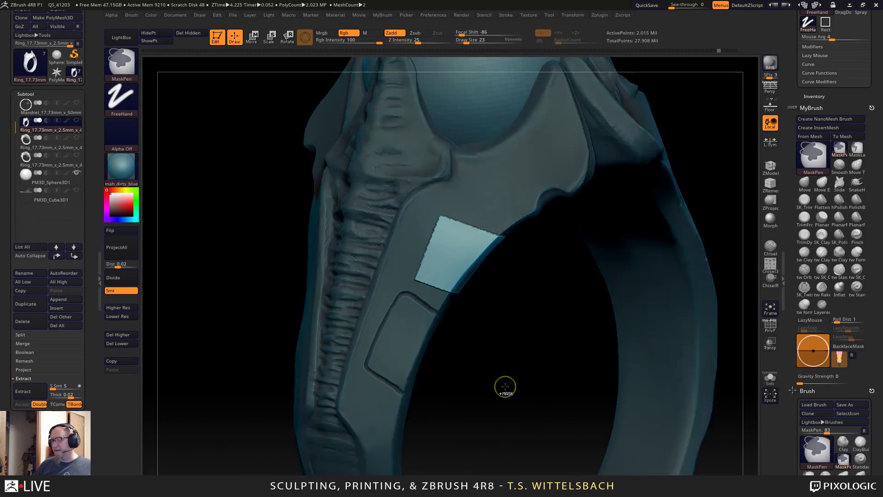
{"action": "key", "text": "ctrl+z"}
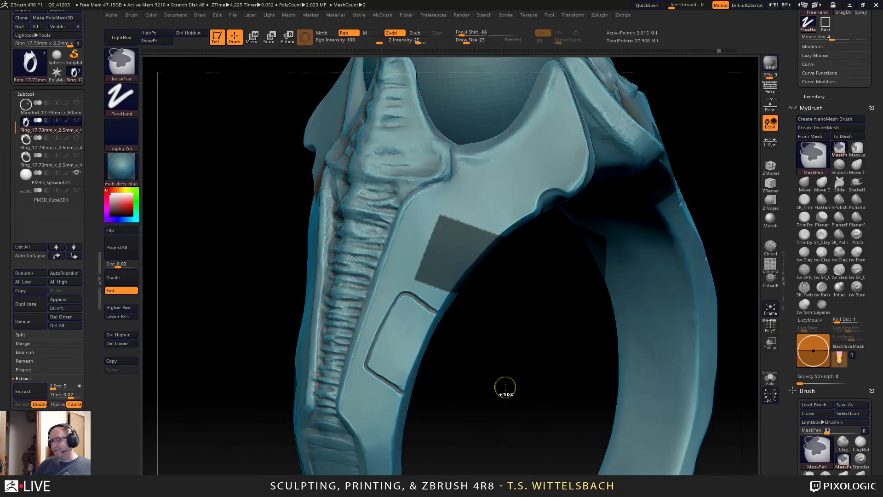
{"action": "key", "text": "ctrl+z"}
{"action": "key", "text": "ctrl+z"}
{"action": "key", "text": "ctrl+z"}
{"action": "key", "text": "ctrl+z"}
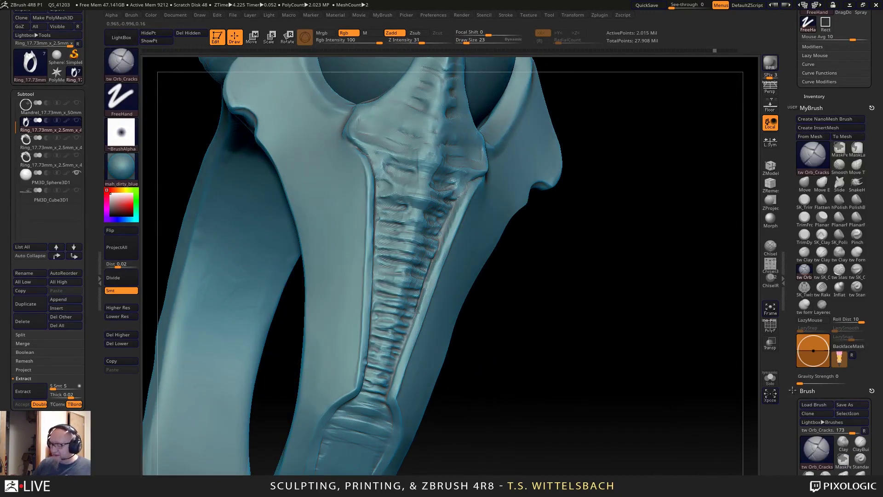
Make a new stroke at the lower end of the spine relief and accept removing the newer undo history entries.
{"action": "left_click", "coordinate": [386, 400]}
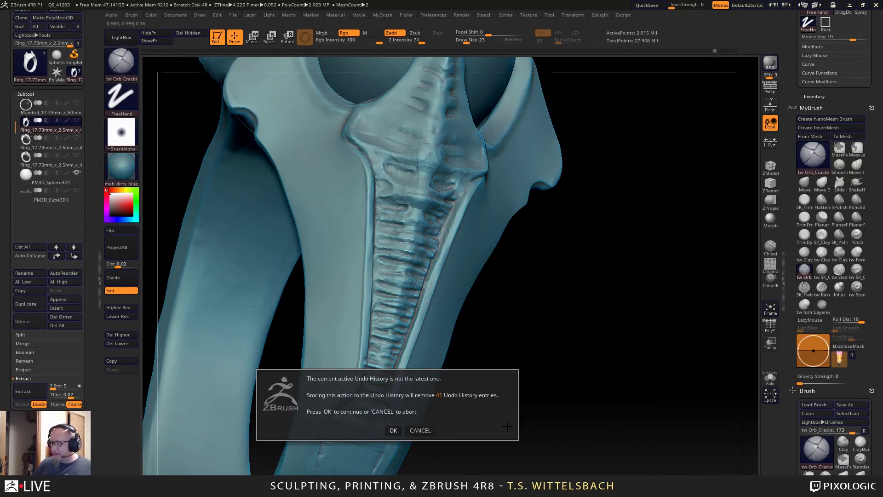
{"action": "left_click", "coordinate": [393, 430]}
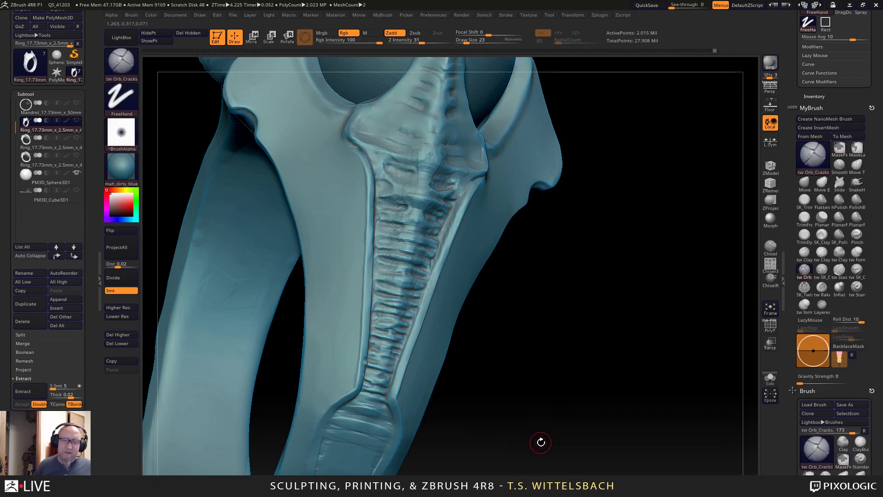
{"action": "left_click_drag", "start_coordinate": [546, 444], "coordinate": [545, 436], "text": "shift"}
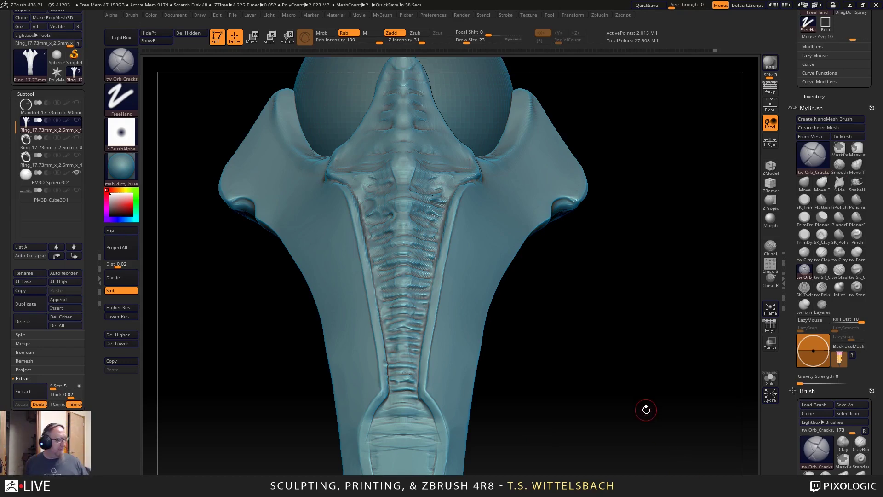
Tighten the raised border beside the spine relief with a symmetrical Pinch stroke at draw size 86.
{"action": "left_click_drag", "start_coordinate": [548, 419], "coordinate": [621, 368]}
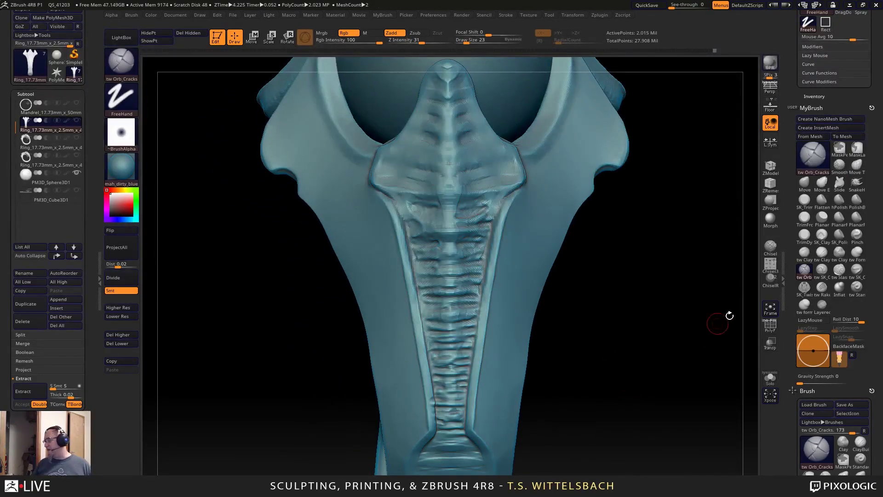
{"action": "left_click", "coordinate": [857, 235]}
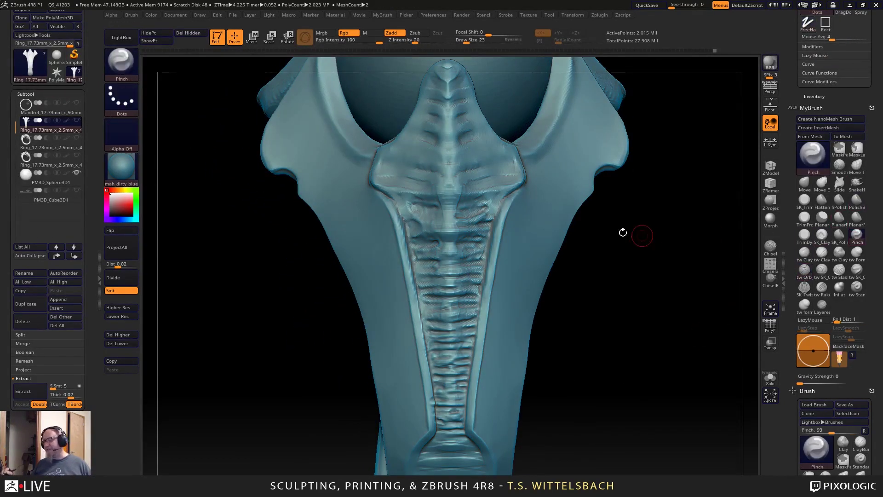
{"action": "key", "text": "space"}
{"action": "left_click_drag", "start_coordinate": [519, 224], "coordinate": [529, 224]}
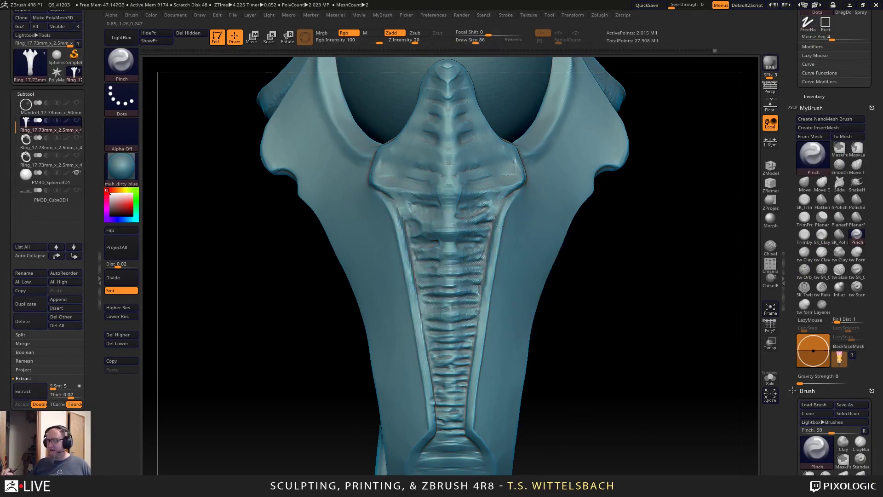
{"action": "key", "text": "ctrl"}
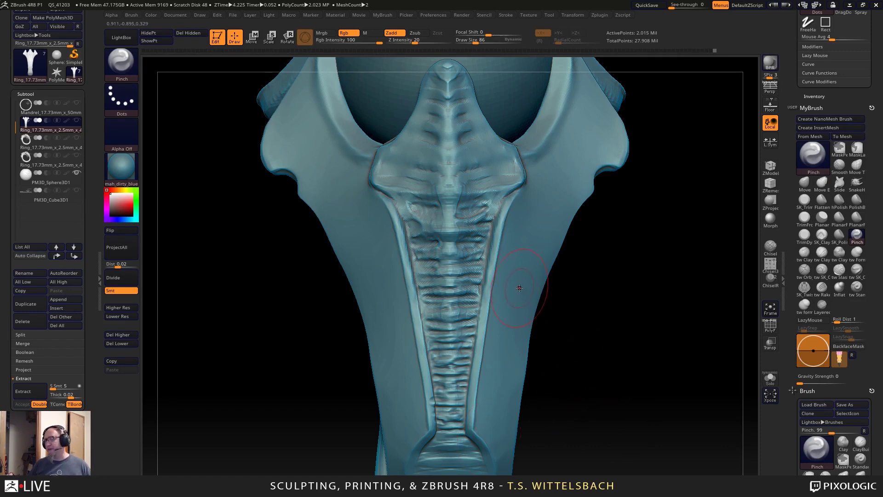
{"action": "key", "text": "x"}
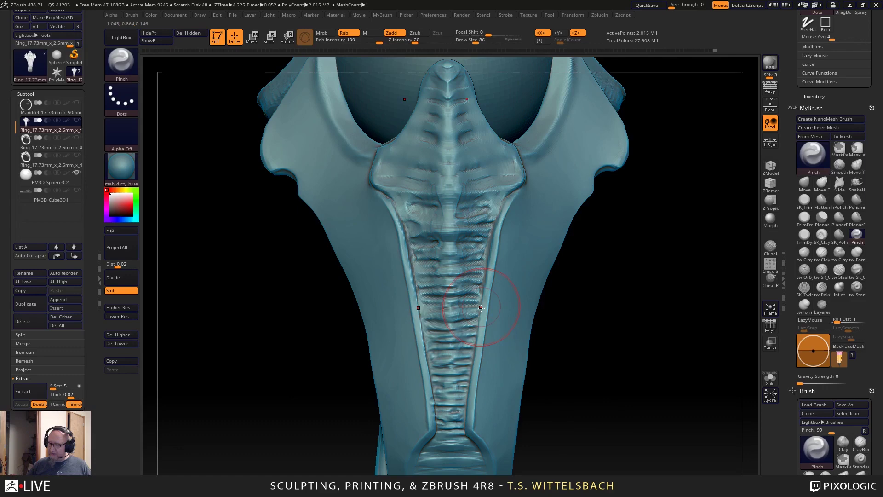
{"action": "left_click_drag", "start_coordinate": [481, 308], "coordinate": [469, 442]}
{"action": "left_click_drag", "start_coordinate": [589, 233], "coordinate": [598, 354], "text": "alt"}
{"action": "left_click_drag", "start_coordinate": [675, 304], "coordinate": [616, 296]}
{"action": "left_click_drag", "start_coordinate": [641, 355], "coordinate": [598, 365]}
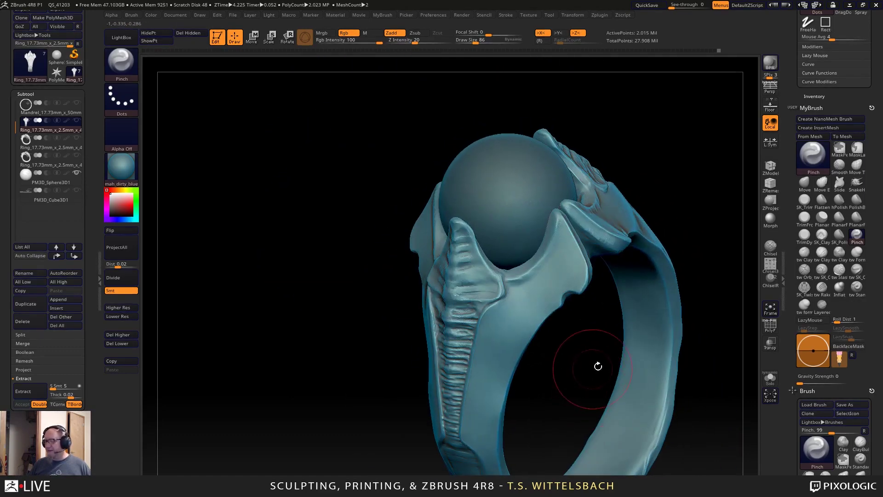
Brush clay onto the plate at the head of the spine relief with tw ClayTubes at draw size 54.
{"action": "left_click", "coordinate": [804, 252]}
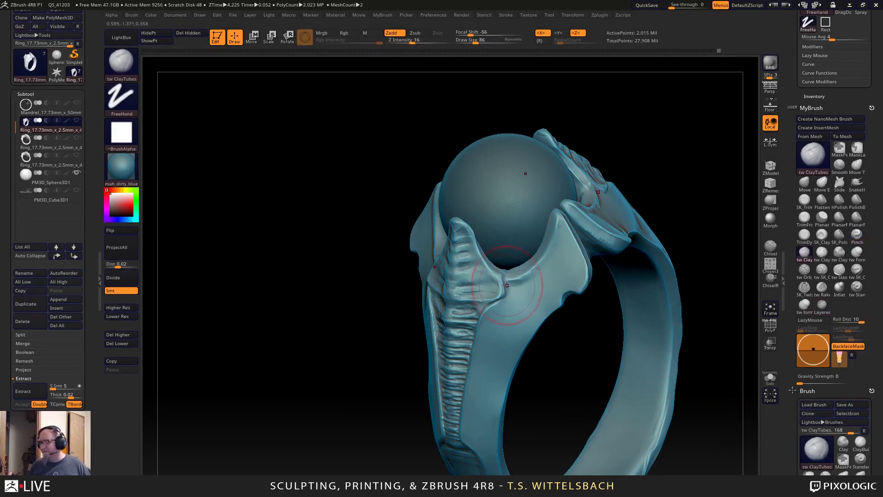
{"action": "key", "text": "space"}
{"action": "left_click_drag", "start_coordinate": [506, 284], "coordinate": [501, 284]}
{"action": "left_click_drag", "start_coordinate": [576, 331], "coordinate": [616, 334]}
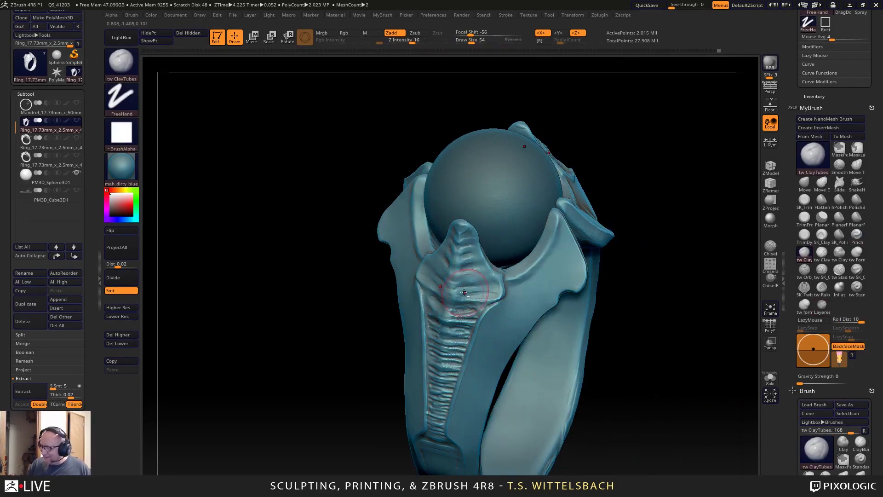
{"action": "mouse_move", "coordinate": [465, 293]}
{"action": "left_mouse_down"}
{"action": "mouse_move", "coordinate": [492, 290]}
{"action": "mouse_move", "coordinate": [478, 276]}
{"action": "mouse_move", "coordinate": [490, 273]}
{"action": "left_mouse_up"}
{"action": "left_click_drag", "start_coordinate": [663, 270], "coordinate": [658, 221]}
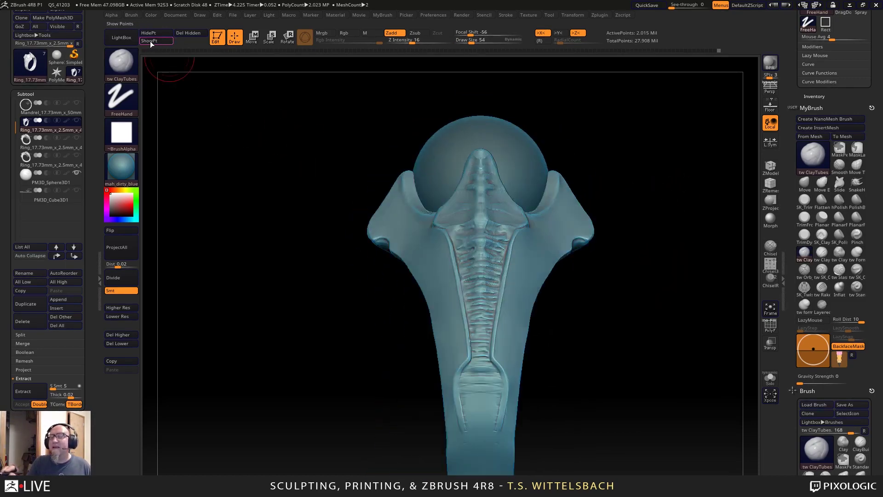
Open the QS_3725 quicksave project without saving the ring's changes.
{"action": "left_click", "coordinate": [123, 38]}
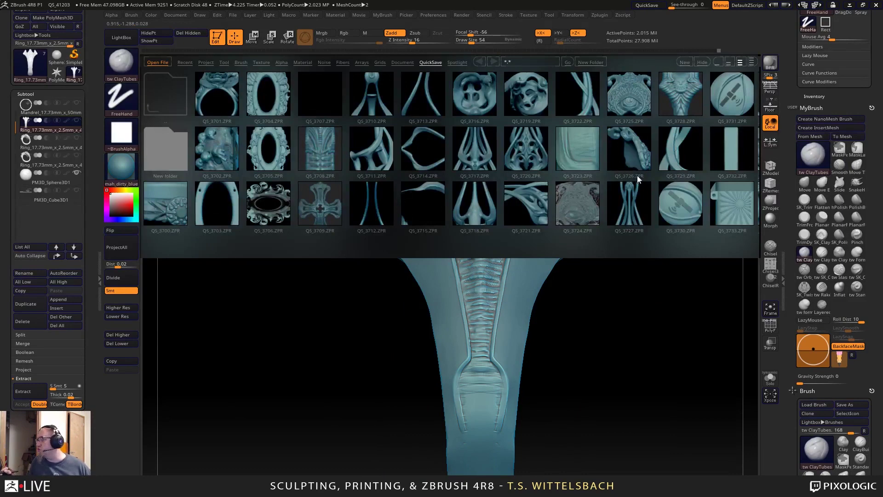
{"action": "left_click_drag", "start_coordinate": [637, 176], "coordinate": [606, 192]}
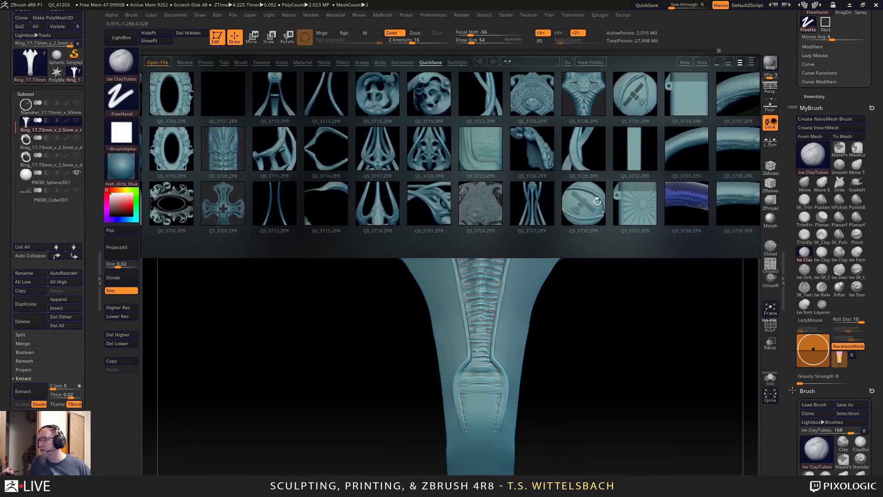
{"action": "double_click", "coordinate": [536, 104]}
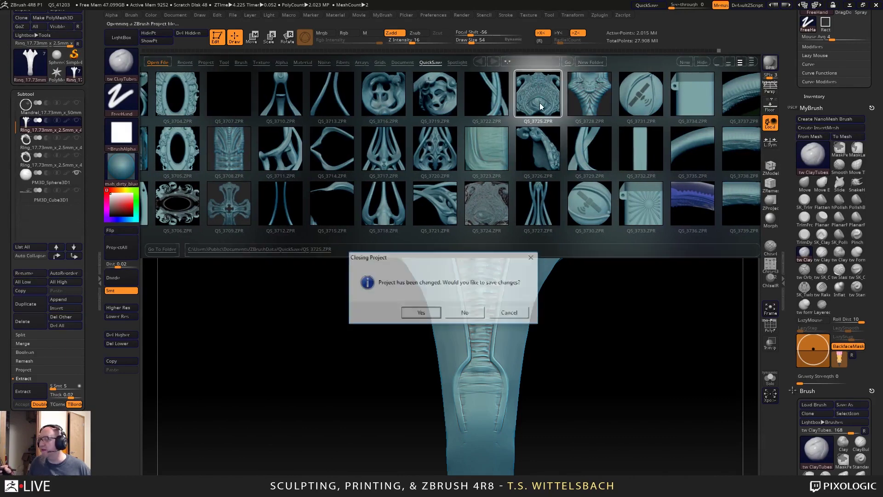
{"action": "left_click", "coordinate": [466, 313]}
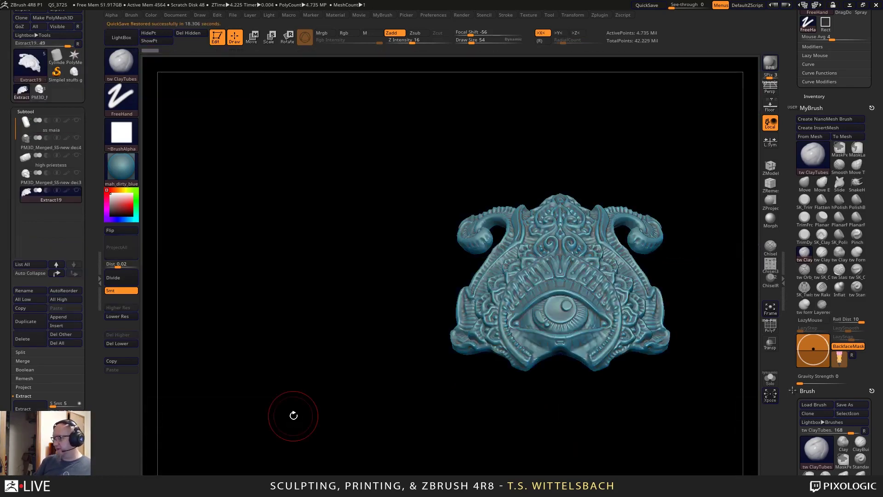
{"action": "left_click_drag", "start_coordinate": [573, 423], "coordinate": [644, 397]}
{"action": "left_click_drag", "start_coordinate": [668, 326], "coordinate": [669, 361], "text": "alt"}
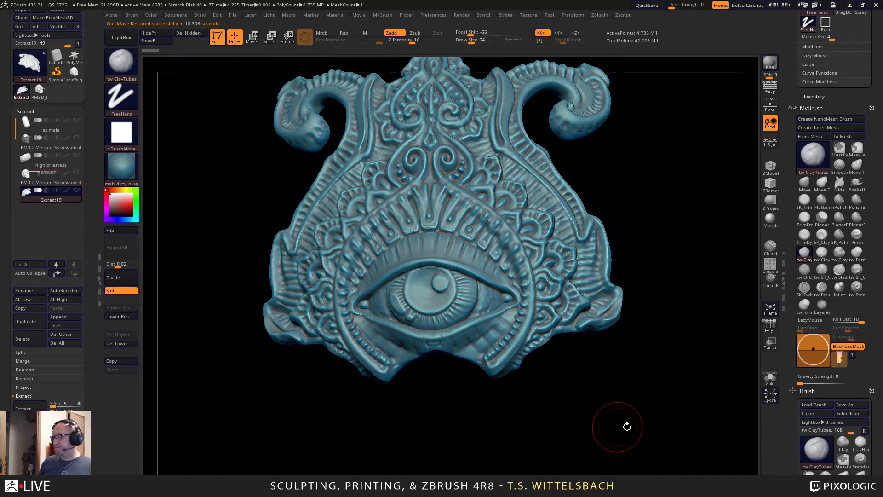
Make the PM3D_Merged_SS-new dec3 skull subtool active and flip its surface normals.
{"action": "left_click", "coordinate": [60, 184]}
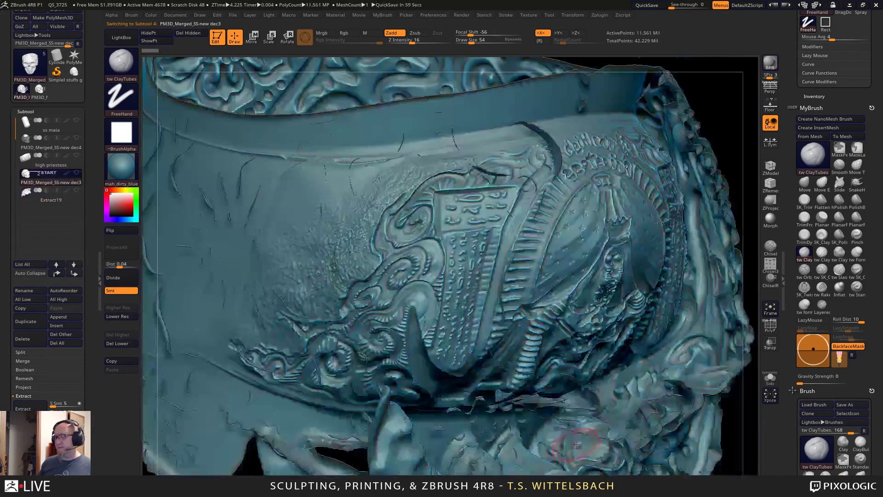
{"action": "left_click_drag", "start_coordinate": [731, 465], "coordinate": [551, 364], "text": "alt"}
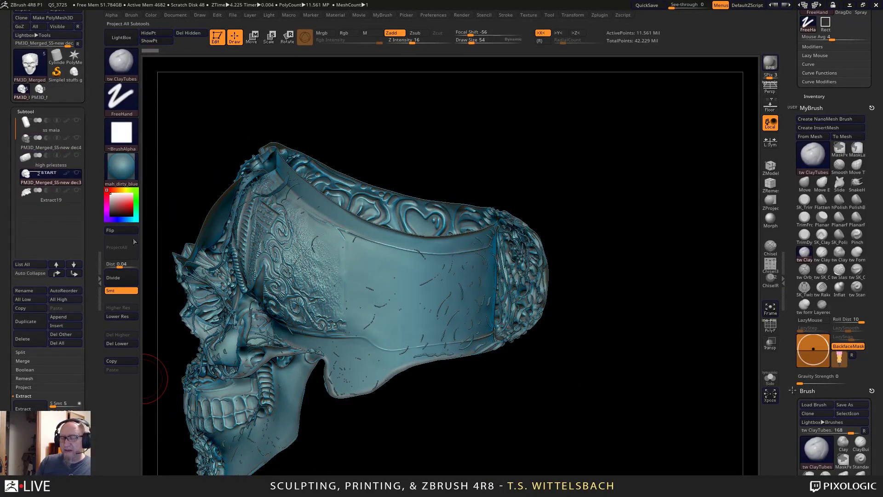
{"action": "left_click", "coordinate": [125, 230]}
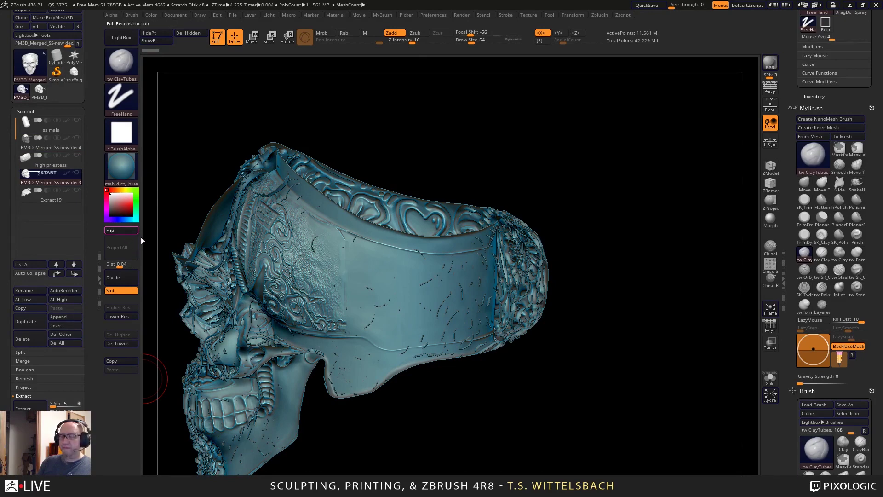
{"action": "mouse_move", "coordinate": [305, 430]}
{"action": "left_mouse_down"}
{"action": "mouse_move", "coordinate": [612, 414]}
{"action": "mouse_move", "coordinate": [176, 425]}
{"action": "left_mouse_up"}
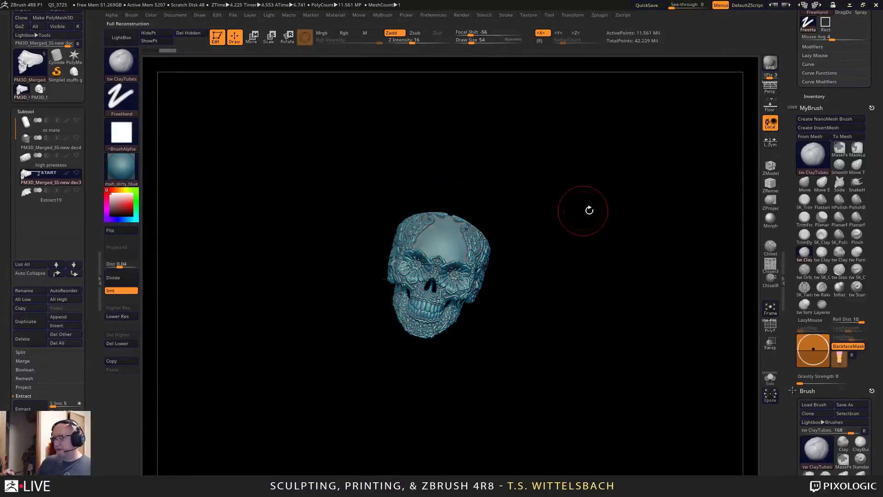
{"action": "left_click_drag", "start_coordinate": [587, 209], "coordinate": [586, 374]}
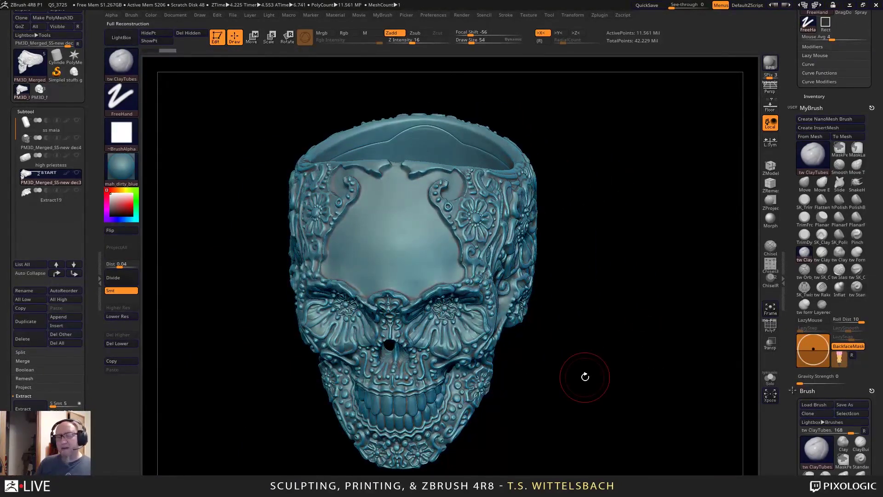
Show the Extract19 eye ornament on the skull's forehead and examine the floral carving along the ring's side.
{"action": "left_click", "coordinate": [77, 191]}
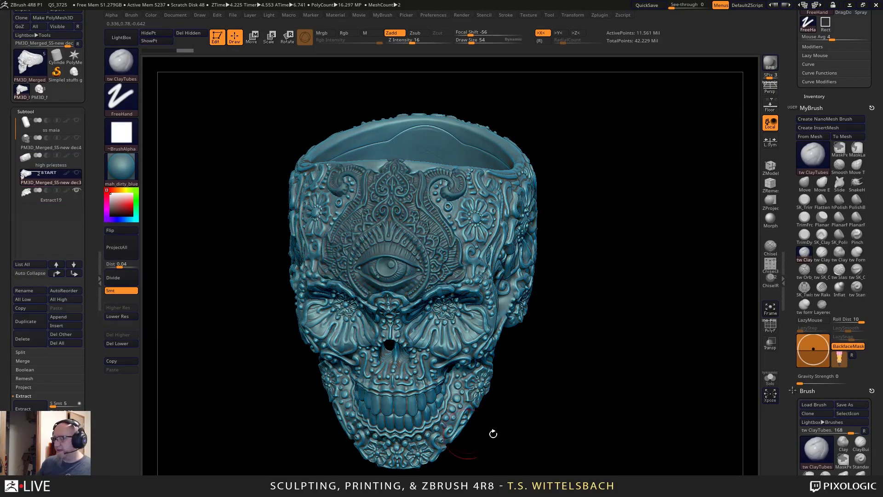
{"action": "left_click_drag", "start_coordinate": [491, 432], "coordinate": [565, 399]}
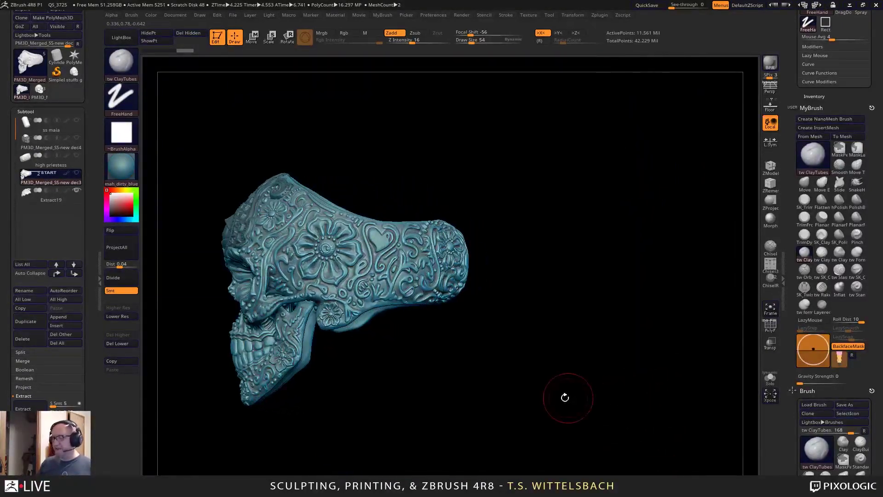
{"action": "left_click_drag", "start_coordinate": [475, 372], "coordinate": [538, 420]}
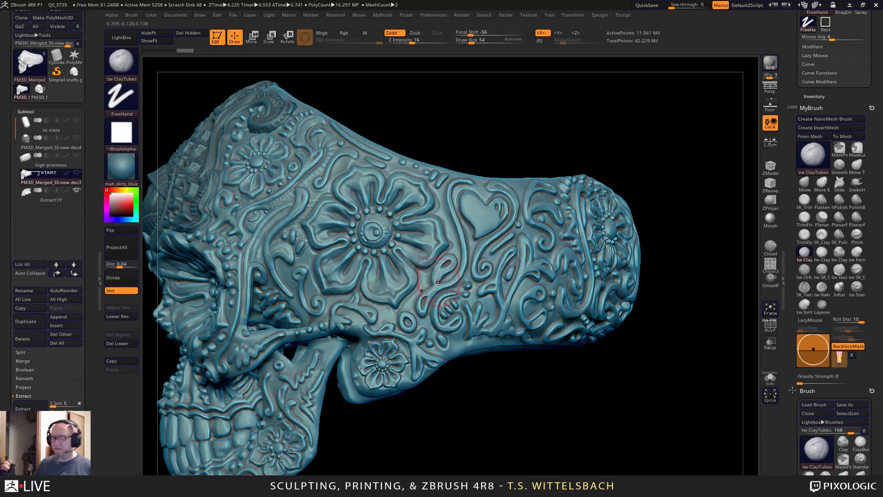
{"action": "left_click_drag", "start_coordinate": [420, 396], "coordinate": [619, 430]}
{"action": "left_click_drag", "start_coordinate": [696, 426], "coordinate": [522, 382], "text": "alt"}
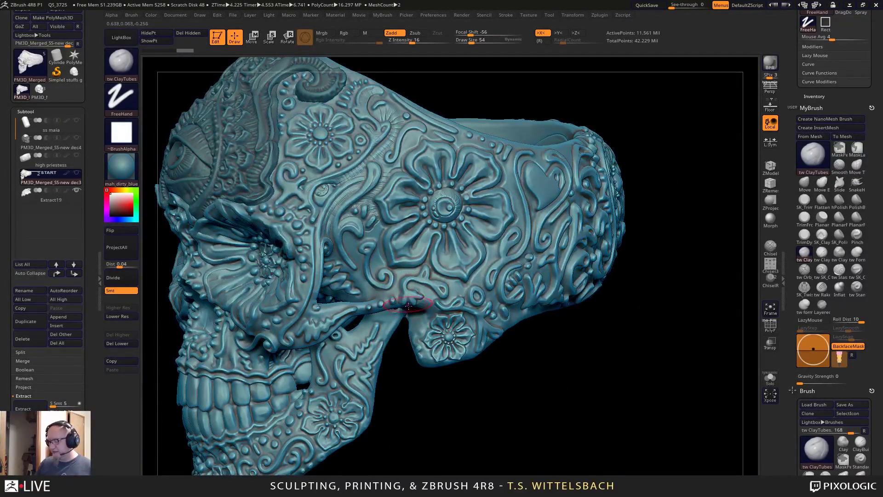
{"action": "left_click_drag", "start_coordinate": [424, 406], "coordinate": [535, 413]}
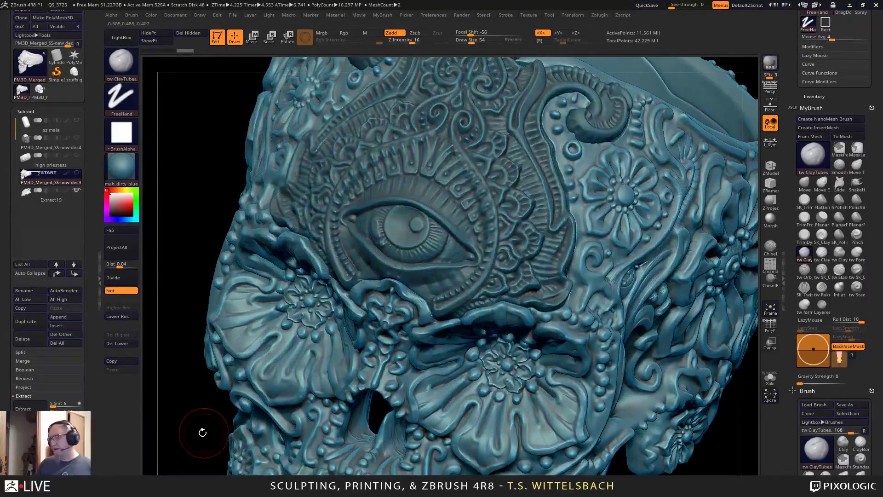
Examine the forehead eye ornament, its curled horns and the flower-filled eye sockets up close.
{"action": "left_click_drag", "start_coordinate": [203, 432], "coordinate": [136, 299]}
{"action": "left_click_drag", "start_coordinate": [709, 90], "coordinate": [646, 295]}
{"action": "left_click_drag", "start_coordinate": [605, 214], "coordinate": [601, 186]}
{"action": "left_click_drag", "start_coordinate": [471, 200], "coordinate": [621, 151]}
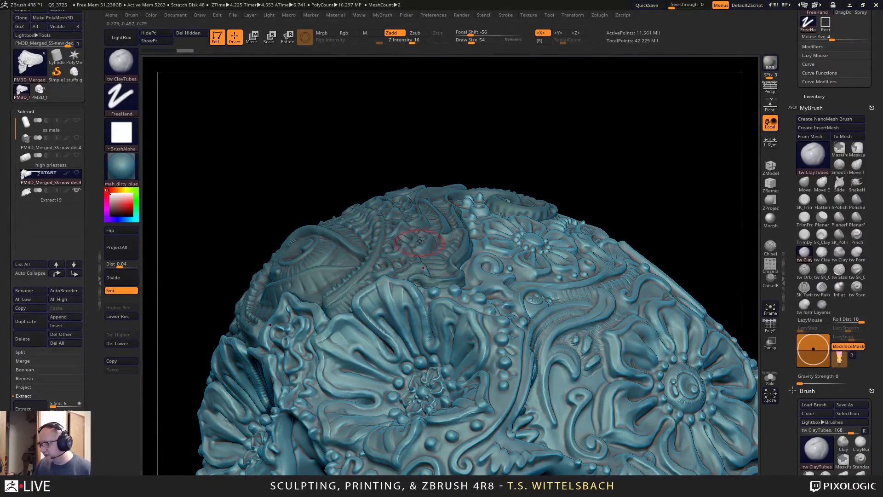
{"action": "left_click_drag", "start_coordinate": [635, 158], "coordinate": [655, 72]}
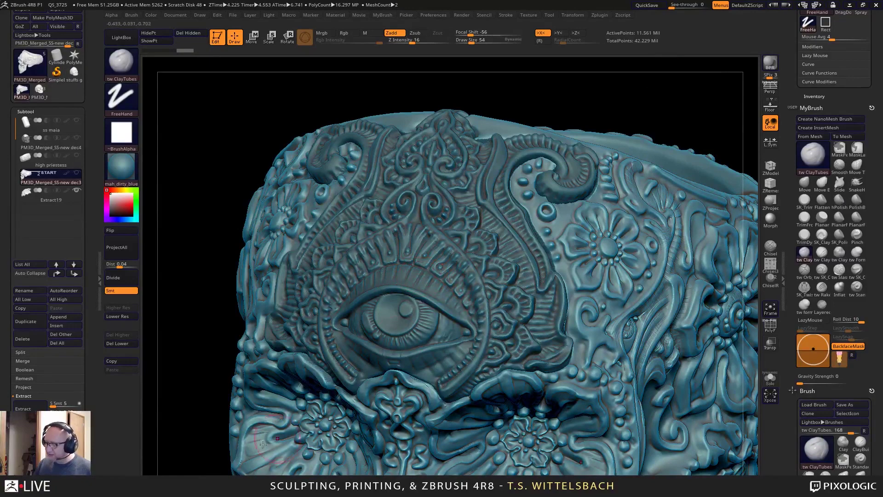
{"action": "mouse_move", "coordinate": [213, 438]}
{"action": "left_mouse_down"}
{"action": "mouse_move", "coordinate": [186, 426]}
{"action": "mouse_move", "coordinate": [216, 426]}
{"action": "left_mouse_up"}
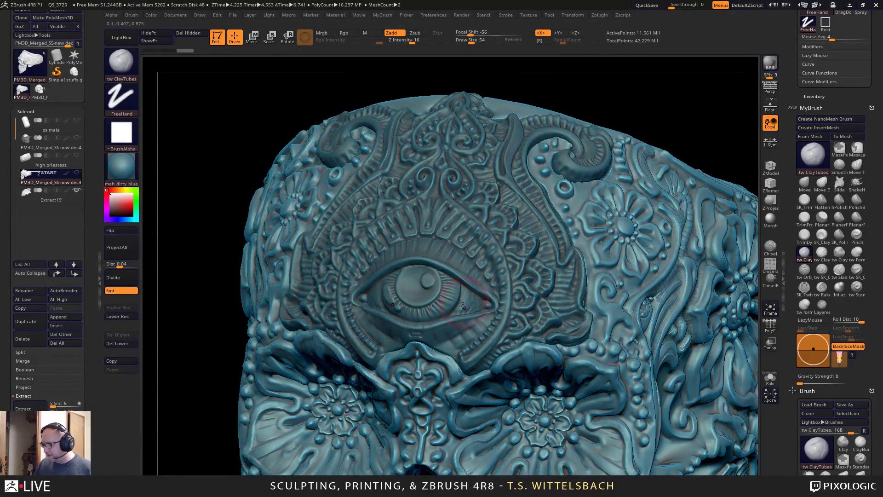
{"action": "left_click_drag", "start_coordinate": [217, 473], "coordinate": [264, 389], "text": "alt"}
{"action": "mouse_move", "coordinate": [575, 460]}
{"action": "left_mouse_down"}
{"action": "mouse_move", "coordinate": [592, 454]}
{"action": "mouse_move", "coordinate": [559, 466]}
{"action": "mouse_move", "coordinate": [617, 332]}
{"action": "mouse_move", "coordinate": [621, 346]}
{"action": "mouse_move", "coordinate": [583, 363]}
{"action": "left_mouse_up"}
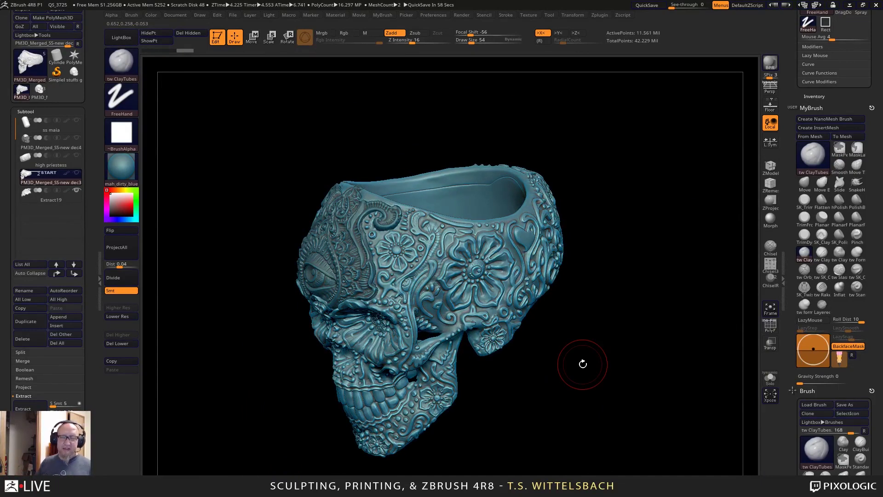
Examine the inside of the skull ring, including The High Priestess relief, the nasal cavity and the palate.
{"action": "mouse_move", "coordinate": [583, 364]}
{"action": "left_mouse_down"}
{"action": "mouse_move", "coordinate": [521, 416]}
{"action": "mouse_move", "coordinate": [542, 386]}
{"action": "mouse_move", "coordinate": [585, 359]}
{"action": "mouse_move", "coordinate": [594, 377]}
{"action": "mouse_move", "coordinate": [588, 353]}
{"action": "mouse_move", "coordinate": [578, 405]}
{"action": "mouse_move", "coordinate": [573, 358]}
{"action": "mouse_move", "coordinate": [598, 351]}
{"action": "mouse_move", "coordinate": [667, 292]}
{"action": "mouse_move", "coordinate": [657, 312]}
{"action": "left_mouse_up"}
{"action": "mouse_move", "coordinate": [613, 365]}
{"action": "left_mouse_down"}
{"action": "mouse_move", "coordinate": [570, 339]}
{"action": "mouse_move", "coordinate": [552, 384]}
{"action": "mouse_move", "coordinate": [562, 368]}
{"action": "mouse_move", "coordinate": [566, 375]}
{"action": "mouse_move", "coordinate": [417, 272]}
{"action": "left_mouse_up"}
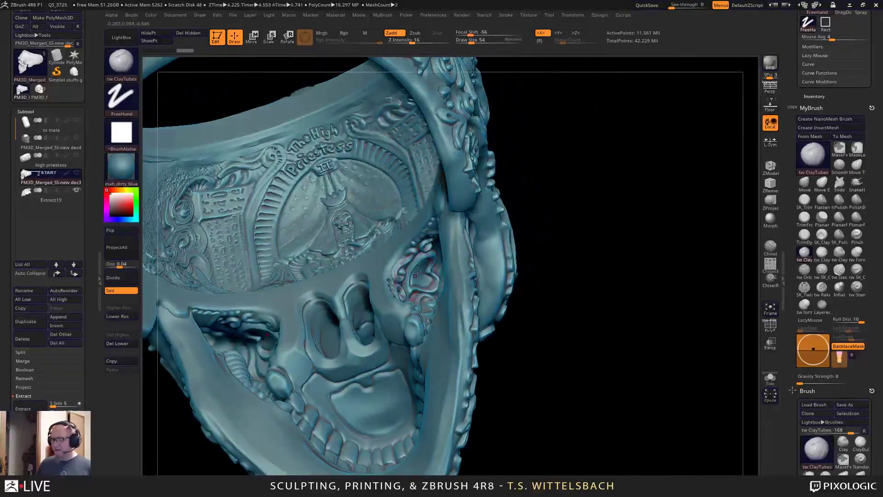
{"action": "mouse_move", "coordinate": [588, 360]}
{"action": "left_mouse_down"}
{"action": "mouse_move", "coordinate": [591, 385]}
{"action": "mouse_move", "coordinate": [584, 382]}
{"action": "left_mouse_up"}
{"action": "mouse_move", "coordinate": [360, 397]}
{"action": "left_mouse_down"}
{"action": "mouse_move", "coordinate": [367, 406]}
{"action": "mouse_move", "coordinate": [362, 400]}
{"action": "left_mouse_up"}
{"action": "key", "text": "ctrl"}
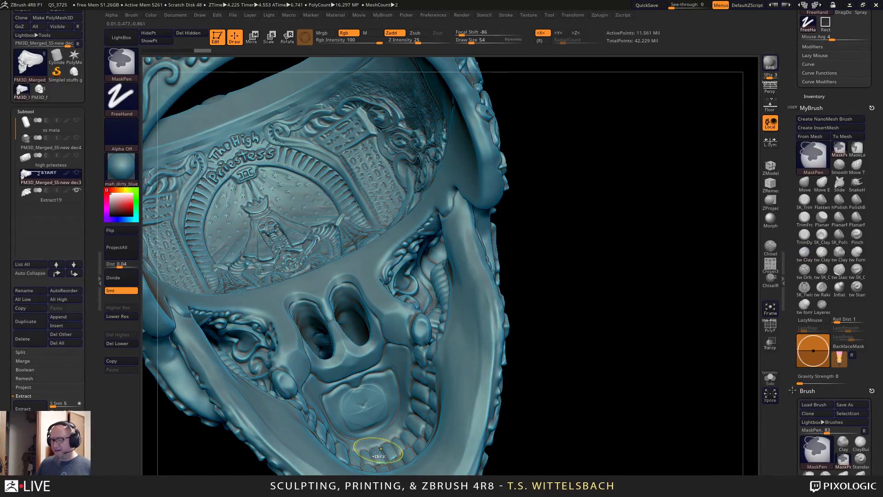
{"action": "key", "text": "ctrl+z"}
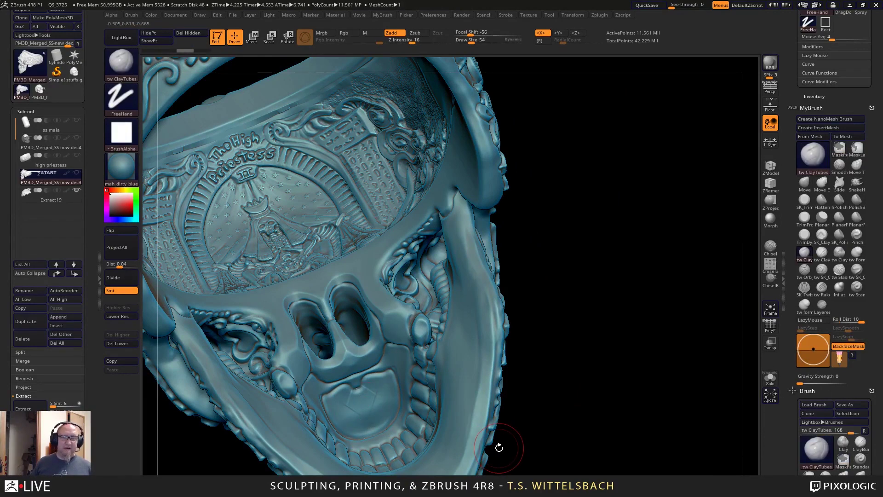
{"action": "left_click_drag", "start_coordinate": [578, 351], "coordinate": [545, 393]}
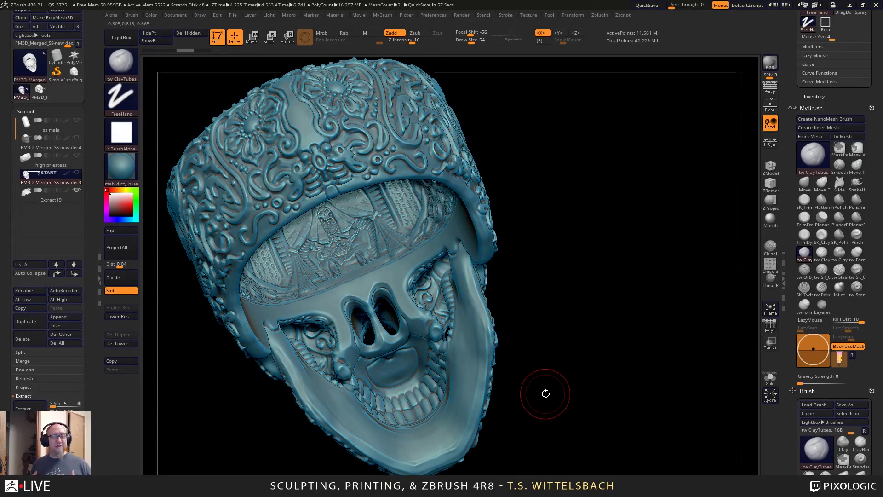
{"action": "left_click_drag", "start_coordinate": [592, 239], "coordinate": [609, 363]}
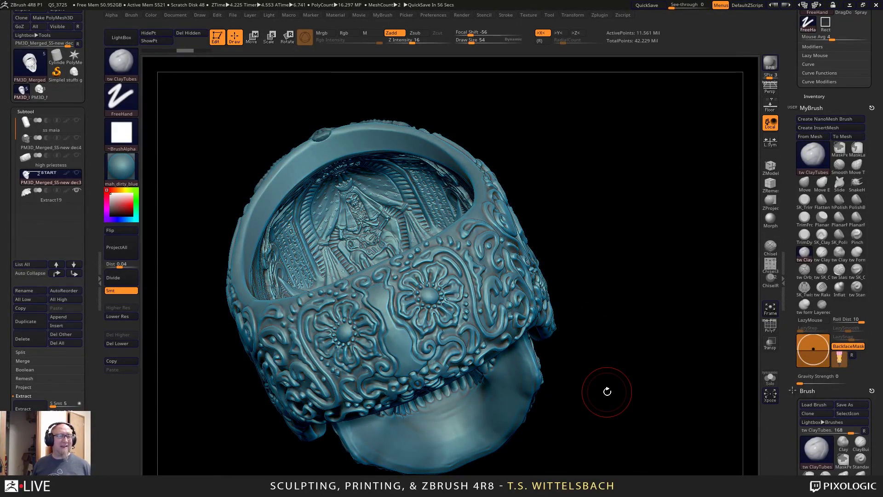
Isolate the front part of the skull ring from the side, hiding the rear band.
{"action": "left_click_drag", "start_coordinate": [604, 271], "coordinate": [648, 423]}
{"action": "left_click_drag", "start_coordinate": [732, 105], "coordinate": [201, 429], "text": "ctrl+shift"}
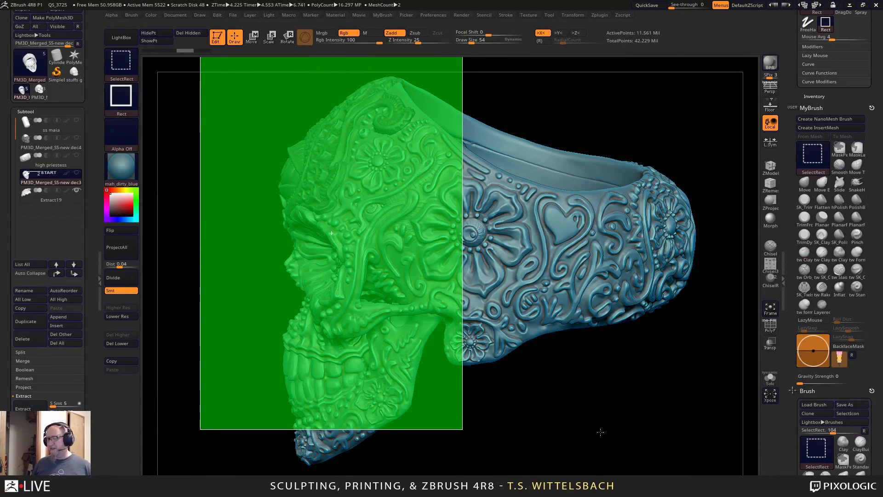
{"action": "mouse_move", "coordinate": [601, 432]}
{"action": "left_mouse_down", "text": "ctrl+shift"}
{"action": "mouse_move", "coordinate": [577, 428]}
{"action": "mouse_move", "coordinate": [542, 396]}
{"action": "mouse_move", "coordinate": [624, 395]}
{"action": "left_mouse_up", "text": "ctrl+shift"}
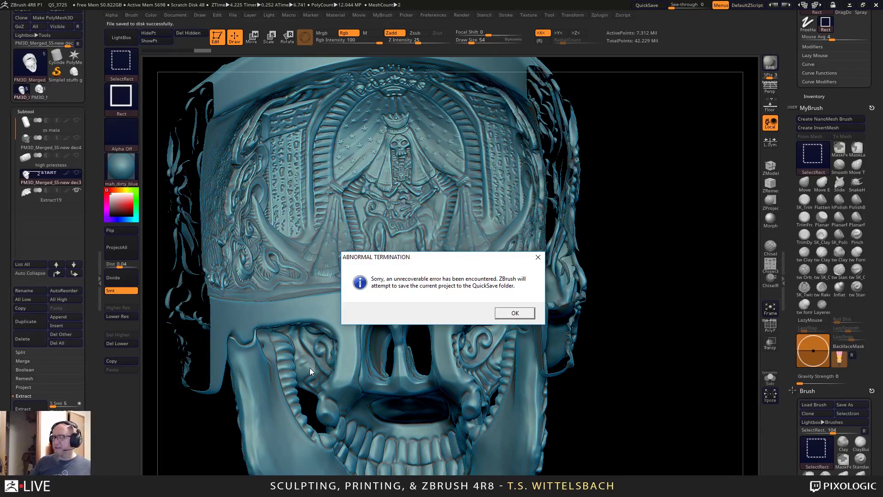
Dismiss the crash messages, relaunch ZBrush 4R8, and close its home page and the abnormal-termination note.
{"action": "left_click", "coordinate": [515, 313]}
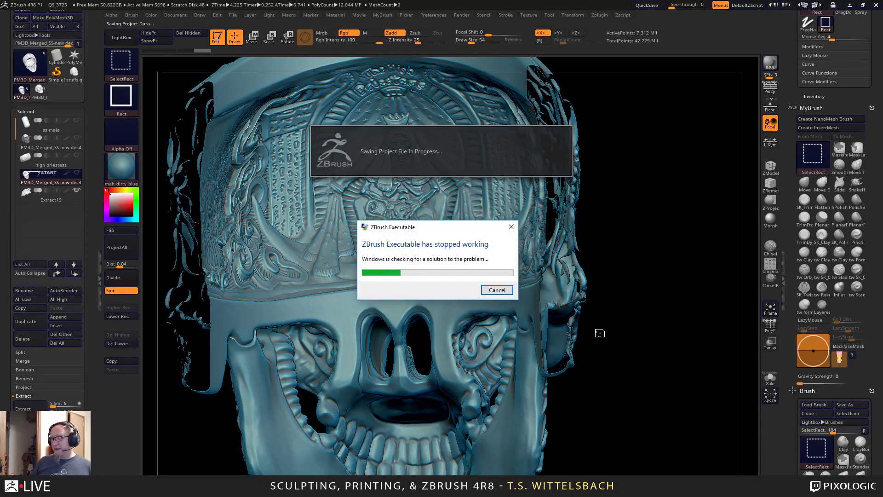
{"action": "left_click", "coordinate": [504, 294]}
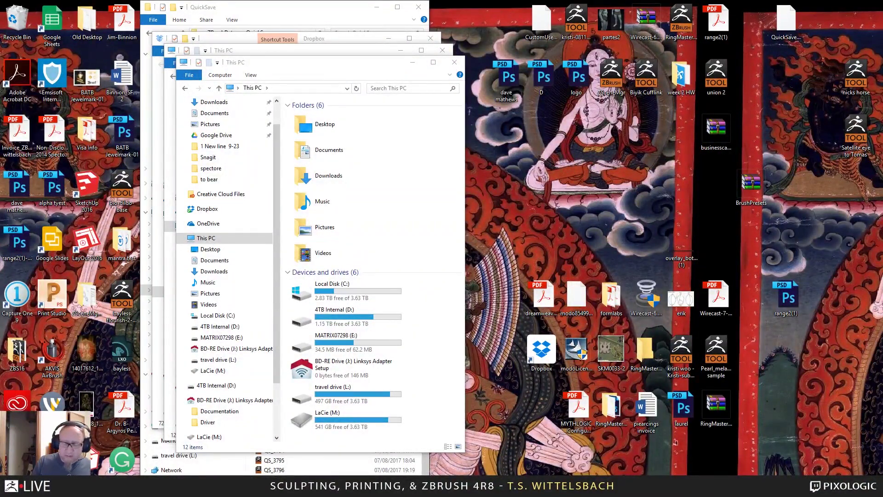
{"action": "key", "text": "super"}
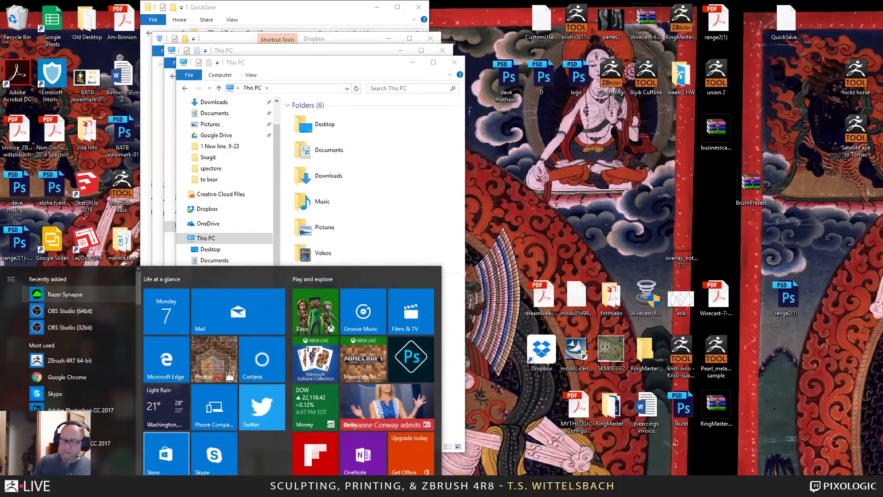
{"action": "scroll", "coordinate": [69, 345], "scroll_direction": "down", "scroll_amount": 10}
{"action": "scroll", "coordinate": [69, 345], "scroll_direction": "down", "scroll_amount": 6}
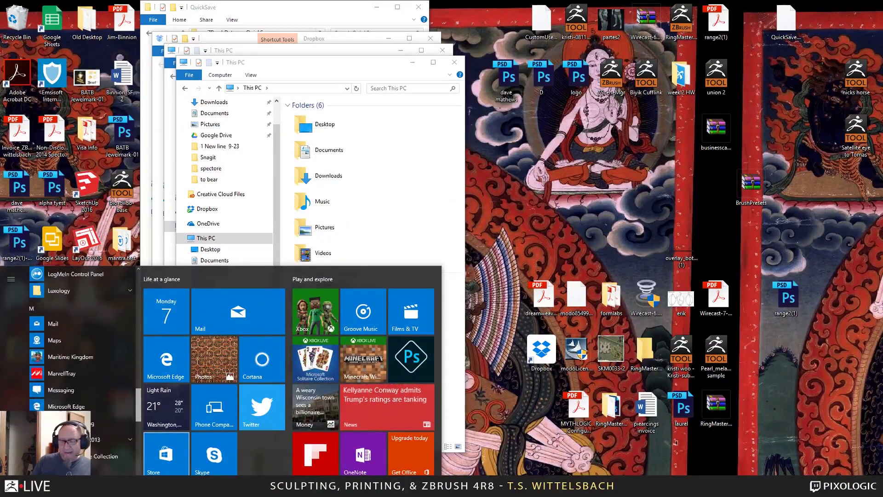
{"action": "scroll", "coordinate": [69, 345], "scroll_direction": "down", "scroll_amount": 8}
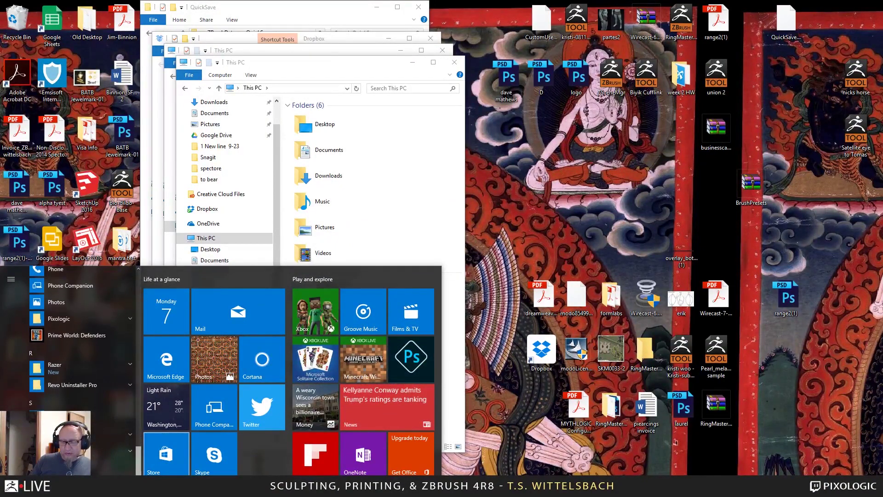
{"action": "scroll", "coordinate": [69, 345], "scroll_direction": "up", "scroll_amount": 5}
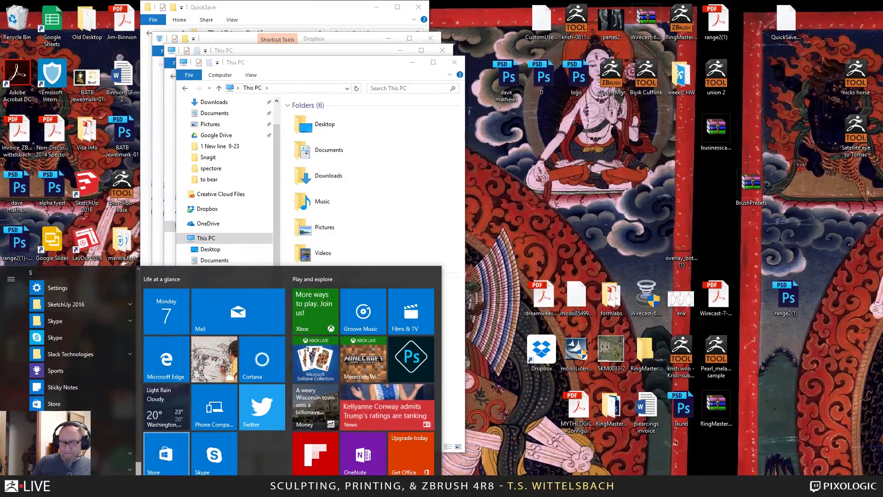
{"action": "scroll", "coordinate": [69, 345], "scroll_direction": "up", "scroll_amount": 3}
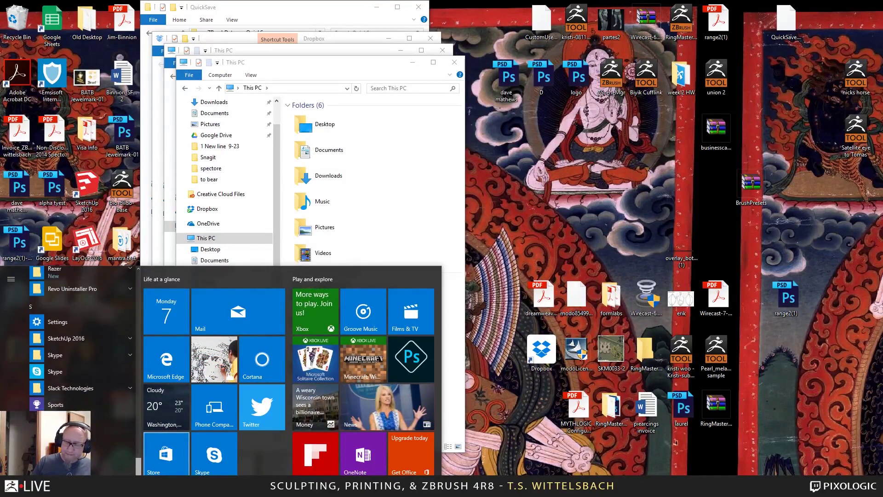
{"action": "left_click", "coordinate": [69, 296]}
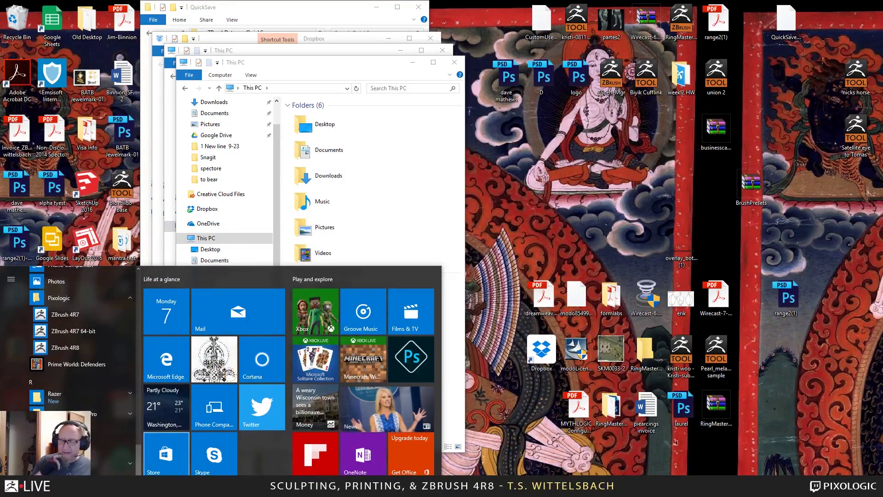
{"action": "left_click", "coordinate": [92, 351]}
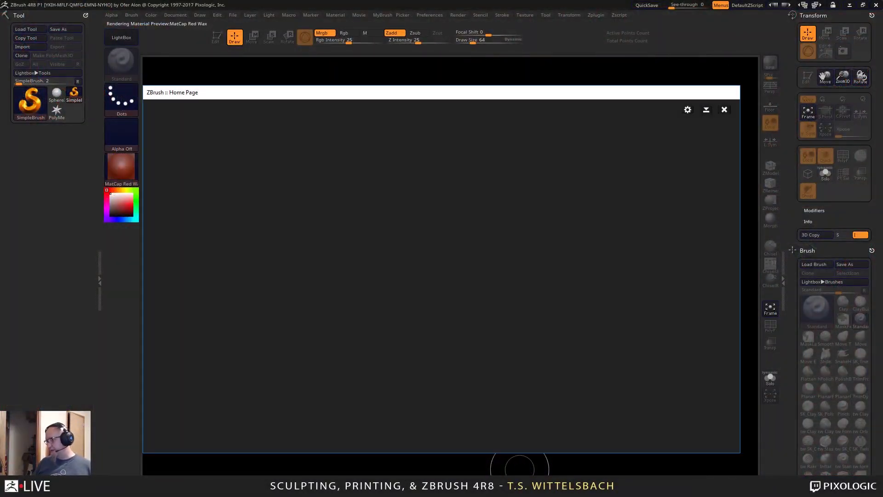
{"action": "left_click", "coordinate": [725, 110]}
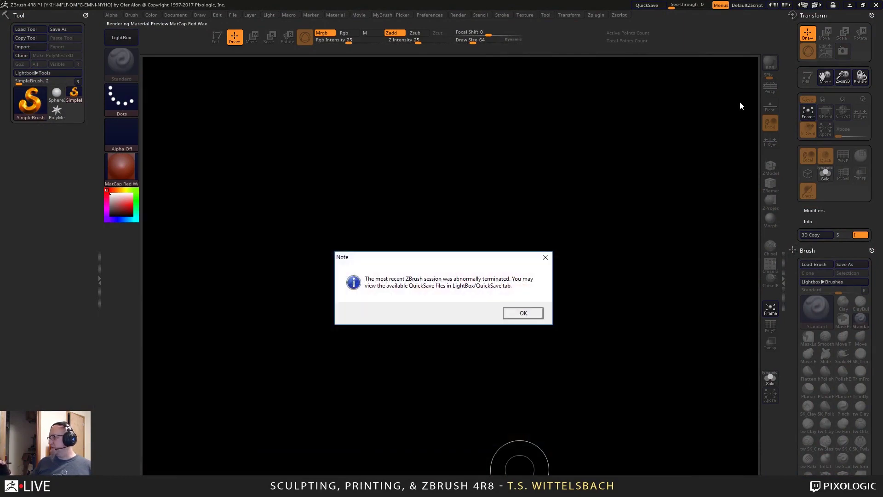
{"action": "left_click", "coordinate": [528, 313]}
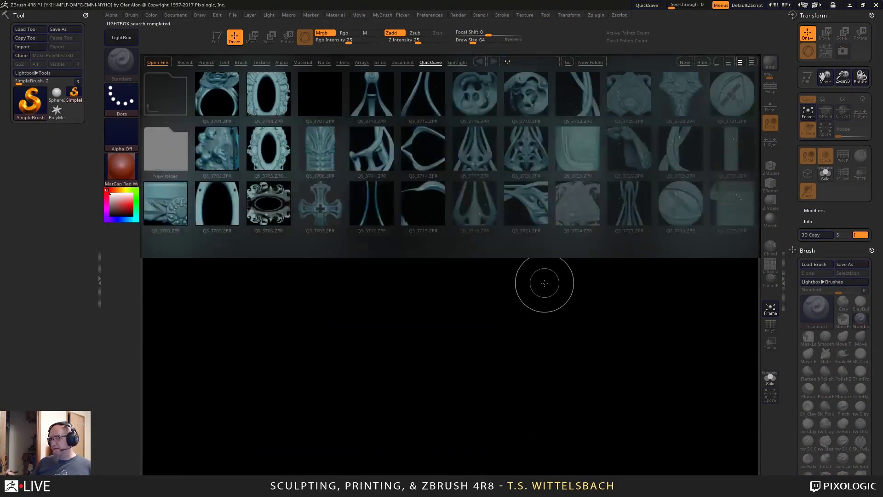
Open the quicksaved muscular body project QS_3764.ZPR without saving changes to the current project.
{"action": "scroll", "coordinate": [510, 187], "scroll_direction": "down", "scroll_amount": 3}
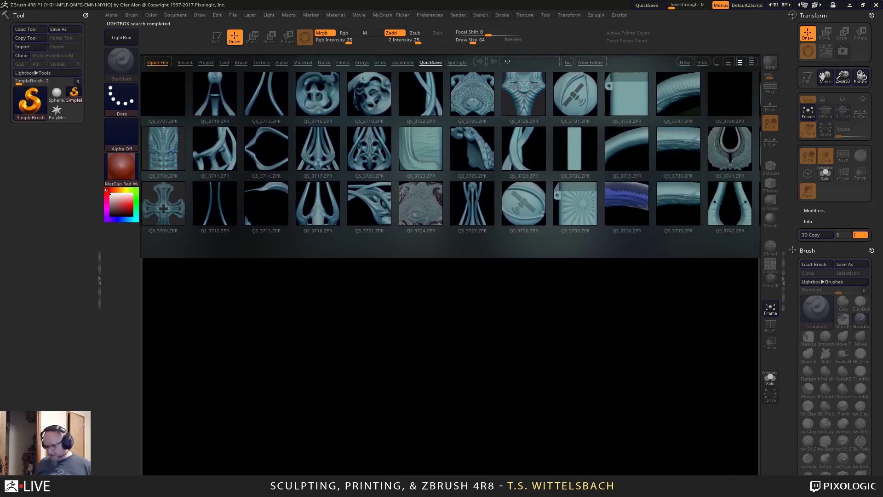
{"action": "key", "text": "super"}
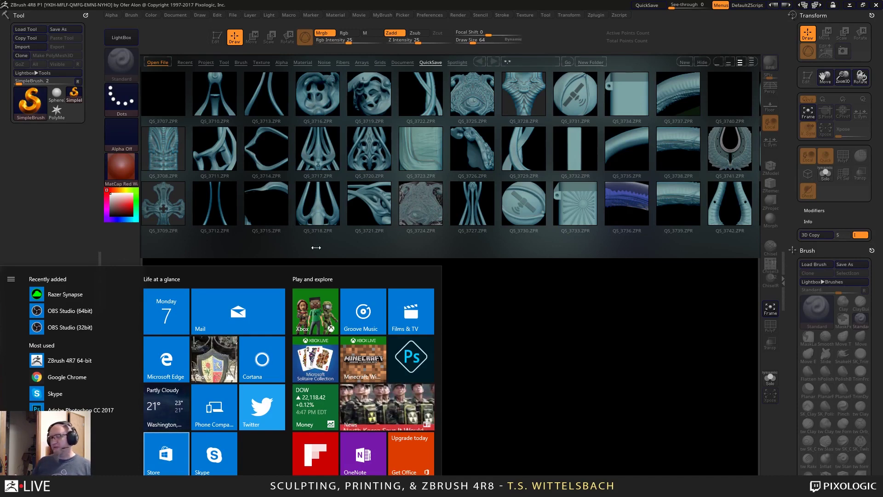
{"action": "left_click", "coordinate": [574, 305]}
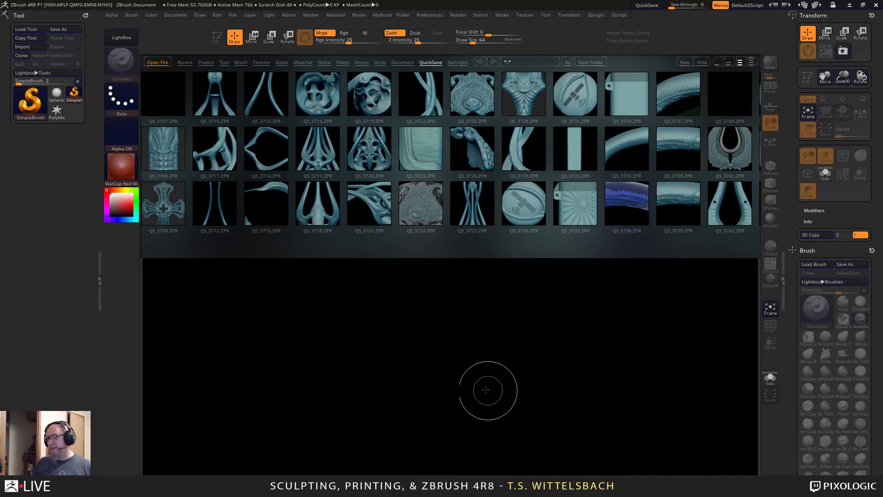
{"action": "left_click_drag", "start_coordinate": [601, 172], "coordinate": [504, 200]}
{"action": "left_click_drag", "start_coordinate": [409, 266], "coordinate": [390, 279]}
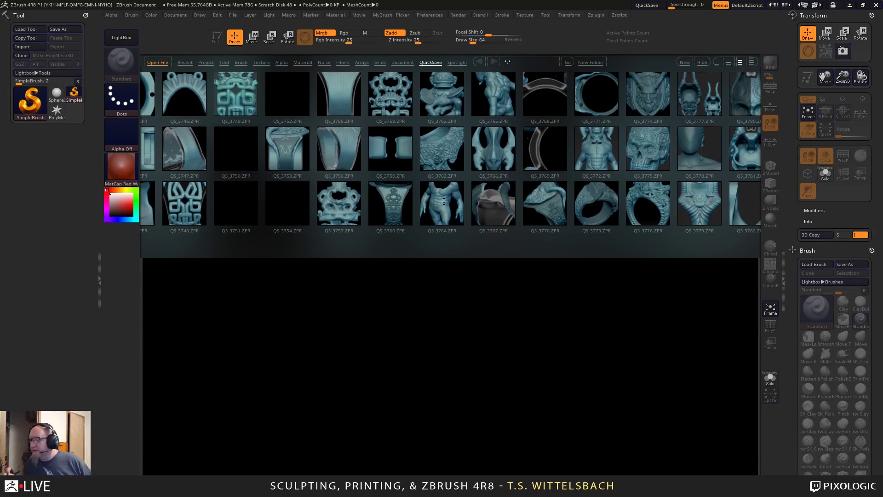
{"action": "double_click", "coordinate": [444, 203]}
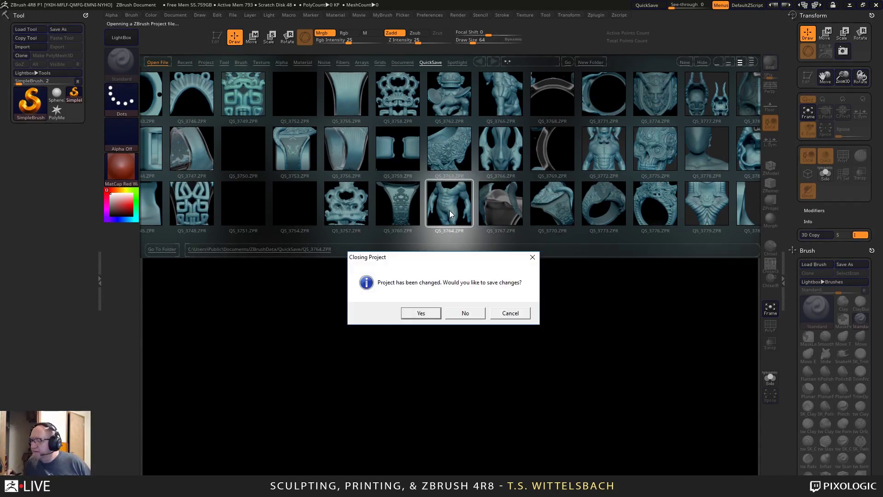
{"action": "left_click", "coordinate": [469, 315]}
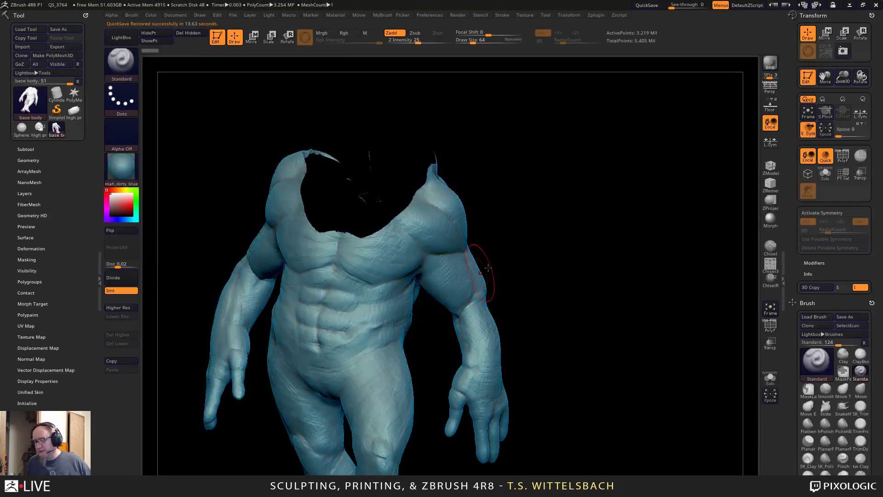
Bring the body's upper back into view and dock the Brush, MyBrush, Stroke and Zplugin palettes beside the canvas.
{"action": "left_click_drag", "start_coordinate": [574, 219], "coordinate": [587, 265]}
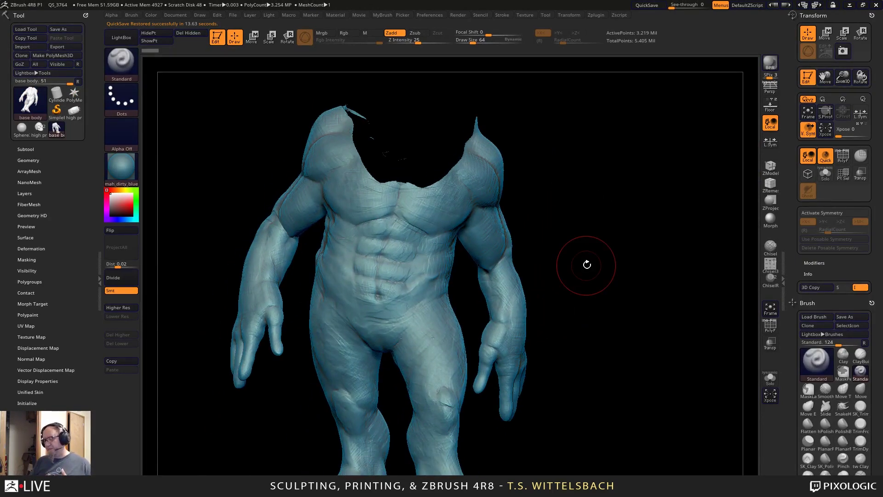
{"action": "left_click_drag", "start_coordinate": [587, 264], "coordinate": [294, 473]}
{"action": "left_click_drag", "start_coordinate": [656, 162], "coordinate": [746, 217]}
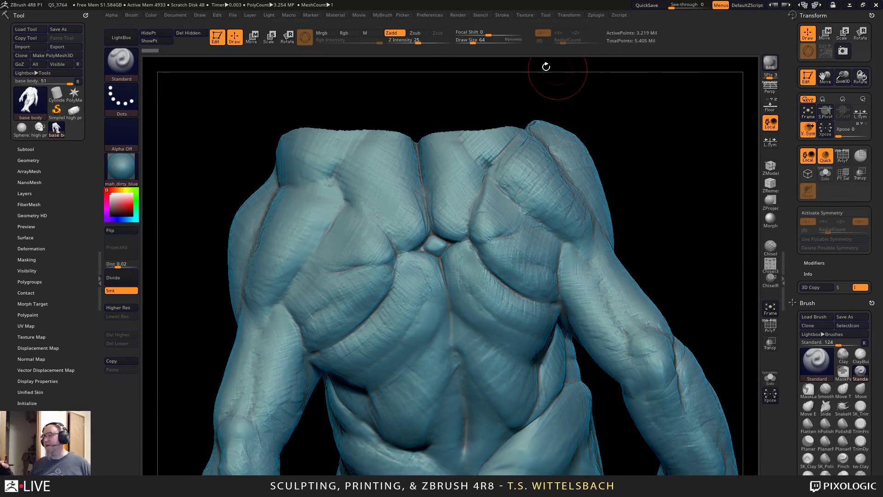
{"action": "left_click", "coordinate": [131, 16]}
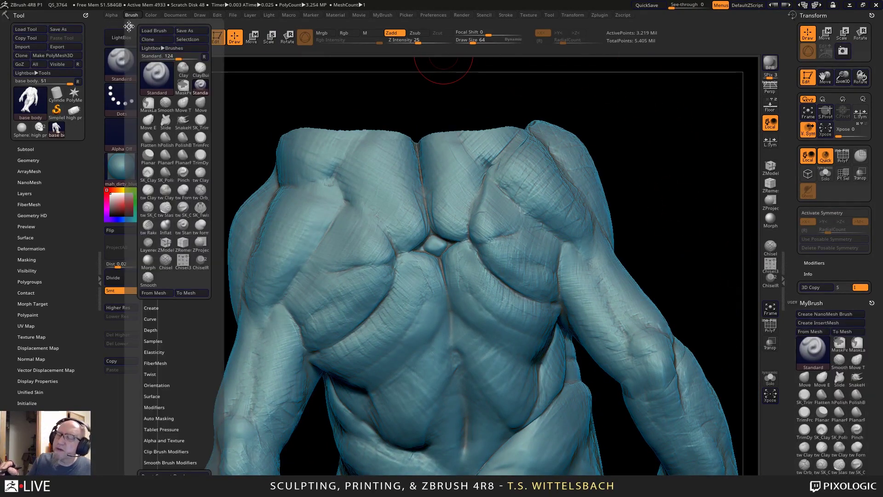
{"action": "left_click", "coordinate": [129, 24]}
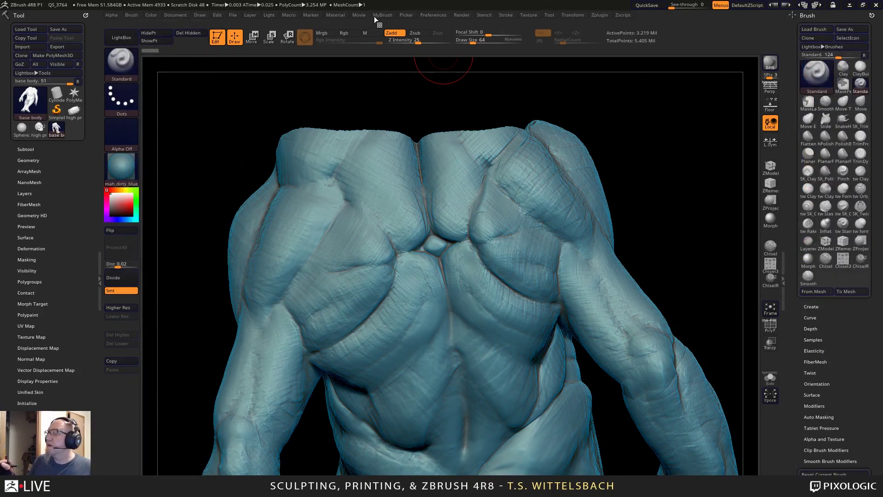
{"action": "left_click", "coordinate": [382, 15]}
{"action": "left_click", "coordinate": [375, 24]}
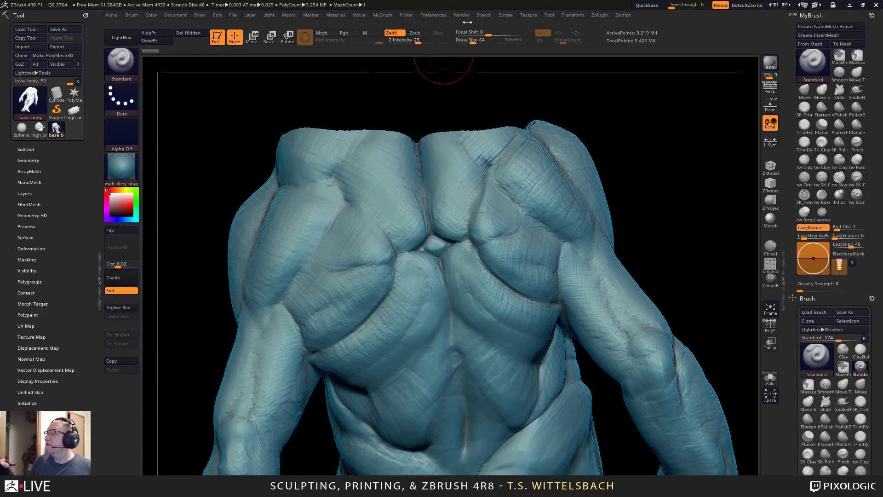
{"action": "left_click", "coordinate": [506, 17]}
{"action": "left_click", "coordinate": [504, 24]}
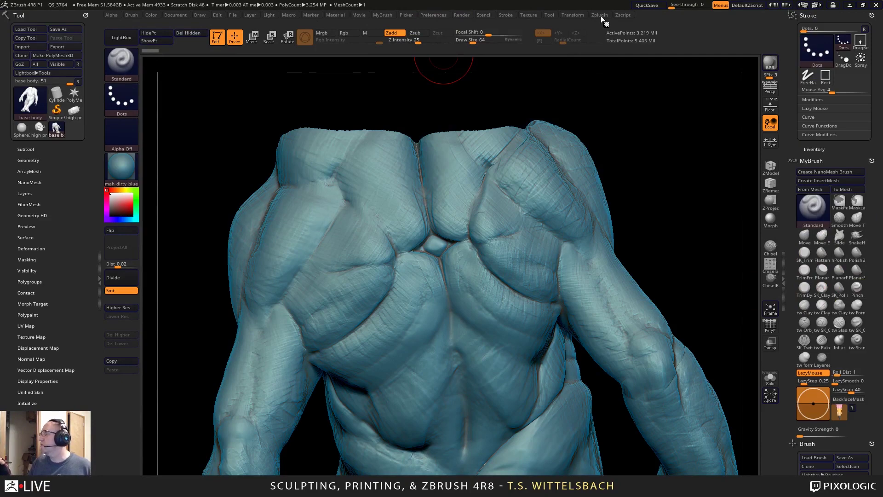
{"action": "left_click", "coordinate": [600, 19]}
{"action": "left_click", "coordinate": [596, 24]}
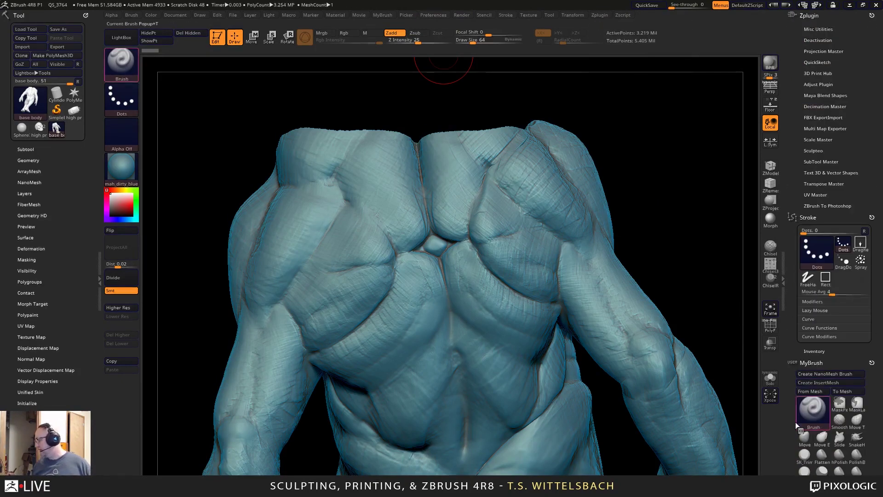
Select the SK_Twist brush, frame the upper back closely and reduce the draw size to 23.
{"action": "left_click_drag", "start_coordinate": [796, 421], "coordinate": [791, 296]}
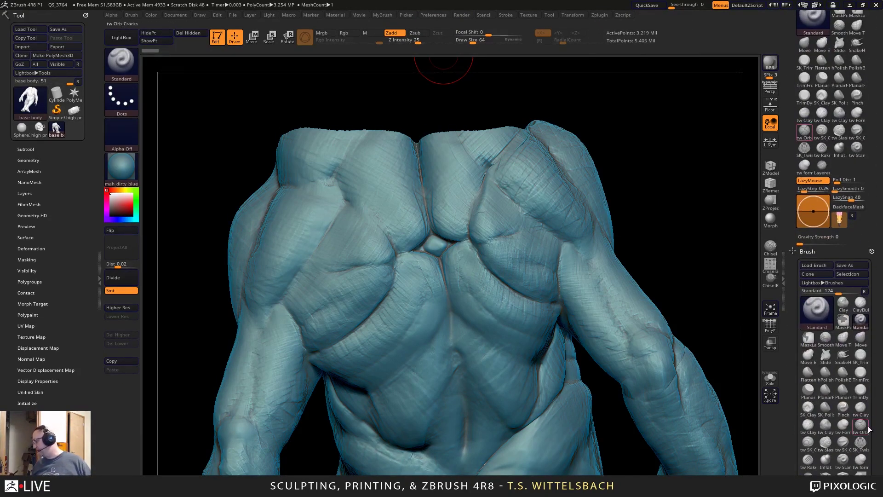
{"action": "left_click", "coordinate": [808, 148]}
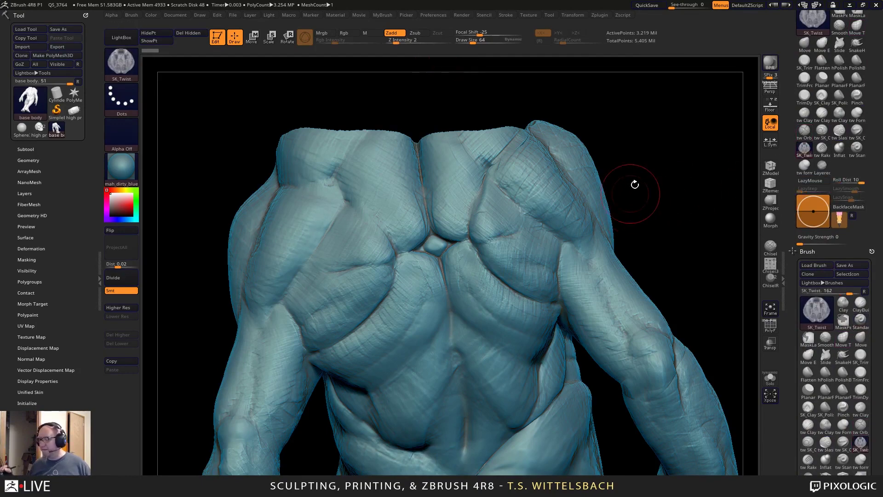
{"action": "left_click_drag", "start_coordinate": [635, 184], "coordinate": [666, 123]}
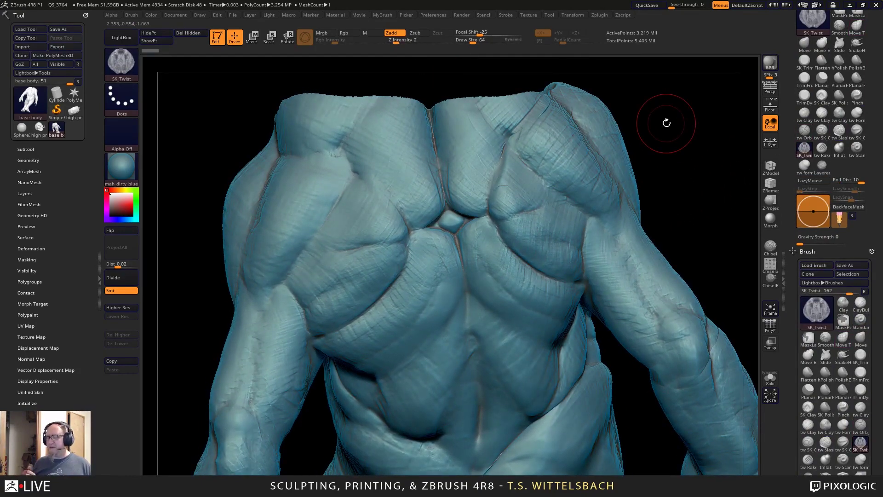
{"action": "key", "text": "space"}
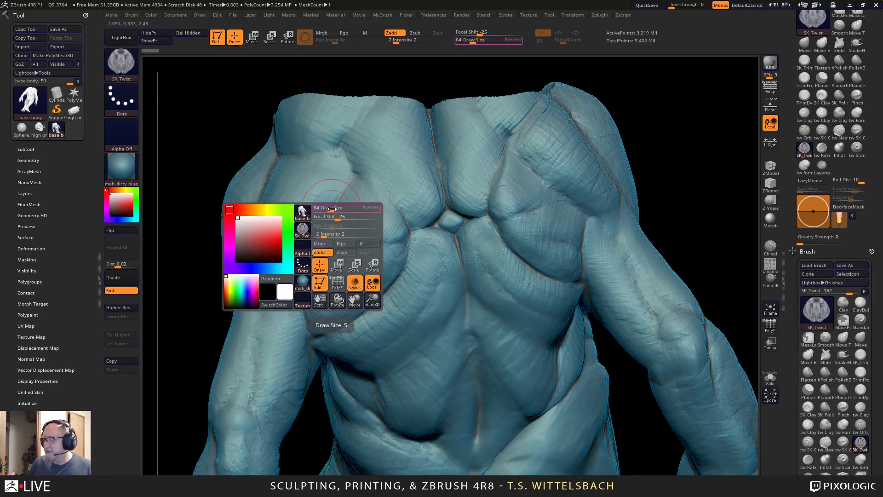
{"action": "left_click_drag", "start_coordinate": [330, 209], "coordinate": [323, 209]}
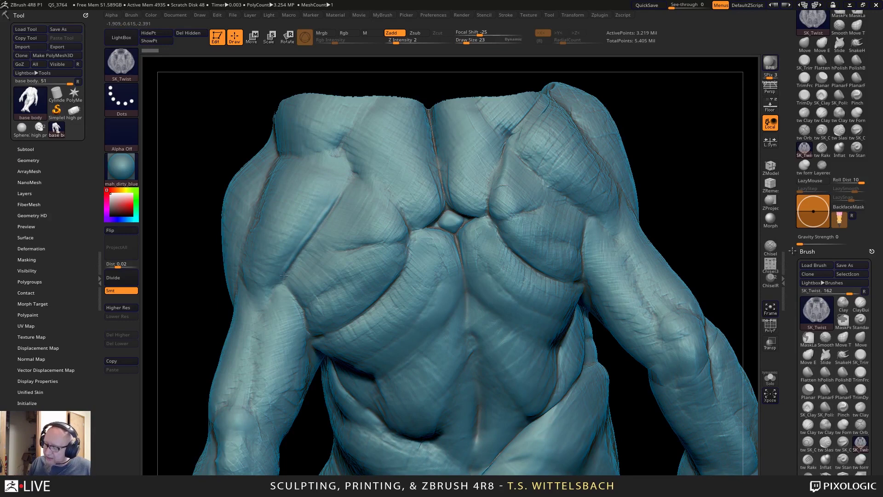
Deepen the creases behind the left armpit and around the left shoulder blade with SK_Twist strokes.
{"action": "mouse_move", "coordinate": [273, 293]}
{"action": "left_mouse_down"}
{"action": "mouse_move", "coordinate": [269, 302]}
{"action": "mouse_move", "coordinate": [302, 310]}
{"action": "mouse_move", "coordinate": [312, 337]}
{"action": "left_mouse_up"}
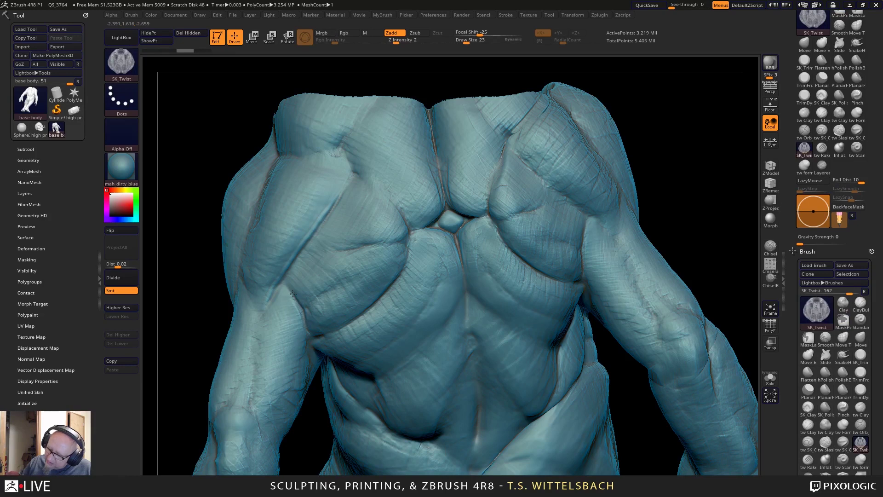
{"action": "mouse_move", "coordinate": [283, 283]}
{"action": "left_mouse_down"}
{"action": "mouse_move", "coordinate": [276, 294]}
{"action": "mouse_move", "coordinate": [305, 314]}
{"action": "left_mouse_up"}
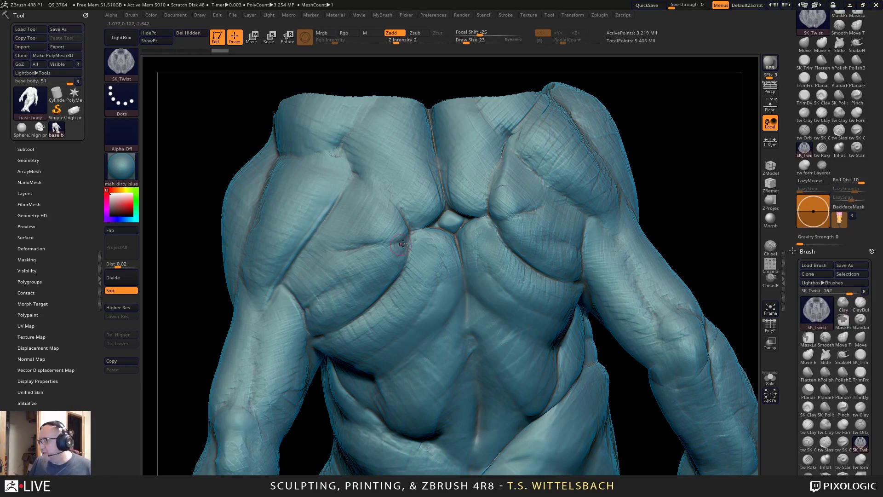
{"action": "left_click_drag", "start_coordinate": [399, 241], "coordinate": [349, 250]}
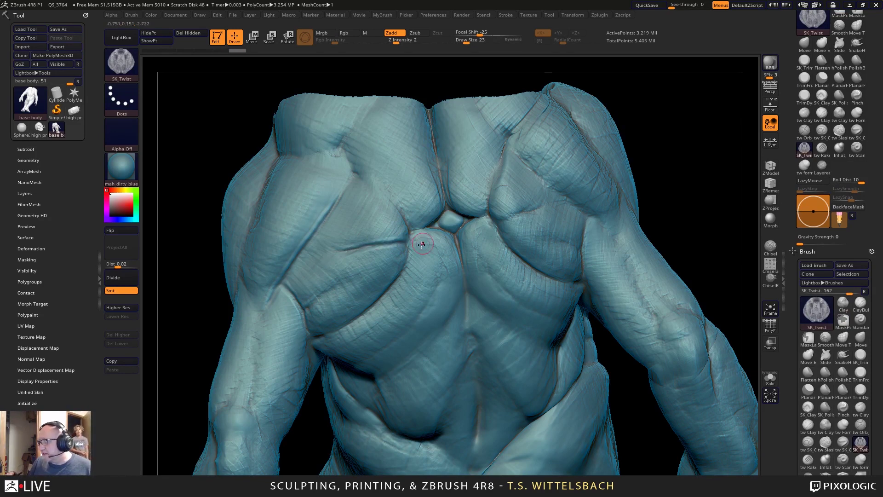
{"action": "left_click_drag", "start_coordinate": [403, 245], "coordinate": [407, 259]}
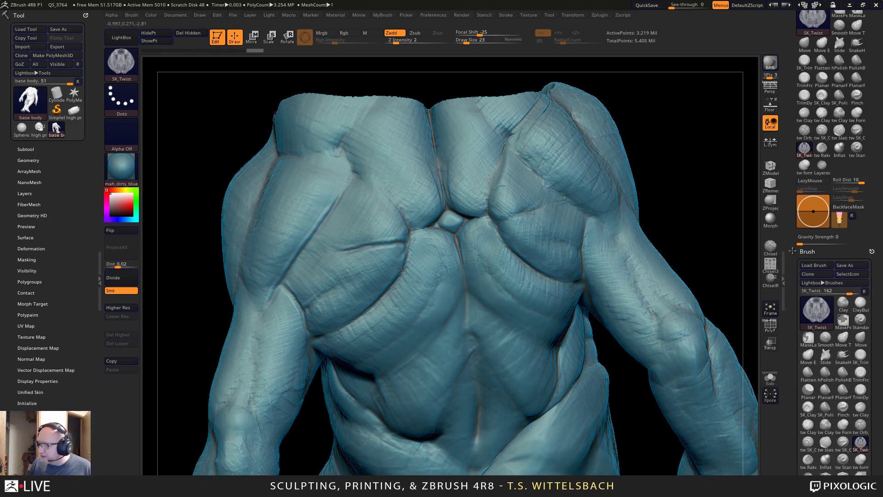
{"action": "left_click_drag", "start_coordinate": [348, 340], "coordinate": [361, 322]}
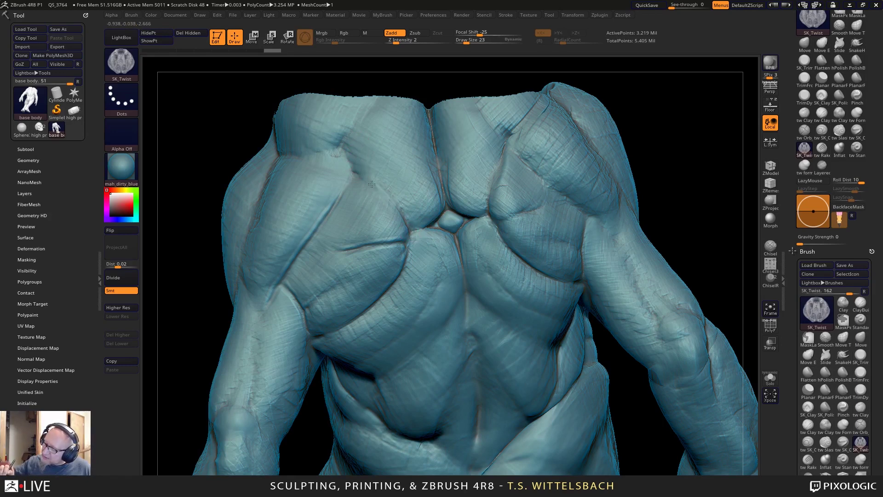
{"action": "left_click_drag", "start_coordinate": [361, 176], "coordinate": [348, 145]}
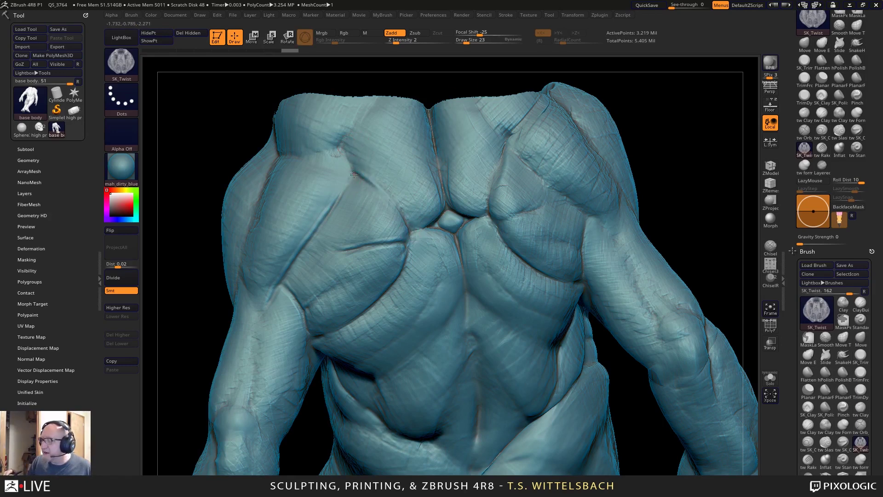
{"action": "left_click_drag", "start_coordinate": [334, 205], "coordinate": [327, 215]}
Try SK_Twist strokes on the crease above the left shoulder blade, undoing them after each attempt.
{"action": "mouse_move", "coordinate": [366, 106]}
{"action": "left_mouse_down"}
{"action": "mouse_move", "coordinate": [322, 153]}
{"action": "mouse_move", "coordinate": [339, 146]}
{"action": "mouse_move", "coordinate": [302, 154]}
{"action": "left_mouse_up"}
{"action": "key", "text": "ctrl"}
{"action": "key", "text": "ctrl+z"}
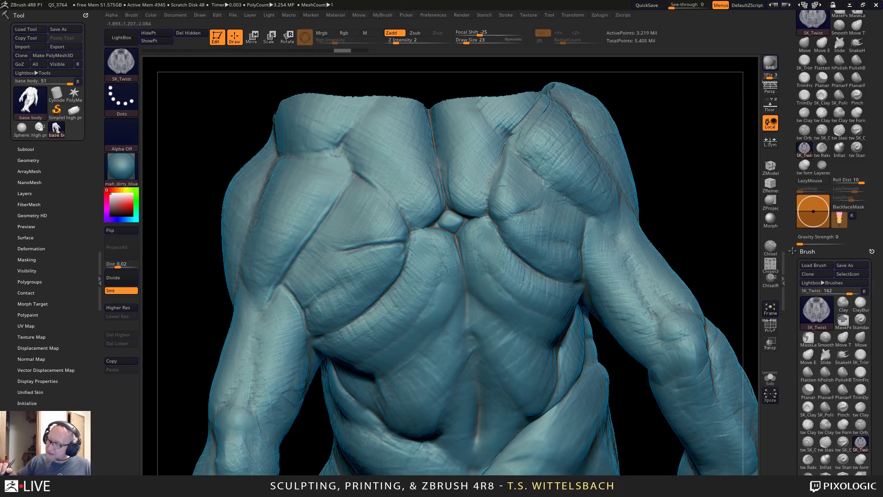
{"action": "mouse_move", "coordinate": [345, 151]}
{"action": "left_mouse_down"}
{"action": "mouse_move", "coordinate": [355, 173]}
{"action": "mouse_move", "coordinate": [343, 147]}
{"action": "left_mouse_up"}
{"action": "key", "text": "ctrl+z"}
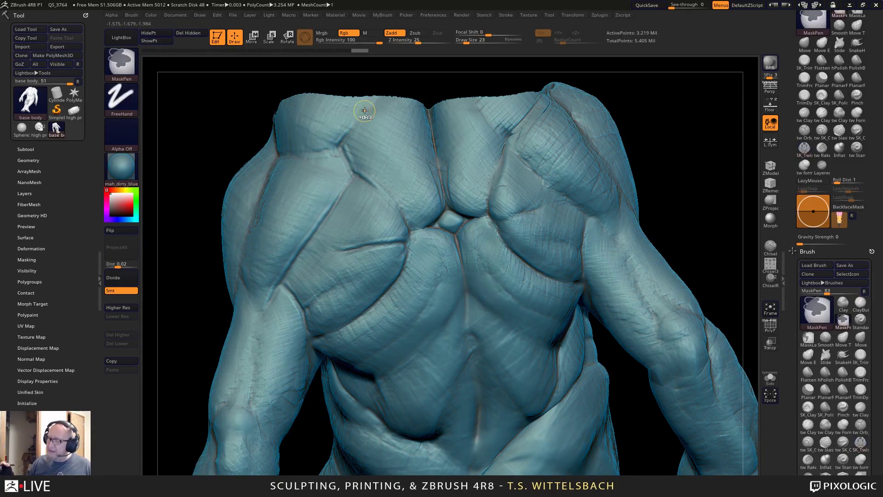
{"action": "key", "text": "ctrl+z"}
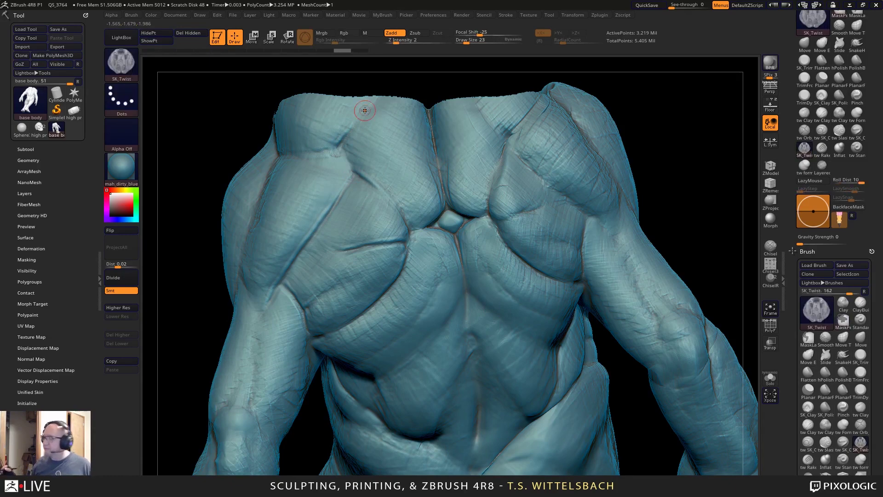
Sharpen the creases above and beside the left shoulder blade with the tw SK_Cloth brush.
{"action": "left_click", "coordinate": [845, 443]}
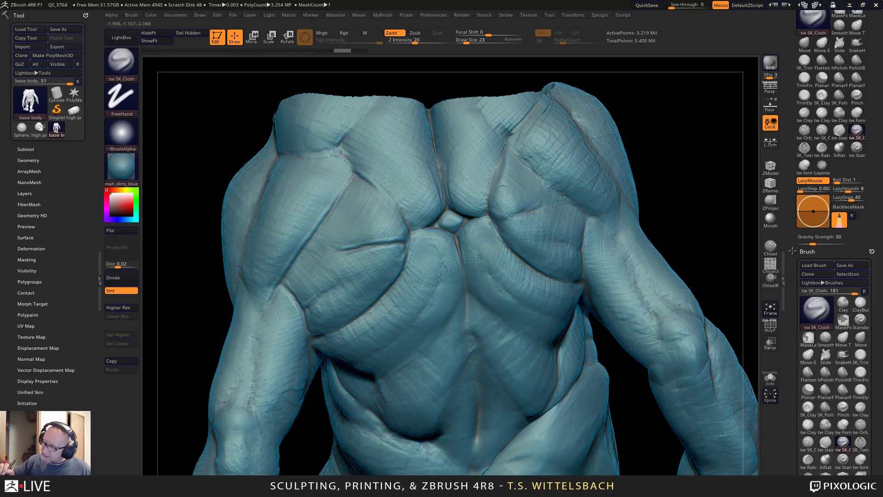
{"action": "key", "text": "ctrl"}
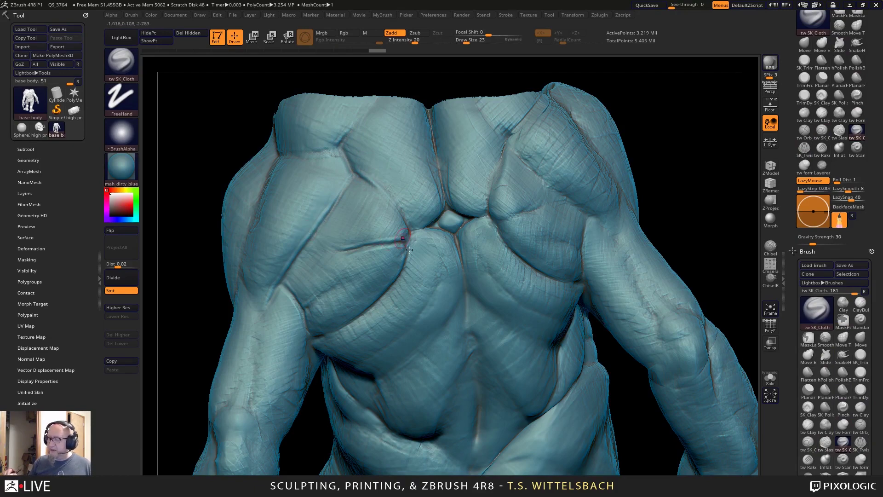
{"action": "left_click_drag", "start_coordinate": [667, 148], "coordinate": [569, 253], "text": "alt"}
{"action": "right_click_drag", "start_coordinate": [569, 253], "coordinate": [673, 305]}
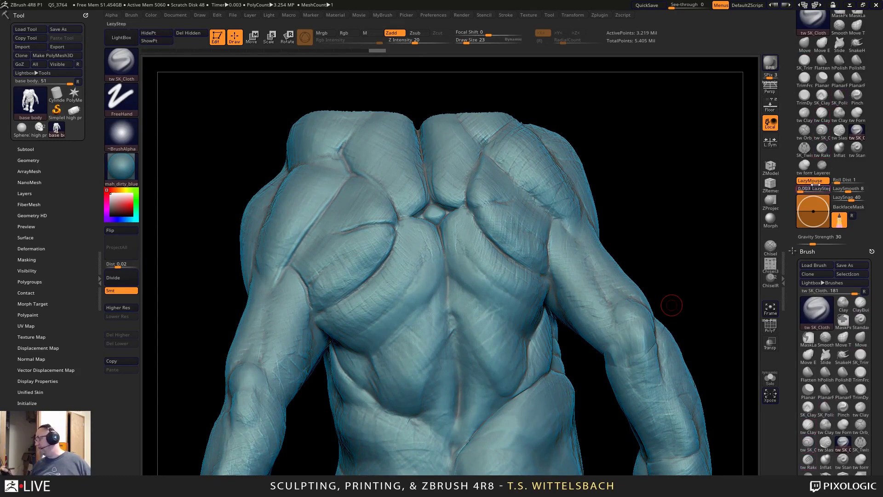
Carve a groove down the spine and diagonal grooves across the middle and lower back with the tw Orb_Cracks brush.
{"action": "left_click", "coordinate": [805, 131]}
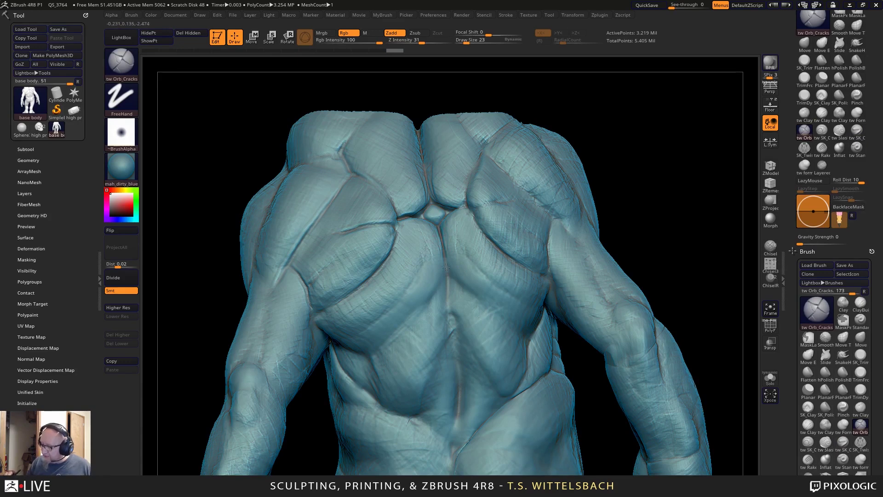
{"action": "left_click_drag", "start_coordinate": [449, 321], "coordinate": [445, 403]}
{"action": "left_click_drag", "start_coordinate": [444, 281], "coordinate": [377, 357]}
{"action": "left_click_drag", "start_coordinate": [419, 265], "coordinate": [360, 336]}
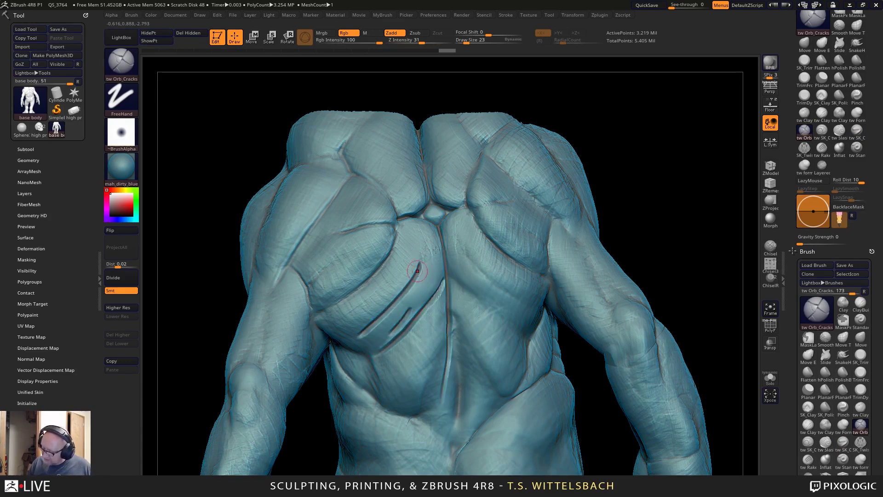
{"action": "mouse_move", "coordinate": [448, 275]}
{"action": "left_mouse_down"}
{"action": "mouse_move", "coordinate": [492, 314]}
{"action": "mouse_move", "coordinate": [466, 333]}
{"action": "mouse_move", "coordinate": [491, 378]}
{"action": "left_mouse_up"}
{"action": "left_click_drag", "start_coordinate": [453, 340], "coordinate": [457, 389]}
{"action": "left_click_drag", "start_coordinate": [440, 358], "coordinate": [428, 422]}
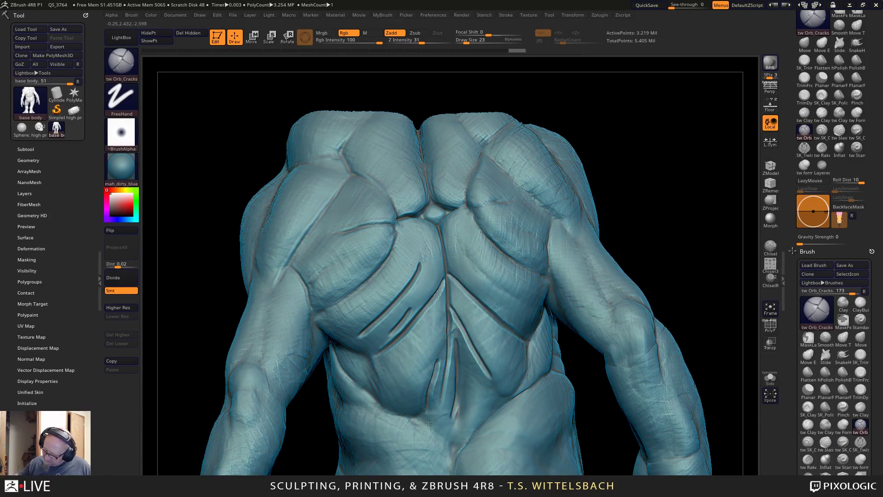
Add tw Orb_Cracks grooves below and across the right shoulder blade, along the rear shoulder and down the right upper arm.
{"action": "left_click_drag", "start_coordinate": [465, 253], "coordinate": [526, 309]}
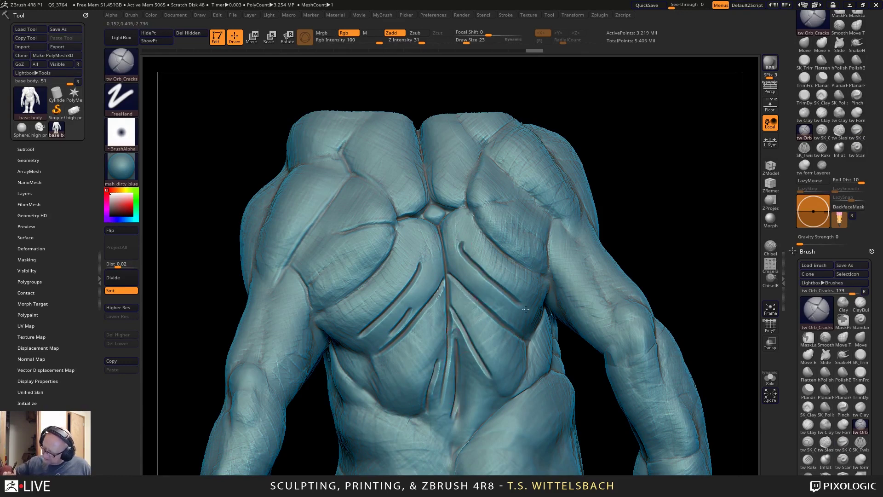
{"action": "left_click_drag", "start_coordinate": [469, 211], "coordinate": [475, 212]}
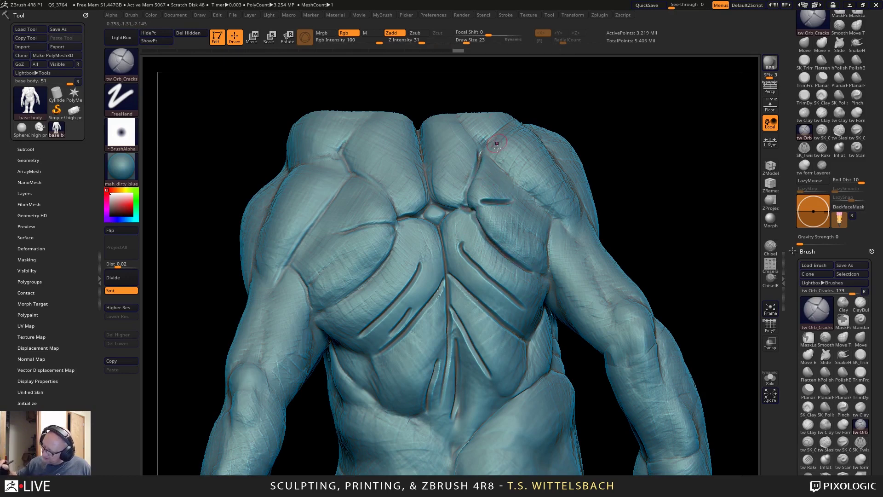
{"action": "left_click_drag", "start_coordinate": [504, 171], "coordinate": [554, 217]}
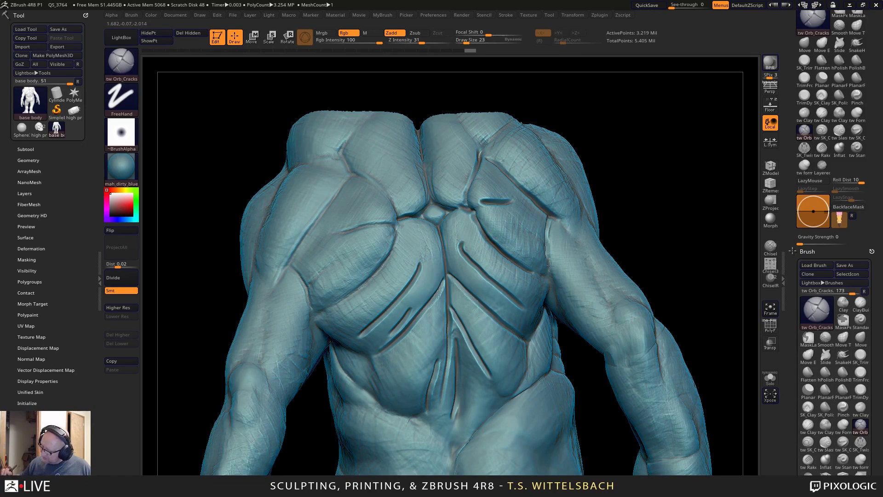
{"action": "mouse_move", "coordinate": [669, 244]}
{"action": "left_mouse_down", "text": "alt"}
{"action": "mouse_move", "coordinate": [661, 266]}
{"action": "mouse_move", "coordinate": [574, 274]}
{"action": "mouse_move", "coordinate": [611, 257]}
{"action": "mouse_move", "coordinate": [619, 281]}
{"action": "left_mouse_up", "text": "alt"}
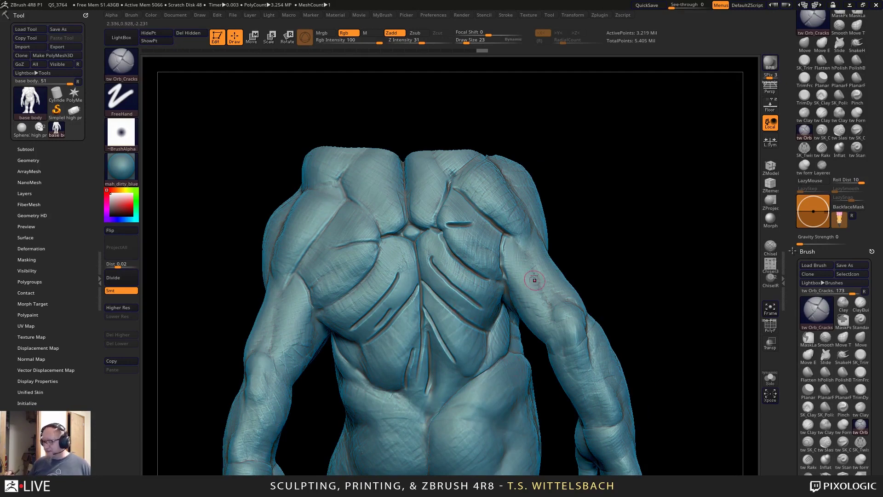
{"action": "left_click_drag", "start_coordinate": [532, 262], "coordinate": [554, 316]}
{"action": "left_click_drag", "start_coordinate": [552, 316], "coordinate": [569, 360]}
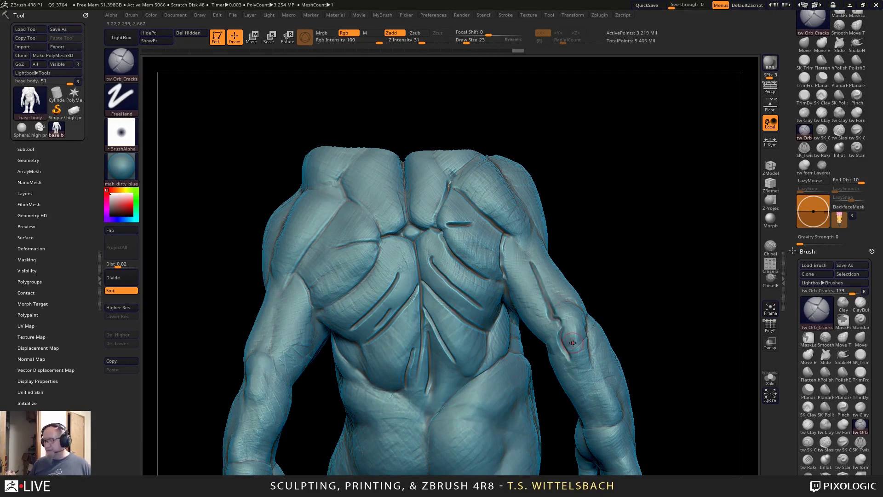
Undo all the tw Orb_Cracks grooves on the back and right arm.
{"action": "key", "text": "ctrl+z"}
{"action": "key", "text": "ctrl+z"}
{"action": "key", "text": "ctrl+z"}
{"action": "key", "text": "ctrl+z"}
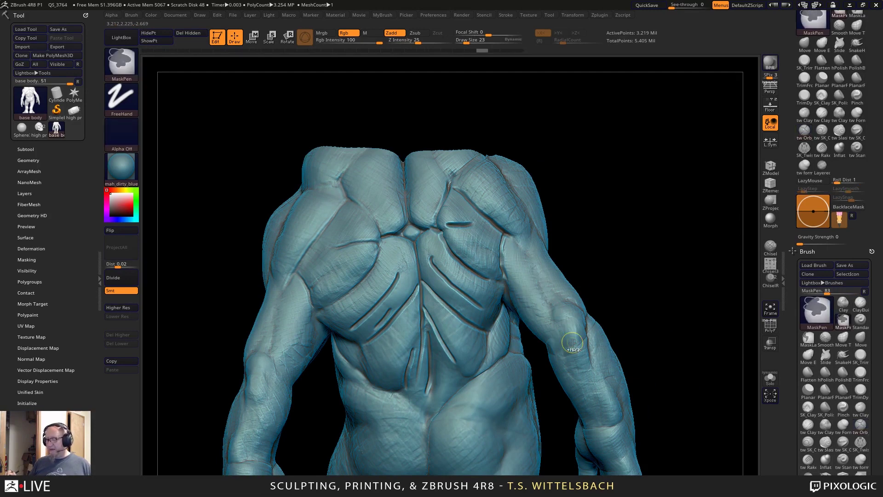
{"action": "key", "text": "ctrl+z"}
{"action": "key", "text": "ctrl+z"}
{"action": "key", "text": "ctrl+z"}
{"action": "key", "text": "ctrl+z"}
{"action": "key", "text": "ctrl+z"}
{"action": "key", "text": "ctrl+z"}
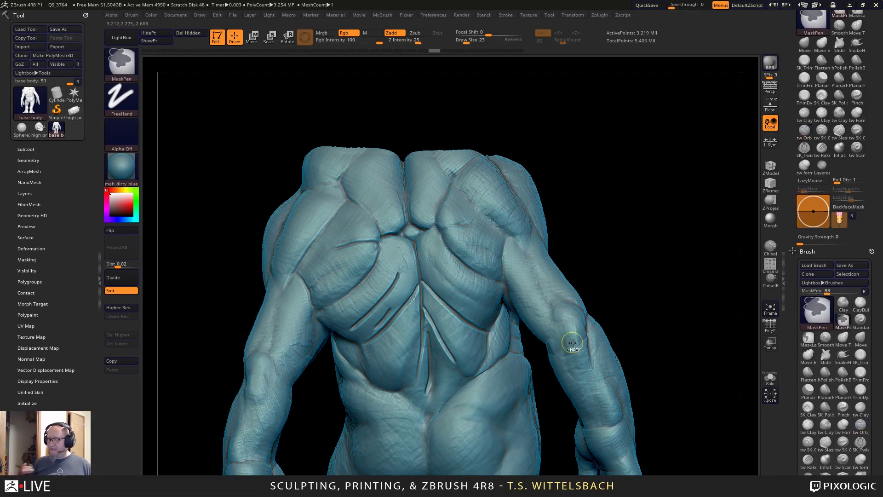
{"action": "key", "text": "ctrl+z"}
{"action": "key", "text": "ctrl+z"}
{"action": "key", "text": "ctrl+z"}
{"action": "key", "text": "ctrl+z"}
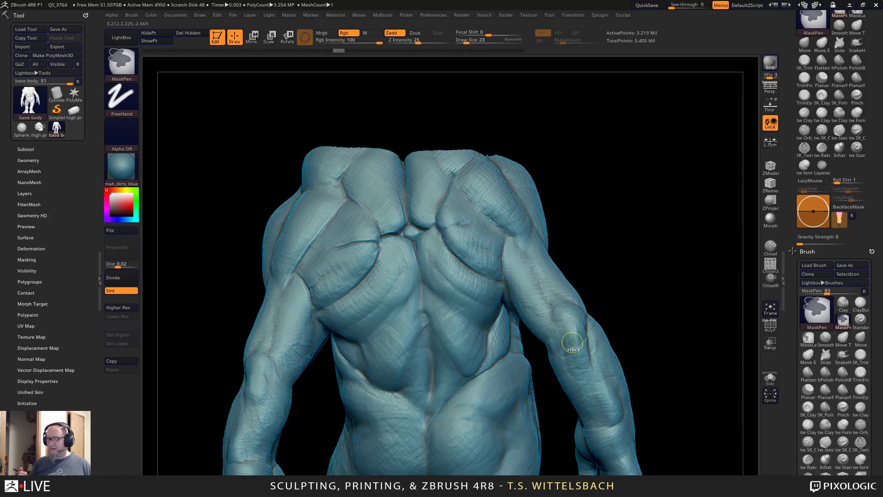
Carve creases along the left shoulder blade's edge, the upper spine and the left mid-back with the tw Orb_Cracks brush.
{"action": "mouse_move", "coordinate": [604, 173]}
{"action": "left_mouse_down", "text": "alt"}
{"action": "mouse_move", "coordinate": [629, 189]}
{"action": "mouse_move", "coordinate": [608, 189]}
{"action": "left_mouse_up", "text": "alt"}
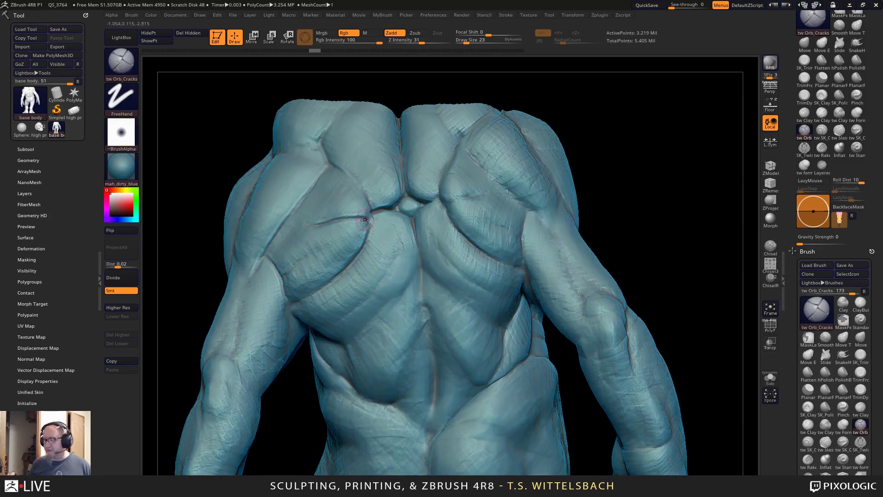
{"action": "mouse_move", "coordinate": [366, 217]}
{"action": "left_mouse_down"}
{"action": "mouse_move", "coordinate": [418, 209]}
{"action": "mouse_move", "coordinate": [417, 253]}
{"action": "left_mouse_up"}
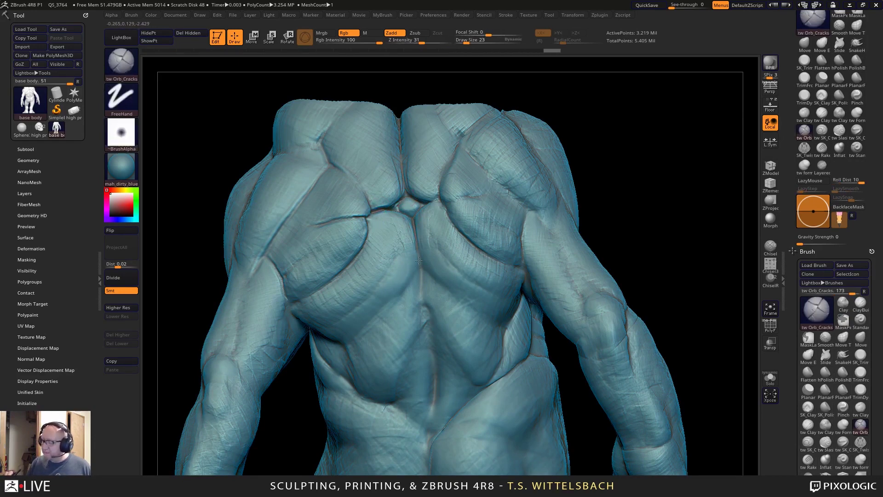
{"action": "key", "text": "ctrl+z"}
{"action": "left_click_drag", "start_coordinate": [381, 313], "coordinate": [377, 315]}
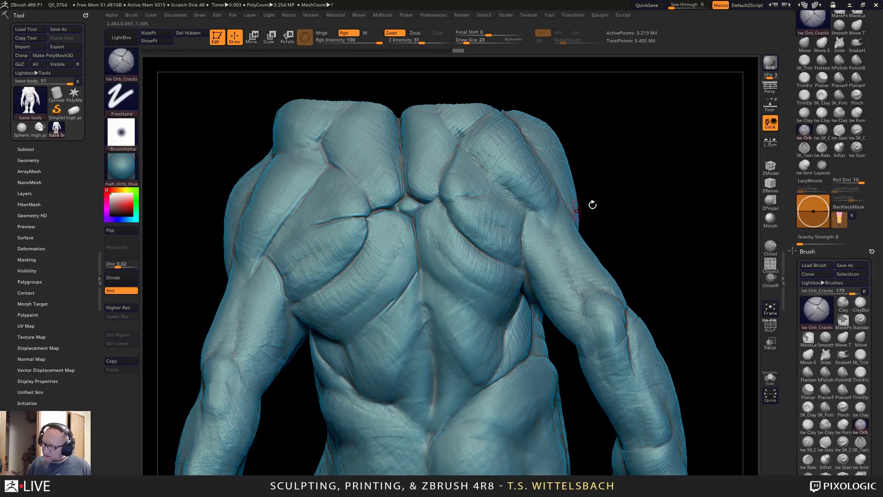
{"action": "left_click_drag", "start_coordinate": [592, 205], "coordinate": [592, 170], "text": "alt"}
{"action": "mouse_move", "coordinate": [611, 247]}
{"action": "left_mouse_down", "text": "alt"}
{"action": "mouse_move", "coordinate": [616, 235]}
{"action": "mouse_move", "coordinate": [642, 236]}
{"action": "left_mouse_up", "text": "alt"}
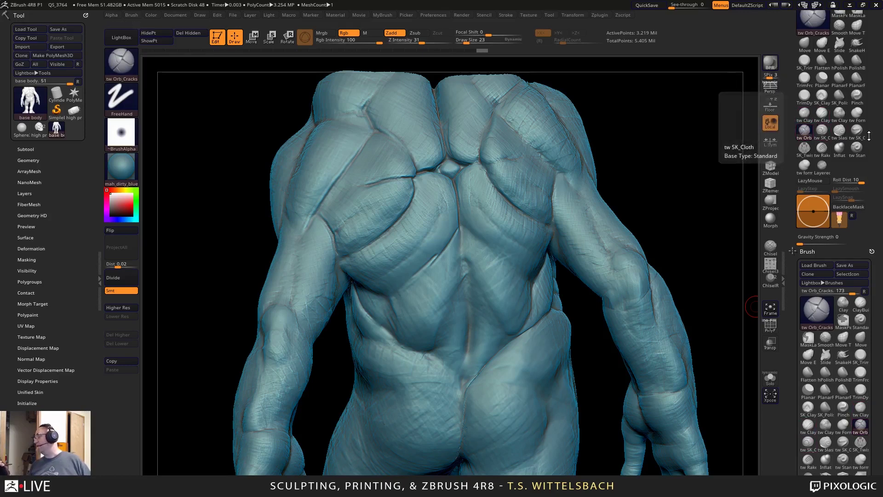
Pinch the lower end of the spine groove into sharp diagonal creases with the SK_Twist brush.
{"action": "left_click_drag", "start_coordinate": [881, 148], "coordinate": [872, 198]}
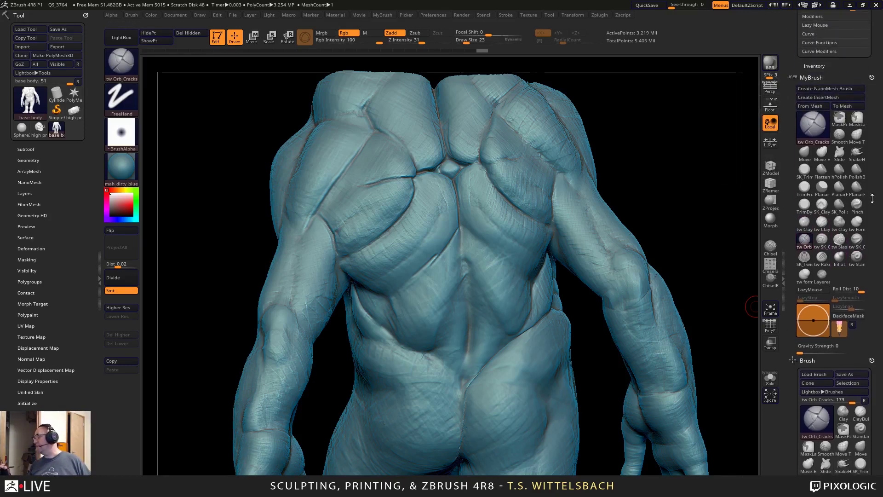
{"action": "left_click", "coordinate": [805, 222]}
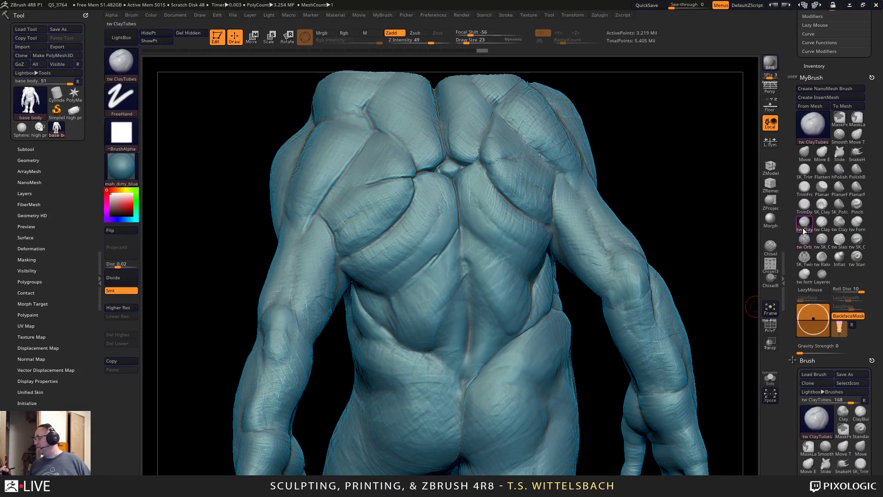
{"action": "left_click", "coordinate": [804, 257]}
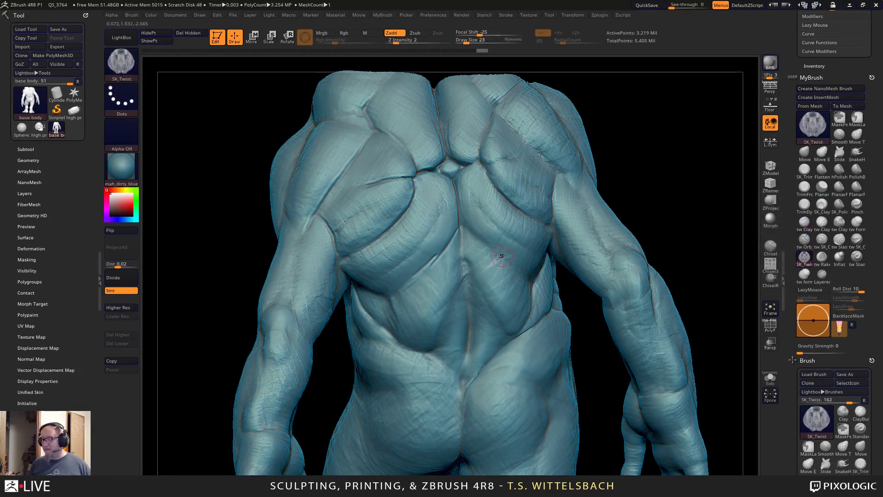
{"action": "key", "text": "shift"}
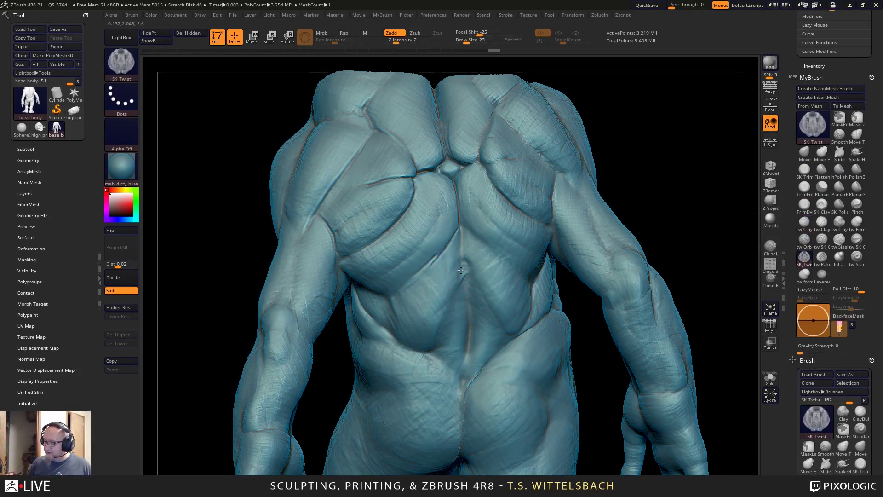
{"action": "left_click_drag", "start_coordinate": [469, 270], "coordinate": [470, 277]}
{"action": "key", "text": "ctrl+z"}
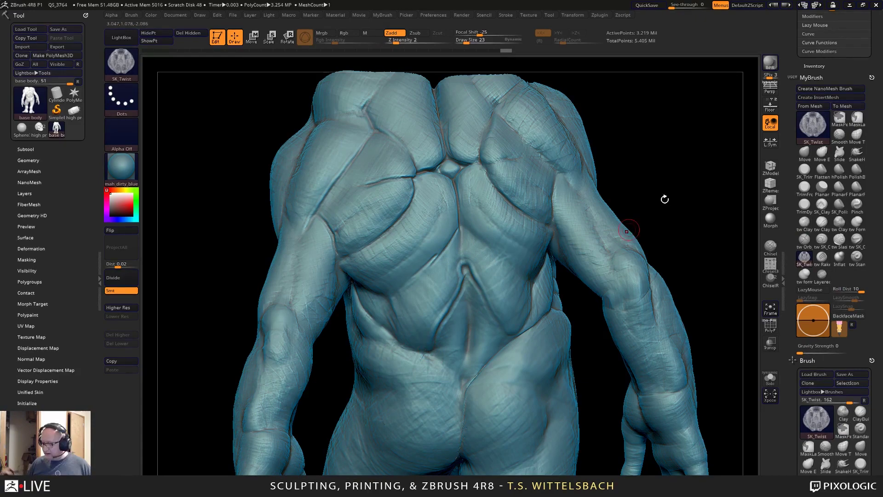
Sharpen the crease under the lower-left back muscle with SK_Twist and soften its surroundings with the Smooth brush.
{"action": "left_click_drag", "start_coordinate": [665, 198], "coordinate": [662, 221]}
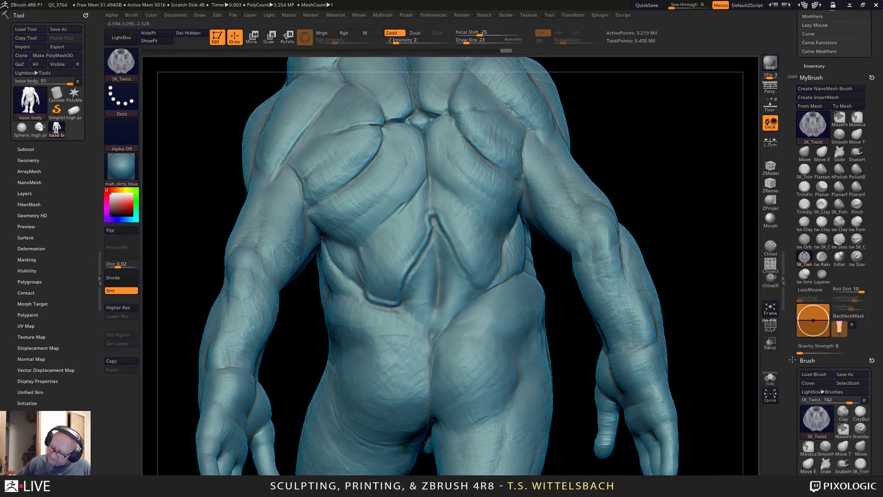
{"action": "key", "text": "shift"}
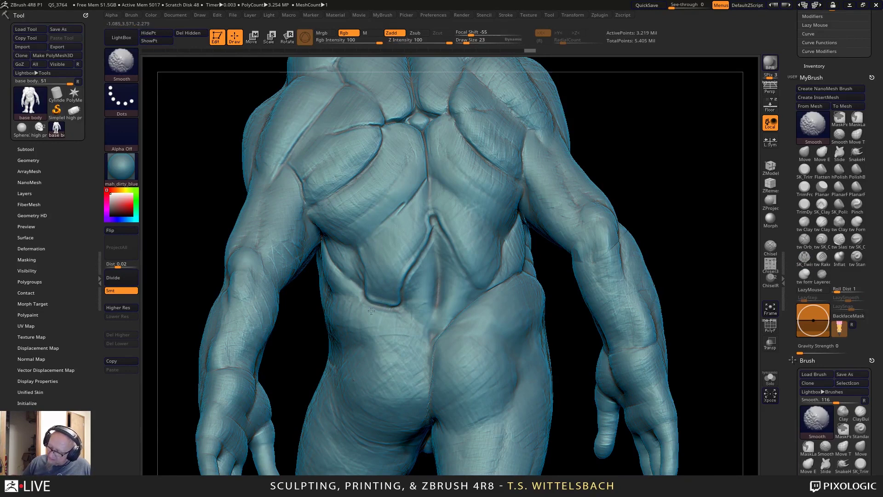
{"action": "key", "text": "ctrl"}
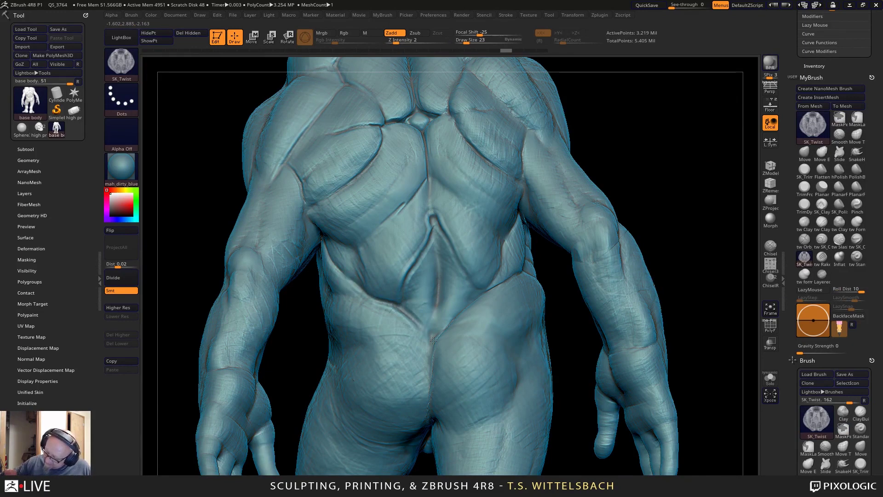
{"action": "key", "text": "shift"}
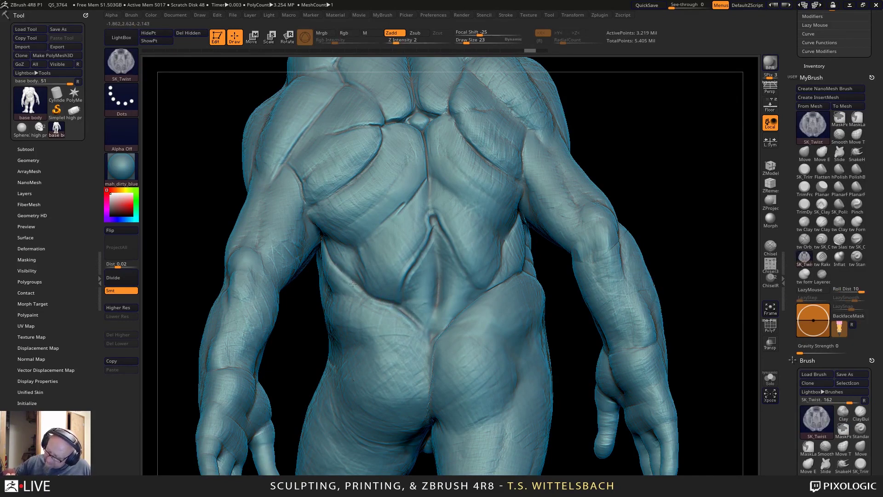
{"action": "key", "text": "shift"}
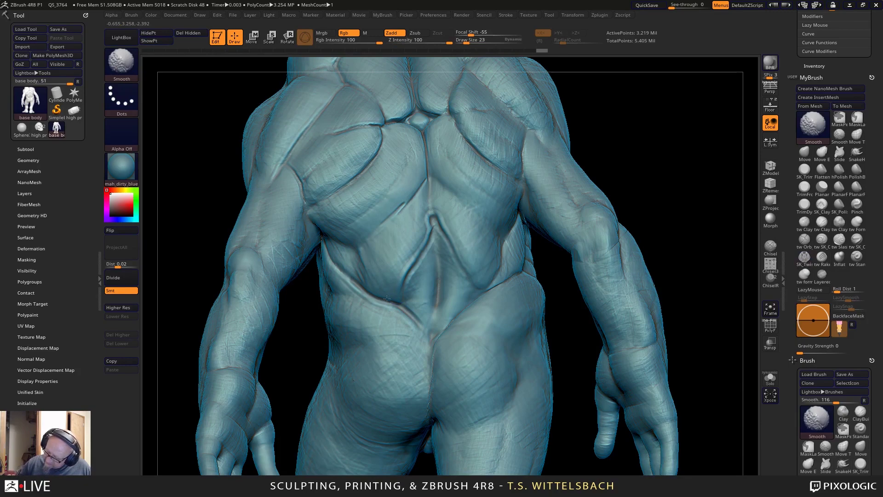
Flatten the lower-left back muscle just above the hip crease with the SK_TrimPolish brush.
{"action": "mouse_move", "coordinate": [566, 230]}
{"action": "left_mouse_down"}
{"action": "mouse_move", "coordinate": [692, 168]}
{"action": "mouse_move", "coordinate": [686, 231]}
{"action": "mouse_move", "coordinate": [667, 211]}
{"action": "left_mouse_up"}
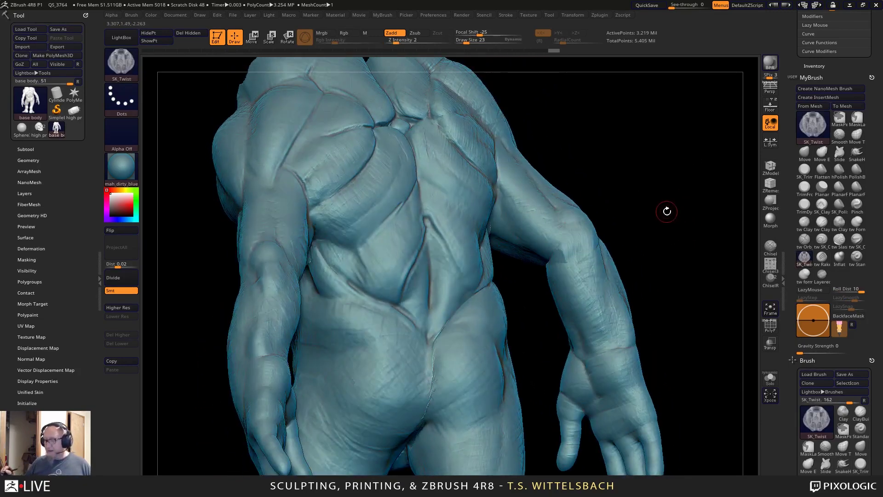
{"action": "left_click", "coordinate": [805, 187]}
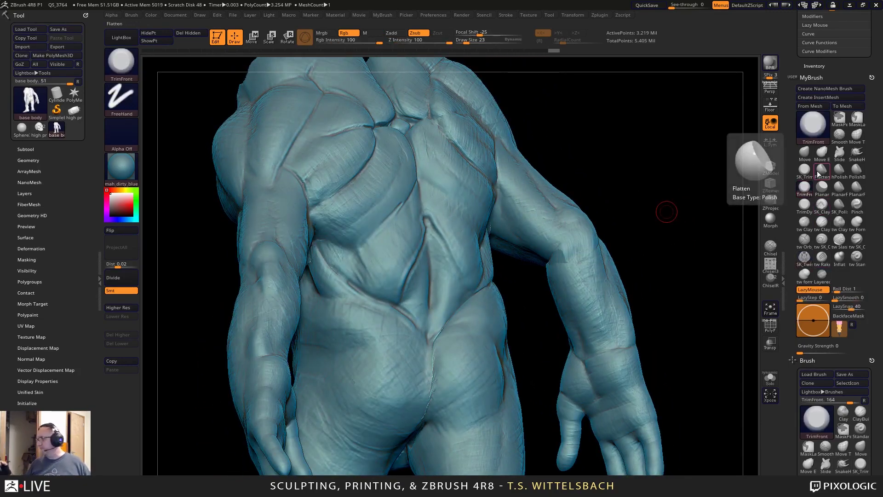
{"action": "left_click", "coordinate": [804, 169]}
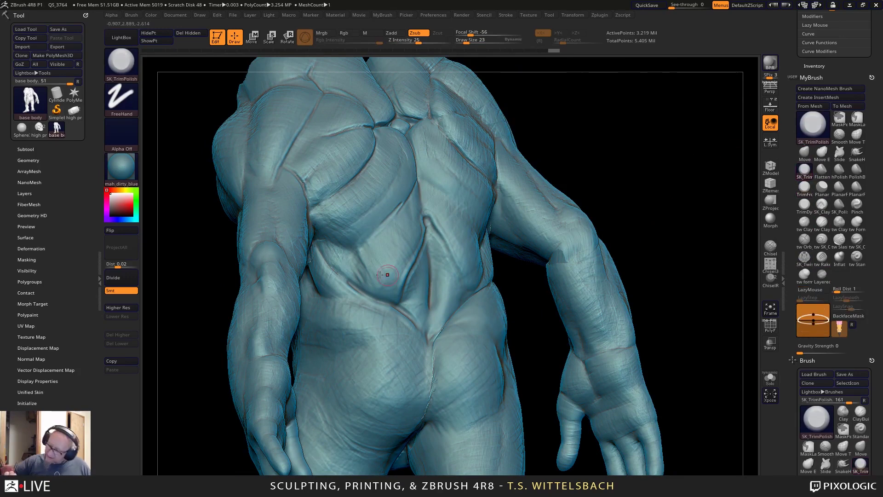
{"action": "left_click_drag", "start_coordinate": [391, 300], "coordinate": [368, 285]}
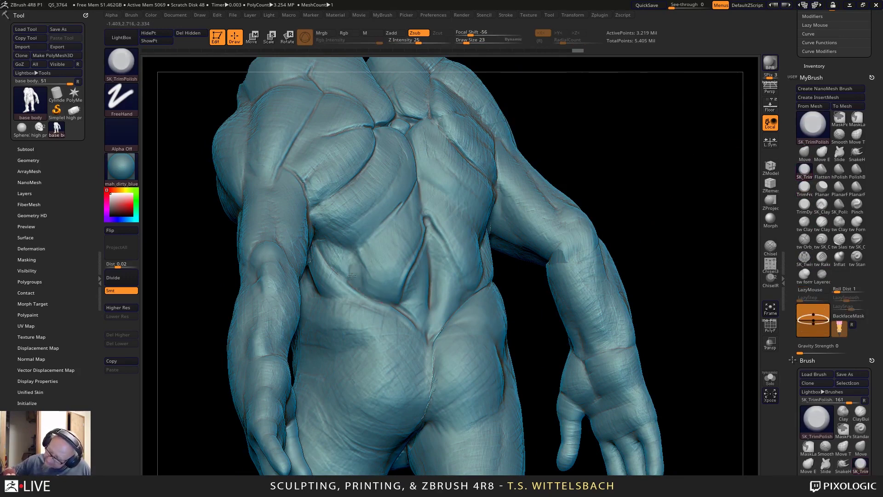
Mask a strip along the left hip crease and push the back muscle over it with the Move brush at draw size 73.
{"action": "left_click_drag", "start_coordinate": [364, 297], "coordinate": [427, 343]}
{"action": "key", "text": "ctrl"}
{"action": "left_click", "coordinate": [806, 154]}
{"action": "right_click", "coordinate": [625, 157]}
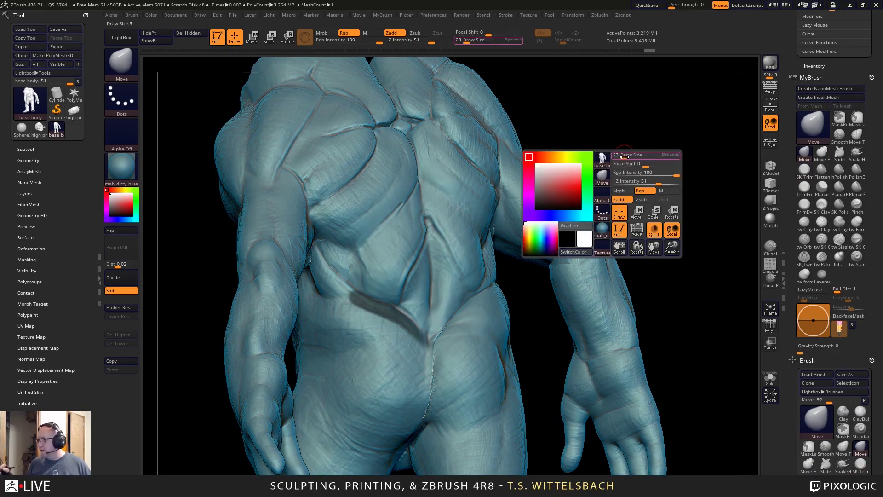
{"action": "left_click_drag", "start_coordinate": [625, 157], "coordinate": [632, 157]}
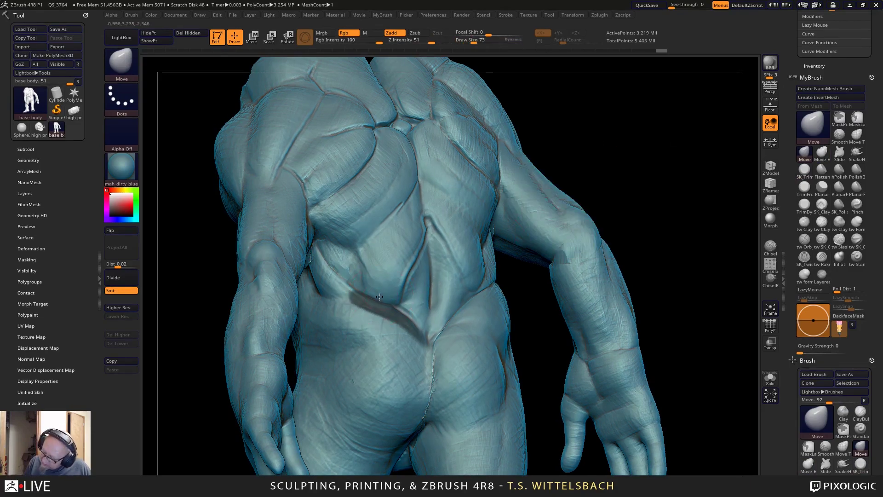
{"action": "mouse_move", "coordinate": [641, 167]}
{"action": "left_mouse_down", "text": "ctrl"}
{"action": "mouse_move", "coordinate": [653, 217]}
{"action": "mouse_move", "coordinate": [665, 173]}
{"action": "left_mouse_up", "text": "ctrl"}
{"action": "mouse_move", "coordinate": [656, 209]}
{"action": "left_mouse_down", "text": "alt"}
{"action": "mouse_move", "coordinate": [629, 166]}
{"action": "mouse_move", "coordinate": [611, 219]}
{"action": "mouse_move", "coordinate": [626, 218]}
{"action": "mouse_move", "coordinate": [631, 245]}
{"action": "mouse_move", "coordinate": [635, 221]}
{"action": "mouse_move", "coordinate": [675, 206]}
{"action": "mouse_move", "coordinate": [680, 231]}
{"action": "mouse_move", "coordinate": [694, 233]}
{"action": "mouse_move", "coordinate": [682, 250]}
{"action": "mouse_move", "coordinate": [667, 244]}
{"action": "mouse_move", "coordinate": [683, 245]}
{"action": "mouse_move", "coordinate": [675, 251]}
{"action": "mouse_move", "coordinate": [684, 225]}
{"action": "mouse_move", "coordinate": [647, 174]}
{"action": "mouse_move", "coordinate": [613, 364]}
{"action": "mouse_move", "coordinate": [635, 351]}
{"action": "mouse_move", "coordinate": [654, 416]}
{"action": "left_mouse_up", "text": "alt"}
Carve a groove between the buttocks and short creases across the upper buttocks with tw Orb_Cracks at draw size 26.
{"action": "left_click", "coordinate": [805, 239]}
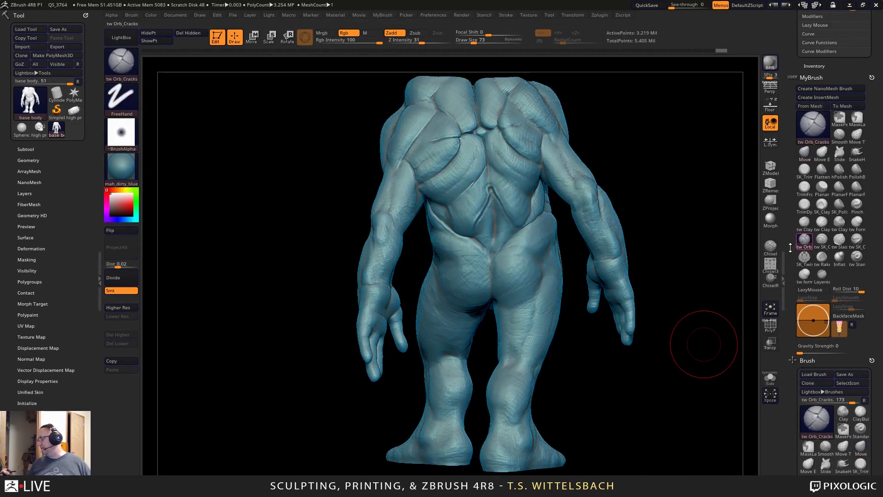
{"action": "mouse_move", "coordinate": [693, 313]}
{"action": "left_mouse_down"}
{"action": "mouse_move", "coordinate": [702, 305]}
{"action": "mouse_move", "coordinate": [694, 262]}
{"action": "mouse_move", "coordinate": [690, 297]}
{"action": "left_mouse_up"}
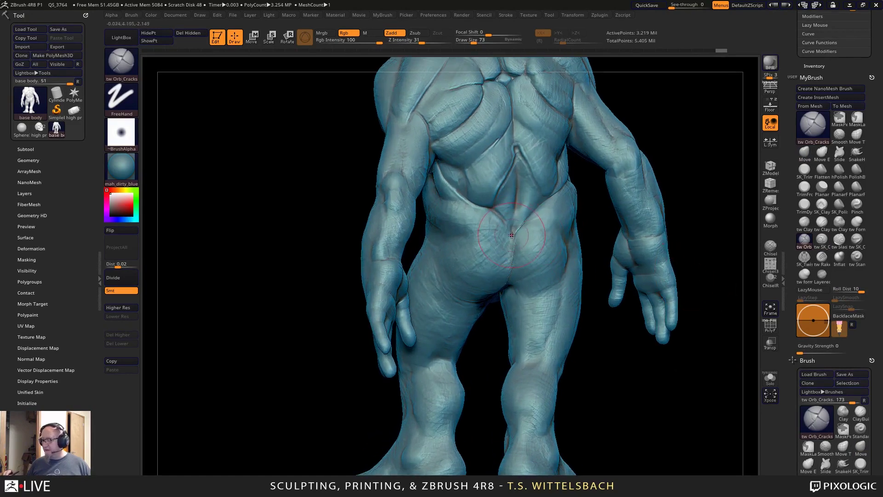
{"action": "left_click_drag", "start_coordinate": [512, 237], "coordinate": [511, 226]}
{"action": "key", "text": "space"}
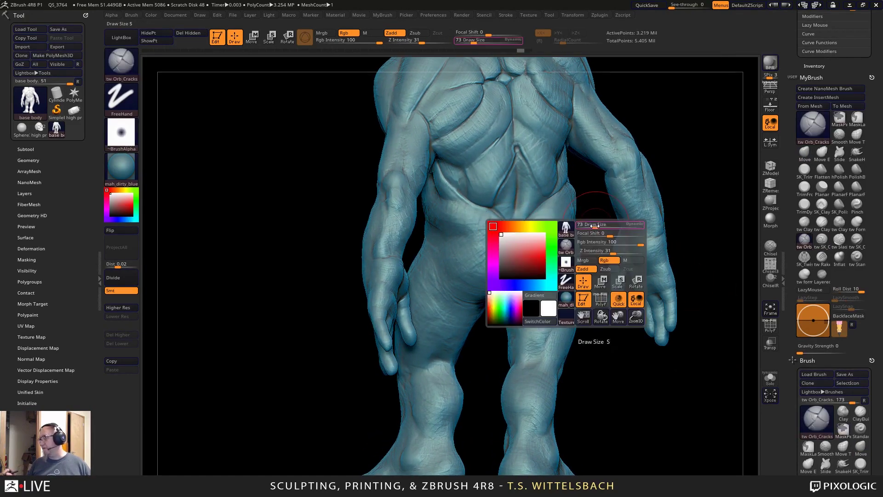
{"action": "left_click_drag", "start_coordinate": [594, 225], "coordinate": [589, 225]}
{"action": "left_click_drag", "start_coordinate": [710, 159], "coordinate": [700, 157]}
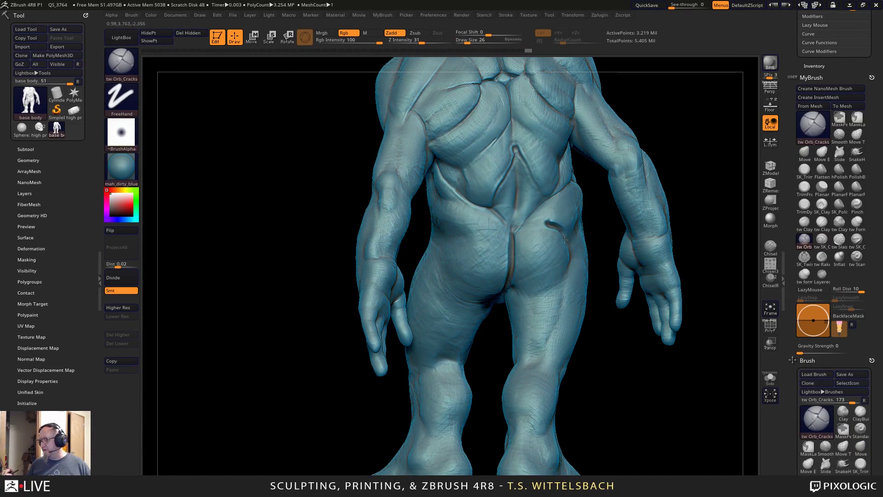
{"action": "left_click_drag", "start_coordinate": [690, 212], "coordinate": [712, 202]}
Mask the upper side of the right buttock's crease and build up volume below it with tw ClayTubes at draw size 51.
{"action": "key", "text": "shift"}
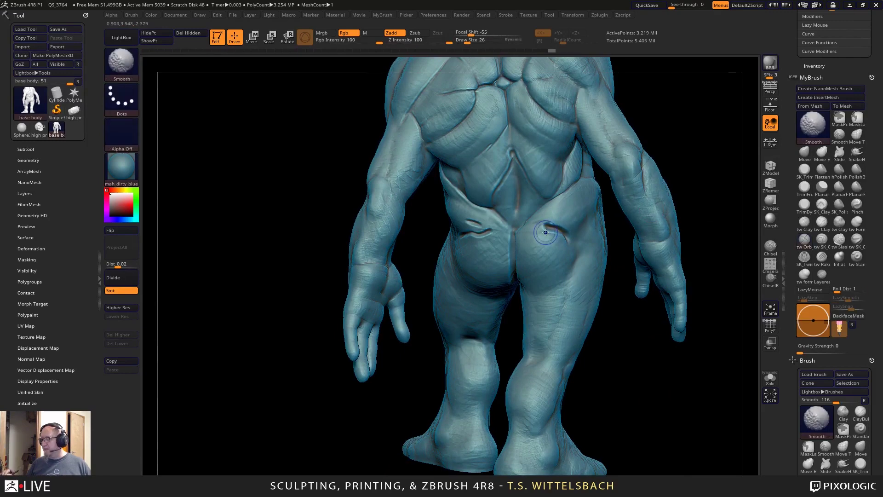
{"action": "key", "text": "ctrl"}
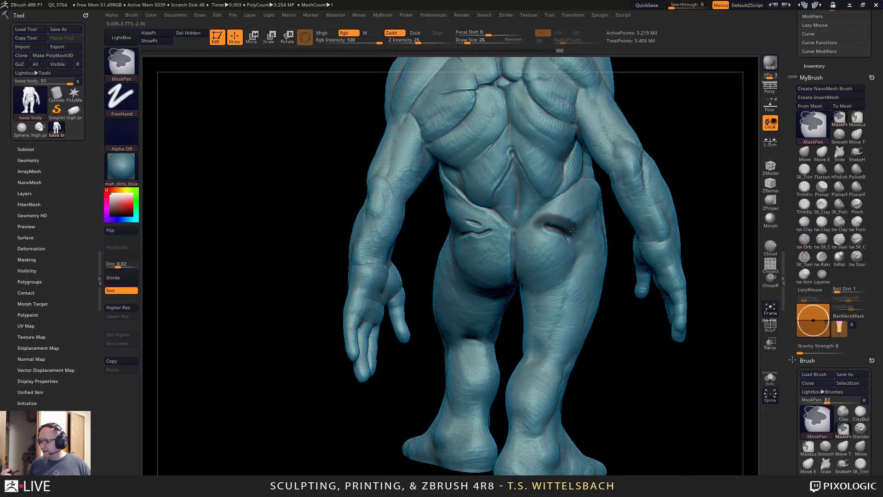
{"action": "left_click_drag", "start_coordinate": [573, 231], "coordinate": [548, 231], "text": "ctrl"}
{"action": "left_click", "coordinate": [804, 222]}
{"action": "key", "text": "space"}
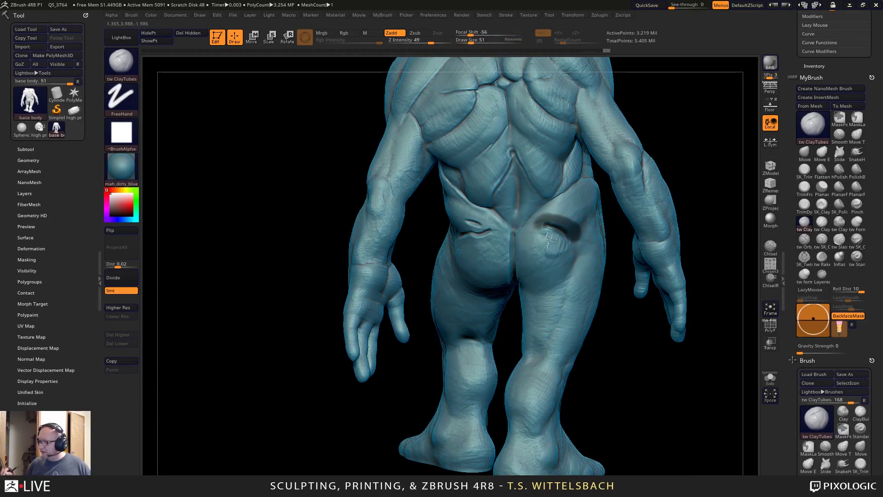
{"action": "key", "text": "shift"}
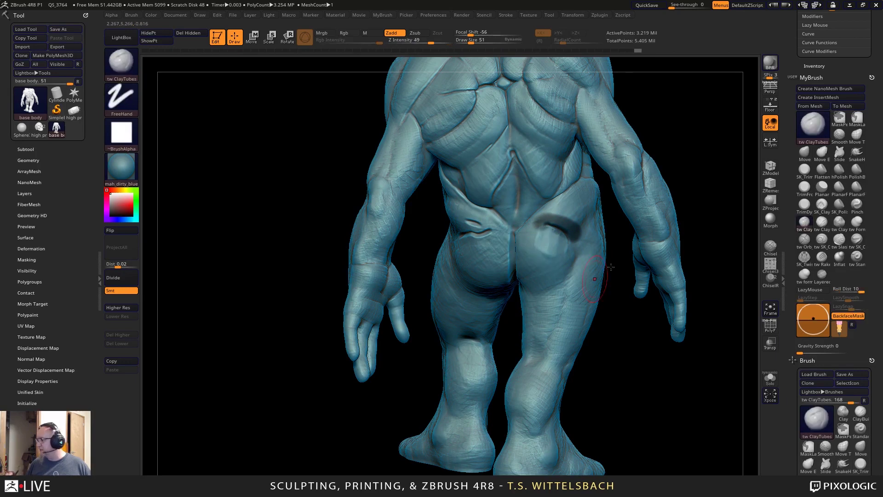
Shape the bulge below the right buttock's crease with the Move brush, clear the mask and smooth the crease.
{"action": "left_click", "coordinate": [805, 152]}
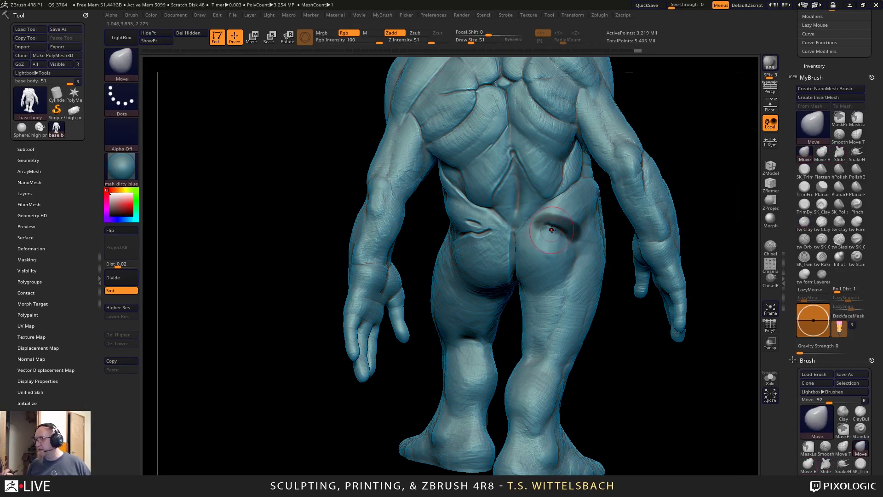
{"action": "key", "text": "shift"}
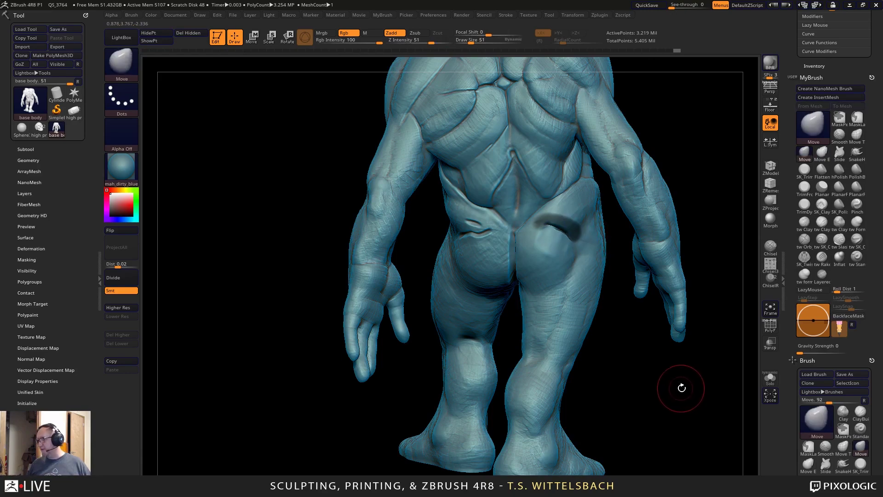
{"action": "mouse_move", "coordinate": [680, 386]}
{"action": "left_mouse_down"}
{"action": "mouse_move", "coordinate": [666, 380]}
{"action": "mouse_move", "coordinate": [674, 410]}
{"action": "left_mouse_up"}
{"action": "key", "text": "ctrl"}
{"action": "left_click_drag", "start_coordinate": [548, 228], "coordinate": [563, 234], "text": "shift"}
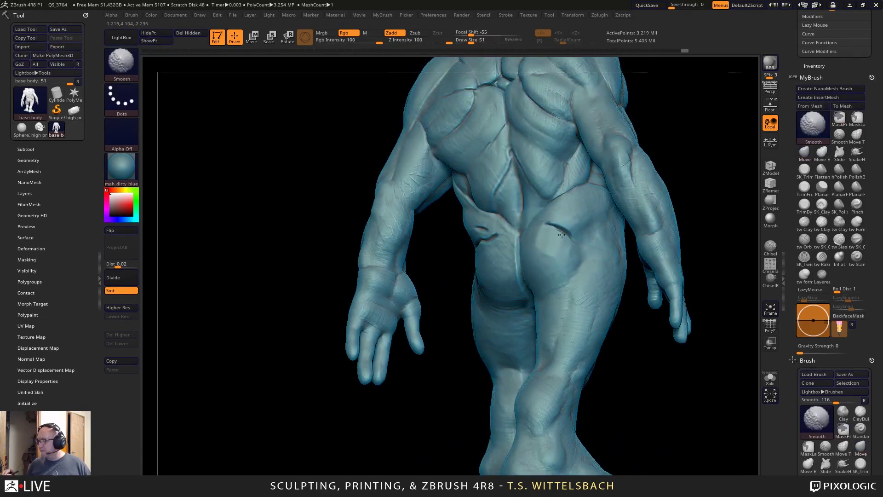
Mask a strip below the right buttock's crease and pull the surface above over it with the Move brush at draw size 157.
{"action": "left_click_drag", "start_coordinate": [710, 160], "coordinate": [649, 225], "text": "alt"}
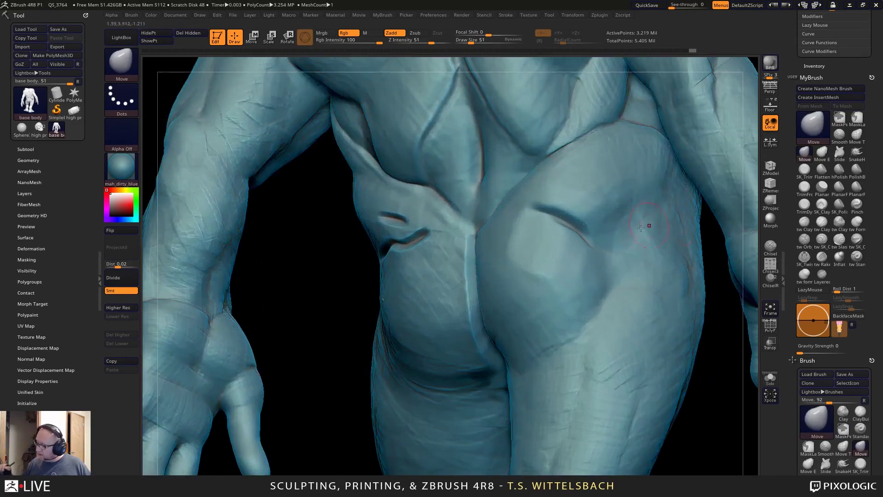
{"action": "mouse_move", "coordinate": [529, 225]}
{"action": "left_mouse_down", "text": "ctrl"}
{"action": "mouse_move", "coordinate": [556, 230]}
{"action": "mouse_move", "coordinate": [593, 266]}
{"action": "left_mouse_up", "text": "ctrl"}
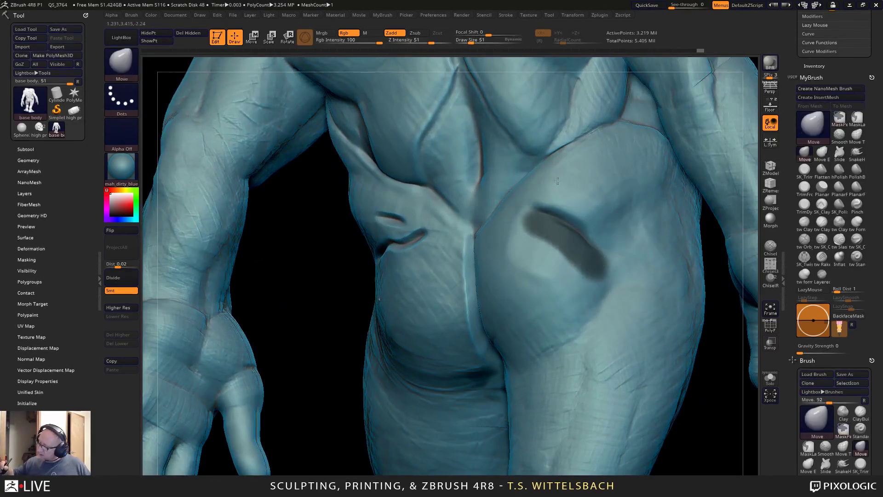
{"action": "key", "text": "space"}
{"action": "left_click_drag", "start_coordinate": [560, 182], "coordinate": [551, 182]}
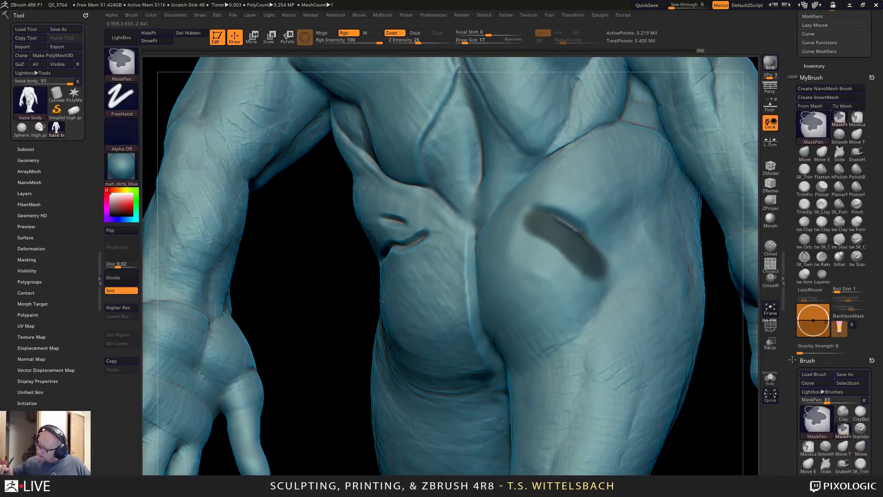
{"action": "key", "text": "b"}
{"action": "key", "text": "m"}
{"action": "key", "text": "v"}
{"action": "key", "text": "space"}
{"action": "left_click_drag", "start_coordinate": [603, 193], "coordinate": [620, 183]}
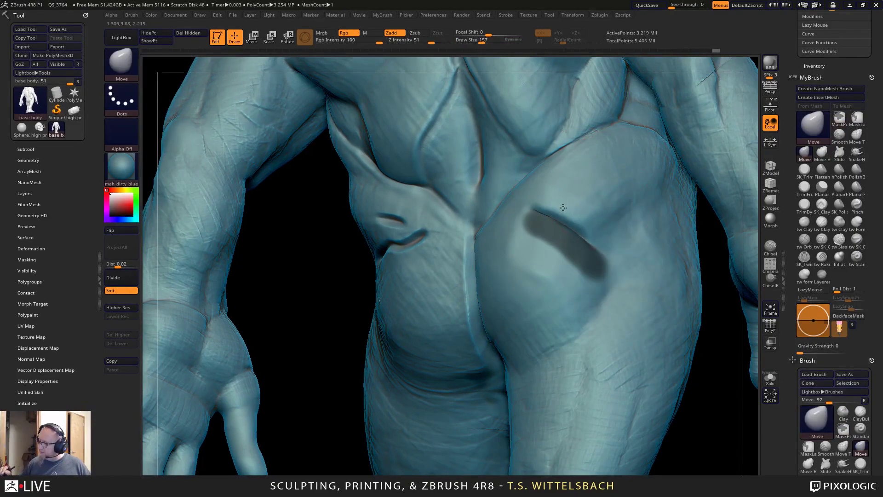
{"action": "left_click_drag", "start_coordinate": [700, 442], "coordinate": [682, 412]}
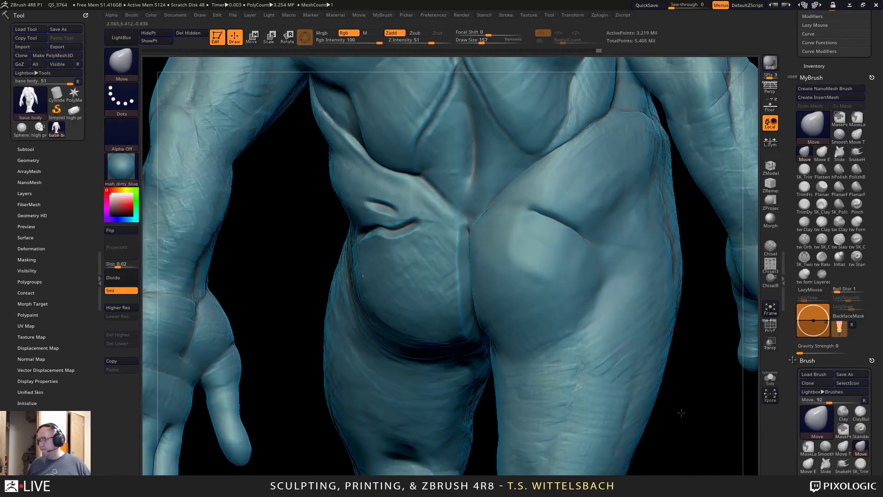
Undo all the crease, clay and move edits on the buttocks.
{"action": "mouse_move", "coordinate": [694, 451]}
{"action": "left_mouse_down", "text": "alt"}
{"action": "mouse_move", "coordinate": [659, 398]}
{"action": "mouse_move", "coordinate": [642, 388]}
{"action": "mouse_move", "coordinate": [649, 408]}
{"action": "mouse_move", "coordinate": [688, 405]}
{"action": "left_mouse_up", "text": "alt"}
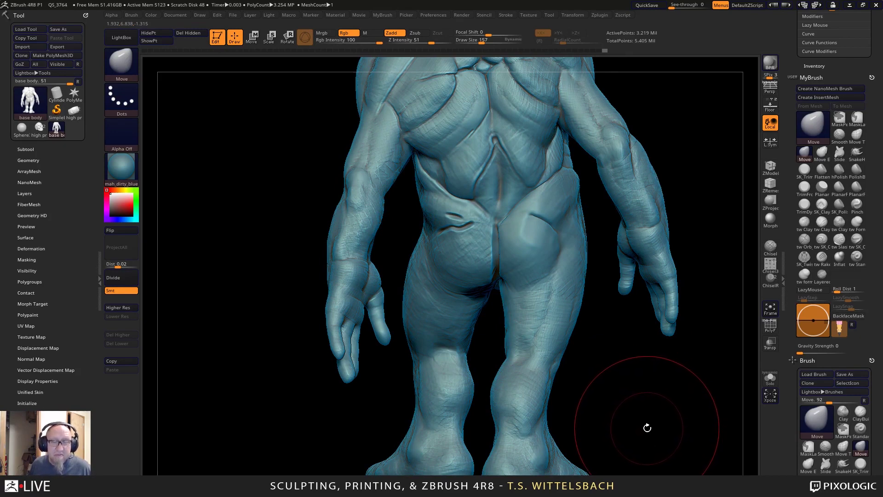
{"action": "left_click_drag", "start_coordinate": [646, 416], "coordinate": [644, 414]}
{"action": "left_click_drag", "start_coordinate": [650, 422], "coordinate": [645, 368], "text": "alt"}
{"action": "left_click_drag", "start_coordinate": [652, 337], "coordinate": [646, 410], "text": "alt"}
{"action": "key", "text": "ctrl"}
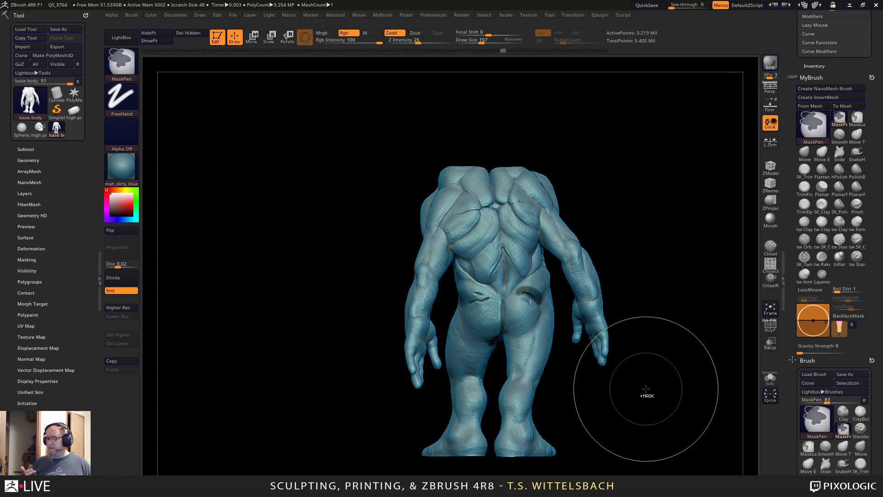
{"action": "key", "text": "ctrl+z"}
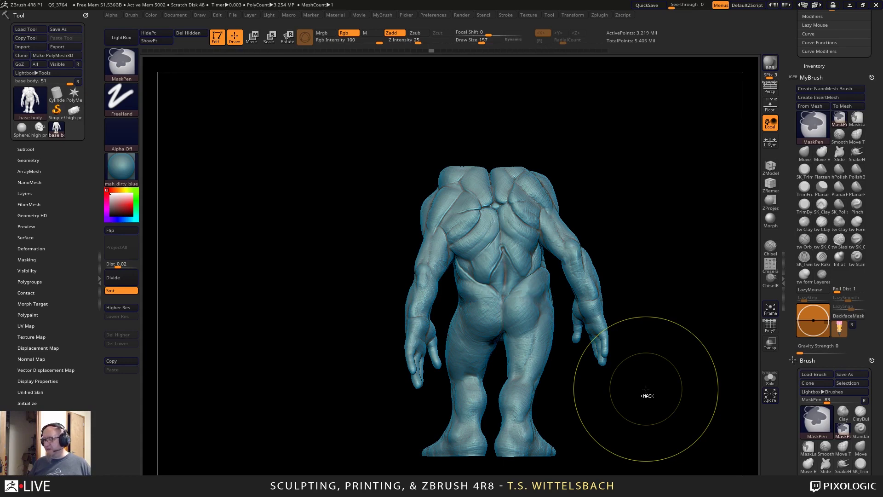
Twist the top of the cleft between the buttocks with SK_Twist at draw size 36, accepting removal of the undone history, and smooth it.
{"action": "left_click_drag", "start_coordinate": [615, 423], "coordinate": [661, 377], "text": "alt"}
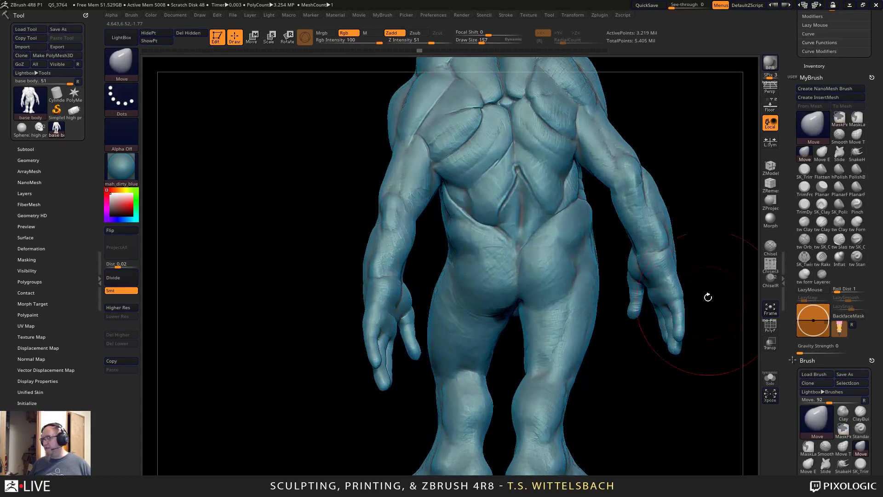
{"action": "key", "text": "space"}
{"action": "left_click_drag", "start_coordinate": [704, 196], "coordinate": [688, 195]}
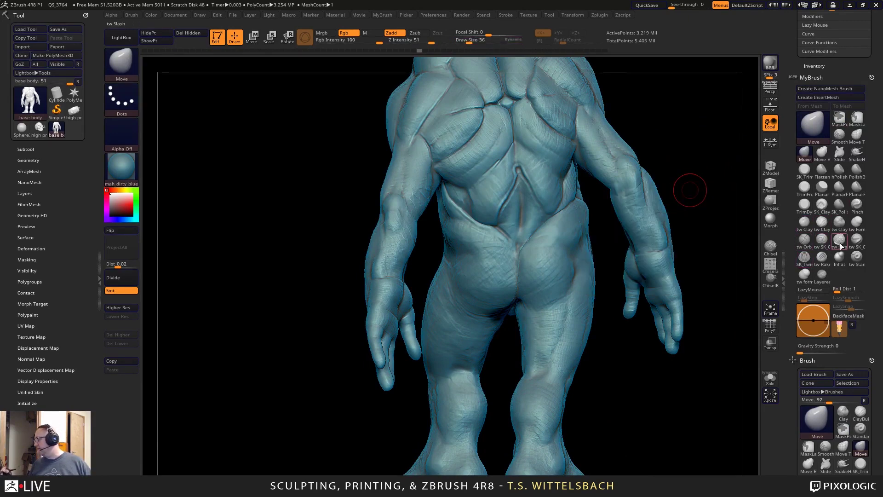
{"action": "left_click", "coordinate": [804, 257]}
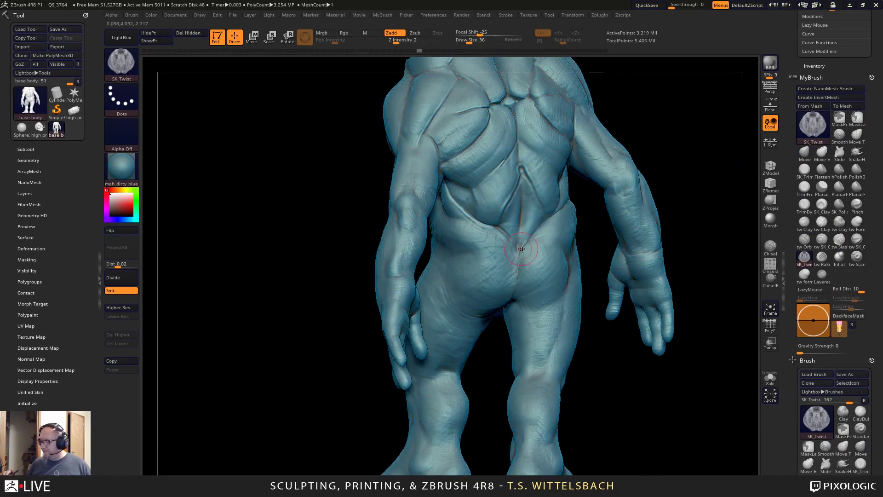
{"action": "left_click", "coordinate": [519, 261]}
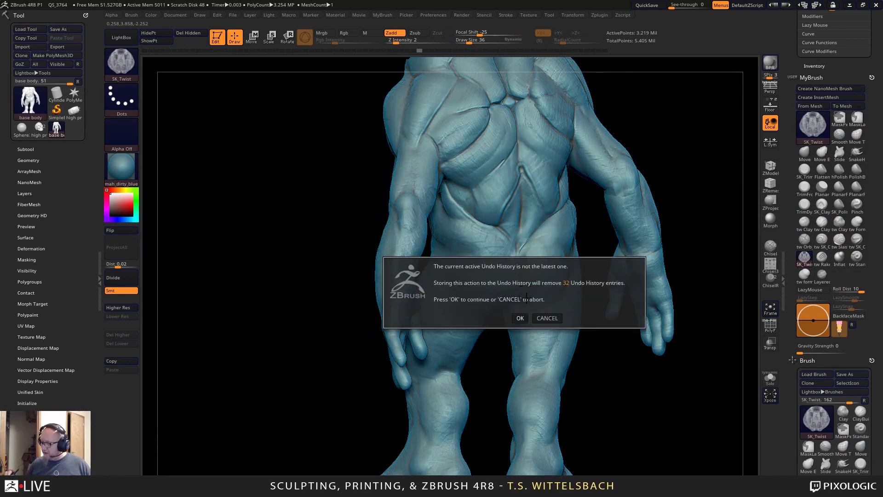
{"action": "left_click", "coordinate": [520, 316]}
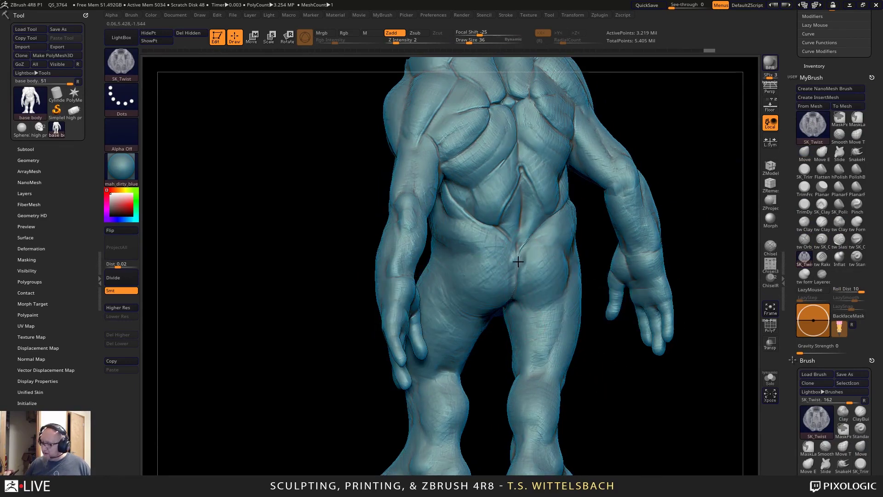
{"action": "key", "text": "shift"}
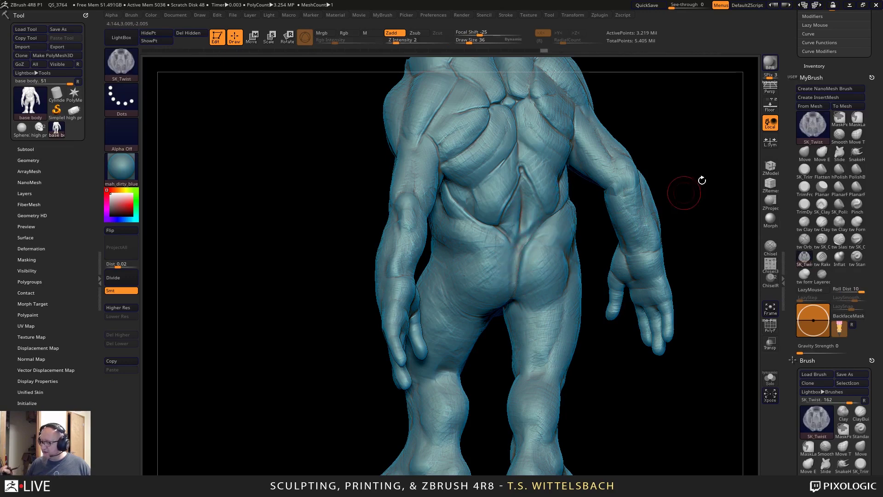
Deepen the crease beneath the right buttock with SK_Twist and soften the surrounding surface by smoothing.
{"action": "left_click_drag", "start_coordinate": [702, 180], "coordinate": [651, 168]}
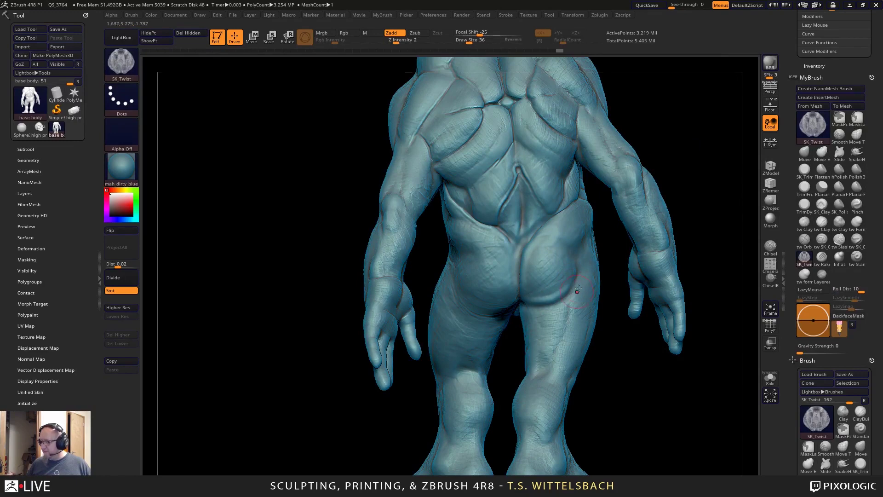
{"action": "key", "text": "shift"}
{"action": "left_click_drag", "start_coordinate": [621, 410], "coordinate": [644, 387]}
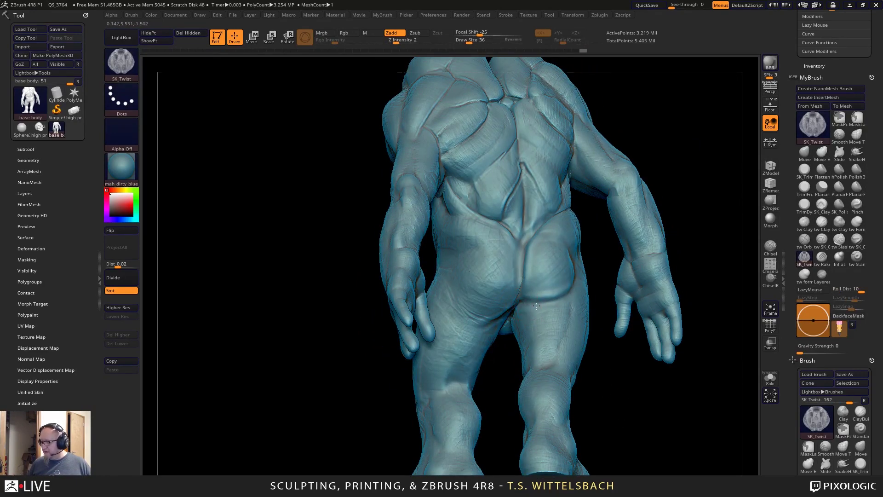
{"action": "left_click_drag", "start_coordinate": [679, 286], "coordinate": [696, 276]}
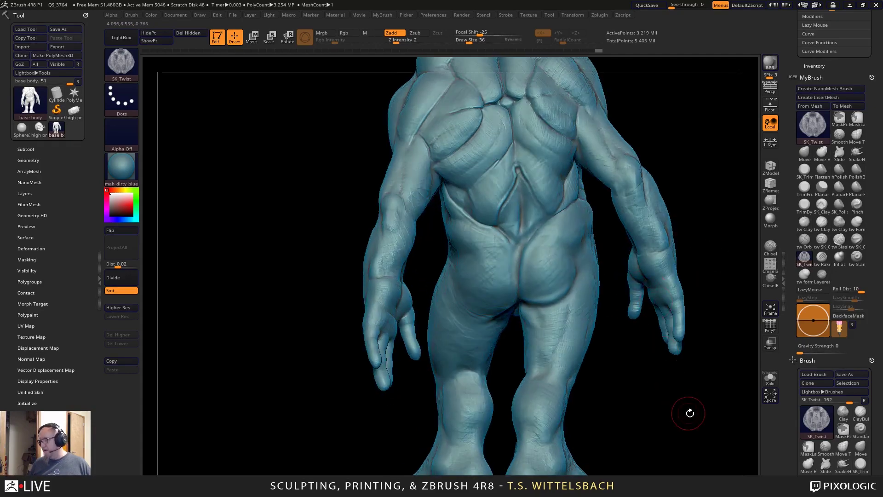
Turn the whole figure to its front, show the subtool list and unhide the rest of the base body mesh, including the head.
{"action": "left_click_drag", "start_coordinate": [690, 413], "coordinate": [639, 376], "text": "alt"}
{"action": "right_click_drag", "start_coordinate": [639, 376], "coordinate": [660, 450]}
{"action": "mouse_move", "coordinate": [682, 364]}
{"action": "right_mouse_down"}
{"action": "mouse_move", "coordinate": [719, 354]}
{"action": "mouse_move", "coordinate": [707, 391]}
{"action": "mouse_move", "coordinate": [631, 353]}
{"action": "right_mouse_up"}
{"action": "right_click", "coordinate": [657, 442]}
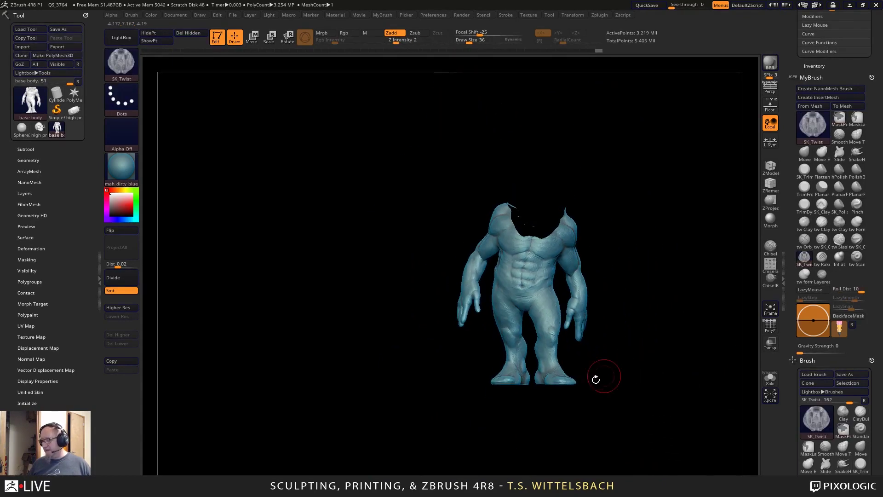
{"action": "left_click", "coordinate": [28, 149]}
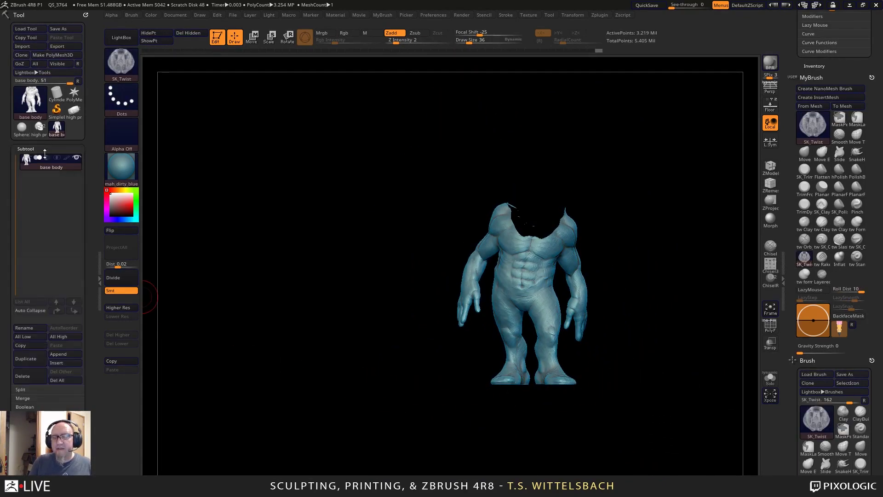
{"action": "key", "text": "ctrl+shift"}
{"action": "left_click", "coordinate": [535, 432], "text": "ctrl+shift"}
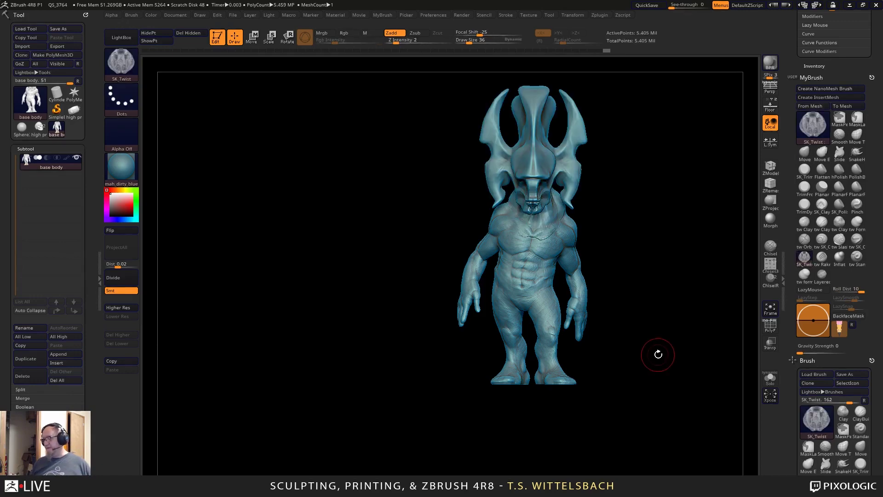
Examine the complete figure and its horned head from the back, side and front.
{"action": "mouse_move", "coordinate": [669, 290]}
{"action": "left_mouse_down", "text": "alt"}
{"action": "mouse_move", "coordinate": [649, 358]}
{"action": "mouse_move", "coordinate": [682, 357]}
{"action": "mouse_move", "coordinate": [624, 364]}
{"action": "mouse_move", "coordinate": [619, 350]}
{"action": "mouse_move", "coordinate": [674, 343]}
{"action": "mouse_move", "coordinate": [636, 305]}
{"action": "left_mouse_up", "text": "alt"}
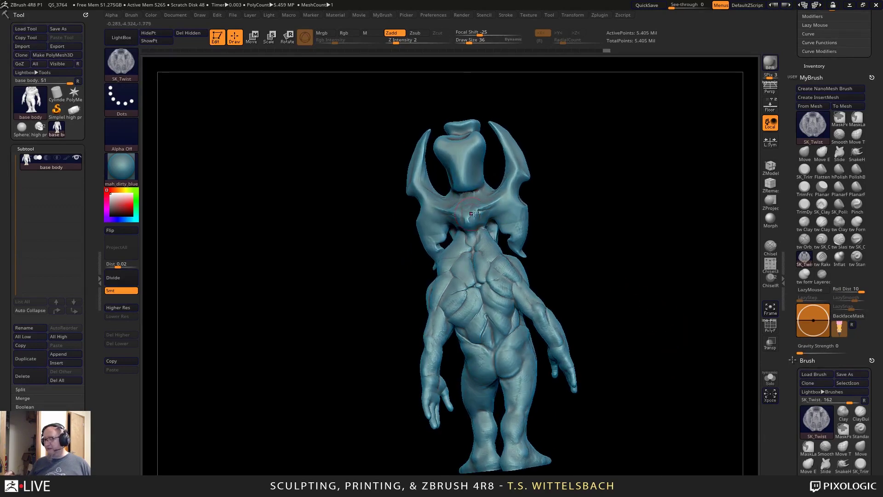
{"action": "left_click_drag", "start_coordinate": [604, 196], "coordinate": [627, 269], "text": "alt"}
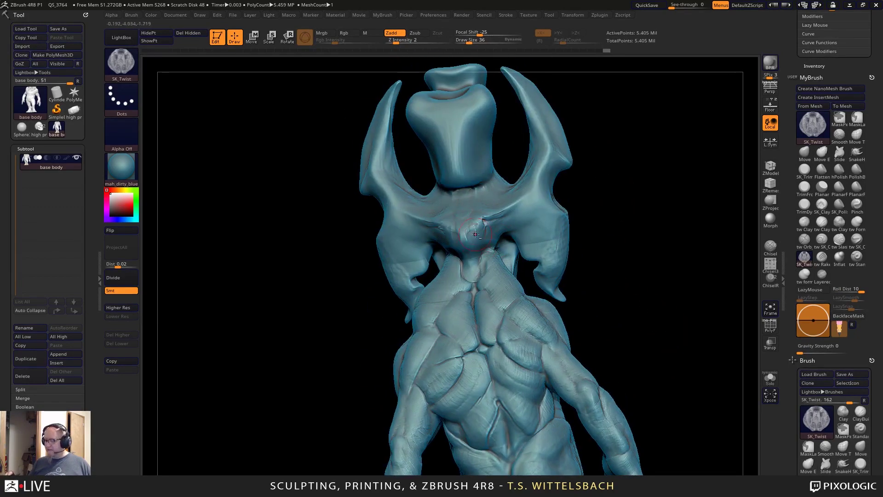
{"action": "left_click_drag", "start_coordinate": [680, 295], "coordinate": [712, 343], "text": "alt"}
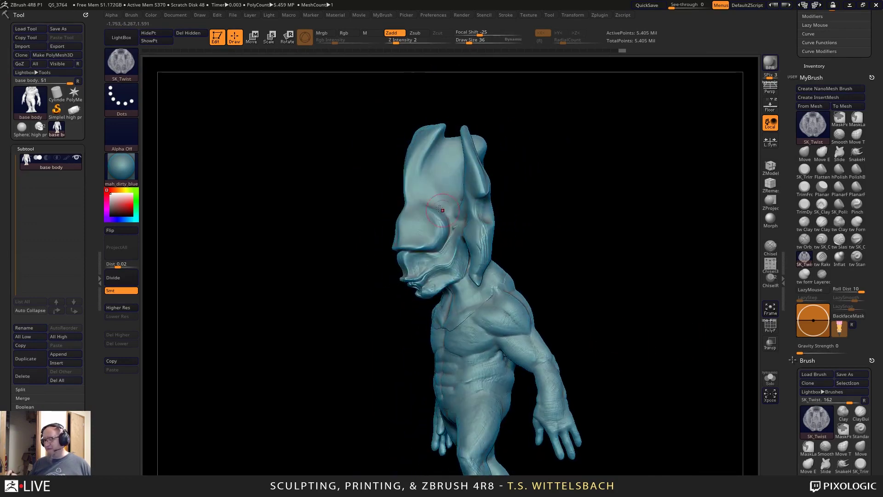
{"action": "left_click_drag", "start_coordinate": [614, 344], "coordinate": [627, 280]}
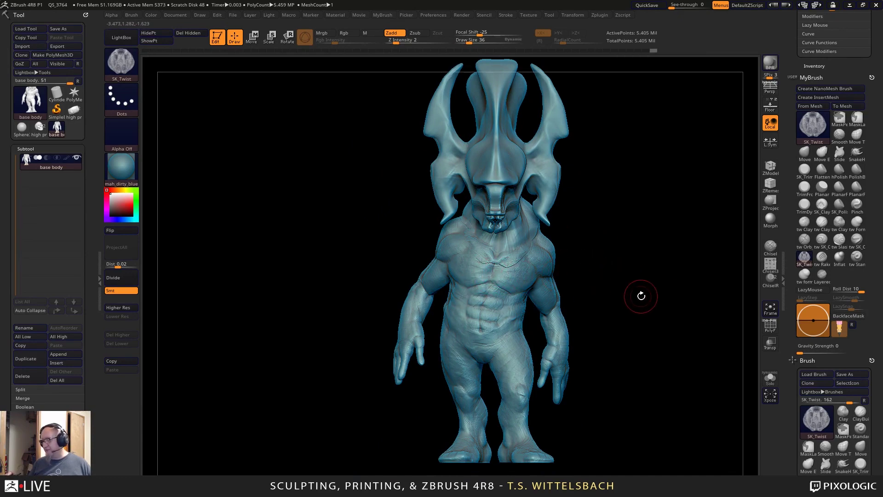
{"action": "left_click_drag", "start_coordinate": [639, 296], "coordinate": [606, 272]}
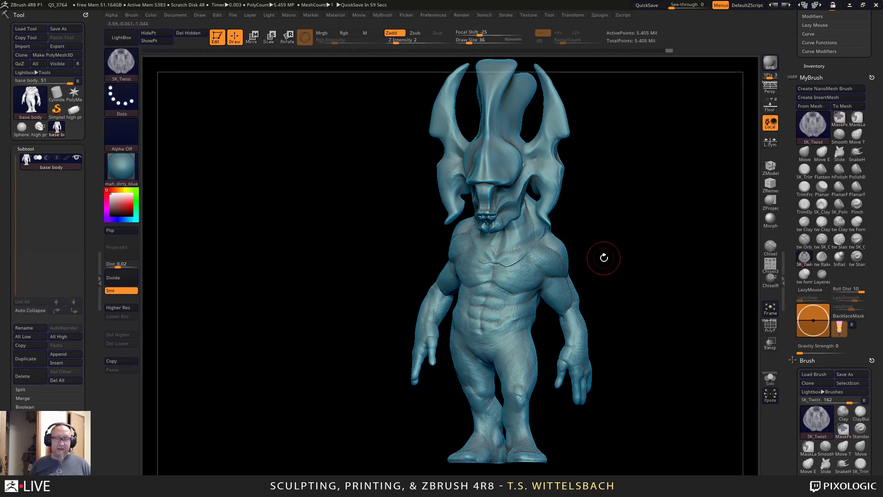
{"action": "left_click_drag", "start_coordinate": [662, 367], "coordinate": [603, 400]}
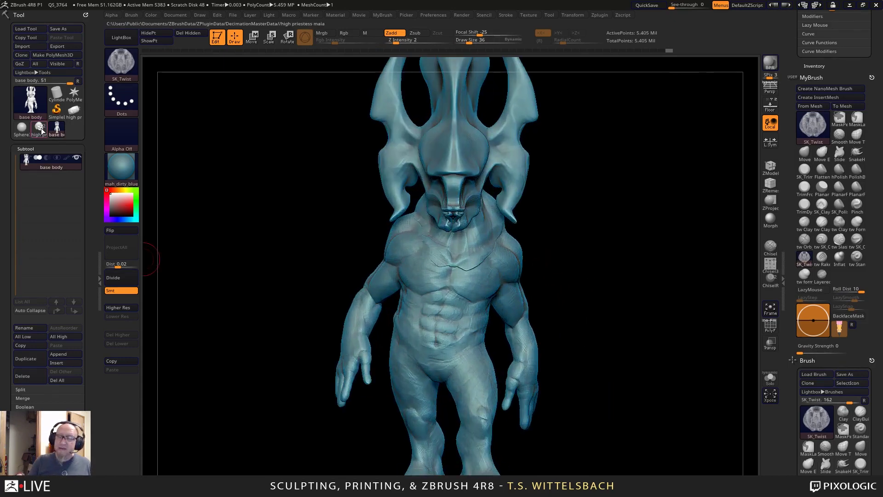
Switch to the high priestess maia tool and inspect the ornamented skull from slightly different angles.
{"action": "left_click", "coordinate": [41, 127]}
{"action": "left_click_drag", "start_coordinate": [272, 414], "coordinate": [625, 373]}
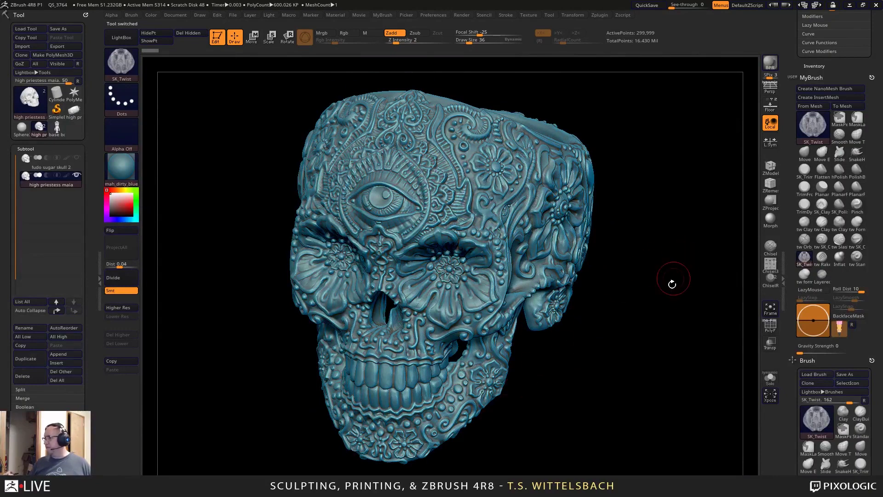
{"action": "left_click_drag", "start_coordinate": [632, 332], "coordinate": [635, 315]}
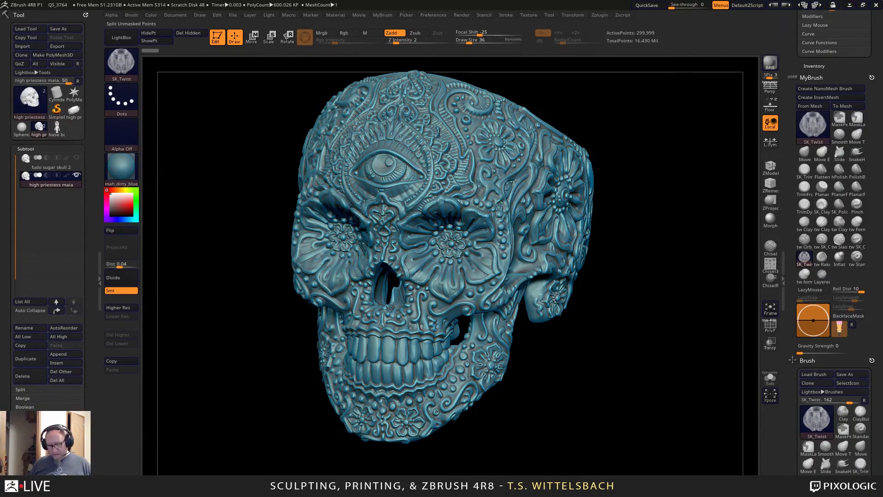
Switch to the Chrome window with the ZBrushCentral Jewelry Sketchbook thread.
{"action": "key", "text": "super"}
{"action": "mouse_move", "coordinate": [215, 485]}
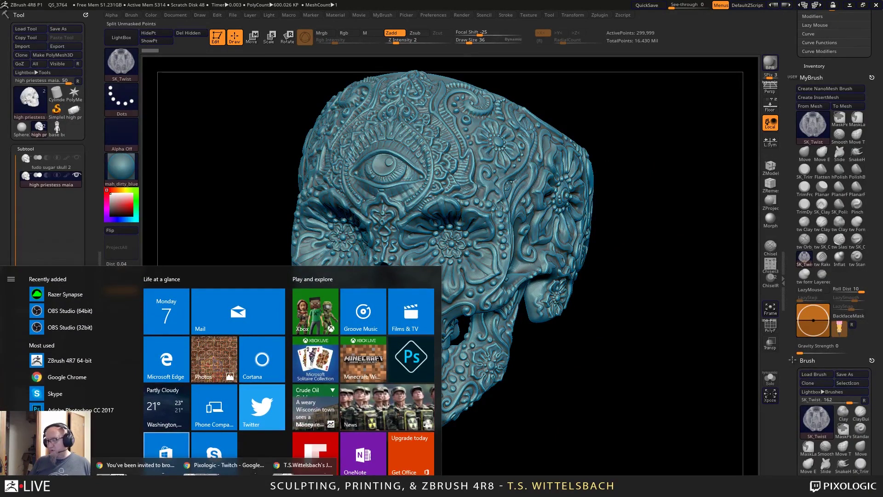
{"action": "left_click", "coordinate": [303, 466]}
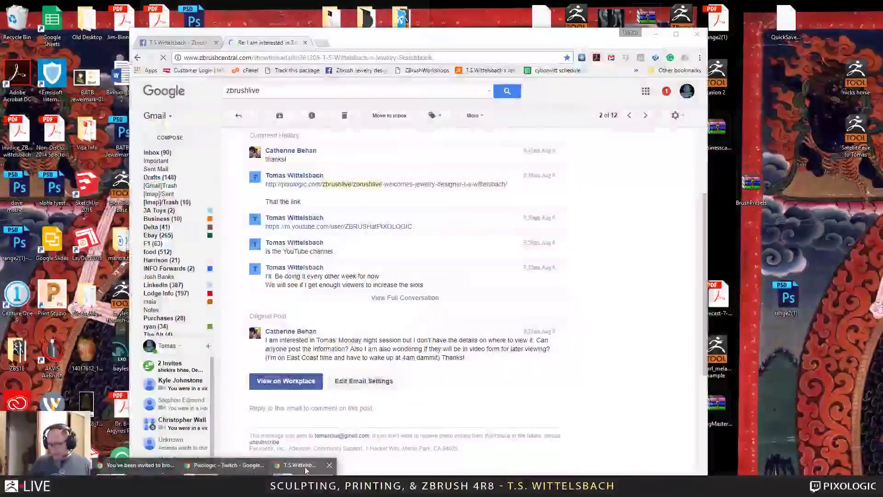
{"action": "left_click", "coordinate": [303, 466]}
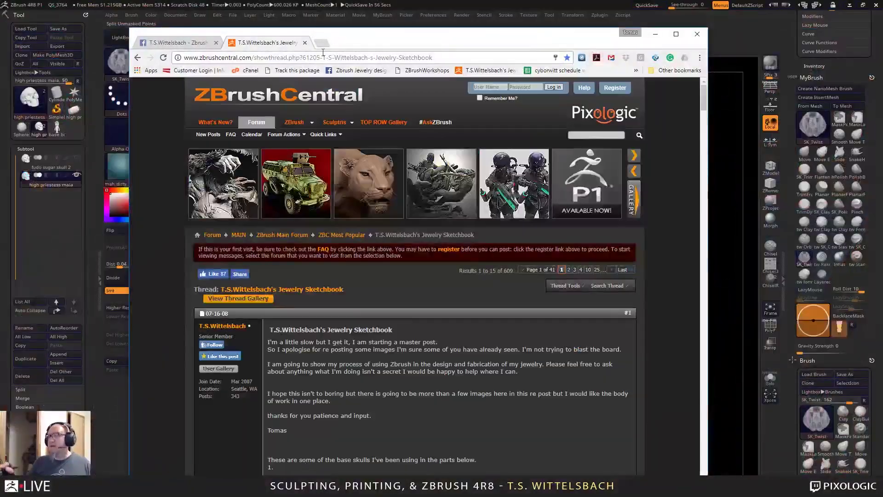
Search Google in a new browser tab for the artist's name followed by "sugarskull".
{"action": "key", "text": "ctrl+t"}
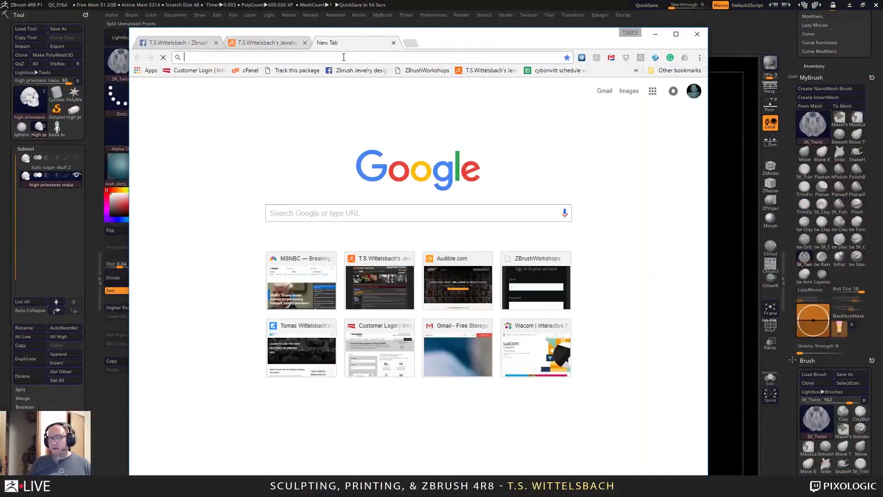
{"action": "type", "text": "tw"}
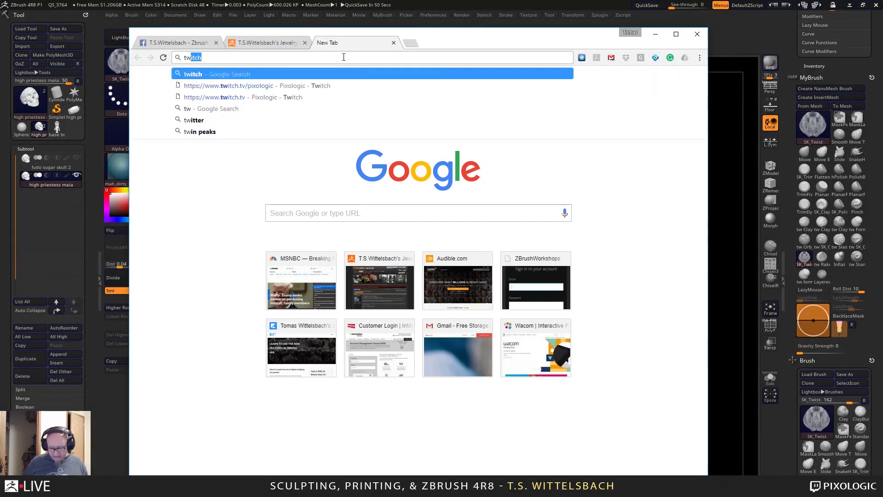
{"action": "key", "text": "BackSpace"}
{"action": "key", "text": "BackSpace"}
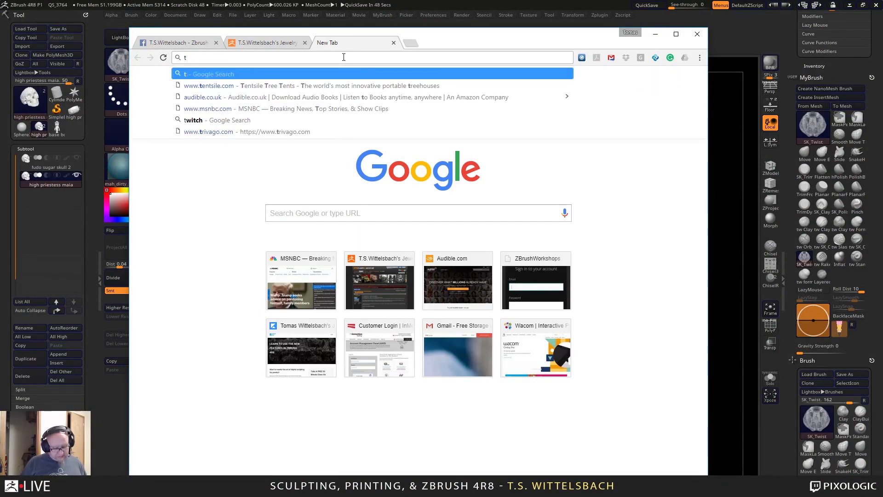
{"action": "type", "text": "swittel"}
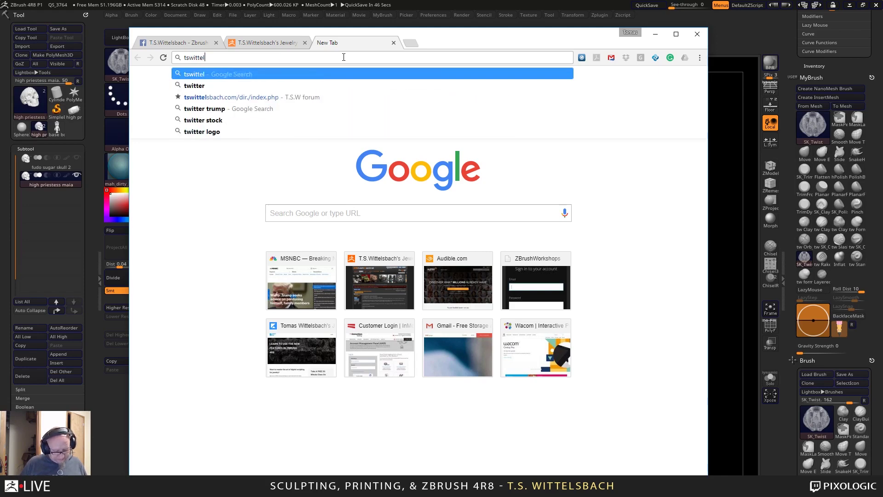
{"action": "type", "text": "s"}
{"action": "type", "text": "bach s"}
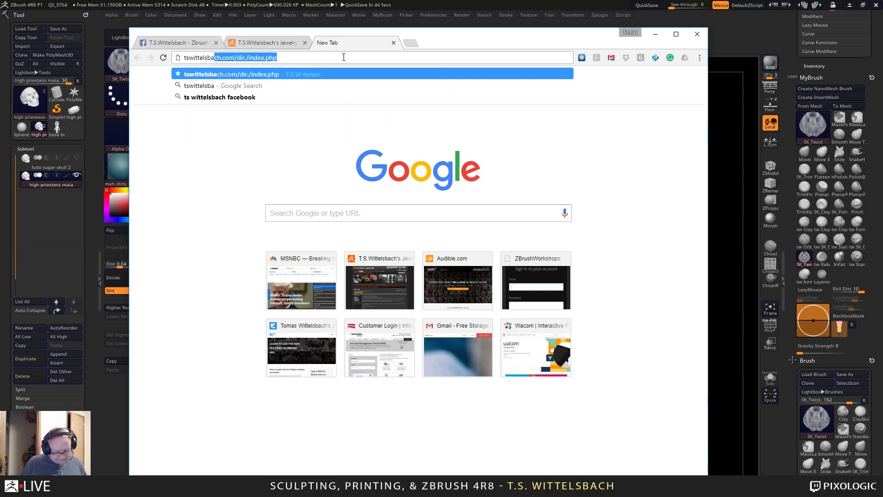
{"action": "type", "text": "ugarskull"}
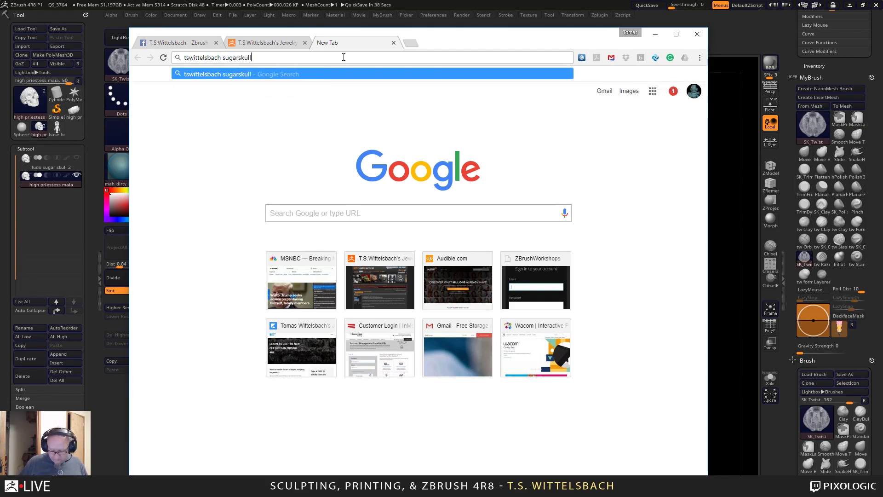
{"action": "key", "text": "Return"}
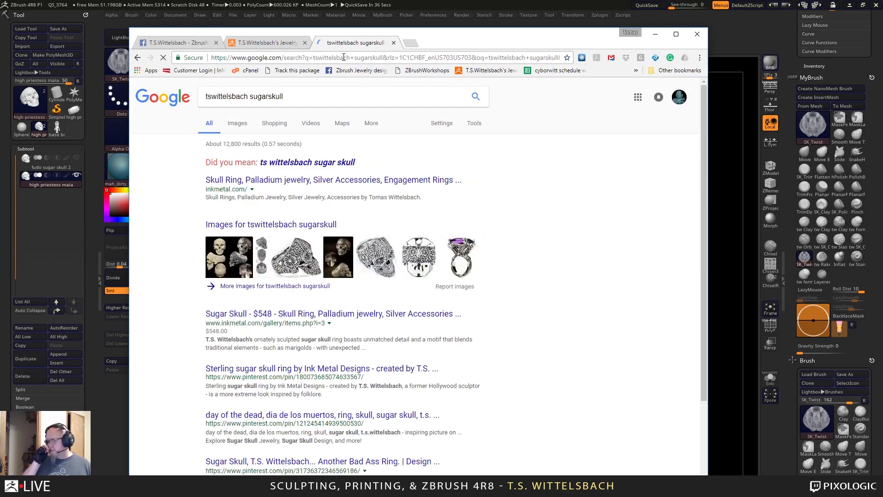
Show the image results for the search and browse through the pictures of sugar skull rings.
{"action": "left_click", "coordinate": [271, 224]}
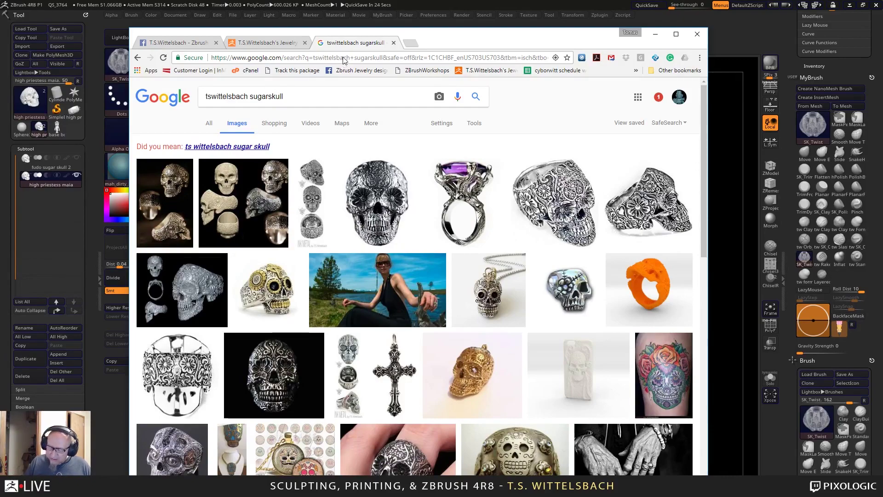
{"action": "scroll", "coordinate": [395, 375], "scroll_direction": "down", "scroll_amount": 5}
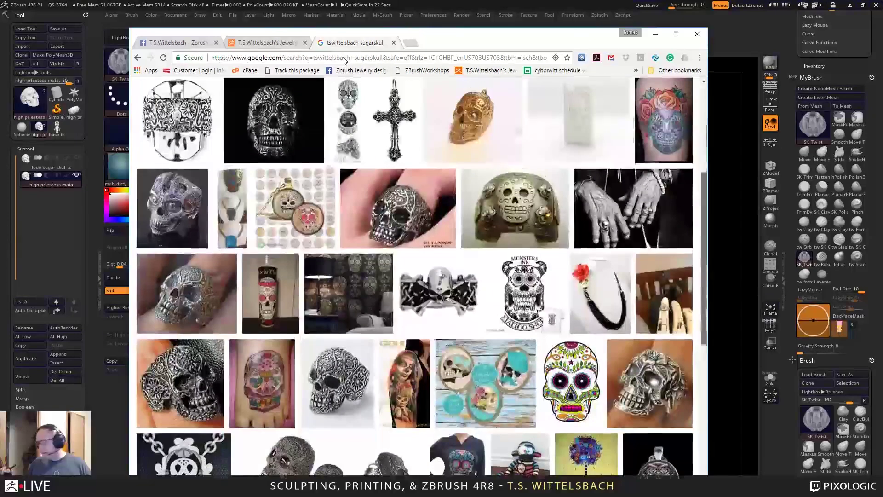
{"action": "scroll", "coordinate": [394, 375], "scroll_direction": "down", "scroll_amount": 1}
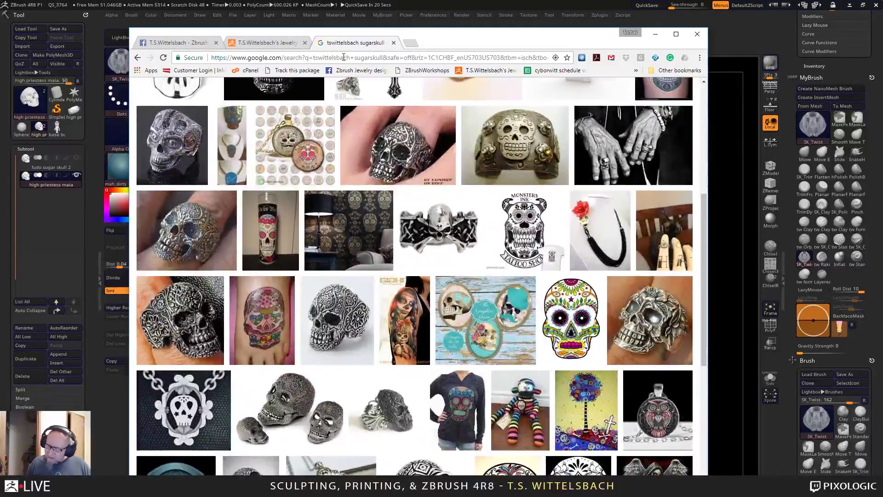
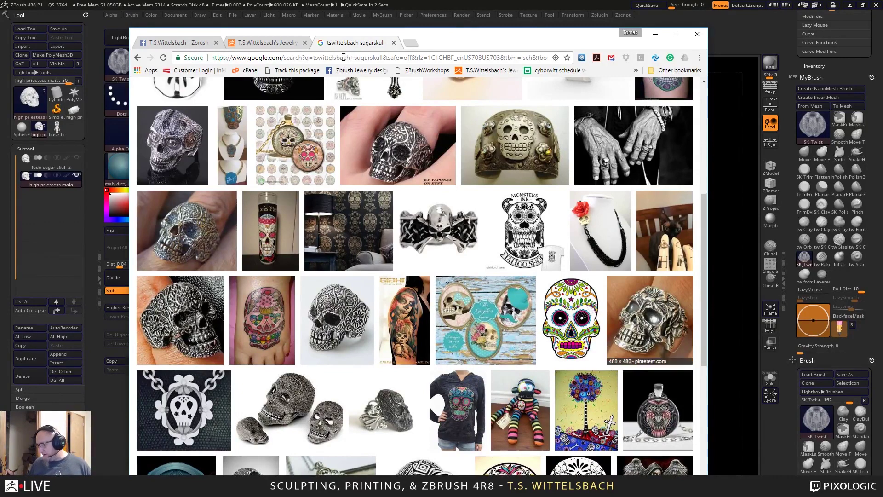
{"action": "scroll", "coordinate": [343, 61], "scroll_direction": "up", "scroll_amount": 6}
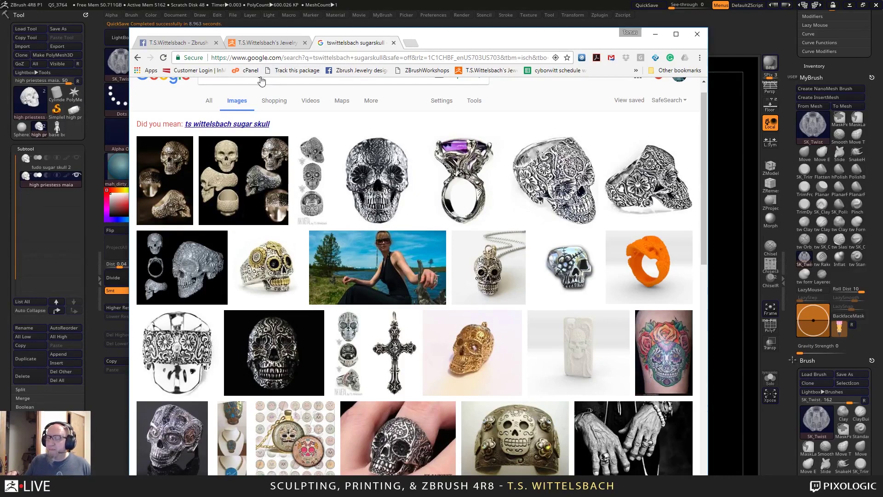
Switch back to ZBrush and inspect the ornamented skull from the side and the front.
{"action": "left_click", "coordinate": [111, 401]}
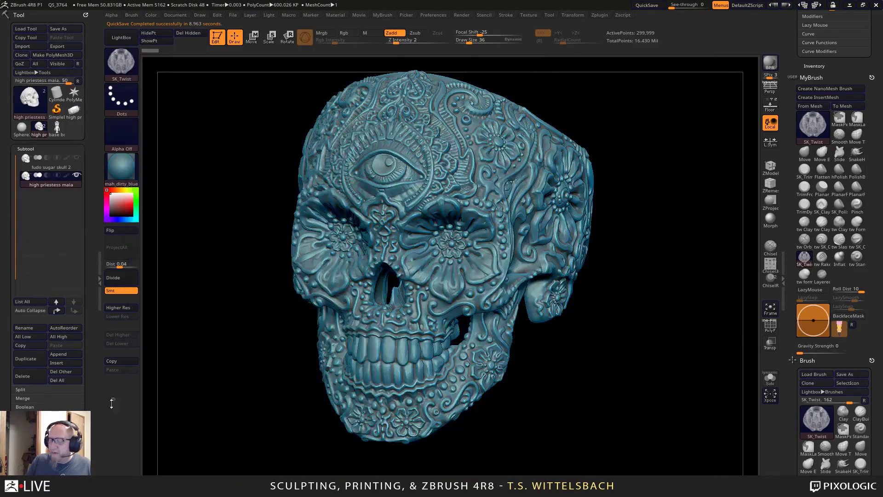
{"action": "left_click_drag", "start_coordinate": [572, 406], "coordinate": [656, 414]}
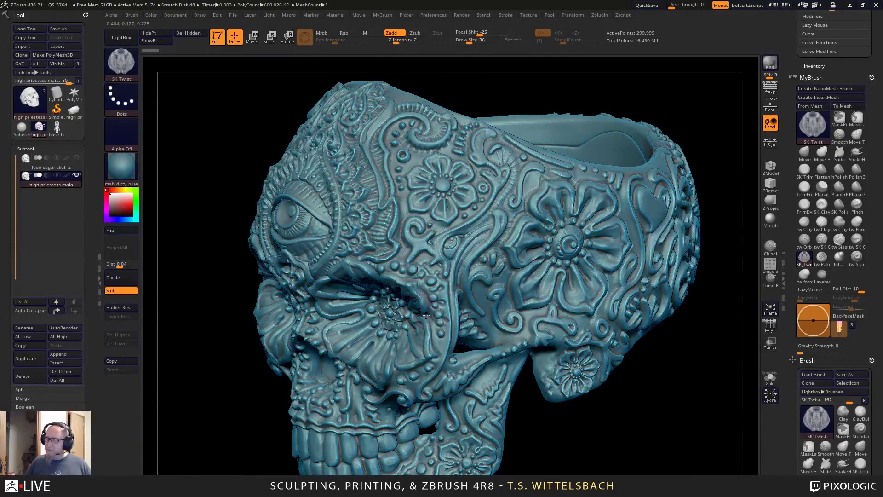
{"action": "left_click_drag", "start_coordinate": [576, 423], "coordinate": [625, 389]}
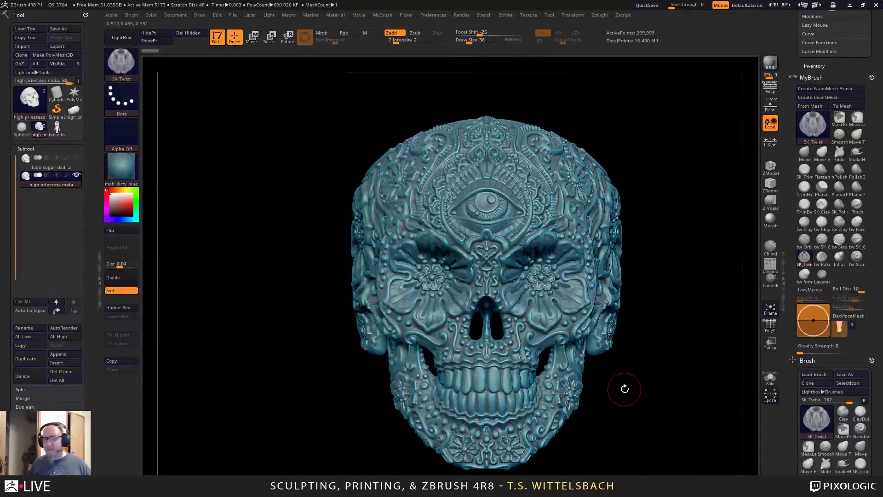
Switch to the high priestess ring tool and set the brush draw size to 19 for work on the star-patterned curtains.
{"action": "left_click", "coordinate": [75, 111]}
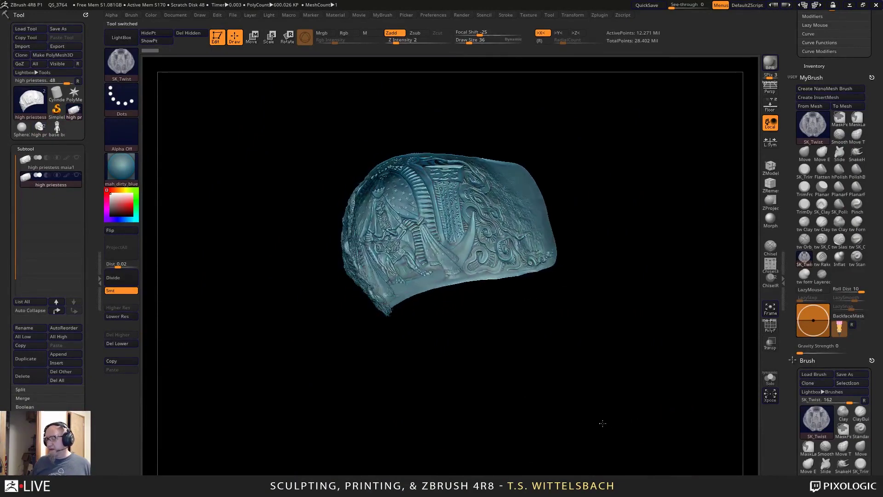
{"action": "mouse_move", "coordinate": [602, 423]}
{"action": "left_mouse_down"}
{"action": "mouse_move", "coordinate": [469, 402]}
{"action": "mouse_move", "coordinate": [578, 326]}
{"action": "mouse_move", "coordinate": [529, 450]}
{"action": "mouse_move", "coordinate": [540, 446]}
{"action": "mouse_move", "coordinate": [472, 422]}
{"action": "mouse_move", "coordinate": [492, 316]}
{"action": "left_mouse_up"}
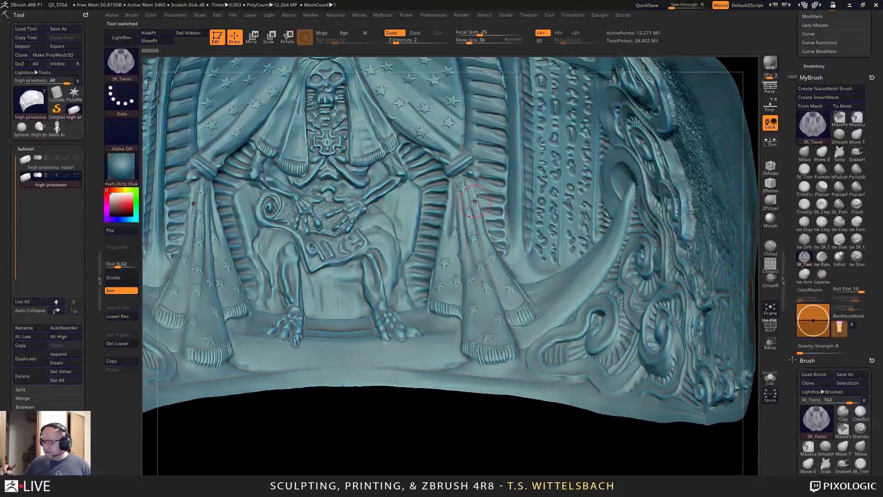
{"action": "key", "text": "space"}
{"action": "left_click_drag", "start_coordinate": [476, 201], "coordinate": [468, 201]}
{"action": "left_click_drag", "start_coordinate": [489, 405], "coordinate": [481, 301], "text": "alt"}
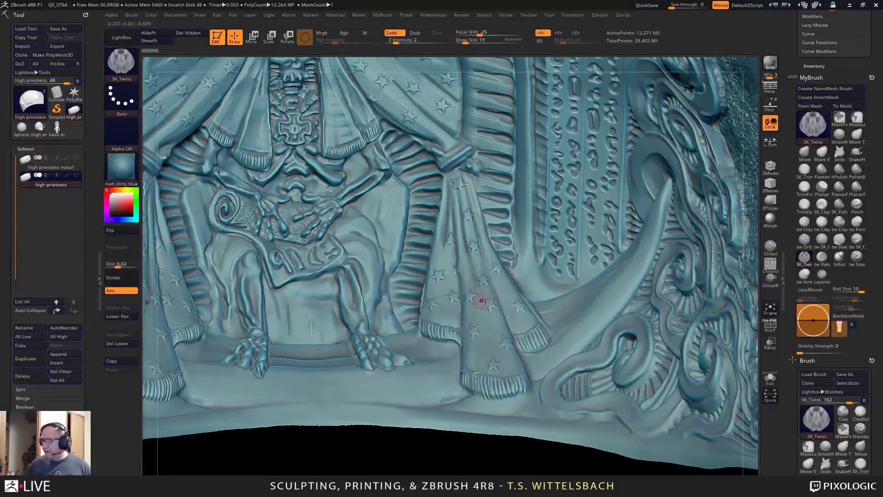
Sharpen the folds and fringed edges of the star-patterned side curtain with SK_Twist strokes.
{"action": "left_click_drag", "start_coordinate": [463, 175], "coordinate": [479, 249]}
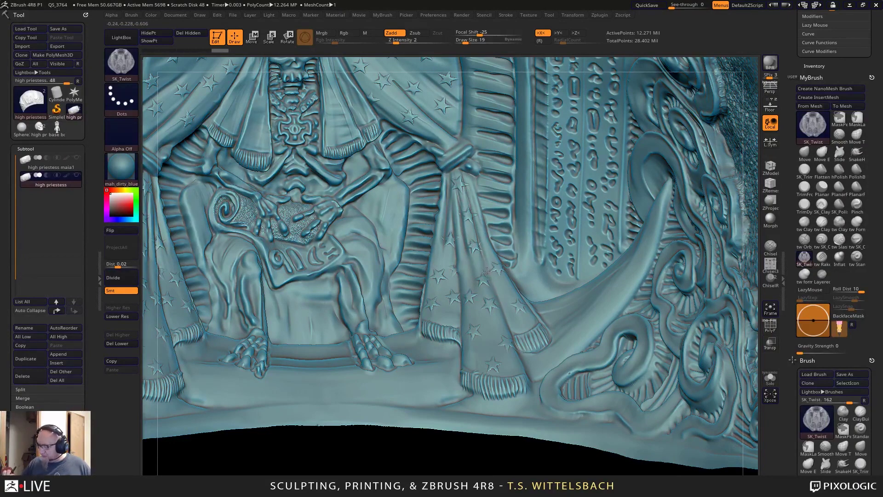
{"action": "left_click_drag", "start_coordinate": [507, 330], "coordinate": [508, 336]}
{"action": "left_click", "coordinate": [493, 365]}
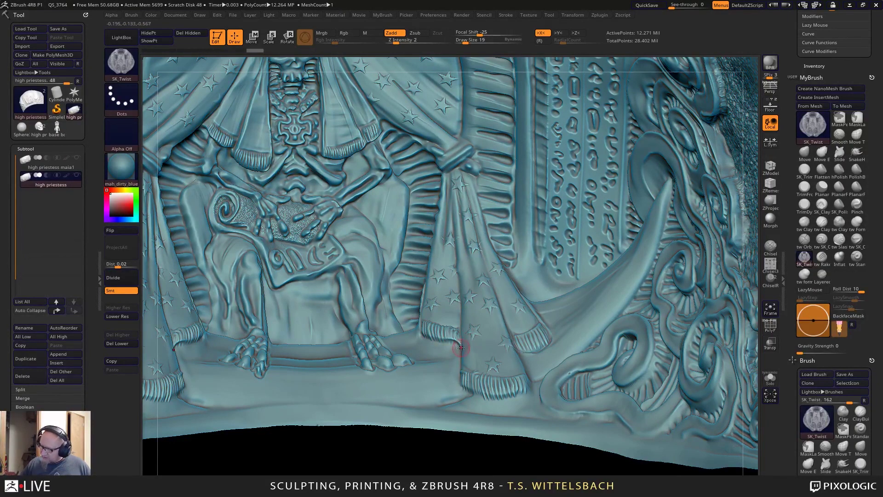
{"action": "left_click", "coordinate": [478, 253]}
{"action": "right_click_drag", "start_coordinate": [535, 290], "coordinate": [534, 280]}
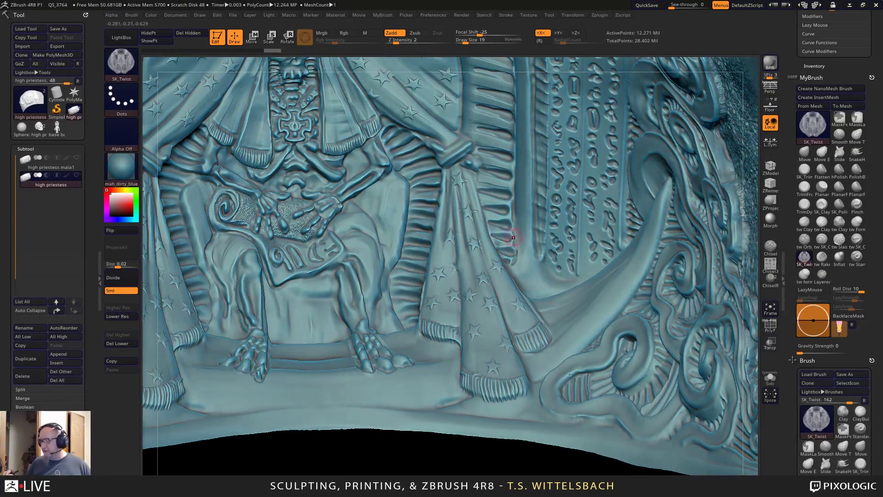
Refine the creases along the seated figure's knee and lower leg with short SK_Twist strokes.
{"action": "mouse_move", "coordinate": [498, 474]}
{"action": "left_mouse_down", "text": "alt"}
{"action": "mouse_move", "coordinate": [469, 454]}
{"action": "mouse_move", "coordinate": [550, 465]}
{"action": "left_mouse_up", "text": "alt"}
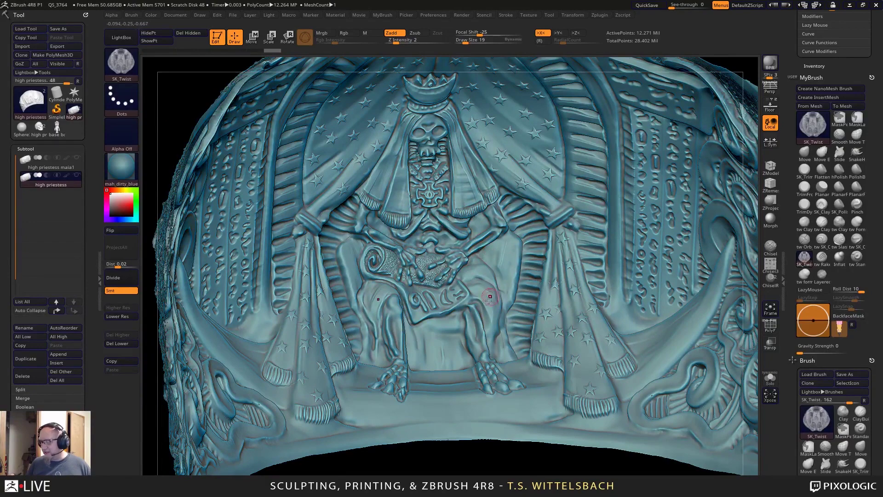
{"action": "left_click_drag", "start_coordinate": [470, 289], "coordinate": [467, 292]}
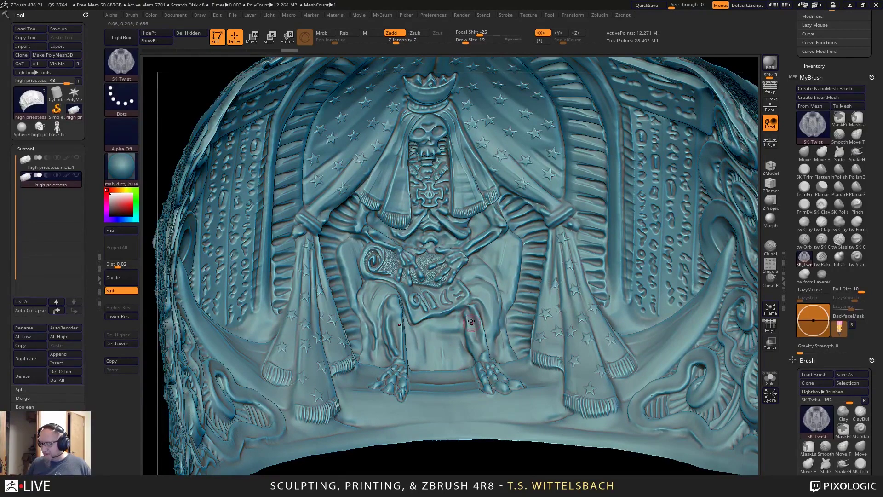
{"action": "left_click_drag", "start_coordinate": [473, 327], "coordinate": [471, 346]}
Activate the Rotate gizmo and examine the high priestess ring's scrollwork side and relief profile at its edge.
{"action": "key", "text": "r"}
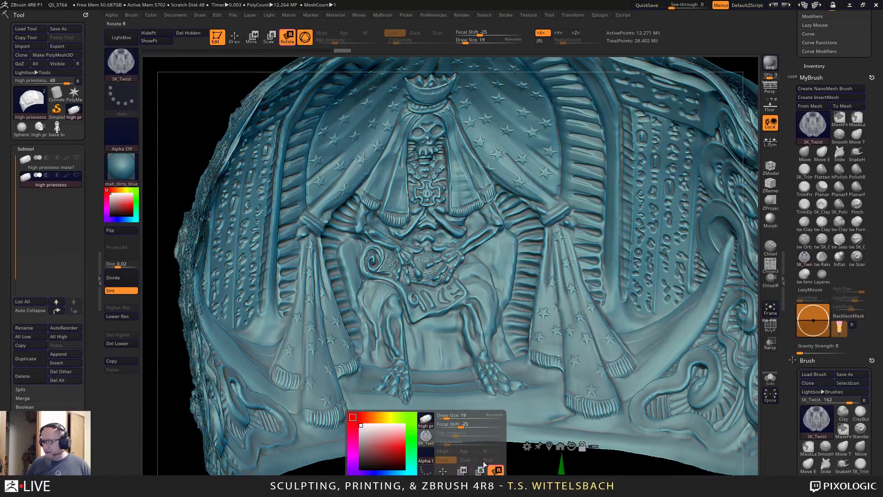
{"action": "left_click_drag", "start_coordinate": [462, 473], "coordinate": [452, 377], "text": "alt"}
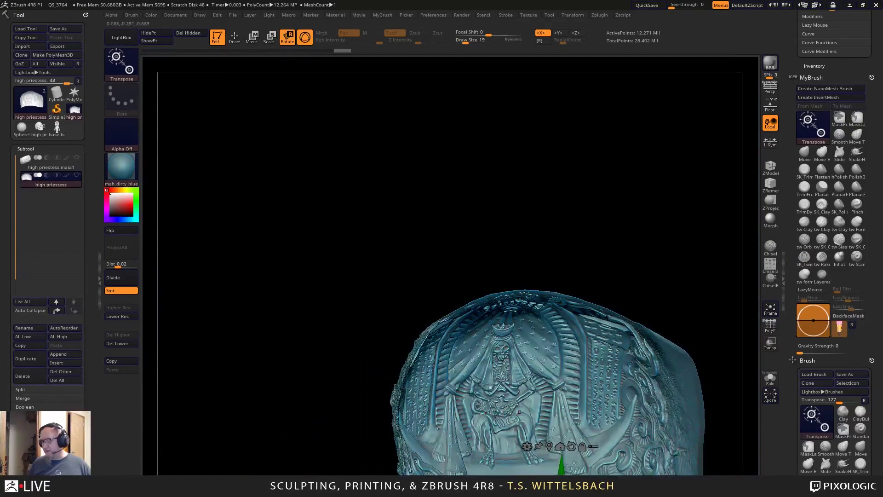
{"action": "left_click_drag", "start_coordinate": [718, 316], "coordinate": [672, 216], "text": "alt"}
{"action": "right_click_drag", "start_coordinate": [672, 216], "coordinate": [585, 377], "text": "ctrl"}
{"action": "mouse_move", "coordinate": [586, 378]}
{"action": "left_mouse_down"}
{"action": "mouse_move", "coordinate": [552, 334]}
{"action": "mouse_move", "coordinate": [580, 292]}
{"action": "mouse_move", "coordinate": [584, 387]}
{"action": "left_mouse_up"}
{"action": "right_click_drag", "start_coordinate": [584, 387], "coordinate": [459, 340]}
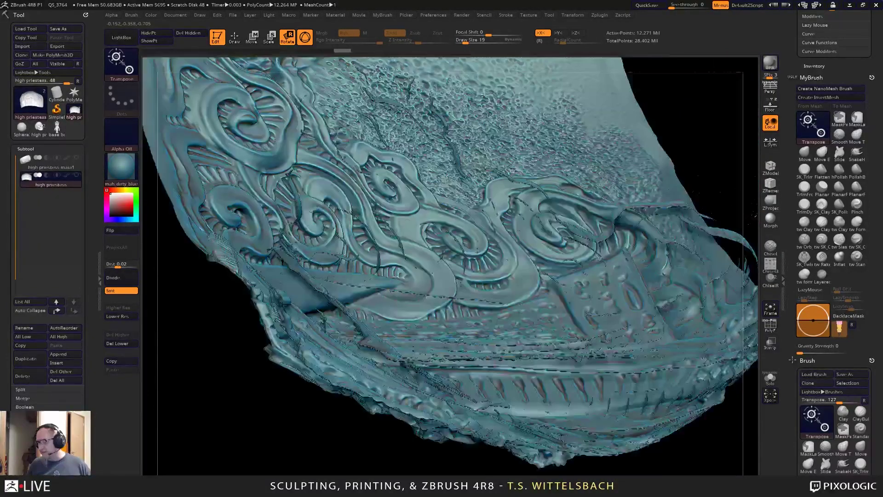
{"action": "right_click_drag", "start_coordinate": [545, 396], "coordinate": [589, 239]}
{"action": "key", "text": "w"}
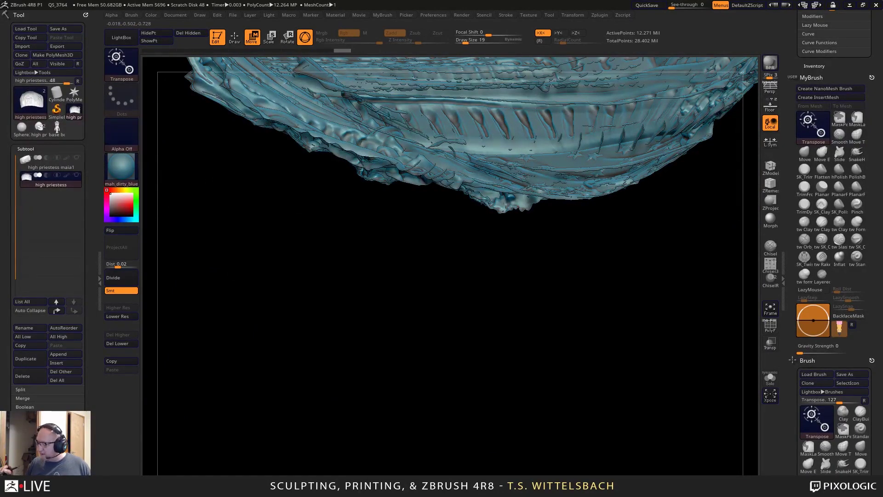
{"action": "key", "text": "t"}
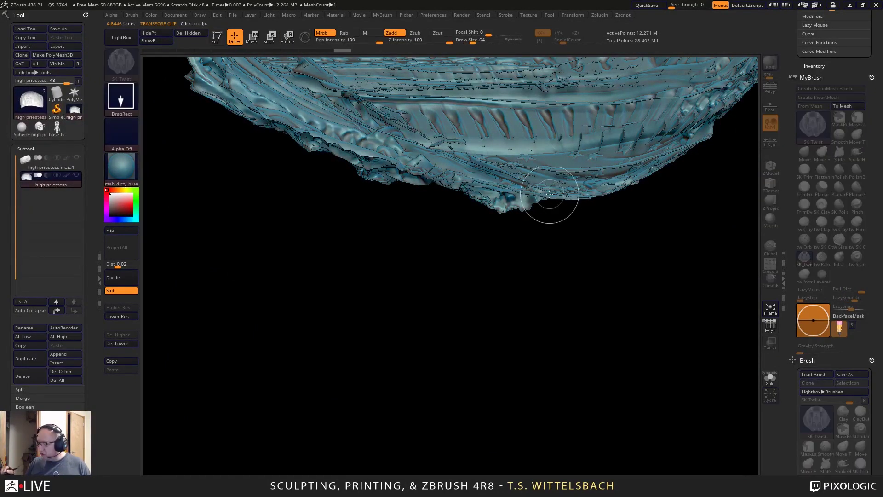
{"action": "left_click_drag", "start_coordinate": [526, 208], "coordinate": [526, 230]}
{"action": "key", "text": "ctrl+z"}
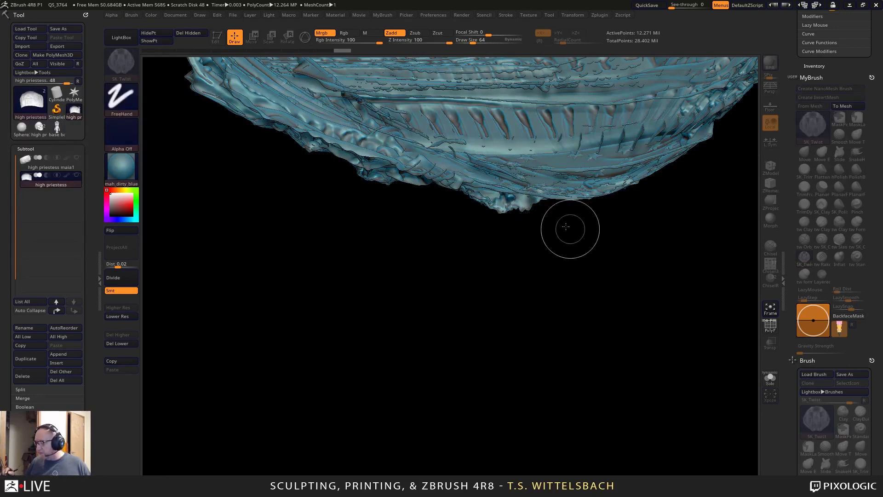
{"action": "left_click", "coordinate": [570, 227]}
{"action": "left_click_drag", "start_coordinate": [481, 175], "coordinate": [488, 296]}
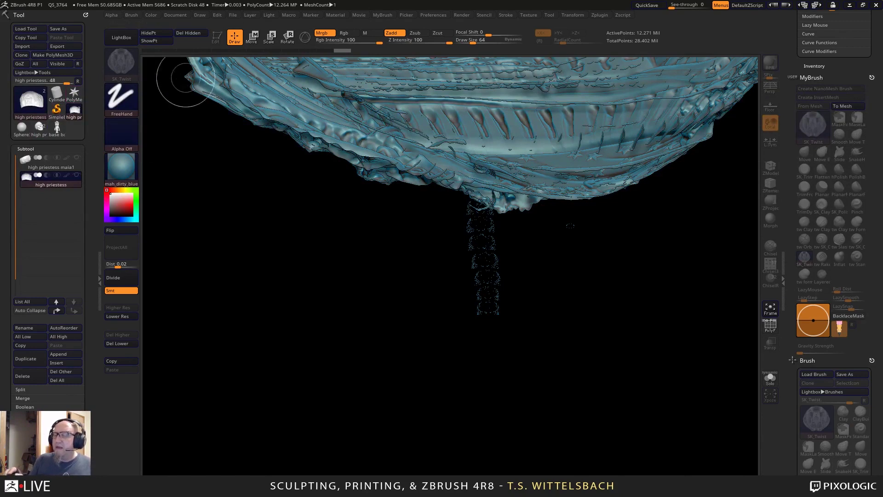
{"action": "mouse_move", "coordinate": [505, 167]}
{"action": "left_mouse_down"}
{"action": "mouse_move", "coordinate": [489, 253]}
{"action": "mouse_move", "coordinate": [559, 423]}
{"action": "left_mouse_up"}
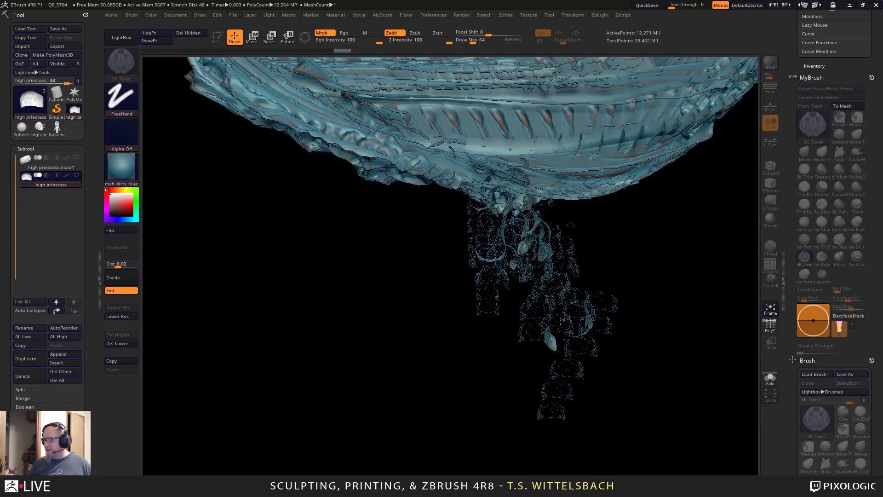
Return the high priestess tool to Edit mode and clear the stray copies from the canvas.
{"action": "left_click", "coordinate": [77, 98]}
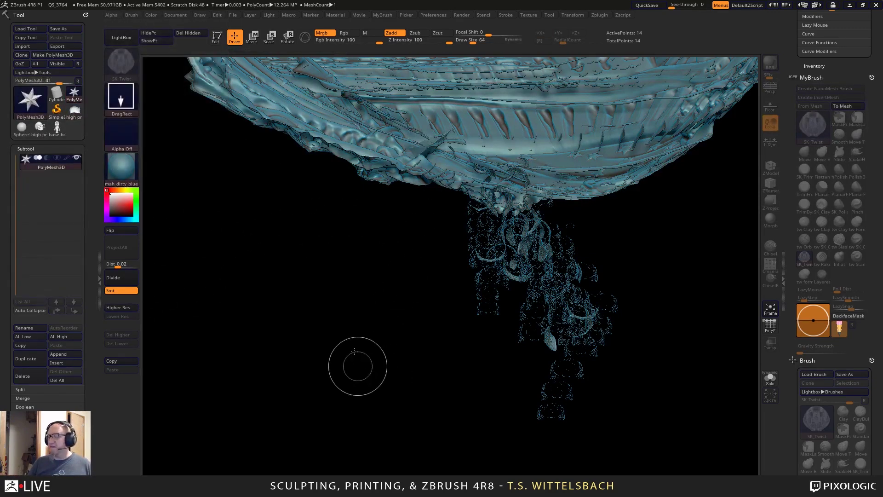
{"action": "left_click", "coordinate": [215, 36]}
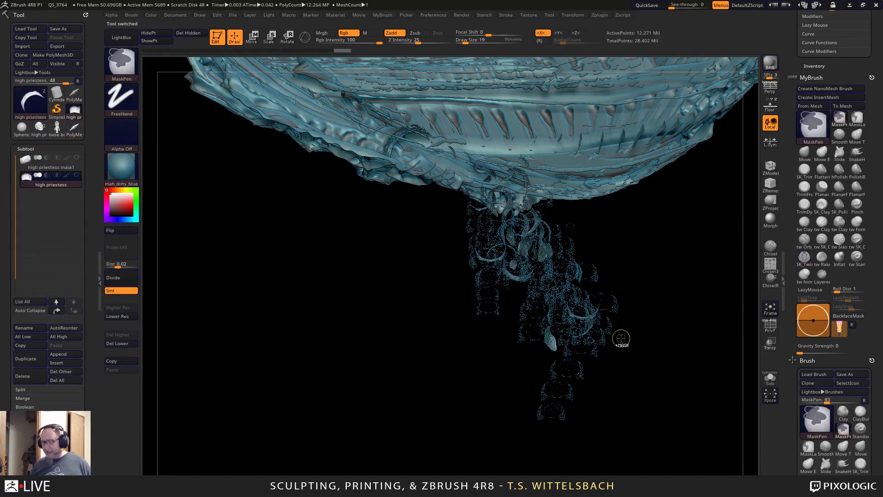
{"action": "key", "text": "ctrl+n"}
{"action": "left_click_drag", "start_coordinate": [440, 271], "coordinate": [468, 184]}
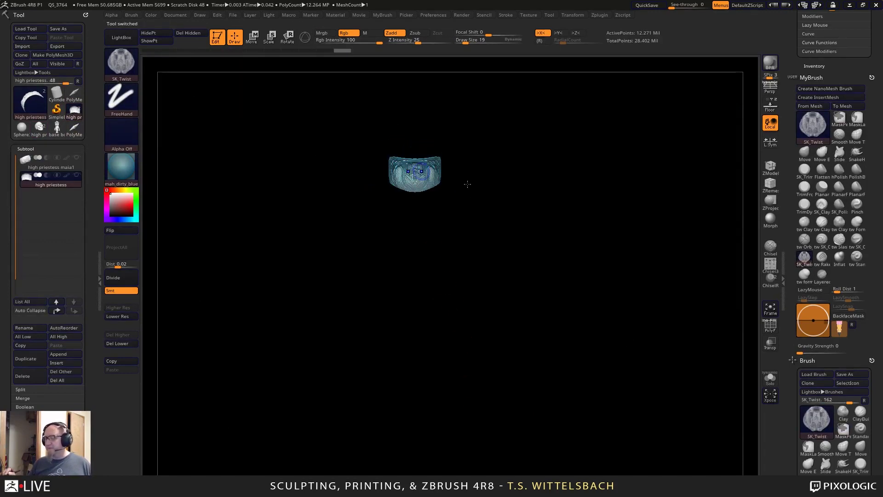
{"action": "mouse_move", "coordinate": [624, 114]}
{"action": "left_mouse_down", "text": "ctrl+shift"}
{"action": "mouse_move", "coordinate": [552, 237]}
{"action": "mouse_move", "coordinate": [416, 396]}
{"action": "left_mouse_up", "text": "ctrl+shift"}
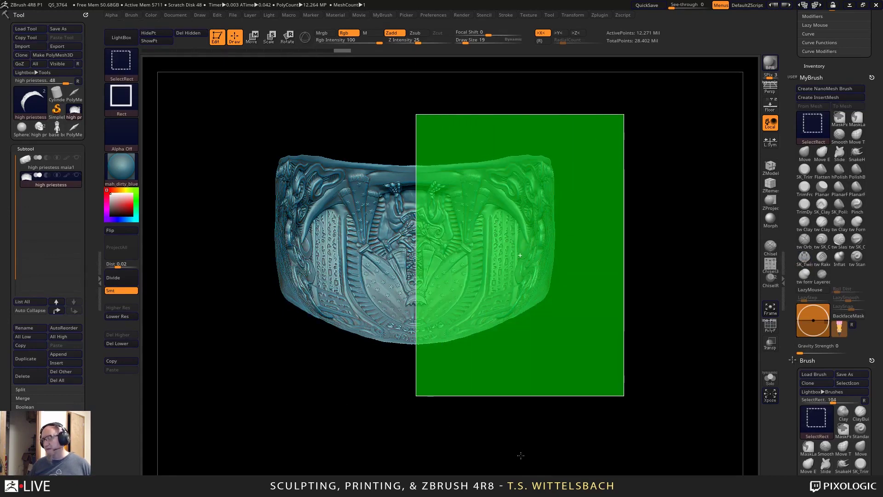
{"action": "left_click_drag", "start_coordinate": [520, 455], "coordinate": [519, 456], "text": "ctrl+shift"}
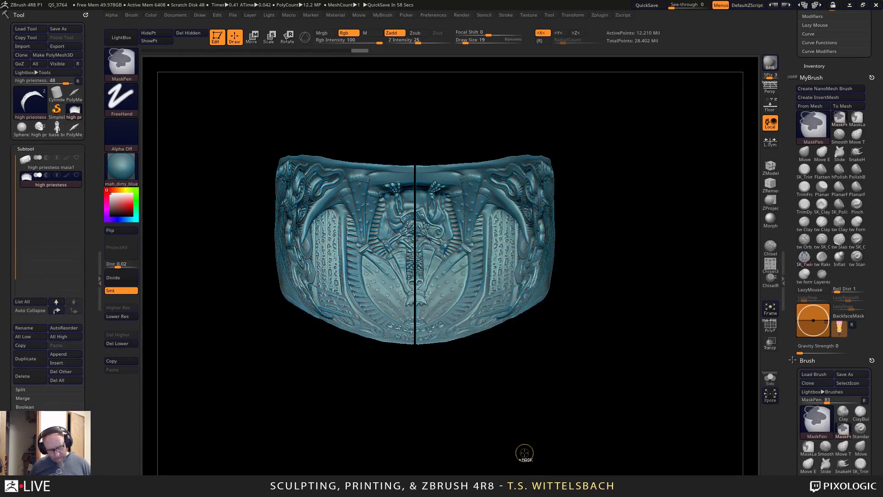
{"action": "left_click", "coordinate": [619, 91], "text": "ctrl+shift"}
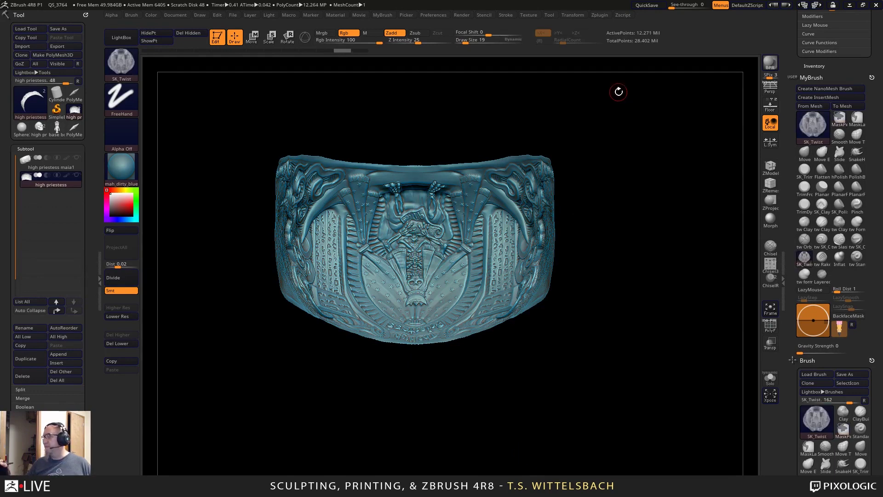
Hide one half of the high priestess ring along its centre line to expose the relief's cross-section.
{"action": "mouse_move", "coordinate": [621, 90]}
{"action": "left_mouse_down", "text": "ctrl+shift"}
{"action": "mouse_move", "coordinate": [417, 392]}
{"action": "mouse_move", "coordinate": [438, 450]}
{"action": "mouse_move", "coordinate": [539, 420]}
{"action": "mouse_move", "coordinate": [536, 335]}
{"action": "mouse_move", "coordinate": [572, 362]}
{"action": "mouse_move", "coordinate": [523, 302]}
{"action": "mouse_move", "coordinate": [584, 437]}
{"action": "mouse_move", "coordinate": [600, 458]}
{"action": "mouse_move", "coordinate": [626, 465]}
{"action": "mouse_move", "coordinate": [628, 380]}
{"action": "mouse_move", "coordinate": [573, 402]}
{"action": "mouse_move", "coordinate": [583, 342]}
{"action": "mouse_move", "coordinate": [560, 465]}
{"action": "mouse_move", "coordinate": [532, 256]}
{"action": "mouse_move", "coordinate": [569, 295]}
{"action": "mouse_move", "coordinate": [612, 298]}
{"action": "mouse_move", "coordinate": [636, 374]}
{"action": "mouse_move", "coordinate": [578, 333]}
{"action": "mouse_move", "coordinate": [595, 326]}
{"action": "mouse_move", "coordinate": [594, 293]}
{"action": "mouse_move", "coordinate": [523, 280]}
{"action": "mouse_move", "coordinate": [541, 391]}
{"action": "left_mouse_up", "text": "ctrl+shift"}
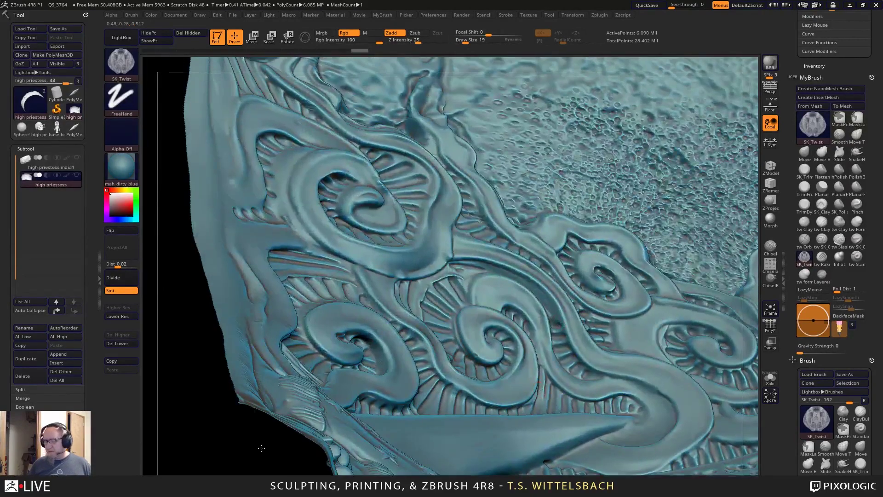
{"action": "left_click_drag", "start_coordinate": [180, 157], "coordinate": [181, 63]}
{"action": "mouse_move", "coordinate": [637, 311]}
{"action": "left_mouse_down"}
{"action": "mouse_move", "coordinate": [430, 351]}
{"action": "mouse_move", "coordinate": [497, 308]}
{"action": "mouse_move", "coordinate": [501, 321]}
{"action": "left_mouse_up"}
Lay a vertical transpose line from the outermost relief at the cut edge into the ring to measure its depth.
{"action": "key", "text": "w"}
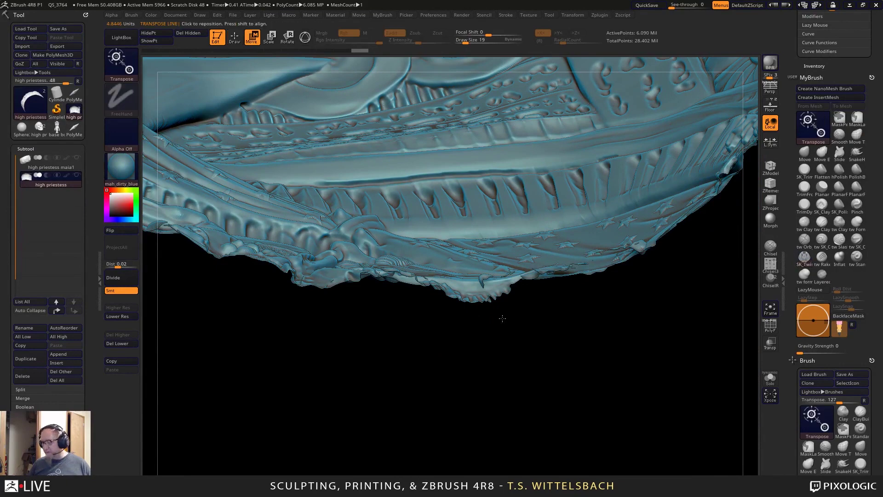
{"action": "key", "text": "y"}
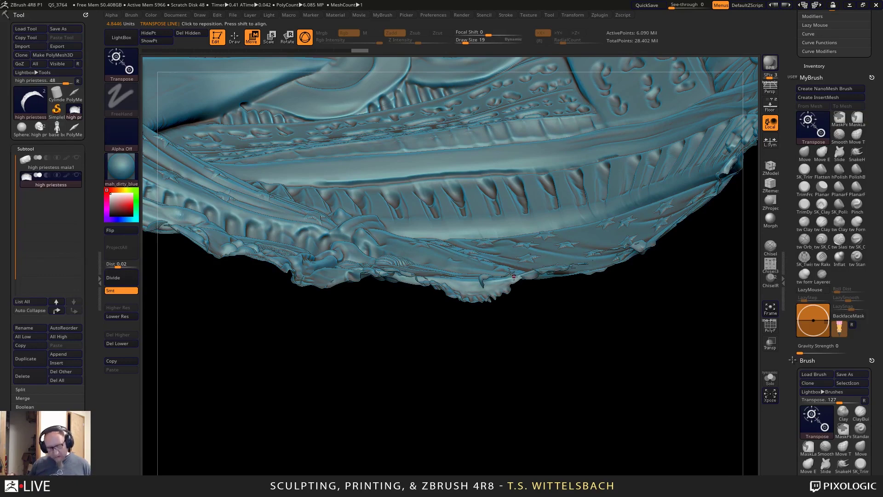
{"action": "left_click", "coordinate": [490, 281]}
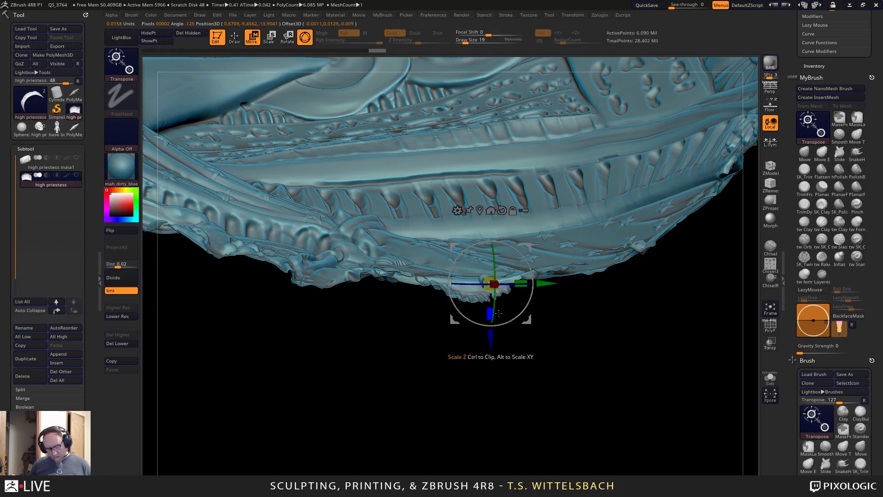
{"action": "key", "text": "y"}
{"action": "left_click_drag", "start_coordinate": [473, 300], "coordinate": [475, 133]}
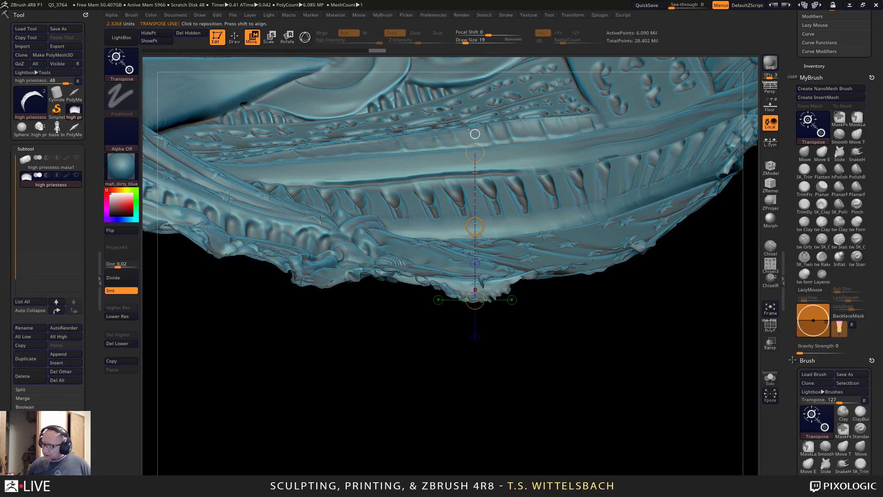
{"action": "left_click_drag", "start_coordinate": [482, 227], "coordinate": [482, 230]}
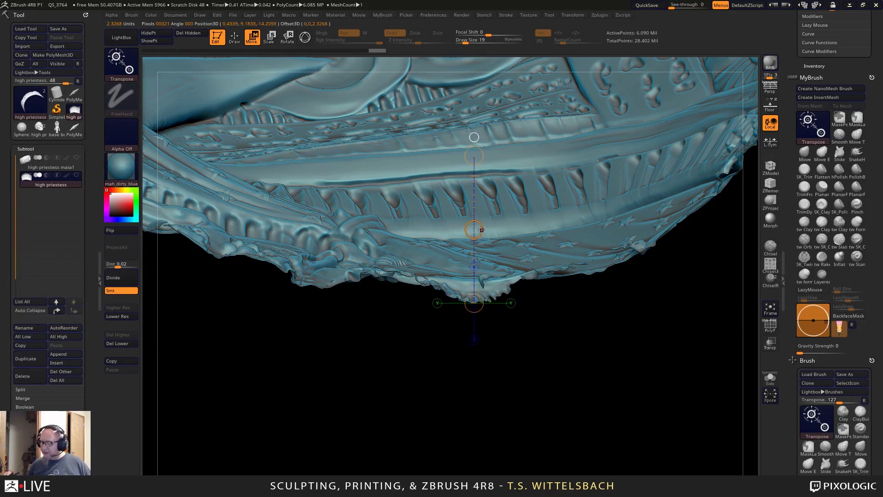
Inspect the remaining half of the high priestess ring from an angled view and from the front.
{"action": "mouse_move", "coordinate": [555, 339]}
{"action": "left_mouse_down"}
{"action": "mouse_move", "coordinate": [533, 412]}
{"action": "mouse_move", "coordinate": [541, 440]}
{"action": "mouse_move", "coordinate": [550, 421]}
{"action": "mouse_move", "coordinate": [542, 414]}
{"action": "mouse_move", "coordinate": [553, 421]}
{"action": "mouse_move", "coordinate": [519, 370]}
{"action": "left_mouse_up"}
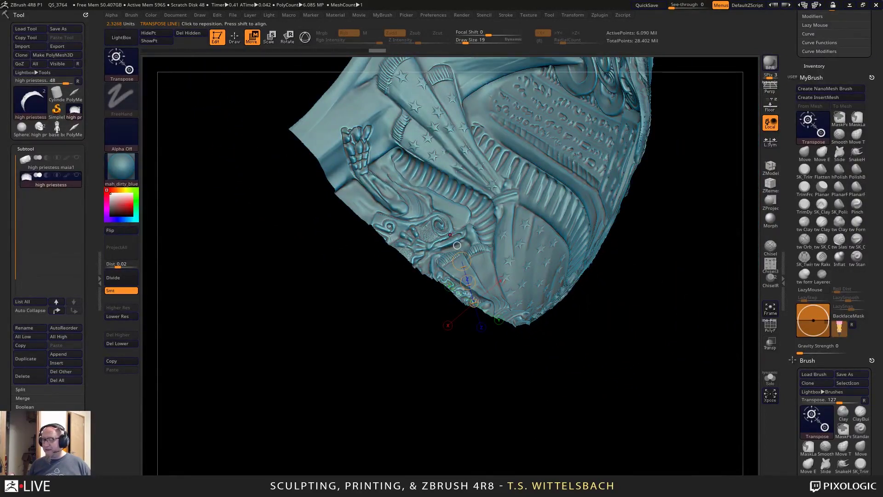
{"action": "mouse_move", "coordinate": [428, 276]}
{"action": "left_mouse_down"}
{"action": "mouse_move", "coordinate": [523, 421]}
{"action": "mouse_move", "coordinate": [573, 392]}
{"action": "mouse_move", "coordinate": [567, 431]}
{"action": "left_mouse_up"}
{"action": "left_click_drag", "start_coordinate": [609, 367], "coordinate": [590, 285], "text": "alt"}
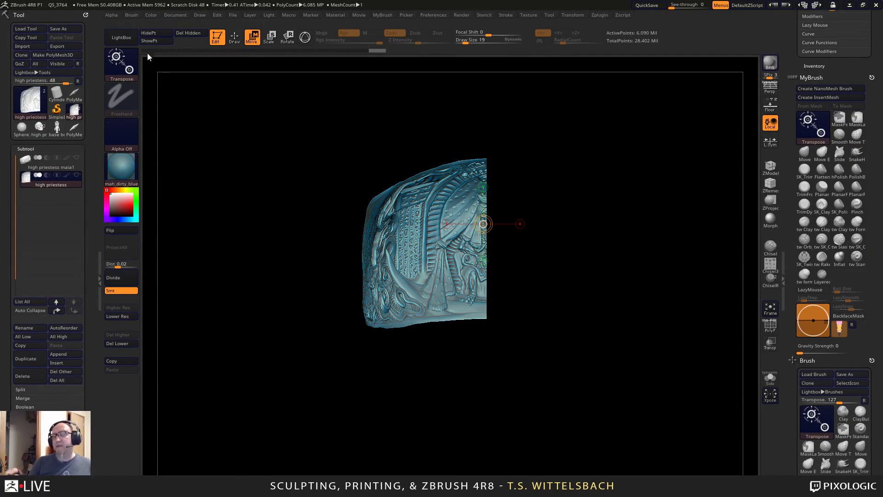
Open the saved project QS_3760.ZPR from the QuickSave files without saving the changes to the current one.
{"action": "left_click", "coordinate": [129, 40]}
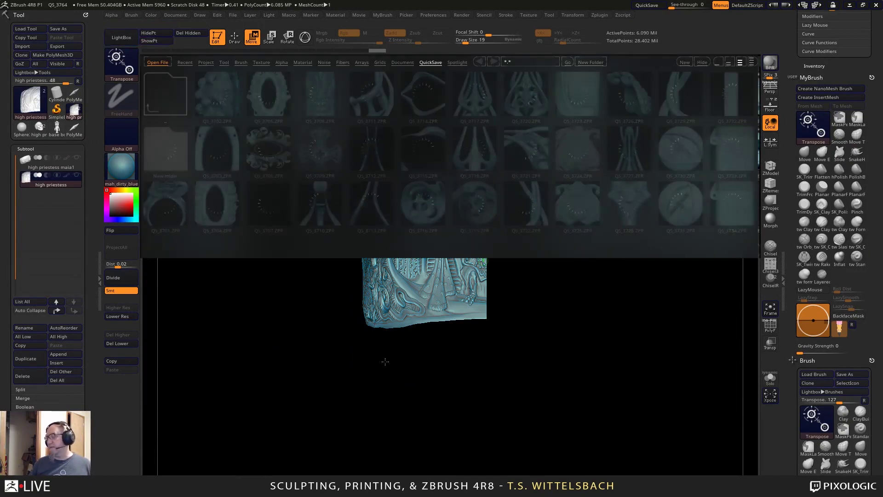
{"action": "left_click_drag", "start_coordinate": [700, 174], "coordinate": [583, 255]}
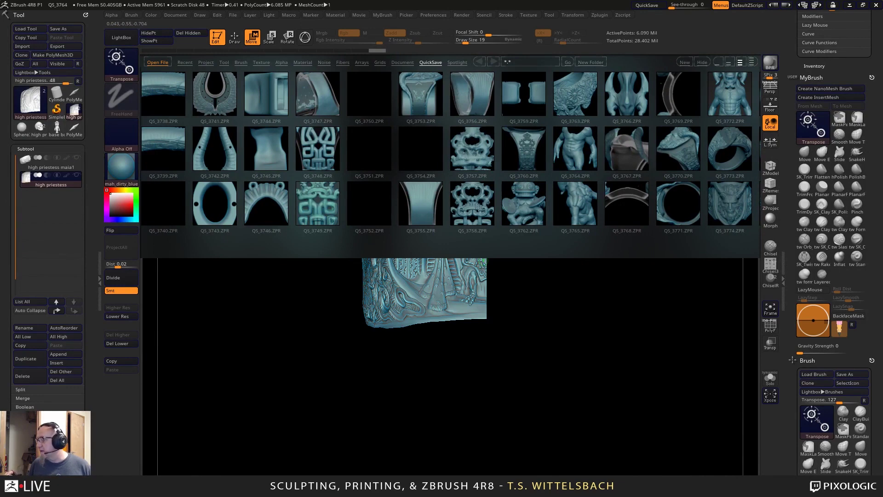
{"action": "double_click", "coordinate": [532, 154]}
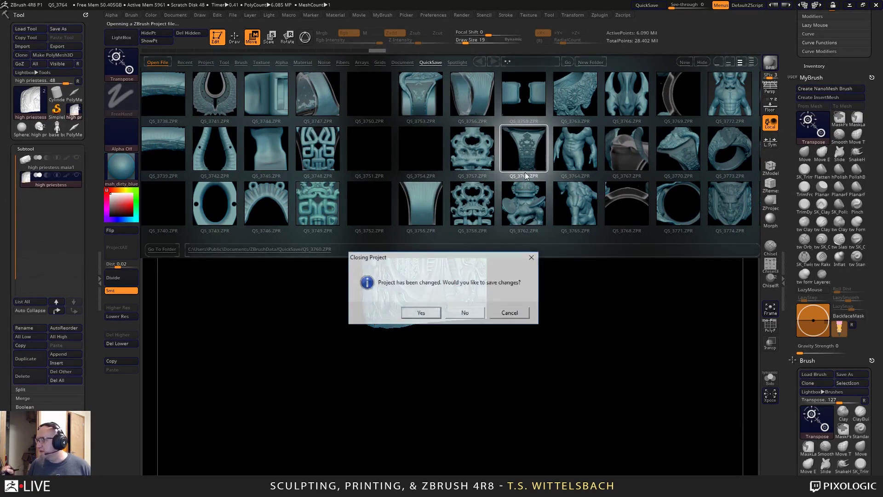
{"action": "left_click", "coordinate": [466, 313]}
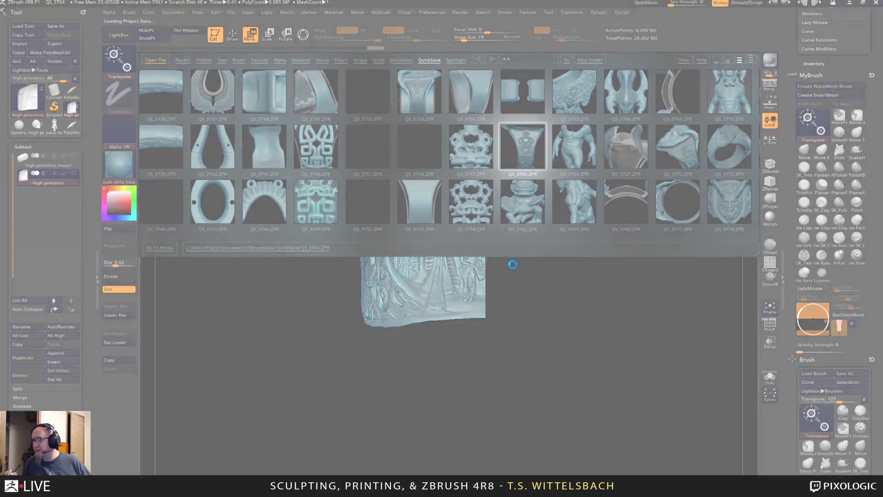
{"action": "left_click", "coordinate": [512, 266]}
{"action": "left_click", "coordinate": [439, 308]}
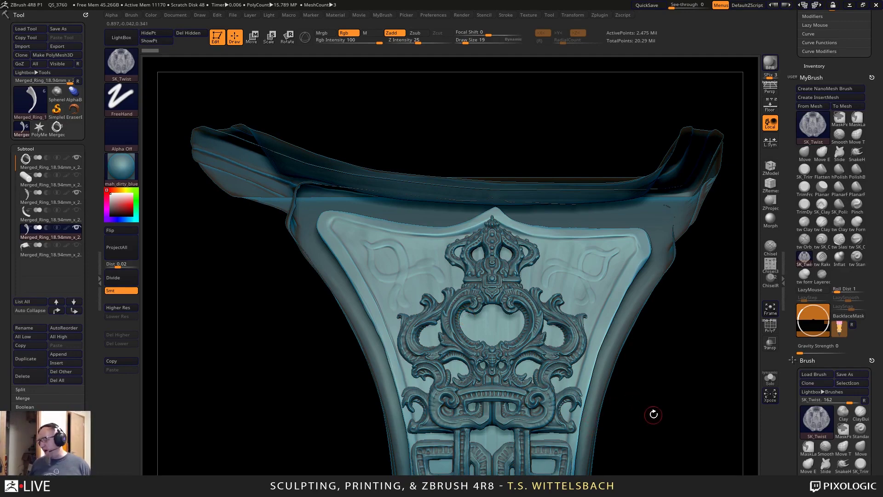
Examine the ring shank's relief ornament from the crown motif down to the lowest knotwork, straight on and slightly from the side.
{"action": "left_click_drag", "start_coordinate": [653, 414], "coordinate": [640, 304], "text": "alt"}
{"action": "left_click_drag", "start_coordinate": [635, 372], "coordinate": [626, 263], "text": "alt"}
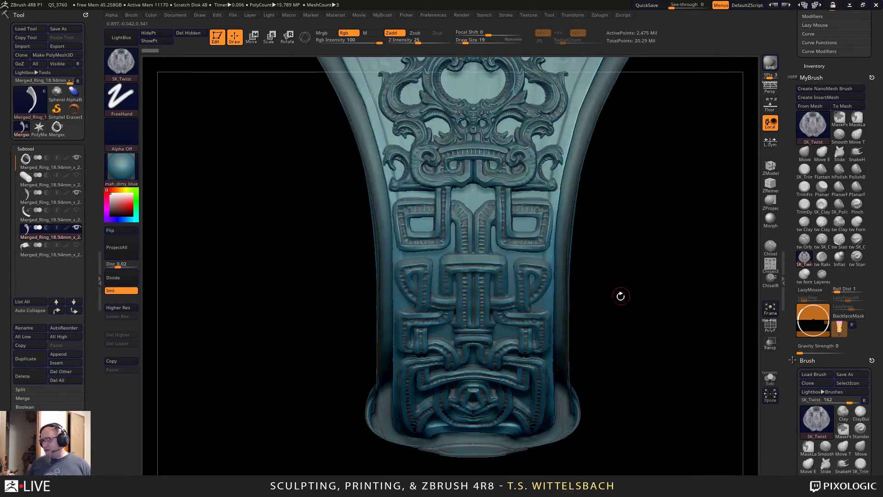
{"action": "left_click_drag", "start_coordinate": [624, 311], "coordinate": [625, 275]}
{"action": "left_click_drag", "start_coordinate": [660, 362], "coordinate": [562, 312]}
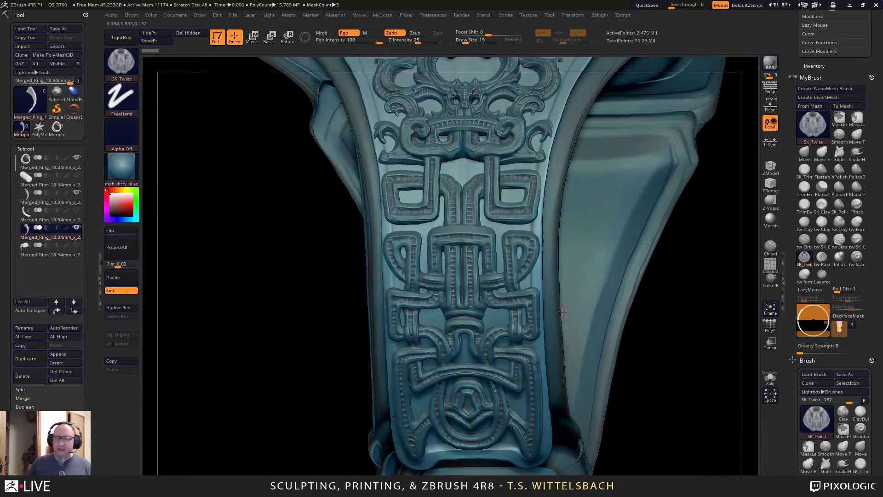
Isolate the ornament subtool by hiding the band, and examine the ornament's underside and side profile.
{"action": "left_click", "coordinate": [77, 193]}
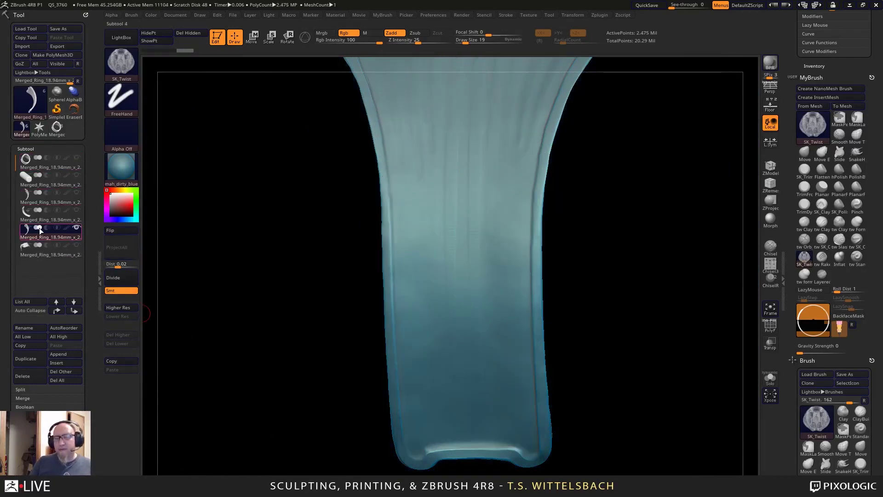
{"action": "left_click", "coordinate": [60, 201]}
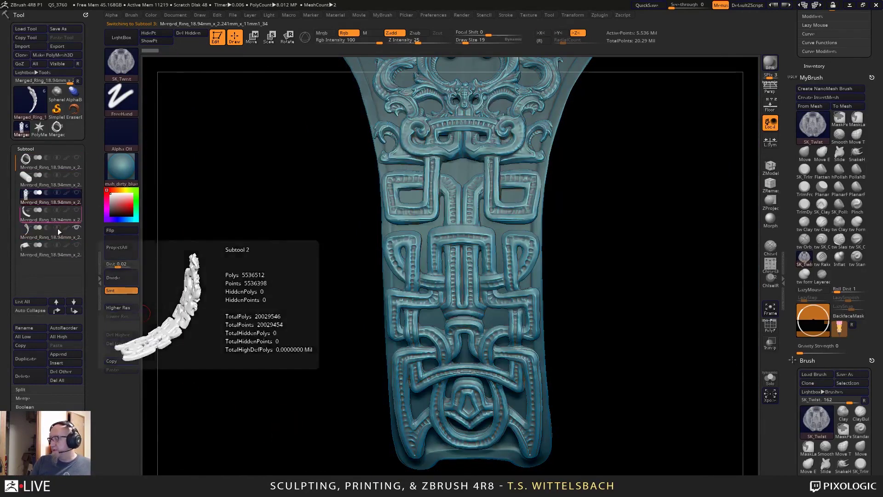
{"action": "left_click_drag", "start_coordinate": [332, 399], "coordinate": [552, 247]}
{"action": "left_click", "coordinate": [77, 227]}
{"action": "mouse_move", "coordinate": [430, 310]}
{"action": "left_mouse_down"}
{"action": "mouse_move", "coordinate": [494, 284]}
{"action": "mouse_move", "coordinate": [484, 285]}
{"action": "mouse_move", "coordinate": [461, 346]}
{"action": "left_mouse_up"}
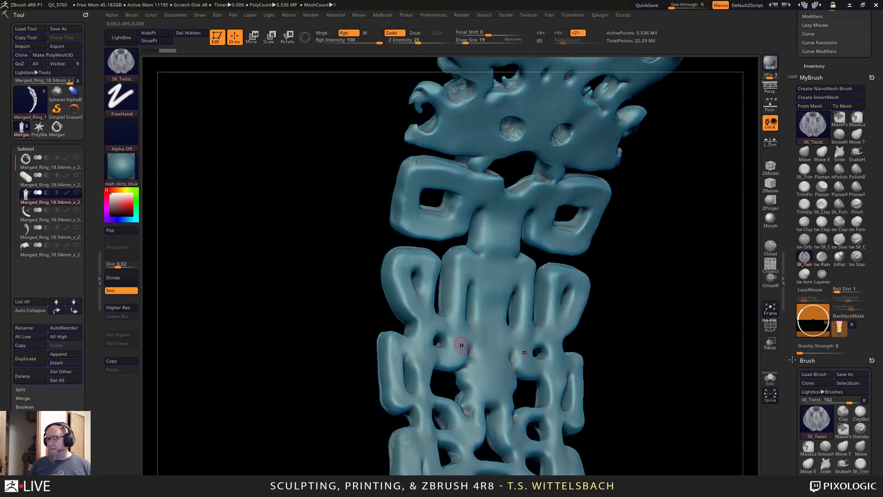
{"action": "left_click_drag", "start_coordinate": [629, 240], "coordinate": [680, 256]}
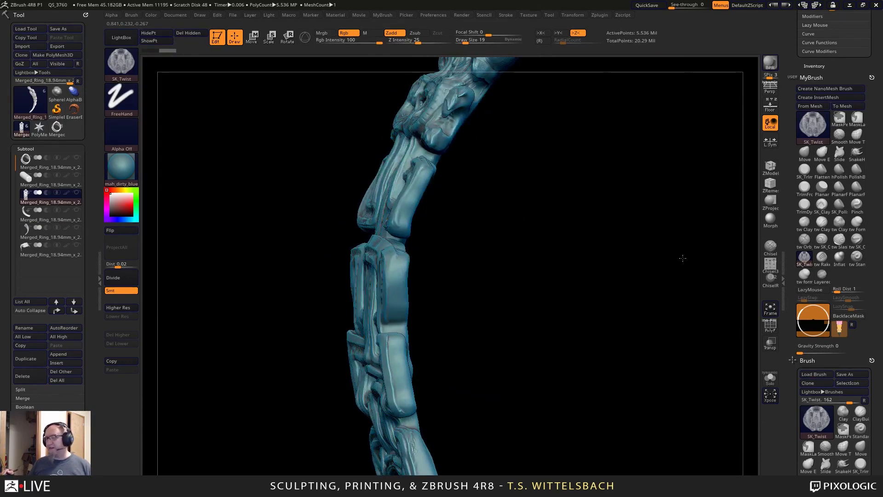
Show the band together with the ornament again and examine from the side and inside where the ornament pokes through it.
{"action": "left_click", "coordinate": [77, 227]}
{"action": "left_click_drag", "start_coordinate": [247, 403], "coordinate": [248, 419]}
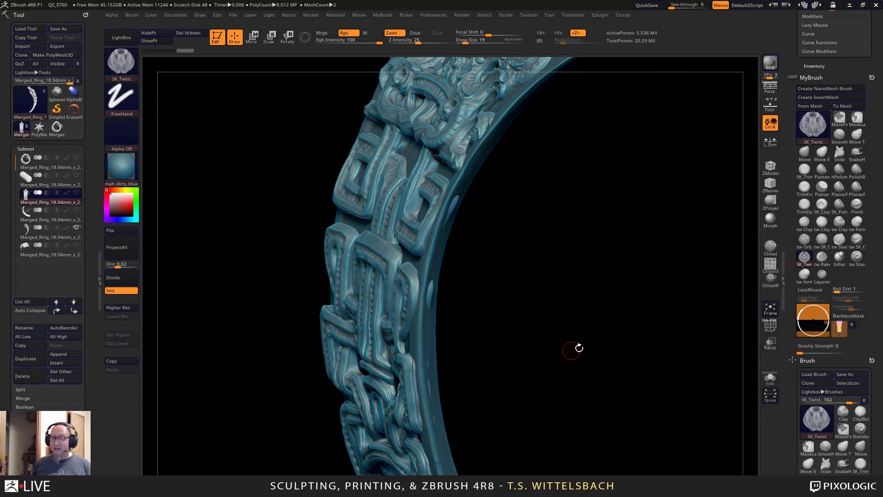
{"action": "left_click_drag", "start_coordinate": [579, 348], "coordinate": [464, 324]}
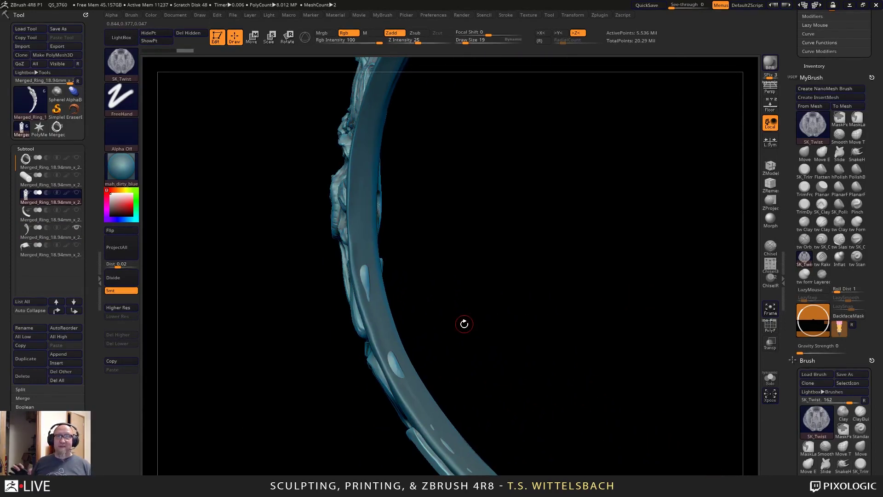
{"action": "left_click_drag", "start_coordinate": [556, 323], "coordinate": [523, 315]}
Select the band subtool and view it alone, then show the ornament with it and look at both from inside the ring.
{"action": "left_click", "coordinate": [409, 192], "text": "alt"}
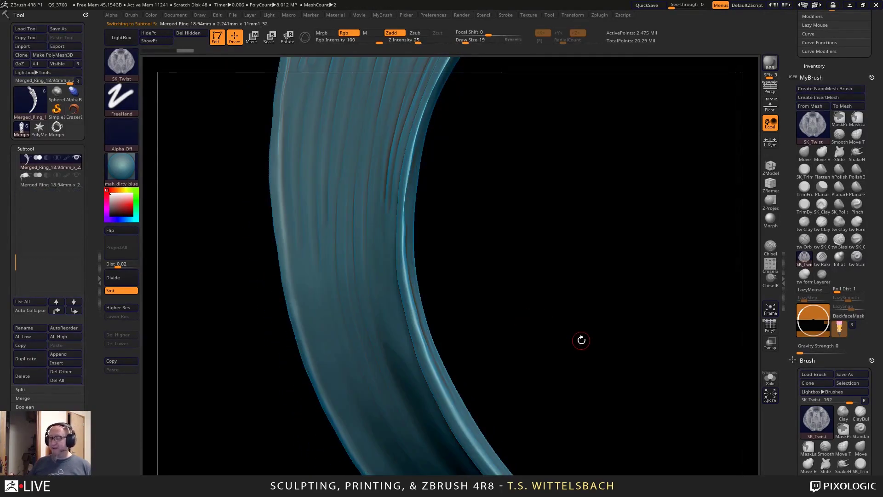
{"action": "left_click_drag", "start_coordinate": [582, 339], "coordinate": [176, 311]}
{"action": "left_click", "coordinate": [121, 230]}
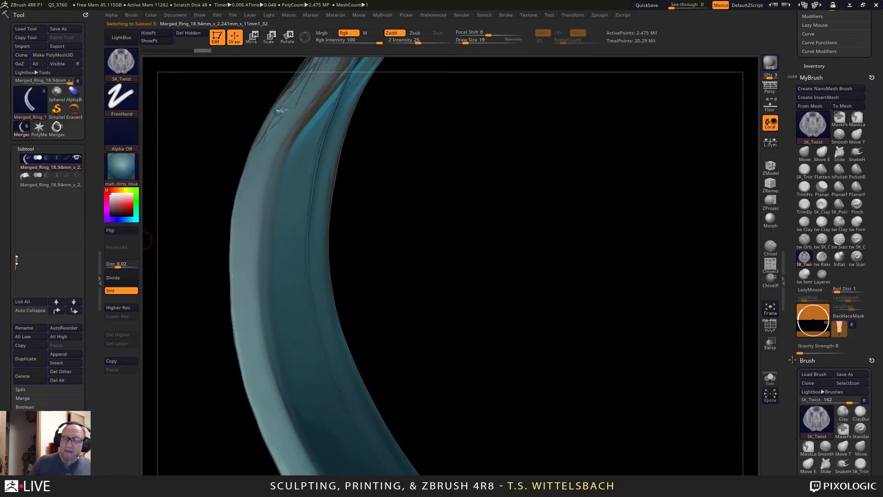
{"action": "left_click_drag", "start_coordinate": [17, 260], "coordinate": [16, 182]}
{"action": "left_click", "coordinate": [77, 177]}
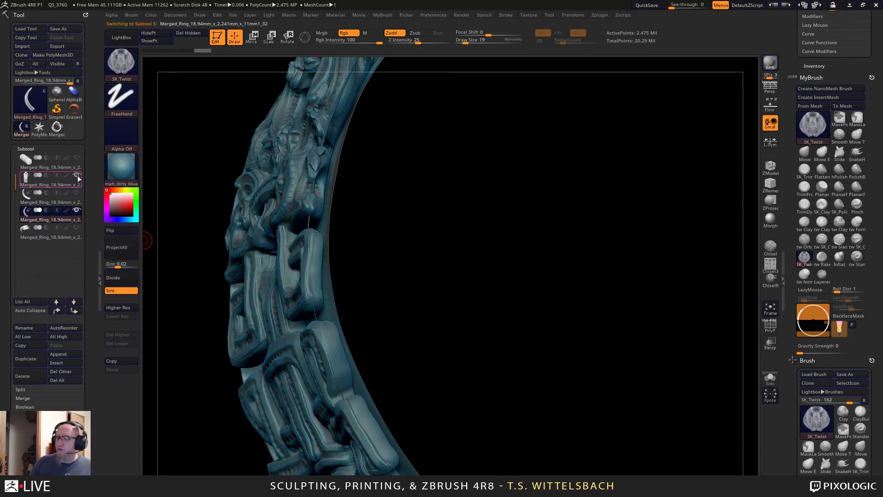
{"action": "mouse_move", "coordinate": [489, 267]}
{"action": "left_mouse_down"}
{"action": "mouse_move", "coordinate": [456, 258]}
{"action": "mouse_move", "coordinate": [527, 307]}
{"action": "mouse_move", "coordinate": [672, 360]}
{"action": "left_mouse_up"}
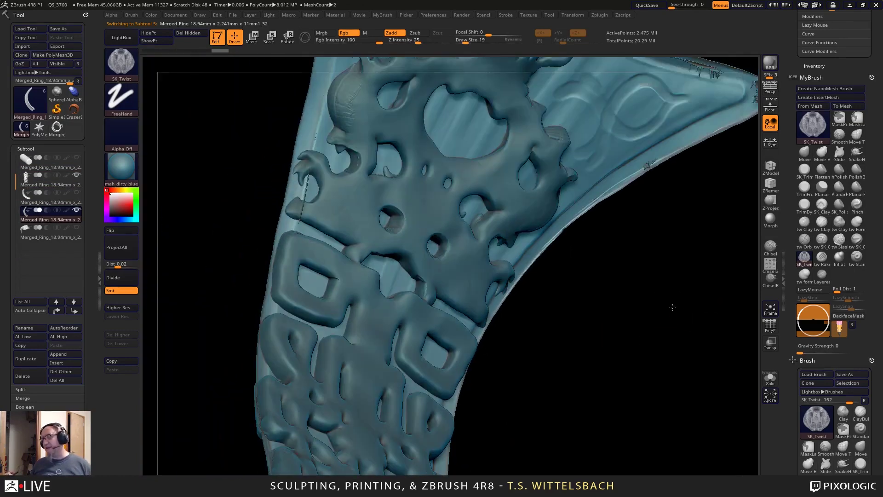
Carve into the ornament subtool's underside around its central opening using the tw ClayTubes brush at draw size 48.
{"action": "left_click", "coordinate": [804, 222]}
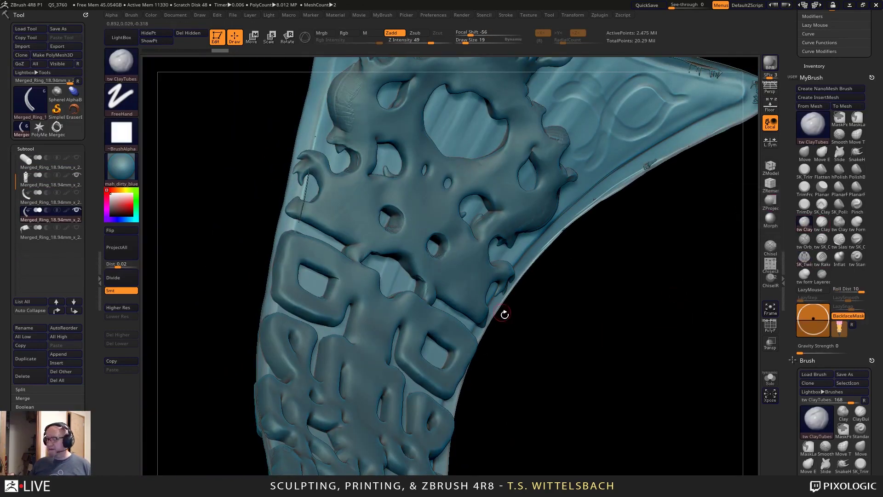
{"action": "right_click", "coordinate": [483, 200]}
{"action": "left_click_drag", "start_coordinate": [482, 201], "coordinate": [489, 200]}
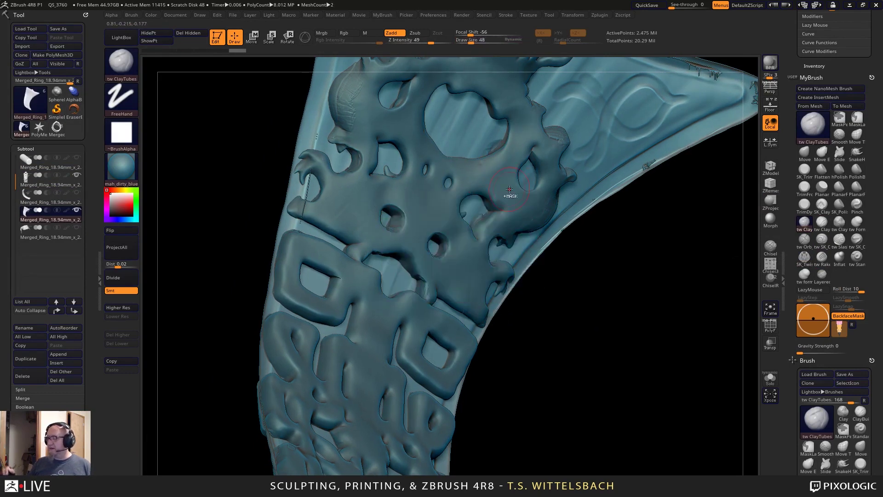
{"action": "left_click_drag", "start_coordinate": [548, 290], "coordinate": [549, 261], "text": "ctrl"}
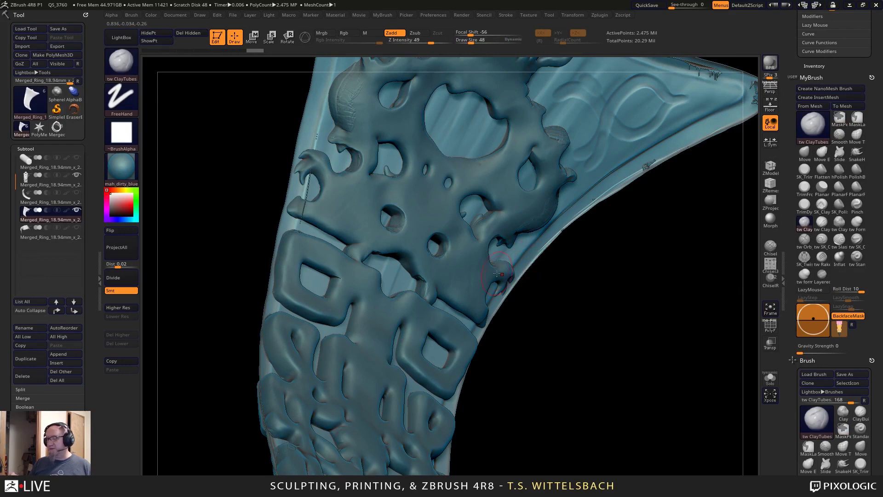
{"action": "left_click", "coordinate": [58, 182]}
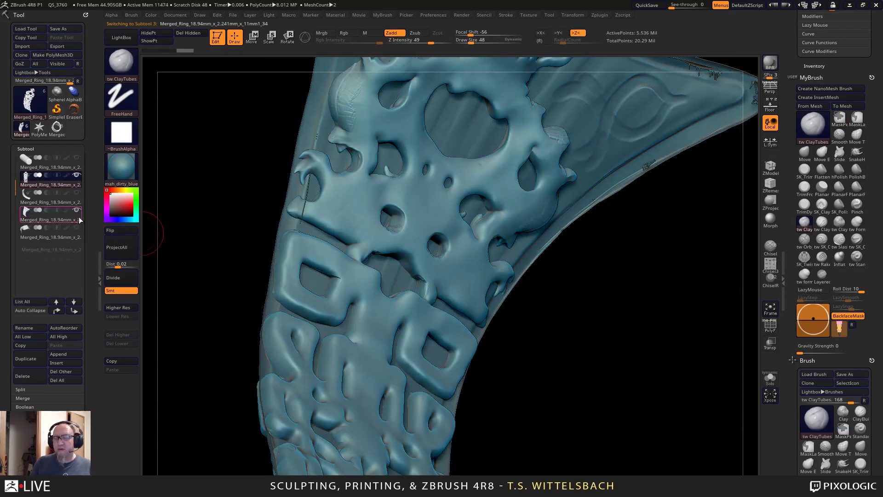
{"action": "right_click_drag", "start_coordinate": [402, 184], "coordinate": [454, 197]}
{"action": "mouse_move", "coordinate": [453, 197]}
{"action": "left_mouse_down", "text": "alt"}
{"action": "mouse_move", "coordinate": [475, 200]}
{"action": "mouse_move", "coordinate": [458, 187]}
{"action": "mouse_move", "coordinate": [455, 194]}
{"action": "mouse_move", "coordinate": [478, 193]}
{"action": "mouse_move", "coordinate": [497, 152]}
{"action": "mouse_move", "coordinate": [502, 161]}
{"action": "mouse_move", "coordinate": [466, 189]}
{"action": "mouse_move", "coordinate": [487, 193]}
{"action": "mouse_move", "coordinate": [493, 204]}
{"action": "left_mouse_up", "text": "alt"}
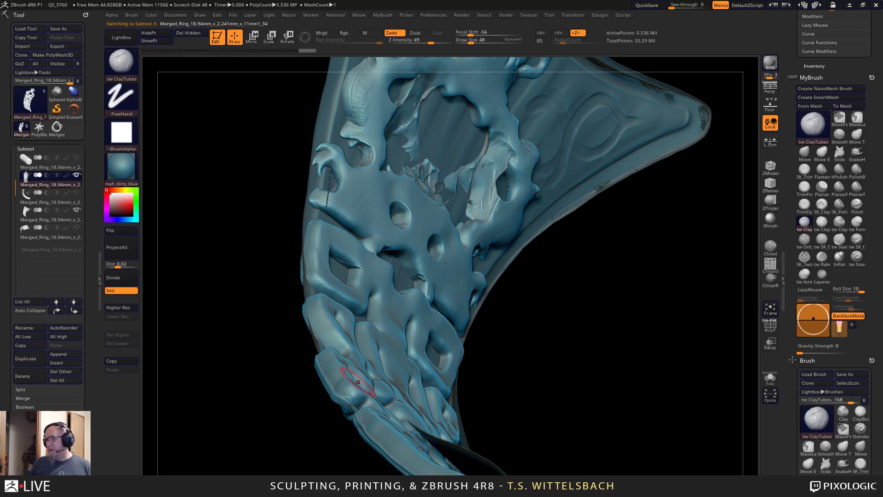
Try to project the carved part of the ornament's underside onto the band with ProjectAll, protecting the rest with an inverted mask.
{"action": "mouse_move", "coordinate": [583, 234]}
{"action": "left_mouse_down"}
{"action": "mouse_move", "coordinate": [546, 264]}
{"action": "mouse_move", "coordinate": [427, 184]}
{"action": "mouse_move", "coordinate": [506, 249]}
{"action": "left_mouse_up"}
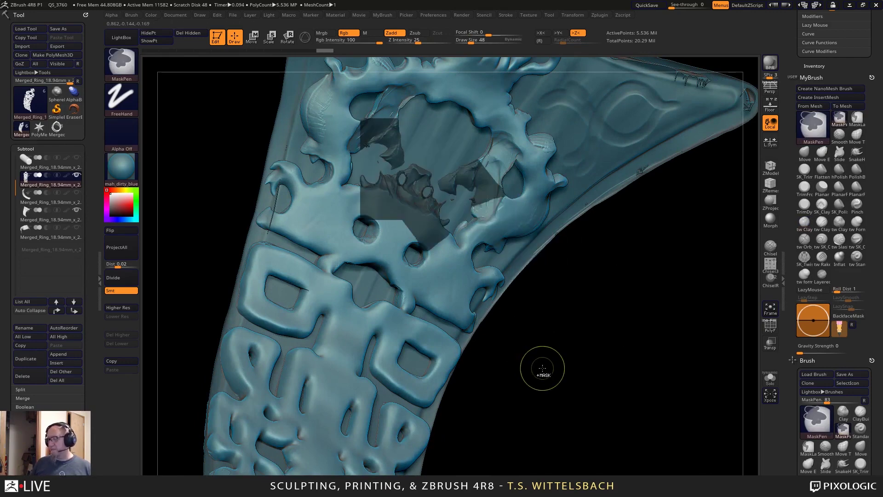
{"action": "left_click", "coordinate": [537, 368], "text": "ctrl"}
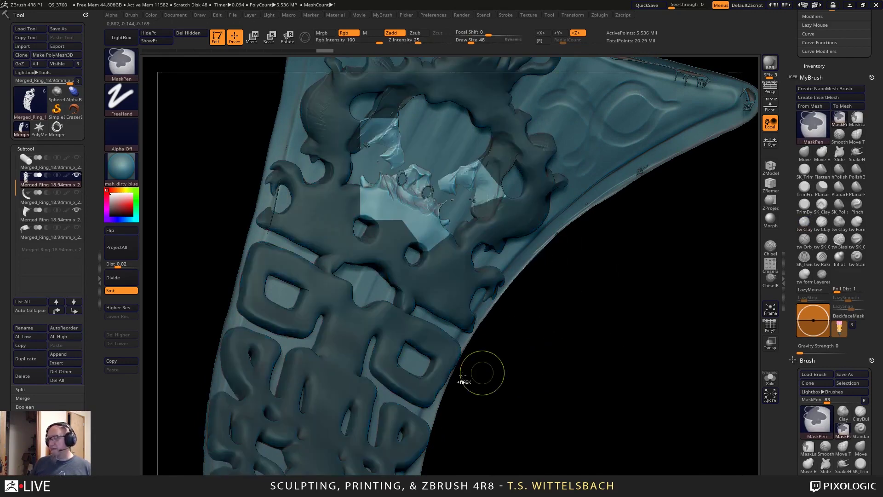
{"action": "left_click", "coordinate": [129, 248]}
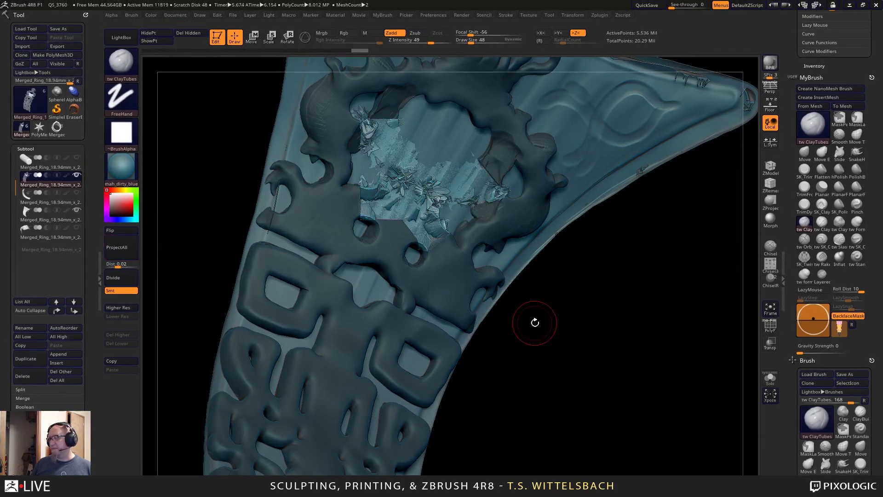
{"action": "mouse_move", "coordinate": [398, 182]}
{"action": "left_mouse_down", "text": "shift"}
{"action": "mouse_move", "coordinate": [367, 142]}
{"action": "mouse_move", "coordinate": [404, 183]}
{"action": "mouse_move", "coordinate": [479, 168]}
{"action": "mouse_move", "coordinate": [414, 172]}
{"action": "mouse_move", "coordinate": [367, 194]}
{"action": "left_mouse_up", "text": "shift"}
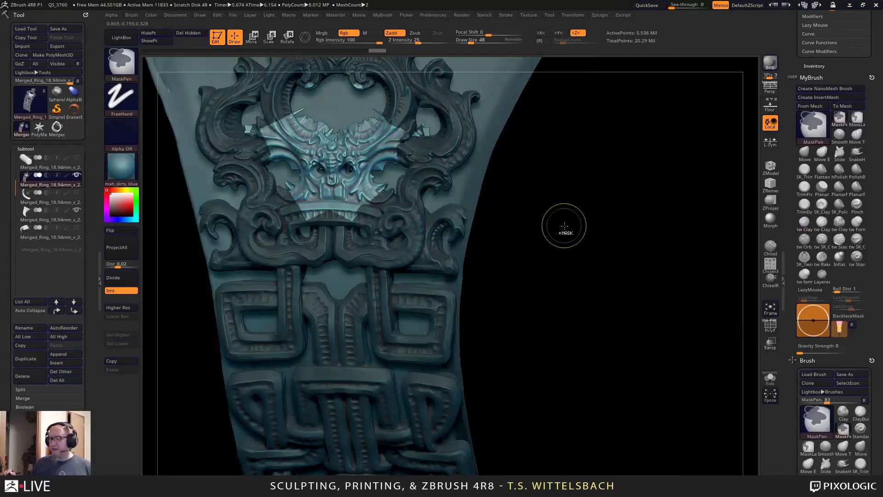
{"action": "left_click", "coordinate": [565, 226], "text": "ctrl"}
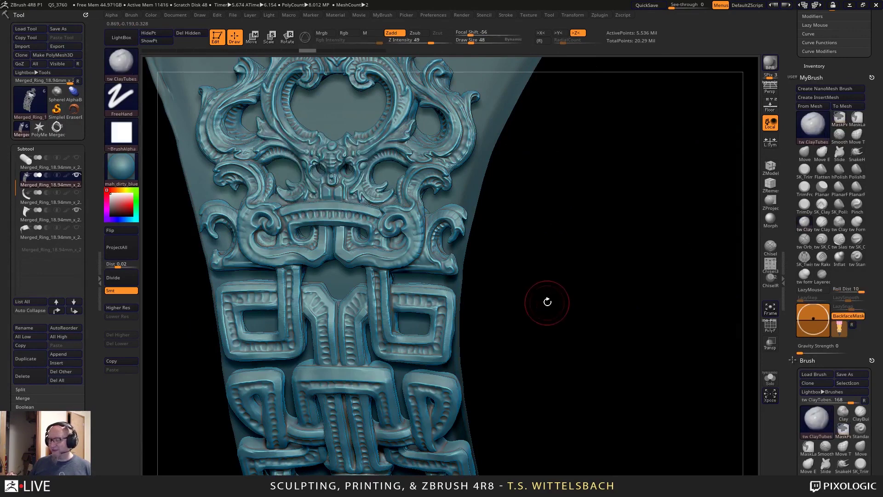
Make the ornament the start subtool and set the band subtool to Boolean subtraction.
{"action": "left_click_drag", "start_coordinate": [533, 317], "coordinate": [518, 294]}
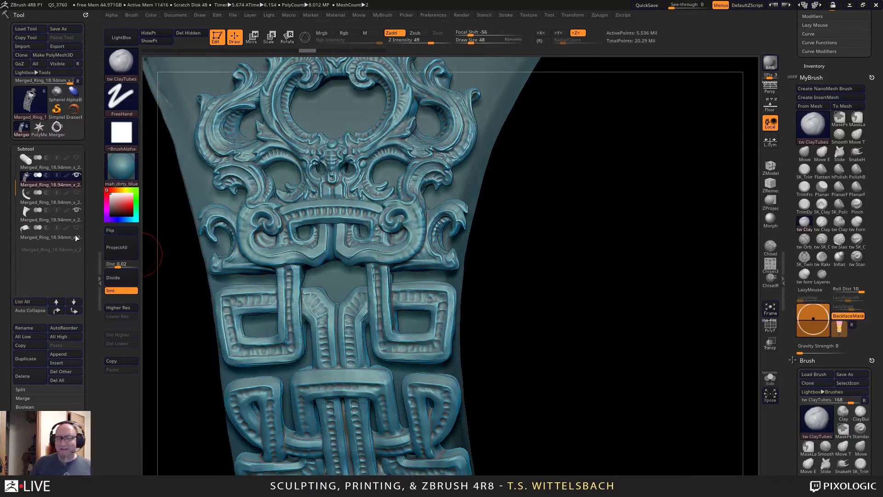
{"action": "left_click", "coordinate": [58, 216]}
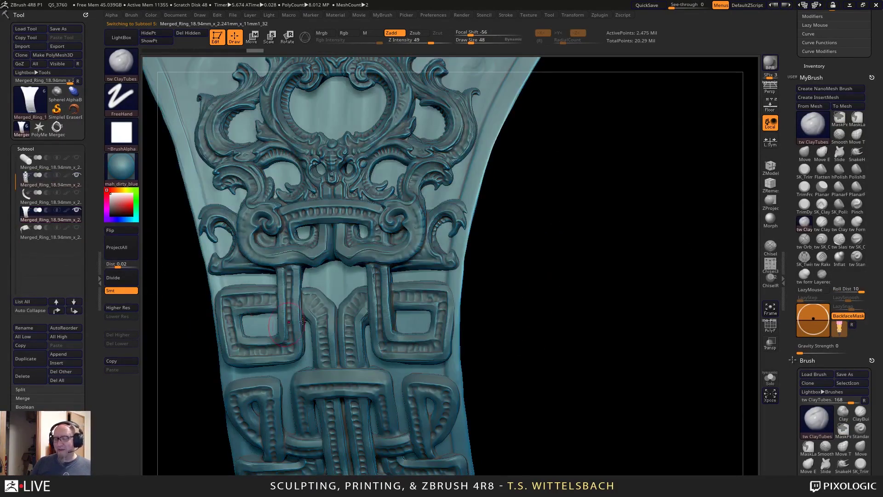
{"action": "left_click_drag", "start_coordinate": [556, 234], "coordinate": [521, 256]}
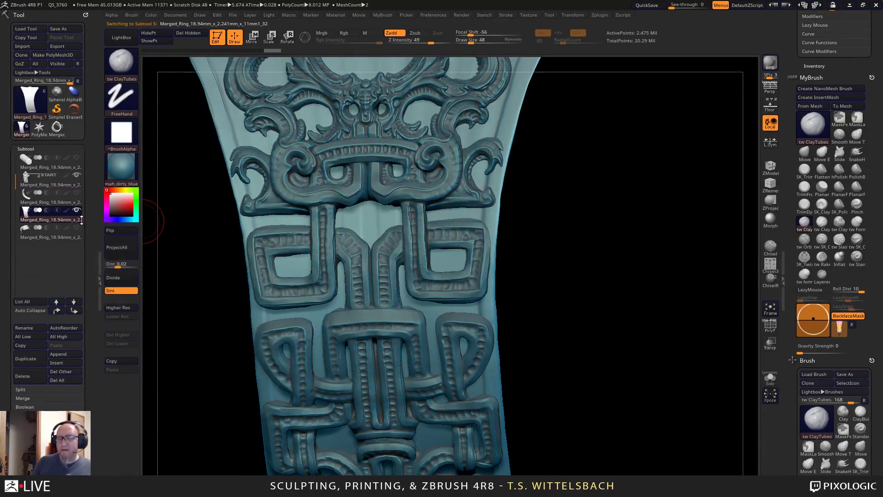
{"action": "left_click", "coordinate": [46, 211]}
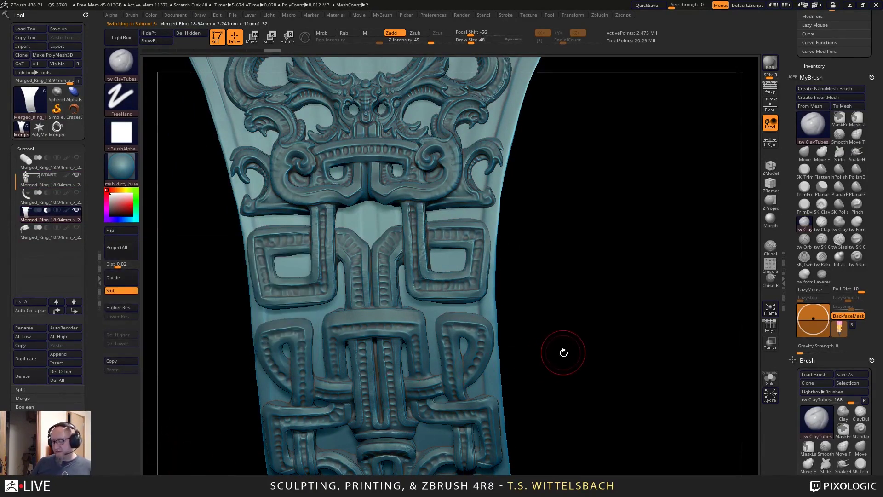
{"action": "left_click_drag", "start_coordinate": [502, 374], "coordinate": [498, 339], "text": "alt"}
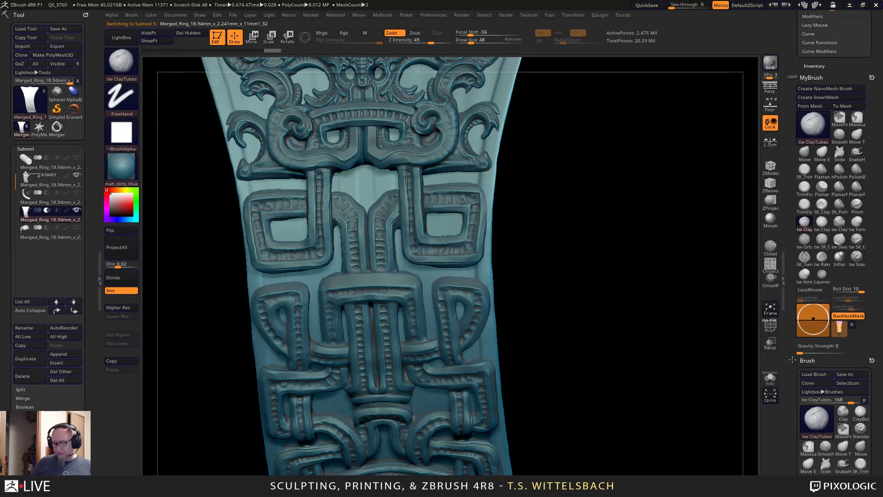
Preview the Boolean subtraction of the band from the ornament and inspect the trimmed ornament from the back and up close in front.
{"action": "mouse_move", "coordinate": [604, 400]}
{"action": "left_mouse_down"}
{"action": "mouse_move", "coordinate": [608, 367]}
{"action": "mouse_move", "coordinate": [615, 373]}
{"action": "mouse_move", "coordinate": [556, 391]}
{"action": "mouse_move", "coordinate": [584, 355]}
{"action": "mouse_move", "coordinate": [649, 323]}
{"action": "mouse_move", "coordinate": [631, 298]}
{"action": "mouse_move", "coordinate": [641, 293]}
{"action": "mouse_move", "coordinate": [628, 300]}
{"action": "mouse_move", "coordinate": [628, 348]}
{"action": "mouse_move", "coordinate": [635, 337]}
{"action": "left_mouse_up"}
{"action": "left_click_drag", "start_coordinate": [657, 305], "coordinate": [663, 251]}
{"action": "left_click_drag", "start_coordinate": [487, 392], "coordinate": [477, 299], "text": "alt"}
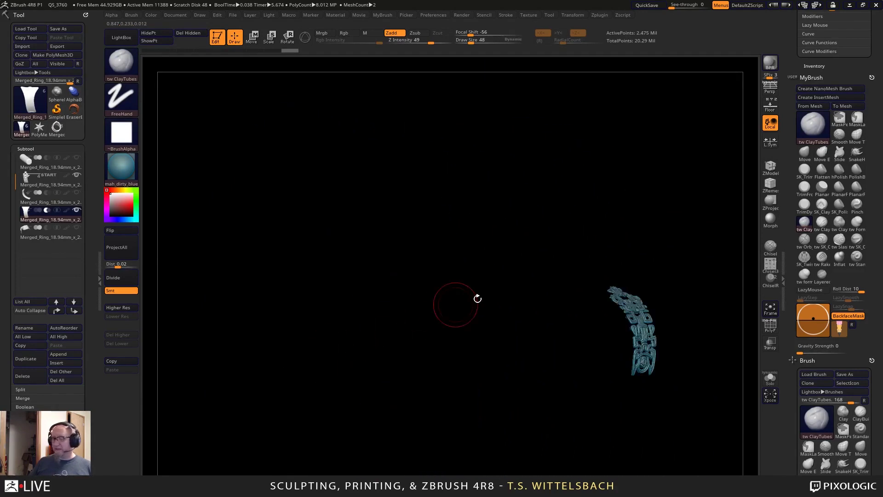
{"action": "left_click_drag", "start_coordinate": [625, 278], "coordinate": [362, 309], "text": "alt"}
{"action": "left_click_drag", "start_coordinate": [511, 320], "coordinate": [613, 375], "text": "alt"}
{"action": "left_click_drag", "start_coordinate": [573, 283], "coordinate": [551, 363]}
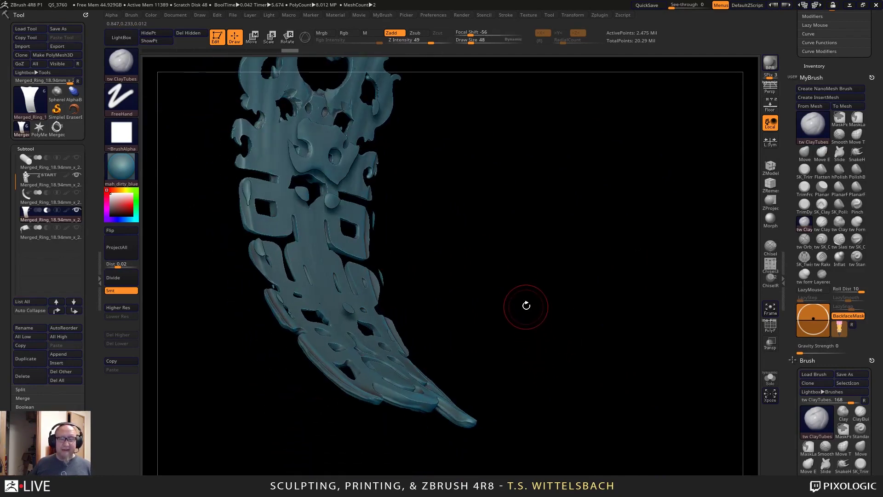
{"action": "left_click_drag", "start_coordinate": [526, 307], "coordinate": [593, 231]}
{"action": "left_click_drag", "start_coordinate": [595, 332], "coordinate": [632, 414]}
{"action": "left_click_drag", "start_coordinate": [686, 146], "coordinate": [635, 427], "text": "alt"}
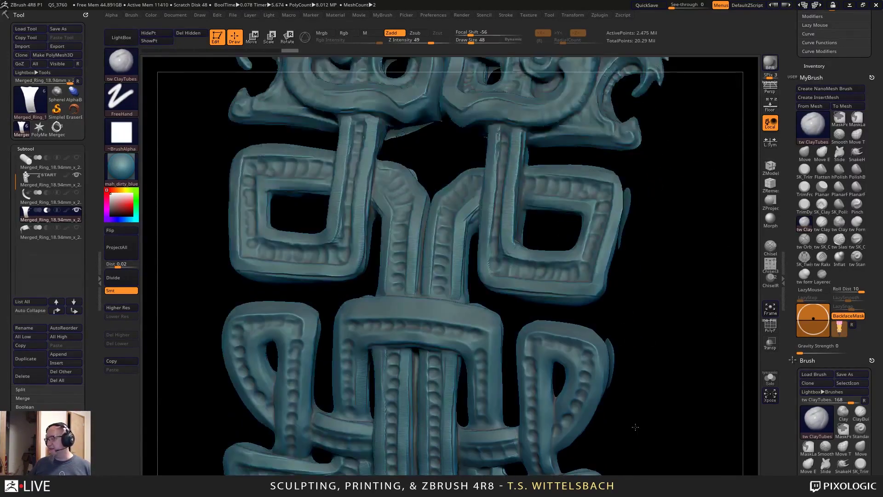
Inspect the Boolean-trimmed ornament's central opening, side scrolls and crown with the draw size reduced to 21.
{"action": "left_click_drag", "start_coordinate": [686, 236], "coordinate": [668, 291], "text": "alt"}
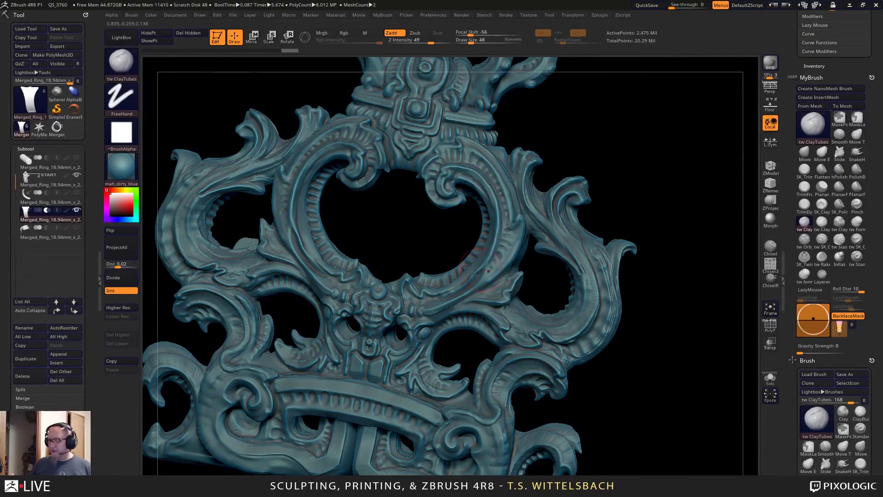
{"action": "left_click_drag", "start_coordinate": [623, 170], "coordinate": [617, 169]}
{"action": "key", "text": "space"}
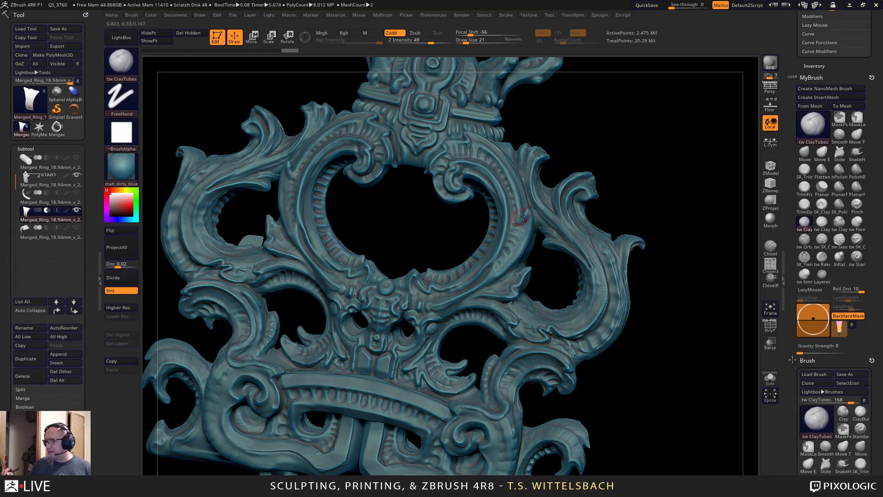
{"action": "left_click_drag", "start_coordinate": [556, 112], "coordinate": [572, 156], "text": "alt"}
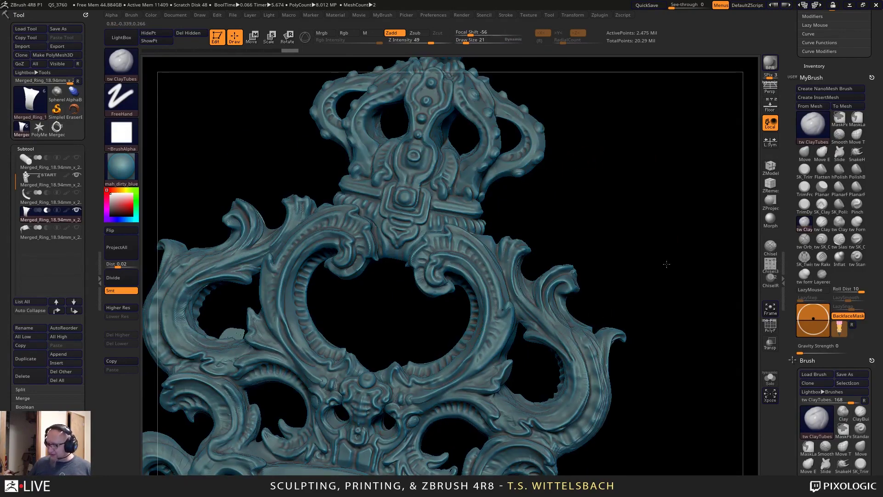
{"action": "left_click_drag", "start_coordinate": [666, 264], "coordinate": [474, 333]}
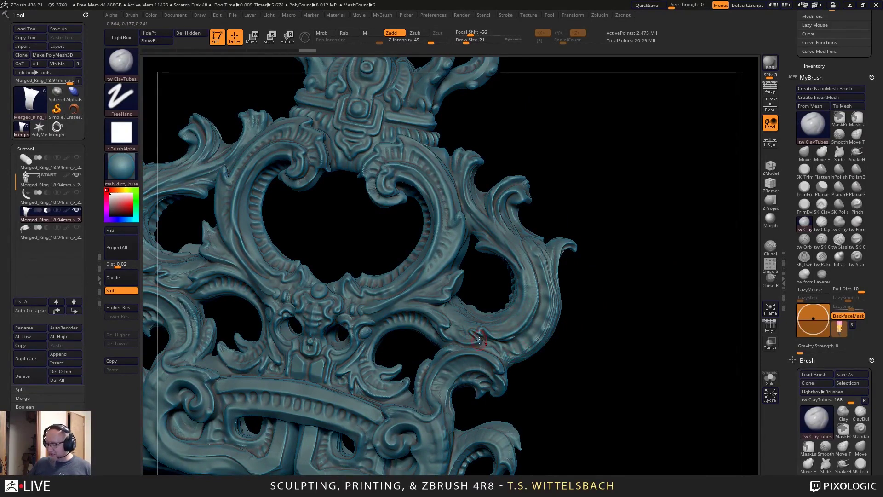
Show the band behind the ornament again without the Boolean preview and make the ornament the active subtool.
{"action": "mouse_move", "coordinate": [594, 348]}
{"action": "left_mouse_down", "text": "shift"}
{"action": "mouse_move", "coordinate": [663, 331]}
{"action": "mouse_move", "coordinate": [647, 355]}
{"action": "left_mouse_up", "text": "shift"}
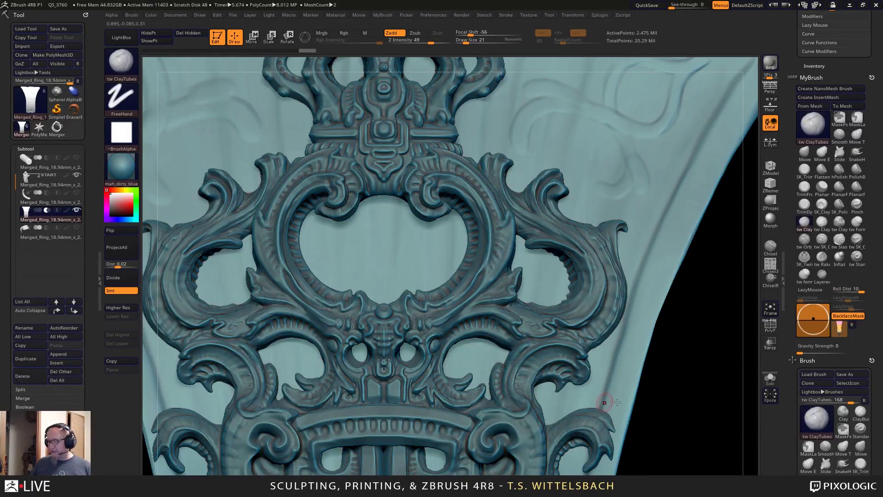
{"action": "left_click_drag", "start_coordinate": [671, 390], "coordinate": [679, 312], "text": "alt"}
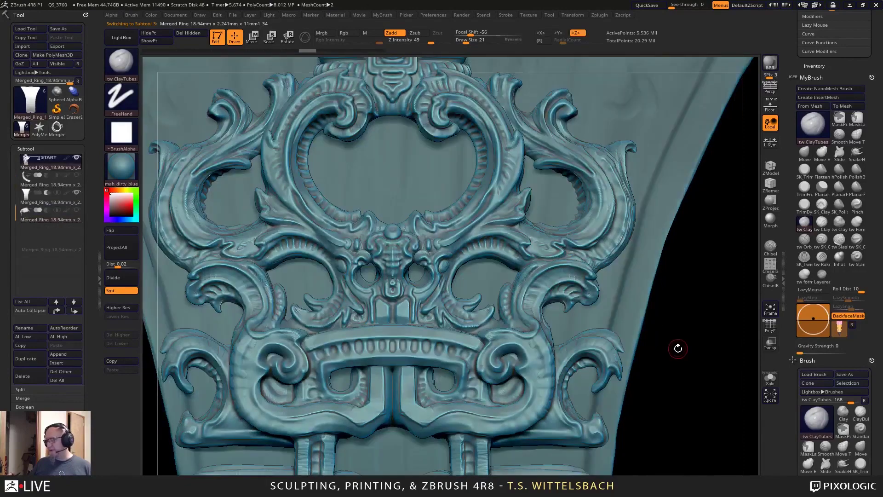
{"action": "left_click_drag", "start_coordinate": [682, 346], "coordinate": [640, 385]}
{"action": "left_click_drag", "start_coordinate": [609, 329], "coordinate": [543, 317]}
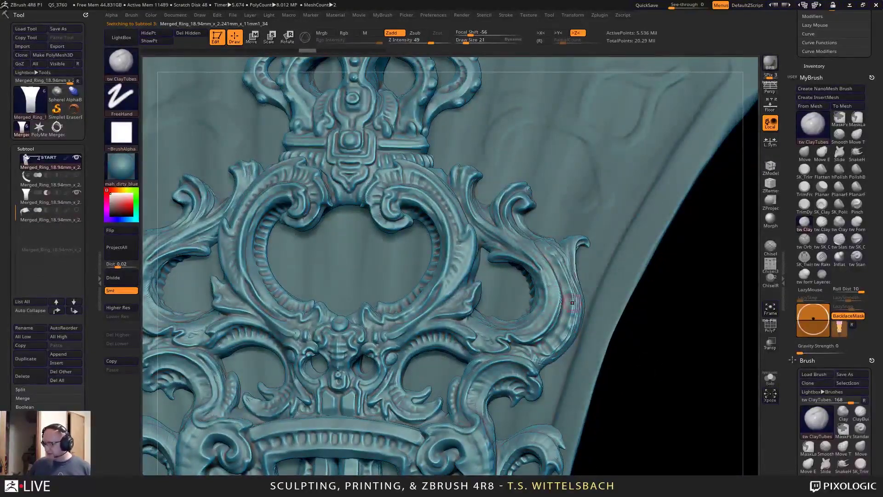
{"action": "left_click_drag", "start_coordinate": [653, 417], "coordinate": [609, 350], "text": "alt"}
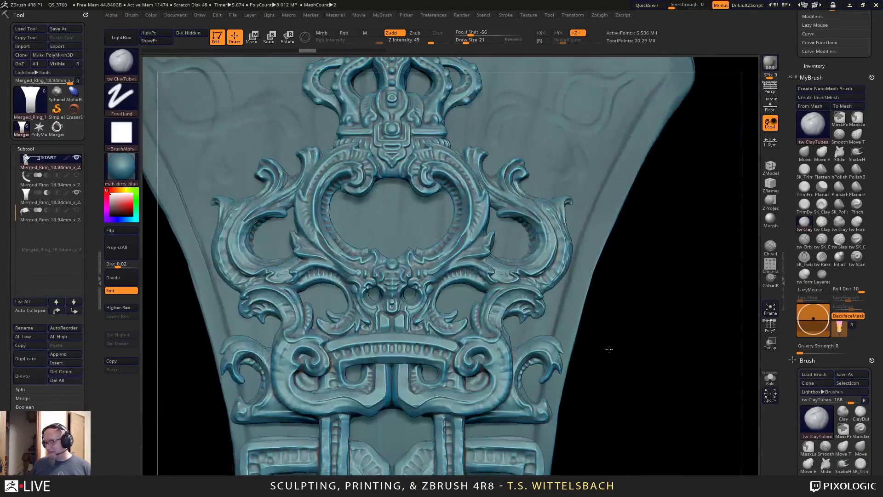
Switch to Move with the classic transpose line and lay lines from the ornament's side scrollwork into the central opening and down to the lower curl.
{"action": "key", "text": "w"}
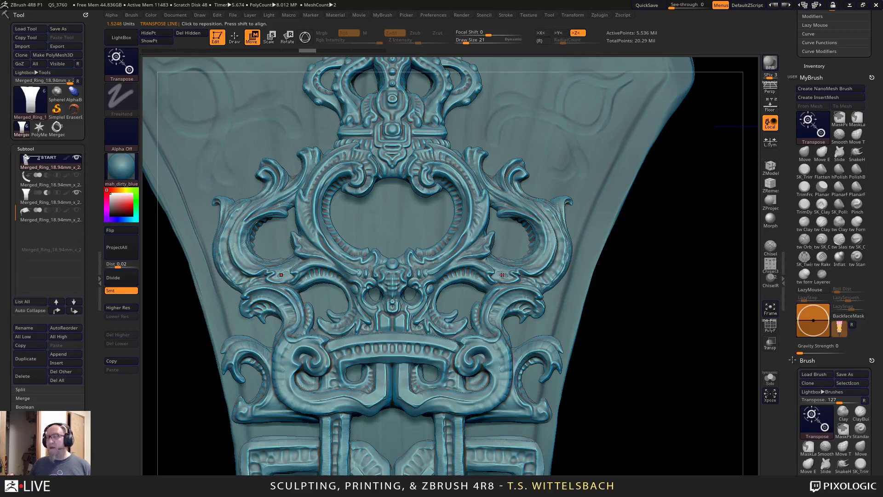
{"action": "left_click", "coordinate": [304, 39]}
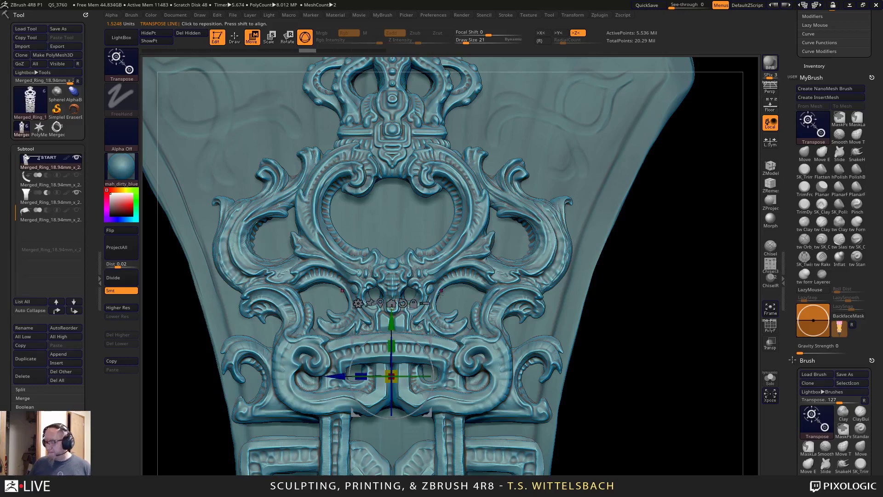
{"action": "key", "text": "y"}
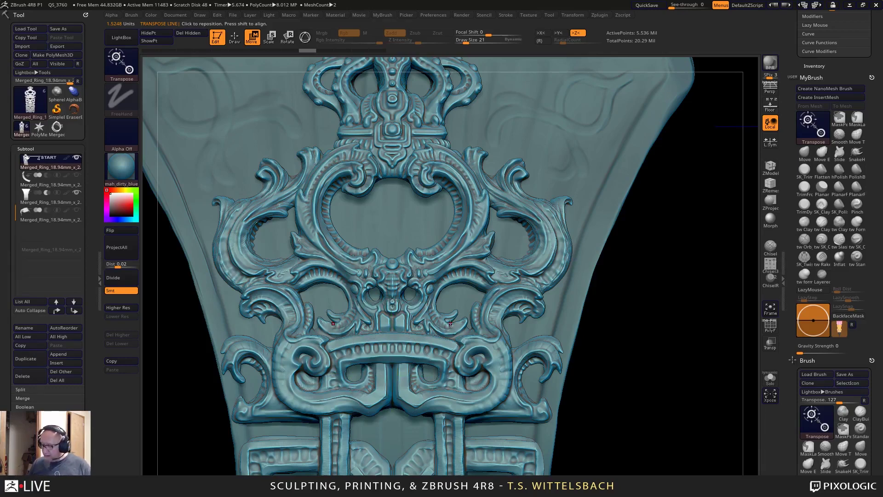
{"action": "left_click_drag", "start_coordinate": [453, 273], "coordinate": [398, 197]}
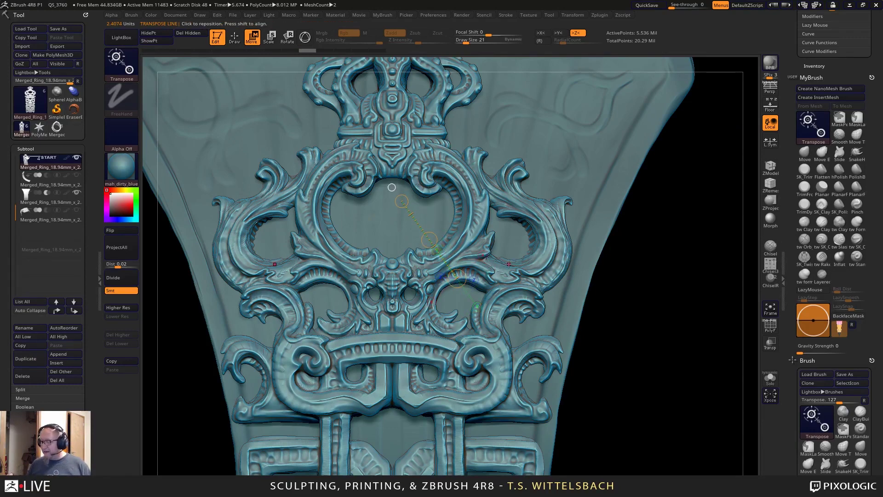
{"action": "left_click_drag", "start_coordinate": [509, 264], "coordinate": [532, 342]}
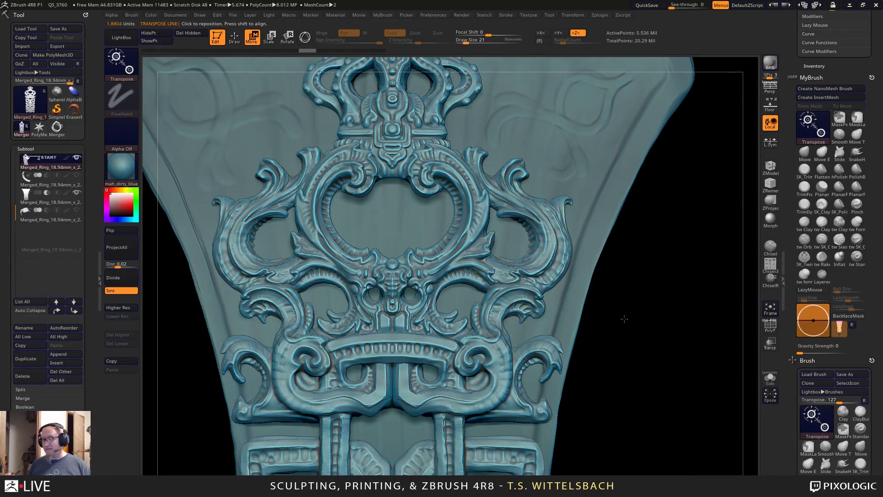
Examine the ornament's relief against the band and lay transpose lines across its outer side scroll up close.
{"action": "mouse_move", "coordinate": [623, 320]}
{"action": "left_mouse_down", "text": "alt"}
{"action": "mouse_move", "coordinate": [622, 345]}
{"action": "mouse_move", "coordinate": [633, 279]}
{"action": "mouse_move", "coordinate": [627, 334]}
{"action": "left_mouse_up", "text": "alt"}
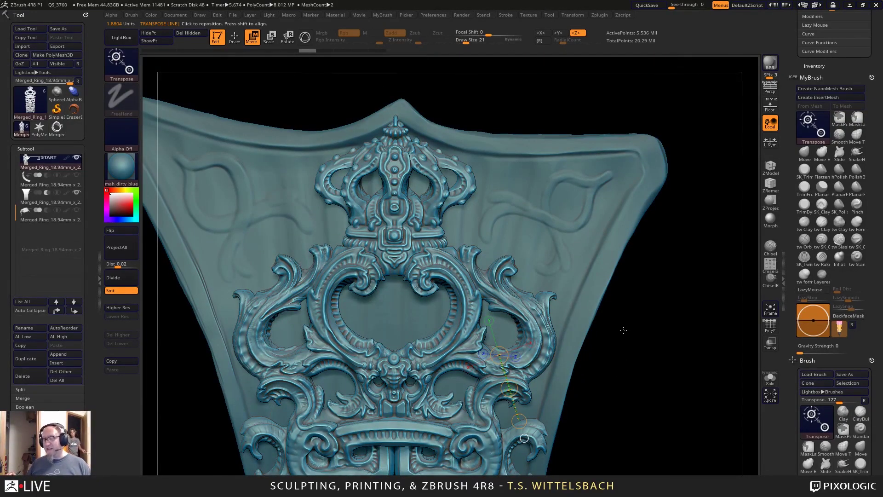
{"action": "left_click_drag", "start_coordinate": [624, 330], "coordinate": [644, 322]}
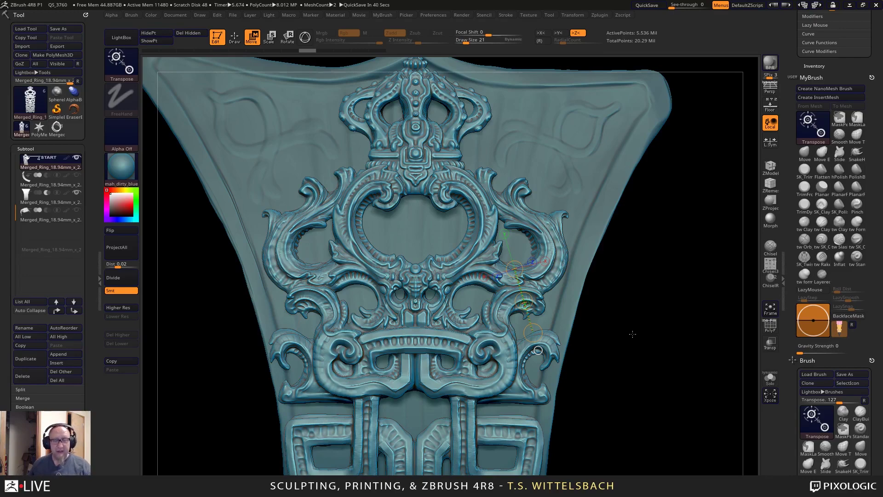
{"action": "left_click_drag", "start_coordinate": [602, 355], "coordinate": [603, 307]}
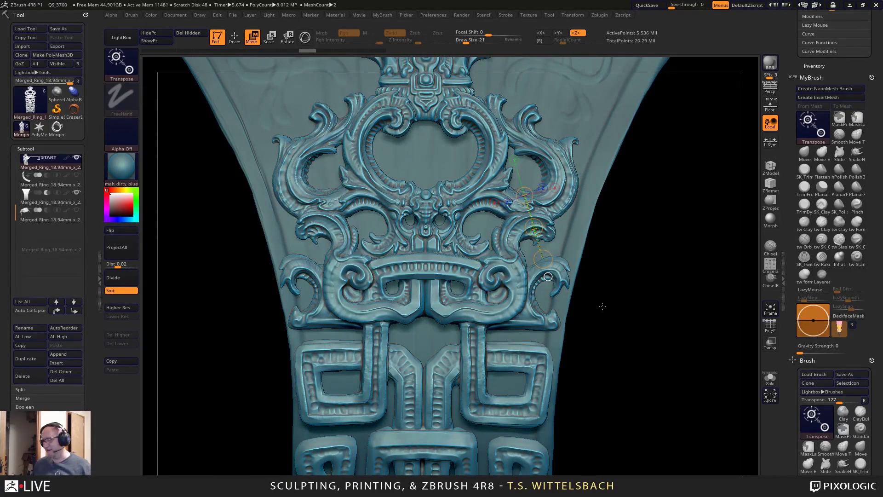
{"action": "left_click_drag", "start_coordinate": [602, 307], "coordinate": [619, 287]}
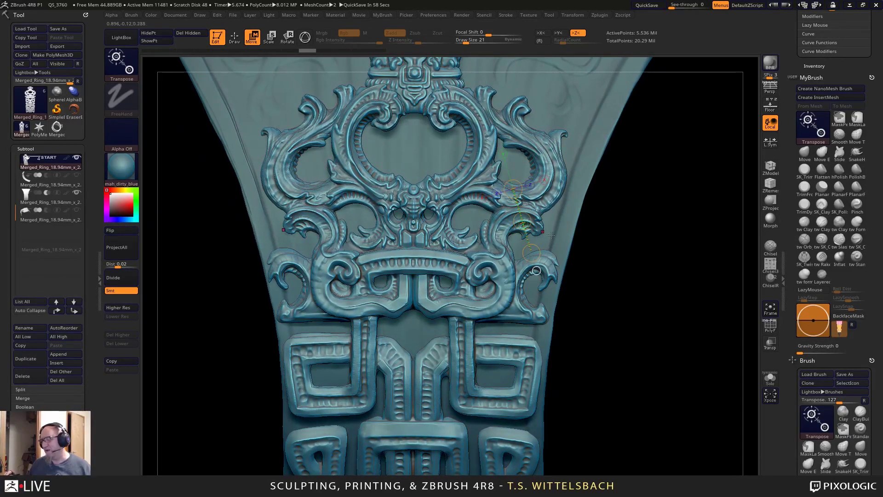
{"action": "left_click_drag", "start_coordinate": [329, 286], "coordinate": [496, 289]}
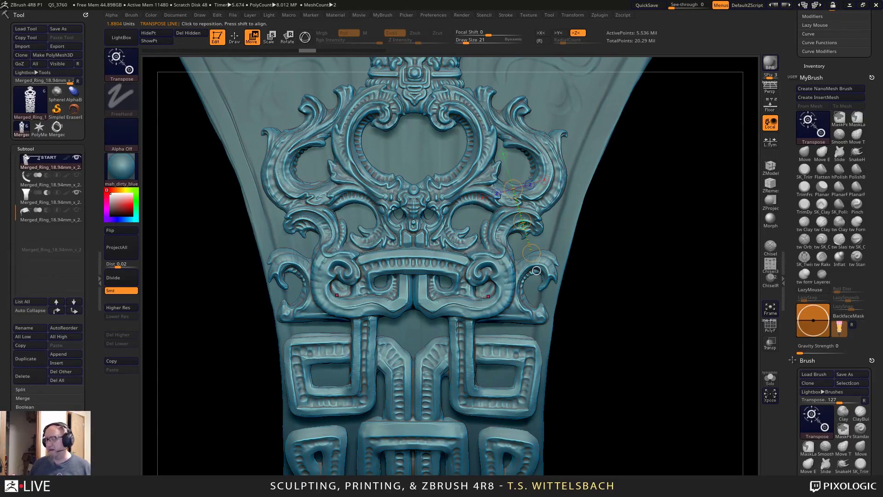
{"action": "left_click_drag", "start_coordinate": [611, 299], "coordinate": [598, 349], "text": "alt"}
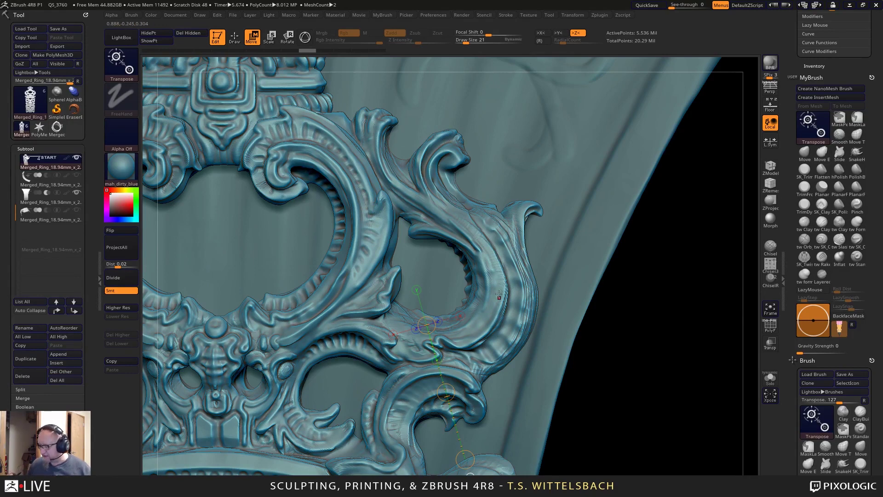
{"action": "left_click", "coordinate": [493, 272]}
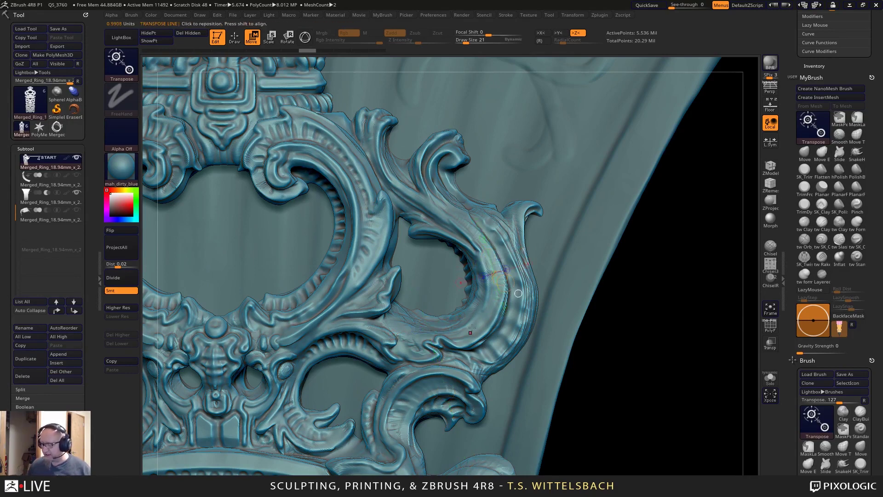
{"action": "mouse_move", "coordinate": [336, 233]}
{"action": "left_mouse_down"}
{"action": "mouse_move", "coordinate": [455, 263]}
{"action": "mouse_move", "coordinate": [400, 256]}
{"action": "mouse_move", "coordinate": [412, 263]}
{"action": "left_mouse_up"}
{"action": "left_click_drag", "start_coordinate": [482, 274], "coordinate": [503, 234]}
Choose the SK_Twist brush and examine the ornament along the whole band from the crown down to the lower knotwork.
{"action": "left_click_drag", "start_coordinate": [652, 382], "coordinate": [609, 281], "text": "alt"}
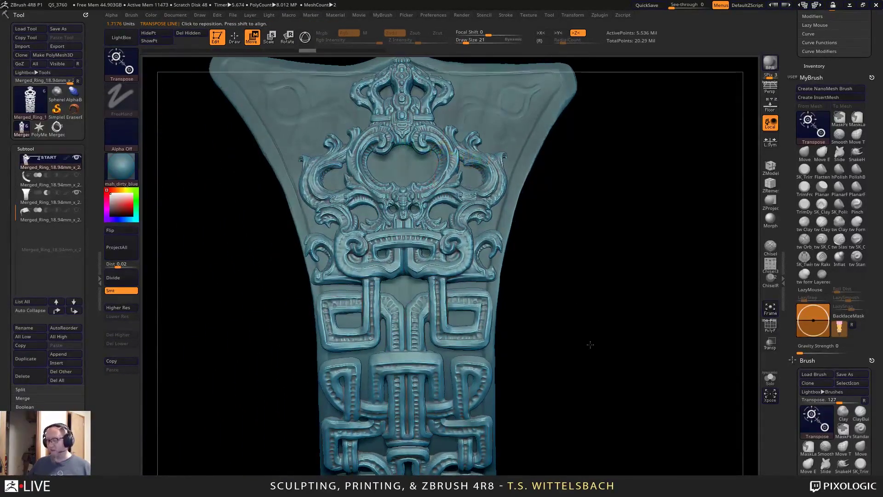
{"action": "left_click_drag", "start_coordinate": [589, 345], "coordinate": [600, 330], "text": "alt"}
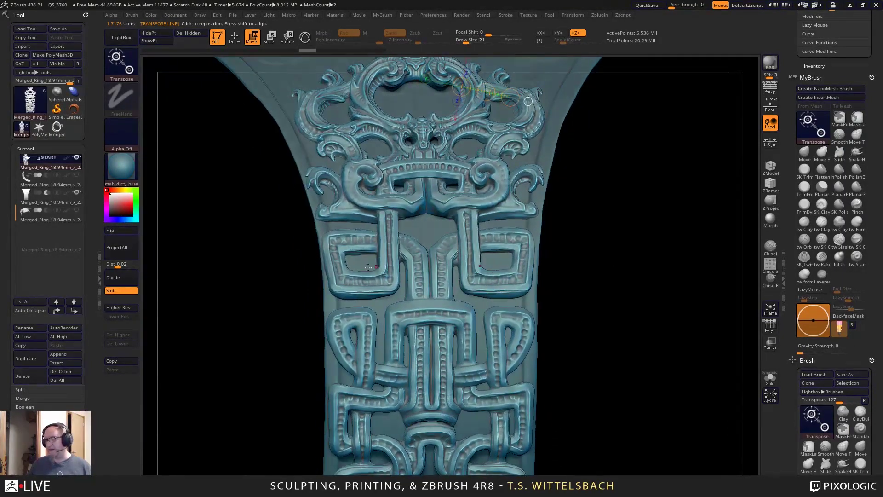
{"action": "left_click", "coordinate": [805, 257]}
{"action": "left_click_drag", "start_coordinate": [592, 276], "coordinate": [503, 258]}
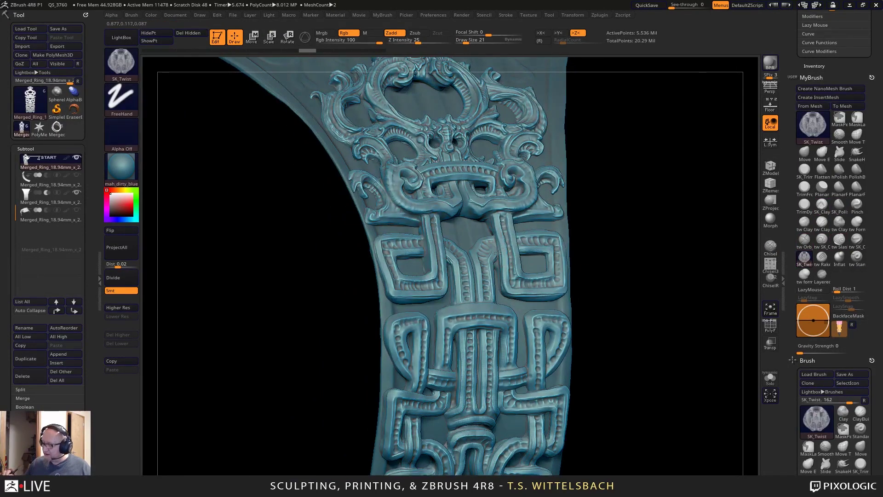
{"action": "left_click_drag", "start_coordinate": [623, 190], "coordinate": [509, 257]}
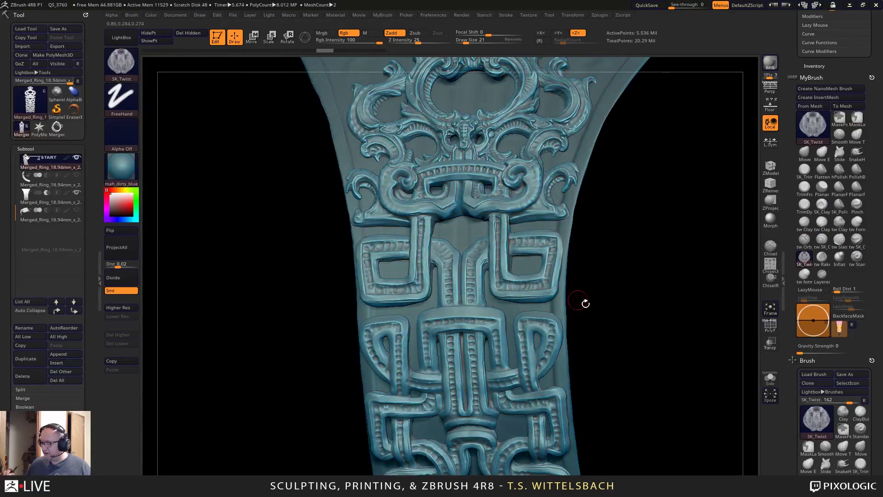
{"action": "left_click_drag", "start_coordinate": [586, 301], "coordinate": [523, 235]}
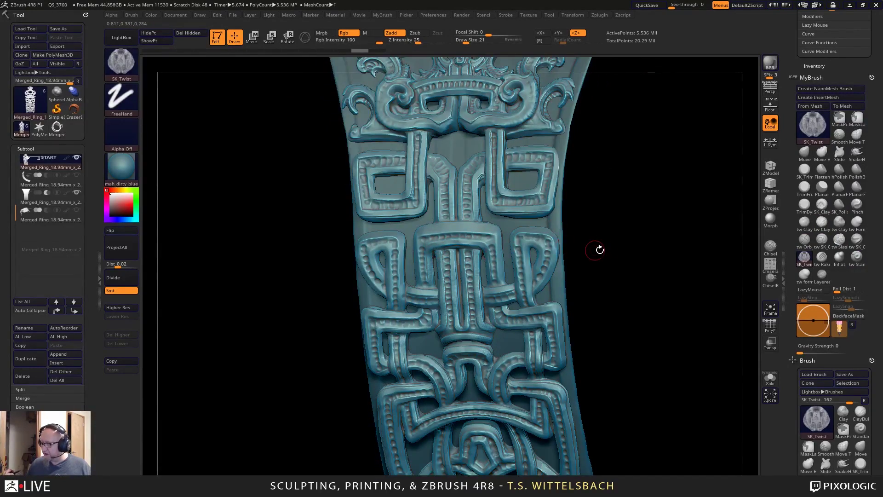
{"action": "left_click_drag", "start_coordinate": [600, 248], "coordinate": [532, 239]}
{"action": "left_click_drag", "start_coordinate": [599, 230], "coordinate": [513, 235]}
{"action": "left_click_drag", "start_coordinate": [560, 280], "coordinate": [570, 233]}
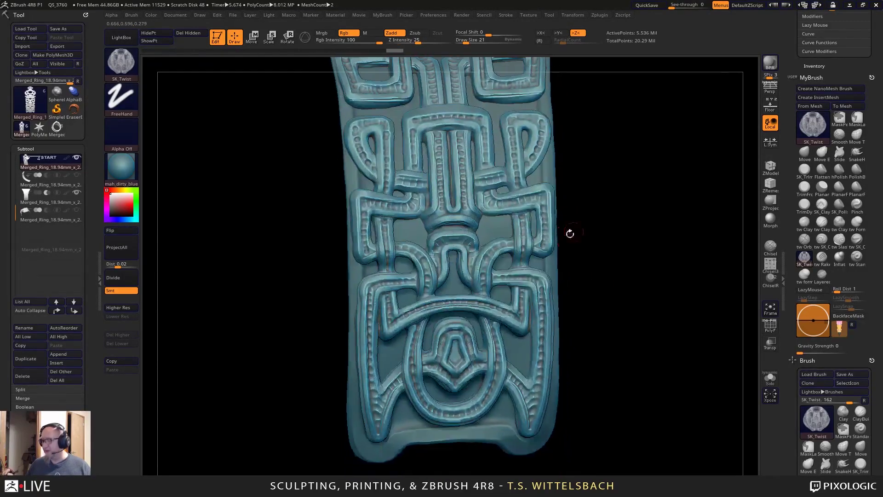
{"action": "left_click_drag", "start_coordinate": [575, 166], "coordinate": [578, 227]}
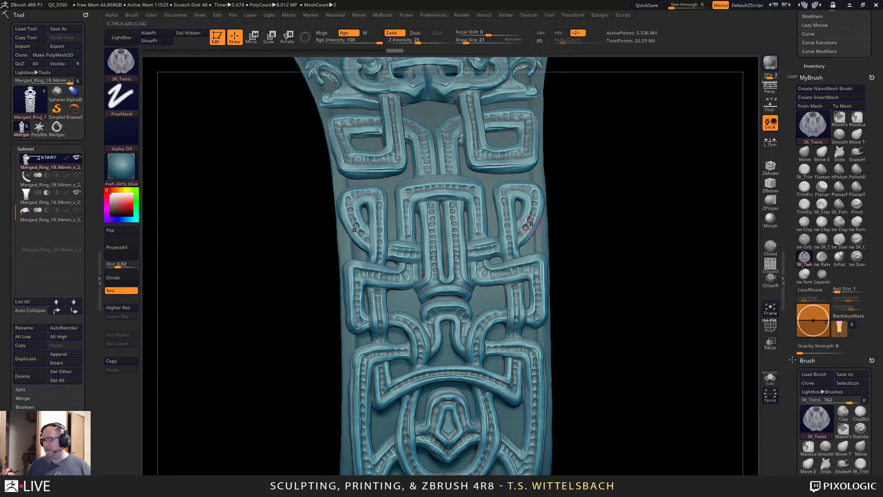
Fill the lower ends of the two teardrop loops with the tw ClayTubes brush and smooth the added clay.
{"action": "key", "text": "space"}
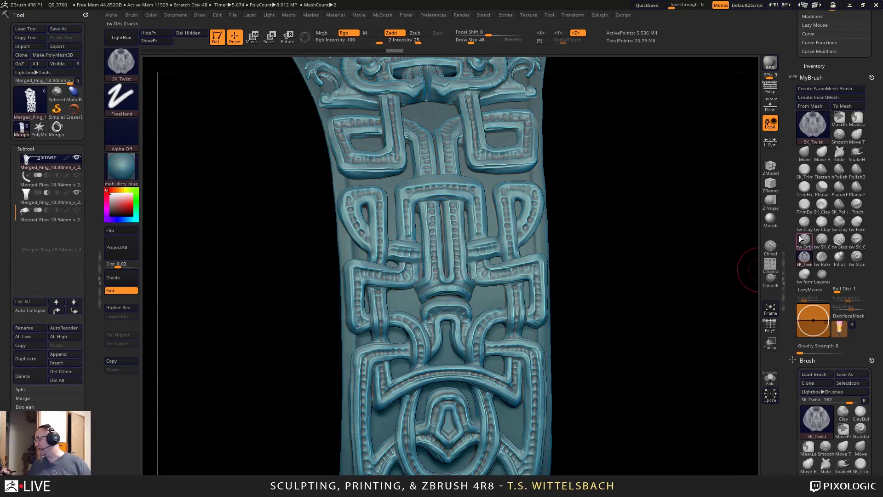
{"action": "left_click", "coordinate": [804, 222]}
{"action": "mouse_move", "coordinate": [517, 234]}
{"action": "left_mouse_down"}
{"action": "mouse_move", "coordinate": [496, 249]}
{"action": "mouse_move", "coordinate": [510, 243]}
{"action": "left_mouse_up"}
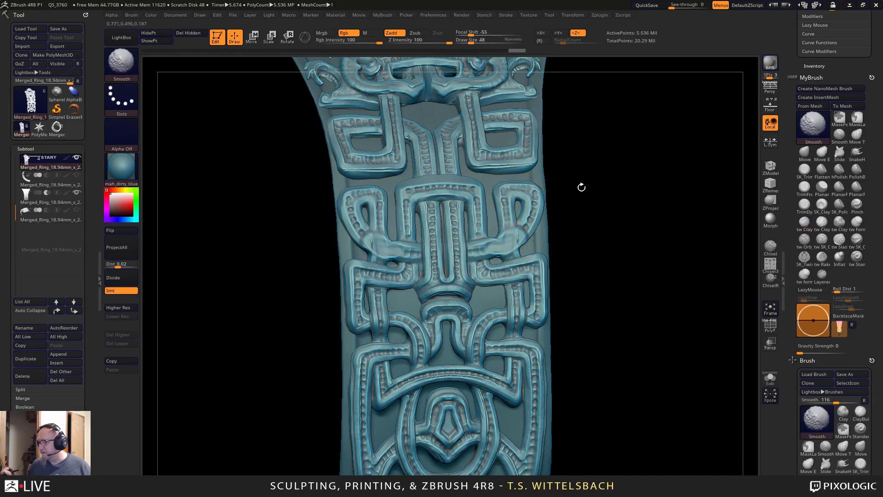
Flatten the filled lower parts of the two teardrop loops with the SK_TrimPolish brush at draw size 58.
{"action": "key", "text": "space"}
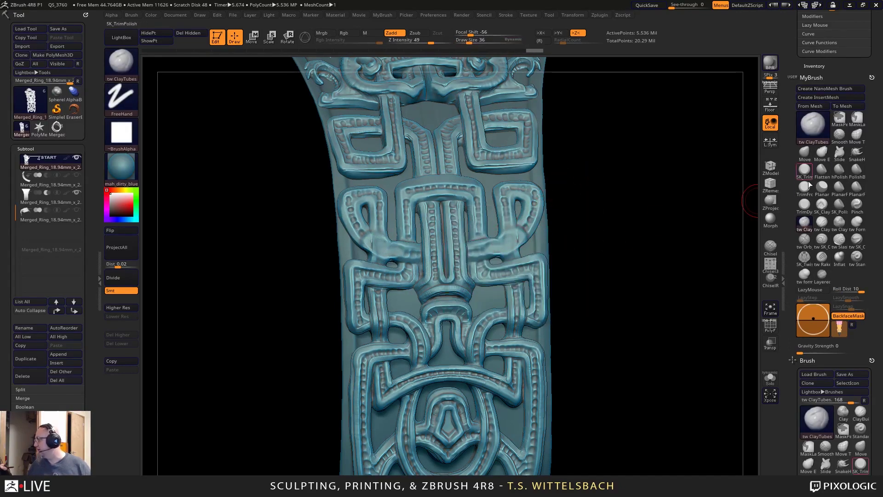
{"action": "left_click", "coordinate": [805, 170]}
{"action": "key", "text": "space"}
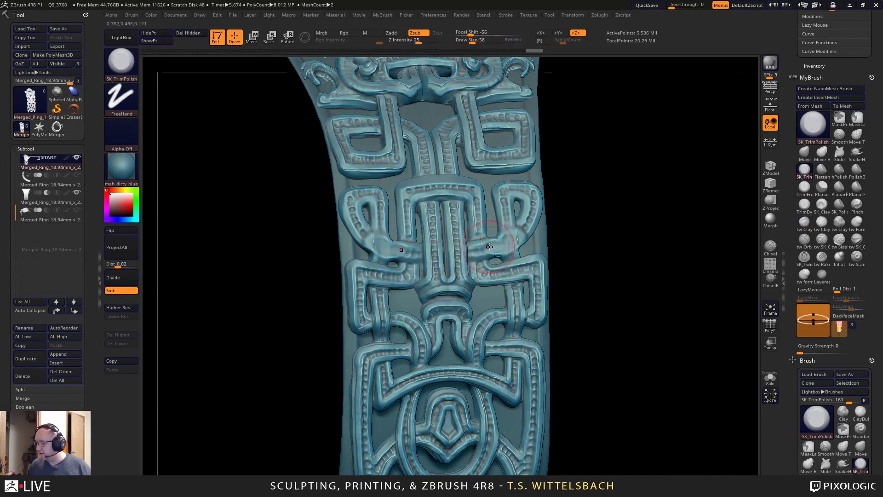
{"action": "mouse_move", "coordinate": [489, 247]}
{"action": "left_mouse_down"}
{"action": "mouse_move", "coordinate": [520, 235]}
{"action": "mouse_move", "coordinate": [528, 213]}
{"action": "left_mouse_up"}
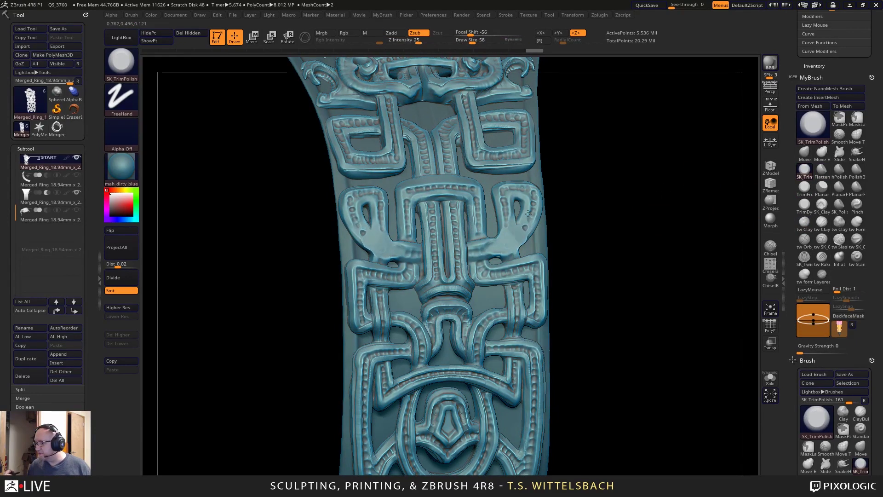
{"action": "key", "text": "ctrl+z"}
{"action": "key", "text": "ctrl+z"}
{"action": "key", "text": "ctrl+z"}
{"action": "key", "text": "ctrl+z"}
{"action": "key", "text": "ctrl+z"}
{"action": "key", "text": "ctrl+z"}
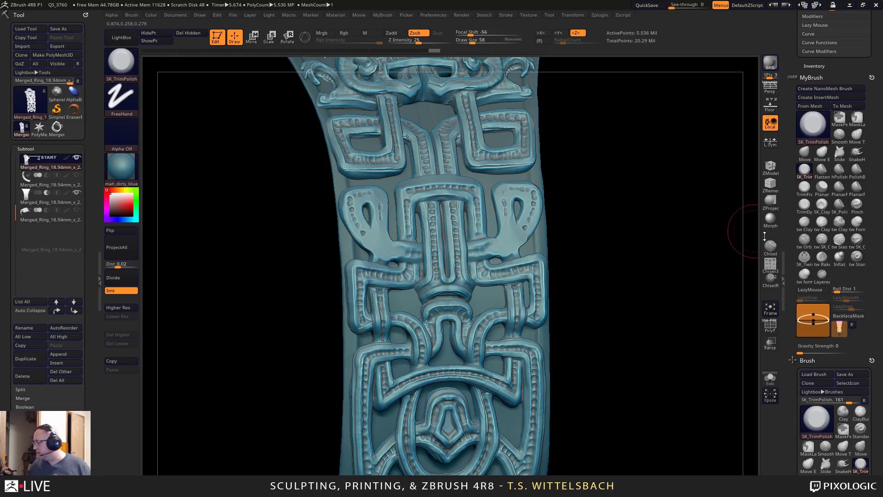
Try to carve grooves down through the filled lower ends of the two teardrop loops with the tw Orb_Cracks brush at draw size 23.
{"action": "left_click", "coordinate": [805, 223]}
{"action": "key", "text": "space"}
{"action": "left_click_drag", "start_coordinate": [598, 235], "coordinate": [590, 235]}
{"action": "left_click", "coordinate": [803, 238]}
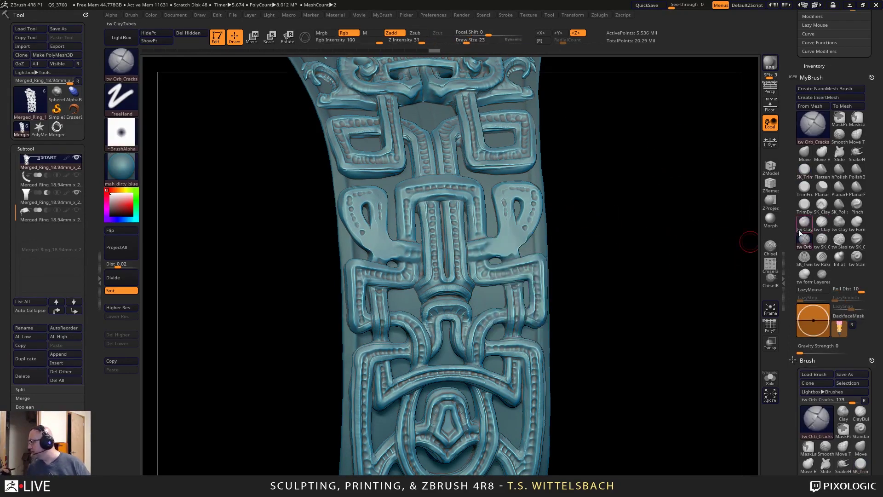
{"action": "left_click_drag", "start_coordinate": [499, 235], "coordinate": [496, 256]}
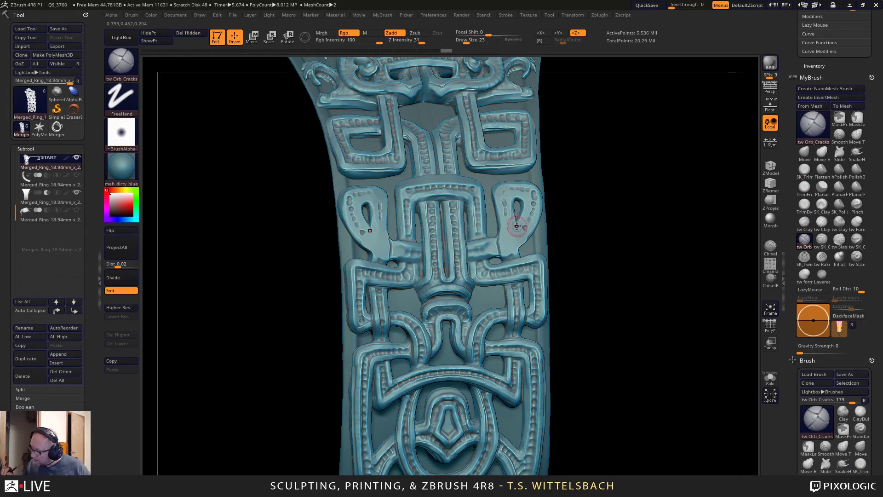
{"action": "left_click_drag", "start_coordinate": [517, 222], "coordinate": [515, 256]}
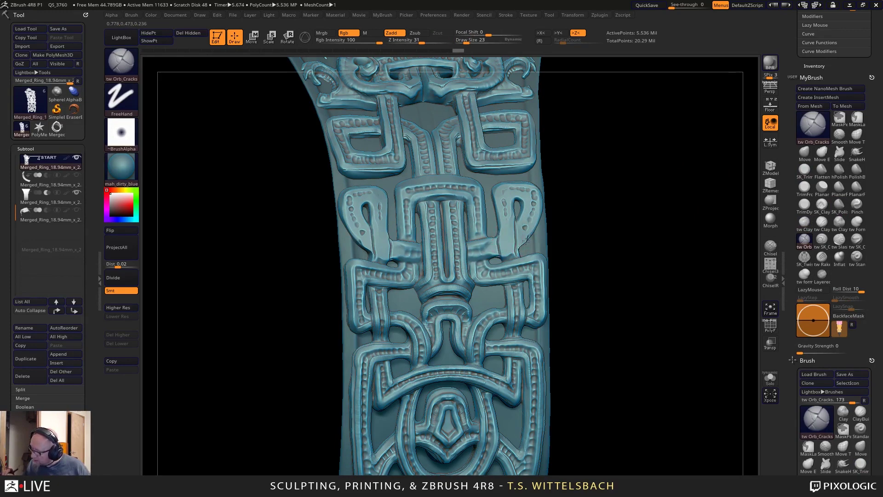
{"action": "key", "text": "shift"}
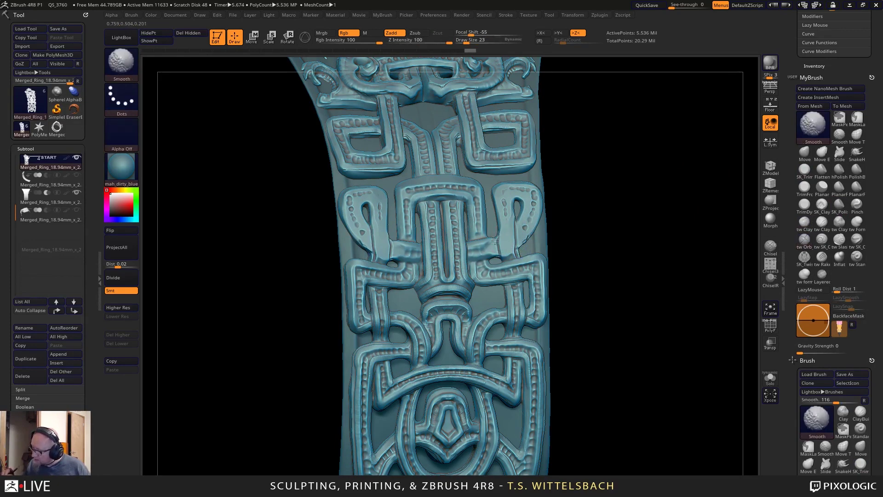
Examine the whole relief ornament on the band from the lower knotwork up to the crown.
{"action": "mouse_move", "coordinate": [573, 262]}
{"action": "left_mouse_down", "text": "alt"}
{"action": "mouse_move", "coordinate": [647, 264]}
{"action": "mouse_move", "coordinate": [639, 284]}
{"action": "mouse_move", "coordinate": [528, 262]}
{"action": "mouse_move", "coordinate": [588, 312]}
{"action": "mouse_move", "coordinate": [575, 286]}
{"action": "mouse_move", "coordinate": [628, 252]}
{"action": "mouse_move", "coordinate": [635, 264]}
{"action": "mouse_move", "coordinate": [623, 231]}
{"action": "mouse_move", "coordinate": [621, 256]}
{"action": "mouse_move", "coordinate": [537, 217]}
{"action": "mouse_move", "coordinate": [533, 254]}
{"action": "mouse_move", "coordinate": [510, 257]}
{"action": "mouse_move", "coordinate": [606, 215]}
{"action": "mouse_move", "coordinate": [607, 179]}
{"action": "left_mouse_up", "text": "alt"}
{"action": "mouse_move", "coordinate": [635, 328]}
{"action": "left_mouse_down"}
{"action": "mouse_move", "coordinate": [627, 316]}
{"action": "mouse_move", "coordinate": [620, 355]}
{"action": "left_mouse_up"}
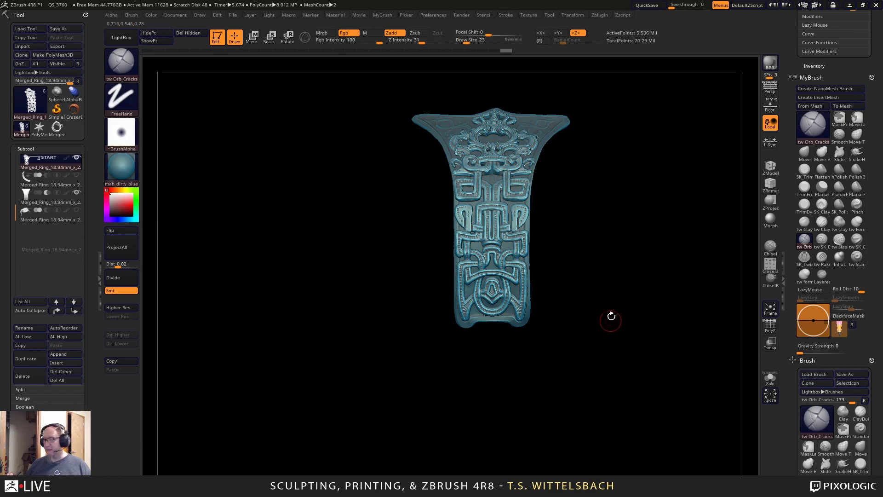
{"action": "left_click_drag", "start_coordinate": [611, 317], "coordinate": [623, 377], "text": "alt"}
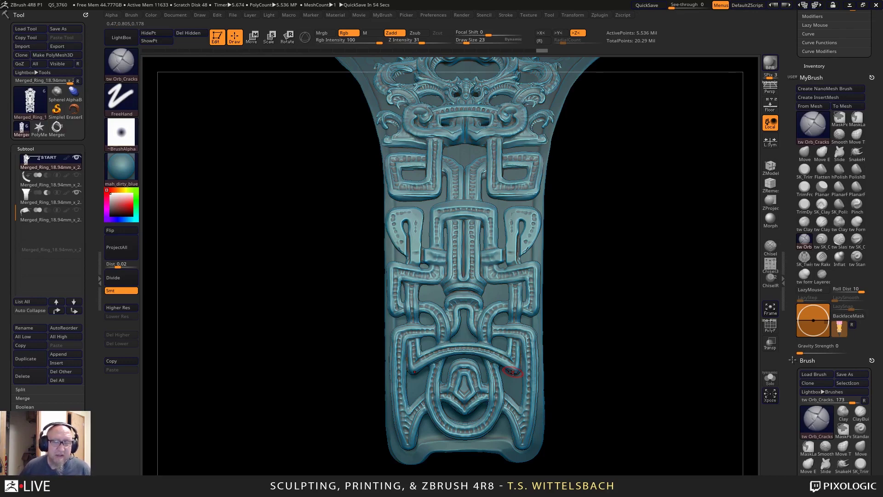
{"action": "left_click_drag", "start_coordinate": [597, 345], "coordinate": [555, 336], "text": "alt"}
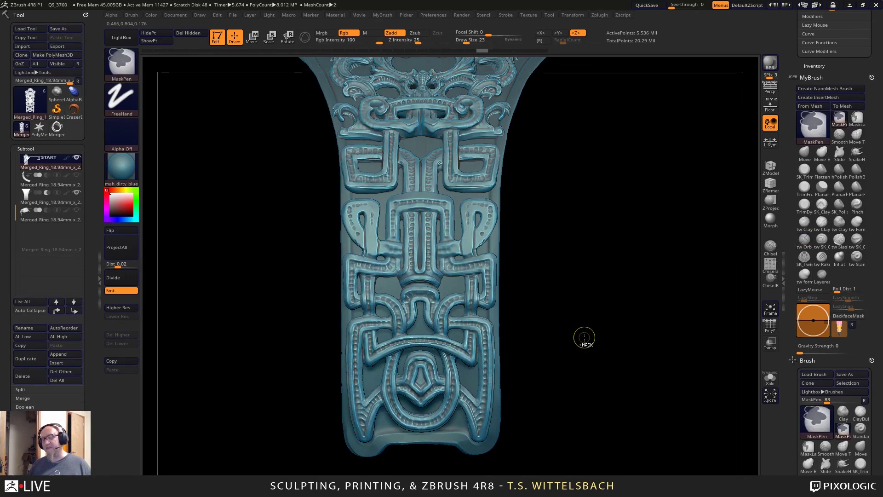
{"action": "mouse_move", "coordinate": [589, 323]}
{"action": "right_mouse_down", "text": "alt"}
{"action": "mouse_move", "coordinate": [586, 344]}
{"action": "mouse_move", "coordinate": [583, 335]}
{"action": "right_mouse_up", "text": "alt"}
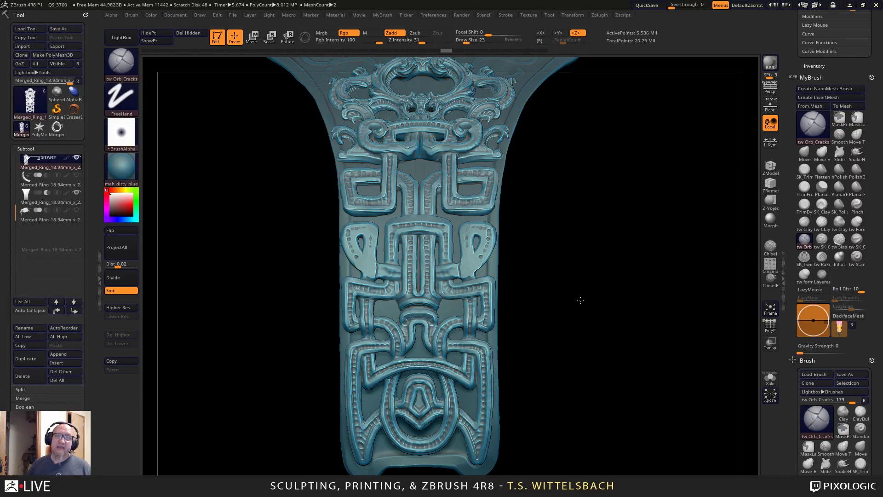
{"action": "mouse_move", "coordinate": [580, 299]}
{"action": "left_mouse_down", "text": "alt"}
{"action": "mouse_move", "coordinate": [568, 322]}
{"action": "mouse_move", "coordinate": [576, 310]}
{"action": "left_mouse_up", "text": "alt"}
{"action": "left_click_drag", "start_coordinate": [582, 261], "coordinate": [572, 317], "text": "alt"}
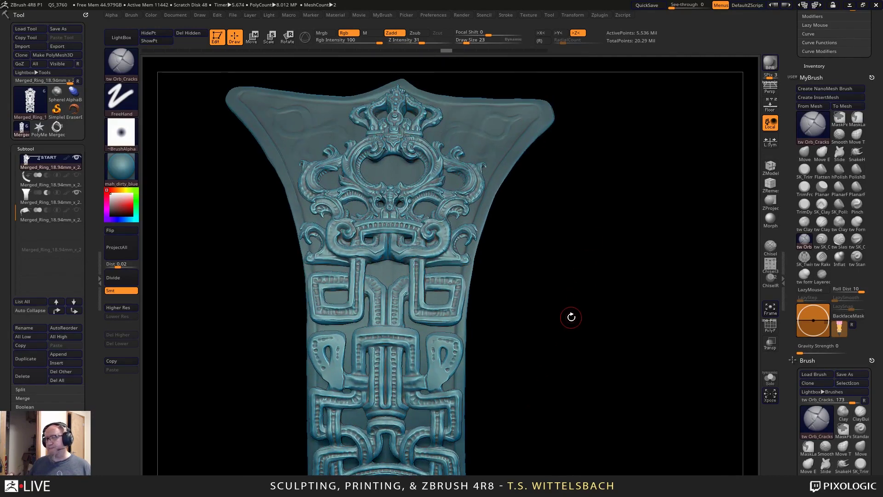
Try to open the quicksave project QS_3776.ZPR without saving changes to the current one.
{"action": "left_click", "coordinate": [121, 38]}
{"action": "left_click_drag", "start_coordinate": [665, 175], "coordinate": [449, 328]}
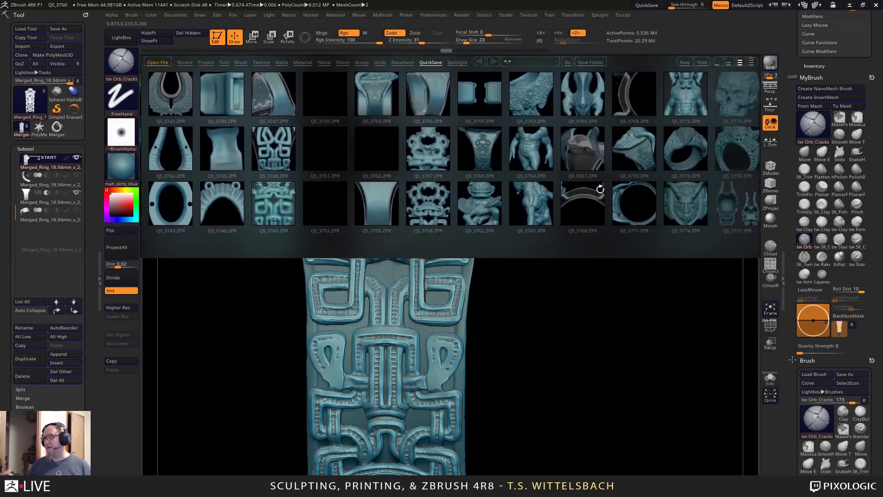
{"action": "left_click_drag", "start_coordinate": [631, 174], "coordinate": [463, 315]}
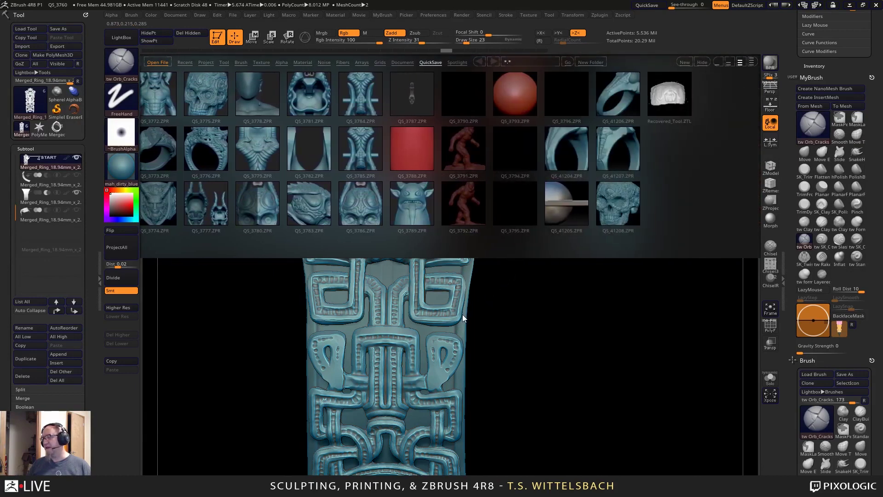
{"action": "left_click_drag", "start_coordinate": [463, 315], "coordinate": [501, 319]}
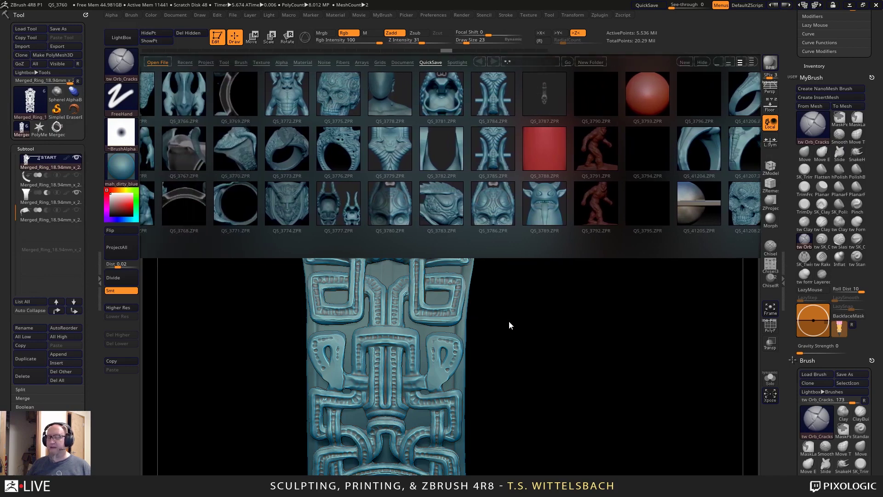
{"action": "double_click", "coordinate": [525, 146]}
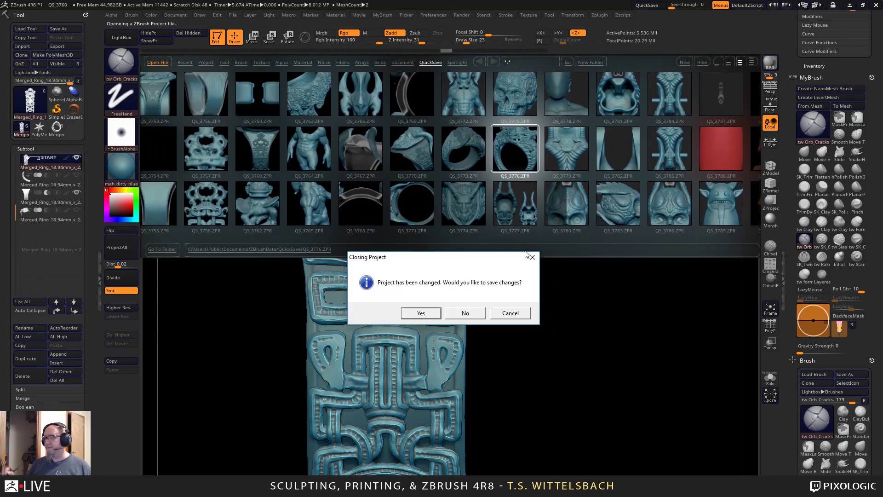
{"action": "left_click", "coordinate": [483, 317]}
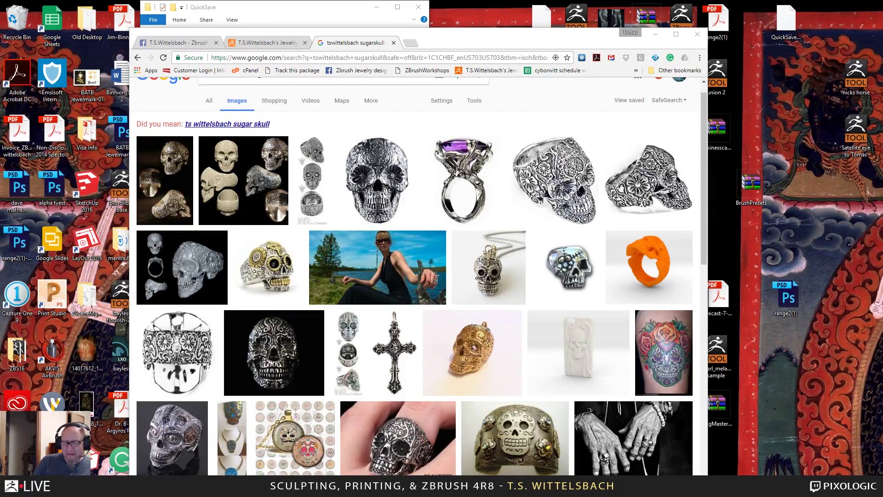
Relaunch ZBrush, dismiss its home page and open the quicksave project QS_3776.ZPR.
{"action": "key", "text": "super"}
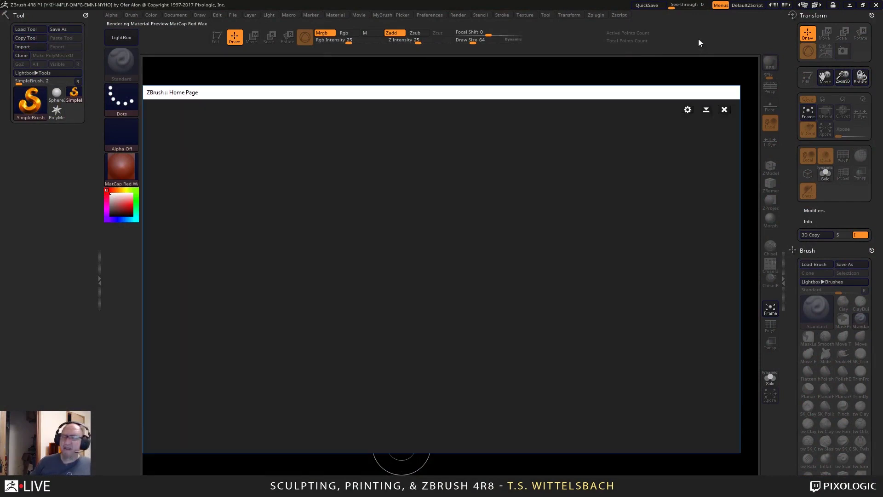
{"action": "left_click", "coordinate": [726, 110]}
{"action": "left_click", "coordinate": [529, 313]}
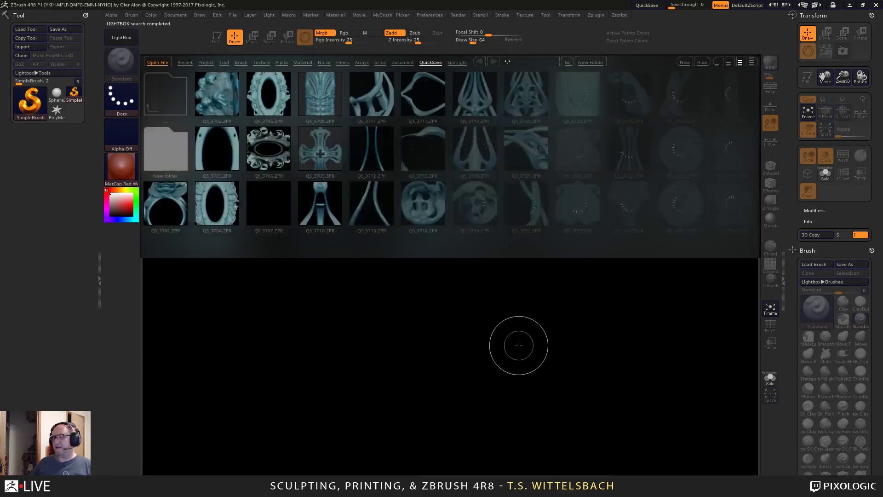
{"action": "left_click_drag", "start_coordinate": [686, 177], "coordinate": [430, 287]}
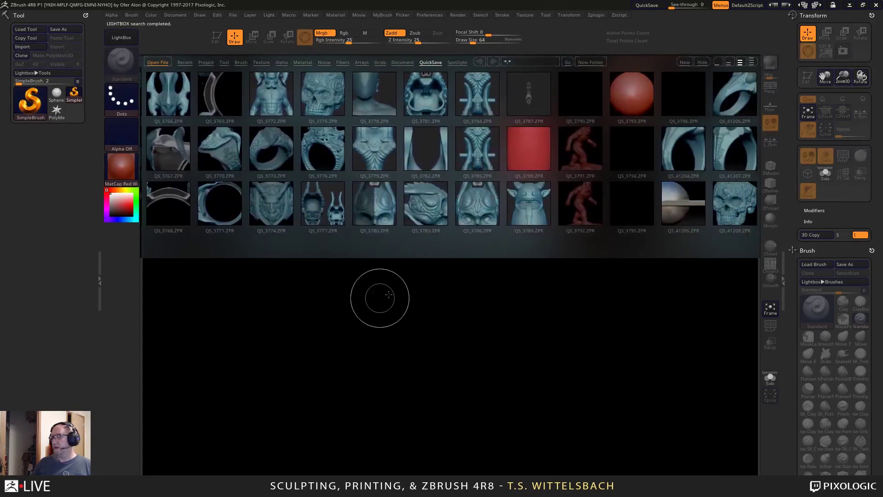
{"action": "left_click_drag", "start_coordinate": [636, 174], "coordinate": [657, 237]}
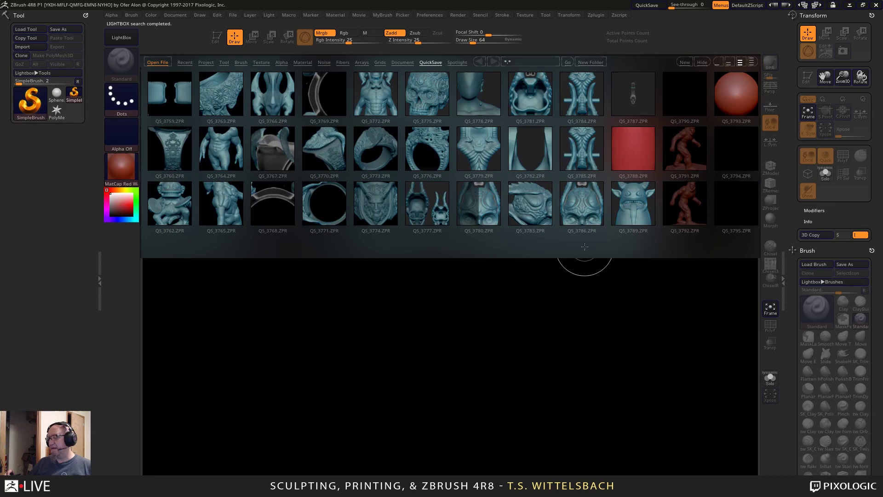
{"action": "left_click", "coordinate": [442, 150]}
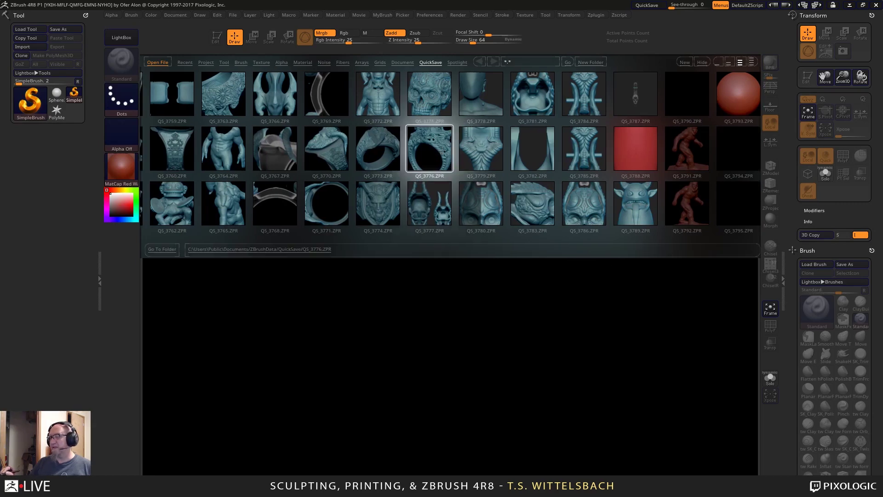
{"action": "double_click", "coordinate": [439, 155]}
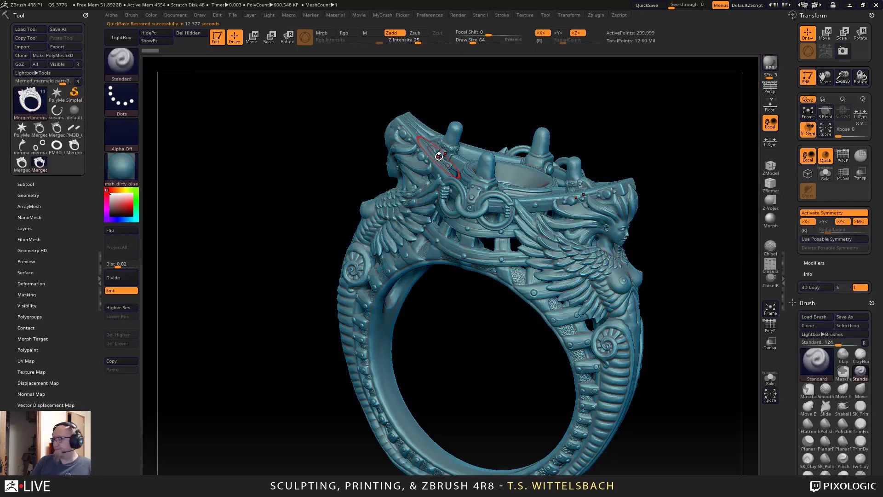
Examine the ring's winged mermaid figure, feathers and scroll details up close from the side and the front.
{"action": "left_click_drag", "start_coordinate": [676, 420], "coordinate": [522, 371]}
{"action": "left_click_drag", "start_coordinate": [449, 267], "coordinate": [582, 365], "text": "alt"}
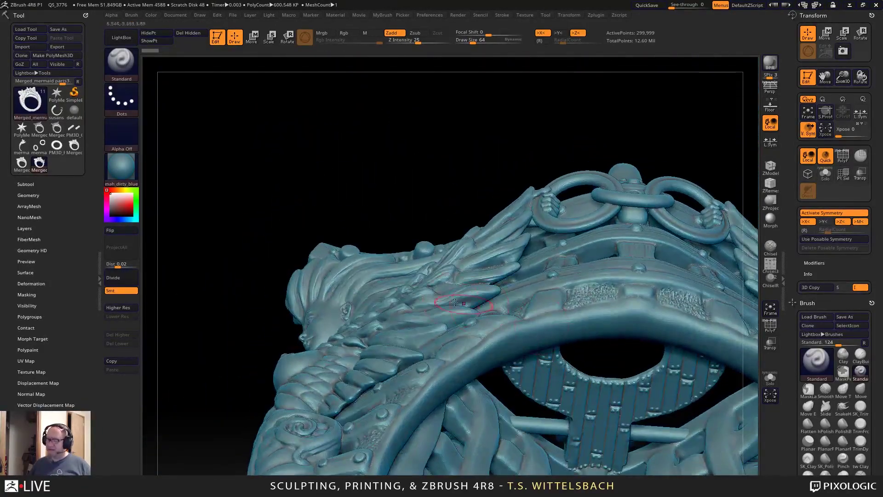
{"action": "left_click_drag", "start_coordinate": [600, 129], "coordinate": [703, 406]}
{"action": "left_click_drag", "start_coordinate": [703, 406], "coordinate": [678, 415]}
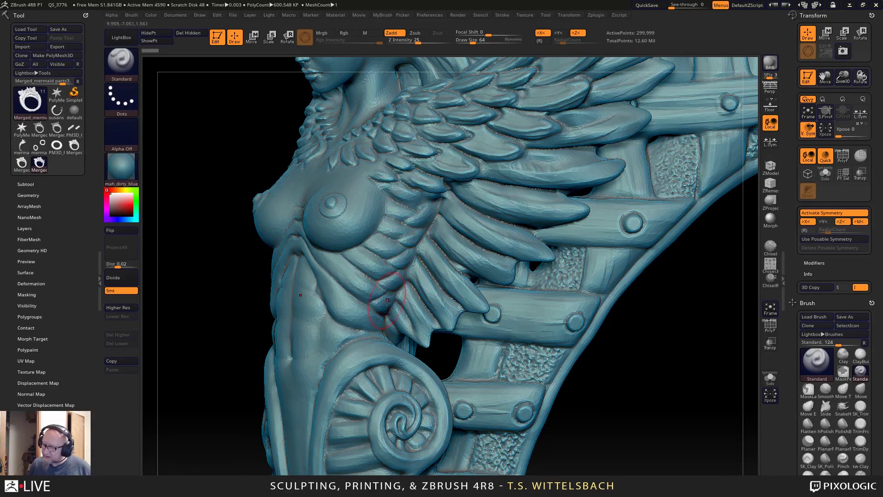
{"action": "left_click_drag", "start_coordinate": [603, 376], "coordinate": [629, 407]}
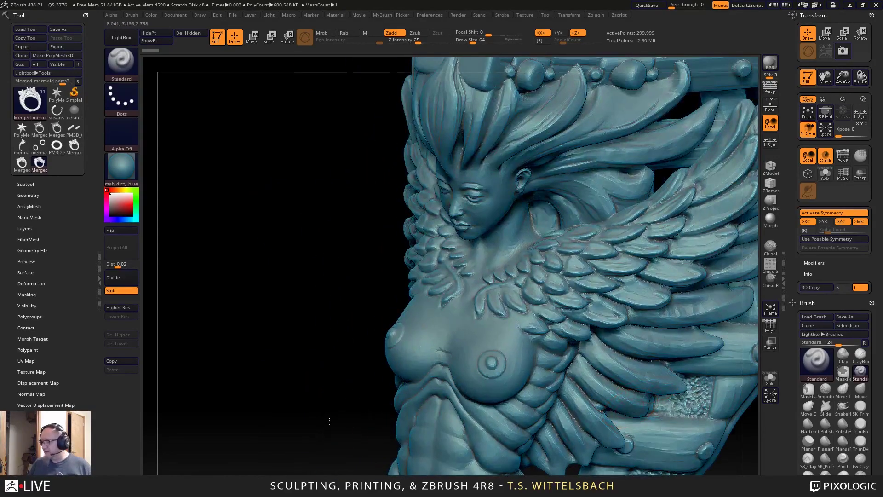
{"action": "right_click_drag", "start_coordinate": [330, 421], "coordinate": [209, 386]}
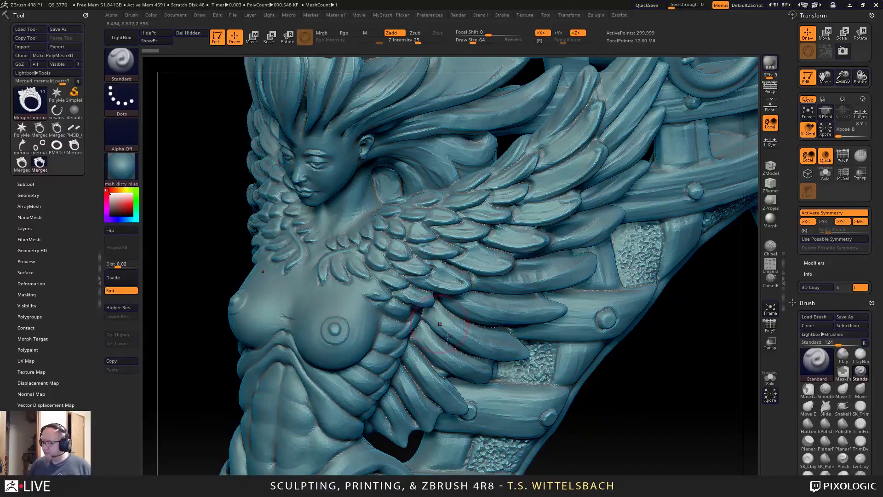
{"action": "mouse_move", "coordinate": [653, 381]}
{"action": "left_mouse_down", "text": "alt"}
{"action": "mouse_move", "coordinate": [627, 398]}
{"action": "mouse_move", "coordinate": [650, 377]}
{"action": "left_mouse_up", "text": "alt"}
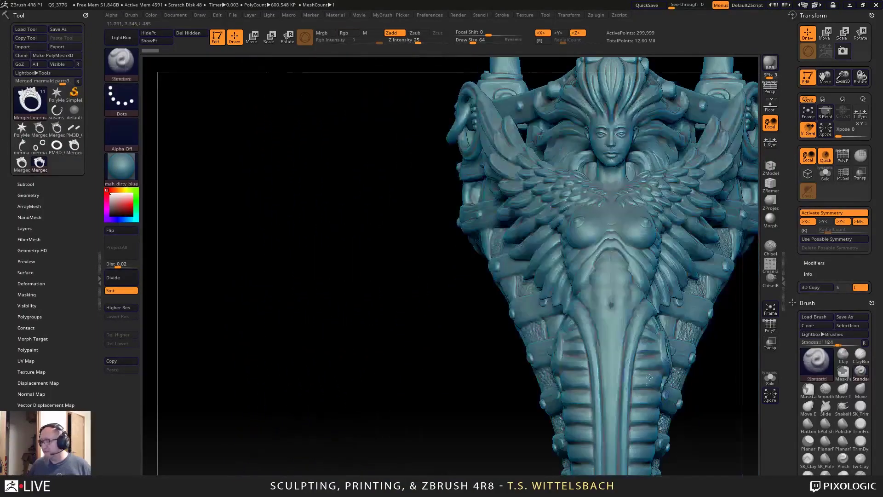
{"action": "left_click_drag", "start_coordinate": [719, 431], "coordinate": [625, 248], "text": "alt"}
{"action": "left_click_drag", "start_coordinate": [683, 280], "coordinate": [641, 274]}
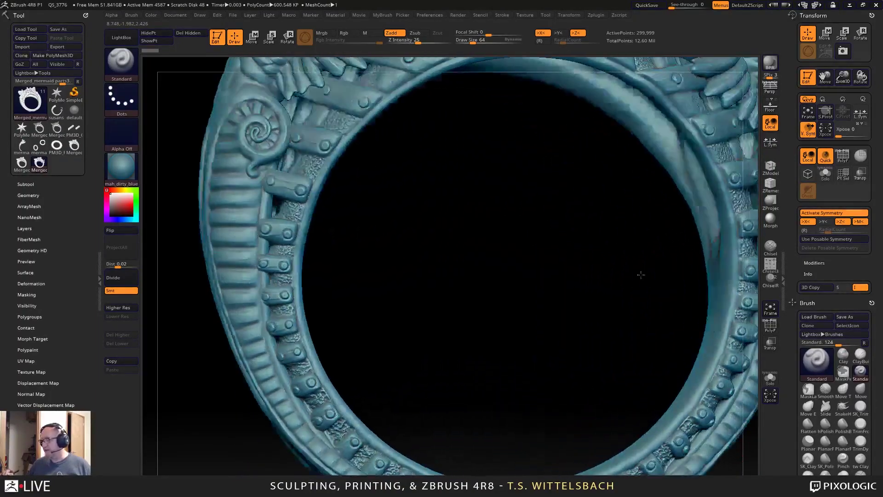
Examine the oval stone setting, its prongs and the curved beams around it from above.
{"action": "mouse_move", "coordinate": [641, 275]}
{"action": "right_mouse_down"}
{"action": "mouse_move", "coordinate": [554, 207]}
{"action": "mouse_move", "coordinate": [550, 422]}
{"action": "mouse_move", "coordinate": [543, 405]}
{"action": "mouse_move", "coordinate": [557, 398]}
{"action": "mouse_move", "coordinate": [475, 378]}
{"action": "mouse_move", "coordinate": [481, 401]}
{"action": "mouse_move", "coordinate": [497, 405]}
{"action": "mouse_move", "coordinate": [489, 409]}
{"action": "mouse_move", "coordinate": [505, 392]}
{"action": "mouse_move", "coordinate": [478, 462]}
{"action": "right_mouse_up"}
{"action": "right_click_drag", "start_coordinate": [643, 134], "coordinate": [580, 218]}
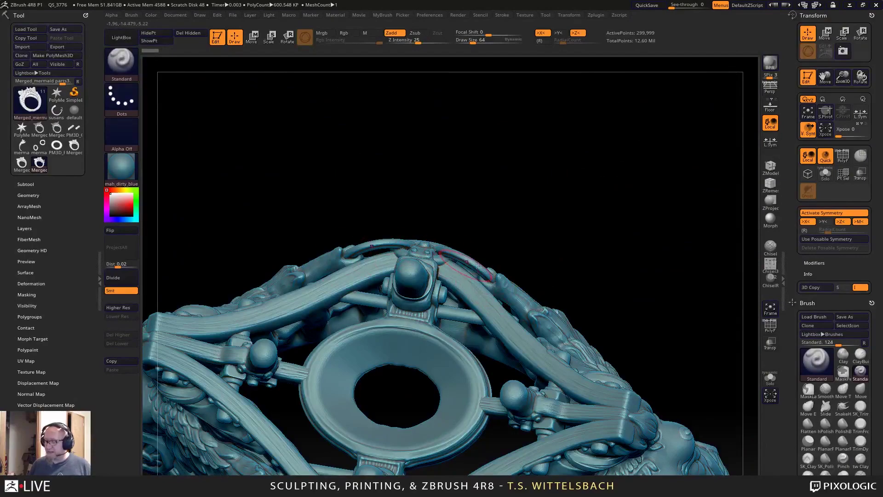
{"action": "right_click_drag", "start_coordinate": [490, 285], "coordinate": [581, 221]}
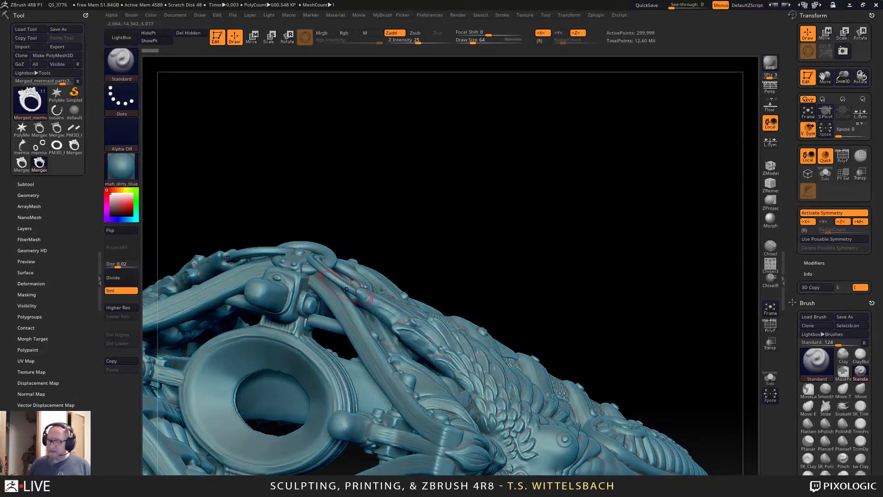
{"action": "left_click_drag", "start_coordinate": [577, 202], "coordinate": [548, 138]}
{"action": "left_click_drag", "start_coordinate": [616, 456], "coordinate": [574, 464]}
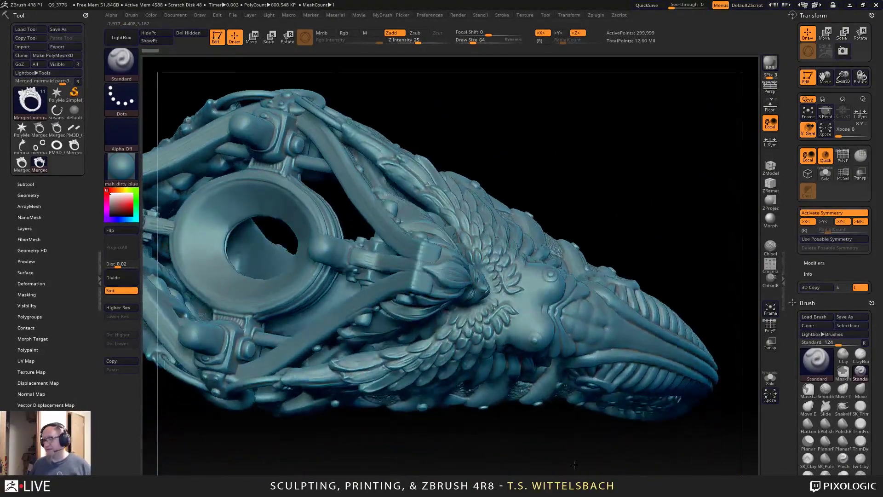
{"action": "mouse_move", "coordinate": [574, 464]}
{"action": "right_mouse_down"}
{"action": "mouse_move", "coordinate": [624, 359]}
{"action": "mouse_move", "coordinate": [580, 272]}
{"action": "mouse_move", "coordinate": [587, 261]}
{"action": "right_mouse_up"}
{"action": "mouse_move", "coordinate": [617, 81]}
{"action": "right_mouse_down"}
{"action": "mouse_move", "coordinate": [686, 99]}
{"action": "mouse_move", "coordinate": [629, 136]}
{"action": "mouse_move", "coordinate": [607, 190]}
{"action": "mouse_move", "coordinate": [658, 269]}
{"action": "mouse_move", "coordinate": [650, 306]}
{"action": "mouse_move", "coordinate": [690, 323]}
{"action": "mouse_move", "coordinate": [656, 328]}
{"action": "right_mouse_up"}
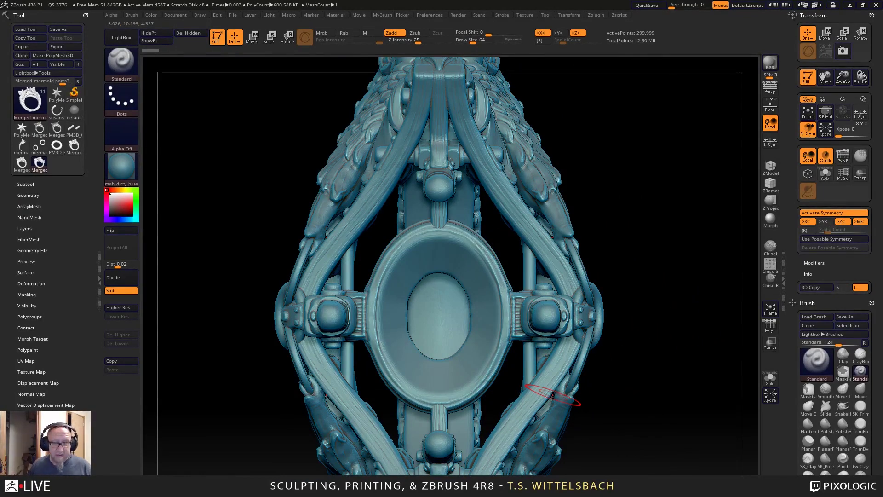
{"action": "left_click_drag", "start_coordinate": [650, 408], "coordinate": [651, 368], "text": "alt"}
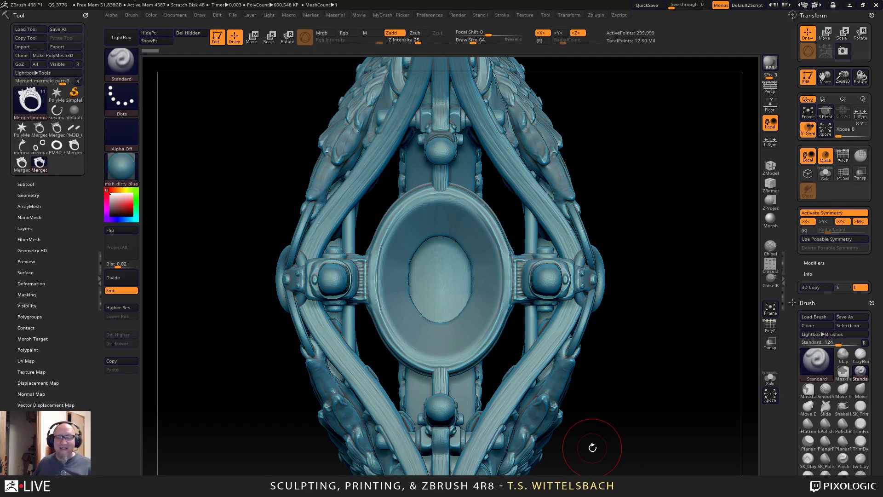
Examine the mermaid ring in three-quarter view, covering the planked shoulders, chain links and openings inside the band.
{"action": "mouse_move", "coordinate": [629, 322]}
{"action": "left_mouse_down"}
{"action": "mouse_move", "coordinate": [655, 347]}
{"action": "mouse_move", "coordinate": [645, 346]}
{"action": "mouse_move", "coordinate": [635, 453]}
{"action": "left_mouse_up"}
{"action": "mouse_move", "coordinate": [635, 376]}
{"action": "left_mouse_down"}
{"action": "mouse_move", "coordinate": [626, 352]}
{"action": "mouse_move", "coordinate": [592, 363]}
{"action": "left_mouse_up"}
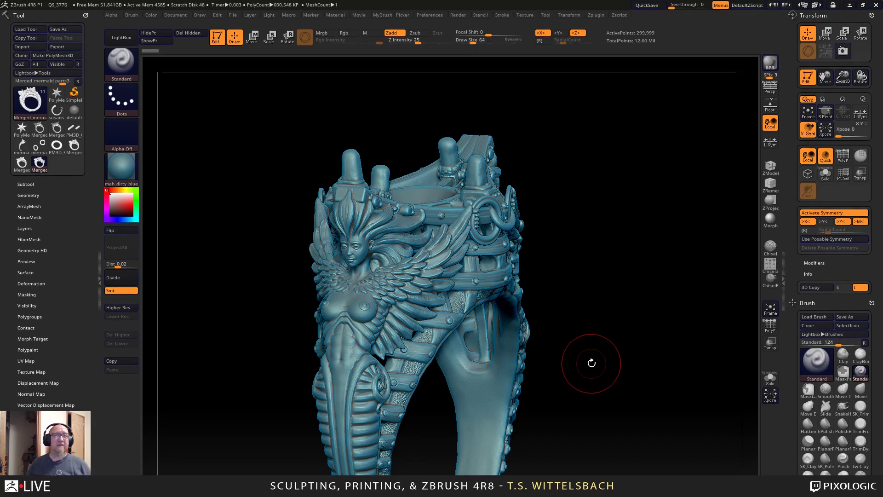
{"action": "left_click_drag", "start_coordinate": [562, 335], "coordinate": [621, 316], "text": "alt"}
{"action": "left_click_drag", "start_coordinate": [465, 364], "coordinate": [475, 405]}
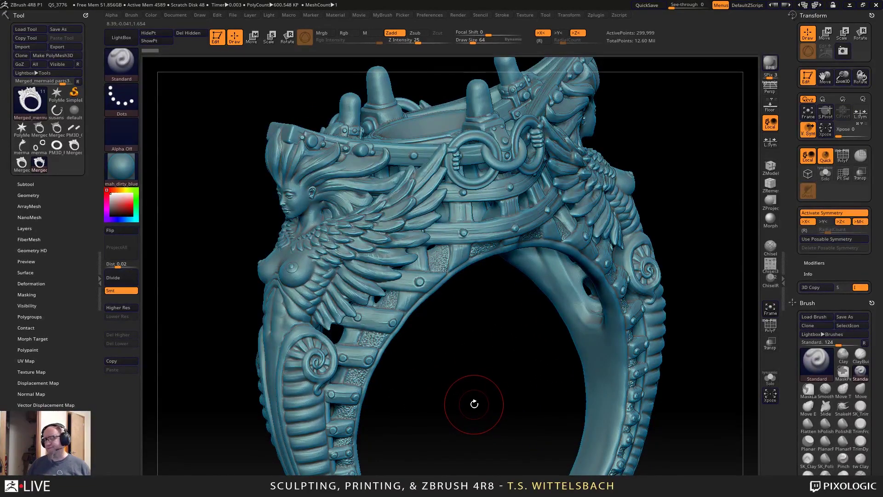
{"action": "left_click_drag", "start_coordinate": [468, 414], "coordinate": [478, 400]}
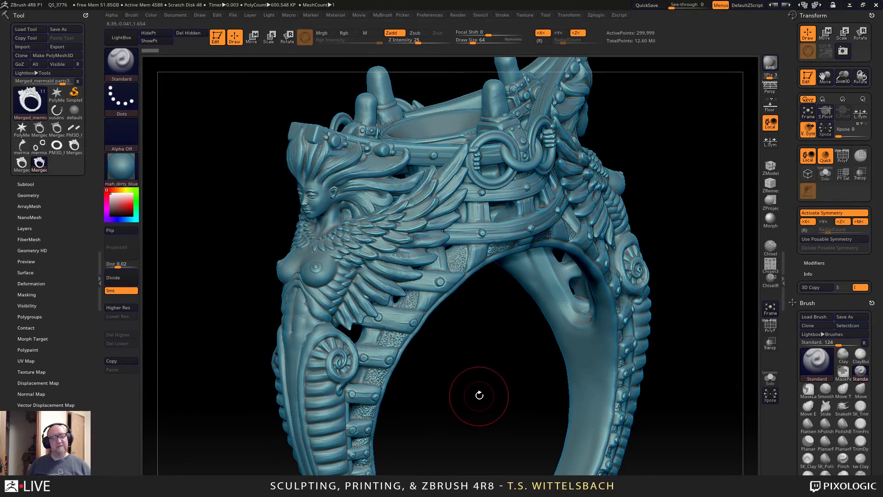
{"action": "left_click_drag", "start_coordinate": [479, 393], "coordinate": [496, 383], "text": "alt"}
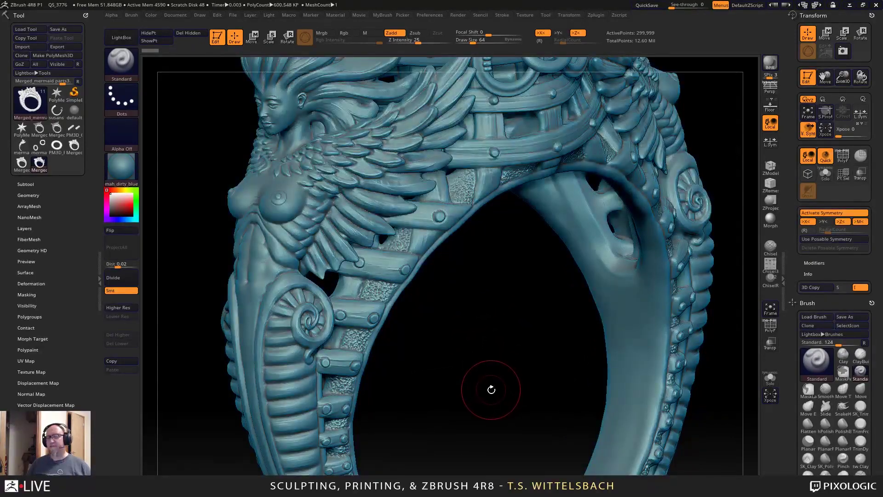
Examine the mermaid's face, layered wing feathers, chain links and tapered tail from three-quarter and straight front views.
{"action": "left_click_drag", "start_coordinate": [487, 340], "coordinate": [490, 408]}
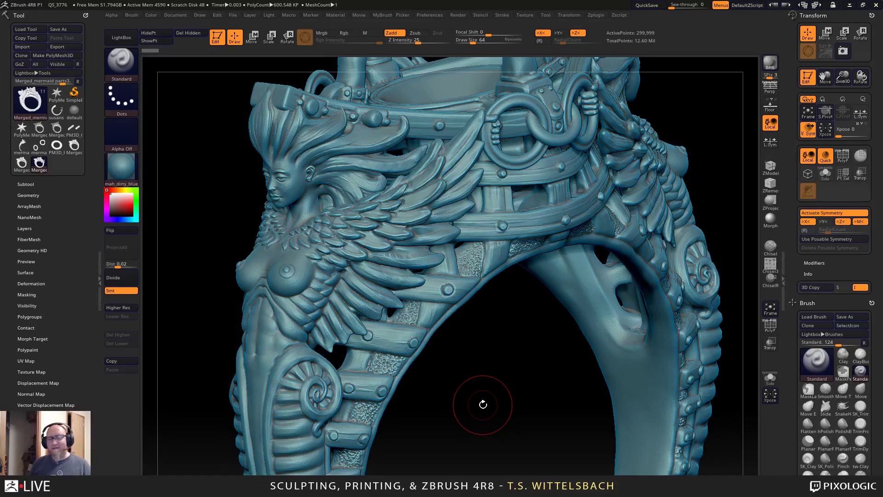
{"action": "left_click_drag", "start_coordinate": [483, 405], "coordinate": [645, 342]}
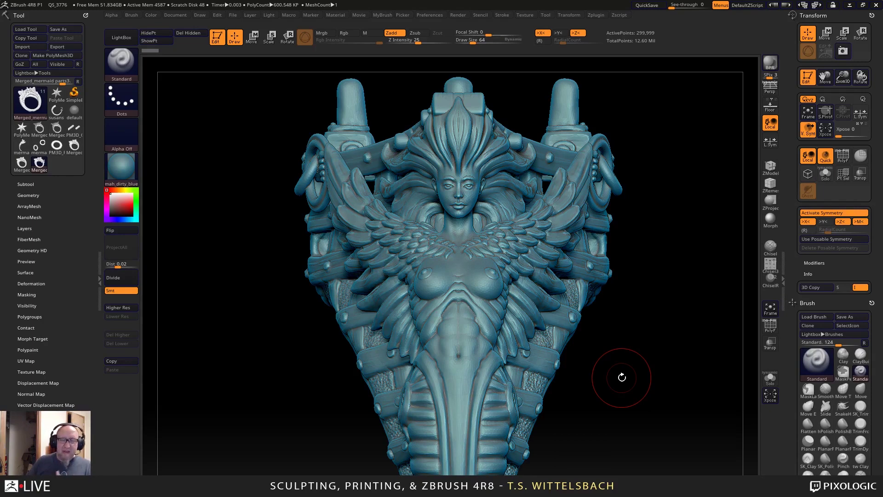
{"action": "mouse_move", "coordinate": [609, 384]}
{"action": "left_mouse_down"}
{"action": "mouse_move", "coordinate": [681, 310]}
{"action": "mouse_move", "coordinate": [598, 357]}
{"action": "mouse_move", "coordinate": [578, 356]}
{"action": "left_mouse_up"}
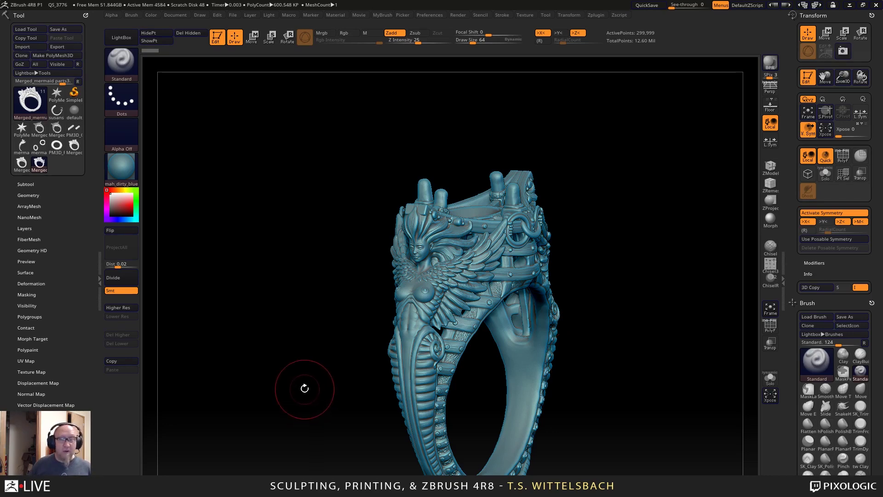
{"action": "mouse_move", "coordinate": [304, 389]}
{"action": "left_mouse_down", "text": "alt"}
{"action": "mouse_move", "coordinate": [312, 329]}
{"action": "mouse_move", "coordinate": [318, 383]}
{"action": "left_mouse_up", "text": "alt"}
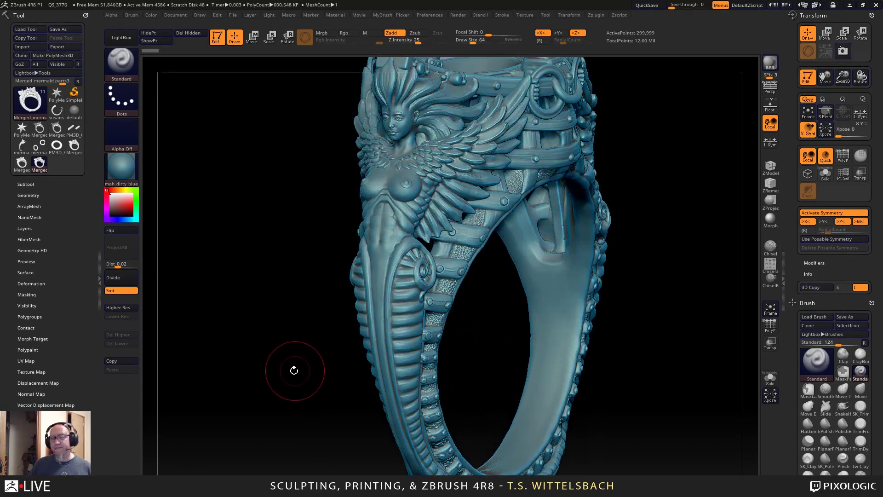
Examine the ring from directly above, focusing on the wood-grained beams, feather tips and prongs beside the oval setting.
{"action": "left_click_drag", "start_coordinate": [149, 266], "coordinate": [251, 334], "text": "shift"}
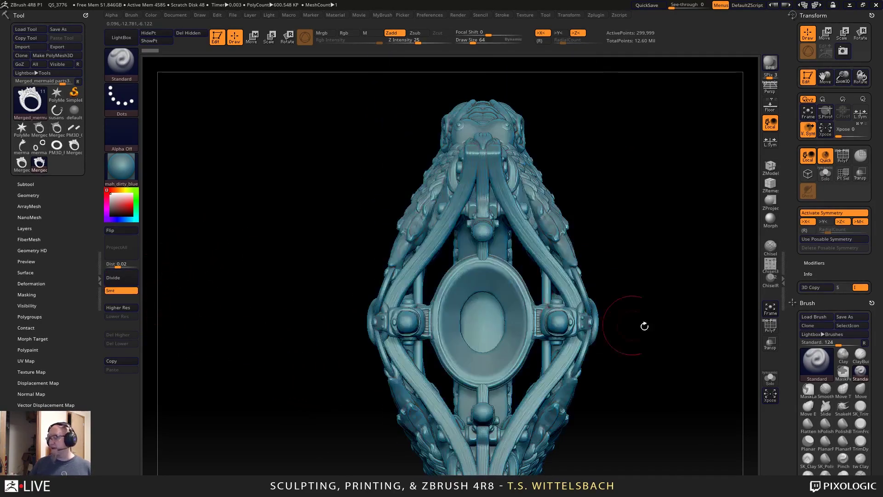
{"action": "left_click_drag", "start_coordinate": [645, 321], "coordinate": [727, 276], "text": "alt"}
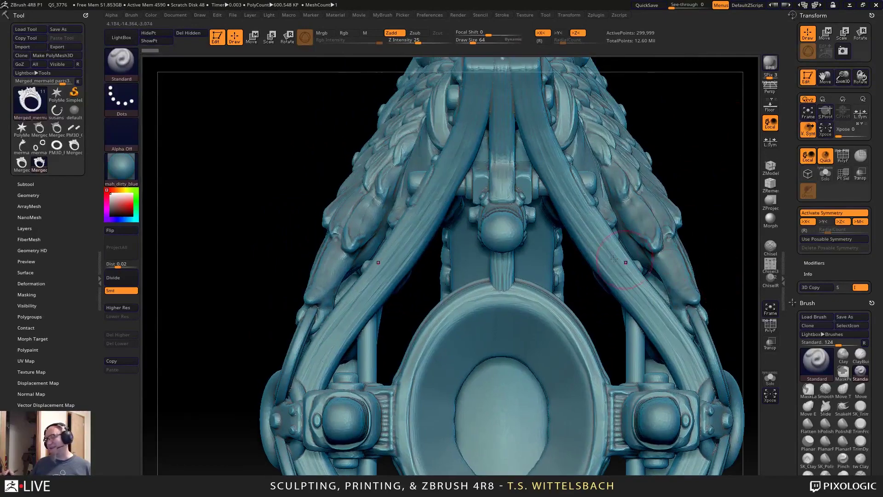
{"action": "left_click_drag", "start_coordinate": [595, 305], "coordinate": [657, 318], "text": "alt"}
{"action": "mouse_move", "coordinate": [459, 345]}
{"action": "left_mouse_down"}
{"action": "mouse_move", "coordinate": [492, 359]}
{"action": "mouse_move", "coordinate": [484, 357]}
{"action": "left_mouse_up"}
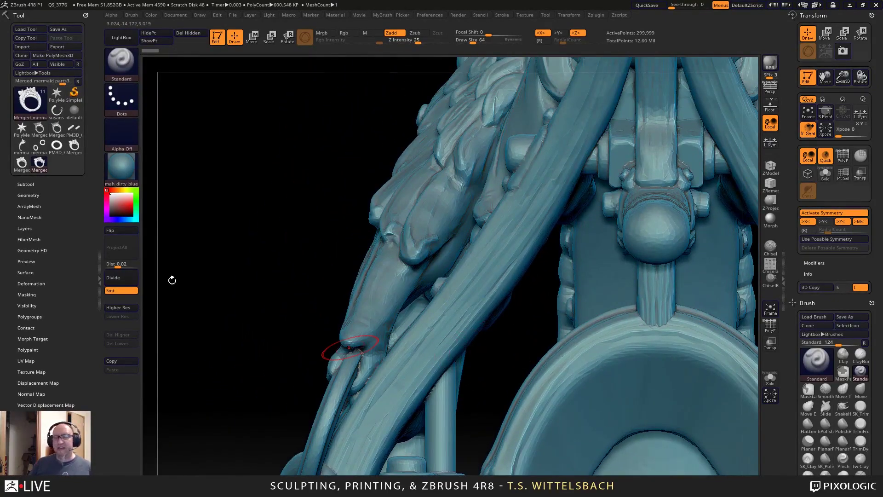
Switch to the other merged mermaid ring tool and select the IM single bead w stones insert brush.
{"action": "left_click", "coordinate": [21, 163]}
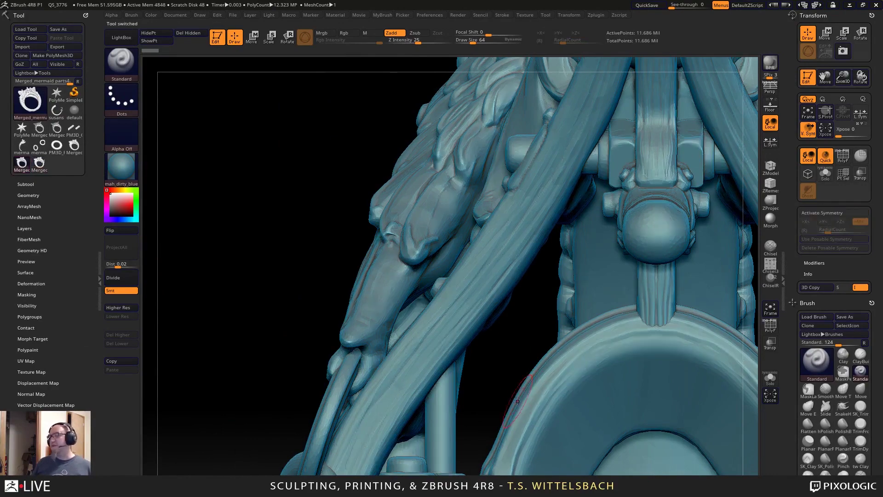
{"action": "left_click_drag", "start_coordinate": [495, 396], "coordinate": [465, 375]}
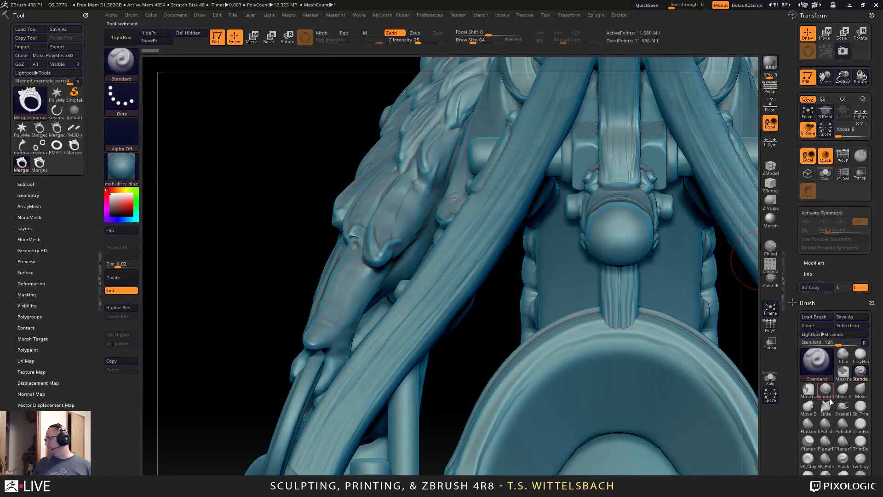
{"action": "left_click", "coordinate": [824, 357]}
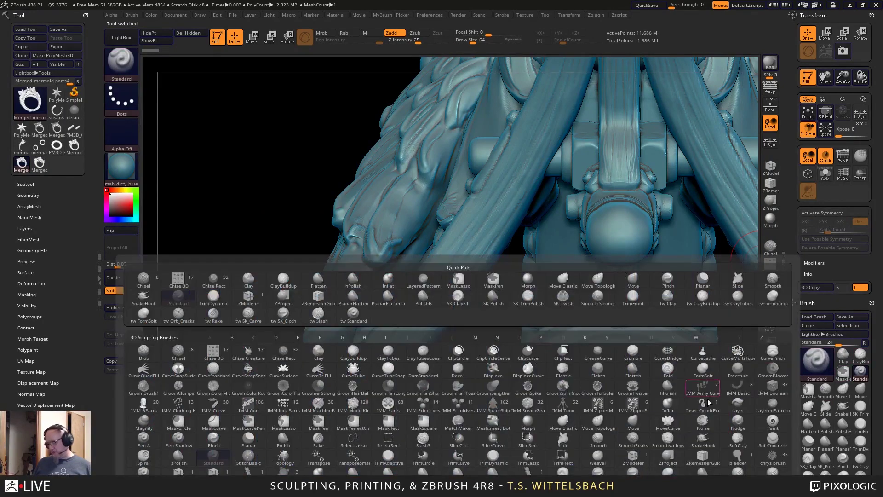
{"action": "left_click", "coordinate": [249, 472]}
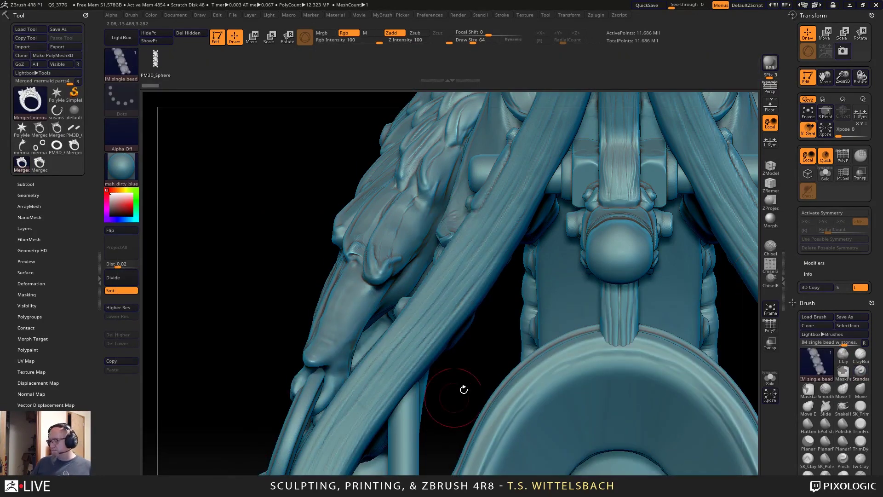
Insert a short strand of beads along the rim of the oval stone setting, beside the upper prong.
{"action": "left_click_drag", "start_coordinate": [464, 388], "coordinate": [477, 336], "text": "alt"}
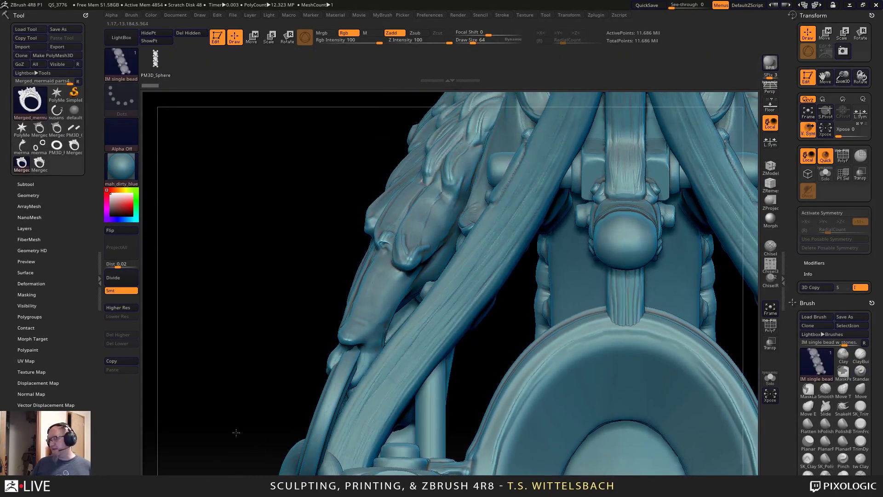
{"action": "left_click_drag", "start_coordinate": [237, 432], "coordinate": [201, 428], "text": "alt"}
{"action": "left_click_drag", "start_coordinate": [524, 122], "coordinate": [501, 177]}
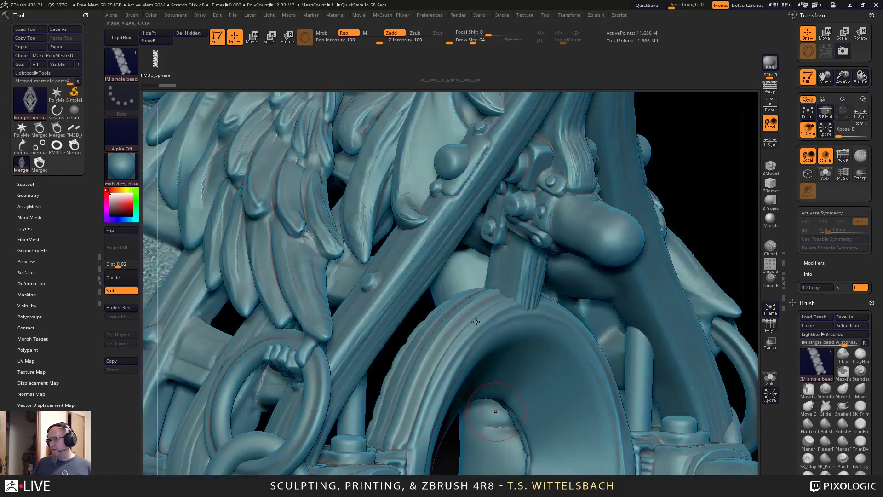
{"action": "left_click_drag", "start_coordinate": [440, 340], "coordinate": [479, 318]}
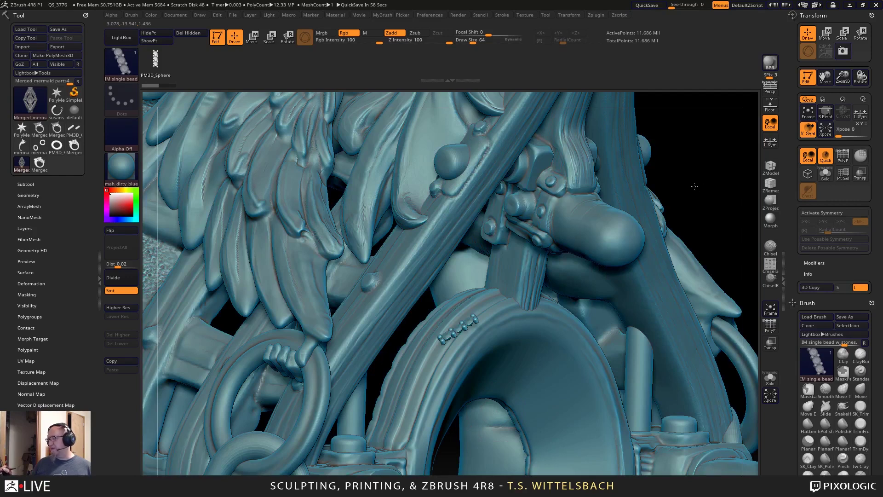
{"action": "mouse_move", "coordinate": [694, 185]}
{"action": "left_mouse_down", "text": "shift"}
{"action": "mouse_move", "coordinate": [506, 276]}
{"action": "mouse_move", "coordinate": [365, 412]}
{"action": "left_mouse_up", "text": "shift"}
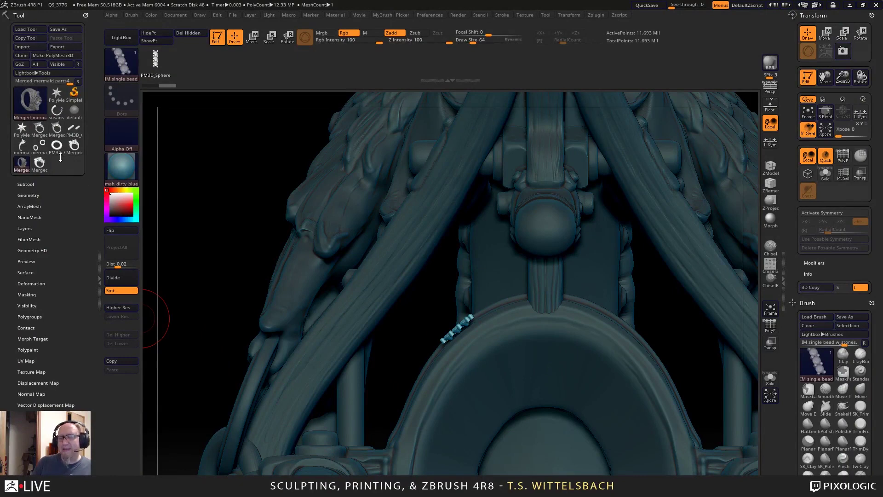
Switch to the merged mermaid ring tool without the central setting and delete its lower subdivision levels.
{"action": "left_click", "coordinate": [57, 130]}
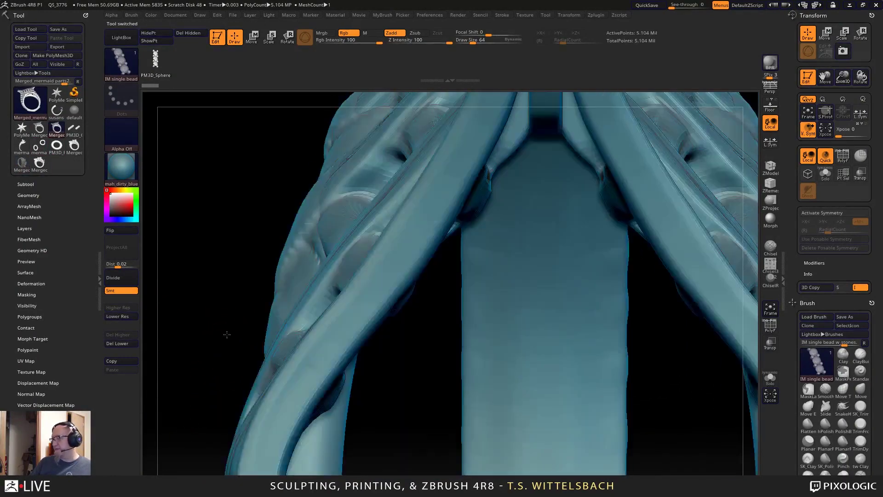
{"action": "right_click_drag", "start_coordinate": [446, 410], "coordinate": [394, 357], "text": "ctrl"}
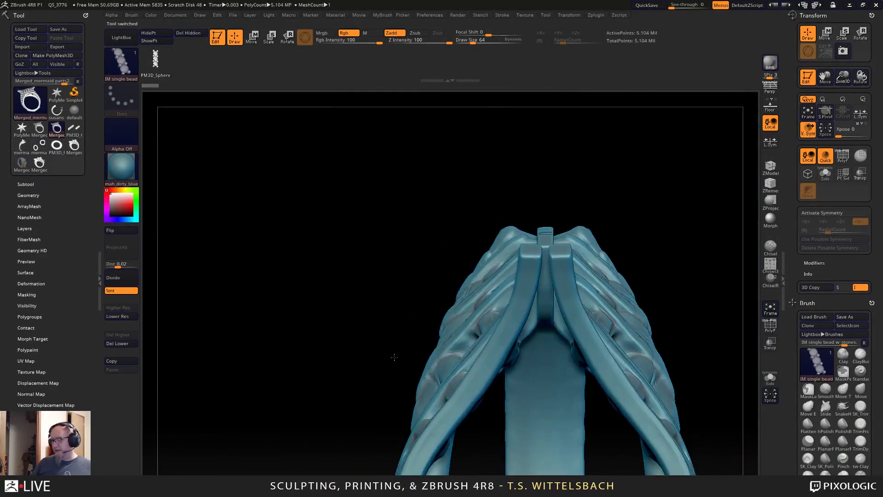
{"action": "right_click_drag", "start_coordinate": [335, 443], "coordinate": [307, 294], "text": "alt"}
{"action": "right_click_drag", "start_coordinate": [292, 392], "coordinate": [304, 389], "text": "ctrl"}
{"action": "right_click_drag", "start_coordinate": [422, 359], "coordinate": [501, 363]}
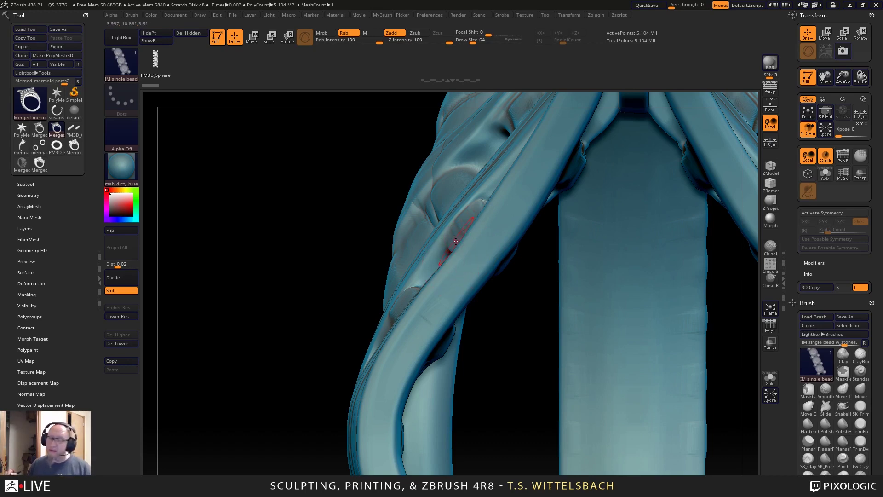
{"action": "left_click", "coordinate": [465, 268]}
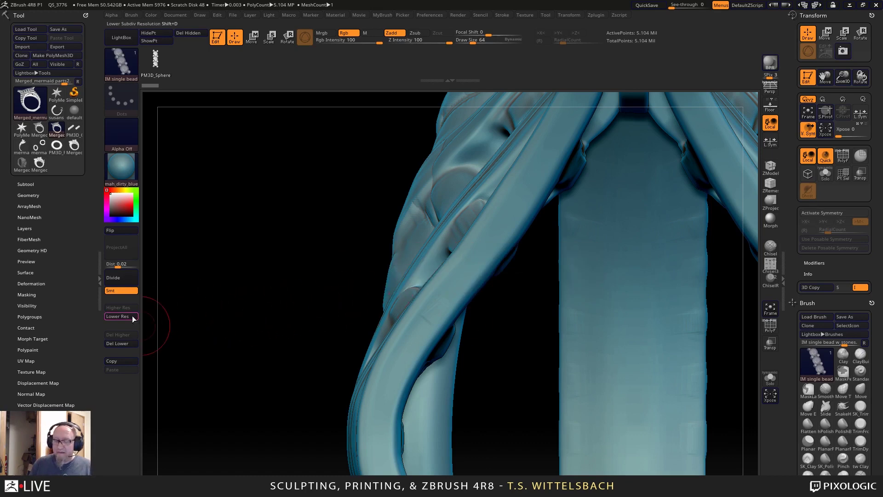
{"action": "left_click", "coordinate": [129, 343]}
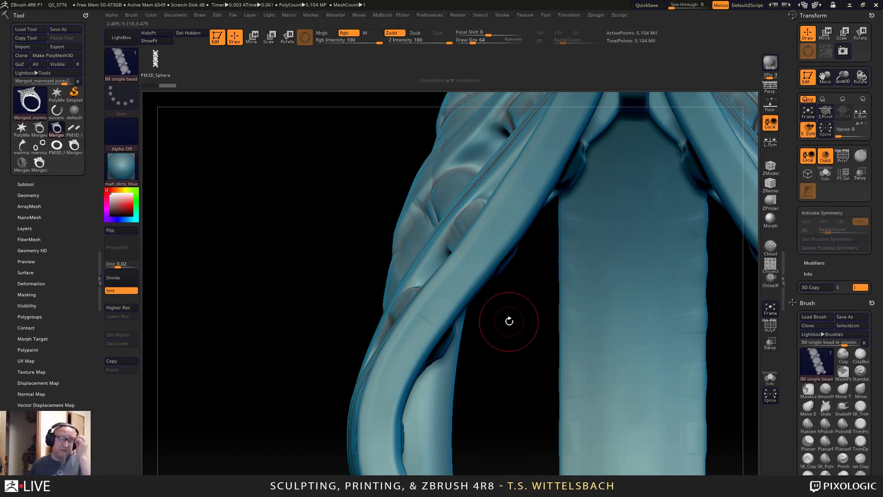
Insert a short strip of three faceted stones with round beads along the ring's front strap using the IM single bead brush.
{"action": "mouse_move", "coordinate": [511, 340]}
{"action": "left_mouse_down"}
{"action": "mouse_move", "coordinate": [514, 296]}
{"action": "mouse_move", "coordinate": [522, 336]}
{"action": "mouse_move", "coordinate": [456, 260]}
{"action": "left_mouse_up"}
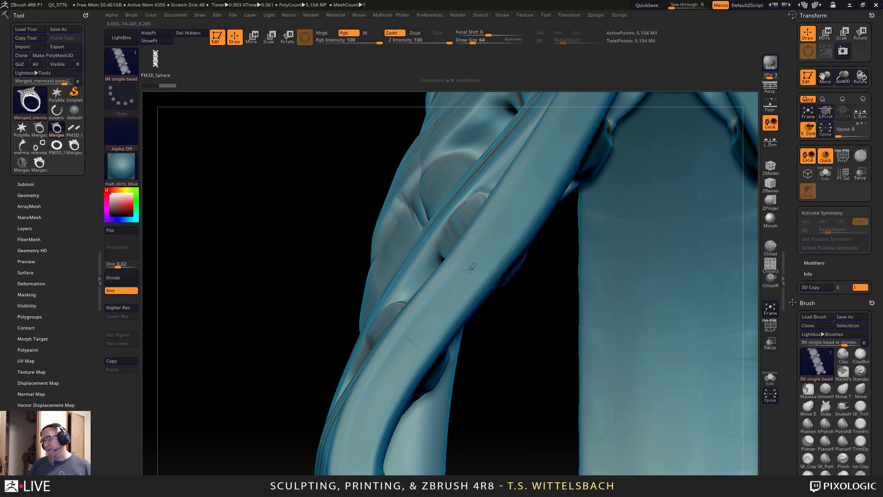
{"action": "left_click_drag", "start_coordinate": [470, 268], "coordinate": [429, 321]}
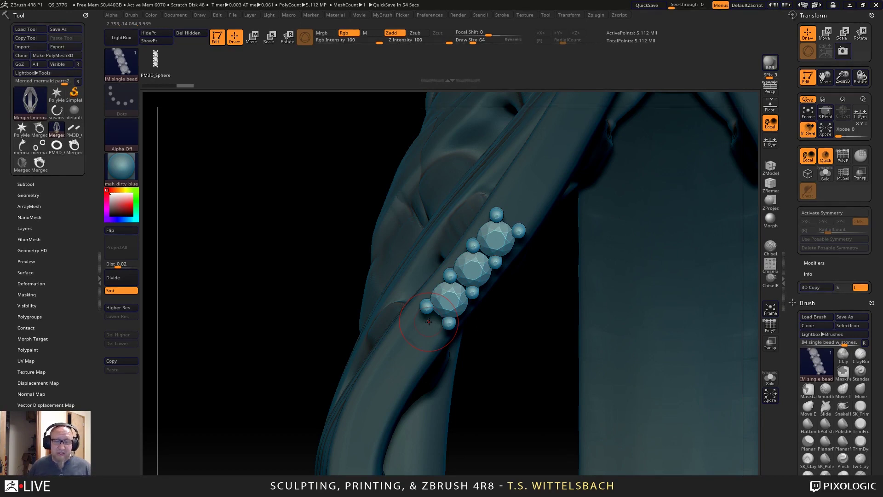
{"action": "left_click_drag", "start_coordinate": [510, 414], "coordinate": [560, 410]}
{"action": "mouse_move", "coordinate": [589, 362]}
{"action": "left_mouse_down", "text": "alt"}
{"action": "mouse_move", "coordinate": [631, 340]}
{"action": "mouse_move", "coordinate": [628, 322]}
{"action": "left_mouse_up", "text": "alt"}
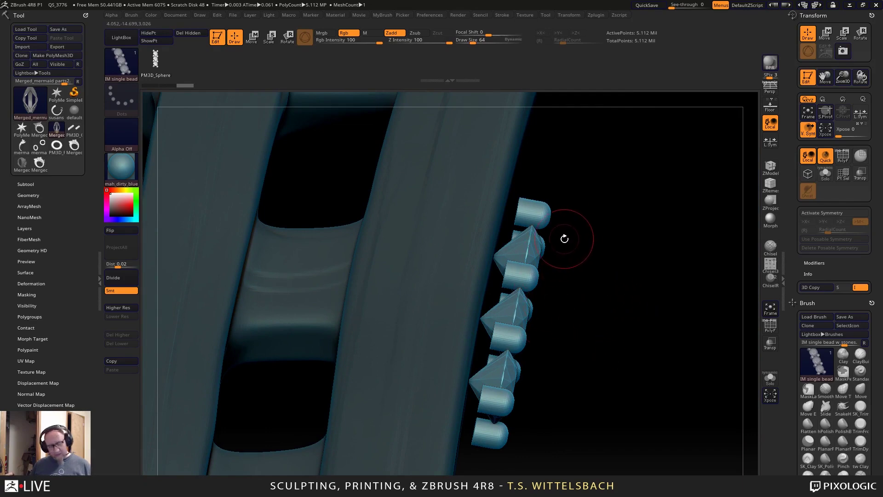
Move the inserted stone and bead strip inward so that it sinks into the strap's surface.
{"action": "key", "text": "w"}
{"action": "left_click_drag", "start_coordinate": [539, 329], "coordinate": [510, 326]}
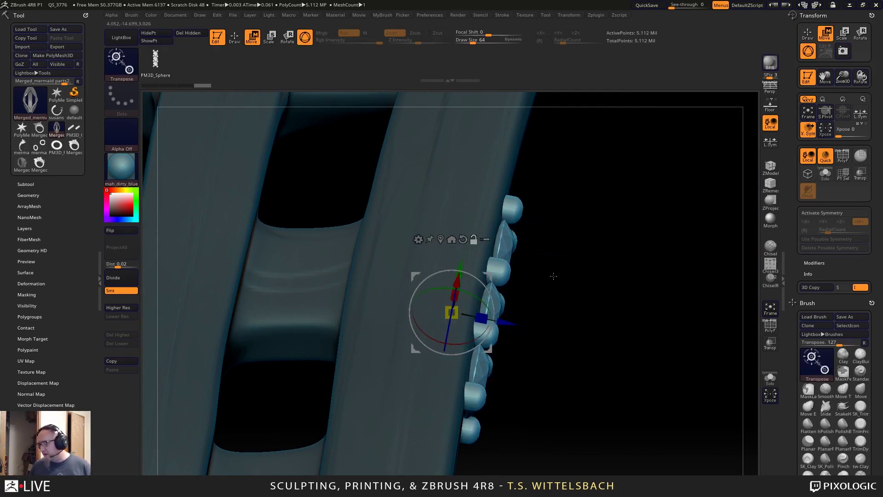
{"action": "left_click_drag", "start_coordinate": [554, 276], "coordinate": [597, 367], "text": "alt"}
{"action": "left_click_drag", "start_coordinate": [646, 252], "coordinate": [564, 317], "text": "alt"}
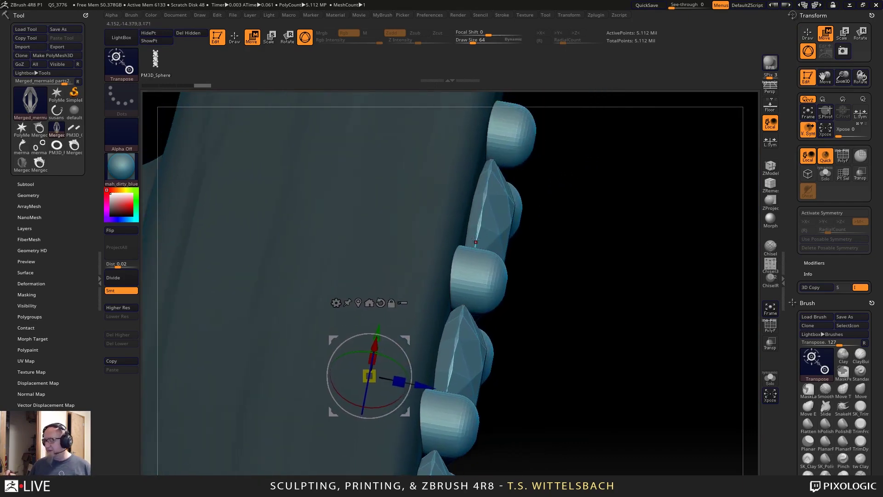
{"action": "left_click_drag", "start_coordinate": [567, 259], "coordinate": [524, 161]}
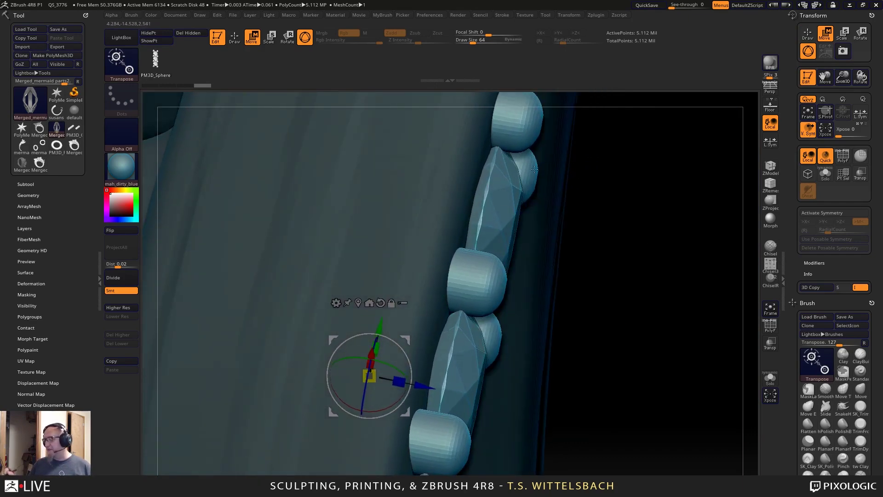
{"action": "left_click_drag", "start_coordinate": [626, 275], "coordinate": [594, 283]}
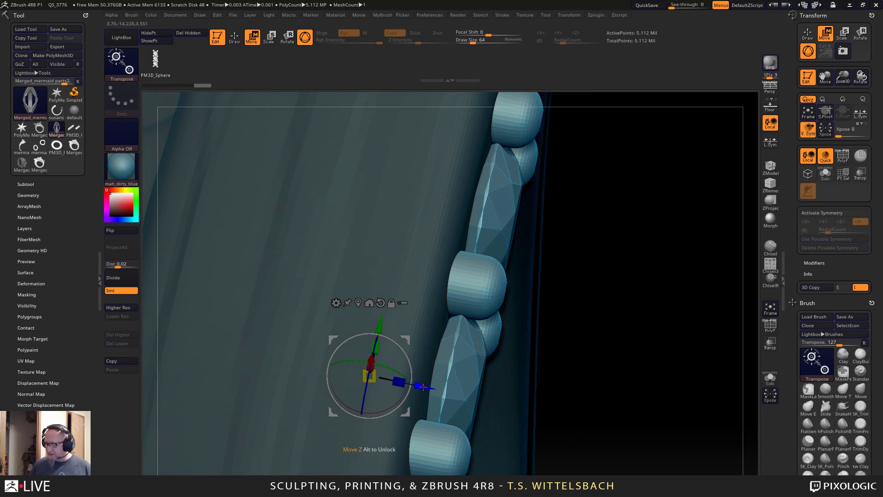
{"action": "left_click_drag", "start_coordinate": [423, 387], "coordinate": [409, 382]}
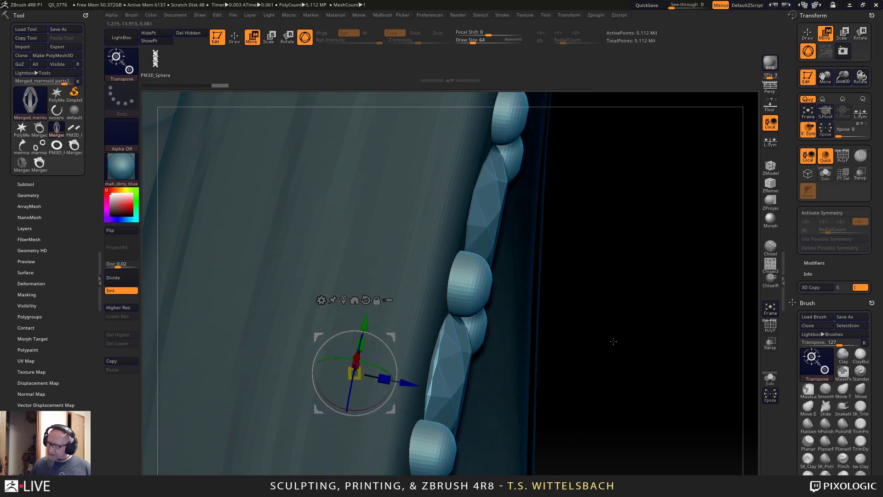
{"action": "mouse_move", "coordinate": [613, 341]}
{"action": "left_mouse_down"}
{"action": "mouse_move", "coordinate": [602, 317]}
{"action": "mouse_move", "coordinate": [591, 388]}
{"action": "mouse_move", "coordinate": [618, 329]}
{"action": "mouse_move", "coordinate": [574, 368]}
{"action": "mouse_move", "coordinate": [554, 262]}
{"action": "mouse_move", "coordinate": [596, 188]}
{"action": "mouse_move", "coordinate": [625, 181]}
{"action": "mouse_move", "coordinate": [625, 206]}
{"action": "mouse_move", "coordinate": [611, 174]}
{"action": "mouse_move", "coordinate": [631, 147]}
{"action": "mouse_move", "coordinate": [428, 365]}
{"action": "mouse_move", "coordinate": [410, 365]}
{"action": "left_mouse_up"}
{"action": "left_click", "coordinate": [555, 392], "text": "ctrl"}
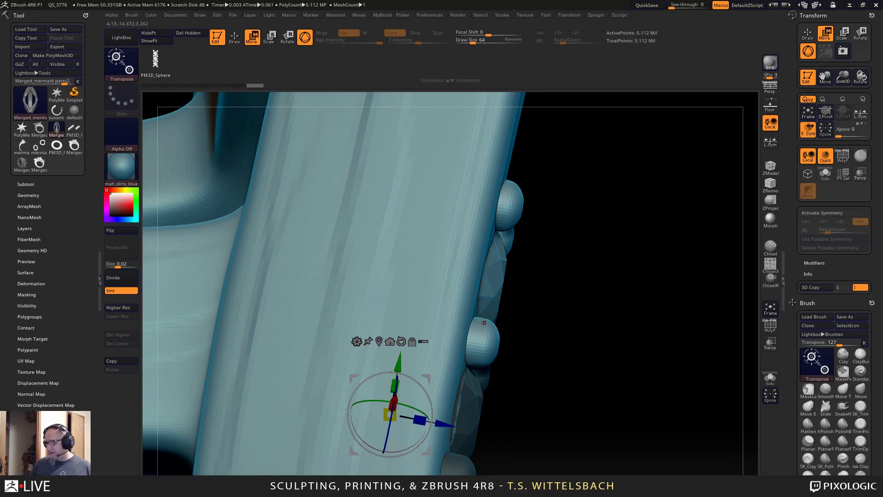
{"action": "left_click", "coordinate": [493, 297], "text": "alt"}
{"action": "left_click_drag", "start_coordinate": [528, 315], "coordinate": [539, 309]}
{"action": "left_click_drag", "start_coordinate": [642, 313], "coordinate": [638, 436]}
{"action": "left_click_drag", "start_coordinate": [567, 440], "coordinate": [560, 371], "text": "alt"}
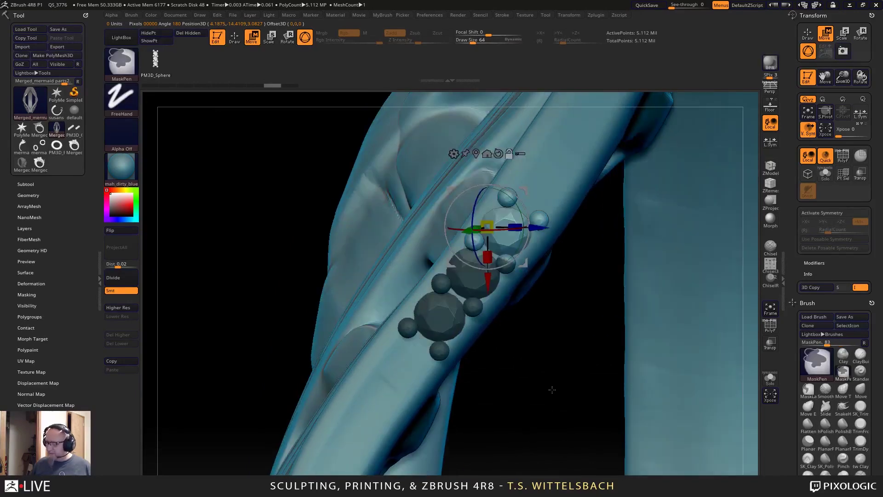
{"action": "key", "text": "ctrl+z"}
{"action": "key", "text": "ctrl"}
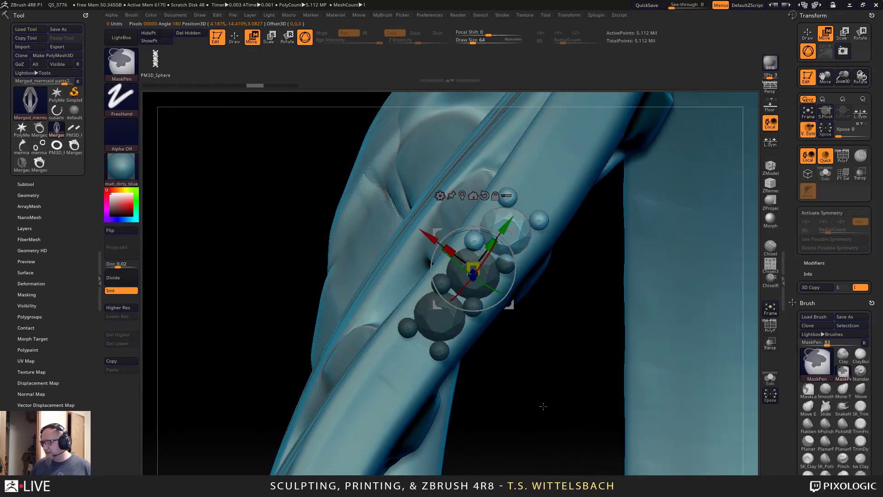
{"action": "left_click", "coordinate": [544, 407], "text": "ctrl"}
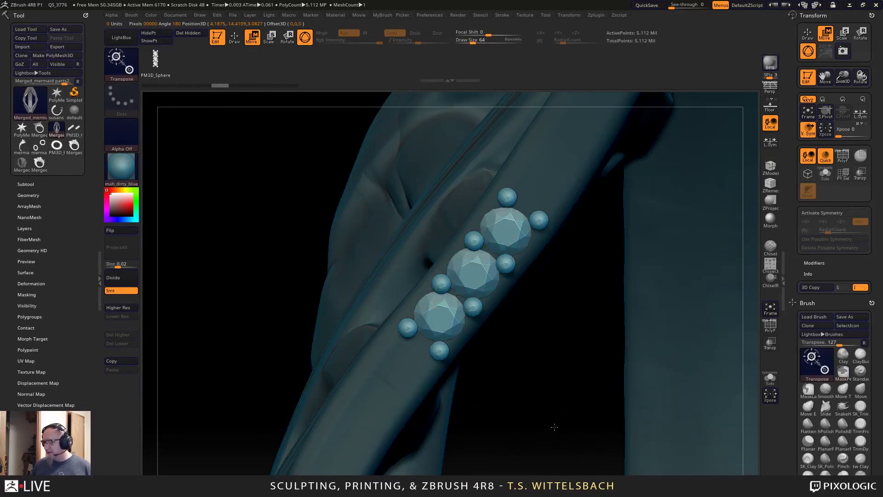
Split the ring mesh with its inserted stones and beads into separate subtools.
{"action": "mouse_move", "coordinate": [554, 434]}
{"action": "left_mouse_down"}
{"action": "mouse_move", "coordinate": [547, 354]}
{"action": "mouse_move", "coordinate": [529, 331]}
{"action": "left_mouse_up"}
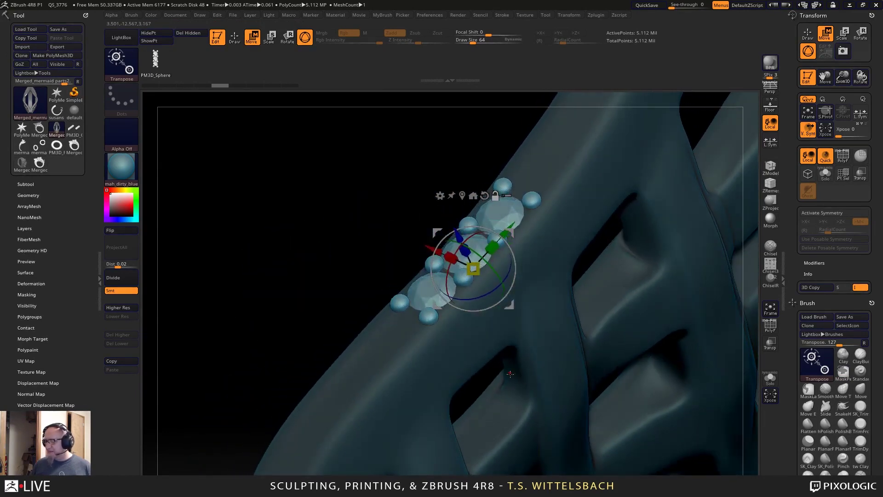
{"action": "left_click", "coordinate": [295, 412]}
{"action": "left_click_drag", "start_coordinate": [367, 320], "coordinate": [337, 352]}
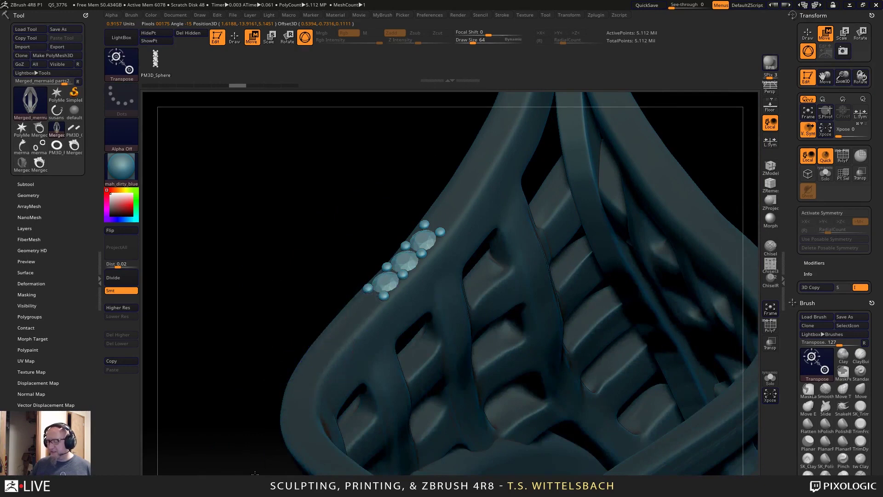
{"action": "left_click_drag", "start_coordinate": [248, 455], "coordinate": [413, 368]}
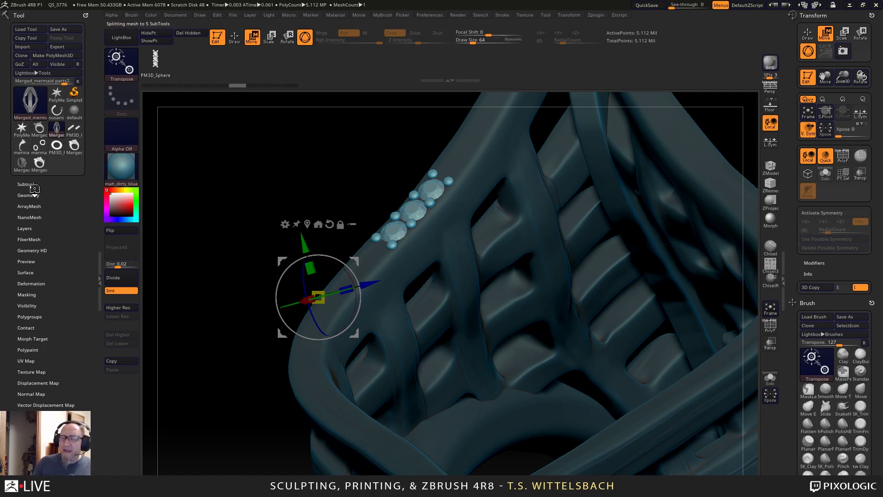
{"action": "left_click_drag", "start_coordinate": [226, 292], "coordinate": [208, 327]}
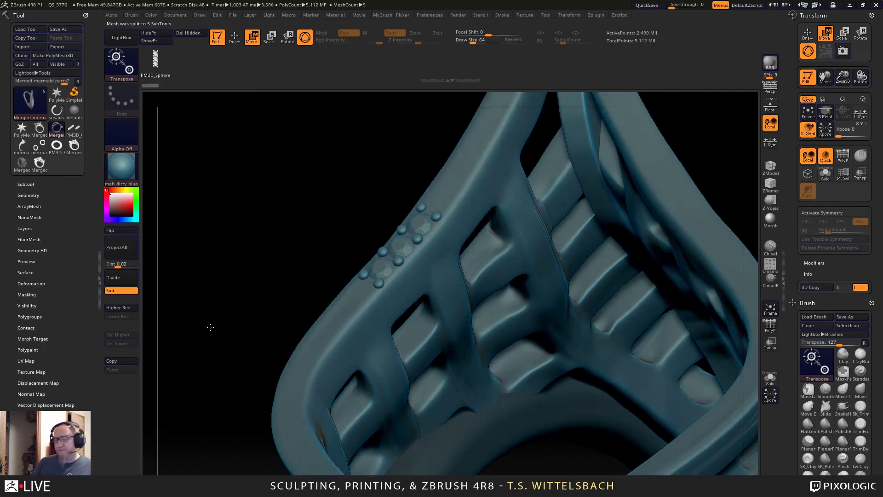
Open the subtool list and select the bead subtool Merged_mermaid parts5.
{"action": "left_click", "coordinate": [28, 184]}
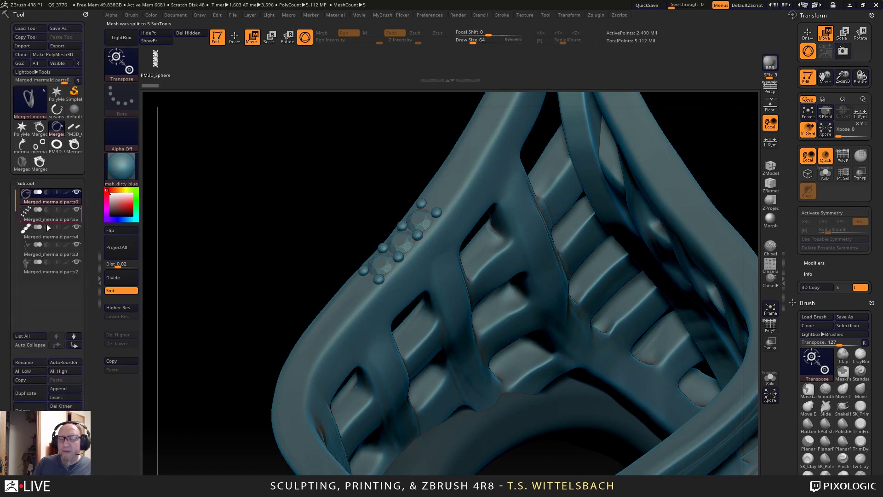
{"action": "left_click_drag", "start_coordinate": [203, 302], "coordinate": [200, 325], "text": "alt"}
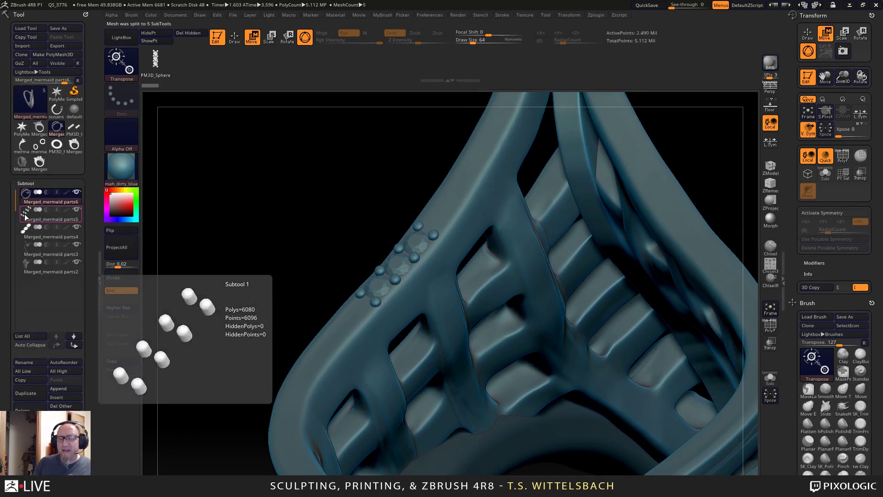
{"action": "left_click", "coordinate": [26, 215]}
{"action": "left_click_drag", "start_coordinate": [287, 302], "coordinate": [654, 483], "text": "alt"}
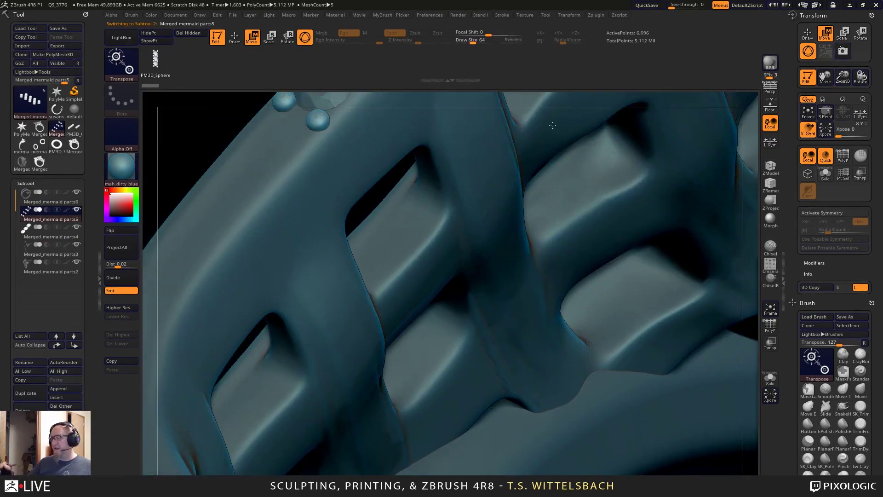
{"action": "right_click_drag", "start_coordinate": [553, 125], "coordinate": [553, 325]}
{"action": "right_click_drag", "start_coordinate": [505, 265], "coordinate": [360, 136]}
{"action": "right_click_drag", "start_coordinate": [244, 227], "coordinate": [633, 183]}
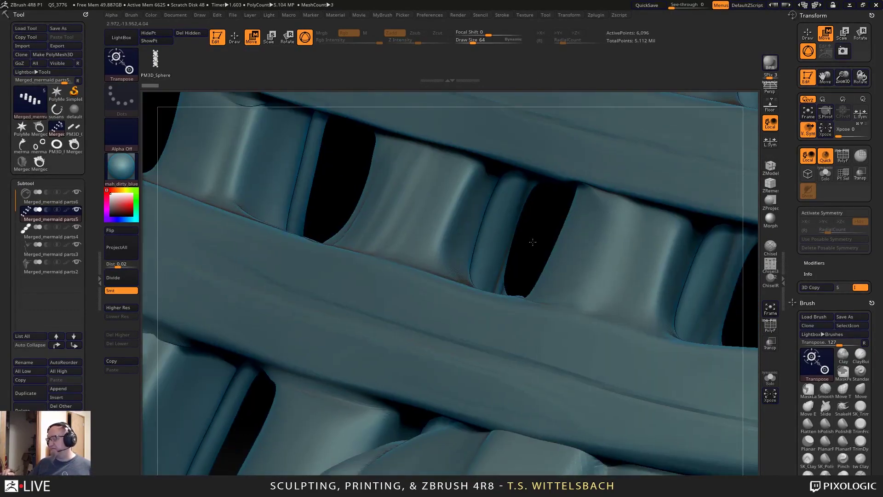
{"action": "right_click_drag", "start_coordinate": [533, 242], "coordinate": [431, 330]}
{"action": "right_click_drag", "start_coordinate": [693, 97], "coordinate": [582, 261]}
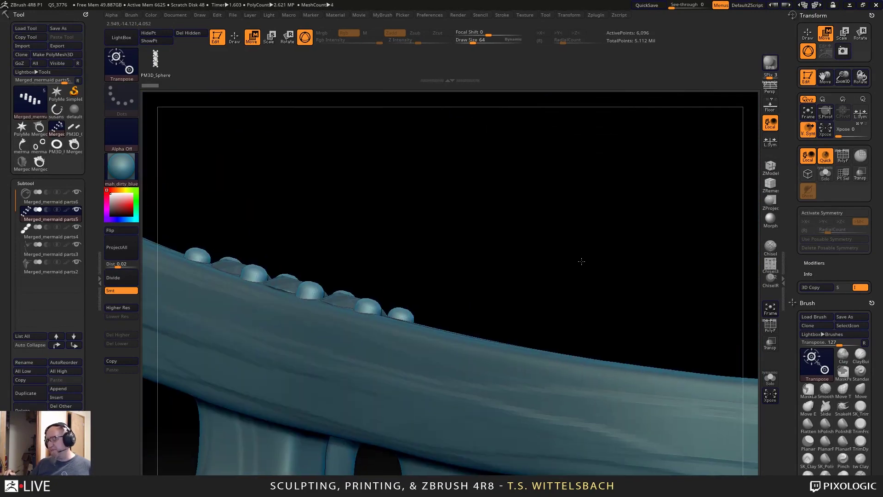
{"action": "right_click_drag", "start_coordinate": [474, 280], "coordinate": [541, 239]}
{"action": "left_click_drag", "start_coordinate": [549, 195], "coordinate": [573, 120], "text": "alt"}
{"action": "left_click_drag", "start_coordinate": [521, 355], "coordinate": [526, 343]}
{"action": "right_click_drag", "start_coordinate": [526, 343], "coordinate": [526, 331]}
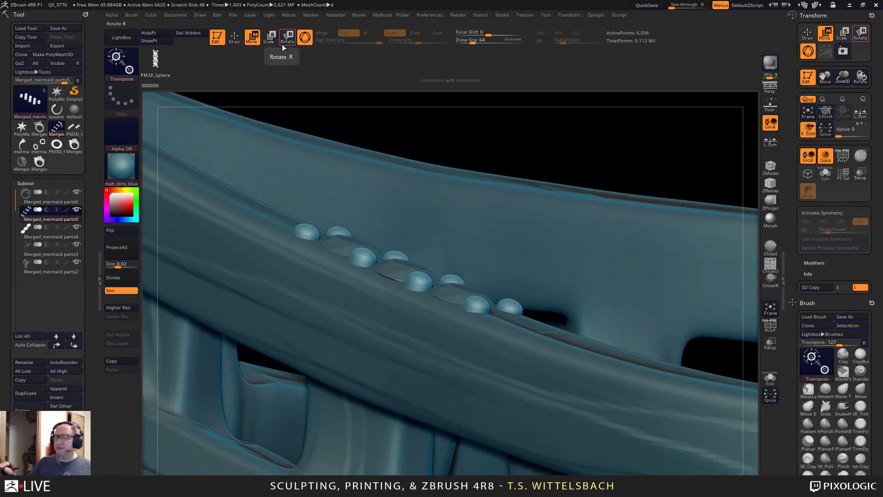
Place the gizmo on a middle bead, reset its orientation, and raise all the beads slightly out of the strap.
{"action": "left_click", "coordinate": [418, 283]}
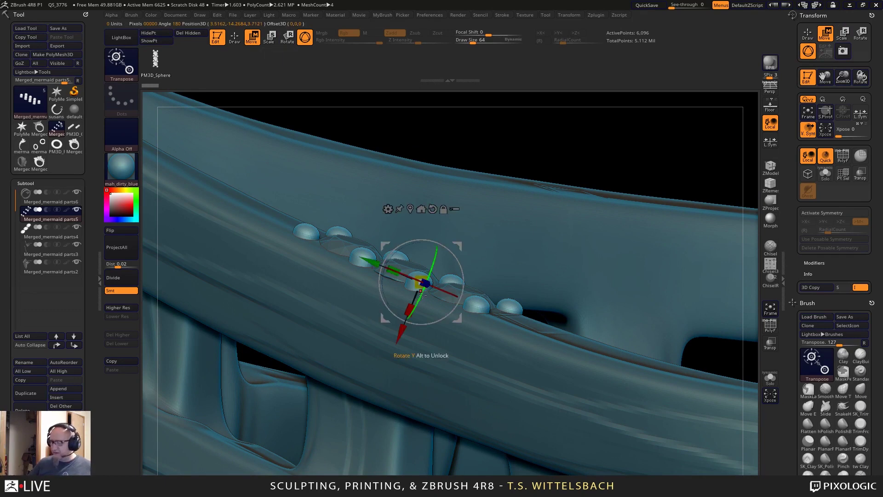
{"action": "right_click_drag", "start_coordinate": [443, 364], "coordinate": [484, 230]}
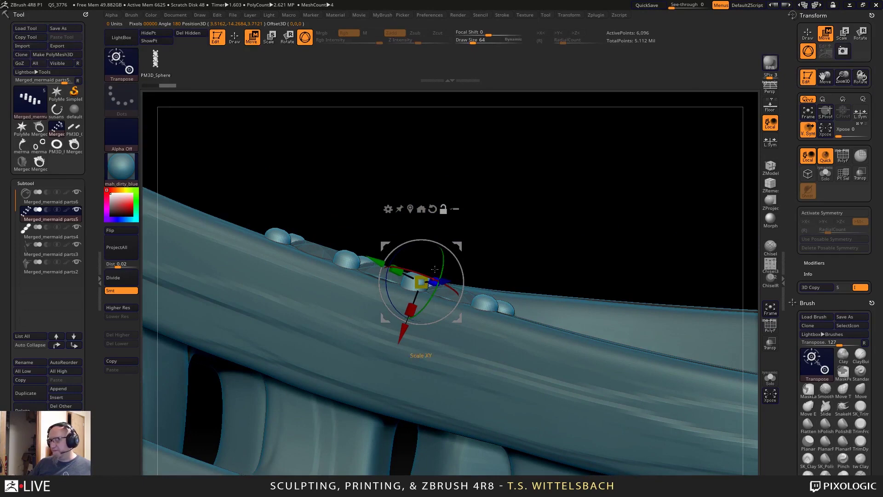
{"action": "left_click", "coordinate": [432, 210]}
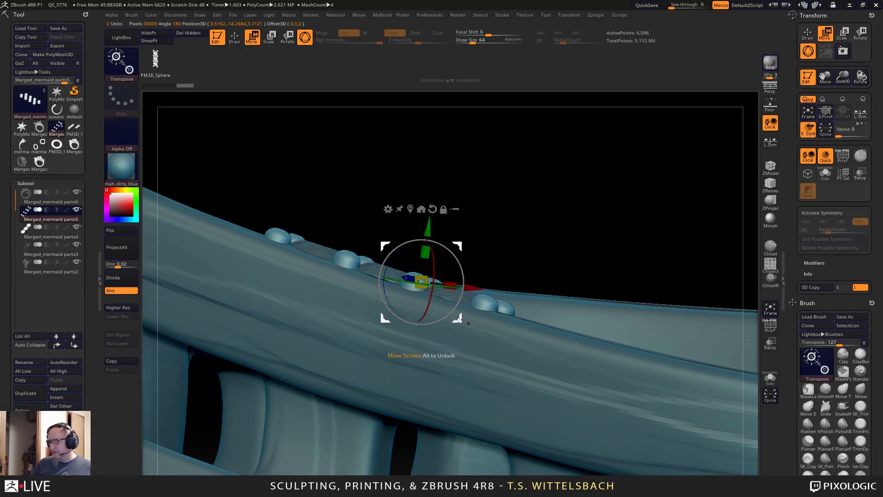
{"action": "left_click_drag", "start_coordinate": [457, 319], "coordinate": [461, 309]}
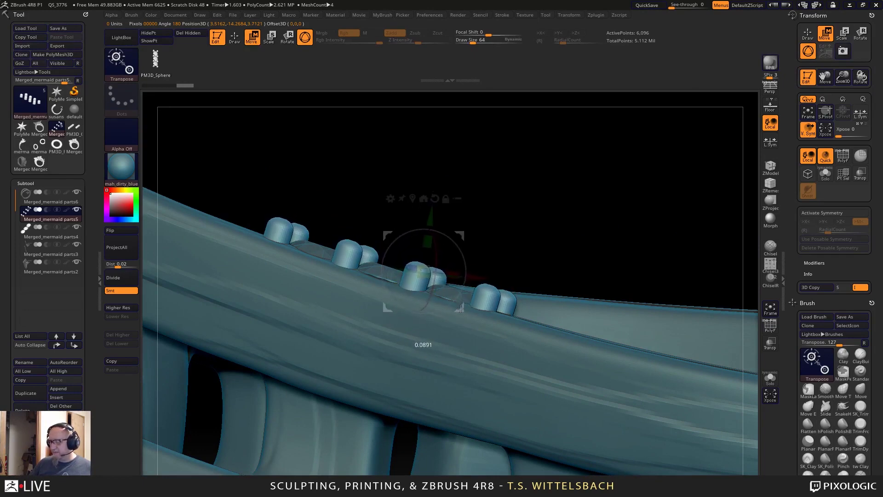
{"action": "mouse_move", "coordinate": [571, 120]}
{"action": "left_mouse_down"}
{"action": "mouse_move", "coordinate": [576, 144]}
{"action": "mouse_move", "coordinate": [572, 122]}
{"action": "left_mouse_up"}
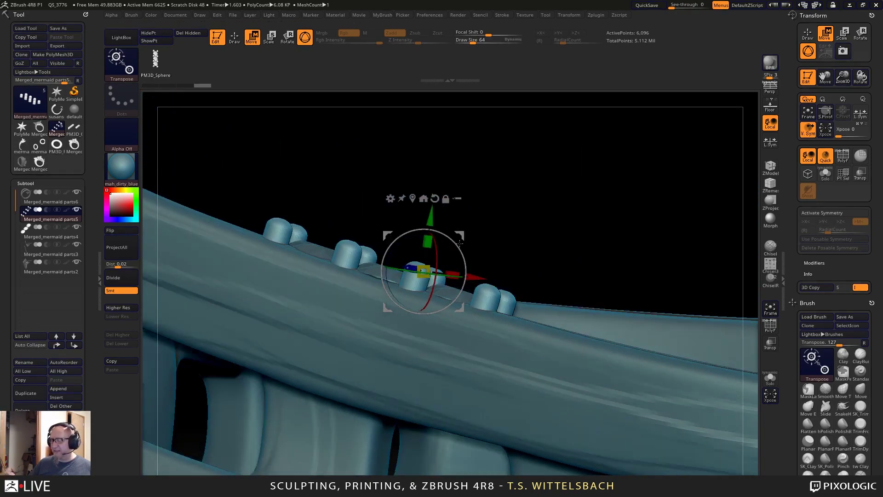
{"action": "left_click_drag", "start_coordinate": [432, 218], "coordinate": [431, 223]}
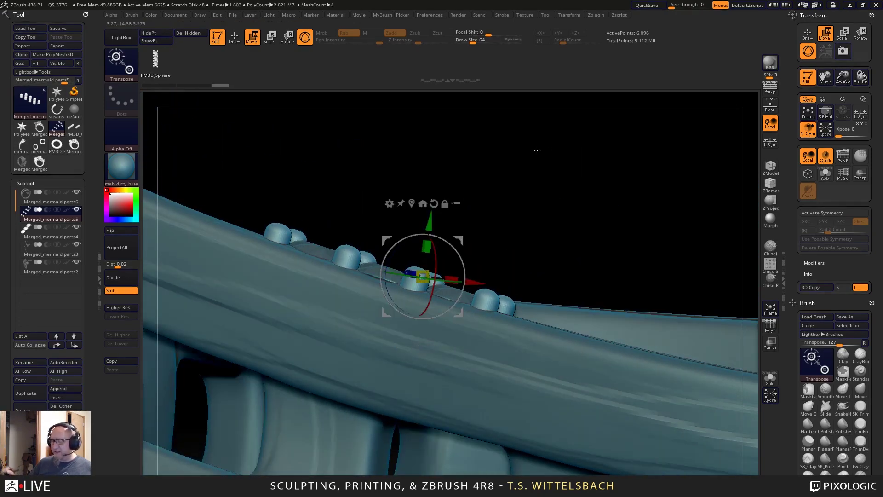
Hide the lattice subtool Merged_mermaid parts2.
{"action": "left_click_drag", "start_coordinate": [535, 150], "coordinate": [530, 266]}
{"action": "left_click_drag", "start_coordinate": [219, 422], "coordinate": [169, 318]}
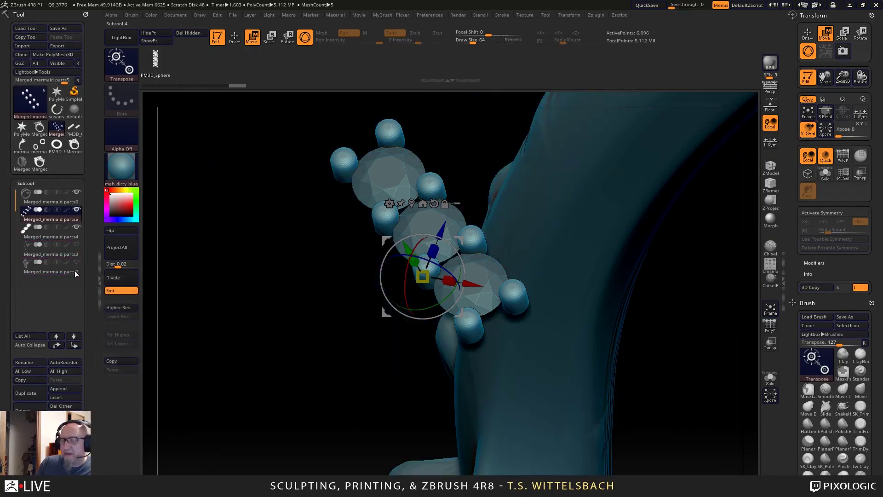
{"action": "left_click", "coordinate": [77, 262]}
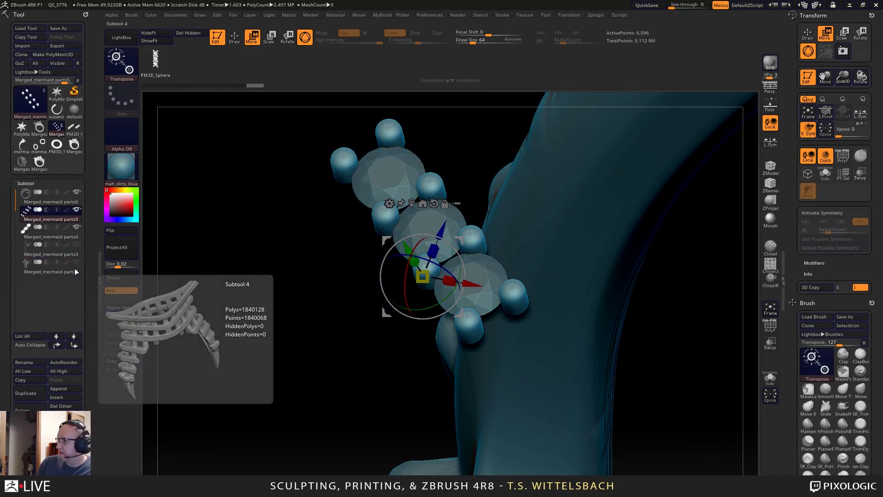
Reorder the subtools so the lattice Merged_mermaid parts2 sits directly above the bead subtool Merged_mermaid parts5, and flag the lattice as Start.
{"action": "left_click", "coordinate": [49, 270]}
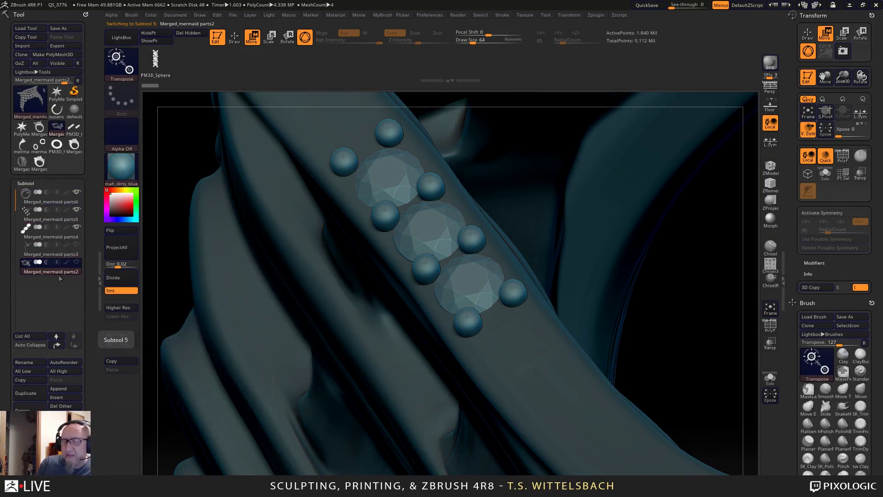
{"action": "left_click", "coordinate": [58, 345]}
{"action": "left_click", "coordinate": [58, 345]}
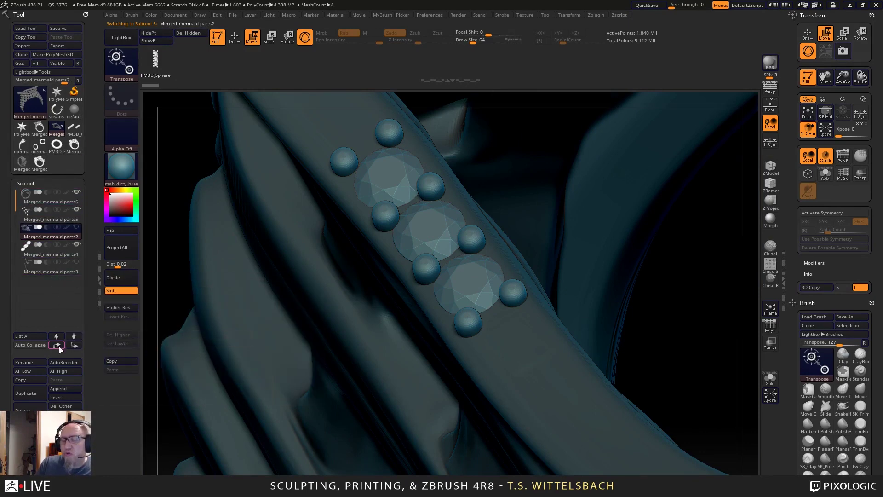
{"action": "left_click", "coordinate": [57, 214]}
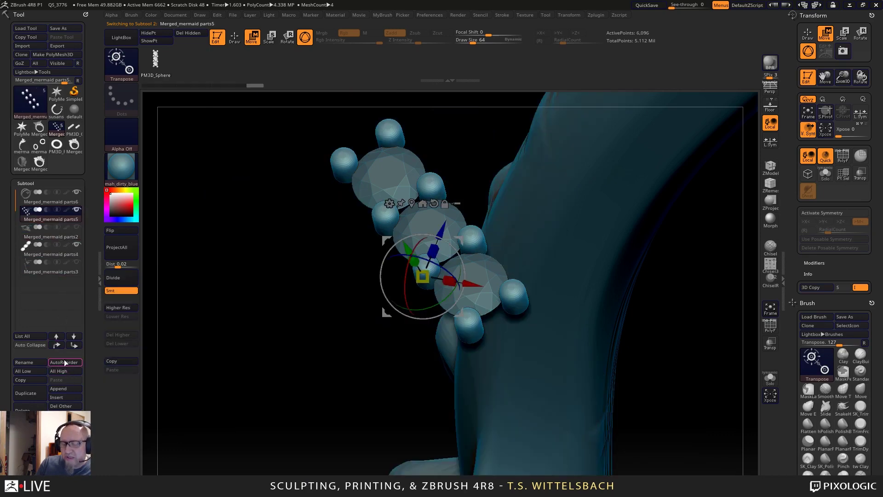
{"action": "left_click", "coordinate": [59, 344]}
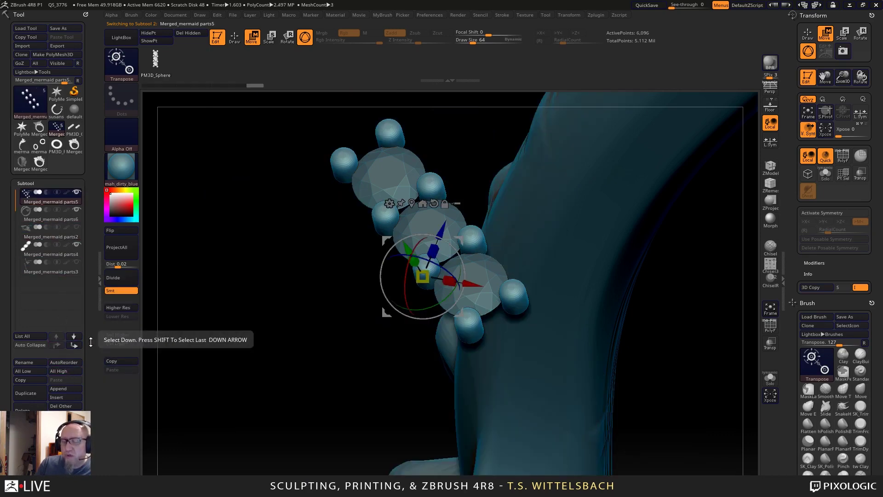
{"action": "left_click", "coordinate": [74, 345]}
{"action": "left_click", "coordinate": [73, 346]}
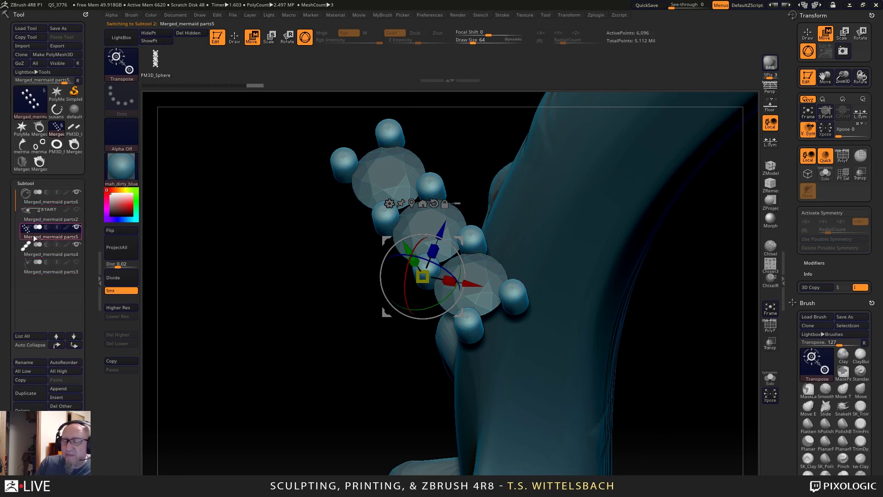
Set the stone subtool Merged_mermaid parts4 to subtract, then show the lattice and preview the stone seats with Live Boolean.
{"action": "mouse_move", "coordinate": [39, 229]}
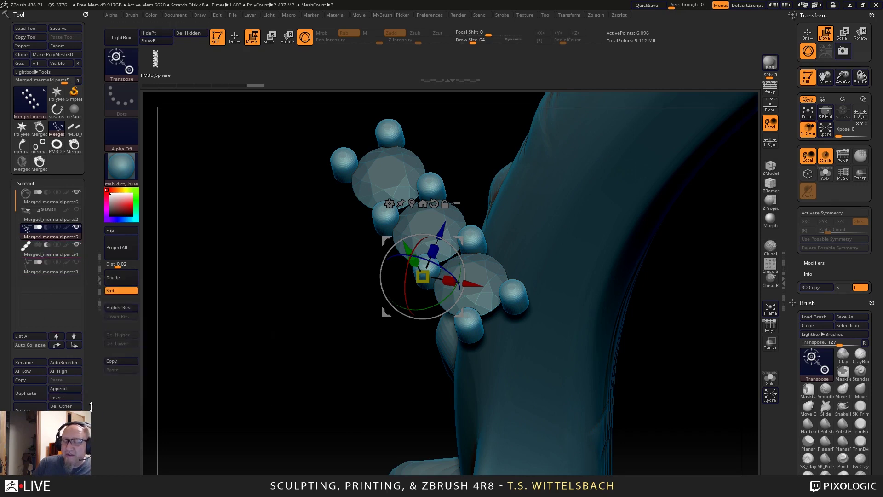
{"action": "left_click_drag", "start_coordinate": [383, 385], "coordinate": [321, 390], "text": "alt"}
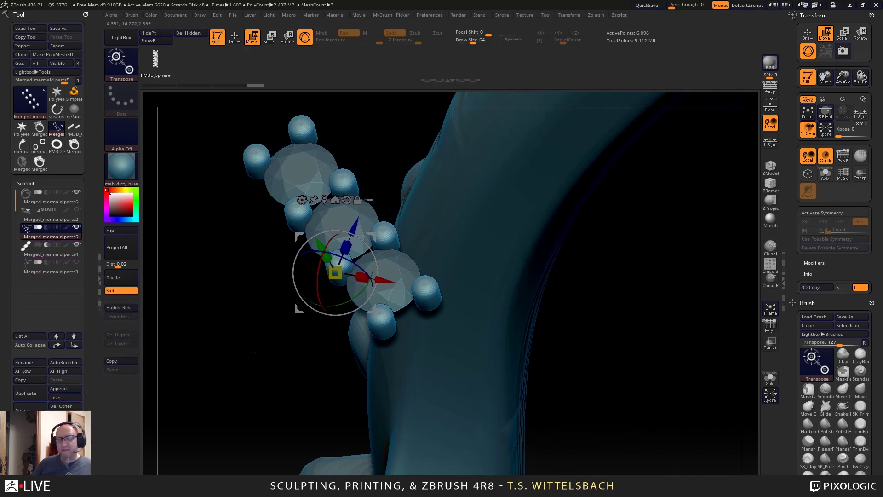
{"action": "left_click", "coordinate": [76, 210]}
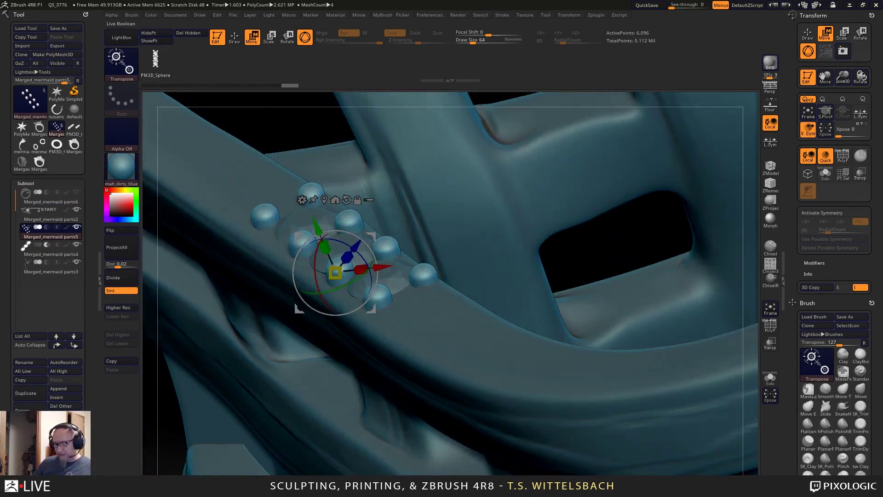
{"action": "left_click_drag", "start_coordinate": [608, 253], "coordinate": [438, 258]}
{"action": "left_click_drag", "start_coordinate": [280, 423], "coordinate": [249, 424], "text": "alt"}
{"action": "left_click_drag", "start_coordinate": [395, 179], "coordinate": [351, 296]}
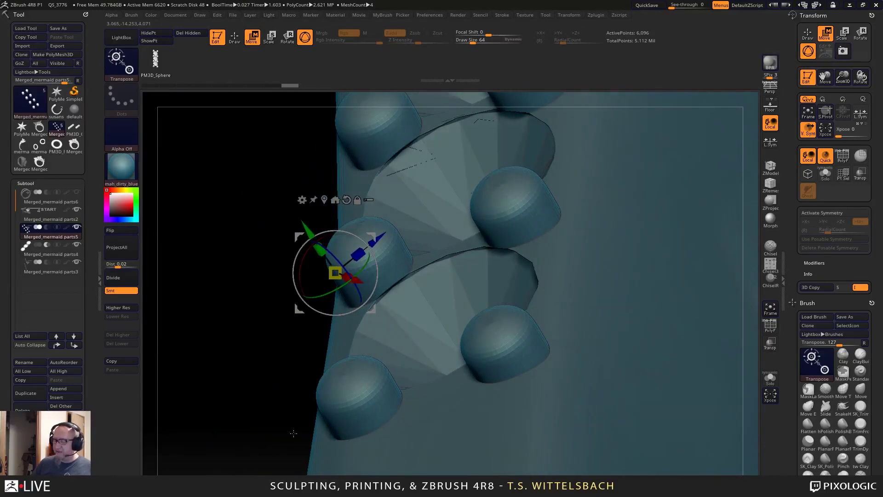
Move the bead subtool Merged_mermaid parts5 below the stone subtool Merged_mermaid parts4.
{"action": "mouse_move", "coordinate": [59, 252]}
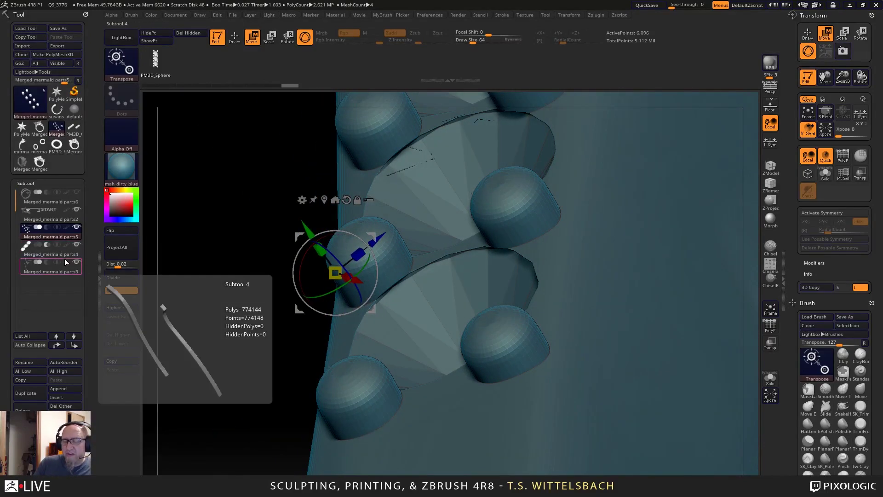
{"action": "left_click", "coordinate": [75, 344]}
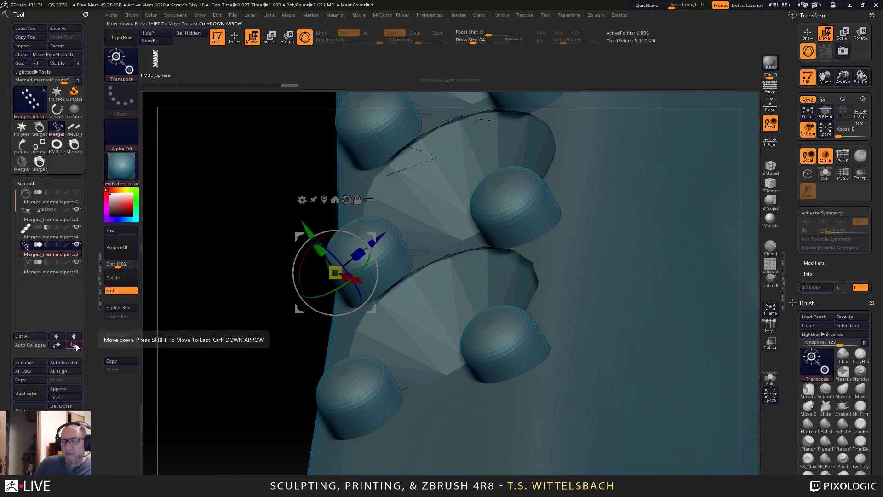
{"action": "left_click_drag", "start_coordinate": [251, 362], "coordinate": [261, 432]}
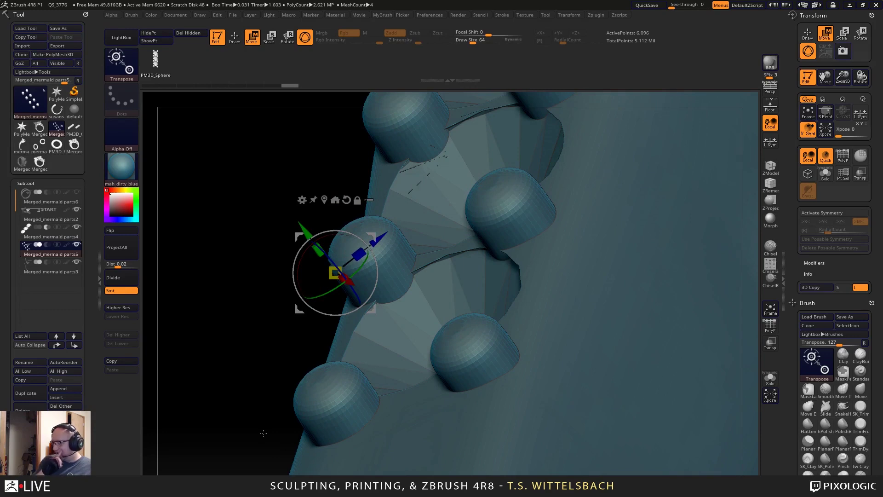
Examine the fit of the stones and beads in the strap surface from several angles.
{"action": "left_click_drag", "start_coordinate": [245, 412], "coordinate": [242, 386], "text": "alt"}
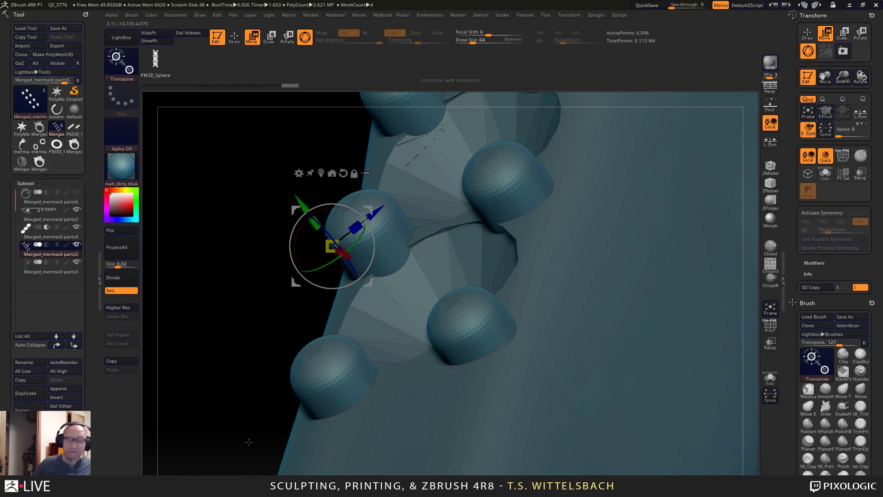
{"action": "left_click_drag", "start_coordinate": [246, 429], "coordinate": [240, 434]}
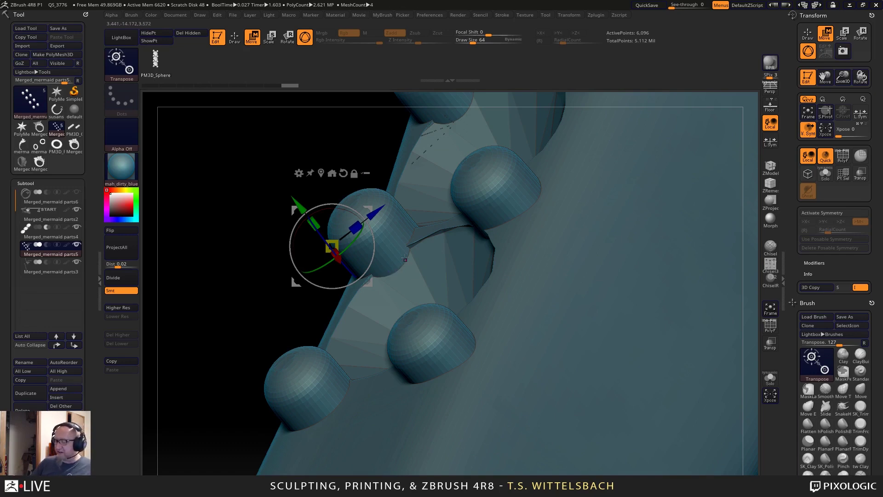
{"action": "left_click_drag", "start_coordinate": [250, 451], "coordinate": [276, 422]}
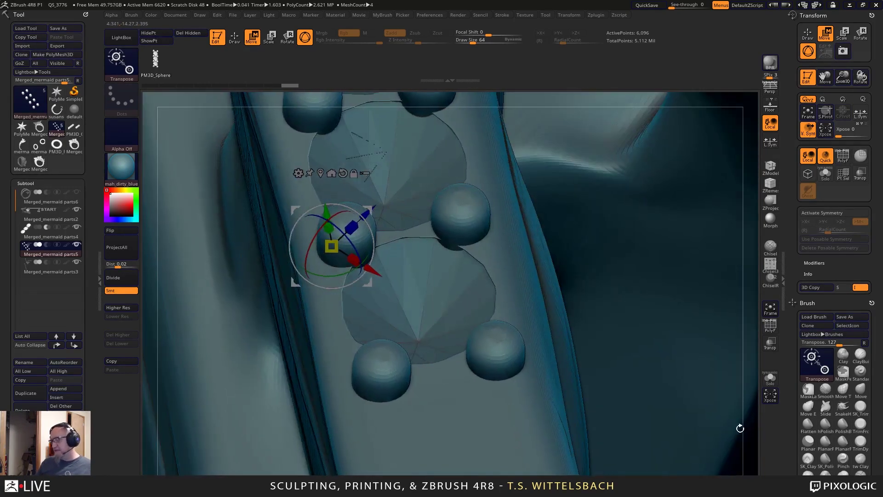
{"action": "left_click_drag", "start_coordinate": [739, 424], "coordinate": [623, 445]}
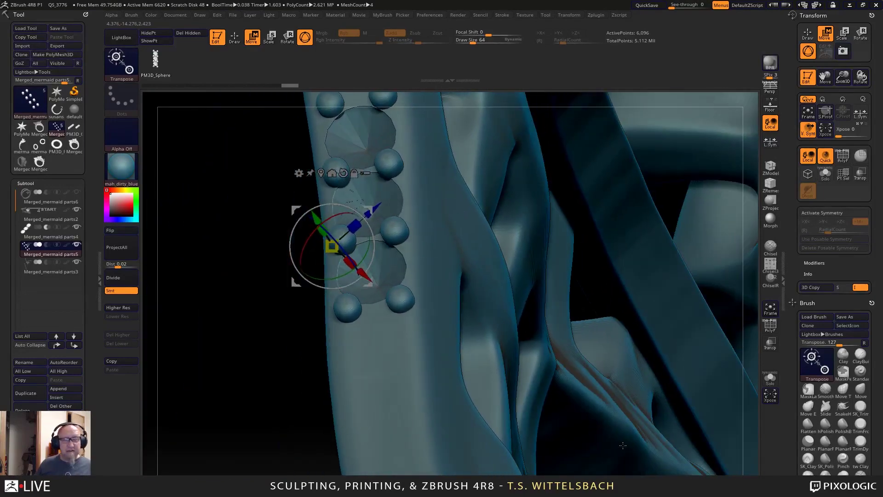
{"action": "left_click_drag", "start_coordinate": [279, 468], "coordinate": [207, 432]}
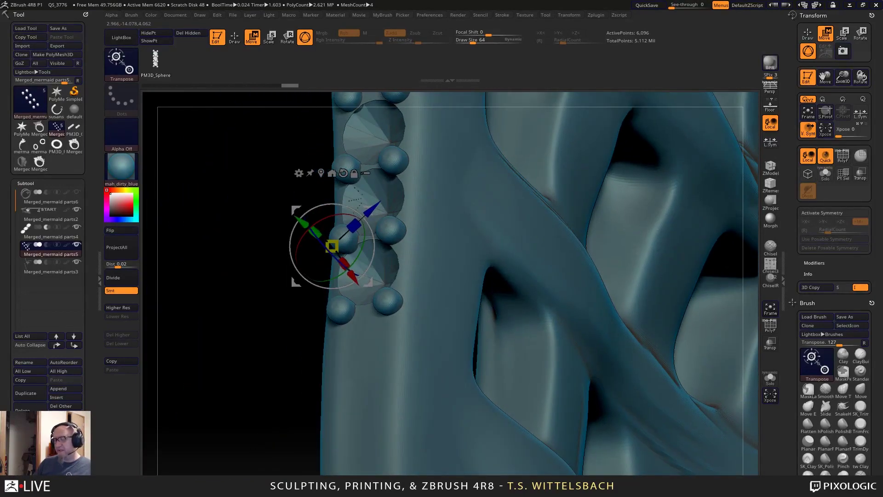
{"action": "left_click_drag", "start_coordinate": [260, 465], "coordinate": [600, 443]}
{"action": "left_click_drag", "start_coordinate": [177, 387], "coordinate": [149, 347]}
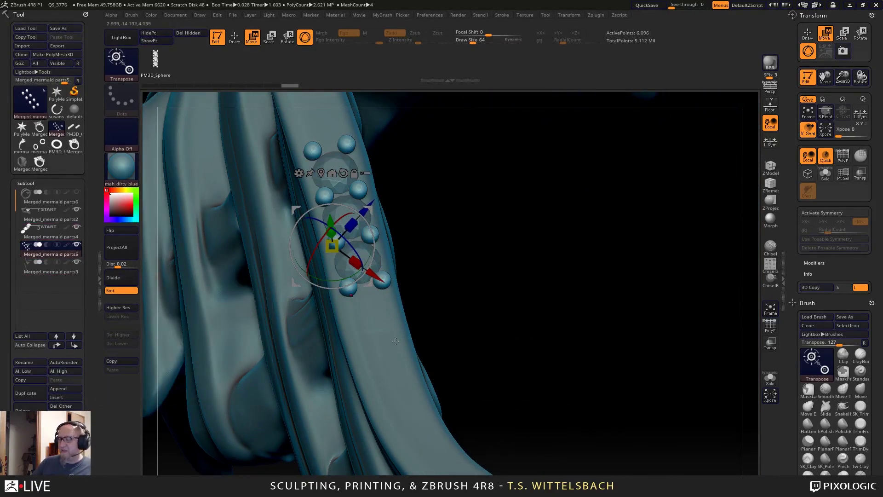
{"action": "left_click_drag", "start_coordinate": [507, 341], "coordinate": [418, 346]}
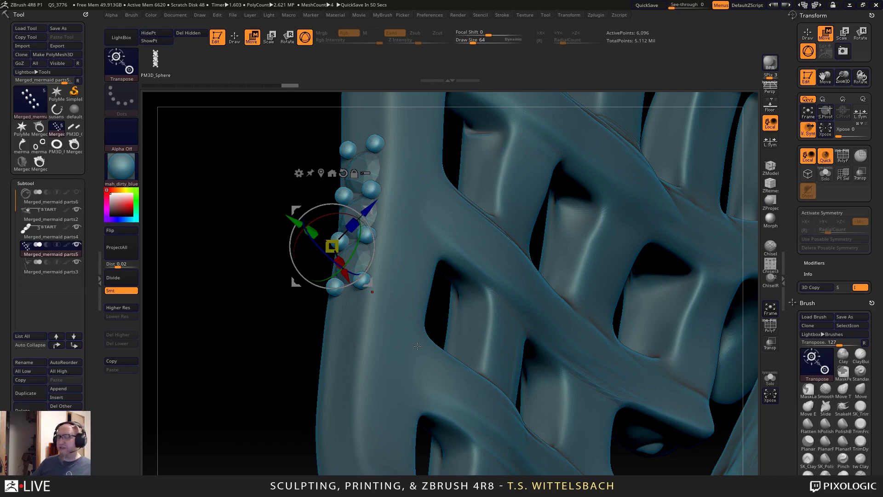
Make the lattice Merged_mermaid parts2 the active subtool and frame the end of its straps beside the bead row.
{"action": "left_click_drag", "start_coordinate": [282, 431], "coordinate": [510, 374], "text": "alt"}
{"action": "left_click", "coordinate": [509, 380], "text": "alt"}
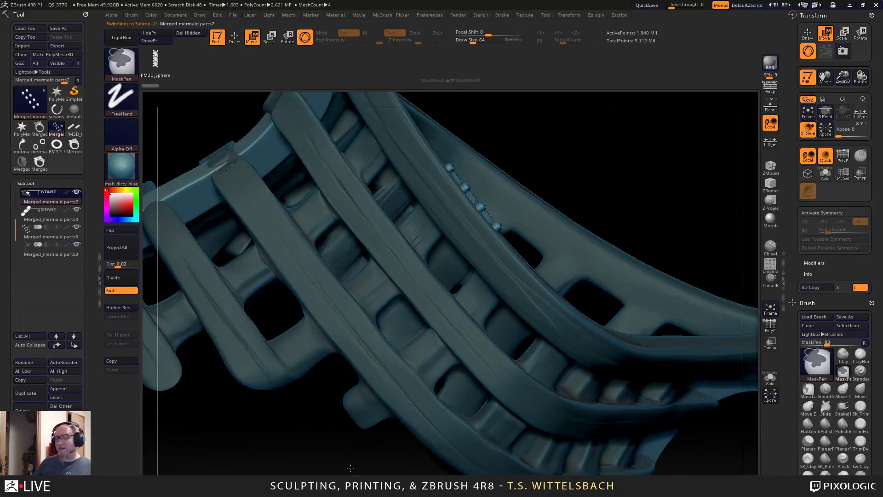
{"action": "left_click_drag", "start_coordinate": [306, 454], "coordinate": [516, 263]}
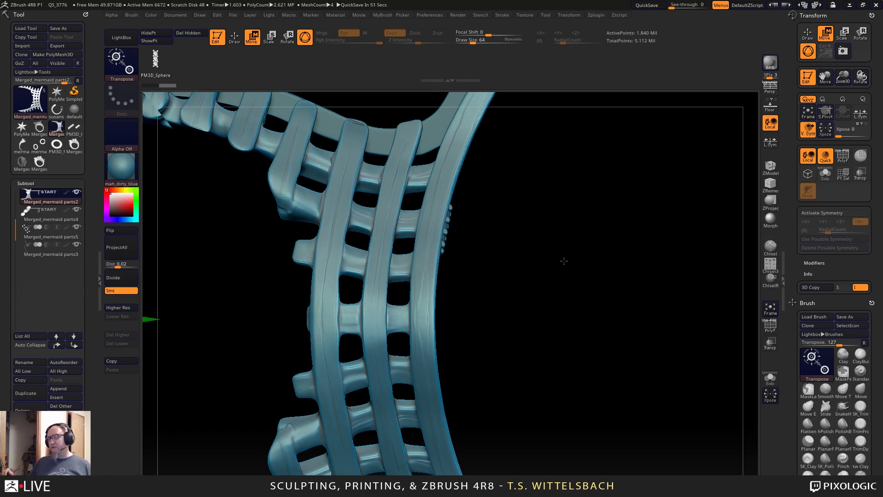
{"action": "left_click_drag", "start_coordinate": [562, 256], "coordinate": [593, 299]}
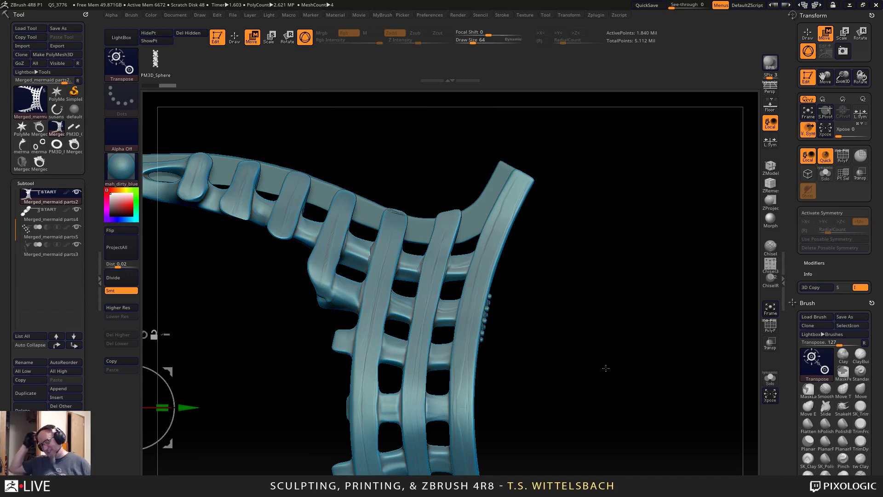
{"action": "left_click_drag", "start_coordinate": [594, 322], "coordinate": [578, 269]}
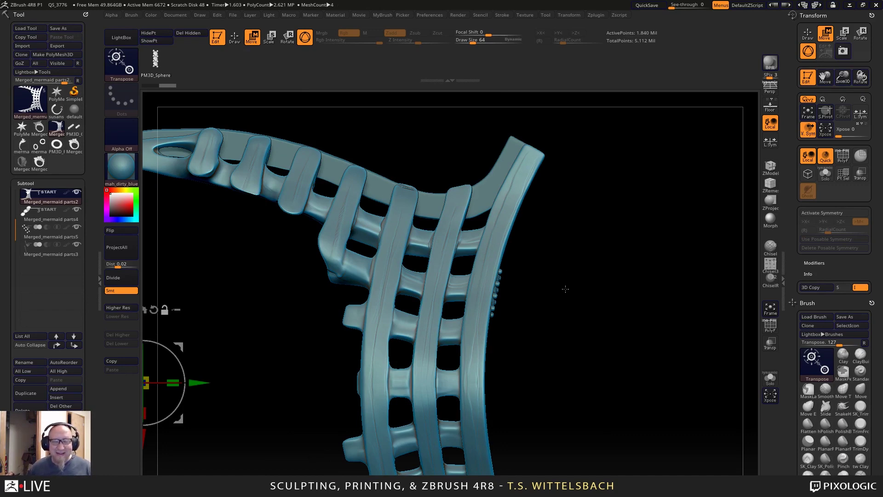
{"action": "left_click_drag", "start_coordinate": [566, 290], "coordinate": [562, 301]}
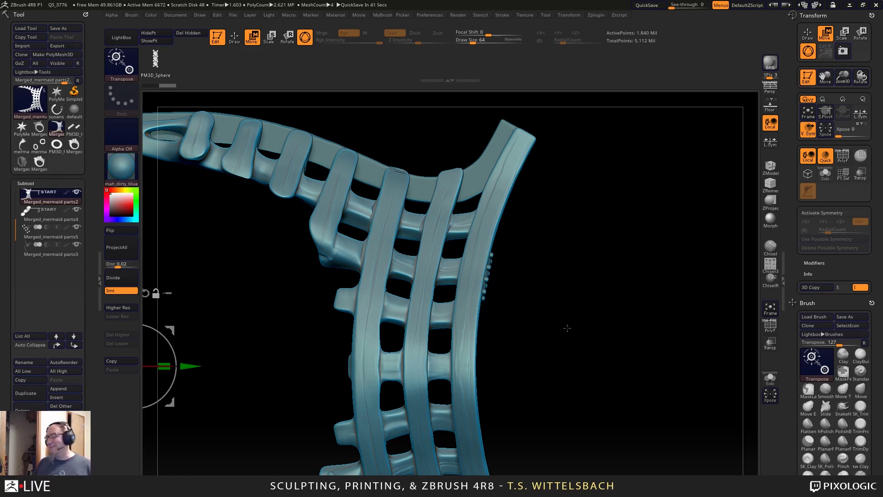
{"action": "left_click_drag", "start_coordinate": [567, 328], "coordinate": [526, 281]}
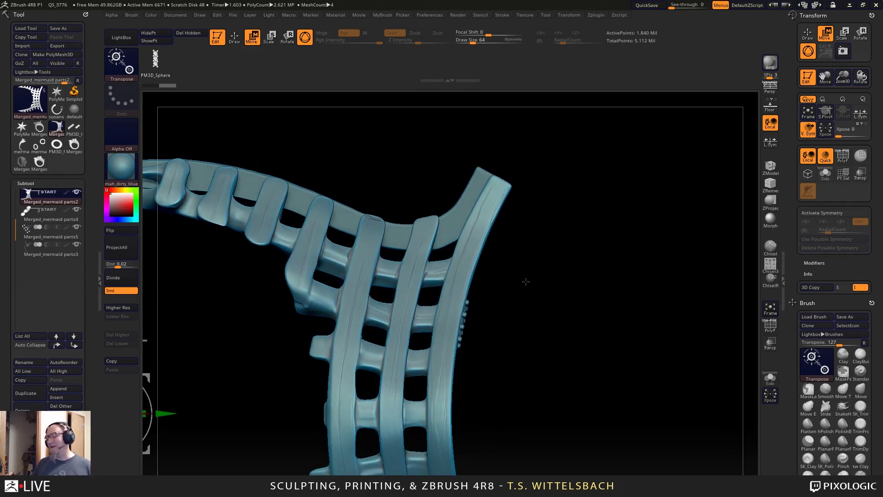
Choose the Move Elastic brush for the lattice and set its draw size to 99.
{"action": "mouse_move", "coordinate": [881, 428]}
{"action": "left_mouse_down"}
{"action": "mouse_move", "coordinate": [880, 348]}
{"action": "mouse_move", "coordinate": [881, 417]}
{"action": "left_mouse_up"}
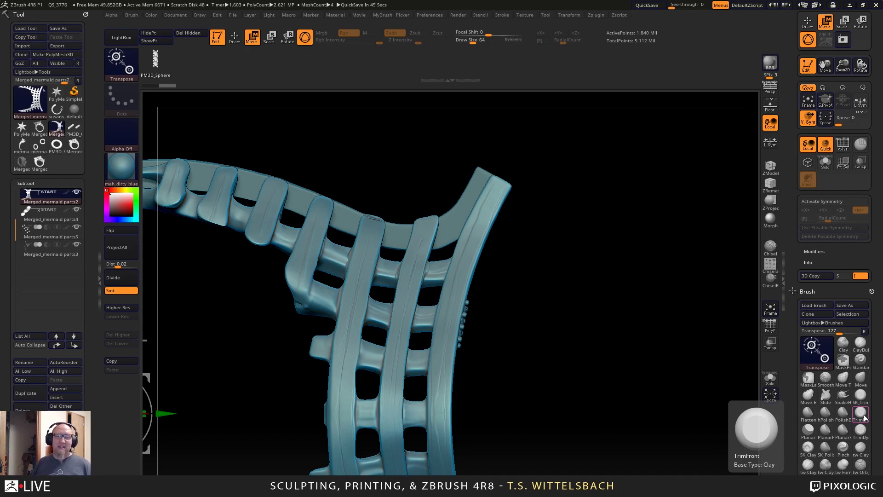
{"action": "left_click_drag", "start_coordinate": [533, 340], "coordinate": [523, 310], "text": "alt"}
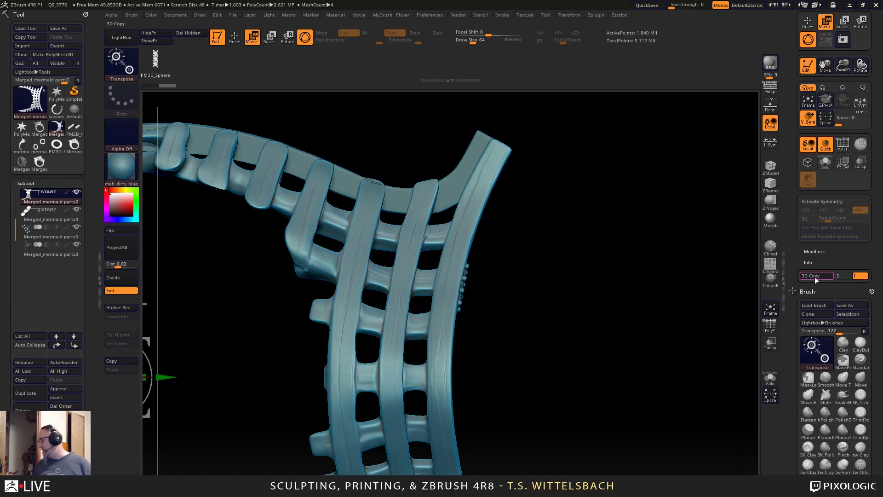
{"action": "left_click_drag", "start_coordinate": [872, 465], "coordinate": [873, 352]}
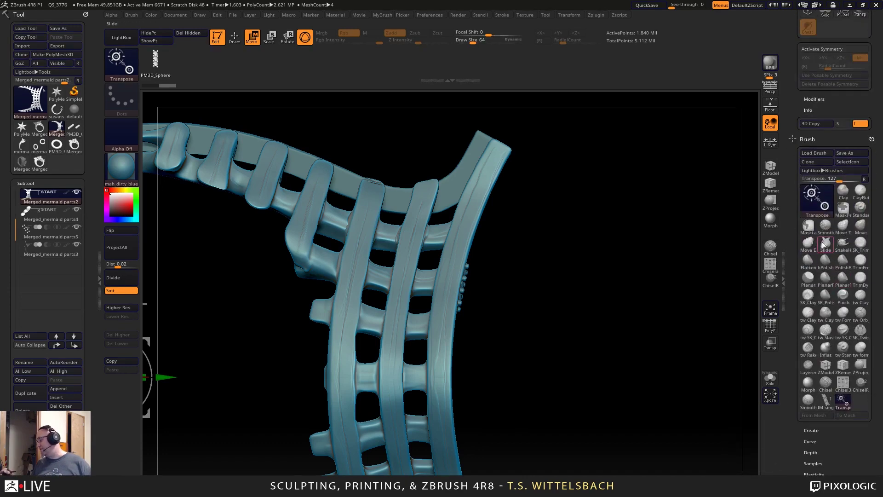
{"action": "left_click", "coordinate": [810, 245]}
{"action": "left_click_drag", "start_coordinate": [520, 251], "coordinate": [544, 231], "text": "alt"}
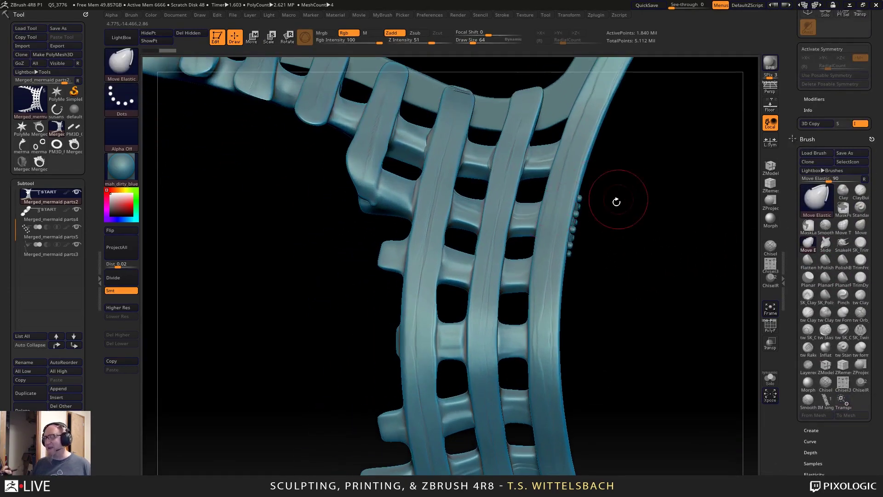
{"action": "mouse_move", "coordinate": [613, 191]}
{"action": "left_mouse_down", "text": "alt"}
{"action": "mouse_move", "coordinate": [568, 231]}
{"action": "mouse_move", "coordinate": [581, 231]}
{"action": "mouse_move", "coordinate": [573, 225]}
{"action": "left_mouse_up", "text": "alt"}
{"action": "key", "text": "space"}
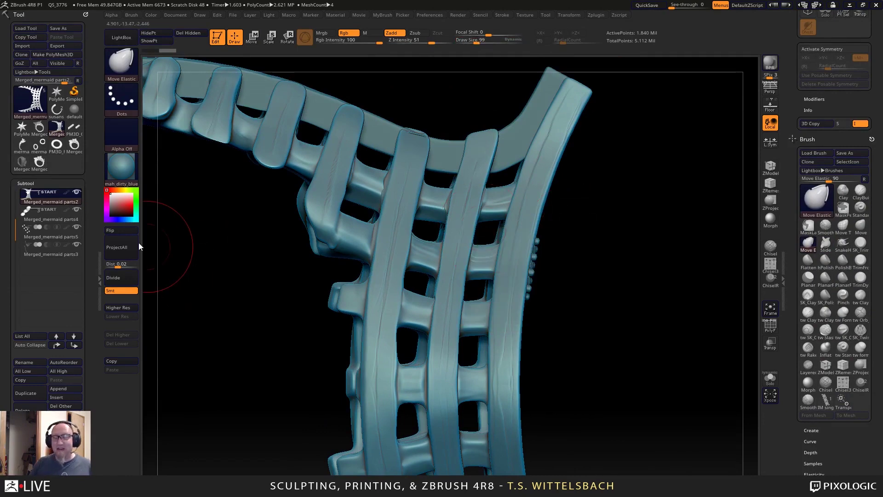
Hide the subtools Merged_mermaid parts4, parts3 and parts5 so only the lattice is shown.
{"action": "left_click", "coordinate": [77, 210]}
{"action": "left_click", "coordinate": [77, 245]}
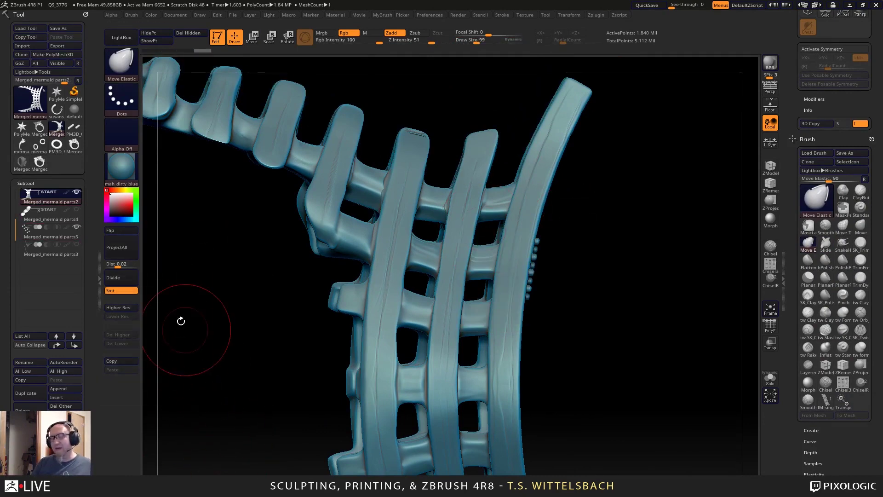
{"action": "left_click", "coordinate": [76, 227]}
Bend the middle stretches of the long lattice straps into wavy curves with Move Elastic at draw size 201.
{"action": "mouse_move", "coordinate": [255, 412]}
{"action": "left_mouse_down"}
{"action": "mouse_move", "coordinate": [542, 260]}
{"action": "mouse_move", "coordinate": [536, 233]}
{"action": "mouse_move", "coordinate": [580, 256]}
{"action": "left_mouse_up"}
{"action": "key", "text": "space"}
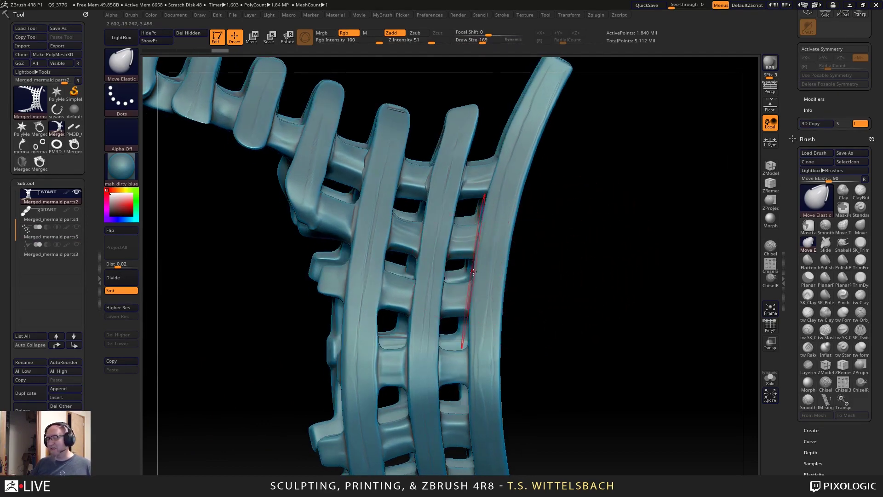
{"action": "right_click_drag", "start_coordinate": [473, 272], "coordinate": [477, 269]}
{"action": "key", "text": "space"}
{"action": "left_click_drag", "start_coordinate": [477, 269], "coordinate": [483, 269]}
{"action": "left_click_drag", "start_coordinate": [554, 267], "coordinate": [515, 286]}
{"action": "left_click_drag", "start_coordinate": [410, 325], "coordinate": [439, 323]}
{"action": "left_click_drag", "start_coordinate": [497, 336], "coordinate": [470, 338]}
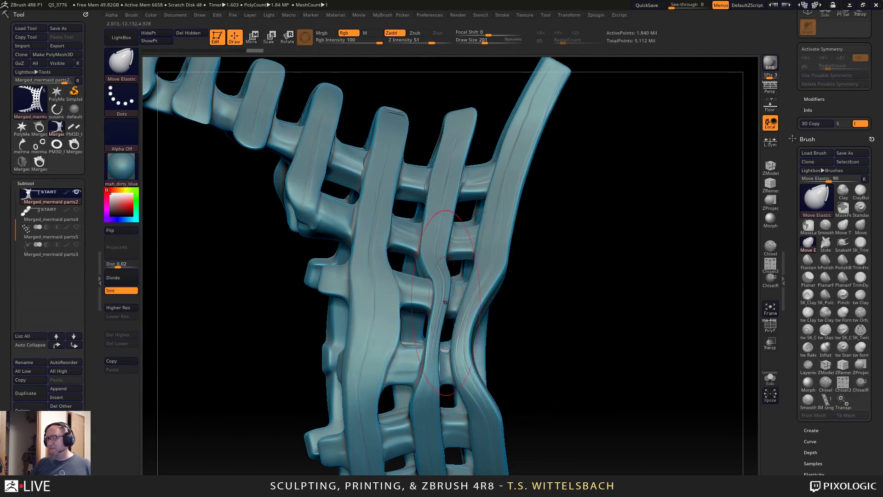
{"action": "left_click_drag", "start_coordinate": [477, 285], "coordinate": [450, 278]}
Curve the upper end of the outermost lattice strap into an S shape, reducing the Move Elastic draw size to 129.
{"action": "left_click_drag", "start_coordinate": [501, 189], "coordinate": [524, 189]}
{"action": "left_click_drag", "start_coordinate": [557, 89], "coordinate": [537, 87]}
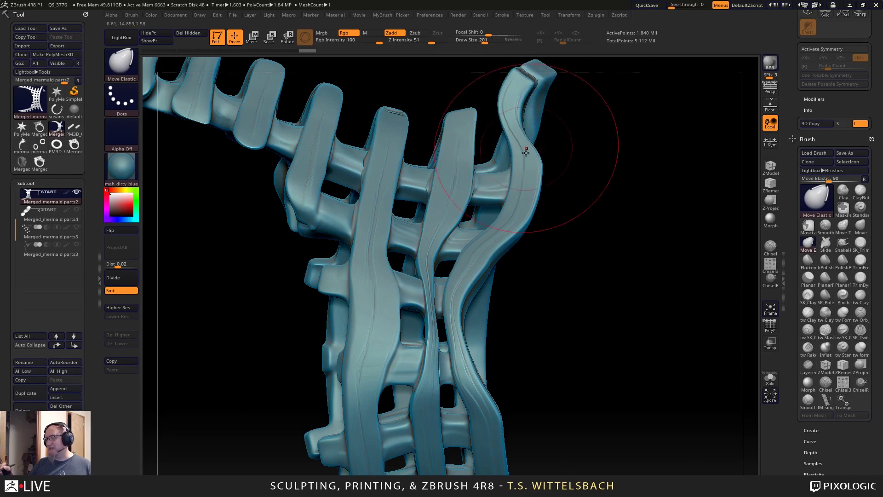
{"action": "left_click_drag", "start_coordinate": [534, 155], "coordinate": [521, 156]}
{"action": "left_click_drag", "start_coordinate": [556, 179], "coordinate": [558, 178]}
{"action": "key", "text": "space"}
{"action": "left_click_drag", "start_coordinate": [555, 176], "coordinate": [547, 176]}
{"action": "left_click_drag", "start_coordinate": [594, 144], "coordinate": [540, 181], "text": "alt"}
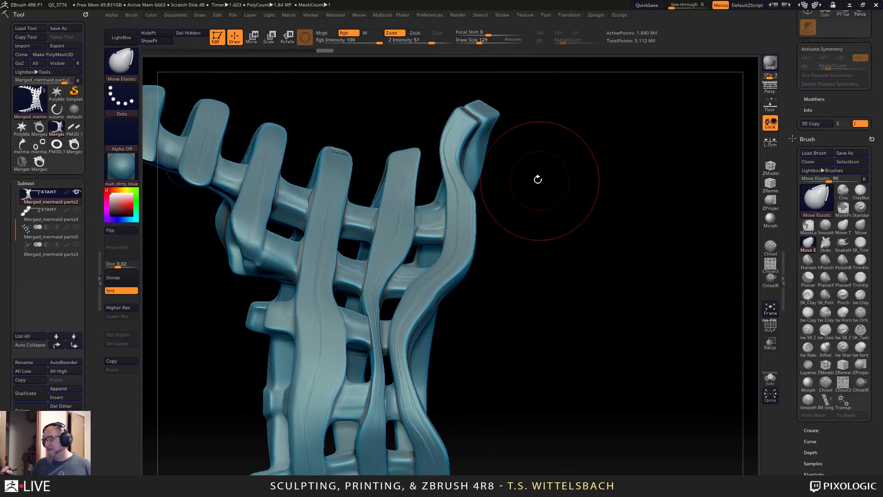
Pull the upper end of the outermost lattice strap outward into a forked, flowing curve with Move Elastic.
{"action": "left_click_drag", "start_coordinate": [482, 198], "coordinate": [517, 189]}
{"action": "mouse_move", "coordinate": [487, 174]}
{"action": "left_mouse_down"}
{"action": "mouse_move", "coordinate": [462, 207]}
{"action": "mouse_move", "coordinate": [504, 188]}
{"action": "mouse_move", "coordinate": [520, 163]}
{"action": "left_mouse_up"}
{"action": "mouse_move", "coordinate": [495, 197]}
{"action": "left_mouse_down"}
{"action": "mouse_move", "coordinate": [491, 208]}
{"action": "mouse_move", "coordinate": [514, 190]}
{"action": "left_mouse_up"}
{"action": "mouse_move", "coordinate": [465, 117]}
{"action": "left_mouse_down"}
{"action": "mouse_move", "coordinate": [483, 87]}
{"action": "mouse_move", "coordinate": [506, 88]}
{"action": "left_mouse_up"}
{"action": "left_click_drag", "start_coordinate": [457, 267], "coordinate": [405, 324]}
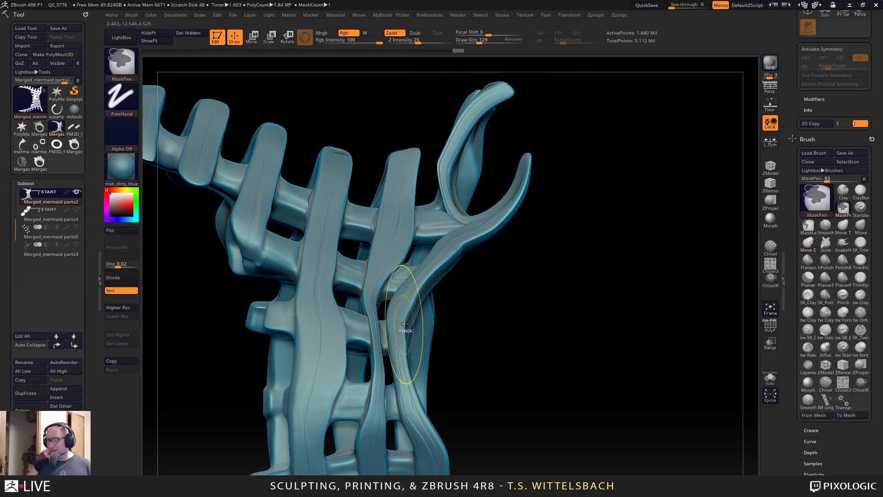
Undo all the recent Move Elastic bends on the lattice straps.
{"action": "key", "text": "ctrl+z"}
{"action": "key", "text": "ctrl+z"}
{"action": "key", "text": "ctrl+z"}
{"action": "key", "text": "ctrl+z"}
{"action": "key", "text": "ctrl+z"}
{"action": "key", "text": "ctrl+z"}
{"action": "key", "text": "ctrl+z"}
{"action": "key", "text": "ctrl+z"}
{"action": "key", "text": "ctrl+z"}
{"action": "key", "text": "ctrl+z"}
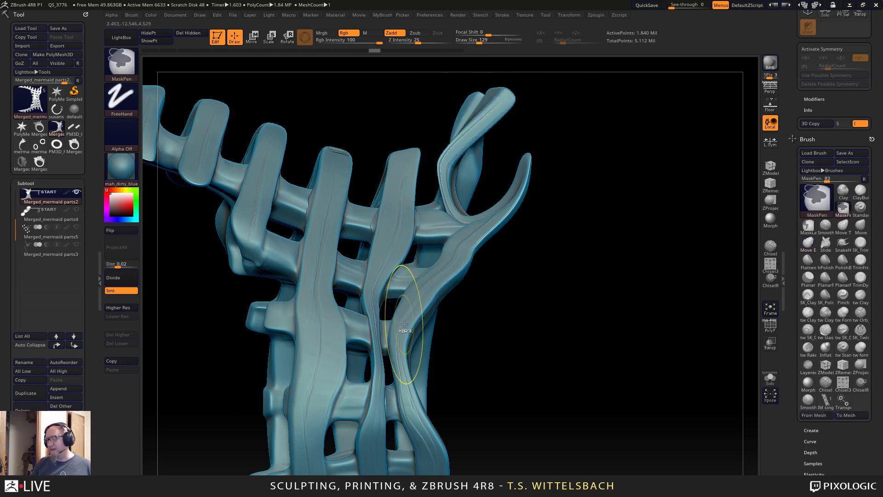
{"action": "key", "text": "ctrl+z"}
{"action": "key", "text": "ctrl+z"}
{"action": "key", "text": "ctrl+z"}
{"action": "key", "text": "ctrl+z"}
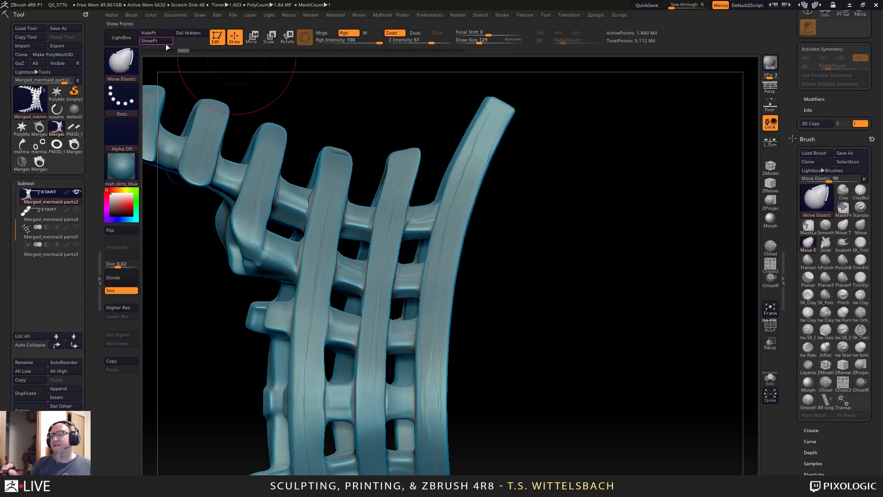
Browse the quick-saved projects, open QS_3708.ZPR without saving the current changes, and inspect the scalpel's ornamented handle.
{"action": "left_click", "coordinate": [121, 37]}
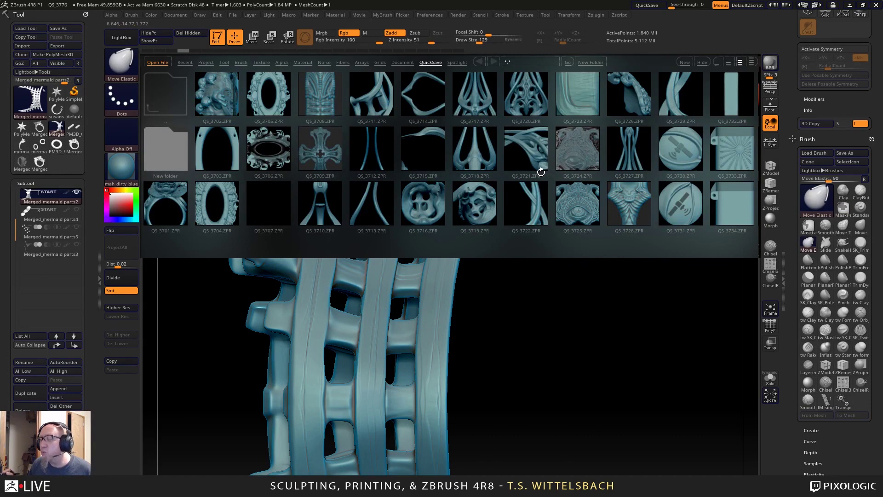
{"action": "left_click_drag", "start_coordinate": [544, 175], "coordinate": [248, 330]}
{"action": "left_click_drag", "start_coordinate": [496, 177], "coordinate": [397, 234]}
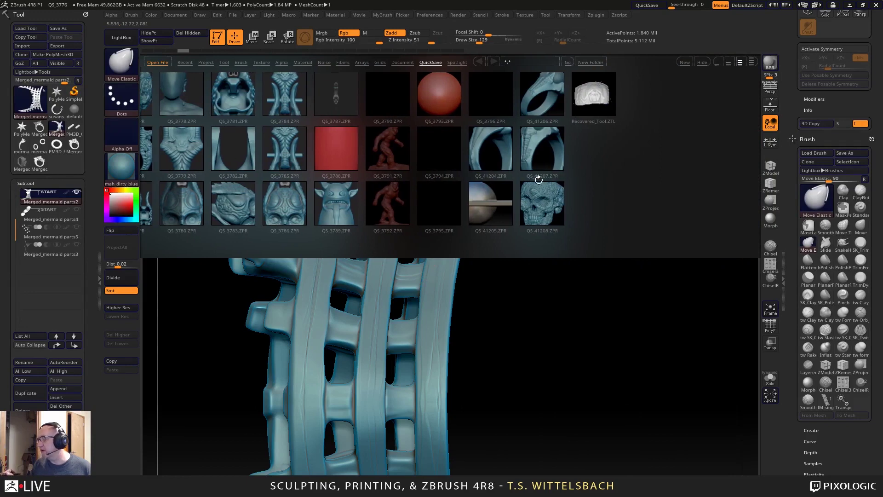
{"action": "left_click_drag", "start_coordinate": [417, 173], "coordinate": [529, 170]}
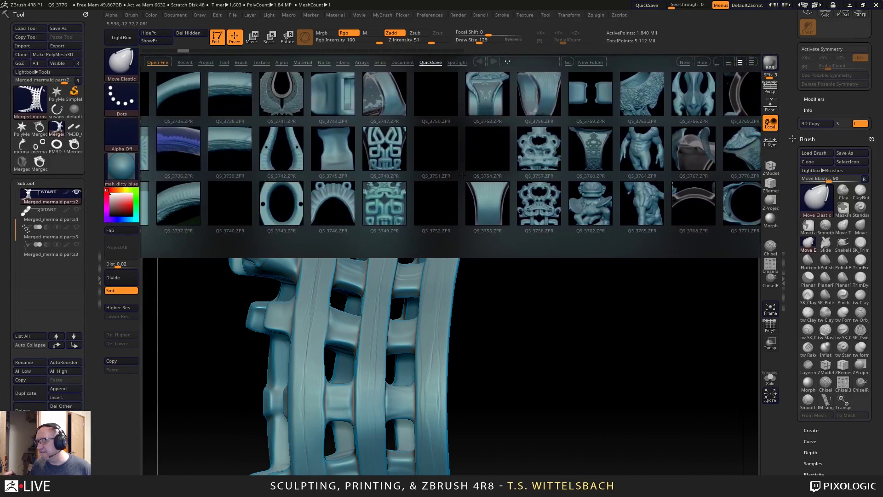
{"action": "left_click_drag", "start_coordinate": [465, 180], "coordinate": [503, 169]}
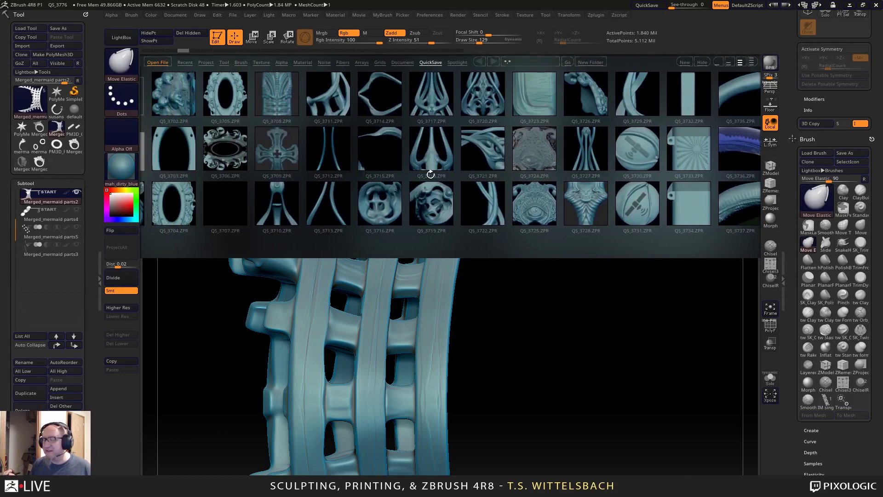
{"action": "left_click_drag", "start_coordinate": [430, 175], "coordinate": [485, 170]}
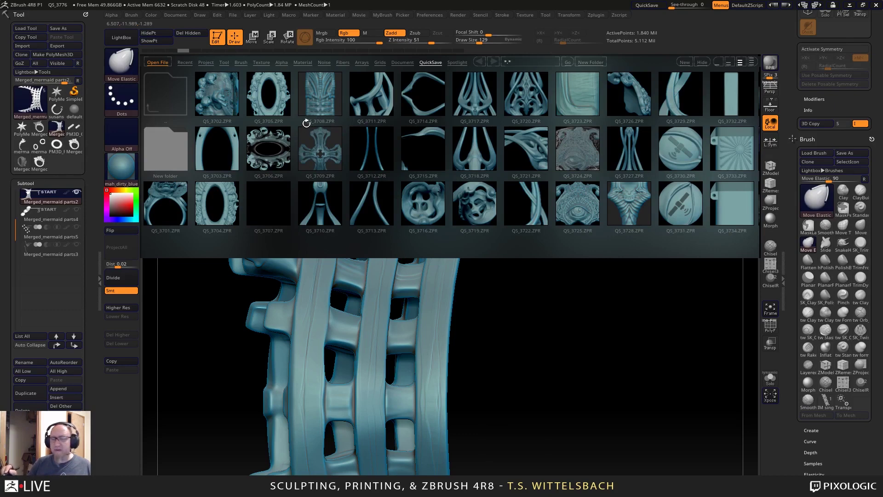
{"action": "double_click", "coordinate": [324, 94]}
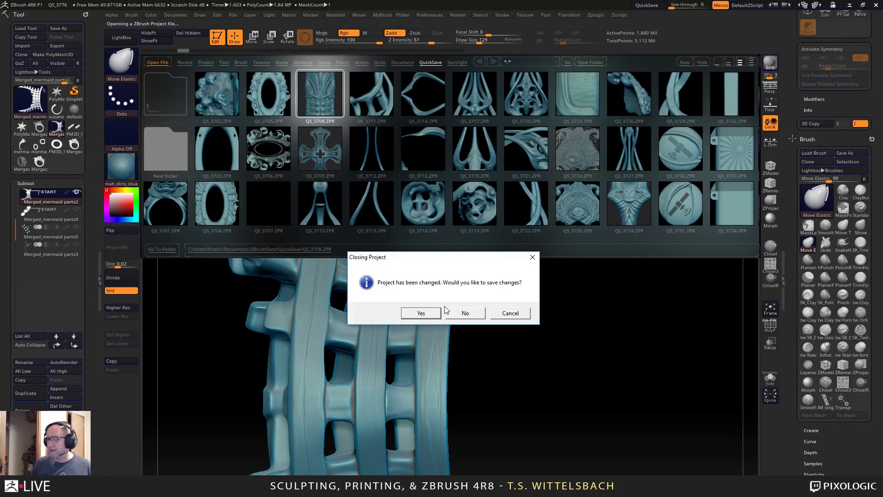
{"action": "left_click", "coordinate": [469, 313]}
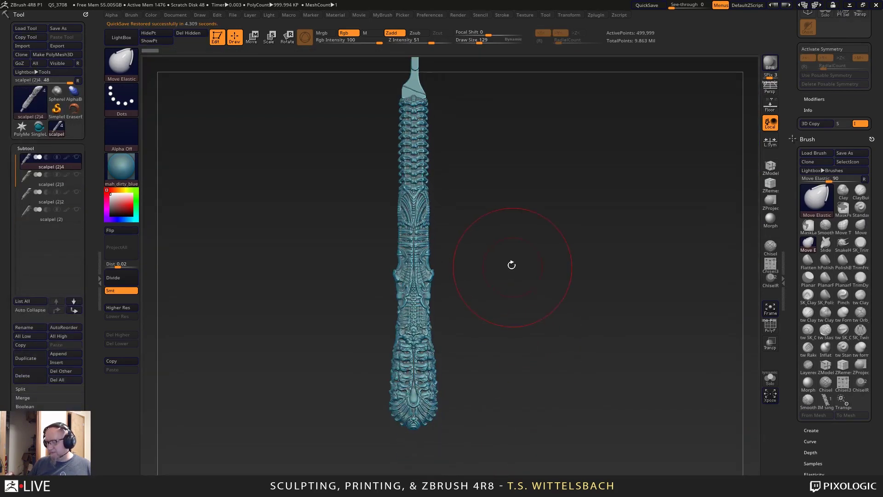
{"action": "left_click_drag", "start_coordinate": [511, 265], "coordinate": [659, 322], "text": "alt"}
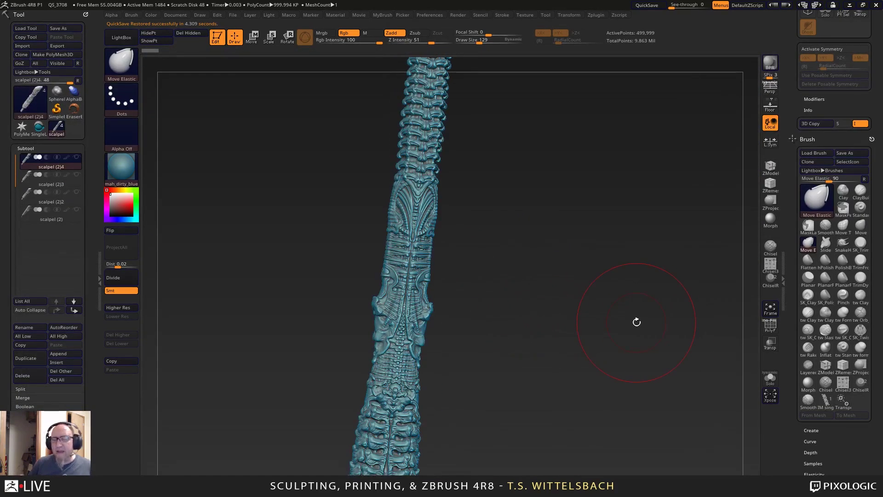
{"action": "mouse_move", "coordinate": [303, 435]}
{"action": "left_mouse_down"}
{"action": "mouse_move", "coordinate": [505, 344]}
{"action": "mouse_move", "coordinate": [511, 388]}
{"action": "mouse_move", "coordinate": [508, 294]}
{"action": "mouse_move", "coordinate": [492, 382]}
{"action": "left_mouse_up"}
{"action": "mouse_move", "coordinate": [548, 314]}
{"action": "left_mouse_down"}
{"action": "mouse_move", "coordinate": [493, 306]}
{"action": "mouse_move", "coordinate": [491, 293]}
{"action": "mouse_move", "coordinate": [519, 262]}
{"action": "mouse_move", "coordinate": [500, 258]}
{"action": "left_mouse_up"}
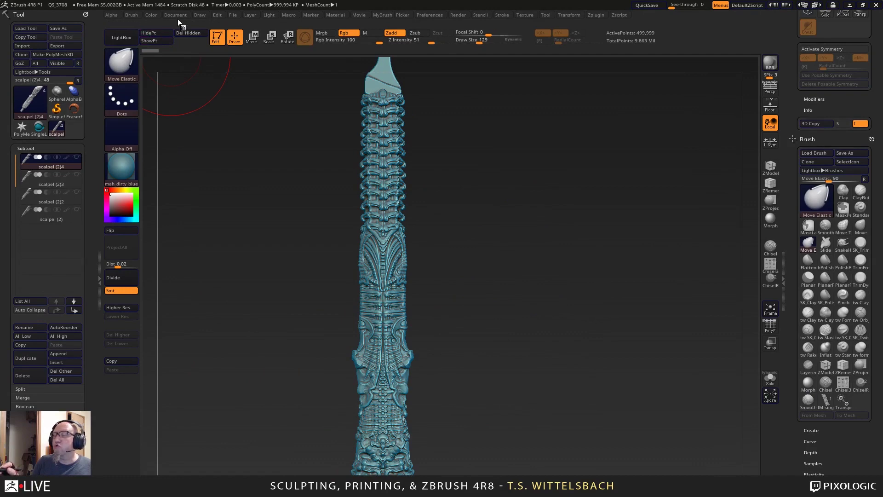
Open the quick-saved project QS_3718.ZPR without saving changes and view its flowing shapes from the side.
{"action": "left_click", "coordinate": [121, 37]}
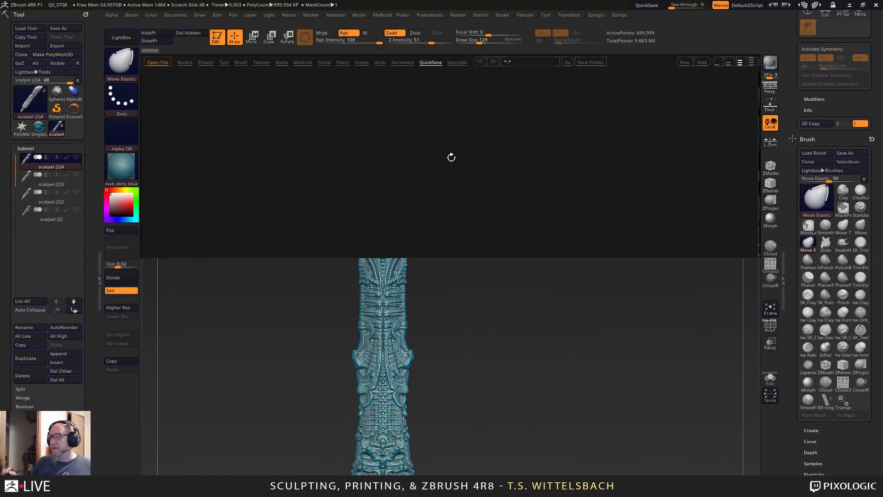
{"action": "left_click_drag", "start_coordinate": [499, 180], "coordinate": [382, 157]}
{"action": "double_click", "coordinate": [377, 160]}
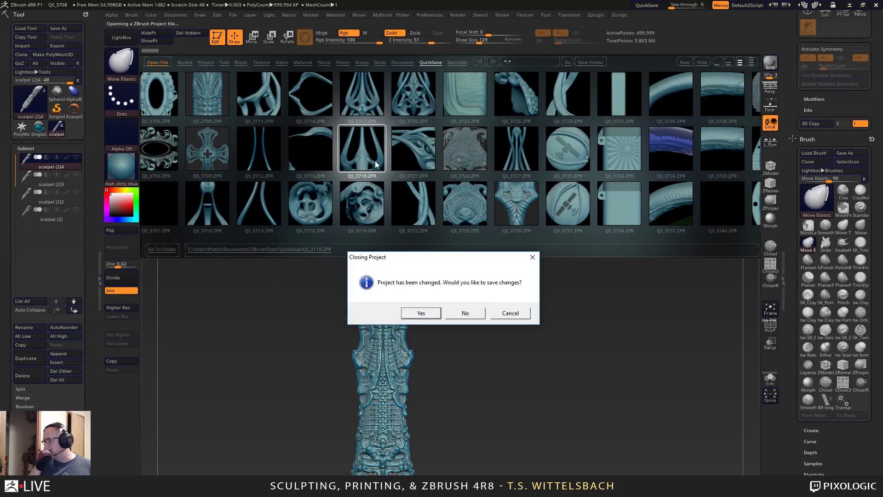
{"action": "left_click", "coordinate": [465, 313]}
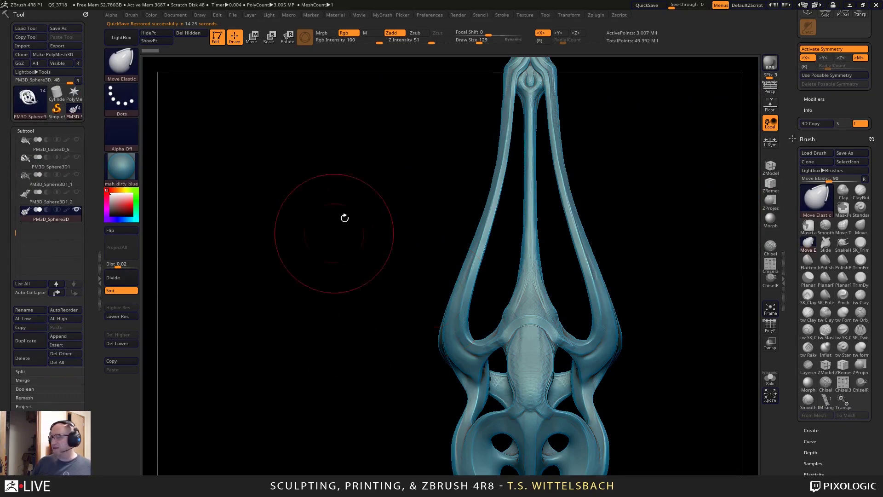
{"action": "left_click_drag", "start_coordinate": [250, 453], "coordinate": [348, 452]}
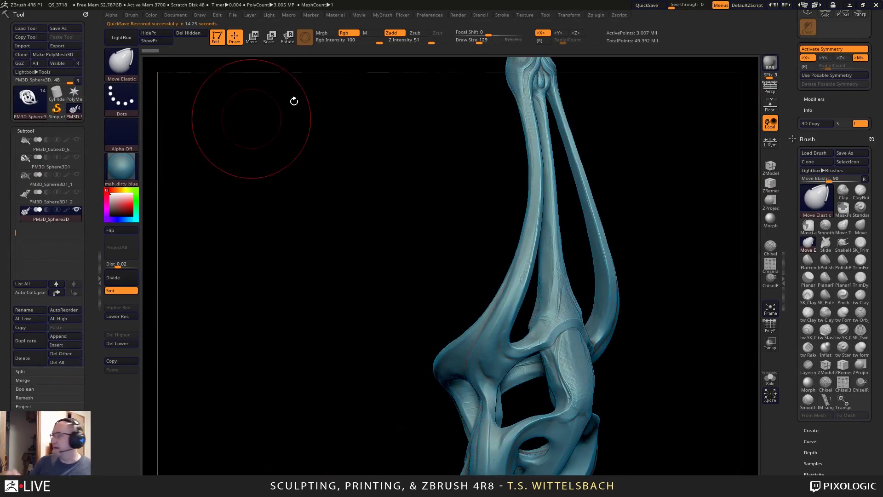
Switch to the web browser and open dropbox.com in a new tab.
{"action": "left_click", "coordinate": [850, 7]}
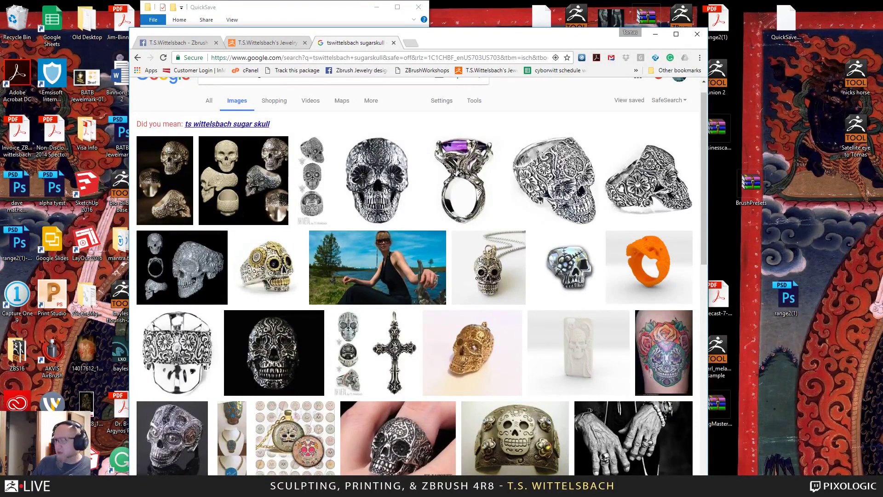
{"action": "left_click", "coordinate": [411, 43]}
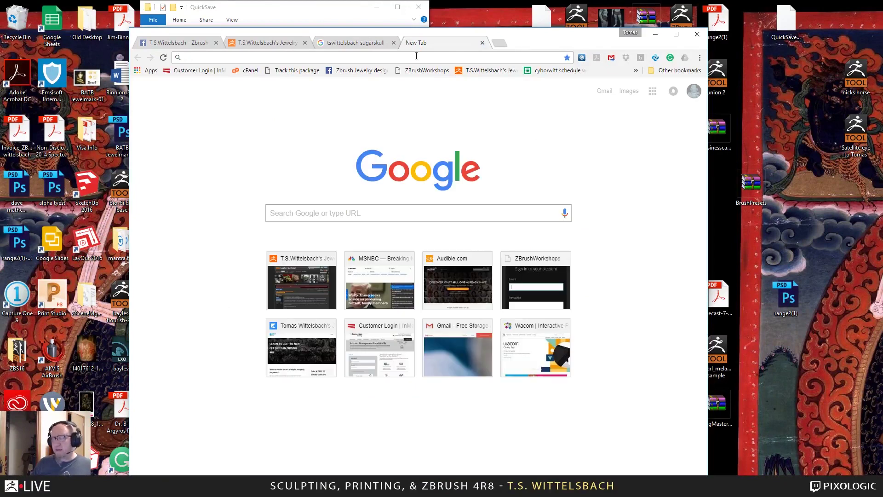
{"action": "type", "text": "dropbo"}
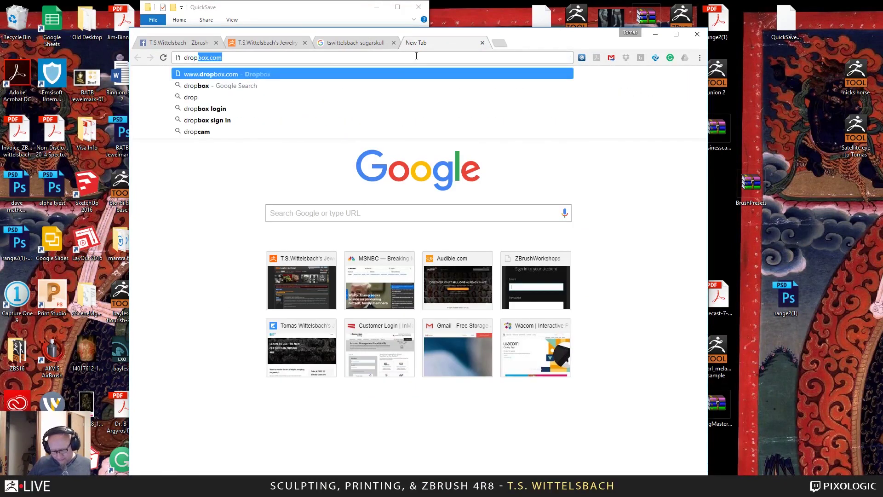
{"action": "type", "text": "x"}
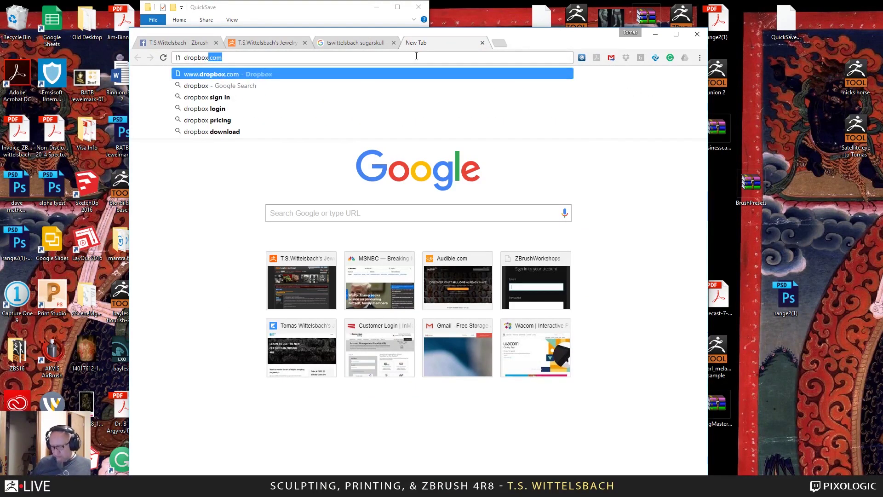
{"action": "key", "text": "Return"}
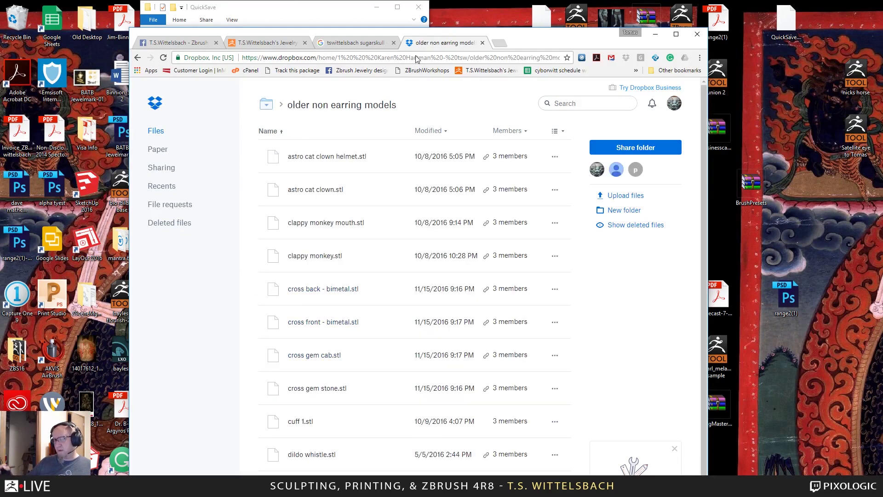
Look through the STL files in the "older non earring models" Dropbox folder.
{"action": "left_click_drag", "start_coordinate": [704, 230], "coordinate": [704, 244]}
{"action": "key", "text": "Down"}
{"action": "key", "text": "Down"}
{"action": "key", "text": "Down"}
{"action": "key", "text": "Down"}
{"action": "key", "text": "Down"}
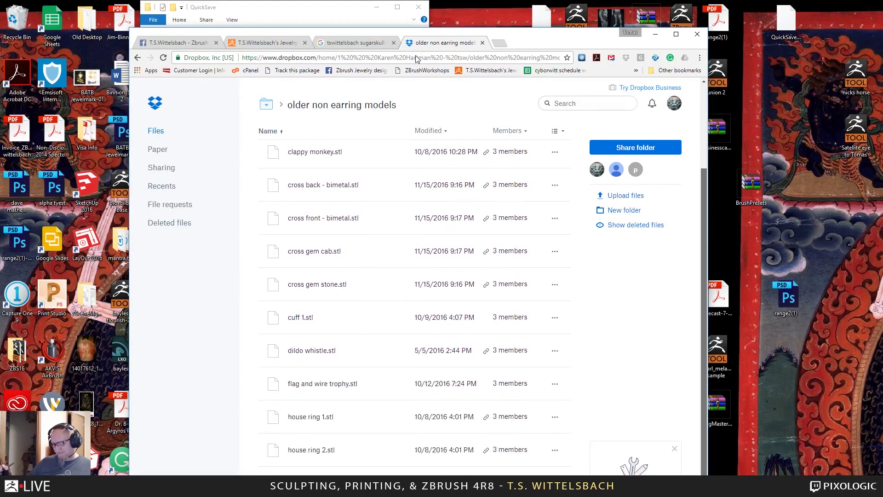
{"action": "left_click_drag", "start_coordinate": [555, 42], "coordinate": [559, 20]}
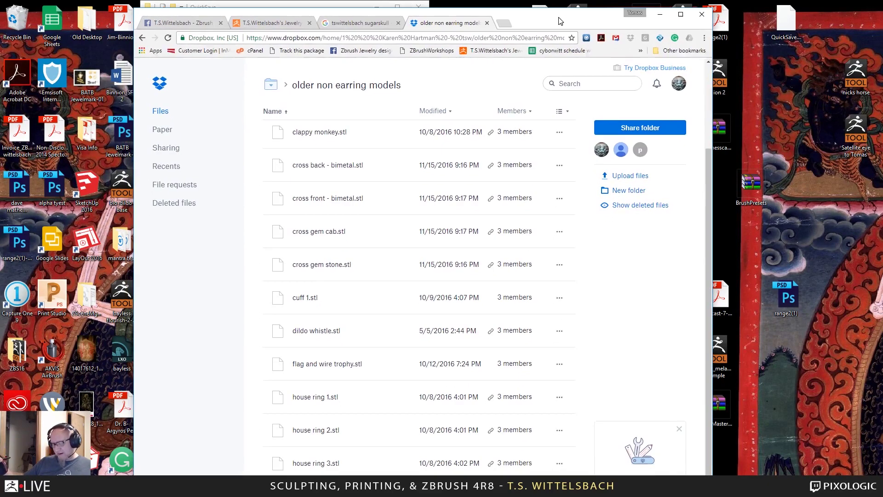
{"action": "left_click_drag", "start_coordinate": [709, 194], "coordinate": [709, 204]}
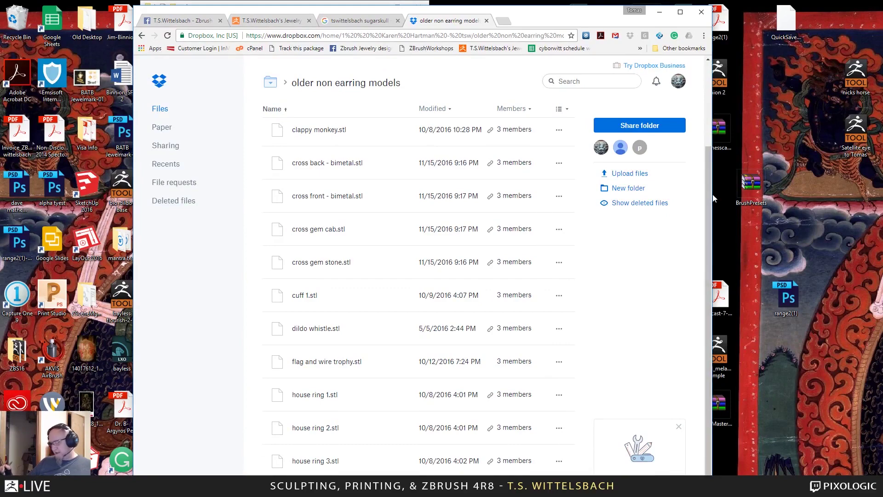
{"action": "left_click_drag", "start_coordinate": [540, 16], "coordinate": [535, 0]}
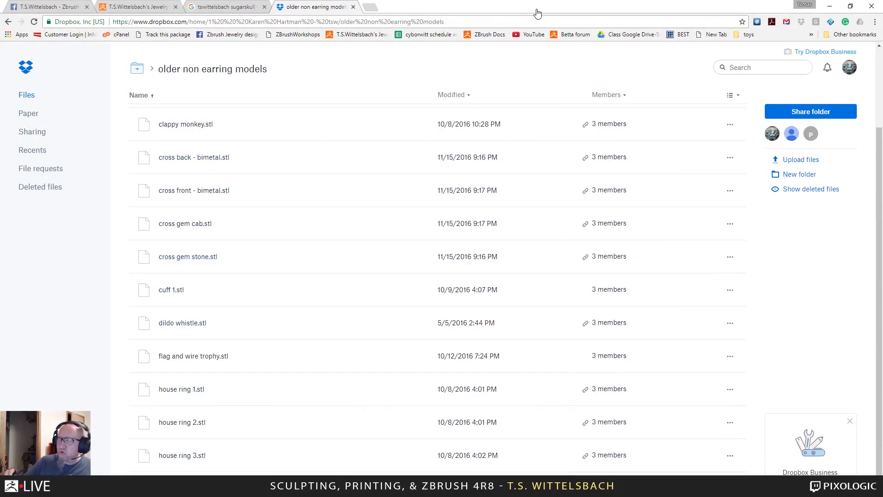
{"action": "left_click_drag", "start_coordinate": [536, 13], "coordinate": [620, 26]}
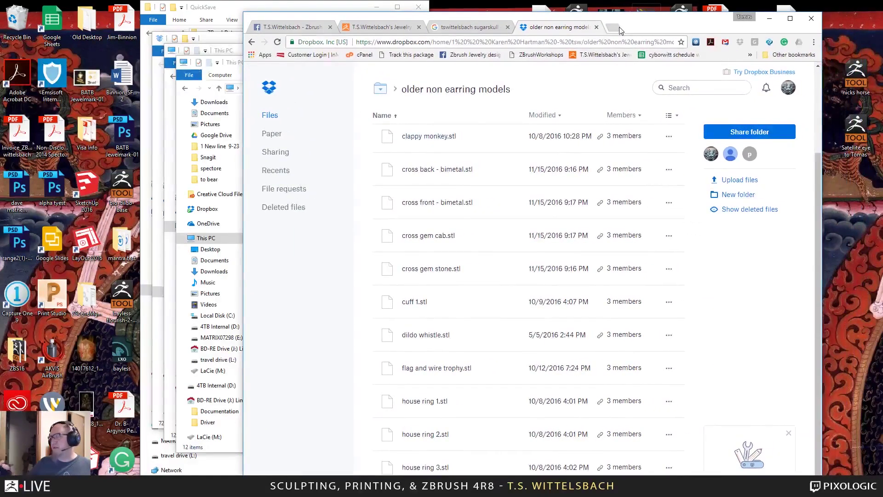
Copy filigree skull ring.stl from the Dropbox subfolder "New folder" to the desktop, and clear away the folder and browser windows.
{"action": "left_click", "coordinate": [251, 42]}
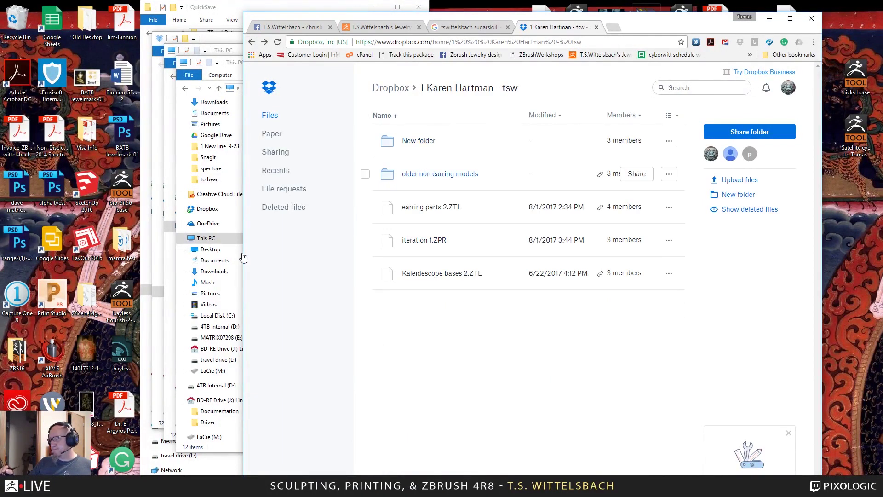
{"action": "left_click", "coordinate": [418, 141]}
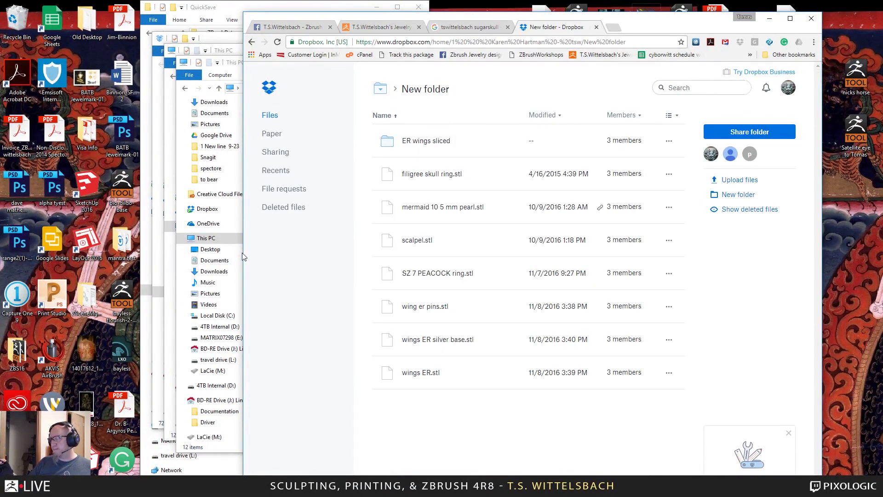
{"action": "left_click", "coordinate": [432, 174]}
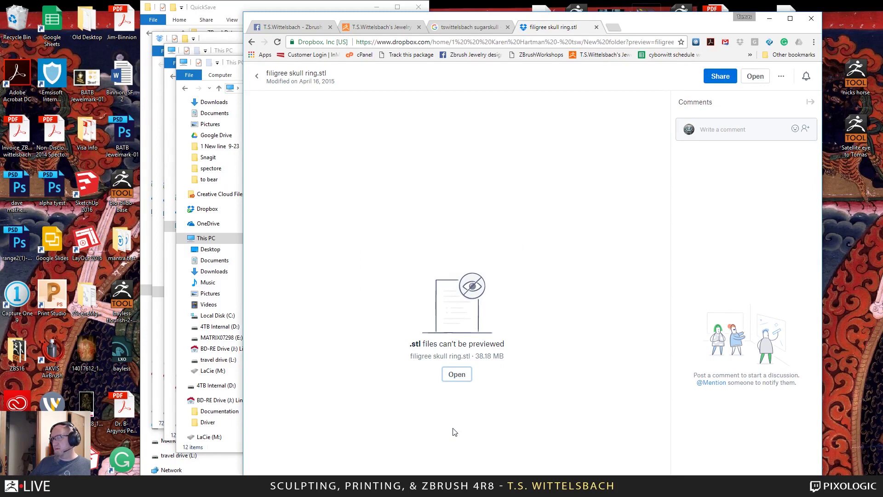
{"action": "left_click_drag", "start_coordinate": [296, 102], "coordinate": [838, 193]}
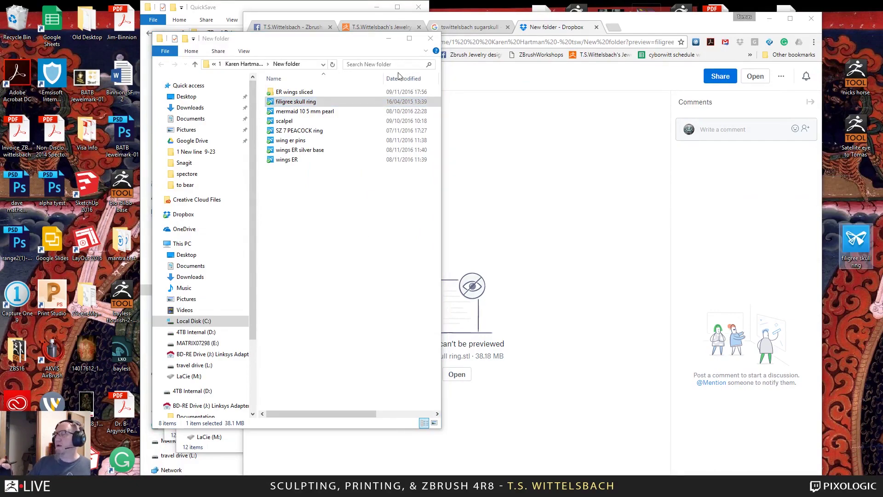
{"action": "left_click", "coordinate": [430, 38]}
{"action": "left_click", "coordinate": [769, 18]}
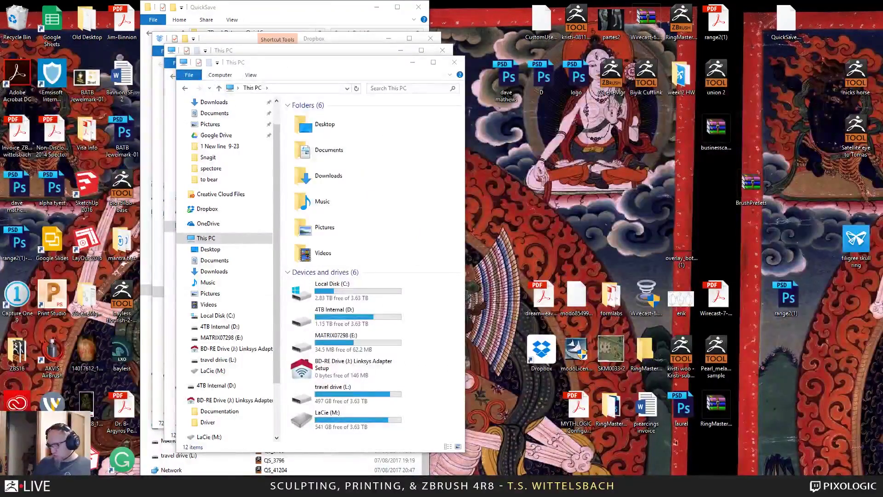
Switch back to ZBrush and make the PolyMesh3D star the active tool.
{"action": "key", "text": "alt+Tab"}
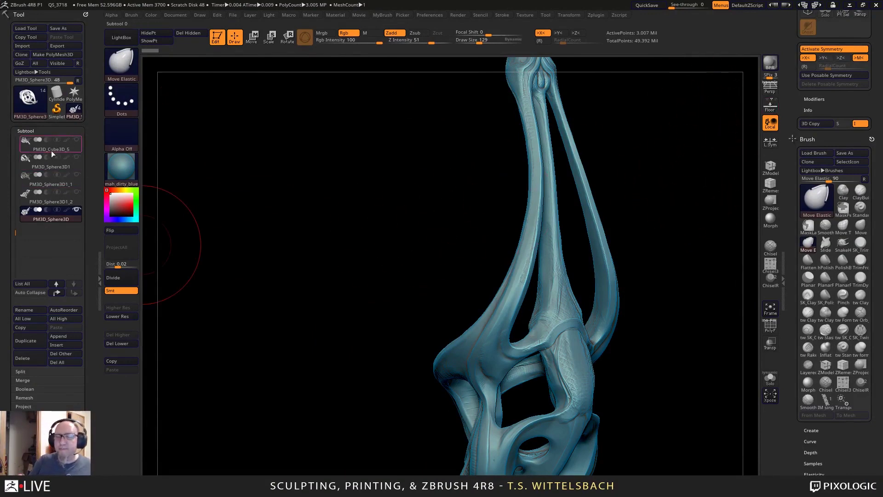
{"action": "left_click", "coordinate": [74, 93]}
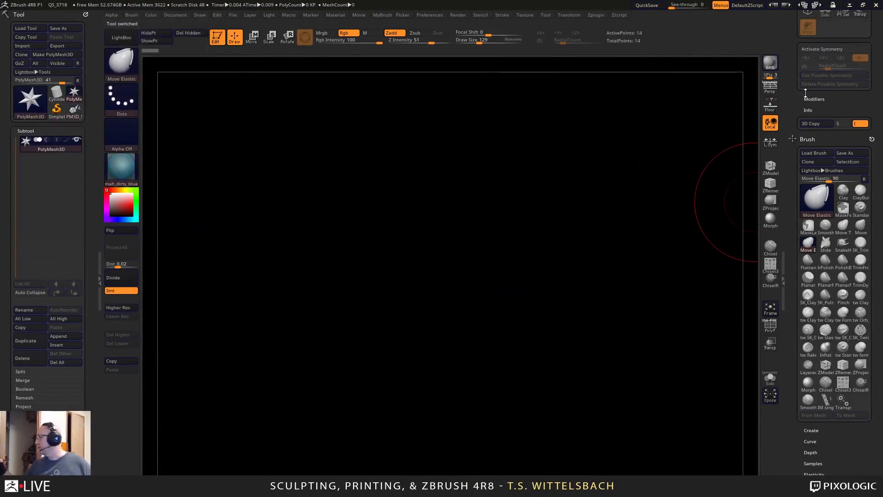
{"action": "left_click_drag", "start_coordinate": [793, 45], "coordinate": [796, 207]}
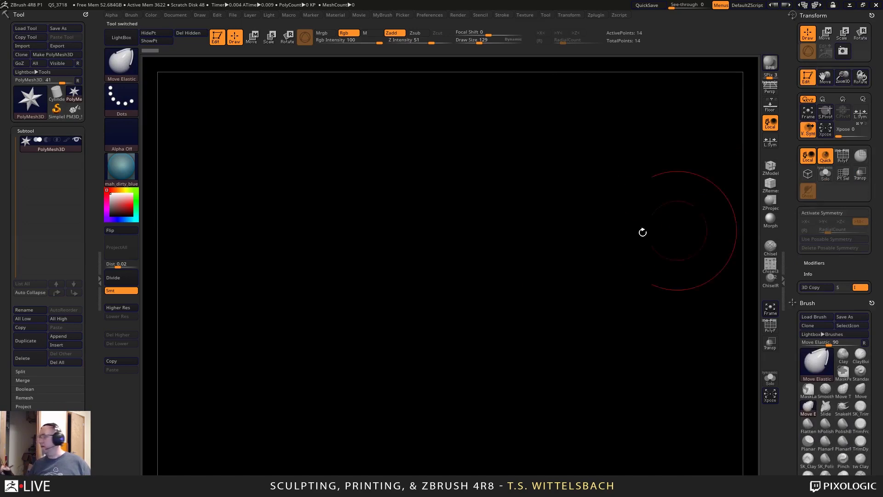
{"action": "left_click", "coordinate": [135, 16]}
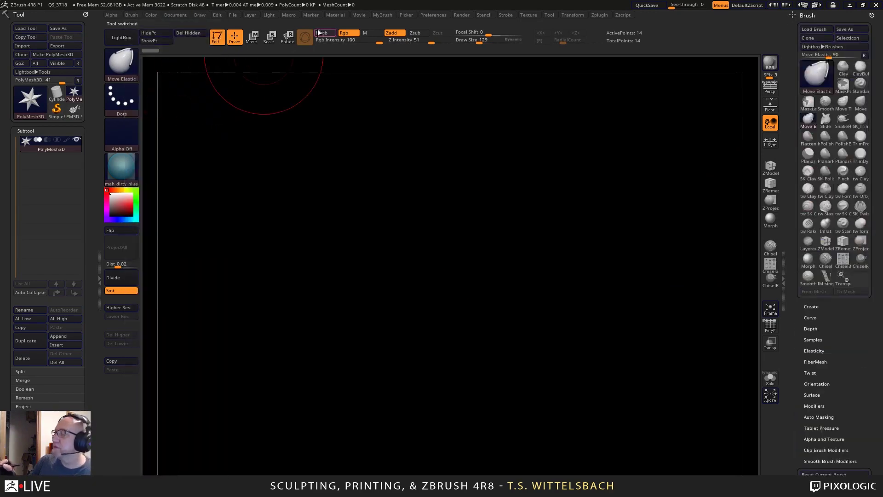
Dock the MyBrush, Stroke and Zplugin palettes in the side tray so they stay at hand.
{"action": "left_click", "coordinate": [381, 15]}
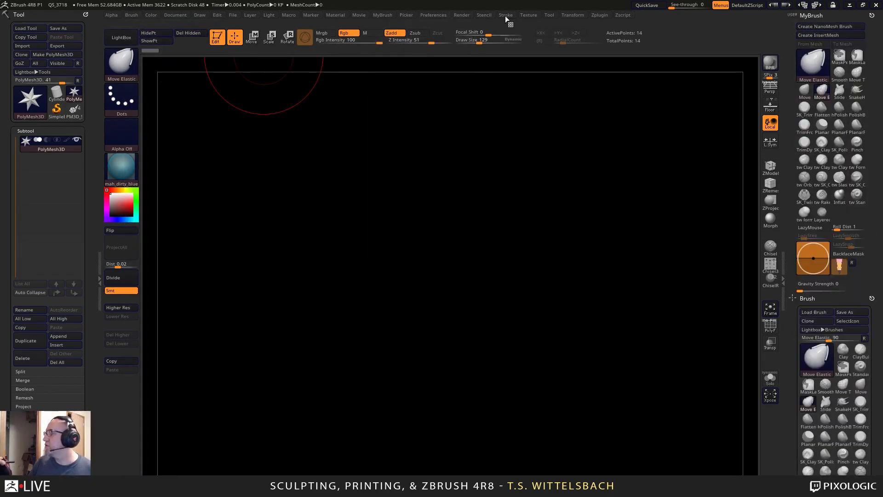
{"action": "left_click", "coordinate": [504, 16]}
{"action": "left_click", "coordinate": [503, 25]}
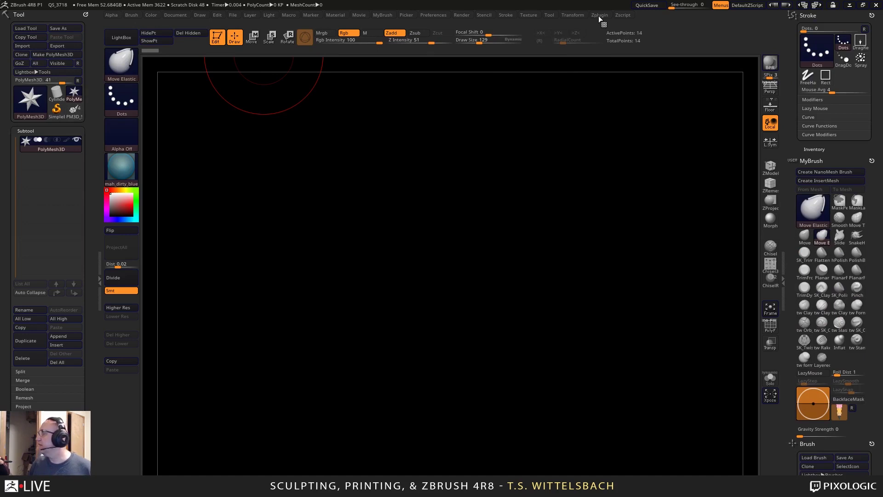
{"action": "left_click", "coordinate": [598, 17]}
{"action": "left_click", "coordinate": [595, 26]}
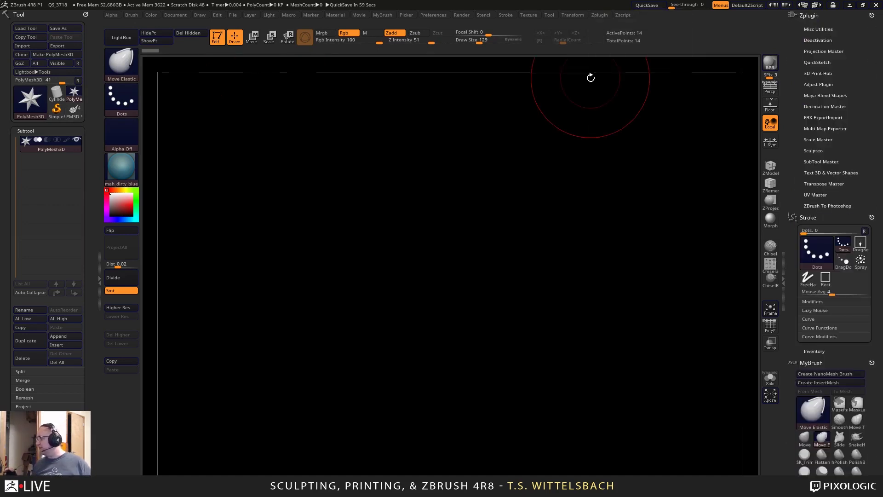
{"action": "mouse_move", "coordinate": [879, 336]}
{"action": "left_mouse_down"}
{"action": "mouse_move", "coordinate": [879, 275]}
{"action": "mouse_move", "coordinate": [875, 358]}
{"action": "left_mouse_up"}
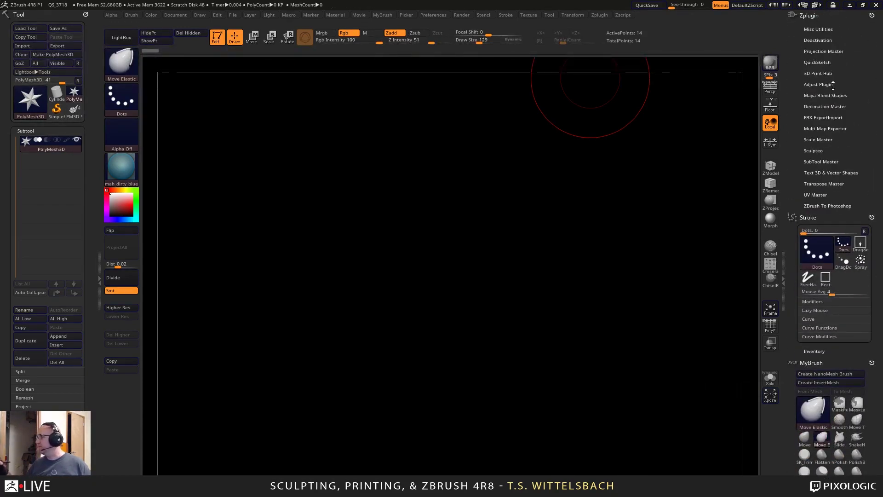
Import the filigree skull ring STL from the desktop using 3D Print Hub and dismiss the import notice.
{"action": "left_click", "coordinate": [818, 73]}
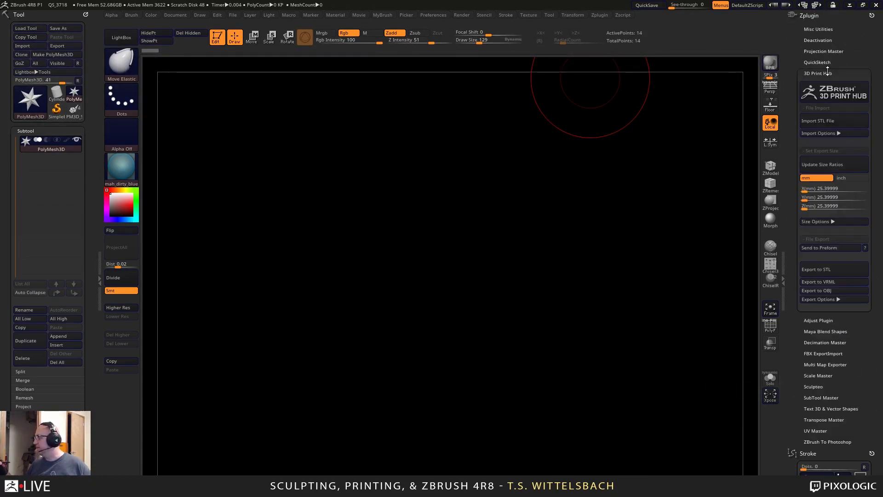
{"action": "left_click", "coordinate": [856, 117]}
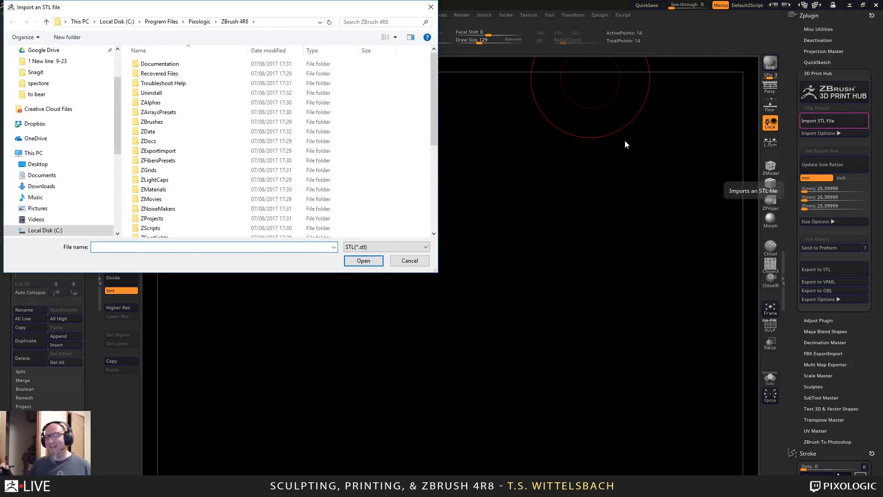
{"action": "left_click", "coordinate": [54, 165]}
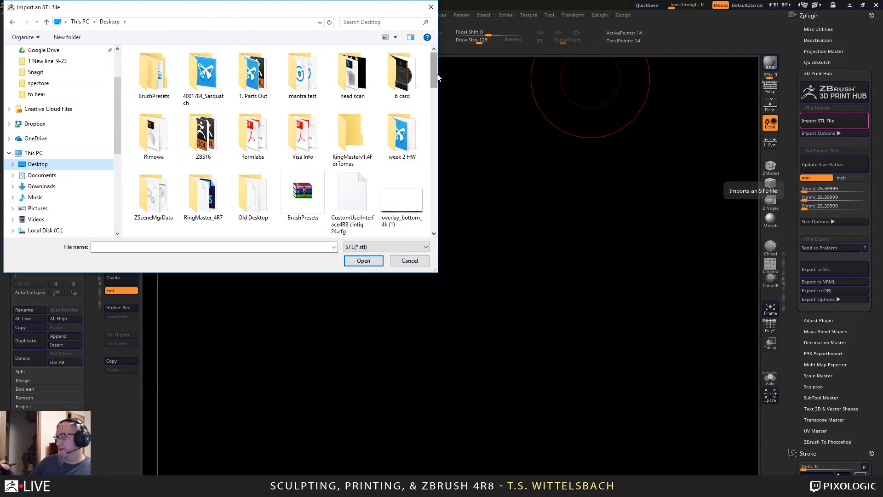
{"action": "left_click_drag", "start_coordinate": [434, 77], "coordinate": [429, 208]}
{"action": "double_click", "coordinate": [364, 137]}
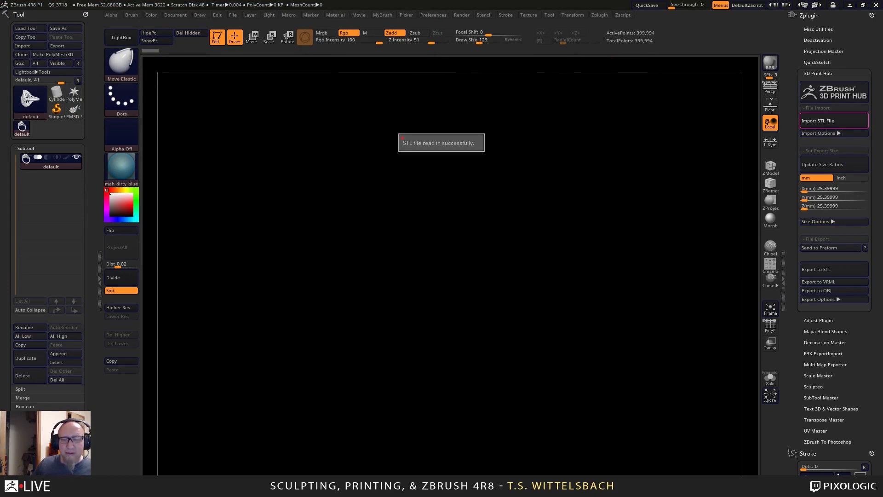
{"action": "left_click", "coordinate": [438, 271]}
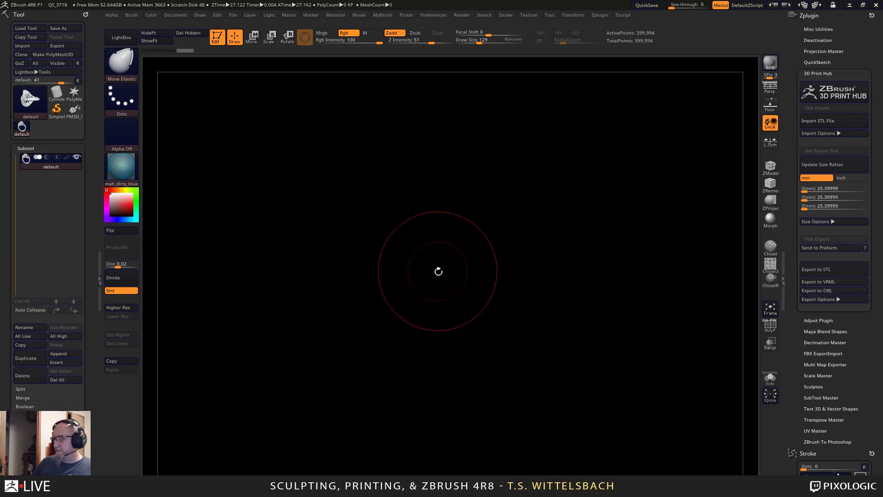
Frame the imported skull ring and examine its filigree from the front and along the band.
{"action": "mouse_move", "coordinate": [440, 258]}
{"action": "left_mouse_down"}
{"action": "mouse_move", "coordinate": [437, 295]}
{"action": "mouse_move", "coordinate": [384, 322]}
{"action": "left_mouse_up"}
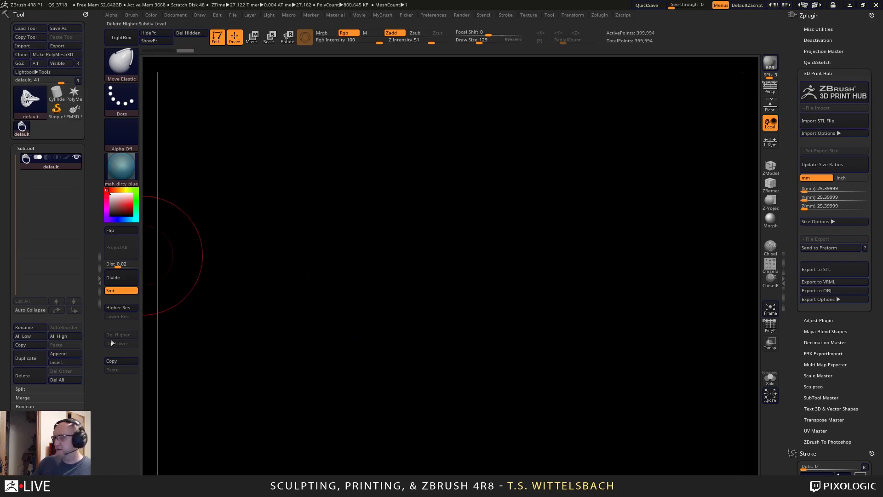
{"action": "left_click", "coordinate": [771, 308]}
{"action": "mouse_move", "coordinate": [690, 344]}
{"action": "left_mouse_down"}
{"action": "mouse_move", "coordinate": [663, 294]}
{"action": "mouse_move", "coordinate": [676, 409]}
{"action": "mouse_move", "coordinate": [627, 428]}
{"action": "mouse_move", "coordinate": [554, 417]}
{"action": "mouse_move", "coordinate": [664, 422]}
{"action": "mouse_move", "coordinate": [624, 391]}
{"action": "mouse_move", "coordinate": [594, 437]}
{"action": "mouse_move", "coordinate": [626, 428]}
{"action": "mouse_move", "coordinate": [670, 444]}
{"action": "mouse_move", "coordinate": [675, 432]}
{"action": "mouse_move", "coordinate": [647, 423]}
{"action": "mouse_move", "coordinate": [644, 394]}
{"action": "mouse_move", "coordinate": [647, 416]}
{"action": "left_mouse_up"}
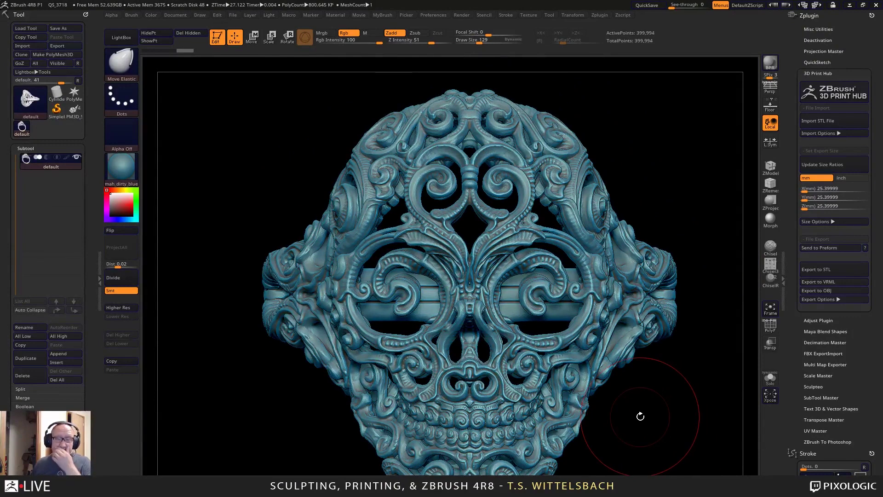
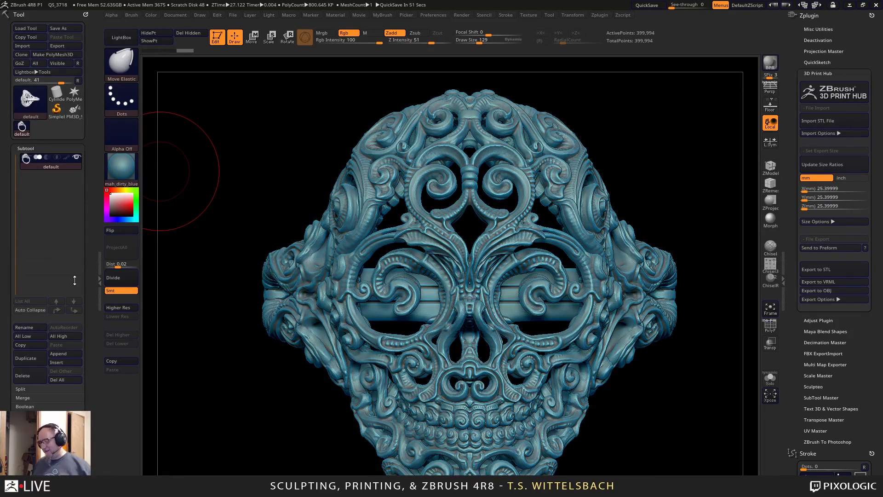
{"action": "left_click_drag", "start_coordinate": [665, 426], "coordinate": [594, 368]}
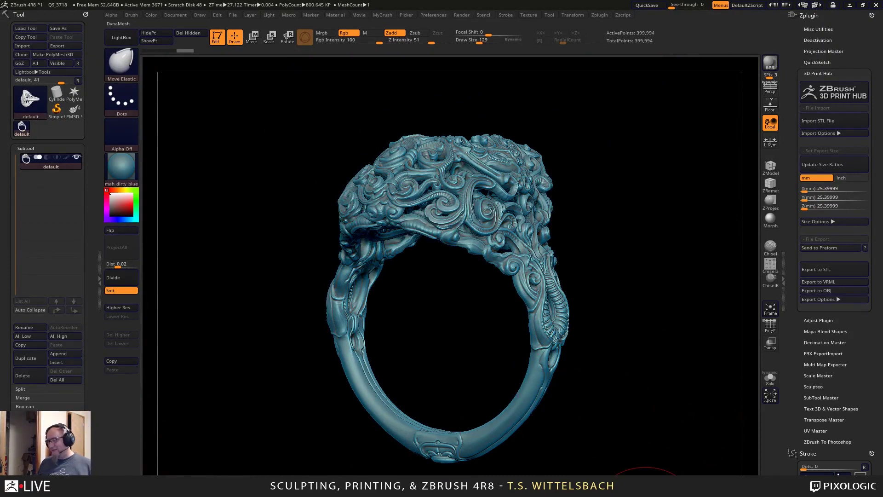
Convert the skull ring to a coarse DynaMesh and subdivide it with smoothing until it exceeds two million points.
{"action": "key", "text": "ctrl+shift+z"}
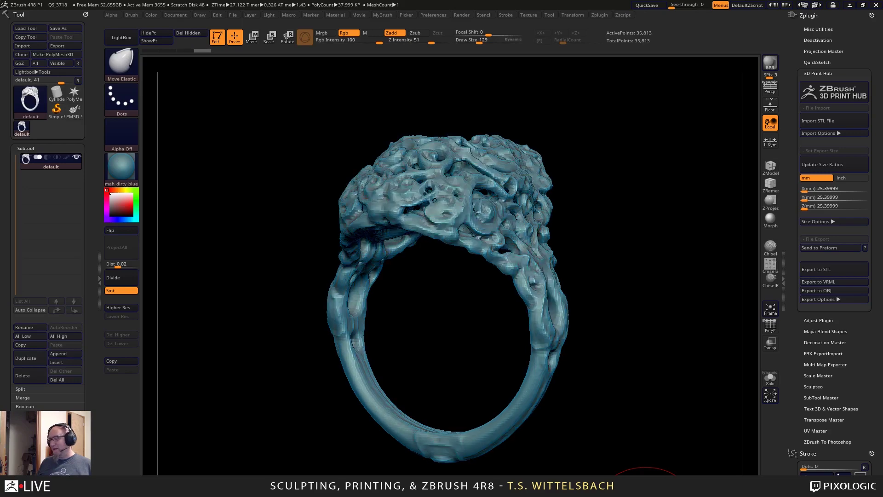
{"action": "left_click_drag", "start_coordinate": [634, 380], "coordinate": [615, 416]}
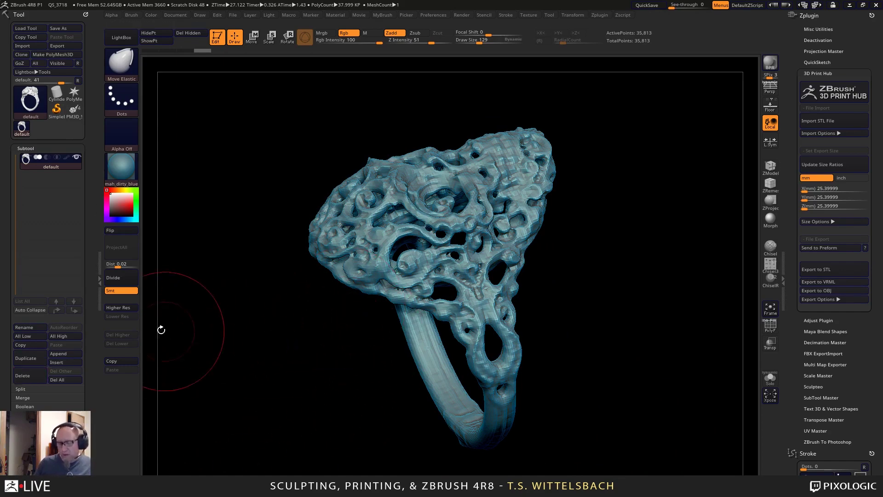
{"action": "left_click", "coordinate": [126, 279]}
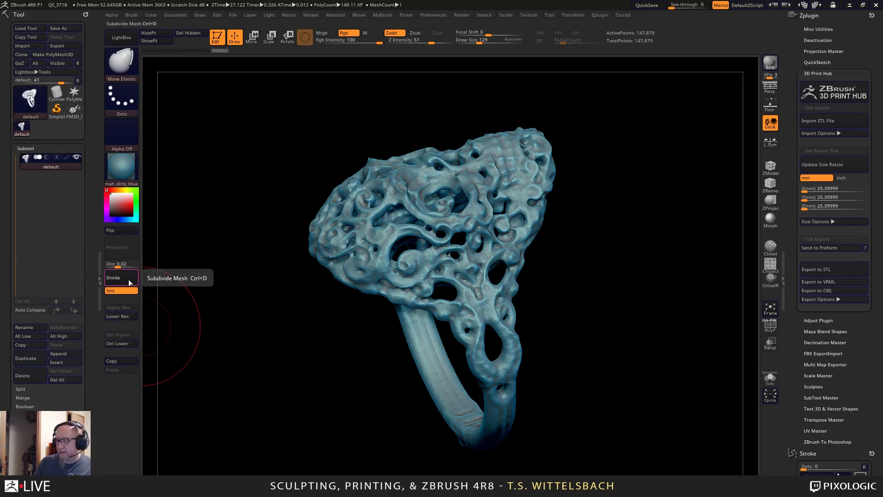
{"action": "left_click", "coordinate": [126, 279]}
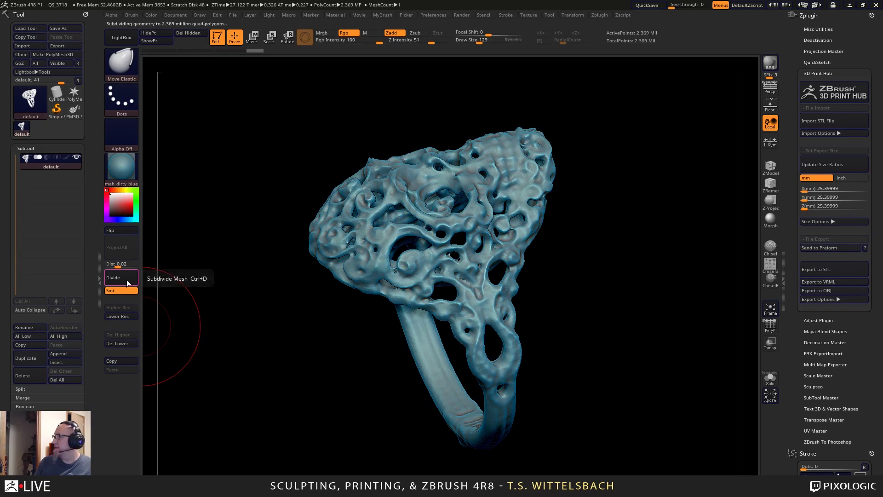
Reduce the brush draw size to 73 and choose the tw ClayTubes brush for working on the filigree.
{"action": "left_click_drag", "start_coordinate": [223, 410], "coordinate": [343, 437], "text": "alt"}
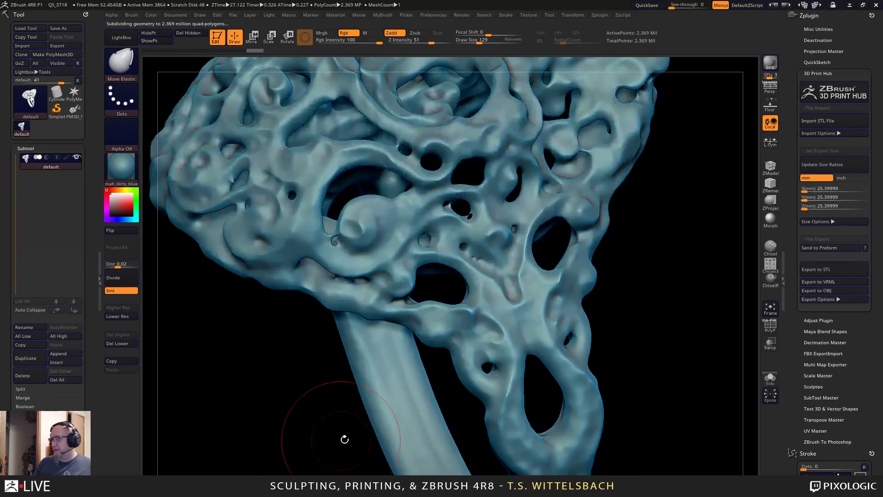
{"action": "left_click_drag", "start_coordinate": [625, 276], "coordinate": [707, 289]}
{"action": "key", "text": "space"}
{"action": "left_click_drag", "start_coordinate": [413, 260], "coordinate": [404, 260]}
{"action": "mouse_move", "coordinate": [405, 391]}
{"action": "left_mouse_down"}
{"action": "mouse_move", "coordinate": [435, 394]}
{"action": "mouse_move", "coordinate": [434, 408]}
{"action": "mouse_move", "coordinate": [560, 368]}
{"action": "mouse_move", "coordinate": [577, 405]}
{"action": "mouse_move", "coordinate": [527, 416]}
{"action": "mouse_move", "coordinate": [539, 398]}
{"action": "mouse_move", "coordinate": [558, 417]}
{"action": "mouse_move", "coordinate": [575, 393]}
{"action": "left_mouse_up"}
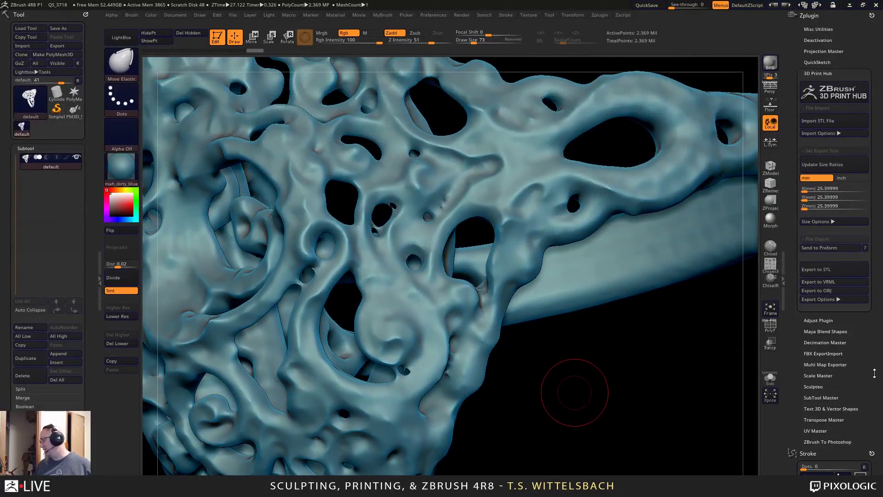
{"action": "left_click_drag", "start_coordinate": [874, 372], "coordinate": [877, 247]}
{"action": "left_click", "coordinate": [805, 248]}
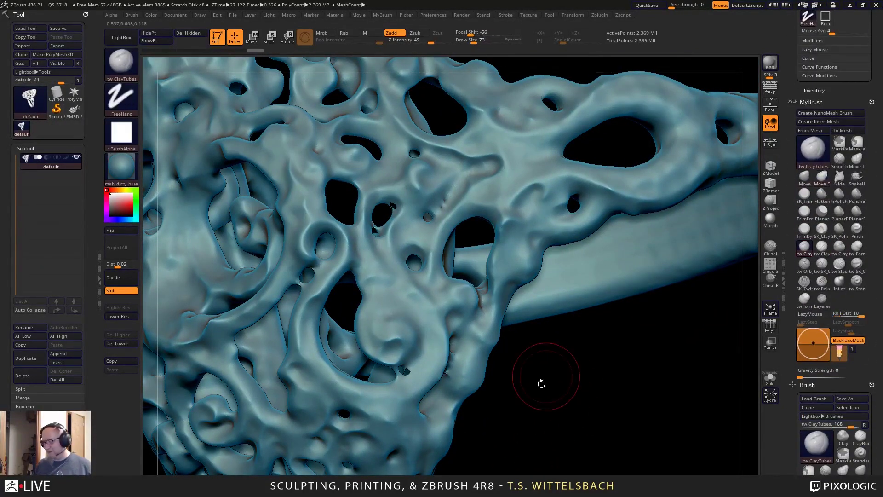
Try a tw ClayTubes stroke along the curved strand beside the scroll opening, and undo it.
{"action": "left_click_drag", "start_coordinate": [542, 380], "coordinate": [506, 318]}
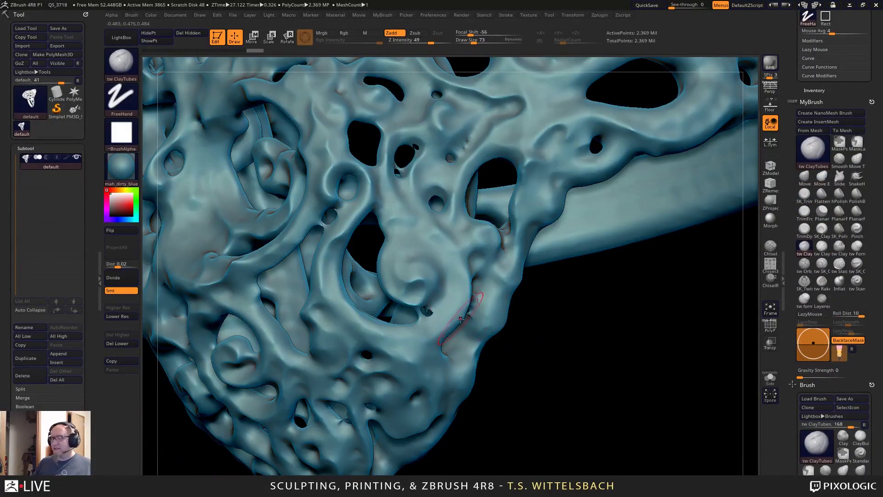
{"action": "left_click_drag", "start_coordinate": [338, 248], "coordinate": [335, 267]}
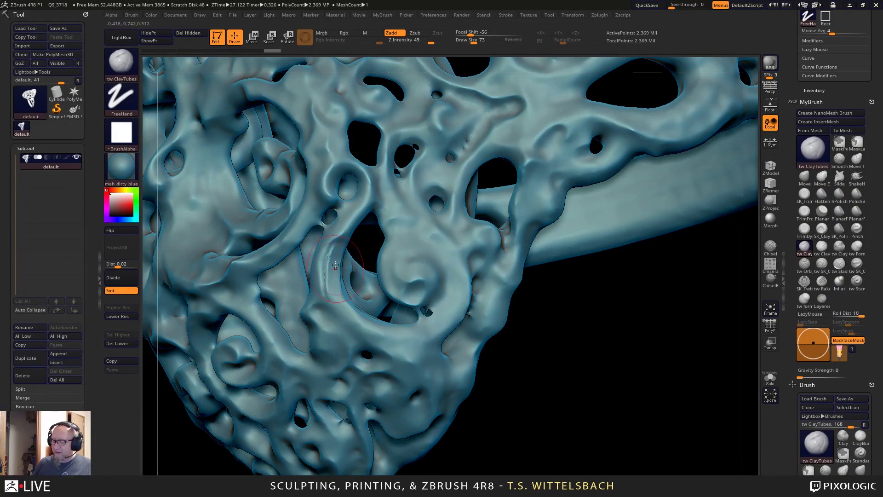
{"action": "key", "text": "ctrl+z"}
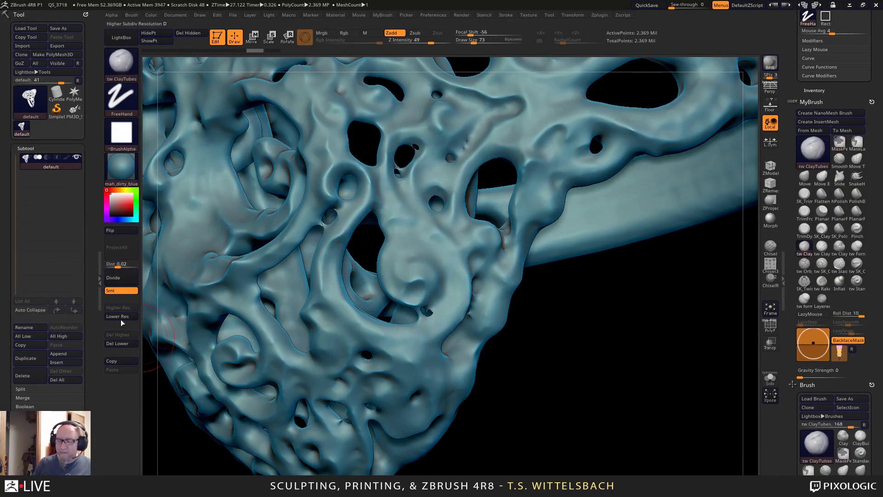
Subdivide the ring one more level and set the brush draw size to 39.
{"action": "left_click", "coordinate": [120, 278]}
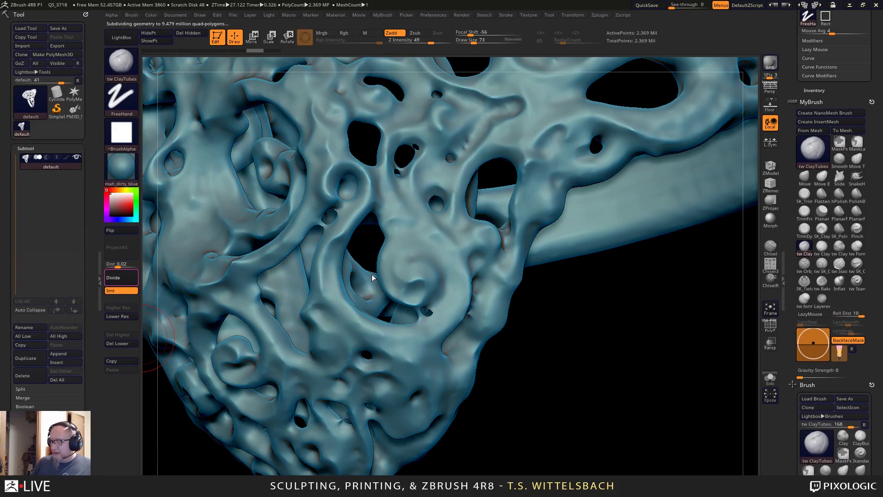
{"action": "key", "text": "space"}
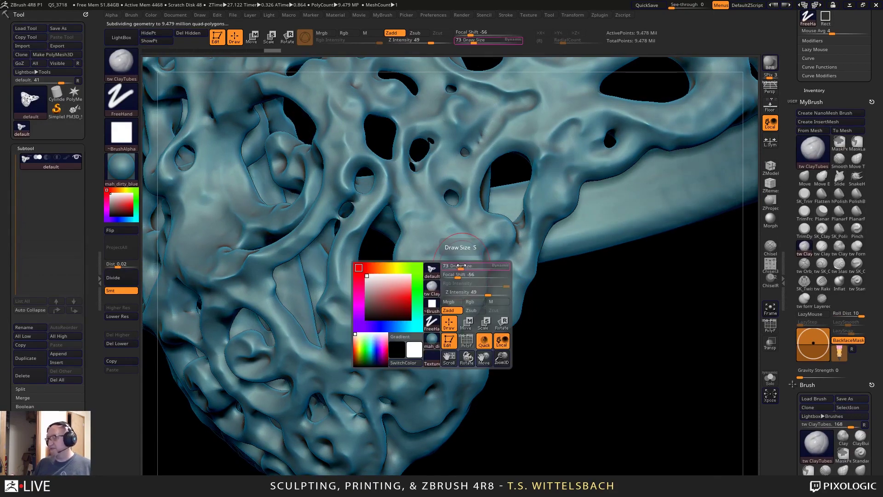
{"action": "left_click_drag", "start_coordinate": [462, 268], "coordinate": [457, 269]}
Isolate the area around the large scroll with SelectRect, widening the visible region on the second selection.
{"action": "mouse_move", "coordinate": [541, 303]}
{"action": "left_mouse_down"}
{"action": "mouse_move", "coordinate": [639, 327]}
{"action": "mouse_move", "coordinate": [650, 210]}
{"action": "left_mouse_up"}
{"action": "mouse_move", "coordinate": [662, 154]}
{"action": "left_mouse_down", "text": "ctrl+shift"}
{"action": "mouse_move", "coordinate": [359, 378]}
{"action": "mouse_move", "coordinate": [331, 381]}
{"action": "mouse_move", "coordinate": [341, 378]}
{"action": "mouse_move", "coordinate": [322, 393]}
{"action": "left_mouse_up", "text": "ctrl+shift"}
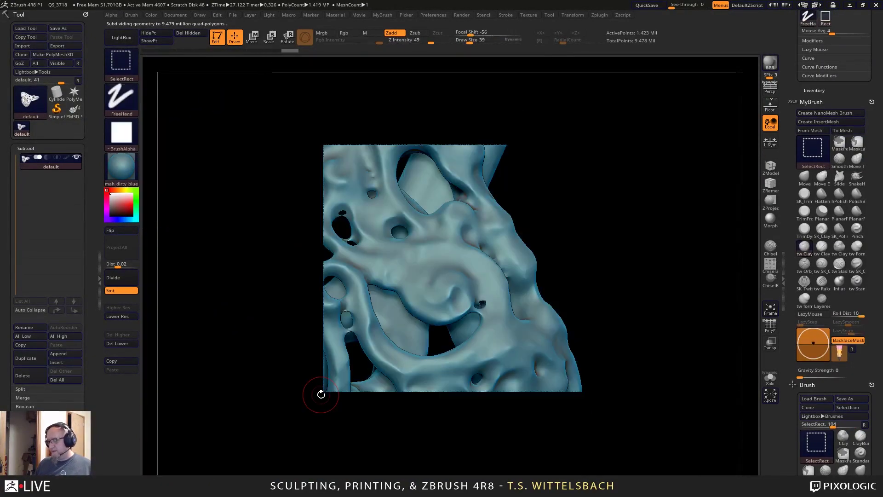
{"action": "left_click", "coordinate": [628, 365], "text": "ctrl+shift"}
{"action": "mouse_move", "coordinate": [608, 175]}
{"action": "left_mouse_down", "text": "ctrl+shift"}
{"action": "mouse_move", "coordinate": [444, 469]}
{"action": "mouse_move", "coordinate": [347, 473]}
{"action": "mouse_move", "coordinate": [371, 437]}
{"action": "mouse_move", "coordinate": [307, 440]}
{"action": "mouse_move", "coordinate": [291, 438]}
{"action": "mouse_move", "coordinate": [296, 426]}
{"action": "left_mouse_up", "text": "ctrl+shift"}
{"action": "mouse_move", "coordinate": [653, 387]}
{"action": "left_mouse_down"}
{"action": "mouse_move", "coordinate": [628, 401]}
{"action": "mouse_move", "coordinate": [704, 358]}
{"action": "mouse_move", "coordinate": [709, 436]}
{"action": "mouse_move", "coordinate": [653, 404]}
{"action": "mouse_move", "coordinate": [694, 320]}
{"action": "mouse_move", "coordinate": [707, 258]}
{"action": "mouse_move", "coordinate": [665, 300]}
{"action": "mouse_move", "coordinate": [700, 272]}
{"action": "mouse_move", "coordinate": [625, 297]}
{"action": "mouse_move", "coordinate": [686, 300]}
{"action": "mouse_move", "coordinate": [714, 312]}
{"action": "mouse_move", "coordinate": [662, 330]}
{"action": "mouse_move", "coordinate": [667, 338]}
{"action": "mouse_move", "coordinate": [630, 275]}
{"action": "left_mouse_up"}
Set Z Intensity to 7 and sculpt flowing ridges along the large scroll, its spiral centre and the adjoining small curls.
{"action": "key", "text": "space"}
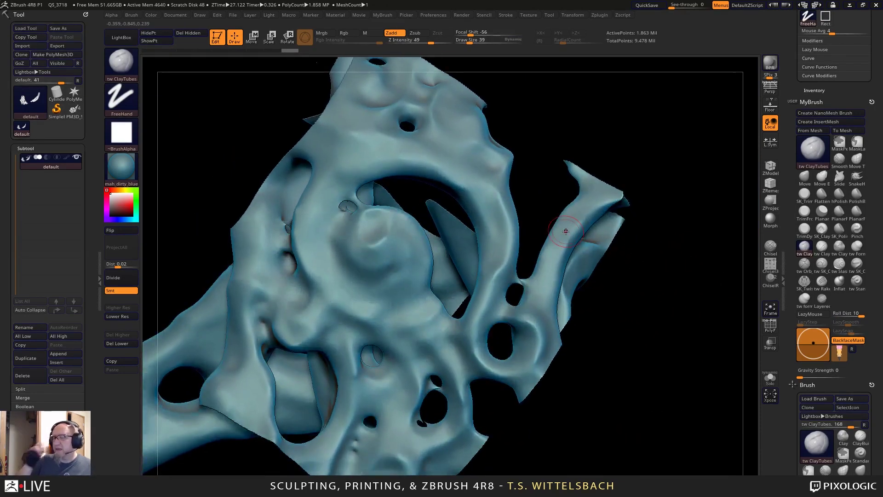
{"action": "left_click_drag", "start_coordinate": [431, 42], "coordinate": [411, 42]}
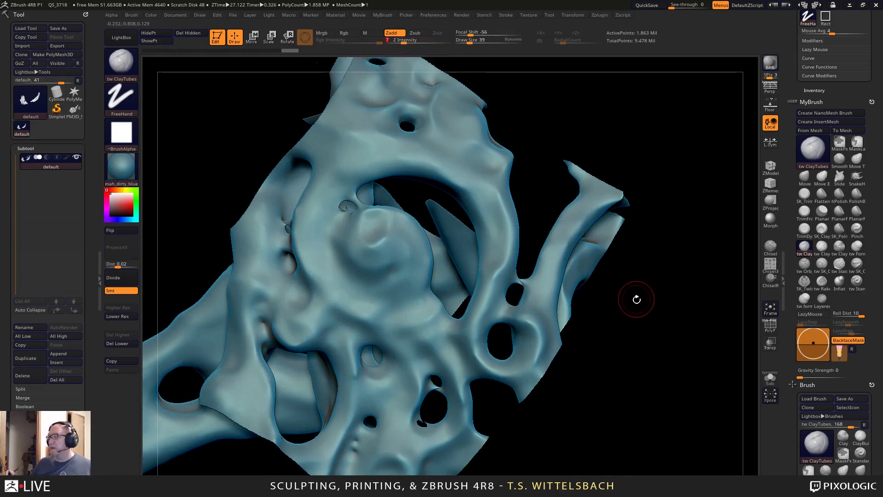
{"action": "left_click_drag", "start_coordinate": [637, 300], "coordinate": [628, 290]}
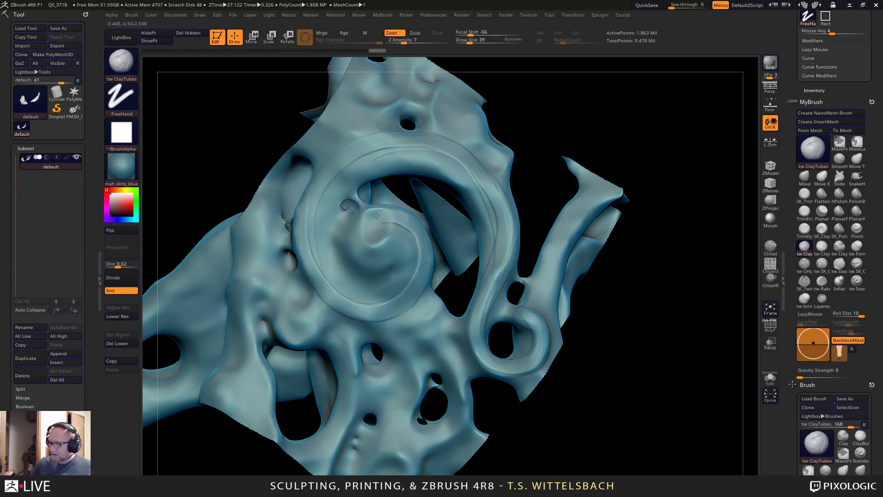
{"action": "left_click_drag", "start_coordinate": [383, 237], "coordinate": [359, 237]}
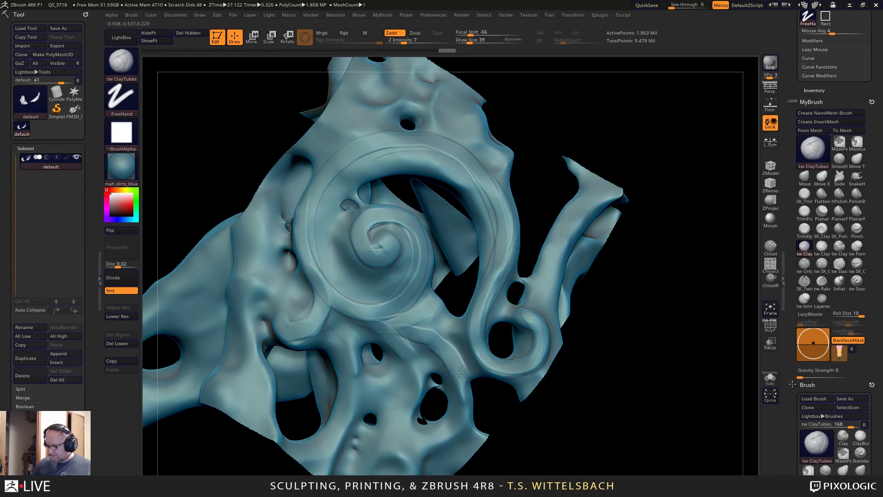
{"action": "mouse_move", "coordinate": [581, 402]}
{"action": "left_mouse_down"}
{"action": "mouse_move", "coordinate": [614, 377]}
{"action": "mouse_move", "coordinate": [592, 366]}
{"action": "mouse_move", "coordinate": [594, 329]}
{"action": "mouse_move", "coordinate": [623, 252]}
{"action": "left_mouse_up"}
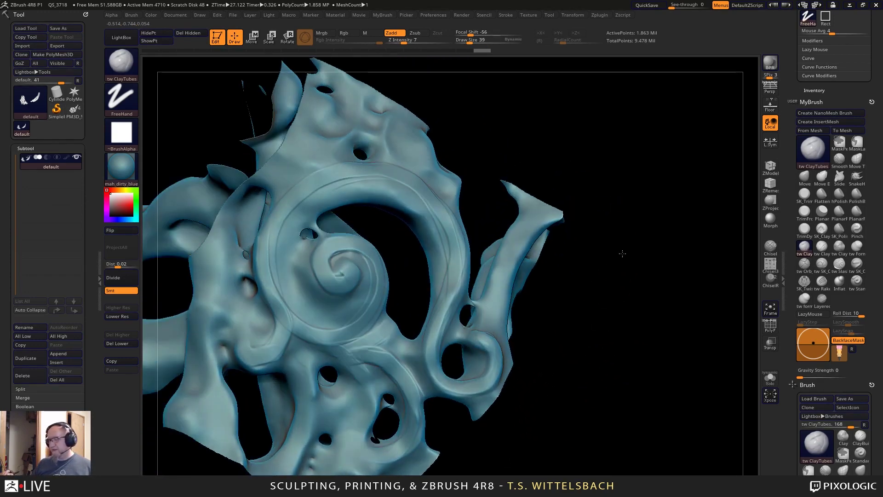
Hide the stray strand and surplus ring geometry around the large scroll with rectangular selections.
{"action": "left_click_drag", "start_coordinate": [668, 137], "coordinate": [474, 326], "text": "ctrl+shift"}
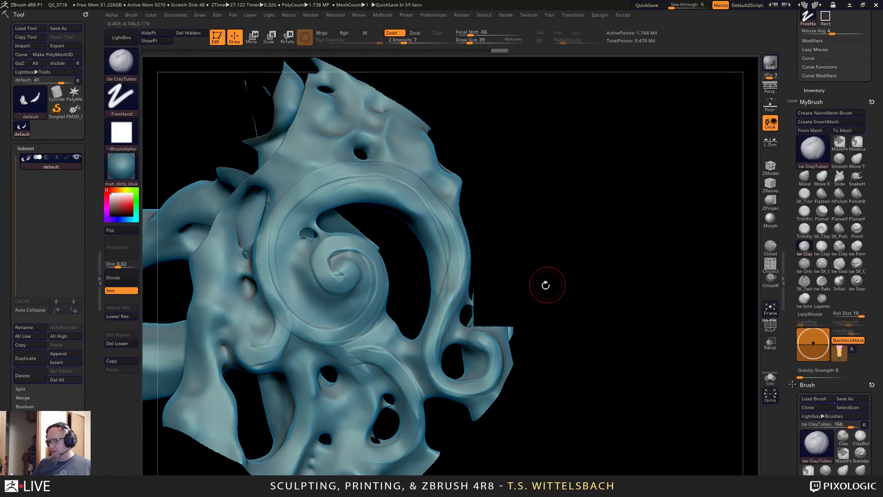
{"action": "left_click_drag", "start_coordinate": [545, 285], "coordinate": [616, 239]}
{"action": "left_click_drag", "start_coordinate": [577, 97], "coordinate": [349, 245], "text": "ctrl+shift"}
{"action": "mouse_move", "coordinate": [661, 334]}
{"action": "left_mouse_down"}
{"action": "mouse_move", "coordinate": [680, 294]}
{"action": "mouse_move", "coordinate": [676, 225]}
{"action": "mouse_move", "coordinate": [654, 260]}
{"action": "left_mouse_up"}
{"action": "mouse_move", "coordinate": [680, 296]}
{"action": "left_mouse_down"}
{"action": "mouse_move", "coordinate": [554, 234]}
{"action": "mouse_move", "coordinate": [604, 205]}
{"action": "mouse_move", "coordinate": [621, 168]}
{"action": "mouse_move", "coordinate": [512, 86]}
{"action": "mouse_move", "coordinate": [657, 167]}
{"action": "mouse_move", "coordinate": [656, 203]}
{"action": "mouse_move", "coordinate": [635, 130]}
{"action": "mouse_move", "coordinate": [692, 264]}
{"action": "mouse_move", "coordinate": [687, 238]}
{"action": "mouse_move", "coordinate": [664, 253]}
{"action": "left_mouse_up"}
{"action": "key", "text": "ctrl"}
{"action": "left_click_drag", "start_coordinate": [446, 178], "coordinate": [457, 161]}
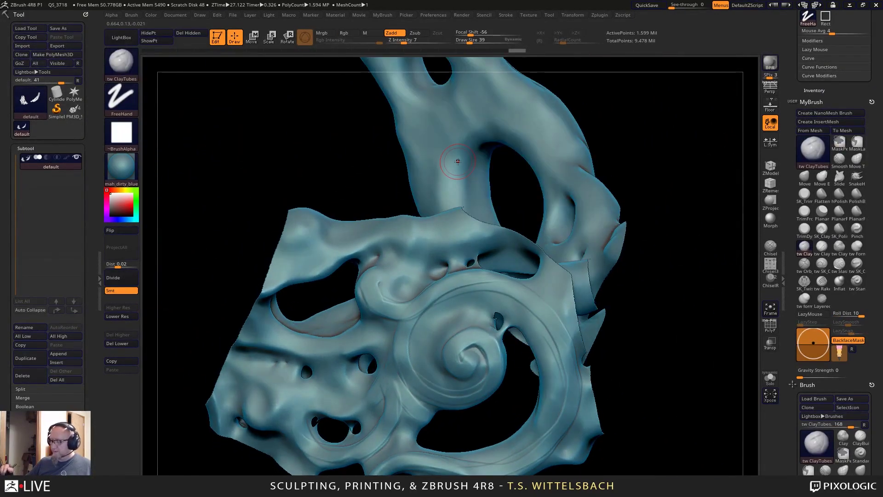
{"action": "mouse_move", "coordinate": [266, 234]}
{"action": "left_mouse_down"}
{"action": "mouse_move", "coordinate": [296, 148]}
{"action": "mouse_move", "coordinate": [317, 133]}
{"action": "left_mouse_up"}
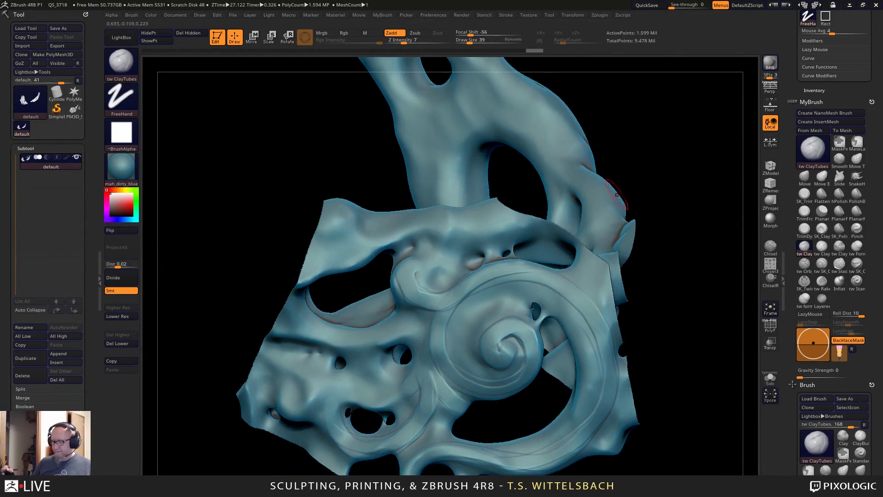
{"action": "left_click_drag", "start_coordinate": [216, 129], "coordinate": [380, 482], "text": "ctrl+shift"}
{"action": "mouse_move", "coordinate": [682, 442]}
{"action": "left_mouse_down"}
{"action": "mouse_move", "coordinate": [704, 405]}
{"action": "mouse_move", "coordinate": [678, 296]}
{"action": "mouse_move", "coordinate": [623, 366]}
{"action": "mouse_move", "coordinate": [571, 343]}
{"action": "left_mouse_up"}
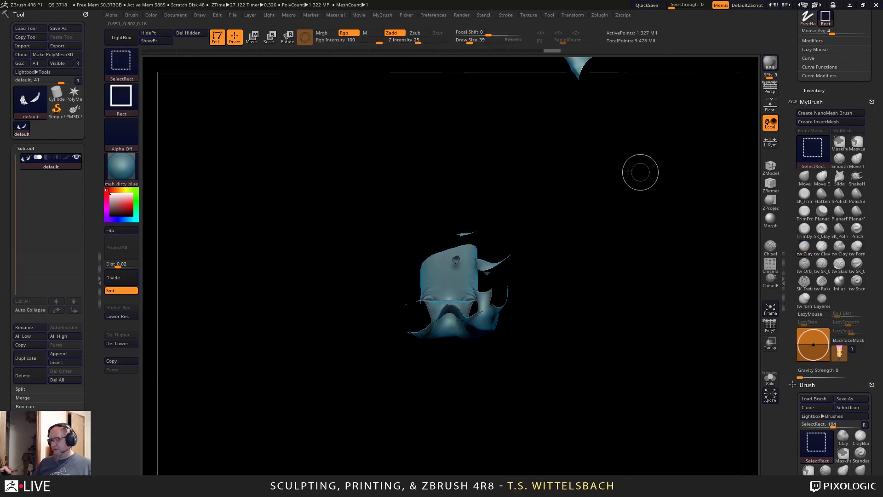
Hide the rest of the ring around the large scroll, redoing the first selection so the scroll and its adjoining curls stay isolated.
{"action": "left_click_drag", "start_coordinate": [639, 171], "coordinate": [355, 391], "text": "ctrl+alt+shift"}
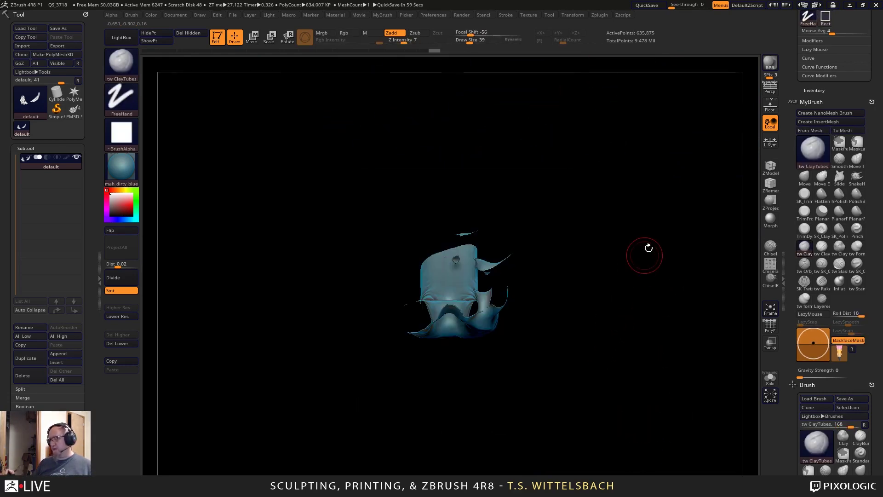
{"action": "key", "text": "ctrl+z"}
{"action": "left_click_drag", "start_coordinate": [643, 149], "coordinate": [378, 391], "text": "ctrl+shift"}
{"action": "left_click_drag", "start_coordinate": [582, 253], "coordinate": [555, 430]}
{"action": "left_click_drag", "start_coordinate": [615, 254], "coordinate": [532, 342]}
{"action": "left_click_drag", "start_coordinate": [531, 341], "coordinate": [561, 306], "text": "alt"}
{"action": "mouse_move", "coordinate": [610, 287]}
{"action": "left_mouse_down", "text": "alt"}
{"action": "mouse_move", "coordinate": [590, 304]}
{"action": "mouse_move", "coordinate": [639, 400]}
{"action": "mouse_move", "coordinate": [557, 363]}
{"action": "left_mouse_up", "text": "alt"}
{"action": "left_click_drag", "start_coordinate": [581, 405], "coordinate": [656, 387], "text": "alt"}
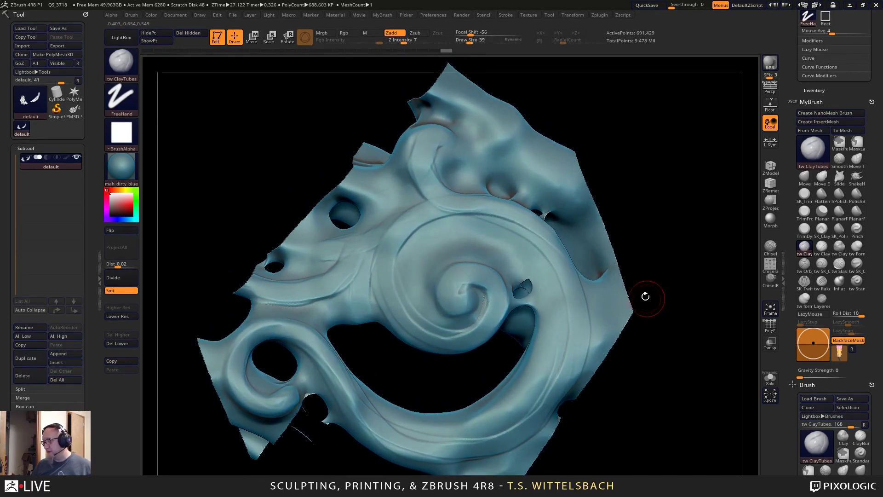
Set the draw size to 48 and sculpt flowing ridges along the large scroll's band and into its spiral centre.
{"action": "key", "text": "space"}
{"action": "left_click_drag", "start_coordinate": [453, 256], "coordinate": [460, 256]}
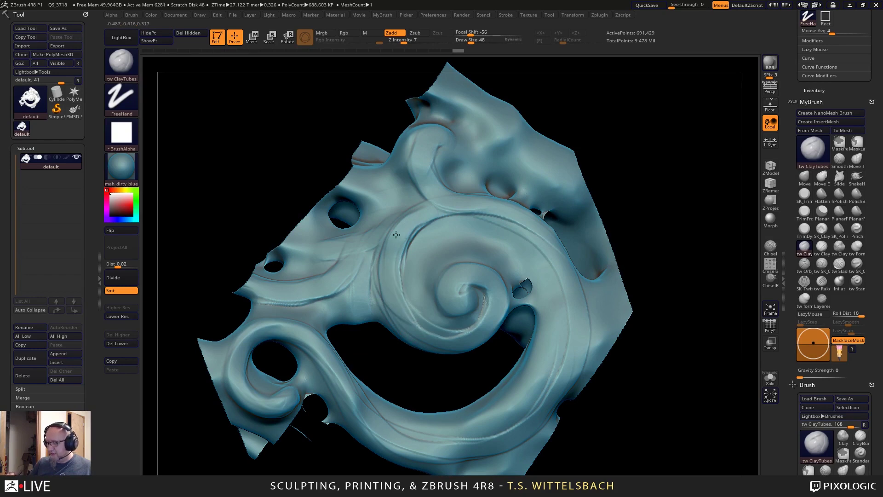
{"action": "mouse_move", "coordinate": [488, 309]}
{"action": "left_mouse_down"}
{"action": "mouse_move", "coordinate": [464, 335]}
{"action": "mouse_move", "coordinate": [431, 335]}
{"action": "left_mouse_up"}
{"action": "mouse_move", "coordinate": [448, 300]}
{"action": "left_mouse_down"}
{"action": "mouse_move", "coordinate": [493, 303]}
{"action": "mouse_move", "coordinate": [396, 257]}
{"action": "mouse_move", "coordinate": [542, 241]}
{"action": "left_mouse_up"}
{"action": "mouse_move", "coordinate": [556, 382]}
{"action": "left_mouse_down"}
{"action": "mouse_move", "coordinate": [479, 442]}
{"action": "mouse_move", "coordinate": [354, 405]}
{"action": "mouse_move", "coordinate": [258, 331]}
{"action": "mouse_move", "coordinate": [254, 406]}
{"action": "mouse_move", "coordinate": [326, 369]}
{"action": "left_mouse_up"}
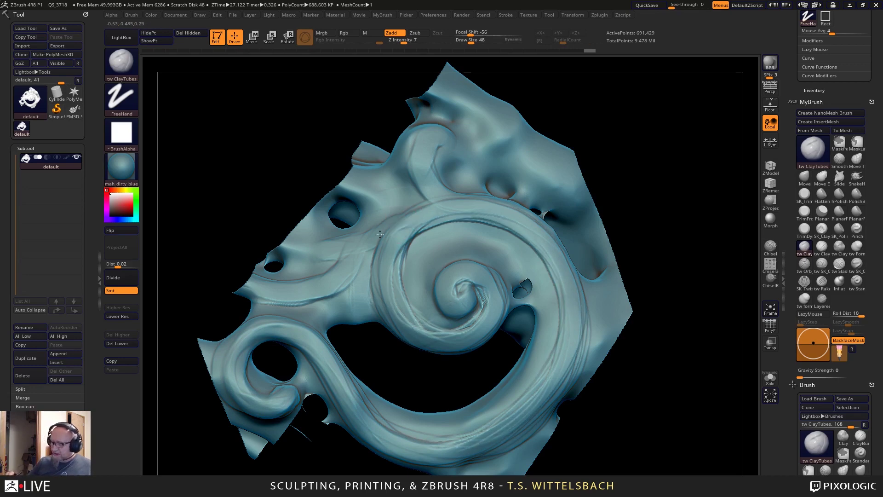
Sculpt flowing ridges on the side strand and the small curl above the scroll, deepening the surface beside that curl.
{"action": "mouse_move", "coordinate": [380, 234]}
{"action": "left_mouse_down"}
{"action": "mouse_move", "coordinate": [317, 292]}
{"action": "mouse_move", "coordinate": [396, 207]}
{"action": "mouse_move", "coordinate": [350, 277]}
{"action": "mouse_move", "coordinate": [338, 272]}
{"action": "left_mouse_up"}
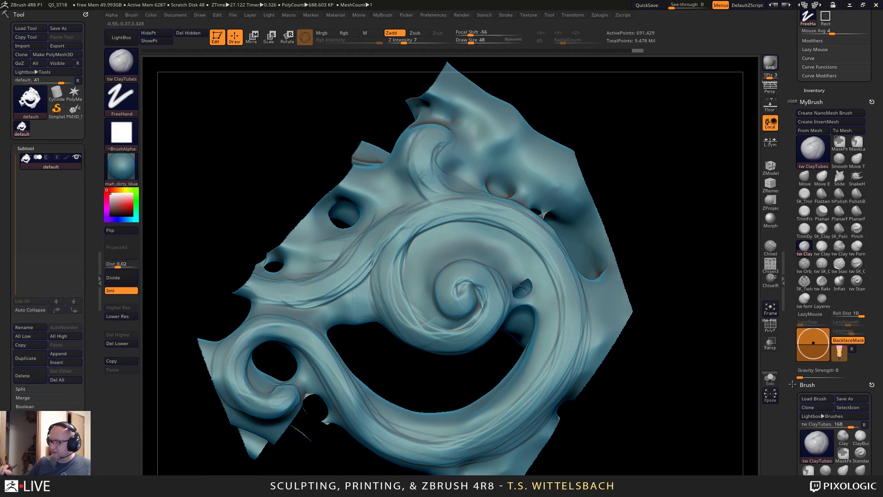
{"action": "mouse_move", "coordinate": [453, 142]}
{"action": "left_mouse_down"}
{"action": "mouse_move", "coordinate": [440, 160]}
{"action": "mouse_move", "coordinate": [480, 169]}
{"action": "mouse_move", "coordinate": [495, 126]}
{"action": "left_mouse_up"}
{"action": "mouse_move", "coordinate": [421, 131]}
{"action": "left_mouse_down"}
{"action": "mouse_move", "coordinate": [458, 202]}
{"action": "mouse_move", "coordinate": [557, 276]}
{"action": "mouse_move", "coordinate": [582, 354]}
{"action": "left_mouse_up"}
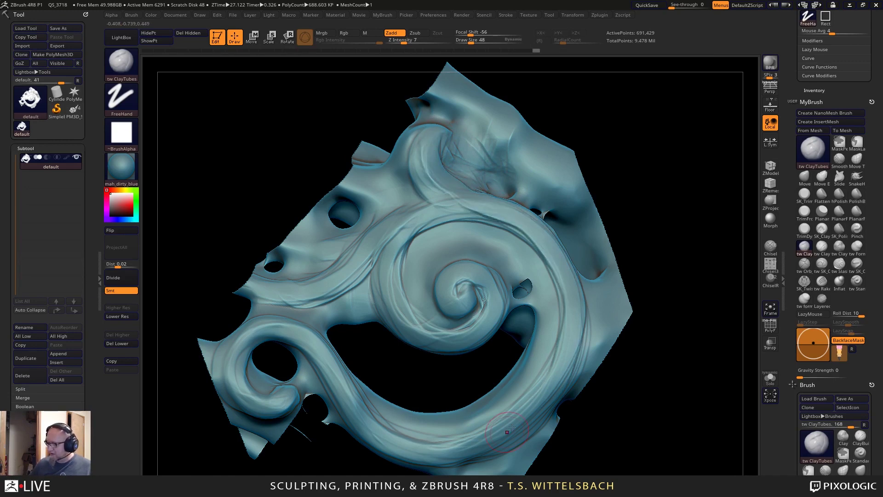
{"action": "left_click_drag", "start_coordinate": [627, 402], "coordinate": [562, 271]}
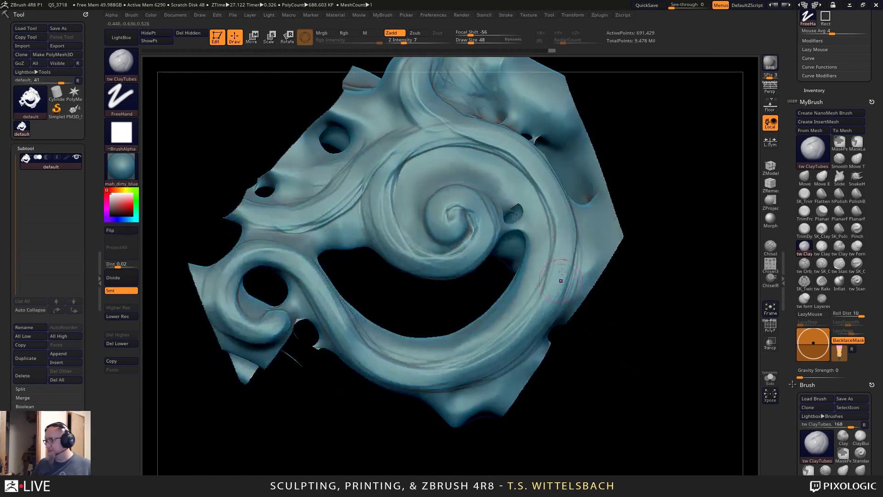
{"action": "mouse_move", "coordinate": [559, 389]}
{"action": "left_mouse_down"}
{"action": "mouse_move", "coordinate": [645, 361]}
{"action": "mouse_move", "coordinate": [645, 380]}
{"action": "mouse_move", "coordinate": [660, 365]}
{"action": "mouse_move", "coordinate": [645, 391]}
{"action": "left_mouse_up"}
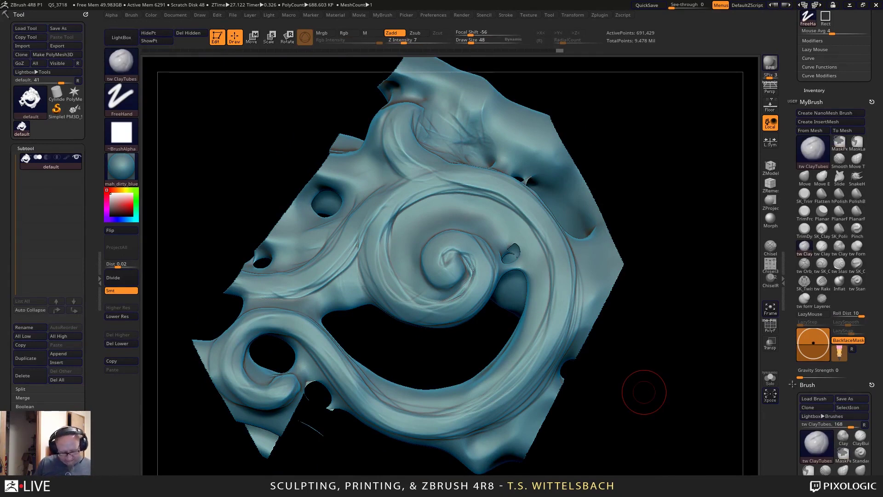
Find PhiMatrix 1.618 among the installed Windows programs and launch it over the sculpt.
{"action": "key", "text": "super"}
{"action": "key", "text": "super"}
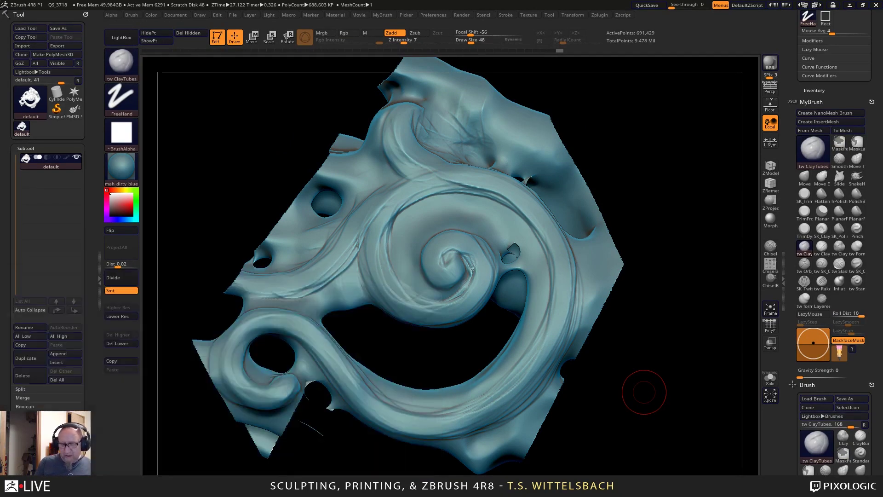
{"action": "key", "text": "super"}
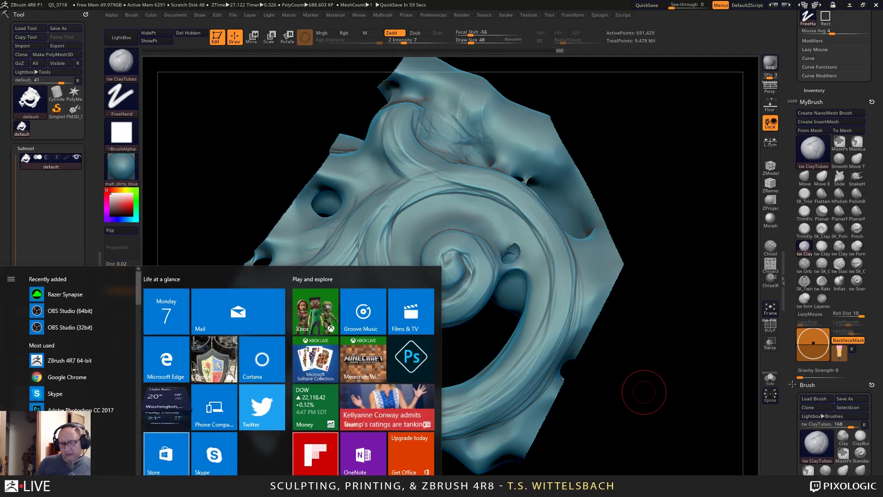
{"action": "scroll", "coordinate": [83, 341], "scroll_direction": "down", "scroll_amount": 10}
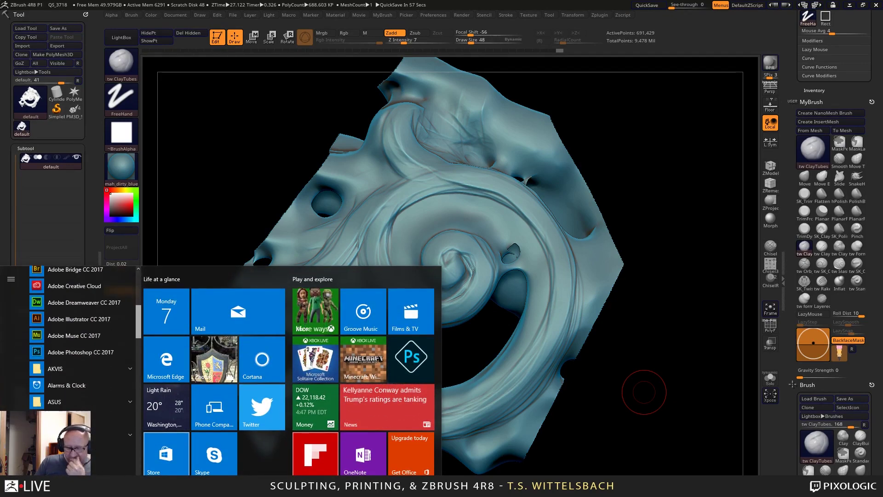
{"action": "scroll", "coordinate": [83, 340], "scroll_direction": "down", "scroll_amount": 1}
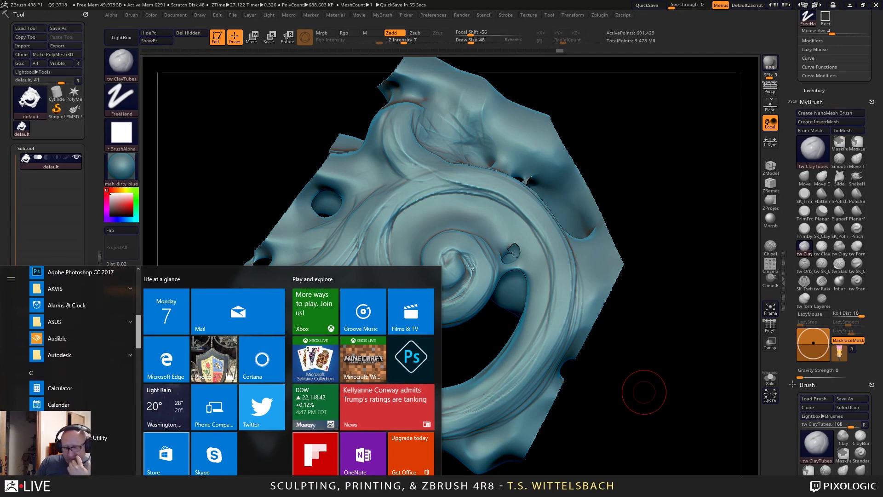
{"action": "scroll", "coordinate": [82, 341], "scroll_direction": "down", "scroll_amount": 3}
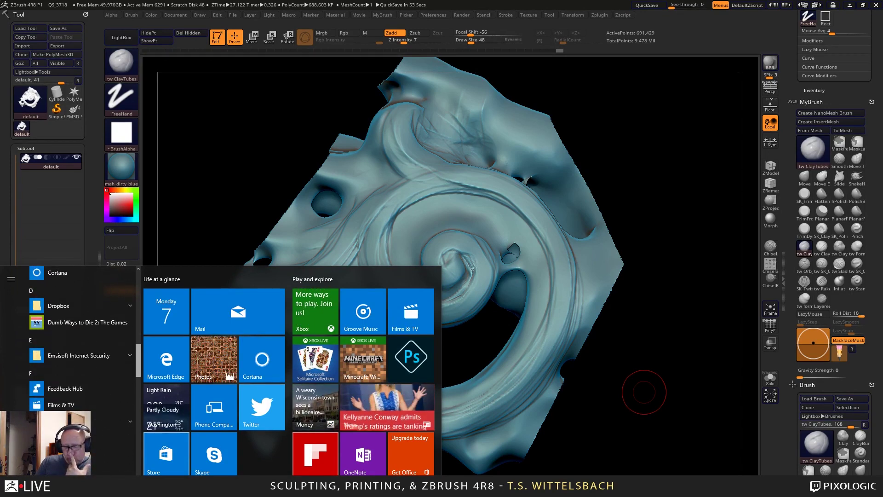
{"action": "scroll", "coordinate": [82, 340], "scroll_direction": "down", "scroll_amount": 1}
{"action": "scroll", "coordinate": [69, 345], "scroll_direction": "down", "scroll_amount": 10}
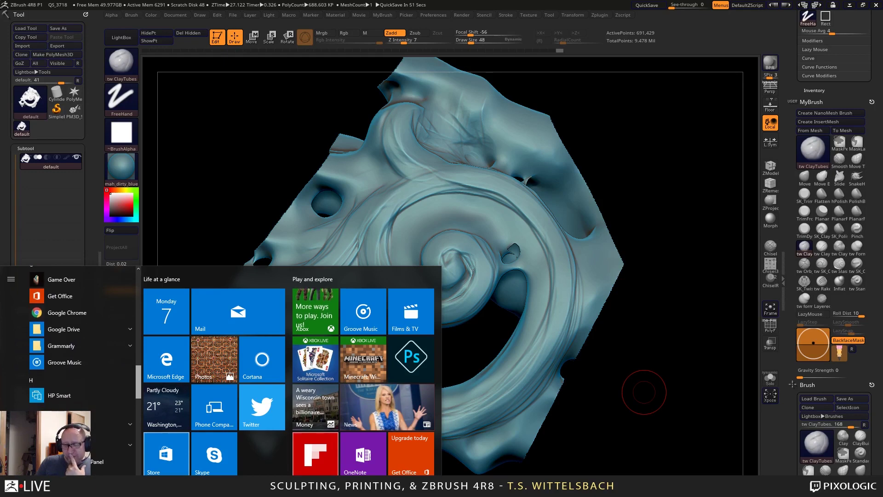
{"action": "scroll", "coordinate": [69, 345], "scroll_direction": "down", "scroll_amount": 5}
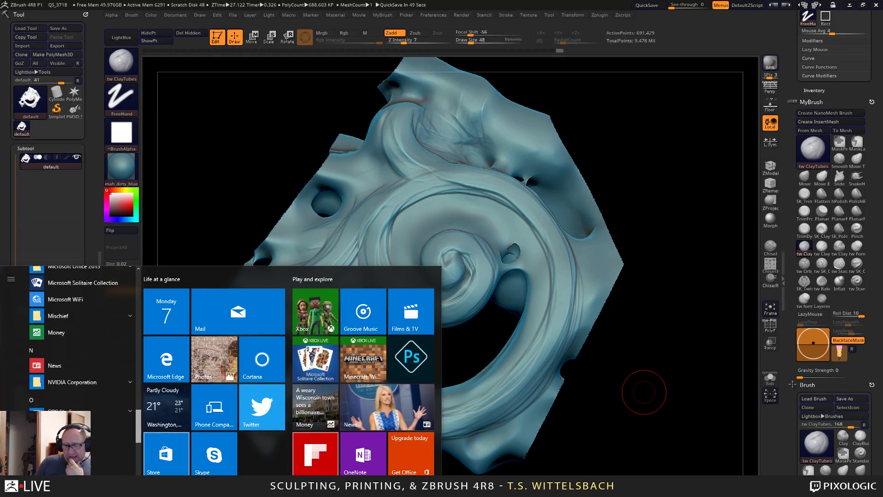
{"action": "scroll", "coordinate": [69, 345], "scroll_direction": "down", "scroll_amount": 3}
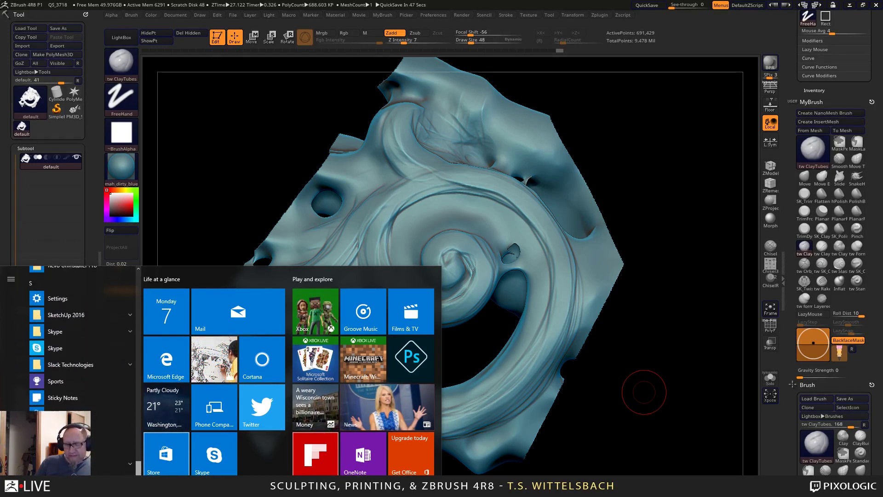
{"action": "scroll", "coordinate": [69, 345], "scroll_direction": "up", "scroll_amount": 6}
{"action": "left_click_drag", "start_coordinate": [139, 449], "coordinate": [138, 443]}
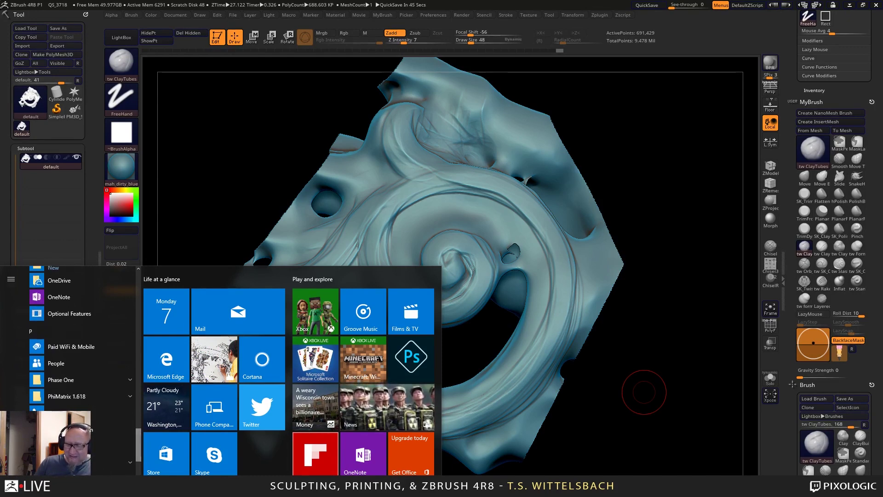
{"action": "left_click", "coordinate": [82, 397]}
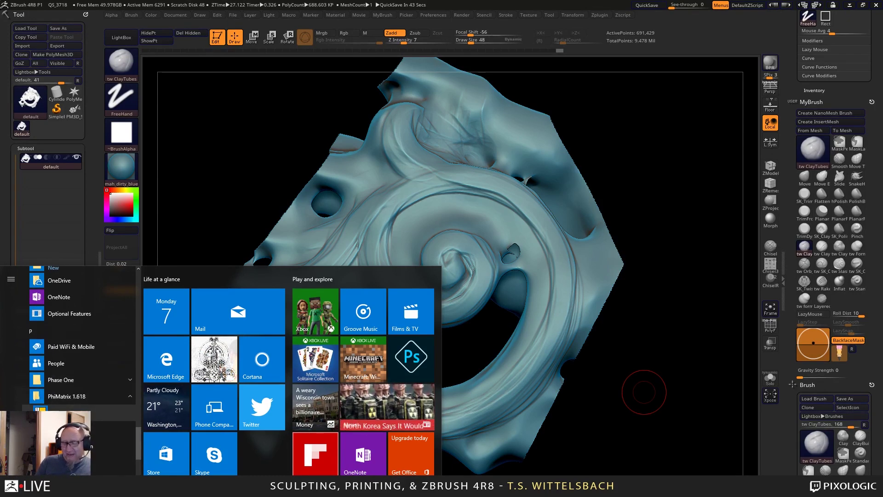
{"action": "left_click", "coordinate": [82, 410]}
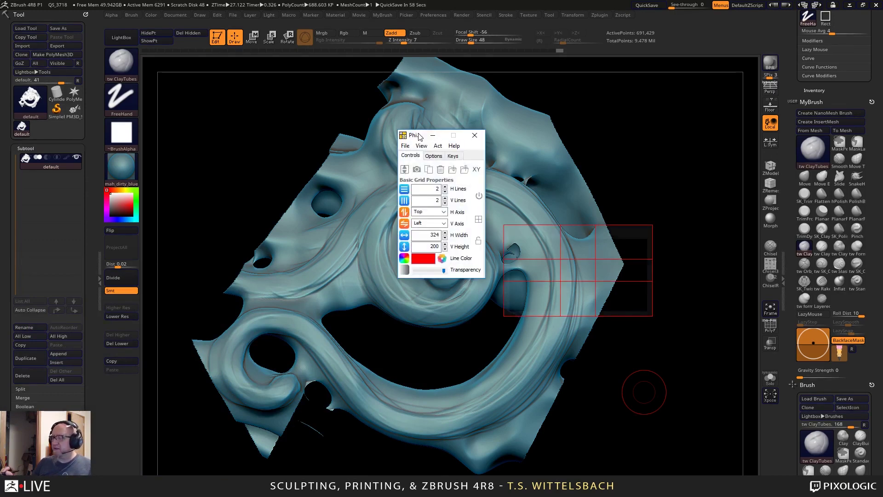
Move the PhiMatrix controls clear of the scroll and stretch the grid over it to about 796 by 586.
{"action": "left_click_drag", "start_coordinate": [419, 137], "coordinate": [156, 192]}
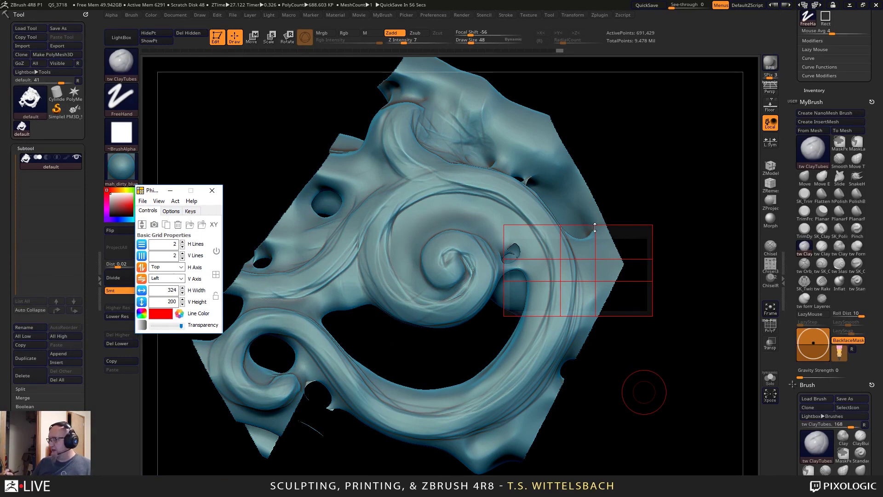
{"action": "left_click_drag", "start_coordinate": [595, 227], "coordinate": [504, 188]}
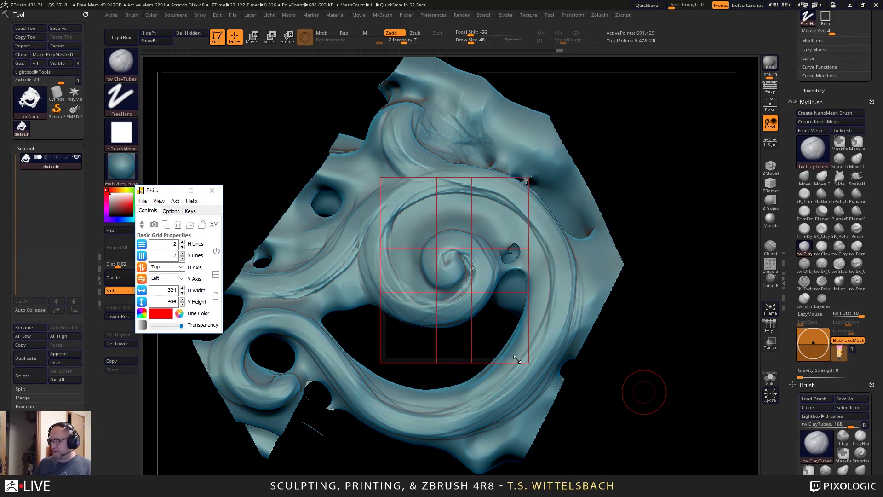
{"action": "left_click_drag", "start_coordinate": [526, 361], "coordinate": [585, 436]}
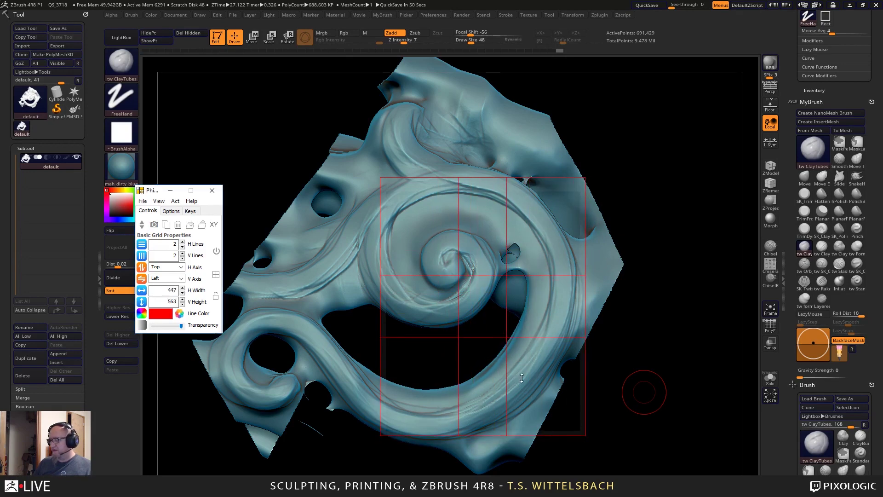
{"action": "left_click_drag", "start_coordinate": [381, 433], "coordinate": [210, 437]}
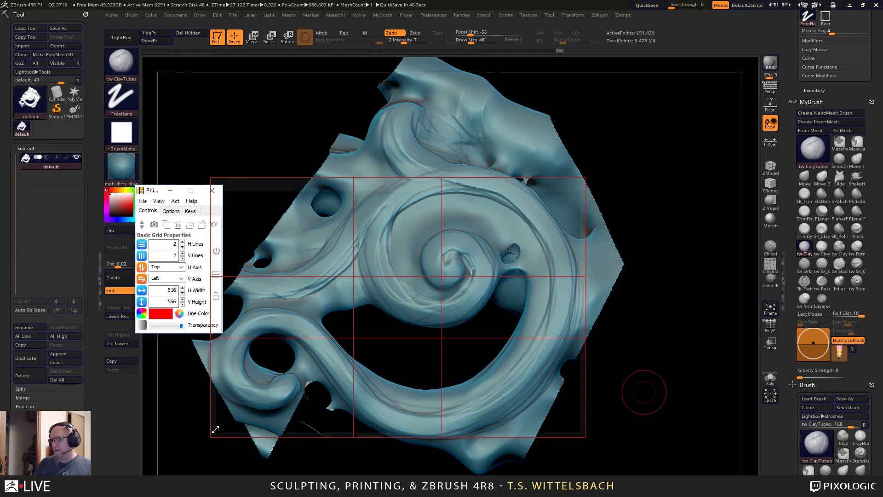
{"action": "mouse_move", "coordinate": [587, 175]}
{"action": "left_mouse_down"}
{"action": "mouse_move", "coordinate": [587, 162]}
{"action": "mouse_move", "coordinate": [577, 168]}
{"action": "left_mouse_up"}
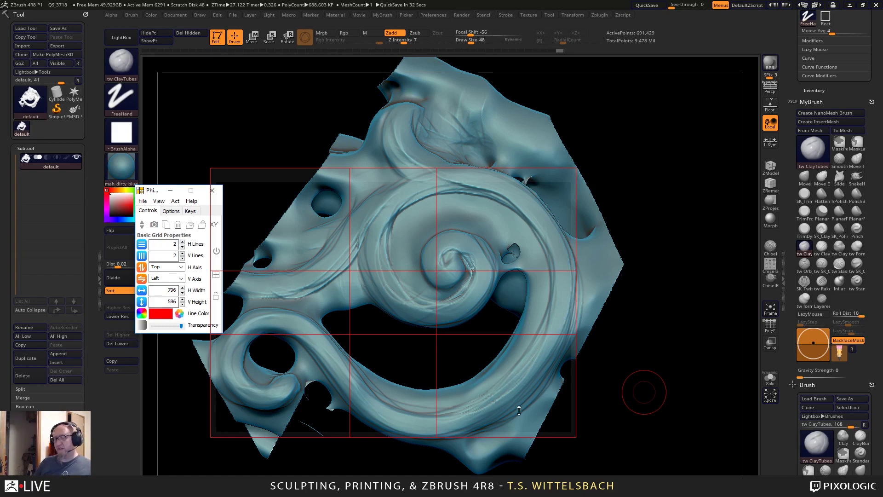
Change the grid overlay to the Landscape Upper Right golden spiral.
{"action": "left_click", "coordinate": [161, 201]}
{"action": "mouse_move", "coordinate": [158, 212]}
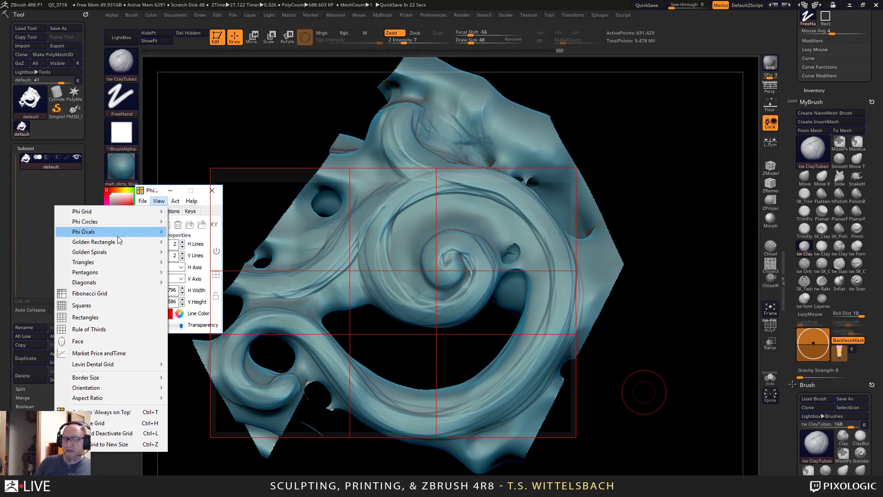
{"action": "mouse_move", "coordinate": [134, 242]}
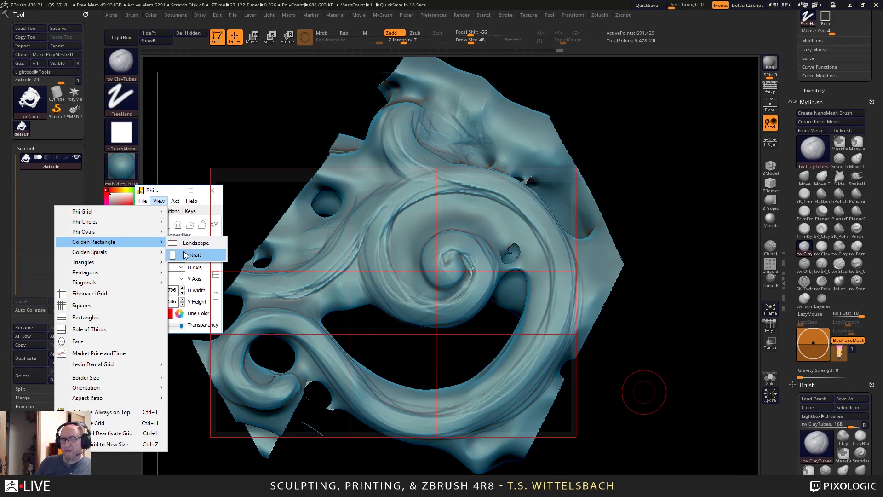
{"action": "mouse_move", "coordinate": [154, 252]}
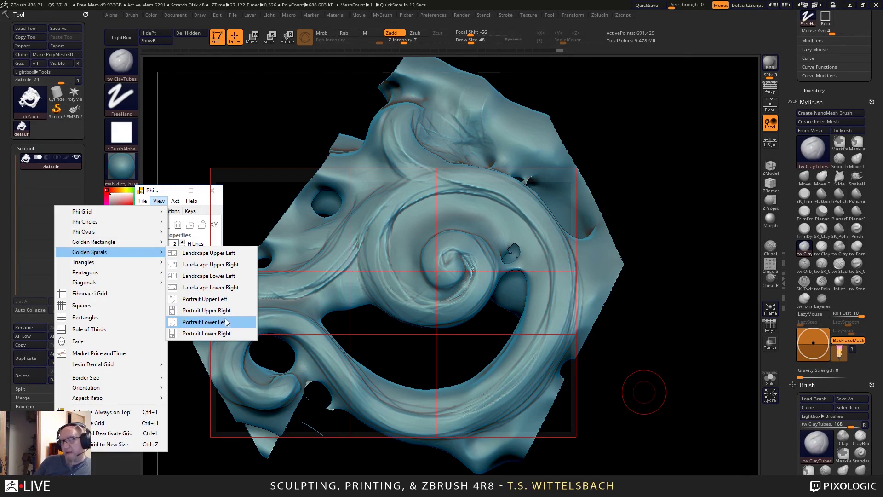
{"action": "left_click", "coordinate": [211, 265]}
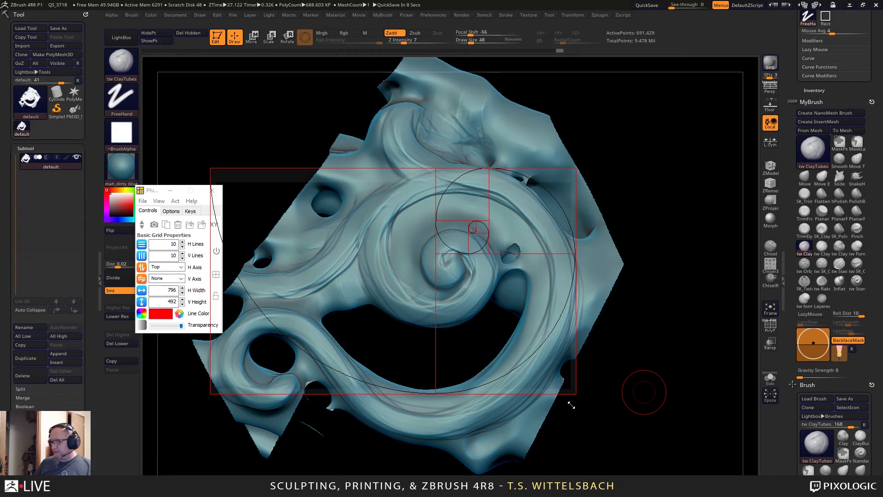
Resize the golden spiral to about 773 by 478 and align its centre with the sculpted spiral's centre.
{"action": "left_click_drag", "start_coordinate": [571, 405], "coordinate": [599, 437]}
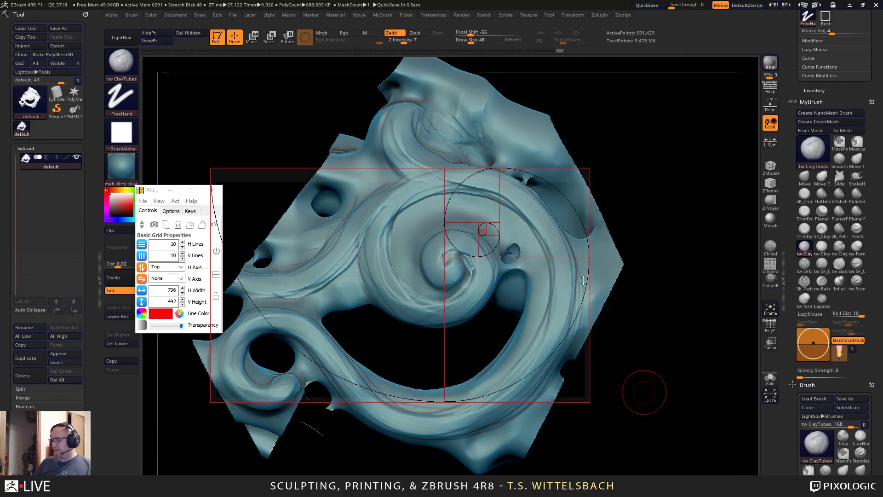
{"action": "left_click_drag", "start_coordinate": [569, 171], "coordinate": [556, 157]}
{"action": "left_click_drag", "start_coordinate": [414, 157], "coordinate": [400, 187]}
{"action": "left_click_drag", "start_coordinate": [606, 183], "coordinate": [551, 197]}
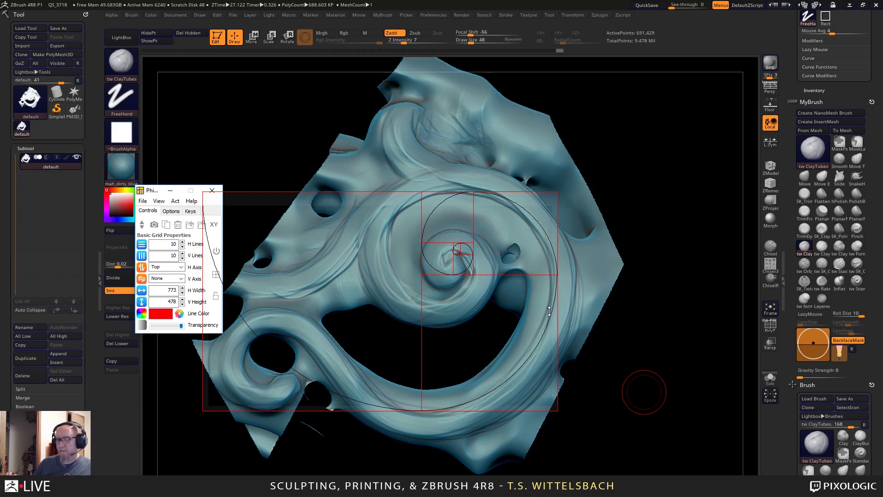
Change the overlay to the 1 Outward by 1.618 Phi Grid and resize it over the scroll to about 772 by 587.
{"action": "left_click", "coordinate": [159, 201]}
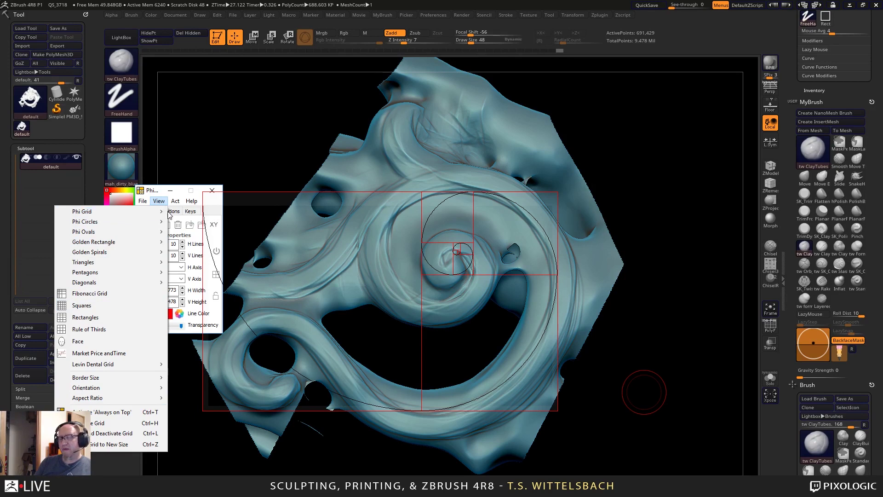
{"action": "mouse_move", "coordinate": [164, 212]}
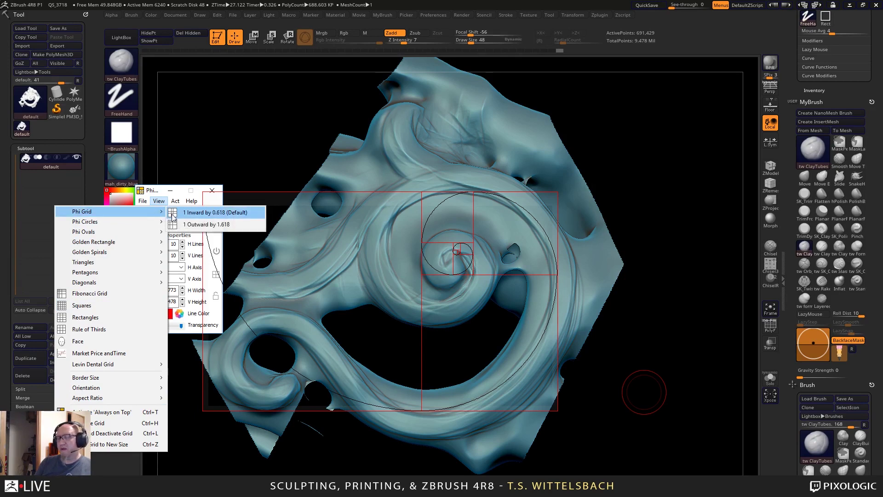
{"action": "left_click", "coordinate": [213, 225]}
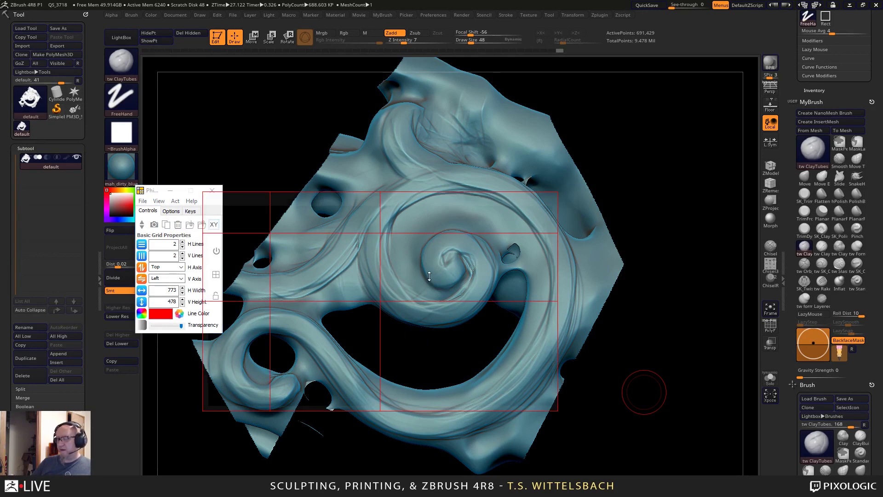
{"action": "left_click_drag", "start_coordinate": [205, 195], "coordinate": [220, 163]}
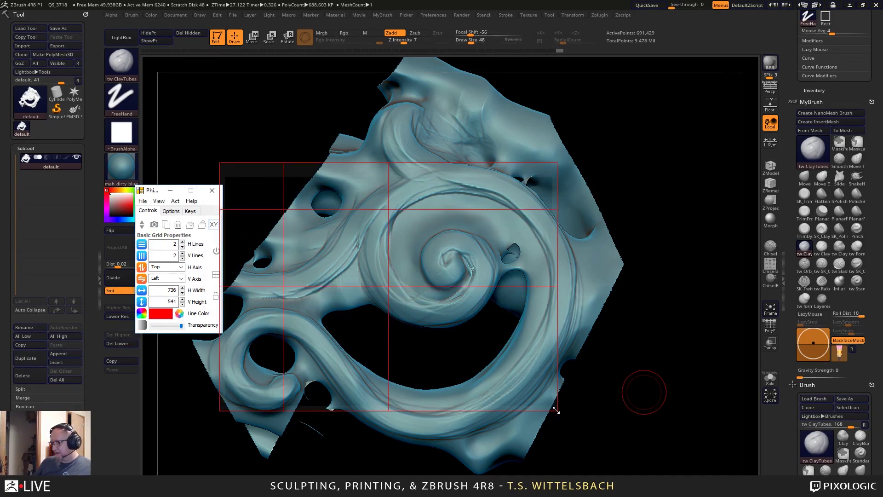
{"action": "left_click_drag", "start_coordinate": [555, 410], "coordinate": [574, 439]}
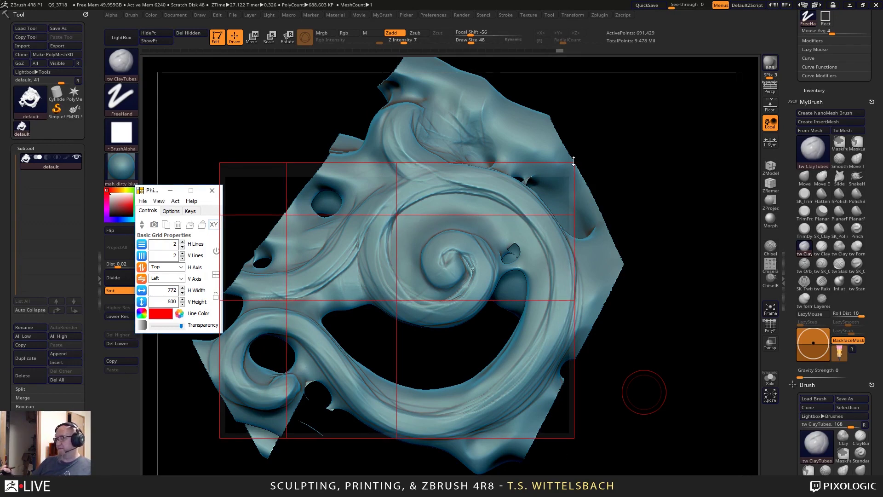
{"action": "left_click_drag", "start_coordinate": [574, 163], "coordinate": [572, 172]}
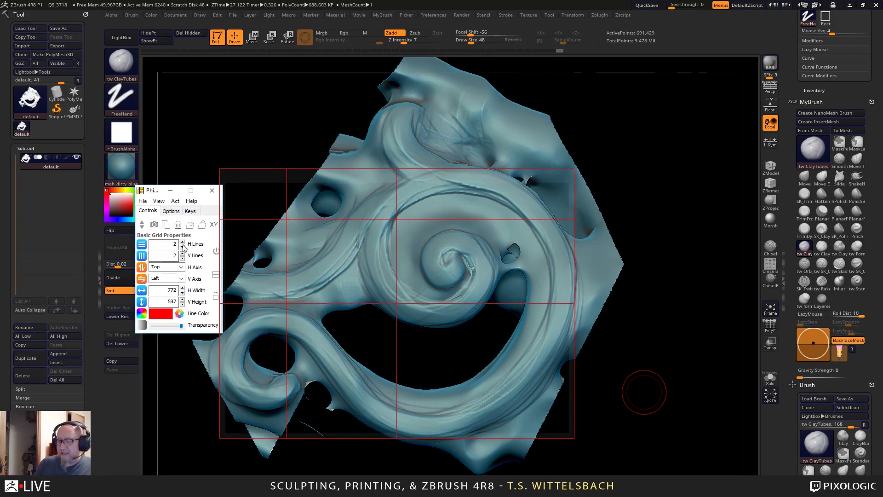
Set the grid's vertical axis to Left&Right, its horizontal axis to Top&Bottom, and both line counts to 4.
{"action": "left_click", "coordinate": [182, 279]}
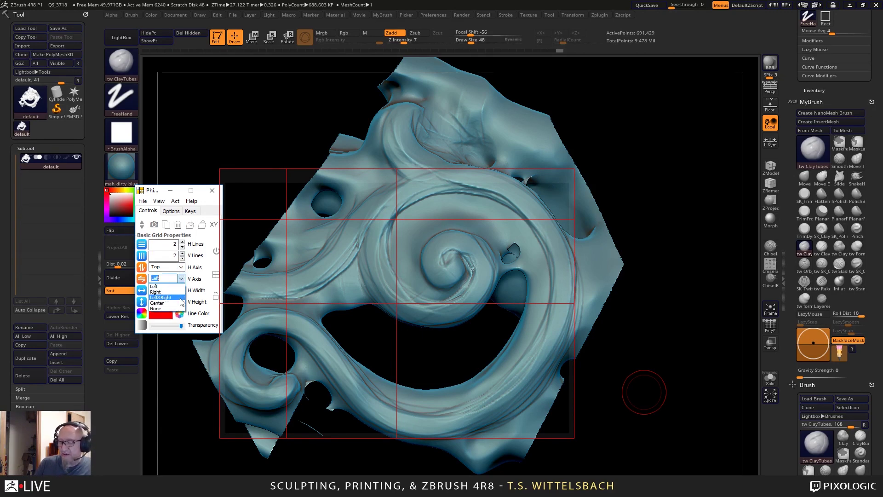
{"action": "left_click", "coordinate": [180, 298]}
{"action": "left_click", "coordinate": [179, 268]}
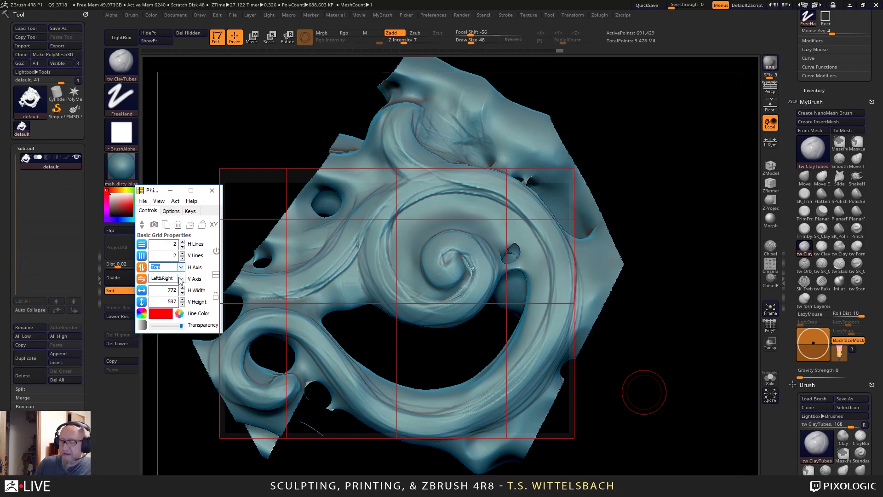
{"action": "left_click", "coordinate": [182, 267]}
{"action": "left_click", "coordinate": [181, 286]}
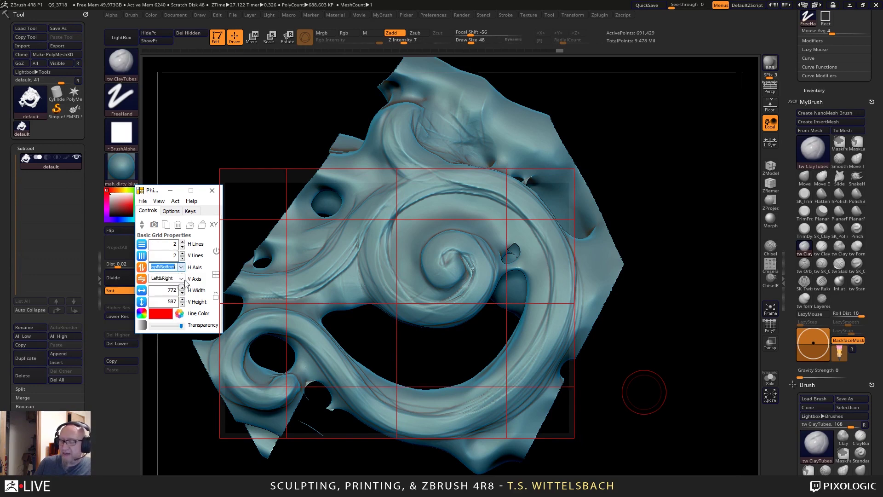
{"action": "left_click", "coordinate": [183, 254]}
{"action": "left_click", "coordinate": [183, 242]}
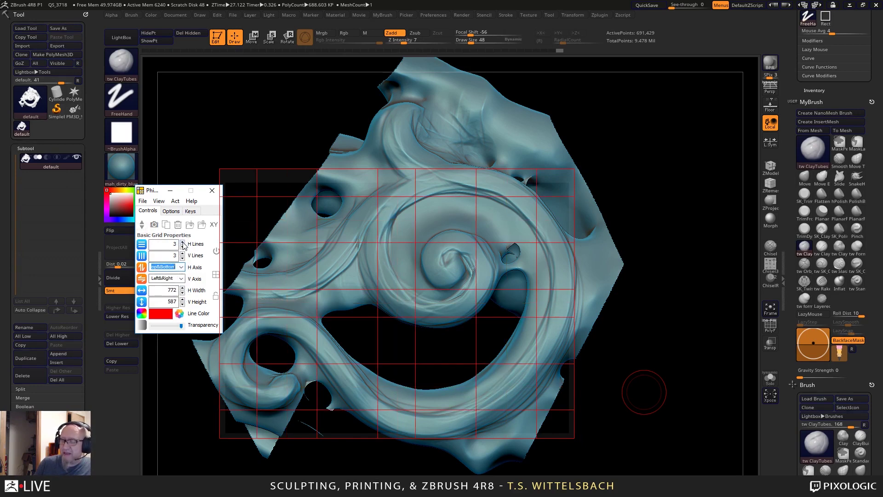
{"action": "left_click", "coordinate": [183, 243]}
{"action": "left_click", "coordinate": [183, 254]}
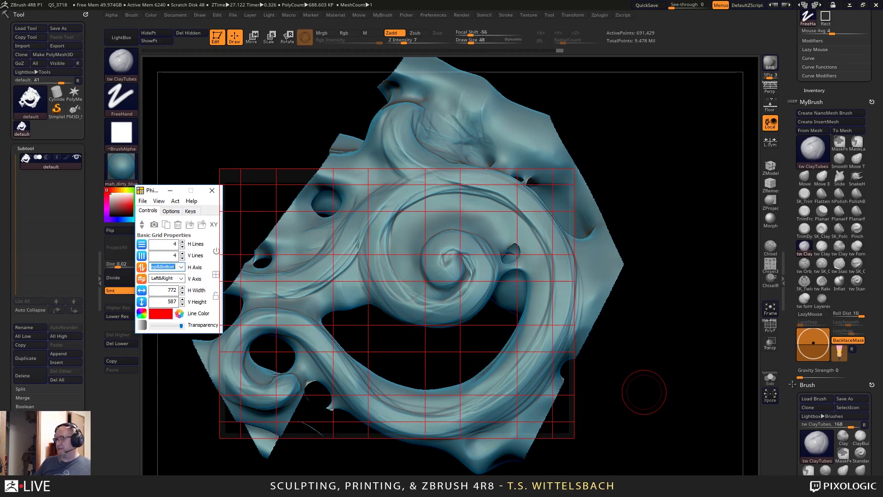
Try to reshape the scroll and shift its spiral centre toward the grid lines using the Move brush at draw size 195.
{"action": "left_click", "coordinate": [805, 178]}
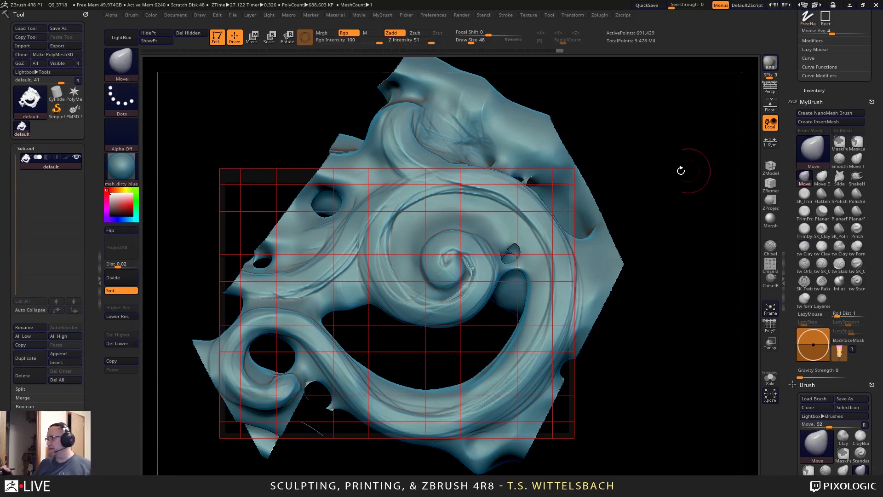
{"action": "right_click_drag", "start_coordinate": [401, 247], "coordinate": [392, 247]}
{"action": "key", "text": "space"}
{"action": "mouse_move", "coordinate": [393, 246]}
{"action": "left_mouse_down"}
{"action": "mouse_move", "coordinate": [409, 246]}
{"action": "mouse_move", "coordinate": [367, 246]}
{"action": "mouse_move", "coordinate": [374, 243]}
{"action": "left_mouse_up"}
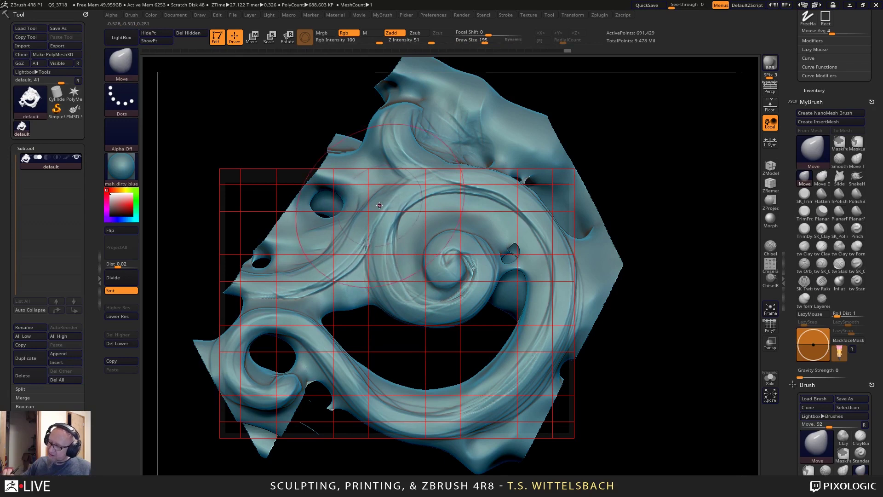
{"action": "left_click_drag", "start_coordinate": [381, 210], "coordinate": [389, 207]}
{"action": "left_click_drag", "start_coordinate": [435, 187], "coordinate": [432, 186]}
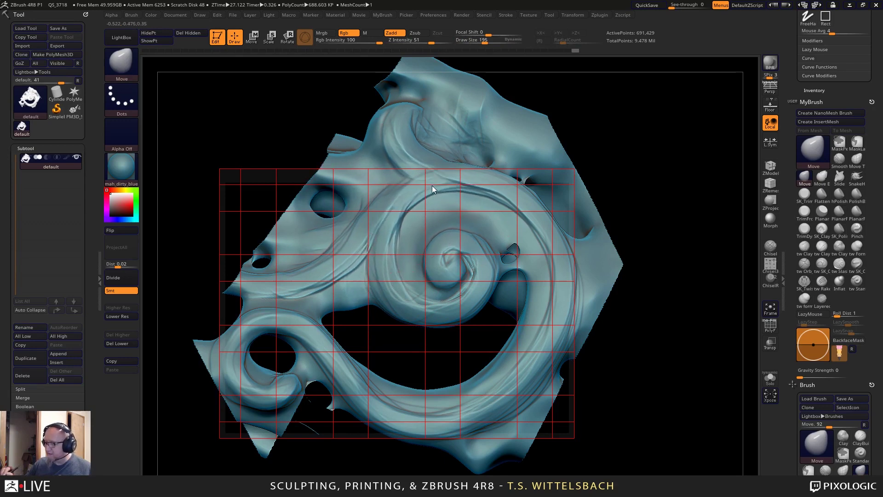
{"action": "left_click_drag", "start_coordinate": [403, 307], "coordinate": [412, 308]}
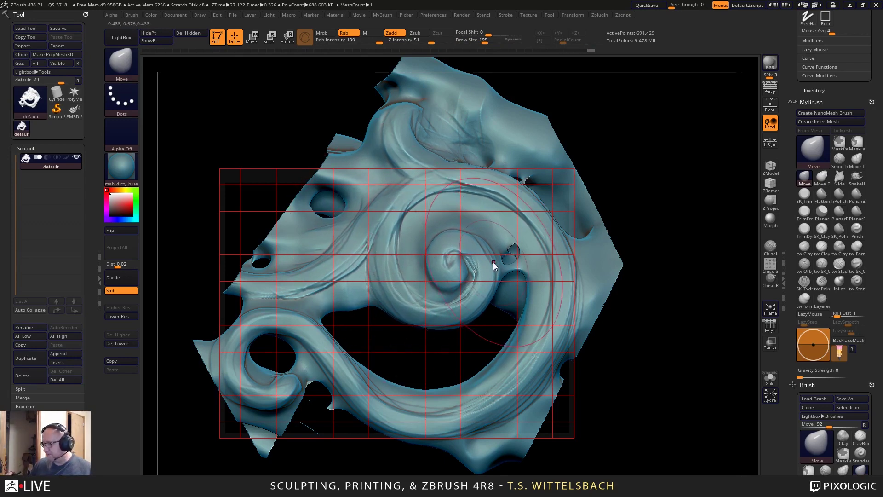
{"action": "mouse_move", "coordinate": [476, 284]}
{"action": "left_mouse_down"}
{"action": "mouse_move", "coordinate": [495, 314]}
{"action": "mouse_move", "coordinate": [506, 274]}
{"action": "mouse_move", "coordinate": [489, 243]}
{"action": "mouse_move", "coordinate": [434, 264]}
{"action": "mouse_move", "coordinate": [456, 273]}
{"action": "mouse_move", "coordinate": [487, 249]}
{"action": "mouse_move", "coordinate": [506, 299]}
{"action": "left_mouse_up"}
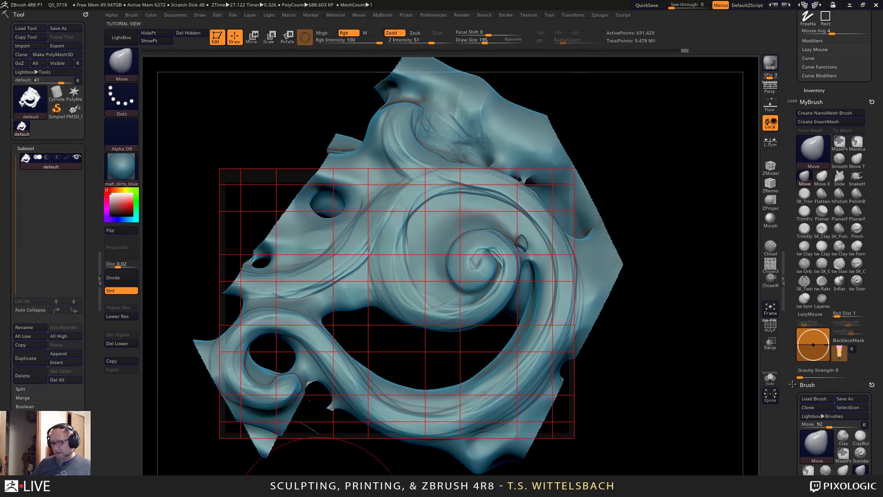
Return to PhiMatrix, change the overlay to Face, and stretch it over the spiral to about 402 by 494.
{"action": "key", "text": "super"}
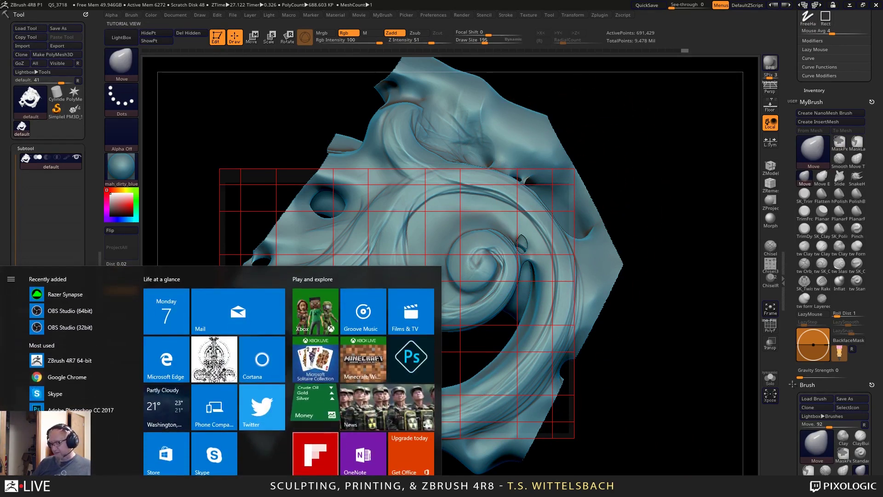
{"action": "key", "text": "alt+Tab"}
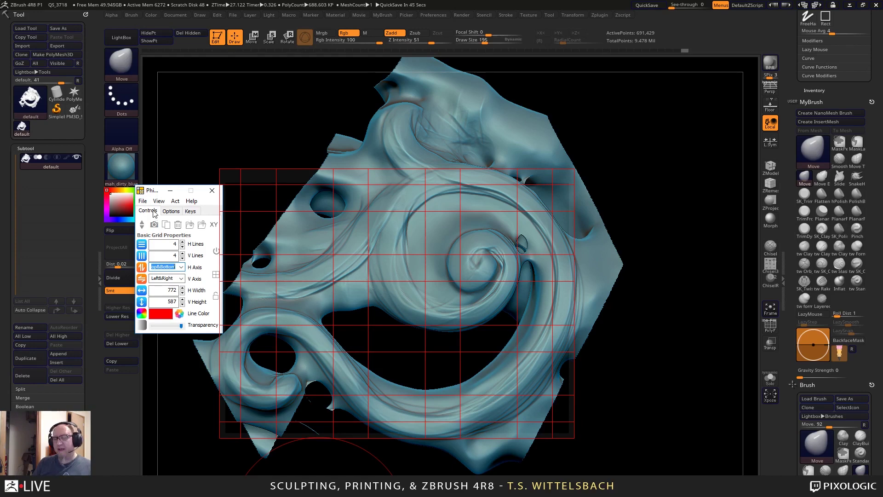
{"action": "left_click", "coordinate": [142, 224]}
{"action": "left_click", "coordinate": [112, 341]}
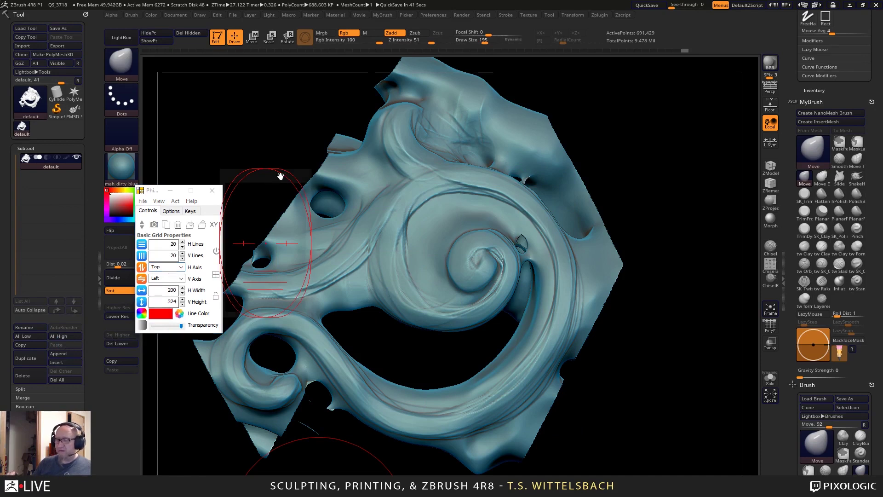
{"action": "left_click_drag", "start_coordinate": [281, 177], "coordinate": [445, 195]}
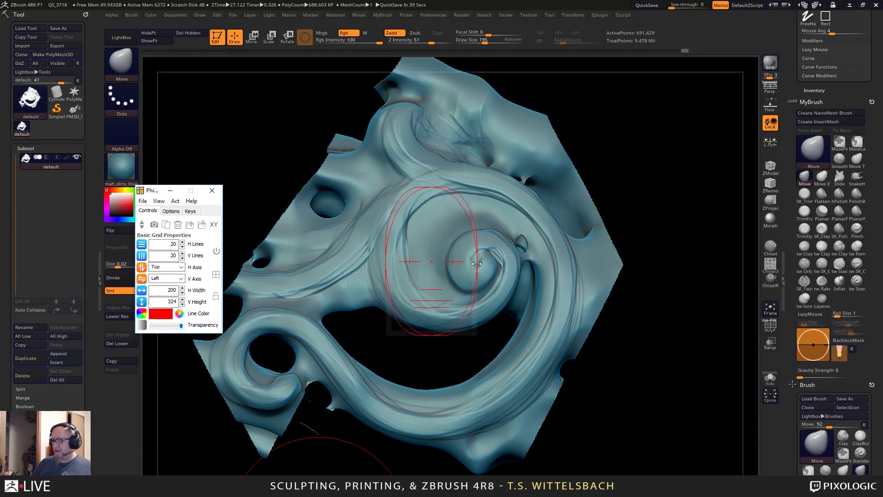
{"action": "left_click_drag", "start_coordinate": [476, 264], "coordinate": [512, 265]}
{"action": "mouse_move", "coordinate": [450, 335]}
{"action": "left_mouse_down"}
{"action": "mouse_move", "coordinate": [456, 420]}
{"action": "mouse_move", "coordinate": [461, 357]}
{"action": "mouse_move", "coordinate": [451, 320]}
{"action": "left_mouse_up"}
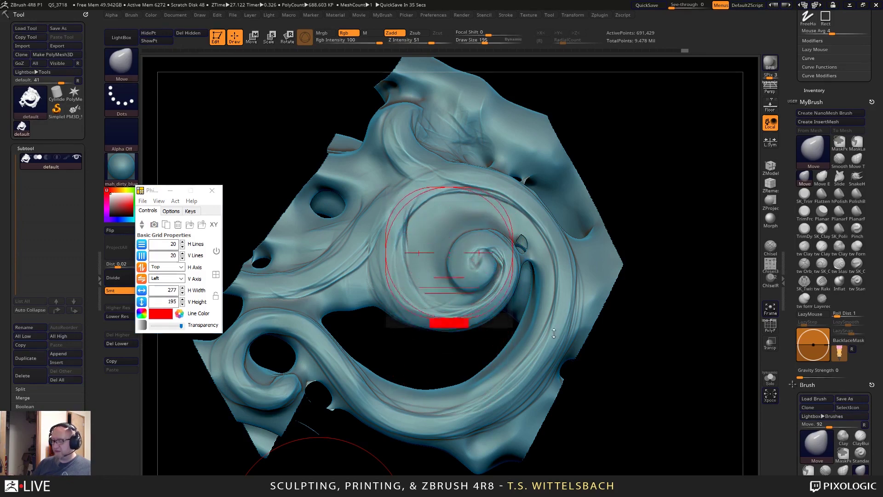
{"action": "left_click_drag", "start_coordinate": [554, 333], "coordinate": [571, 304]}
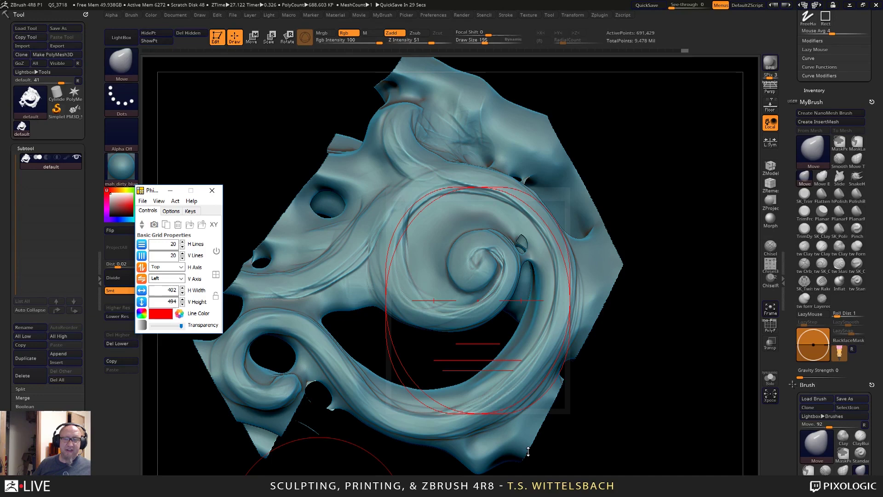
Change the overlay to a Pentagram and enlarge it over the scroll to about 584 by 555.
{"action": "left_click", "coordinate": [159, 202]}
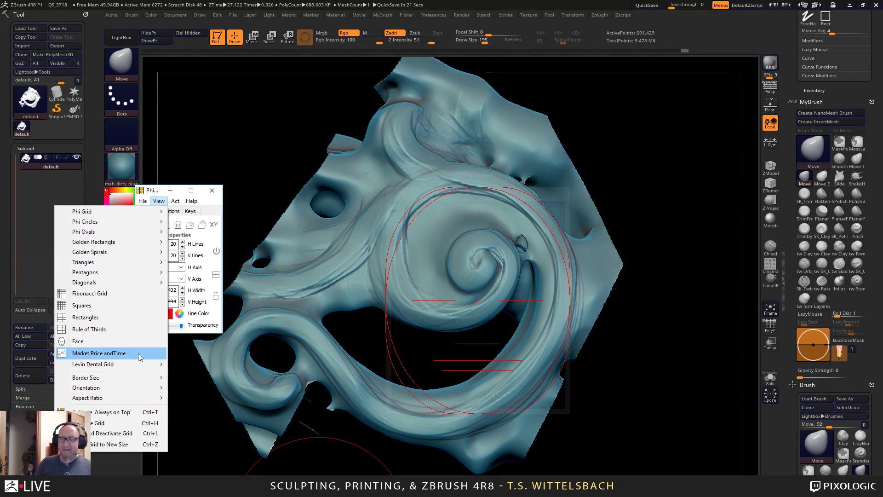
{"action": "mouse_move", "coordinate": [162, 276]}
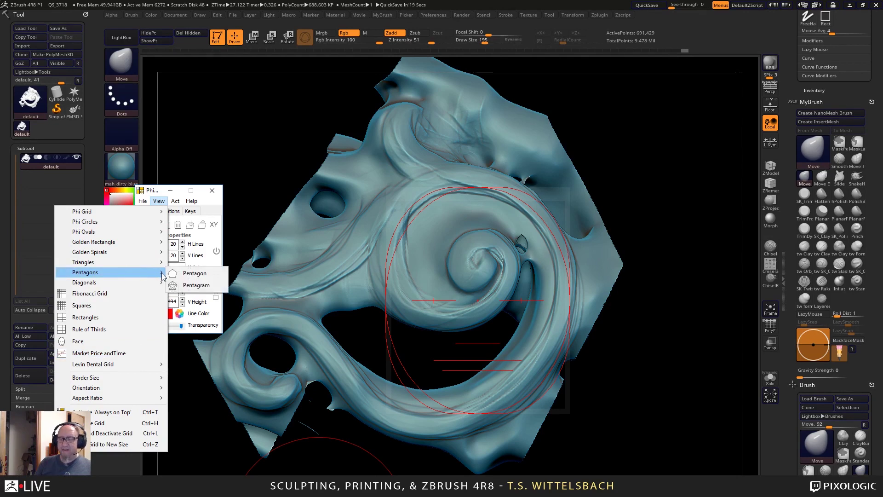
{"action": "left_click", "coordinate": [211, 286]}
{"action": "left_click_drag", "start_coordinate": [479, 189], "coordinate": [429, 100]}
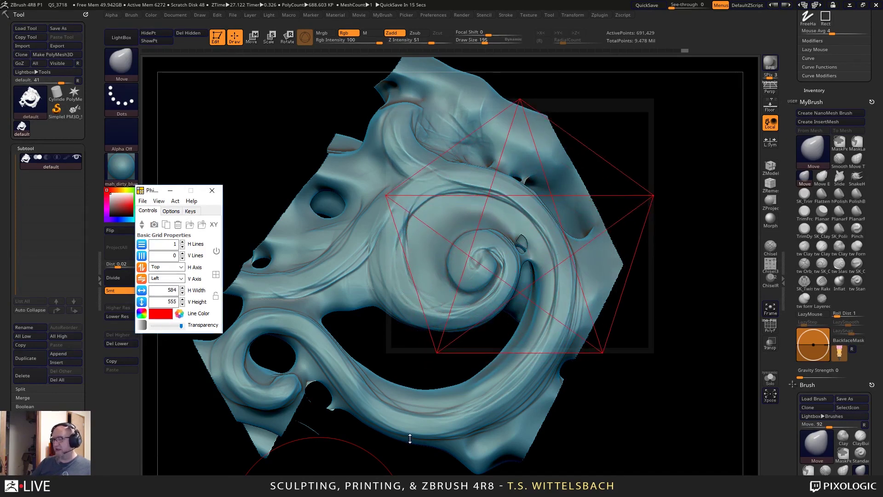
Close PhiMatrix and undo the Move brush edits made to the scroll.
{"action": "left_click", "coordinate": [212, 191]}
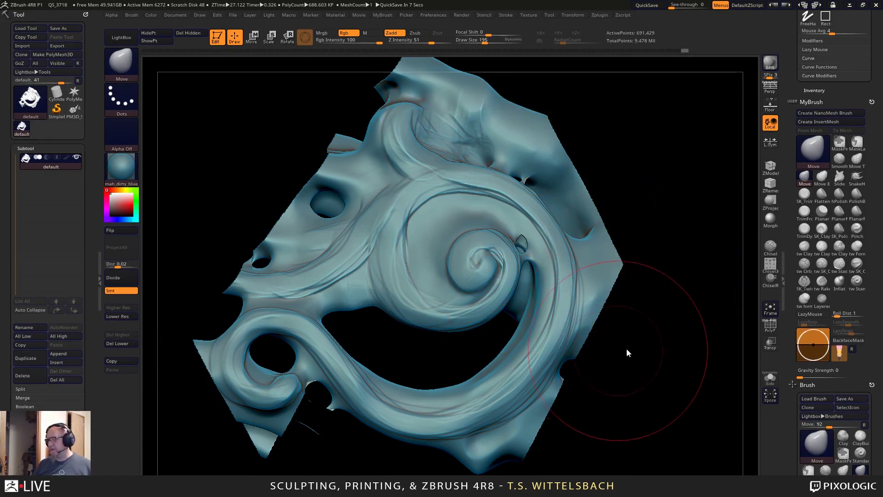
{"action": "mouse_move", "coordinate": [660, 359]}
{"action": "left_mouse_down", "text": "alt"}
{"action": "mouse_move", "coordinate": [633, 353]}
{"action": "mouse_move", "coordinate": [639, 357]}
{"action": "left_mouse_up", "text": "alt"}
{"action": "key", "text": "ctrl"}
{"action": "key", "text": "ctrl+z"}
{"action": "key", "text": "ctrl+z"}
{"action": "key", "text": "ctrl+z"}
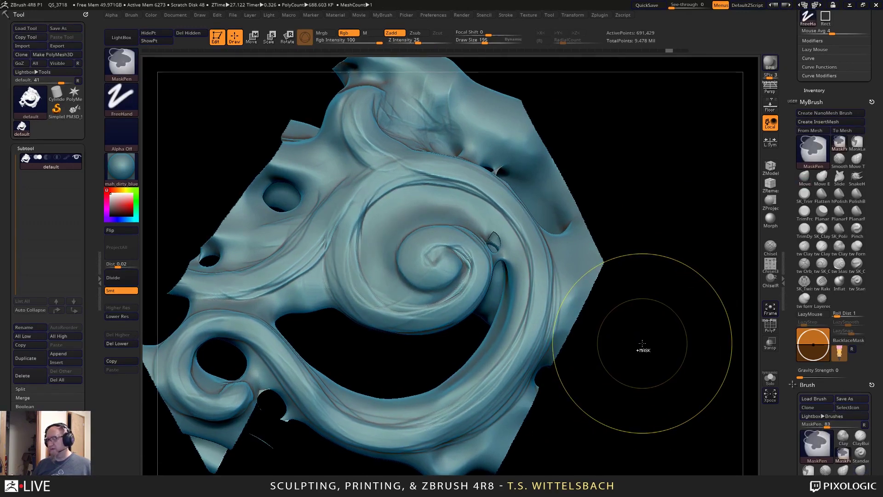
{"action": "key", "text": "ctrl+z"}
{"action": "key", "text": "ctrl+z"}
{"action": "key", "text": "ctrl+z"}
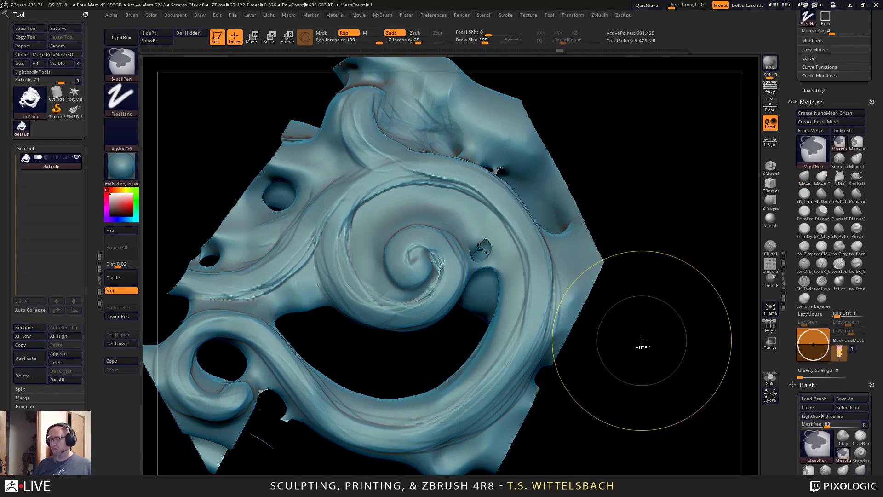
{"action": "key", "text": "ctrl+z"}
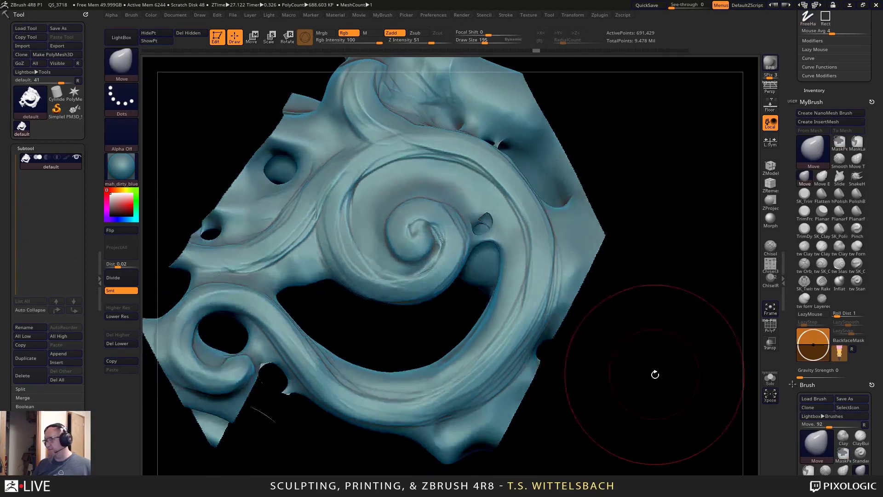
Choose the tw ClayTubes brush at draw size 99 and start adding clay beside the small hole next to the spiral.
{"action": "left_click", "coordinate": [803, 248]}
{"action": "key", "text": "ctrl+z"}
{"action": "key", "text": "ctrl+z"}
{"action": "key", "text": "space"}
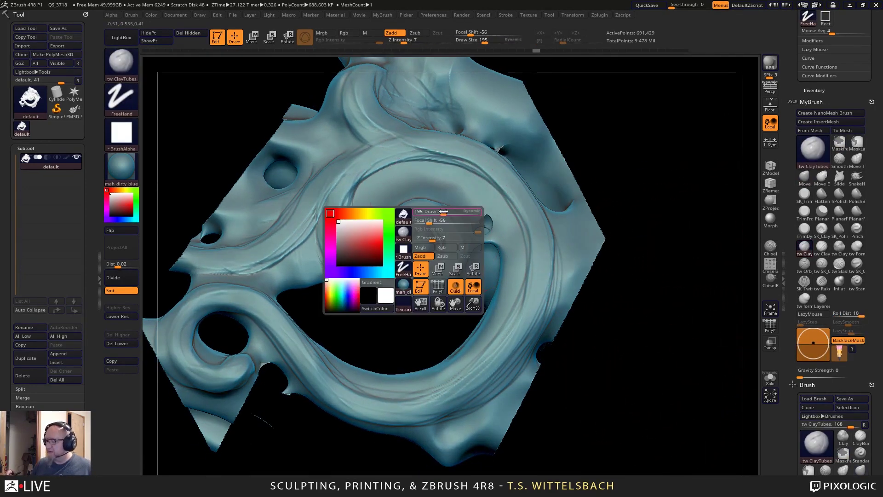
{"action": "left_click_drag", "start_coordinate": [444, 211], "coordinate": [435, 211]}
{"action": "left_click_drag", "start_coordinate": [635, 172], "coordinate": [642, 133]}
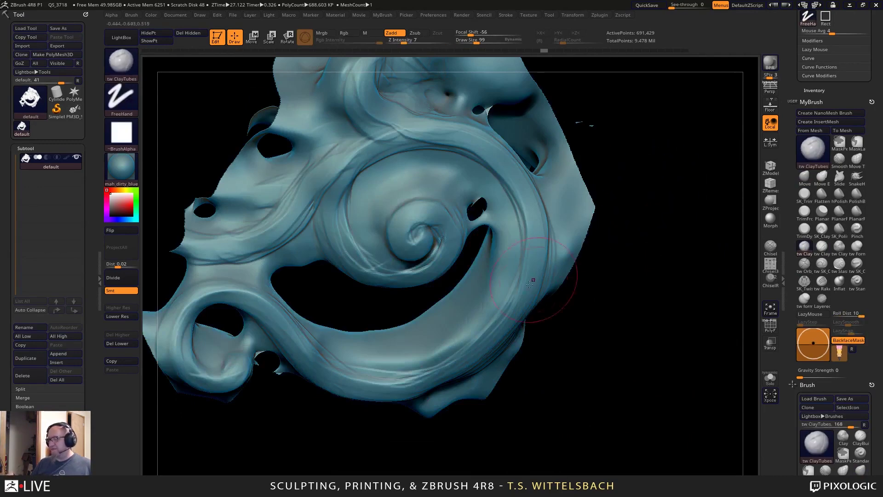
{"action": "left_click_drag", "start_coordinate": [499, 218], "coordinate": [485, 223]}
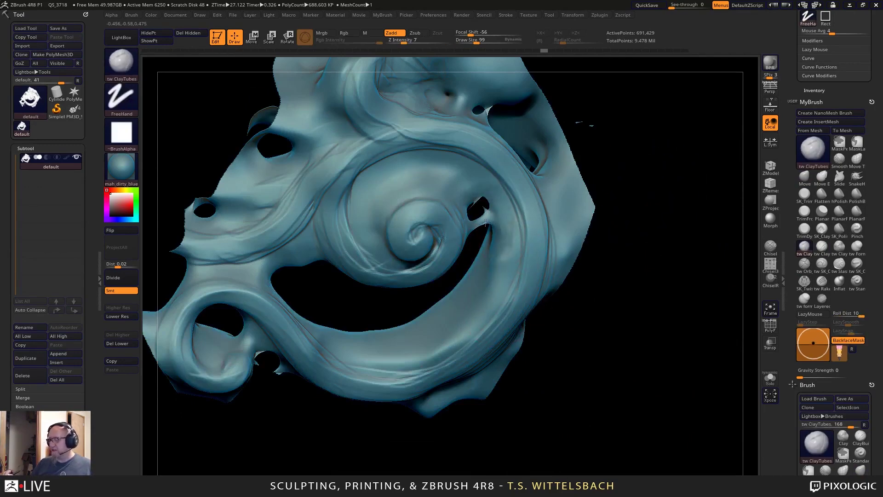
Build up clay strokes from the small hole along the large lower sweep and around the small curl at its end.
{"action": "left_click_drag", "start_coordinate": [614, 241], "coordinate": [619, 216]}
{"action": "mouse_move", "coordinate": [485, 205]}
{"action": "left_mouse_down"}
{"action": "mouse_move", "coordinate": [507, 216]}
{"action": "mouse_move", "coordinate": [497, 288]}
{"action": "left_mouse_up"}
{"action": "left_click_drag", "start_coordinate": [504, 244], "coordinate": [395, 361]}
{"action": "mouse_move", "coordinate": [509, 258]}
{"action": "left_mouse_down"}
{"action": "mouse_move", "coordinate": [295, 329]}
{"action": "mouse_move", "coordinate": [404, 368]}
{"action": "mouse_move", "coordinate": [259, 283]}
{"action": "left_mouse_up"}
{"action": "mouse_move", "coordinate": [281, 338]}
{"action": "left_mouse_down"}
{"action": "mouse_move", "coordinate": [260, 301]}
{"action": "mouse_move", "coordinate": [203, 283]}
{"action": "mouse_move", "coordinate": [189, 336]}
{"action": "mouse_move", "coordinate": [207, 350]}
{"action": "mouse_move", "coordinate": [225, 346]}
{"action": "left_mouse_up"}
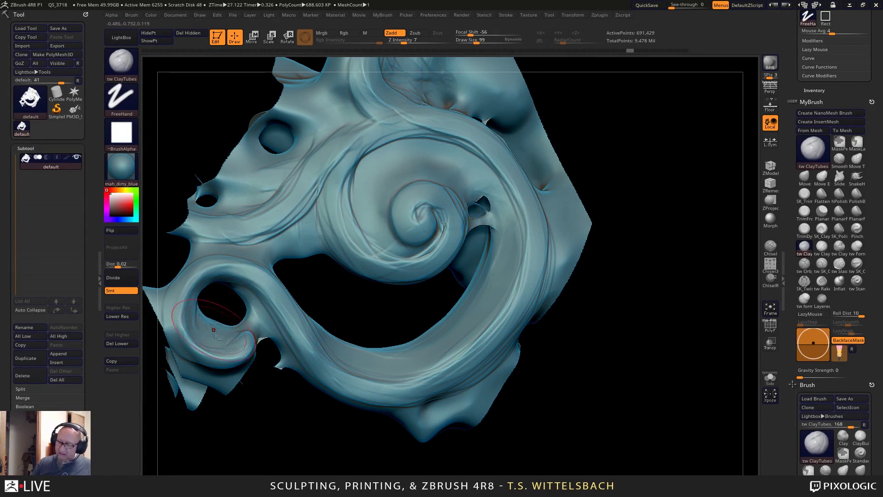
Layer more clay over the central spiral, its upper outer band, and the surface between the two outer holes.
{"action": "mouse_move", "coordinate": [479, 175]}
{"action": "left_mouse_down"}
{"action": "mouse_move", "coordinate": [368, 165]}
{"action": "mouse_move", "coordinate": [427, 233]}
{"action": "mouse_move", "coordinate": [404, 232]}
{"action": "left_mouse_up"}
{"action": "mouse_move", "coordinate": [391, 192]}
{"action": "left_mouse_down"}
{"action": "mouse_move", "coordinate": [397, 213]}
{"action": "mouse_move", "coordinate": [412, 168]}
{"action": "left_mouse_up"}
{"action": "mouse_move", "coordinate": [594, 345]}
{"action": "left_mouse_down"}
{"action": "mouse_move", "coordinate": [602, 355]}
{"action": "mouse_move", "coordinate": [649, 357]}
{"action": "left_mouse_up"}
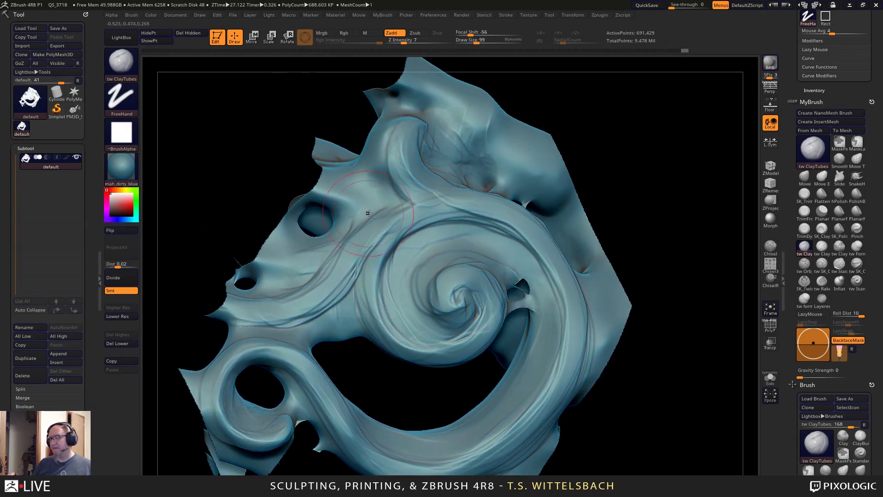
{"action": "mouse_move", "coordinate": [306, 271]}
{"action": "left_mouse_down"}
{"action": "mouse_move", "coordinate": [345, 198]}
{"action": "mouse_move", "coordinate": [329, 175]}
{"action": "mouse_move", "coordinate": [343, 202]}
{"action": "mouse_move", "coordinate": [324, 246]}
{"action": "mouse_move", "coordinate": [280, 272]}
{"action": "left_mouse_up"}
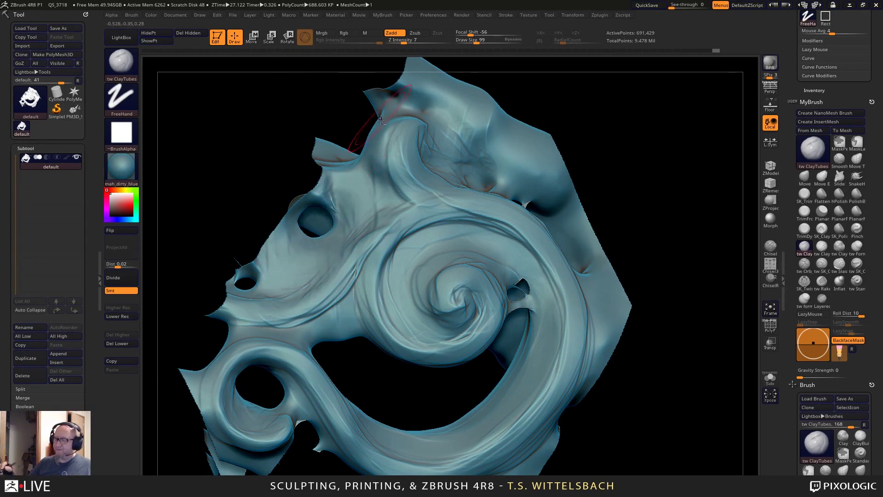
Add tw ClayTubes strokes to the junction above the spiral and along the spiral's lower edge.
{"action": "mouse_move", "coordinate": [394, 206]}
{"action": "left_mouse_down"}
{"action": "mouse_move", "coordinate": [377, 149]}
{"action": "mouse_move", "coordinate": [359, 254]}
{"action": "mouse_move", "coordinate": [386, 237]}
{"action": "left_mouse_up"}
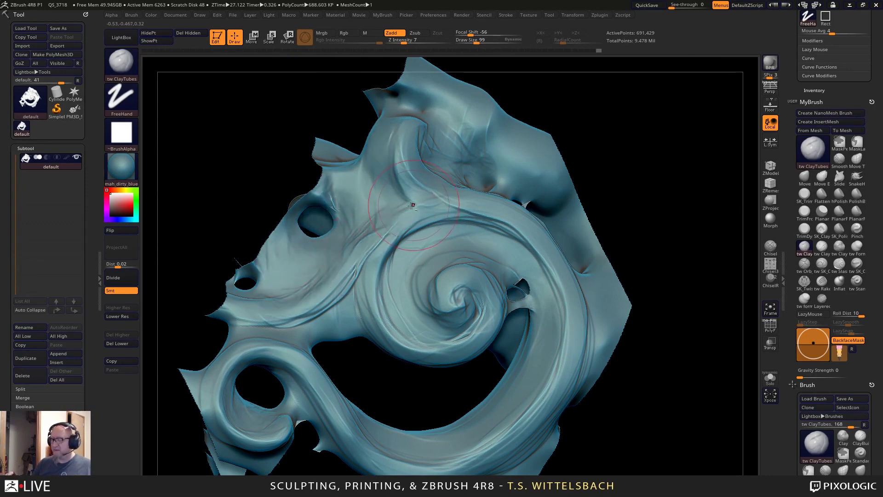
{"action": "mouse_move", "coordinate": [375, 348]}
{"action": "left_mouse_down"}
{"action": "mouse_move", "coordinate": [391, 357]}
{"action": "mouse_move", "coordinate": [328, 313]}
{"action": "left_mouse_up"}
{"action": "mouse_move", "coordinate": [434, 309]}
{"action": "left_mouse_down"}
{"action": "mouse_move", "coordinate": [387, 295]}
{"action": "mouse_move", "coordinate": [509, 348]}
{"action": "left_mouse_up"}
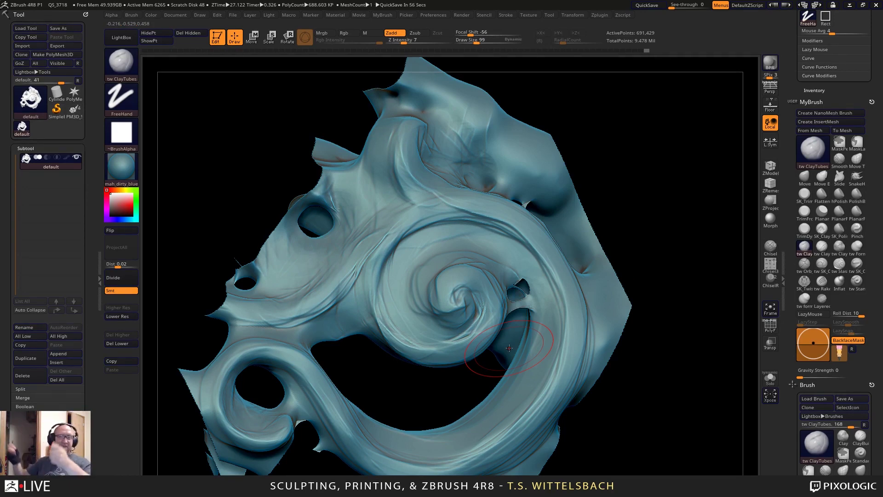
{"action": "left_click", "coordinate": [802, 252]}
{"action": "left_click_drag", "start_coordinate": [616, 207], "coordinate": [637, 161], "text": "alt"}
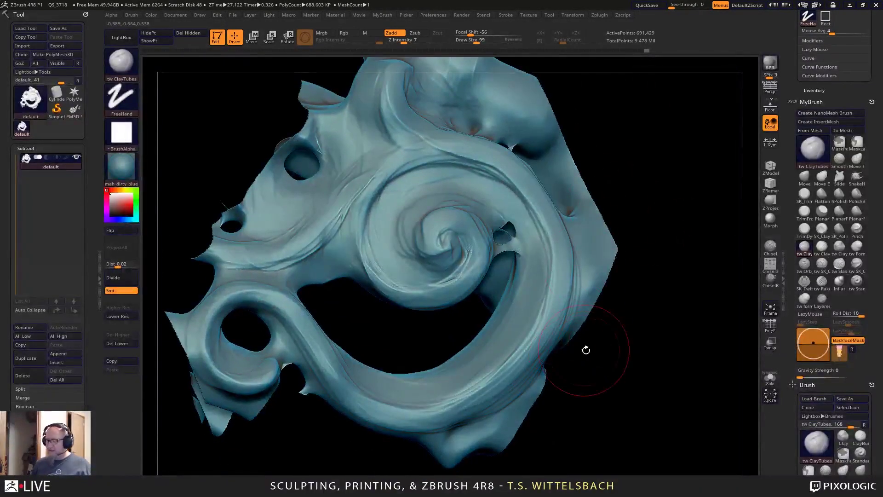
{"action": "left_click_drag", "start_coordinate": [587, 350], "coordinate": [598, 300]}
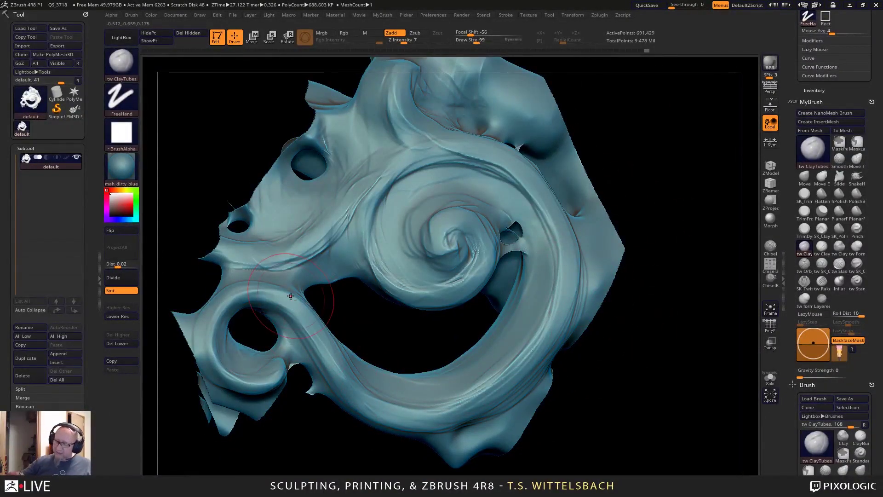
Undo the latest clay strokes on the spiral and the large lower sweep.
{"action": "mouse_move", "coordinate": [291, 302]}
{"action": "left_mouse_down"}
{"action": "mouse_move", "coordinate": [350, 376]}
{"action": "mouse_move", "coordinate": [299, 309]}
{"action": "mouse_move", "coordinate": [248, 295]}
{"action": "mouse_move", "coordinate": [257, 327]}
{"action": "mouse_move", "coordinate": [419, 428]}
{"action": "mouse_move", "coordinate": [557, 350]}
{"action": "mouse_move", "coordinate": [479, 161]}
{"action": "mouse_move", "coordinate": [406, 251]}
{"action": "mouse_move", "coordinate": [414, 171]}
{"action": "mouse_move", "coordinate": [515, 198]}
{"action": "mouse_move", "coordinate": [552, 280]}
{"action": "mouse_move", "coordinate": [489, 374]}
{"action": "mouse_move", "coordinate": [377, 395]}
{"action": "mouse_move", "coordinate": [294, 299]}
{"action": "left_mouse_up"}
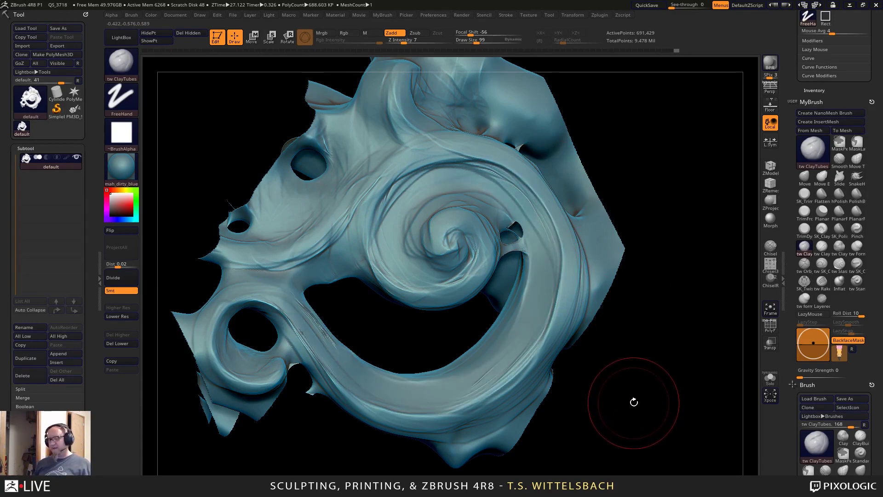
{"action": "key", "text": "ctrl"}
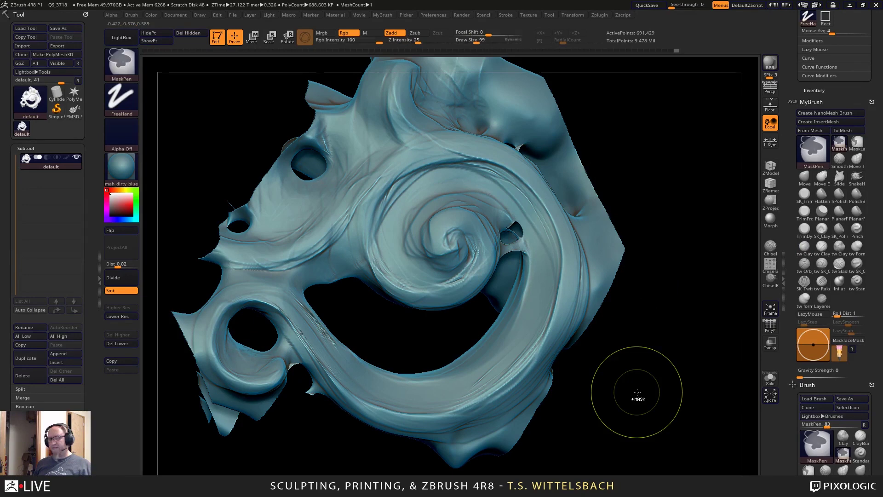
{"action": "key", "text": "ctrl+z"}
{"action": "key", "text": "ctrl+z"}
{"action": "key", "text": "ctrl+z"}
{"action": "key", "text": "ctrl+z"}
{"action": "key", "text": "ctrl+z"}
{"action": "key", "text": "ctrl+z"}
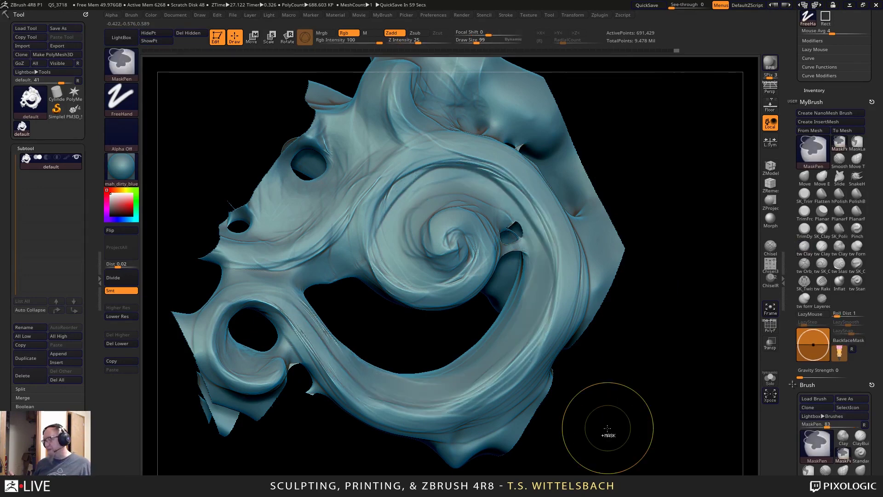
{"action": "key", "text": "ctrl+z"}
{"action": "key", "text": "ctrl+z"}
{"action": "key", "text": "ctrl+z"}
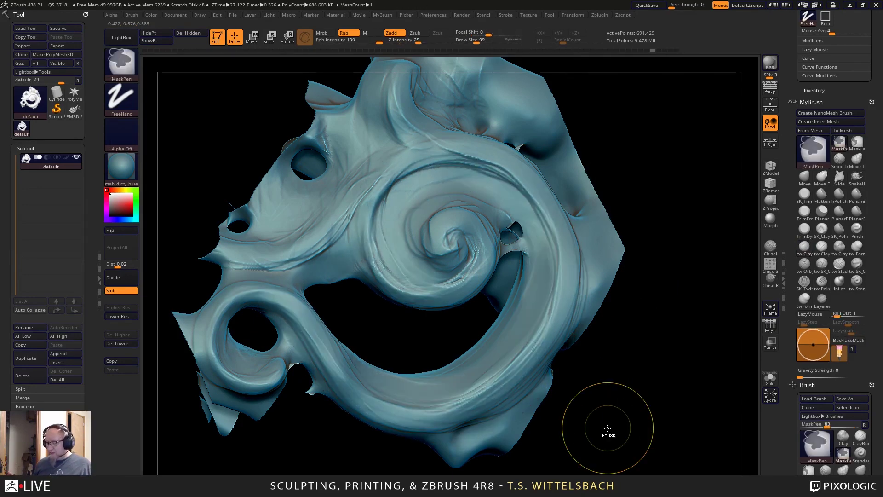
{"action": "key", "text": "ctrl+z"}
Set the tw ClayTubes draw size to 48 and build up clay along the spiral's outer rim and underside.
{"action": "key", "text": "space"}
{"action": "left_click_drag", "start_coordinate": [386, 240], "coordinate": [379, 240]}
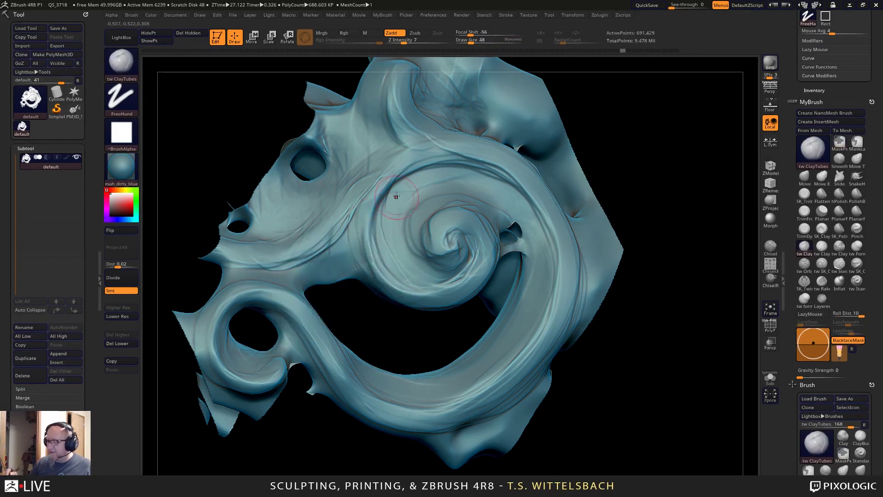
{"action": "mouse_move", "coordinate": [421, 163]}
{"action": "left_mouse_down"}
{"action": "mouse_move", "coordinate": [382, 209]}
{"action": "mouse_move", "coordinate": [395, 278]}
{"action": "left_mouse_up"}
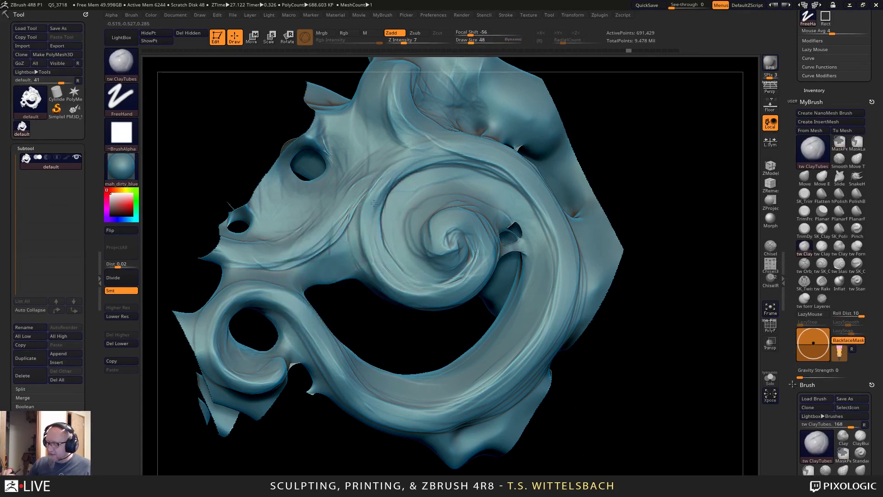
{"action": "left_click_drag", "start_coordinate": [361, 239], "coordinate": [421, 292]}
{"action": "mouse_move", "coordinate": [364, 242]}
{"action": "left_mouse_down"}
{"action": "mouse_move", "coordinate": [386, 272]}
{"action": "mouse_move", "coordinate": [428, 290]}
{"action": "left_mouse_up"}
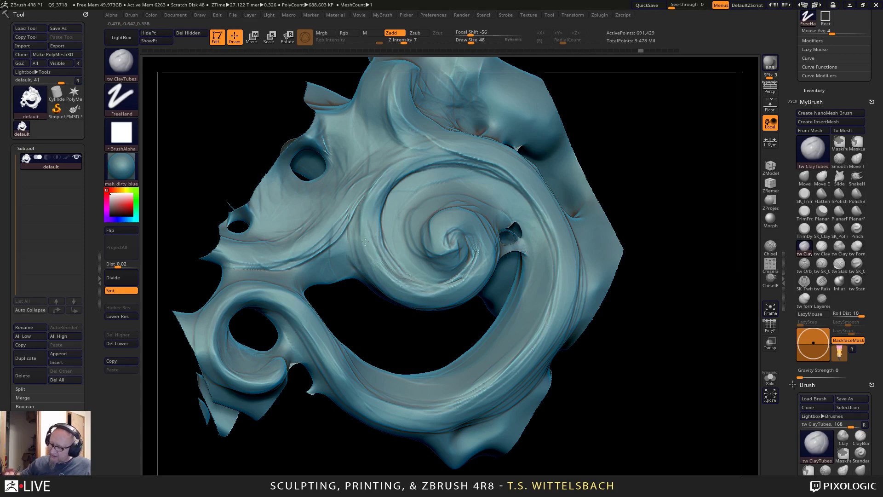
{"action": "left_click_drag", "start_coordinate": [371, 226], "coordinate": [414, 294]}
{"action": "mouse_move", "coordinate": [372, 221]}
{"action": "left_mouse_down"}
{"action": "mouse_move", "coordinate": [400, 287]}
{"action": "mouse_move", "coordinate": [420, 306]}
{"action": "mouse_move", "coordinate": [426, 291]}
{"action": "mouse_move", "coordinate": [462, 282]}
{"action": "mouse_move", "coordinate": [480, 254]}
{"action": "left_mouse_up"}
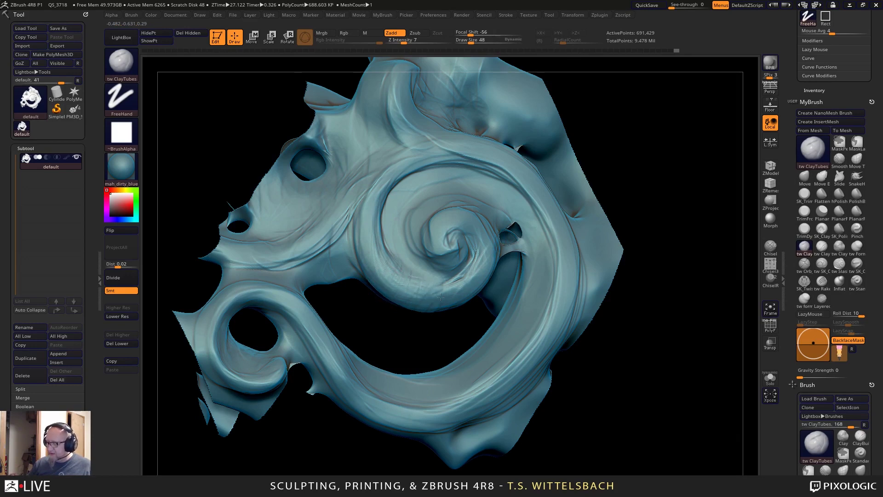
Layer clay over the spiral's upper inner turn and round out its central curl.
{"action": "left_click_drag", "start_coordinate": [381, 214], "coordinate": [453, 160]}
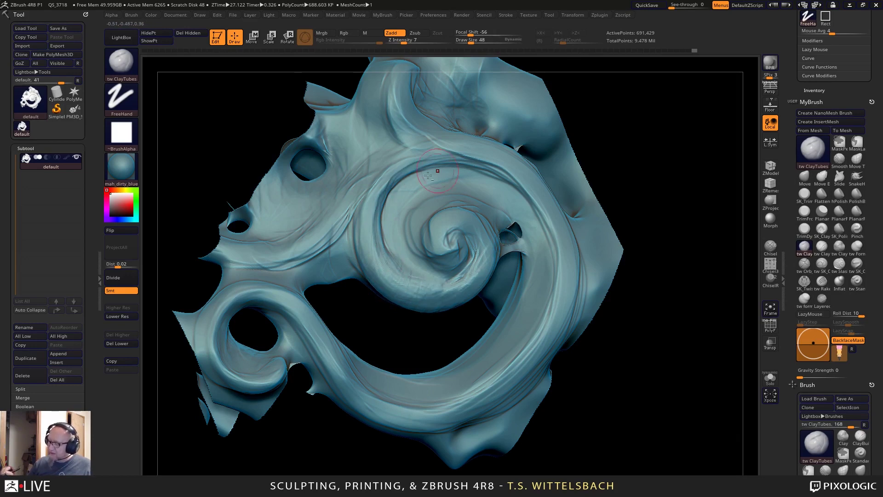
{"action": "mouse_move", "coordinate": [383, 191]}
{"action": "left_mouse_down"}
{"action": "mouse_move", "coordinate": [462, 159]}
{"action": "mouse_move", "coordinate": [487, 168]}
{"action": "left_mouse_up"}
{"action": "mouse_move", "coordinate": [505, 178]}
{"action": "left_mouse_down"}
{"action": "mouse_move", "coordinate": [453, 159]}
{"action": "mouse_move", "coordinate": [387, 193]}
{"action": "left_mouse_up"}
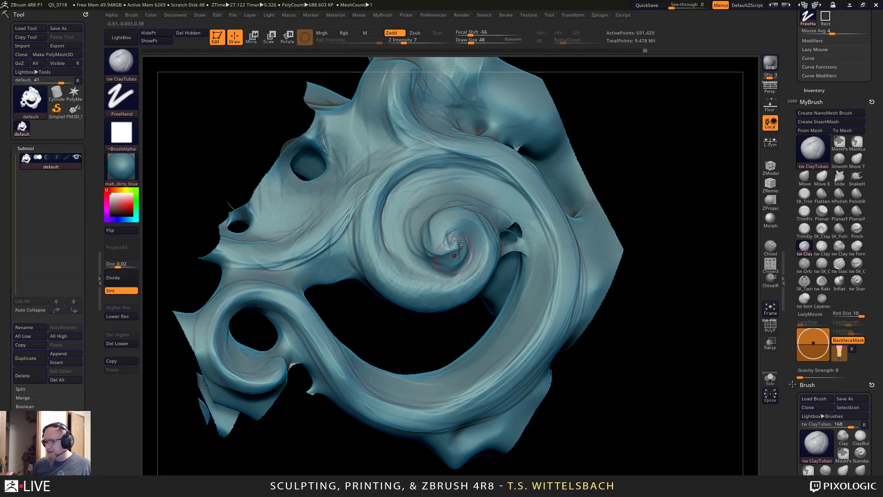
{"action": "mouse_move", "coordinate": [431, 222]}
{"action": "left_mouse_down"}
{"action": "mouse_move", "coordinate": [434, 250]}
{"action": "mouse_move", "coordinate": [441, 248]}
{"action": "left_mouse_up"}
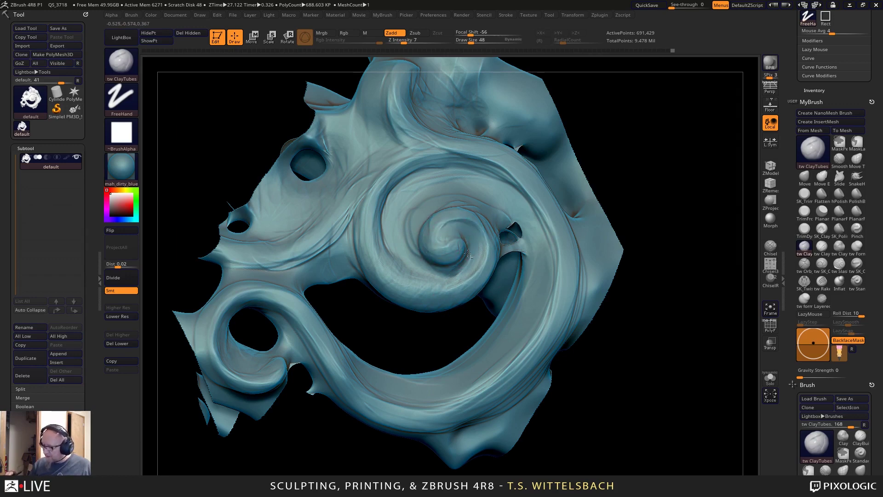
{"action": "mouse_move", "coordinate": [470, 245]}
{"action": "left_mouse_down"}
{"action": "mouse_move", "coordinate": [467, 278]}
{"action": "mouse_move", "coordinate": [405, 272]}
{"action": "left_mouse_up"}
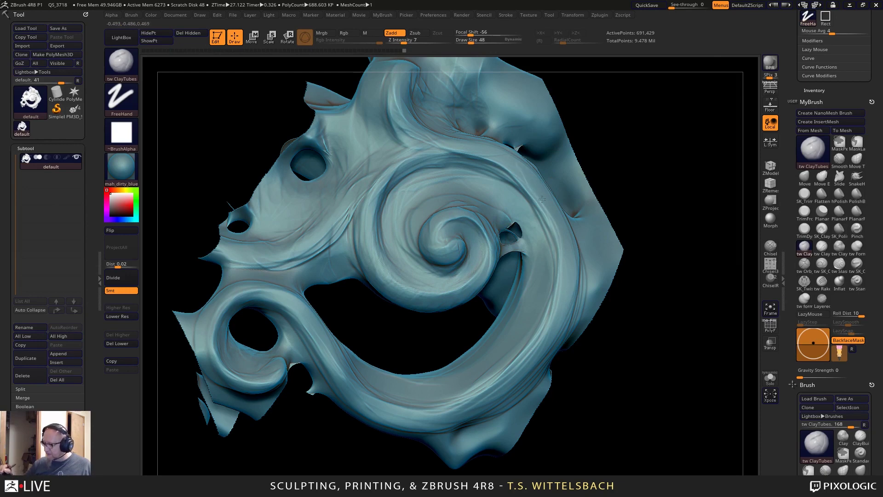
Build up clay along the large sweep from beside the spiral down around the inner edge of the crescent opening.
{"action": "left_click_drag", "start_coordinate": [543, 199], "coordinate": [466, 383]}
{"action": "left_click_drag", "start_coordinate": [527, 340], "coordinate": [429, 385]}
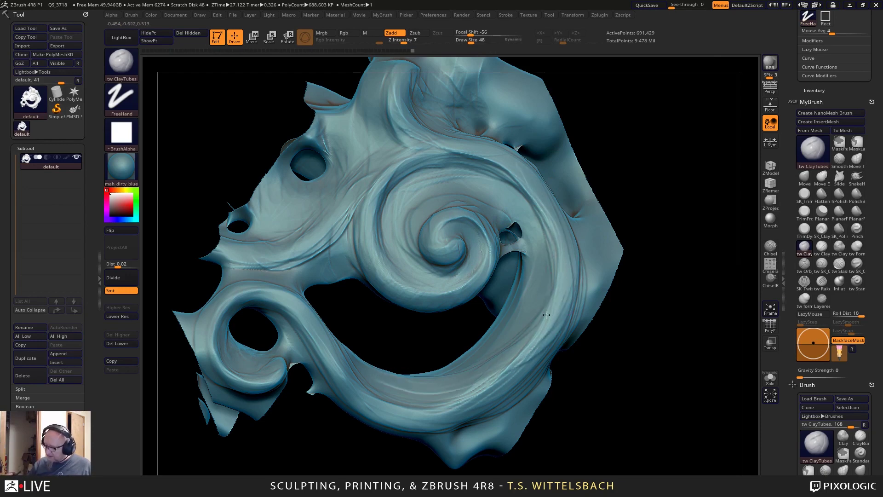
{"action": "left_click_drag", "start_coordinate": [547, 315], "coordinate": [401, 380]}
{"action": "left_click_drag", "start_coordinate": [615, 385], "coordinate": [643, 308], "text": "alt"}
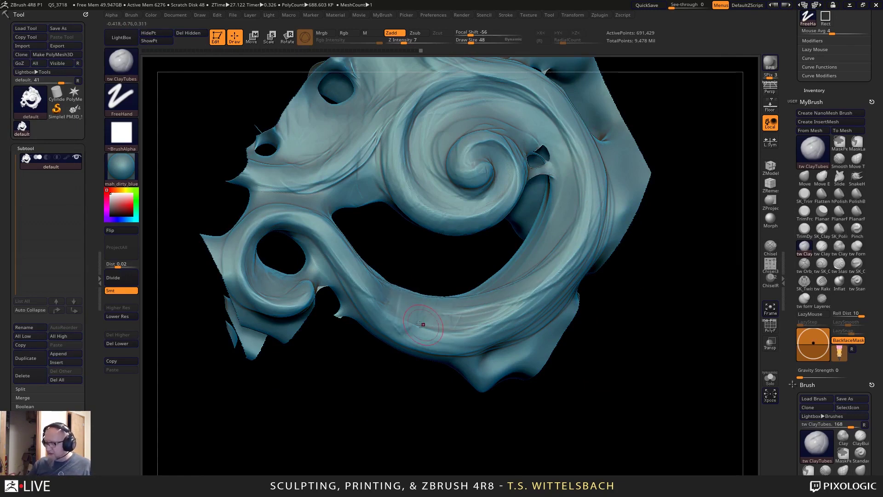
{"action": "mouse_move", "coordinate": [457, 318]}
{"action": "left_mouse_down"}
{"action": "mouse_move", "coordinate": [482, 332]}
{"action": "mouse_move", "coordinate": [552, 288]}
{"action": "mouse_move", "coordinate": [565, 267]}
{"action": "left_mouse_up"}
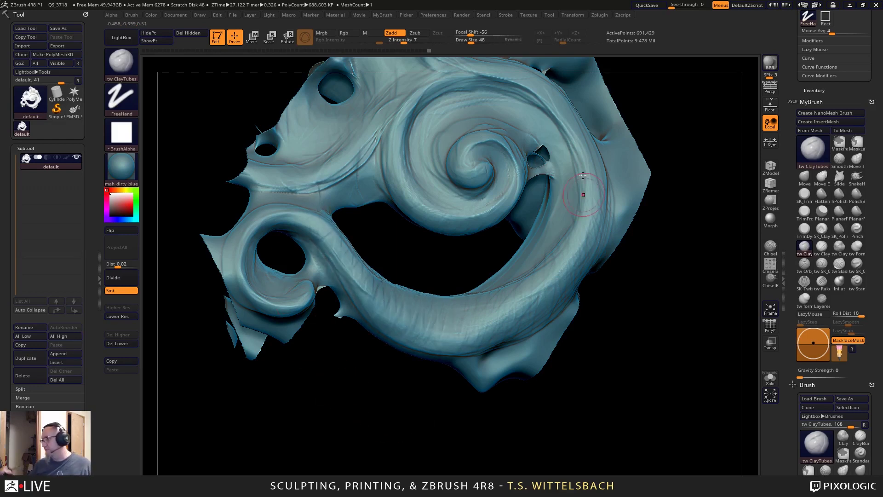
{"action": "left_click_drag", "start_coordinate": [588, 189], "coordinate": [535, 283]}
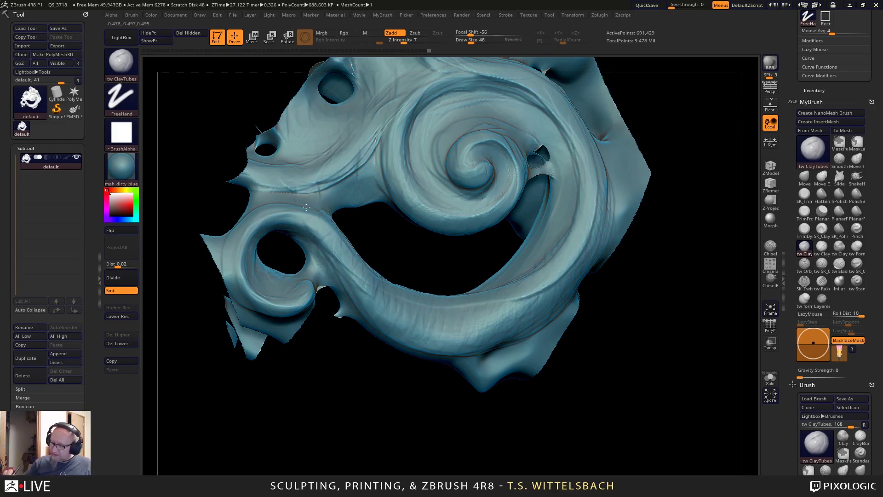
{"action": "mouse_move", "coordinate": [423, 301]}
{"action": "left_mouse_down"}
{"action": "mouse_move", "coordinate": [592, 193]}
{"action": "mouse_move", "coordinate": [502, 301]}
{"action": "left_mouse_up"}
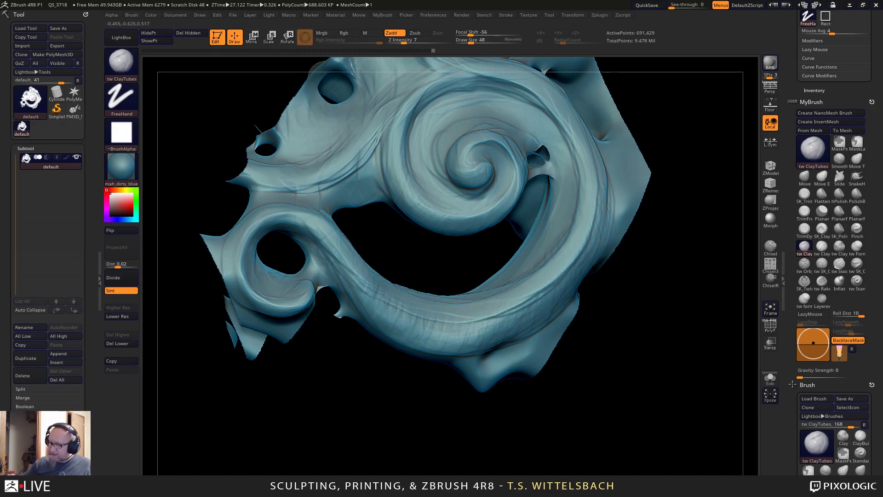
Fill out the body of the lower sweep with clay from the small curl back toward the spiral side.
{"action": "mouse_move", "coordinate": [445, 315]}
{"action": "left_mouse_down"}
{"action": "mouse_move", "coordinate": [564, 268]}
{"action": "mouse_move", "coordinate": [469, 342]}
{"action": "mouse_move", "coordinate": [397, 349]}
{"action": "mouse_move", "coordinate": [378, 308]}
{"action": "mouse_move", "coordinate": [410, 331]}
{"action": "mouse_move", "coordinate": [460, 344]}
{"action": "mouse_move", "coordinate": [520, 318]}
{"action": "mouse_move", "coordinate": [460, 336]}
{"action": "mouse_move", "coordinate": [400, 334]}
{"action": "left_mouse_up"}
{"action": "left_click_drag", "start_coordinate": [358, 306], "coordinate": [315, 224]}
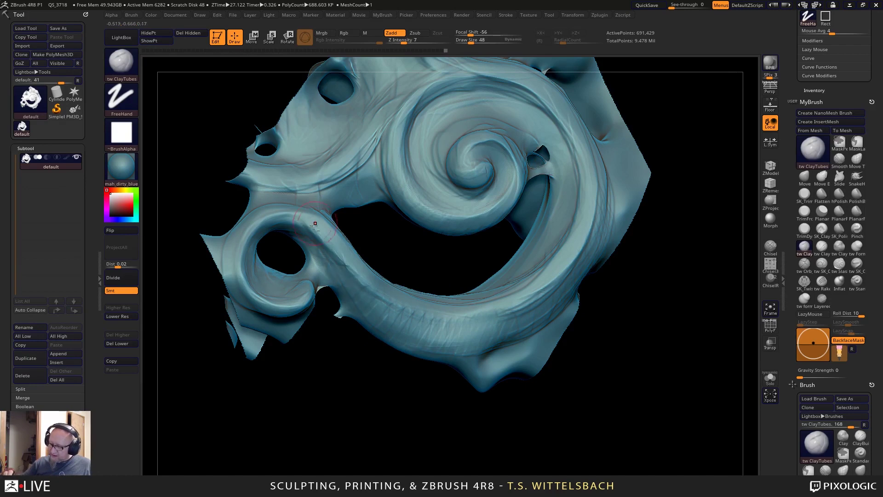
{"action": "mouse_move", "coordinate": [462, 326]}
{"action": "left_mouse_down"}
{"action": "mouse_move", "coordinate": [433, 342]}
{"action": "mouse_move", "coordinate": [488, 345]}
{"action": "mouse_move", "coordinate": [437, 336]}
{"action": "mouse_move", "coordinate": [469, 337]}
{"action": "left_mouse_up"}
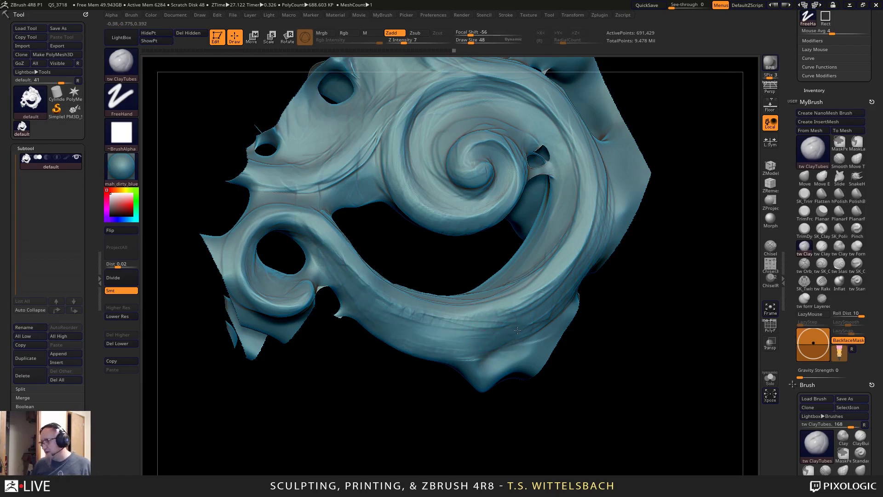
{"action": "mouse_move", "coordinate": [532, 322]}
{"action": "left_mouse_down"}
{"action": "mouse_move", "coordinate": [543, 314]}
{"action": "mouse_move", "coordinate": [476, 335]}
{"action": "mouse_move", "coordinate": [591, 236]}
{"action": "left_mouse_up"}
{"action": "mouse_move", "coordinate": [546, 309]}
{"action": "left_mouse_down"}
{"action": "mouse_move", "coordinate": [453, 327]}
{"action": "mouse_move", "coordinate": [399, 322]}
{"action": "left_mouse_up"}
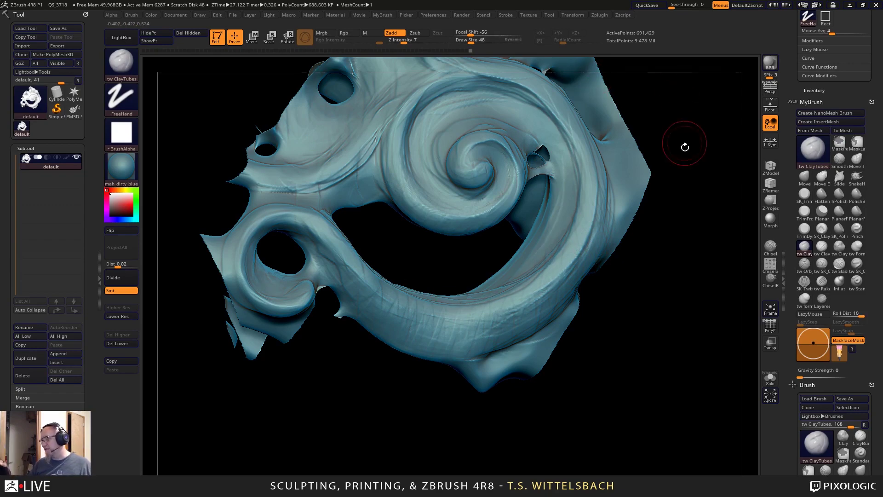
Lay clay strokes over the creases along the outer edge of the sweep, beside the large side hole.
{"action": "left_click_drag", "start_coordinate": [682, 146], "coordinate": [500, 366]}
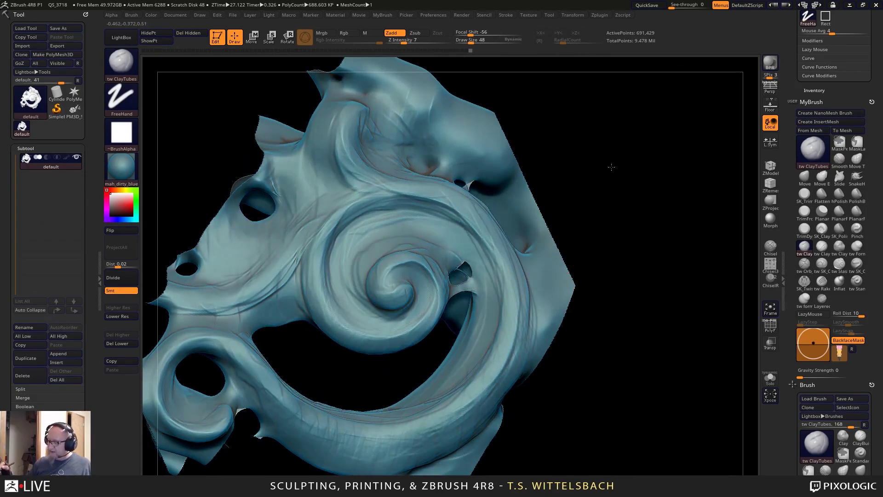
{"action": "mouse_move", "coordinate": [611, 167]}
{"action": "left_mouse_down"}
{"action": "mouse_move", "coordinate": [686, 276]}
{"action": "mouse_move", "coordinate": [603, 252]}
{"action": "mouse_move", "coordinate": [493, 301]}
{"action": "left_mouse_up"}
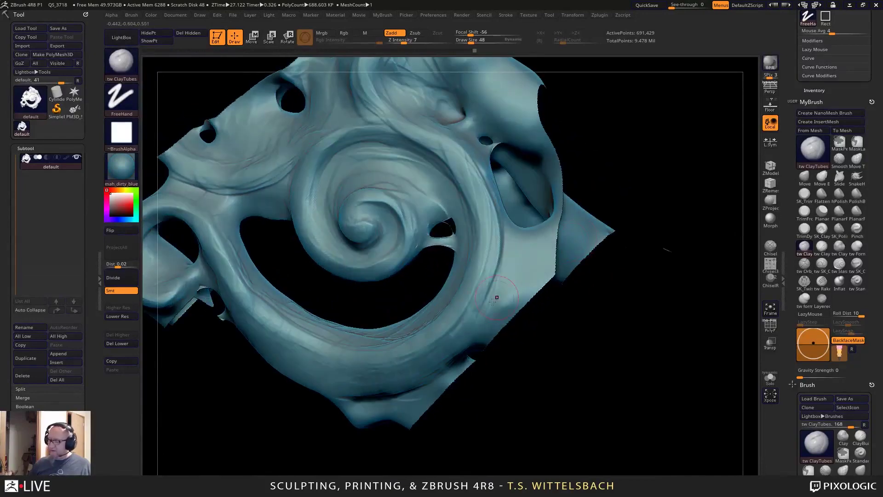
{"action": "left_click_drag", "start_coordinate": [486, 194], "coordinate": [503, 281]}
{"action": "left_click_drag", "start_coordinate": [478, 172], "coordinate": [492, 299]}
{"action": "left_click_drag", "start_coordinate": [478, 271], "coordinate": [475, 165]}
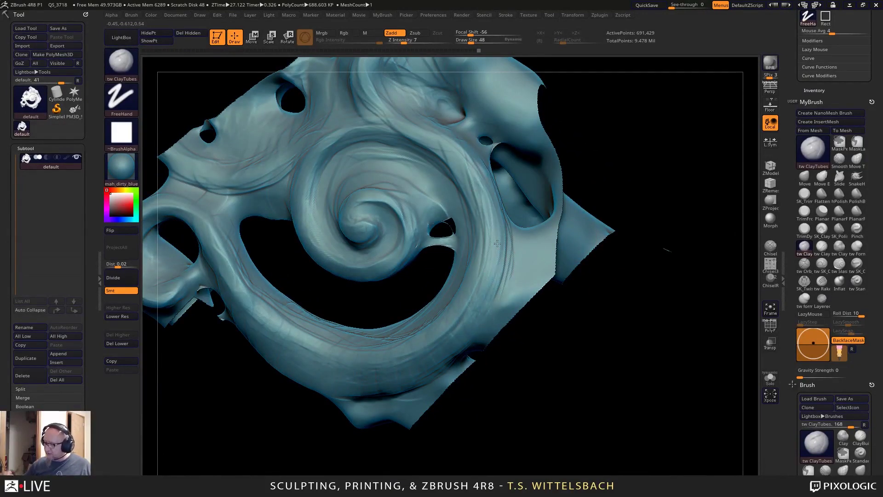
{"action": "mouse_move", "coordinate": [497, 243]}
{"action": "left_mouse_down"}
{"action": "mouse_move", "coordinate": [506, 281]}
{"action": "mouse_move", "coordinate": [469, 188]}
{"action": "mouse_move", "coordinate": [480, 171]}
{"action": "left_mouse_up"}
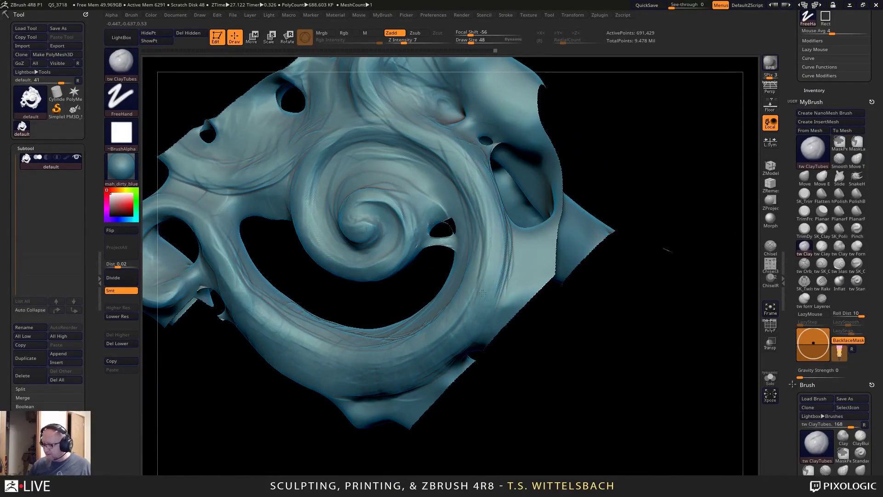
Choose the Move brush at draw size 135 and reshape the sweep's side profile from several angles.
{"action": "mouse_move", "coordinate": [464, 397]}
{"action": "left_mouse_down"}
{"action": "mouse_move", "coordinate": [661, 227]}
{"action": "mouse_move", "coordinate": [651, 302]}
{"action": "mouse_move", "coordinate": [629, 262]}
{"action": "left_mouse_up"}
{"action": "left_click", "coordinate": [804, 177]}
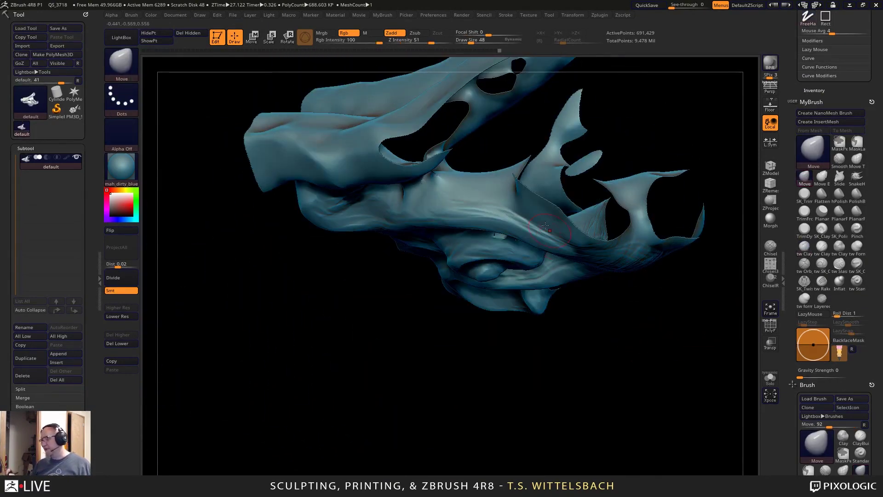
{"action": "key", "text": "space"}
{"action": "left_click_drag", "start_coordinate": [531, 213], "coordinate": [539, 212]}
{"action": "left_click_drag", "start_coordinate": [548, 177], "coordinate": [534, 158]}
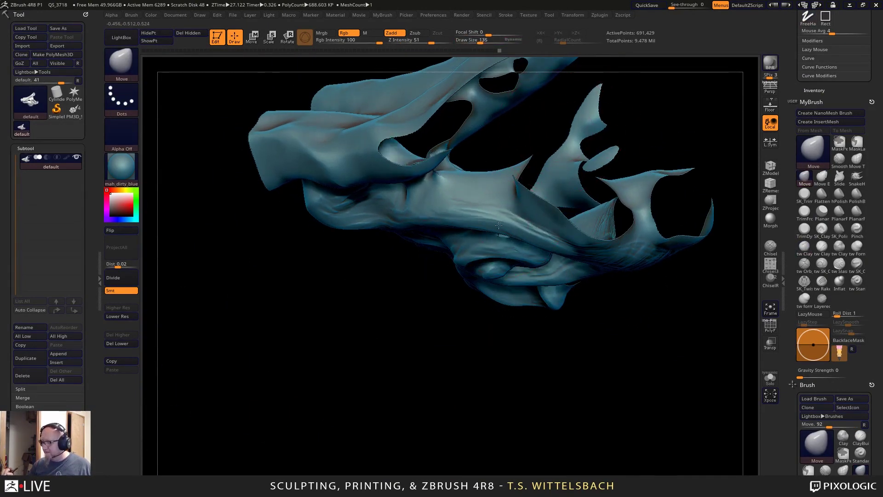
{"action": "mouse_move", "coordinate": [653, 349]}
{"action": "left_mouse_down"}
{"action": "mouse_move", "coordinate": [647, 237]}
{"action": "mouse_move", "coordinate": [635, 204]}
{"action": "left_mouse_up"}
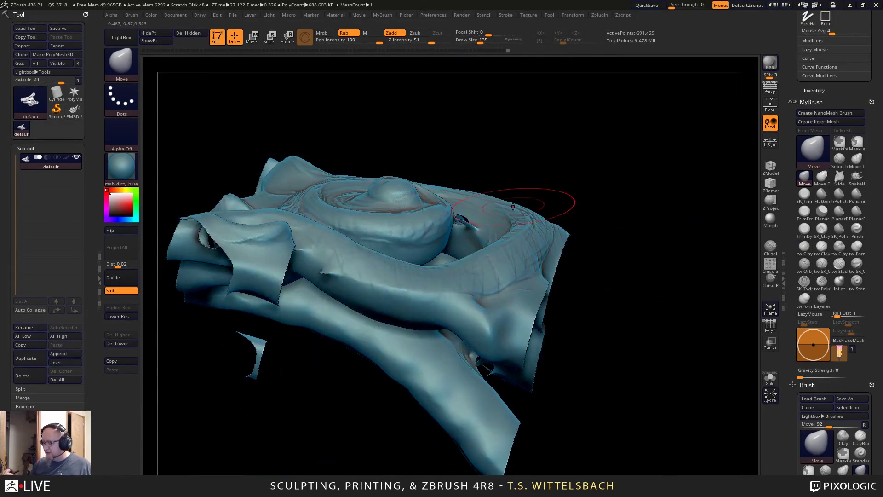
{"action": "mouse_move", "coordinate": [536, 198]}
{"action": "left_mouse_down"}
{"action": "mouse_move", "coordinate": [622, 212]}
{"action": "mouse_move", "coordinate": [489, 228]}
{"action": "left_mouse_up"}
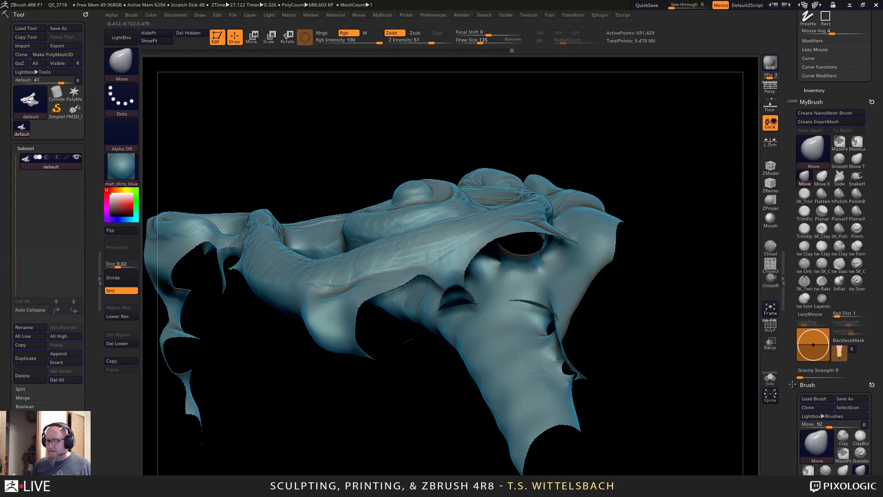
{"action": "mouse_move", "coordinate": [400, 245]}
{"action": "left_mouse_down"}
{"action": "mouse_move", "coordinate": [402, 404]}
{"action": "mouse_move", "coordinate": [406, 258]}
{"action": "left_mouse_up"}
Reduce the Move brush's draw size to 95 and nudge the lower sweep's contour.
{"action": "key", "text": "space"}
{"action": "mouse_move", "coordinate": [526, 162]}
{"action": "left_mouse_down"}
{"action": "mouse_move", "coordinate": [601, 132]}
{"action": "mouse_move", "coordinate": [592, 133]}
{"action": "left_mouse_up"}
{"action": "left_click_drag", "start_coordinate": [376, 240], "coordinate": [380, 233]}
{"action": "mouse_move", "coordinate": [552, 127]}
{"action": "left_mouse_down"}
{"action": "mouse_move", "coordinate": [592, 129]}
{"action": "mouse_move", "coordinate": [589, 222]}
{"action": "mouse_move", "coordinate": [523, 261]}
{"action": "mouse_move", "coordinate": [578, 376]}
{"action": "left_mouse_up"}
{"action": "mouse_move", "coordinate": [591, 331]}
{"action": "left_mouse_down", "text": "alt"}
{"action": "mouse_move", "coordinate": [541, 251]}
{"action": "mouse_move", "coordinate": [615, 341]}
{"action": "mouse_move", "coordinate": [563, 355]}
{"action": "left_mouse_up", "text": "alt"}
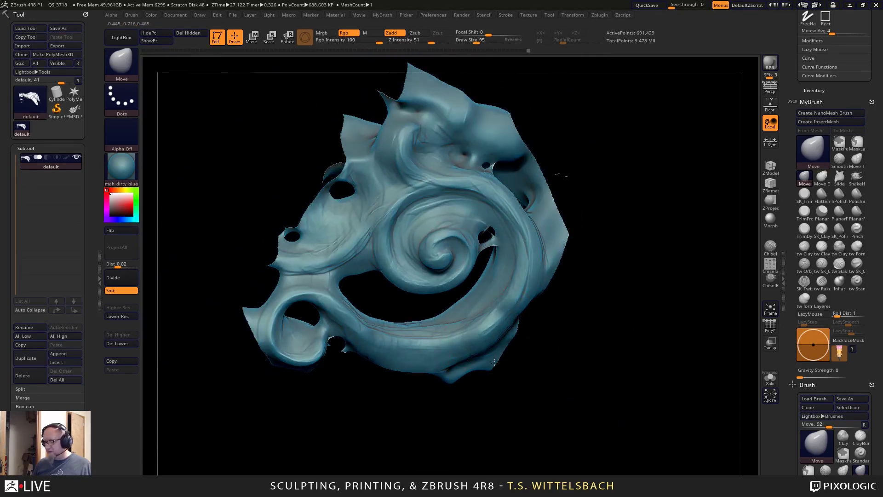
Choose the tw ClayTubes brush at draw size 42 and lay clay strokes along the large outer sweep.
{"action": "key", "text": "ctrl"}
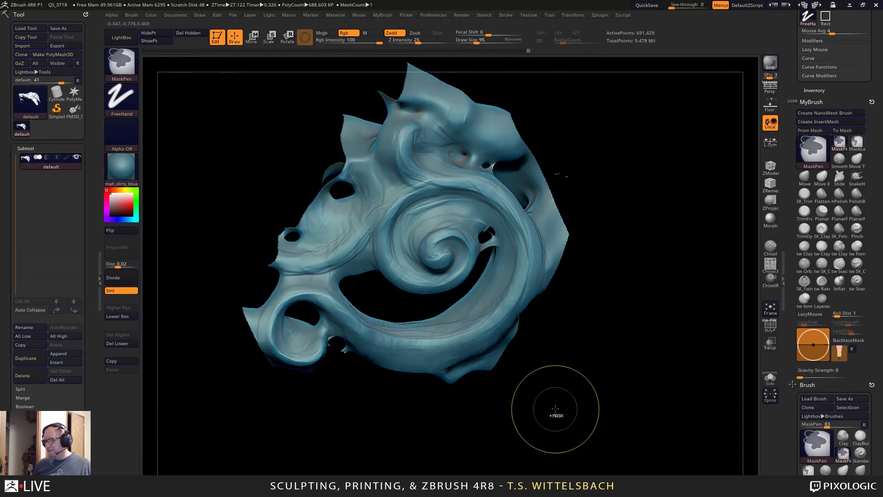
{"action": "left_click_drag", "start_coordinate": [556, 409], "coordinate": [587, 404]}
{"action": "mouse_move", "coordinate": [571, 337]}
{"action": "right_mouse_down"}
{"action": "mouse_move", "coordinate": [563, 432]}
{"action": "mouse_move", "coordinate": [597, 374]}
{"action": "mouse_move", "coordinate": [592, 355]}
{"action": "mouse_move", "coordinate": [620, 429]}
{"action": "mouse_move", "coordinate": [592, 368]}
{"action": "right_mouse_up"}
{"action": "right_click_drag", "start_coordinate": [592, 368], "coordinate": [612, 414], "text": "ctrl"}
{"action": "mouse_move", "coordinate": [635, 352]}
{"action": "right_mouse_down", "text": "alt"}
{"action": "mouse_move", "coordinate": [628, 425]}
{"action": "mouse_move", "coordinate": [612, 402]}
{"action": "mouse_move", "coordinate": [644, 353]}
{"action": "mouse_move", "coordinate": [620, 406]}
{"action": "mouse_move", "coordinate": [585, 380]}
{"action": "mouse_move", "coordinate": [635, 357]}
{"action": "mouse_move", "coordinate": [647, 286]}
{"action": "right_mouse_up", "text": "alt"}
{"action": "left_click", "coordinate": [801, 248]}
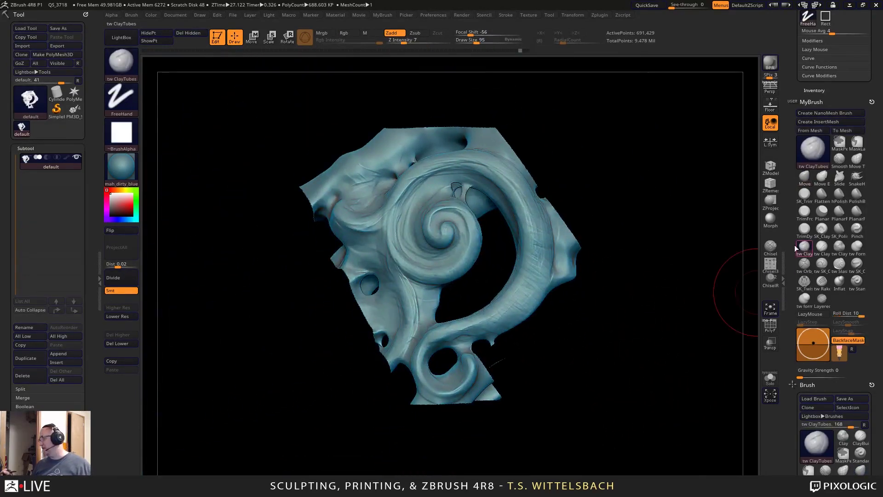
{"action": "right_click_drag", "start_coordinate": [578, 303], "coordinate": [600, 271], "text": "alt"}
{"action": "key", "text": "space"}
{"action": "left_click_drag", "start_coordinate": [589, 271], "coordinate": [582, 271]}
{"action": "mouse_move", "coordinate": [585, 274]}
{"action": "right_mouse_down", "text": "alt"}
{"action": "mouse_move", "coordinate": [599, 278]}
{"action": "mouse_move", "coordinate": [573, 273]}
{"action": "right_mouse_up", "text": "alt"}
{"action": "mouse_move", "coordinate": [584, 263]}
{"action": "left_mouse_down"}
{"action": "mouse_move", "coordinate": [552, 300]}
{"action": "mouse_move", "coordinate": [572, 287]}
{"action": "left_mouse_up"}
{"action": "left_click_drag", "start_coordinate": [594, 249], "coordinate": [538, 310]}
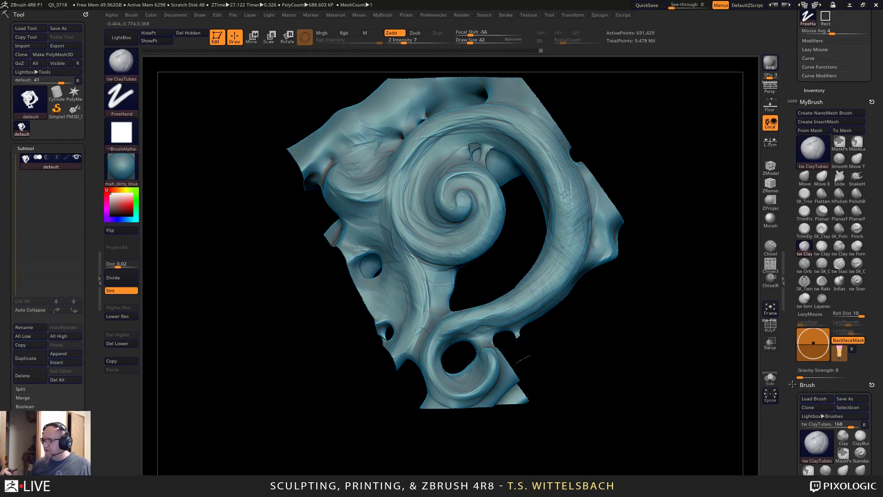
{"action": "left_click_drag", "start_coordinate": [509, 112], "coordinate": [460, 120]}
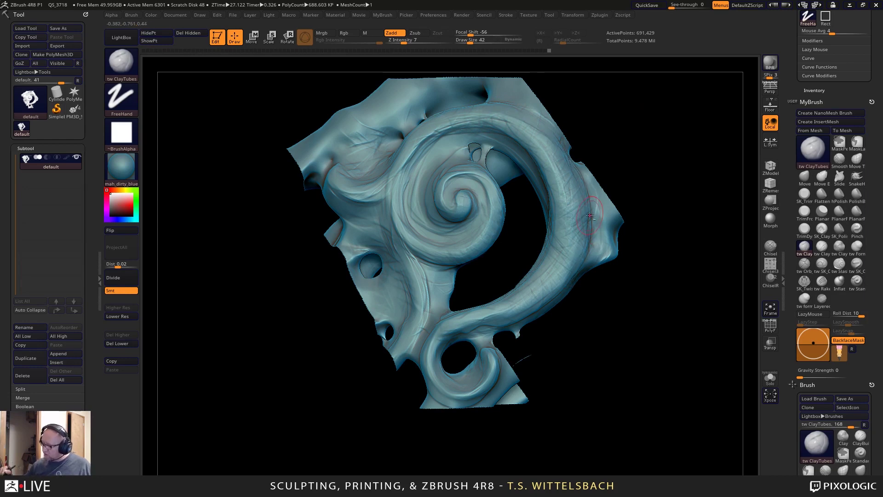
{"action": "left_click_drag", "start_coordinate": [590, 215], "coordinate": [561, 278]}
Build light clay strokes across the inner wall of the channel around the spiral from several angles.
{"action": "left_click_drag", "start_coordinate": [665, 171], "coordinate": [639, 230]}
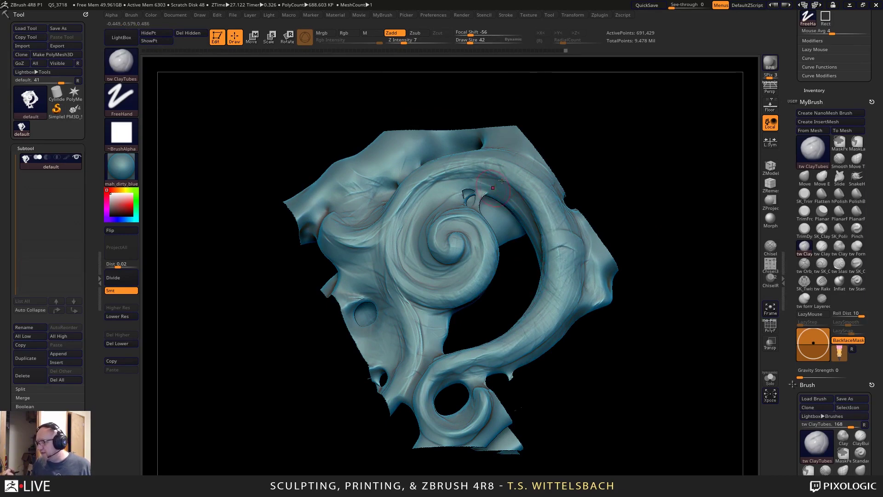
{"action": "mouse_move", "coordinate": [594, 201]}
{"action": "left_mouse_down"}
{"action": "mouse_move", "coordinate": [660, 209]}
{"action": "mouse_move", "coordinate": [644, 202]}
{"action": "mouse_move", "coordinate": [656, 276]}
{"action": "mouse_move", "coordinate": [634, 178]}
{"action": "left_mouse_up"}
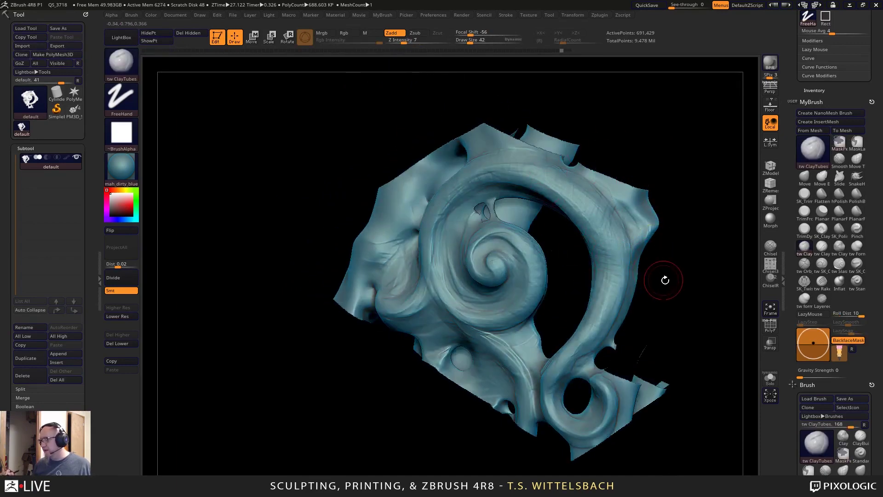
{"action": "left_click_drag", "start_coordinate": [665, 280], "coordinate": [634, 220]}
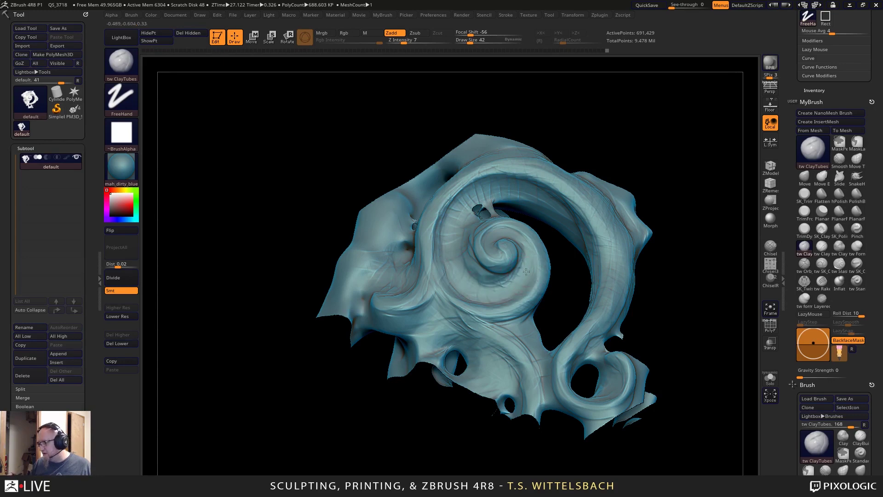
{"action": "left_click_drag", "start_coordinate": [590, 162], "coordinate": [628, 179]}
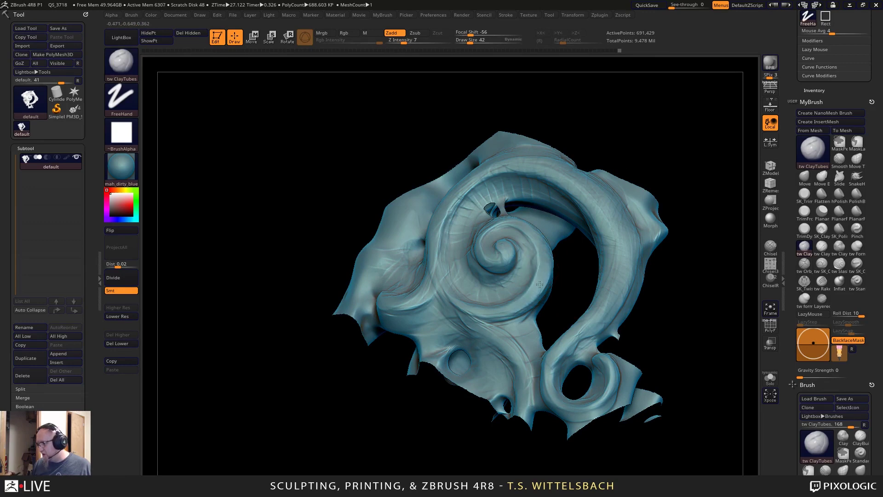
{"action": "mouse_move", "coordinate": [696, 269]}
{"action": "left_mouse_down"}
{"action": "mouse_move", "coordinate": [692, 233]}
{"action": "mouse_move", "coordinate": [589, 242]}
{"action": "mouse_move", "coordinate": [595, 278]}
{"action": "mouse_move", "coordinate": [616, 275]}
{"action": "mouse_move", "coordinate": [607, 147]}
{"action": "mouse_move", "coordinate": [625, 177]}
{"action": "mouse_move", "coordinate": [614, 198]}
{"action": "mouse_move", "coordinate": [617, 187]}
{"action": "mouse_move", "coordinate": [676, 218]}
{"action": "mouse_move", "coordinate": [678, 237]}
{"action": "mouse_move", "coordinate": [663, 207]}
{"action": "mouse_move", "coordinate": [650, 242]}
{"action": "left_mouse_up"}
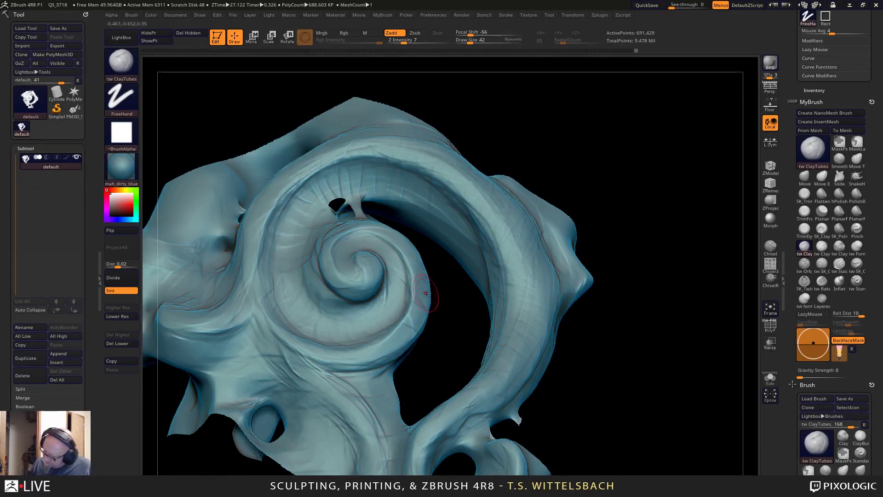
{"action": "left_click_drag", "start_coordinate": [454, 311], "coordinate": [447, 262]}
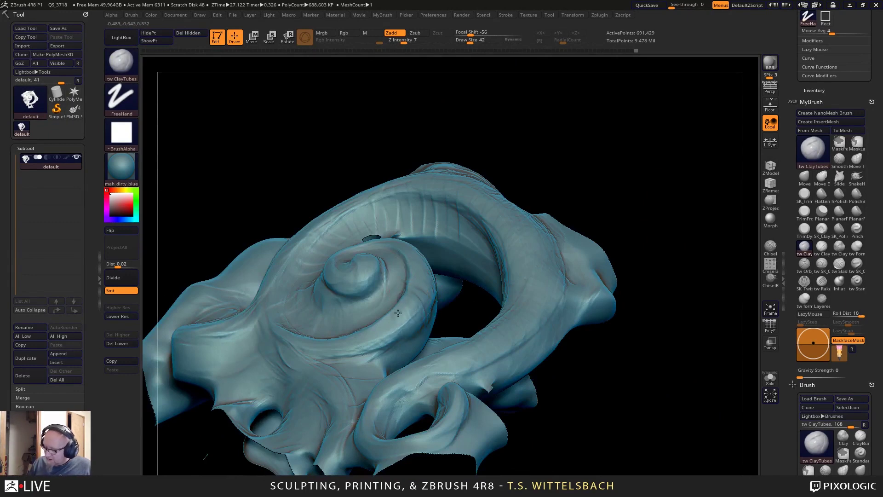
Pull thin spikes out of the spiral's outer edge with the SnakeHook brush at draw size 17.
{"action": "left_click", "coordinate": [857, 178]}
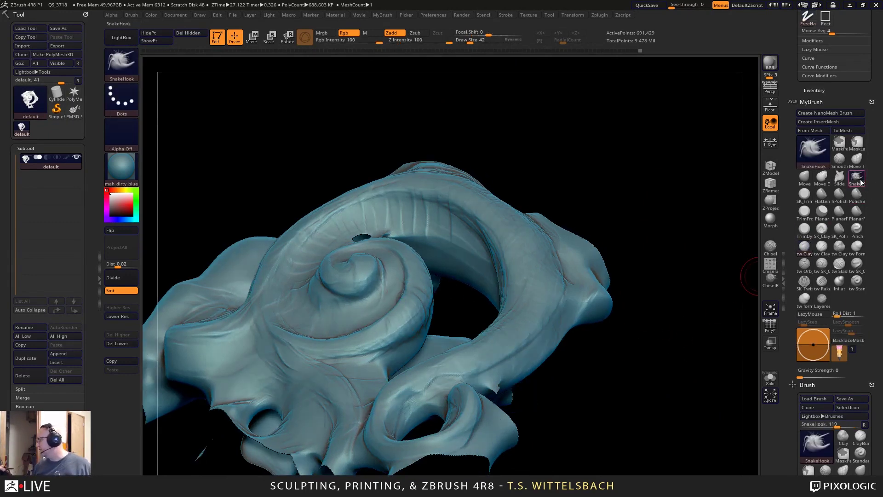
{"action": "mouse_move", "coordinate": [674, 260]}
{"action": "left_mouse_down"}
{"action": "mouse_move", "coordinate": [682, 228]}
{"action": "mouse_move", "coordinate": [573, 204]}
{"action": "left_mouse_up"}
{"action": "key", "text": "space"}
{"action": "left_click", "coordinate": [568, 198]}
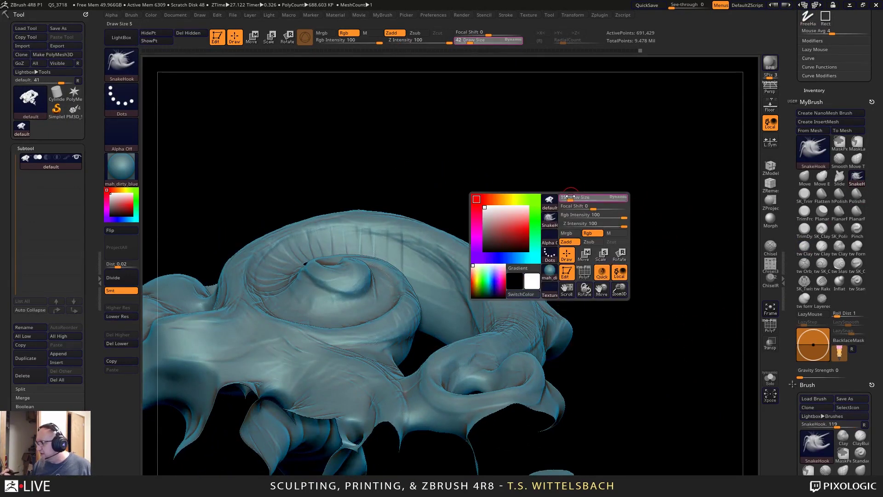
{"action": "left_click_drag", "start_coordinate": [598, 173], "coordinate": [414, 288]}
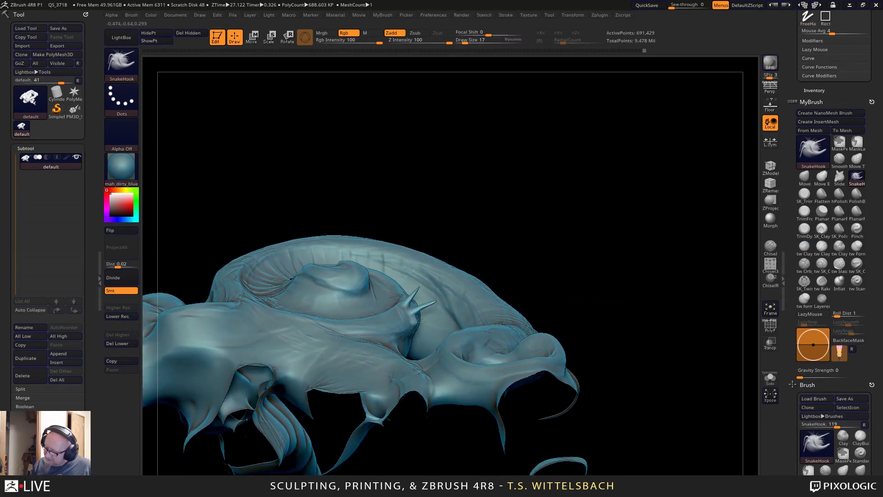
{"action": "mouse_move", "coordinate": [422, 322]}
{"action": "left_mouse_down"}
{"action": "mouse_move", "coordinate": [437, 321]}
{"action": "mouse_move", "coordinate": [430, 349]}
{"action": "left_mouse_up"}
{"action": "mouse_move", "coordinate": [569, 223]}
{"action": "left_mouse_down"}
{"action": "mouse_move", "coordinate": [545, 279]}
{"action": "mouse_move", "coordinate": [474, 302]}
{"action": "left_mouse_up"}
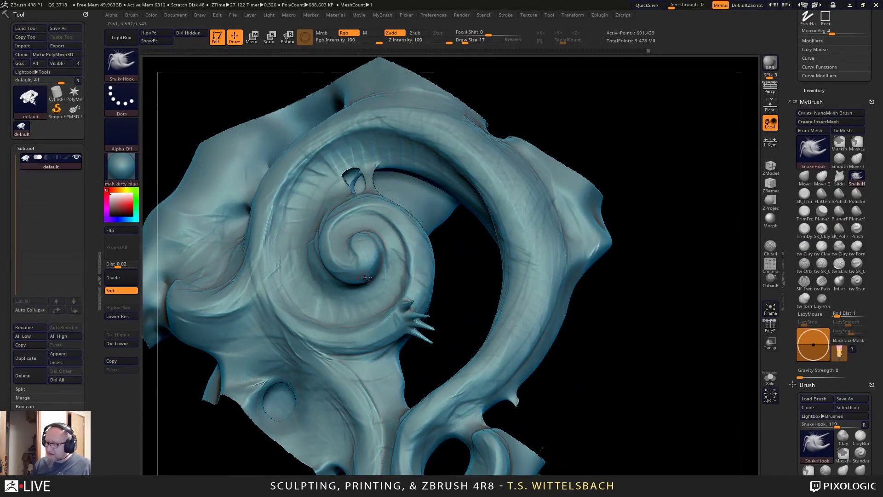
{"action": "right_click_drag", "start_coordinate": [367, 277], "coordinate": [461, 243]}
{"action": "left_click_drag", "start_coordinate": [394, 277], "coordinate": [478, 333]}
Undo the SnakeHook spikes on the spiral.
{"action": "key", "text": "ctrl"}
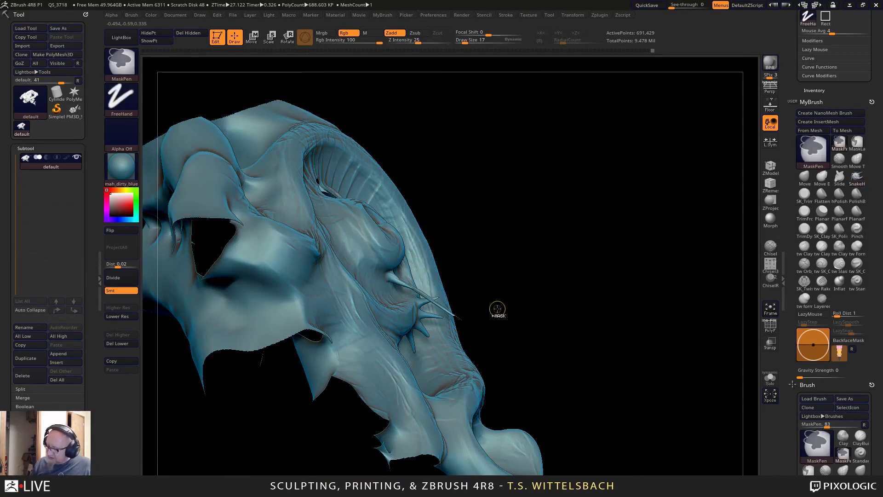
{"action": "key", "text": "ctrl+z"}
{"action": "mouse_move", "coordinate": [572, 319]}
{"action": "left_mouse_down"}
{"action": "mouse_move", "coordinate": [541, 330]}
{"action": "mouse_move", "coordinate": [612, 258]}
{"action": "mouse_move", "coordinate": [639, 211]}
{"action": "mouse_move", "coordinate": [640, 192]}
{"action": "mouse_move", "coordinate": [640, 218]}
{"action": "mouse_move", "coordinate": [637, 161]}
{"action": "mouse_move", "coordinate": [636, 232]}
{"action": "mouse_move", "coordinate": [627, 242]}
{"action": "mouse_move", "coordinate": [657, 377]}
{"action": "mouse_move", "coordinate": [669, 354]}
{"action": "left_mouse_up"}
{"action": "key", "text": "ctrl+z"}
{"action": "key", "text": "ctrl+z"}
{"action": "key", "text": "ctrl+z"}
Switch to tw ClayTubes at Z intensity 30 and draw size 33, and stroke radial ridges inside the spiral's channel.
{"action": "left_click", "coordinate": [807, 247]}
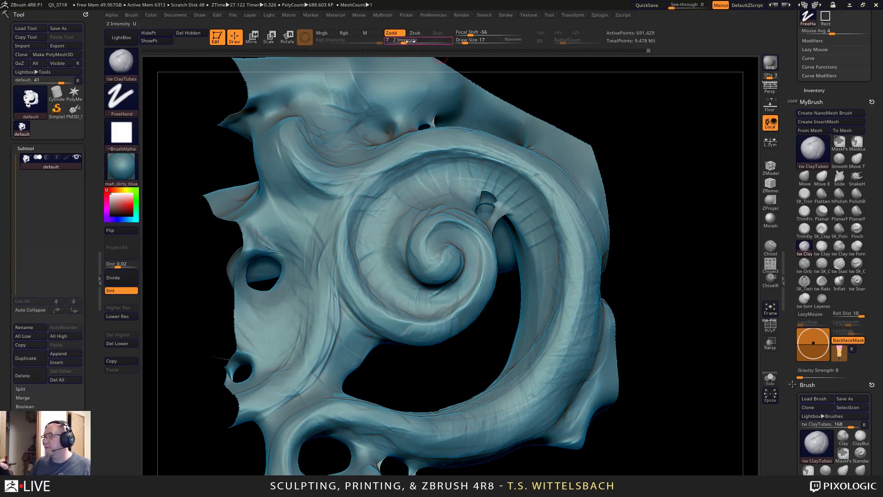
{"action": "left_click_drag", "start_coordinate": [405, 41], "coordinate": [421, 41]}
{"action": "key", "text": "Return"}
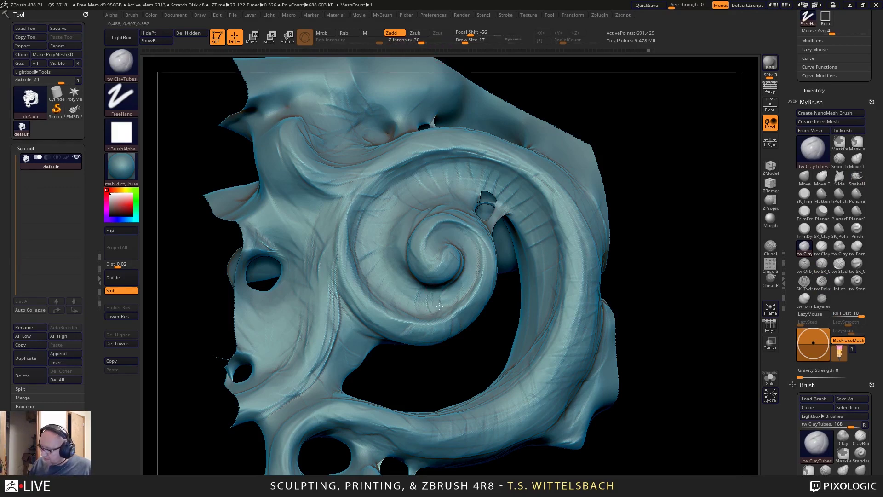
{"action": "key", "text": "space"}
{"action": "mouse_move", "coordinate": [429, 295]}
{"action": "left_mouse_down"}
{"action": "mouse_move", "coordinate": [390, 278]}
{"action": "mouse_move", "coordinate": [399, 272]}
{"action": "mouse_move", "coordinate": [372, 256]}
{"action": "mouse_move", "coordinate": [384, 205]}
{"action": "mouse_move", "coordinate": [406, 193]}
{"action": "left_mouse_up"}
{"action": "left_click_drag", "start_coordinate": [431, 164], "coordinate": [429, 189]}
{"action": "mouse_move", "coordinate": [450, 161]}
{"action": "left_mouse_down"}
{"action": "mouse_move", "coordinate": [445, 189]}
{"action": "mouse_move", "coordinate": [460, 190]}
{"action": "left_mouse_up"}
{"action": "mouse_move", "coordinate": [488, 169]}
{"action": "left_mouse_down"}
{"action": "mouse_move", "coordinate": [476, 194]}
{"action": "mouse_move", "coordinate": [493, 196]}
{"action": "left_mouse_up"}
Continue the ridged clay strokes along the inner wall of the outer sweep down toward its lower end.
{"action": "left_click_drag", "start_coordinate": [528, 207], "coordinate": [517, 218]}
{"action": "mouse_move", "coordinate": [556, 257]}
{"action": "left_mouse_down"}
{"action": "mouse_move", "coordinate": [536, 247]}
{"action": "mouse_move", "coordinate": [540, 318]}
{"action": "left_mouse_up"}
{"action": "left_click_drag", "start_coordinate": [619, 343], "coordinate": [632, 346]}
{"action": "mouse_move", "coordinate": [657, 279]}
{"action": "left_mouse_down"}
{"action": "mouse_move", "coordinate": [589, 286]}
{"action": "mouse_move", "coordinate": [525, 379]}
{"action": "left_mouse_up"}
{"action": "left_click_drag", "start_coordinate": [552, 308], "coordinate": [493, 417]}
{"action": "mouse_move", "coordinate": [550, 337]}
{"action": "left_mouse_down"}
{"action": "mouse_move", "coordinate": [500, 400]}
{"action": "mouse_move", "coordinate": [508, 416]}
{"action": "left_mouse_up"}
{"action": "left_click_drag", "start_coordinate": [543, 308], "coordinate": [544, 344]}
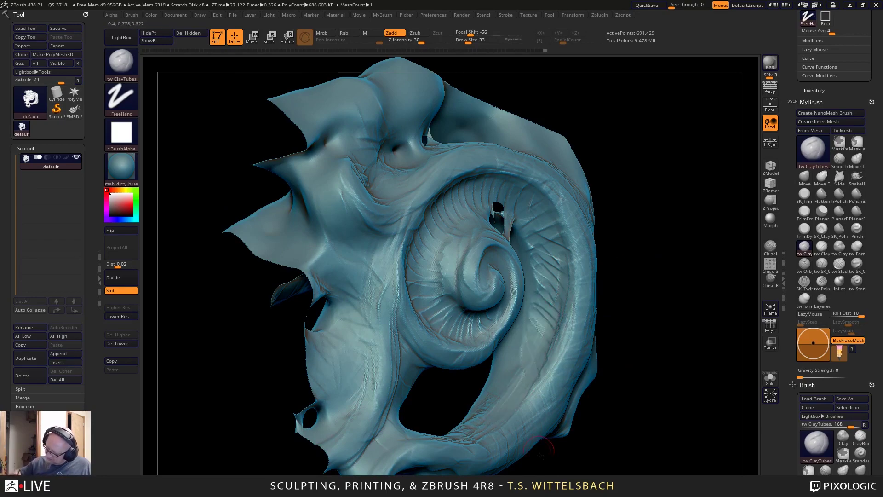
Lay long clay strokes along the crest of the sweep and on into the small curl's center.
{"action": "left_click_drag", "start_coordinate": [675, 315], "coordinate": [627, 339]}
{"action": "mouse_move", "coordinate": [556, 147]}
{"action": "left_mouse_down"}
{"action": "mouse_move", "coordinate": [617, 211]}
{"action": "mouse_move", "coordinate": [622, 244]}
{"action": "left_mouse_up"}
{"action": "mouse_move", "coordinate": [603, 195]}
{"action": "left_mouse_down"}
{"action": "mouse_move", "coordinate": [614, 249]}
{"action": "mouse_move", "coordinate": [585, 315]}
{"action": "mouse_move", "coordinate": [536, 358]}
{"action": "mouse_move", "coordinate": [474, 376]}
{"action": "left_mouse_up"}
{"action": "mouse_move", "coordinate": [401, 370]}
{"action": "left_mouse_down"}
{"action": "mouse_move", "coordinate": [278, 306]}
{"action": "mouse_move", "coordinate": [225, 346]}
{"action": "mouse_move", "coordinate": [277, 401]}
{"action": "mouse_move", "coordinate": [301, 366]}
{"action": "mouse_move", "coordinate": [281, 363]}
{"action": "left_mouse_up"}
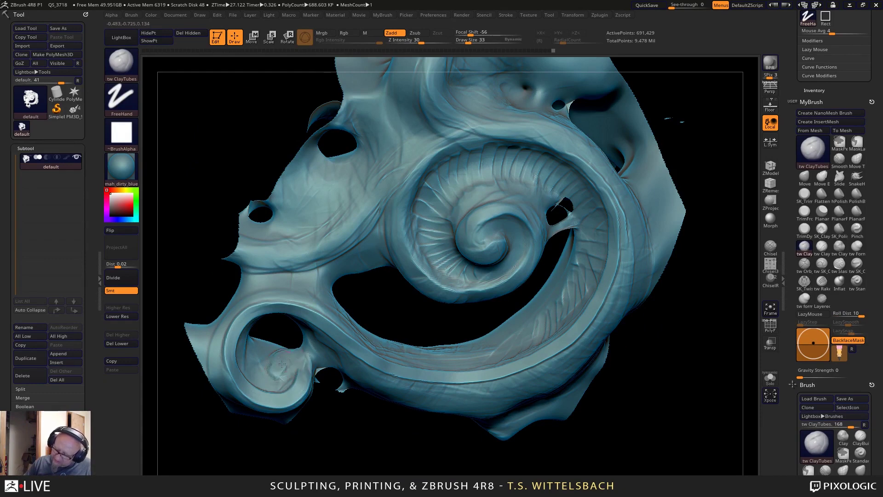
{"action": "mouse_move", "coordinate": [297, 361]}
{"action": "left_mouse_down"}
{"action": "mouse_move", "coordinate": [288, 369]}
{"action": "mouse_move", "coordinate": [305, 381]}
{"action": "mouse_move", "coordinate": [286, 397]}
{"action": "mouse_move", "coordinate": [234, 370]}
{"action": "left_mouse_up"}
Build up the small curl's rim and inner spiral with short, curved clay strokes.
{"action": "mouse_move", "coordinate": [377, 423]}
{"action": "left_mouse_down"}
{"action": "mouse_move", "coordinate": [491, 422]}
{"action": "mouse_move", "coordinate": [578, 367]}
{"action": "mouse_move", "coordinate": [655, 361]}
{"action": "mouse_move", "coordinate": [589, 372]}
{"action": "mouse_move", "coordinate": [582, 340]}
{"action": "mouse_move", "coordinate": [568, 351]}
{"action": "mouse_move", "coordinate": [525, 274]}
{"action": "left_mouse_up"}
{"action": "left_click_drag", "start_coordinate": [394, 245], "coordinate": [368, 296]}
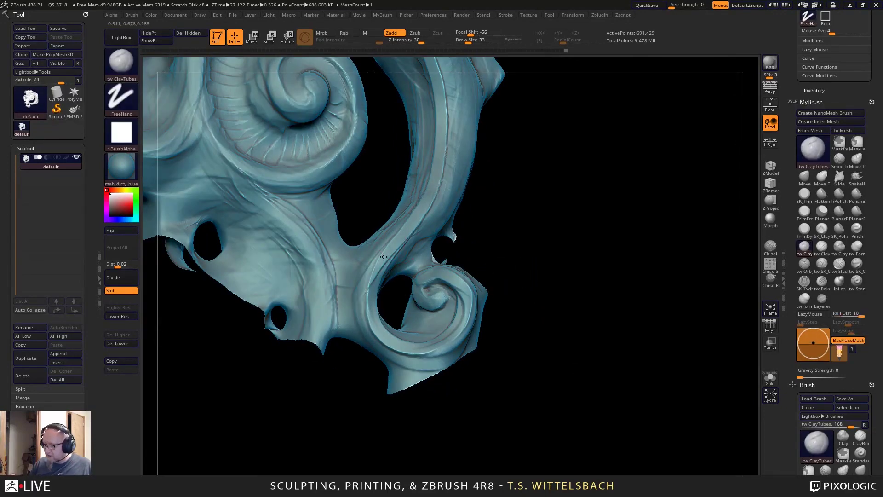
{"action": "left_click_drag", "start_coordinate": [383, 266], "coordinate": [437, 337]}
{"action": "mouse_move", "coordinate": [435, 286]}
{"action": "left_mouse_down"}
{"action": "mouse_move", "coordinate": [462, 313]}
{"action": "mouse_move", "coordinate": [407, 341]}
{"action": "mouse_move", "coordinate": [466, 306]}
{"action": "mouse_move", "coordinate": [424, 279]}
{"action": "mouse_move", "coordinate": [470, 282]}
{"action": "mouse_move", "coordinate": [462, 313]}
{"action": "mouse_move", "coordinate": [447, 289]}
{"action": "left_mouse_up"}
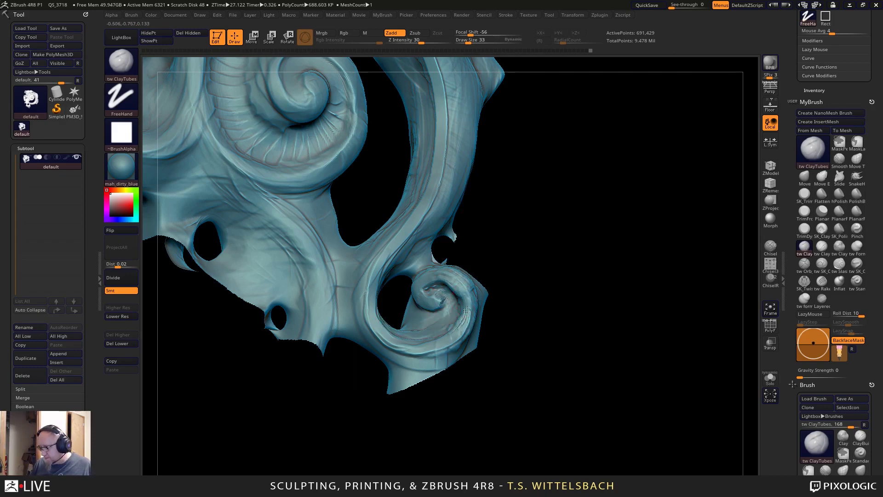
{"action": "mouse_move", "coordinate": [497, 336]}
{"action": "left_mouse_down"}
{"action": "mouse_move", "coordinate": [409, 349]}
{"action": "mouse_move", "coordinate": [383, 335]}
{"action": "left_mouse_up"}
{"action": "mouse_move", "coordinate": [596, 246]}
{"action": "left_mouse_down"}
{"action": "mouse_move", "coordinate": [631, 276]}
{"action": "mouse_move", "coordinate": [529, 311]}
{"action": "left_mouse_up"}
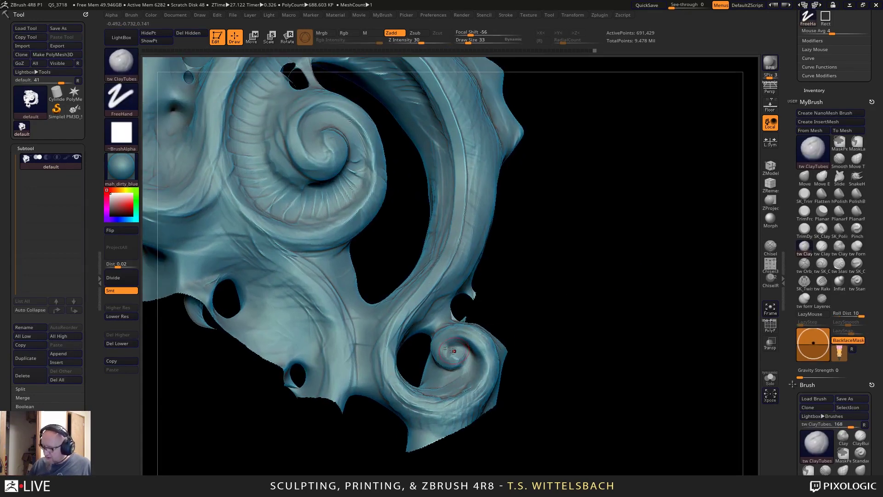
{"action": "mouse_move", "coordinate": [458, 352]}
{"action": "left_mouse_down"}
{"action": "mouse_move", "coordinate": [454, 363]}
{"action": "mouse_move", "coordinate": [440, 359]}
{"action": "left_mouse_up"}
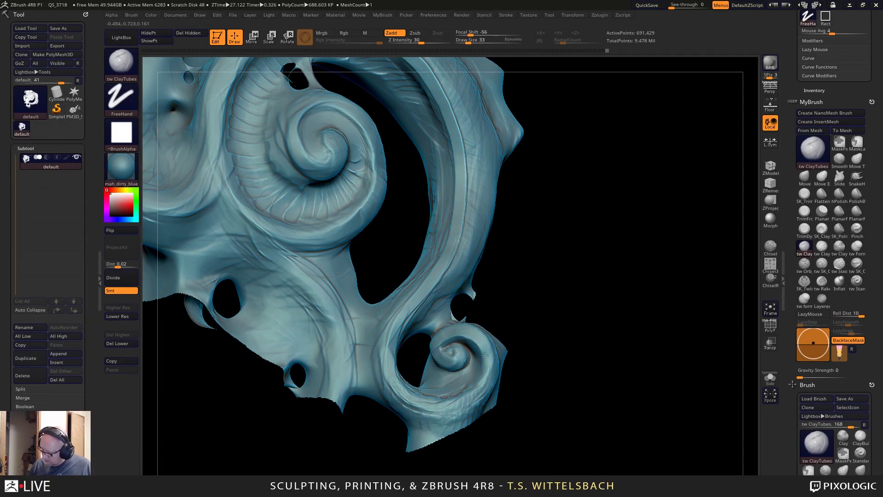
{"action": "mouse_move", "coordinate": [481, 382]}
{"action": "left_mouse_down"}
{"action": "mouse_move", "coordinate": [540, 396]}
{"action": "mouse_move", "coordinate": [586, 447]}
{"action": "mouse_move", "coordinate": [572, 437]}
{"action": "mouse_move", "coordinate": [584, 430]}
{"action": "mouse_move", "coordinate": [572, 441]}
{"action": "mouse_move", "coordinate": [485, 362]}
{"action": "left_mouse_up"}
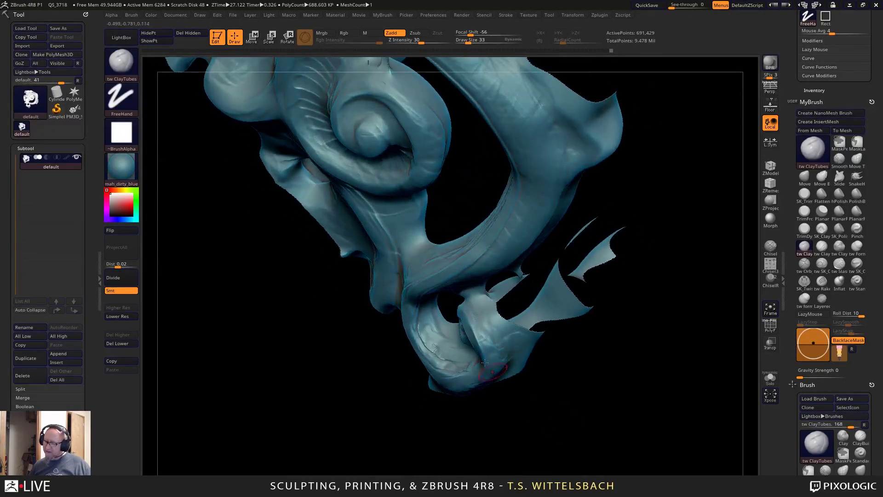
Choose the Move brush at draw size 81, reshape the small curl from the side, and smooth its surface.
{"action": "left_click_drag", "start_coordinate": [591, 434], "coordinate": [593, 406]}
{"action": "left_click", "coordinate": [805, 179]}
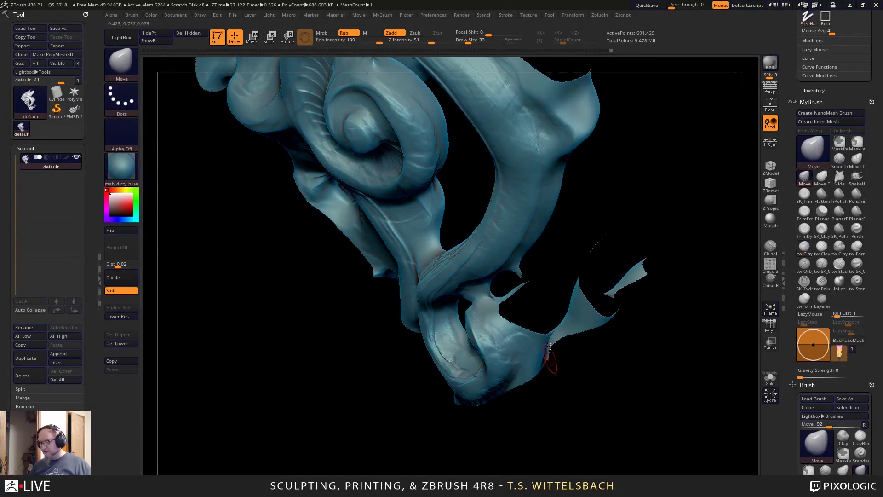
{"action": "key", "text": "space"}
{"action": "left_click_drag", "start_coordinate": [533, 281], "coordinate": [539, 282]}
{"action": "left_click_drag", "start_coordinate": [597, 421], "coordinate": [581, 399]}
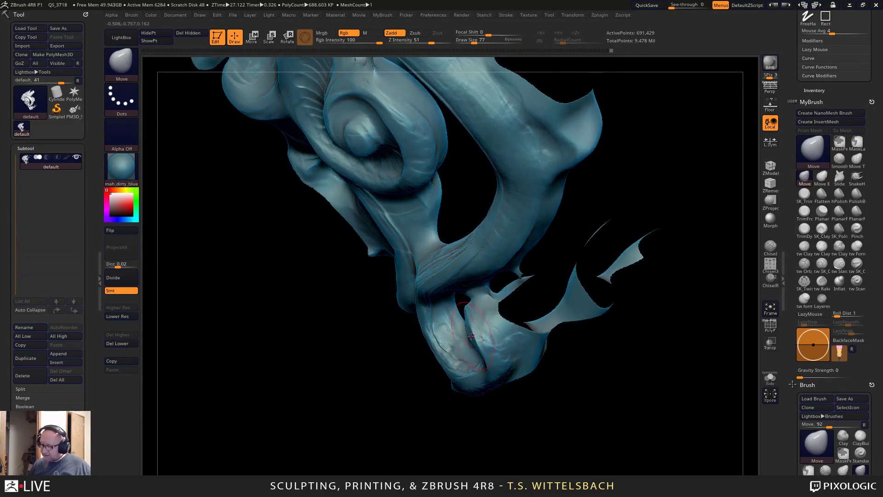
{"action": "key", "text": "space"}
{"action": "left_click_drag", "start_coordinate": [473, 333], "coordinate": [477, 330]}
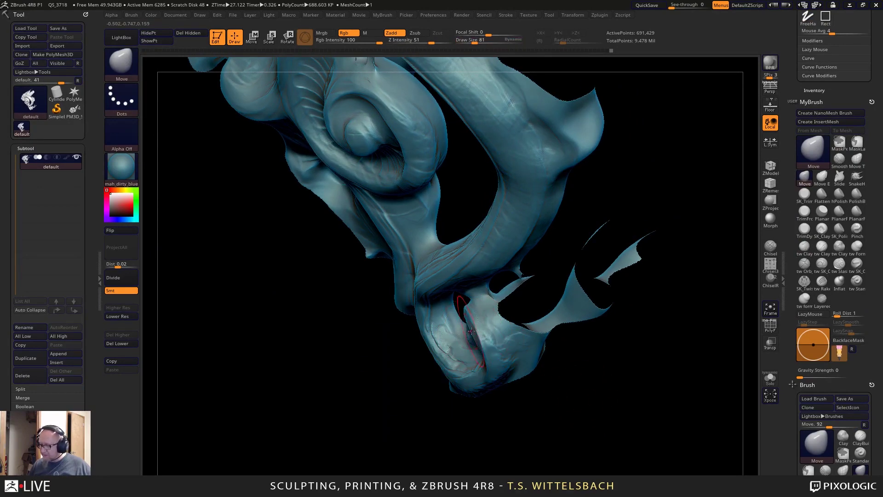
{"action": "left_click_drag", "start_coordinate": [506, 405], "coordinate": [598, 350]}
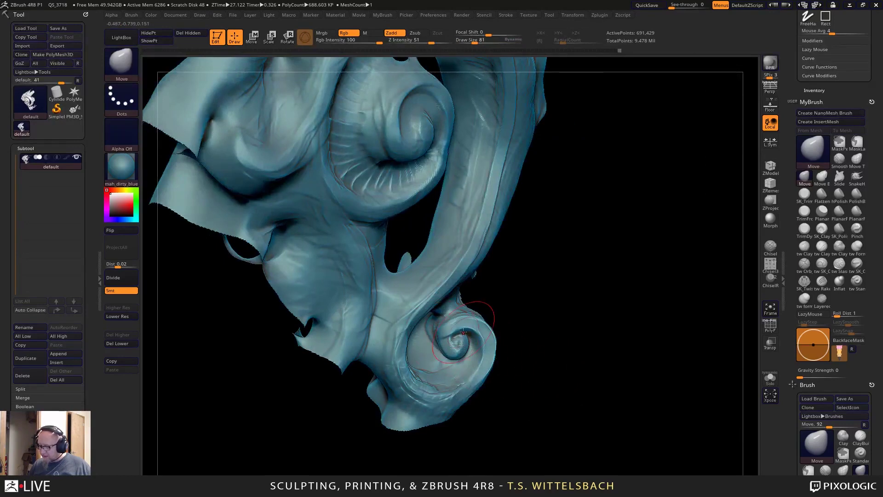
{"action": "key", "text": "shift"}
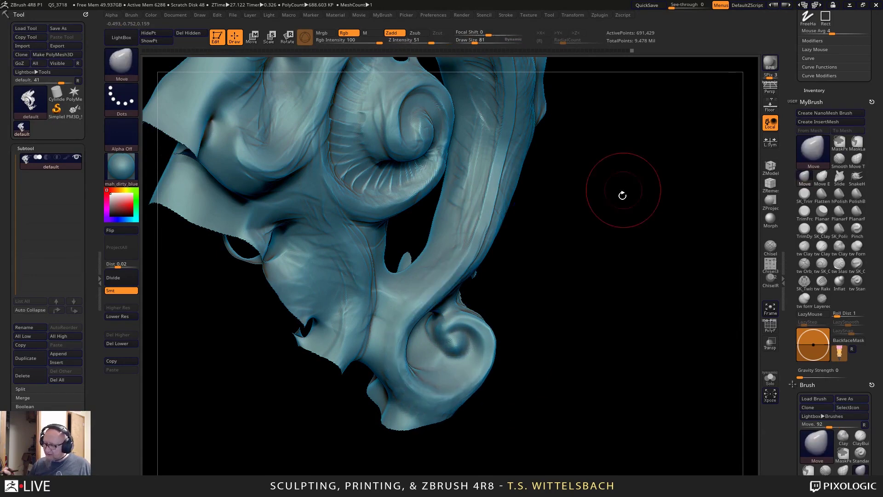
Lay tw ClayTubes strokes at draw size 81 along the sweep toward the small curl, and try to subdivide the mesh.
{"action": "mouse_move", "coordinate": [621, 194]}
{"action": "left_mouse_down"}
{"action": "mouse_move", "coordinate": [490, 267]}
{"action": "mouse_move", "coordinate": [569, 273]}
{"action": "left_mouse_up"}
{"action": "mouse_move", "coordinate": [570, 306]}
{"action": "left_mouse_down"}
{"action": "mouse_move", "coordinate": [538, 371]}
{"action": "mouse_move", "coordinate": [458, 389]}
{"action": "left_mouse_up"}
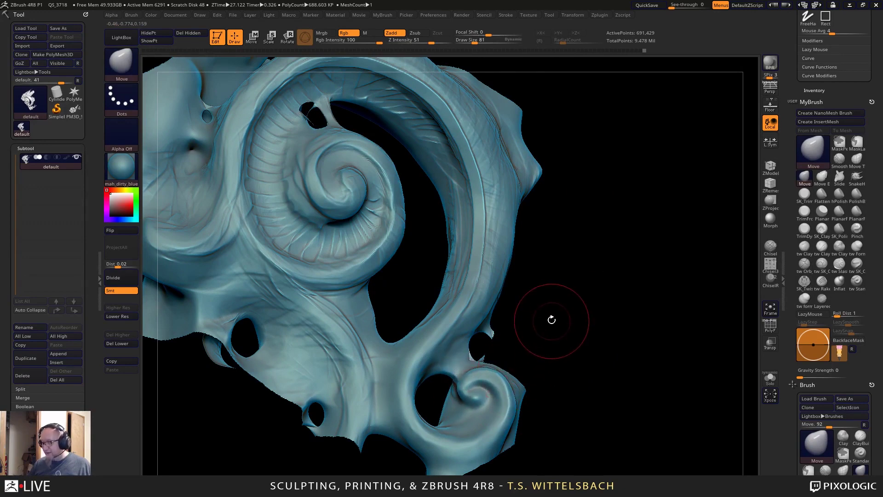
{"action": "left_click_drag", "start_coordinate": [552, 316], "coordinate": [601, 301]}
{"action": "left_click", "coordinate": [802, 247]}
{"action": "right_click", "coordinate": [502, 262]}
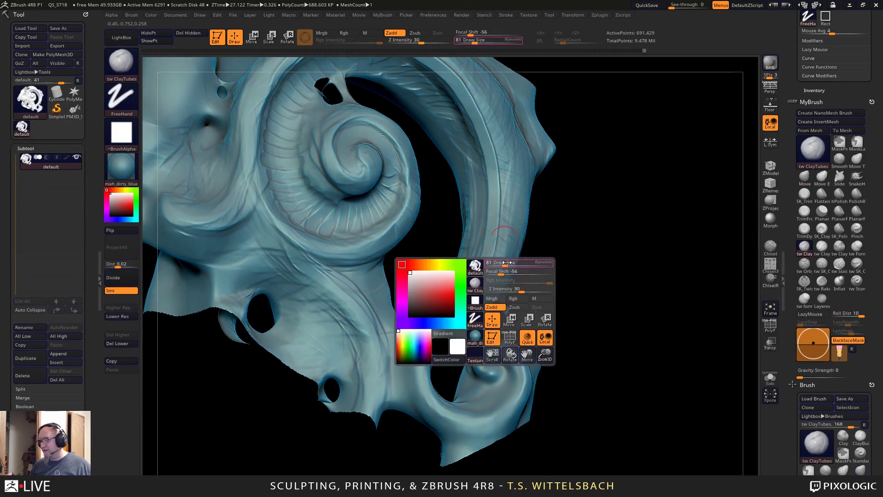
{"action": "left_click_drag", "start_coordinate": [598, 207], "coordinate": [580, 205]}
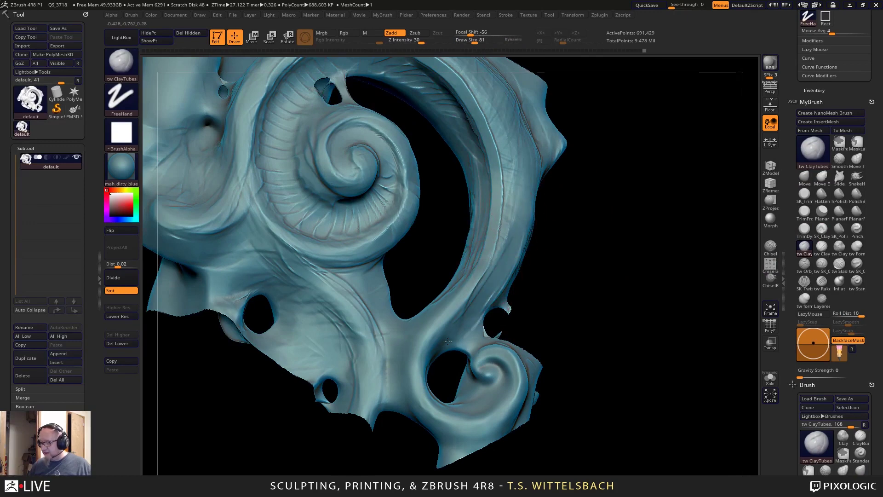
{"action": "mouse_move", "coordinate": [516, 218]}
{"action": "left_mouse_down"}
{"action": "mouse_move", "coordinate": [490, 294]}
{"action": "mouse_move", "coordinate": [443, 342]}
{"action": "mouse_move", "coordinate": [433, 368]}
{"action": "left_mouse_up"}
{"action": "left_click_drag", "start_coordinate": [509, 257], "coordinate": [474, 309]}
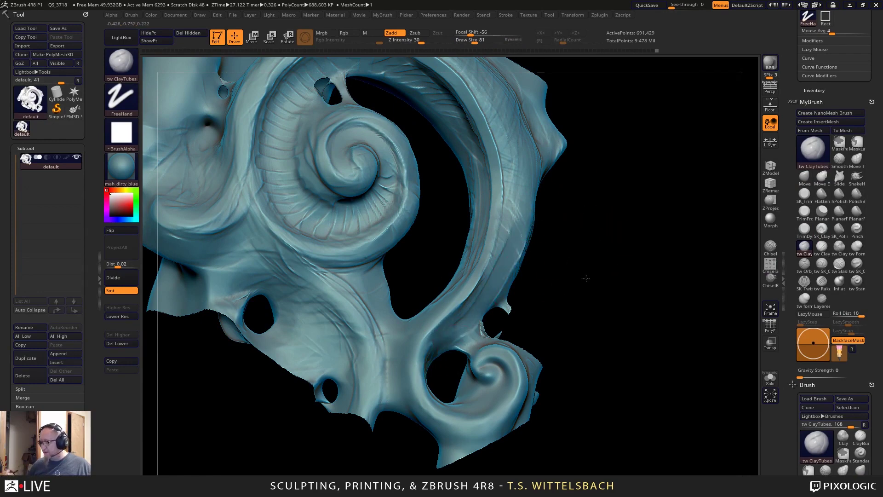
{"action": "left_click_drag", "start_coordinate": [585, 277], "coordinate": [573, 327], "text": "alt"}
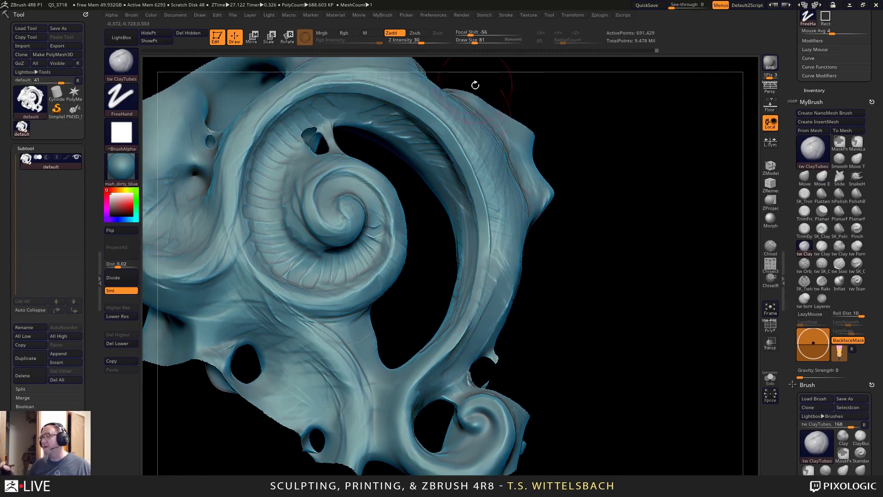
{"action": "left_click", "coordinate": [123, 276]}
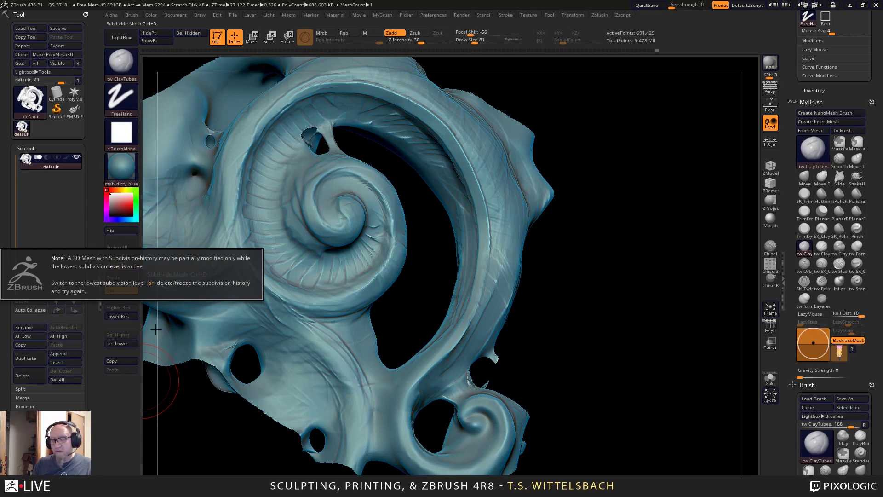
Switch the mesh down and back up through its subdivision levels, and try again to subdivide it.
{"action": "left_click", "coordinate": [120, 317]}
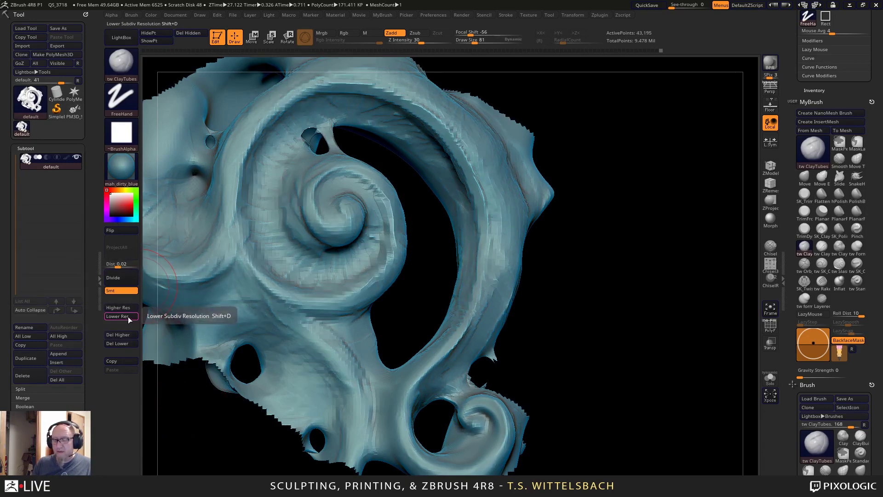
{"action": "left_click", "coordinate": [128, 316]}
{"action": "left_click", "coordinate": [127, 307]}
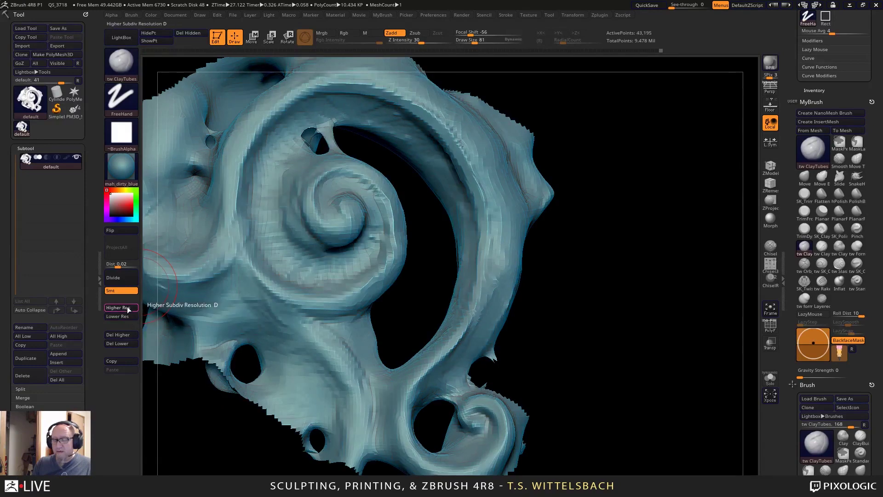
{"action": "left_click", "coordinate": [127, 307]}
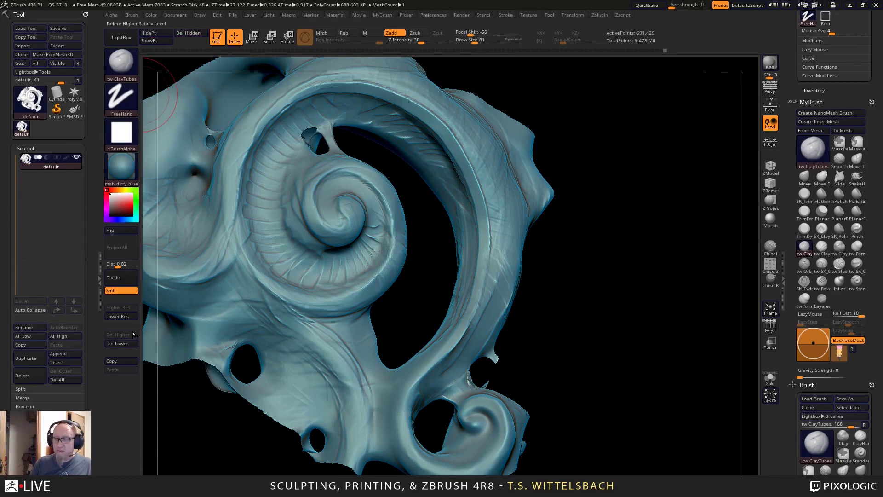
{"action": "left_click", "coordinate": [126, 277]}
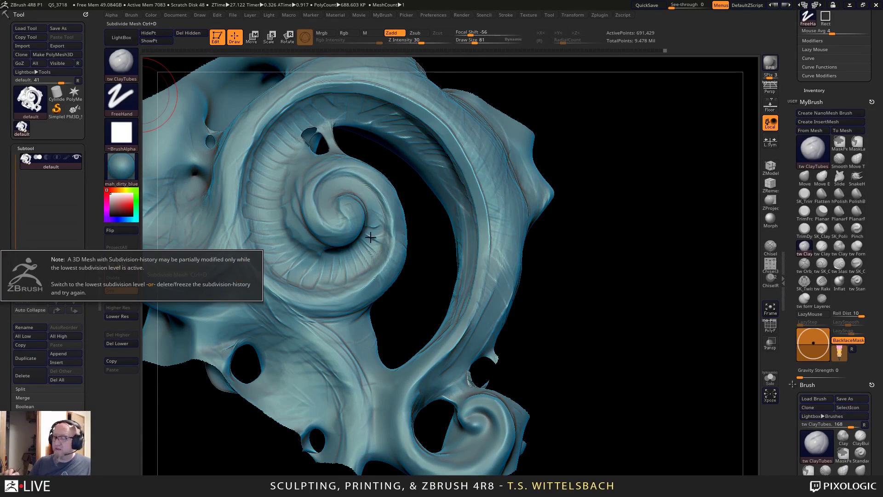
Lower the mesh to its lowest subdivision level and try to subdivide it from there.
{"action": "left_click", "coordinate": [127, 317]}
{"action": "left_click", "coordinate": [128, 317]}
{"action": "left_click", "coordinate": [128, 317]}
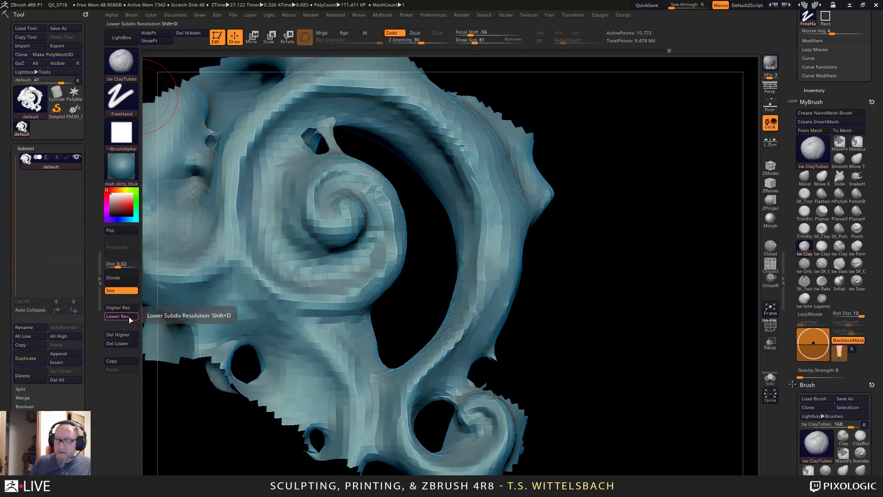
{"action": "left_click", "coordinate": [130, 317]}
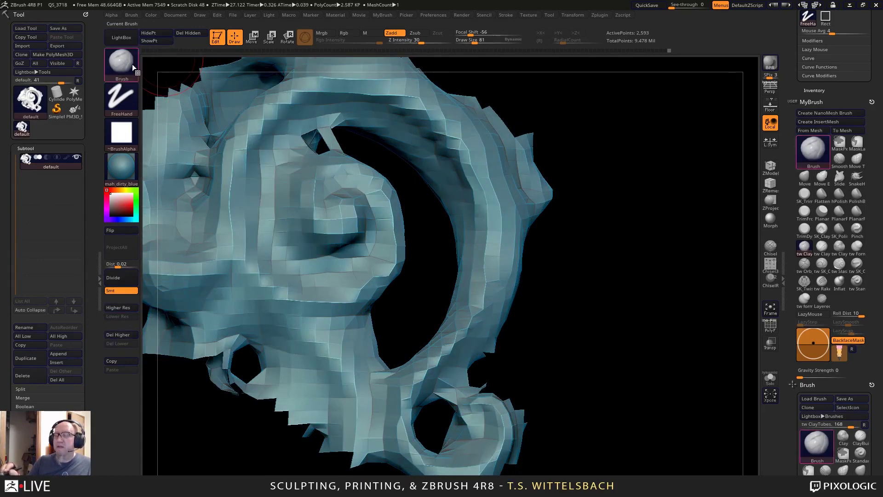
{"action": "left_click", "coordinate": [128, 278]}
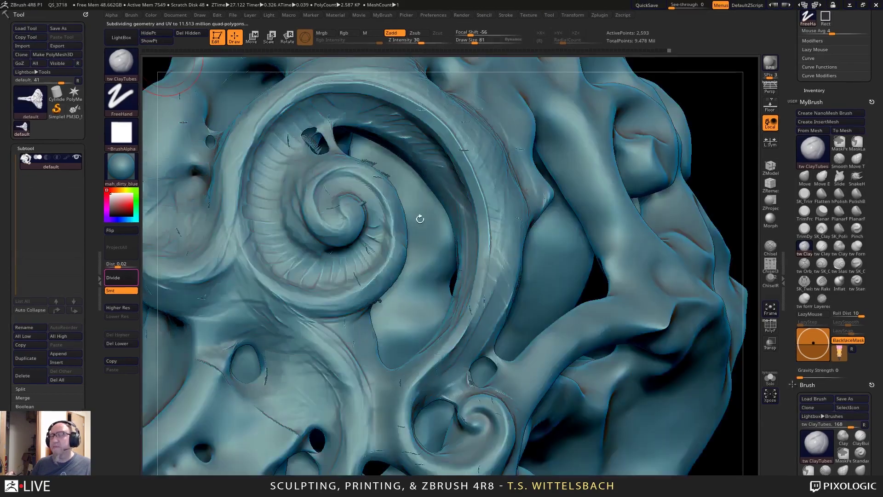
Switch to the desktop, relaunch ZBrush, and dismiss its home page and the session recovery note.
{"action": "key", "text": "alt+Tab"}
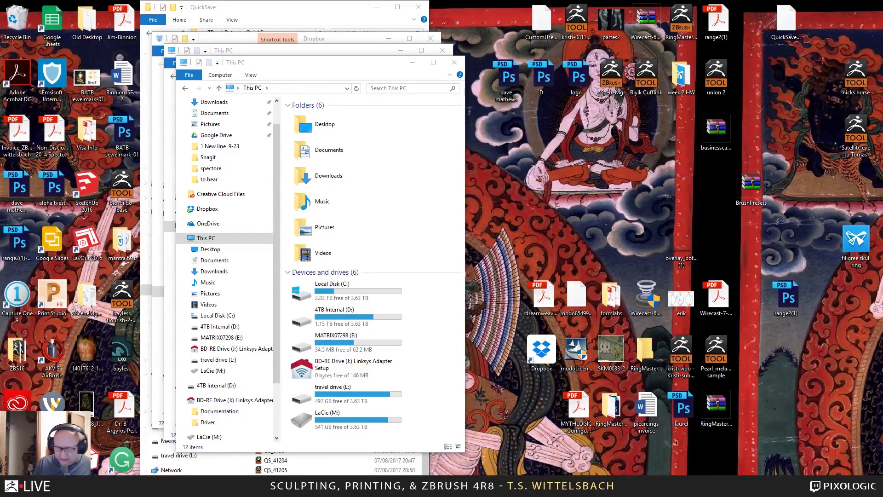
{"action": "key", "text": "super"}
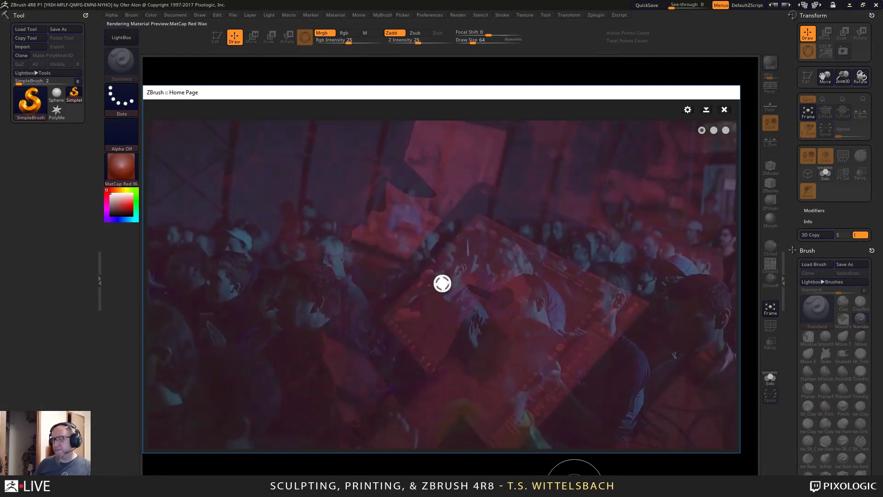
{"action": "left_click", "coordinate": [724, 110]}
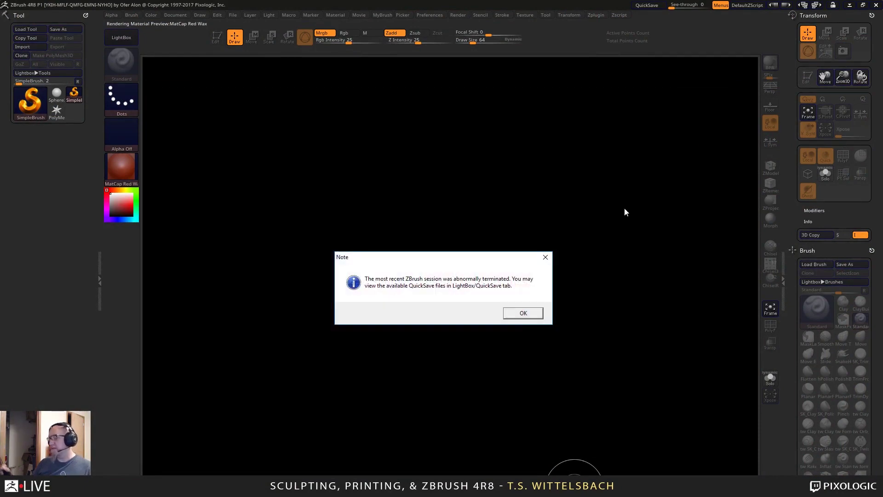
{"action": "left_click", "coordinate": [524, 313]}
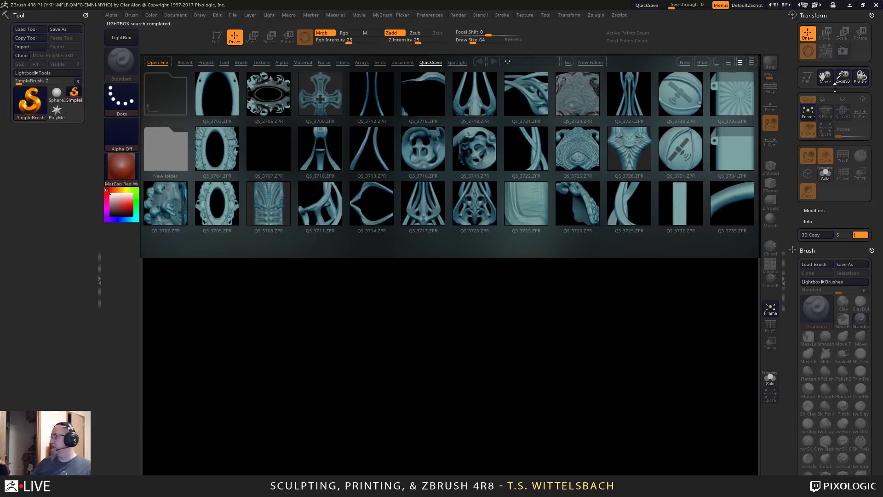
Dock the Brush, MyBrush, Stroke and Zplugin palettes in the side tray.
{"action": "left_click", "coordinate": [132, 15]}
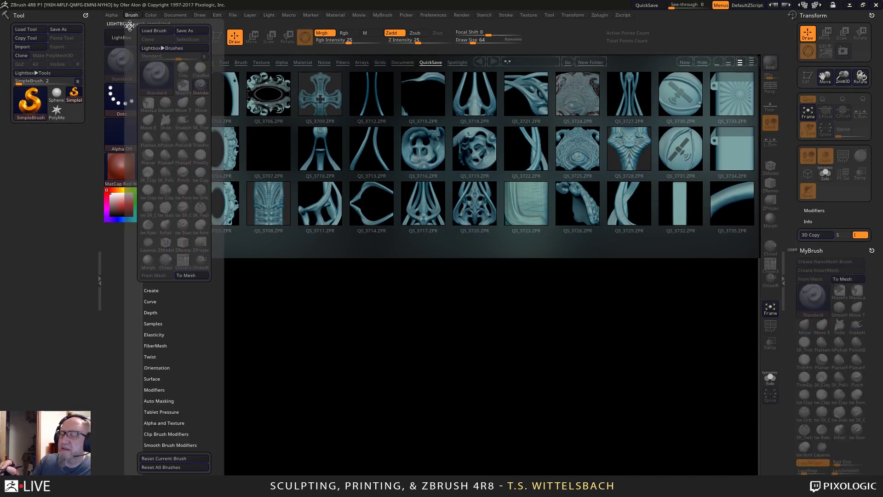
{"action": "left_click", "coordinate": [130, 25]}
{"action": "left_click", "coordinate": [370, 16]}
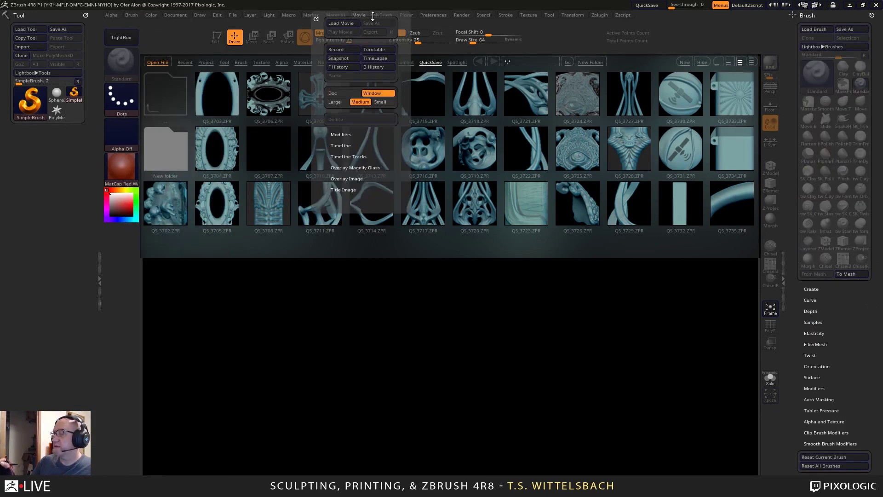
{"action": "left_click", "coordinate": [384, 16]}
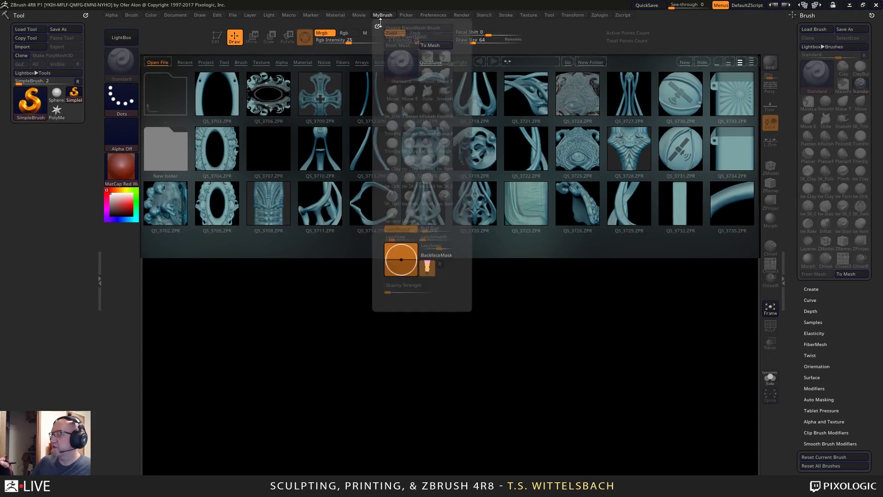
{"action": "left_click", "coordinate": [377, 24]}
{"action": "left_click", "coordinate": [505, 17]}
{"action": "left_click", "coordinate": [504, 23]}
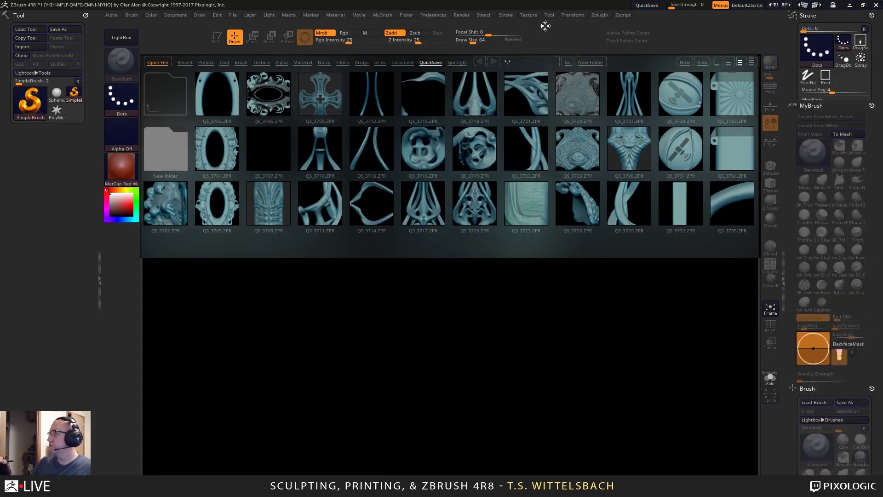
{"action": "left_click", "coordinate": [599, 17]}
{"action": "left_click", "coordinate": [597, 25]}
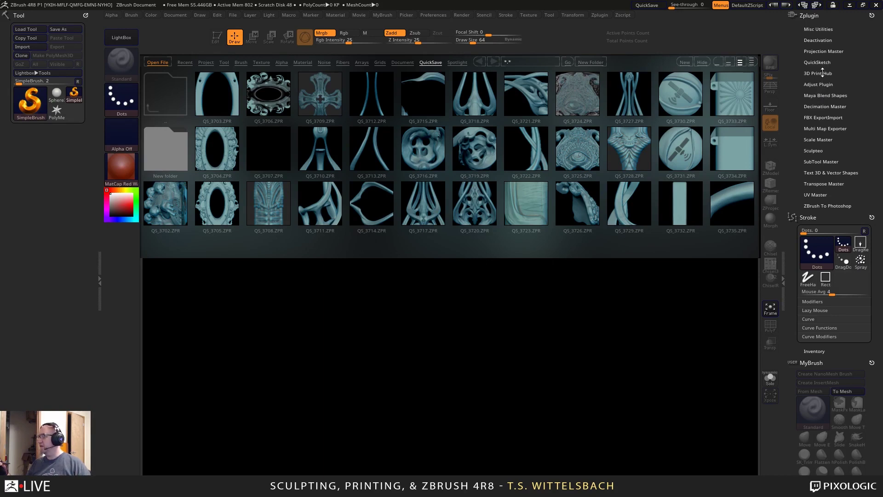
Import the filigree skull ring STL file from the Desktop through 3D Print Hub.
{"action": "left_click", "coordinate": [822, 74]}
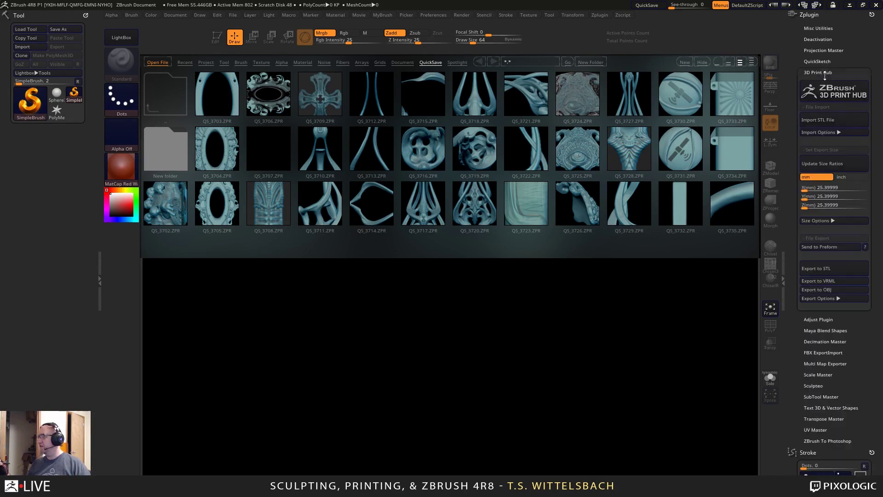
{"action": "left_click", "coordinate": [838, 120]}
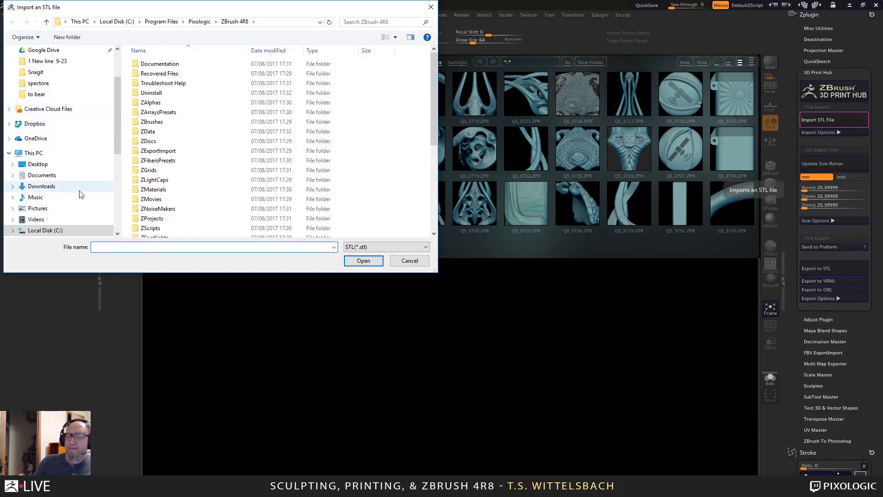
{"action": "left_click", "coordinate": [57, 165]}
{"action": "left_click_drag", "start_coordinate": [433, 72], "coordinate": [431, 241]}
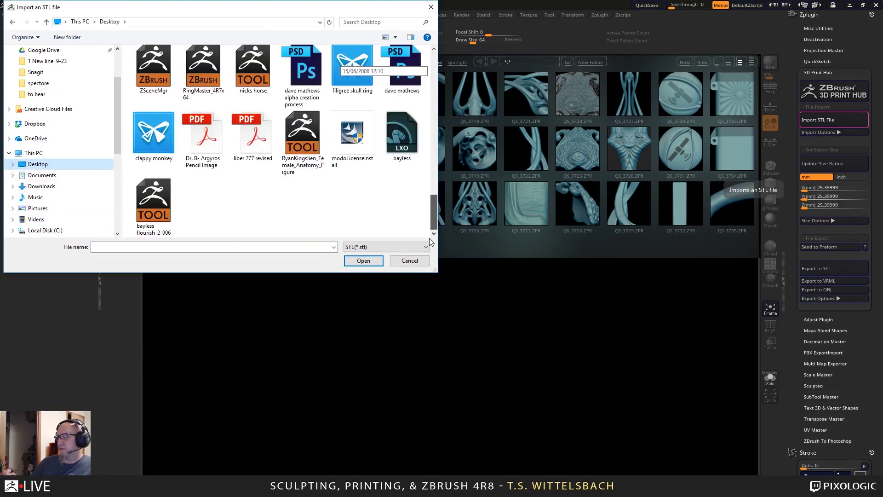
{"action": "double_click", "coordinate": [361, 102]}
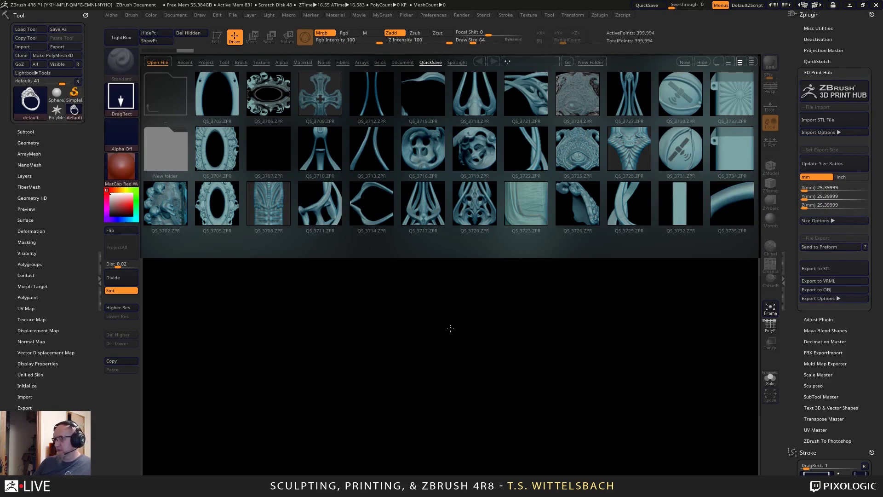
Draw the imported ring on the canvas and choose the mah_dirty_blue material.
{"action": "left_click_drag", "start_coordinate": [451, 328], "coordinate": [457, 437]}
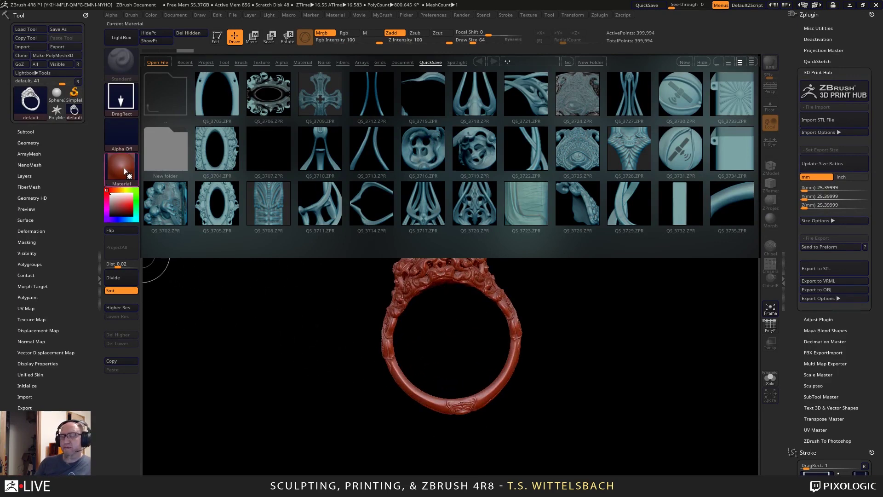
{"action": "mouse_move", "coordinate": [124, 168]}
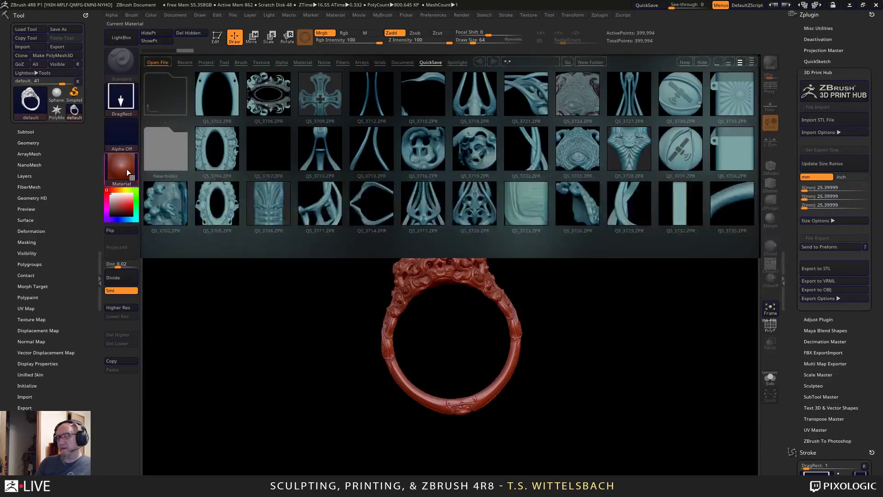
{"action": "left_click", "coordinate": [126, 170]}
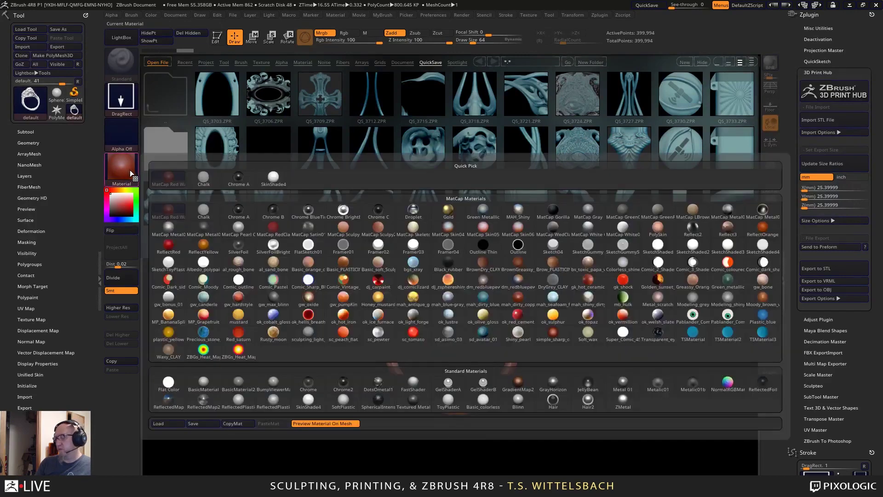
{"action": "left_click", "coordinate": [121, 170]}
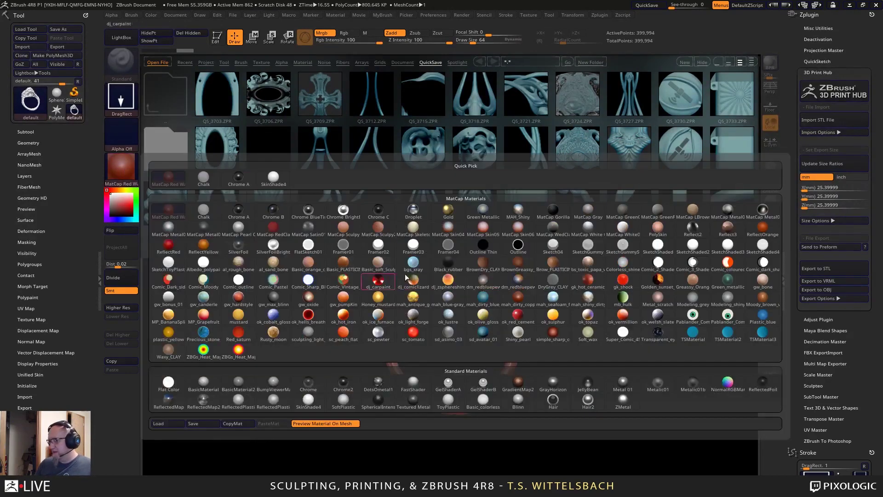
{"action": "left_click", "coordinate": [484, 298]}
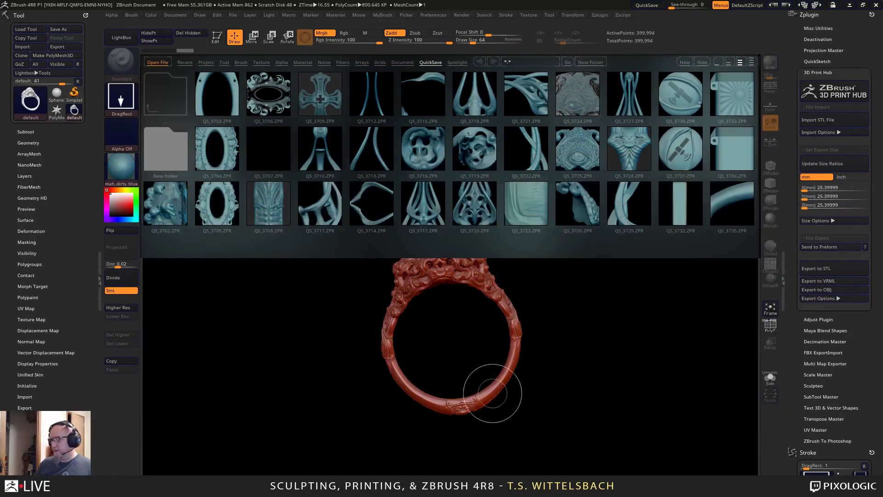
Draw the ring again in the new material, enter Edit mode, and clear the red copy and LightBox from the canvas.
{"action": "left_click_drag", "start_coordinate": [432, 326], "coordinate": [485, 469]}
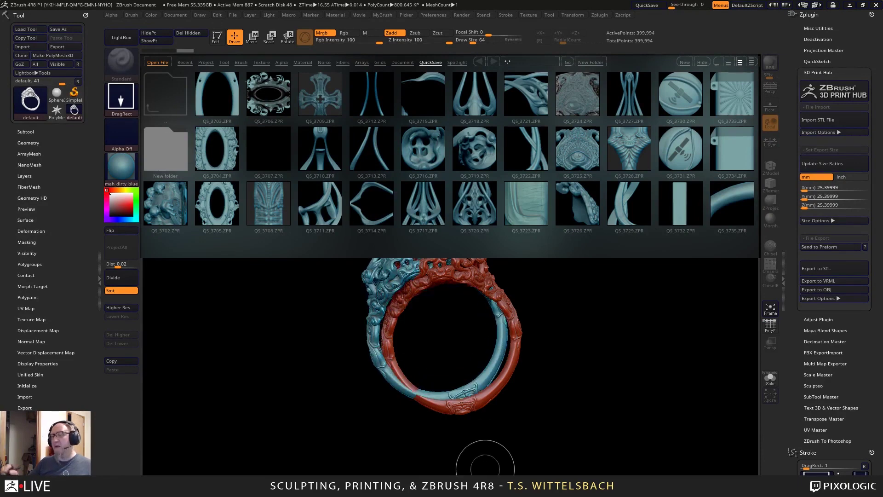
{"action": "left_click", "coordinate": [222, 40]}
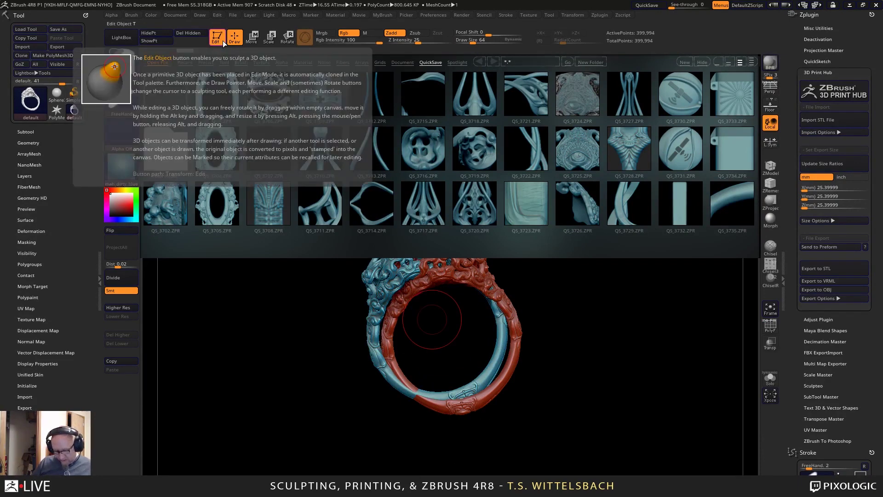
{"action": "key", "text": "ctrl+n"}
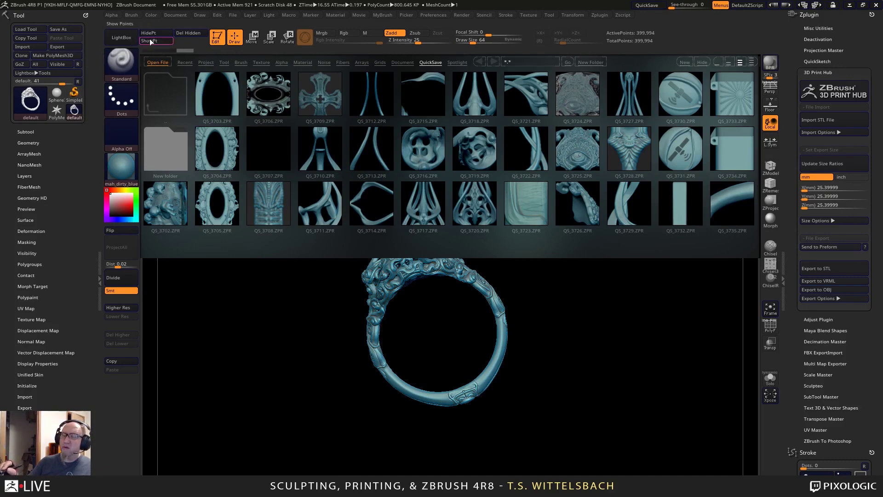
{"action": "left_click", "coordinate": [137, 43]}
Expand the ring's Subtool list and subdivide the ring mesh twice.
{"action": "mouse_move", "coordinate": [564, 312]}
{"action": "left_mouse_down"}
{"action": "mouse_move", "coordinate": [578, 367]}
{"action": "mouse_move", "coordinate": [598, 375]}
{"action": "mouse_move", "coordinate": [516, 246]}
{"action": "mouse_move", "coordinate": [610, 451]}
{"action": "mouse_move", "coordinate": [579, 421]}
{"action": "mouse_move", "coordinate": [452, 473]}
{"action": "mouse_move", "coordinate": [644, 124]}
{"action": "mouse_move", "coordinate": [667, 156]}
{"action": "mouse_move", "coordinate": [690, 164]}
{"action": "mouse_move", "coordinate": [679, 196]}
{"action": "left_mouse_up"}
{"action": "left_click_drag", "start_coordinate": [752, 298], "coordinate": [439, 415], "text": "alt"}
{"action": "left_click", "coordinate": [26, 132]}
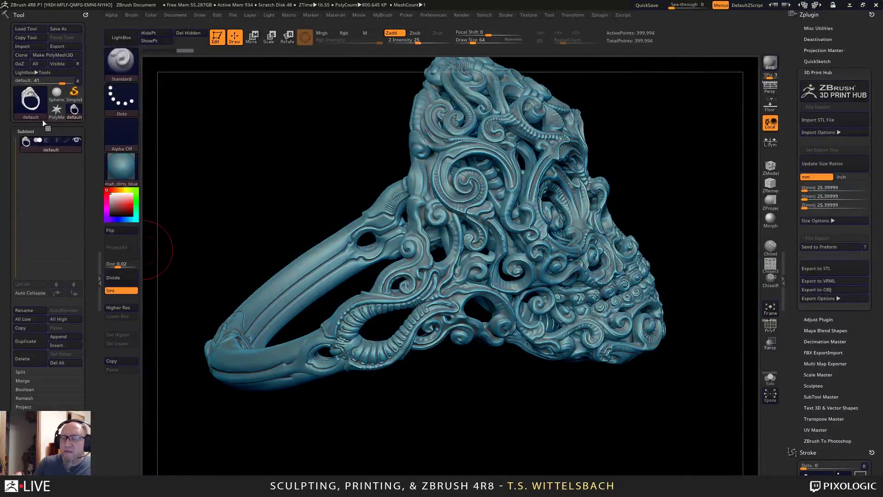
{"action": "left_click", "coordinate": [127, 279]}
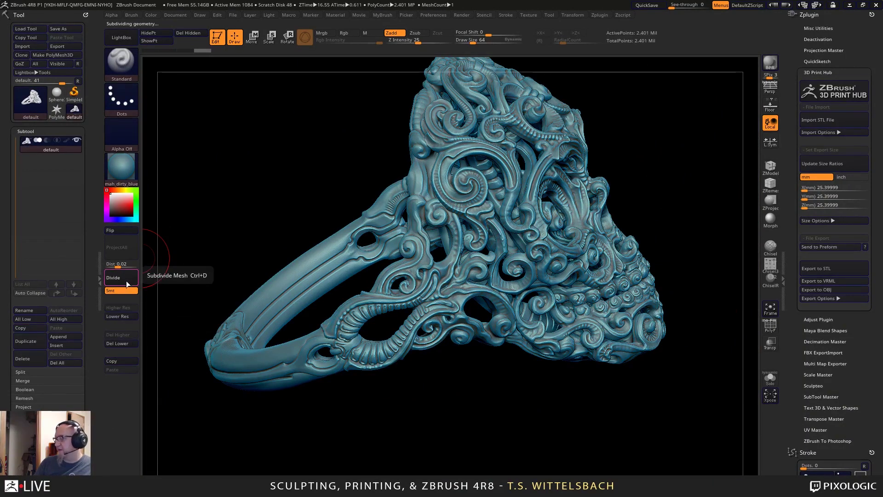
{"action": "left_click", "coordinate": [126, 281]}
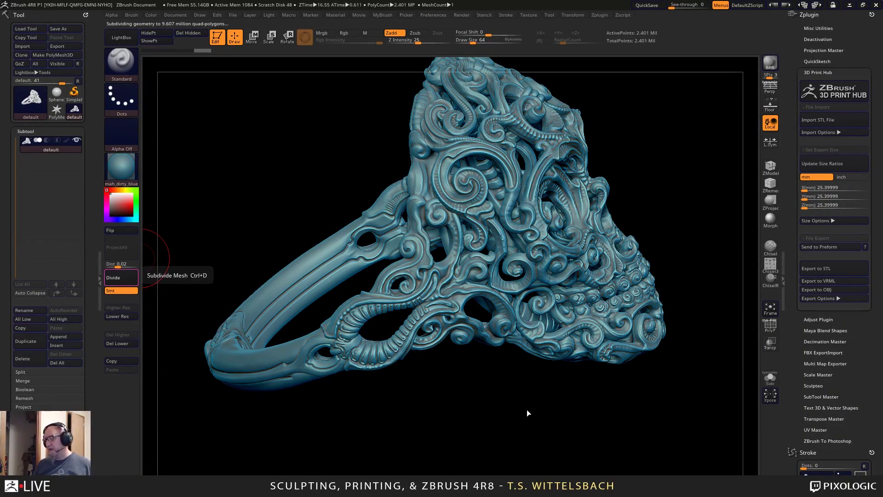
Set the draw size to 23 and choose the tw ClayTubes brush for the ring's side scrollwork.
{"action": "mouse_move", "coordinate": [555, 410]}
{"action": "left_mouse_down"}
{"action": "mouse_move", "coordinate": [505, 387]}
{"action": "mouse_move", "coordinate": [501, 405]}
{"action": "mouse_move", "coordinate": [515, 362]}
{"action": "mouse_move", "coordinate": [438, 434]}
{"action": "left_mouse_up"}
{"action": "key", "text": "space"}
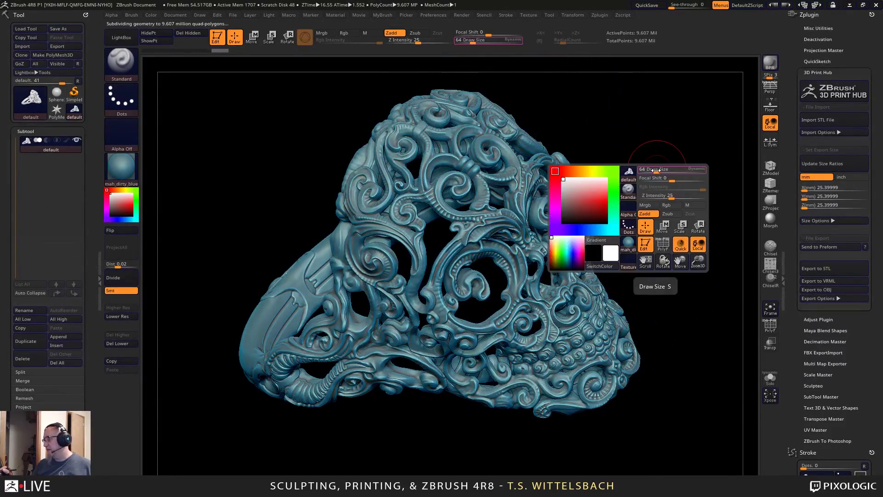
{"action": "mouse_move", "coordinate": [657, 170]}
{"action": "left_mouse_down"}
{"action": "mouse_move", "coordinate": [650, 167]}
{"action": "mouse_move", "coordinate": [658, 156]}
{"action": "mouse_move", "coordinate": [668, 221]}
{"action": "mouse_move", "coordinate": [657, 194]}
{"action": "mouse_move", "coordinate": [605, 221]}
{"action": "mouse_move", "coordinate": [595, 166]}
{"action": "mouse_move", "coordinate": [639, 205]}
{"action": "mouse_move", "coordinate": [634, 216]}
{"action": "mouse_move", "coordinate": [603, 219]}
{"action": "left_mouse_up"}
{"action": "left_click_drag", "start_coordinate": [641, 340], "coordinate": [649, 293]}
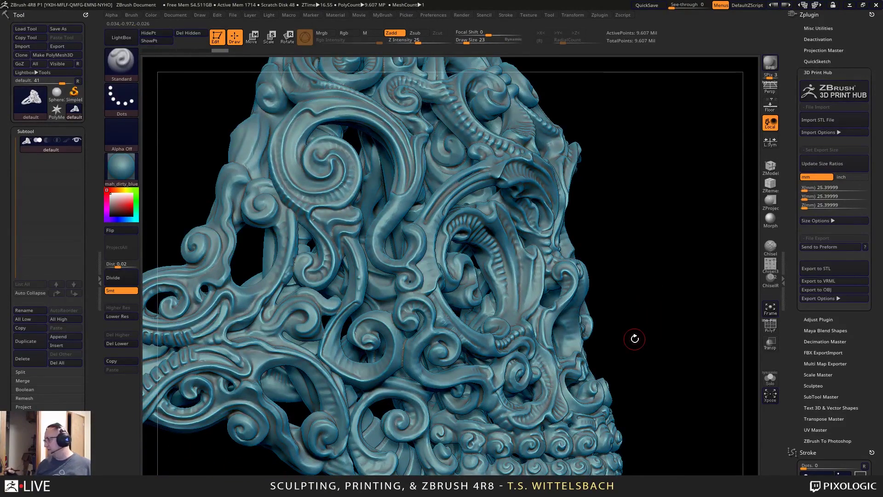
{"action": "left_click_drag", "start_coordinate": [882, 285], "coordinate": [873, 368]}
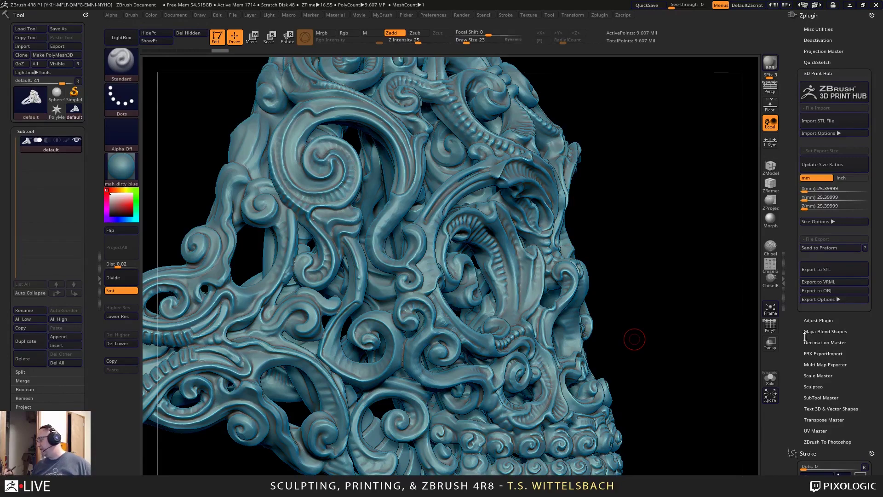
{"action": "left_click_drag", "start_coordinate": [858, 364], "coordinate": [879, 232]}
{"action": "left_click", "coordinate": [804, 296]}
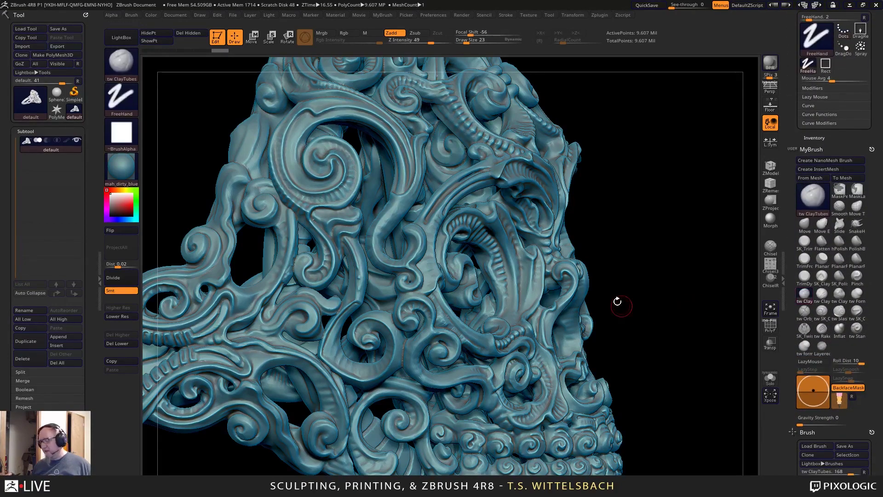
Build up clay along the recessed outer band of the large side scroll with tw ClayTubes at draw size 23.
{"action": "mouse_move", "coordinate": [621, 250]}
{"action": "left_mouse_down"}
{"action": "mouse_move", "coordinate": [701, 181]}
{"action": "mouse_move", "coordinate": [691, 179]}
{"action": "mouse_move", "coordinate": [670, 296]}
{"action": "mouse_move", "coordinate": [678, 300]}
{"action": "mouse_move", "coordinate": [694, 254]}
{"action": "mouse_move", "coordinate": [677, 277]}
{"action": "mouse_move", "coordinate": [683, 233]}
{"action": "mouse_move", "coordinate": [663, 235]}
{"action": "left_mouse_up"}
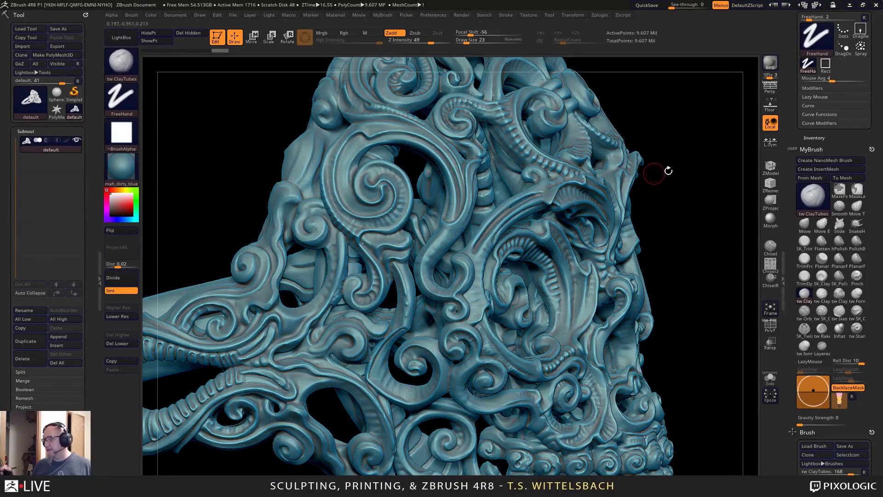
{"action": "mouse_move", "coordinate": [669, 171]}
{"action": "left_mouse_down"}
{"action": "mouse_move", "coordinate": [674, 195]}
{"action": "mouse_move", "coordinate": [696, 201]}
{"action": "mouse_move", "coordinate": [684, 191]}
{"action": "mouse_move", "coordinate": [702, 211]}
{"action": "mouse_move", "coordinate": [690, 225]}
{"action": "mouse_move", "coordinate": [655, 216]}
{"action": "mouse_move", "coordinate": [705, 173]}
{"action": "left_mouse_up"}
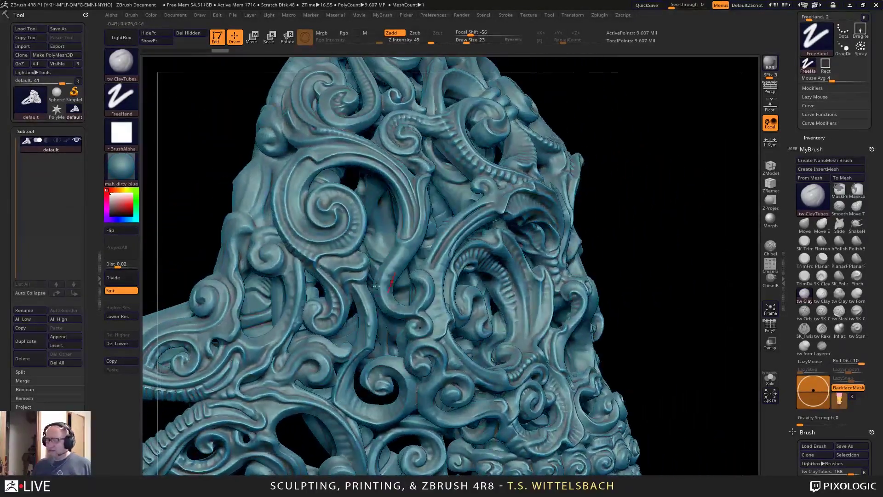
{"action": "mouse_move", "coordinate": [567, 261]}
{"action": "left_mouse_down"}
{"action": "mouse_move", "coordinate": [686, 193]}
{"action": "mouse_move", "coordinate": [682, 175]}
{"action": "mouse_move", "coordinate": [699, 252]}
{"action": "mouse_move", "coordinate": [685, 218]}
{"action": "mouse_move", "coordinate": [676, 227]}
{"action": "left_mouse_up"}
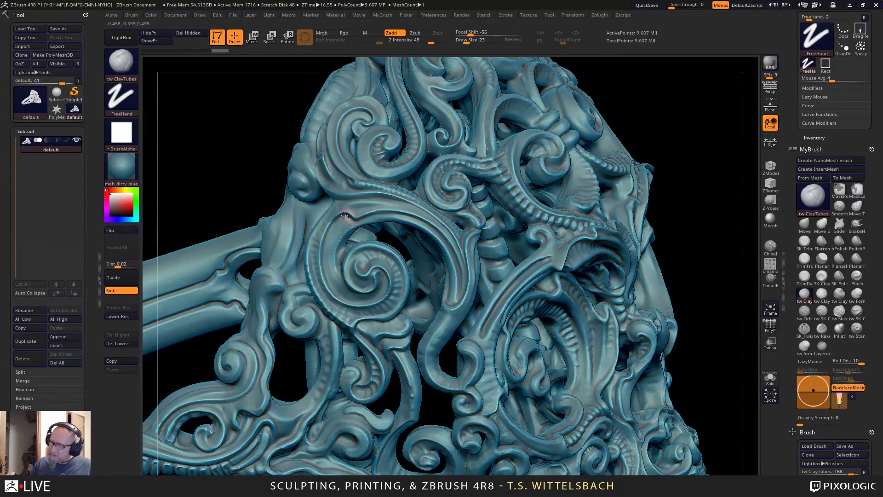
{"action": "mouse_move", "coordinate": [340, 289]}
{"action": "left_mouse_down"}
{"action": "mouse_move", "coordinate": [332, 267]}
{"action": "mouse_move", "coordinate": [332, 281]}
{"action": "left_mouse_up"}
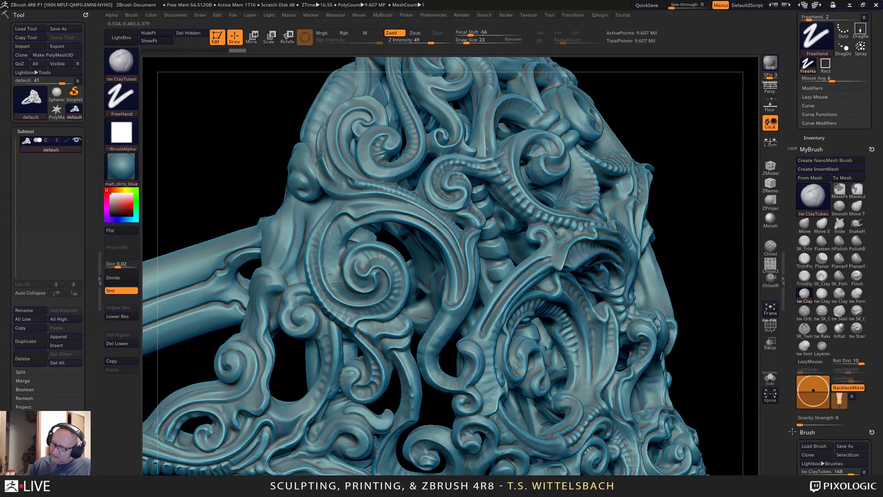
{"action": "mouse_move", "coordinate": [359, 223]}
{"action": "left_mouse_down"}
{"action": "mouse_move", "coordinate": [392, 216]}
{"action": "mouse_move", "coordinate": [343, 230]}
{"action": "mouse_move", "coordinate": [335, 243]}
{"action": "mouse_move", "coordinate": [344, 227]}
{"action": "left_mouse_up"}
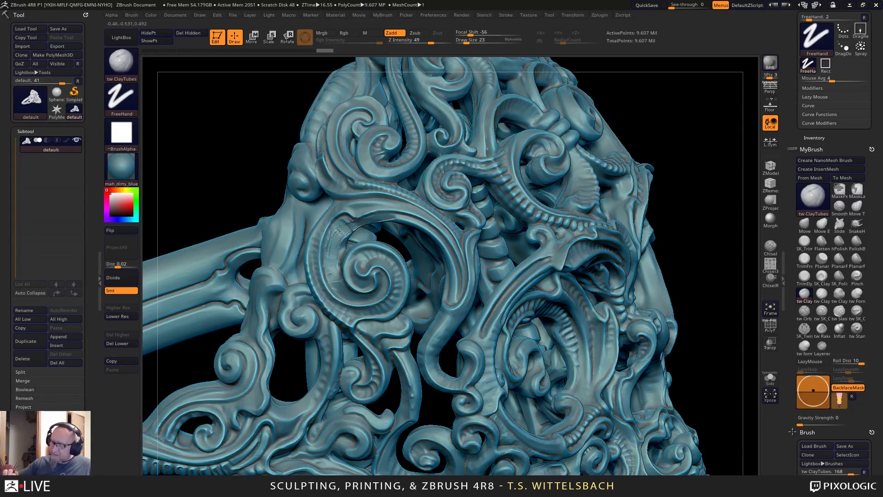
{"action": "mouse_move", "coordinate": [331, 267]}
{"action": "left_mouse_down"}
{"action": "mouse_move", "coordinate": [337, 281]}
{"action": "mouse_move", "coordinate": [348, 260]}
{"action": "mouse_move", "coordinate": [347, 228]}
{"action": "left_mouse_up"}
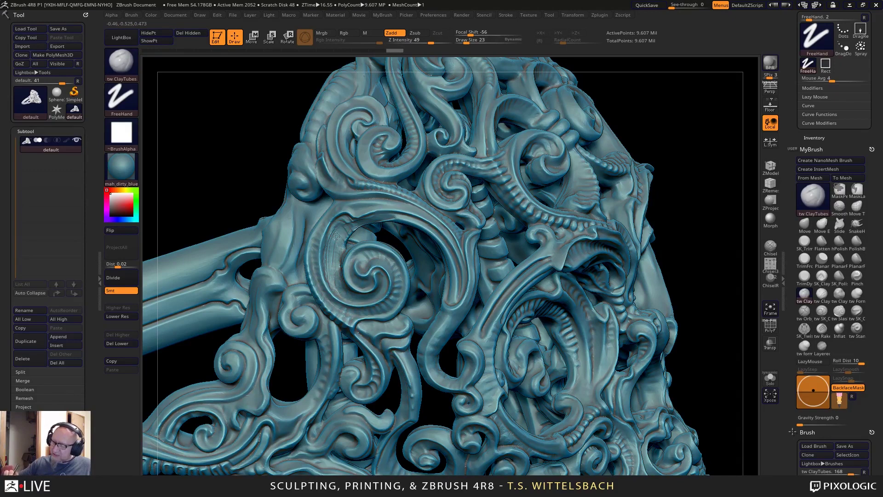
{"action": "mouse_move", "coordinate": [331, 259]}
{"action": "left_mouse_down"}
{"action": "mouse_move", "coordinate": [338, 291]}
{"action": "mouse_move", "coordinate": [344, 240]}
{"action": "mouse_move", "coordinate": [340, 290]}
{"action": "left_mouse_up"}
{"action": "left_click_drag", "start_coordinate": [324, 242], "coordinate": [348, 232]}
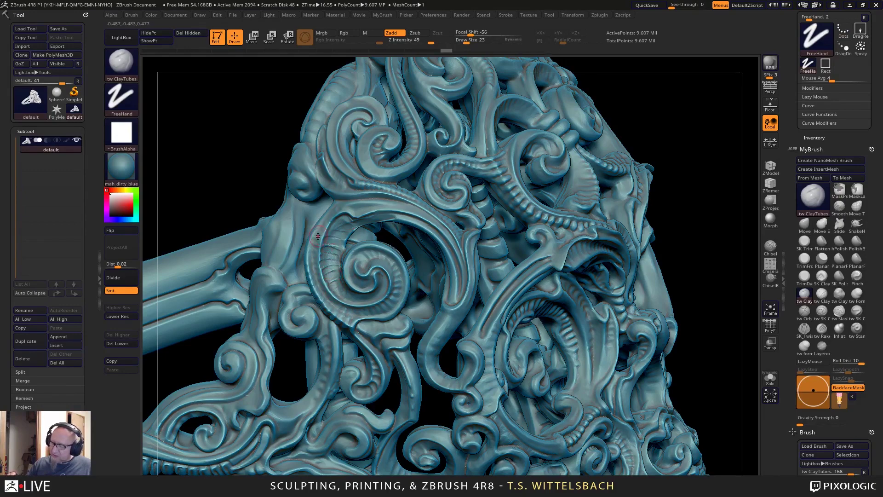
Set the draw size to 28 and layer more clay around the outer curve of the large side scroll.
{"action": "right_click_drag", "start_coordinate": [319, 237], "coordinate": [324, 236]}
{"action": "mouse_move", "coordinate": [321, 236]}
{"action": "left_mouse_down"}
{"action": "mouse_move", "coordinate": [320, 289]}
{"action": "mouse_move", "coordinate": [317, 278]}
{"action": "mouse_move", "coordinate": [337, 309]}
{"action": "left_mouse_up"}
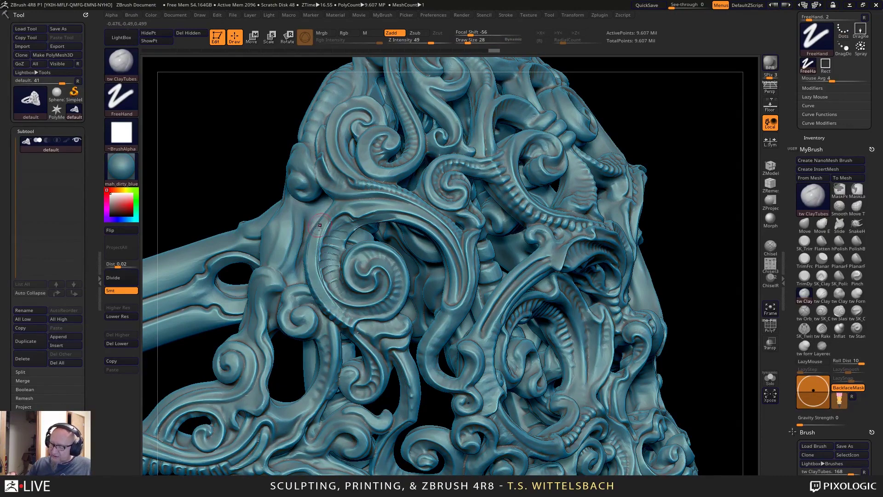
{"action": "mouse_move", "coordinate": [318, 227]}
{"action": "left_mouse_down"}
{"action": "mouse_move", "coordinate": [324, 298]}
{"action": "mouse_move", "coordinate": [341, 313]}
{"action": "mouse_move", "coordinate": [310, 253]}
{"action": "mouse_move", "coordinate": [320, 294]}
{"action": "mouse_move", "coordinate": [353, 318]}
{"action": "left_mouse_up"}
{"action": "mouse_move", "coordinate": [317, 256]}
{"action": "left_mouse_down"}
{"action": "mouse_move", "coordinate": [314, 240]}
{"action": "mouse_move", "coordinate": [332, 262]}
{"action": "left_mouse_up"}
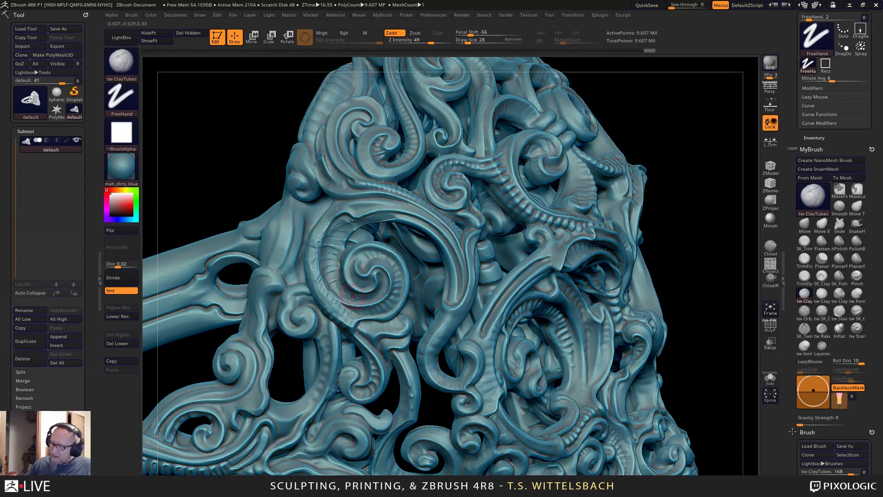
{"action": "mouse_move", "coordinate": [340, 297]}
{"action": "left_mouse_down"}
{"action": "mouse_move", "coordinate": [335, 247]}
{"action": "mouse_move", "coordinate": [355, 223]}
{"action": "mouse_move", "coordinate": [347, 222]}
{"action": "left_mouse_up"}
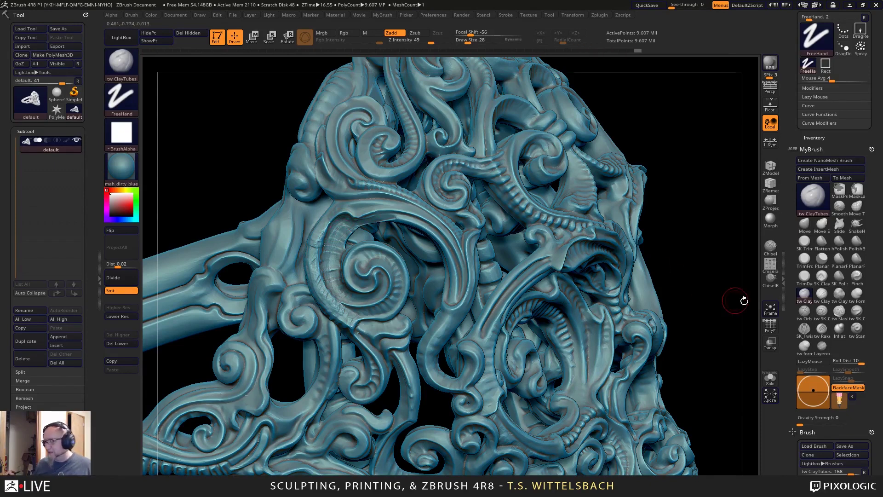
Choose the SK_TrimPolish brush, set the draw size to 33, and flatten the clay on the large side scroll's outer band.
{"action": "left_click", "coordinate": [805, 241]}
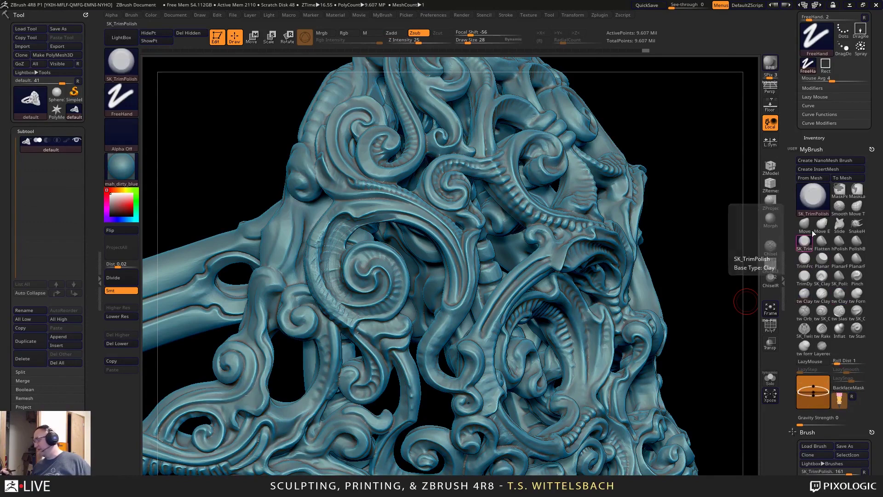
{"action": "left_click_drag", "start_coordinate": [313, 260], "coordinate": [315, 240]}
{"action": "right_click_drag", "start_coordinate": [314, 240], "coordinate": [308, 240]}
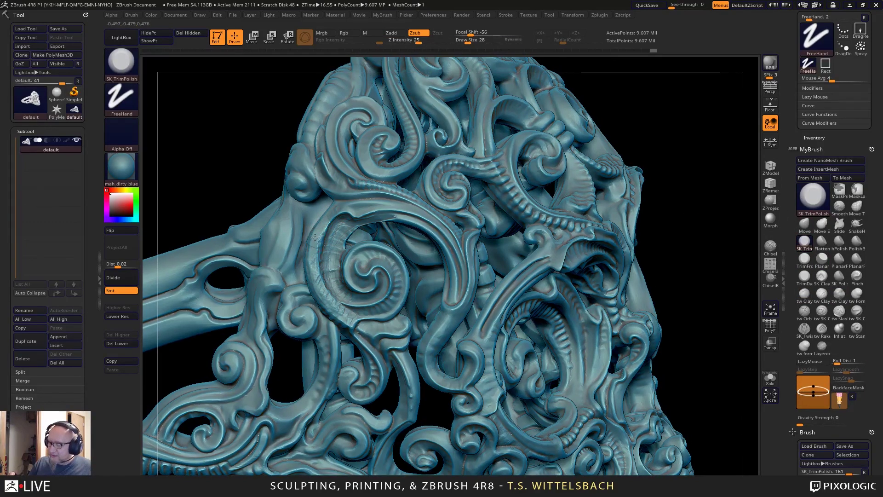
{"action": "key", "text": "space"}
{"action": "left_click_drag", "start_coordinate": [314, 256], "coordinate": [321, 256]}
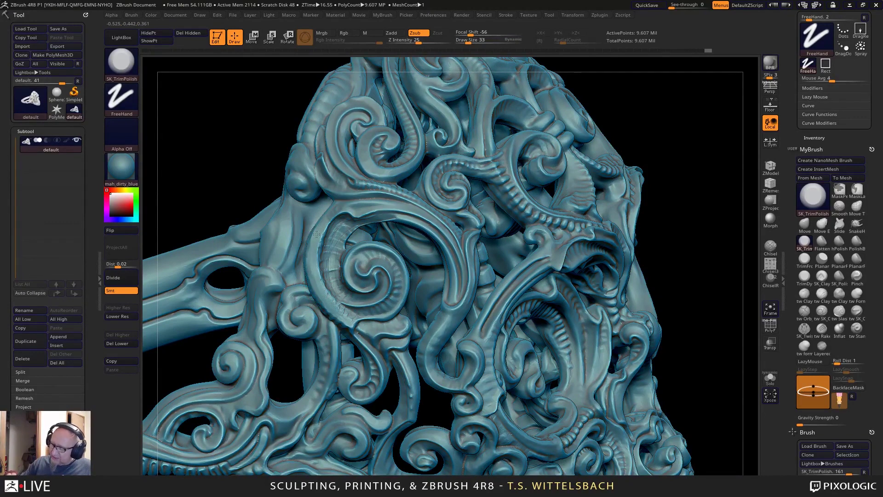
{"action": "mouse_move", "coordinate": [331, 228]}
{"action": "left_mouse_down"}
{"action": "mouse_move", "coordinate": [327, 288]}
{"action": "mouse_move", "coordinate": [339, 295]}
{"action": "mouse_move", "coordinate": [327, 260]}
{"action": "mouse_move", "coordinate": [343, 226]}
{"action": "left_mouse_up"}
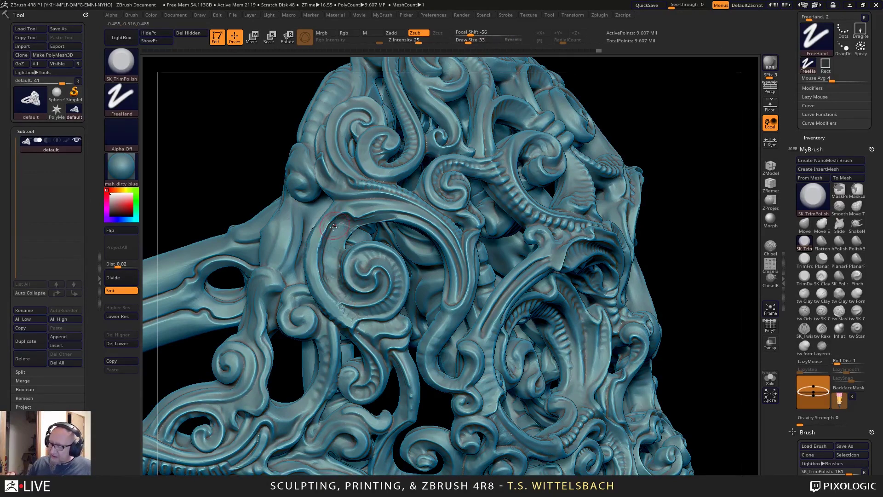
Smooth and trim the lower curve of the large side scroll and touch up the curved arm beside it.
{"action": "key", "text": "shift"}
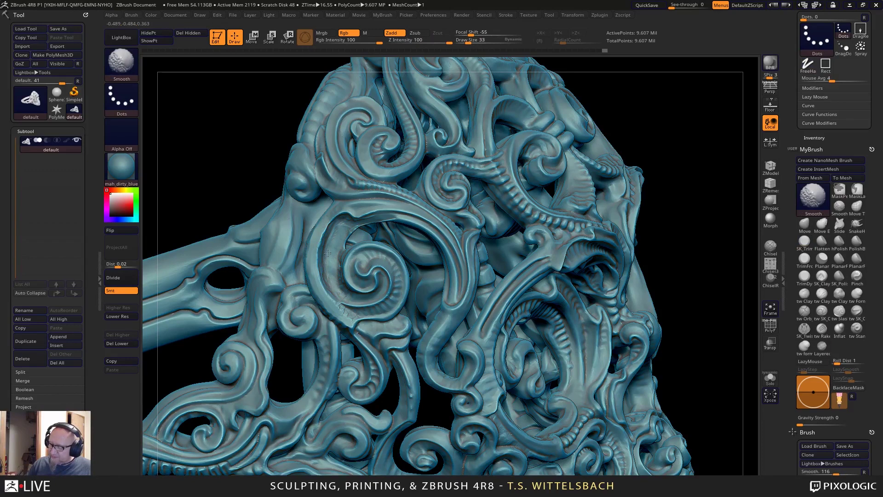
{"action": "left_click_drag", "start_coordinate": [351, 291], "coordinate": [382, 235], "text": "shift"}
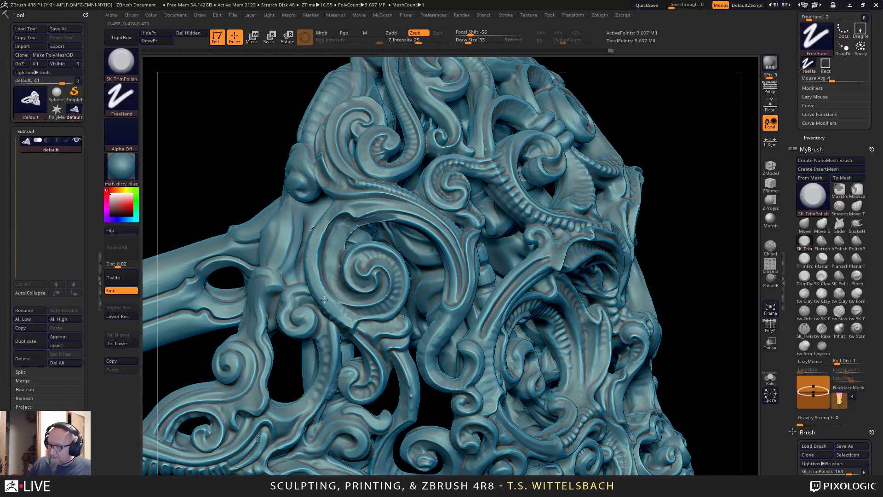
{"action": "left_click_drag", "start_coordinate": [325, 299], "coordinate": [348, 319]}
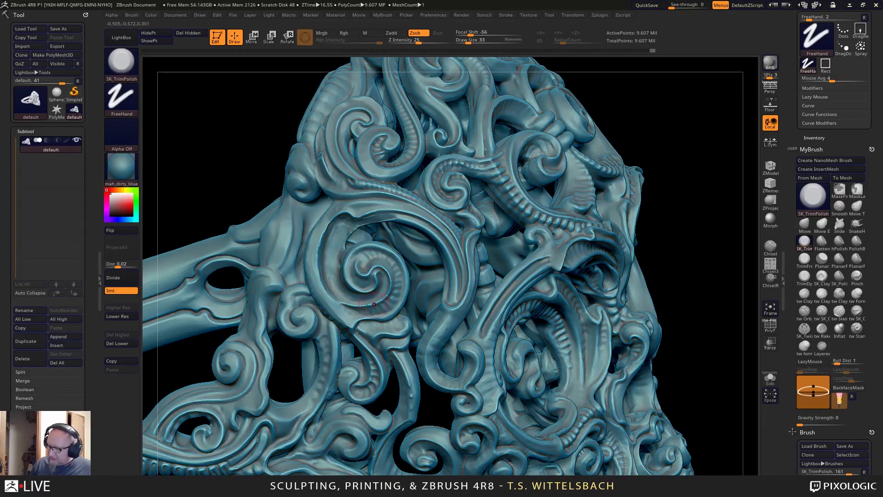
{"action": "mouse_move", "coordinate": [660, 221]}
{"action": "left_mouse_down", "text": "alt"}
{"action": "mouse_move", "coordinate": [662, 229]}
{"action": "mouse_move", "coordinate": [629, 170]}
{"action": "mouse_move", "coordinate": [570, 270]}
{"action": "mouse_move", "coordinate": [609, 246]}
{"action": "mouse_move", "coordinate": [603, 285]}
{"action": "mouse_move", "coordinate": [595, 282]}
{"action": "mouse_move", "coordinate": [591, 185]}
{"action": "mouse_move", "coordinate": [635, 221]}
{"action": "mouse_move", "coordinate": [658, 225]}
{"action": "left_mouse_up", "text": "alt"}
{"action": "key", "text": "ctrl"}
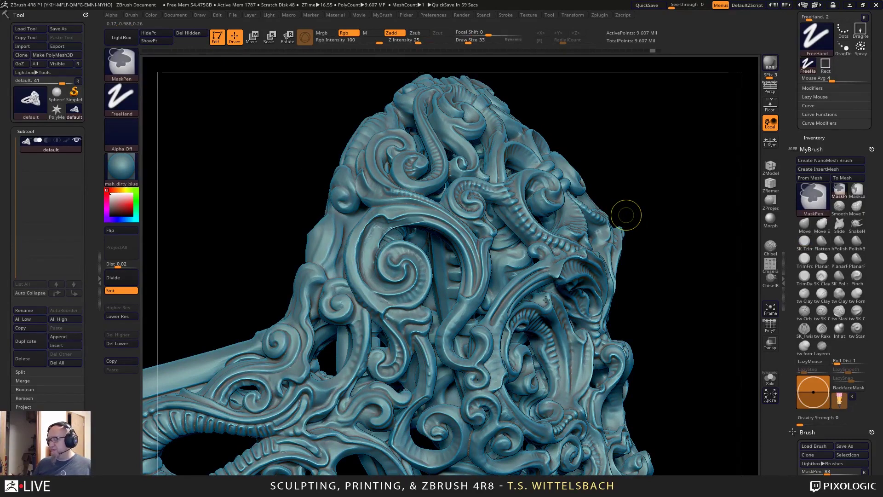
{"action": "key", "text": "alt"}
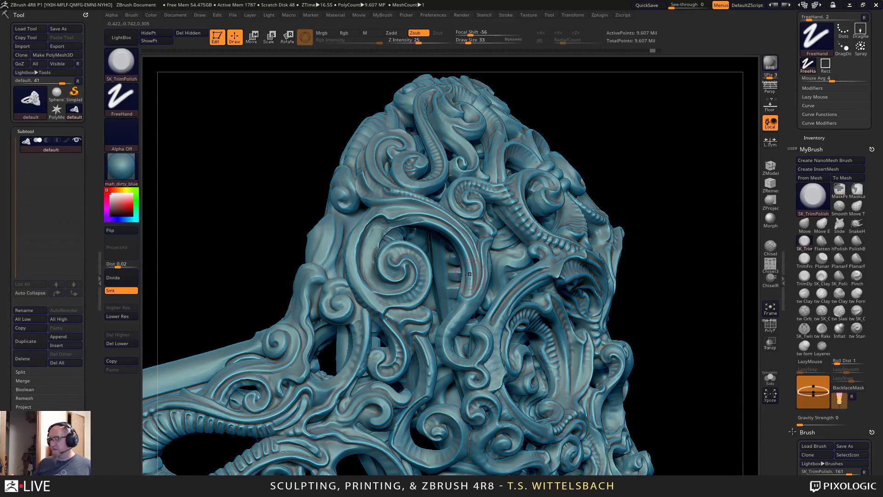
{"action": "key", "text": "shift"}
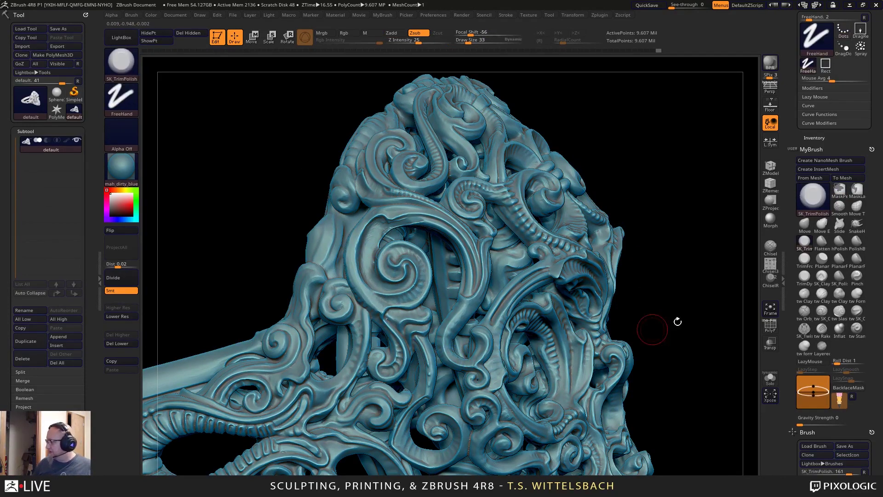
{"action": "left_click", "coordinate": [771, 326]}
{"action": "left_click", "coordinate": [770, 325]}
Sculpt the core of the large spiral with tw ClayTubes at draw size 36, undoing the last stroke.
{"action": "left_click_drag", "start_coordinate": [663, 273], "coordinate": [674, 331], "text": "alt"}
{"action": "left_click", "coordinate": [804, 293]}
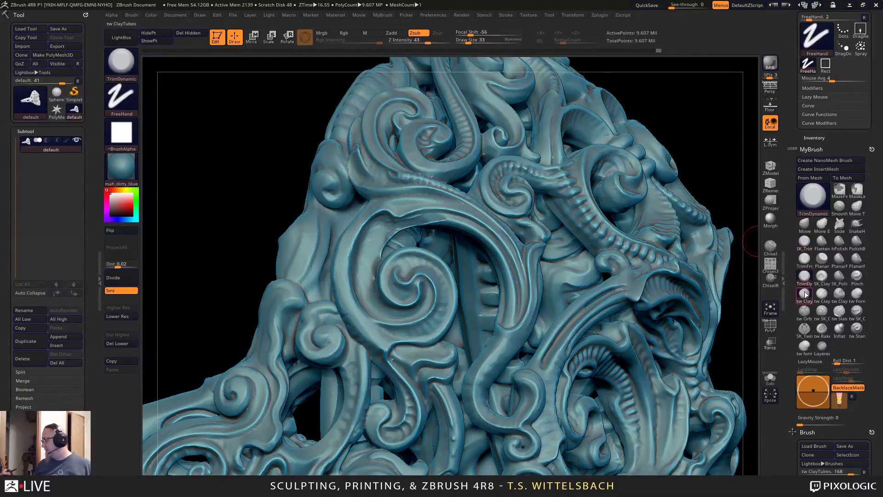
{"action": "key", "text": "space"}
{"action": "left_click_drag", "start_coordinate": [410, 254], "coordinate": [413, 254]}
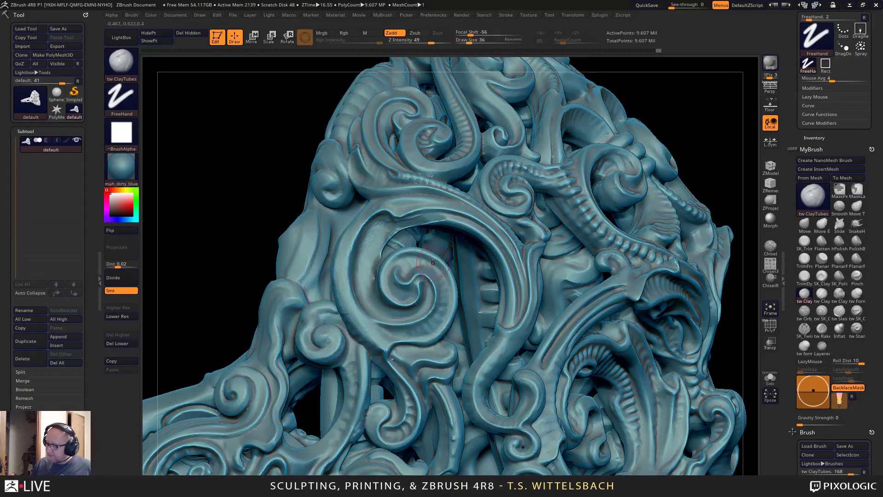
{"action": "key", "text": "shift"}
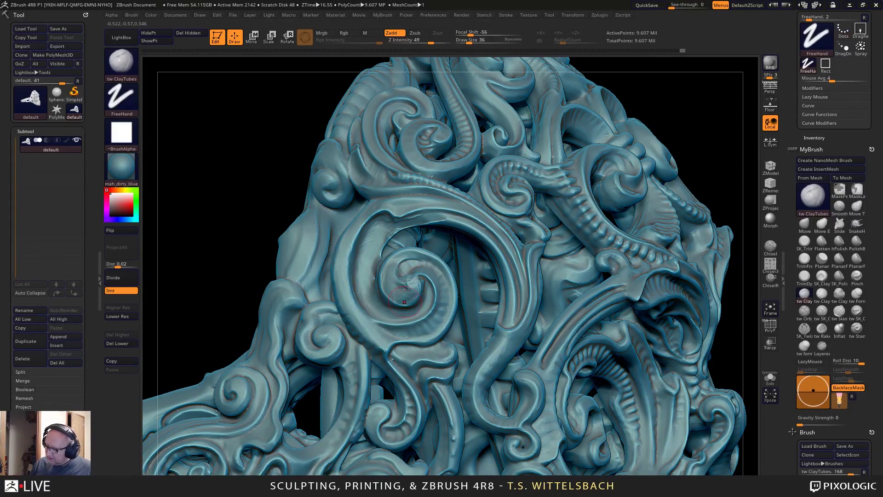
{"action": "mouse_move", "coordinate": [402, 289]}
{"action": "left_mouse_down"}
{"action": "mouse_move", "coordinate": [411, 273]}
{"action": "mouse_move", "coordinate": [440, 274]}
{"action": "mouse_move", "coordinate": [404, 269]}
{"action": "mouse_move", "coordinate": [400, 256]}
{"action": "left_mouse_up"}
{"action": "key", "text": "ctrl+z"}
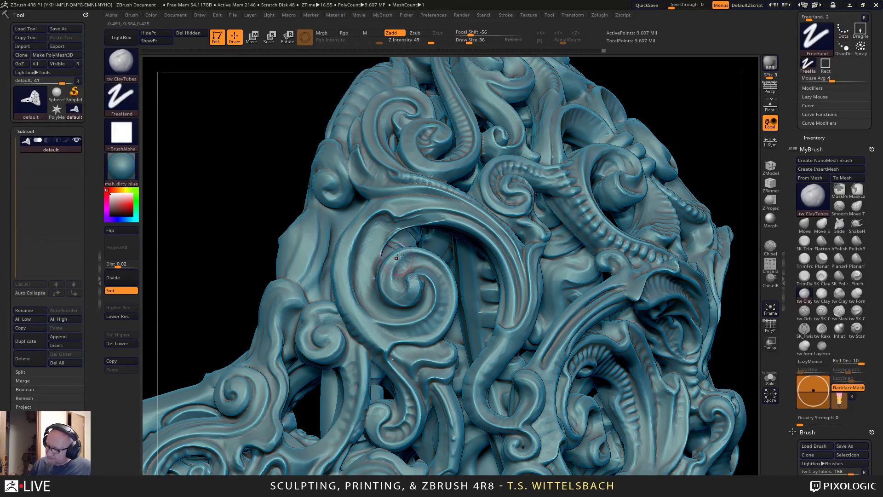
Add clay around the large spiral's inner coil and outer channel, smoothing the coil's upper edge.
{"action": "mouse_move", "coordinate": [385, 288]}
{"action": "left_mouse_down"}
{"action": "mouse_move", "coordinate": [395, 301]}
{"action": "mouse_move", "coordinate": [414, 287]}
{"action": "mouse_move", "coordinate": [401, 281]}
{"action": "mouse_move", "coordinate": [410, 291]}
{"action": "mouse_move", "coordinate": [412, 248]}
{"action": "mouse_move", "coordinate": [437, 262]}
{"action": "mouse_move", "coordinate": [449, 289]}
{"action": "mouse_move", "coordinate": [444, 314]}
{"action": "mouse_move", "coordinate": [434, 330]}
{"action": "mouse_move", "coordinate": [399, 339]}
{"action": "mouse_move", "coordinate": [368, 328]}
{"action": "left_mouse_up"}
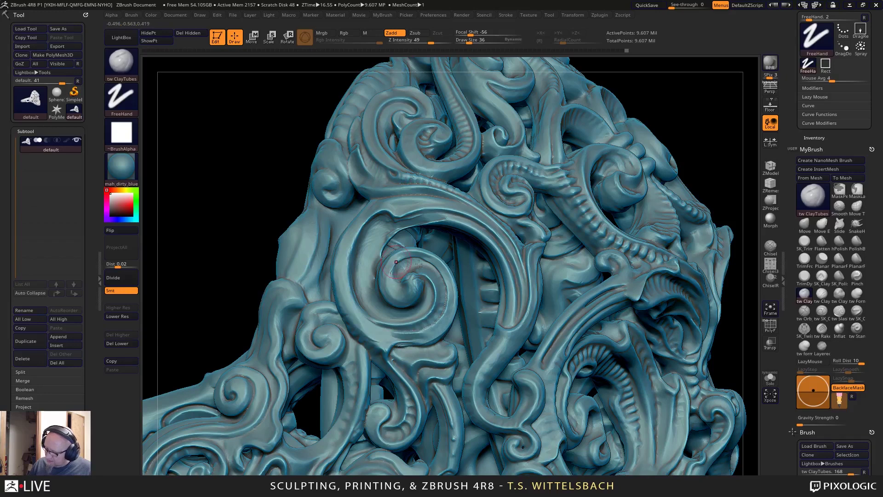
{"action": "mouse_move", "coordinate": [346, 280]}
{"action": "left_mouse_down"}
{"action": "mouse_move", "coordinate": [360, 315]}
{"action": "mouse_move", "coordinate": [392, 330]}
{"action": "mouse_move", "coordinate": [443, 315]}
{"action": "mouse_move", "coordinate": [404, 332]}
{"action": "mouse_move", "coordinate": [416, 338]}
{"action": "mouse_move", "coordinate": [453, 313]}
{"action": "mouse_move", "coordinate": [370, 334]}
{"action": "mouse_move", "coordinate": [453, 312]}
{"action": "mouse_move", "coordinate": [447, 295]}
{"action": "mouse_move", "coordinate": [394, 330]}
{"action": "left_mouse_up"}
{"action": "left_click_drag", "start_coordinate": [418, 257], "coordinate": [449, 283], "text": "shift"}
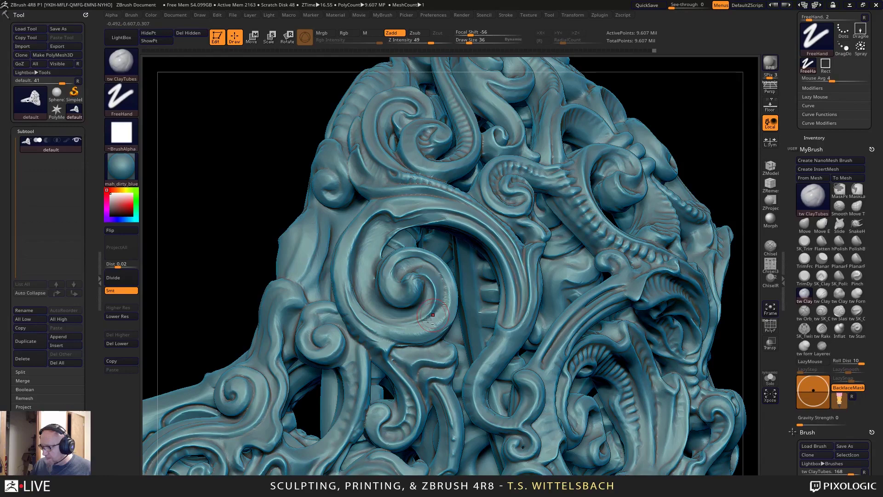
{"action": "mouse_move", "coordinate": [402, 271]}
{"action": "left_mouse_down"}
{"action": "mouse_move", "coordinate": [414, 264]}
{"action": "mouse_move", "coordinate": [439, 277]}
{"action": "mouse_move", "coordinate": [417, 263]}
{"action": "mouse_move", "coordinate": [437, 274]}
{"action": "left_mouse_up"}
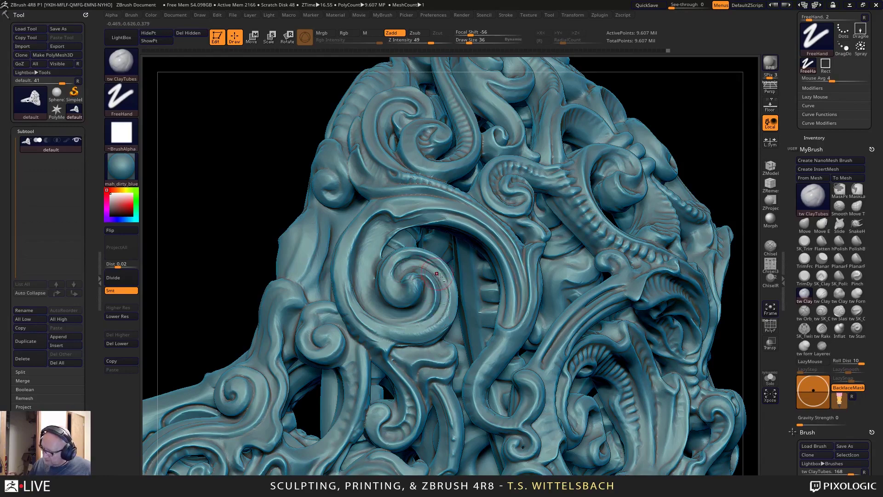
{"action": "mouse_move", "coordinate": [433, 320]}
{"action": "left_mouse_down"}
{"action": "mouse_move", "coordinate": [415, 262]}
{"action": "mouse_move", "coordinate": [398, 253]}
{"action": "left_mouse_up"}
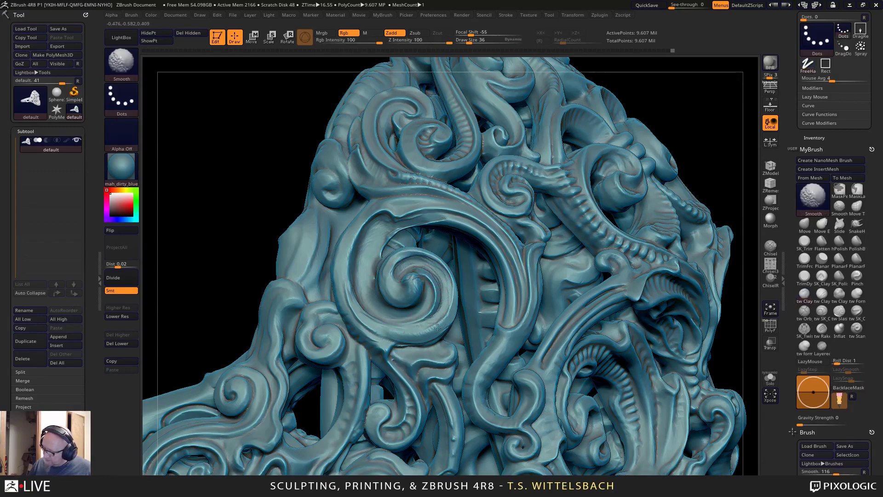
Add clay along the large scroll's outer rim, smooth it, and sculpt short ridges across the band.
{"action": "left_click_drag", "start_coordinate": [687, 178], "coordinate": [650, 115]}
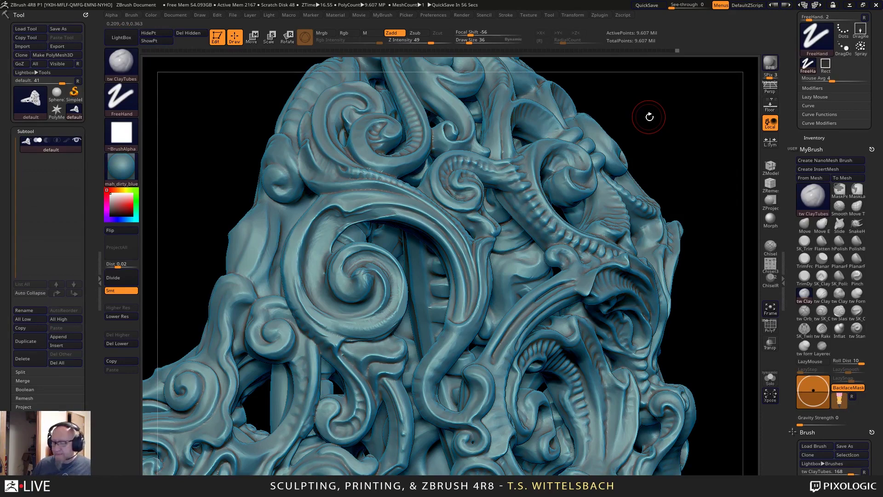
{"action": "mouse_move", "coordinate": [307, 291]}
{"action": "left_mouse_down"}
{"action": "mouse_move", "coordinate": [299, 271]}
{"action": "mouse_move", "coordinate": [308, 233]}
{"action": "mouse_move", "coordinate": [299, 242]}
{"action": "mouse_move", "coordinate": [298, 281]}
{"action": "mouse_move", "coordinate": [317, 223]}
{"action": "mouse_move", "coordinate": [343, 205]}
{"action": "mouse_move", "coordinate": [295, 258]}
{"action": "mouse_move", "coordinate": [299, 278]}
{"action": "left_mouse_up"}
{"action": "mouse_move", "coordinate": [324, 199]}
{"action": "left_mouse_down"}
{"action": "mouse_move", "coordinate": [305, 221]}
{"action": "mouse_move", "coordinate": [295, 294]}
{"action": "mouse_move", "coordinate": [306, 312]}
{"action": "left_mouse_up"}
{"action": "mouse_move", "coordinate": [299, 299]}
{"action": "left_mouse_down"}
{"action": "mouse_move", "coordinate": [314, 211]}
{"action": "mouse_move", "coordinate": [423, 214]}
{"action": "left_mouse_up"}
{"action": "key", "text": "shift"}
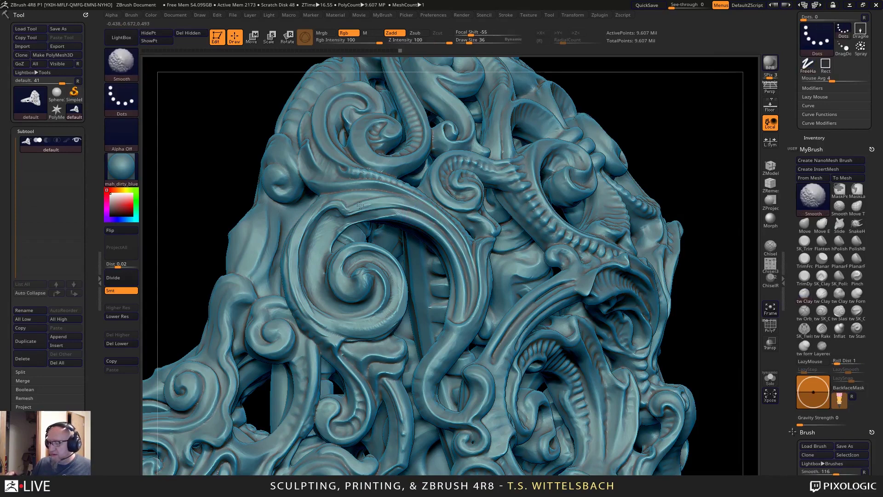
{"action": "left_click_drag", "start_coordinate": [310, 224], "coordinate": [309, 305], "text": "shift"}
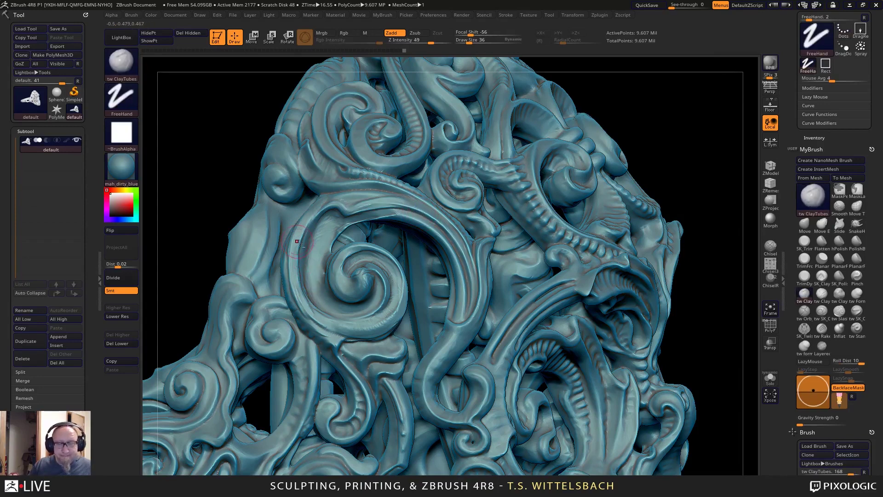
{"action": "mouse_move", "coordinate": [299, 251]}
{"action": "left_mouse_down"}
{"action": "mouse_move", "coordinate": [311, 258]}
{"action": "mouse_move", "coordinate": [317, 233]}
{"action": "mouse_move", "coordinate": [332, 236]}
{"action": "left_mouse_up"}
{"action": "left_click_drag", "start_coordinate": [304, 269], "coordinate": [308, 272]}
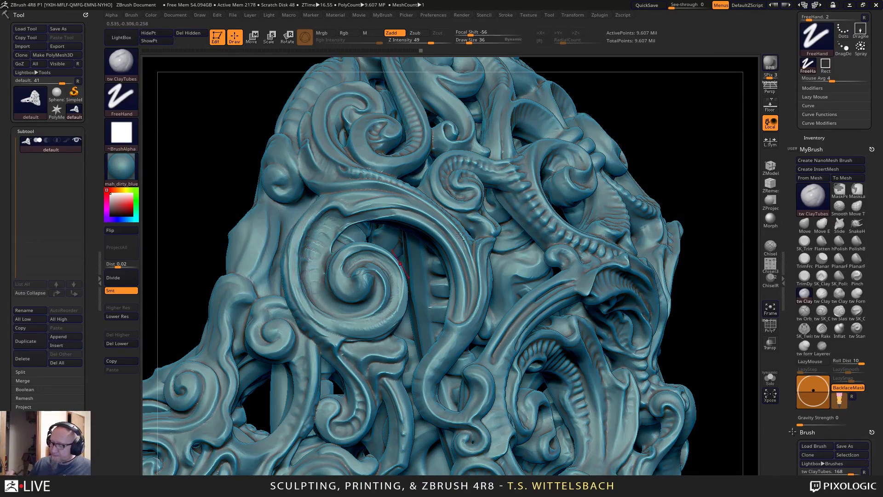
Examine the whole skull ring from the front and from a slightly turned angle.
{"action": "mouse_move", "coordinate": [708, 163]}
{"action": "left_mouse_down", "text": "alt"}
{"action": "mouse_move", "coordinate": [694, 144]}
{"action": "mouse_move", "coordinate": [569, 327]}
{"action": "mouse_move", "coordinate": [572, 386]}
{"action": "mouse_move", "coordinate": [637, 357]}
{"action": "mouse_move", "coordinate": [632, 380]}
{"action": "mouse_move", "coordinate": [629, 339]}
{"action": "mouse_move", "coordinate": [650, 341]}
{"action": "mouse_move", "coordinate": [647, 371]}
{"action": "mouse_move", "coordinate": [640, 355]}
{"action": "mouse_move", "coordinate": [626, 398]}
{"action": "mouse_move", "coordinate": [625, 406]}
{"action": "mouse_move", "coordinate": [648, 361]}
{"action": "mouse_move", "coordinate": [635, 386]}
{"action": "mouse_move", "coordinate": [636, 417]}
{"action": "left_mouse_up", "text": "alt"}
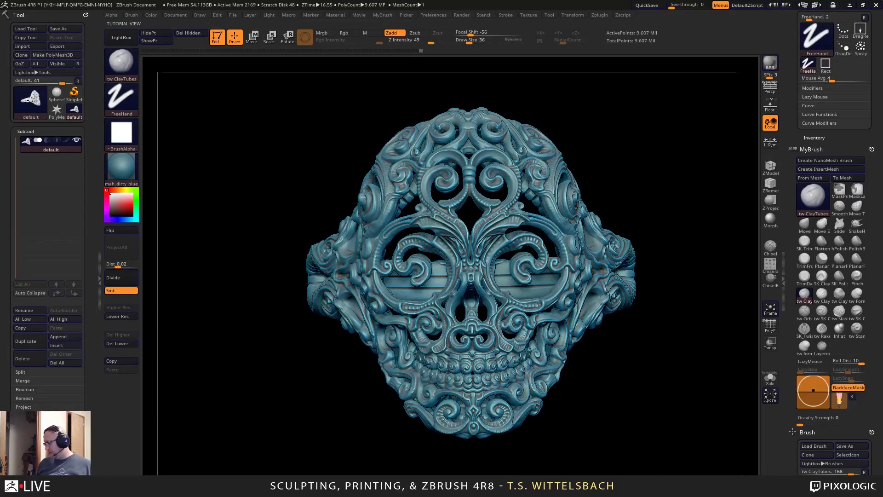
{"action": "key", "text": "super"}
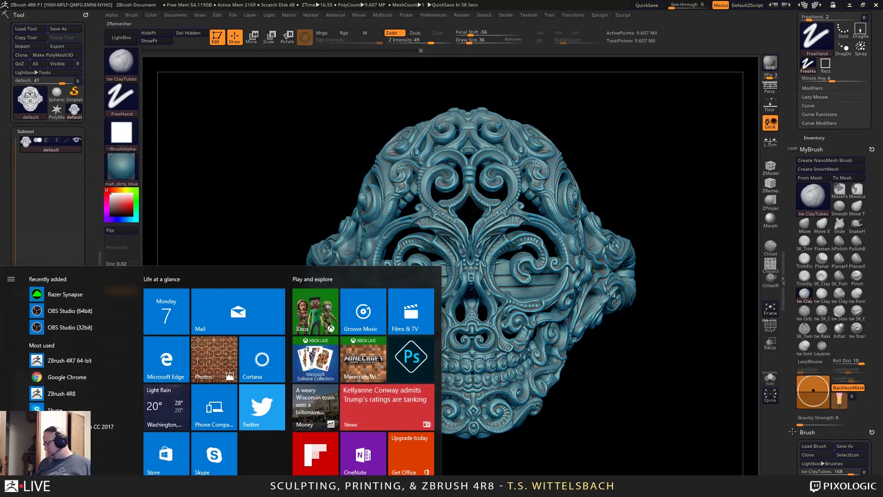
{"action": "left_click", "coordinate": [602, 442]}
{"action": "left_click_drag", "start_coordinate": [580, 438], "coordinate": [584, 410]}
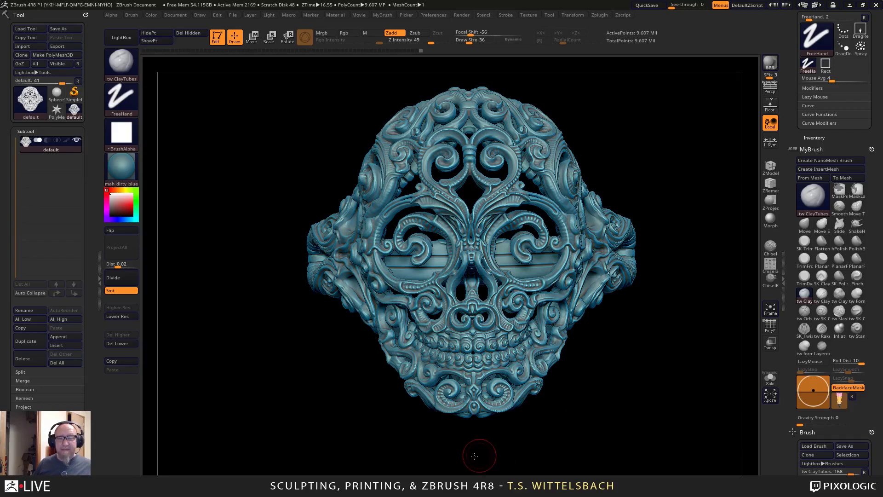
{"action": "left_click_drag", "start_coordinate": [480, 456], "coordinate": [431, 455]}
{"action": "left_click_drag", "start_coordinate": [563, 431], "coordinate": [566, 429]}
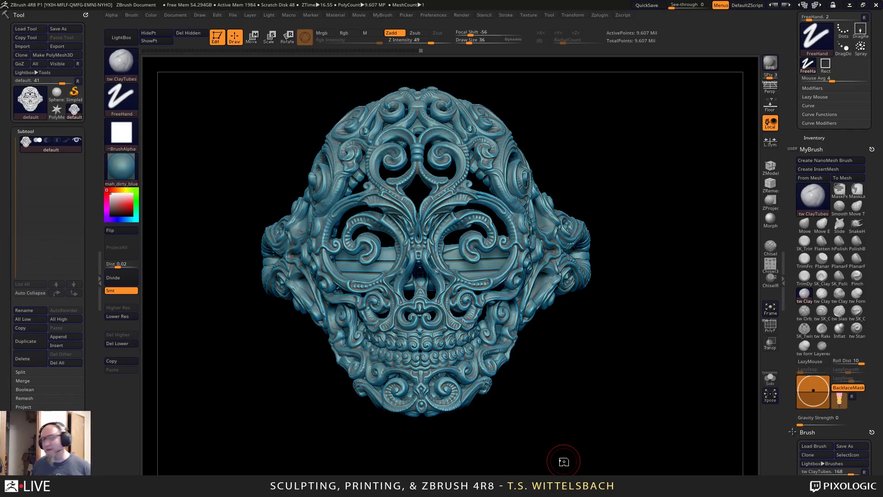
{"action": "left_click_drag", "start_coordinate": [578, 389], "coordinate": [543, 390]}
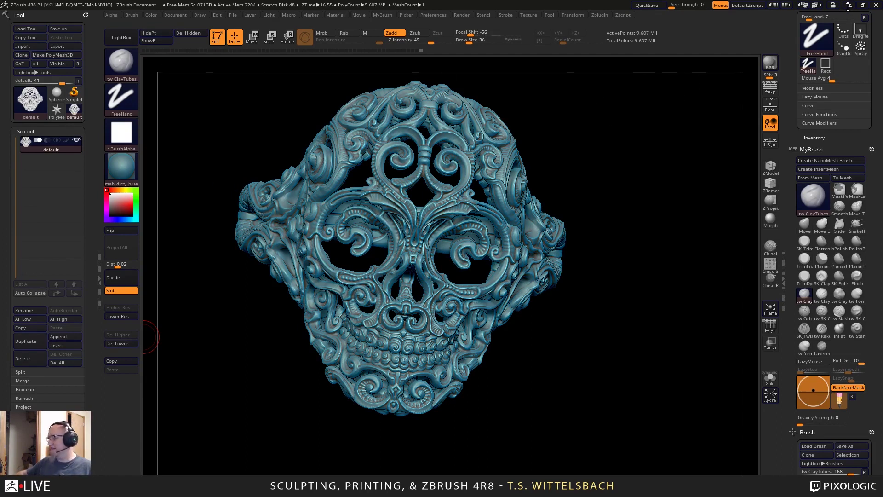
Minimize ZBrush and bring the OBS Studio window to the front.
{"action": "left_click", "coordinate": [849, 6]}
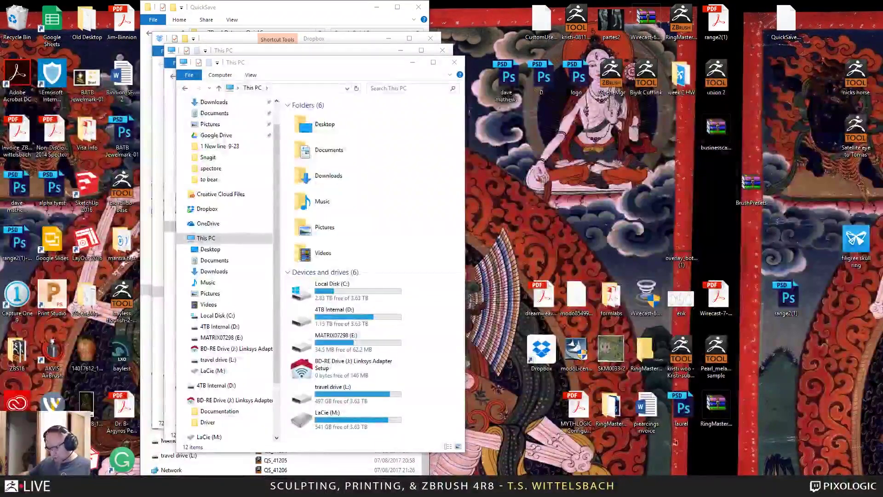
{"action": "mouse_move", "coordinate": [396, 488]}
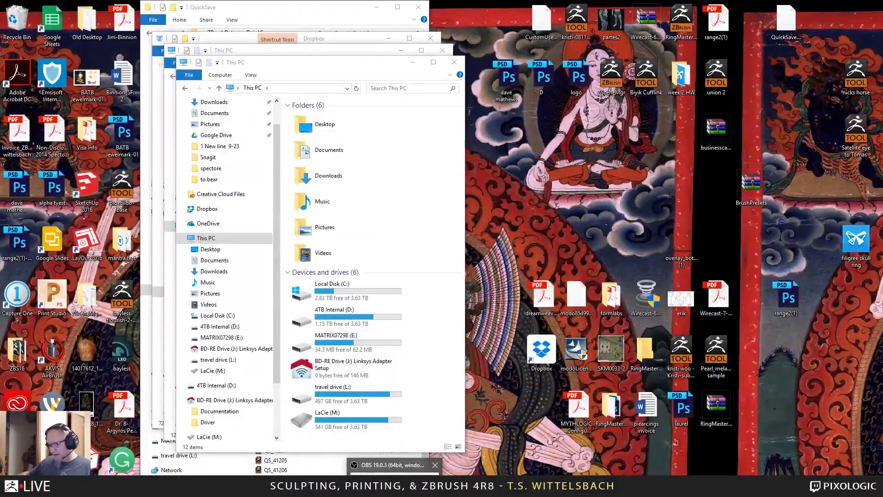
{"action": "left_click", "coordinate": [410, 464]}
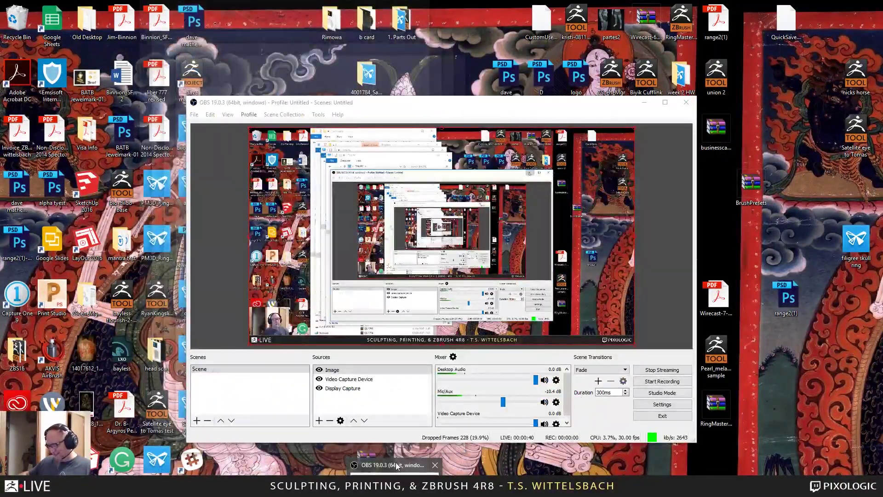